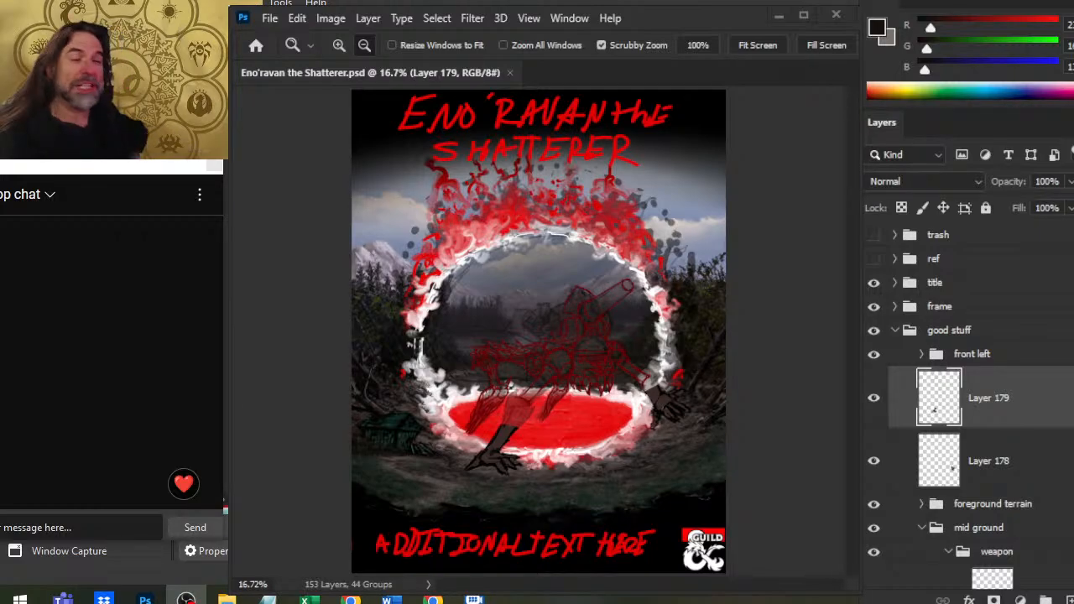
Step: Move the PS canvas and Window Capture sources below Display Capture, and close the X profile tab in Chrome
left_click_drag(983, 379, 983, 407)
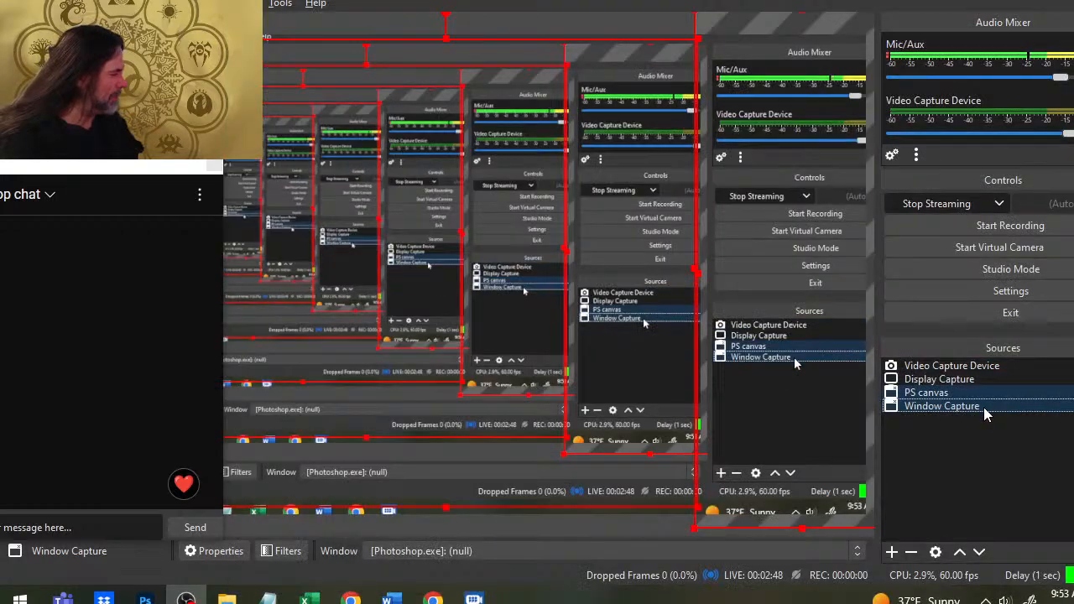
key("alt+Tab")
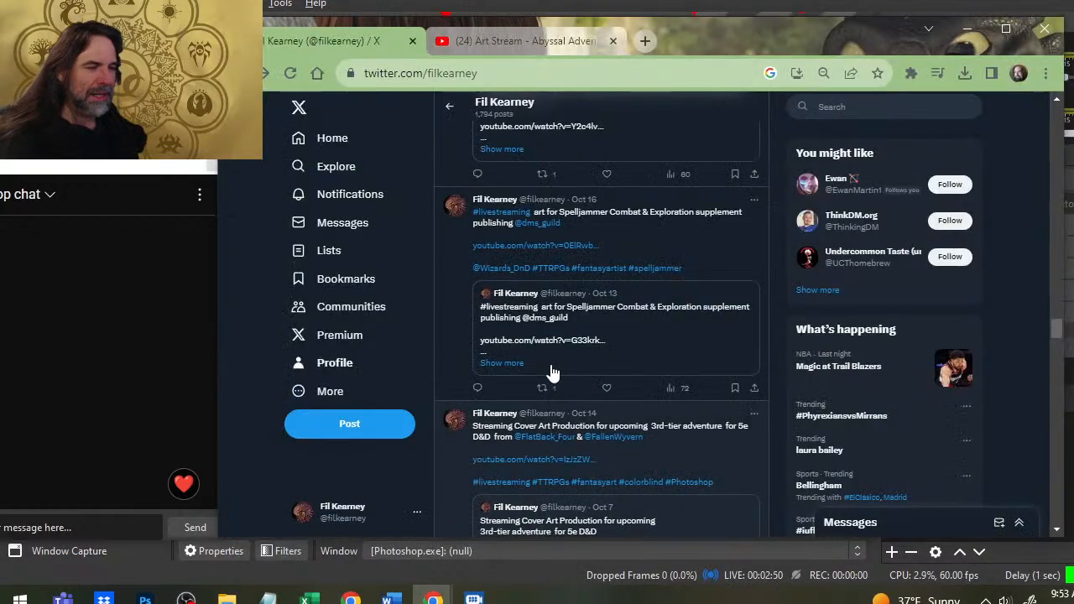
left_click(339, 363)
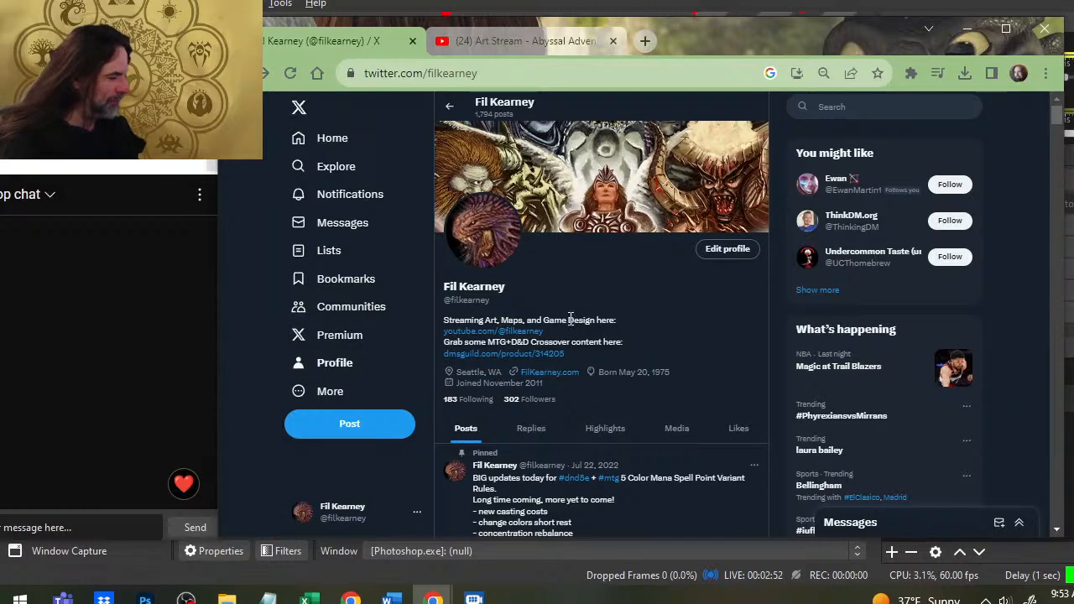
left_click(413, 40)
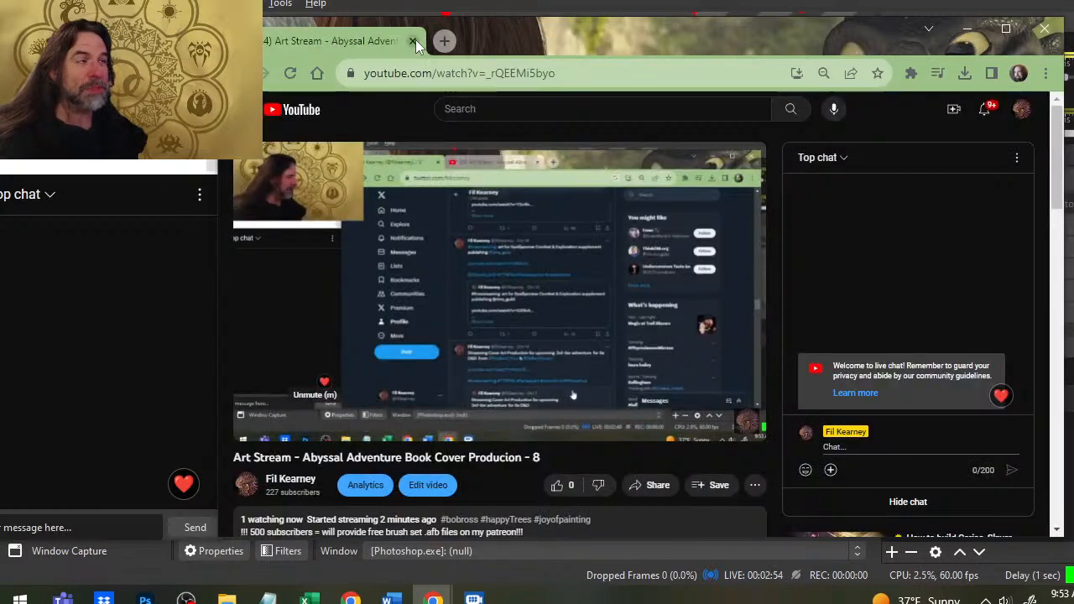
Step: Like the "Art Stream - Abyssal Adventure Book Cover Producion - 8" live stream and expand its description
left_click(577, 485)
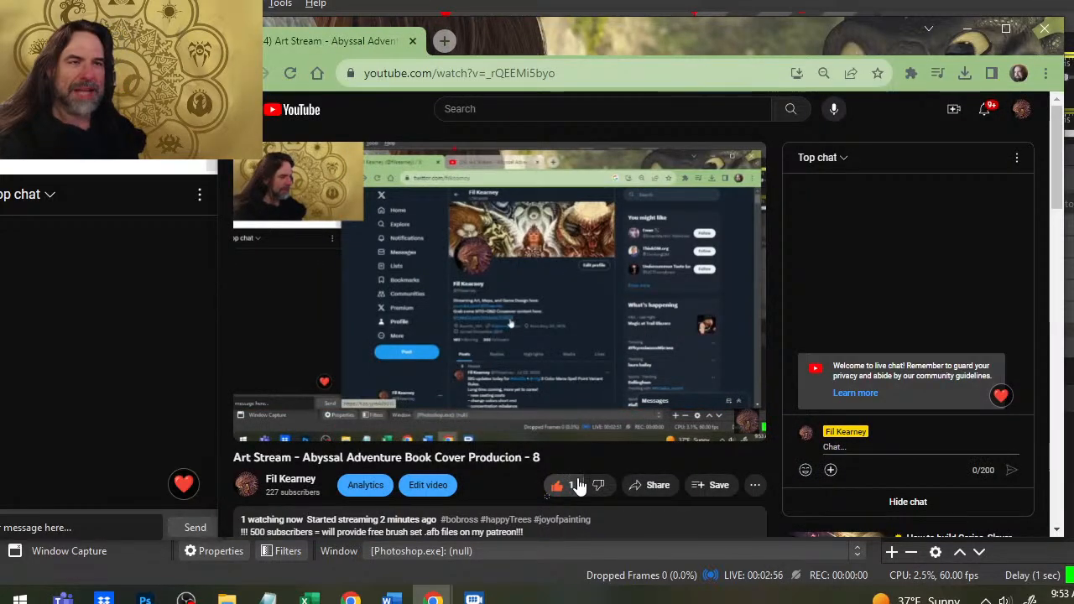
mouse_move(460, 389)
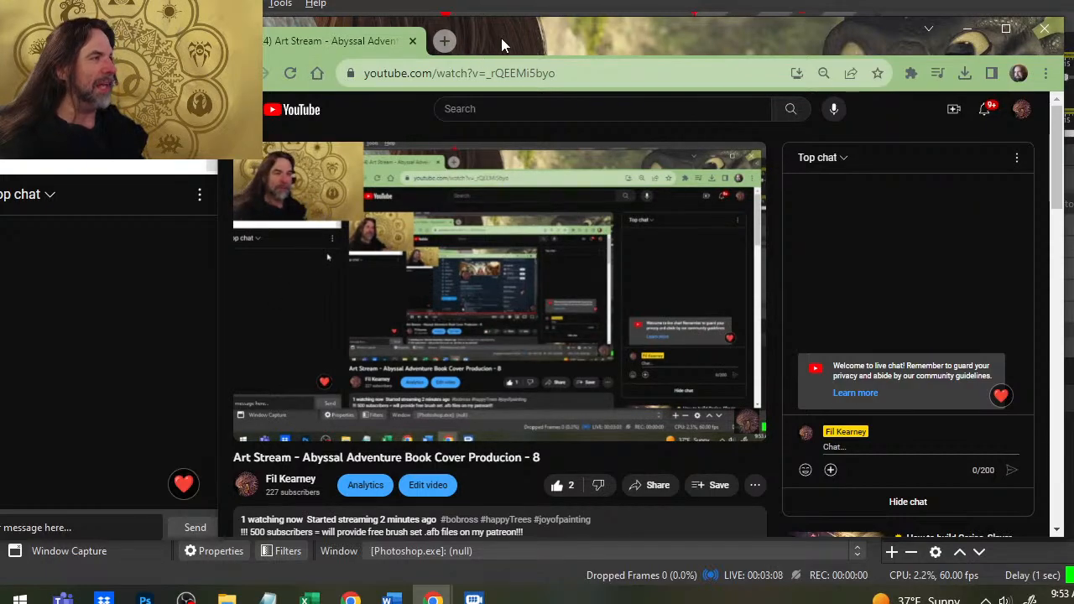
key("alt+Tab")
key("alt+Tab")
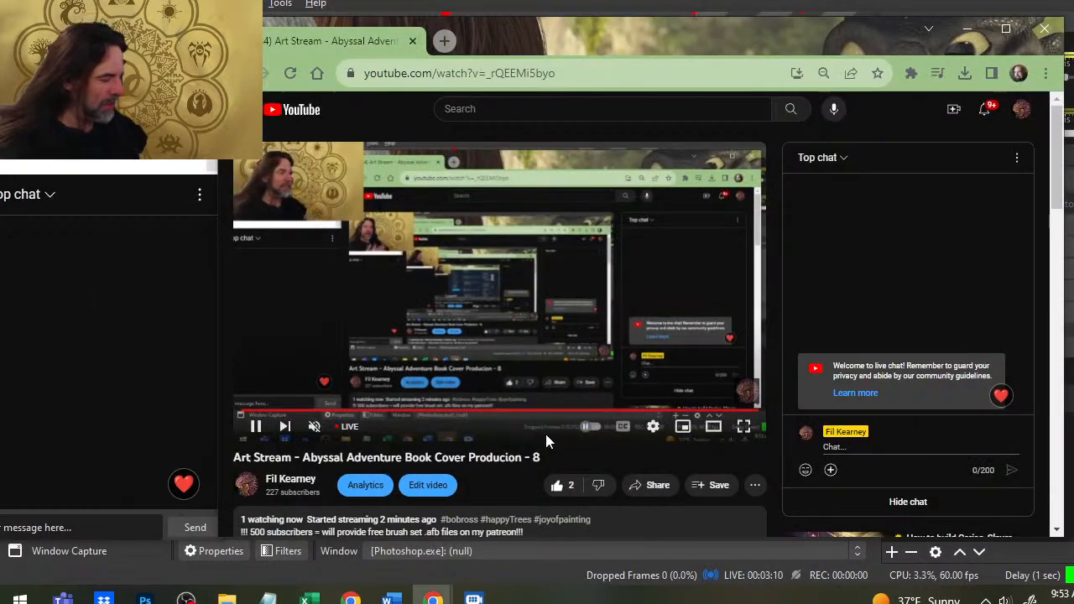
scroll(528, 419, "down", 2)
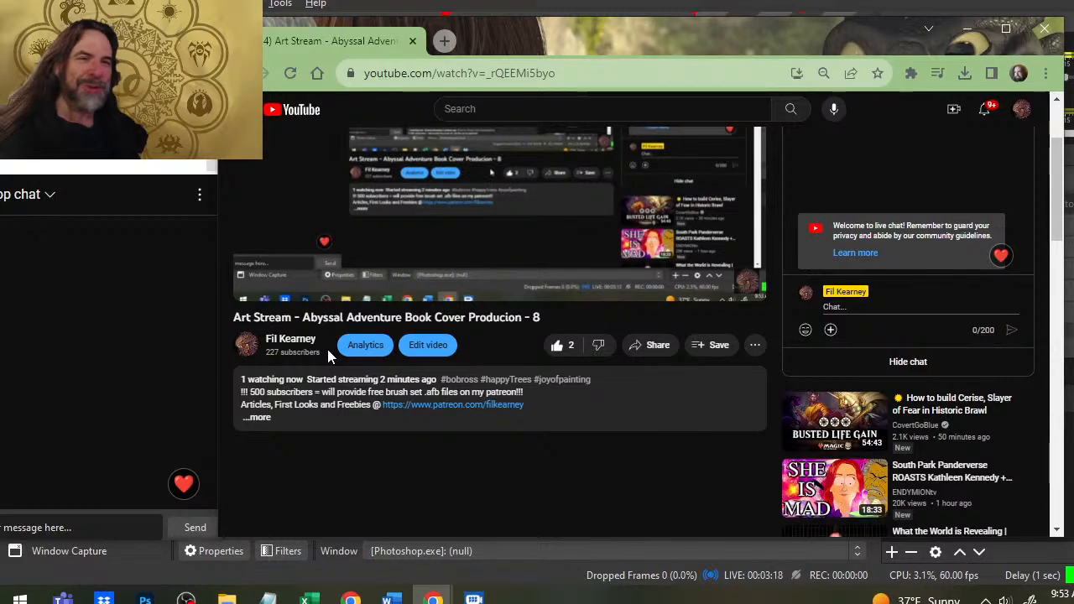
left_click(257, 419)
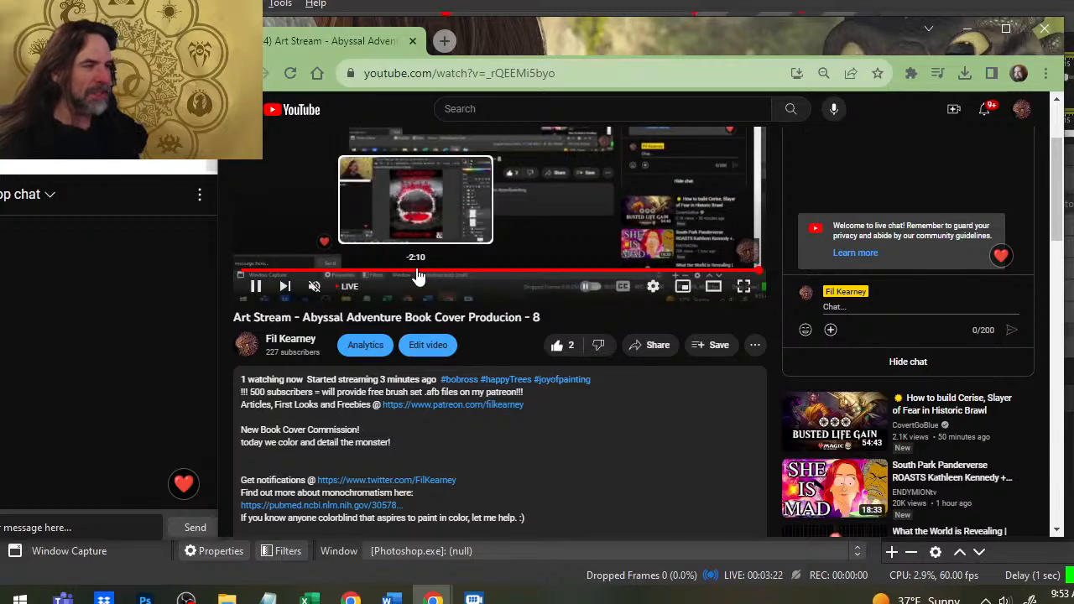
Step: Switch to the Eno'ravan the Shatterer cover document in Photoshop
left_click(168, 430)
key("alt+Tab")
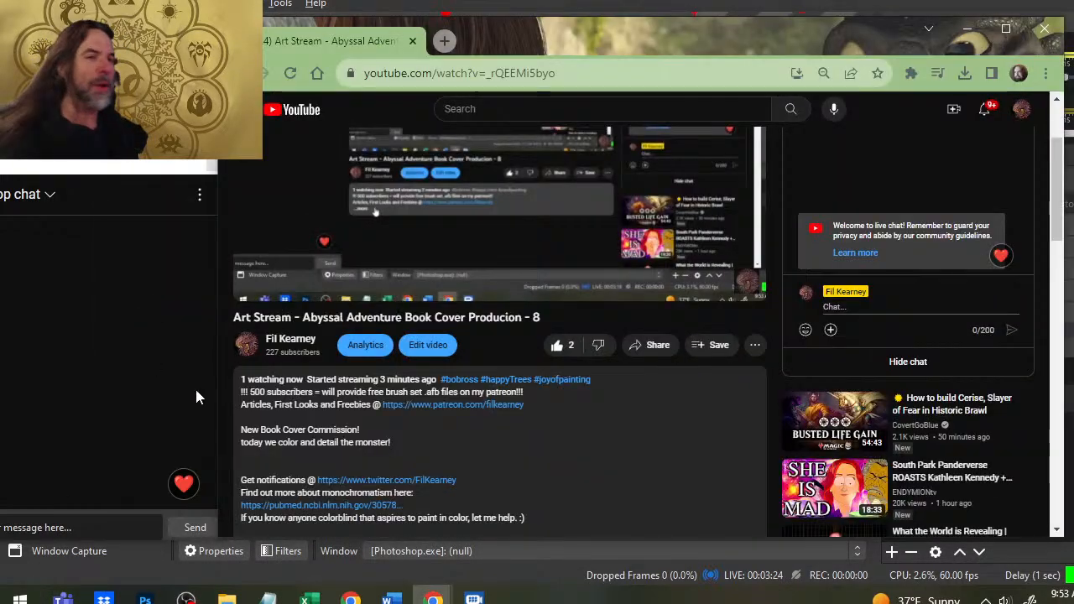
key("alt+Tab")
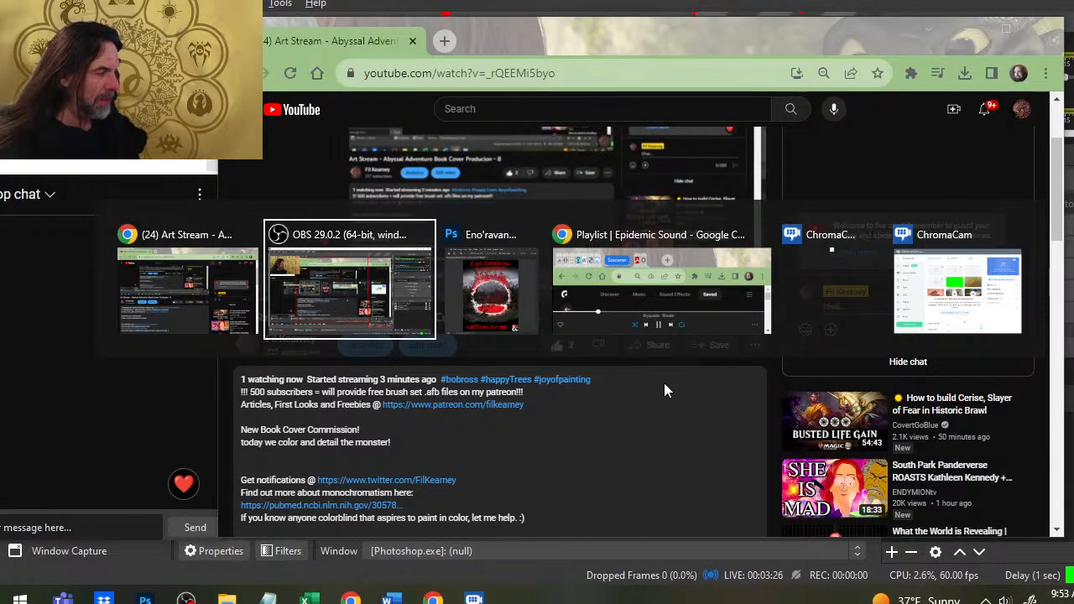
key("alt+Tab")
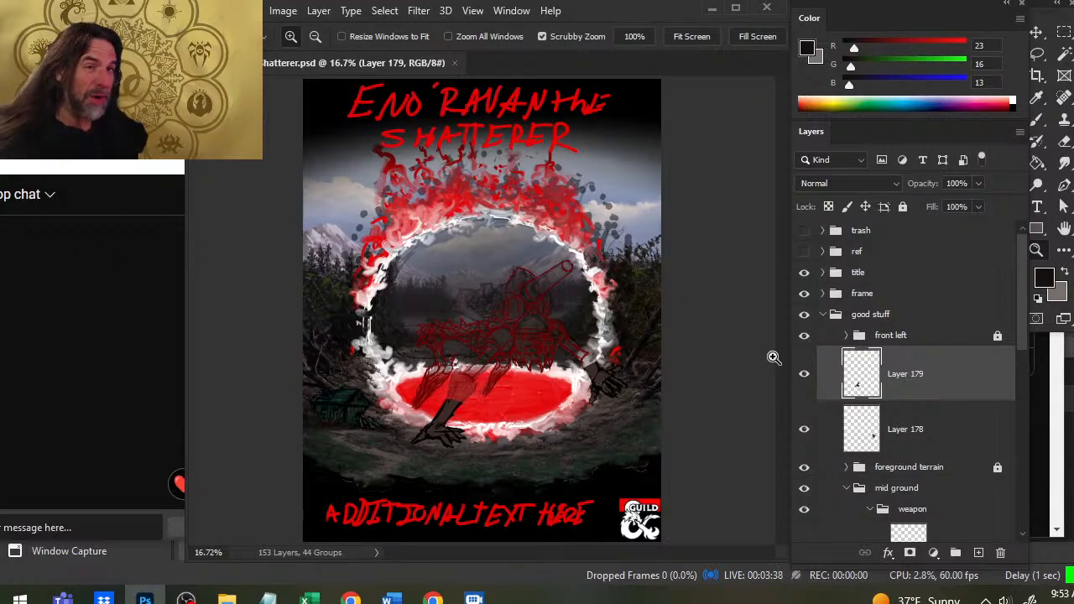
Step: Check what Layer 179 contributes to the cover by hiding and showing it, and make Layer 178 the active layer
left_click(807, 379)
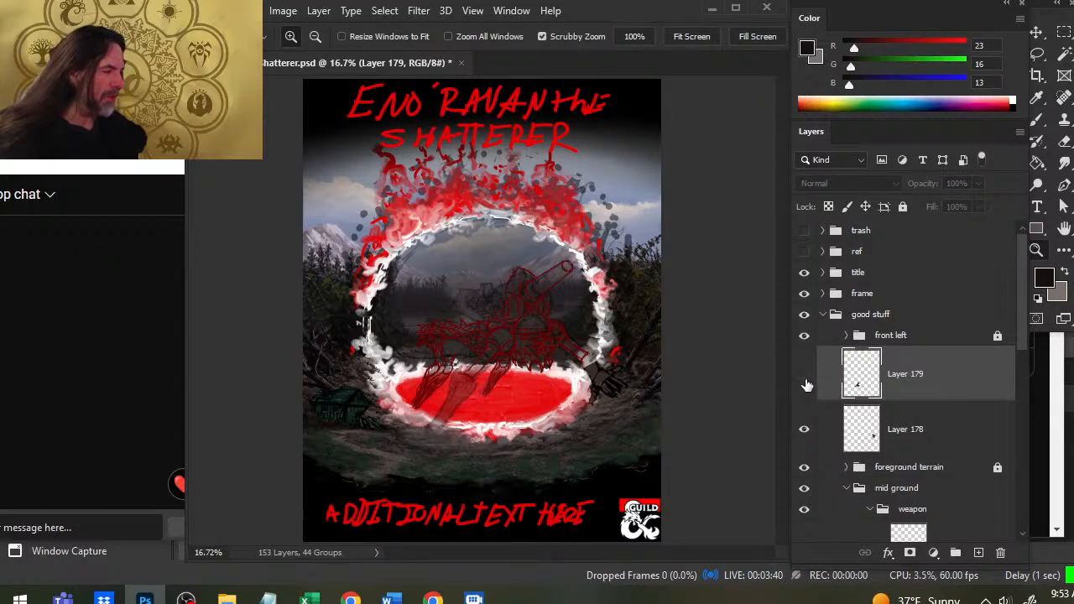
left_click(807, 382)
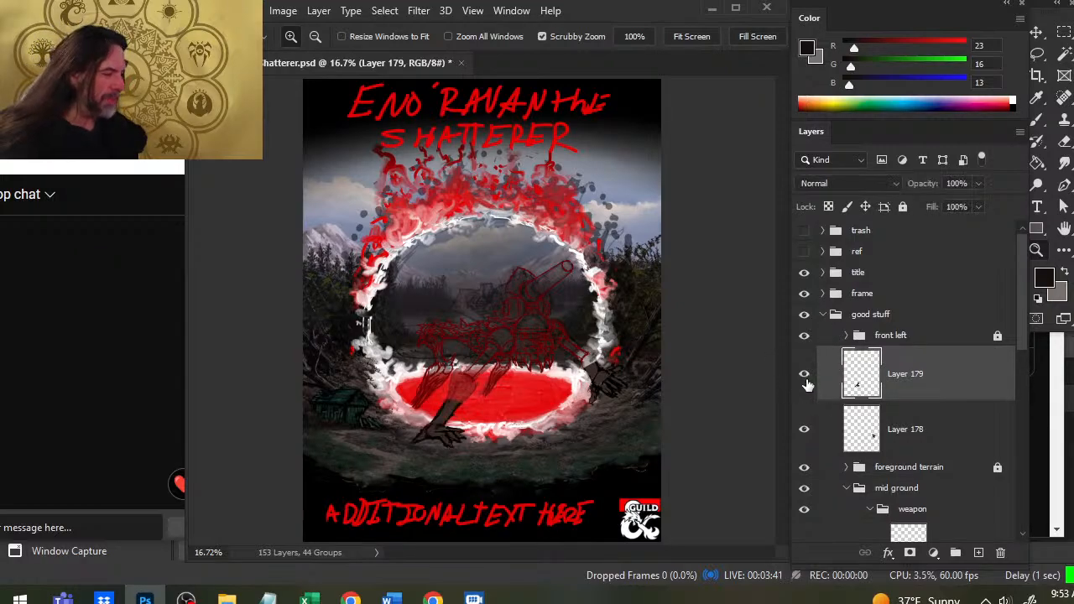
left_click(803, 429)
left_click(902, 436)
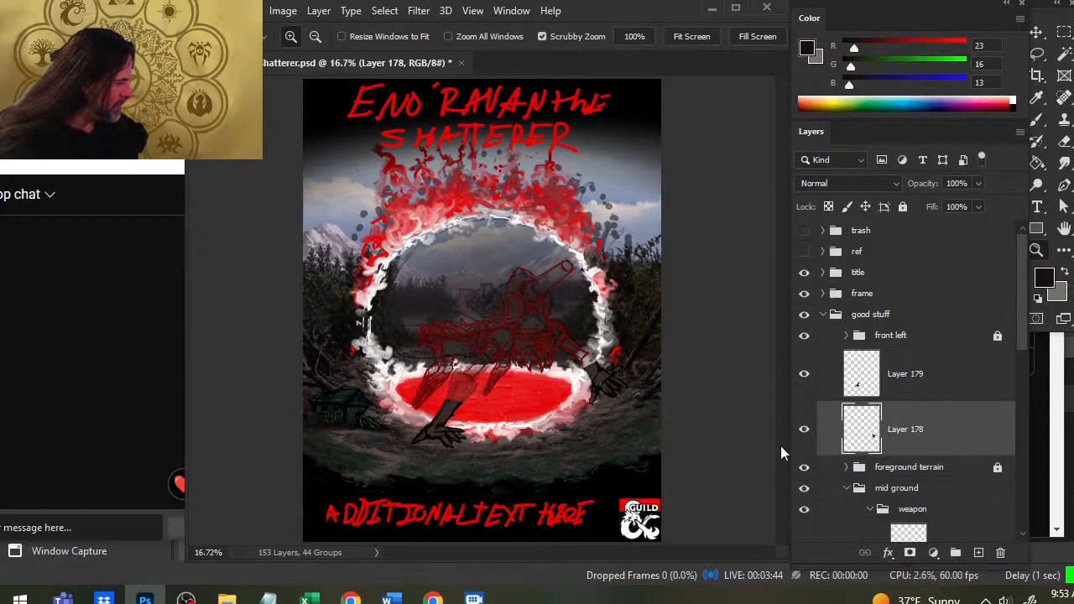
left_click_drag(472, 346, 564, 344)
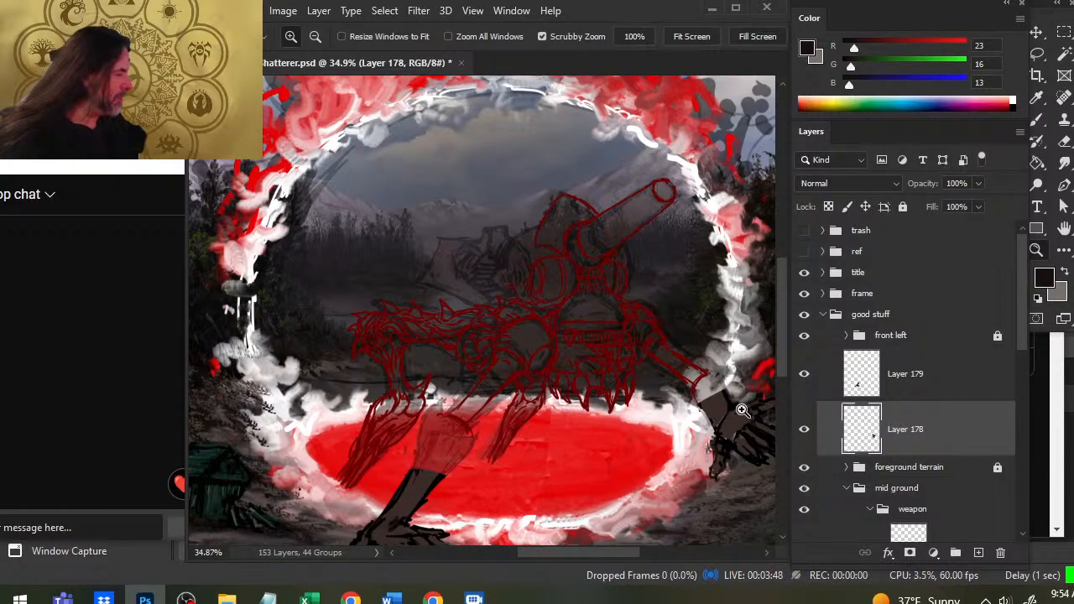
left_click(806, 375)
left_click(806, 377)
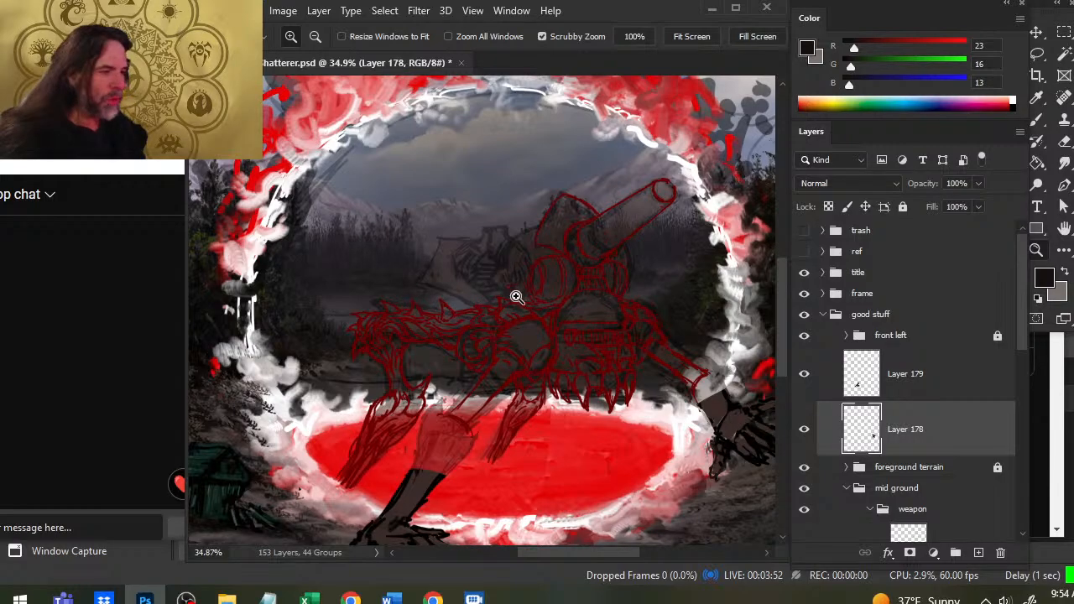
left_click_drag(606, 407, 533, 352)
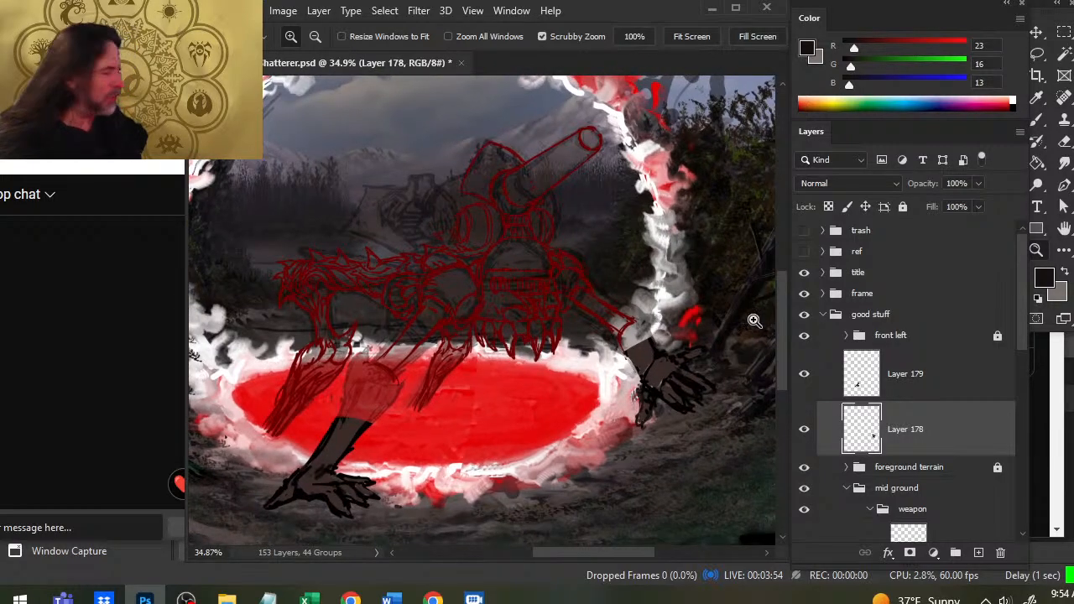
Step: Hide Layer 179 and Layer 178, and inspect the foreground terrain, mid ground and front left groups by hiding and reshowing them
left_click(804, 373)
left_click(804, 430)
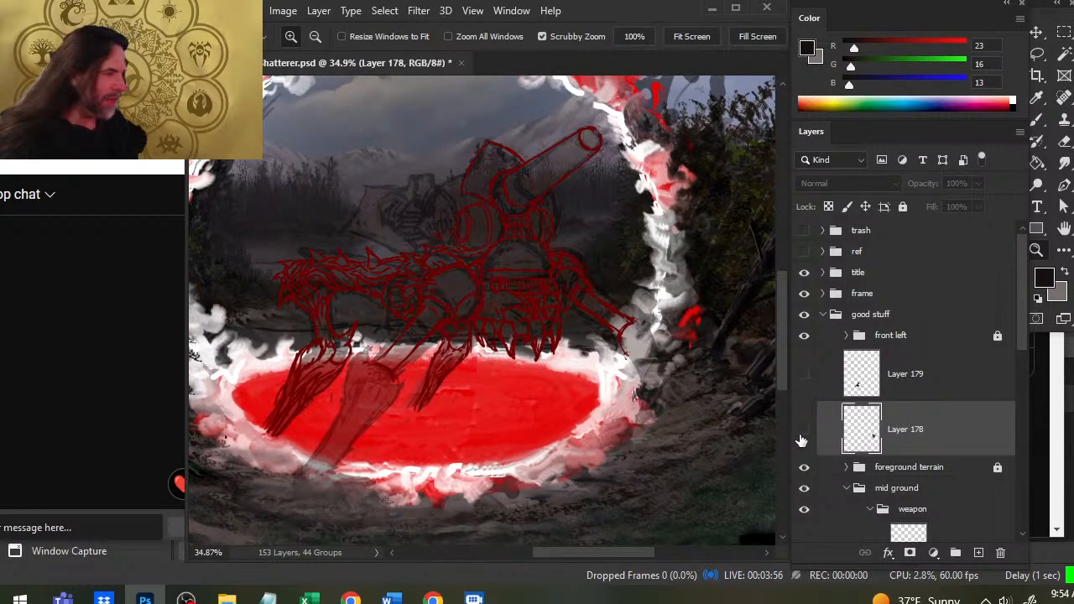
left_click(803, 468)
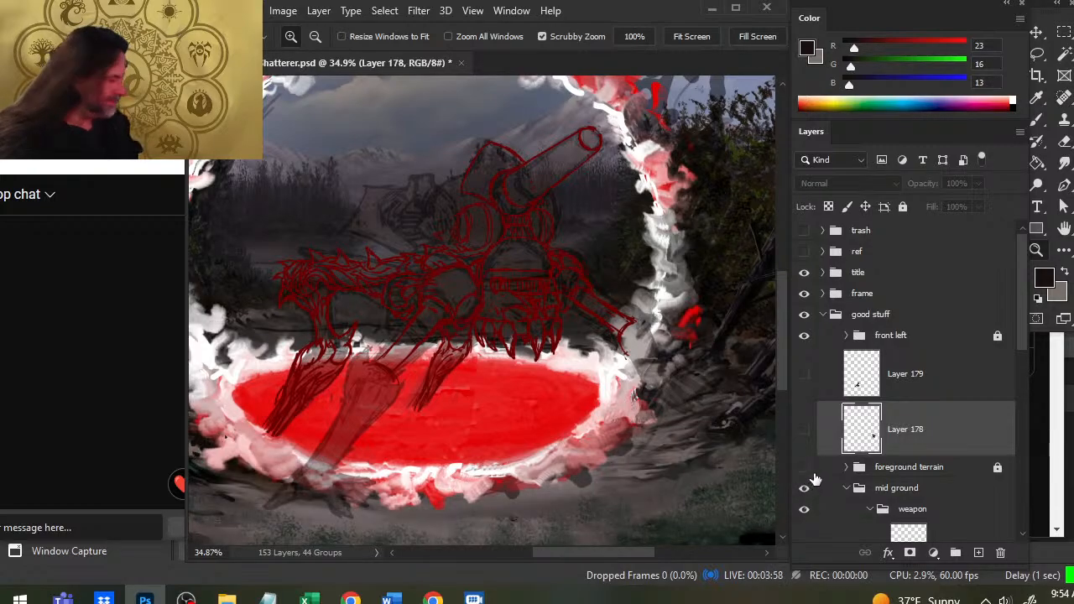
left_click(805, 468)
left_click(805, 490)
left_click(805, 490)
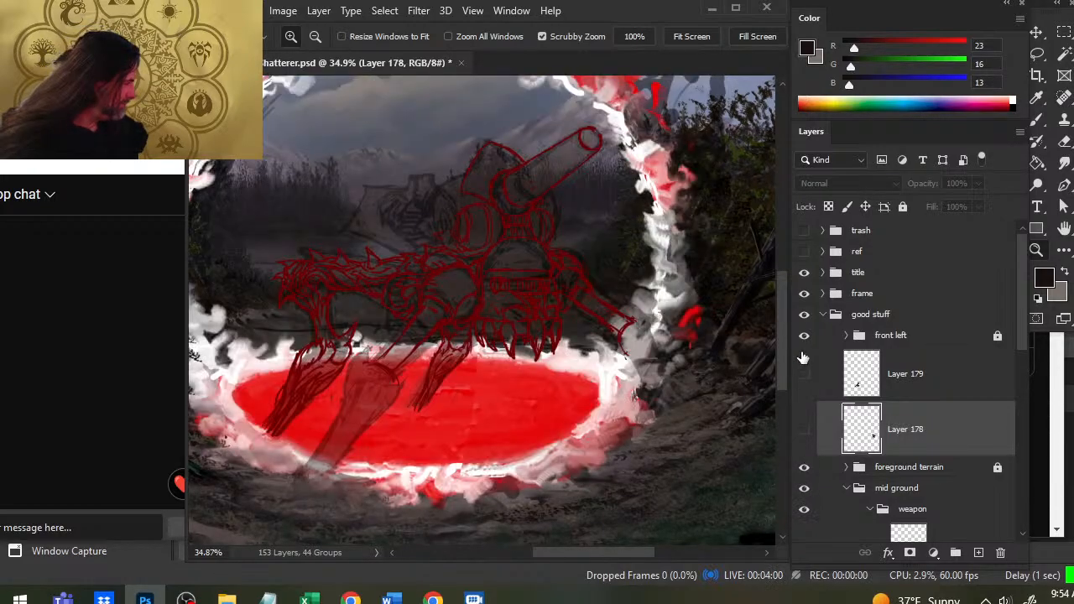
left_click(803, 334)
left_click(804, 337)
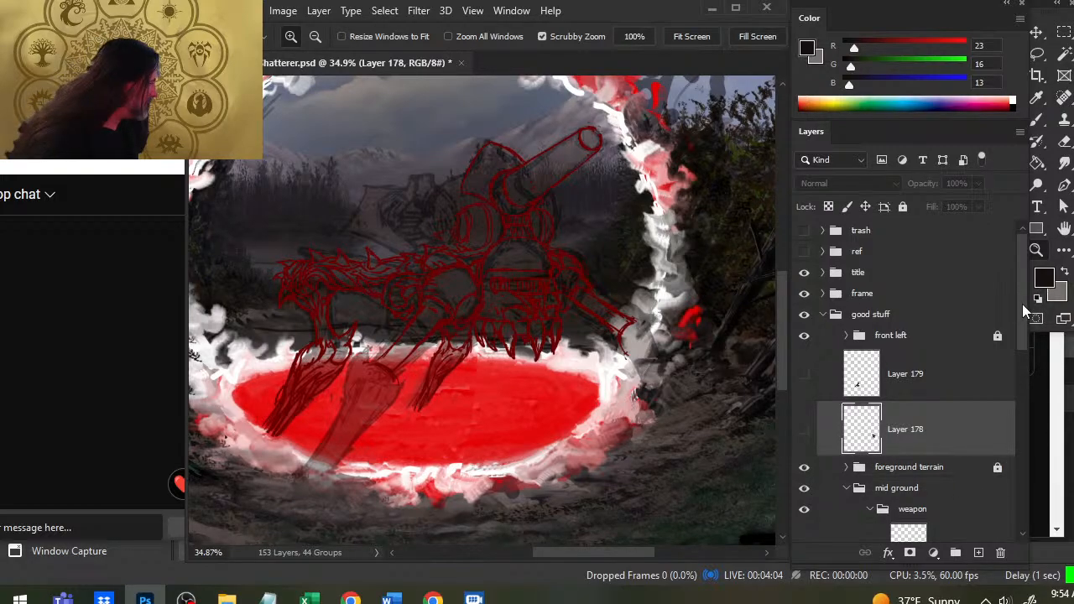
Step: Hide Layer 179 copy in the weapon group to view the underlying sketch, and show the hands on Layers 178 and 179
left_click_drag(1021, 304, 1017, 375)
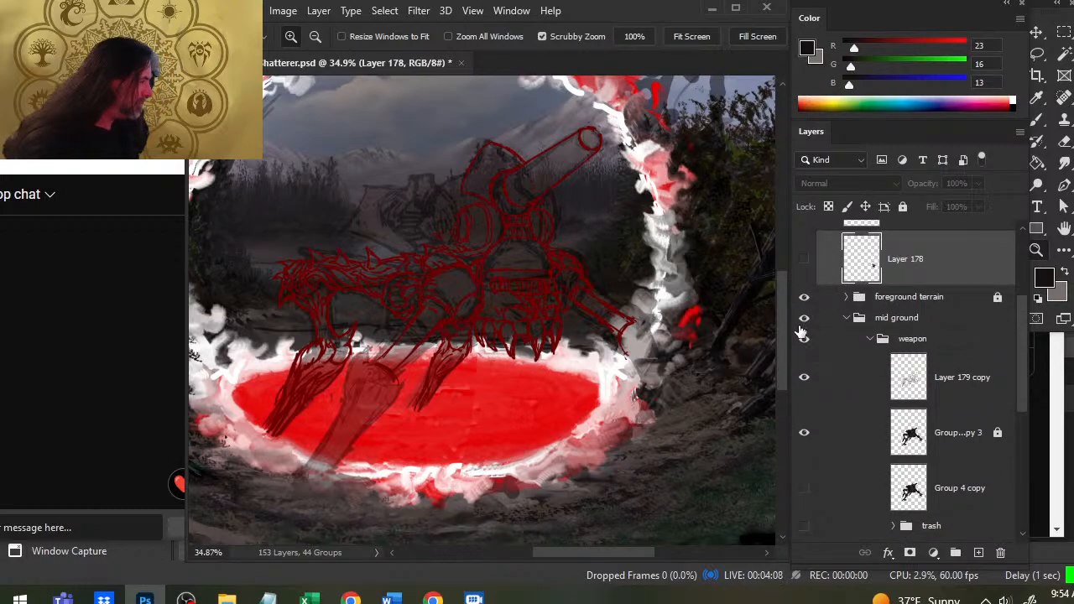
left_click(805, 380)
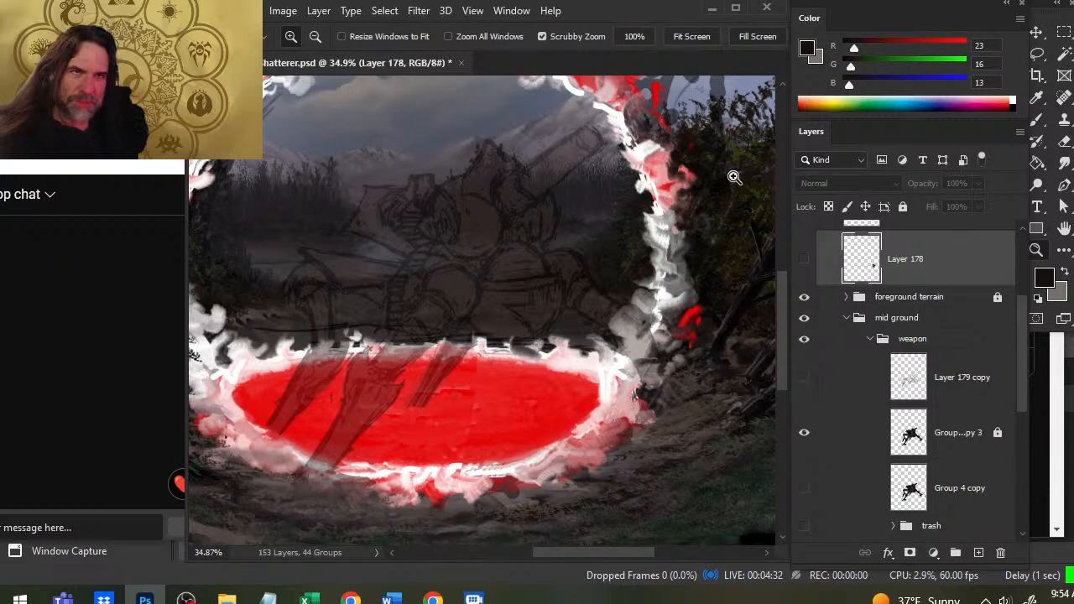
left_click(805, 260)
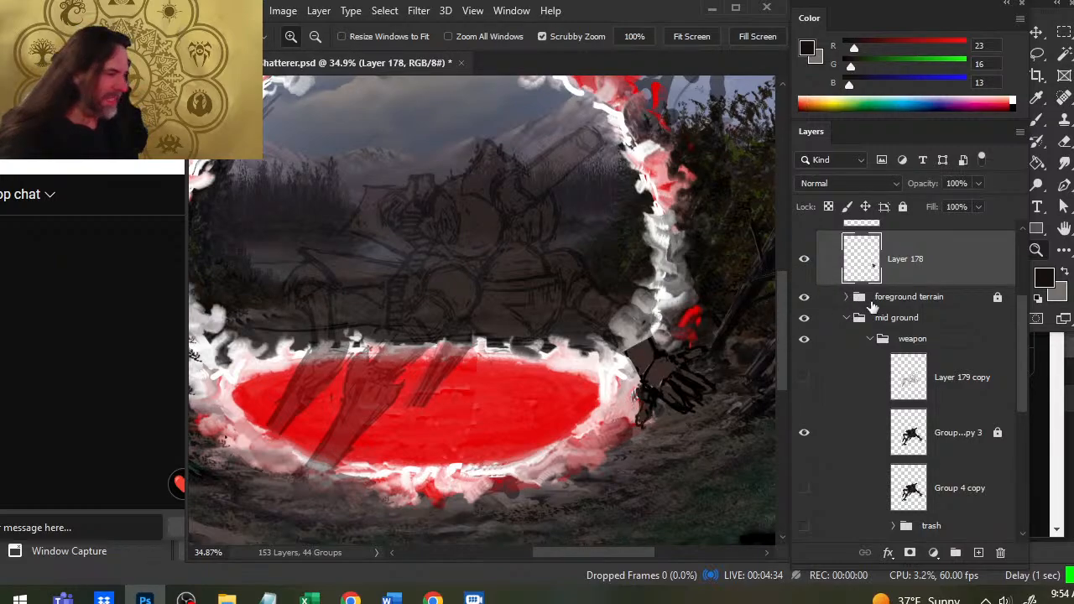
scroll(1022, 369, "up", 3)
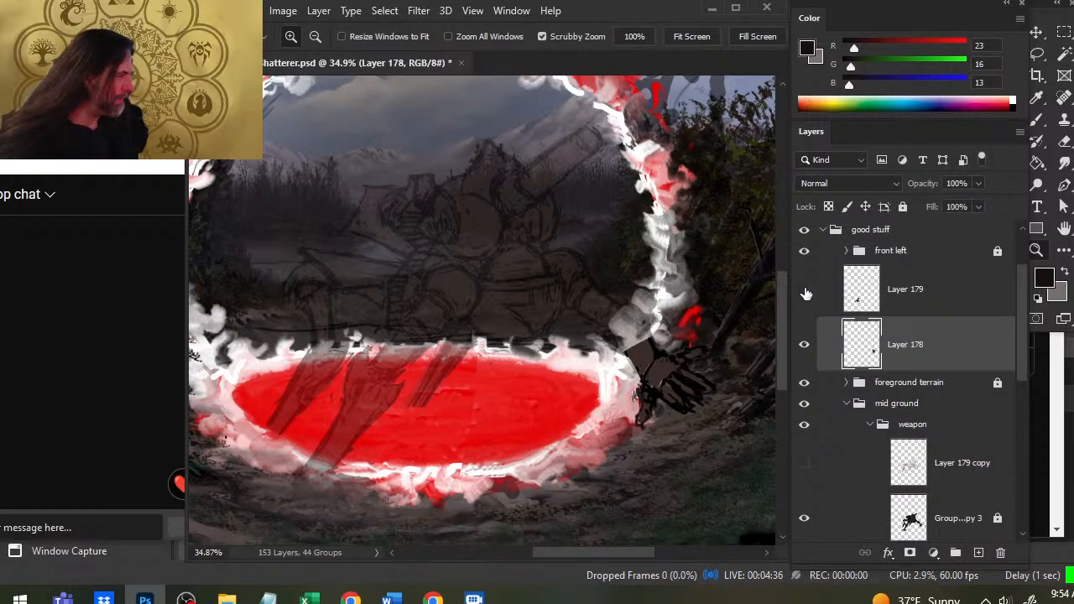
left_click(805, 288)
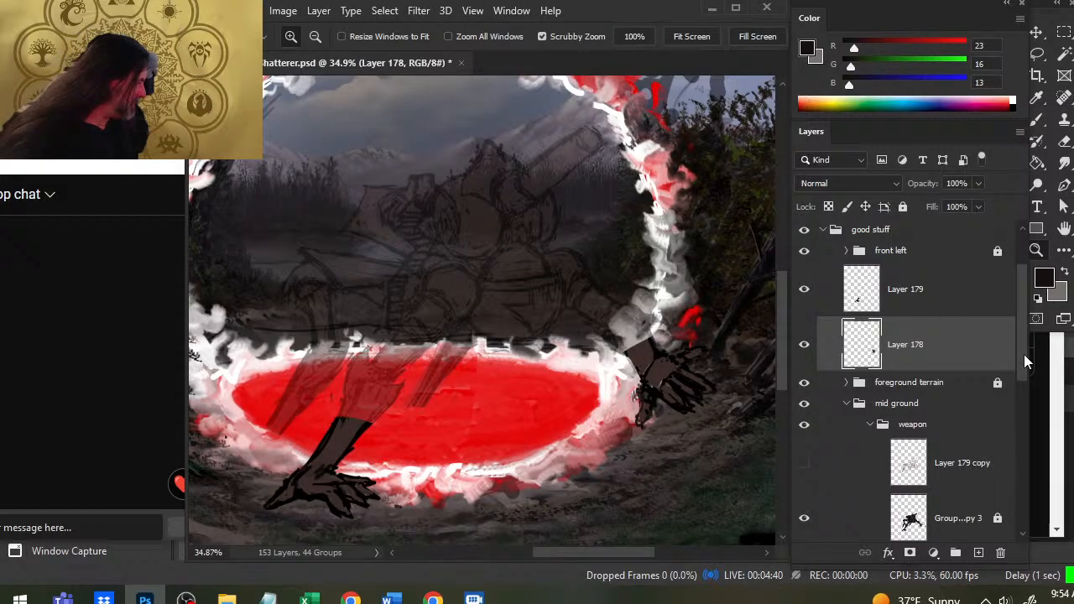
scroll(1025, 360, "up", 2)
scroll(1020, 336, "down", 3)
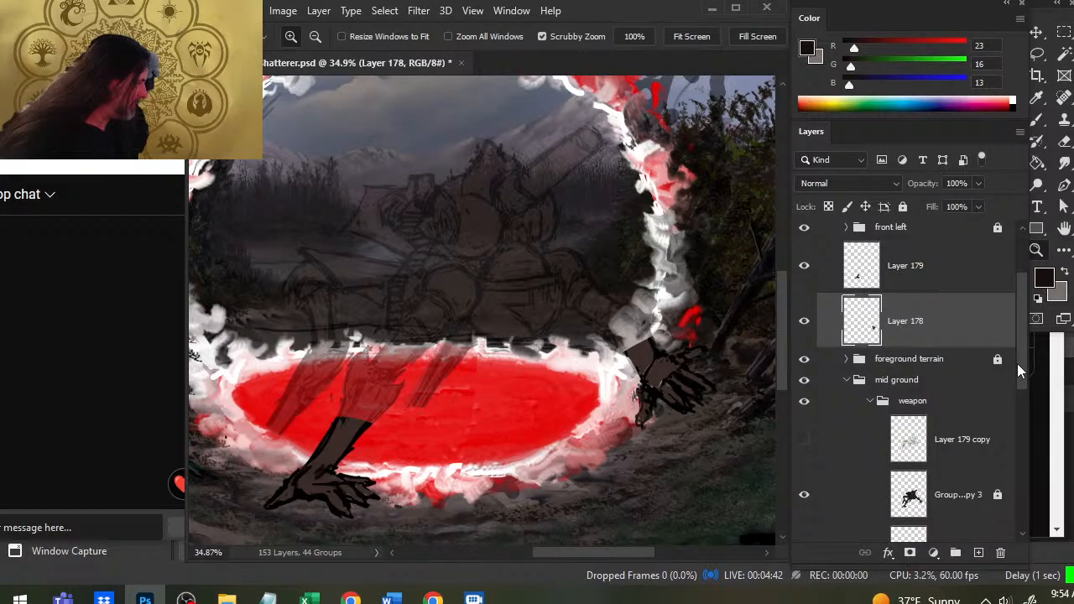
scroll(1017, 364, "down", 3)
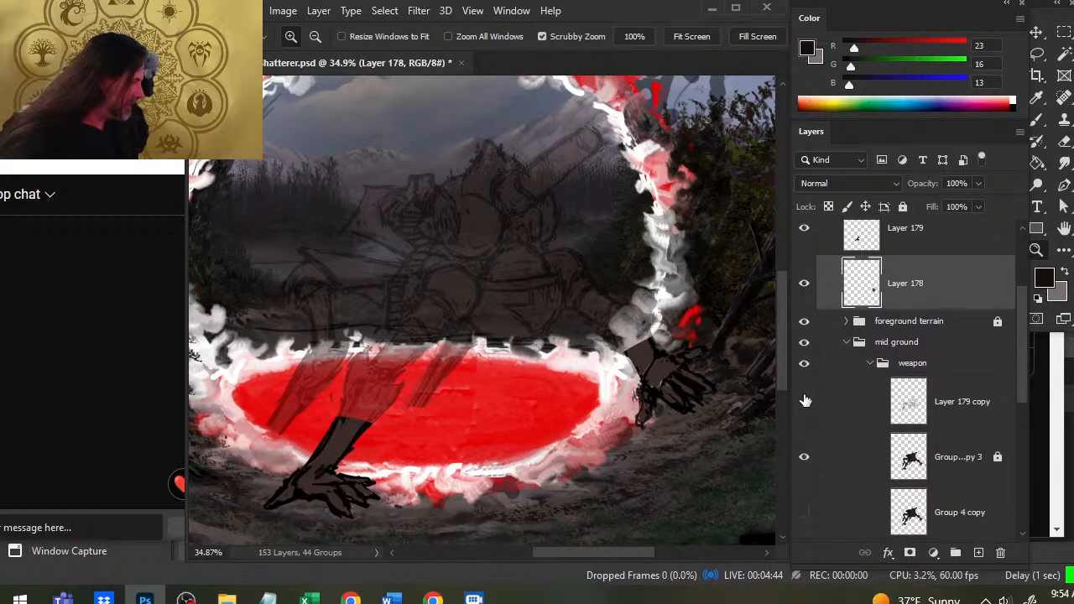
Step: Show the red line art on Layer 179 copy, and compare the artwork with and without it and Layer 178
left_click(805, 401)
left_click(806, 288)
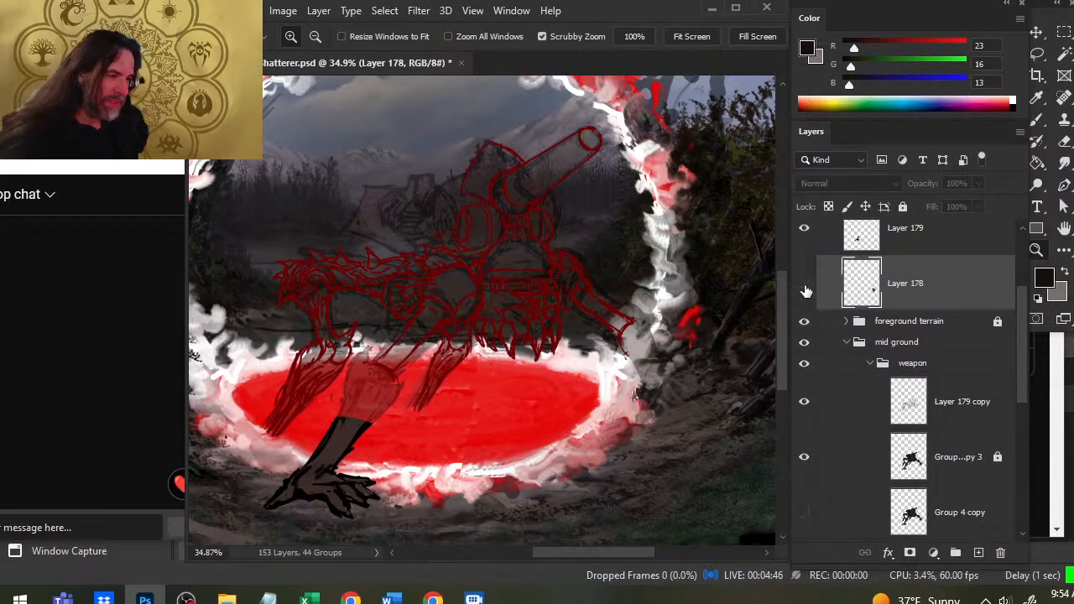
left_click(806, 288)
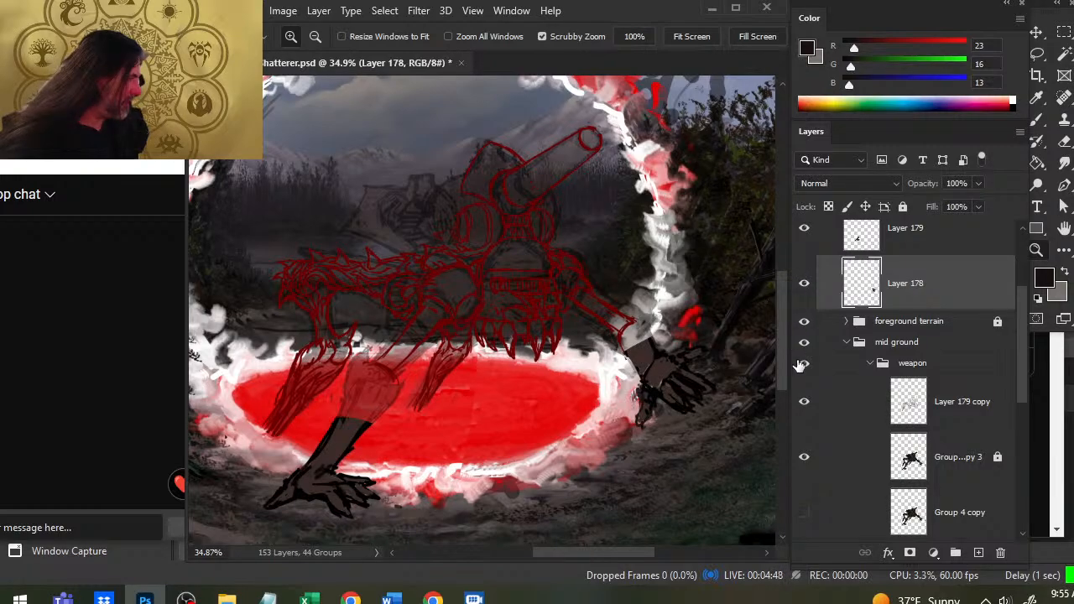
left_click(810, 404)
left_click(806, 404)
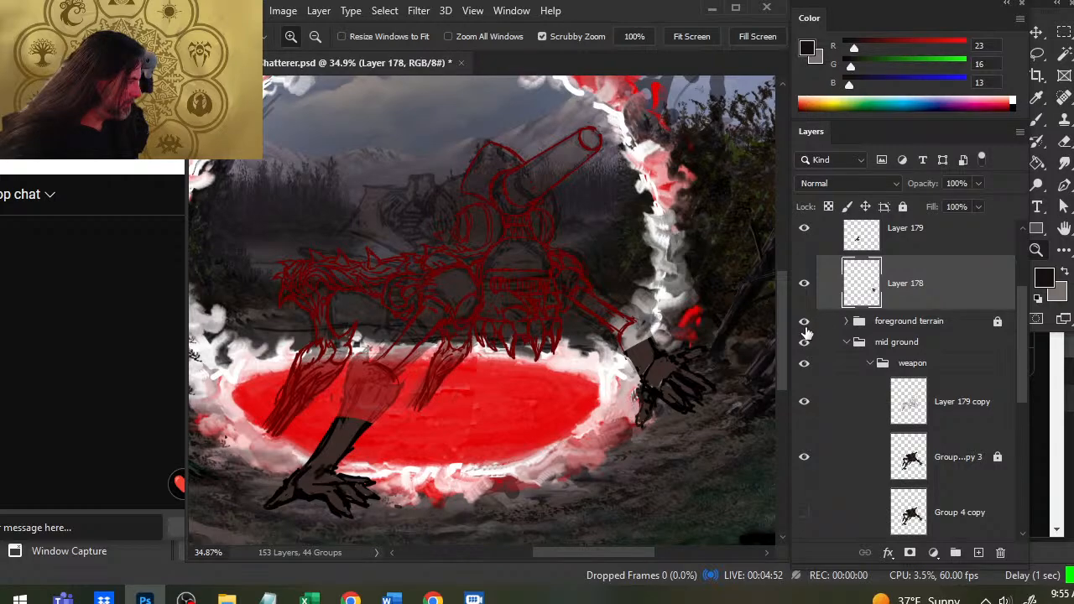
Step: Inspect the mid ground group and Layer 178 by hiding and reshowing each of them
left_click(804, 325)
left_click(804, 344)
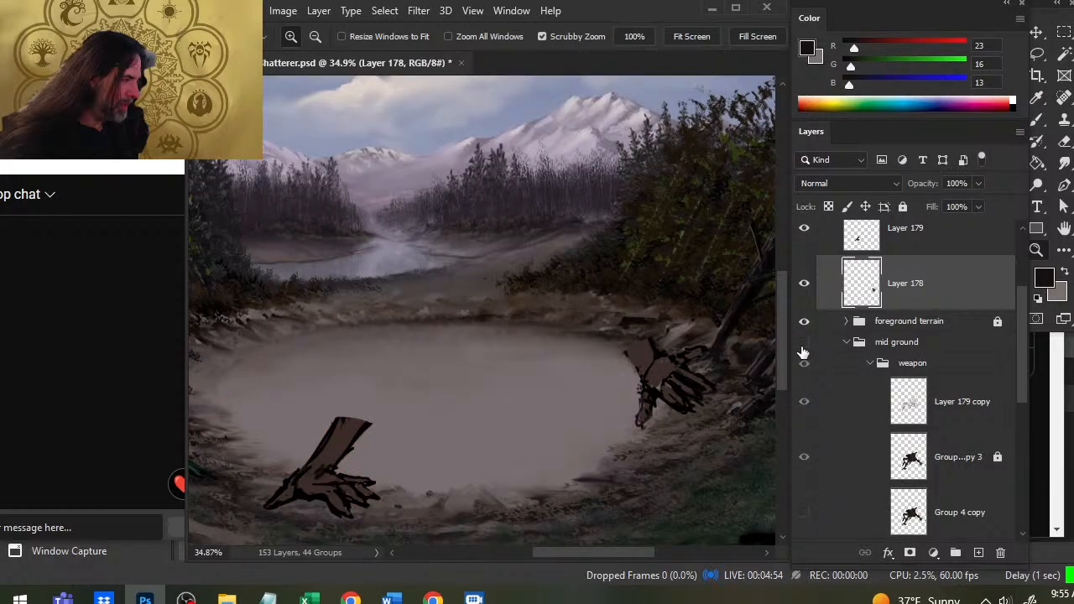
left_click(804, 345)
left_click(804, 285)
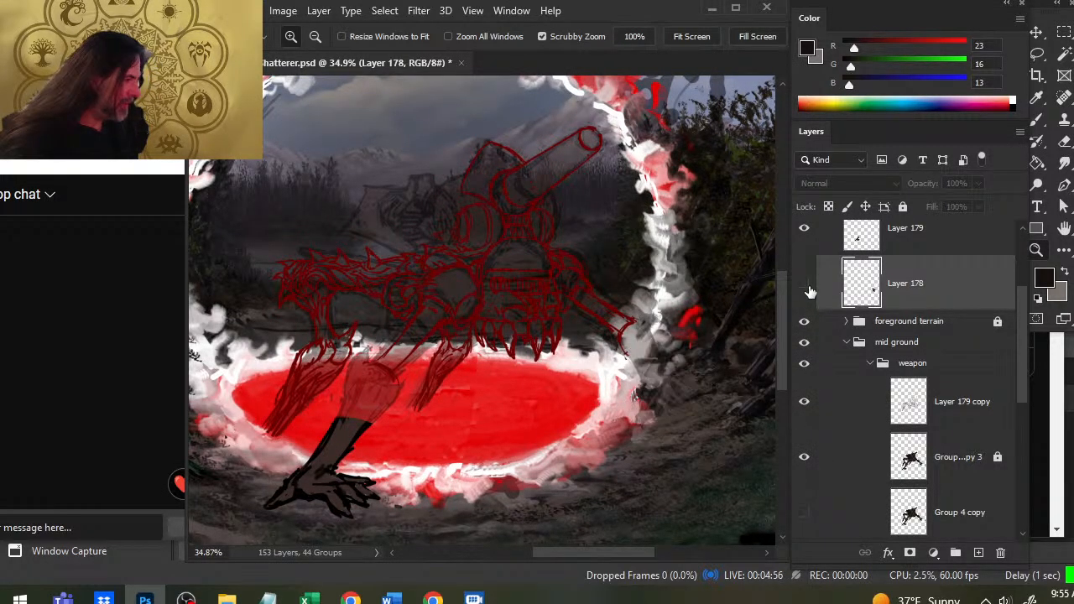
left_click(804, 285)
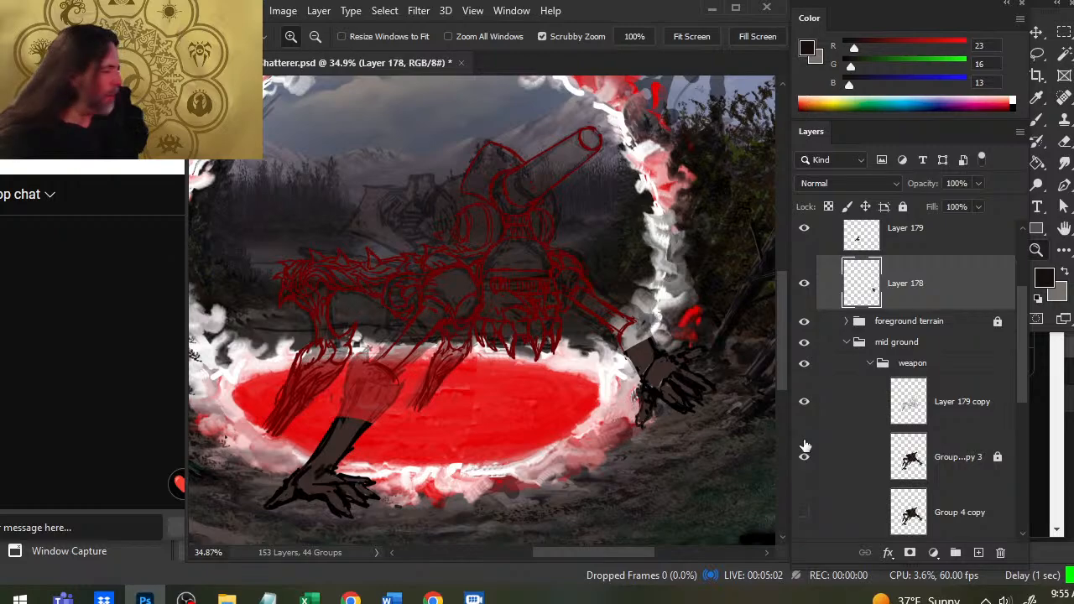
Step: Check the red line art by hiding and reshowing Layer 179 copy in the weapon group, and make it the active layer
left_click(804, 403)
left_click(804, 402)
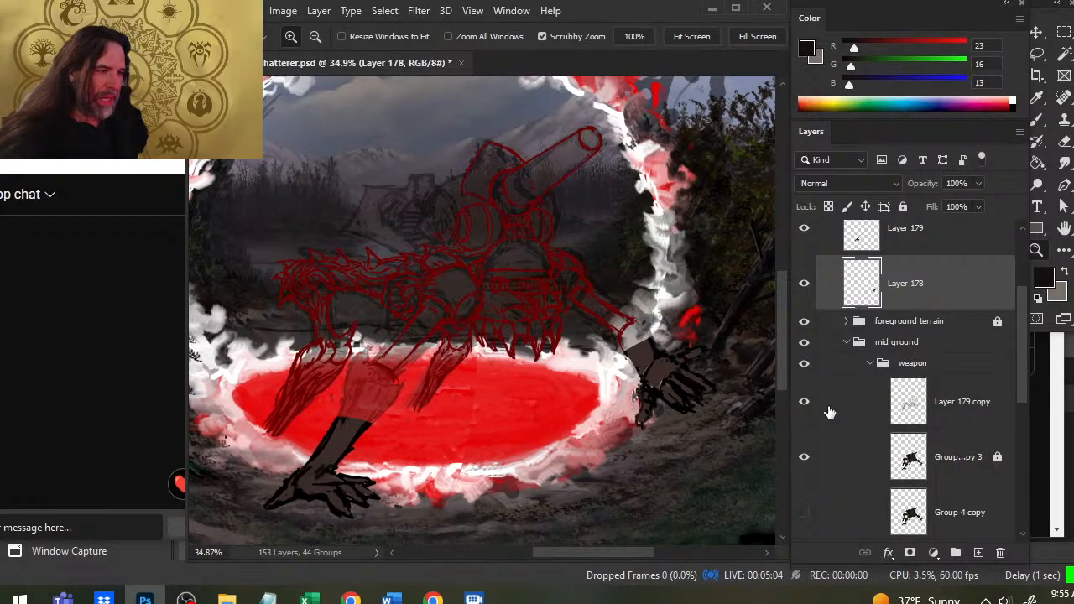
left_click(835, 415)
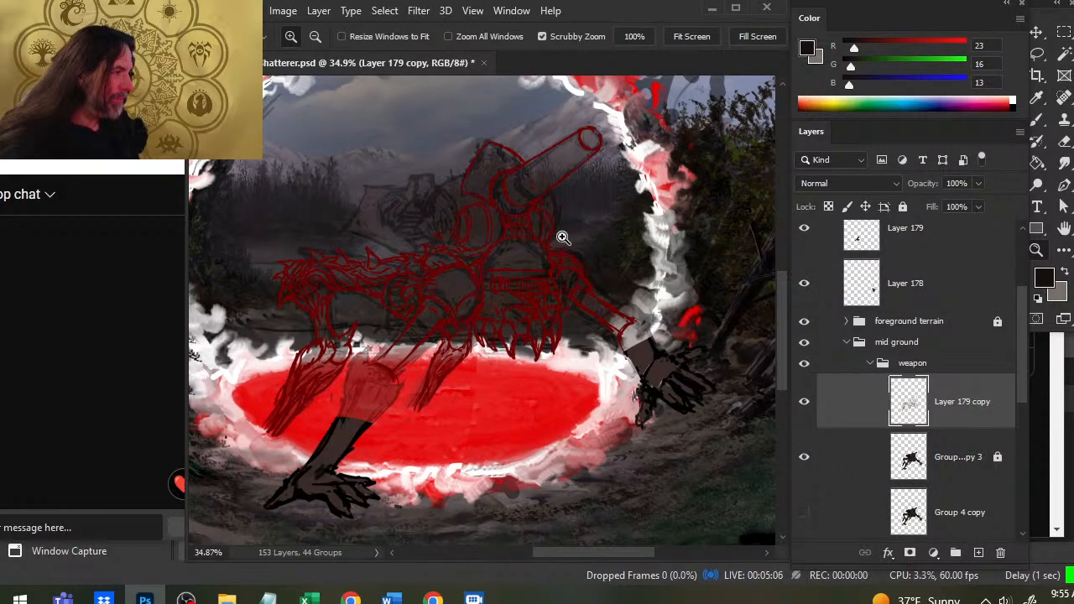
Step: Sample the dark red of the line art (RGB 104, 0, 0) as both the foreground and background colour for the Brush
scroll(562, 238, "up", 5)
key("b")
left_click(558, 245, "alt")
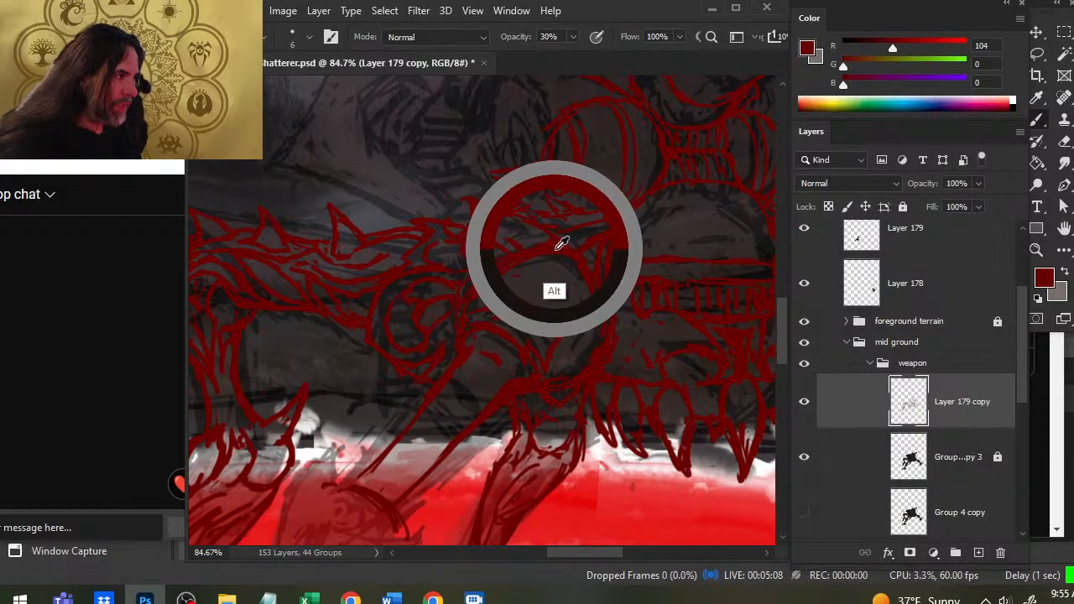
key("z")
scroll(573, 341, "down", 3)
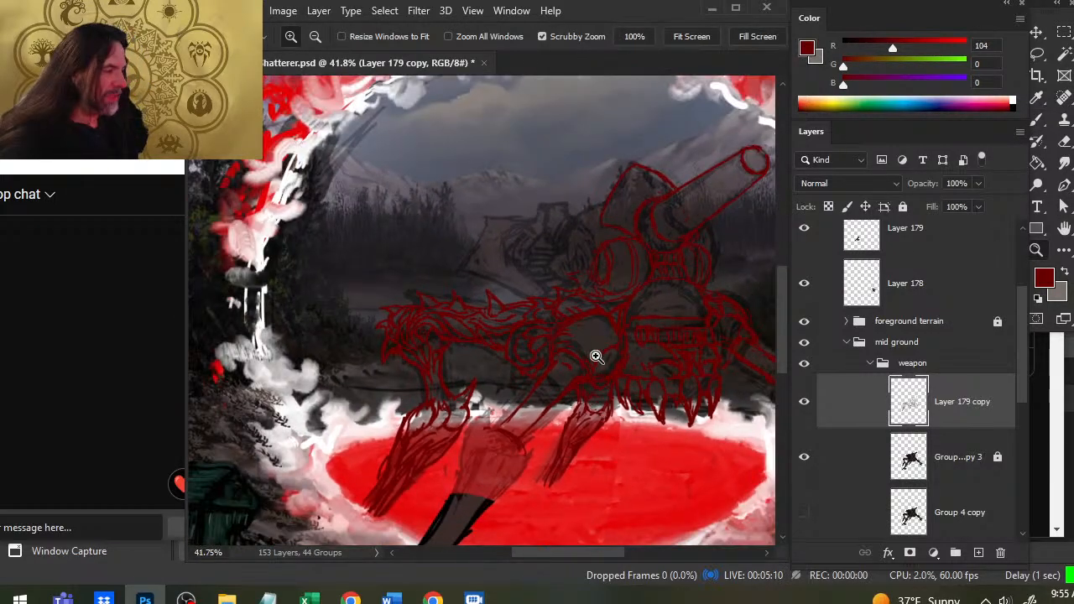
scroll(595, 355, "up", 6)
key("x")
key("b")
left_click(411, 285, "alt")
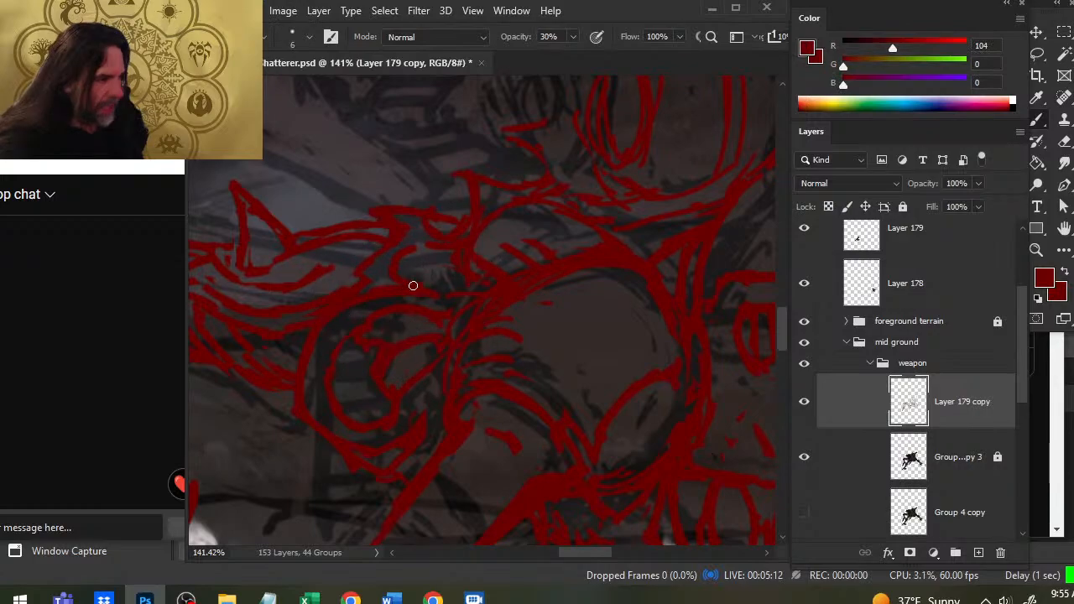
Step: Examine the whole cover composition, the Guild logo in the lower corner and the additional text area along the bottom edge
key("z")
scroll(618, 360, "down", 4)
scroll(531, 244, "up", 4)
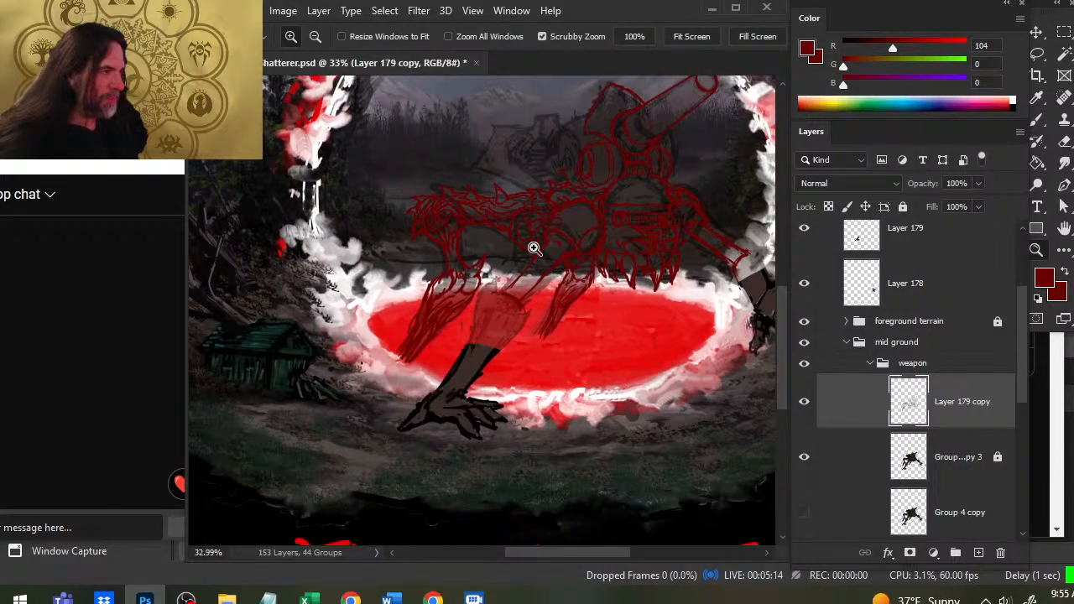
key("b")
key("z")
left_click_drag(554, 312, 457, 323)
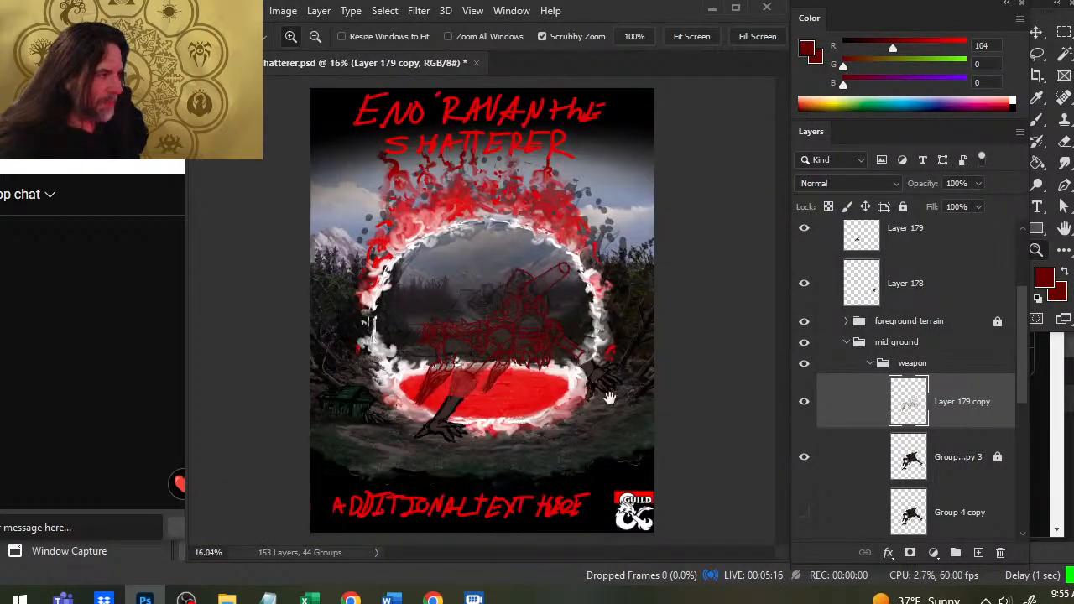
scroll(591, 493, "up", 5)
left_click_drag(626, 526, 542, 359)
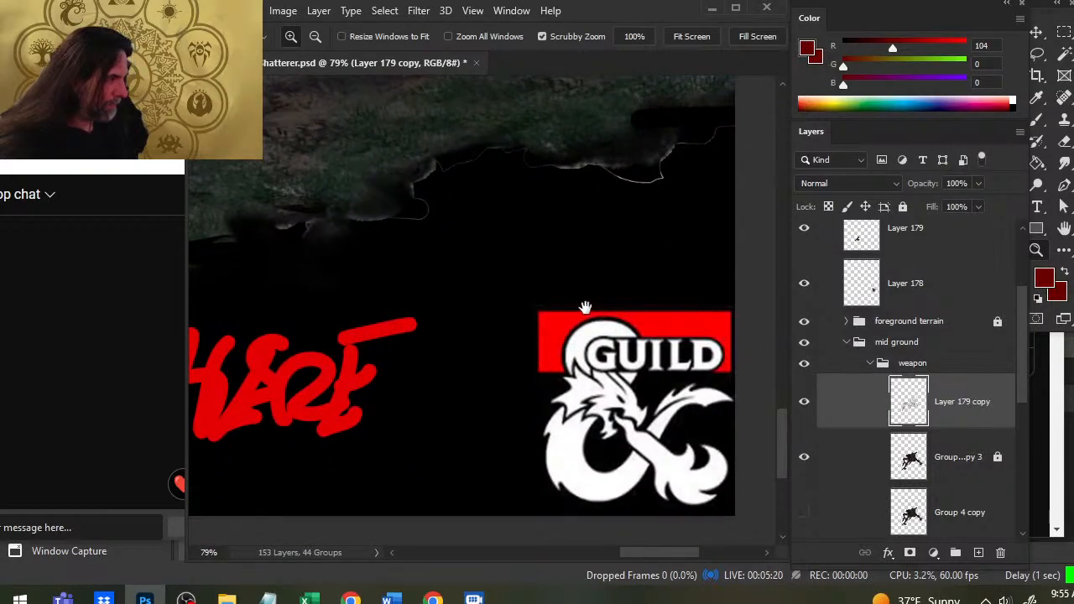
scroll(646, 394, "down", 4)
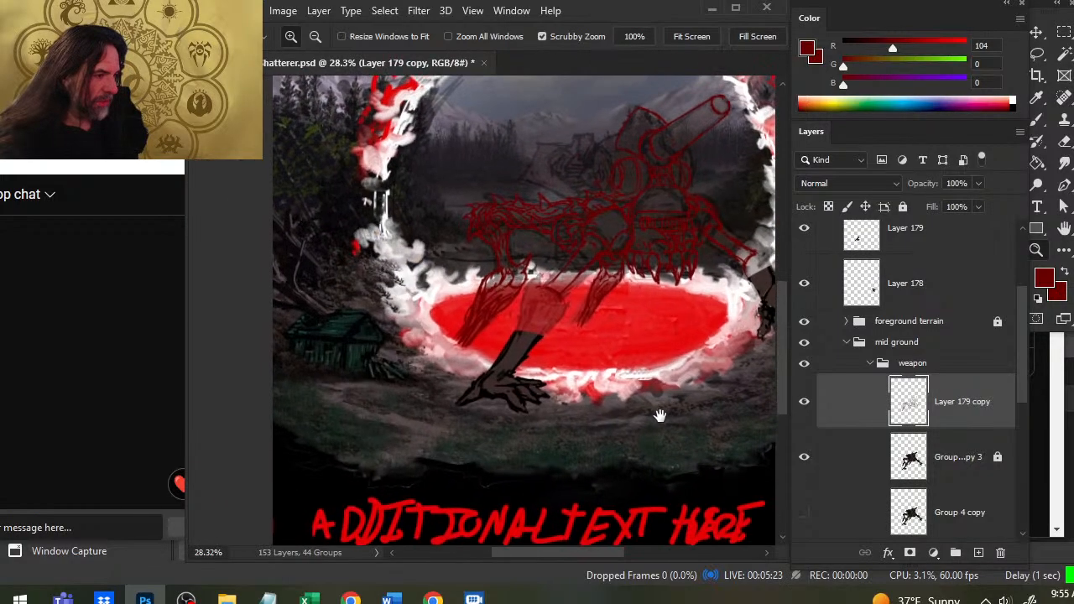
left_click_drag(659, 412, 607, 302)
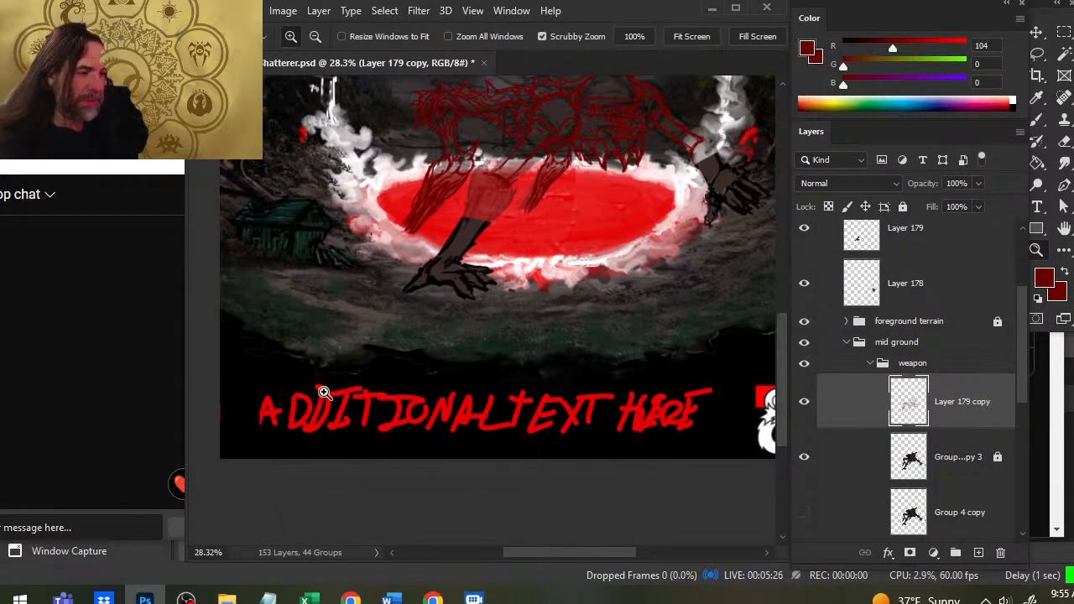
Step: Examine the handwritten title, the flames above the portal ring and their place in the full cover
left_click_drag(585, 331, 576, 442)
scroll(577, 442, "up", 10)
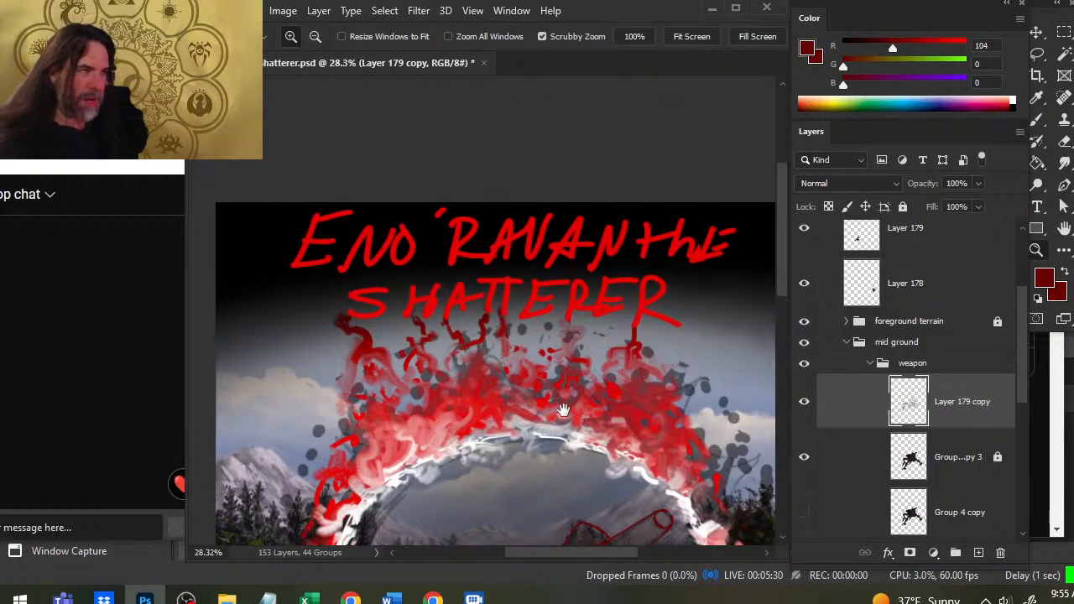
left_click_drag(563, 409, 489, 318)
left_click_drag(454, 396, 497, 382)
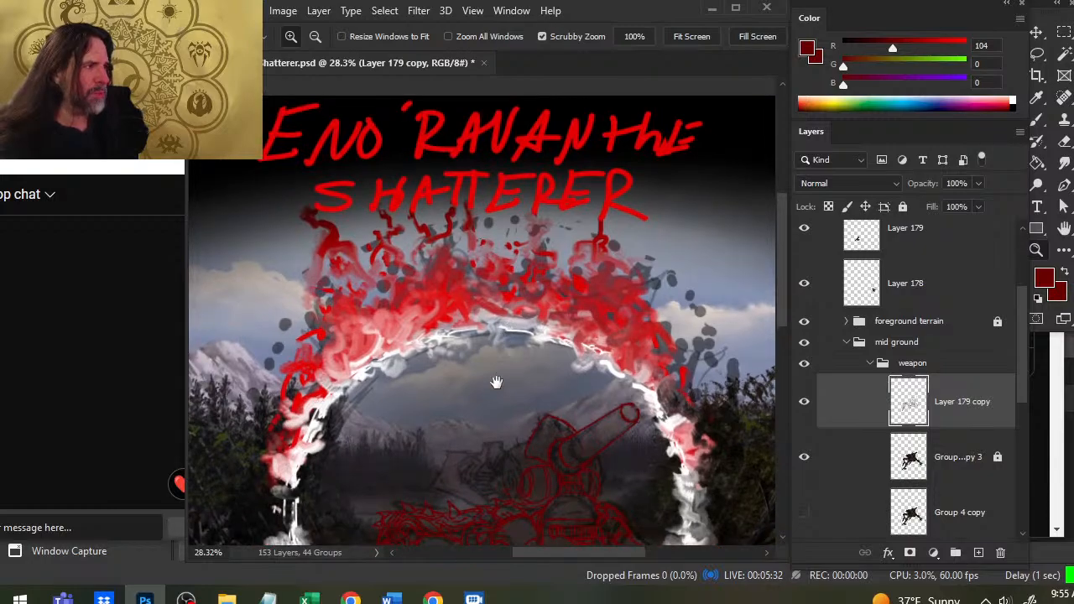
scroll(503, 377, "down", 5)
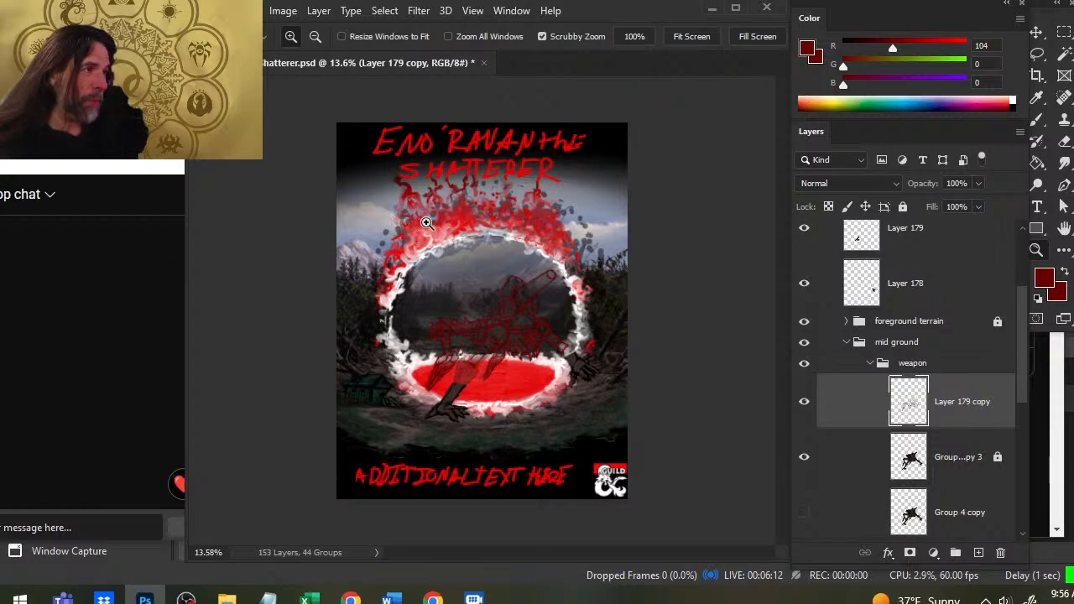
left_click_drag(360, 149, 365, 150)
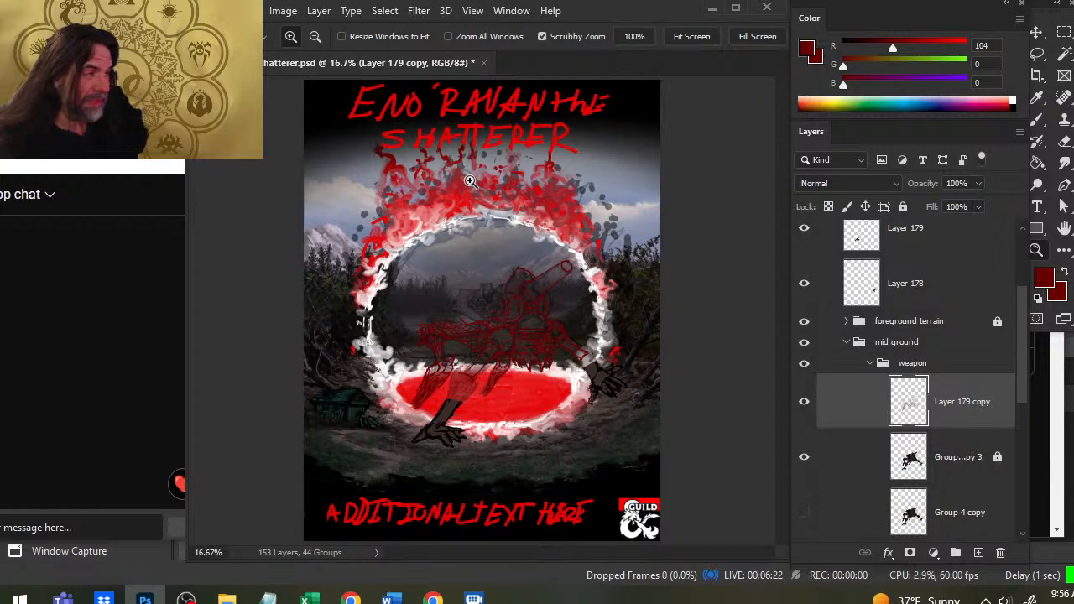
left_click(472, 181)
left_click_drag(484, 259, 424, 331)
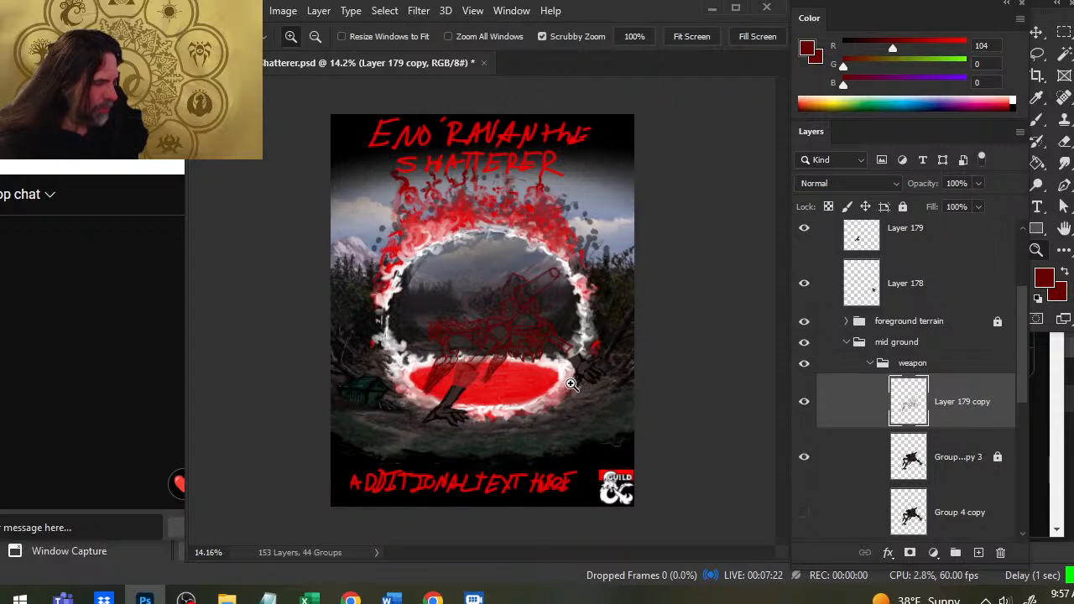
Step: Examine the monster's hands, the green hut and the portal's glowing edge, ending on the monster's line art
left_click_drag(567, 378, 640, 412)
left_click_drag(660, 367, 622, 366)
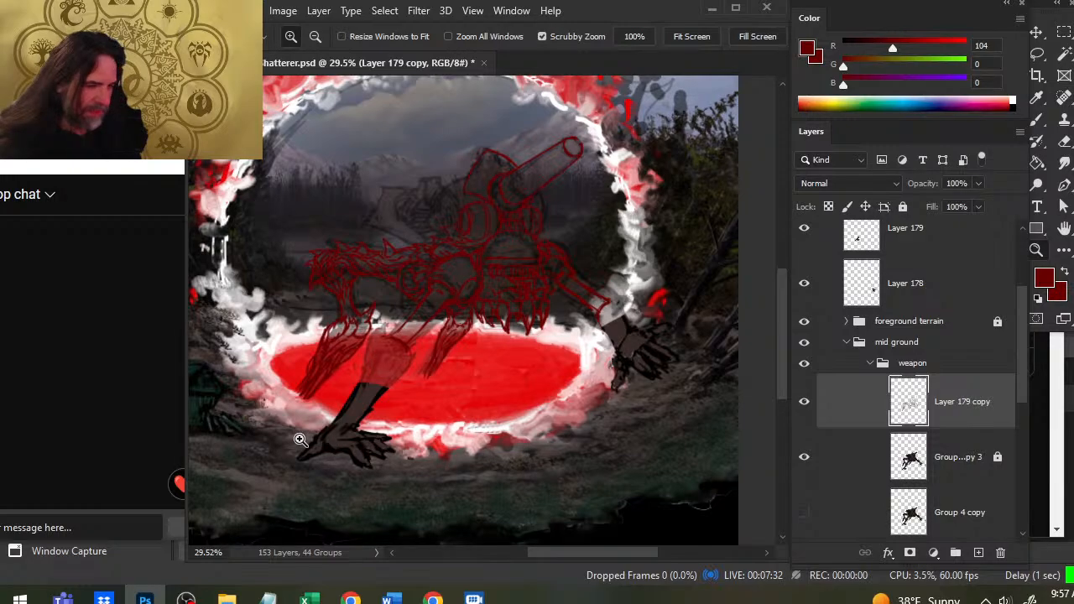
left_click_drag(305, 440, 474, 413)
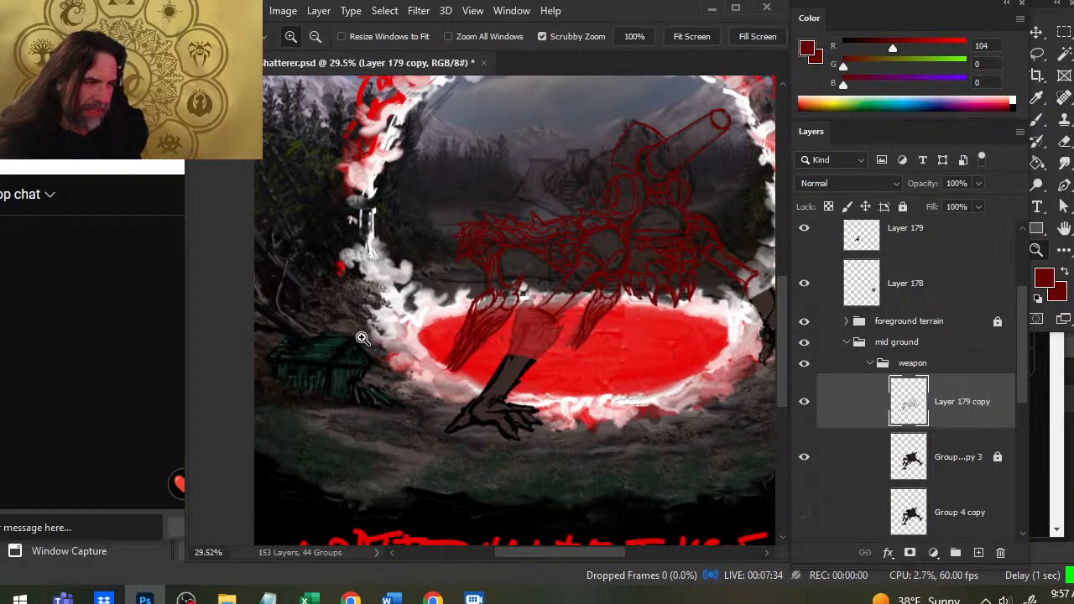
left_click_drag(333, 309, 425, 366)
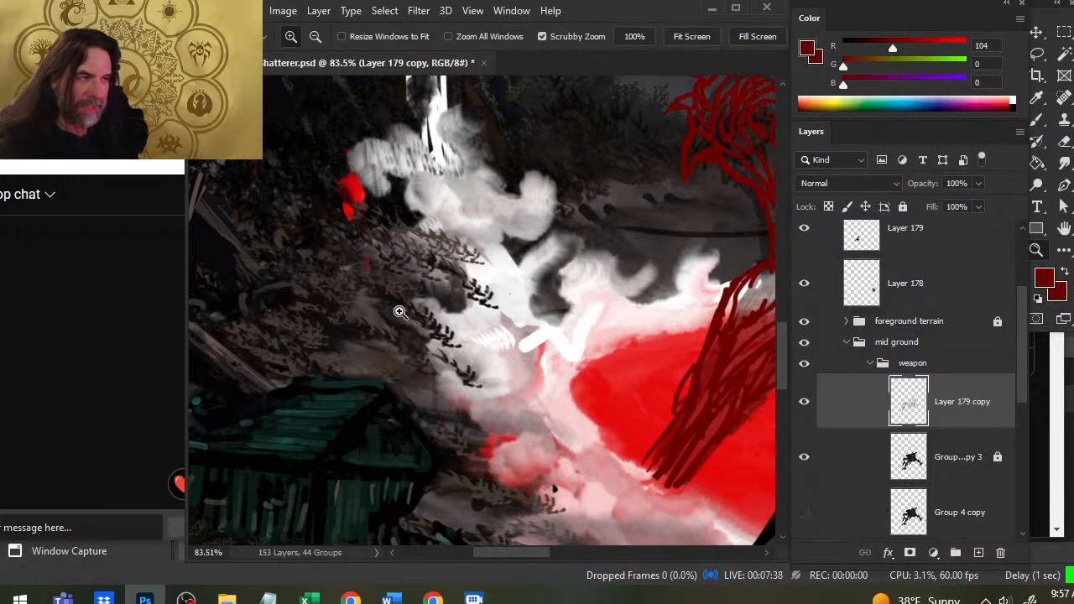
left_click_drag(501, 414, 469, 432)
left_click_drag(542, 471, 458, 446)
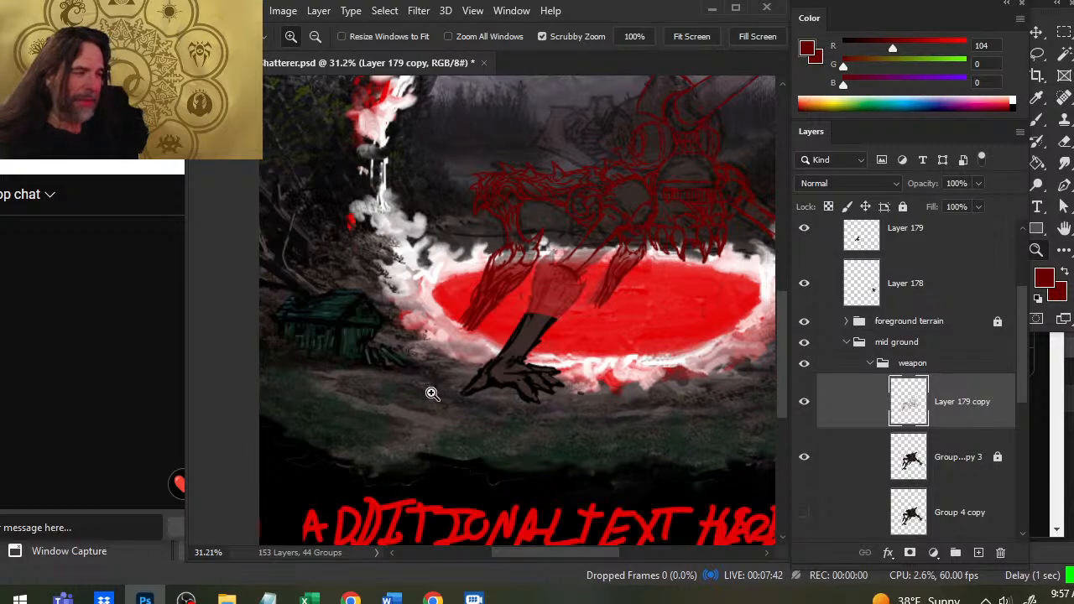
left_click_drag(670, 305, 564, 313)
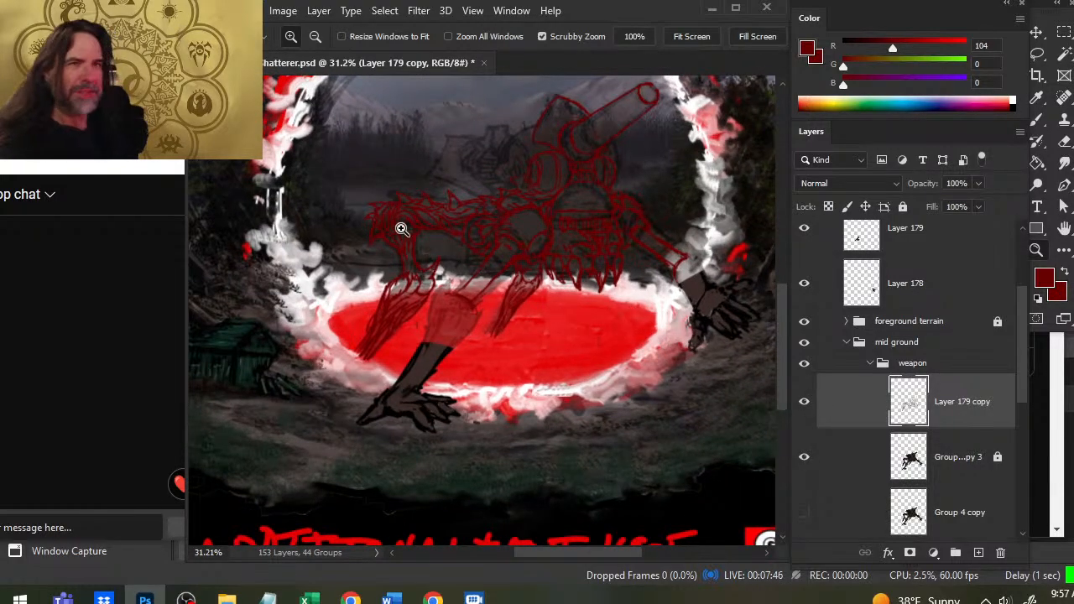
mouse_move(411, 265)
left_mouse_down()
mouse_move(463, 279)
mouse_move(508, 220)
left_mouse_up()
Step: Compare the sketch with and without Layer 179 copy, and set the Brush to 100% opacity and size 4
key("b")
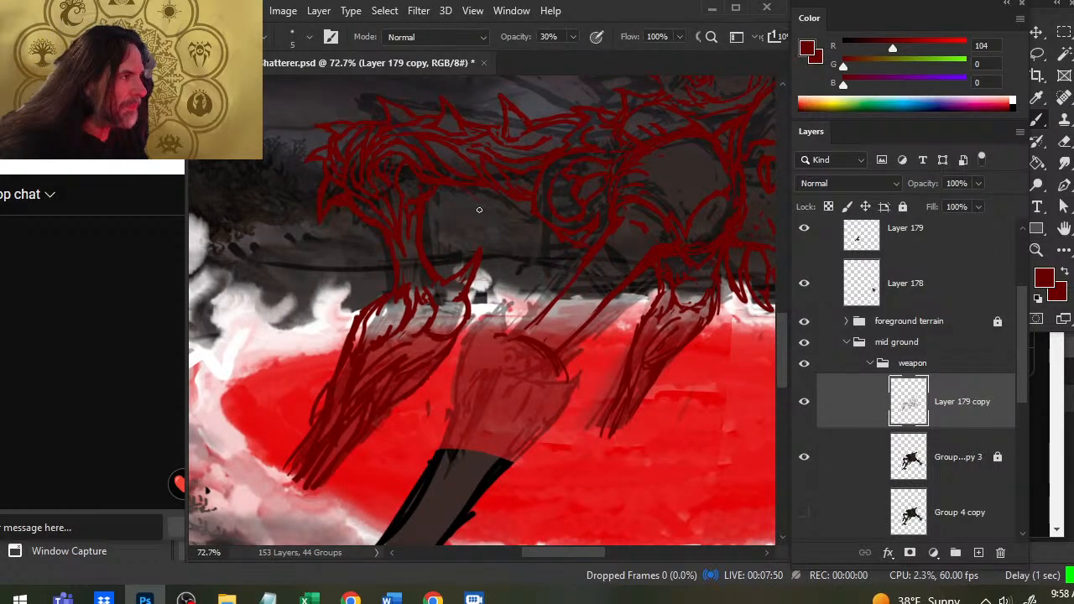
left_click(805, 403)
left_click(805, 404)
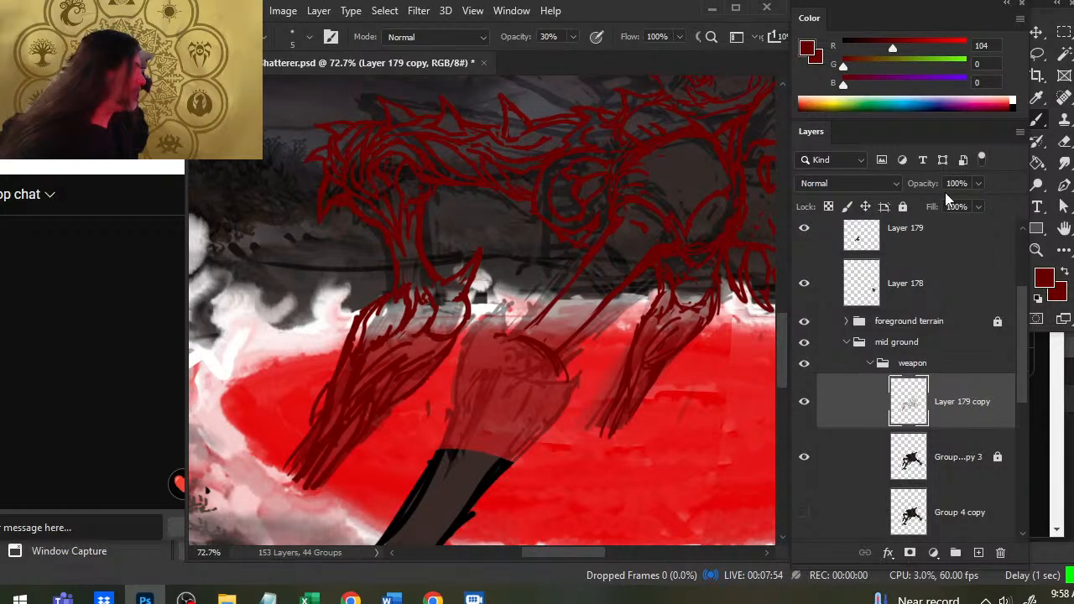
key("0")
key("bracketleft")
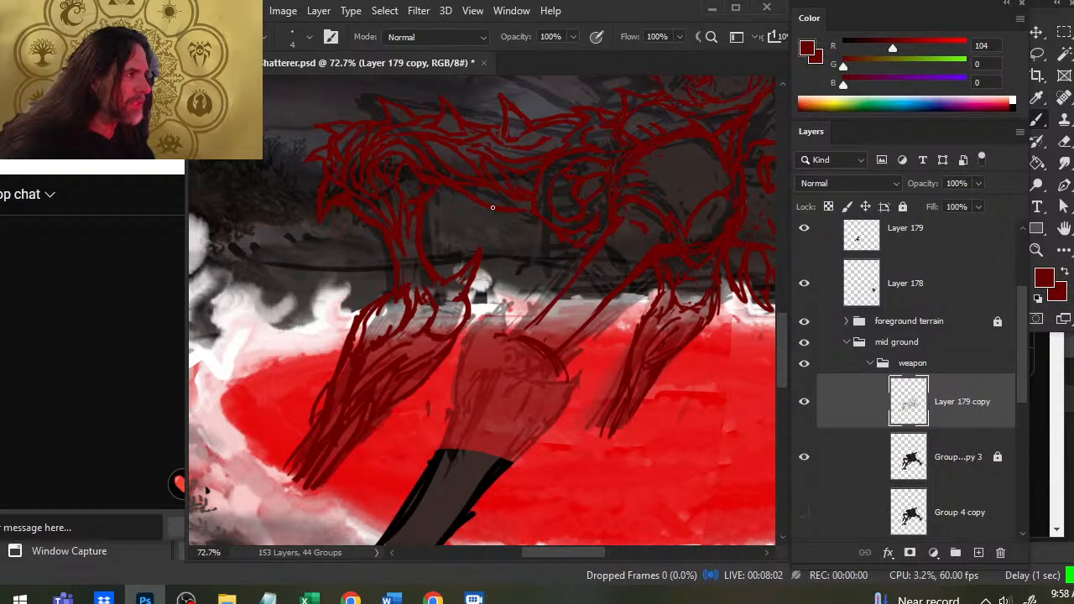
Step: Redraw and clean up the dark red underside outline of the monster's body where it runs into the round joint
key("e")
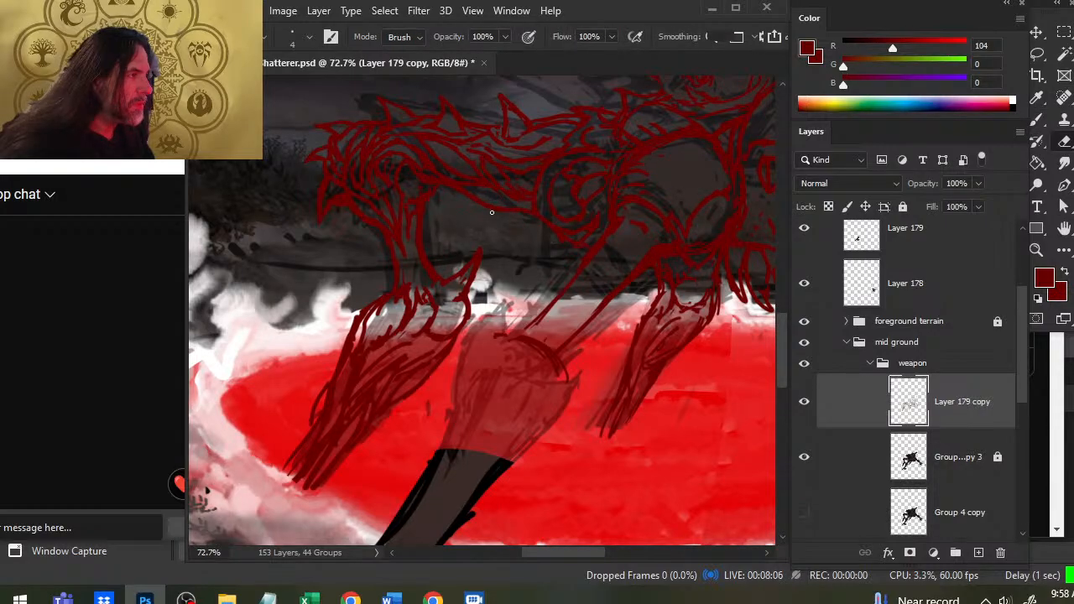
key("b")
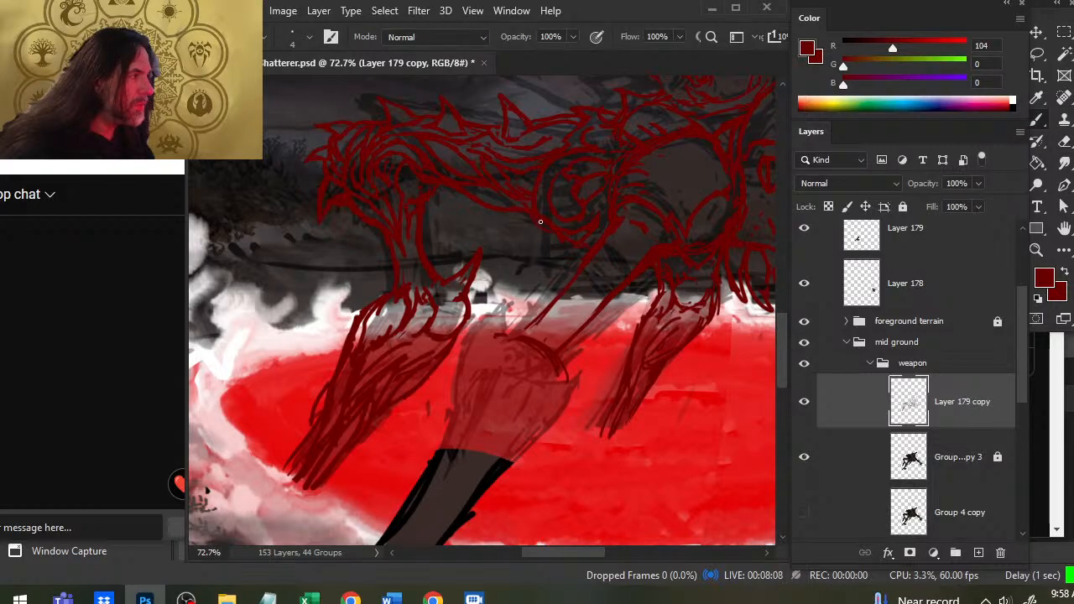
key("e")
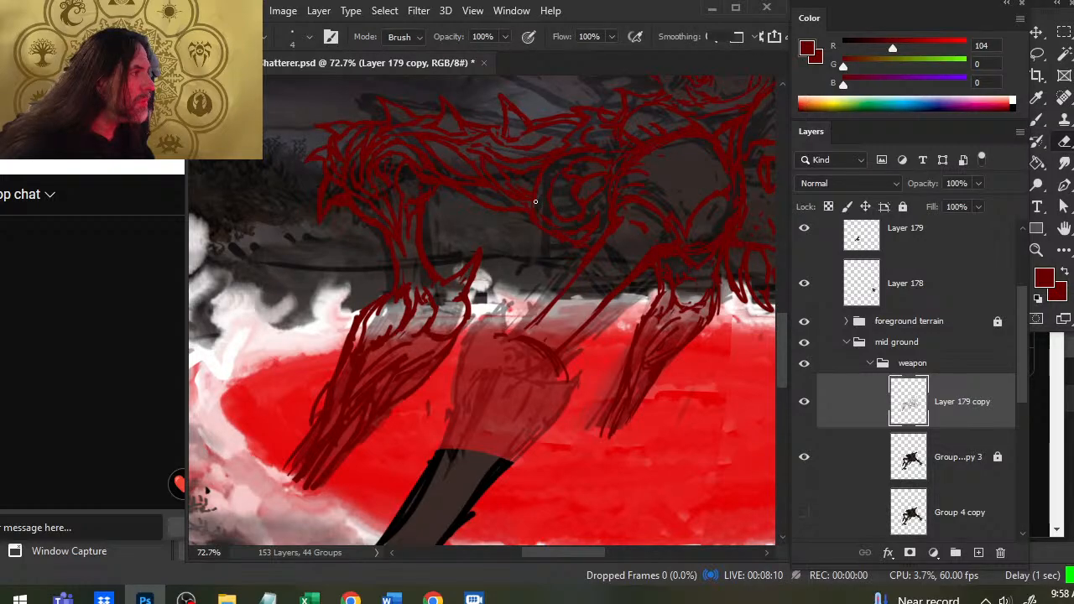
key("b")
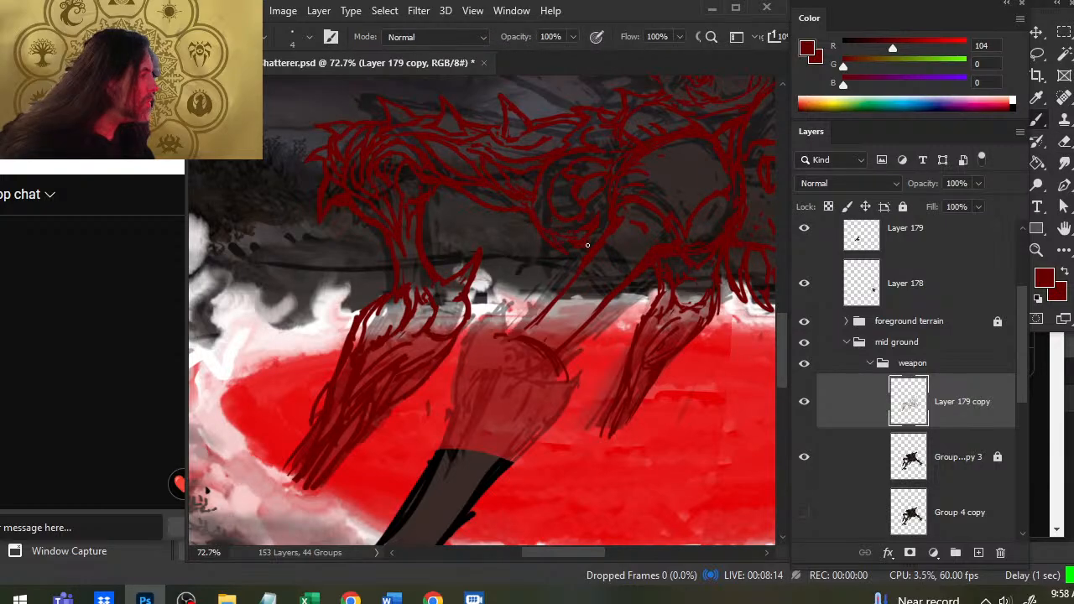
Step: Refine the lower contour of the round joint on Layer 179 copy by alternately erasing and repainting short dark red strokes
key("e")
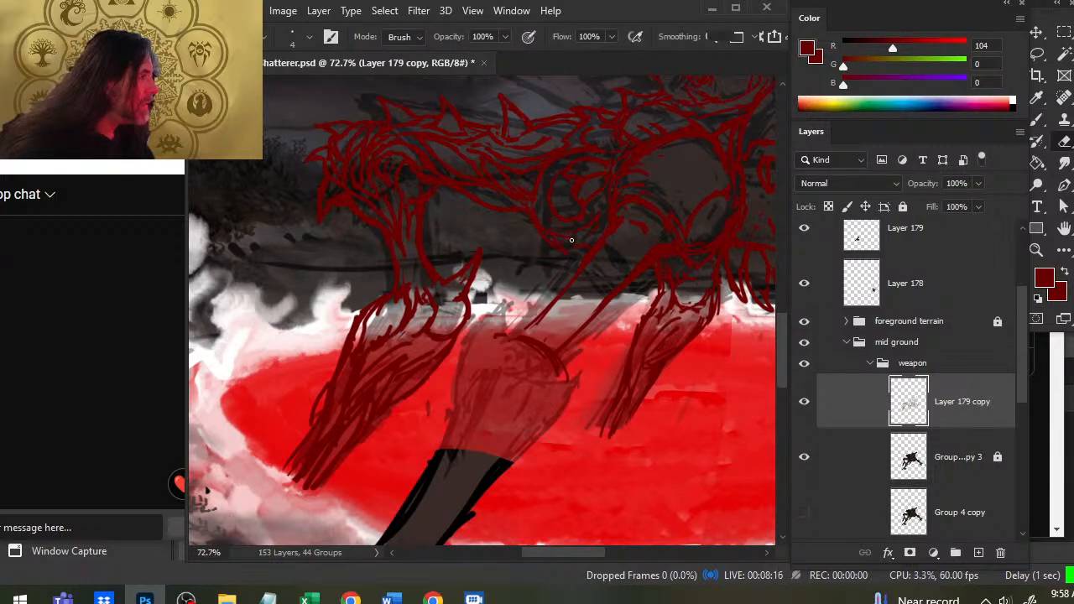
key("b")
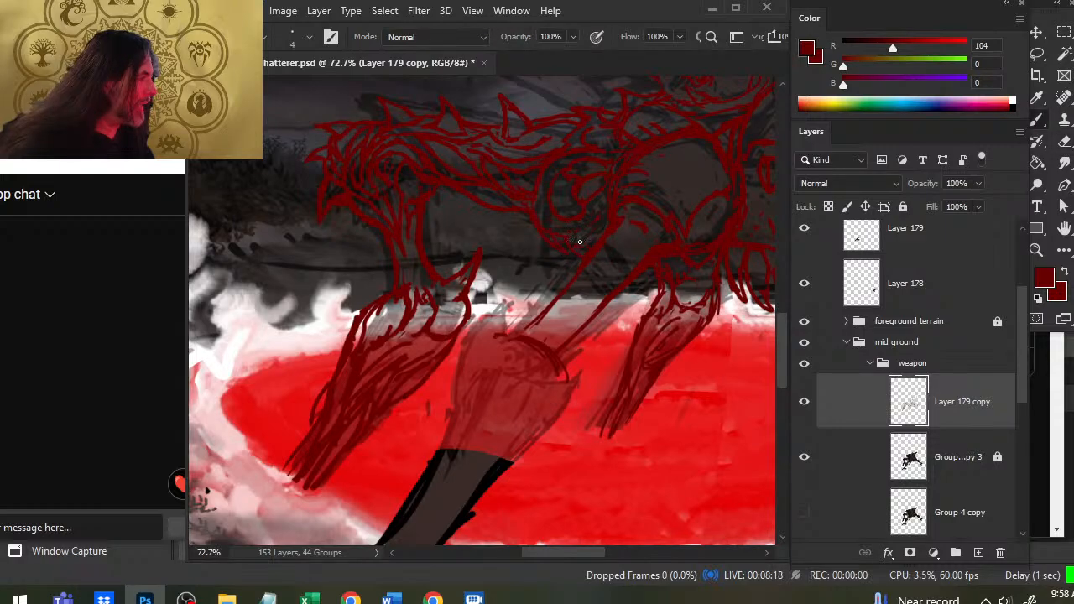
key("e")
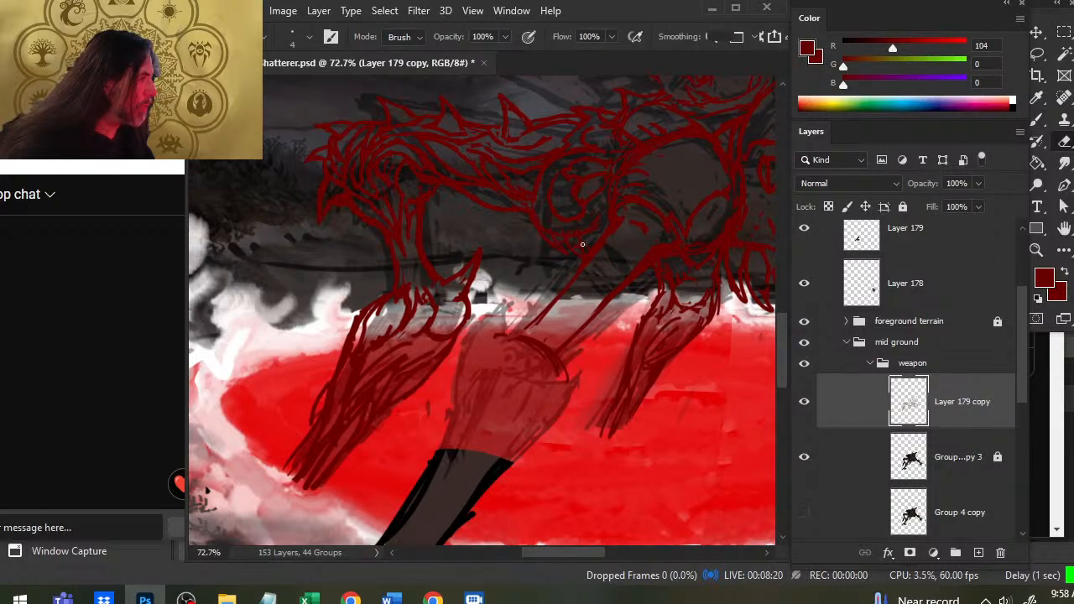
key("b")
key("e")
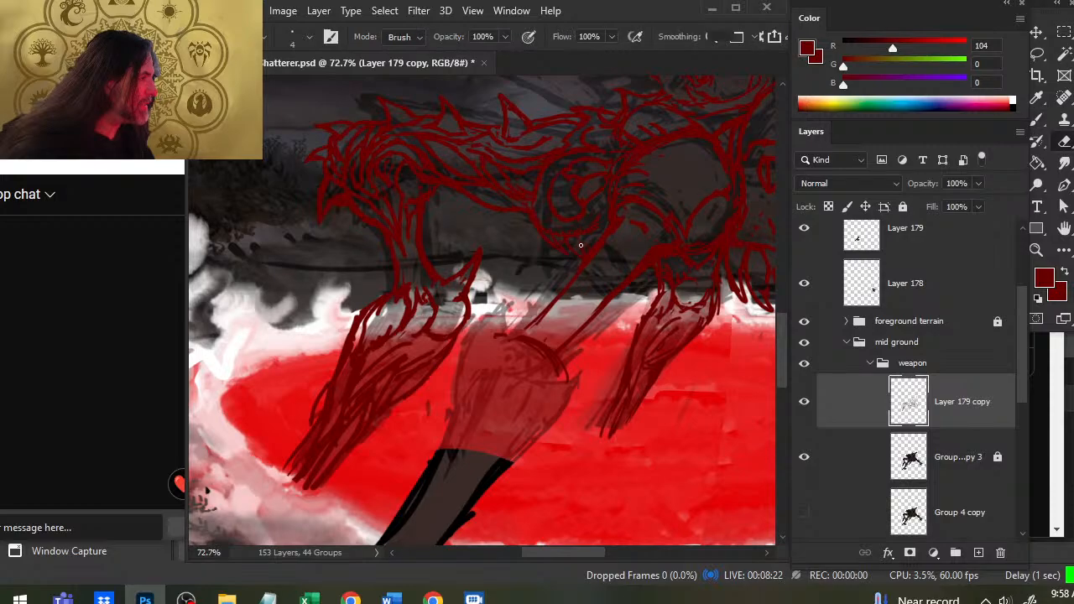
key("b")
key("e")
key("b")
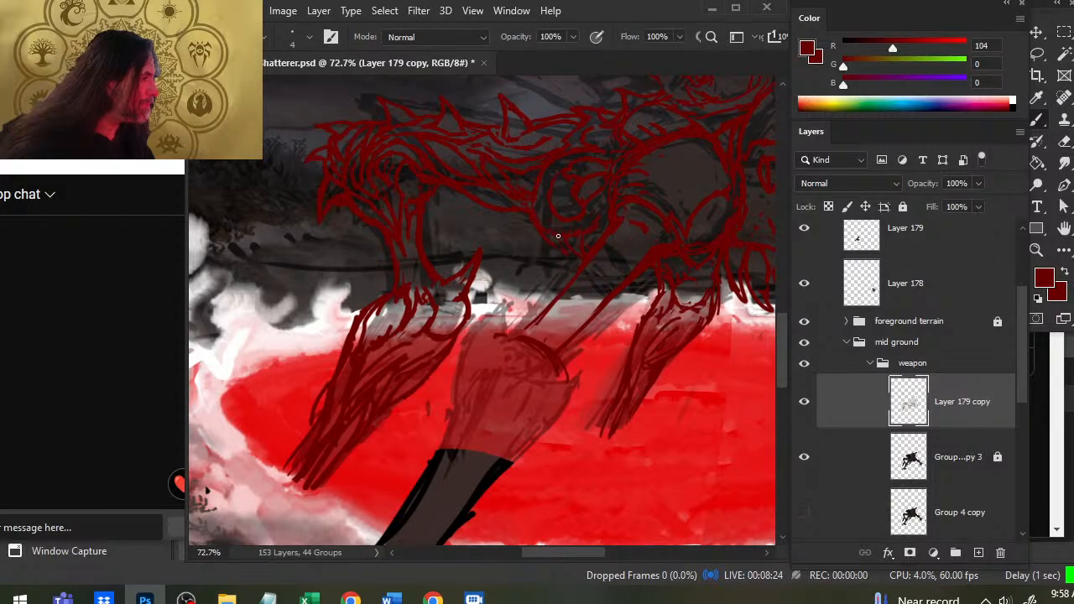
key("e")
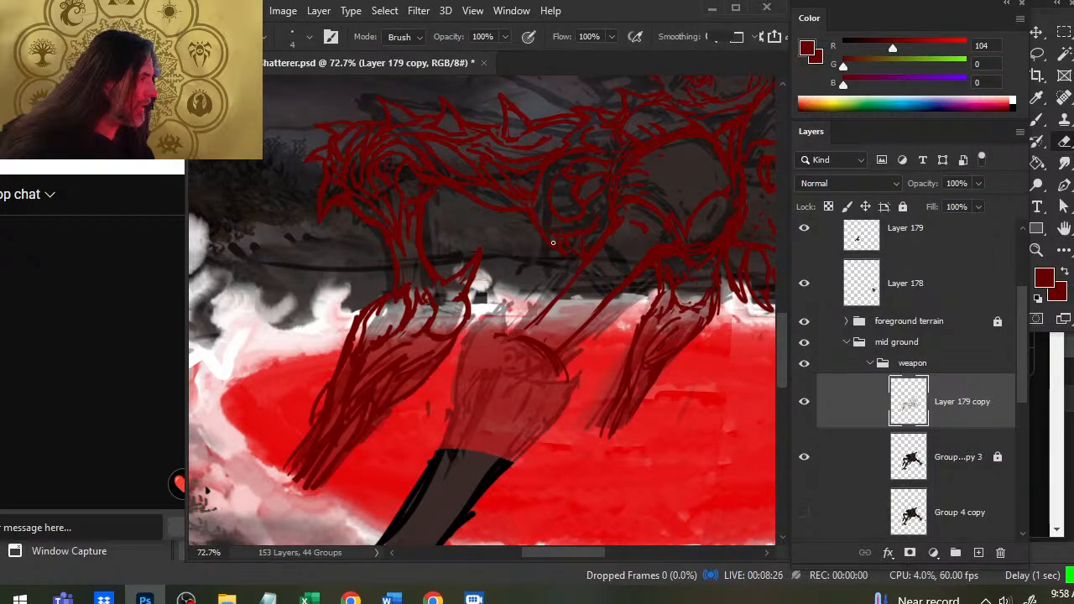
key("b")
Step: Rework the dark red contour at the round joint's left edge, erasing and repainting where it meets the body's underside
key("e")
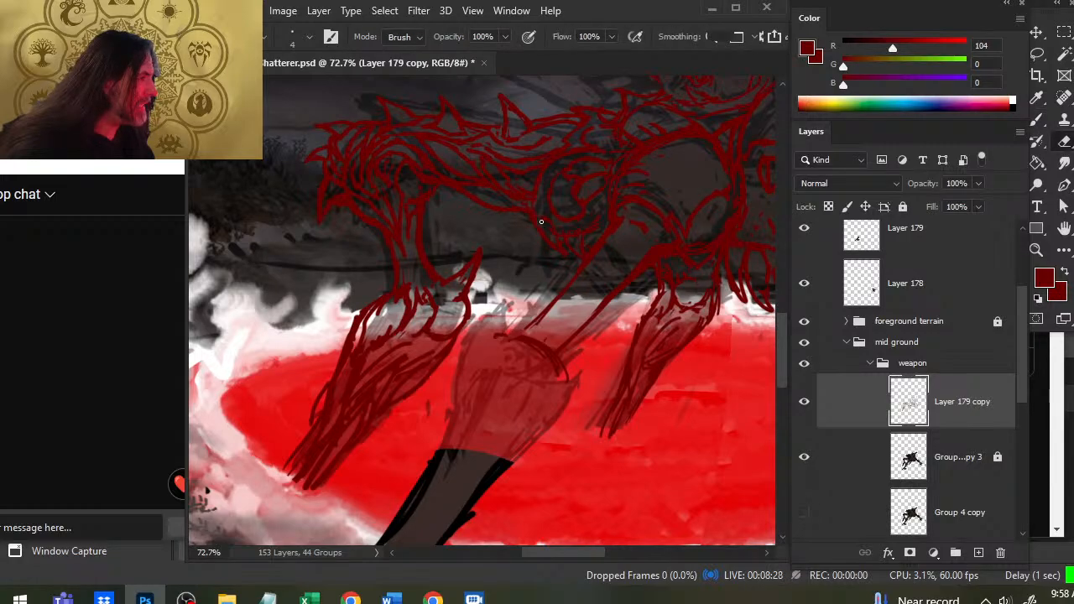
key("b")
key("e")
key("b")
left_click_drag(540, 213, 534, 220)
key("e")
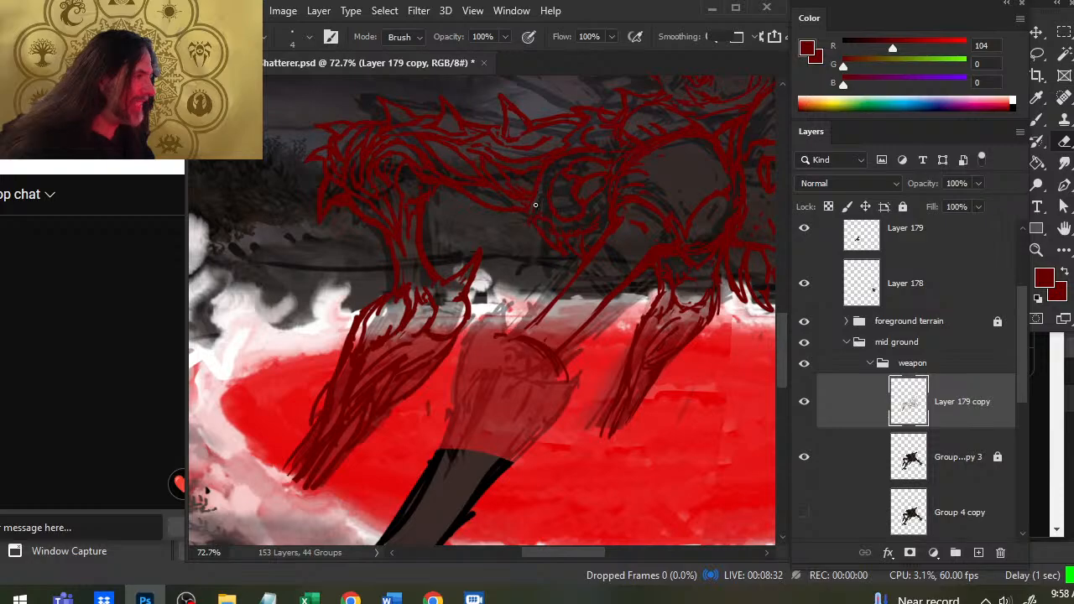
Step: Tidy the dark red underside outline of the body just before it reaches the round joint
key("b")
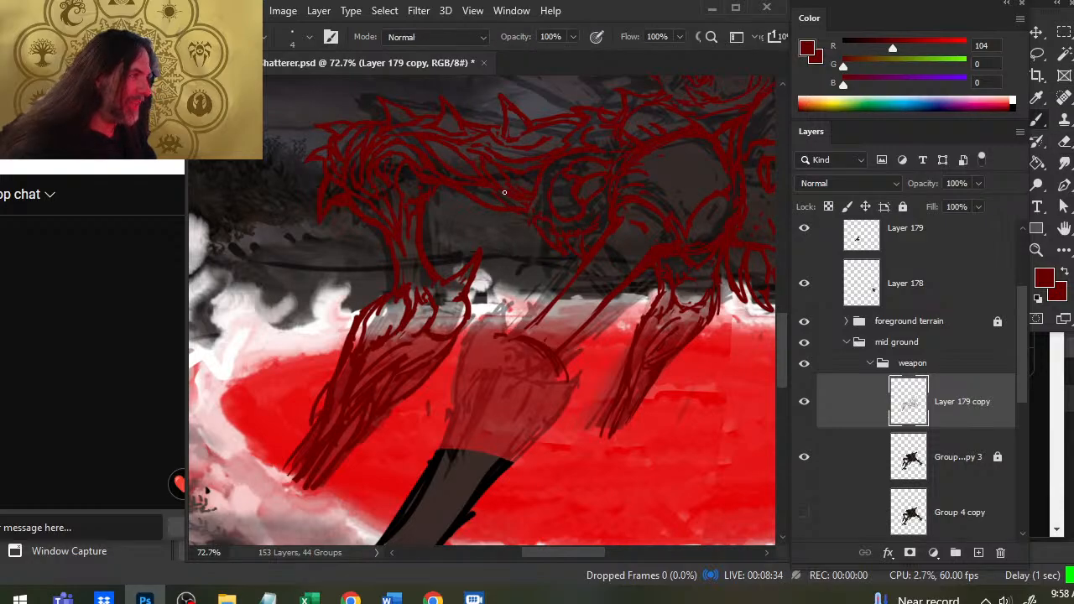
key("e")
key("b")
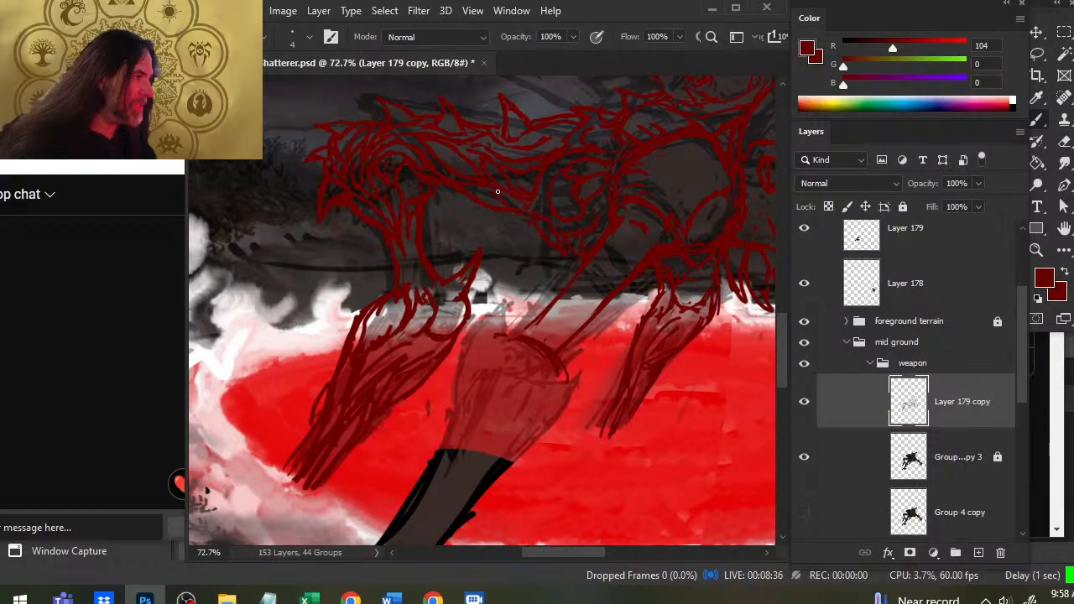
key("e")
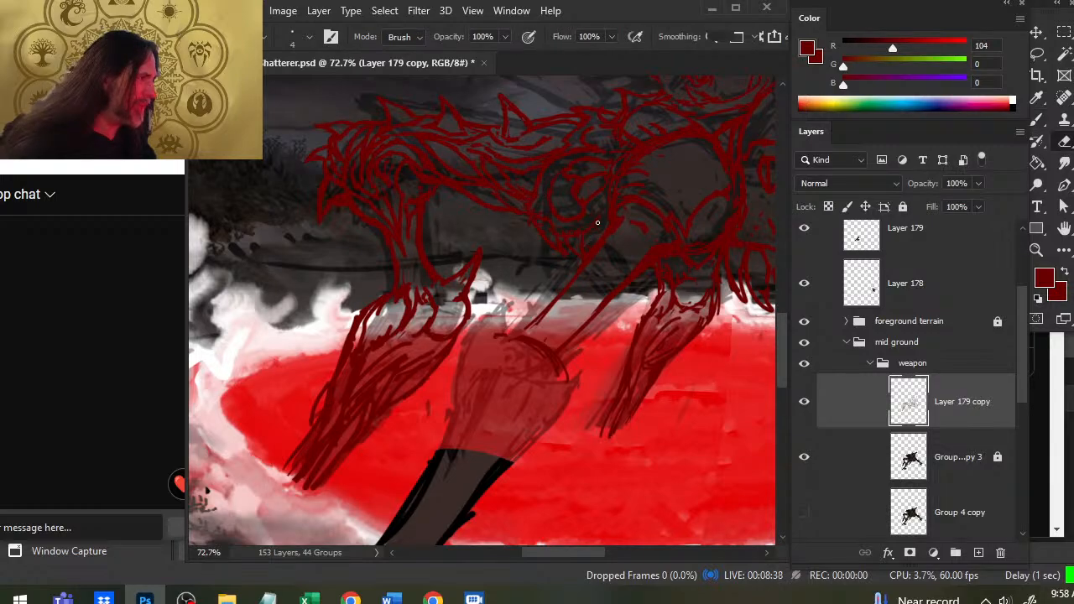
Step: Clean up and redraw the upper edge of the diagonal limb running from the round joint down toward the red portal
key("b")
key("e")
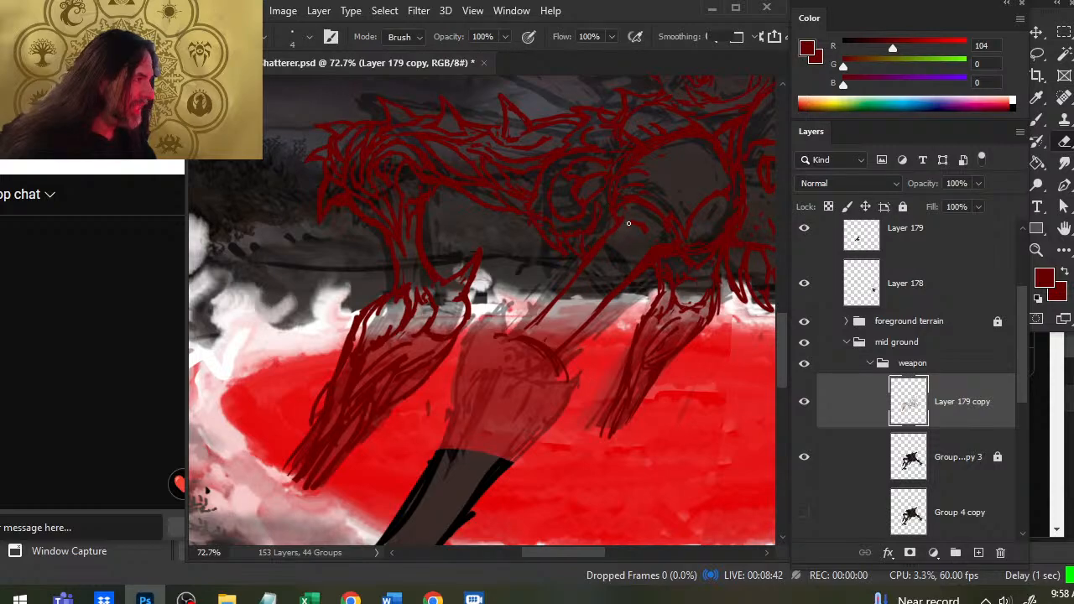
key("b")
key("e")
mouse_move(584, 258)
left_mouse_down()
mouse_move(556, 316)
mouse_move(533, 331)
mouse_move(574, 278)
mouse_move(508, 339)
left_mouse_up()
key("b")
key("e")
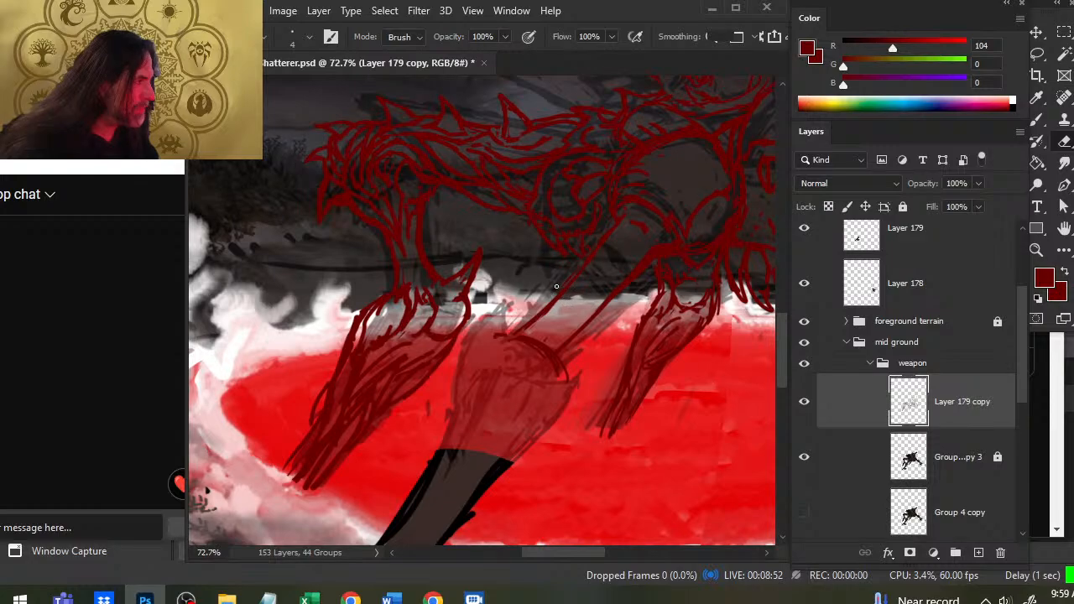
key("b")
key("e")
Step: Erase excess line from the diagonal limb's lower edge and repaint the arc at the top of the limb
key("b")
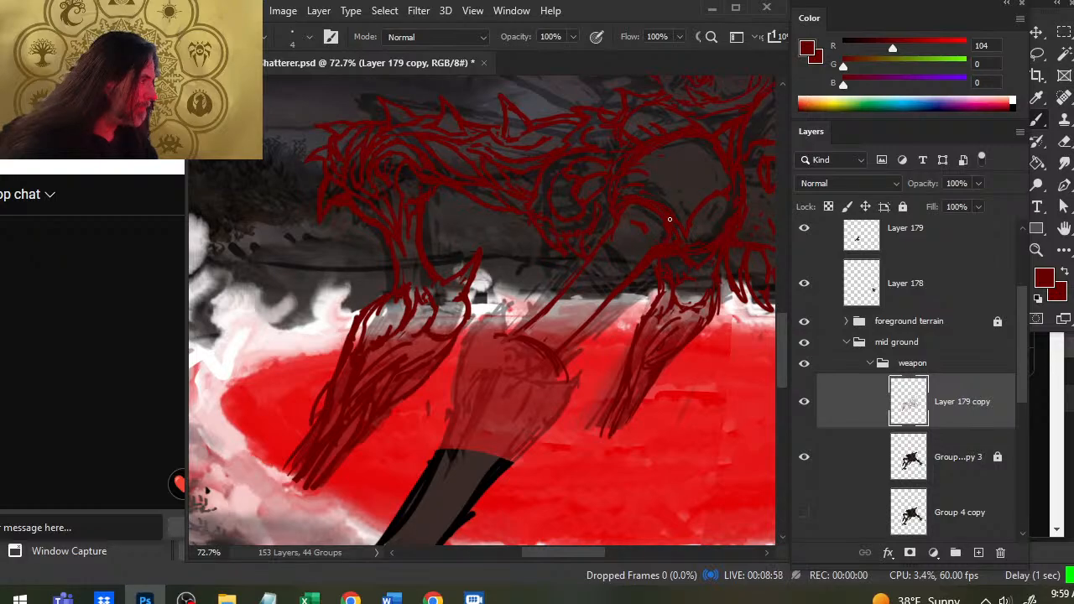
key("e")
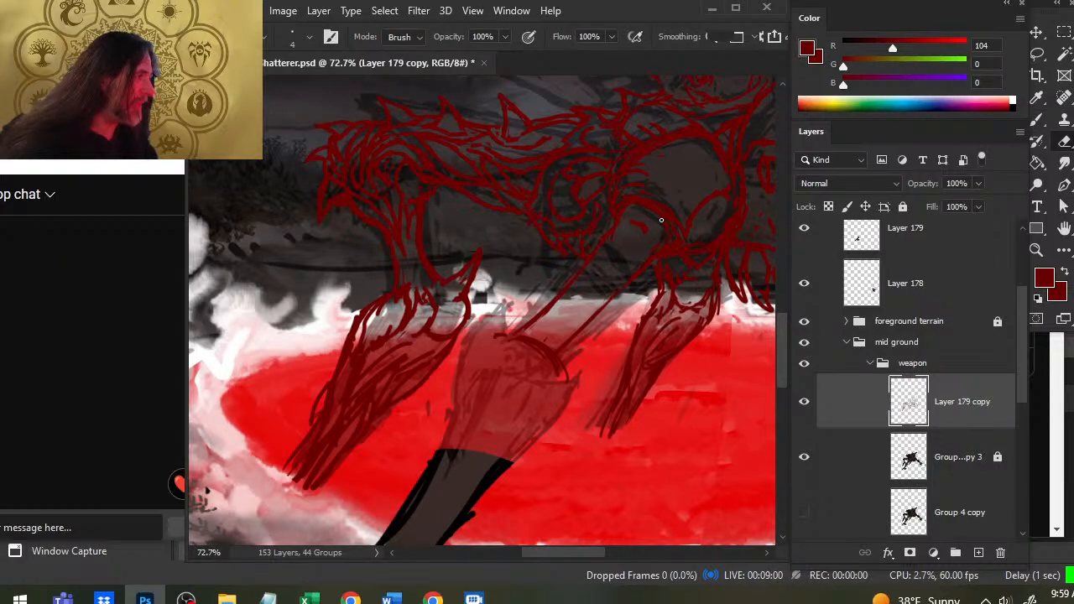
key("b")
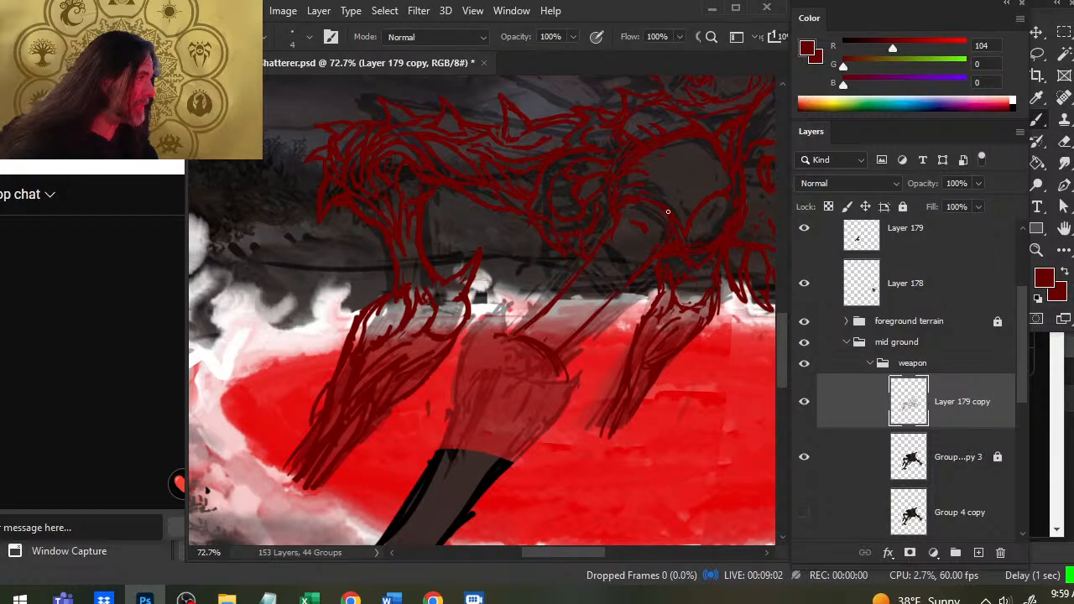
key("e")
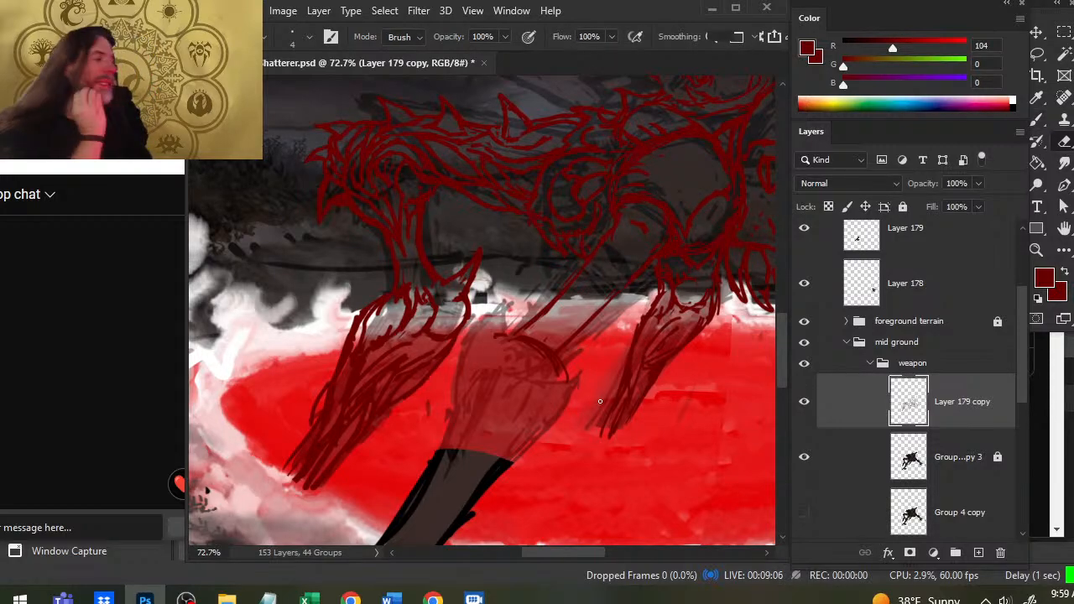
key("b")
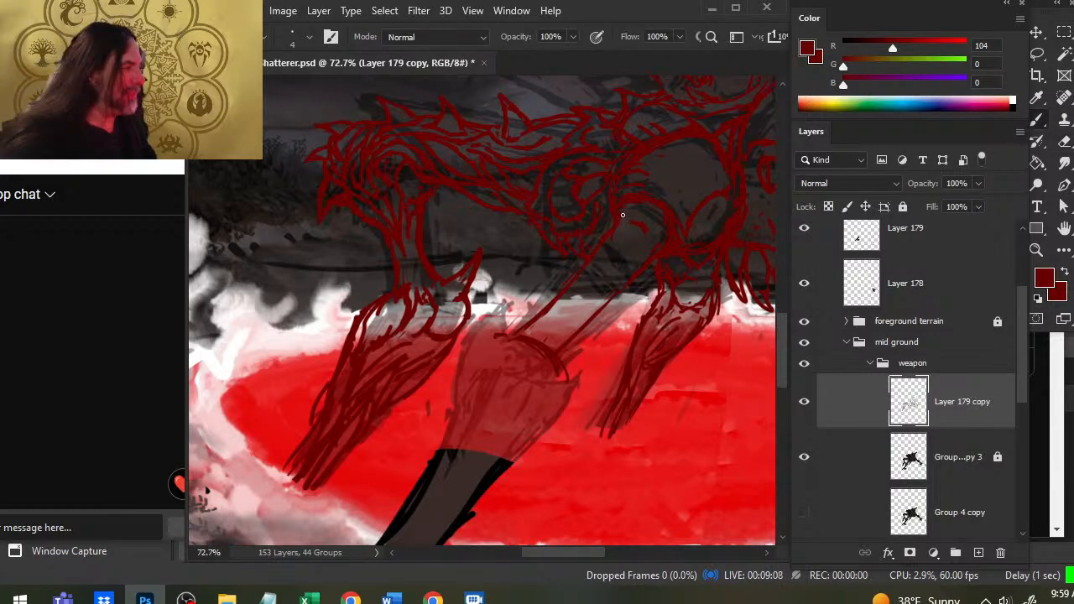
Step: Build up curved dark red bands at the top of the diagonal limb, between the round joint and the large oval form
key("e")
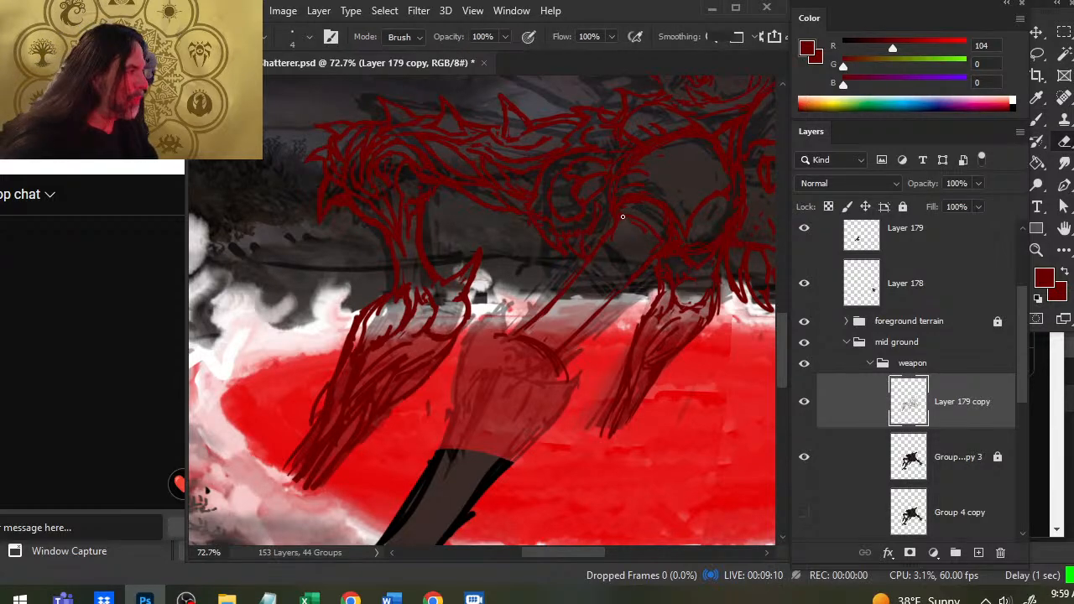
key("b")
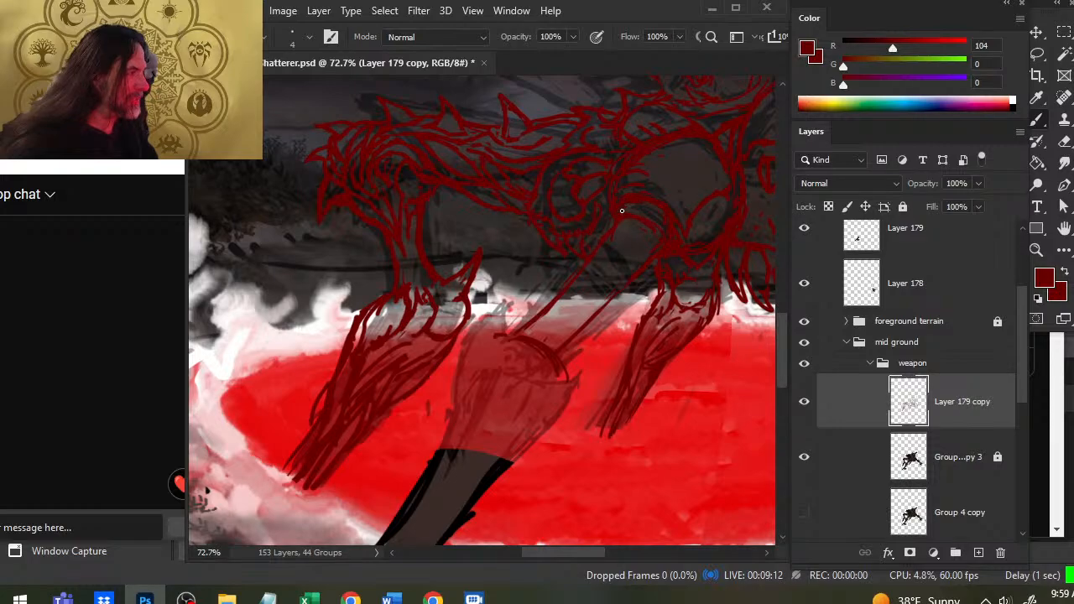
key("e")
key("b")
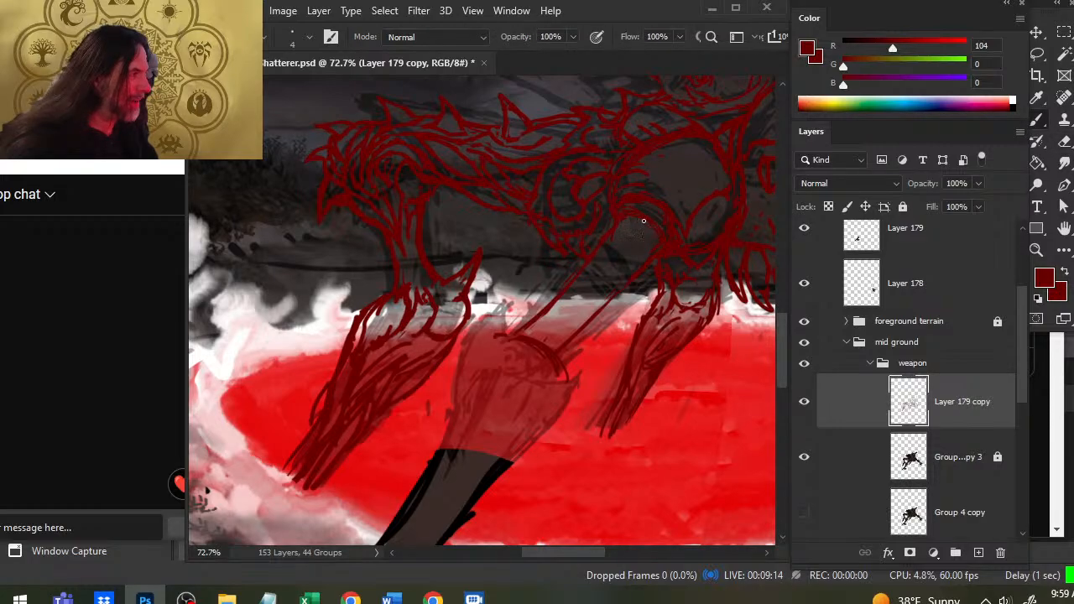
key("e")
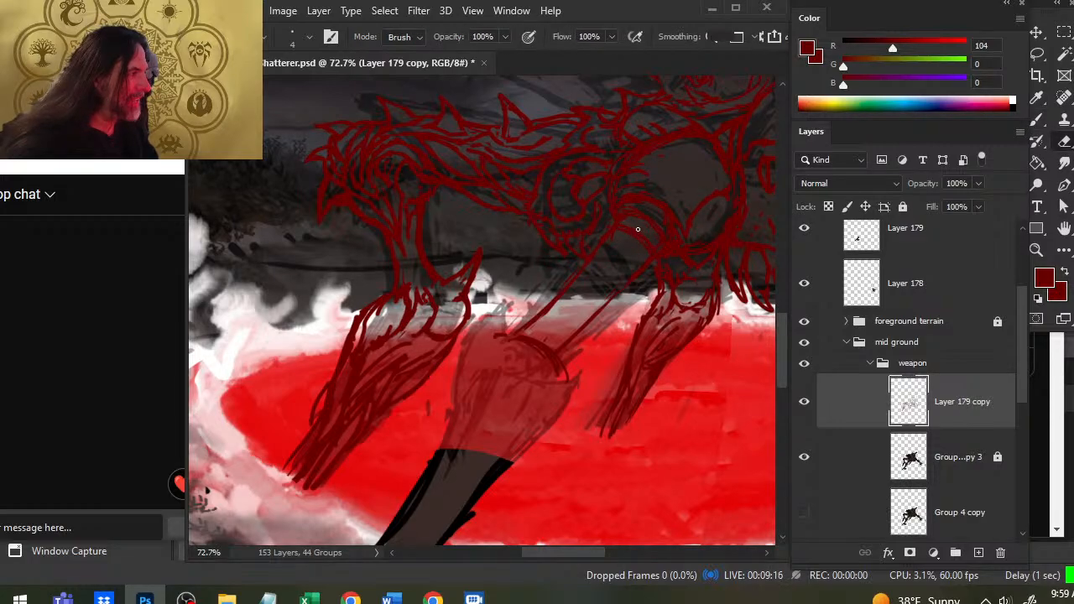
key("b")
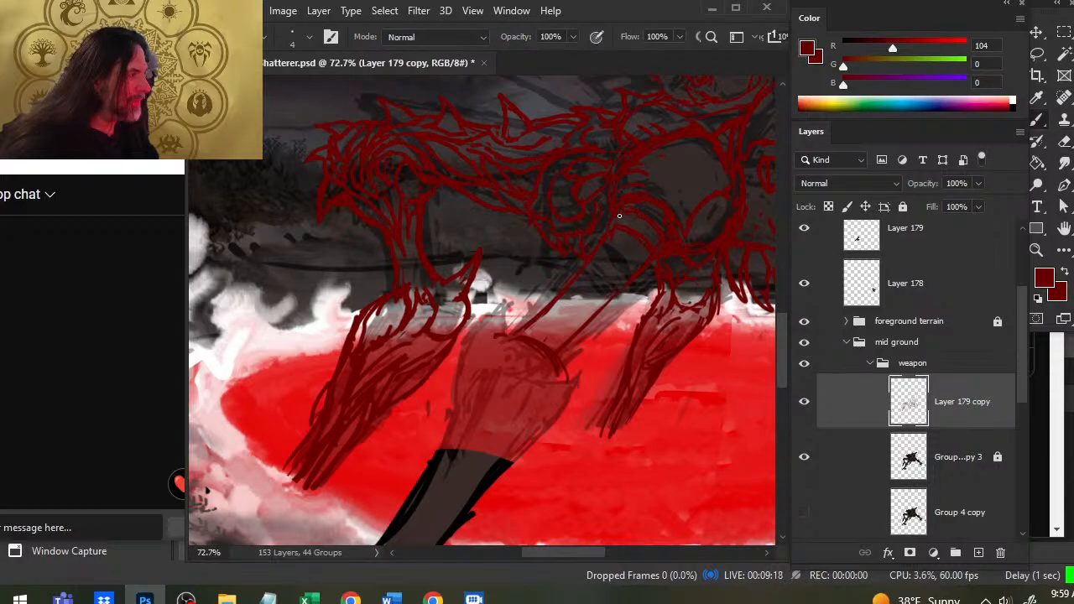
key("e")
key("b")
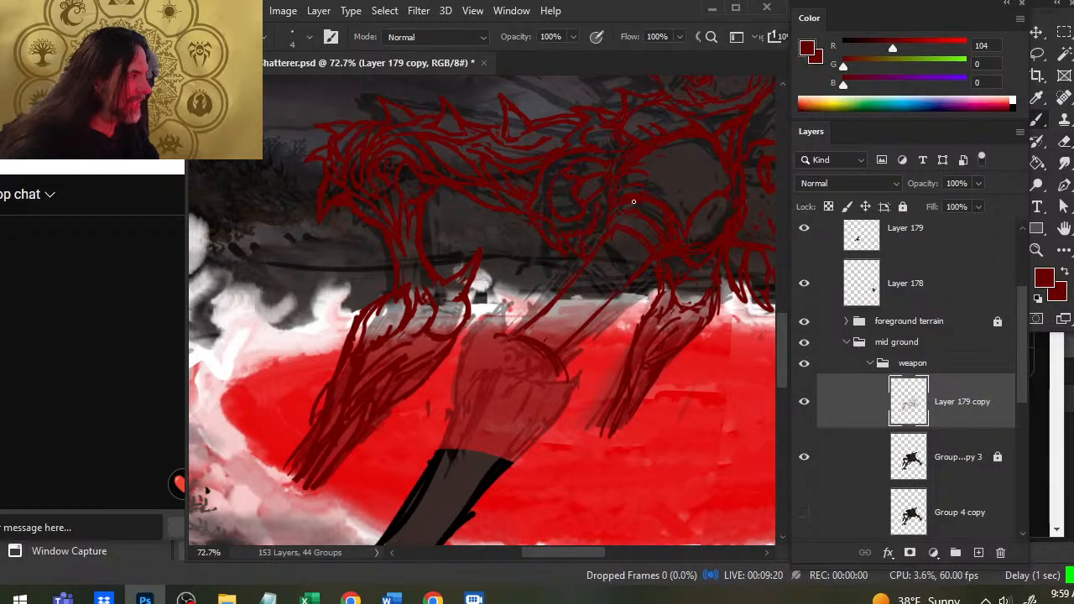
Step: Sharpen the curved bands on the upper limb by erasing between them and repainting their dark red edges
key("e")
key("b")
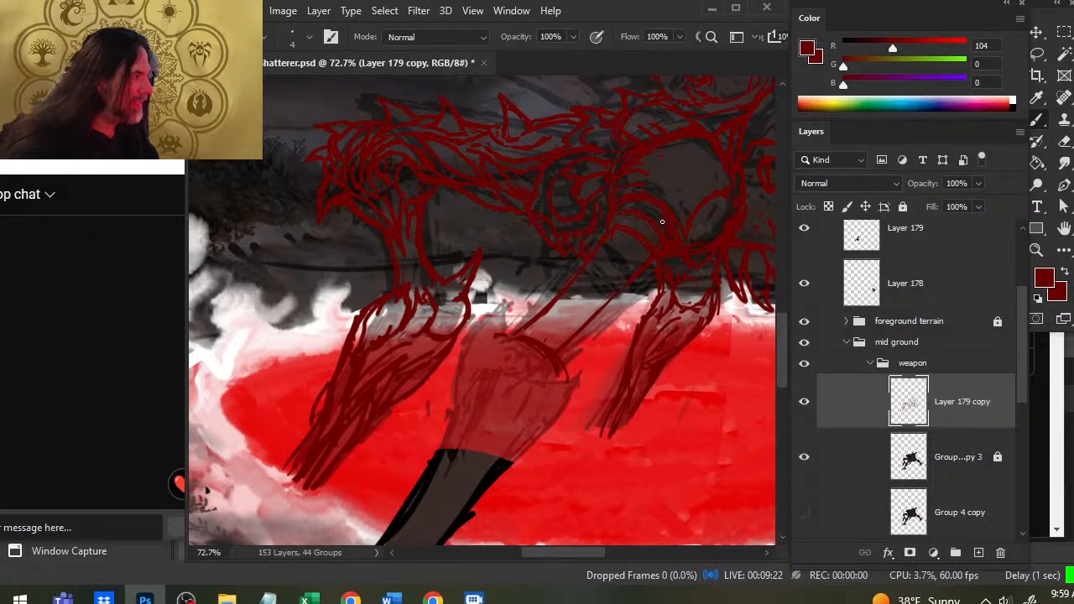
key("e")
key("b")
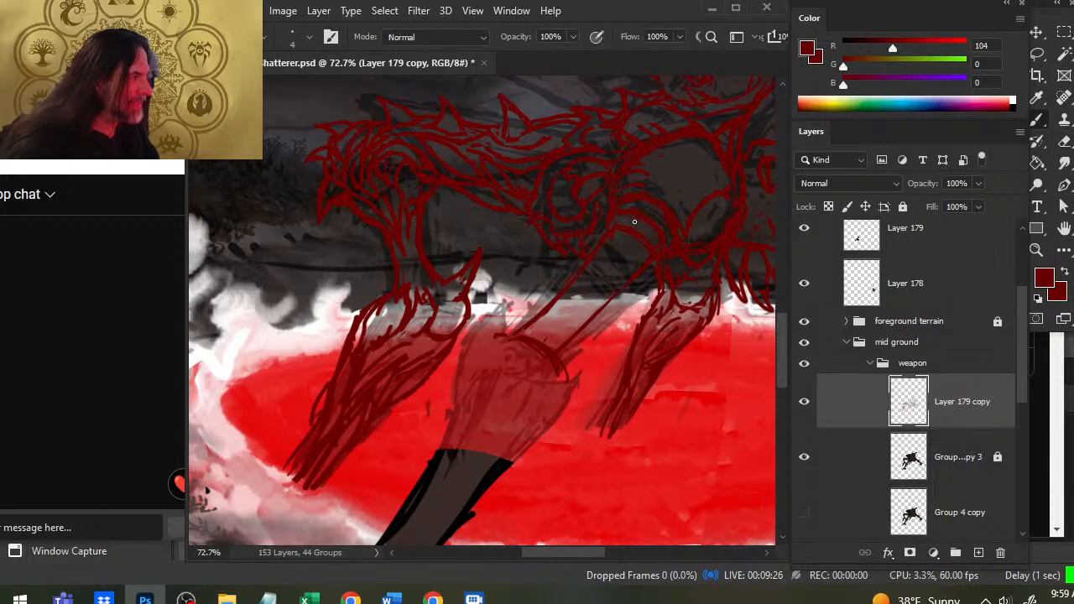
key("e")
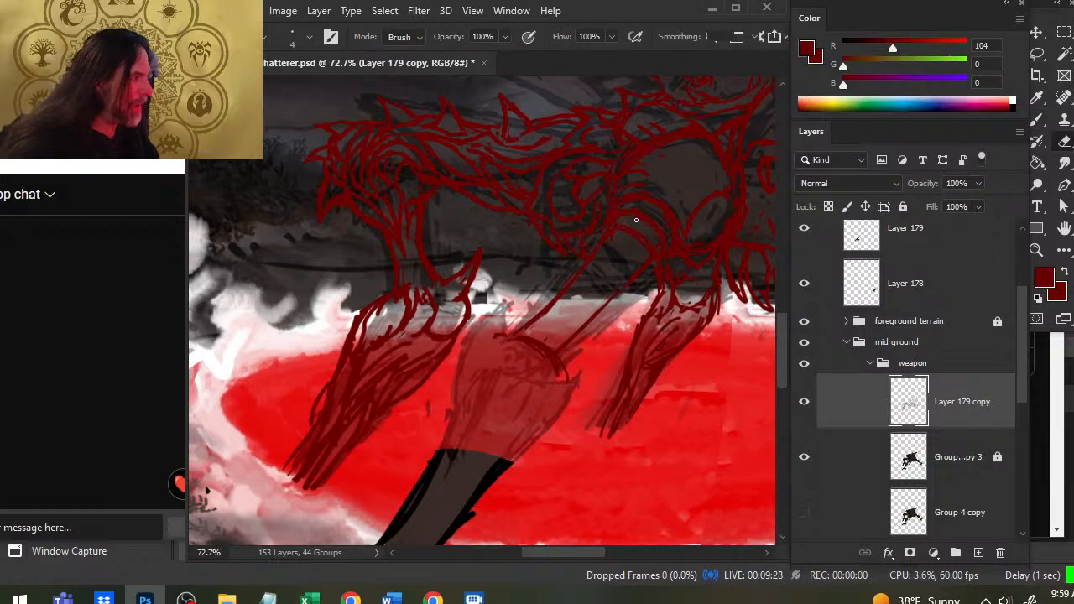
key("b")
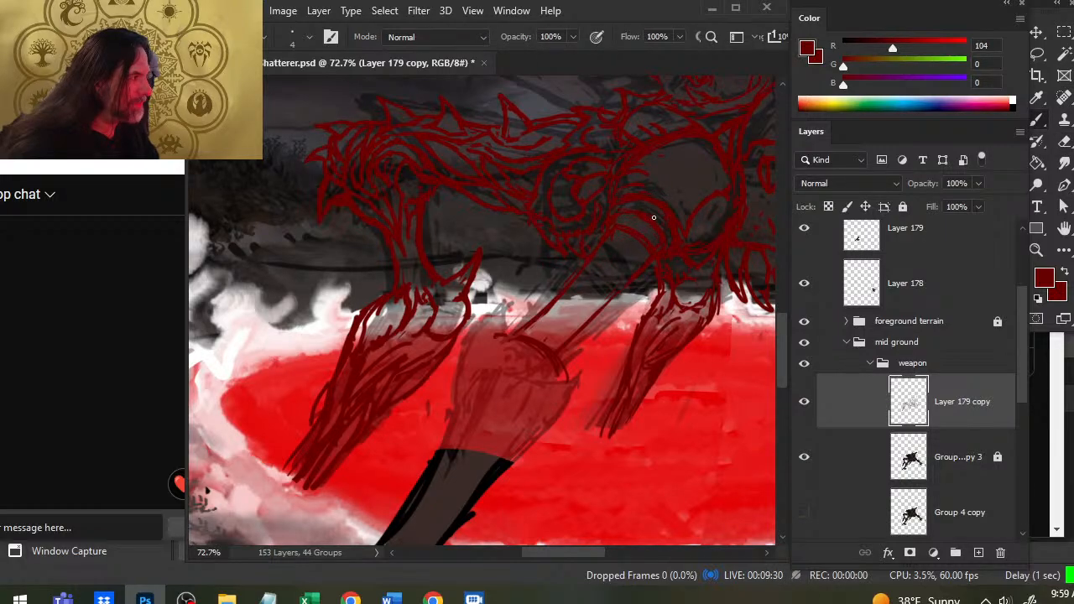
Step: Extend and clean the outer curved band down to where it meets the lower edge of the large oval form
key("e")
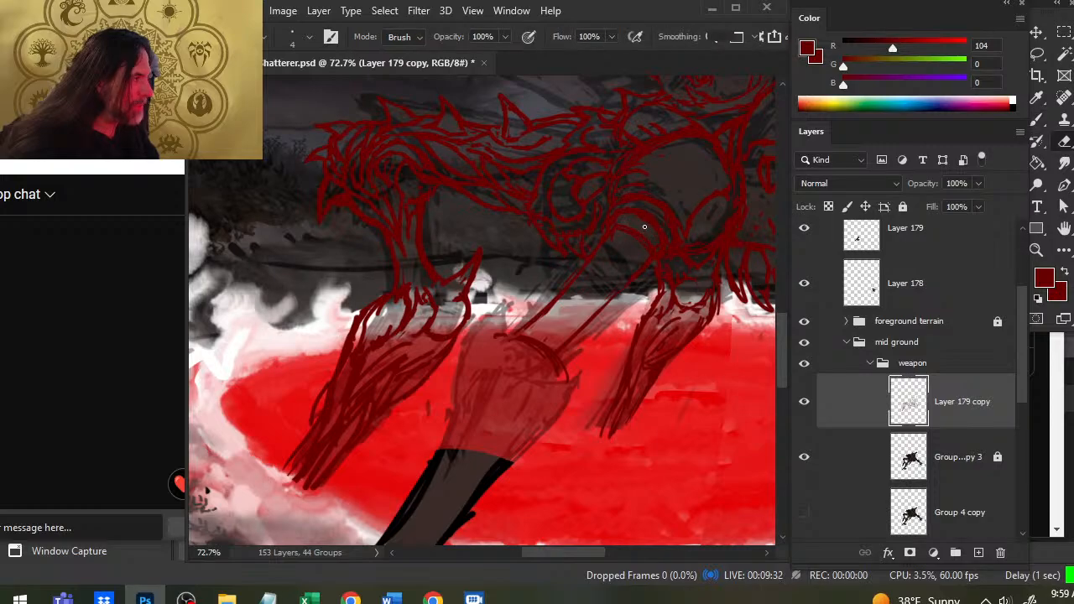
key("b")
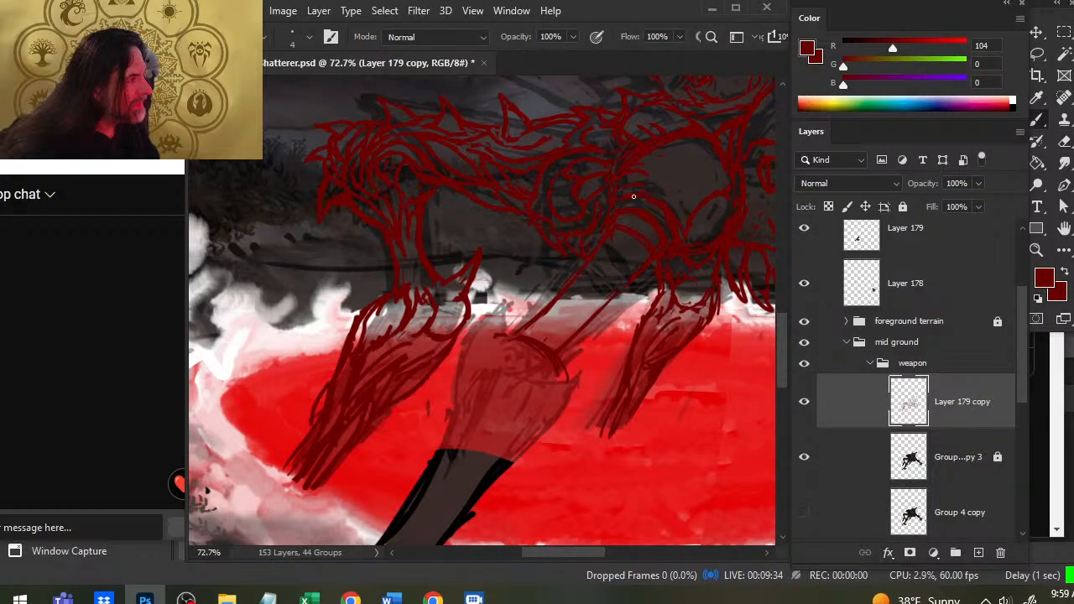
key("e")
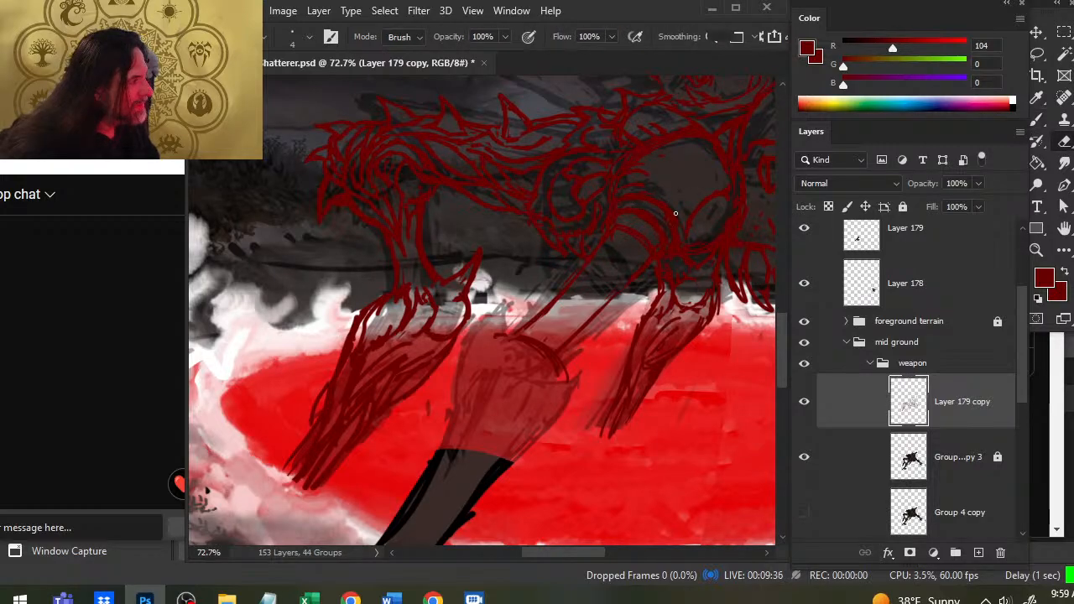
key("b")
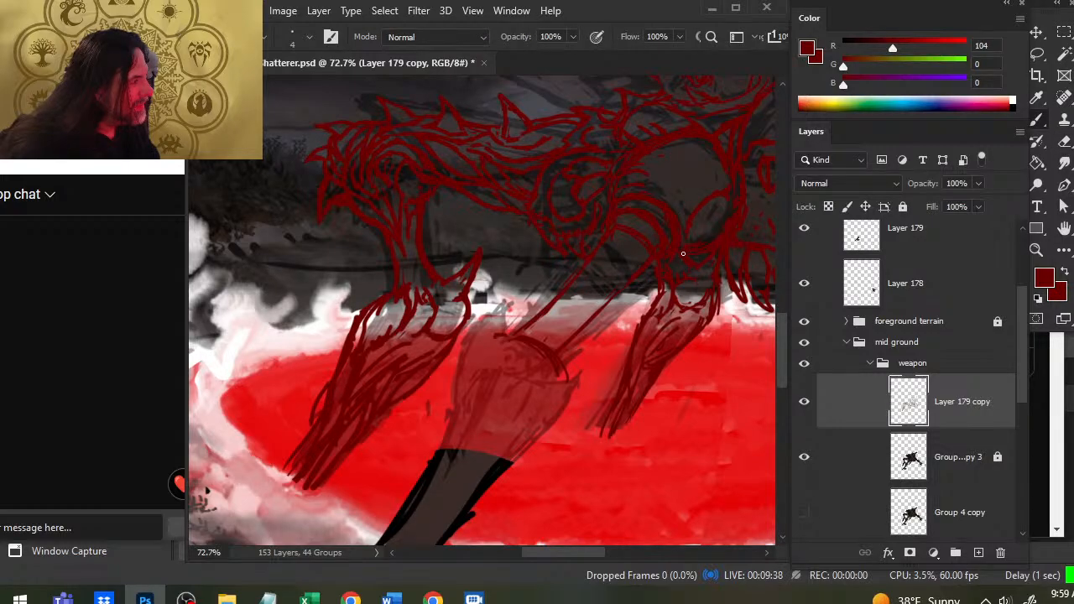
Step: Thin and redraw the upper rim of the large oval form, erasing stray dark red strokes along its arc
key("e")
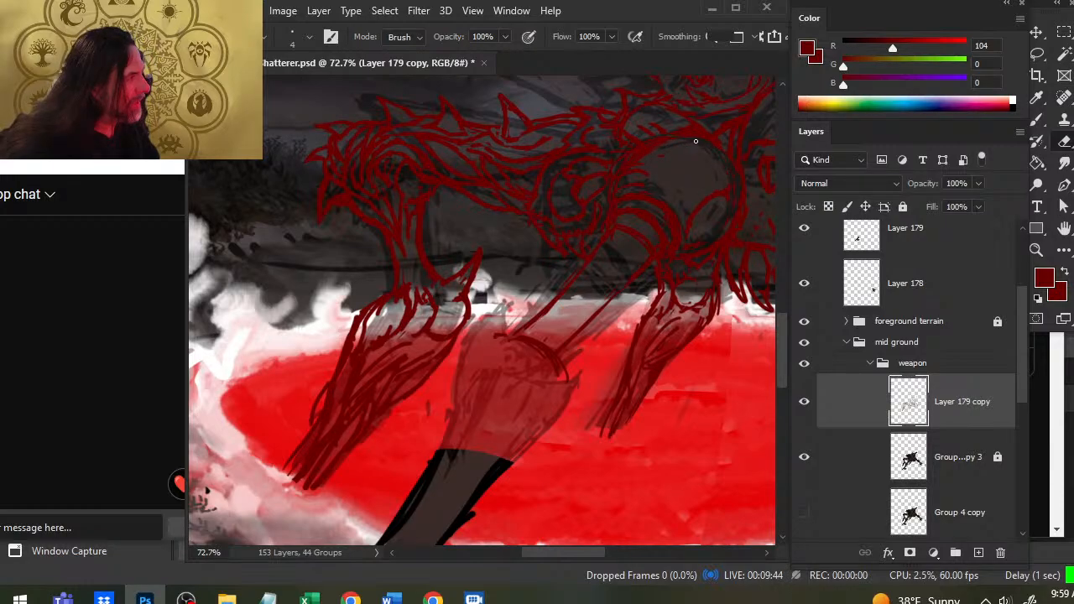
key("b")
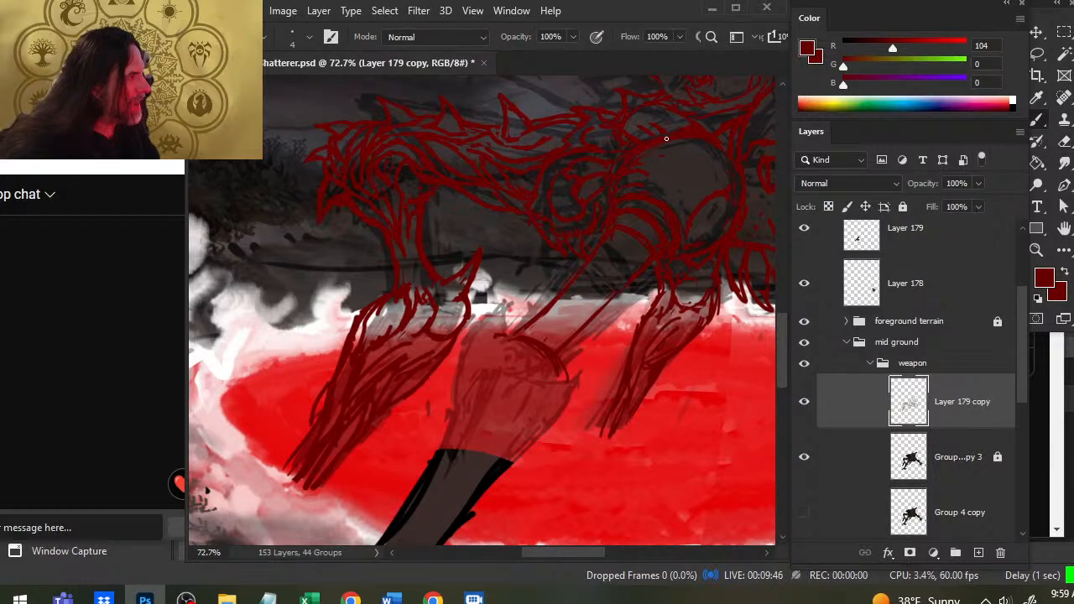
key("e")
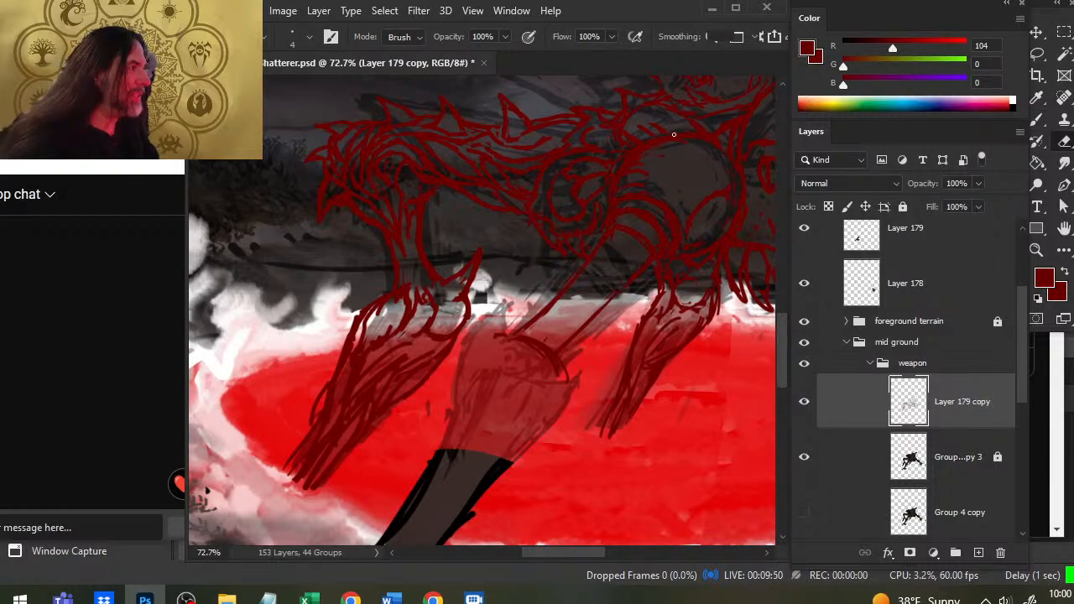
key("b")
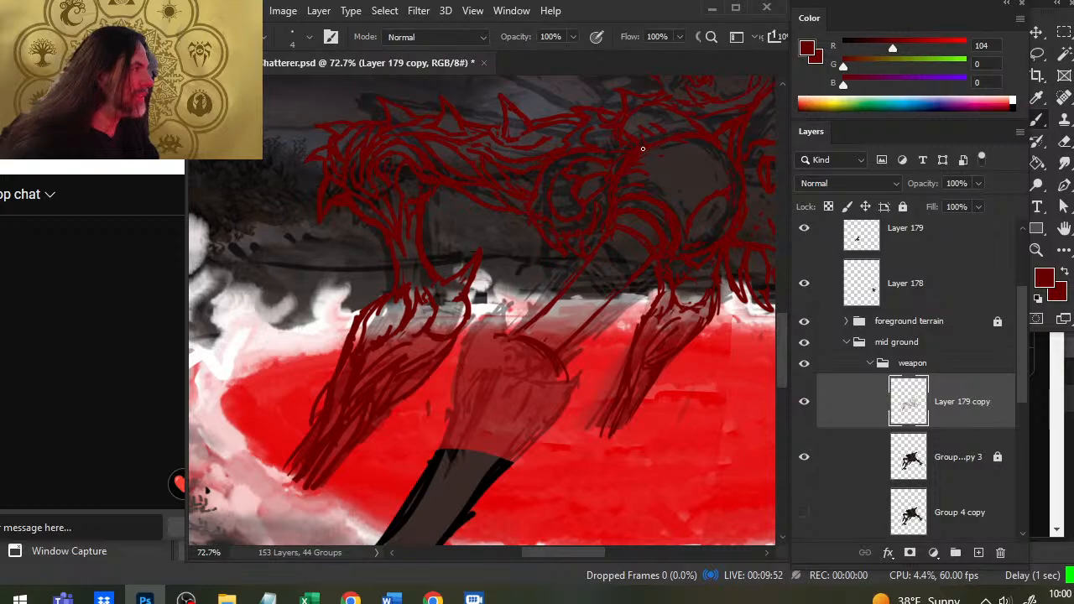
key("e")
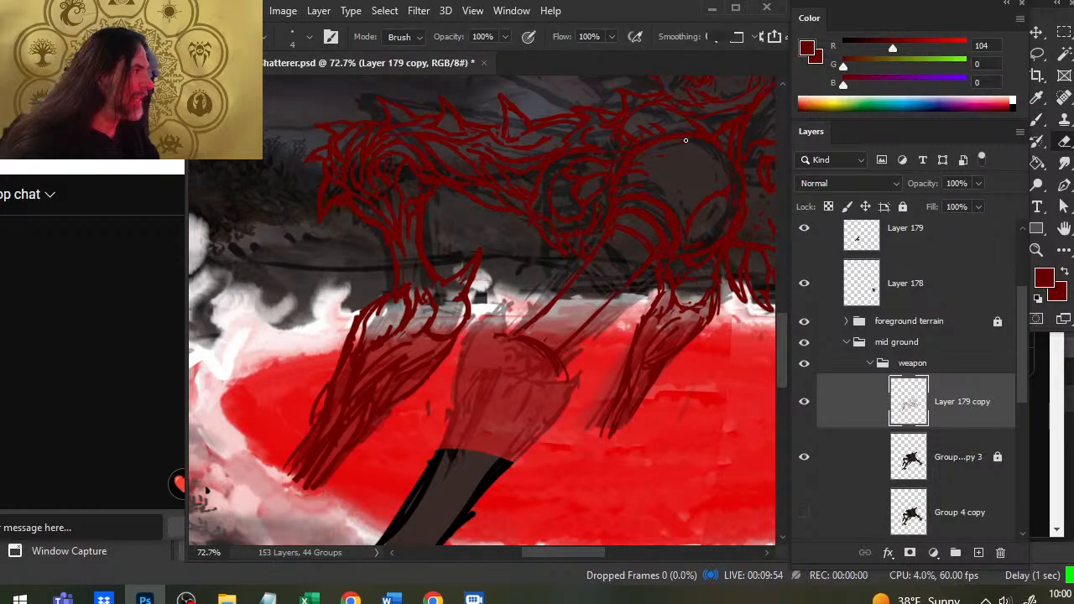
key("b")
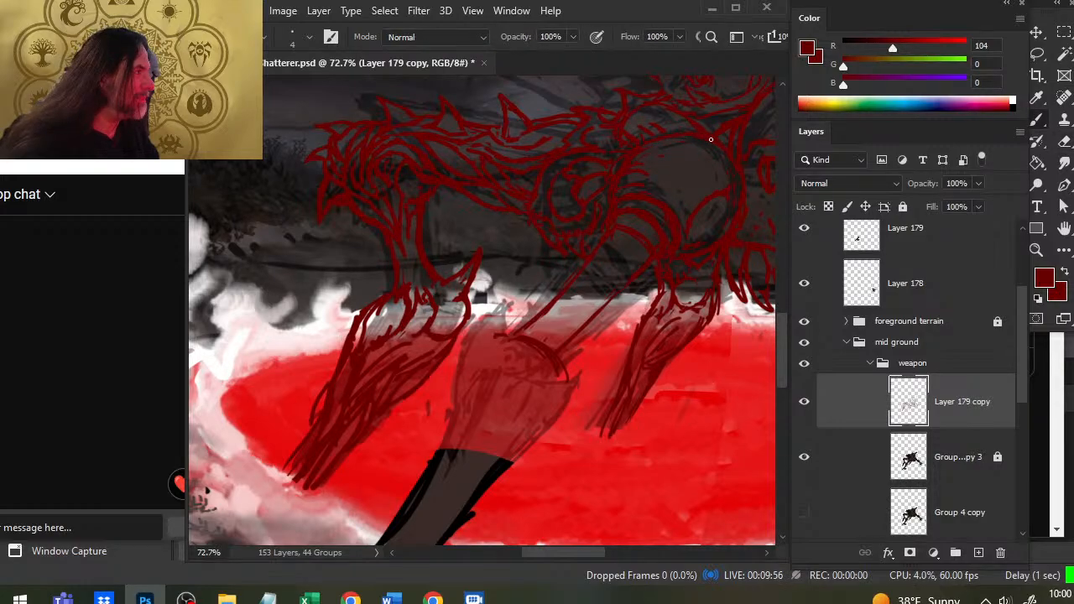
key("e")
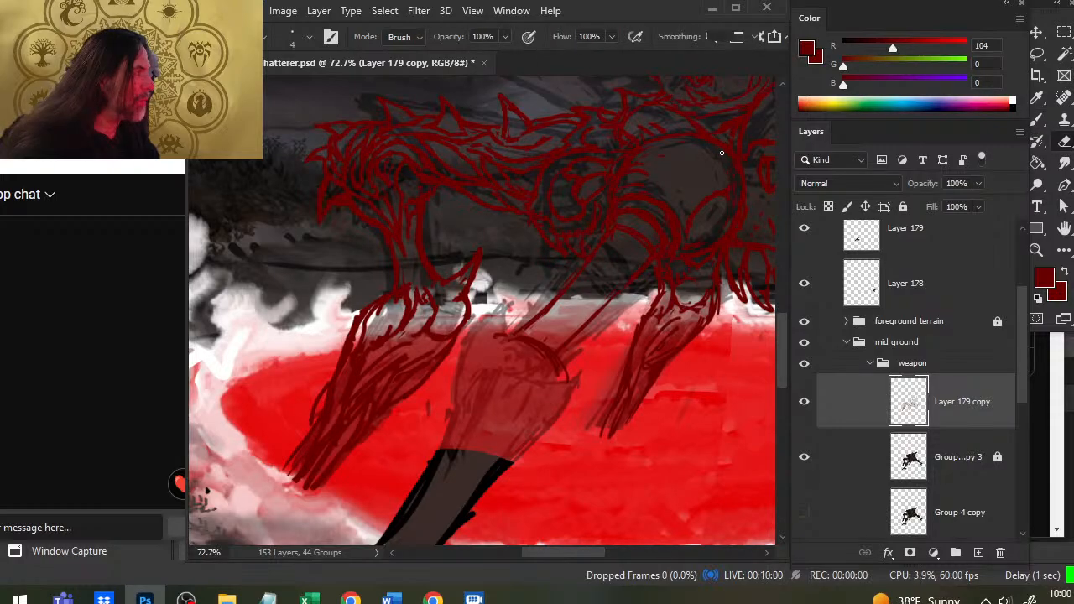
Step: Refine the inner curve and right-hand contour of the large oval form with erased and repainted dark red strokes
key("b")
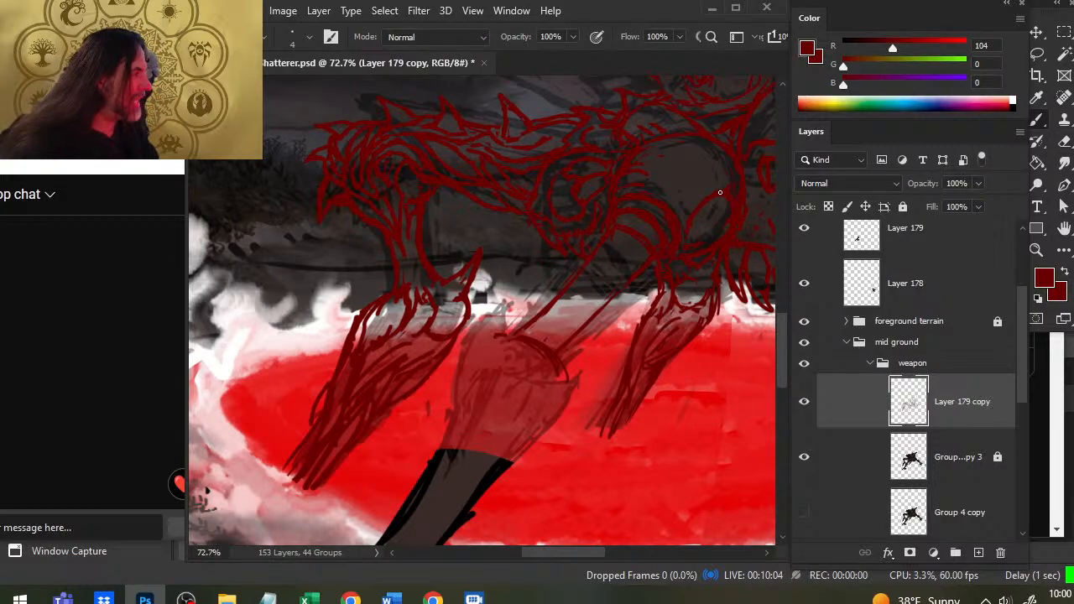
key("e")
key("b")
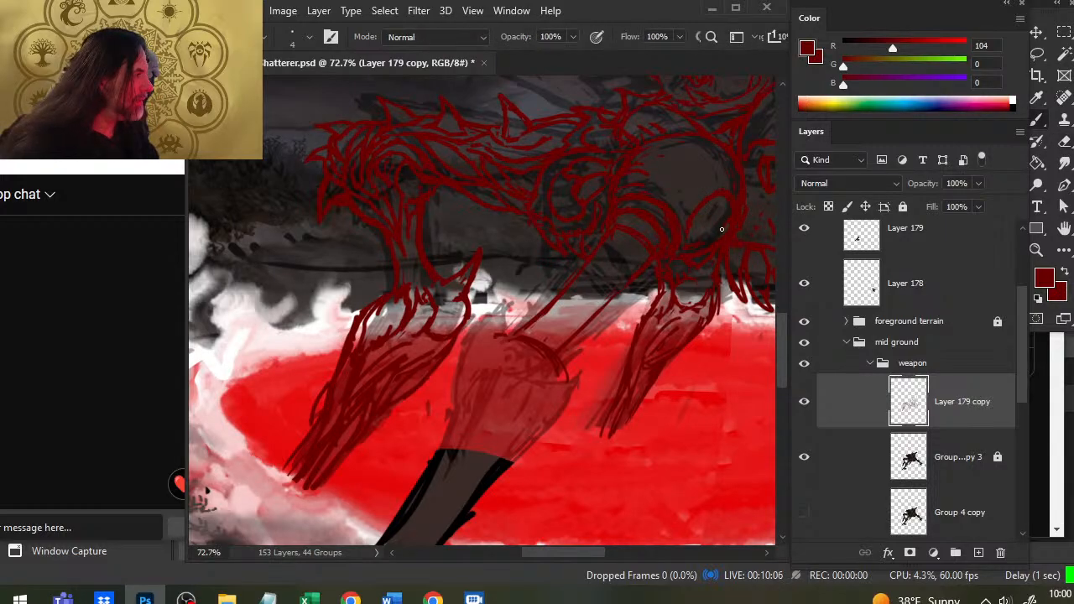
Step: Shape the short curved band inside the oval form's upper-left rim by erasing and repainting its dark red strokes
key("e")
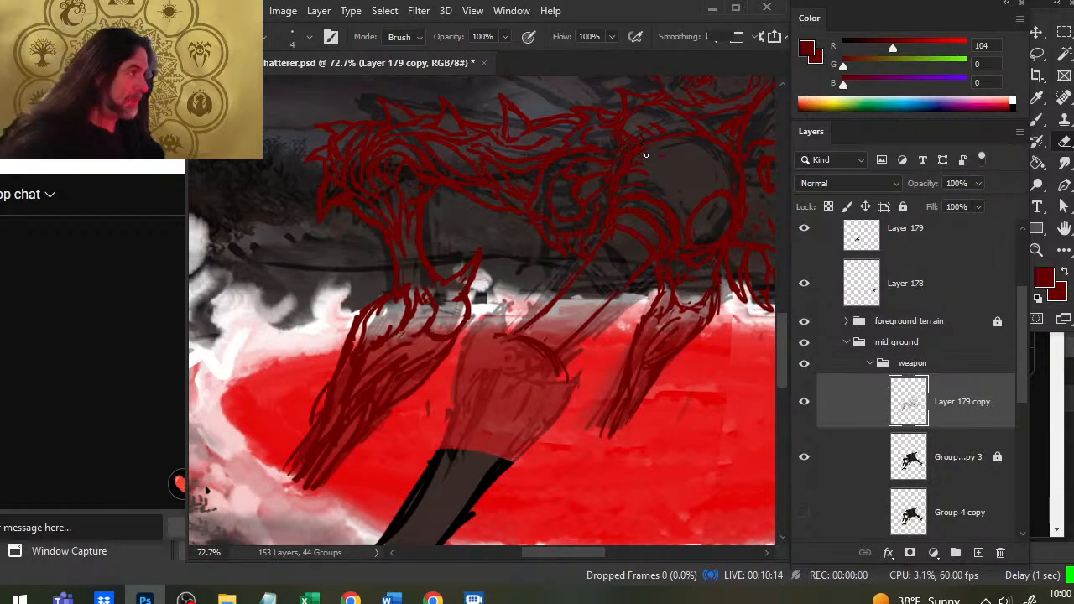
key("b")
key("e")
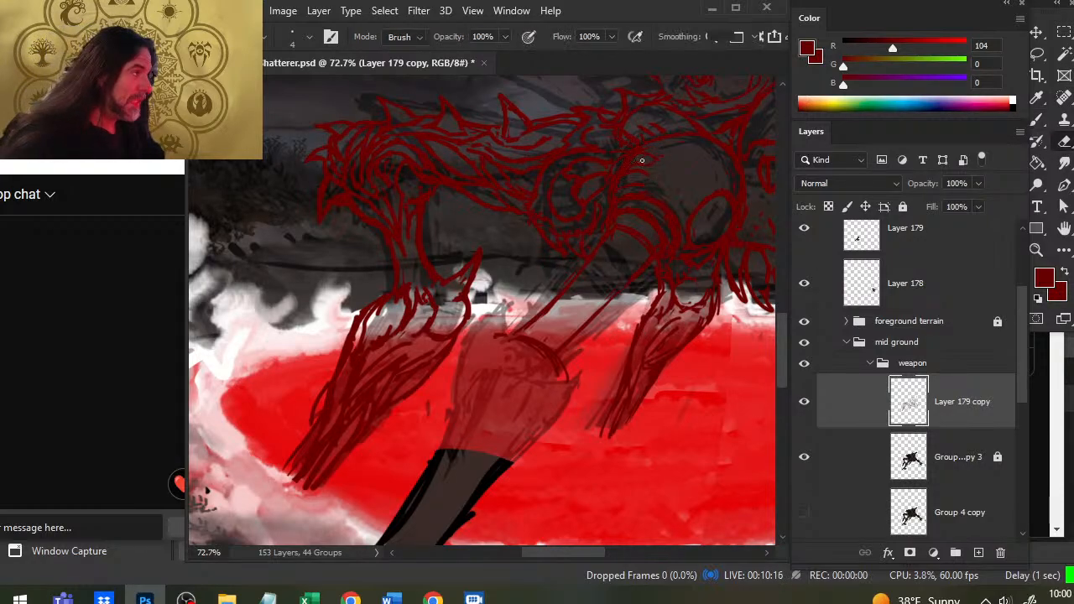
key("b")
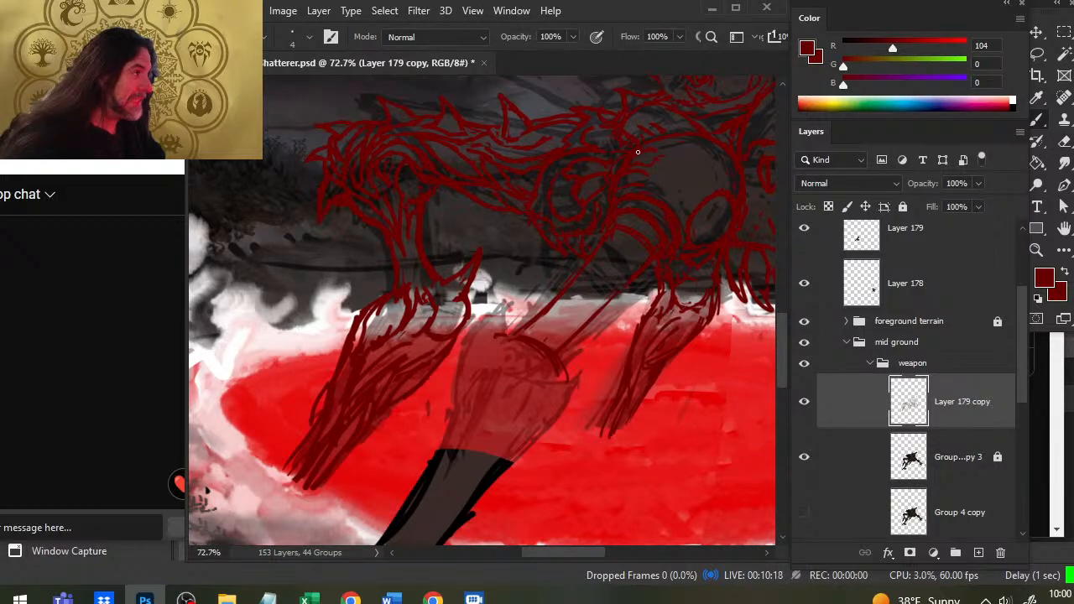
key("e")
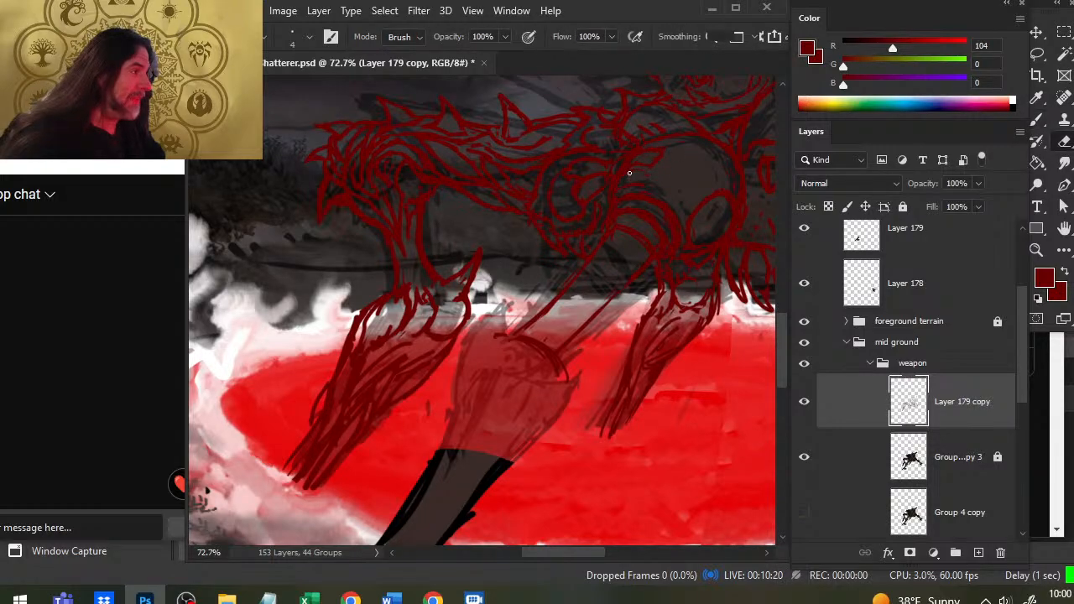
key("b")
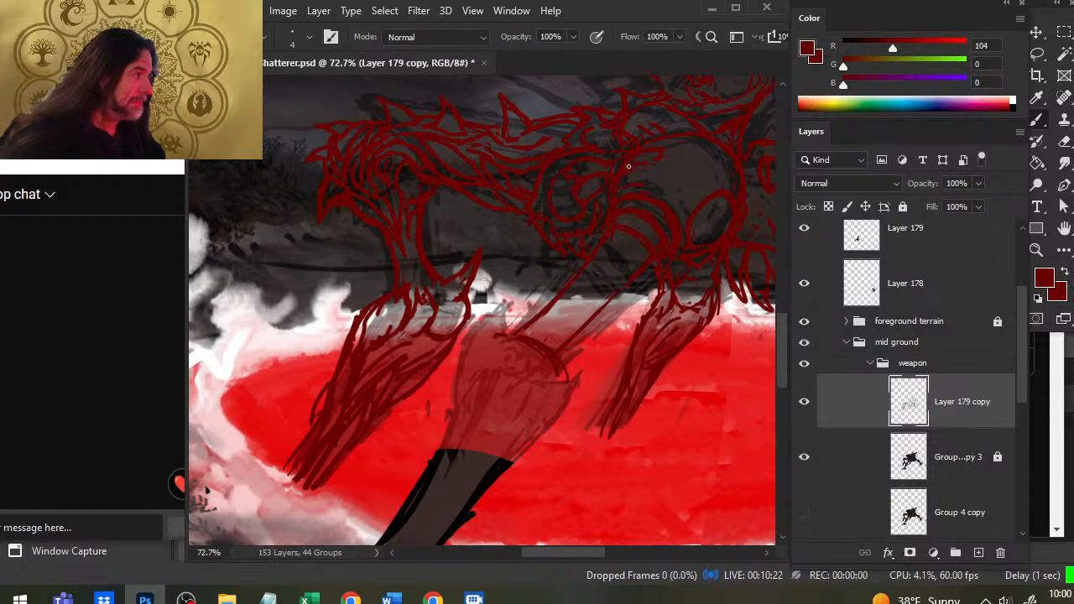
key("e")
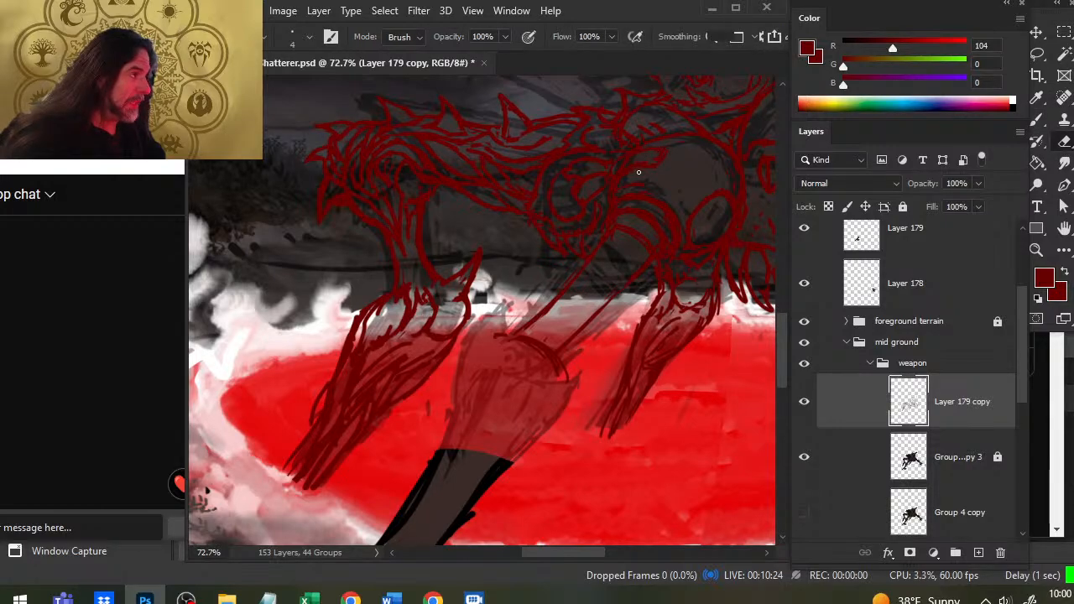
key("b")
key("e")
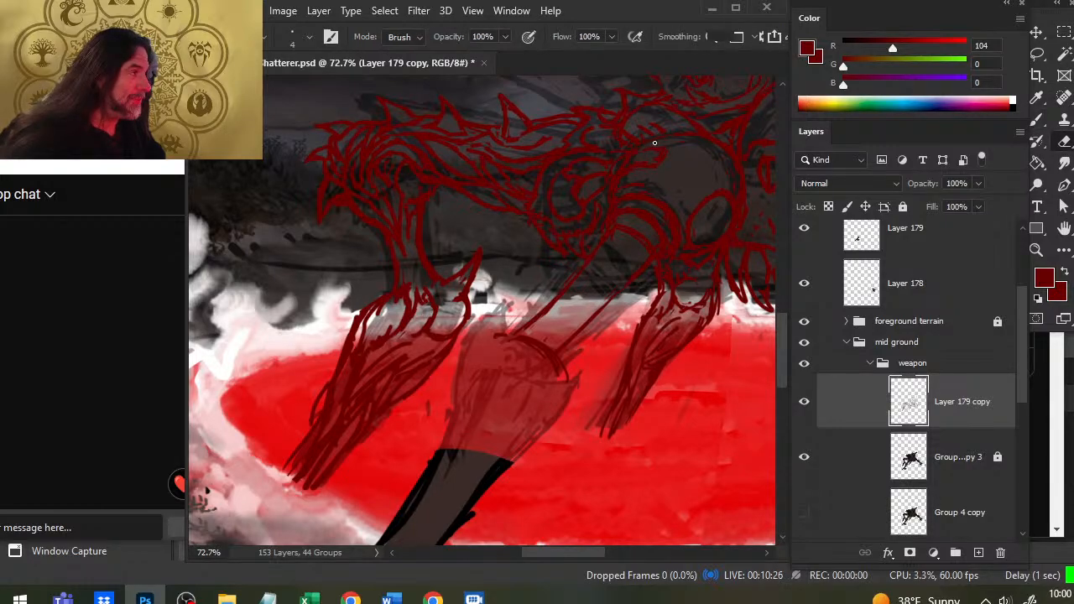
Step: Clean up the oval form's top rim, erasing excess dark red and redrawing the line above the short inner band
key("b")
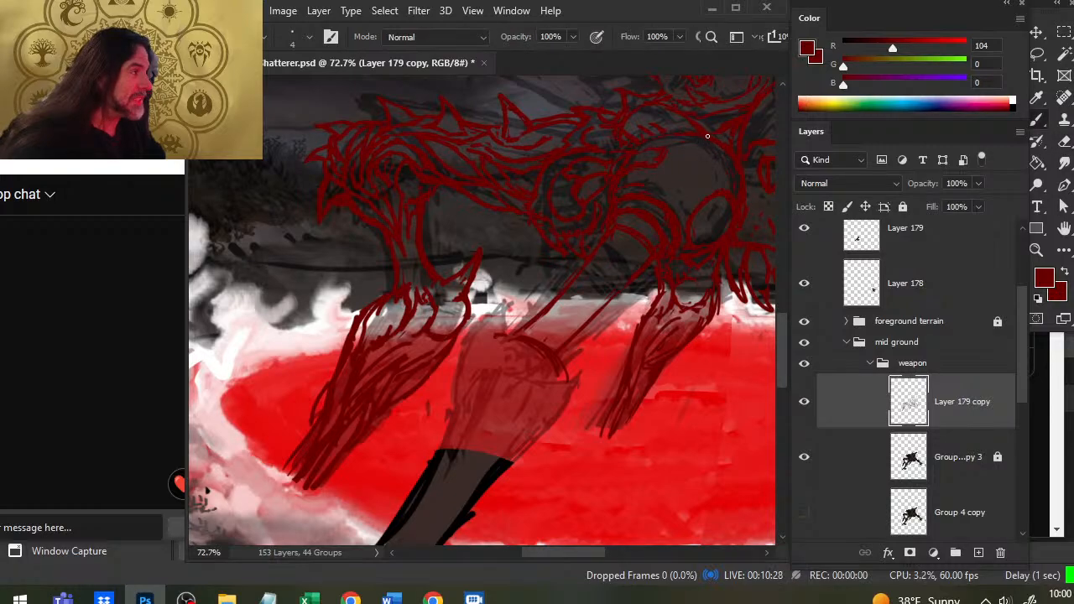
key("e")
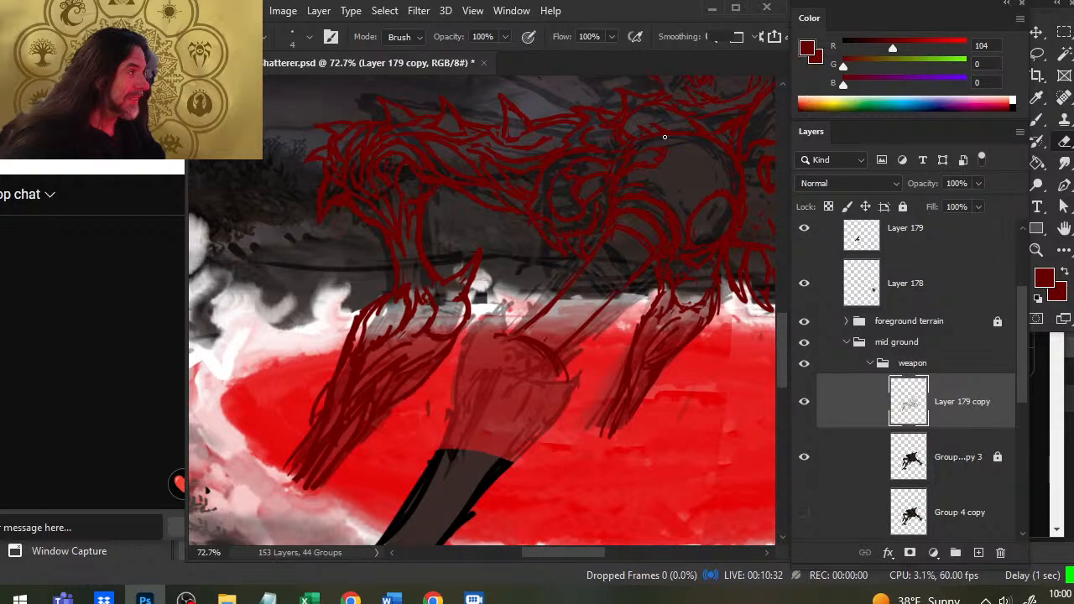
key("b")
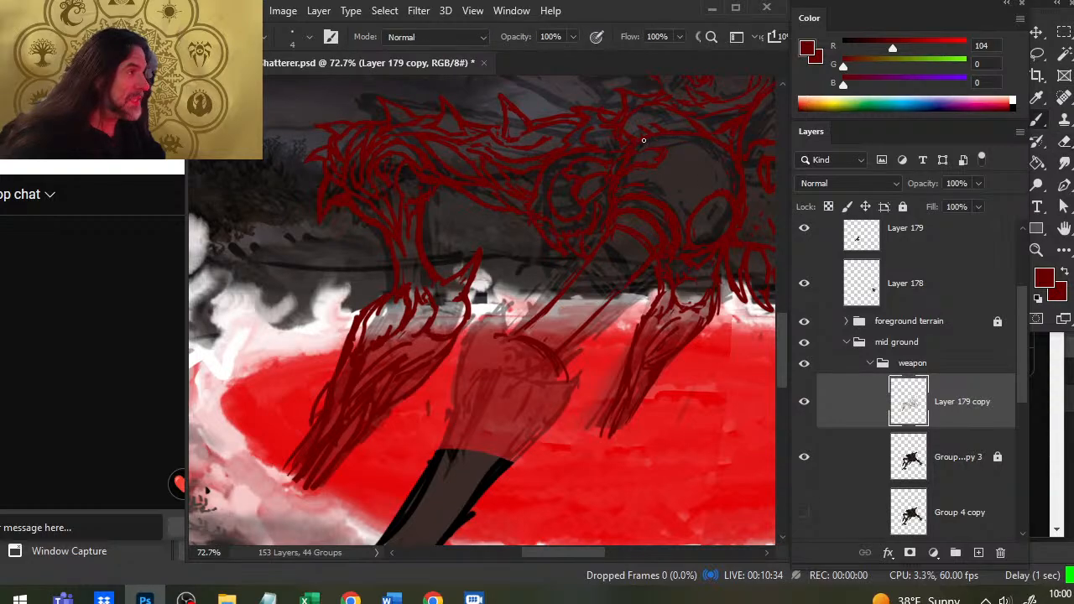
key("e")
key("b")
key("e")
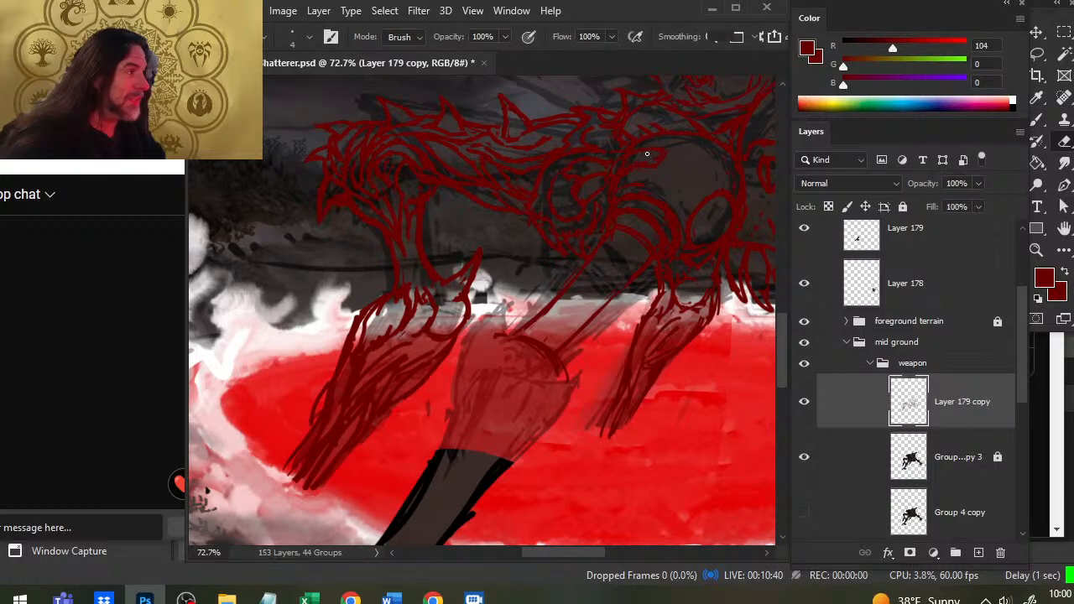
Step: Refine the oval form's left contour where the short inner band joins it, erasing and repainting the dark red edges
key("b")
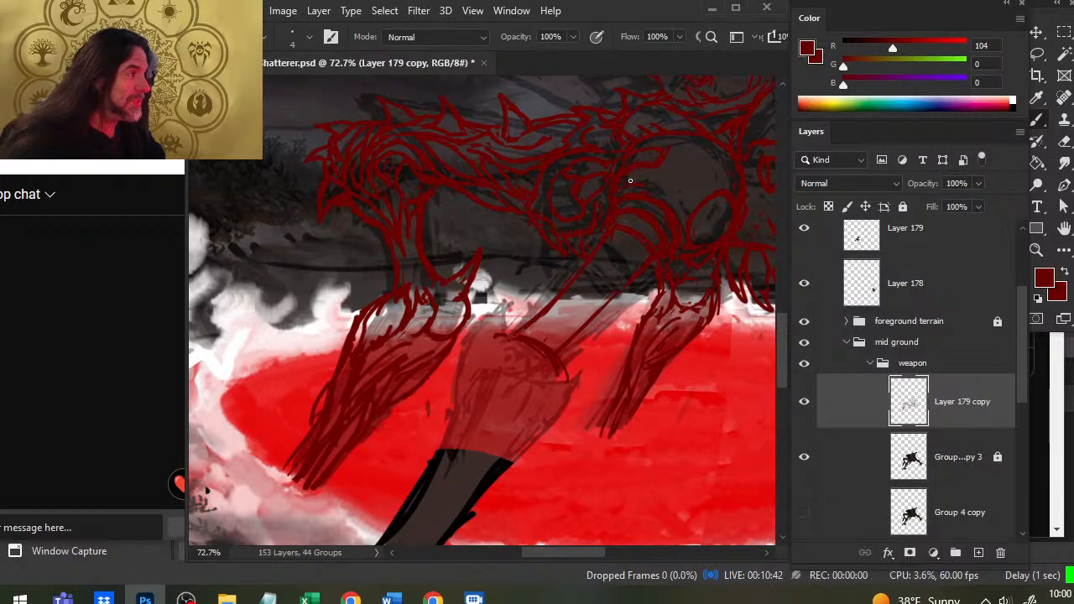
key("e")
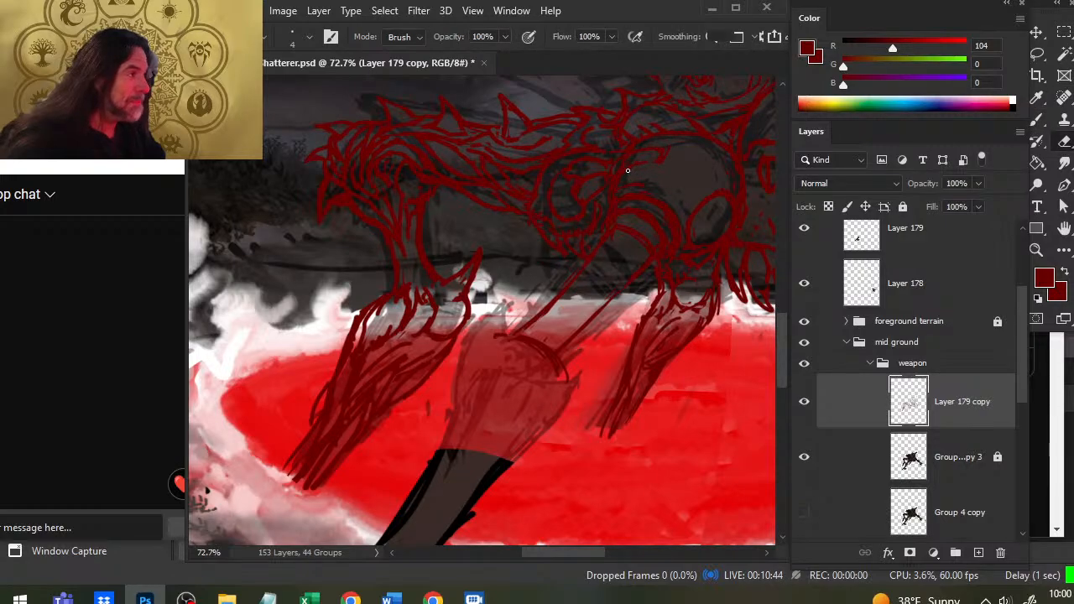
key("b")
key("e")
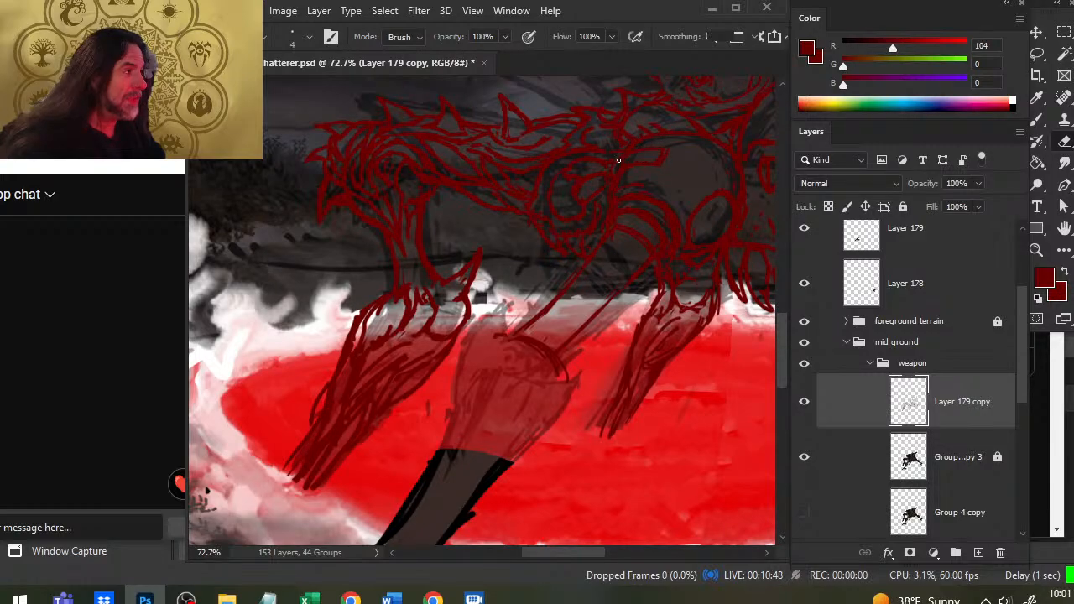
key("b")
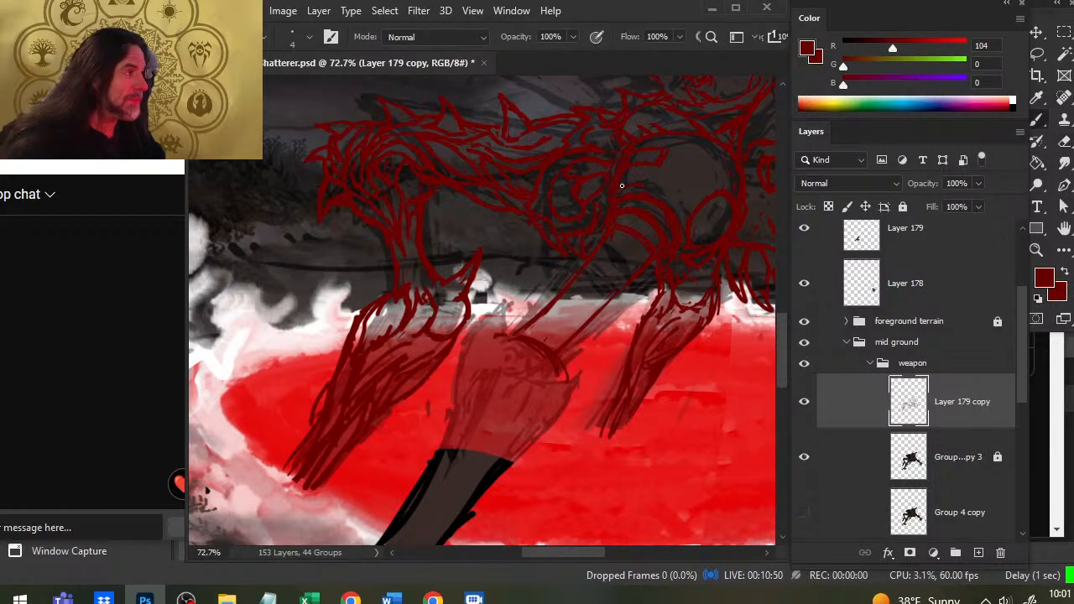
key("e")
key("b")
key("e")
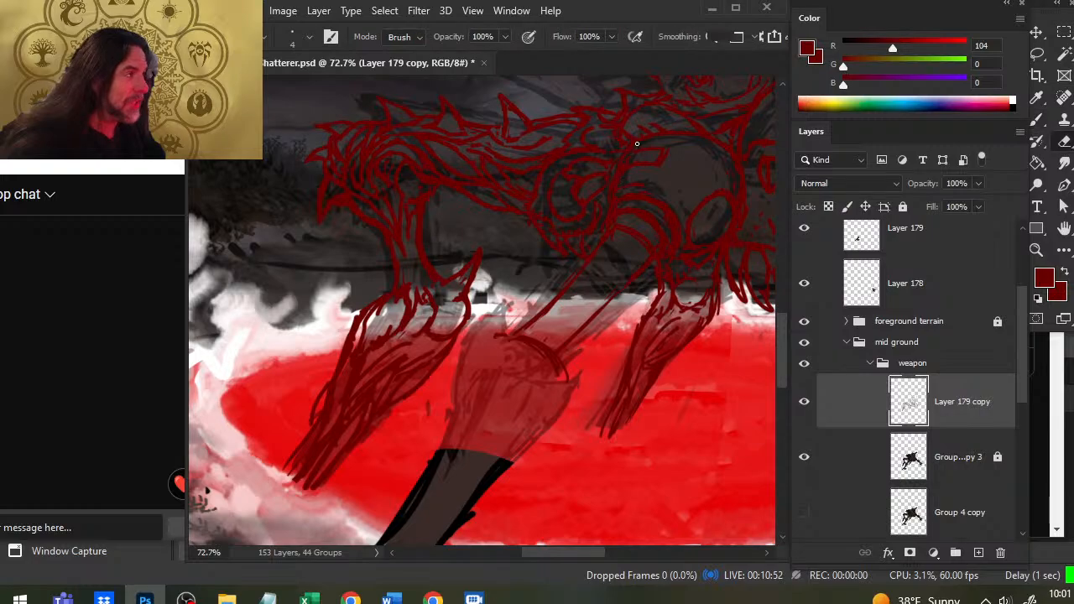
key("b")
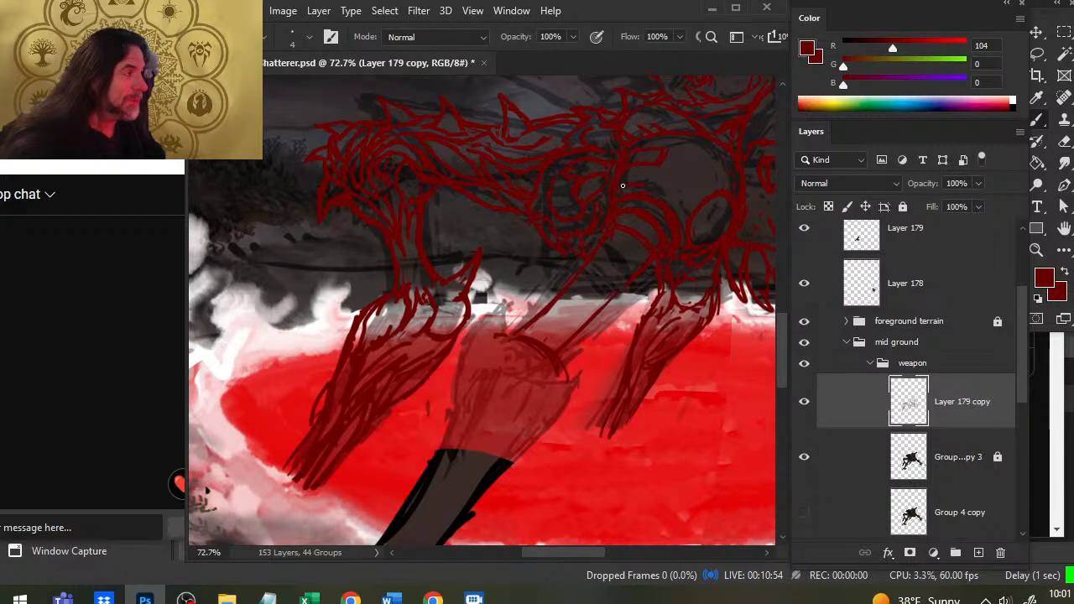
key("e")
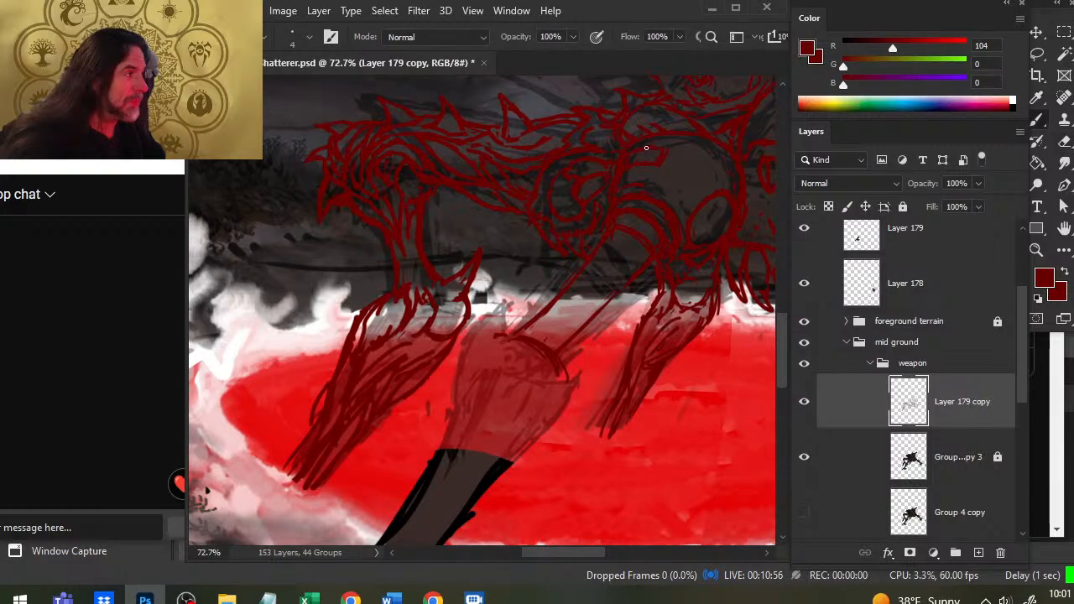
Step: Thin the upper-left arc of the oval form and repaint its dark red line toward the top of the rim
key("e")
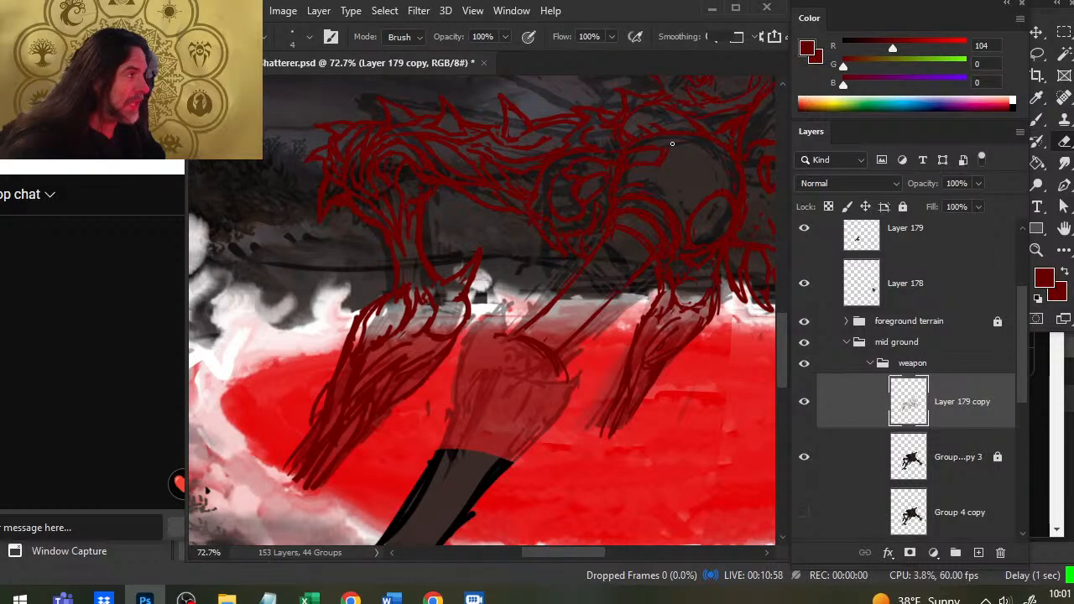
key("b")
key("e")
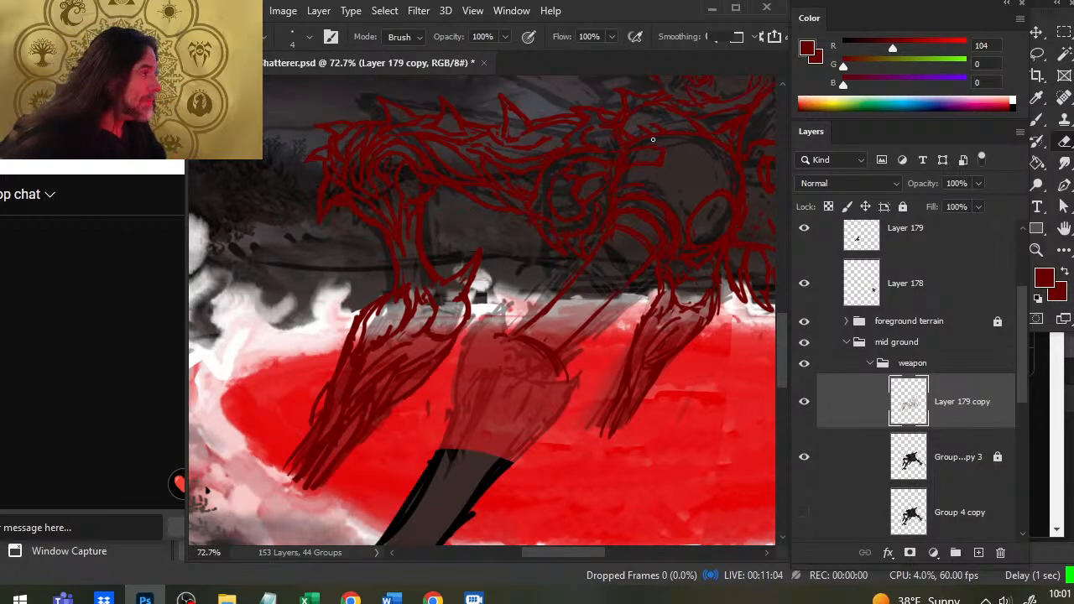
key("b")
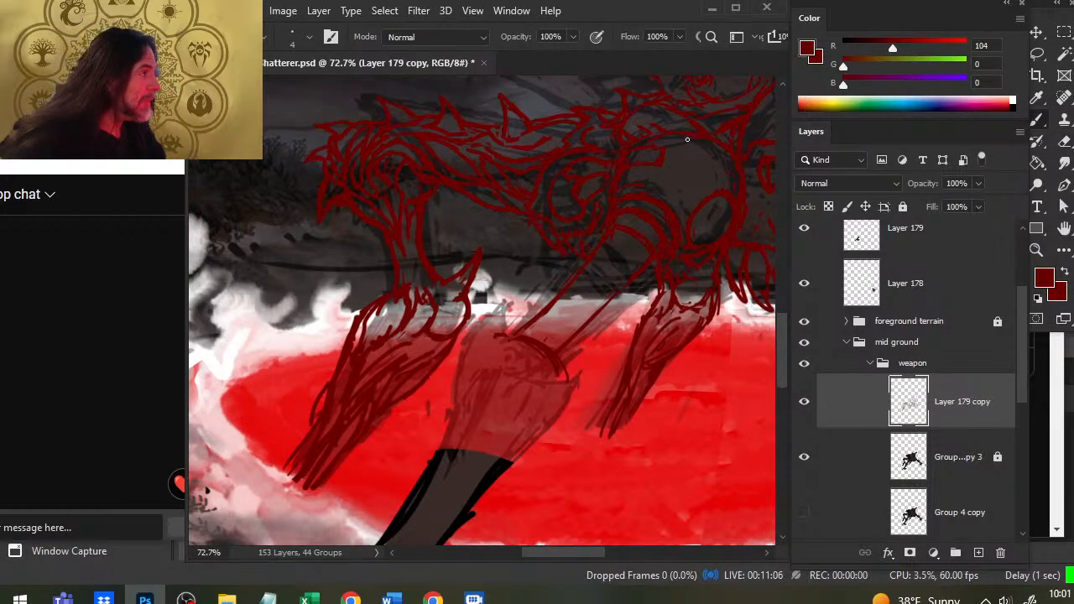
key("e")
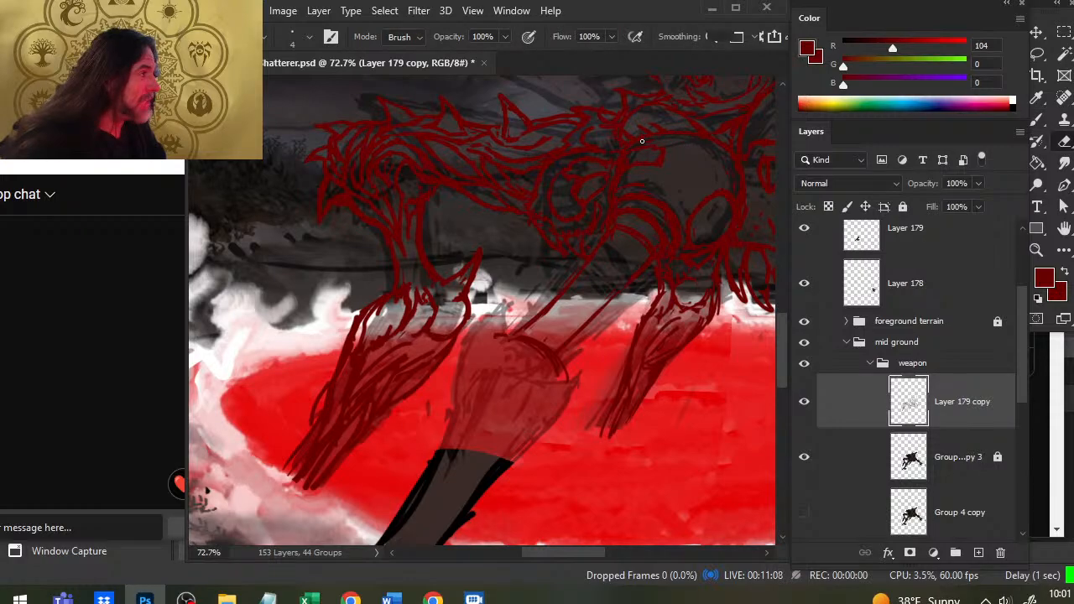
key("b")
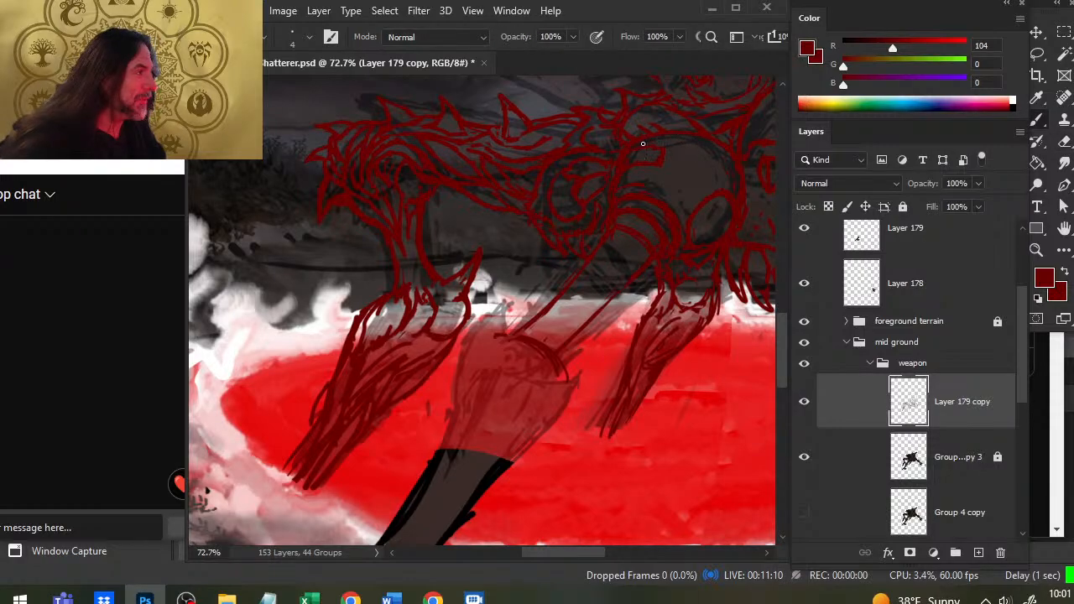
key("e")
key("b")
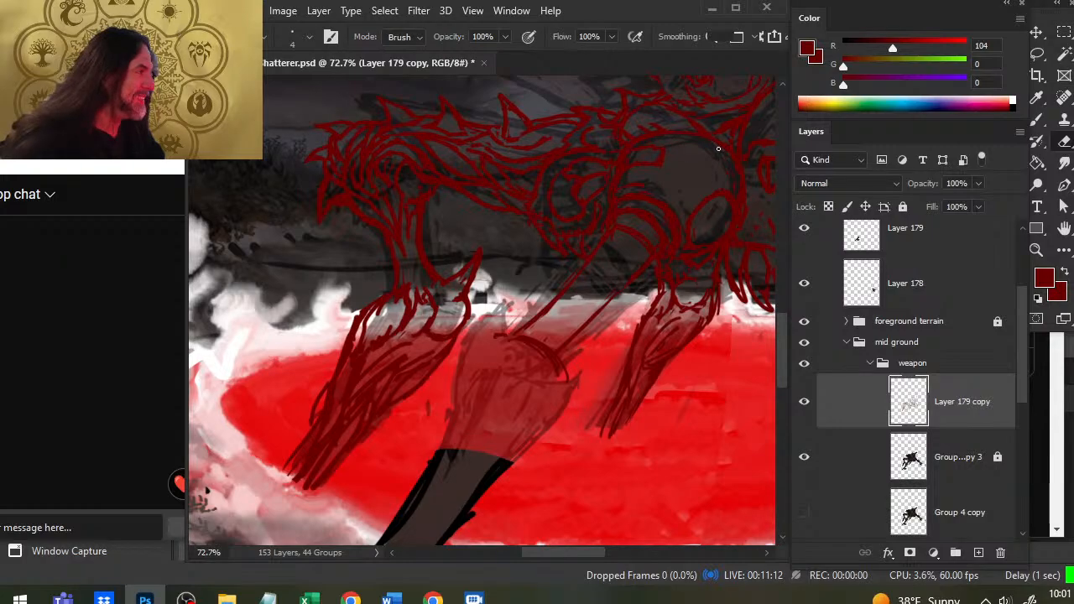
Step: Sharpen the blunt tip of the short inner band and tidy the gap between it and the oval's top rim
key("e")
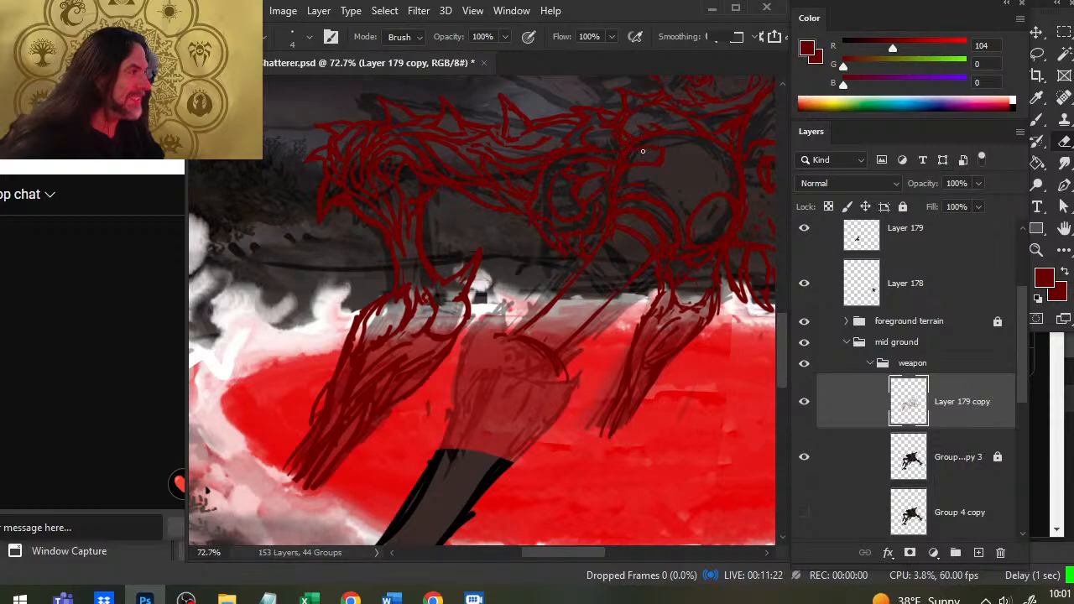
key("b")
key("e")
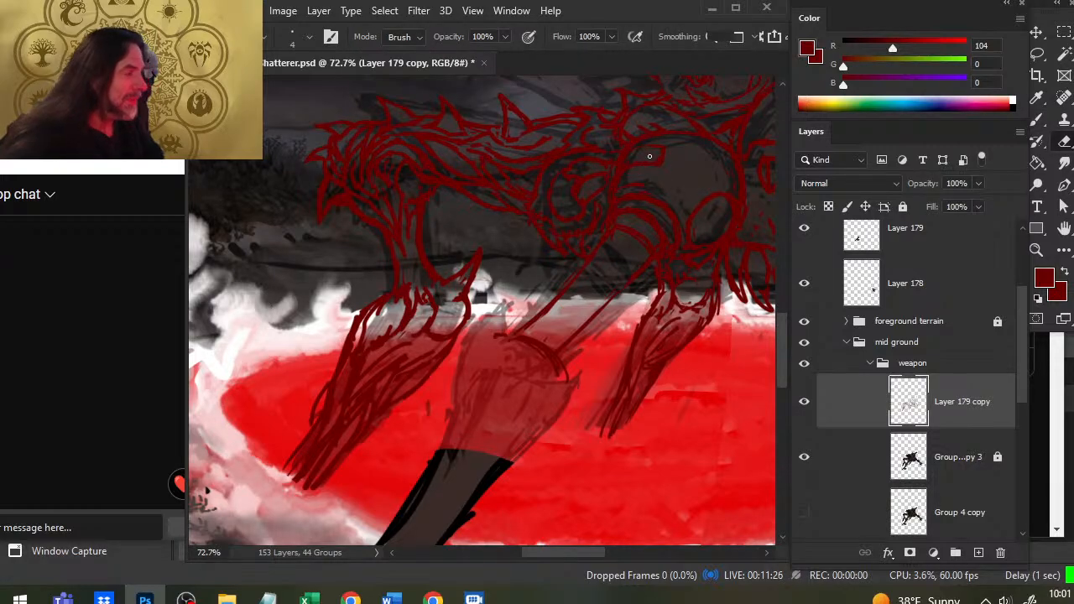
key("b")
key("e")
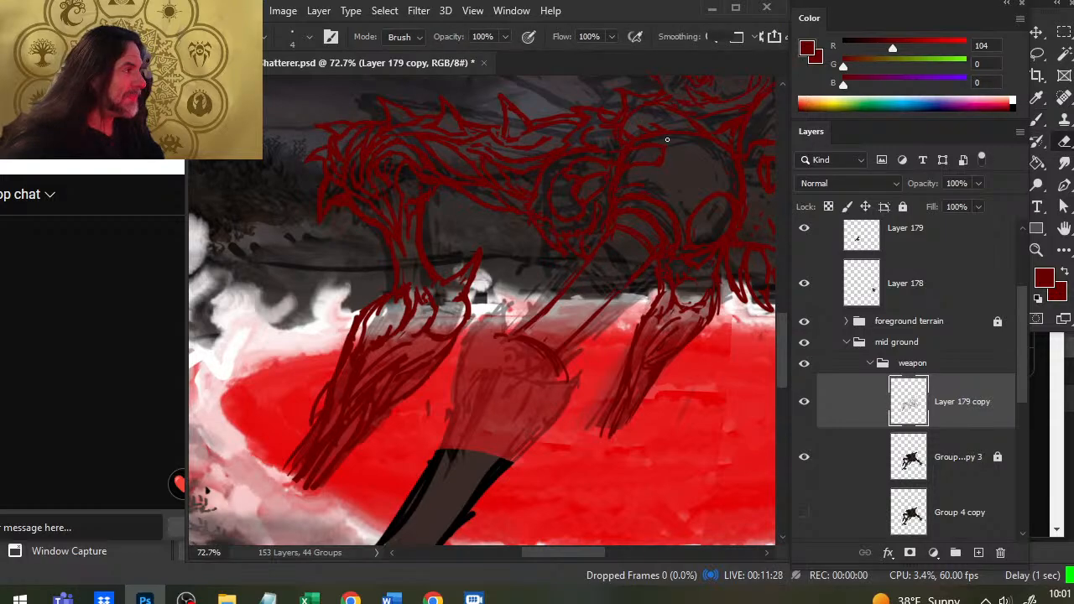
key("b")
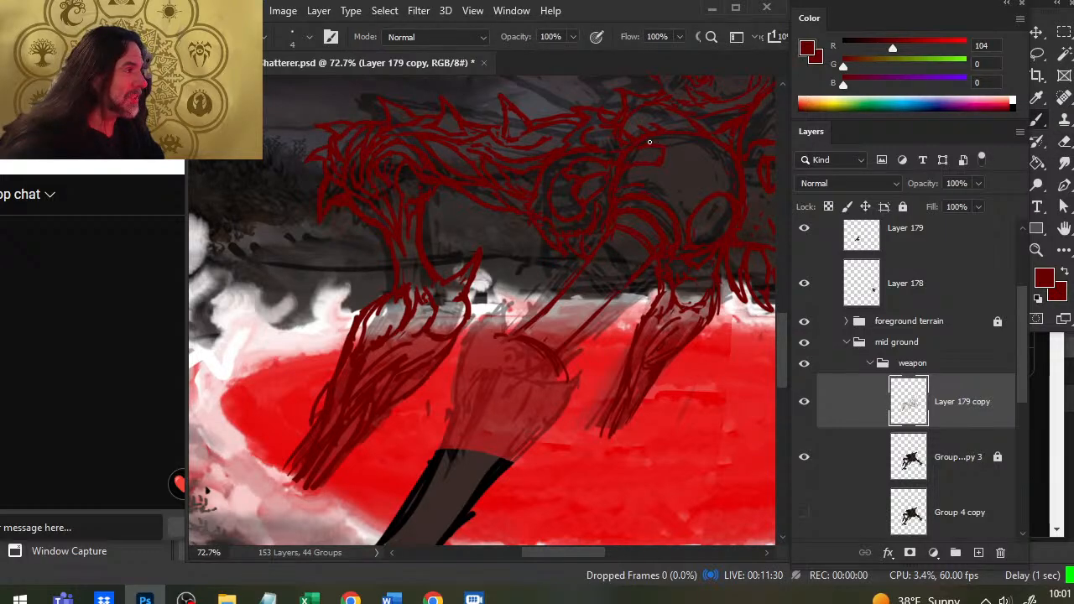
key("e")
key("b")
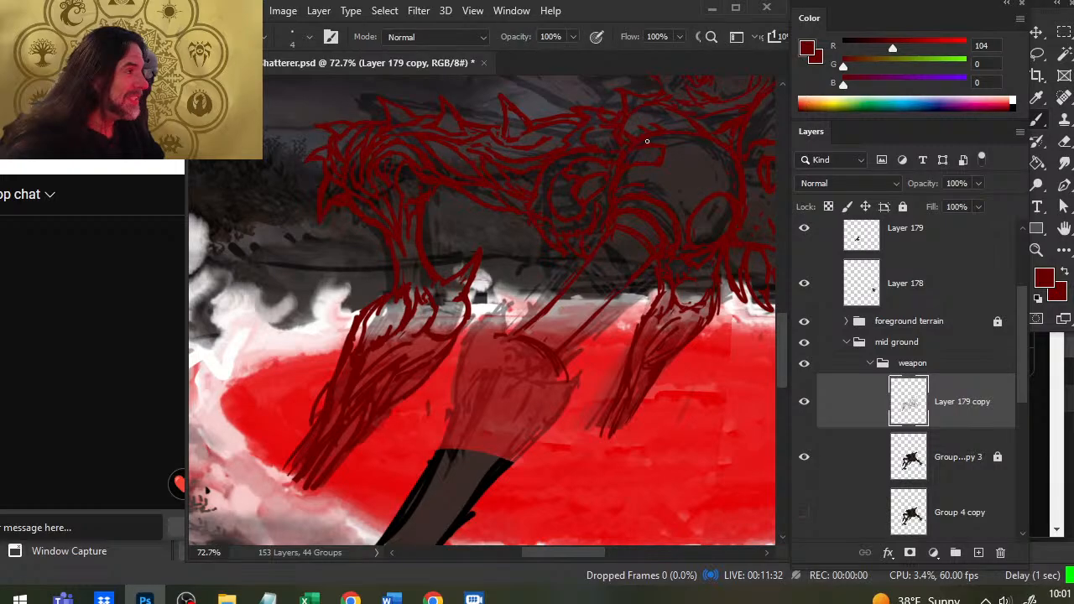
Step: Redefine the curved bands left of the oval form and the strokes above its rim with erased and repainted dark red lines
key("e")
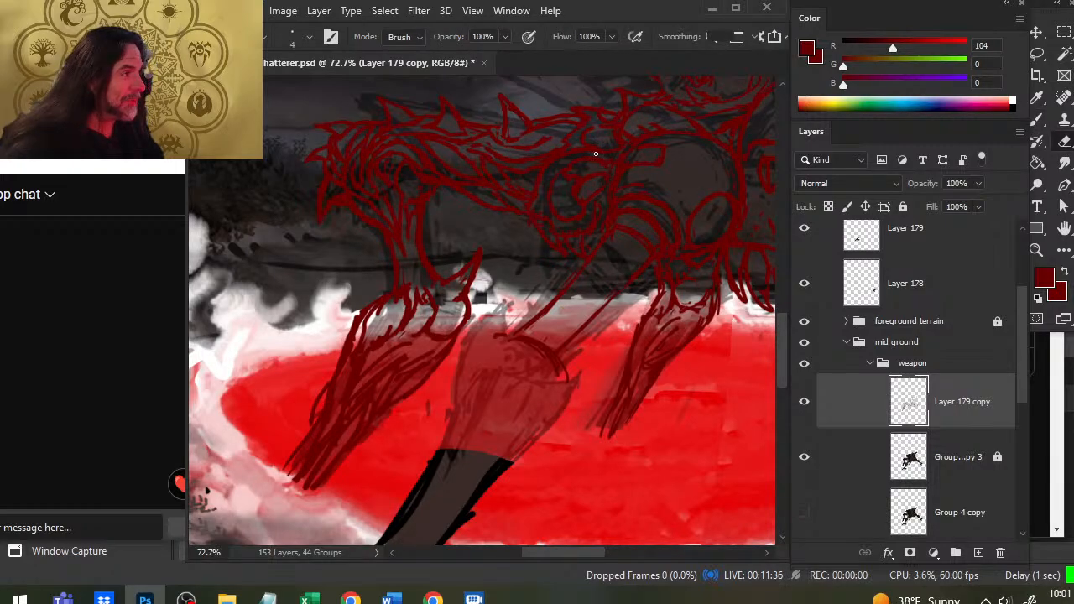
key("b")
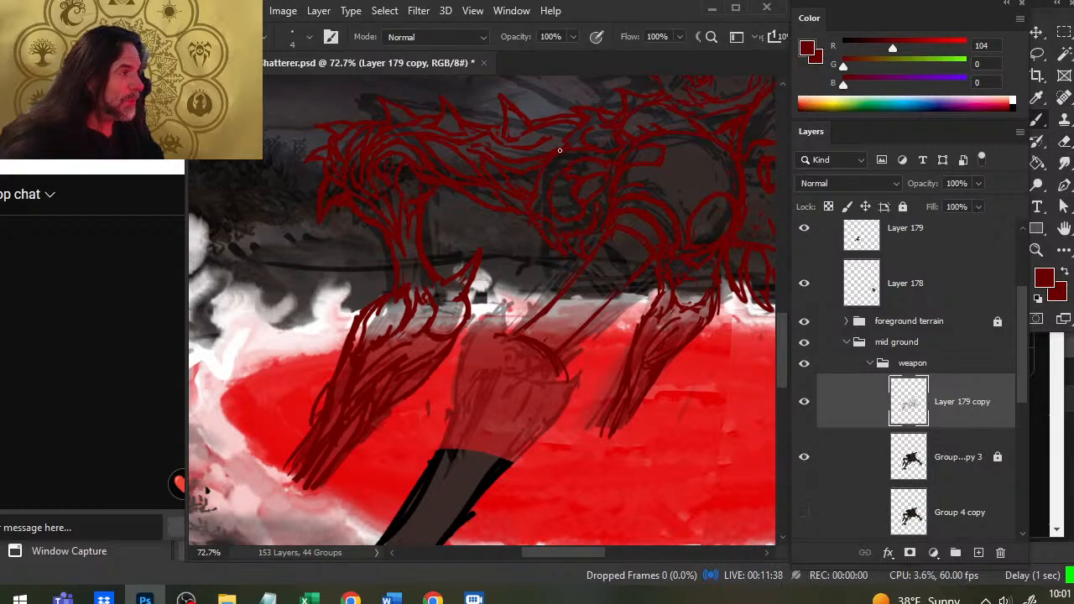
key("e")
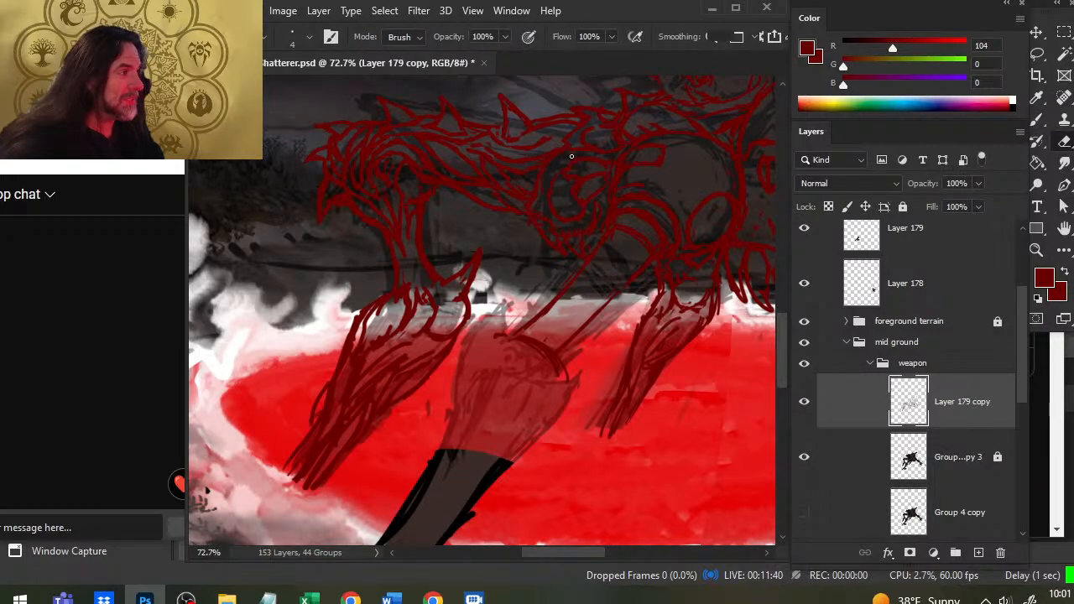
key("b")
key("e")
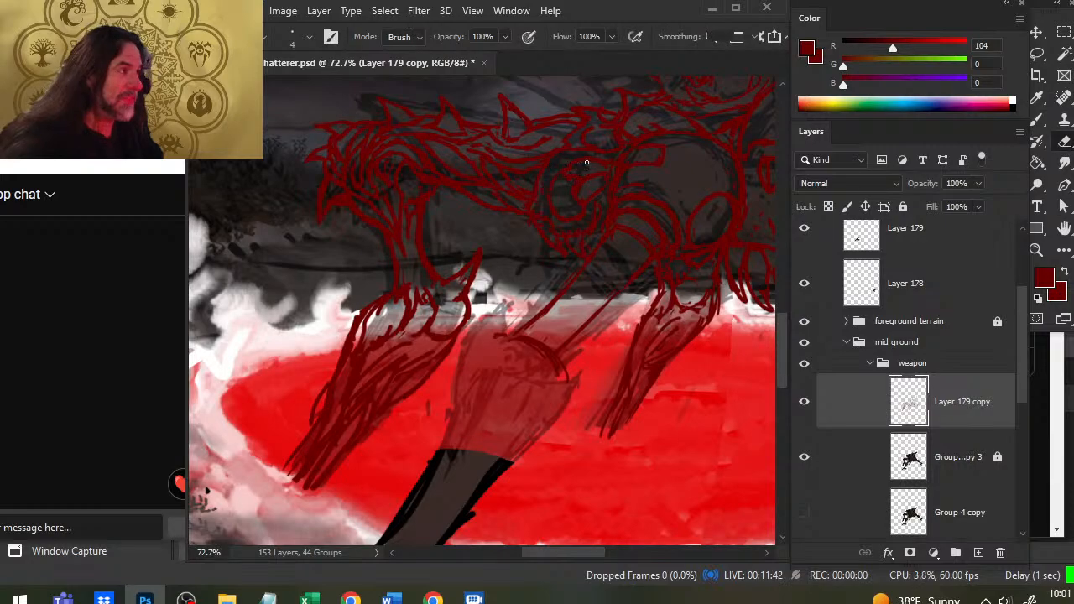
key("b")
key("e")
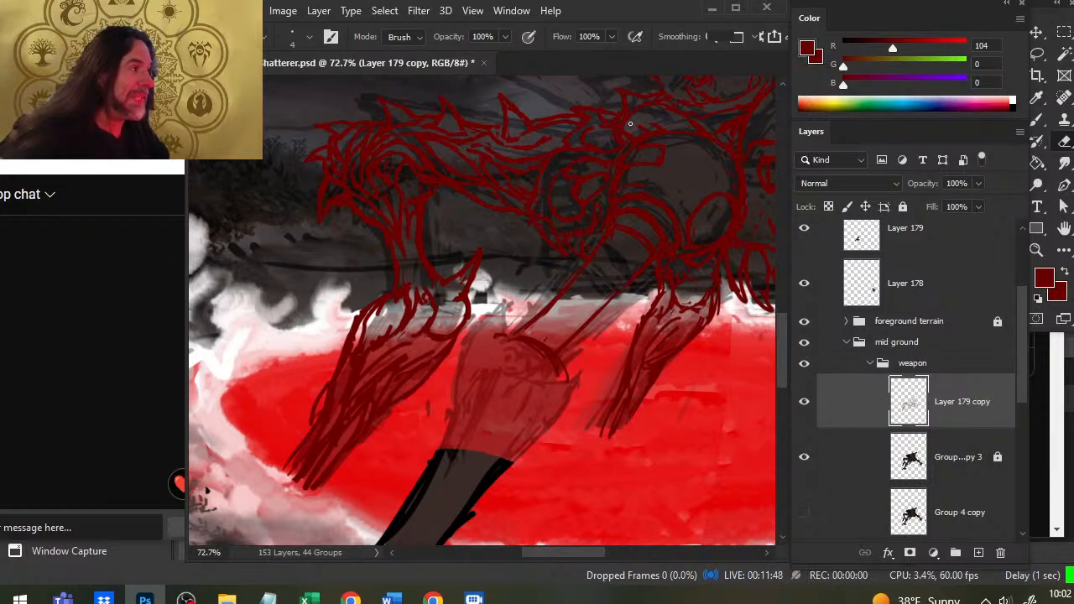
key("b")
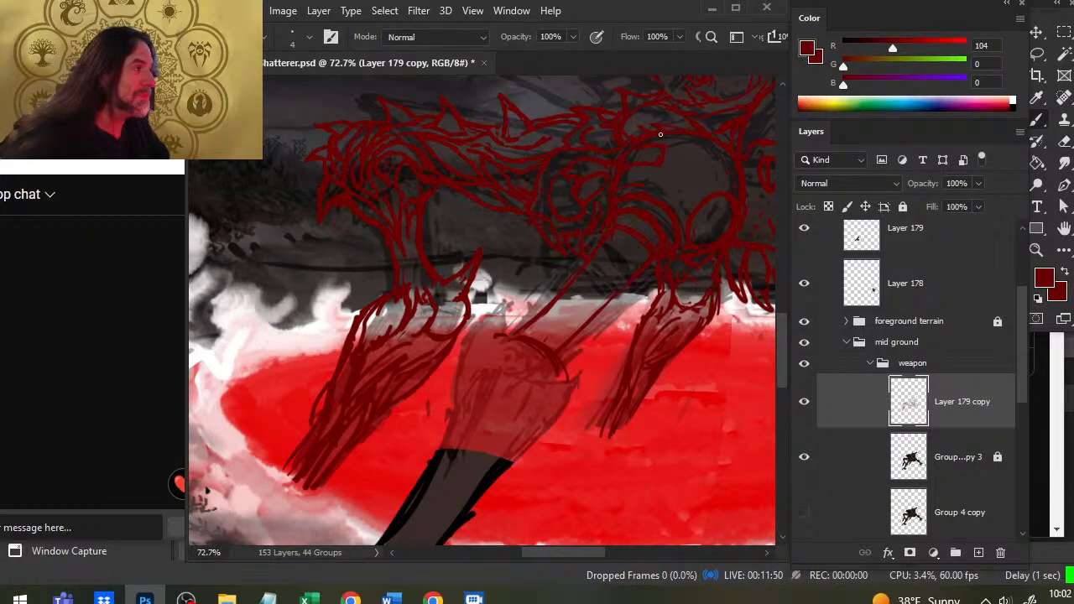
Step: Refine the strokes just above the oval form's top rim, erasing stray edges and repainting the dark red lines
key("e")
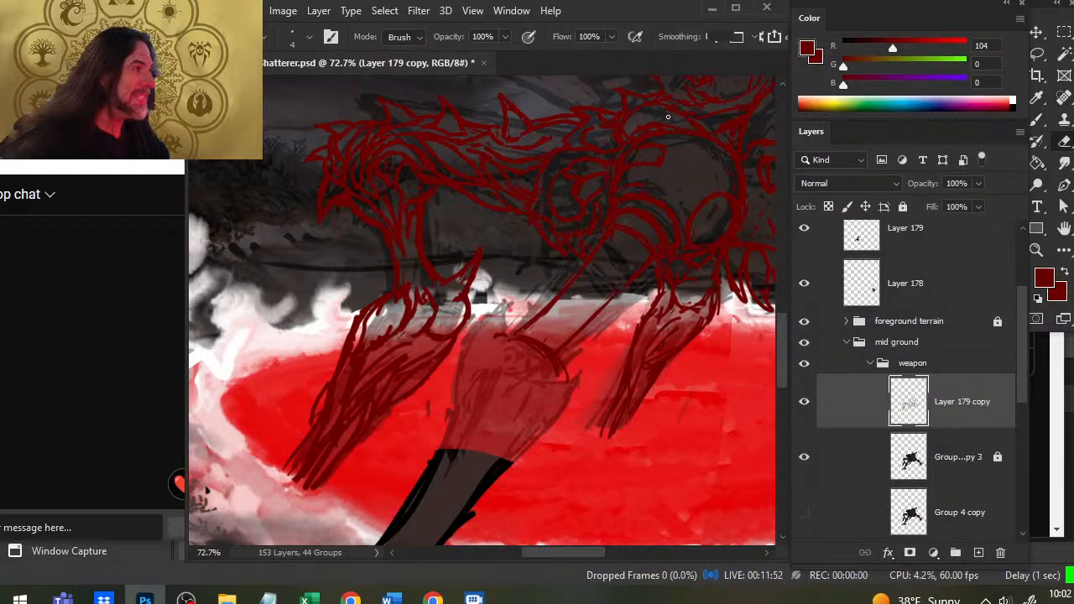
key("b")
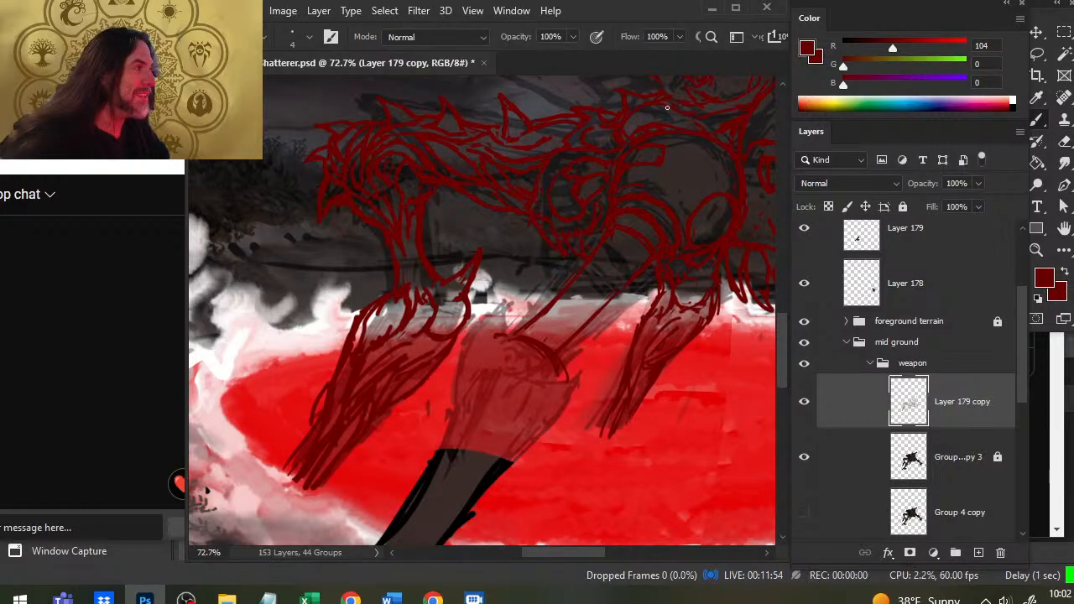
key("e")
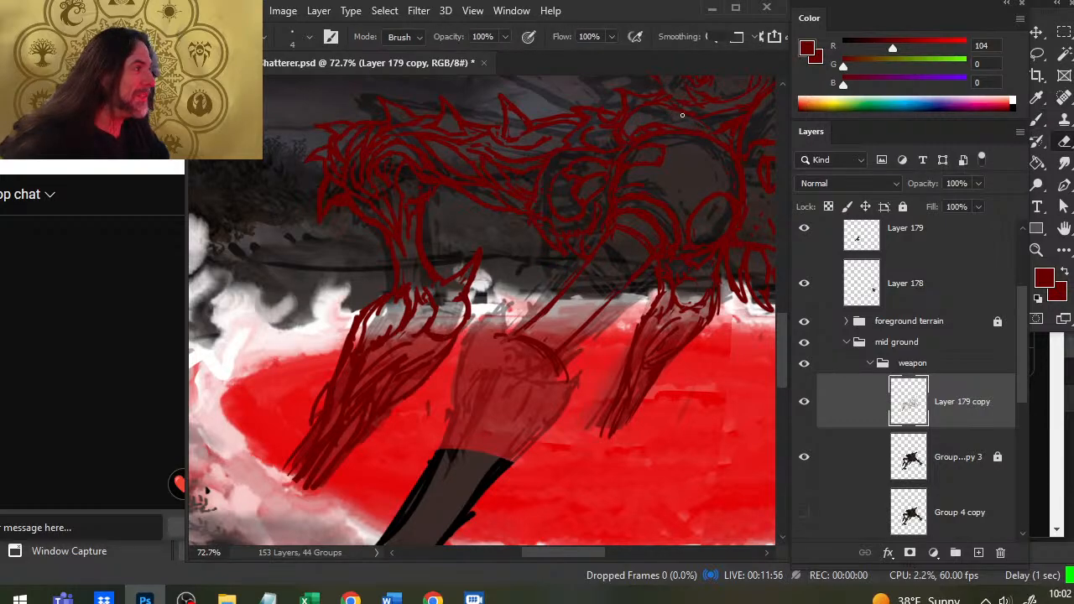
key("b")
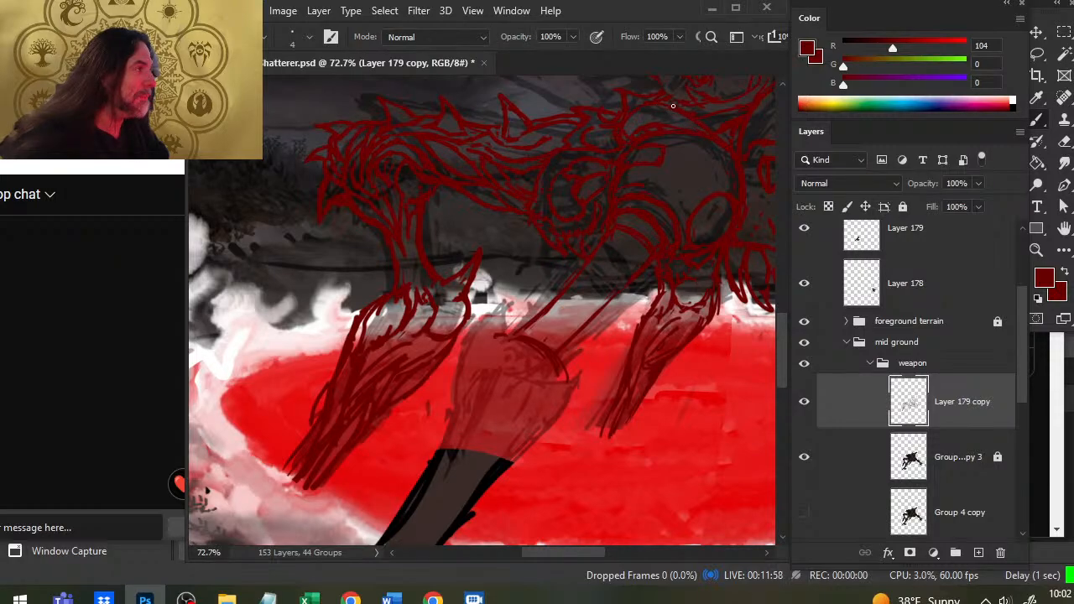
key("e")
key("b")
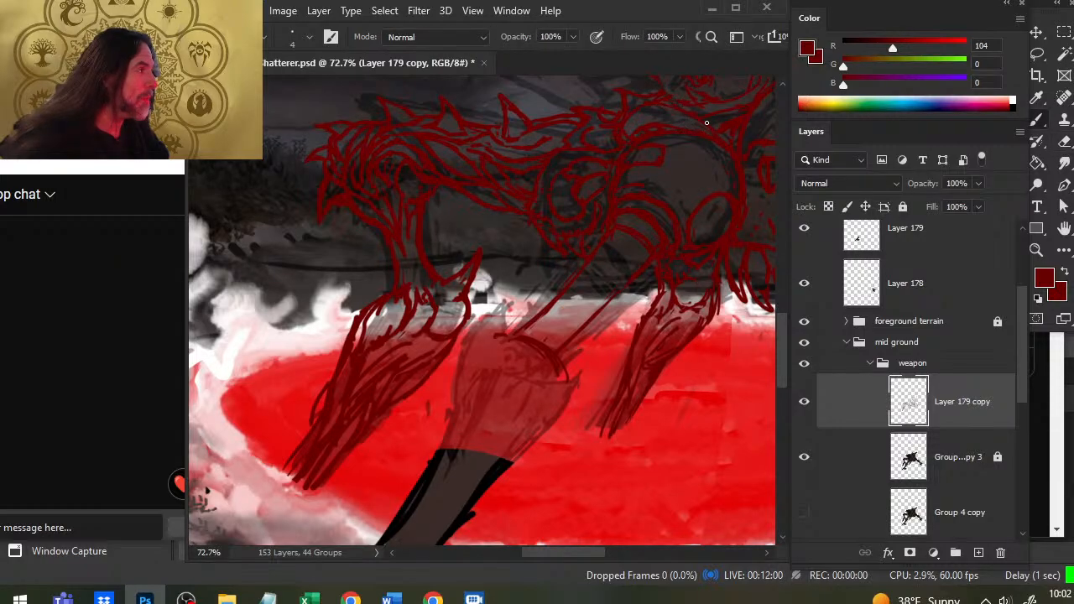
Step: Clean up the junction where the oval form's upper-right rim meets the neighbouring dome, erasing and repainting its dark red contours
left_click_drag(727, 163, 551, 185)
key("e")
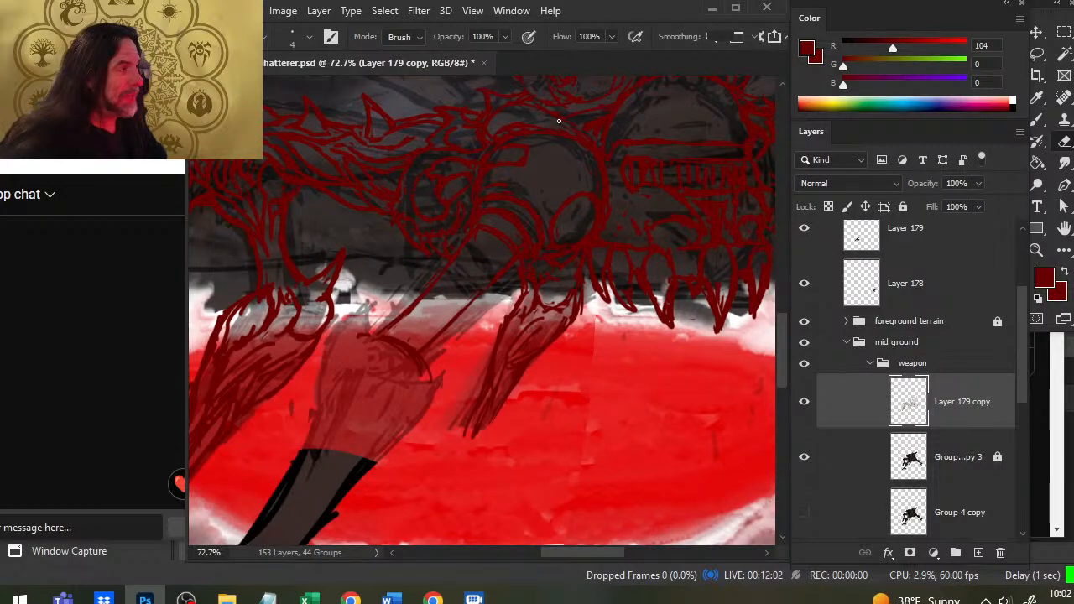
key("b")
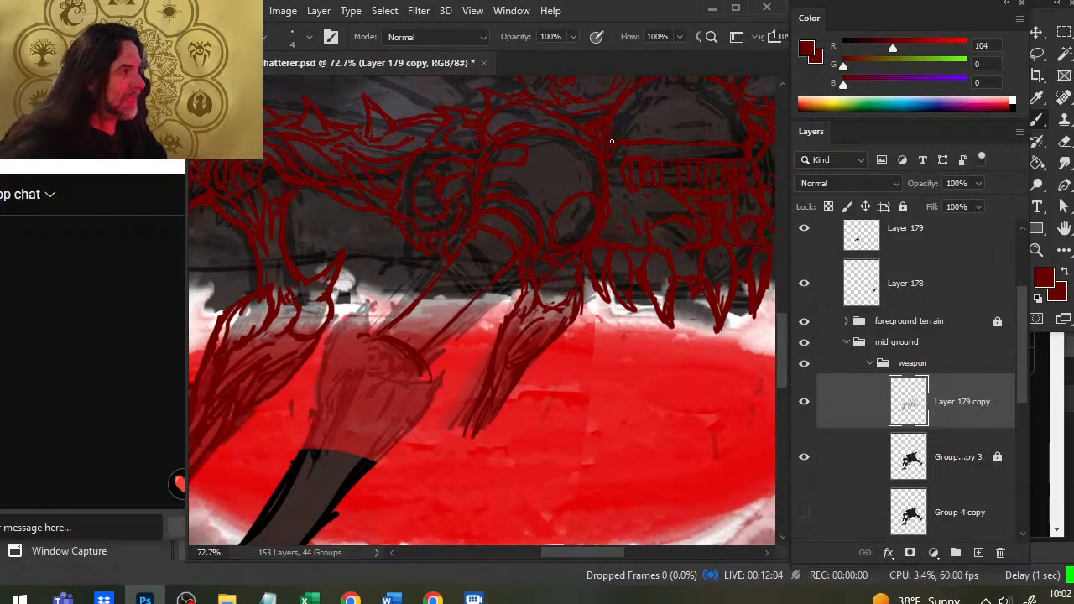
key("e")
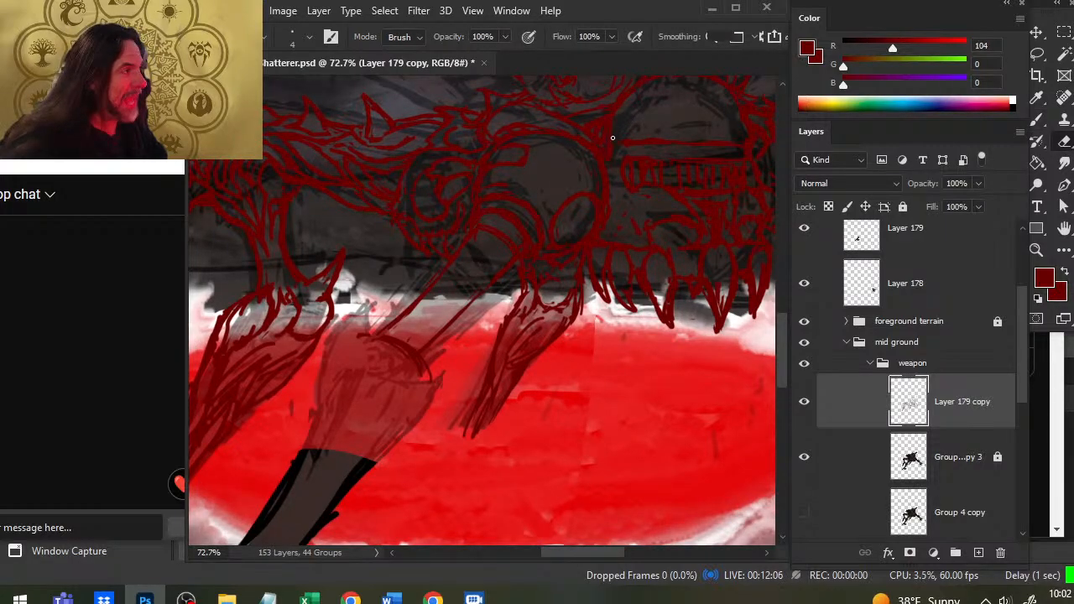
key("b")
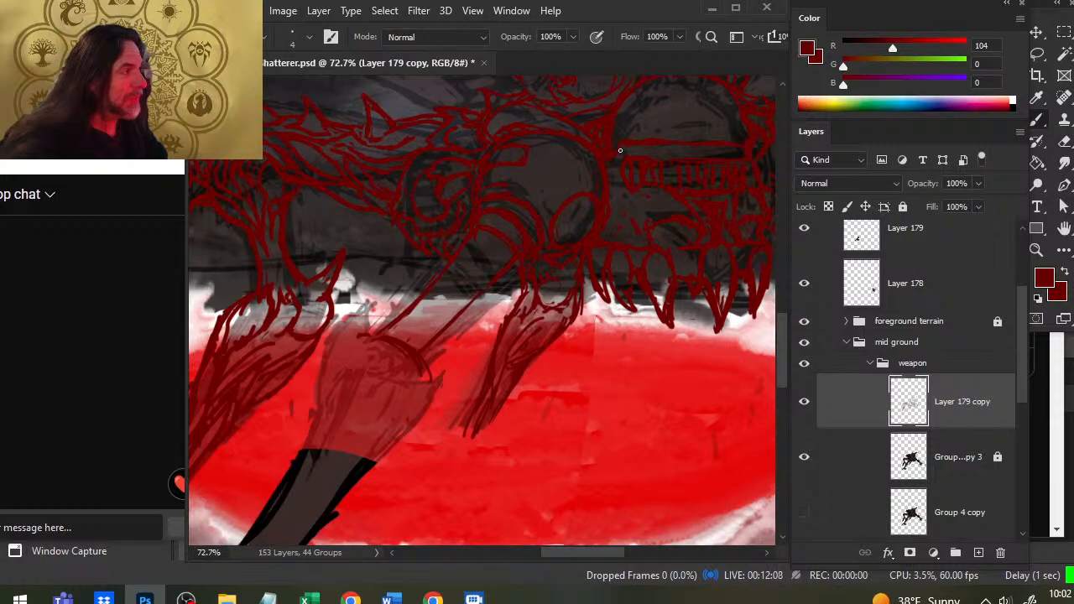
Step: Tidy the dome's left edge and the start of the horizontal band beneath it with erased and repainted dark red lines
key("e")
key("b")
key("e")
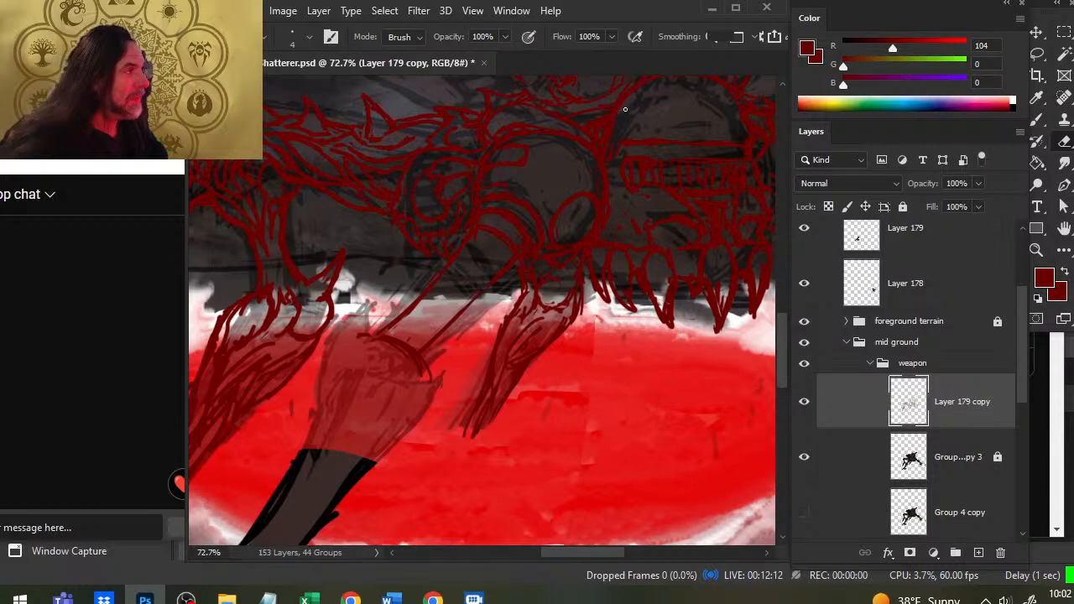
key("b")
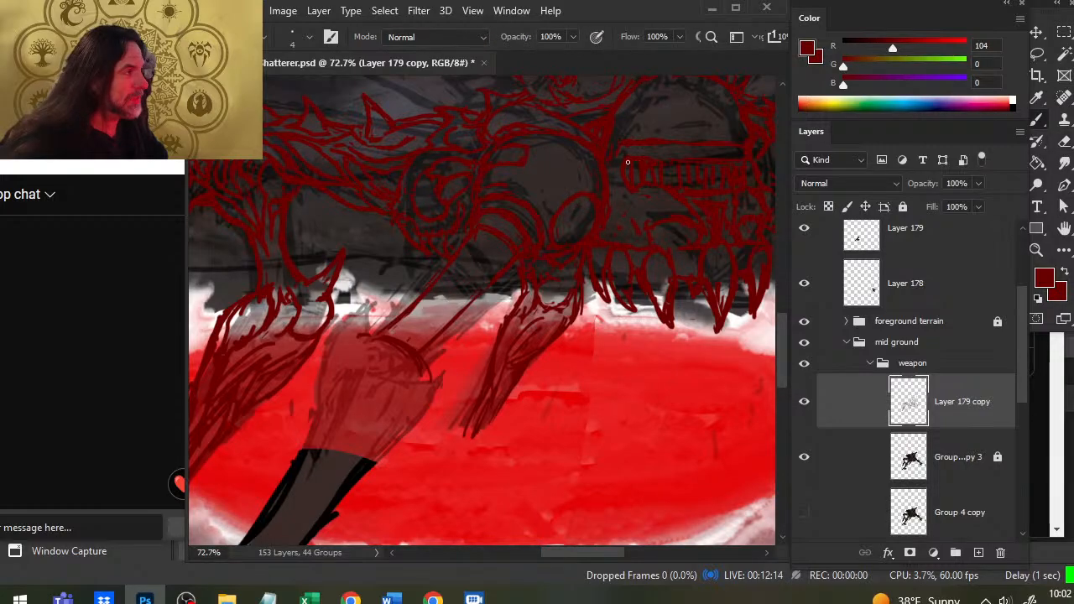
key("e")
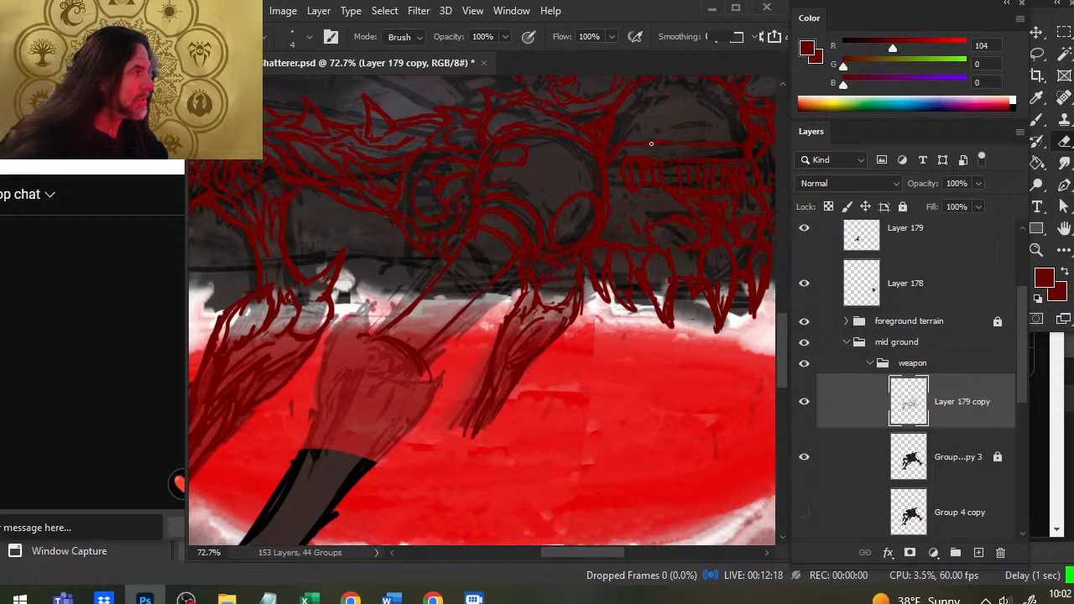
key("b")
Step: Reshape the oval form's top rim from its upper-left arc to its right shoulder, alternating erasing with dark red brushwork
key("e")
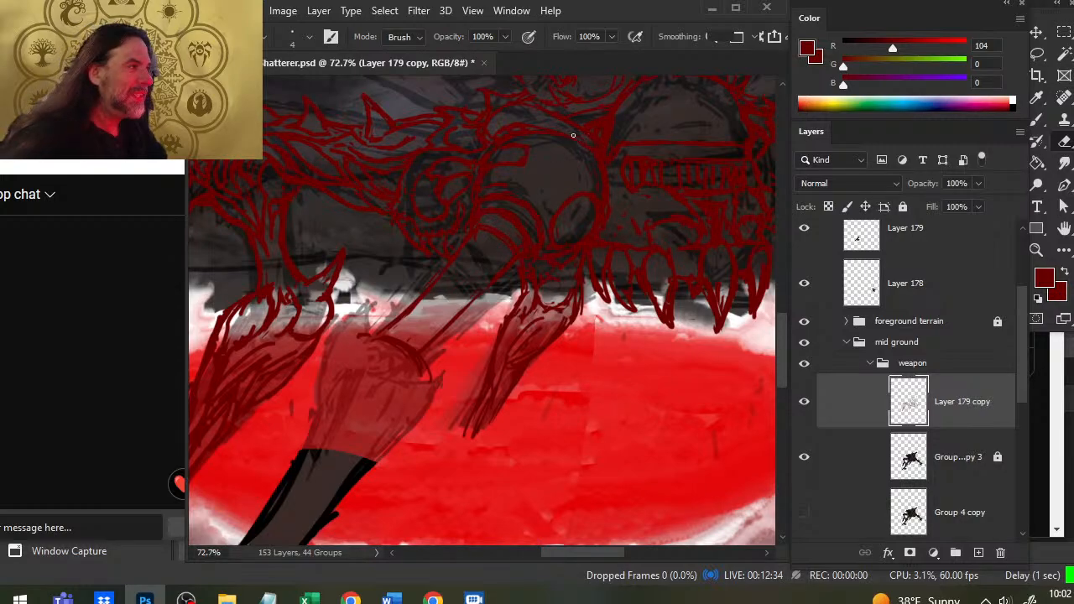
key("b")
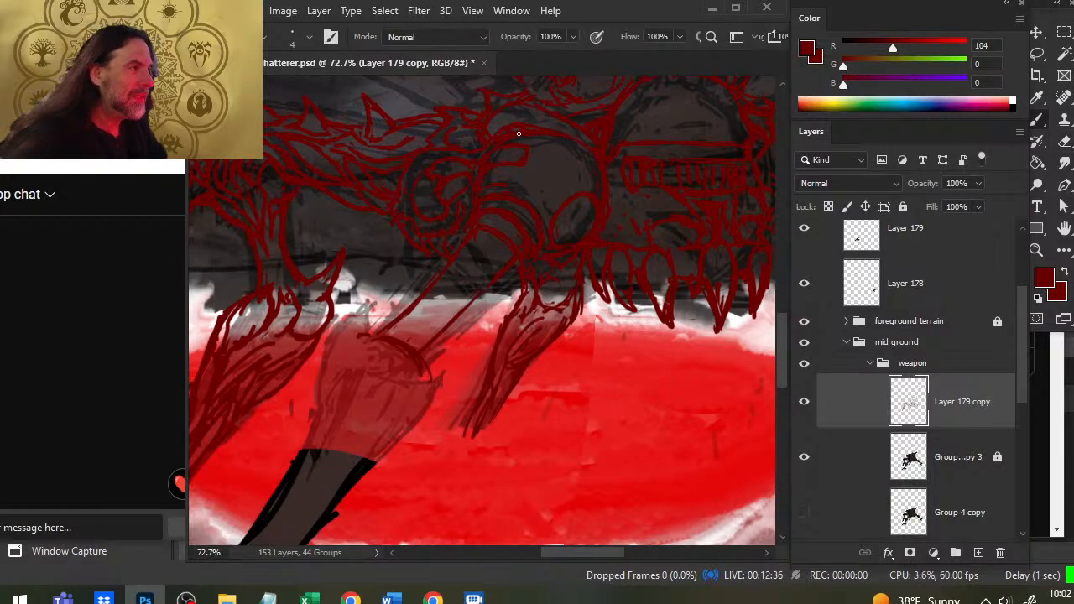
key("e")
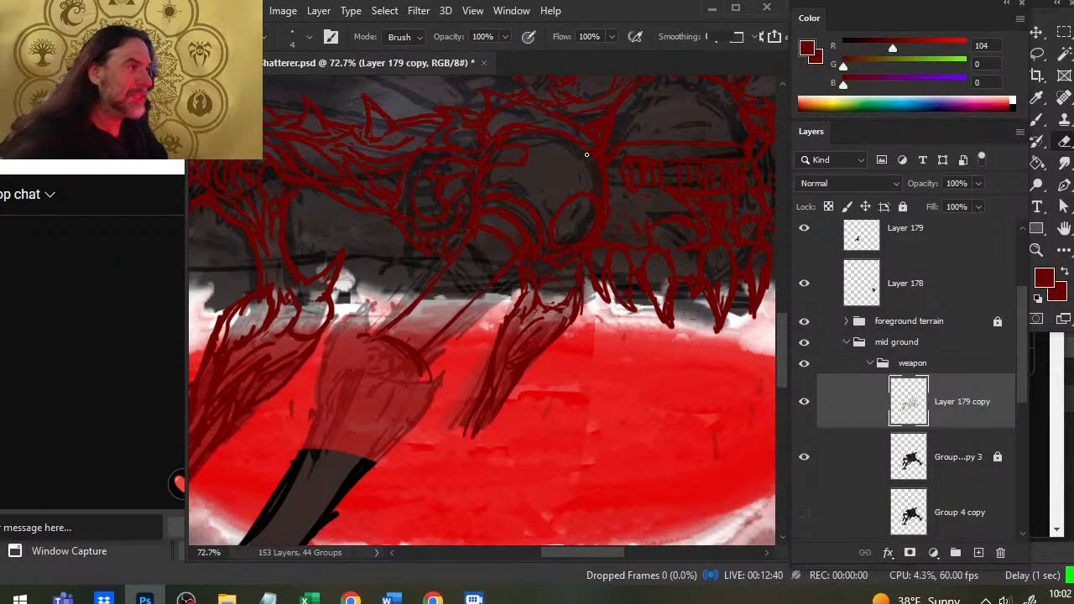
key("b")
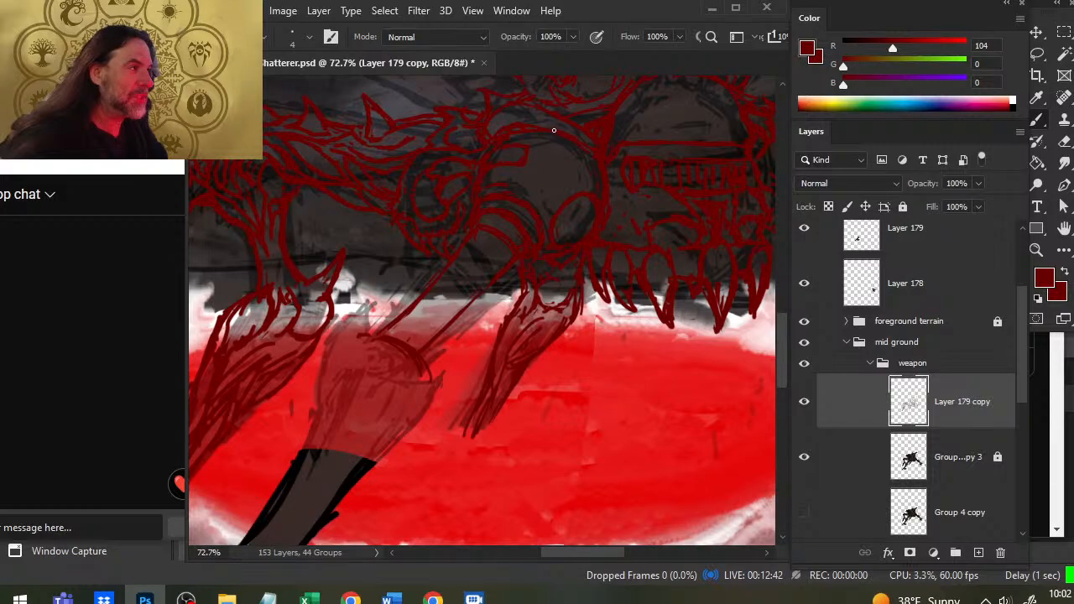
key("e")
key("b")
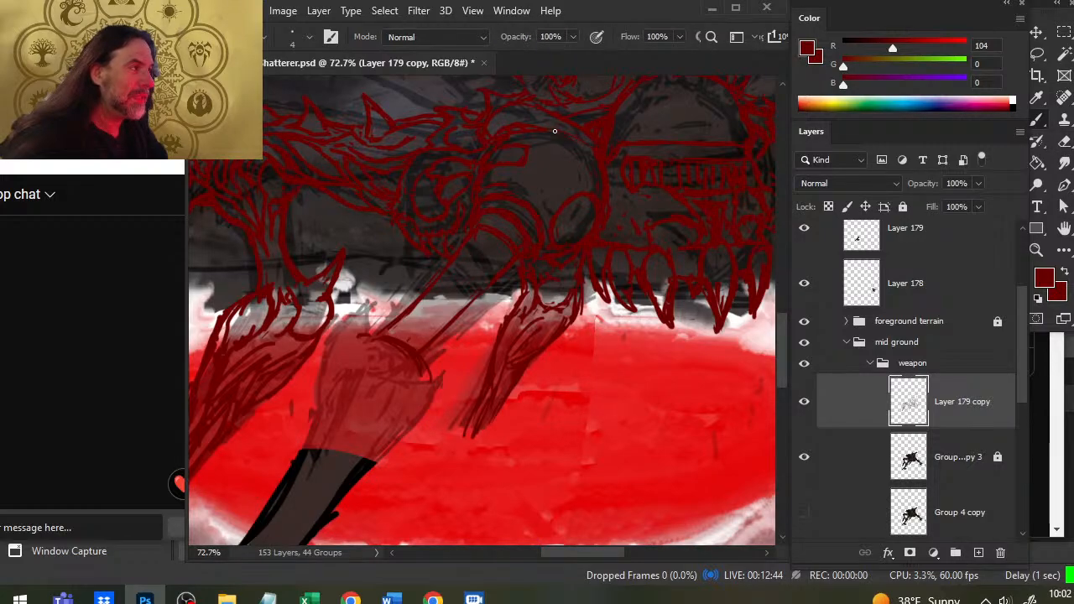
key("e")
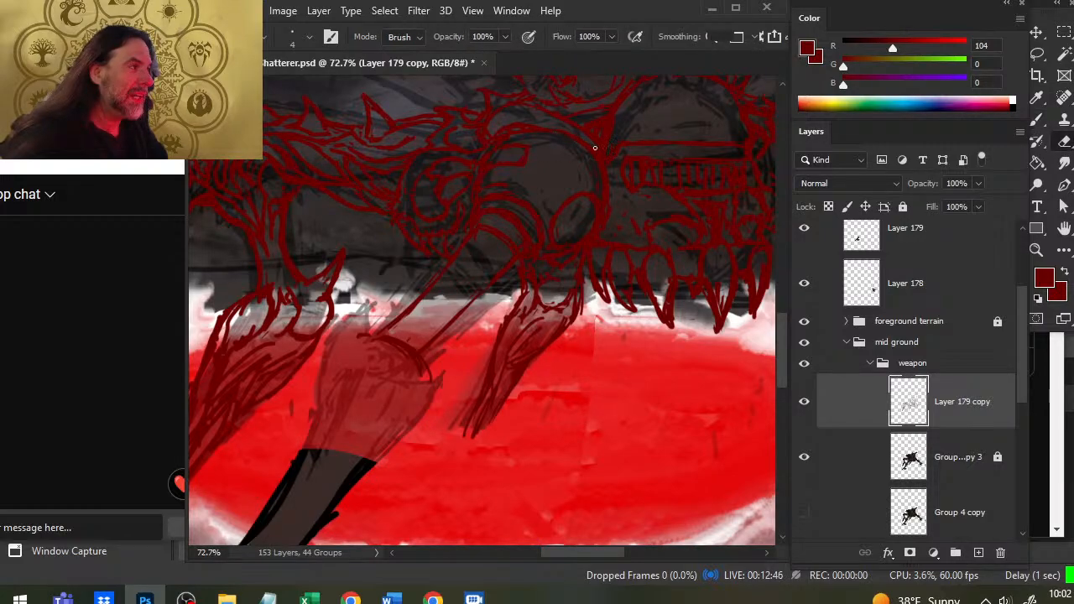
key("b")
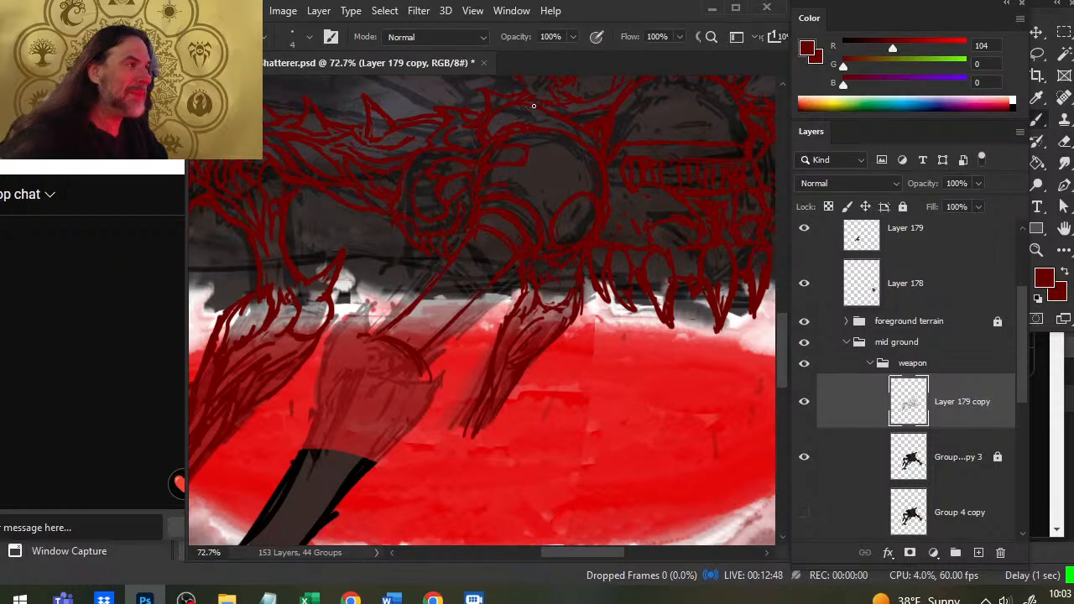
key("e")
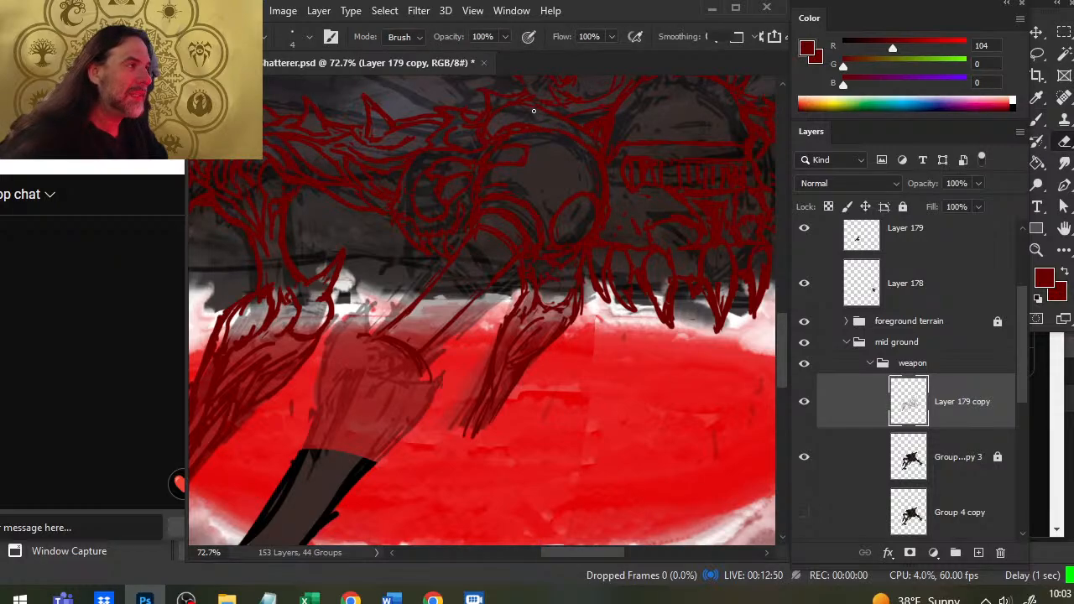
Step: Rework the left outline of the spiral form between the spiked limb and the oval, erasing and repainting its dark red lines
key("z")
left_click_drag(611, 177, 512, 169)
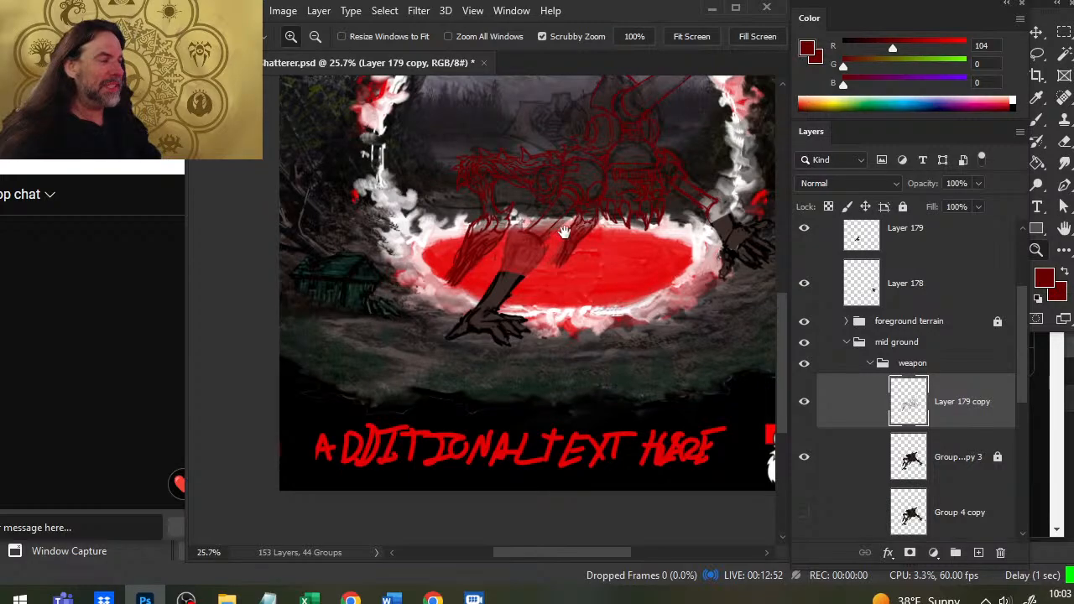
left_click_drag(564, 233, 535, 267)
left_click_drag(516, 202, 582, 251)
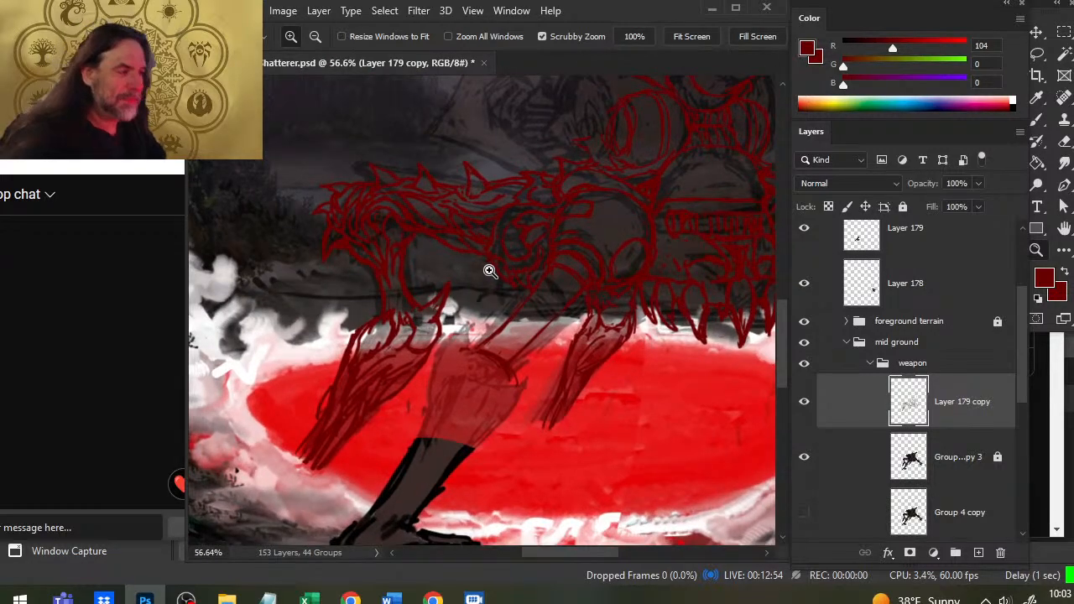
key("e")
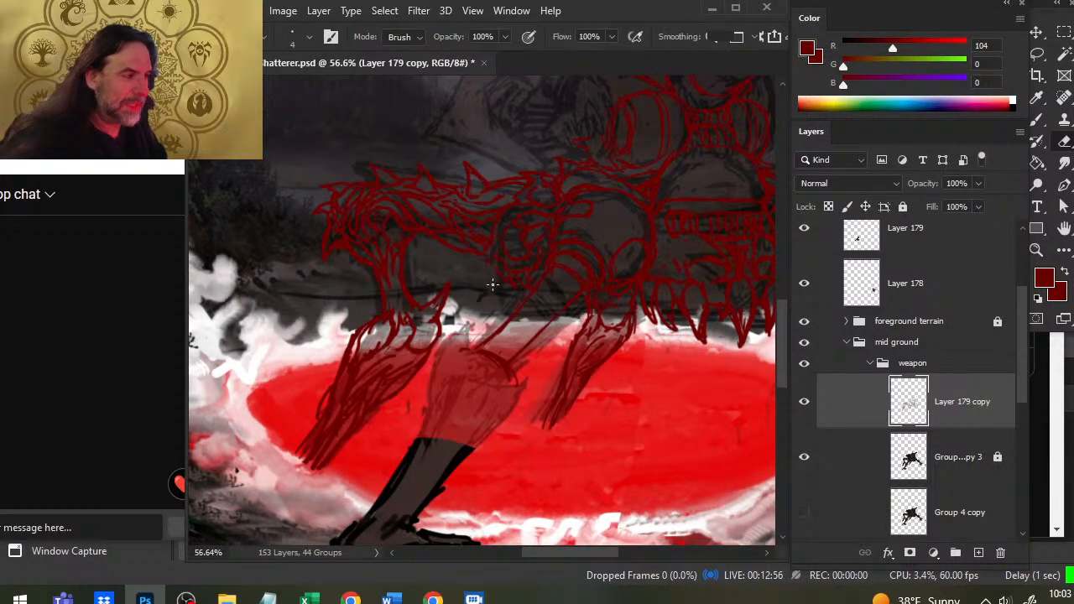
key("b")
key("e")
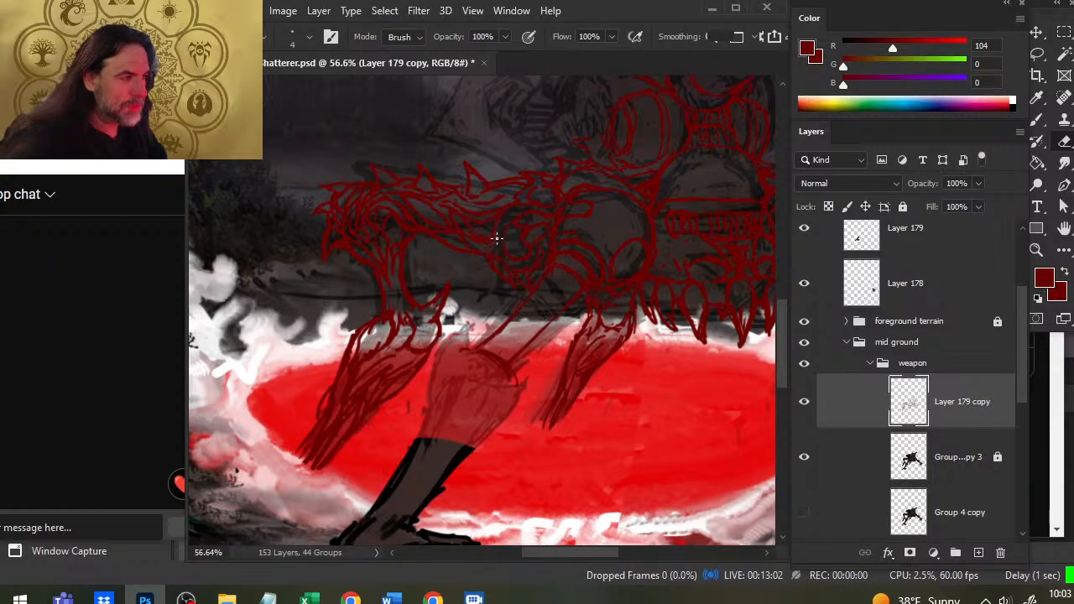
key("b")
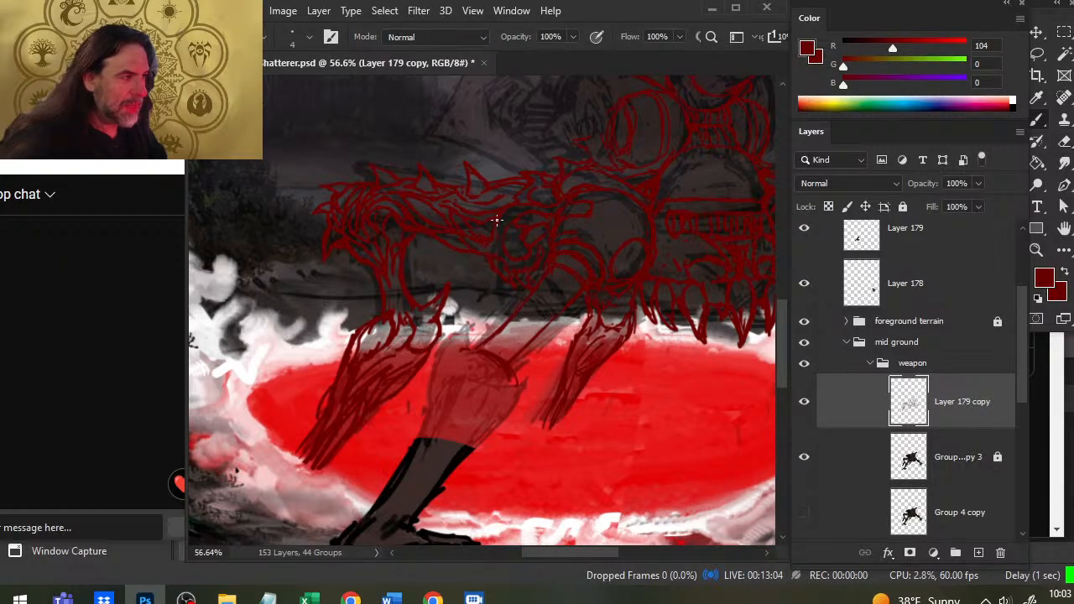
Step: Define the inner curves of the spiral form beside the oval by carving and repainting the dark red strokes
key("e")
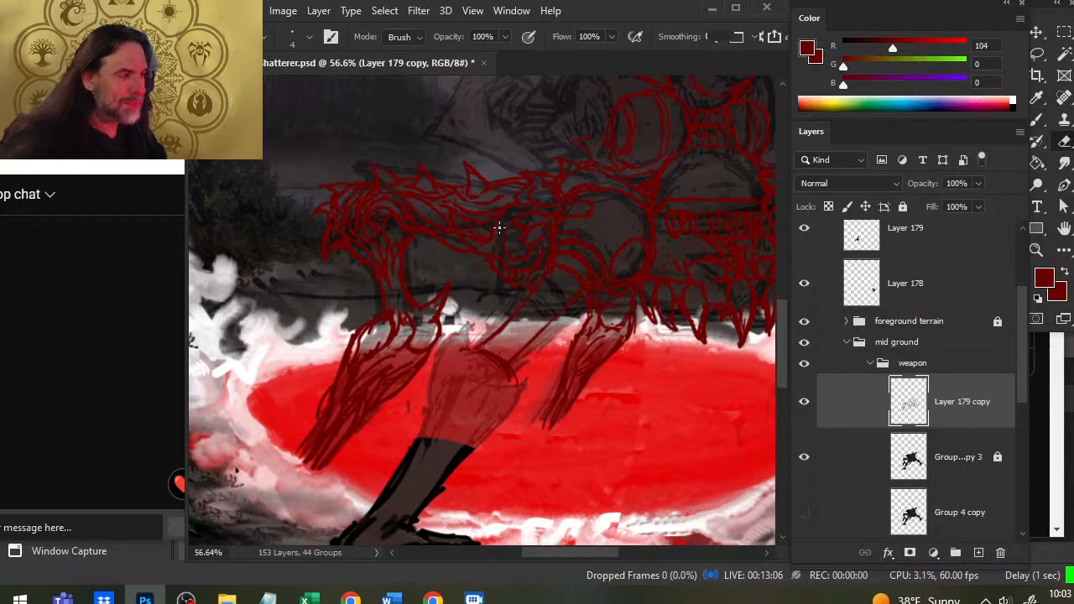
key("b")
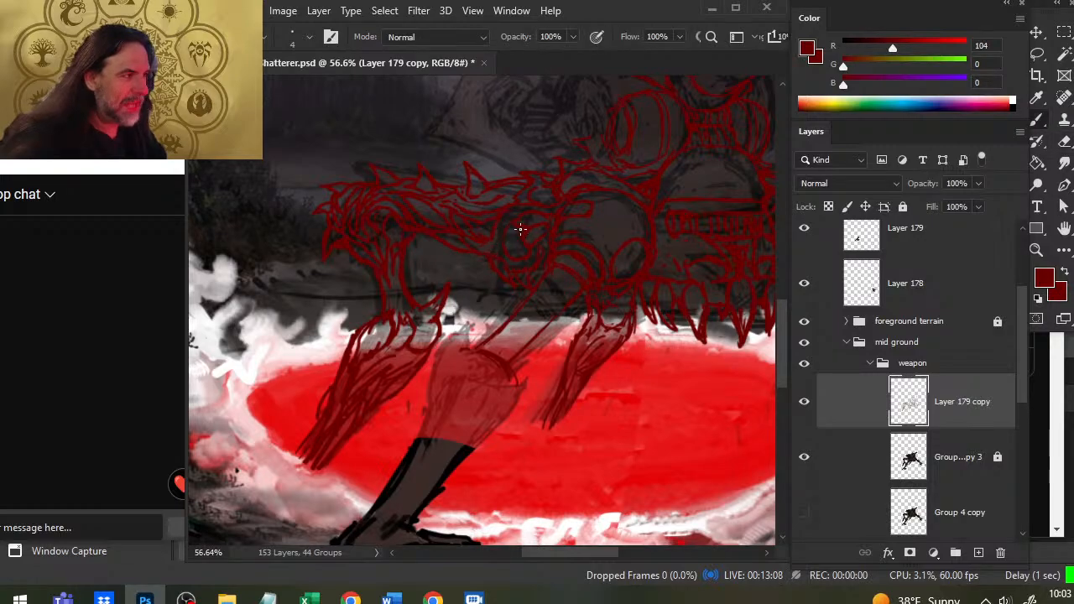
key("e")
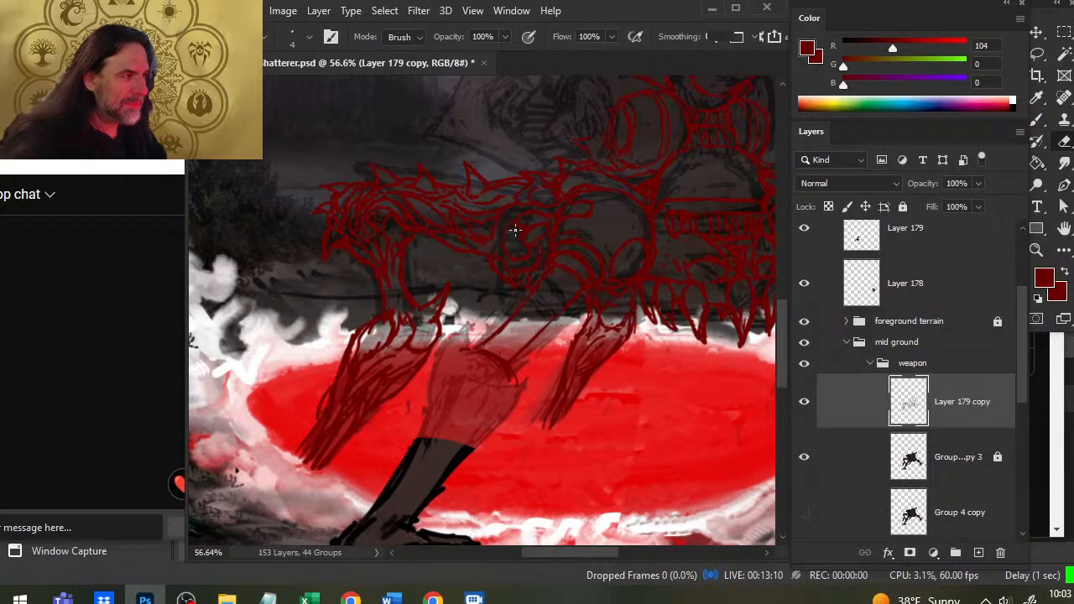
key("b")
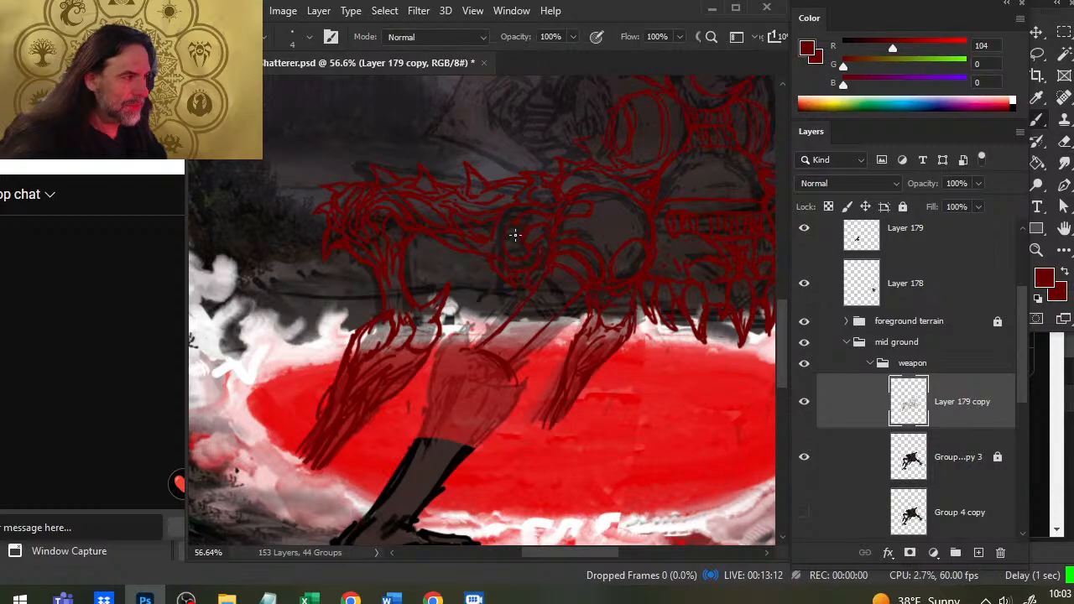
key("e")
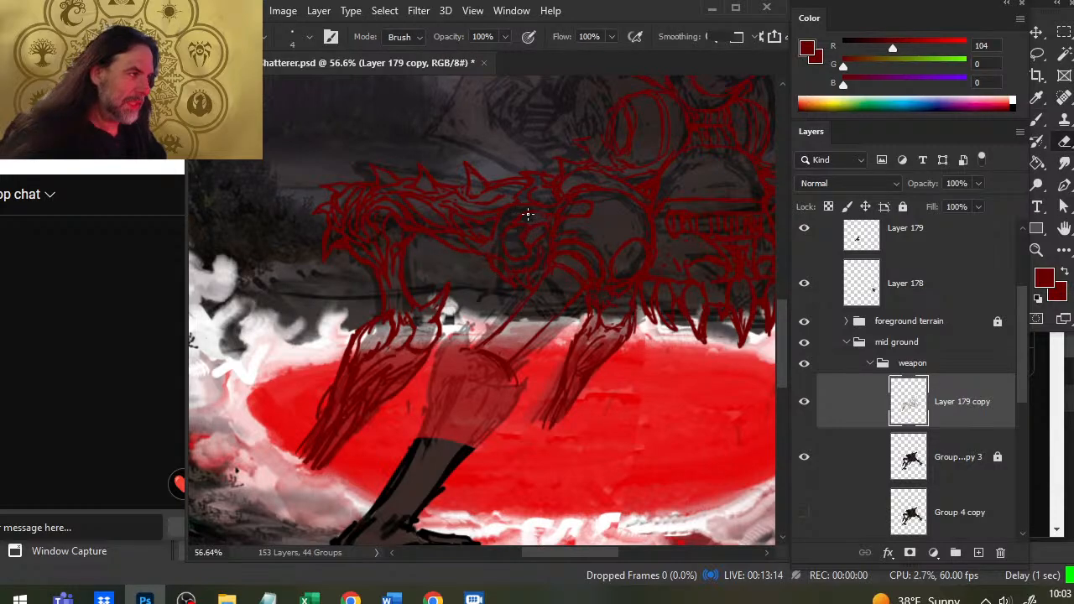
key("b")
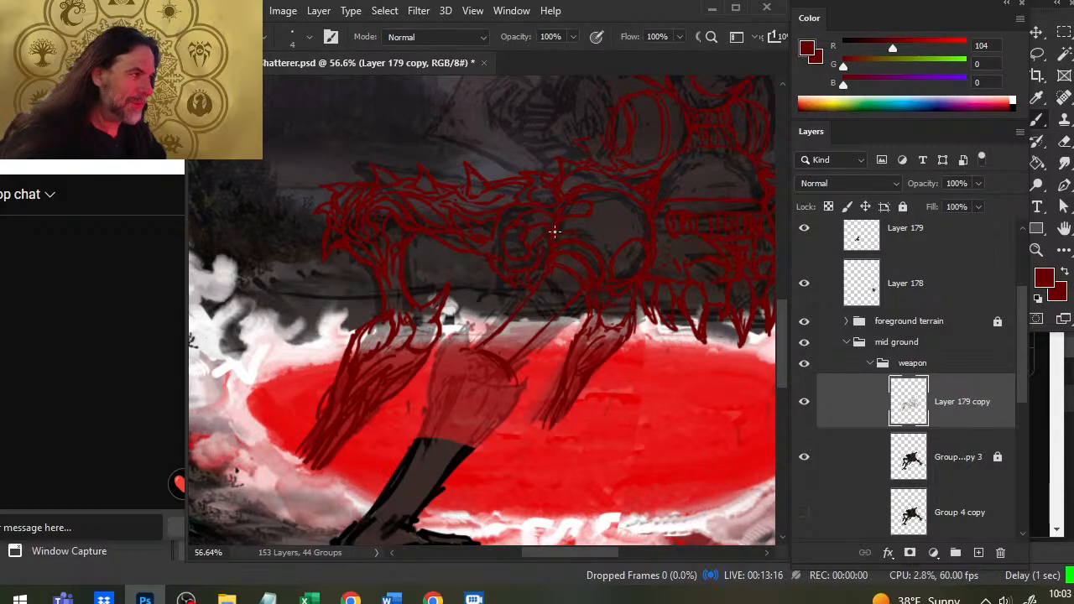
Step: Clean up the dark red lines where the spiral form meets the oval's left side, alternating erasing with fresh strokes
key("e")
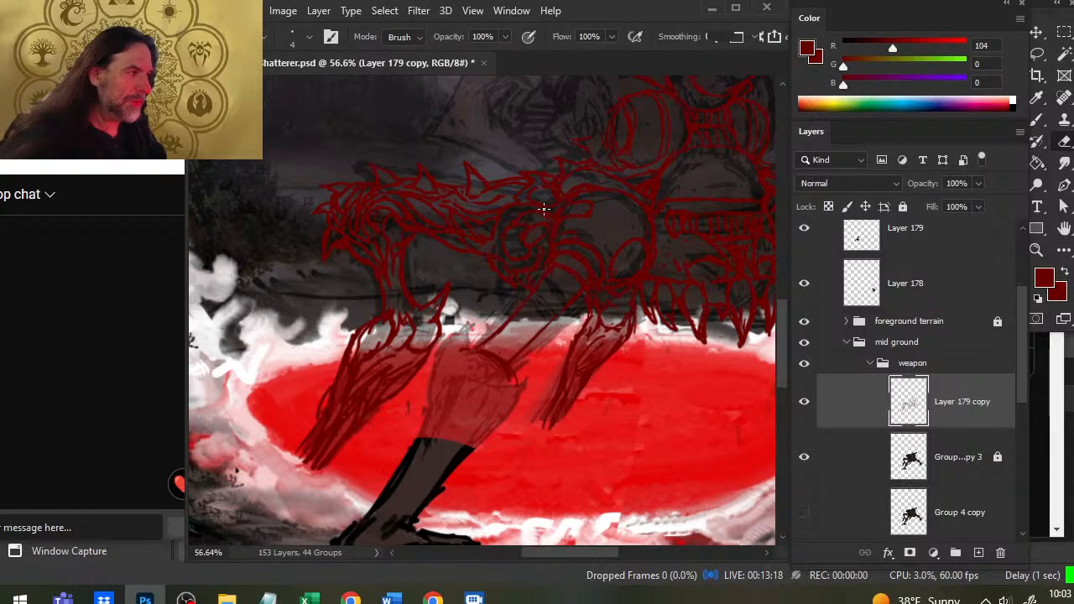
key("b")
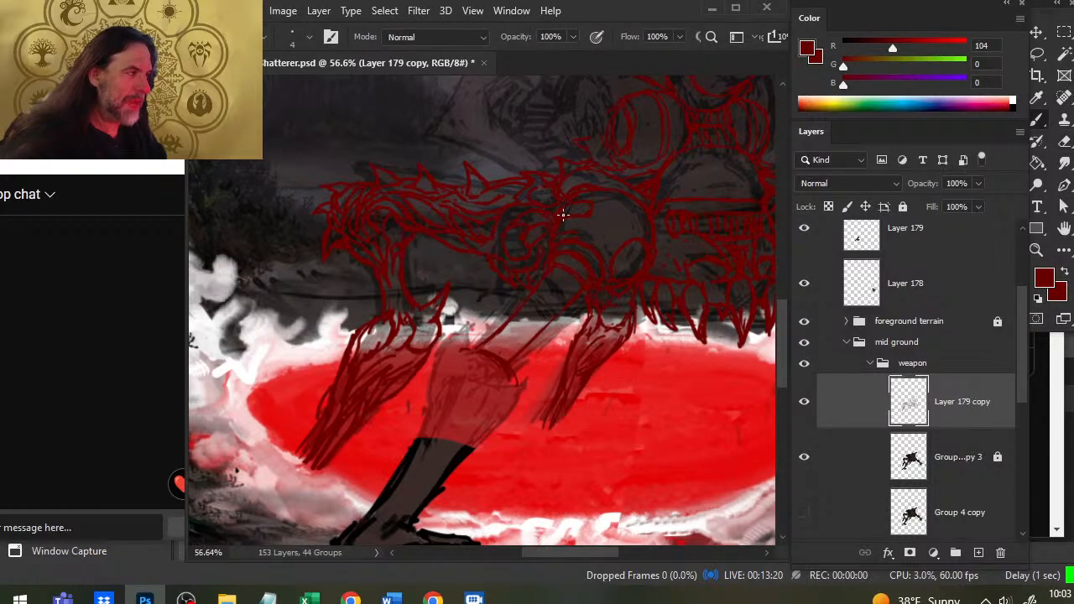
key("e")
key("b")
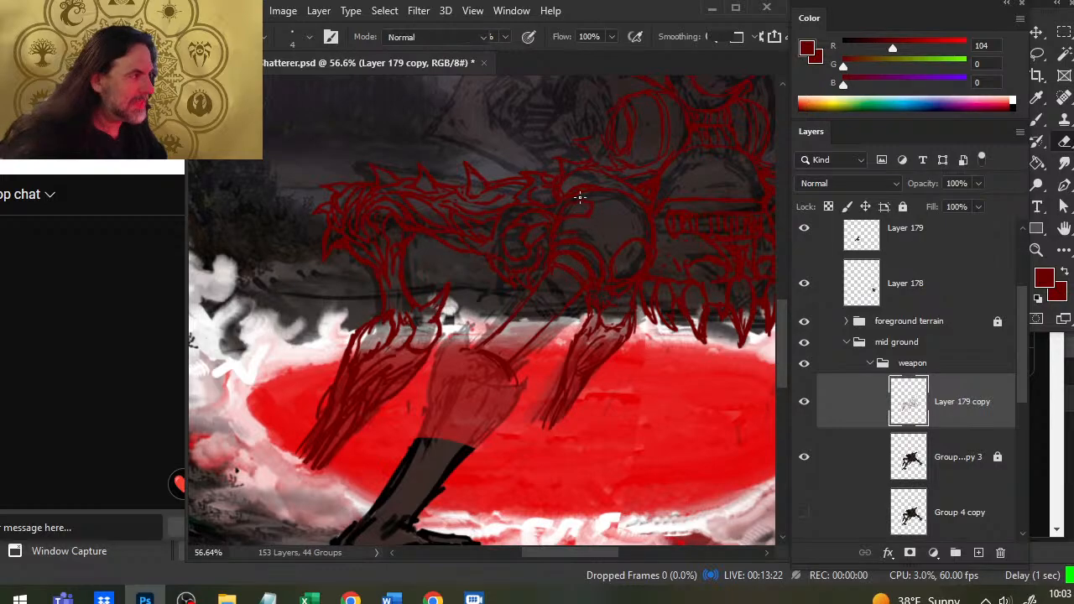
Step: Refine the oval form's inner upper-left curve and its right inner edge with erased and repainted dark red lines
key("e")
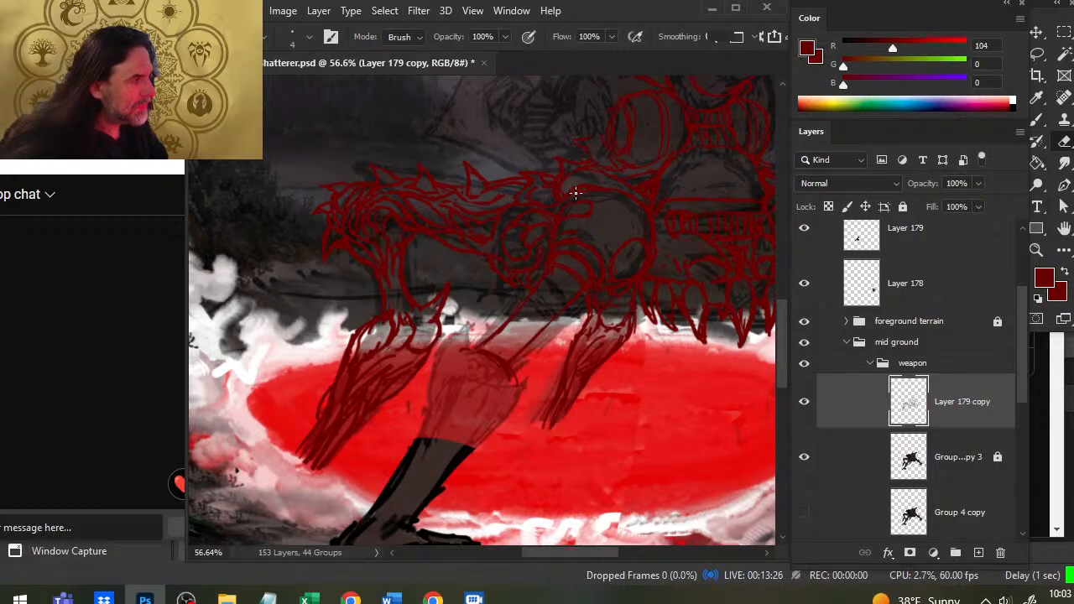
key("b")
key("e")
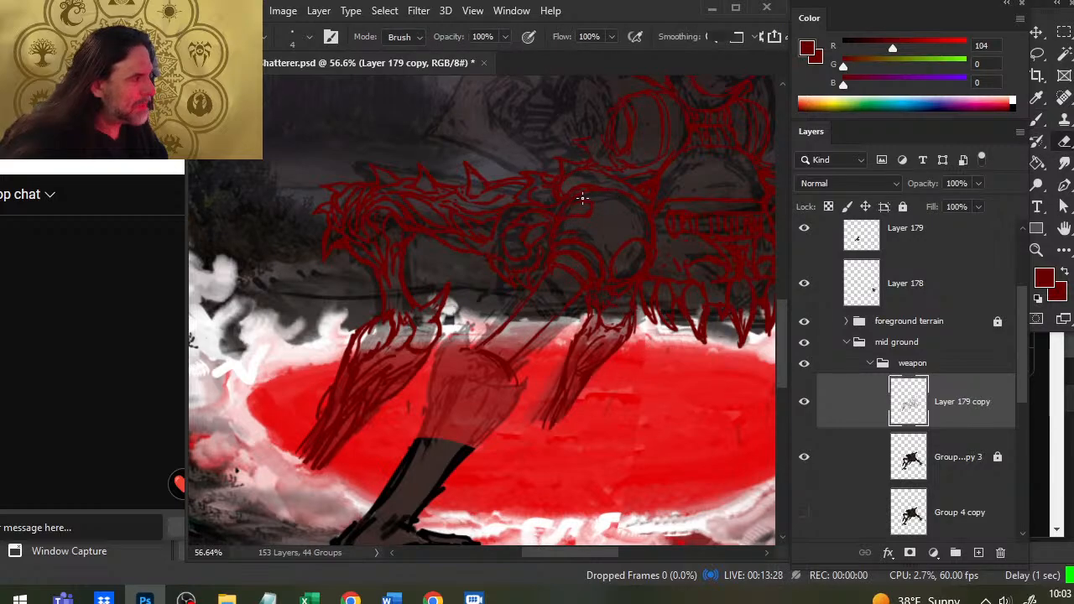
key("b")
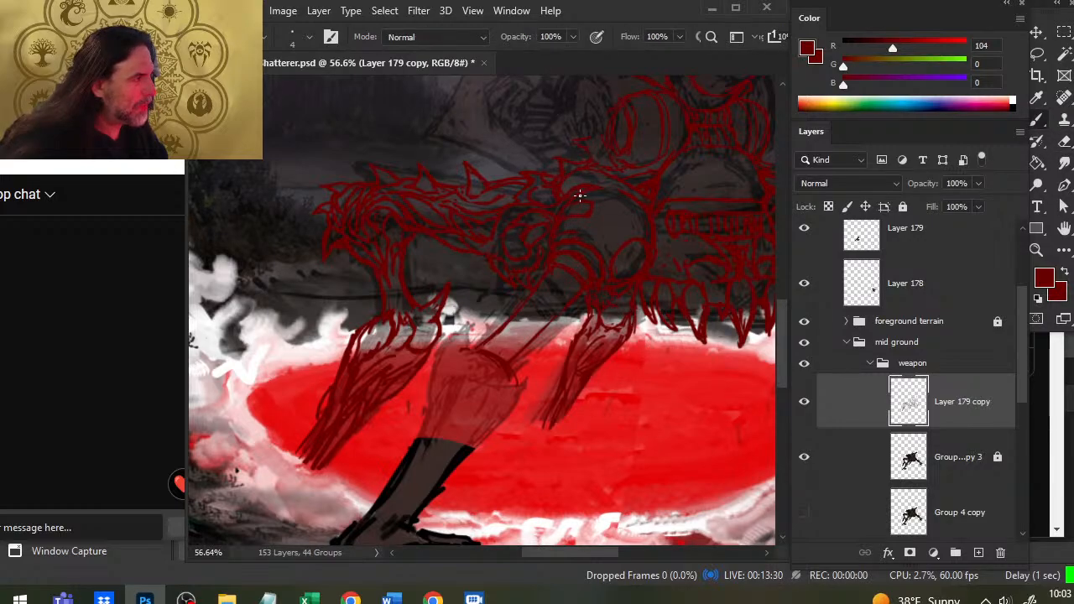
key("e")
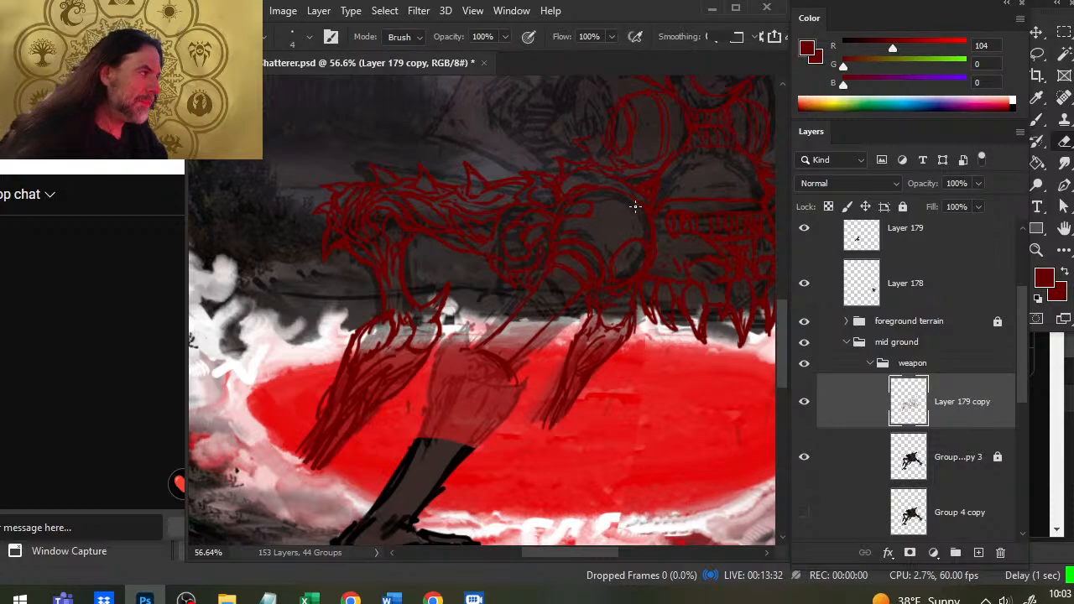
key("b")
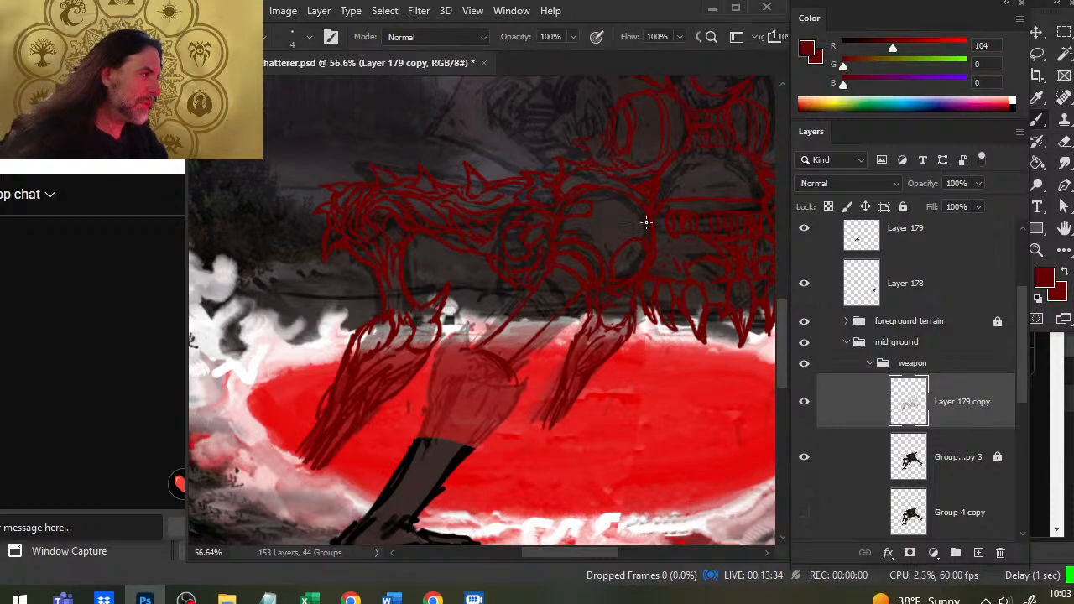
Step: Rework the ridge lines just above the oval's upper-left arc, erasing excess and painting new dark red contours
key("e")
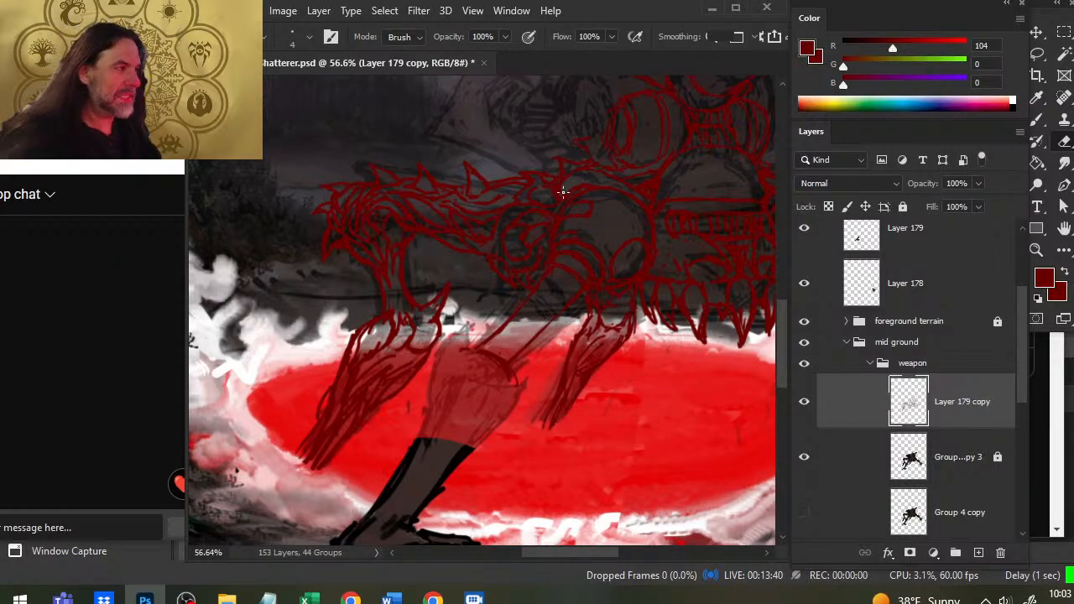
key("b")
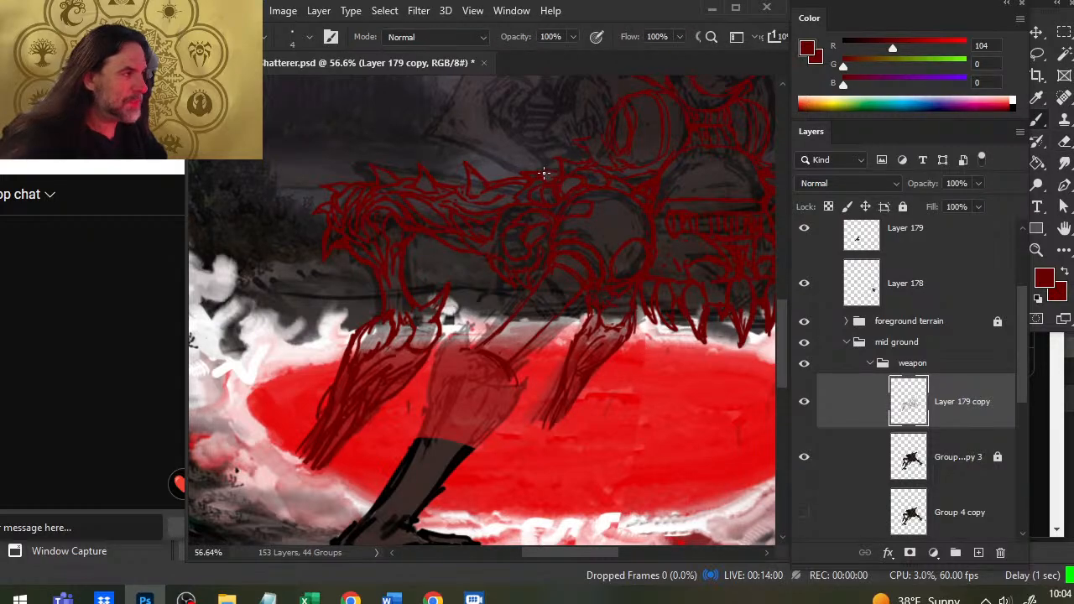
key("e")
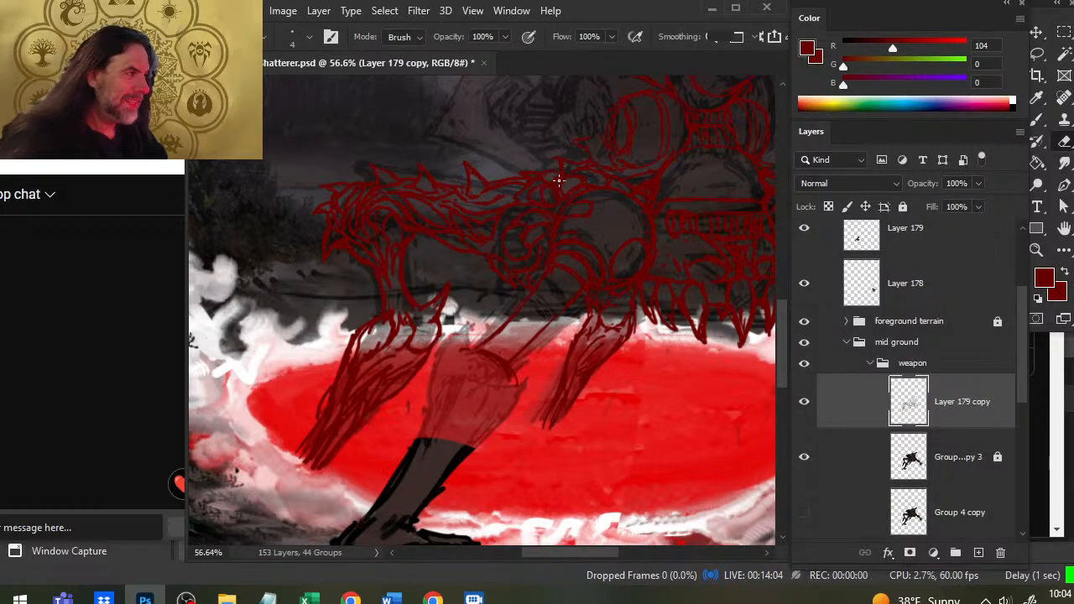
key("b")
key("e")
key("b")
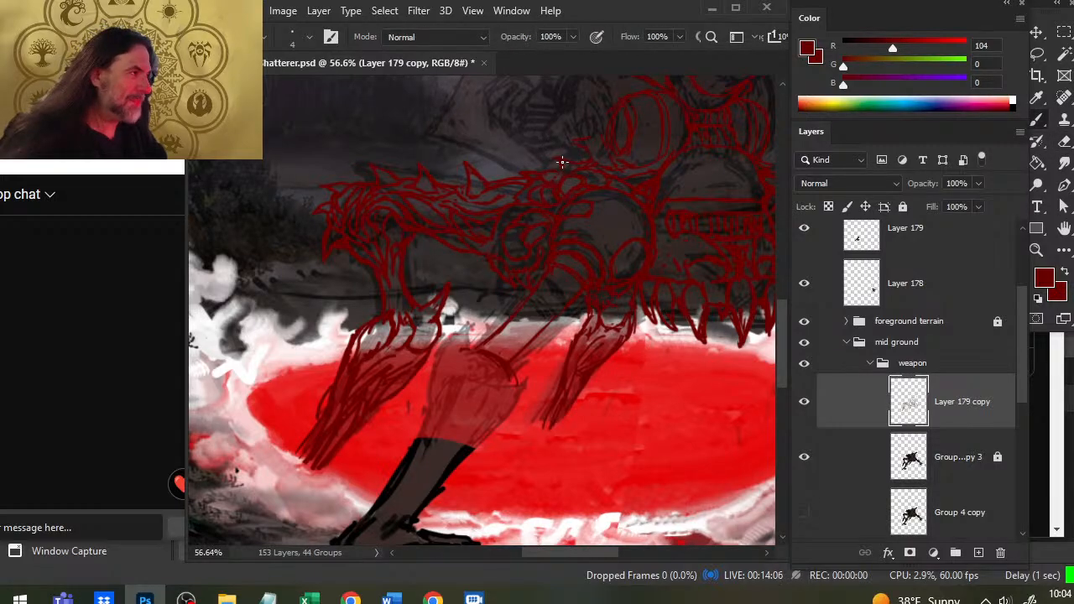
Step: Sharpen the small spike above the oval's upper-left arc by trimming and repainting its dark red outline
key("e")
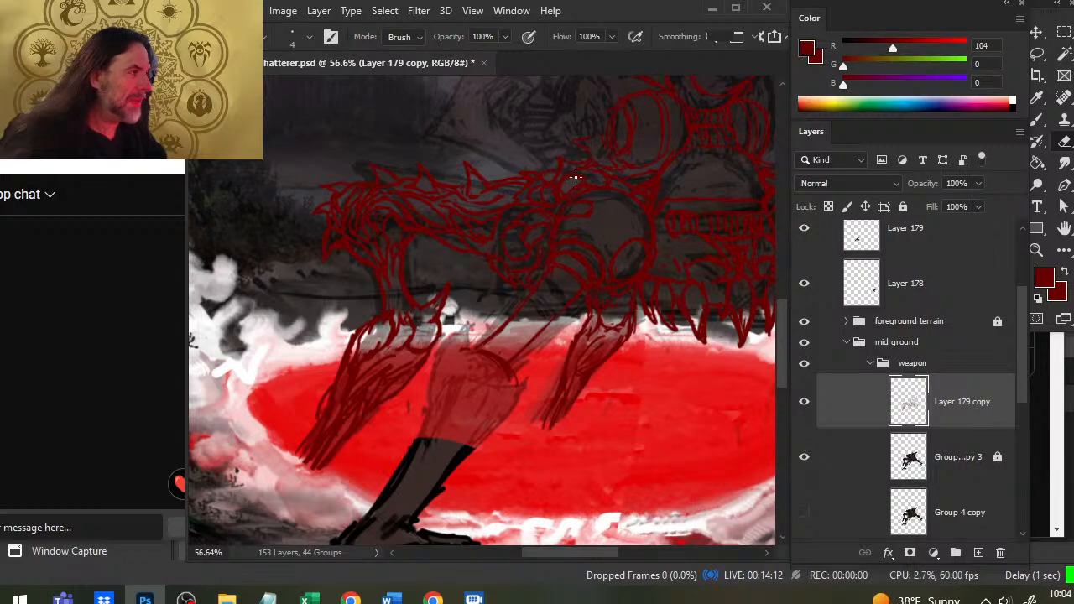
key("b")
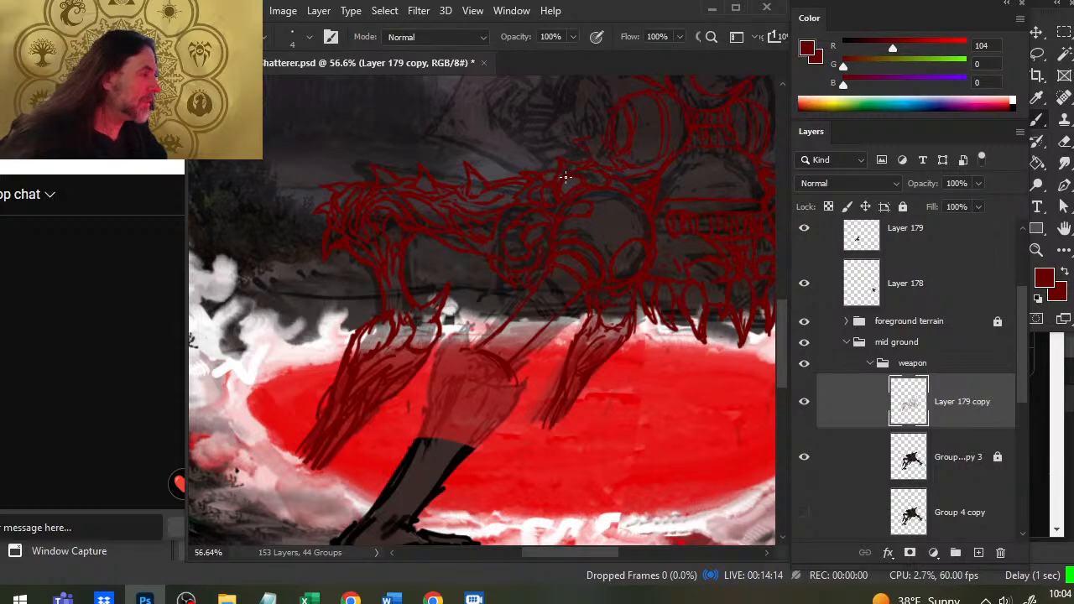
key("e")
key("b")
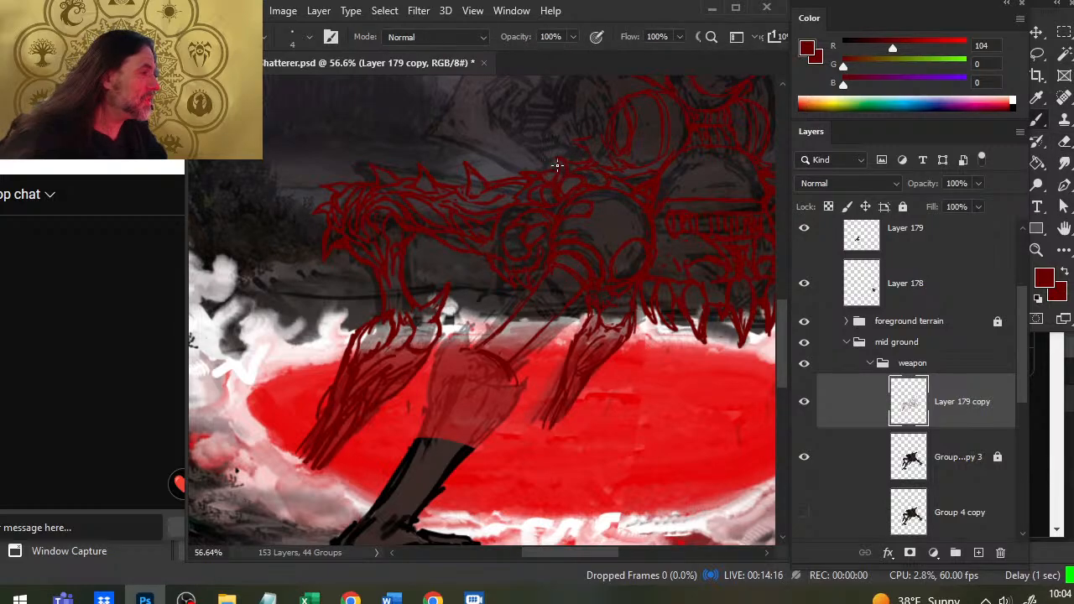
Step: Reshape the tallest spike on the limb's upper edge, erasing its old outline and painting a longer curved dark red tip
key("e")
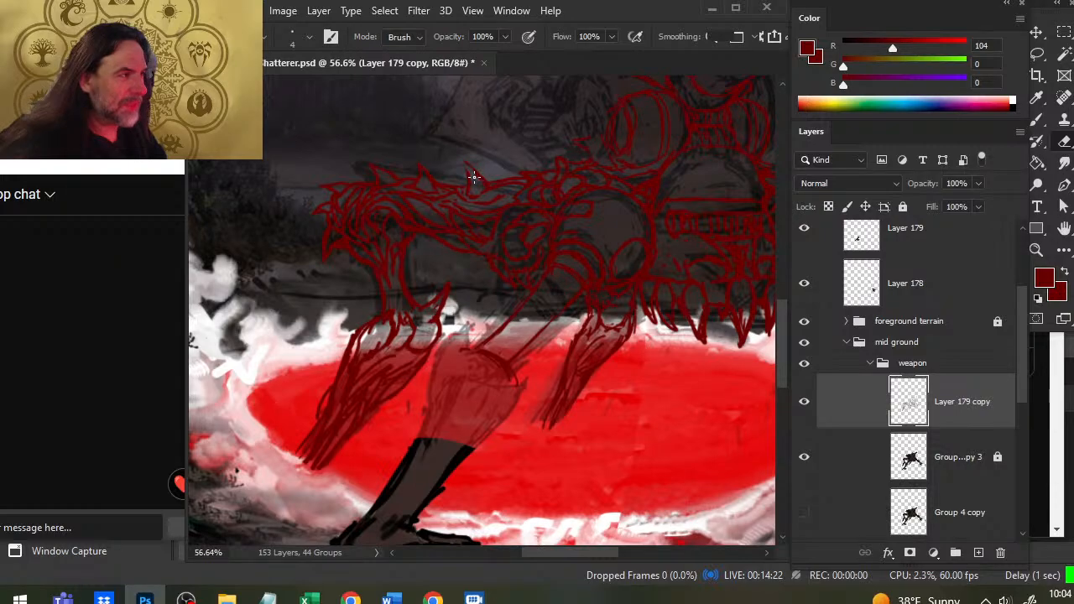
key("b")
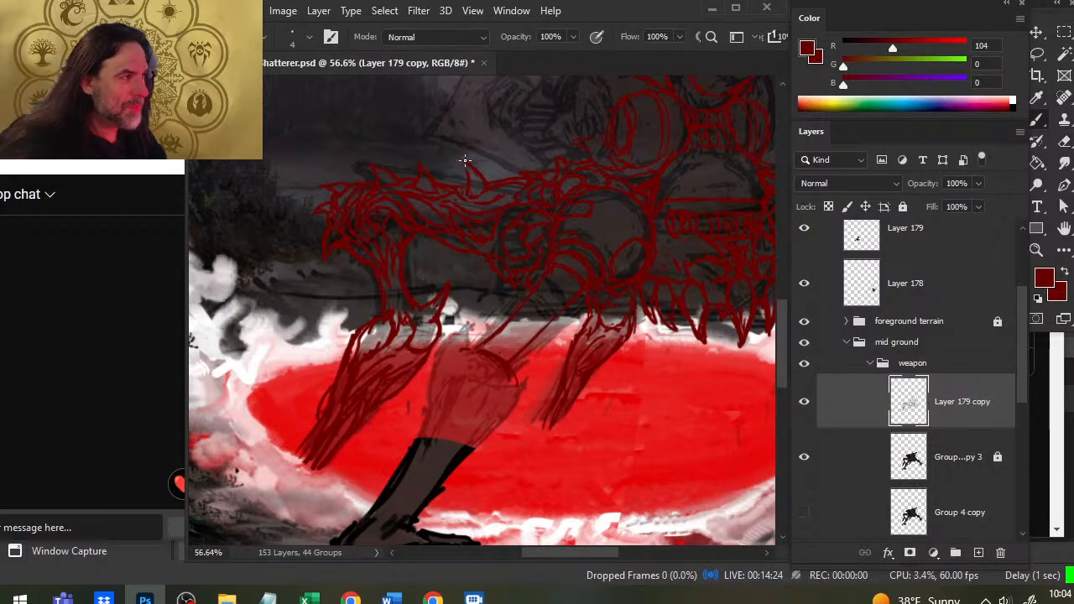
left_click_drag(458, 157, 468, 177)
key("e")
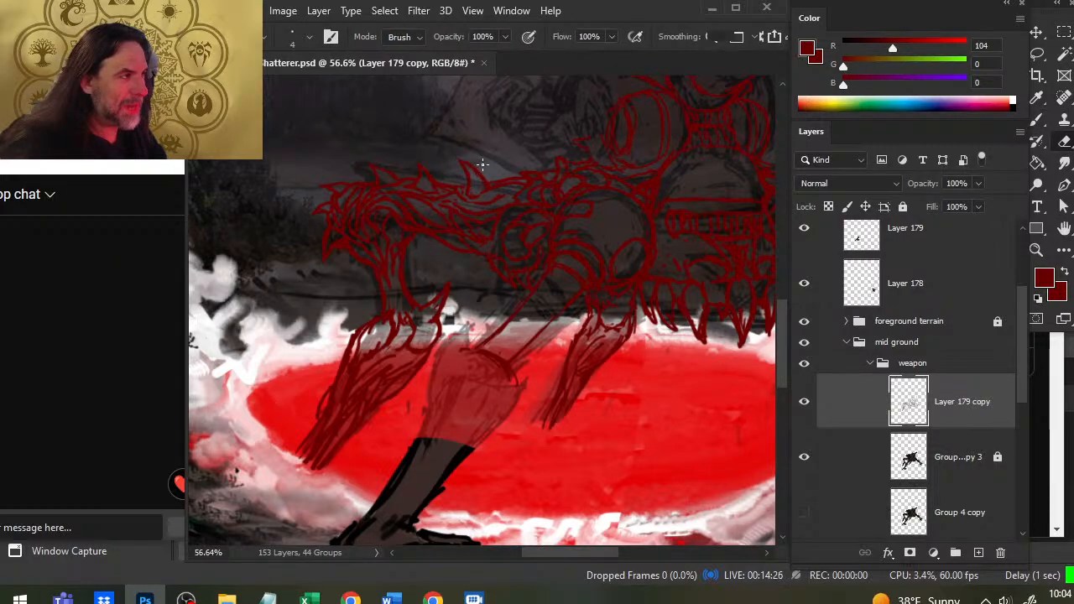
key("b")
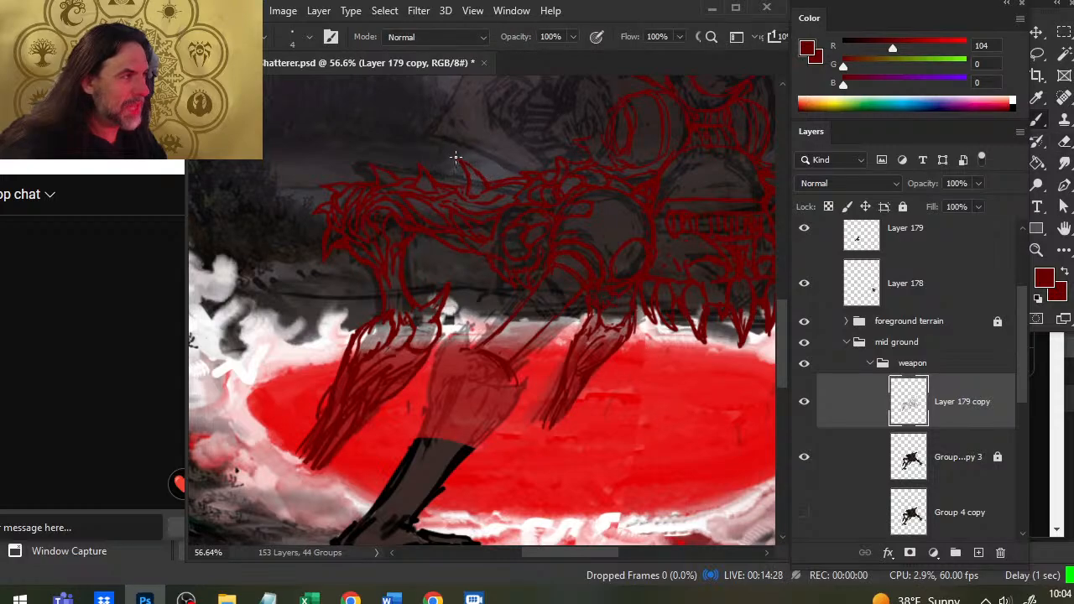
Step: Redefine the middle spike on the limb's upper edge and its base with erased and repainted dark red lines
key("e")
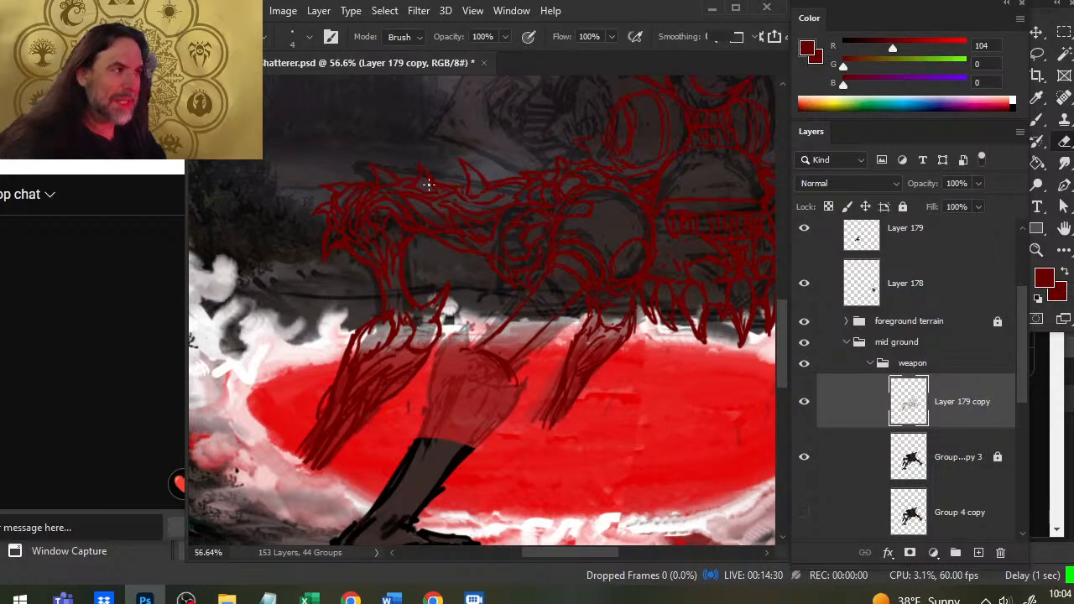
key("b")
key("e")
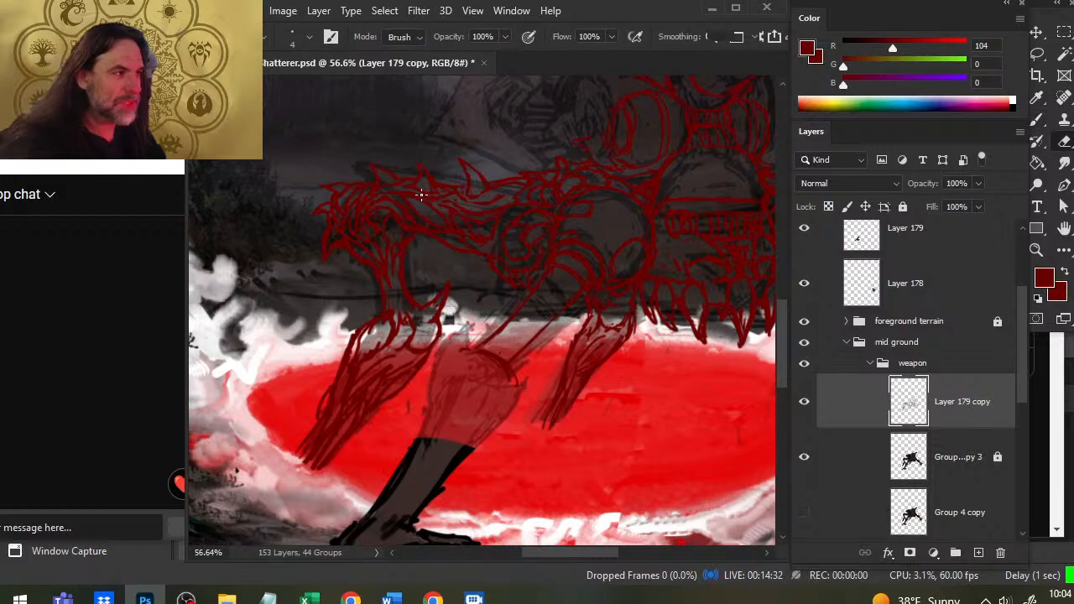
key("b")
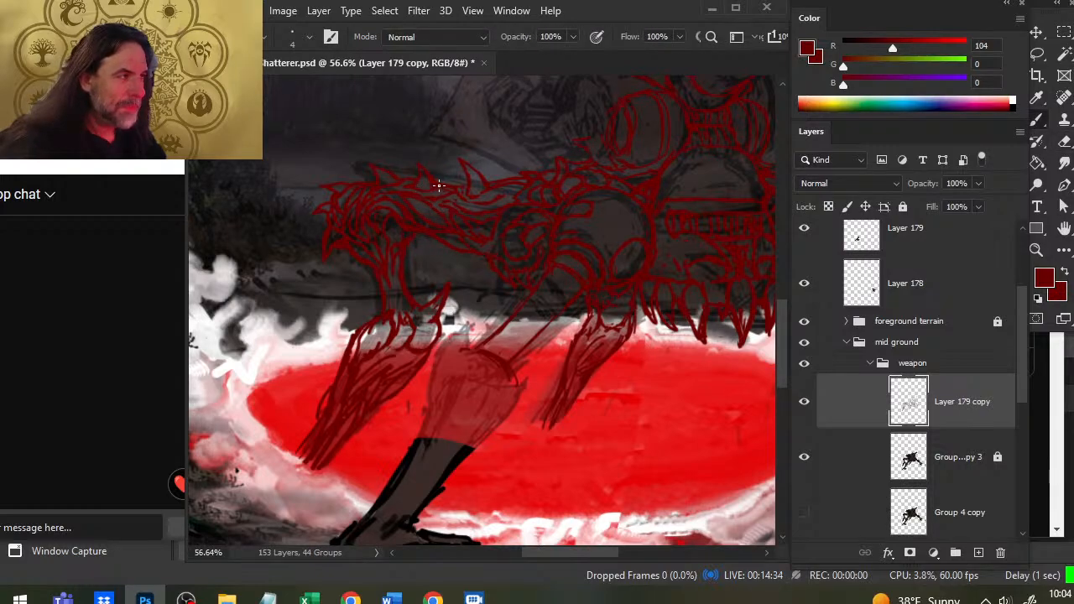
Step: Refine the limb's upper contour and inner lines between the middle and leftmost spikes, alternating erasing with dark red brushwork
key("e")
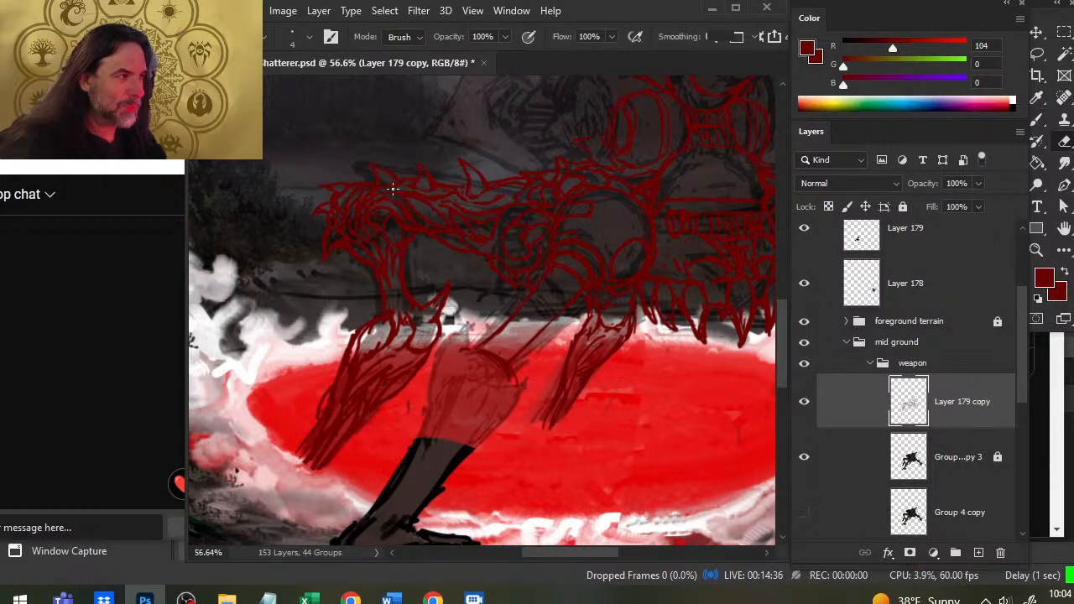
key("b")
key("e")
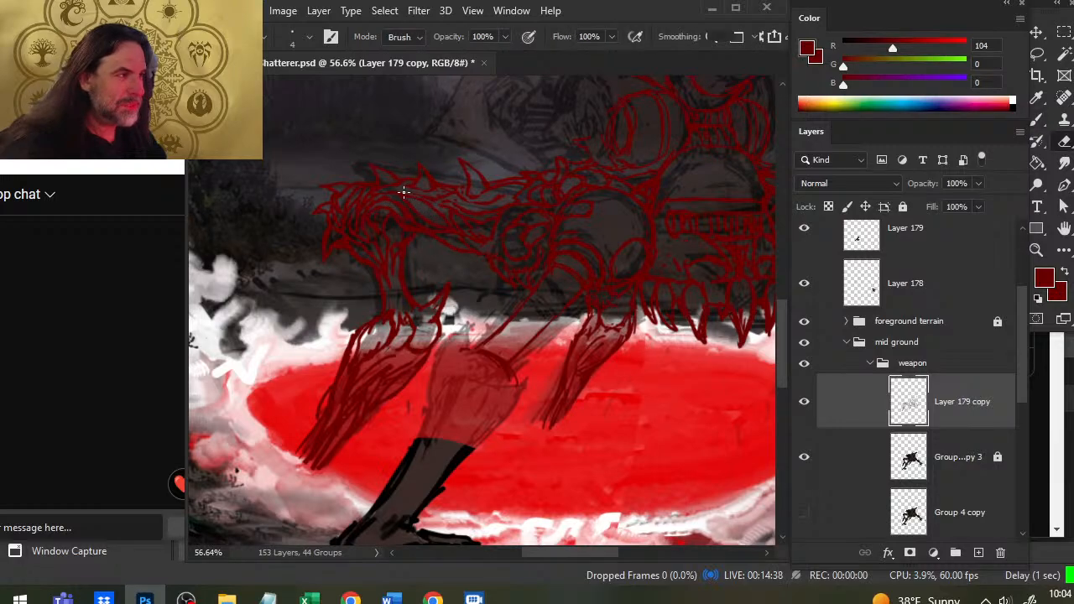
key("b")
key("e")
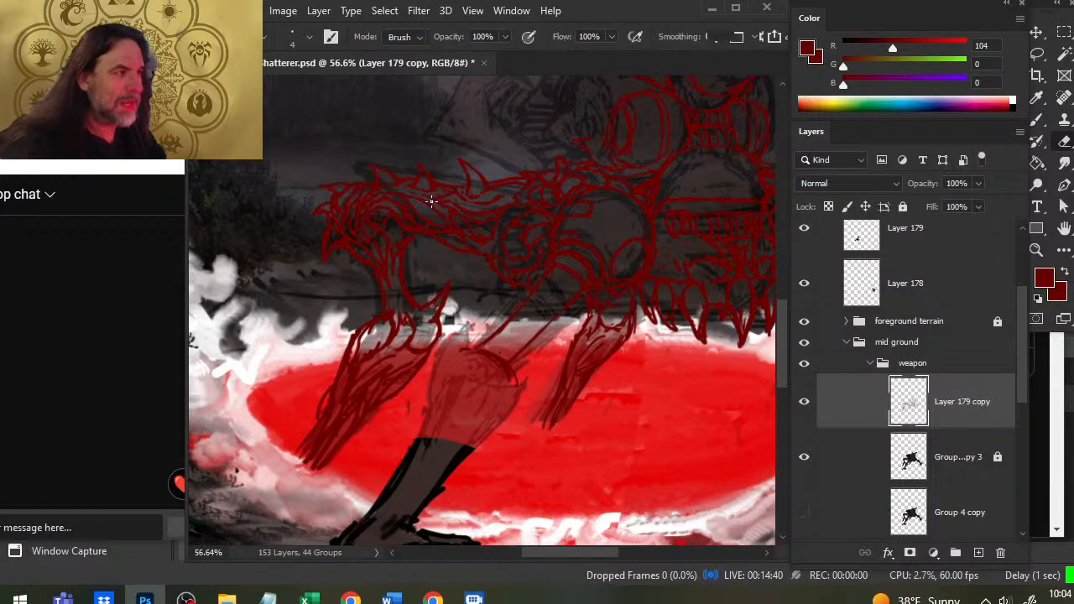
key("b")
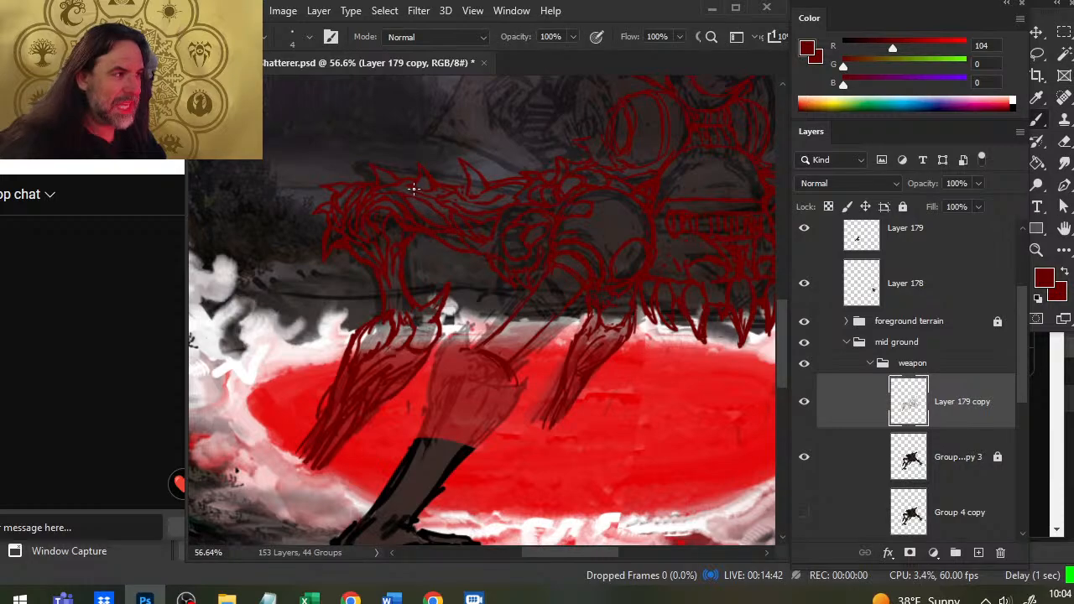
key("e")
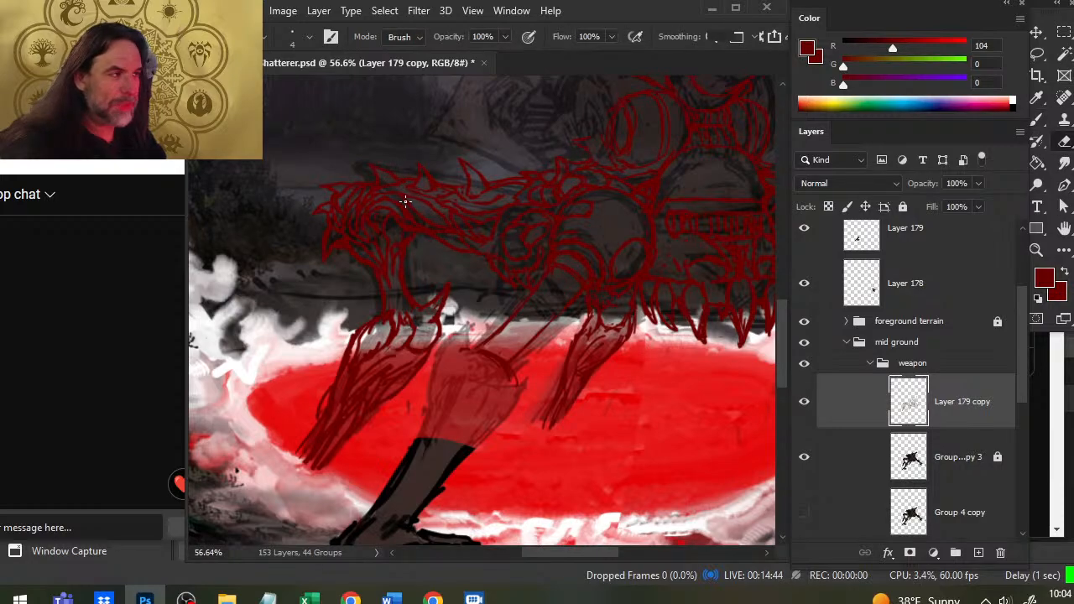
key("b")
key("e")
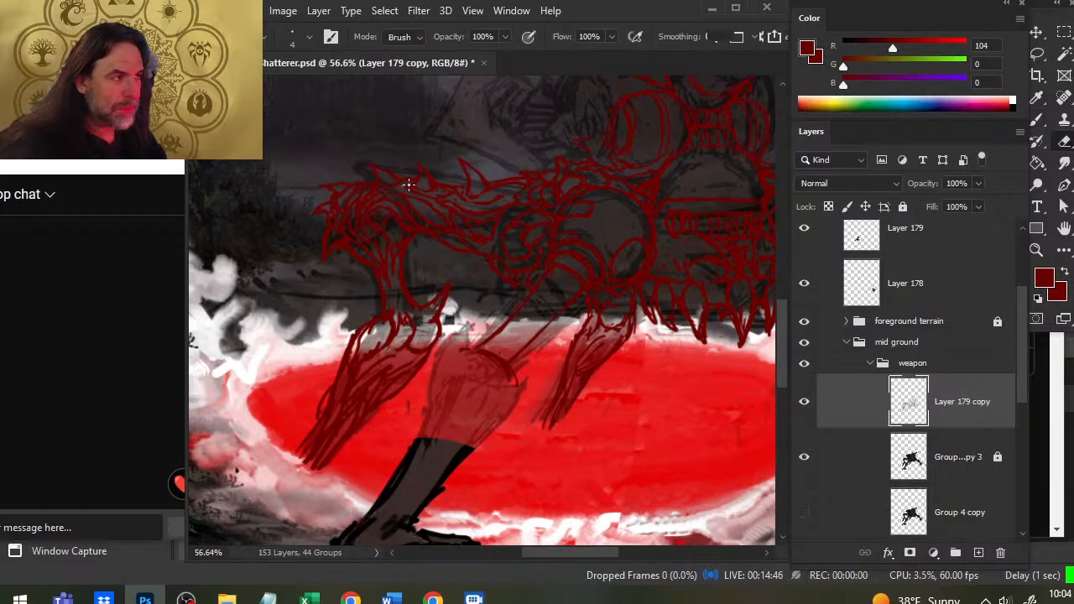
key("b")
key("e")
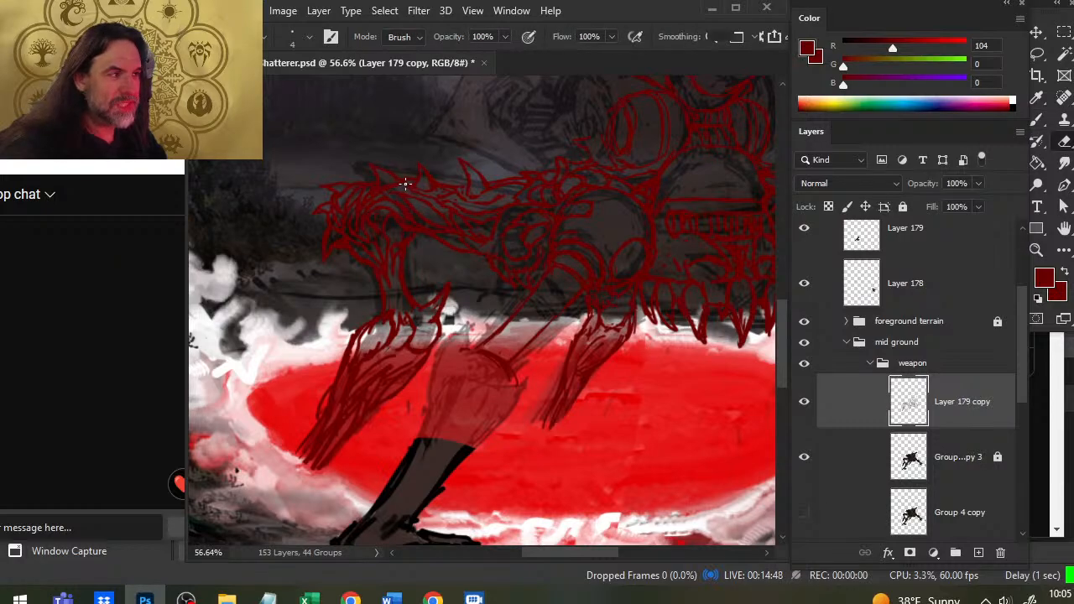
Step: Tidy the dark red lines of the limb's jagged left end, from below the leftmost spike to its pointed outer edge
key("b")
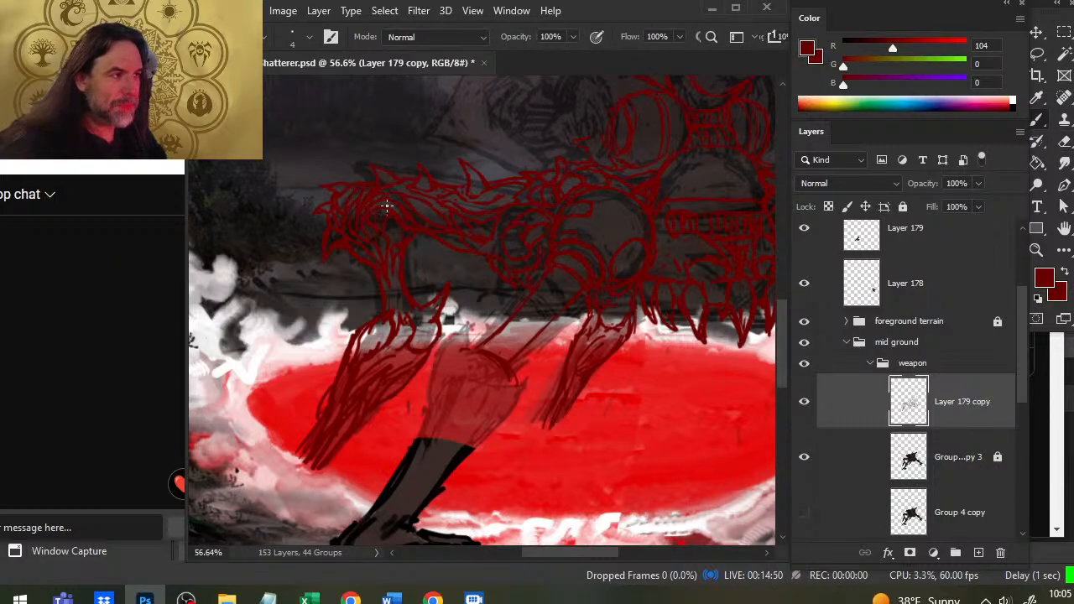
key("e")
key("b")
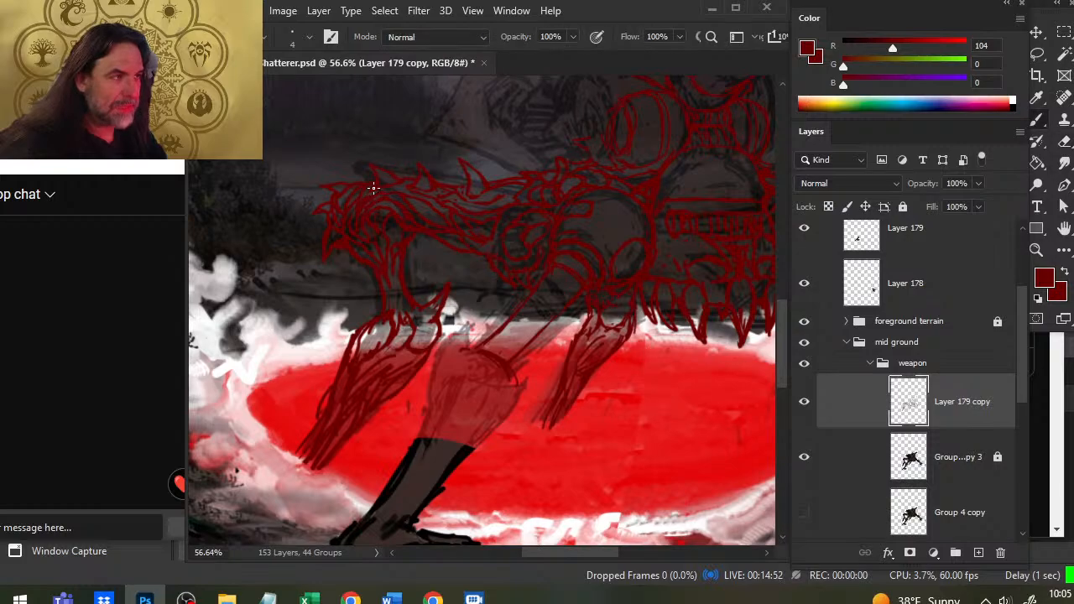
key("e")
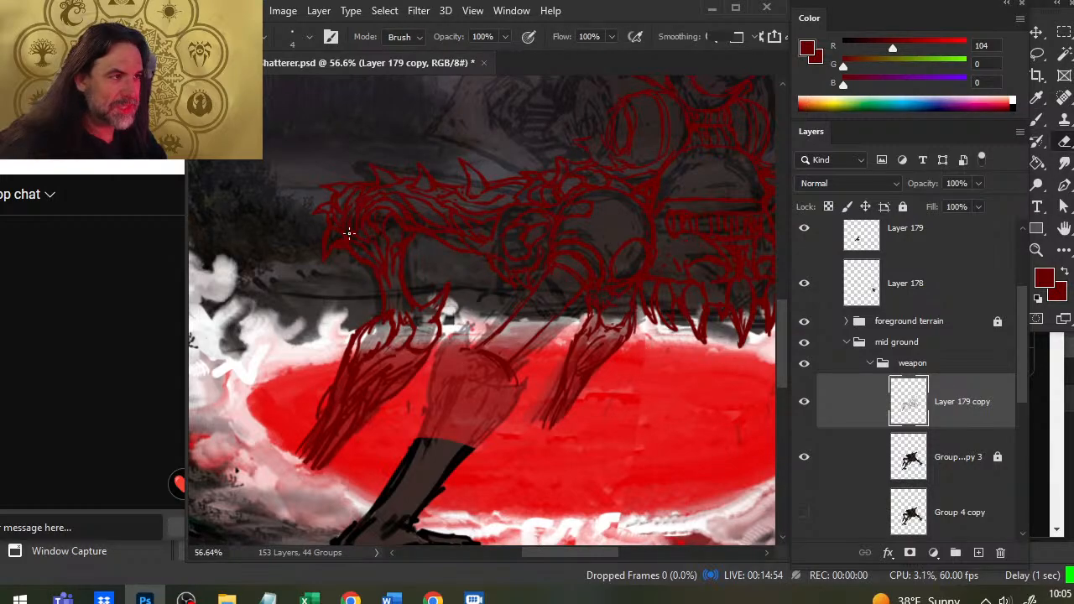
key("b")
key("e")
key("b")
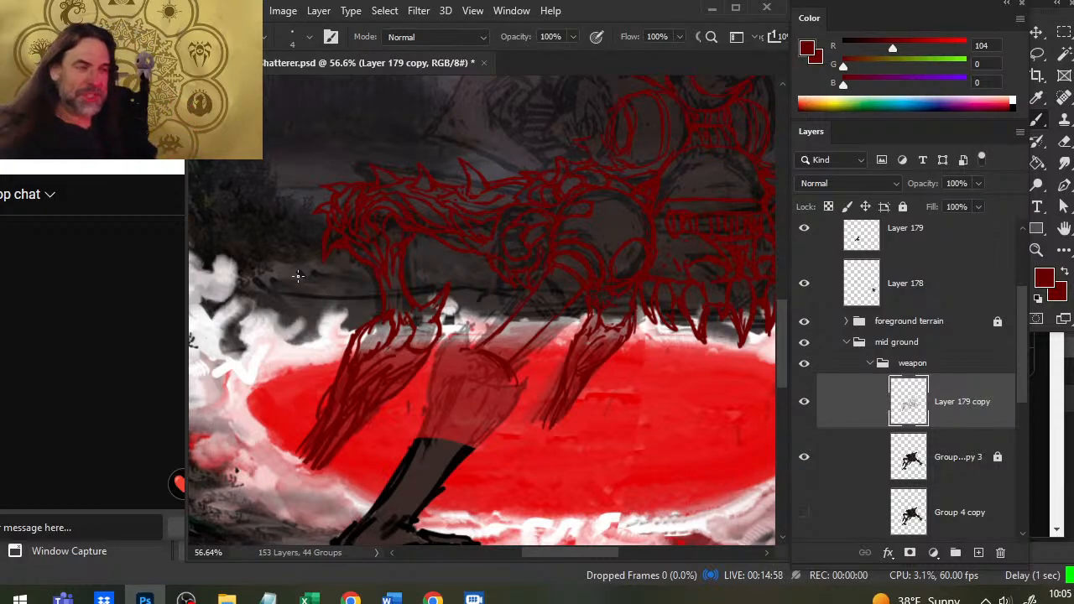
Step: Clean up the dark red lines at the top of the leg below the limb's bend, alternating erasing and repainting
key("e")
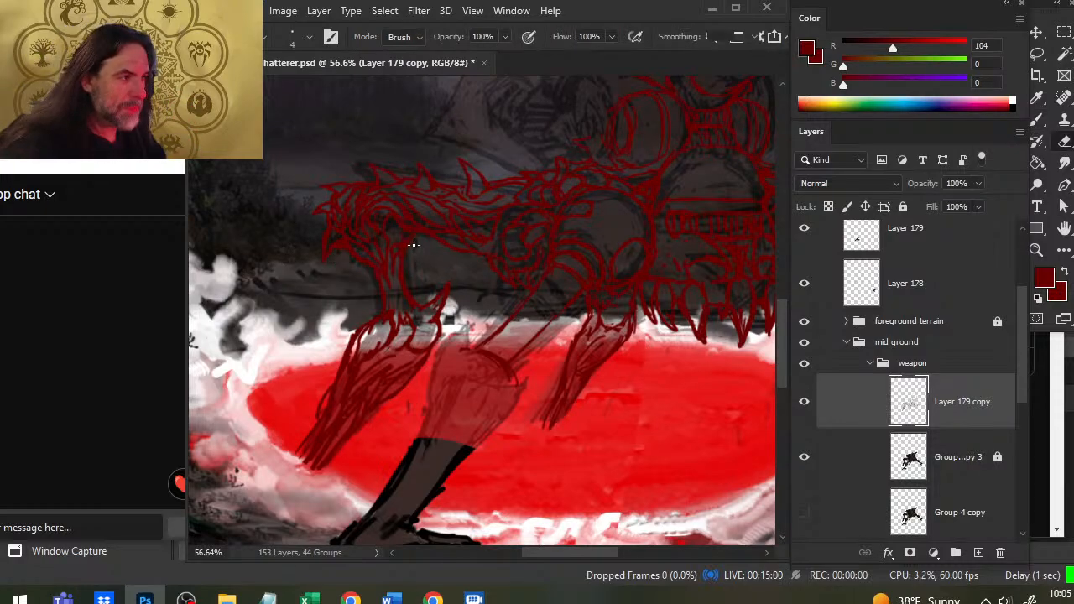
key("b")
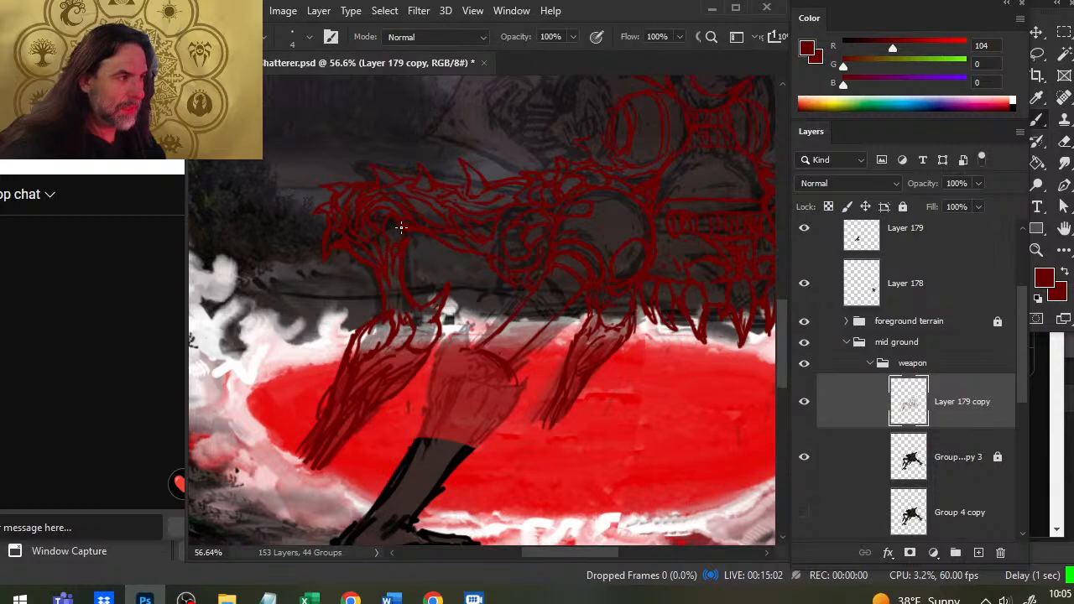
key("e")
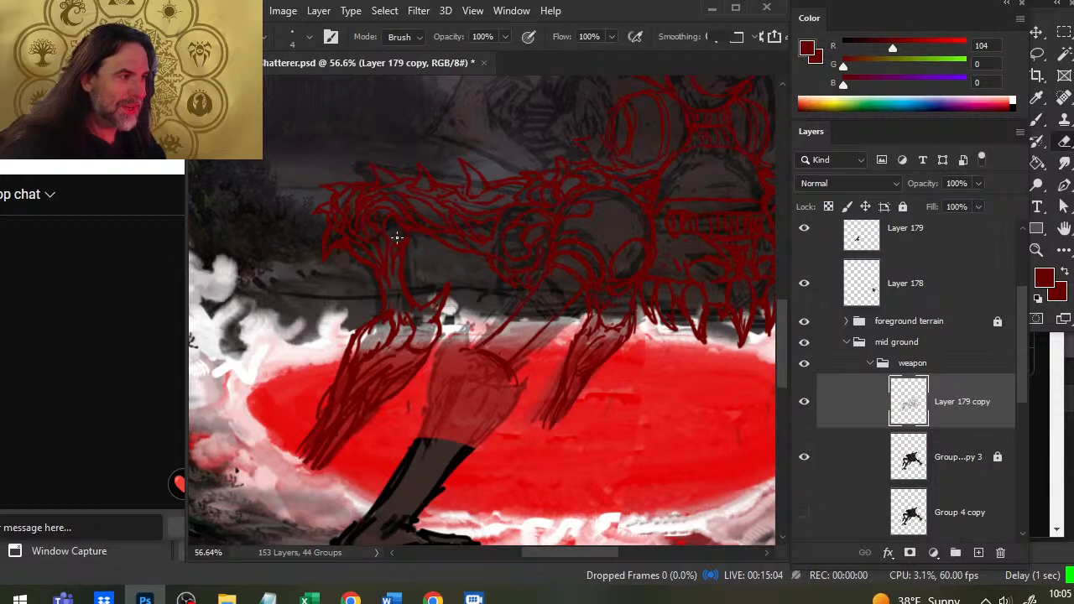
key("b")
key("e")
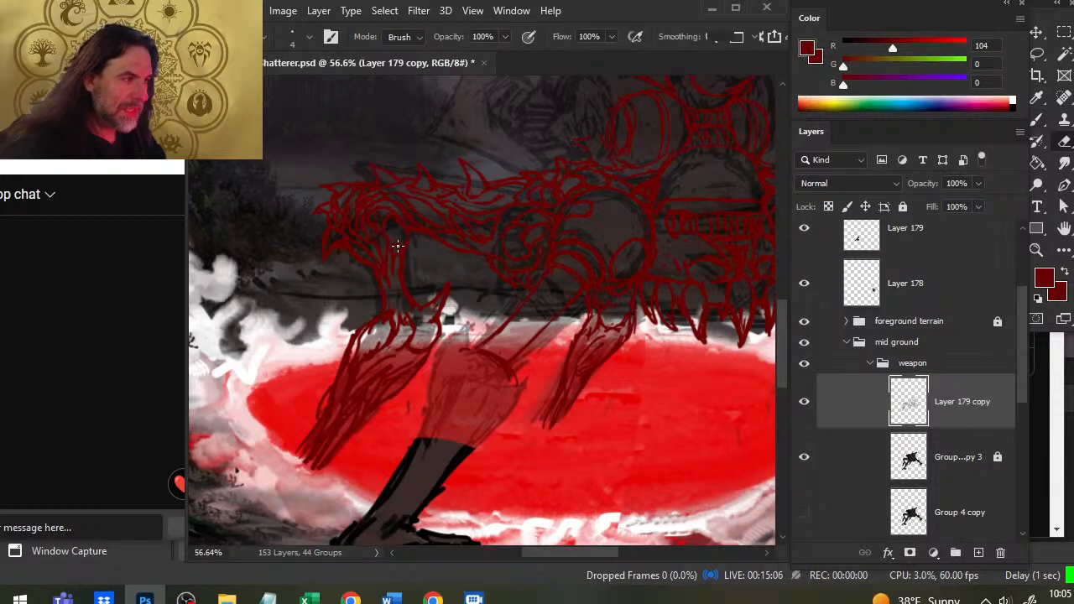
key("b")
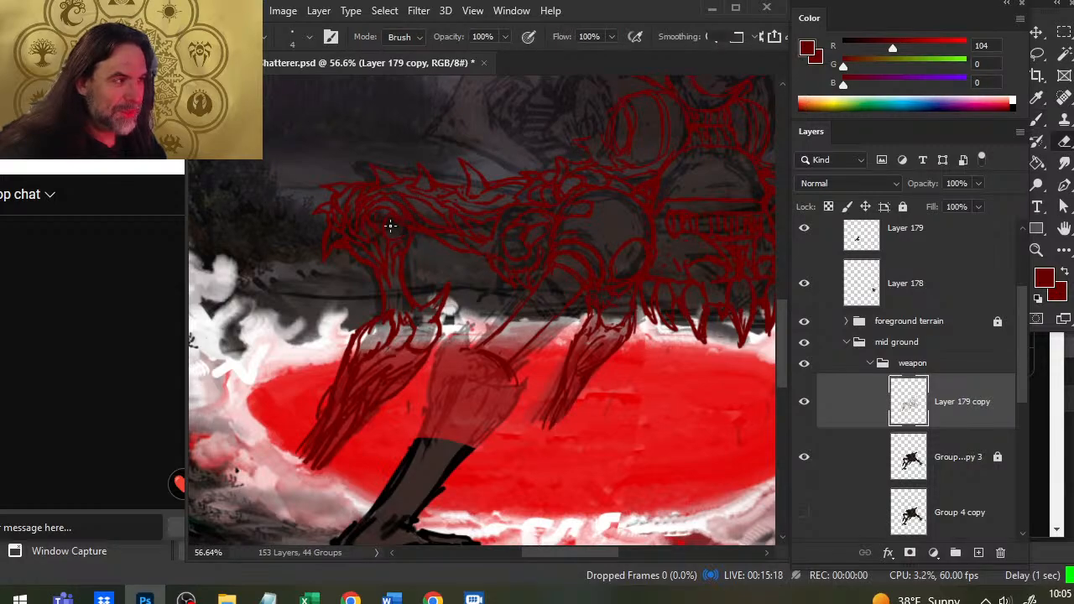
Step: Refine the small curved inner lines within the limb's bend by erasing and repainting them in dark red
key("e")
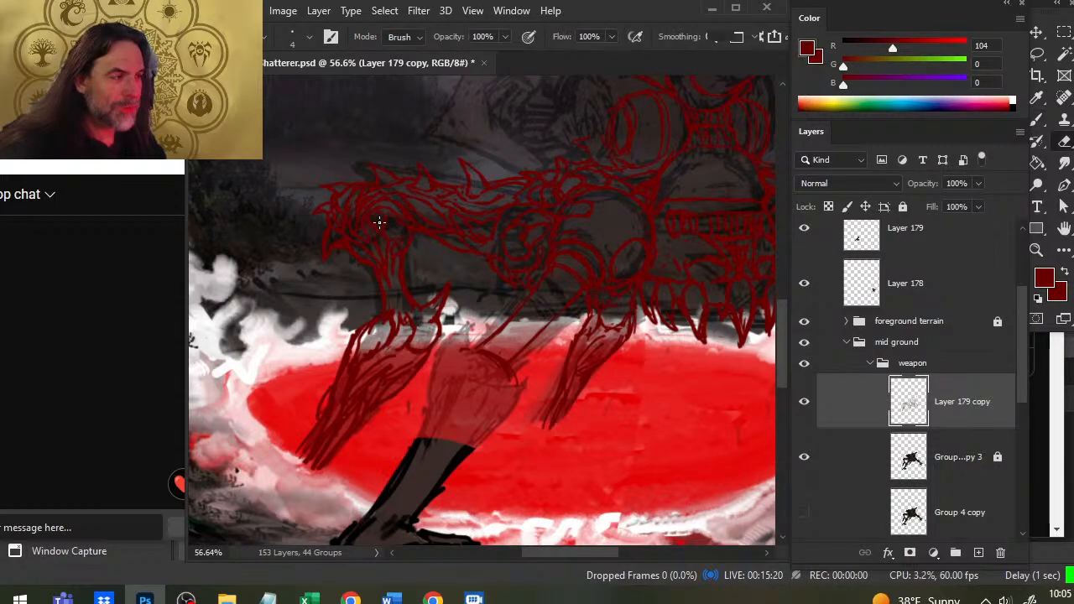
key("b")
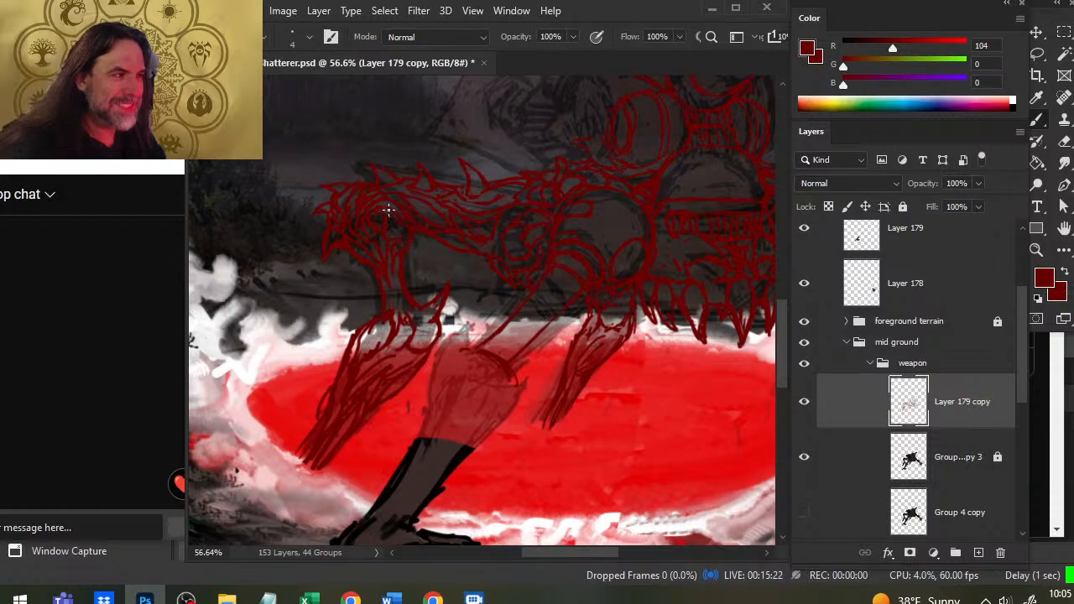
key("e")
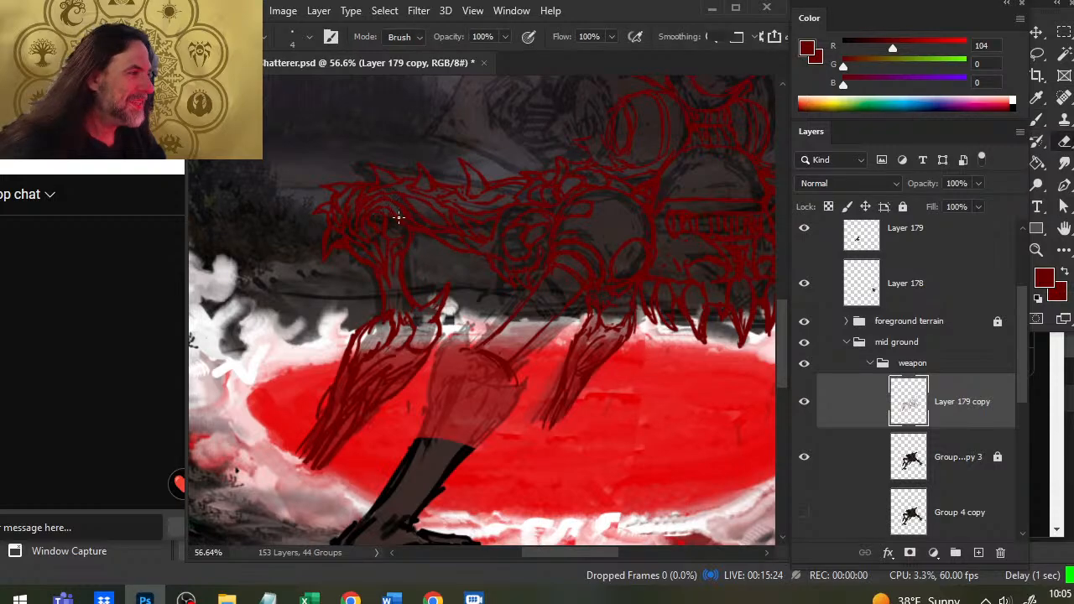
key("b")
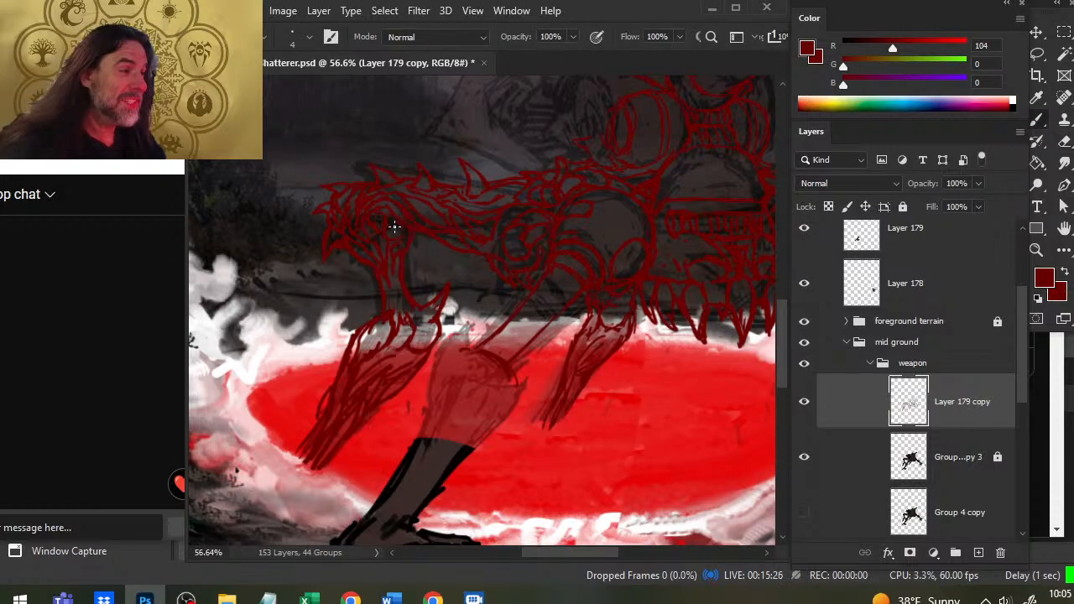
key("e")
key("b")
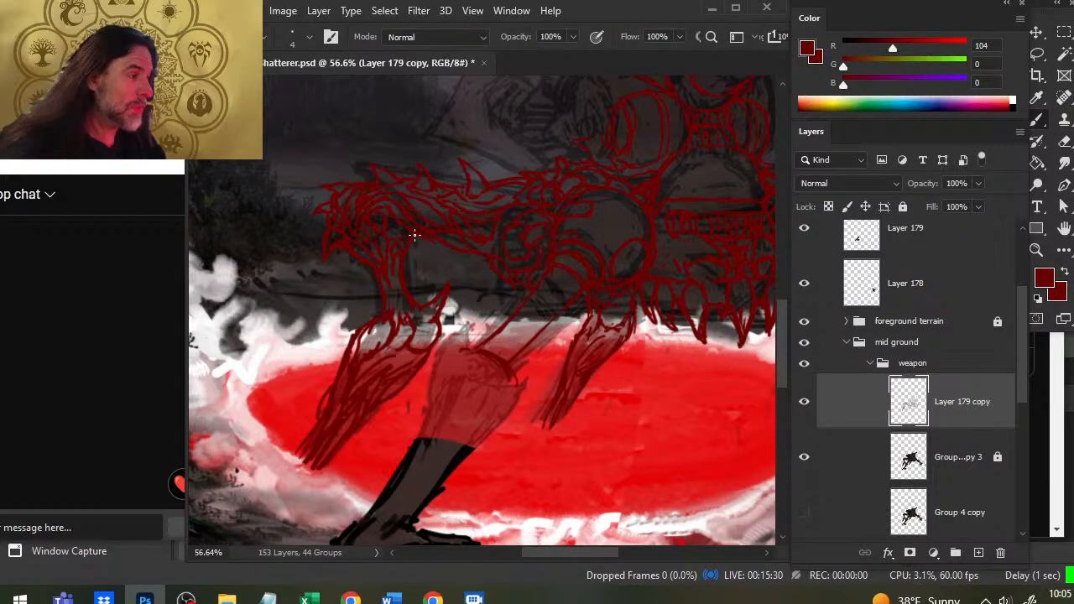
Step: Tidy the limb's underside contour from the bend to the round shoulder, erasing and repainting the dark red strands
key("e")
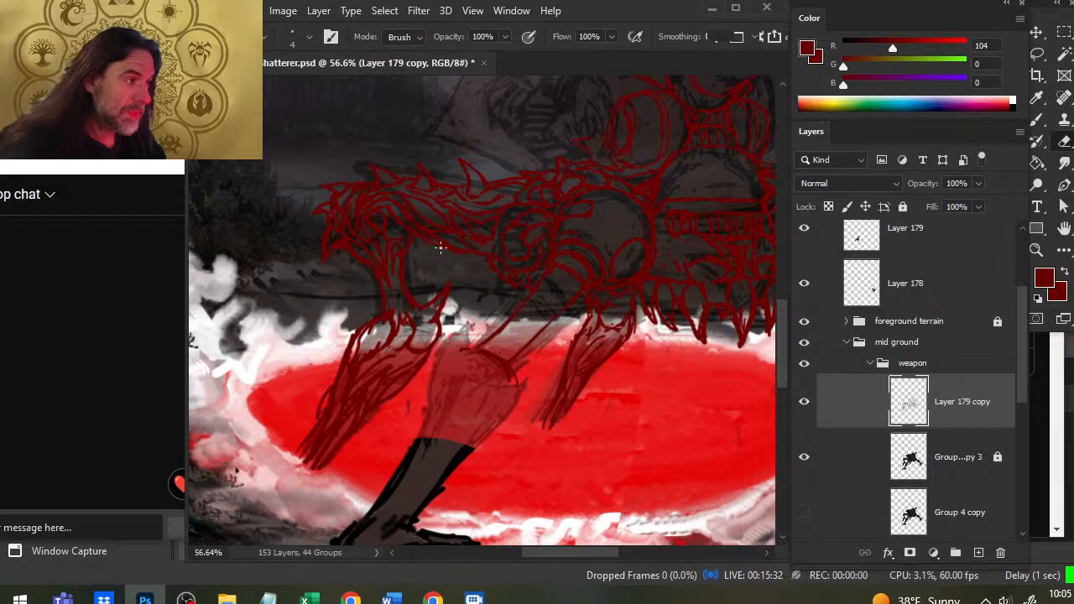
key("b")
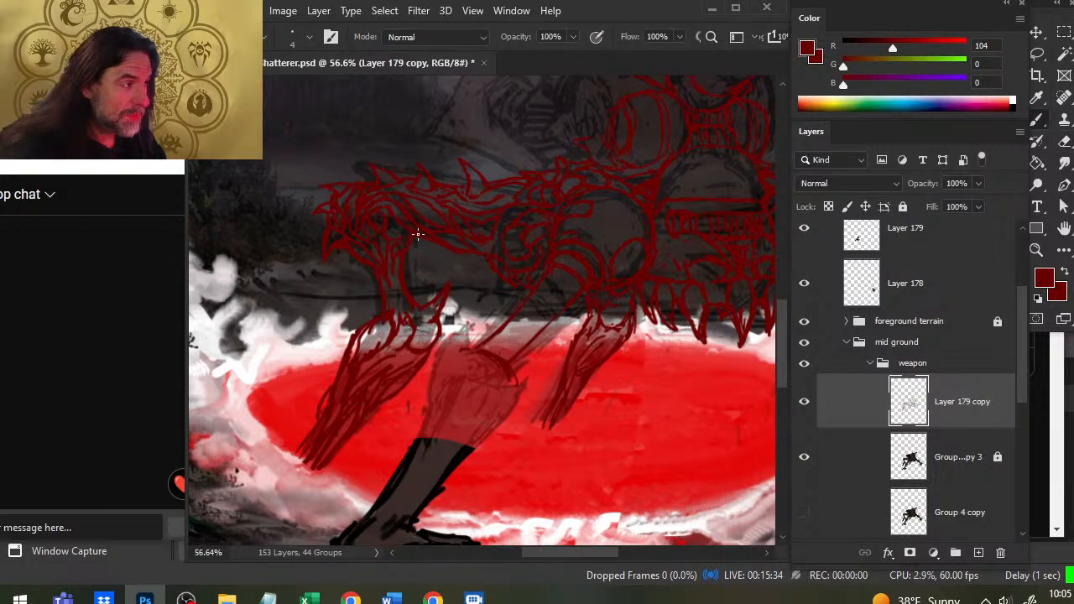
key("e")
key("b")
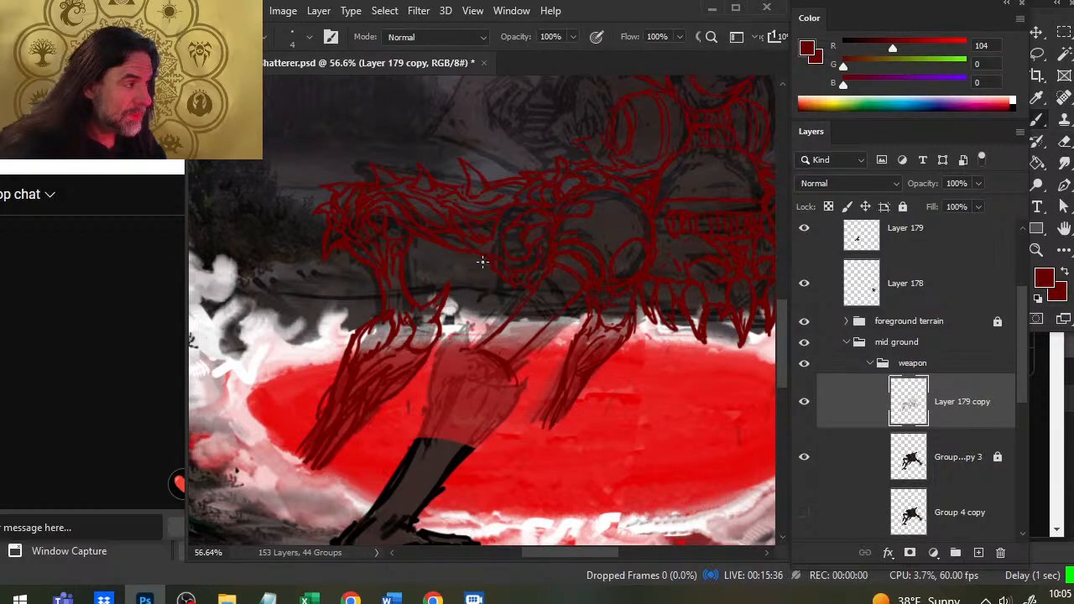
key("e")
key("b")
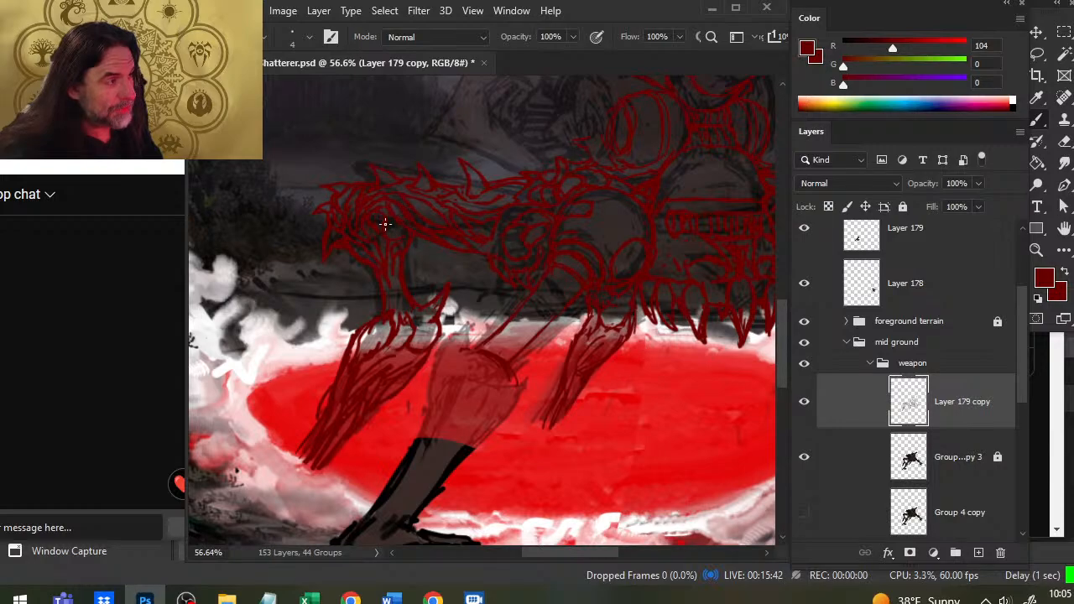
key("e")
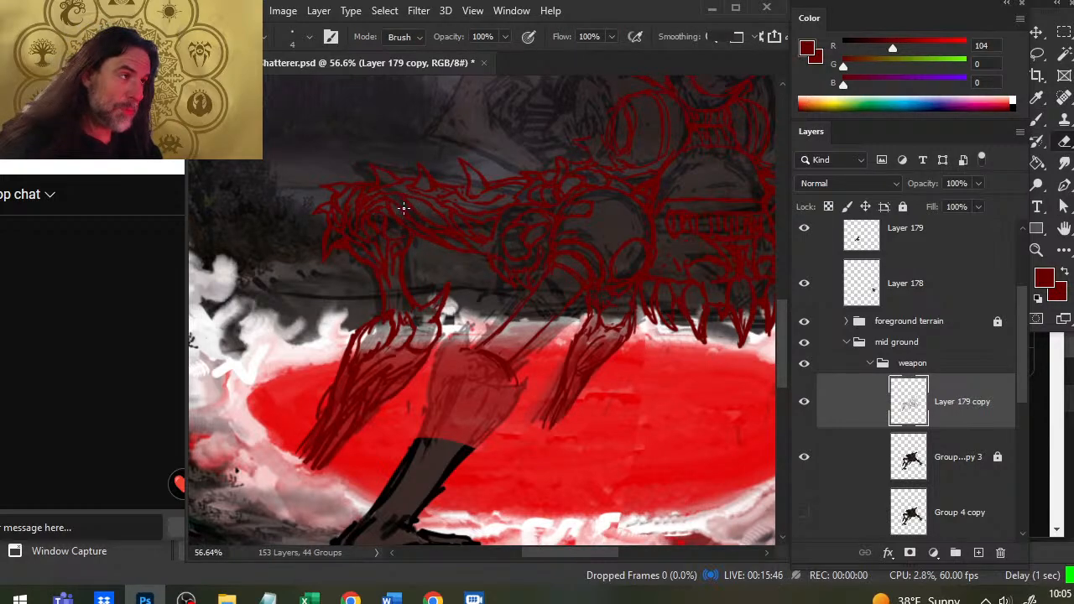
key("b")
Step: Erase stray marks around the base of the tallest spike and repaint its curved dark red base line
key("z")
mouse_move(451, 246)
left_mouse_down()
mouse_move(492, 258)
mouse_move(388, 290)
mouse_move(433, 233)
mouse_move(445, 196)
left_mouse_up()
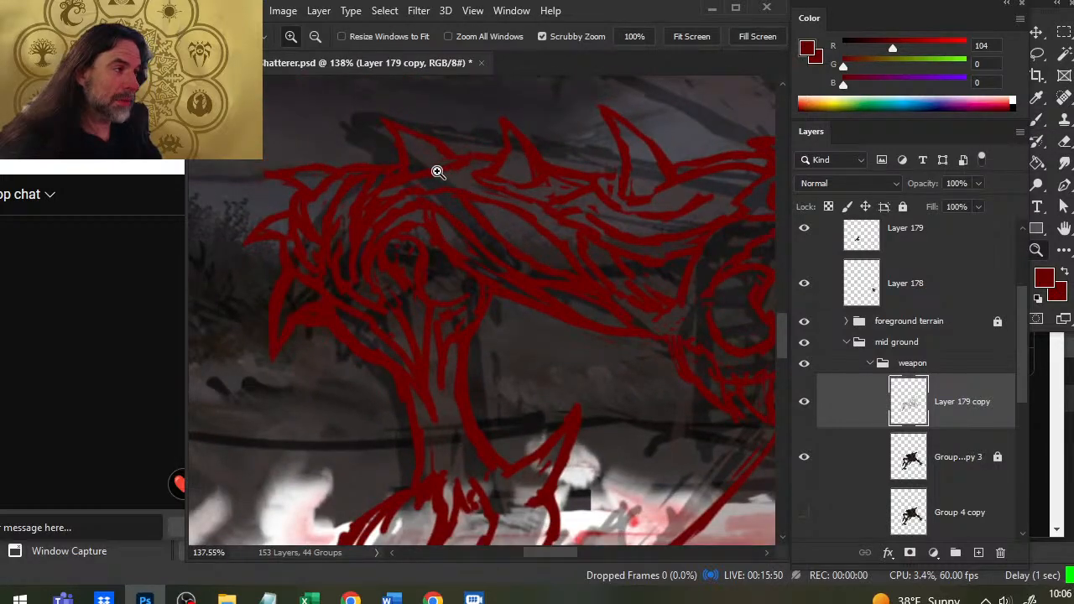
key("e")
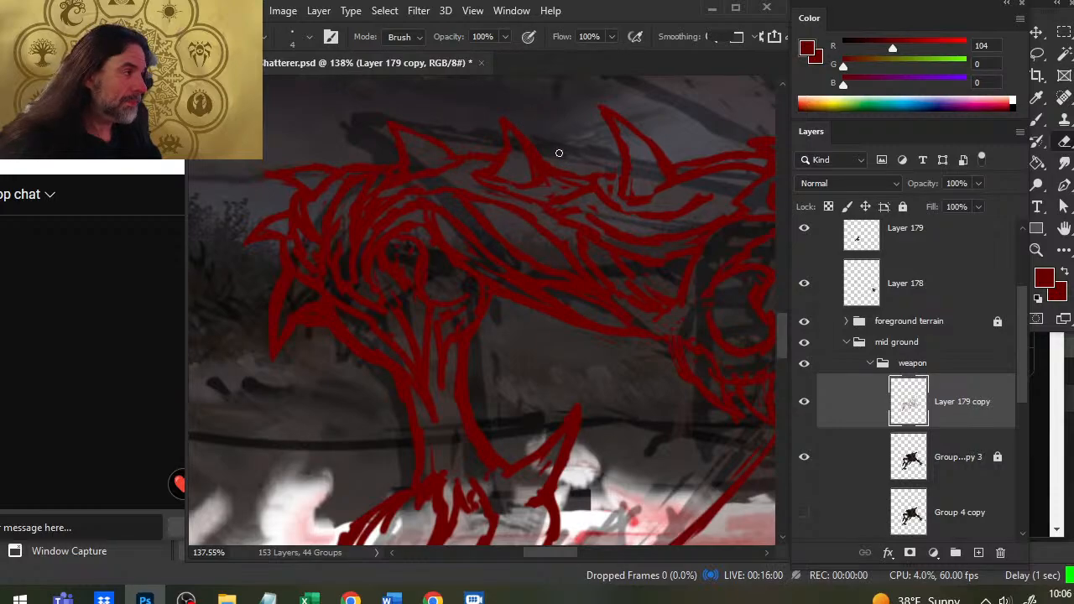
key("b")
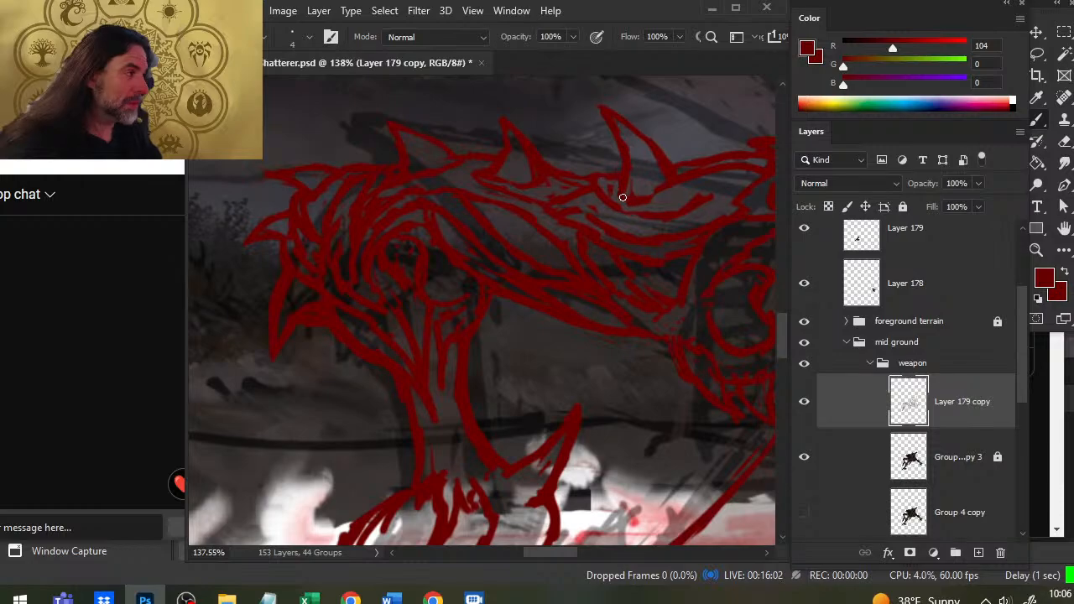
key("e")
key("b")
left_click_drag(623, 187, 642, 196)
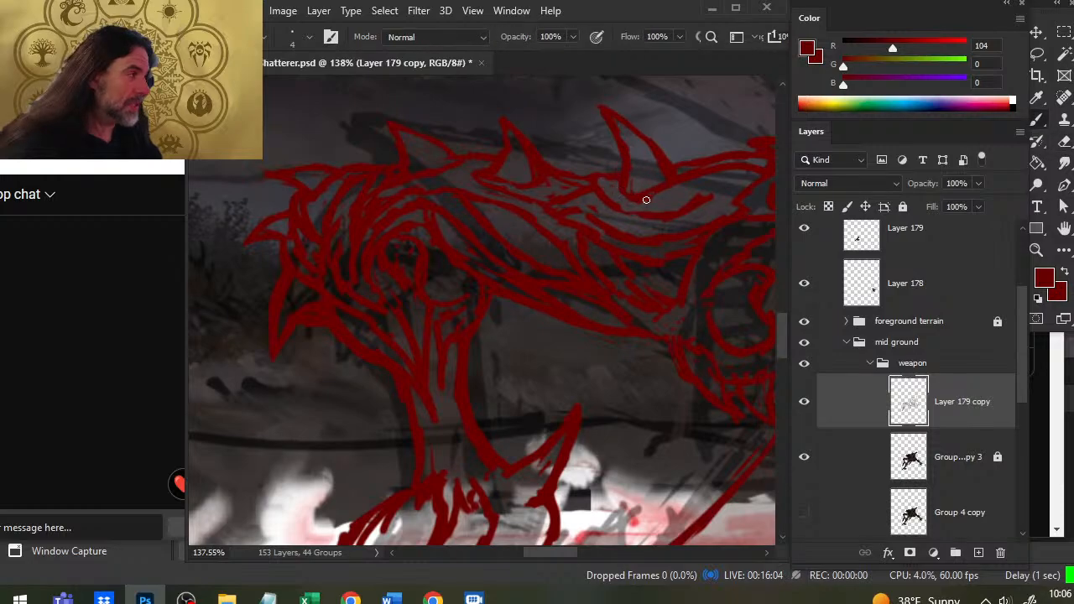
Step: Refine the flowing inner strands of the limb beneath the tallest spike with the eraser and dark red brush
key("e")
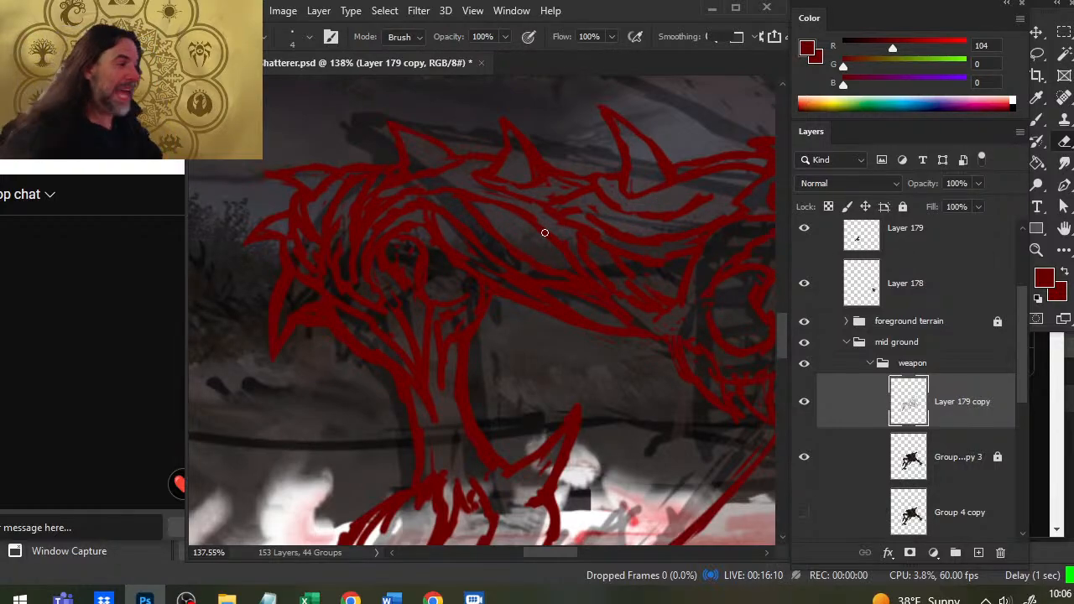
key("b")
key("e")
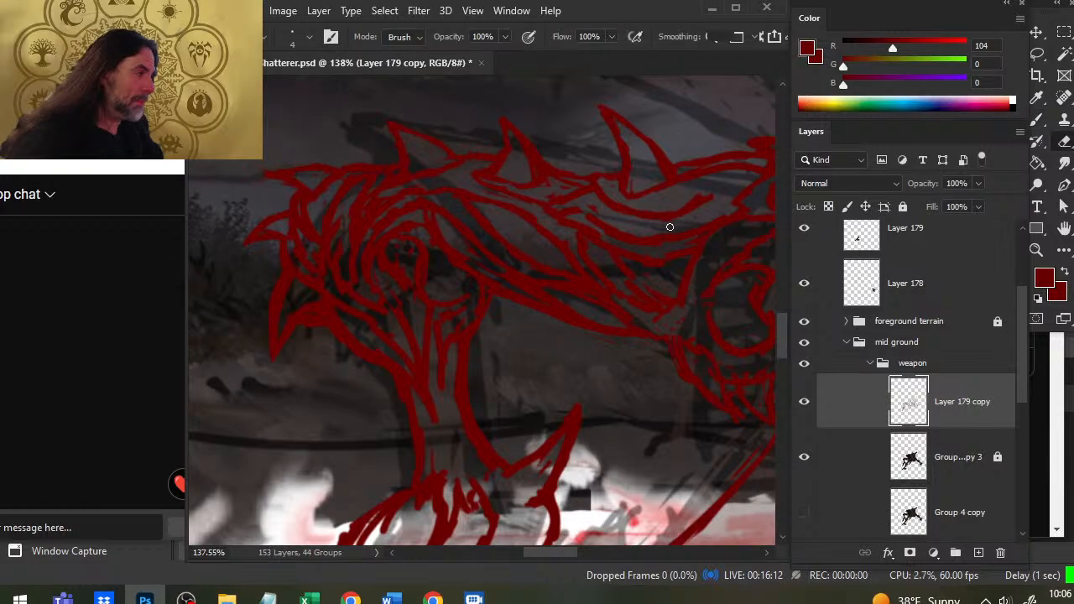
key("b")
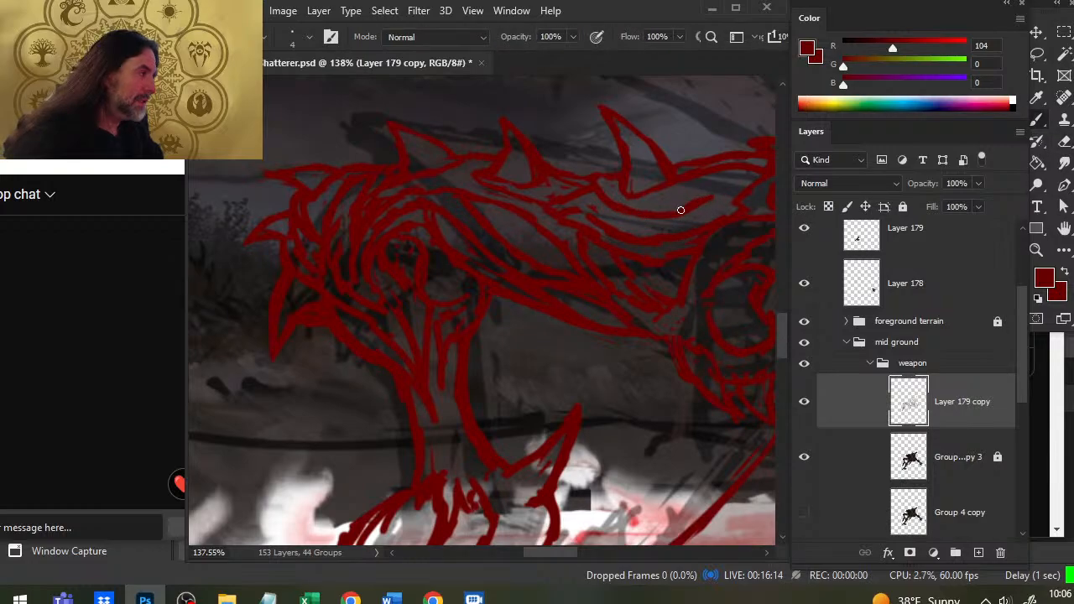
Step: Redraw the left edge of the tallest spike in dark red and trim its tip to a sharper point
key("e")
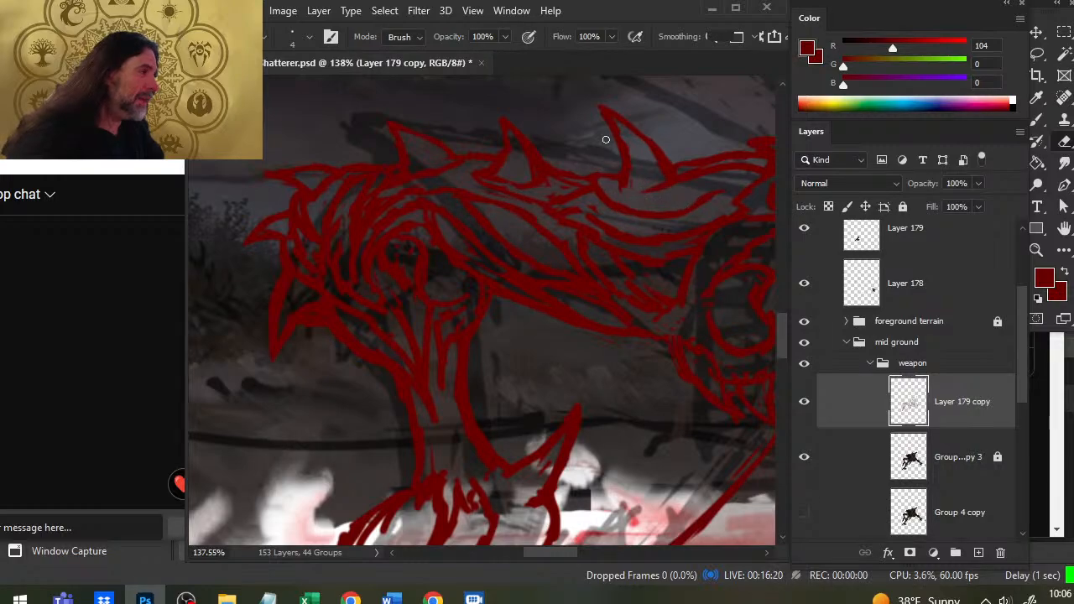
left_click_drag(643, 161, 629, 159)
key("b")
left_click_drag(605, 118, 628, 163)
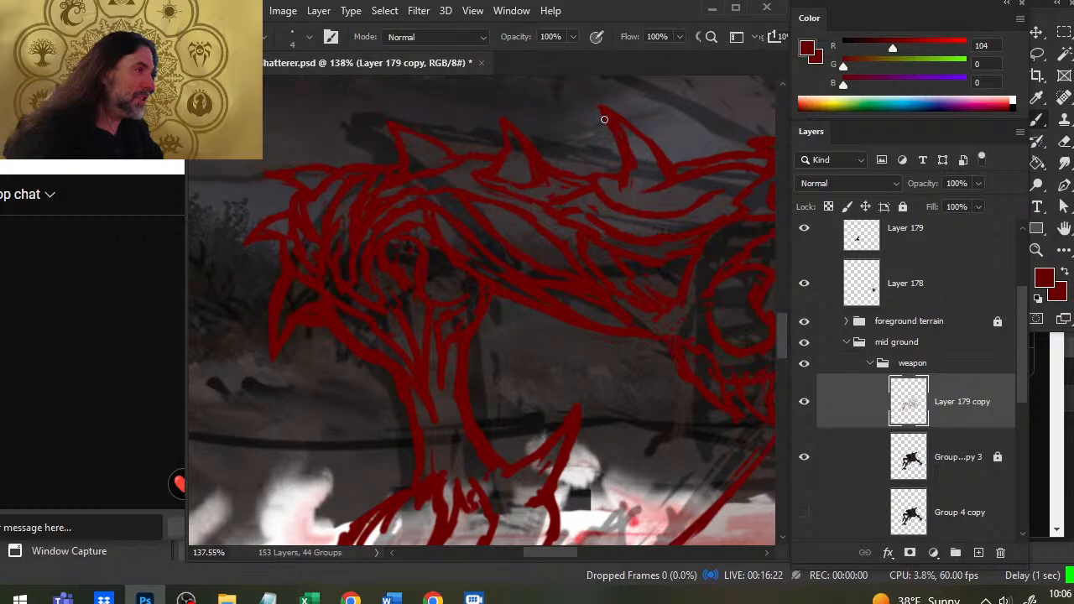
key("e")
mouse_move(603, 114)
left_mouse_down()
mouse_move(612, 143)
mouse_move(591, 106)
mouse_move(612, 135)
mouse_move(616, 112)
mouse_move(613, 138)
left_mouse_up()
key("b")
key("e")
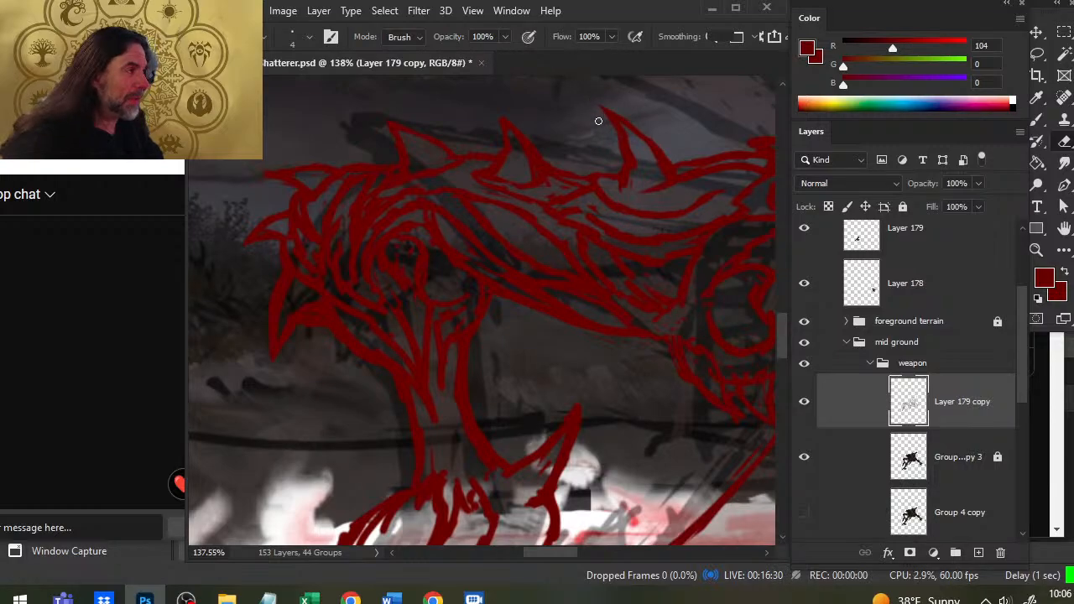
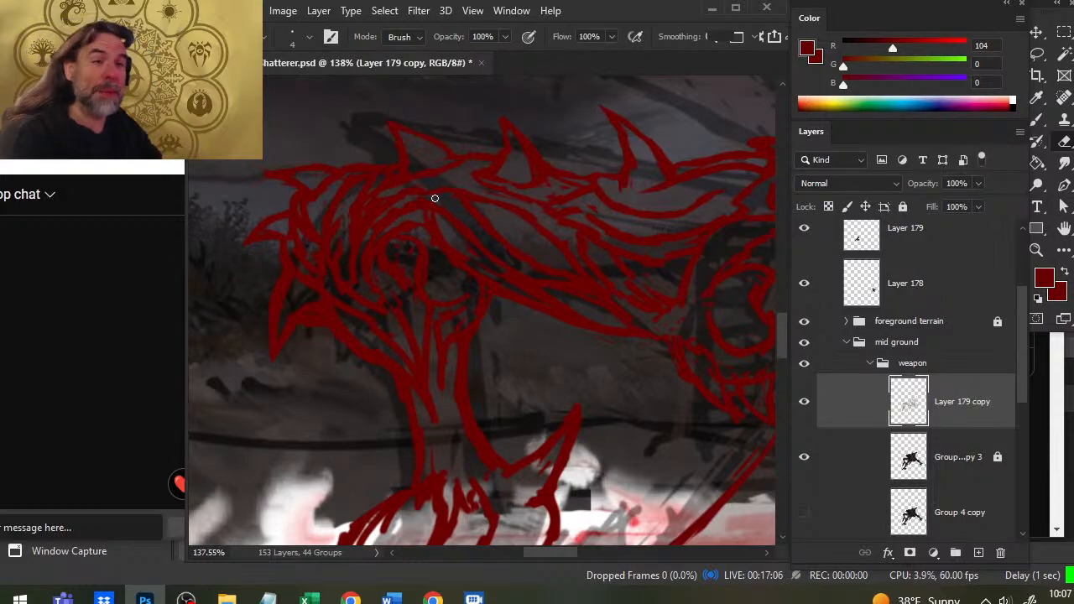
Step: Set the brush size to 3 and sample an off-white from the pale area beside the leg as the second paint colour
key("b")
key("bracketright")
key("bracketright")
key("bracketright")
key("bracketright")
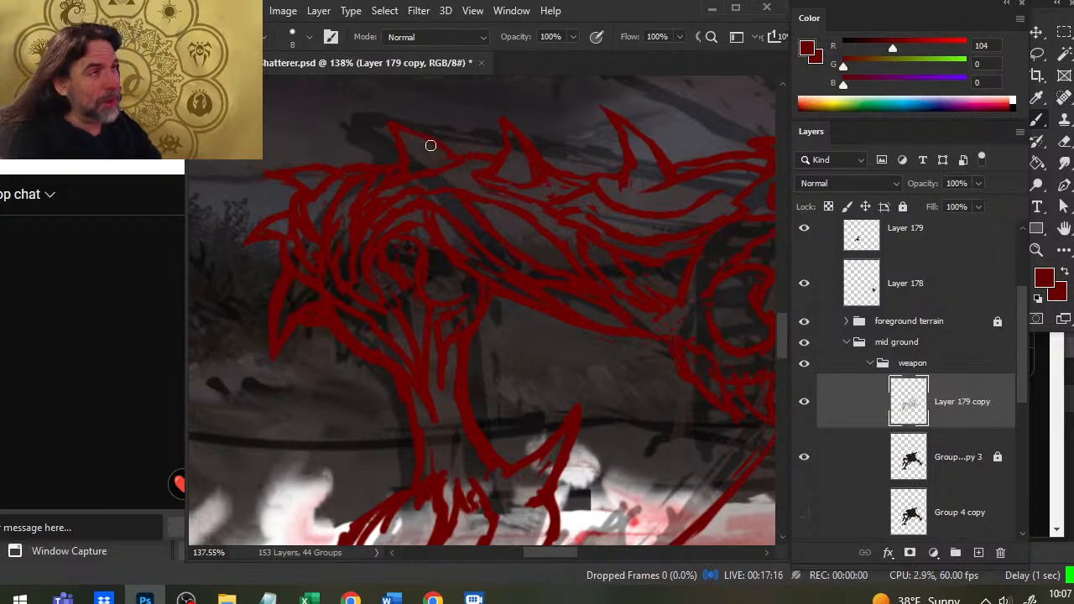
key("bracketleft")
key("bracketleft")
key("bracketleft")
key("bracketleft")
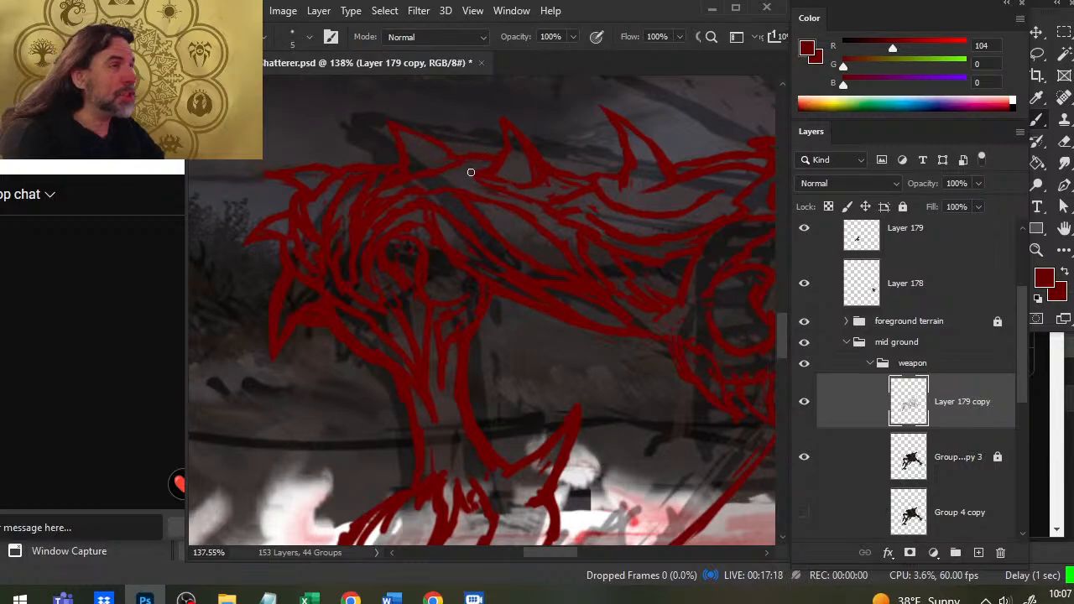
key("bracketleft")
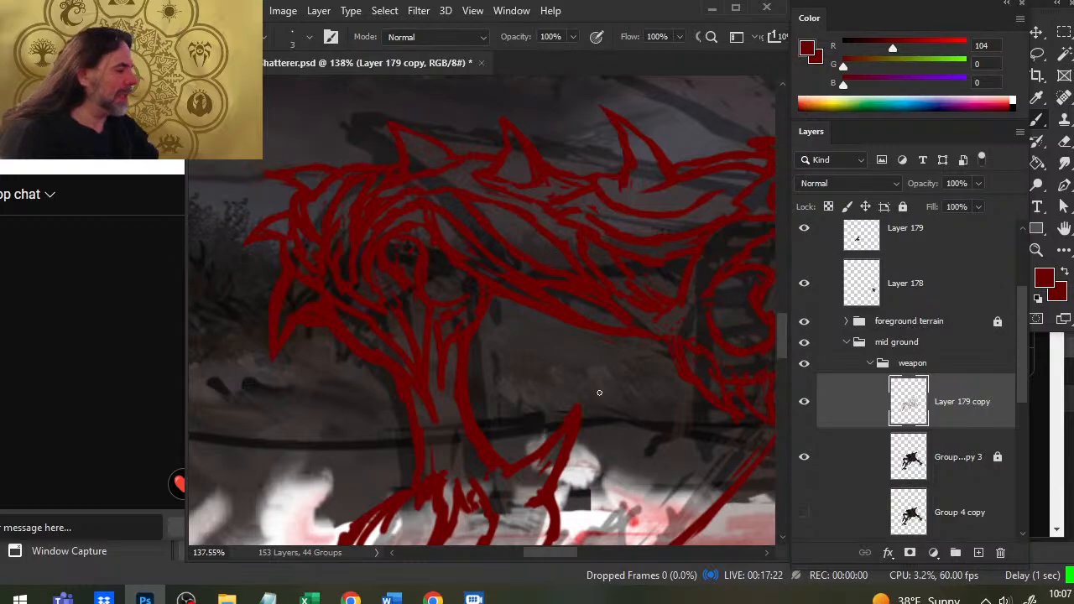
left_click(579, 475, "alt")
key("x")
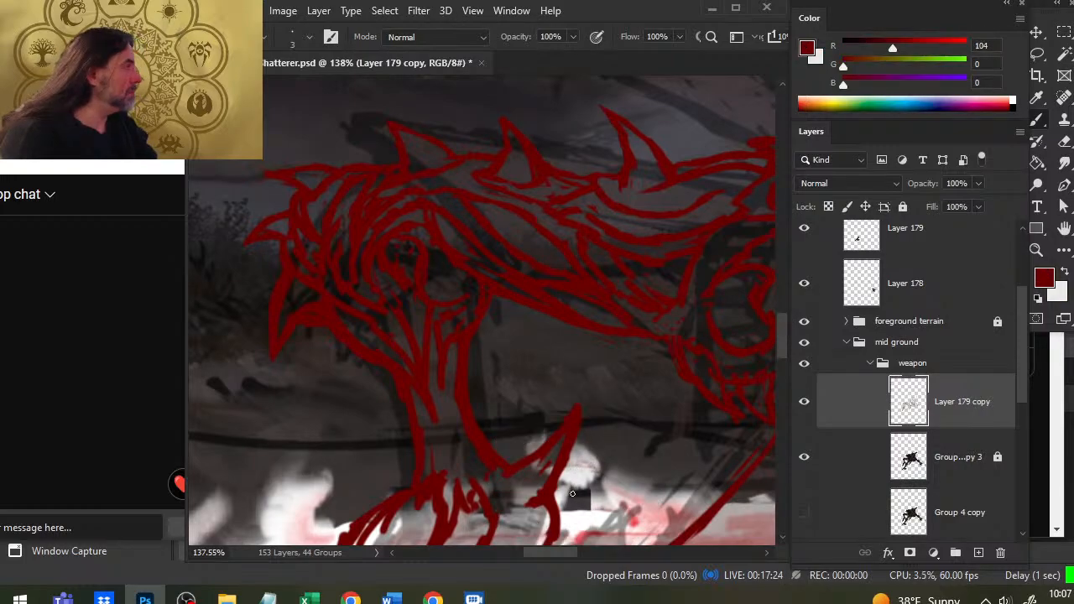
Step: Paint thin off-white highlight streaks along the limb's upper strand below the middle spike and blend them with the Smudge tool
mouse_move(463, 188)
left_mouse_down()
mouse_move(518, 204)
mouse_move(450, 185)
mouse_move(531, 205)
mouse_move(481, 189)
left_mouse_up()
key("x")
key("x")
key("x")
key("x")
key("r")
key("b")
key("r")
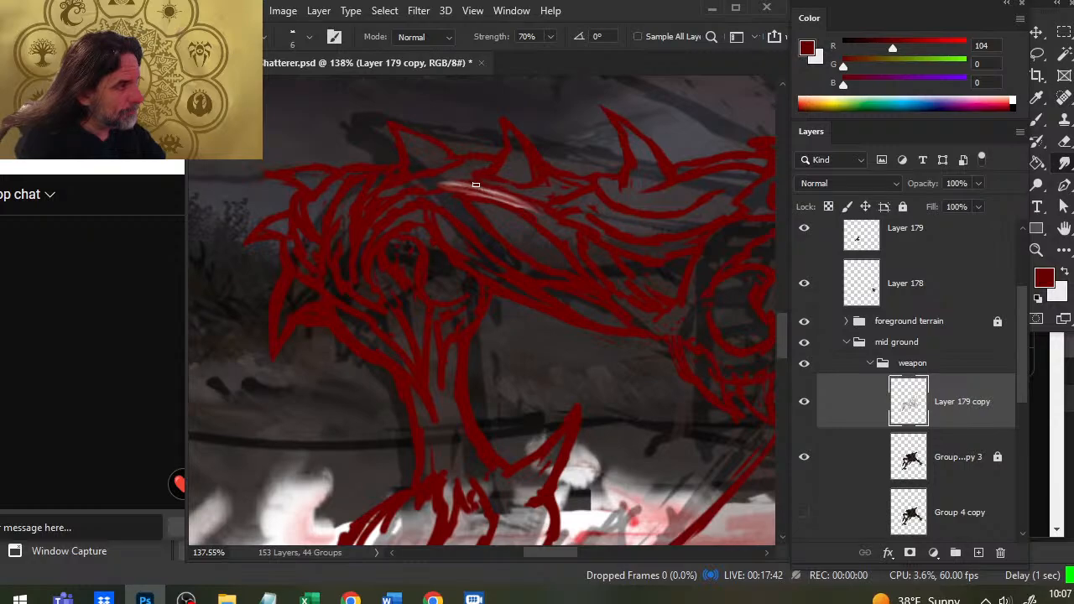
Step: Add off-white highlight strokes along the contour between the leftmost and middle spikes, smudging them and switching back to dark red
key("b")
key("x")
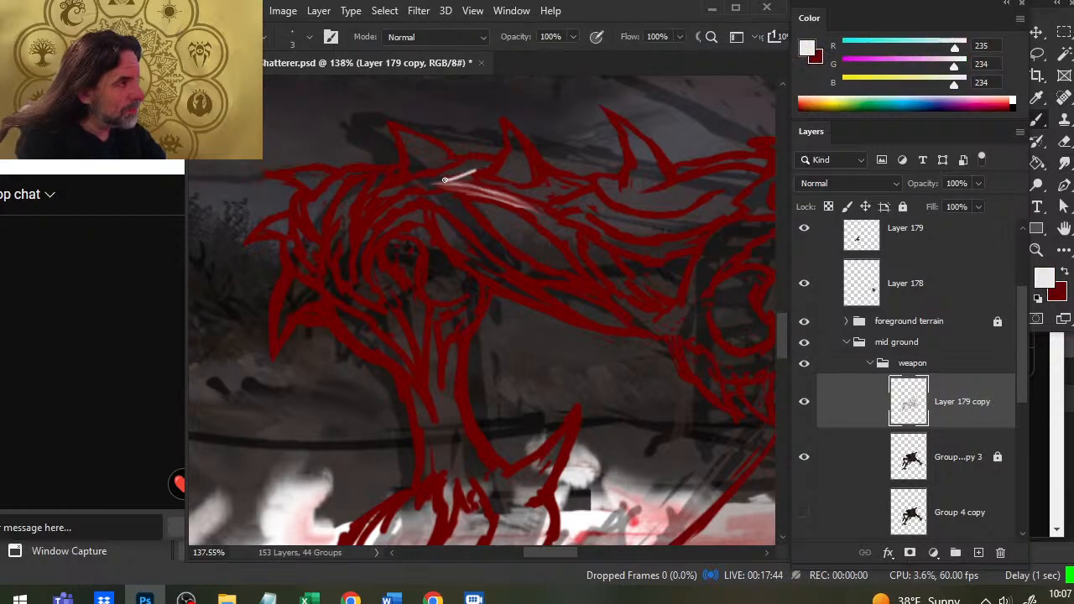
mouse_move(443, 178)
left_mouse_down()
mouse_move(494, 171)
mouse_move(466, 162)
mouse_move(451, 173)
mouse_move(468, 175)
mouse_move(422, 182)
left_mouse_up()
key("x")
key("r")
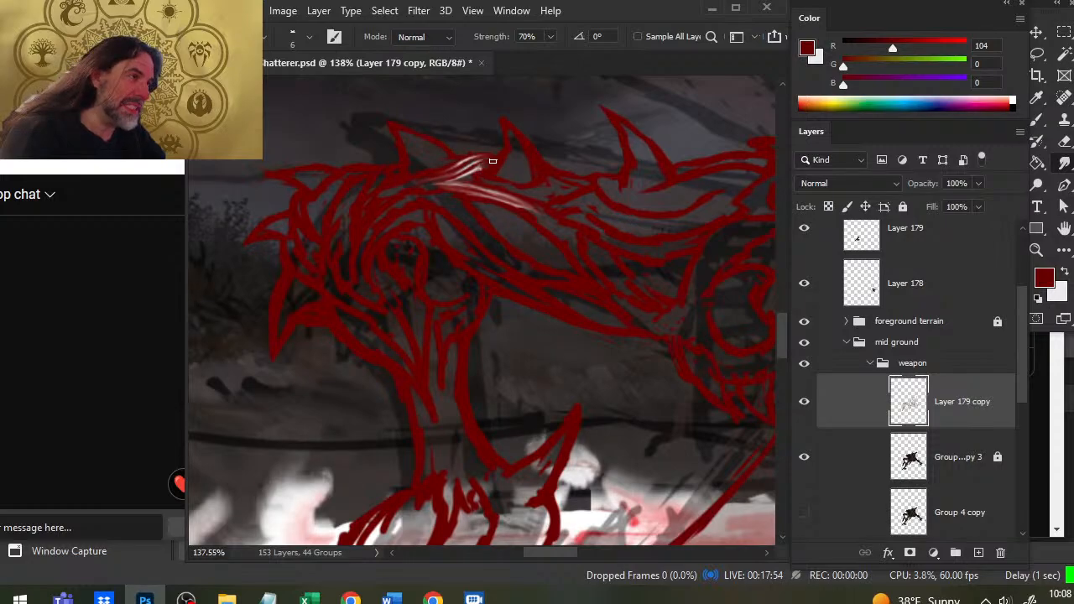
key("b")
key("r")
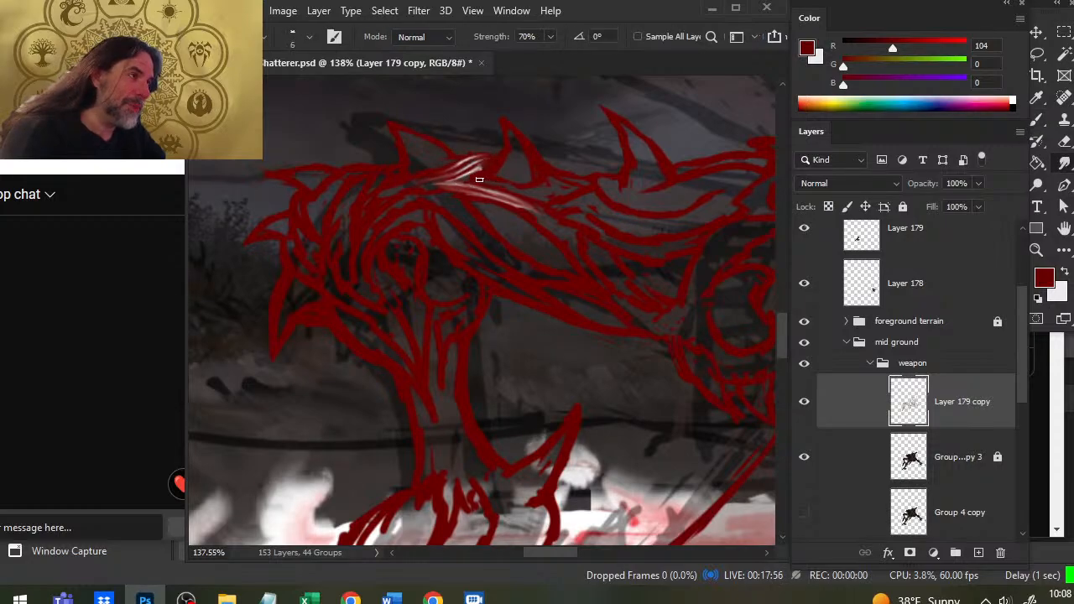
key("b")
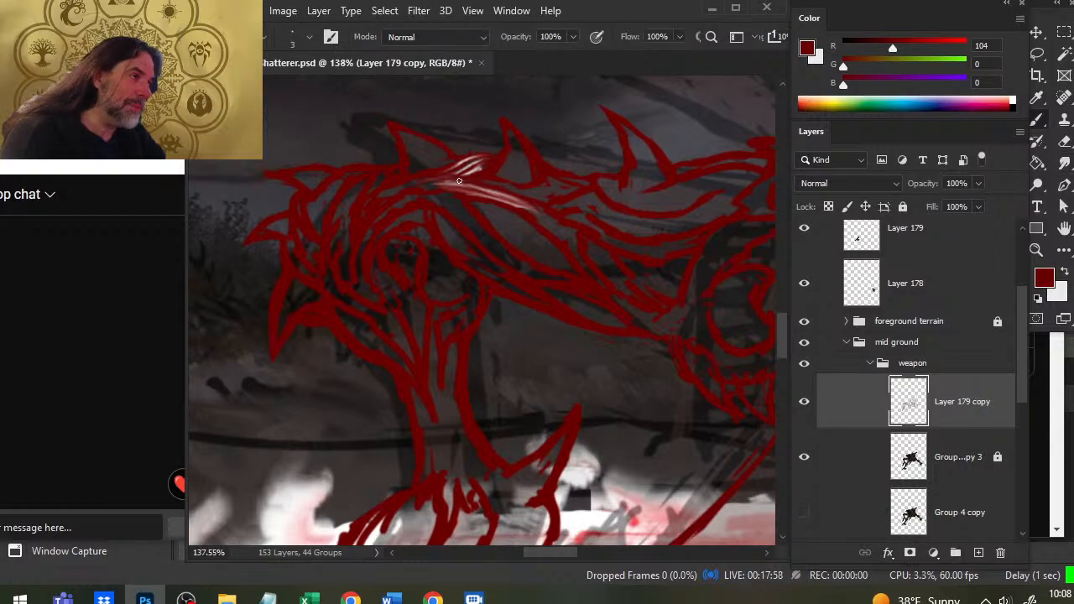
Step: Extend the off-white highlight along the curved strand below the leftmost spike and blend it into the red with the Smudge tool
key("r")
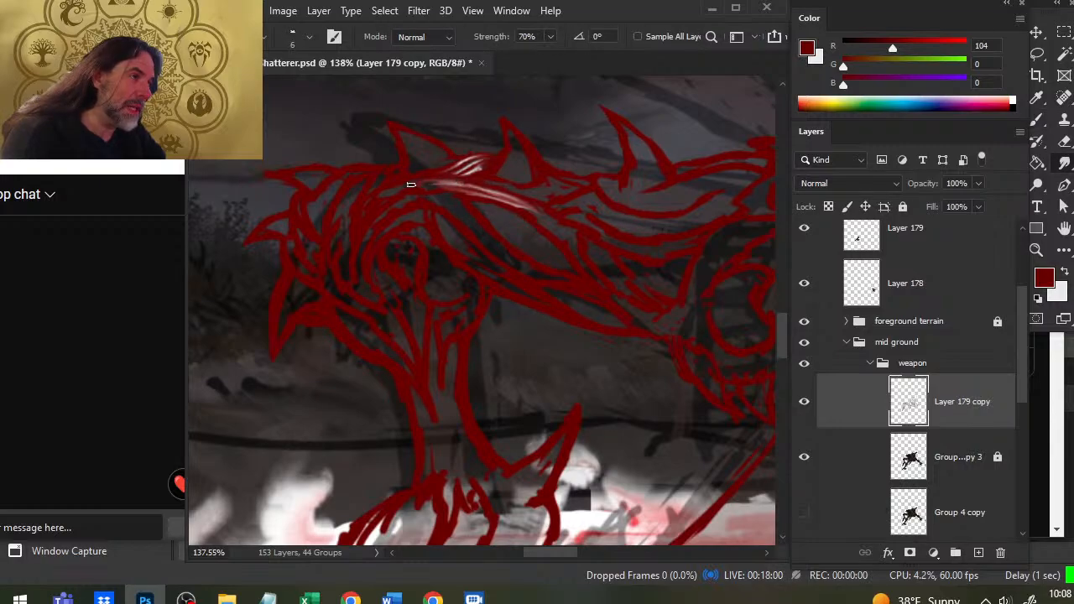
key("b")
key("x")
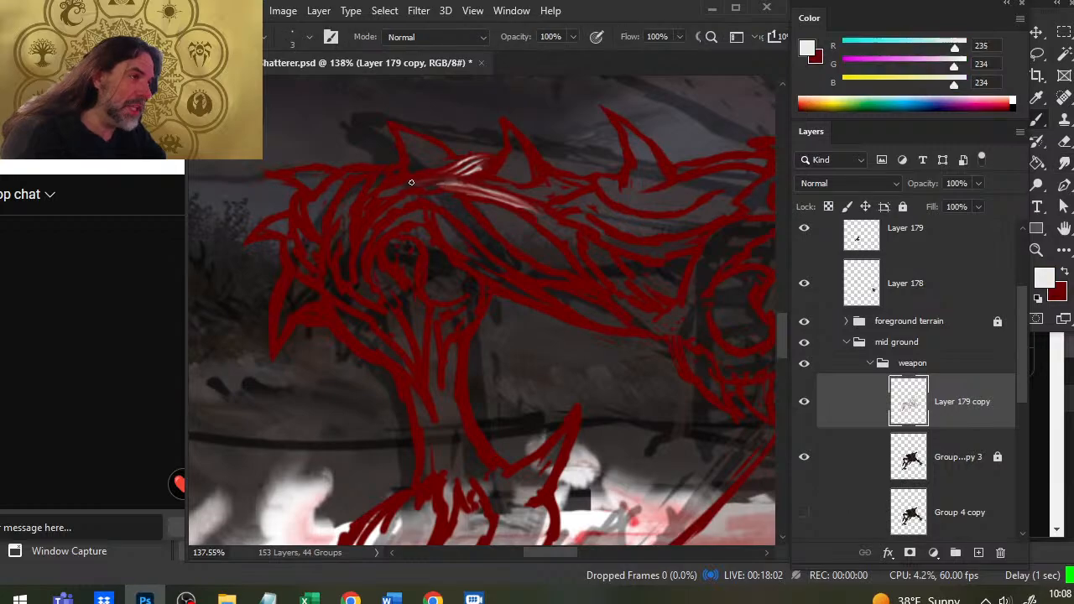
key("r")
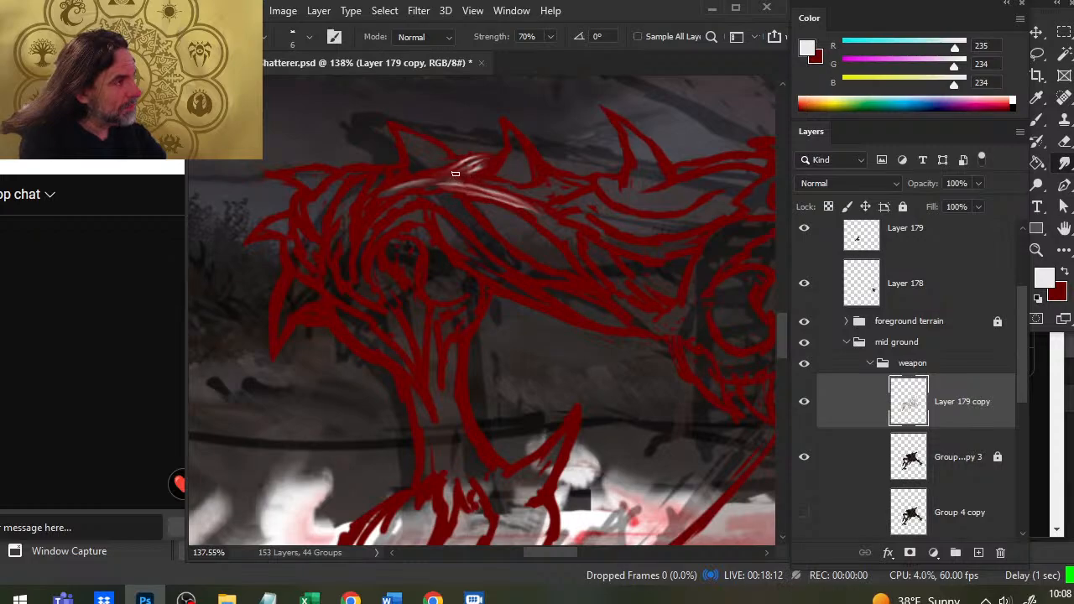
key("b")
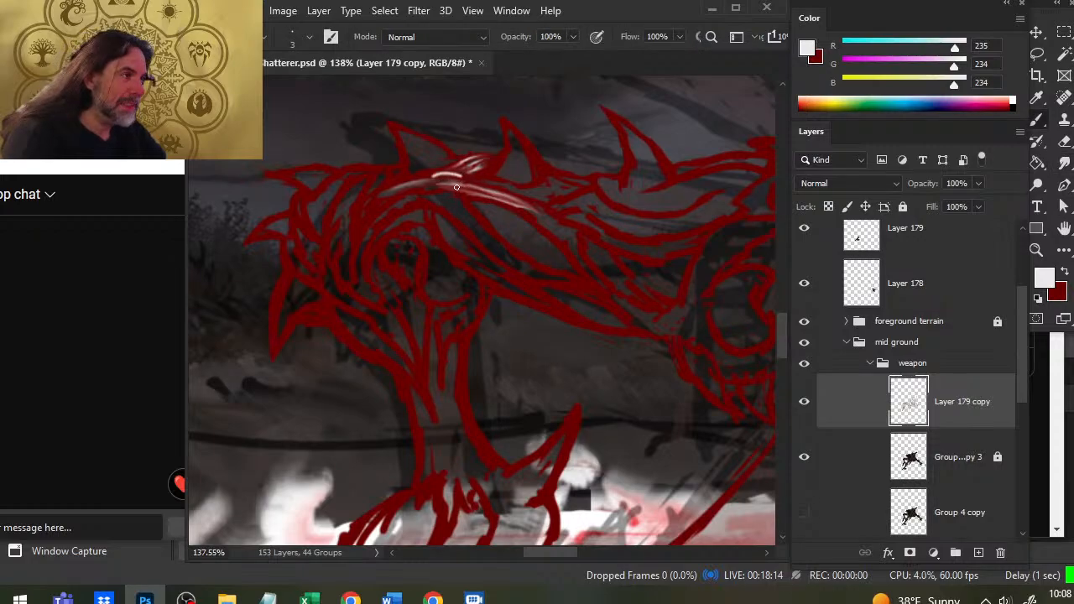
Step: Paint a thin off-white streak along the upper contour beneath the leftmost spike, touching it up with dark red and smudging
key("x")
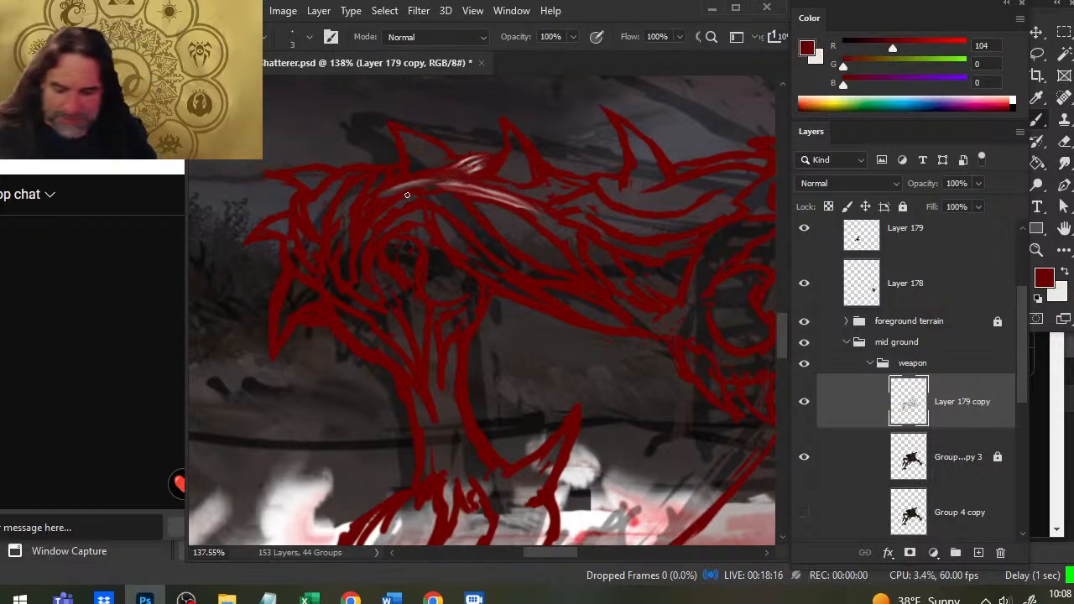
key("x")
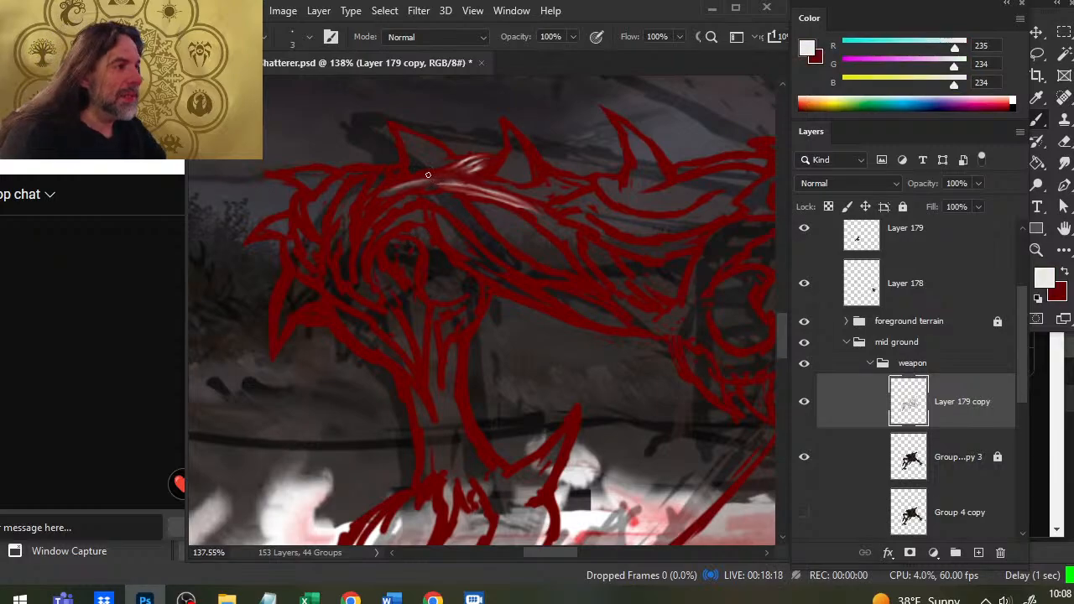
key("r")
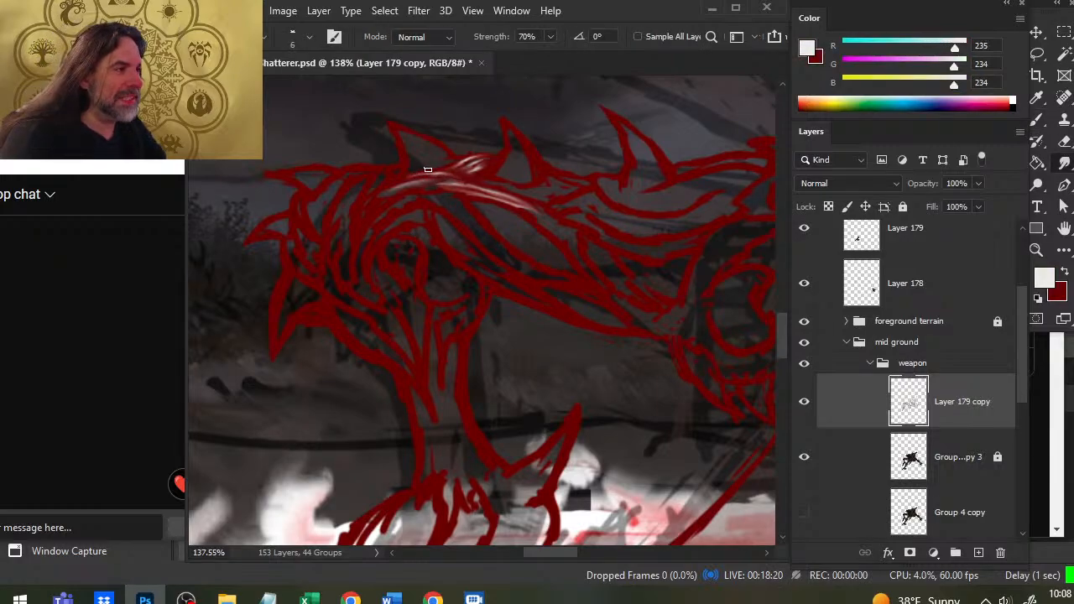
key("b")
key("x")
key("r")
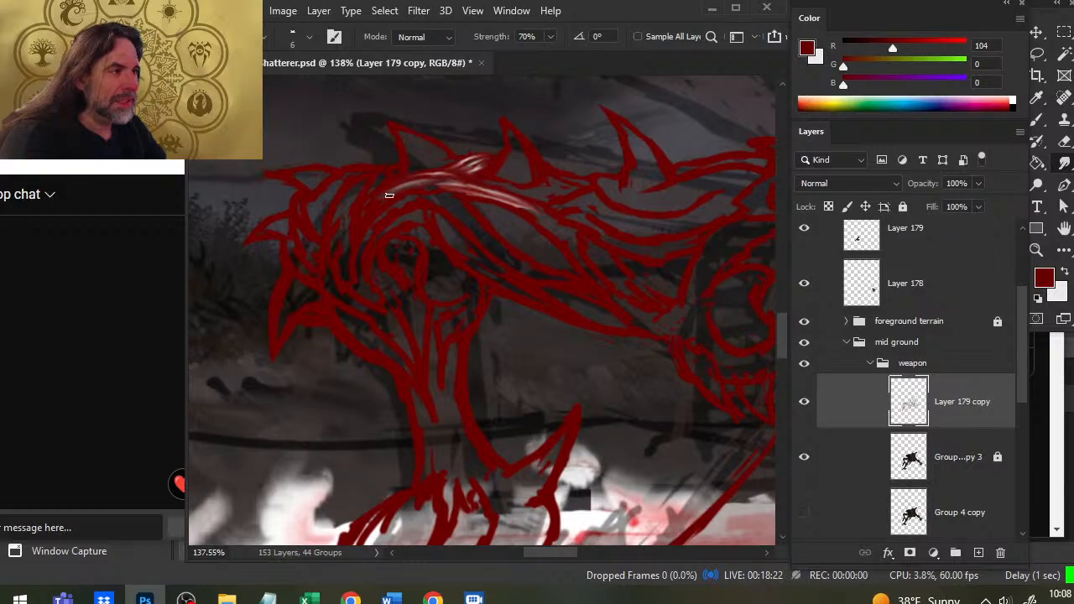
Step: Brighten the tapered ends of the two highlight strands in off-white, then soften them with dark red touches and smudging
key("b")
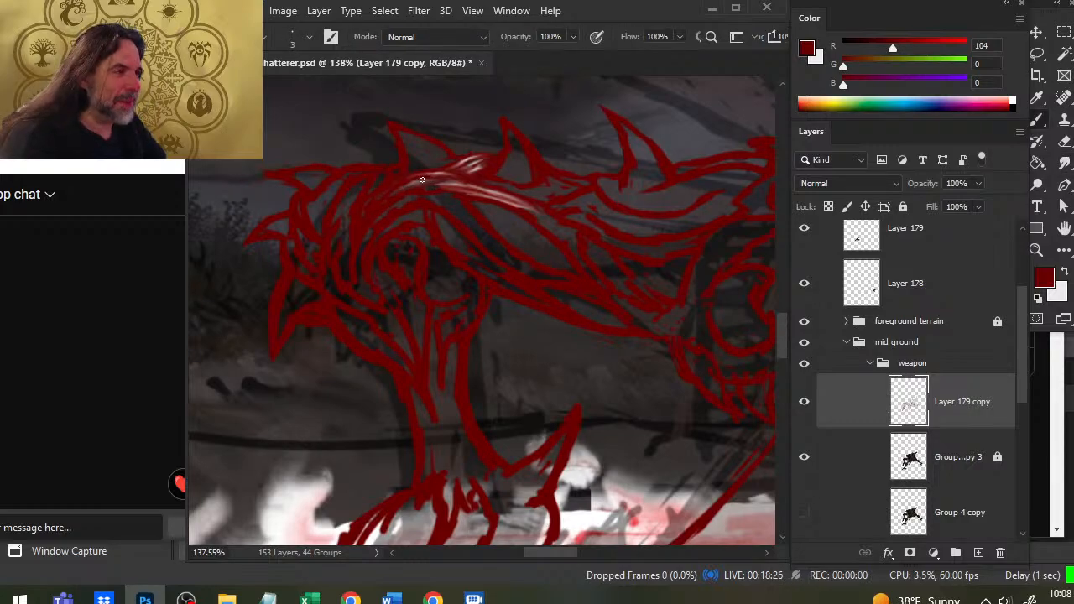
key("x")
key("r")
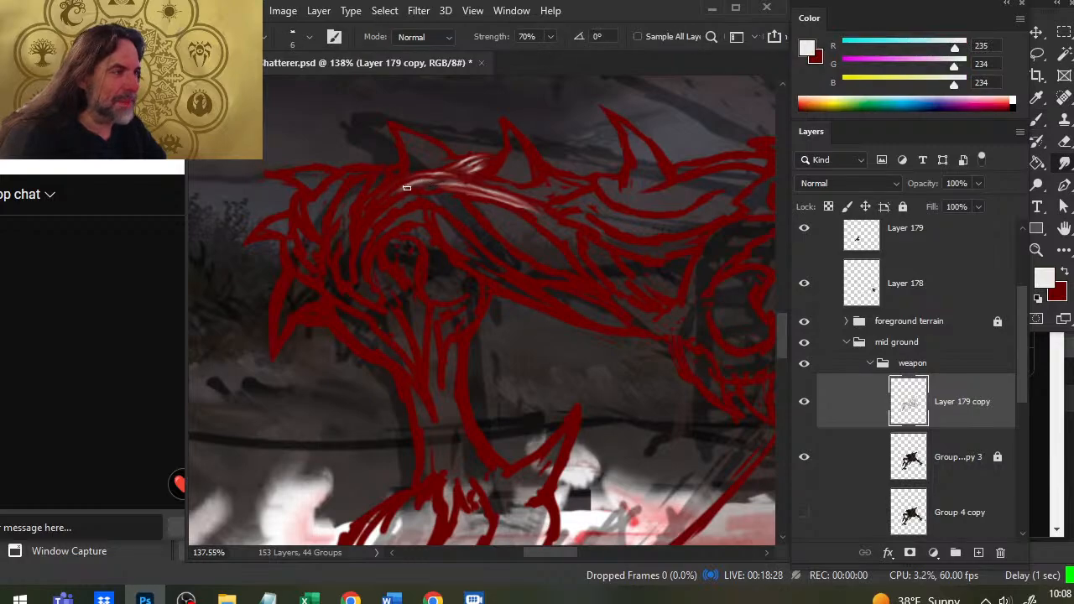
key("x")
key("b")
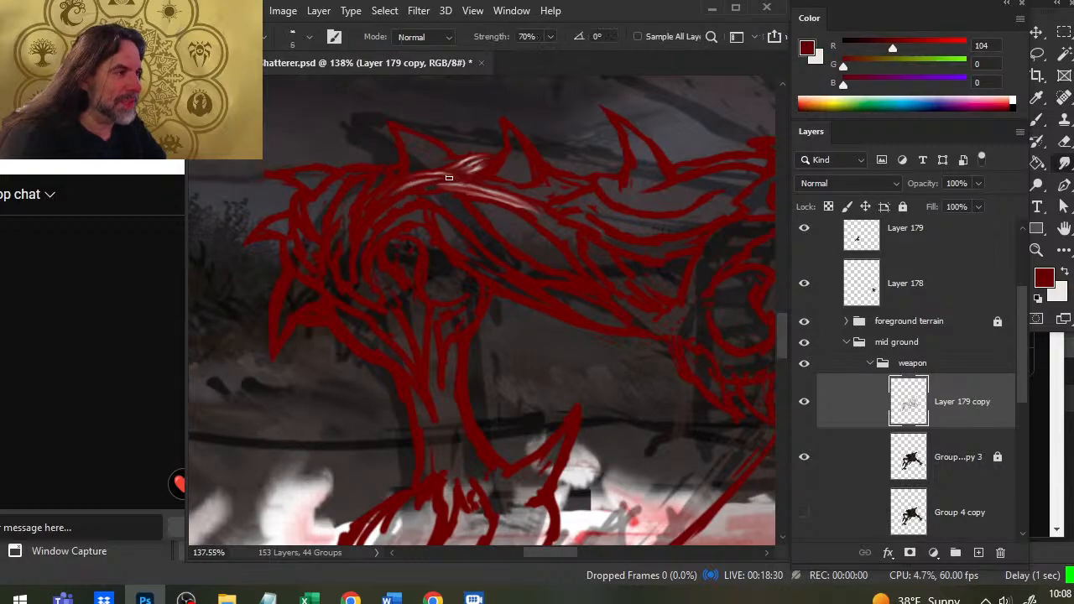
key("r")
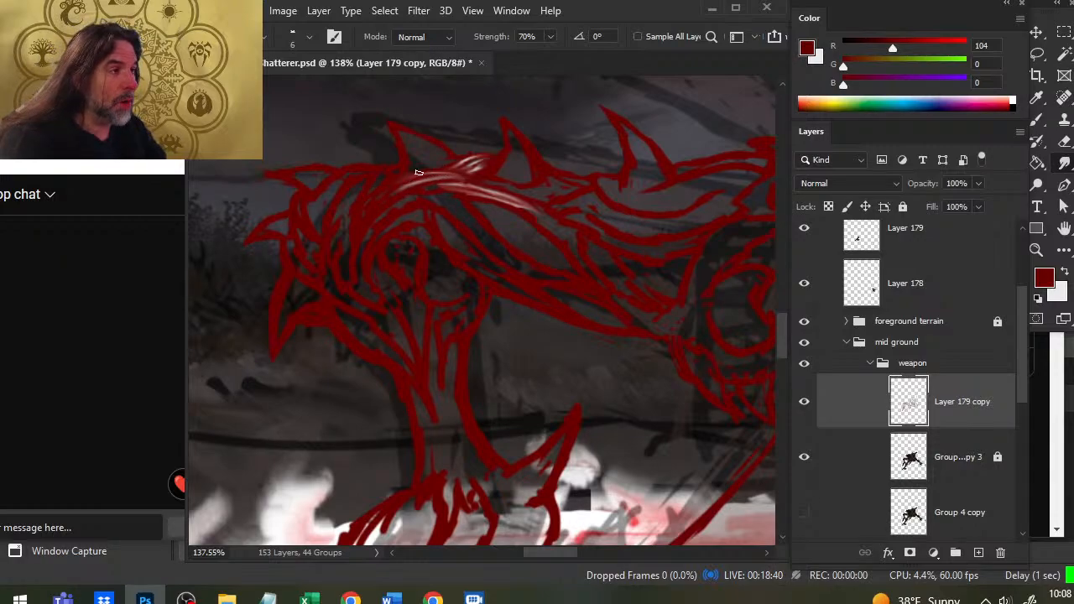
Step: Redefine the dark red gap between the highlight strands below the leftmost spike, alternating Brush strokes and smudging
key("b")
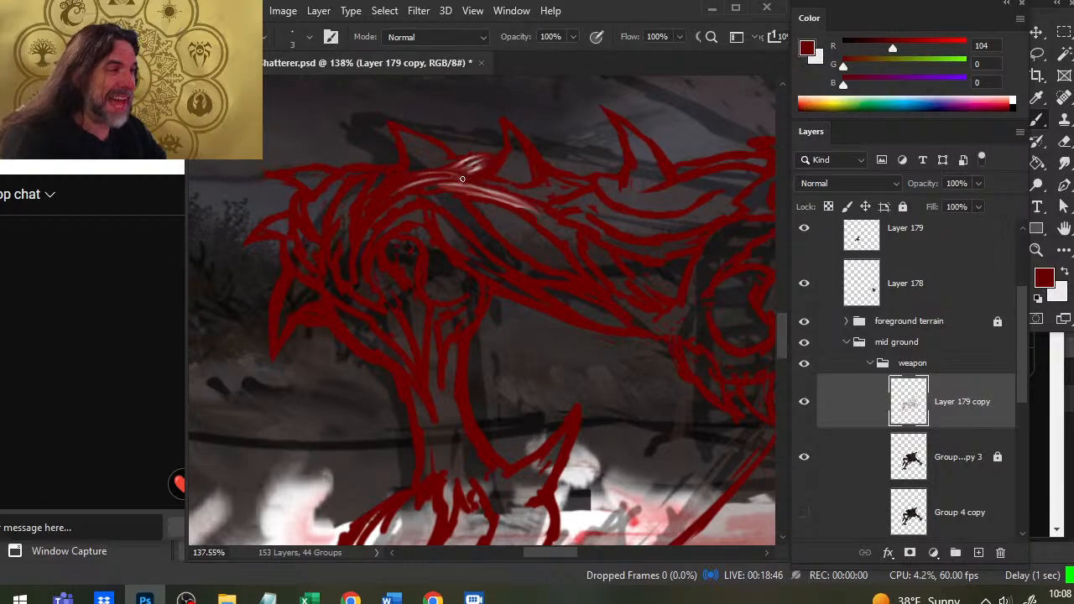
key("r")
key("b")
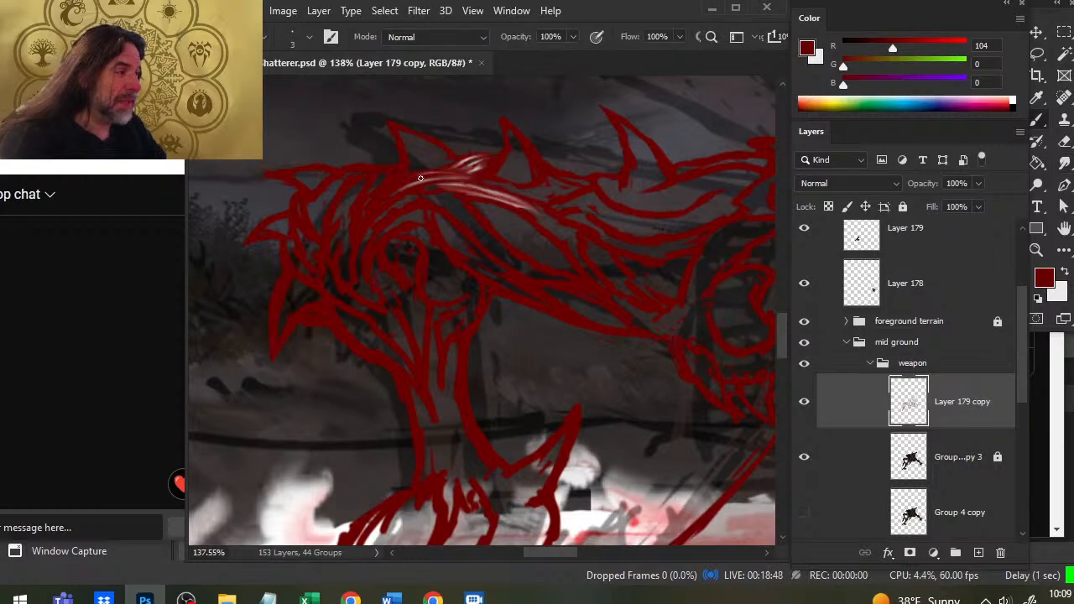
key("r")
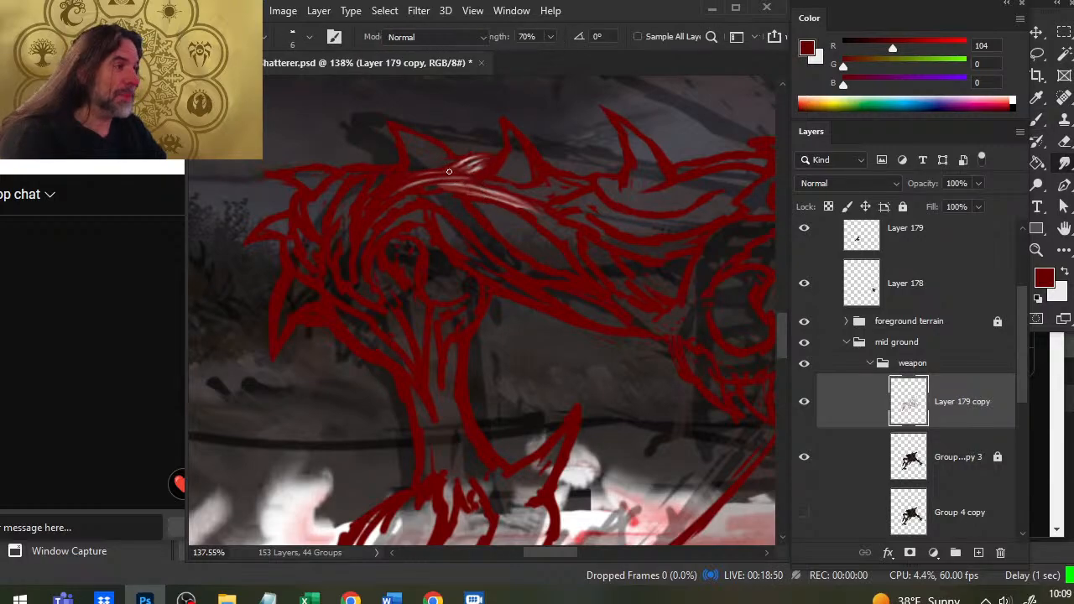
key("b")
key("r")
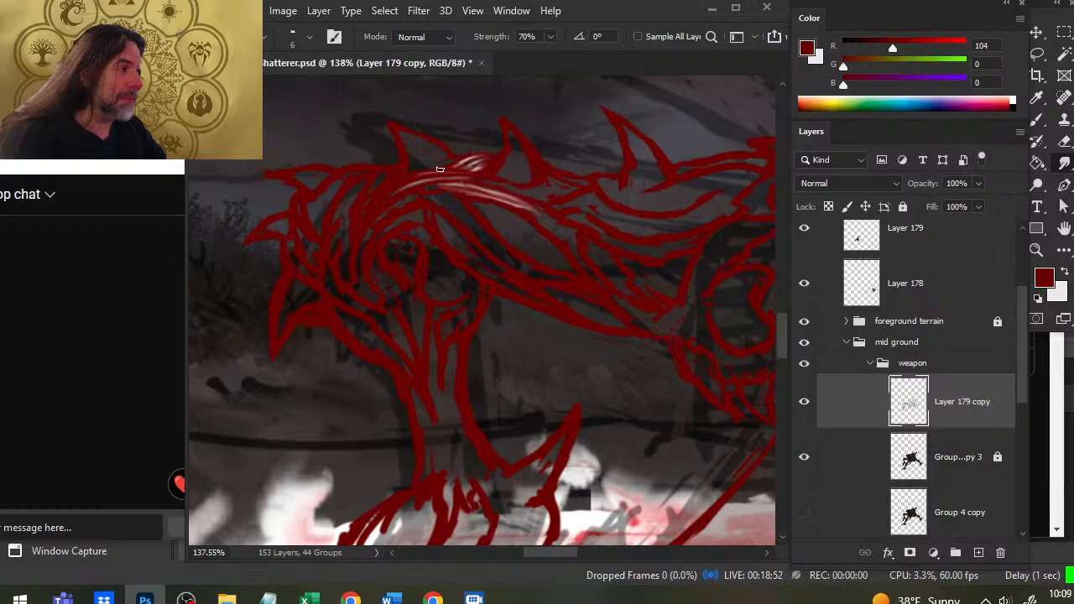
key("b")
Step: Check the limb at a smaller scale and refine the dark red edges around its highlight strands, smudging the transitions
key("z")
left_click_drag(495, 203, 395, 206)
left_click_drag(495, 202, 548, 211)
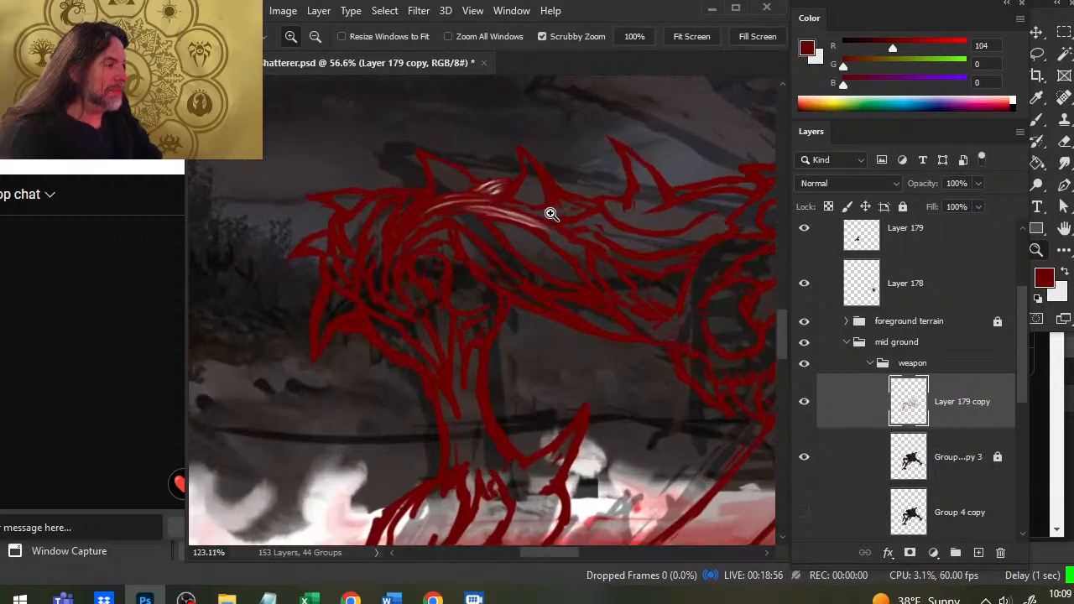
key("r")
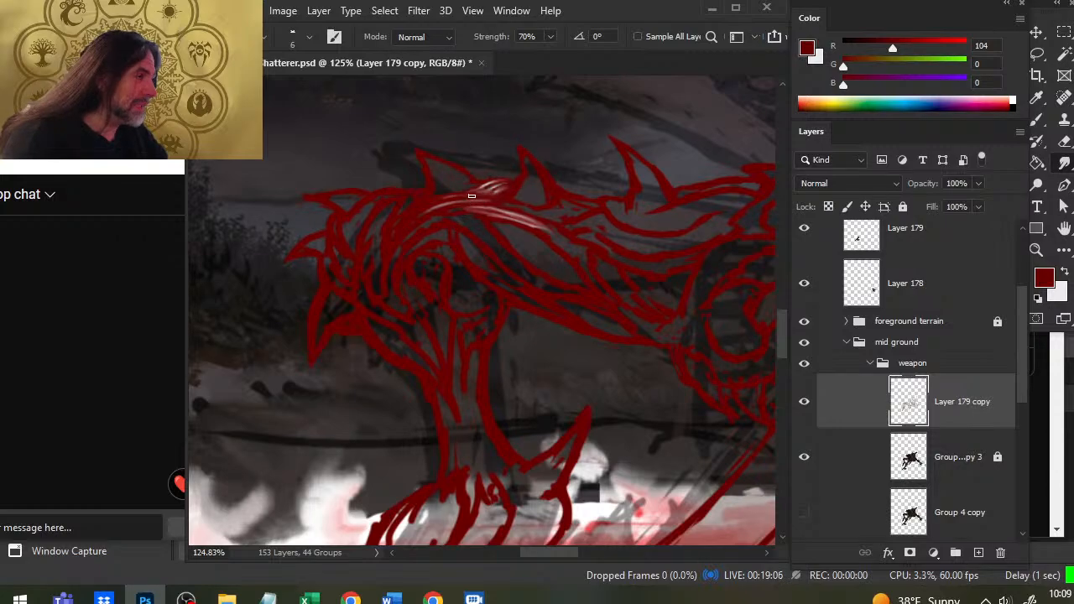
key("b")
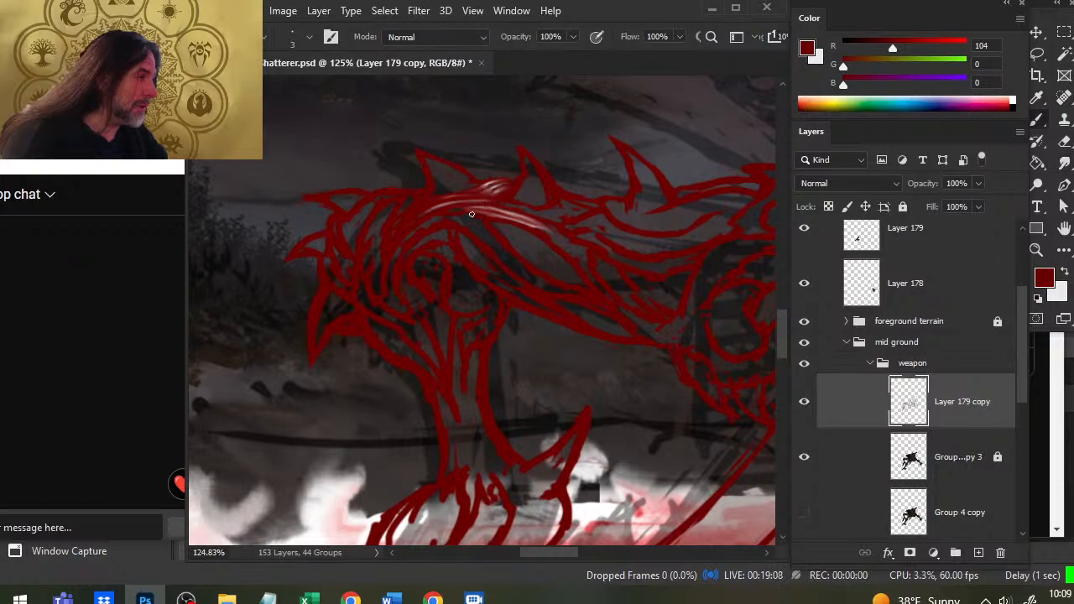
key("r")
key("b")
Step: Undo a trial smudge toward the middle spike's base and blend the highlight strands there with dark red touches instead
key("r")
left_click_drag(478, 199, 501, 184)
key("ctrl+z")
key("b")
key("r")
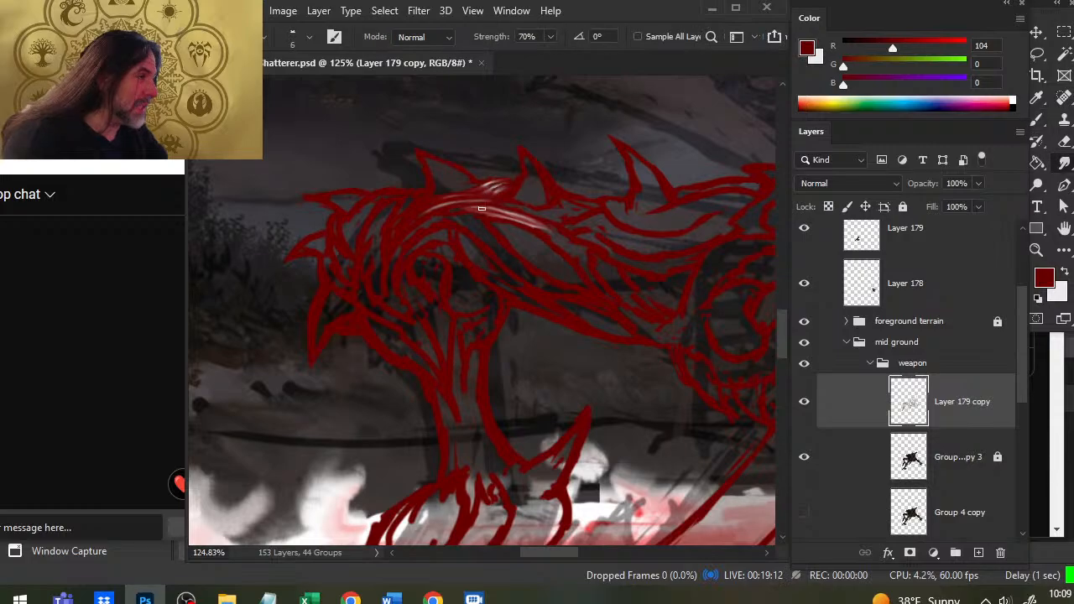
key("b")
key("r")
Step: Paint an off-white highlight along the upper edge of the leftmost spike and smudge it into the spike's interior
key("b")
key("x")
mouse_move(433, 161)
left_mouse_down()
mouse_move(457, 176)
mouse_move(425, 157)
mouse_move(467, 182)
mouse_move(423, 154)
left_mouse_up()
key("r")
key("b")
key("r")
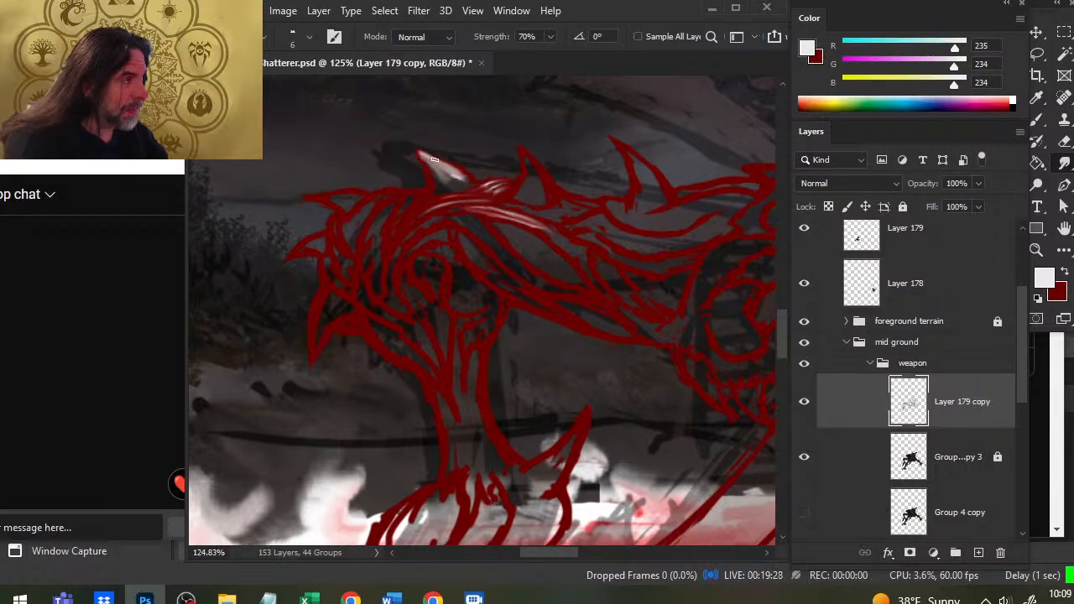
Step: Fill in the leftmost spike's off-white highlight and smudge it toward the tip, pulling the tip out to a longer point
key("b")
left_click_drag(460, 174, 438, 163)
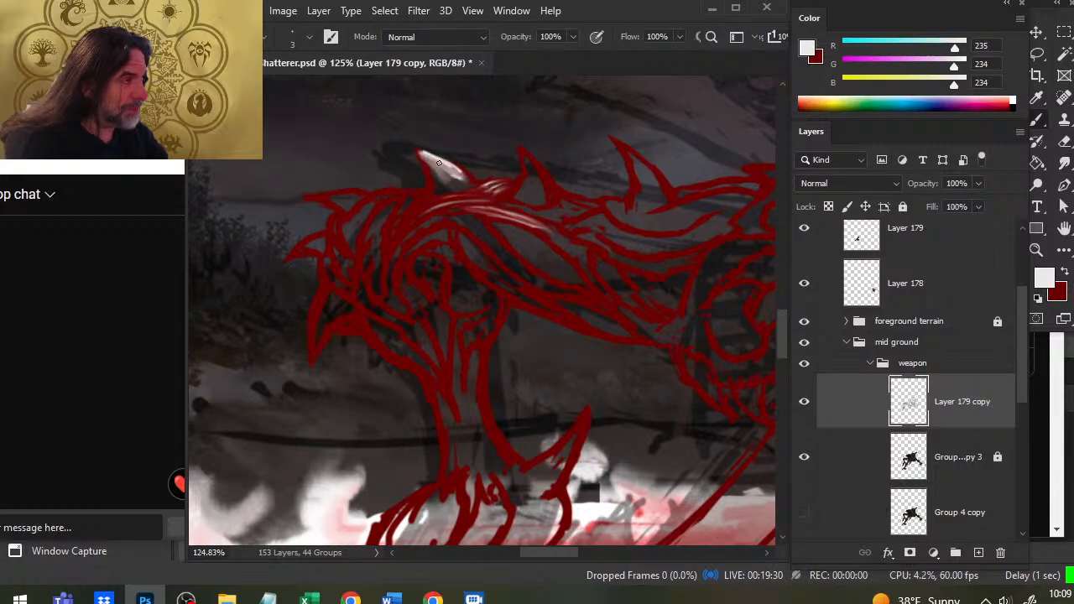
key("r")
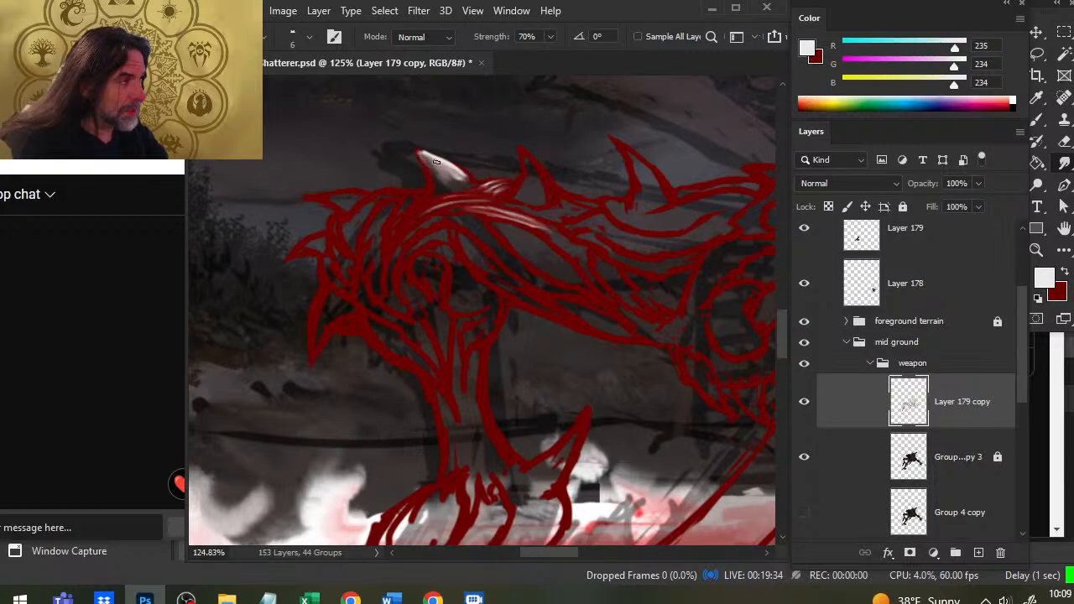
left_click_drag(453, 167, 436, 161)
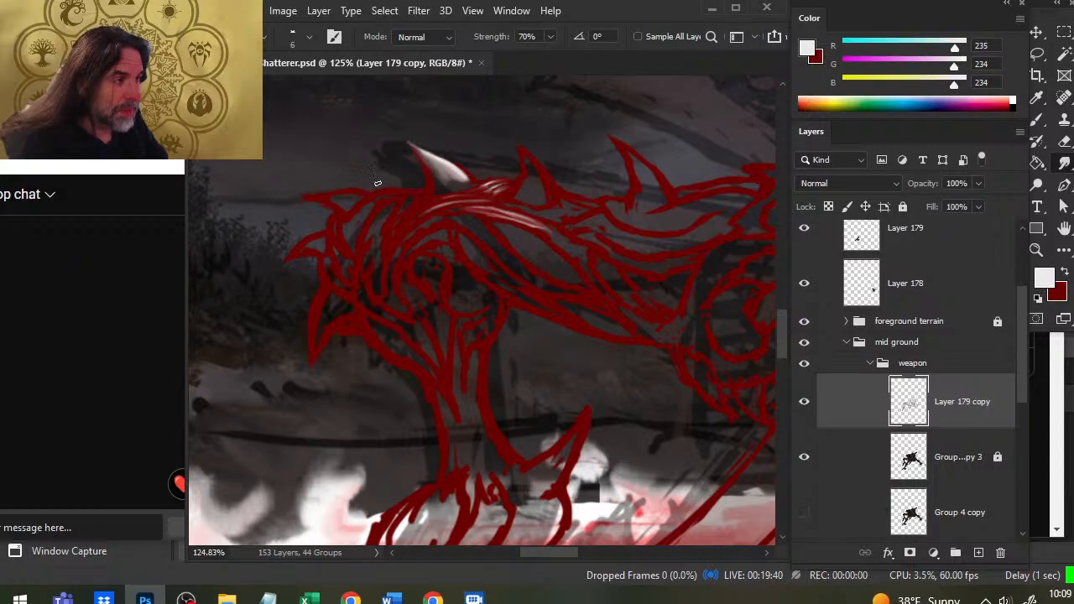
Step: Repaint the leftmost spike's tip in dark red and smudge it into the off-white highlight
key("x")
key("b")
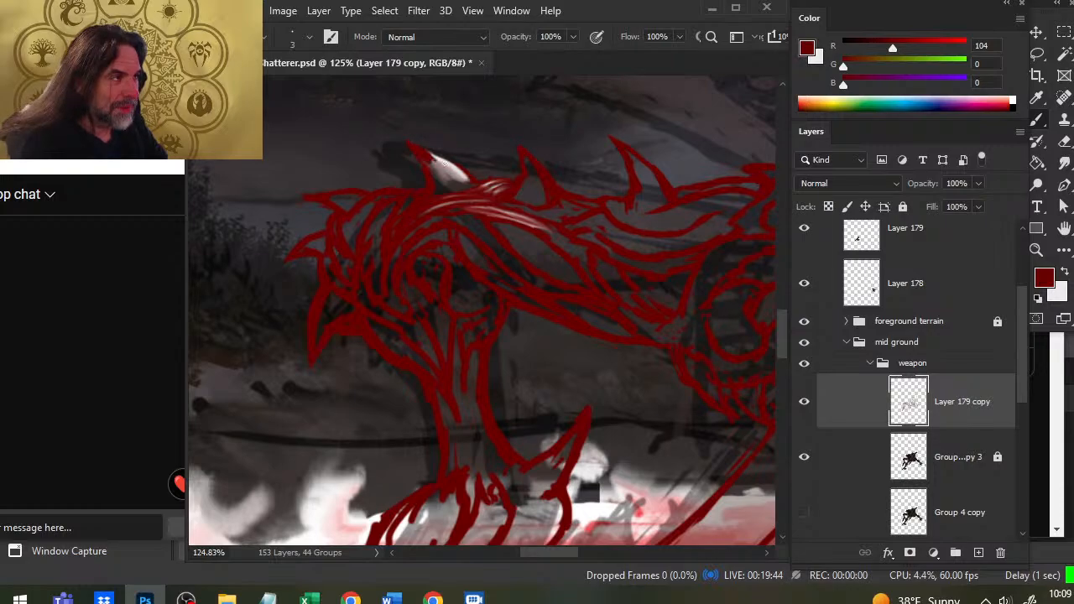
key("e")
key("r")
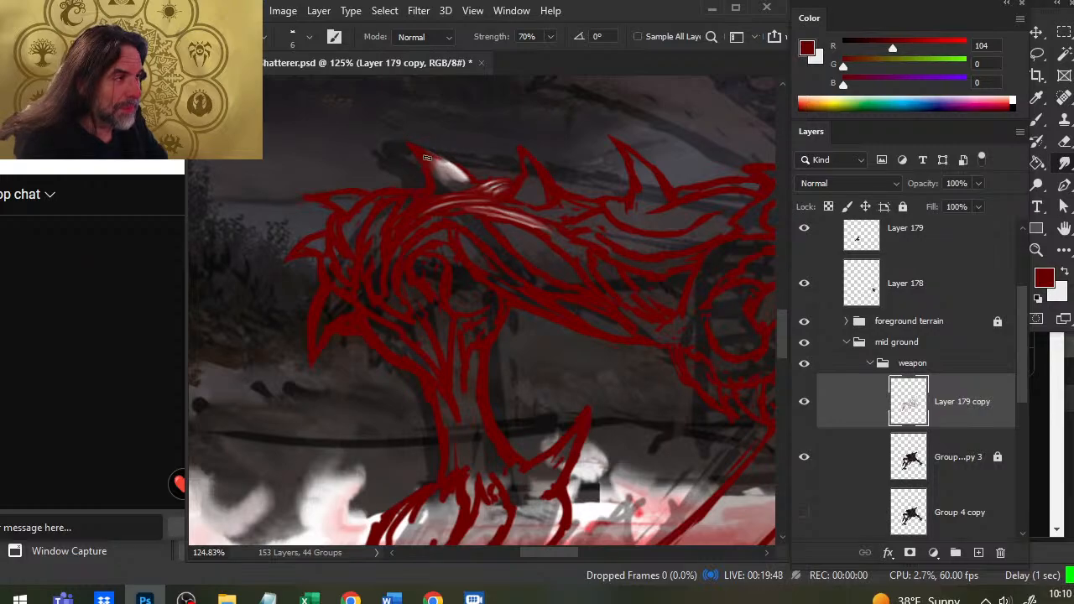
mouse_move(419, 149)
left_mouse_down()
mouse_move(456, 181)
mouse_move(423, 147)
left_mouse_up()
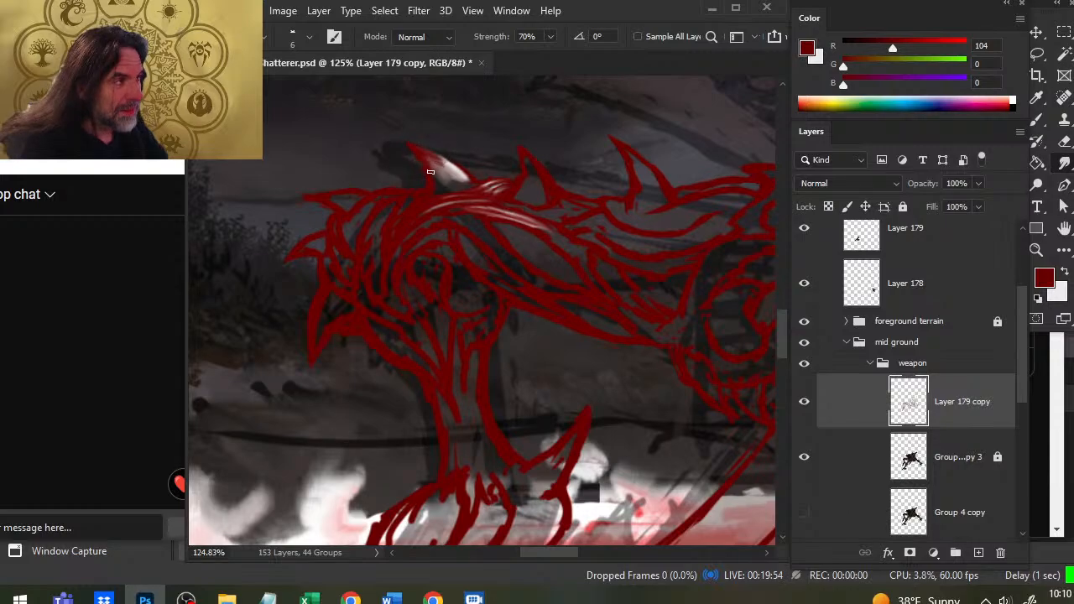
key("b")
key("x")
left_click_drag(410, 143, 437, 159)
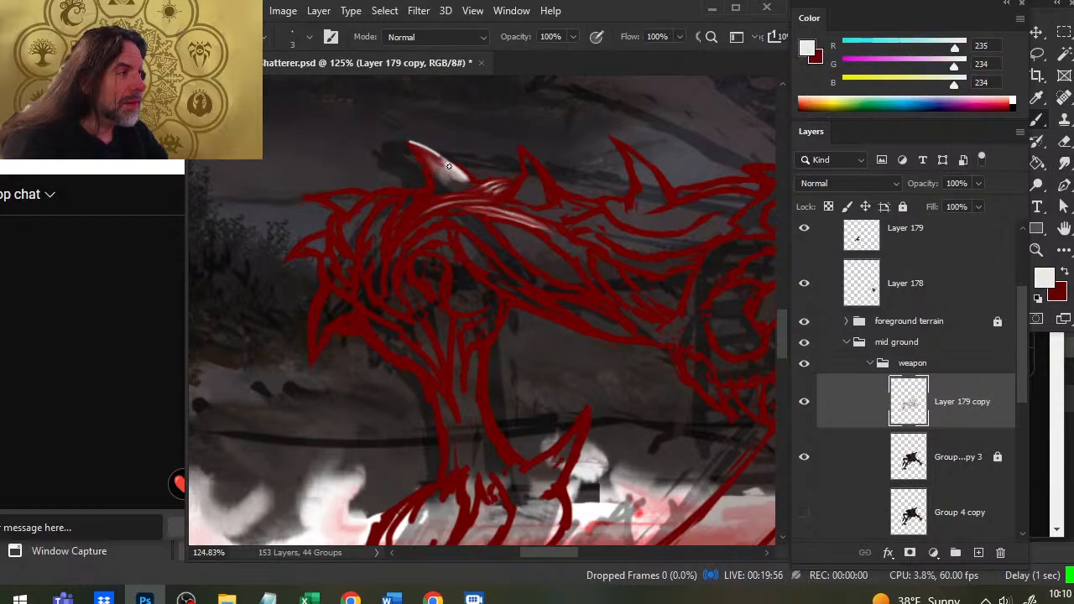
Step: Reduce the brush size to 1 and refine the leftmost spike with fine dark red strokes, smudging them into its highlight
key("x")
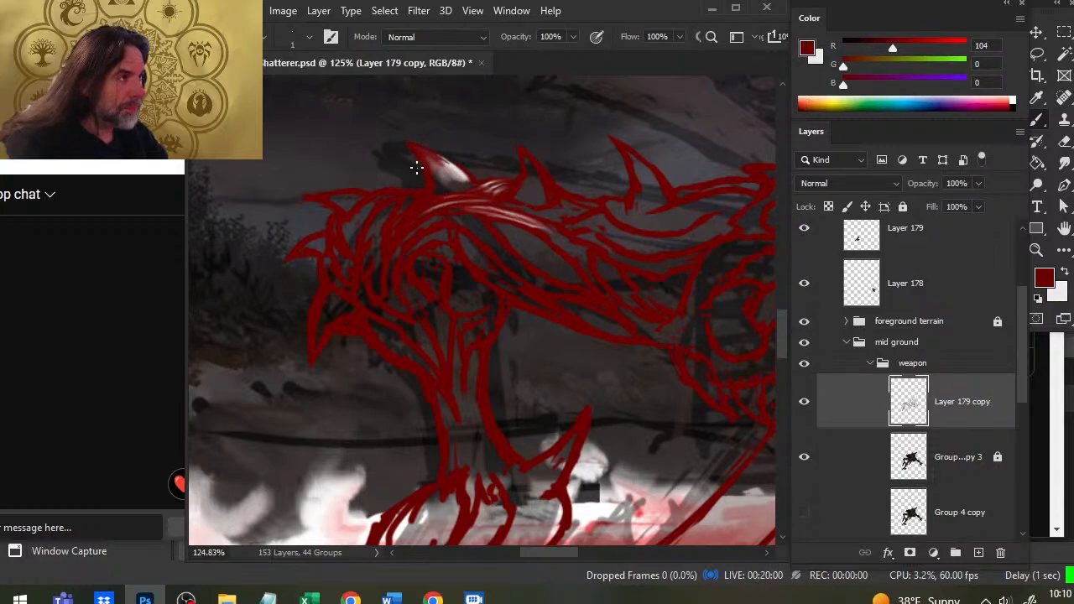
key("e")
key("r")
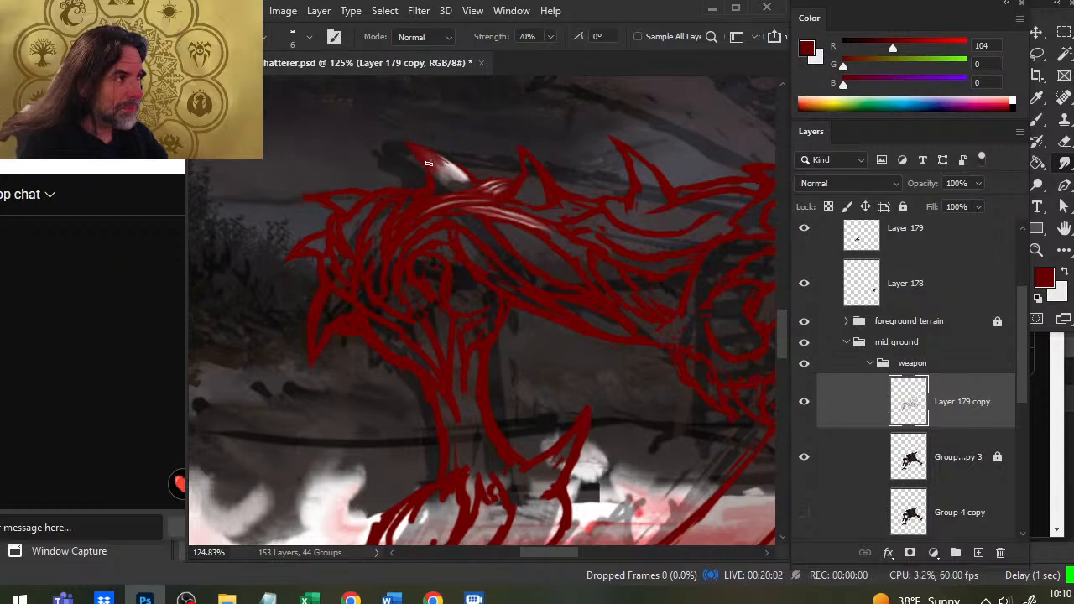
key("b")
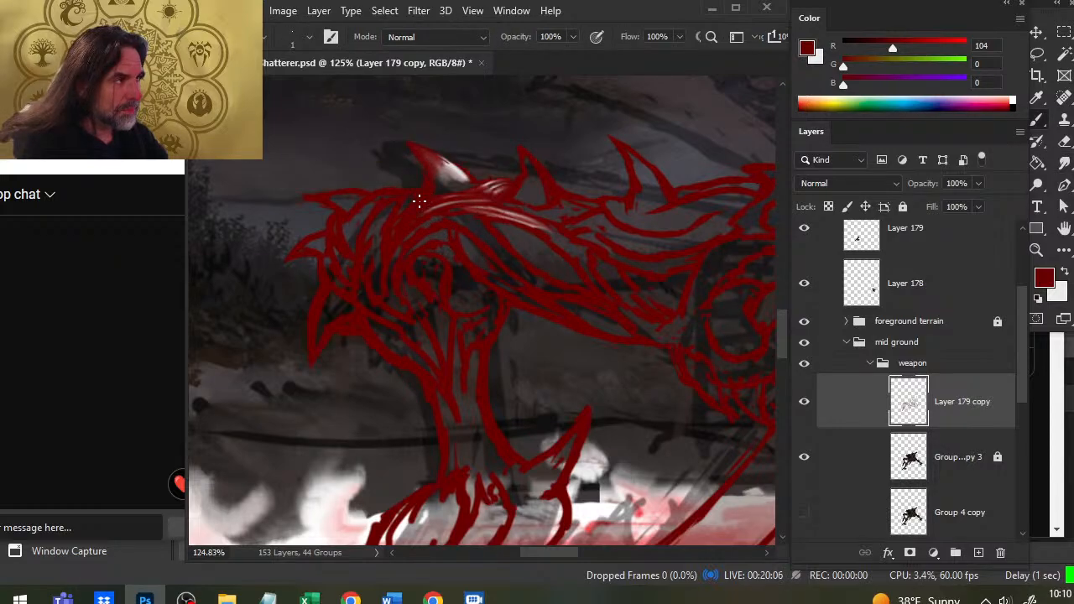
key("r")
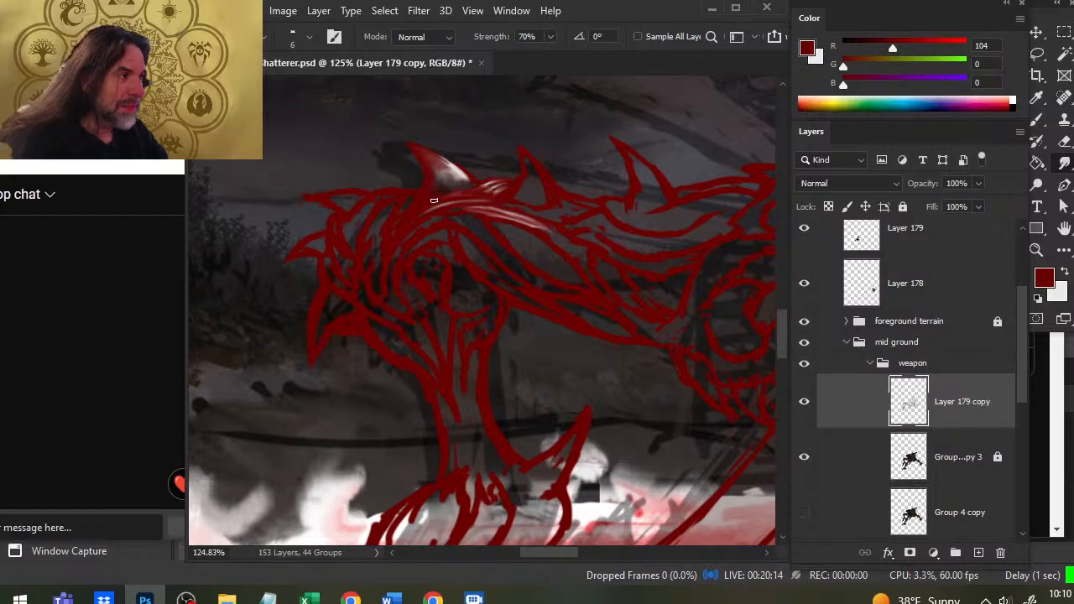
Step: Touch up the leftmost spike's base in dark red, smudge it, and switch the paint colour back to off-white
key("b")
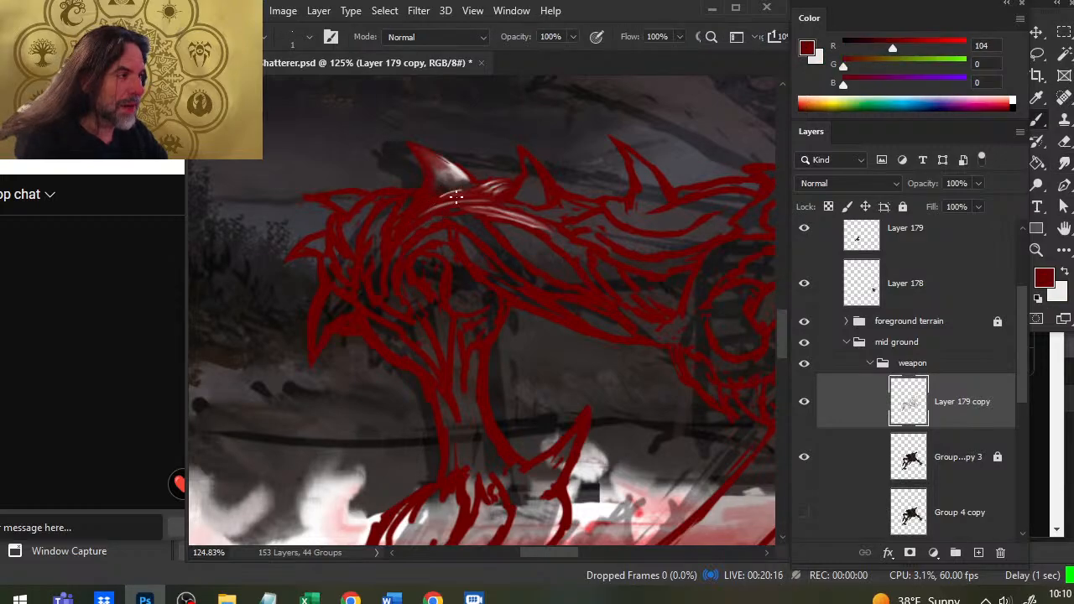
key("r")
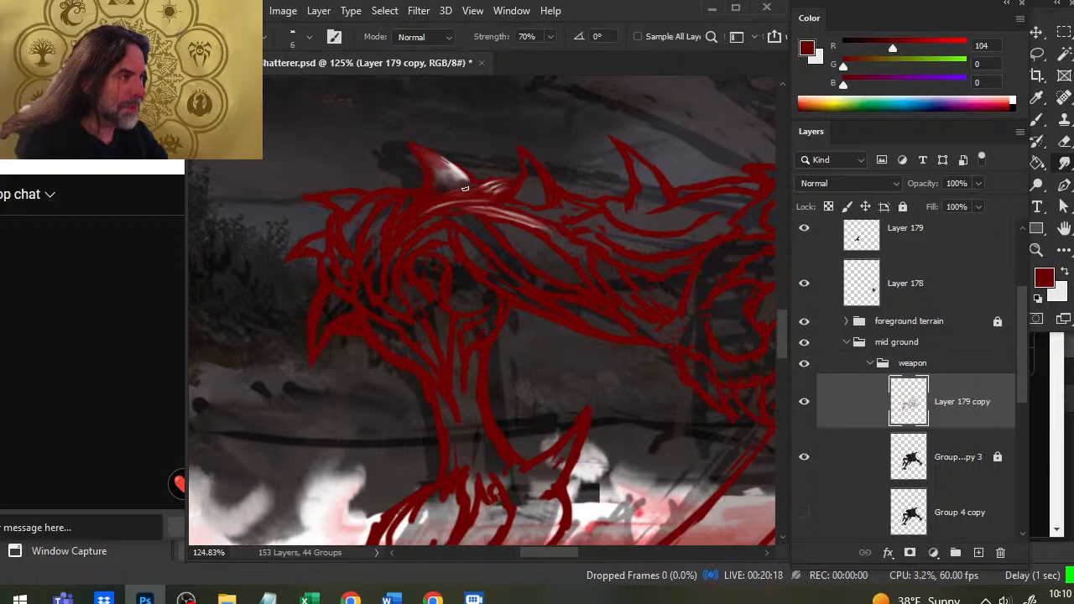
key("x")
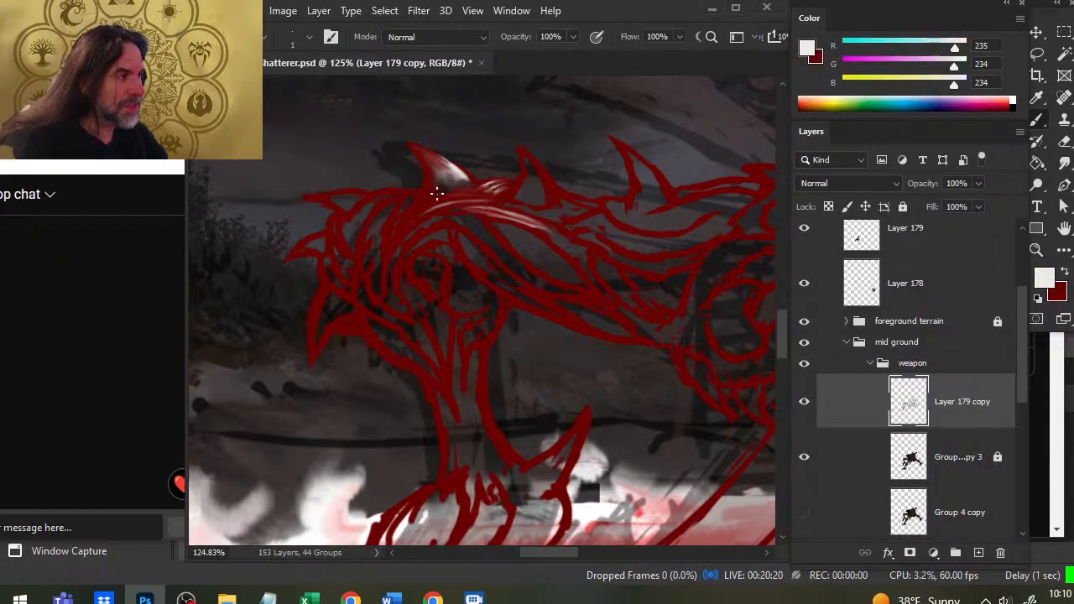
Step: Blend dark red into the leftmost spike's base, add a fine off-white stroke there and smudge it
key("x")
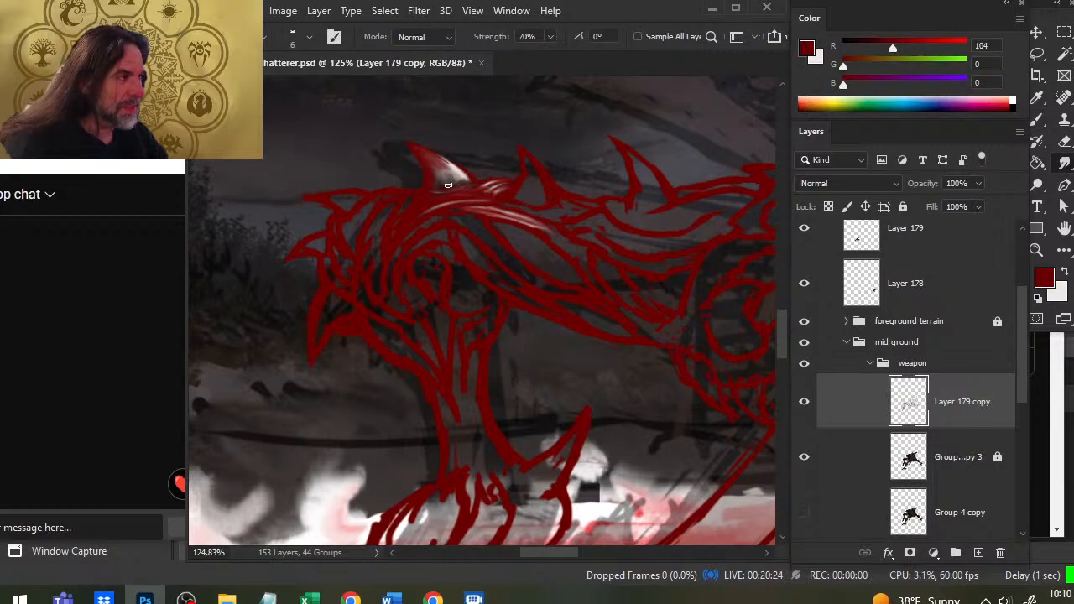
key("b")
key("x")
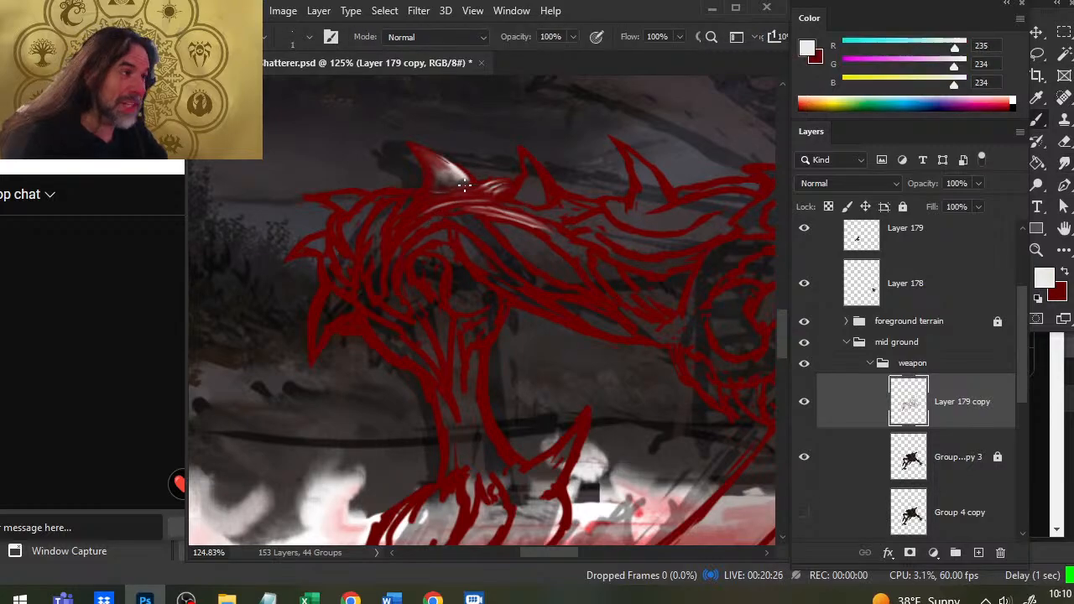
key("r")
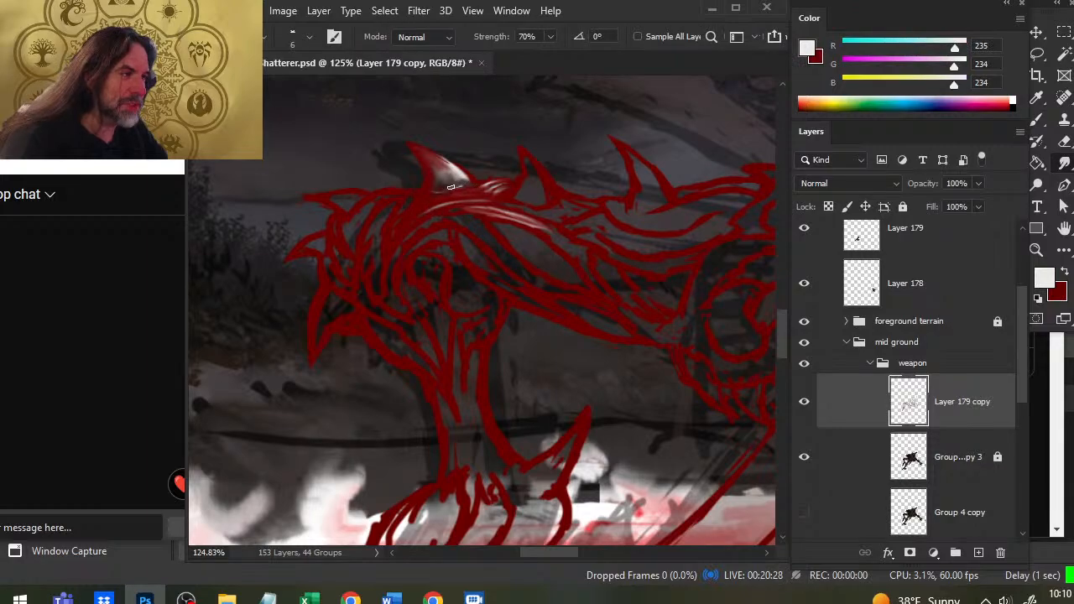
Step: Alternate fine dark red strokes and smudging along the leftmost spike's base, and smudge its highlight up toward the tip
key("x")
key("b")
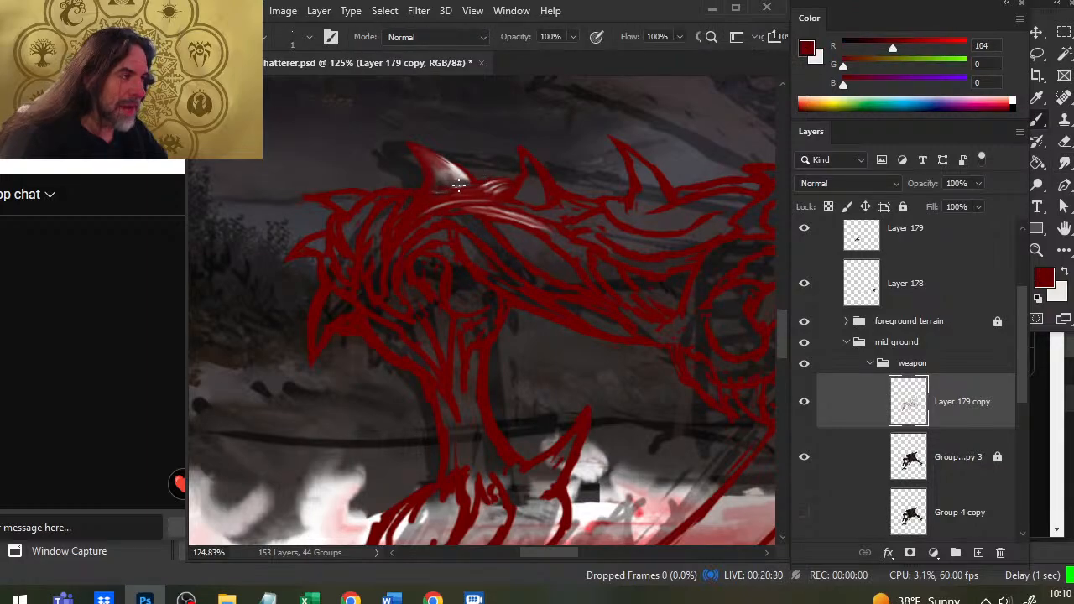
key("r")
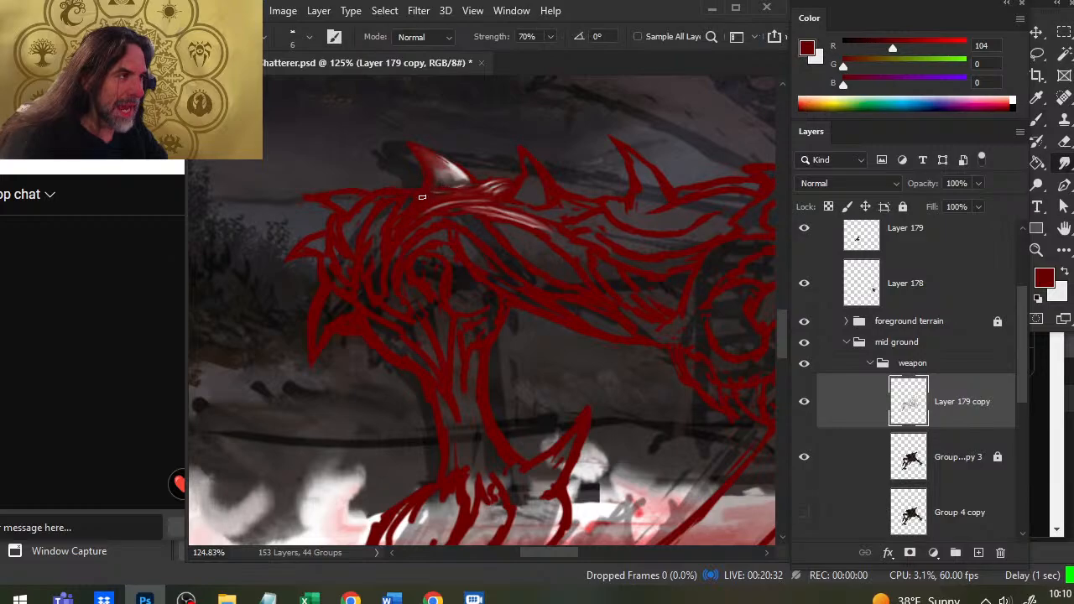
key("b")
key("r")
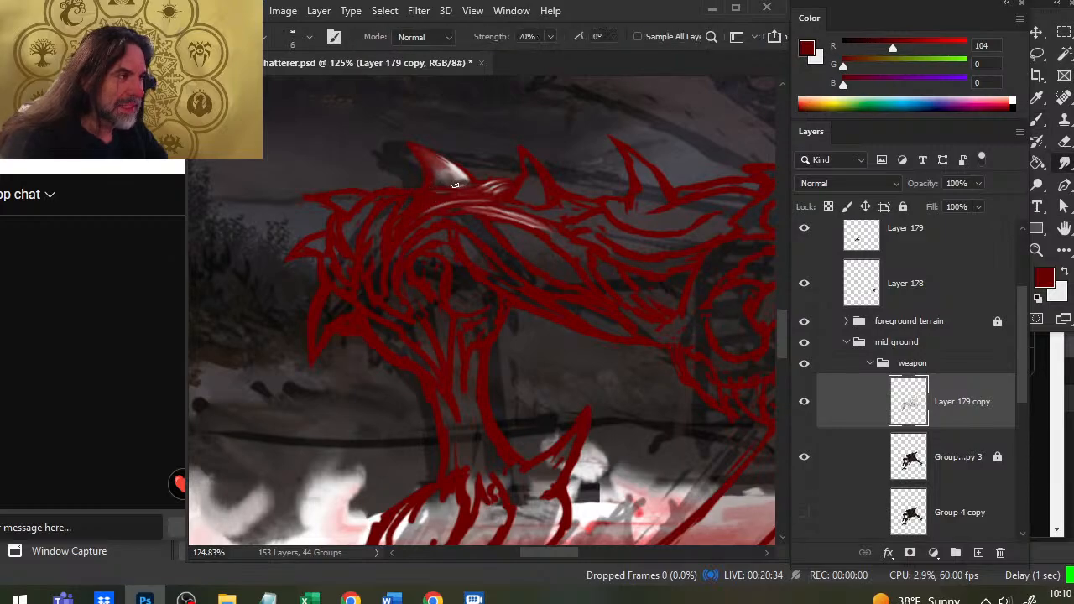
key("b")
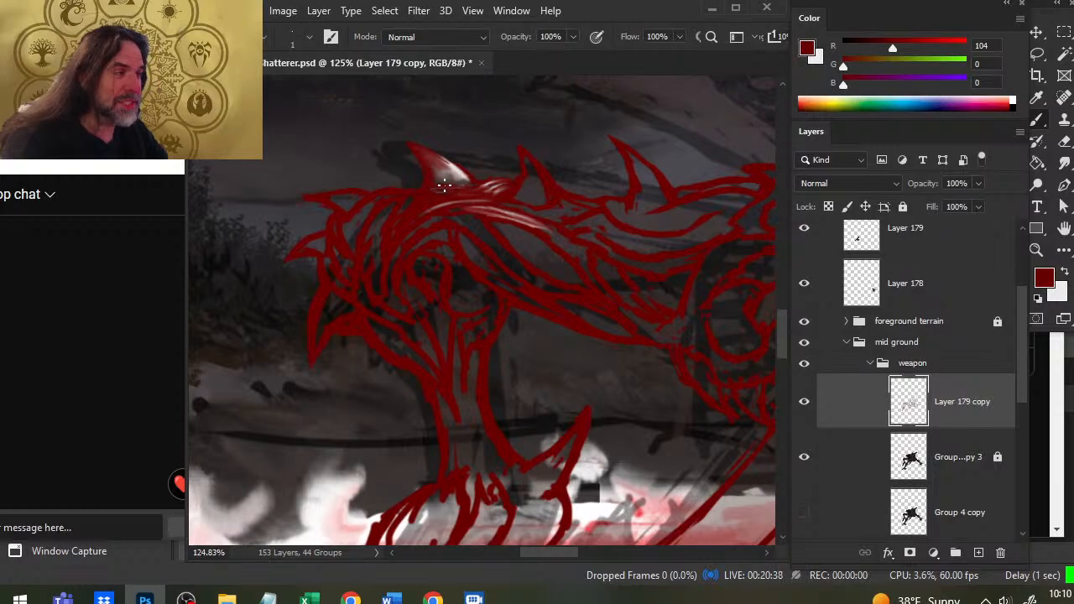
key("r")
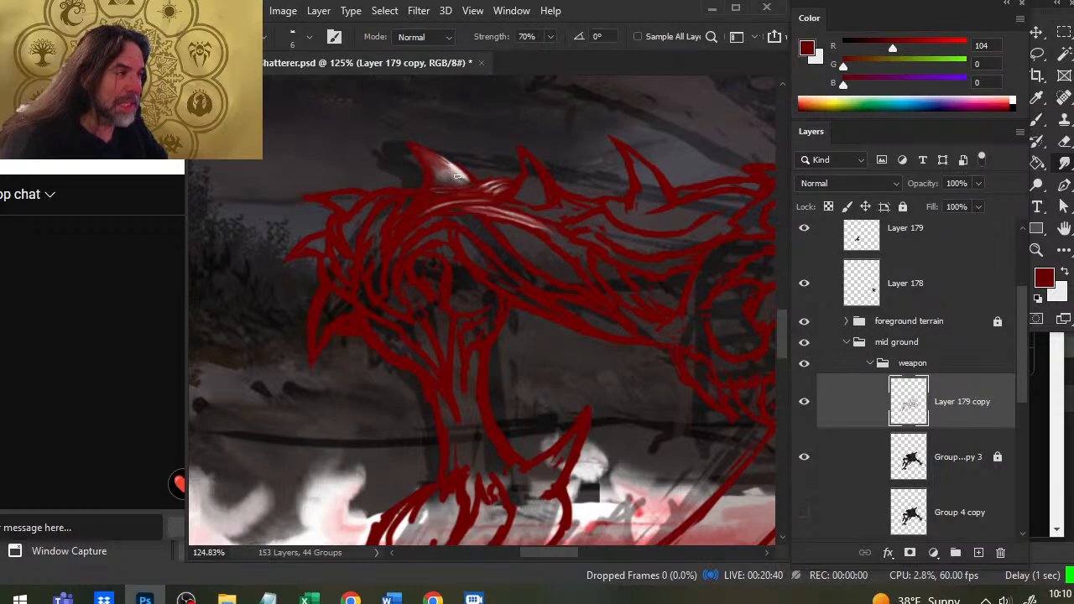
left_click_drag(458, 172, 418, 148)
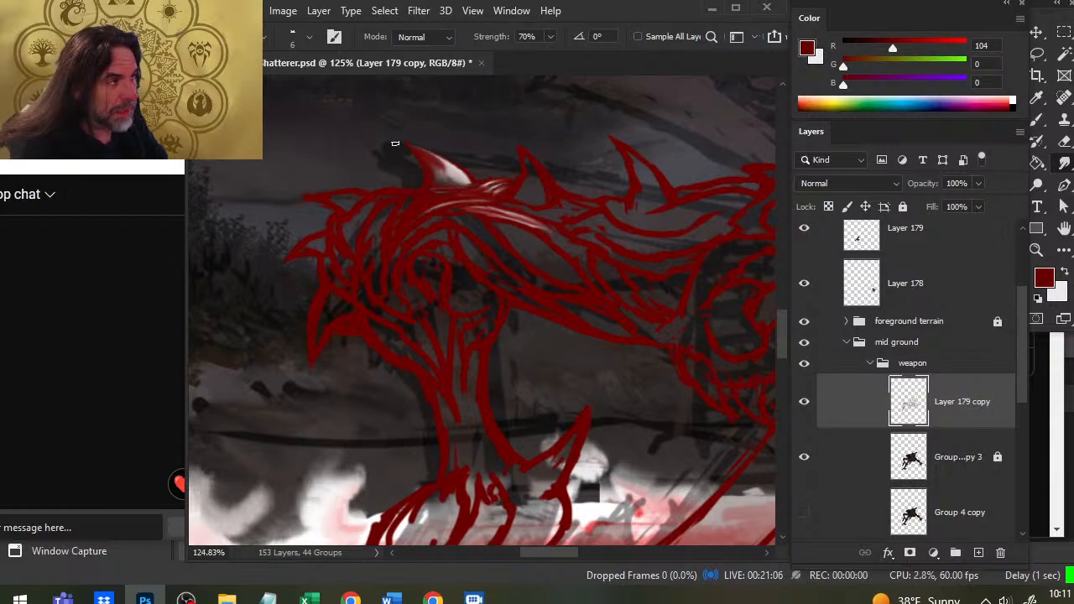
Step: Clean up the leftmost spike's tip with the Eraser, redraw it in dark red and smudge the new strokes down to the base
key("e")
key("b")
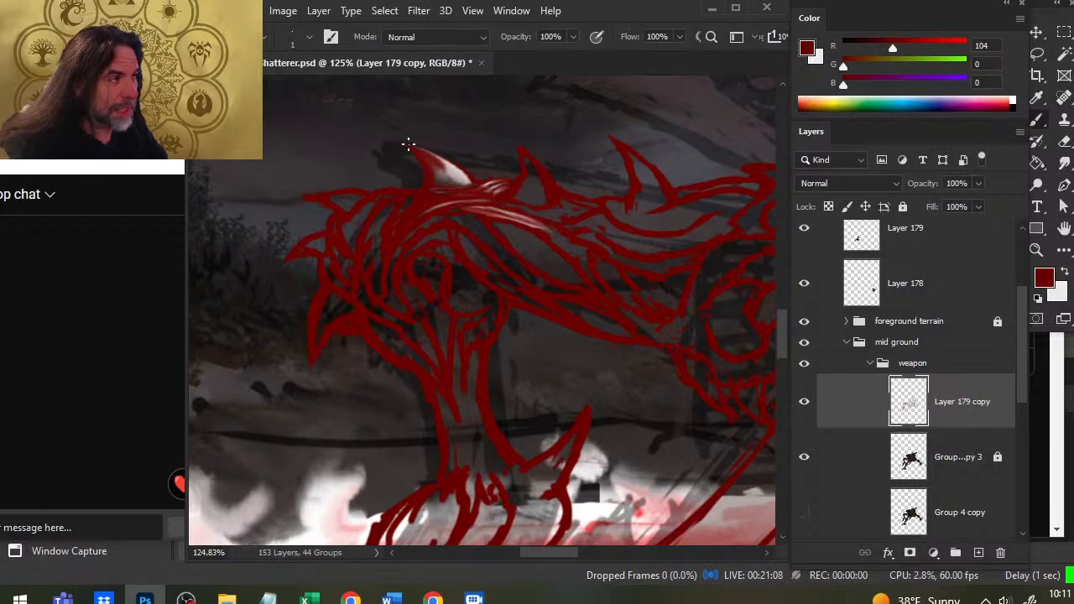
key("r")
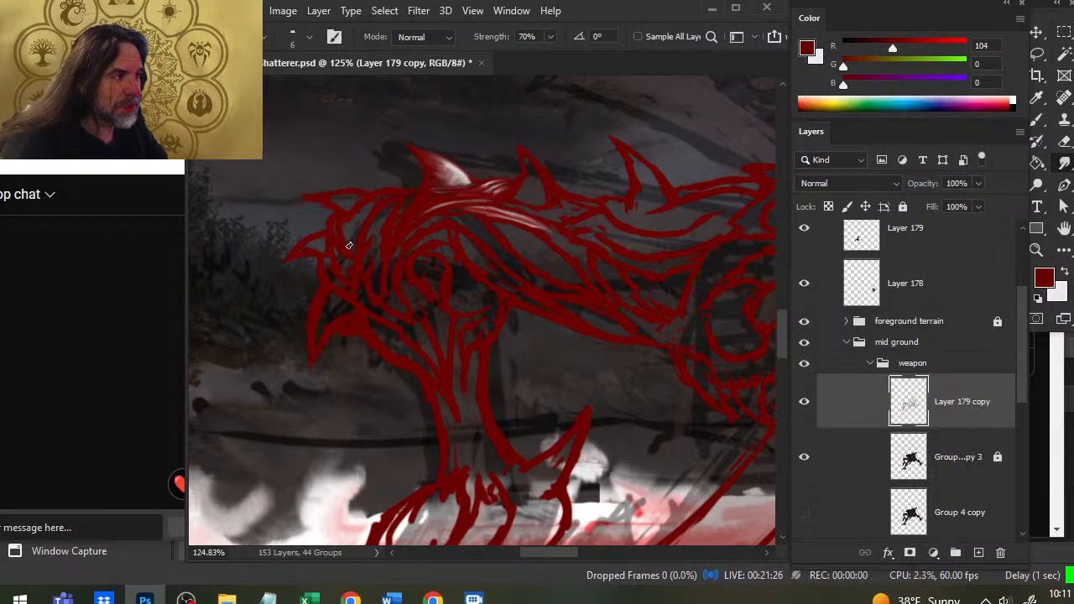
key("b")
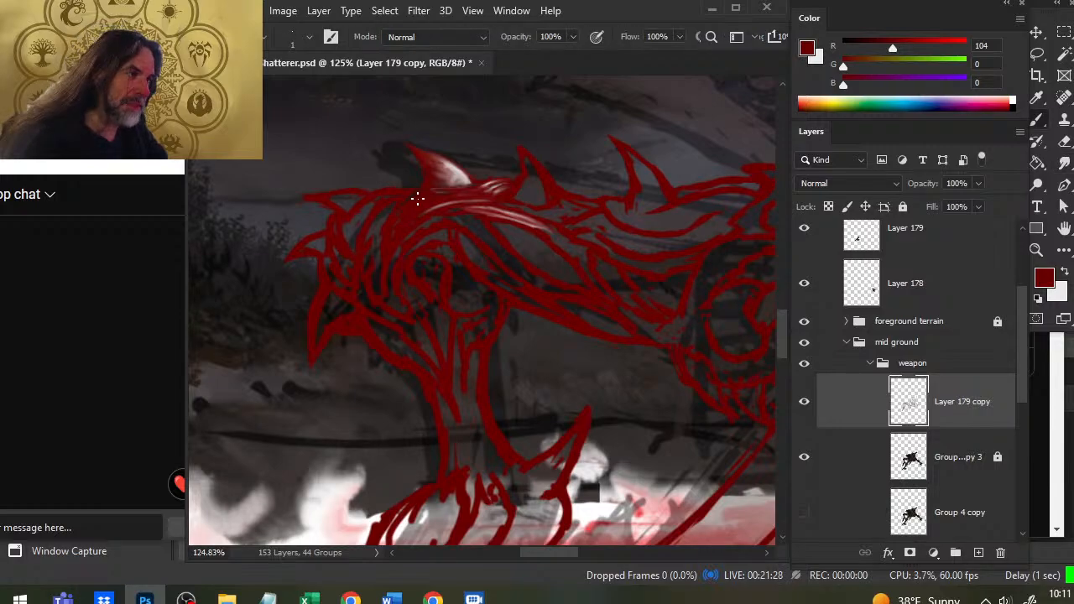
key("r")
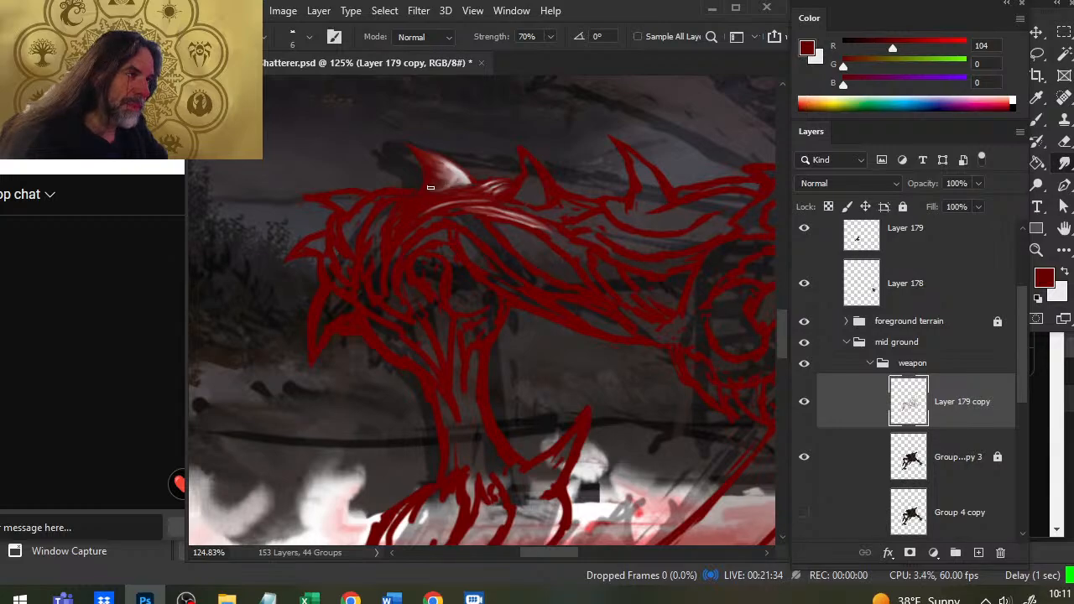
Step: Darken the leftmost spike's base, smudge its highlight upward, and retouch the tip with fine off-white and dark red strokes
key("b")
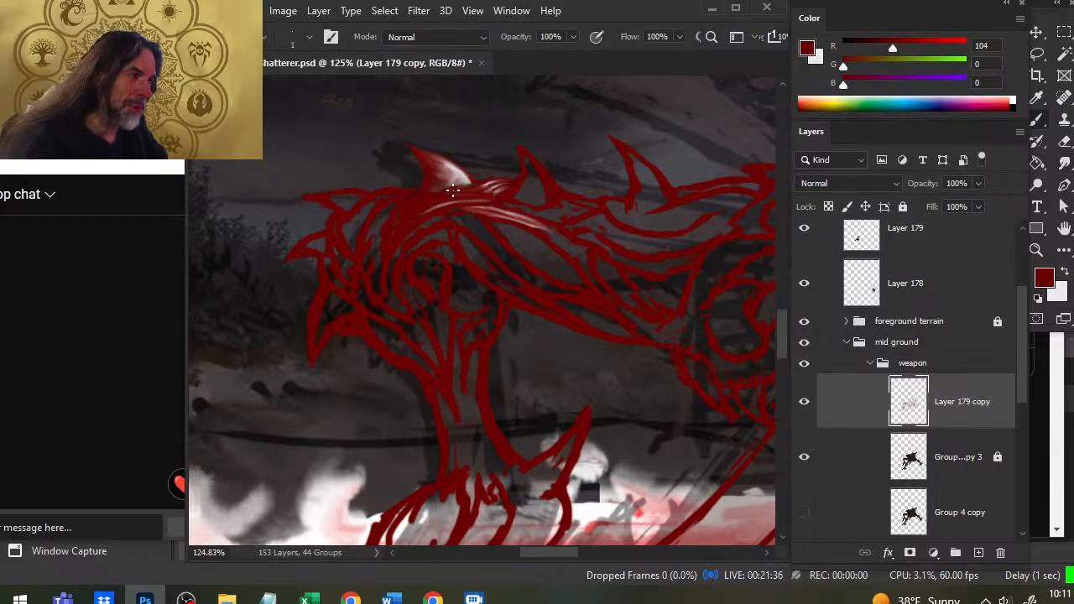
key("r")
mouse_move(457, 176)
left_mouse_down()
mouse_move(464, 184)
mouse_move(417, 147)
mouse_move(437, 160)
left_mouse_up()
key("b")
key("x")
key("x")
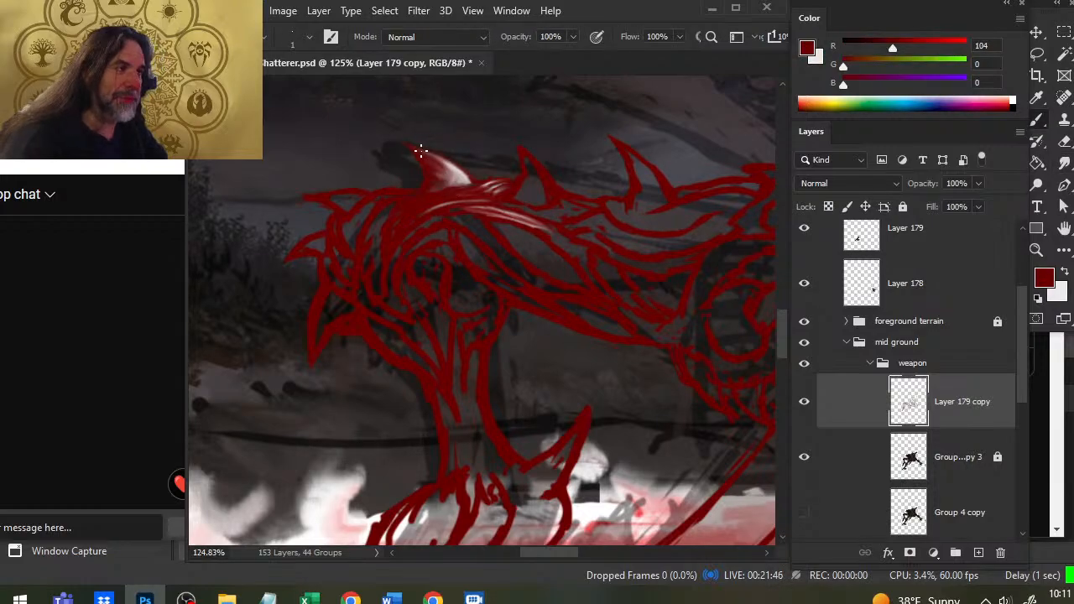
key("r")
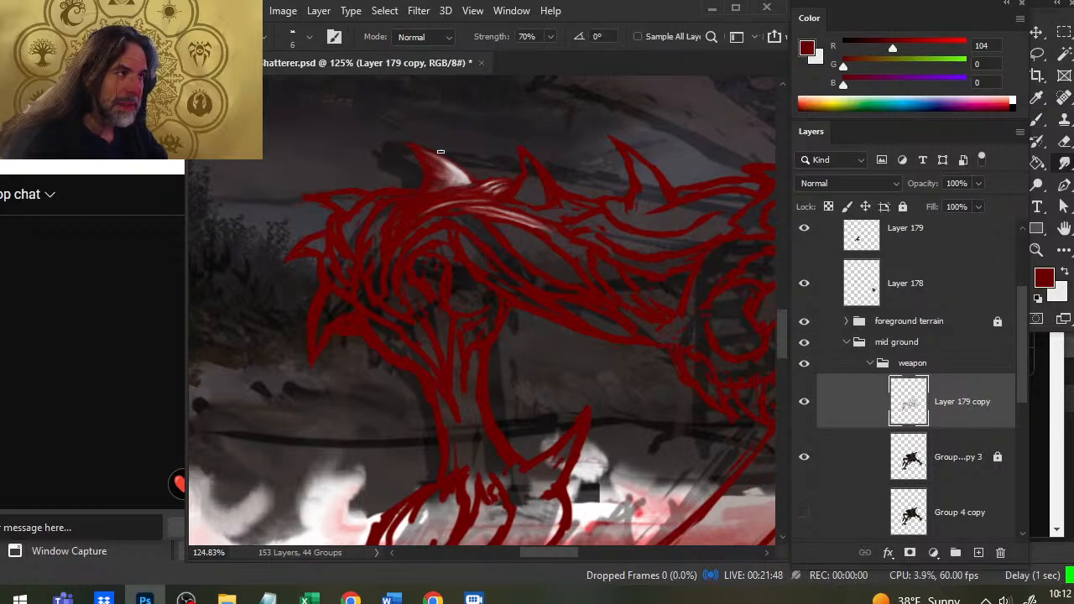
Step: Trim the leftmost spike's outer edge with the Eraser and smudge the middle of its highlight toward the tip
key("e")
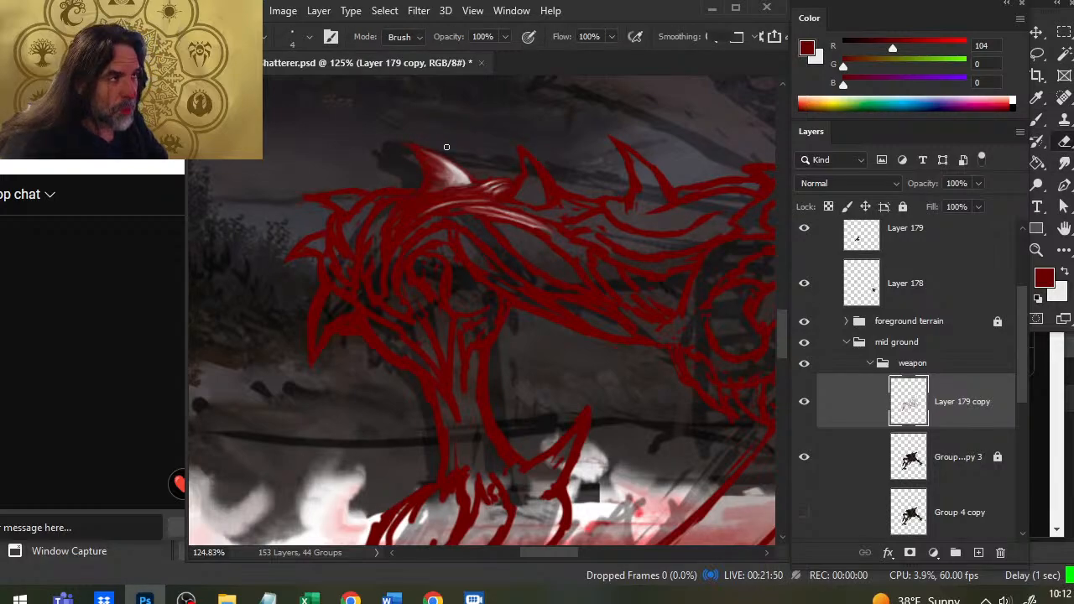
key("r")
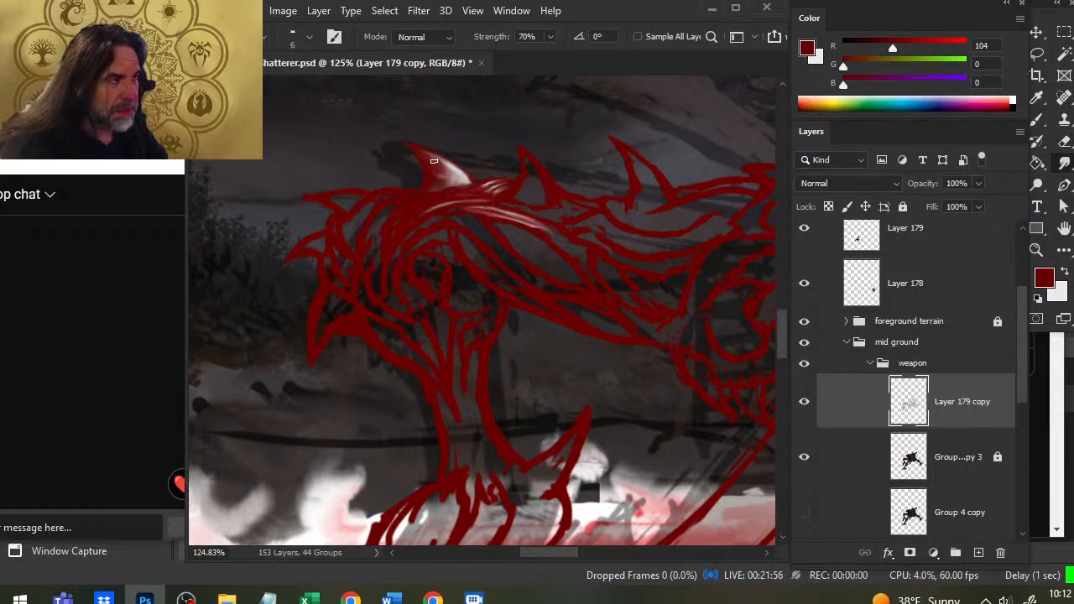
mouse_move(451, 173)
left_mouse_down()
mouse_move(430, 157)
mouse_move(438, 161)
left_mouse_up()
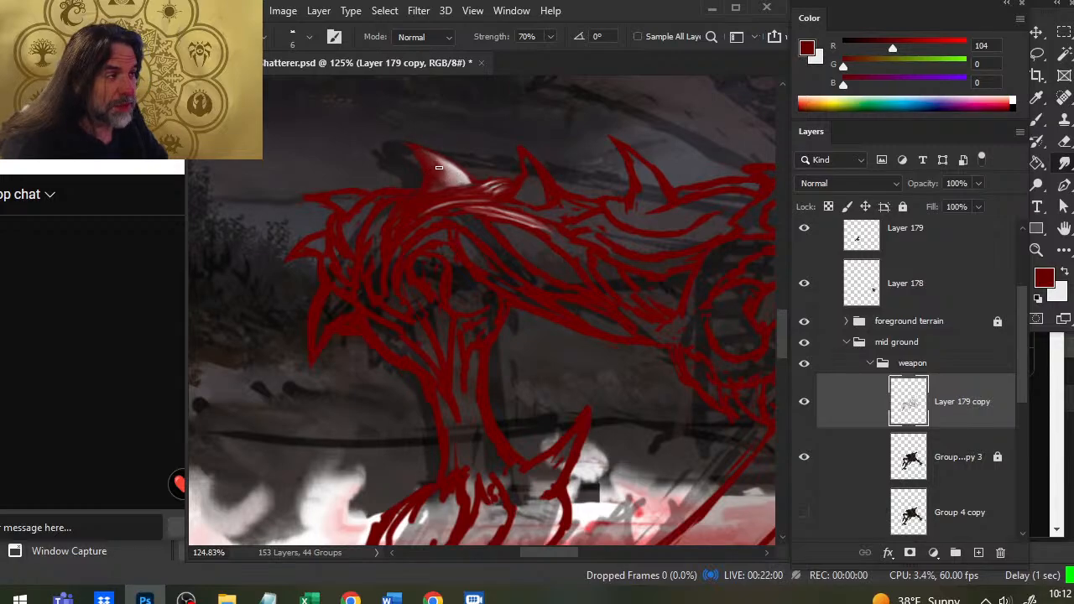
mouse_move(439, 168)
left_mouse_down()
mouse_move(422, 152)
mouse_move(436, 157)
left_mouse_up()
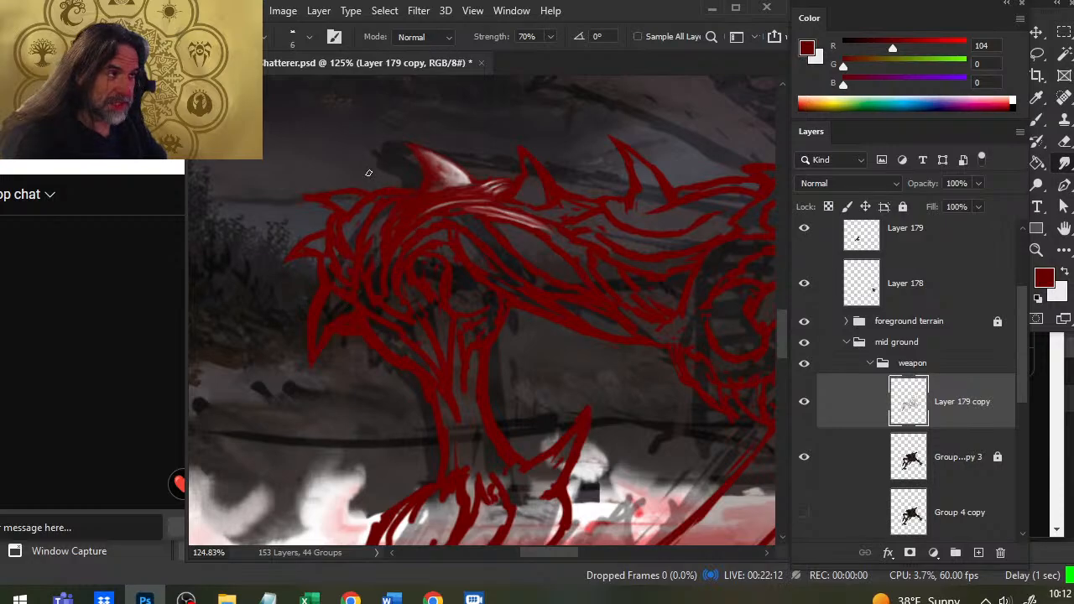
Step: Add off-white along the leftmost spike's upper edge, restate the tip in dark red, erase the excess and smudge the colours together
key("x")
key("b")
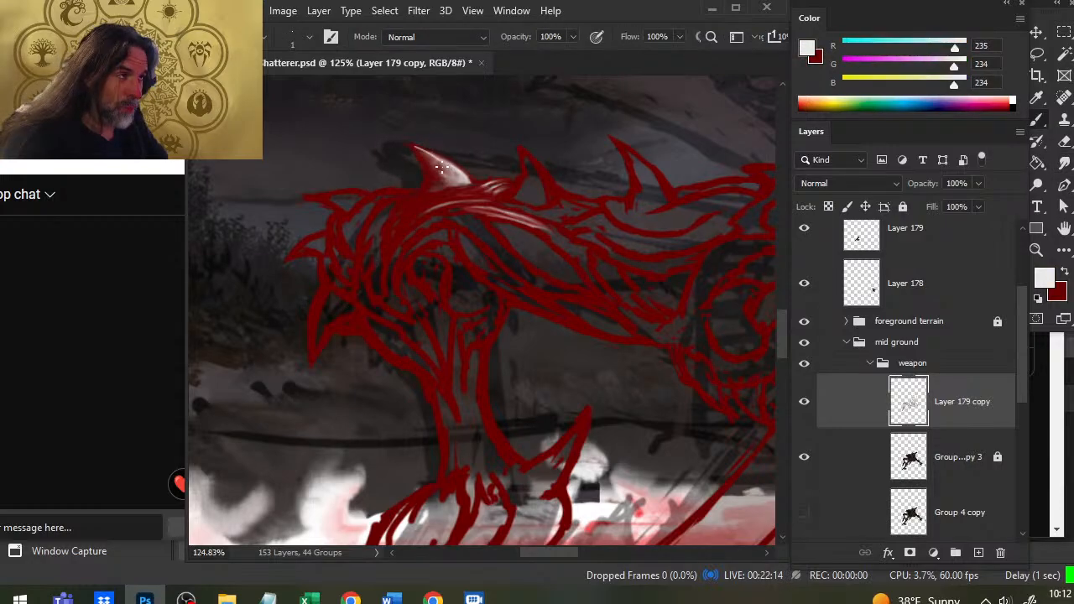
key("x")
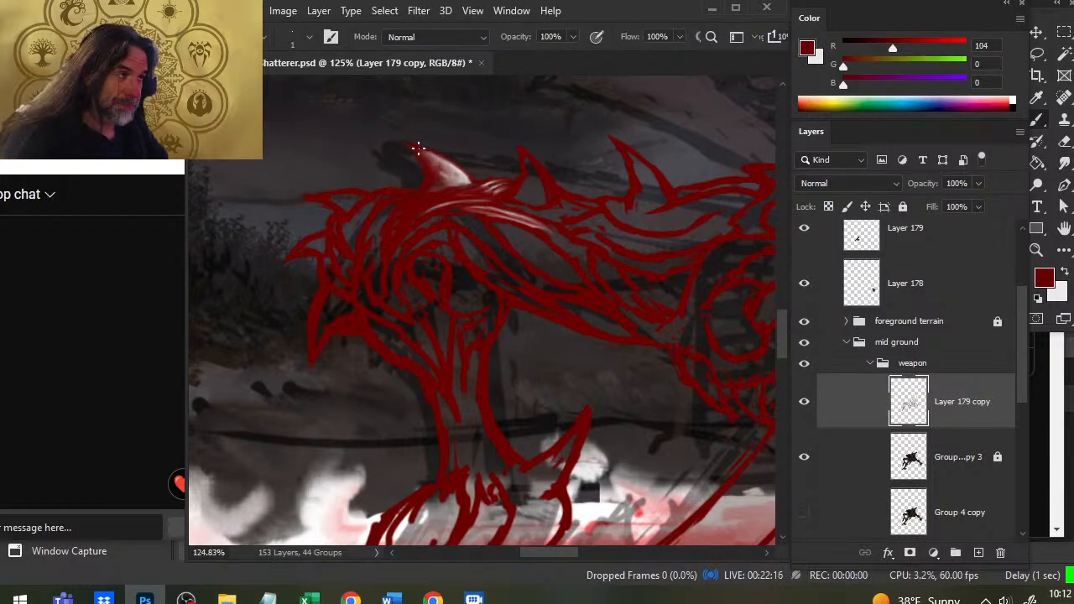
key("r")
key("e")
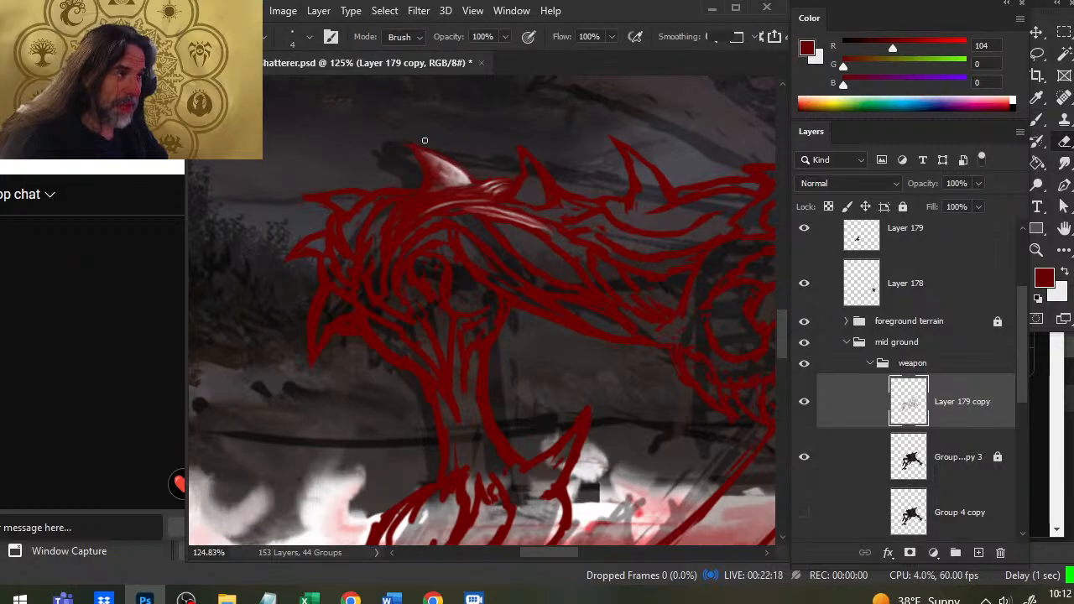
key("r")
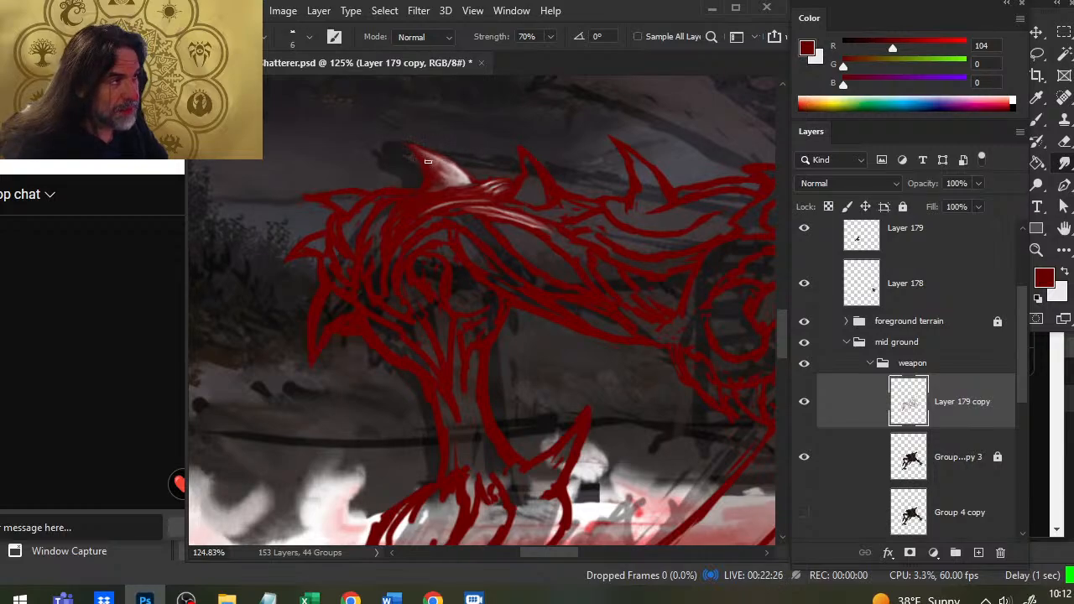
left_click_drag(428, 161, 419, 149)
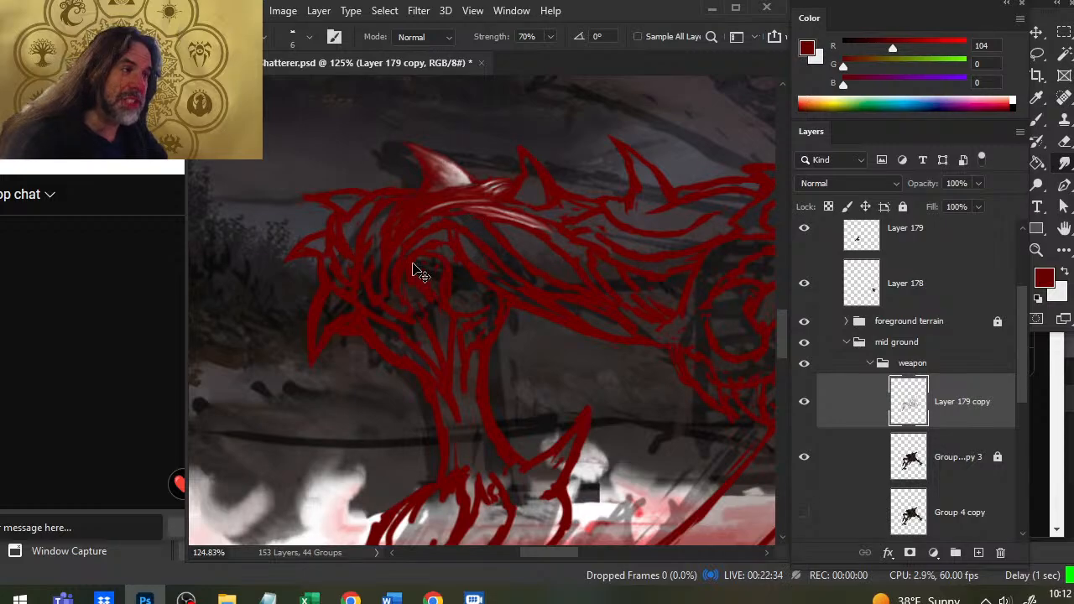
Step: Erase stray paint beside the leftmost spike, line its outer edge in off-white and dark red, and smudge the edge into the highlight
key("b")
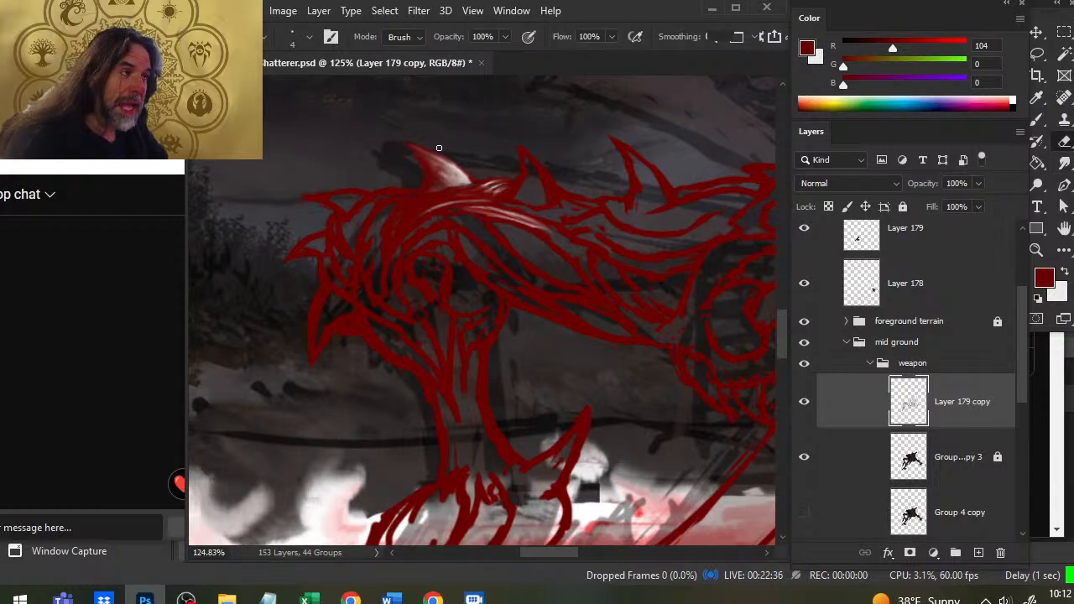
key("b")
key("x")
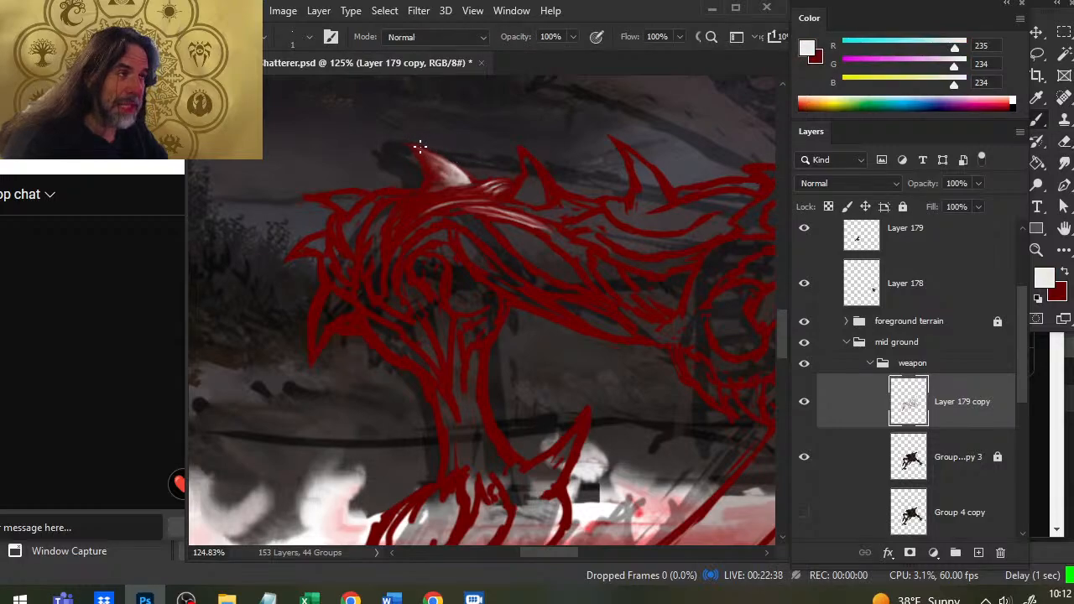
key("x")
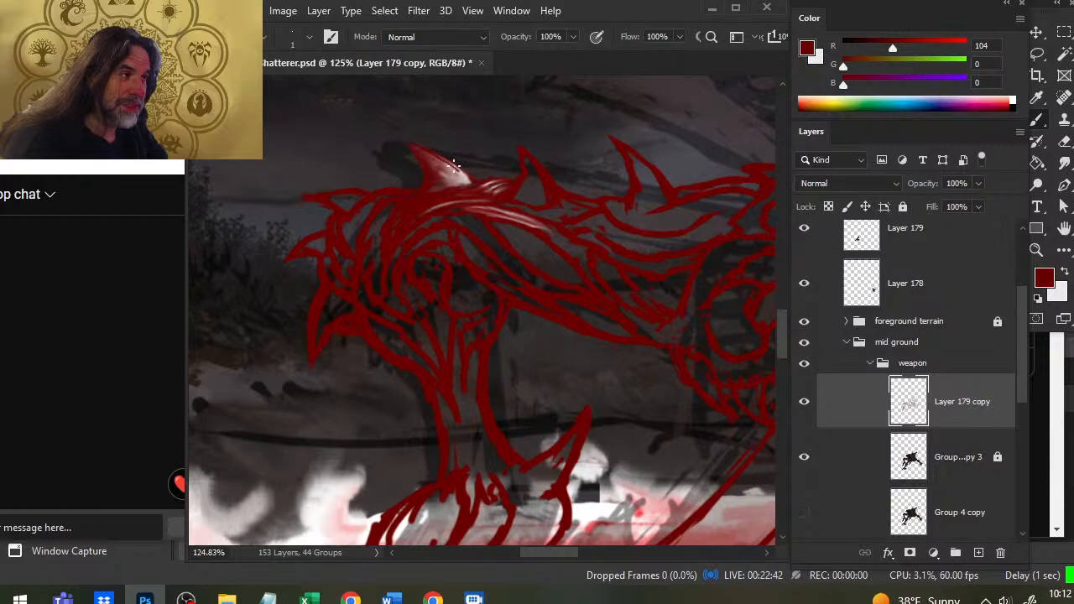
key("r")
mouse_move(429, 151)
left_mouse_down()
mouse_move(467, 180)
mouse_move(415, 147)
mouse_move(468, 182)
left_mouse_up()
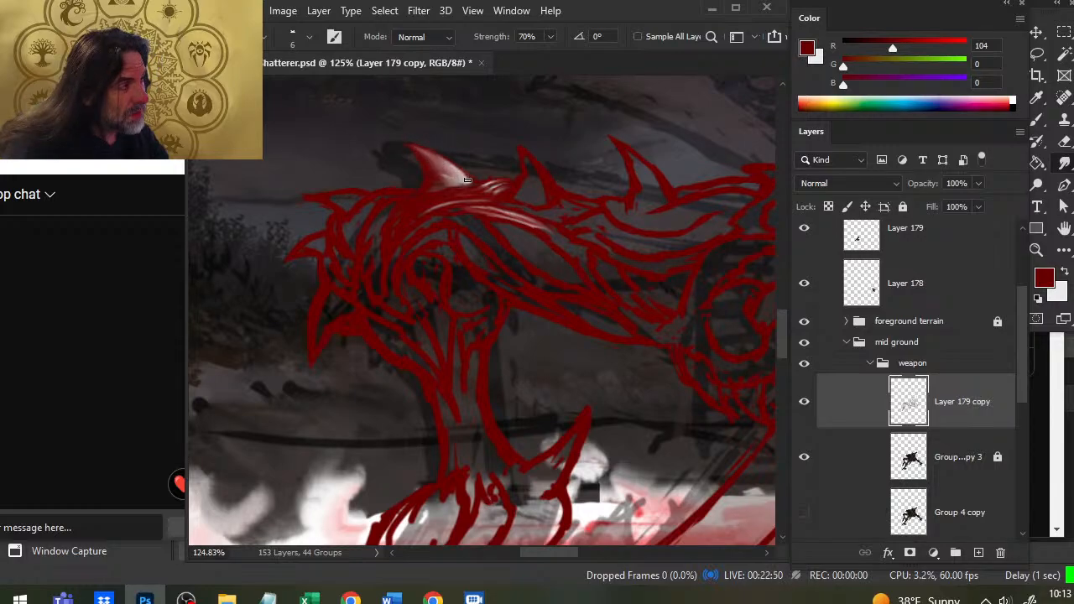
left_click_drag(424, 154, 448, 169)
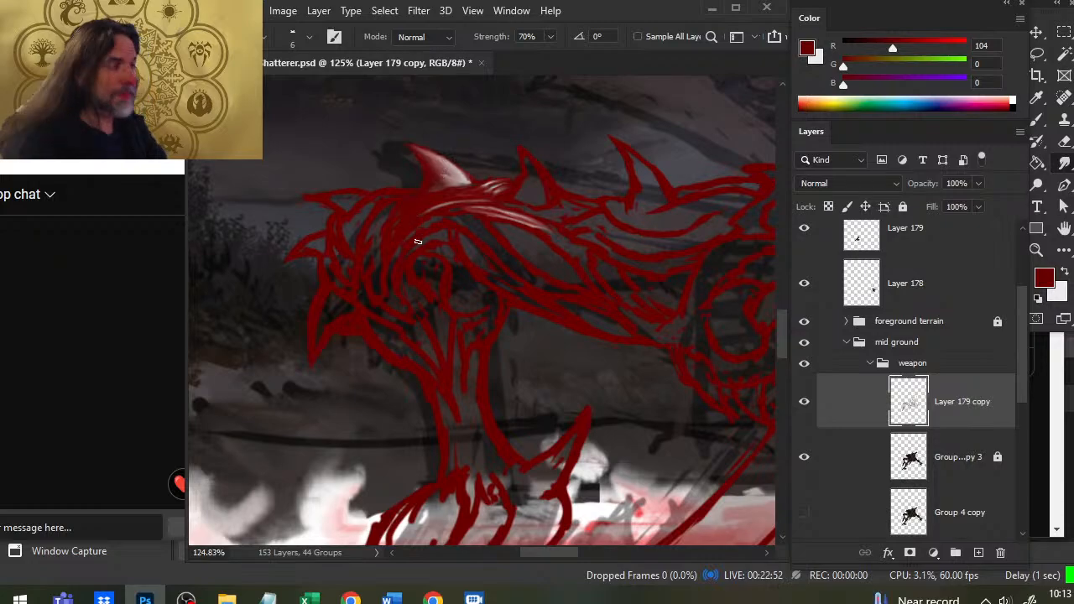
Step: Sample muted pink tones from the leftmost spike and paint them as midtones between its dark red tip and off-white highlight
key("b")
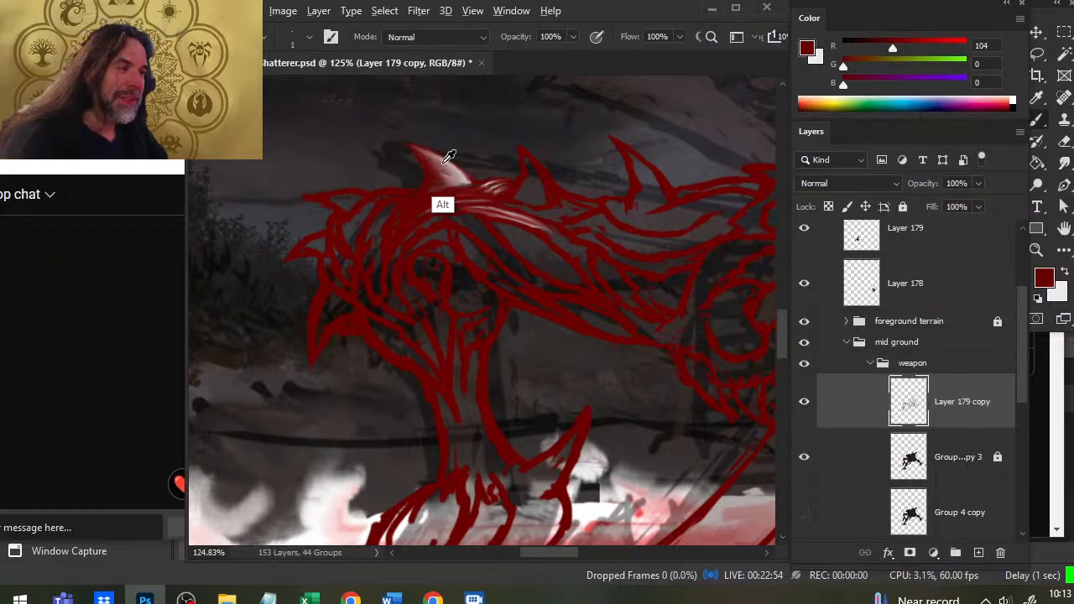
left_click(441, 149, "alt")
left_click(437, 155, "alt")
left_click_drag(437, 158, 461, 186)
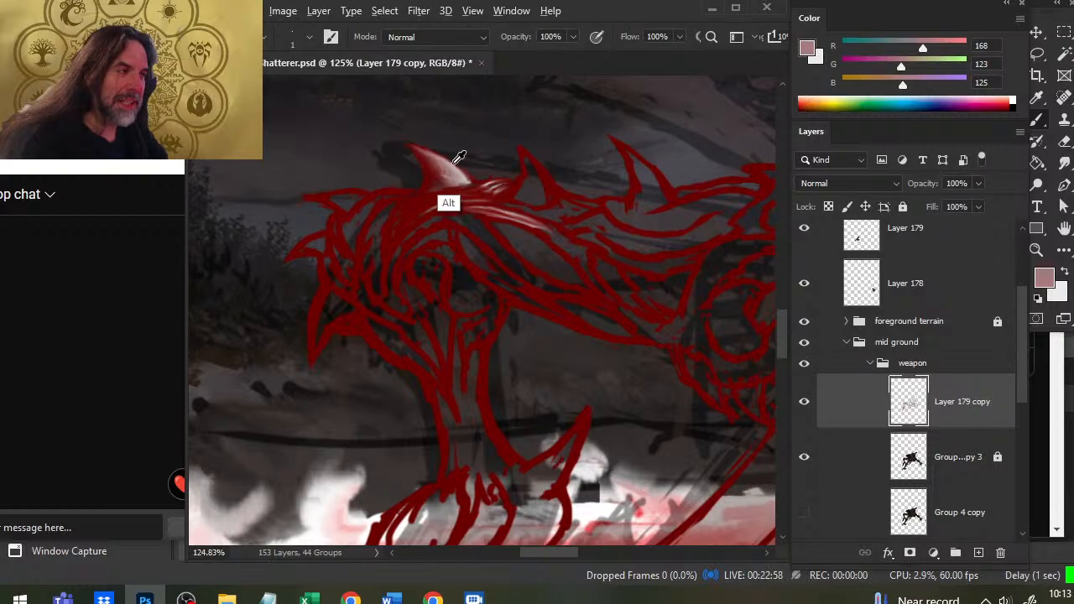
left_click(450, 166, "alt")
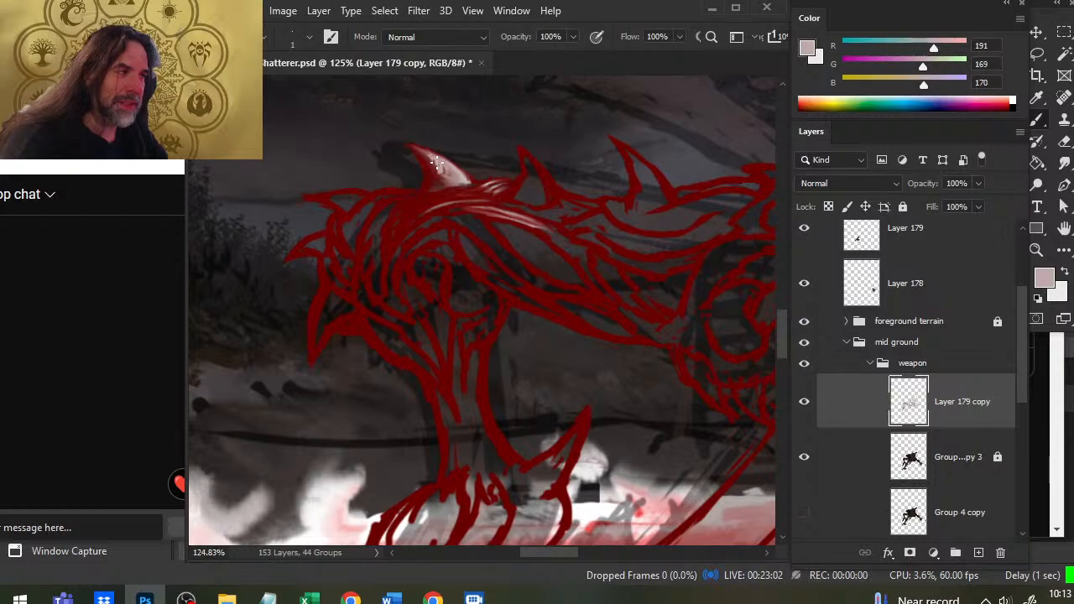
Step: Reduce the Smudge tool size to 4 and blend the pink midtones through the leftmost spike toward its tip
key("r")
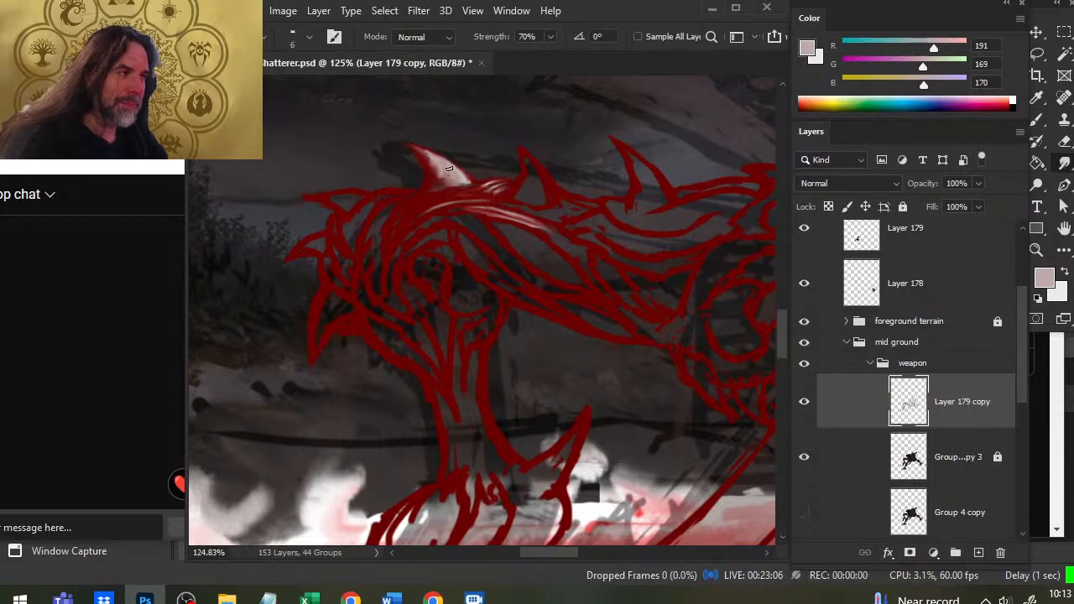
key("bracketleft")
key("bracketleft")
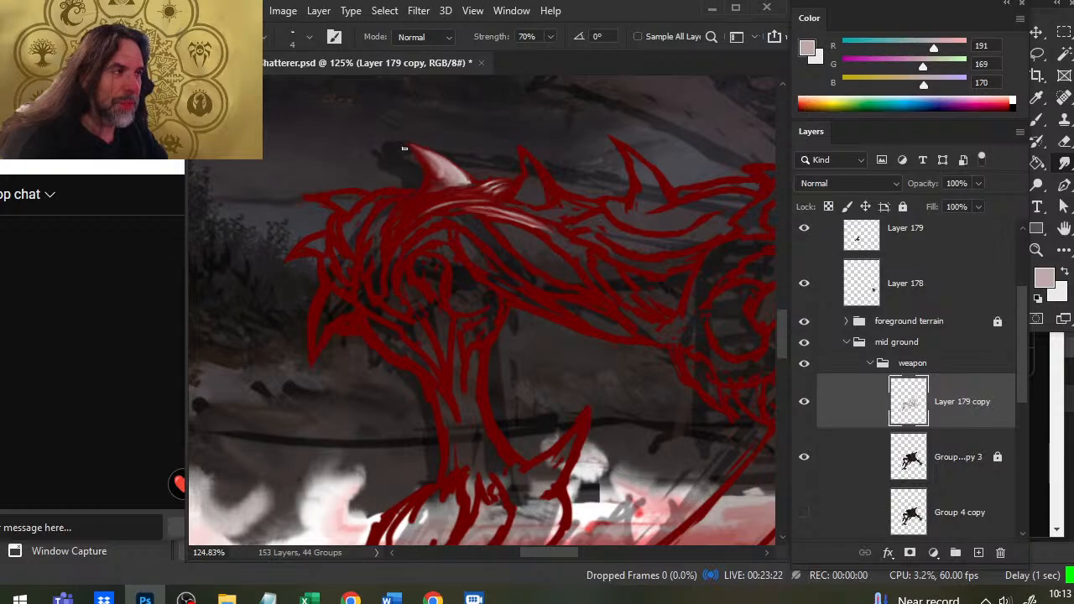
Step: Enlarge the brush to size 2 and paint an off-white line along the leftmost spike's inner edge
key("b")
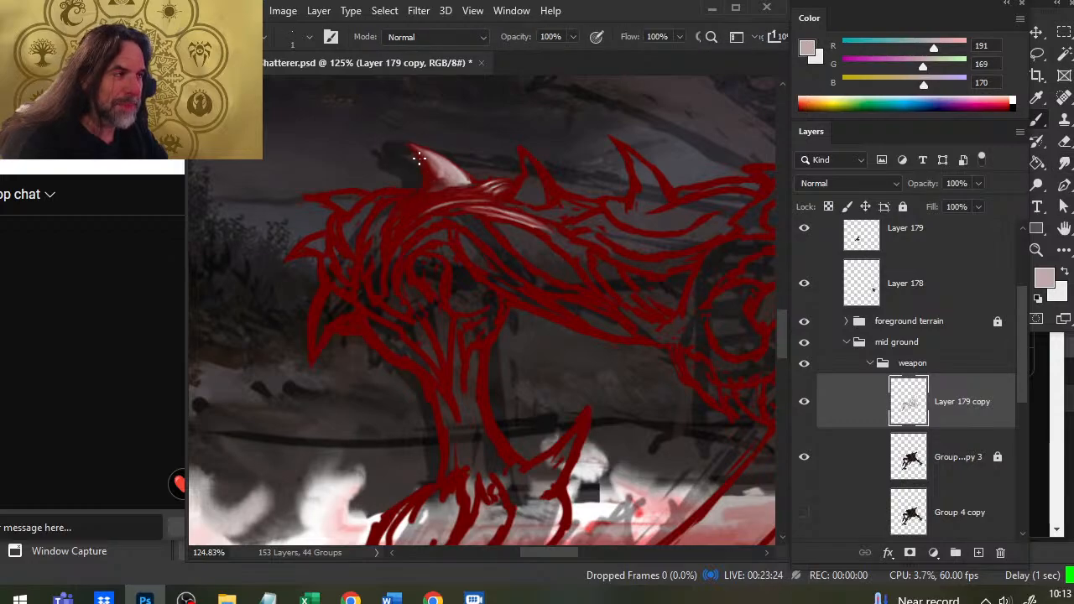
key("x")
key("]")
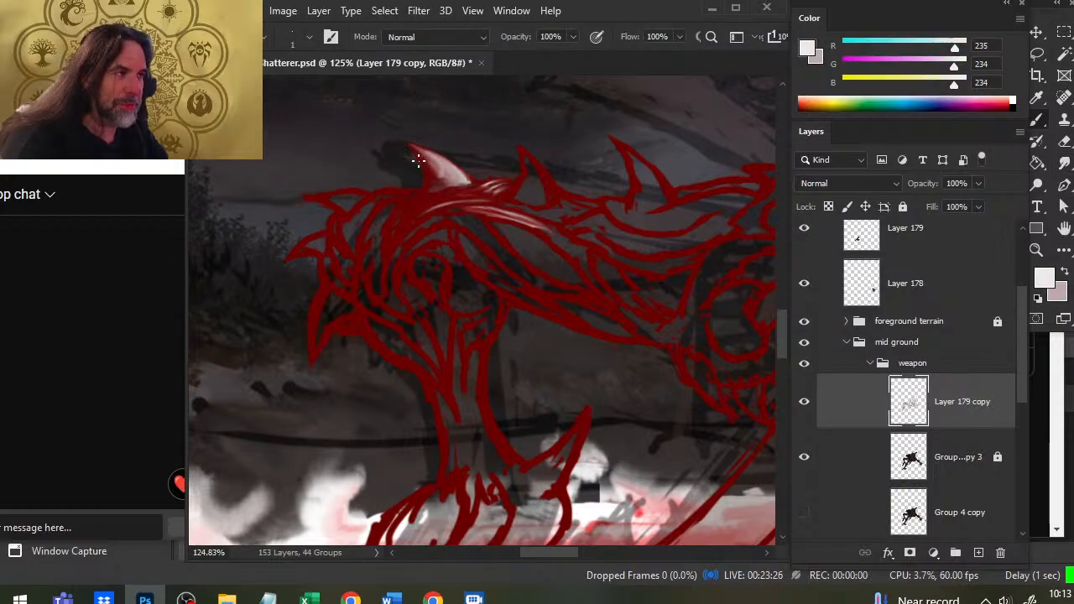
left_click_drag(414, 152, 425, 186)
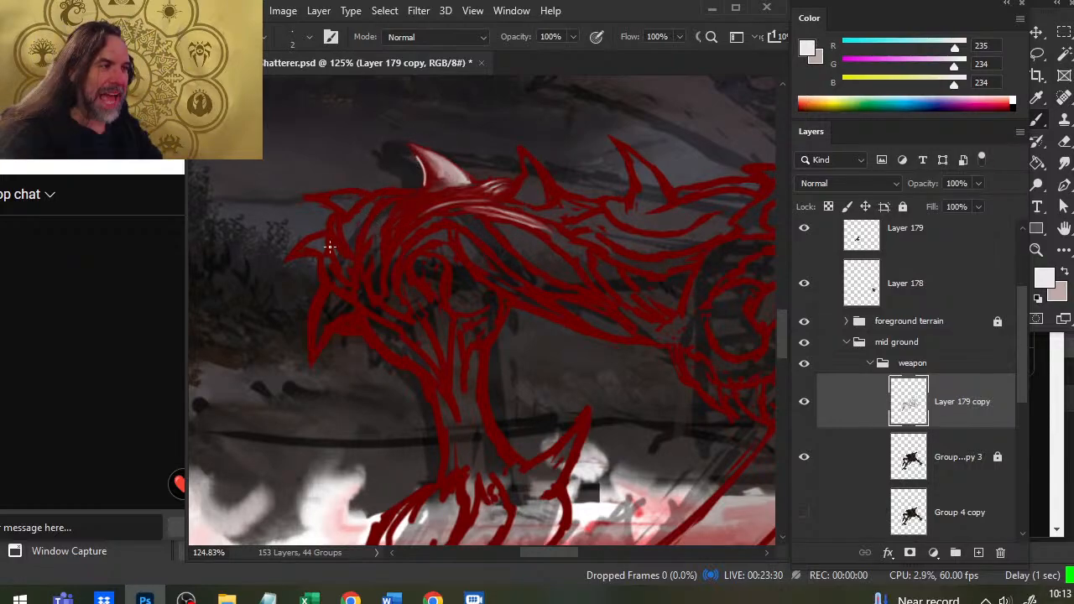
Step: Sample dark red from the spike's base, tone down the inner edge line with it and smudge it into the highlight
left_click(418, 192, "alt")
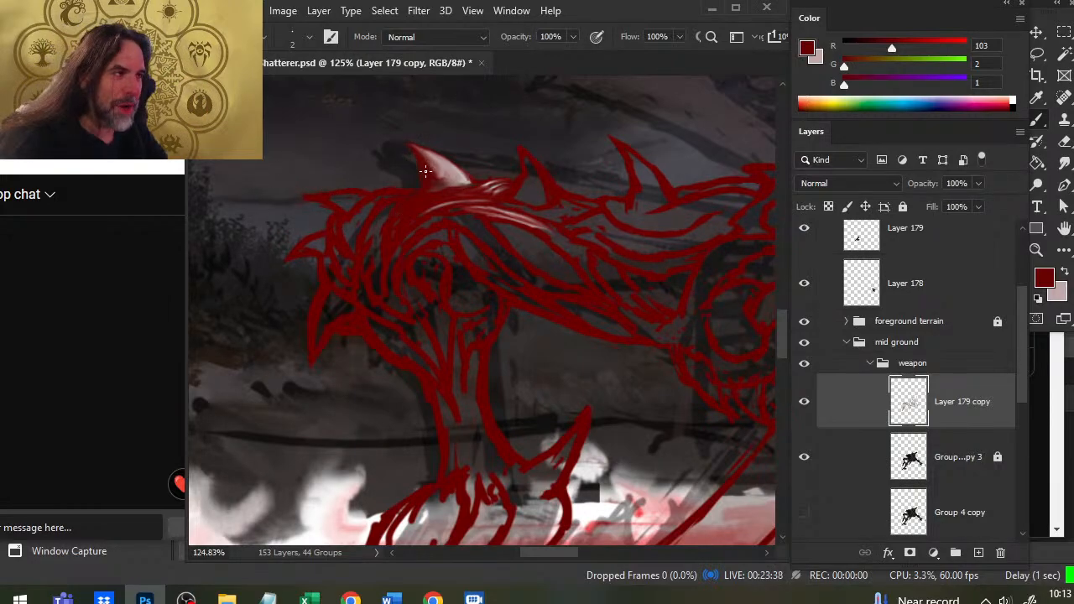
key("r")
left_click_drag(426, 164, 434, 166)
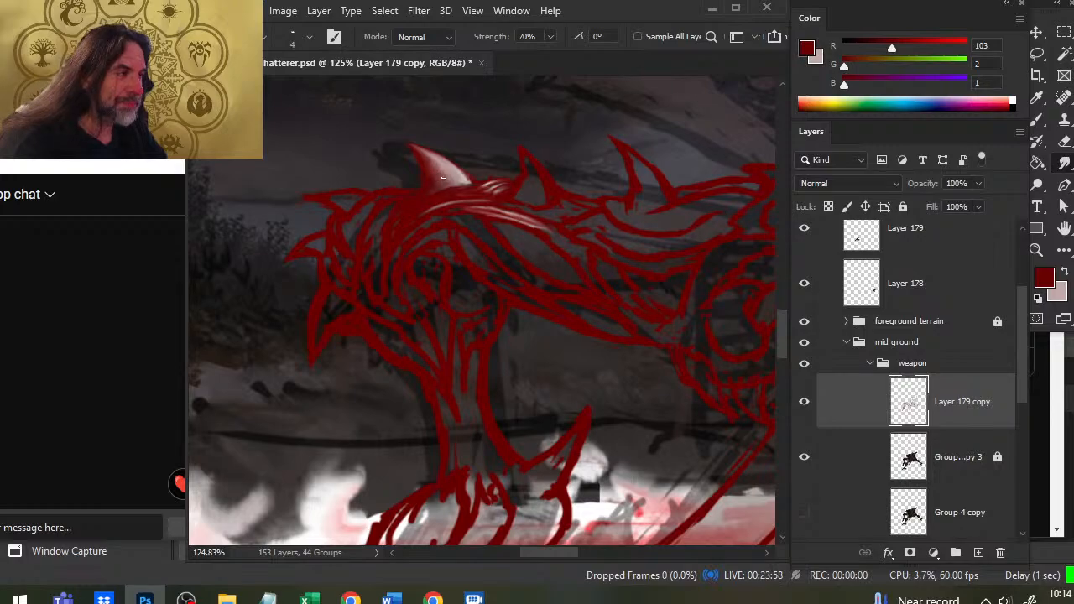
Step: Sample a muted pink inside the leftmost spike, add it as a midtone and smudge it up toward the tip
key("b")
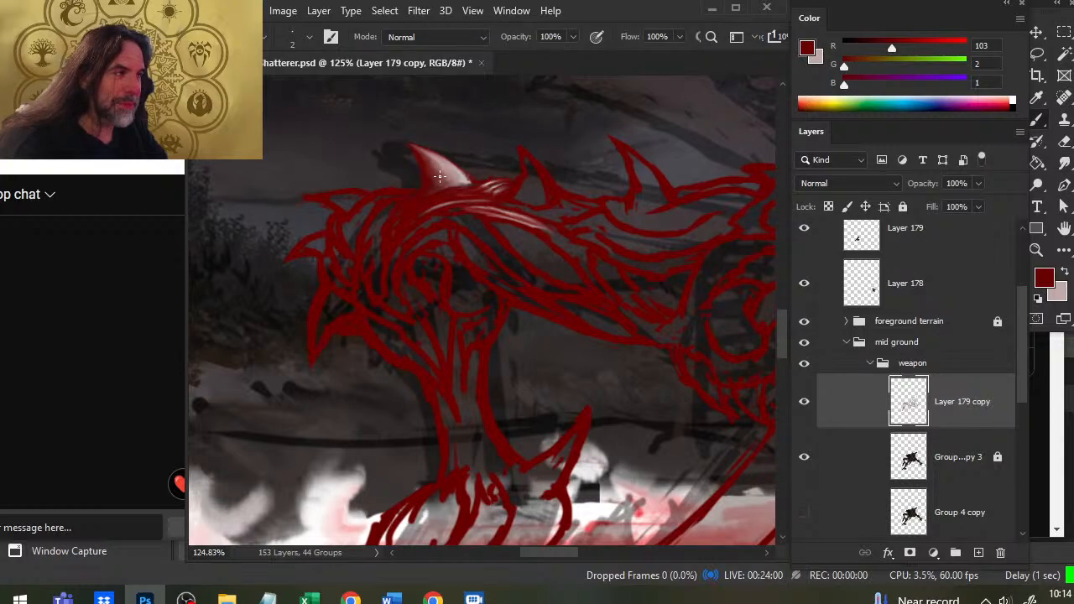
left_click(439, 176, "alt")
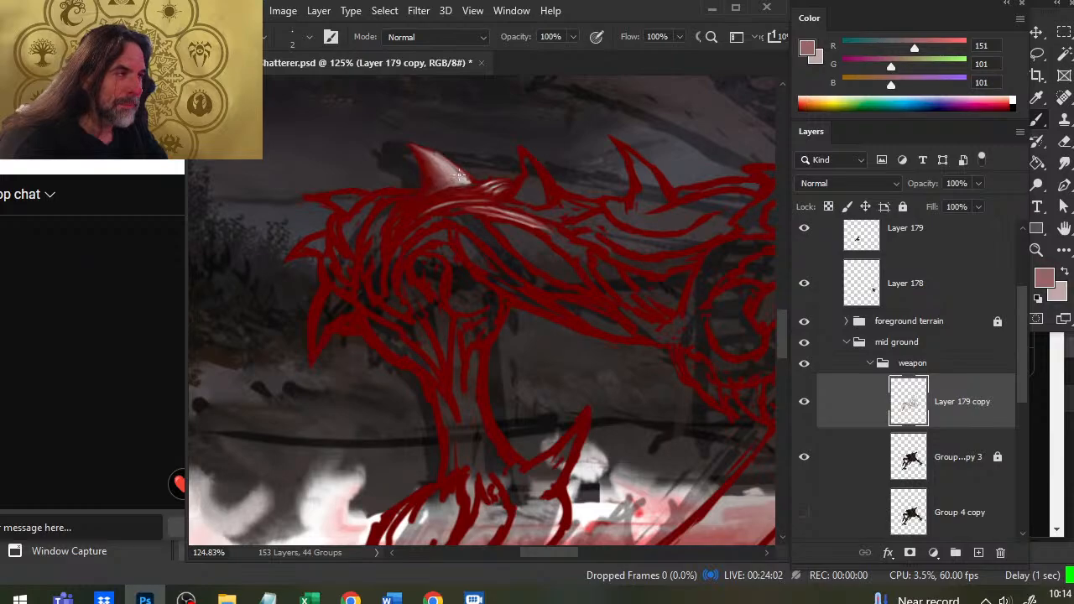
key("r")
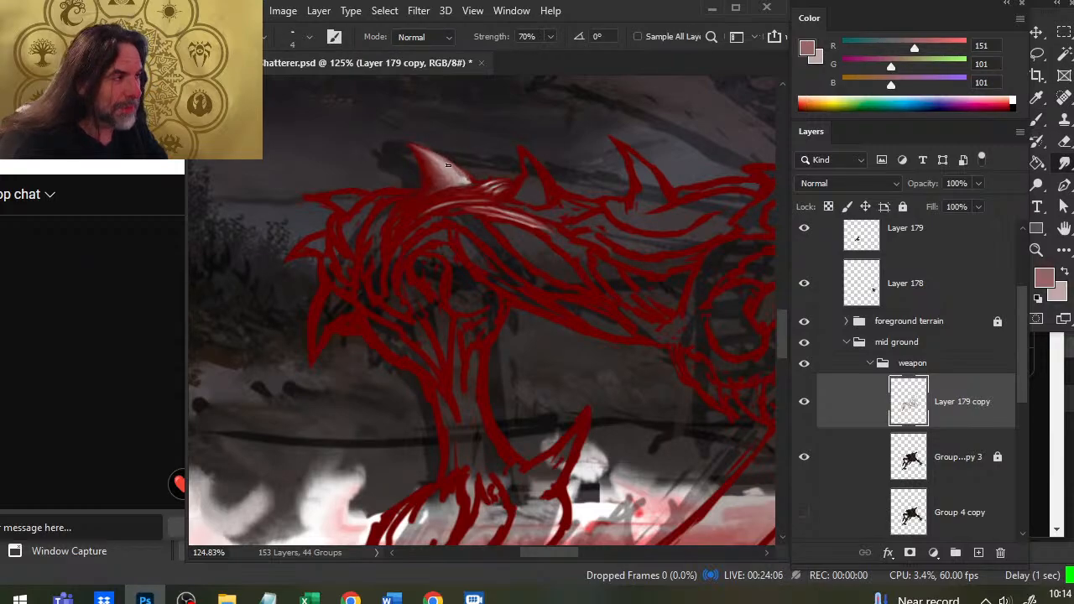
mouse_move(442, 162)
left_mouse_down()
mouse_move(424, 153)
mouse_move(451, 158)
mouse_move(429, 161)
left_mouse_up()
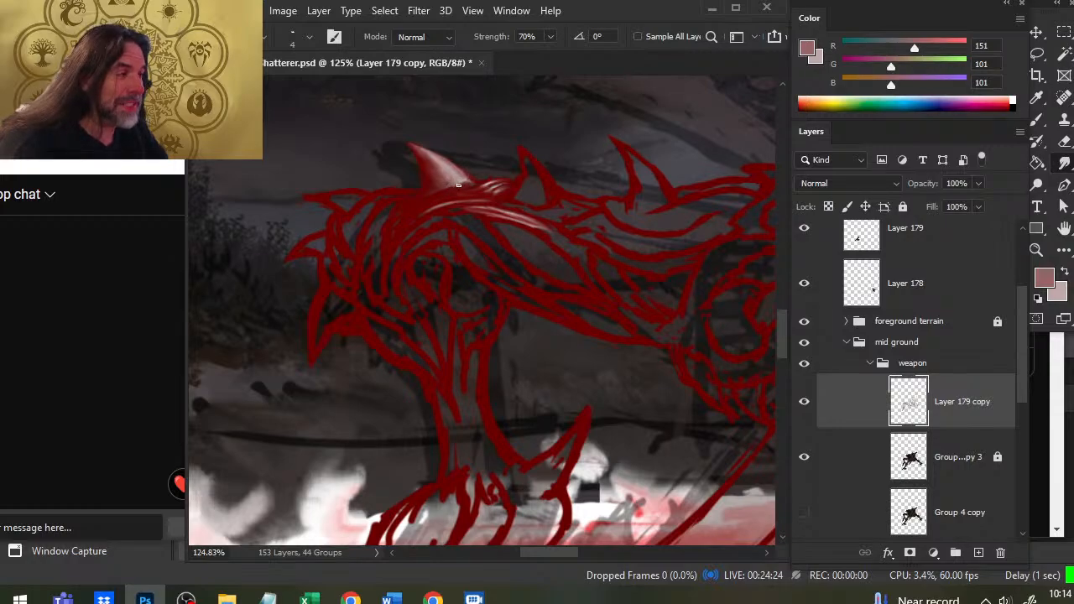
Step: Sample dark red and muted pink, paint pink highlights along the strand beneath the leftmost spike and smudge them
key("b")
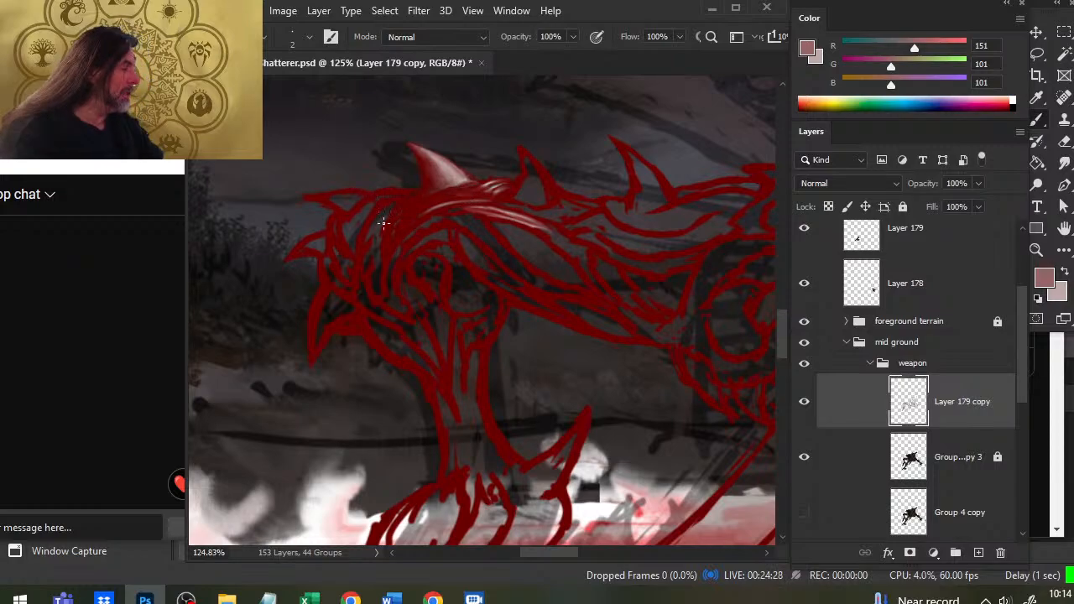
left_click(626, 239, "alt")
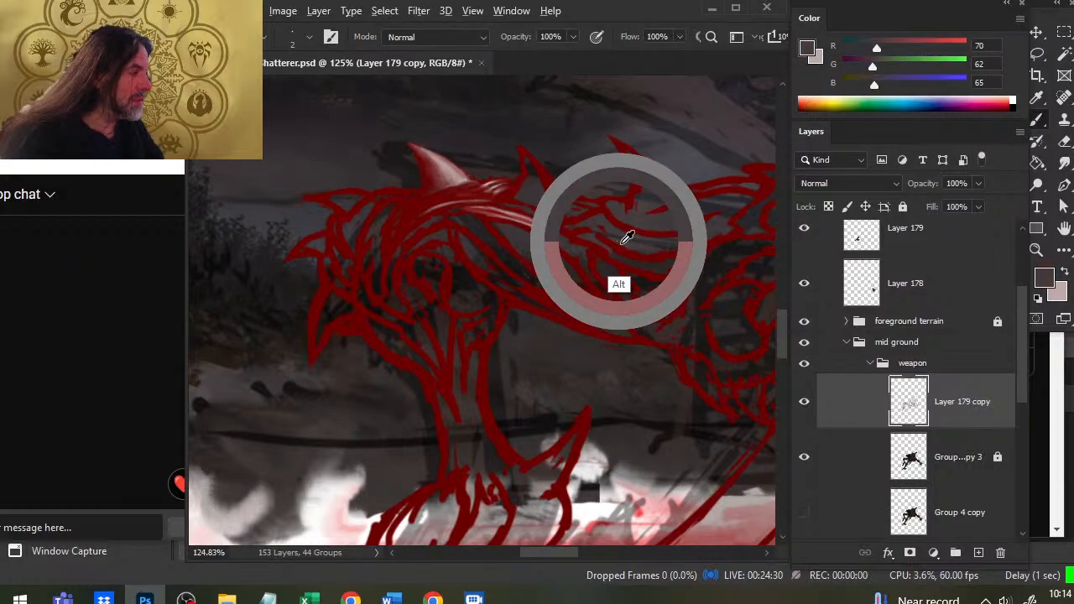
key("x")
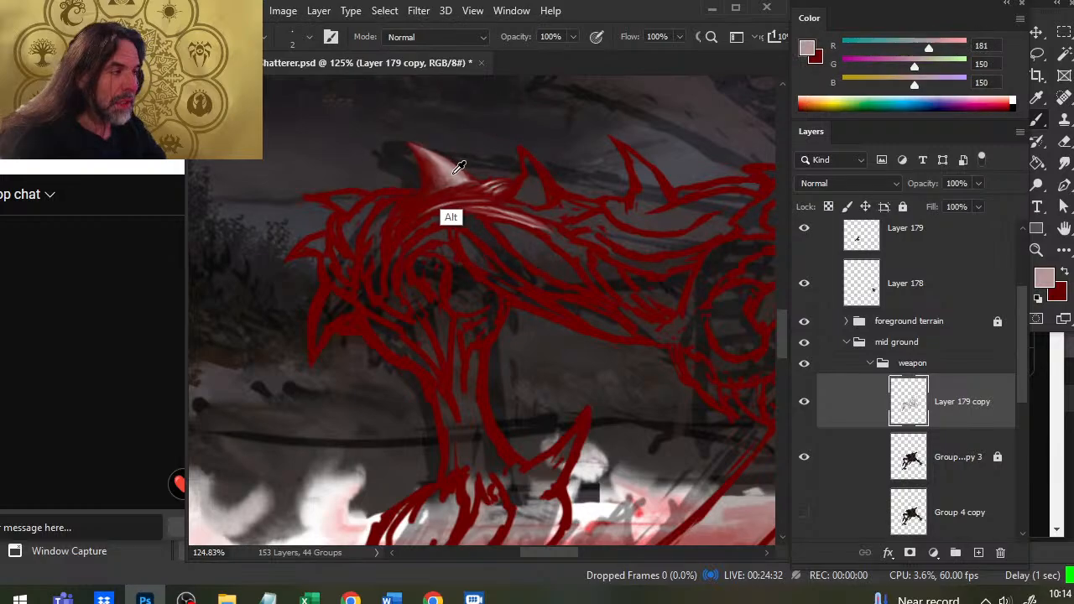
key("x")
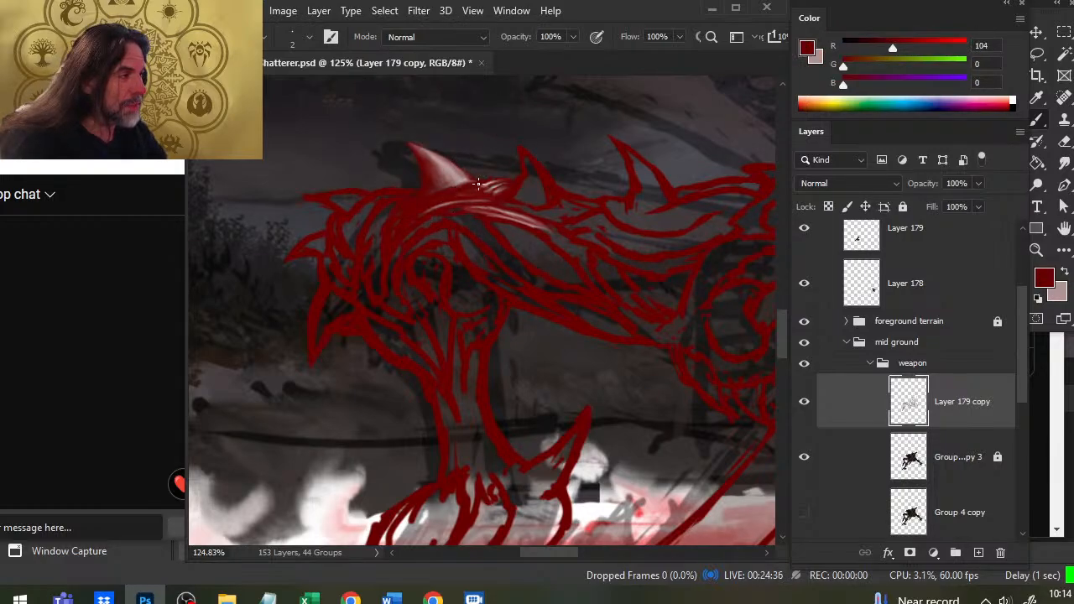
key("x")
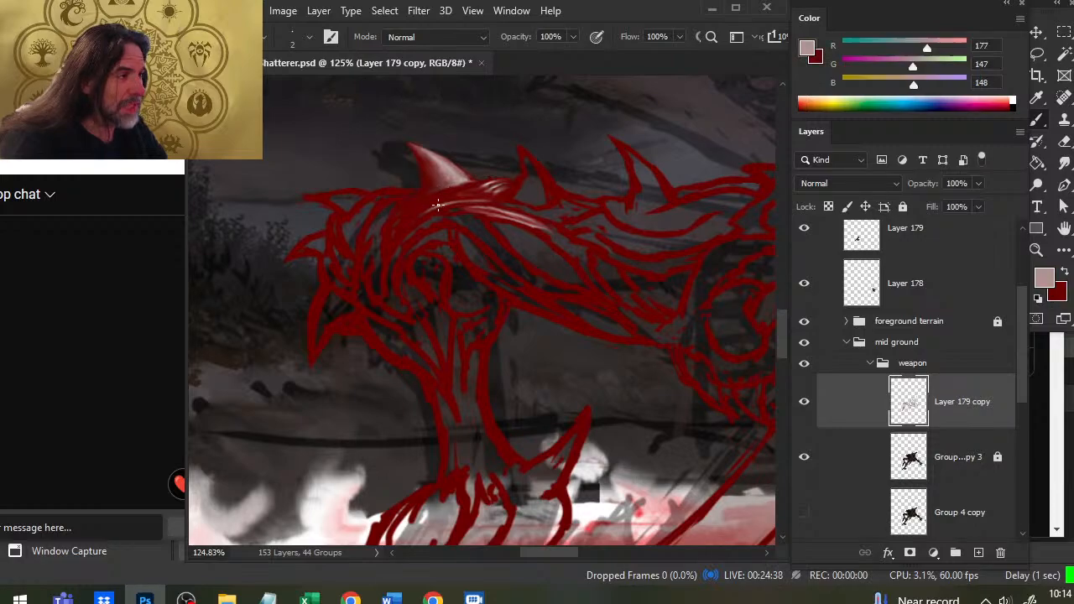
left_click_drag(451, 196, 424, 205)
key("r")
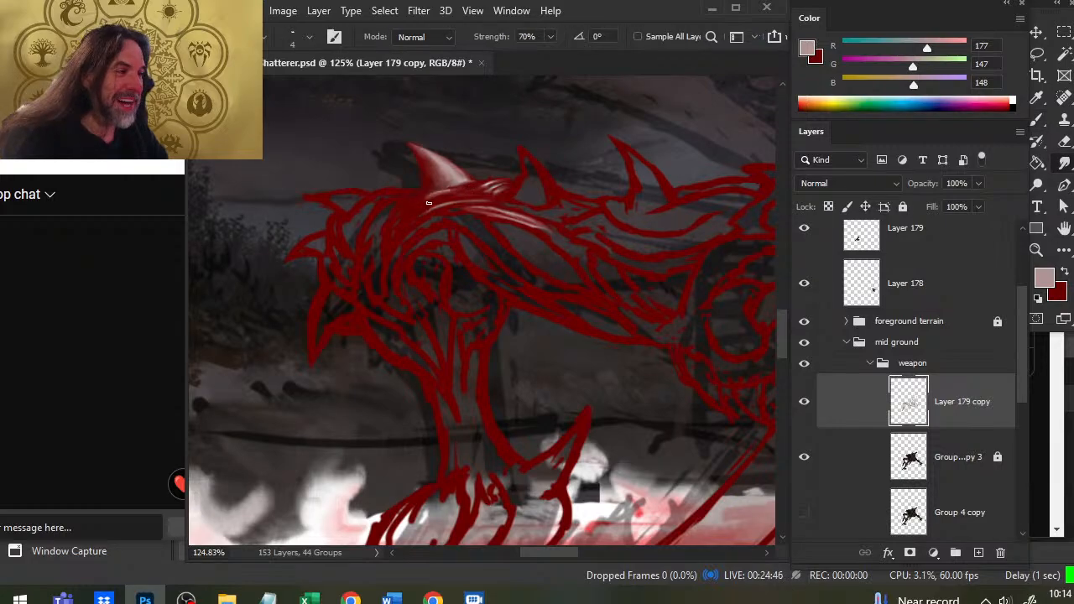
Step: Alternate dark red and muted pink touches where the leftmost spike meets the limb and smudge them together
key("x")
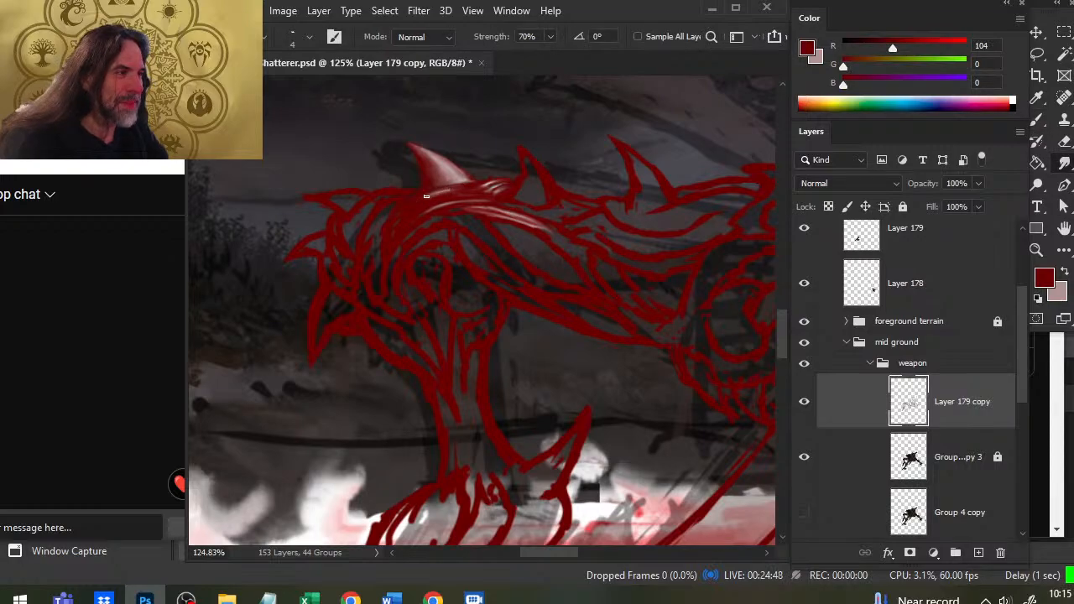
key("x")
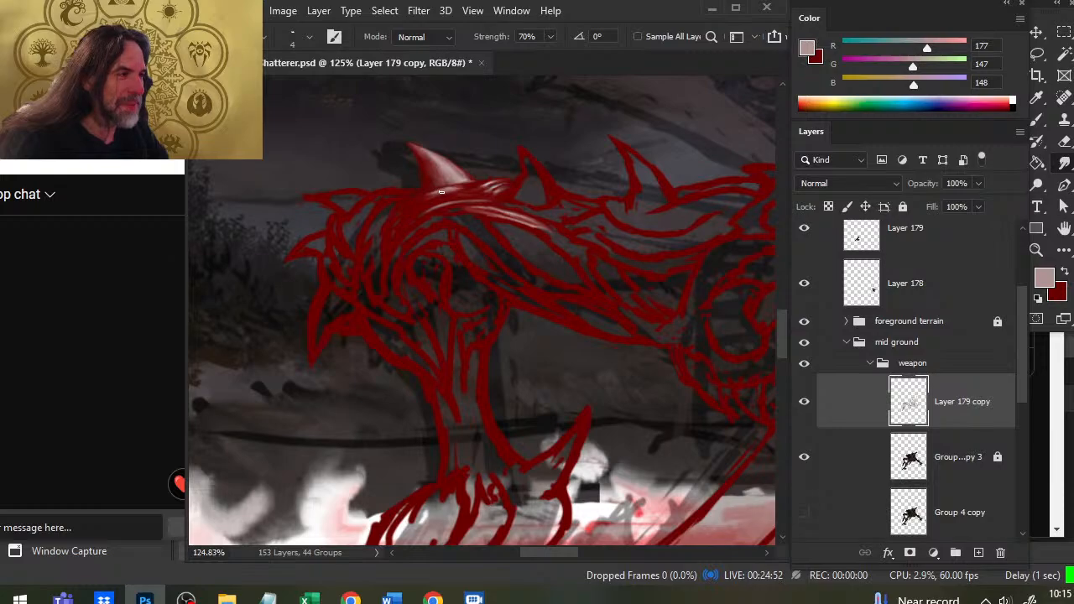
key("x")
key("b")
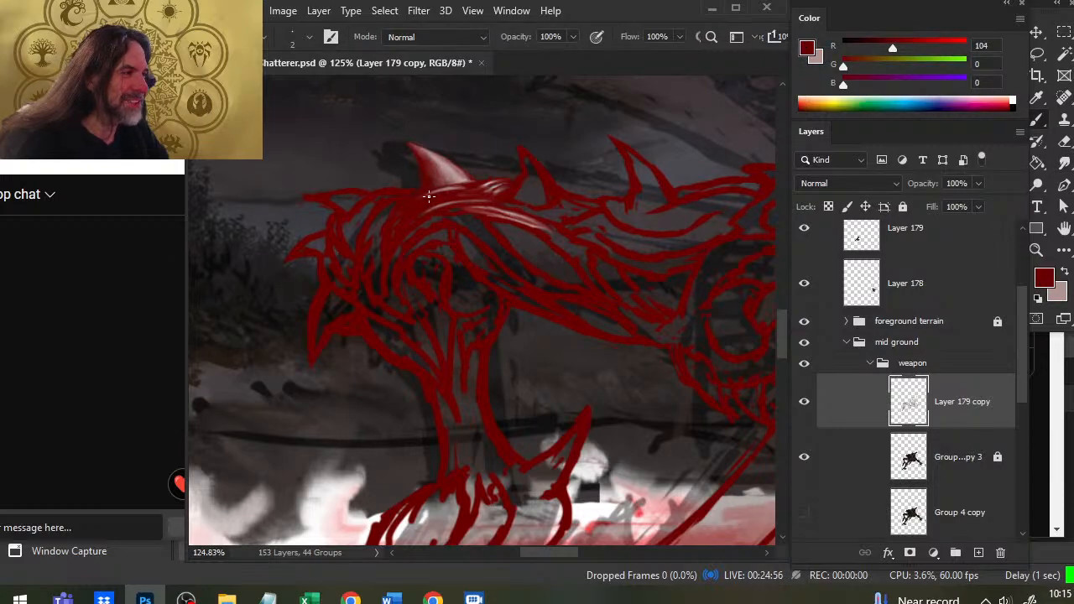
key("x")
key("r")
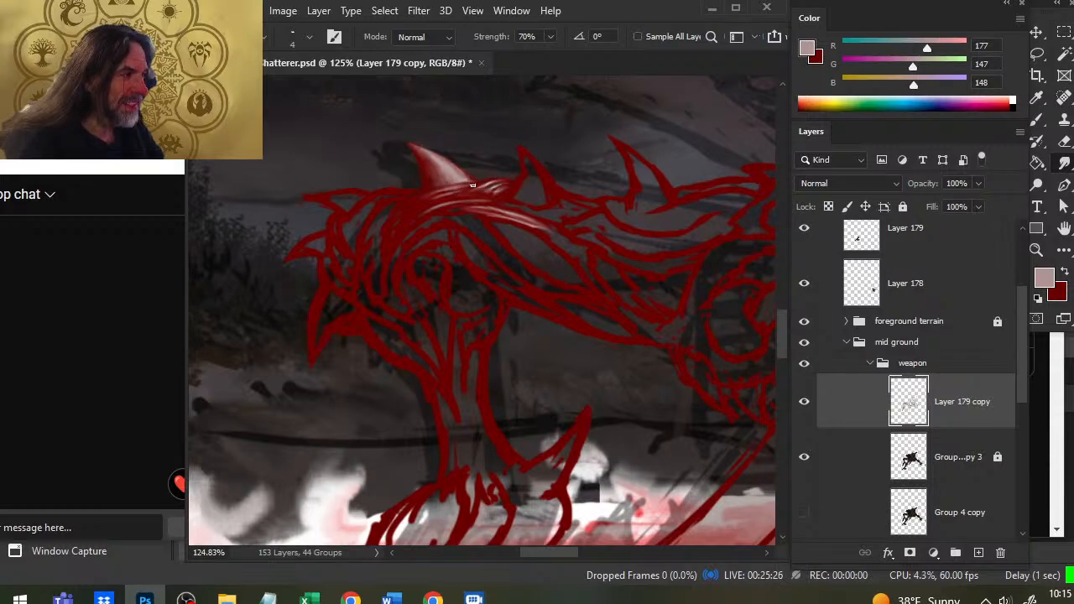
Step: Line the leftmost spike's base in dark red and smudge the line into the pink highlight above it
key("b")
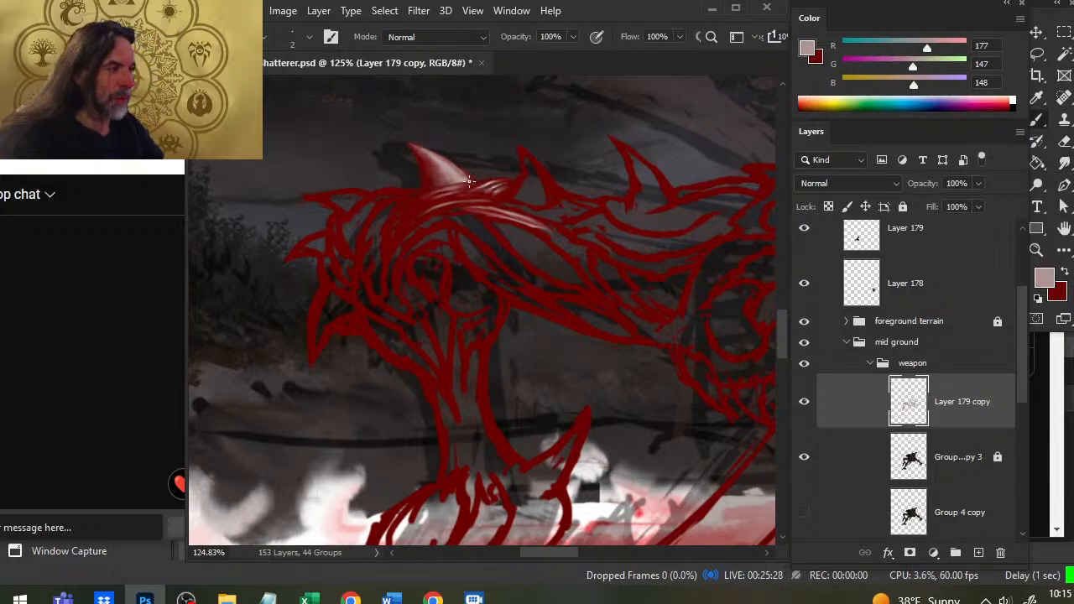
key("x")
left_click_drag(472, 183, 442, 193)
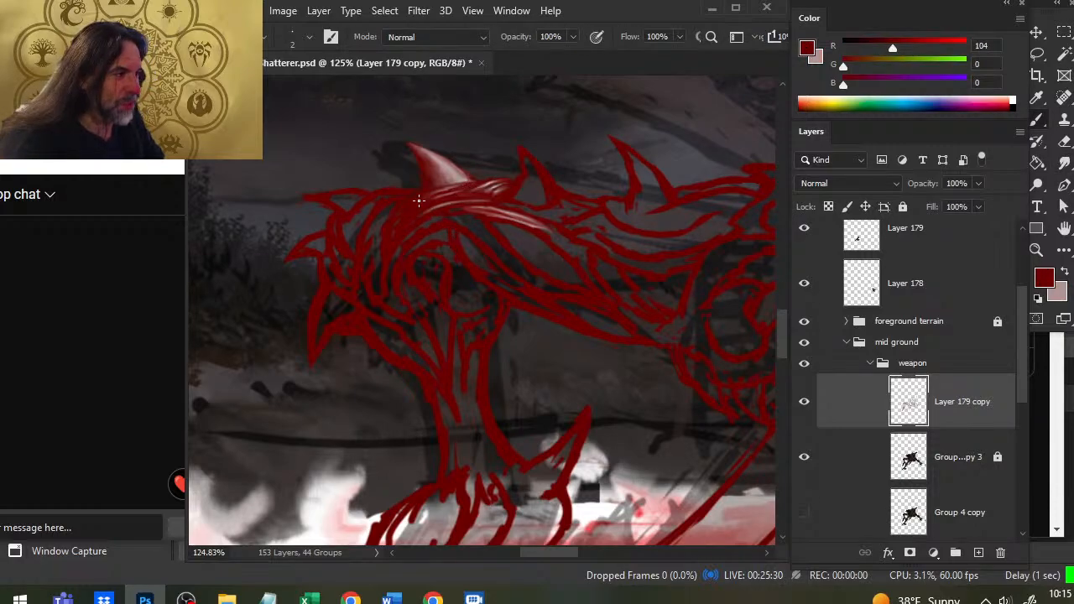
key("r")
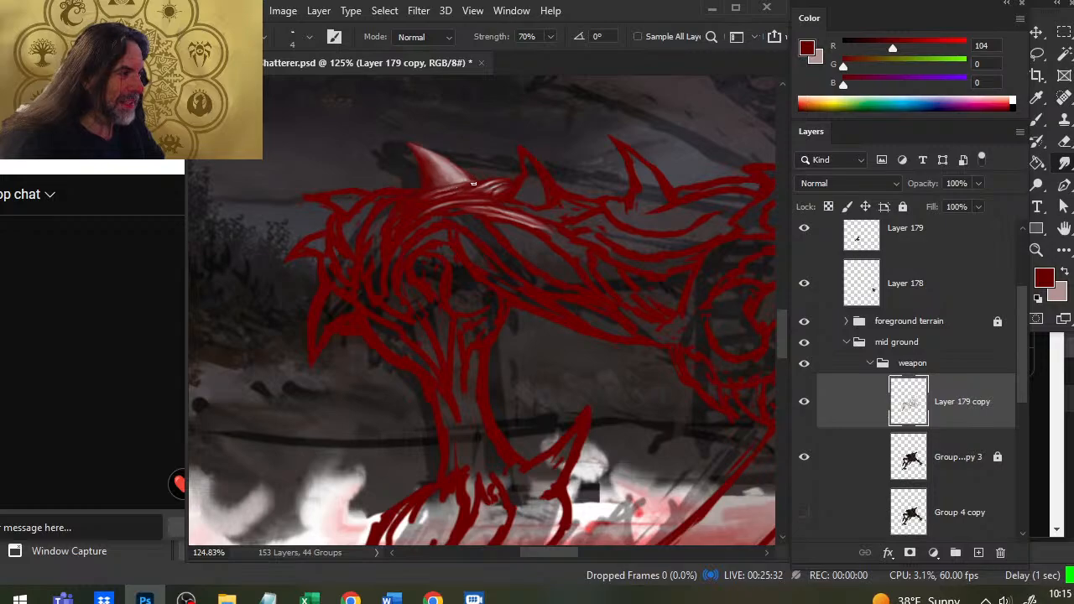
key("b")
key("r")
mouse_move(438, 186)
left_mouse_down()
mouse_move(469, 179)
mouse_move(459, 183)
left_mouse_up()
key("b")
key("r")
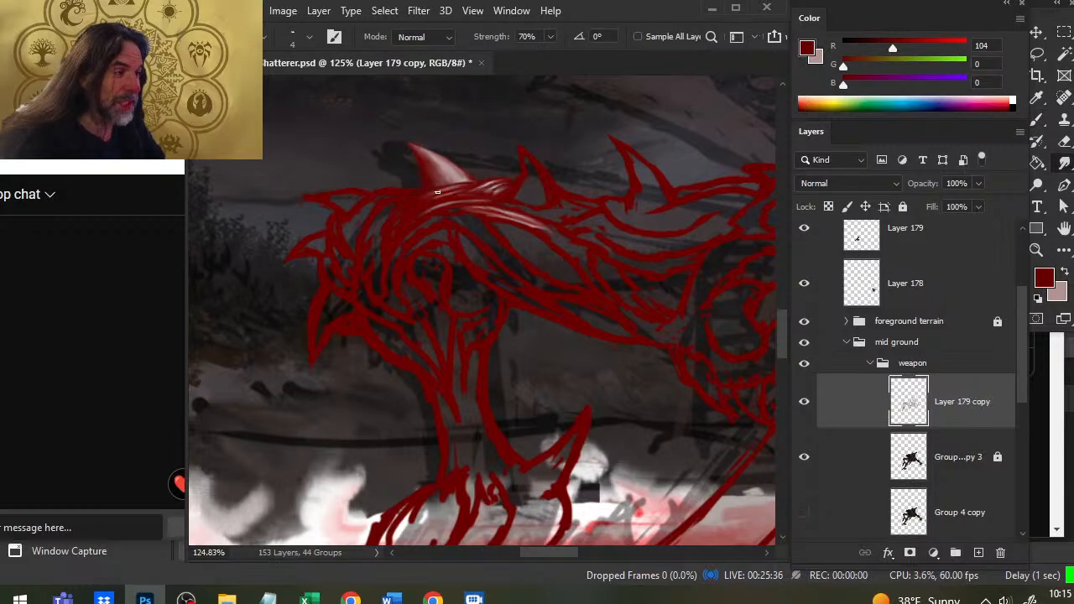
key("b")
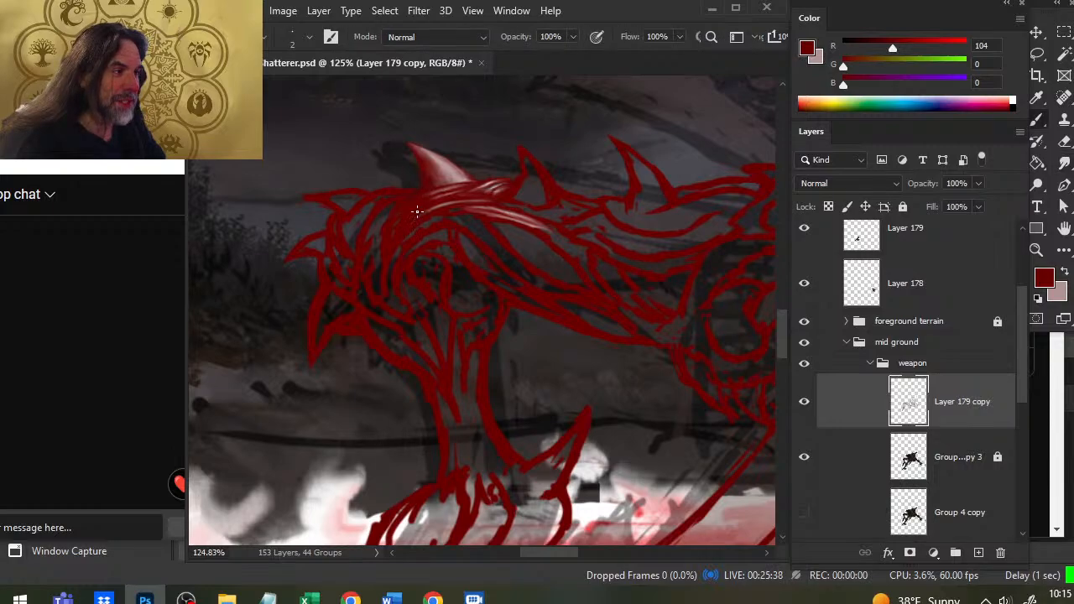
Step: Soften the shading of the creature's foremost horn with Smudge and Eraser, and touch it up with a sampled pale pinkish grey
key("r")
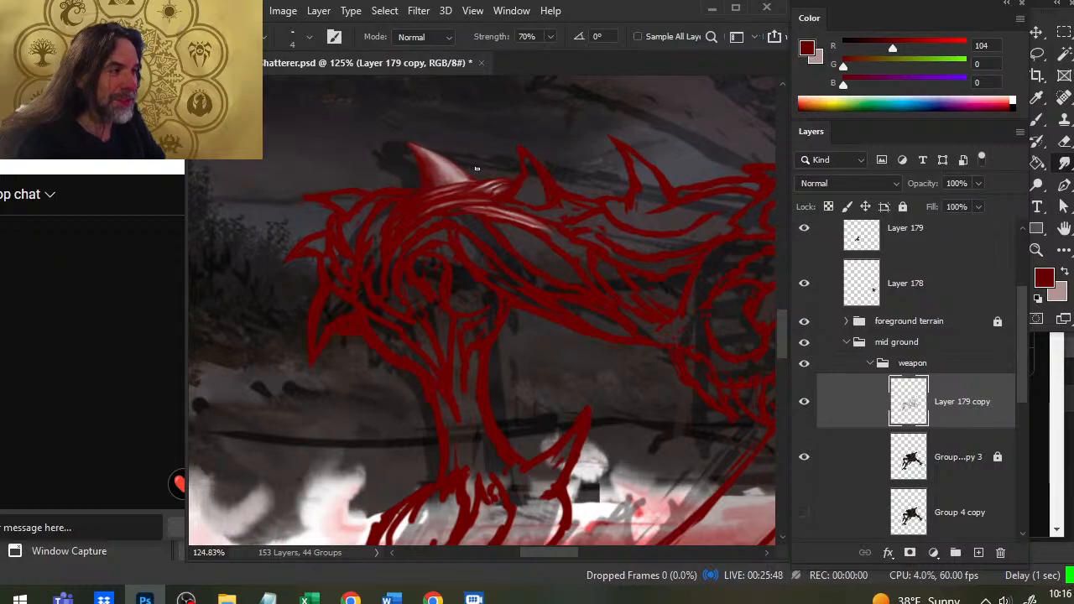
key("e")
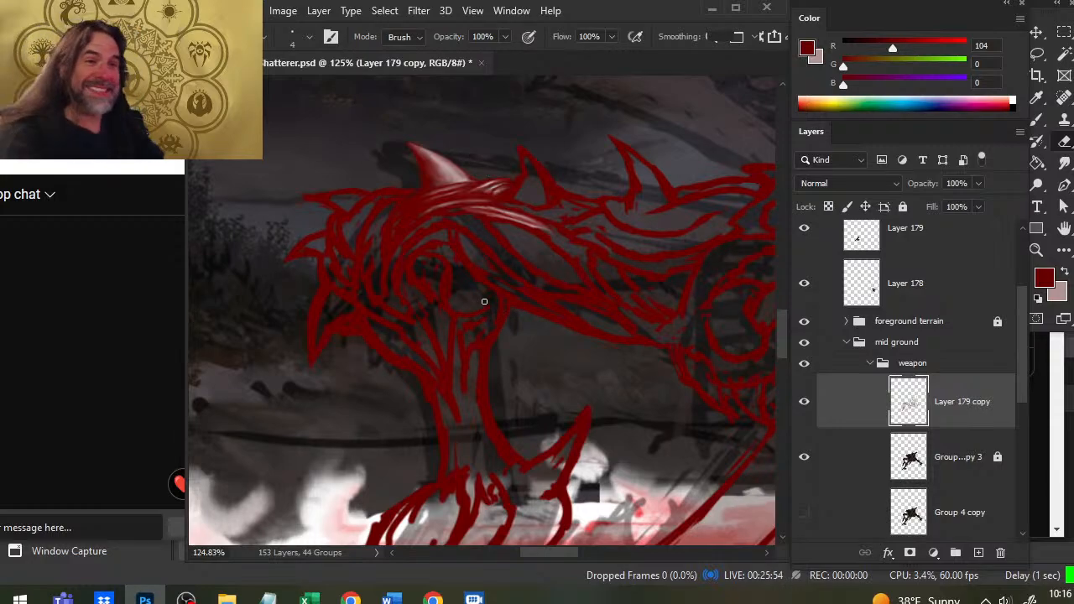
key("r")
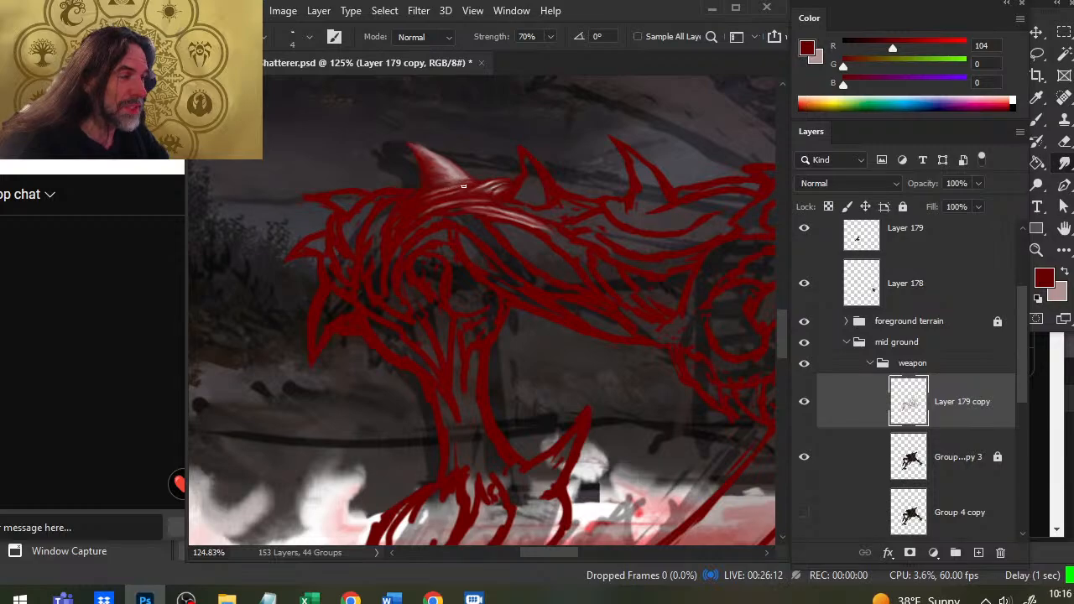
key("b")
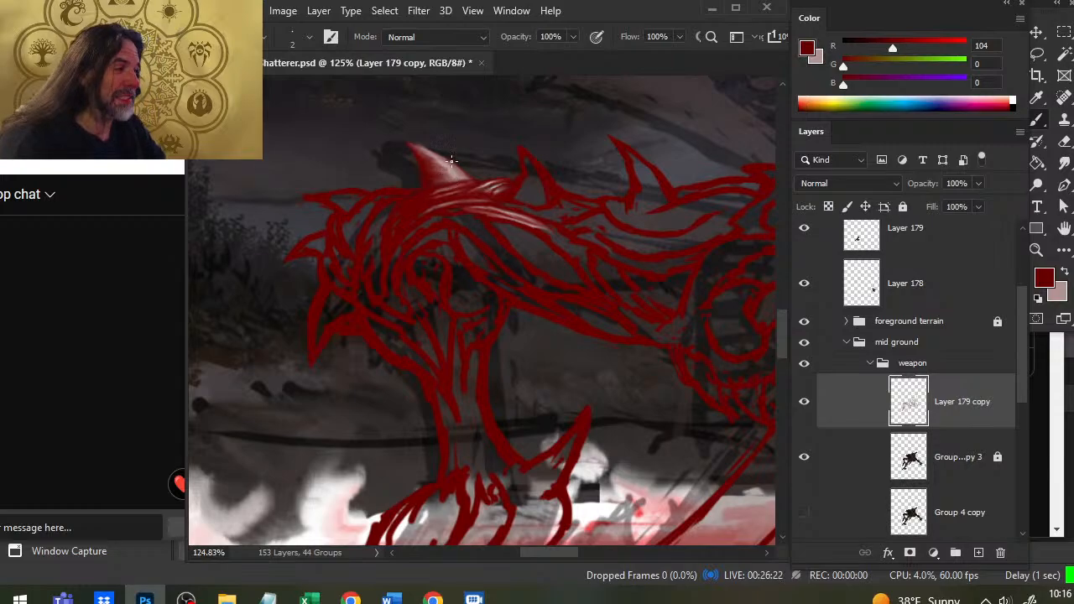
mouse_move(451, 160)
left_mouse_down("alt")
mouse_move(479, 204)
mouse_move(453, 172)
left_mouse_up("alt")
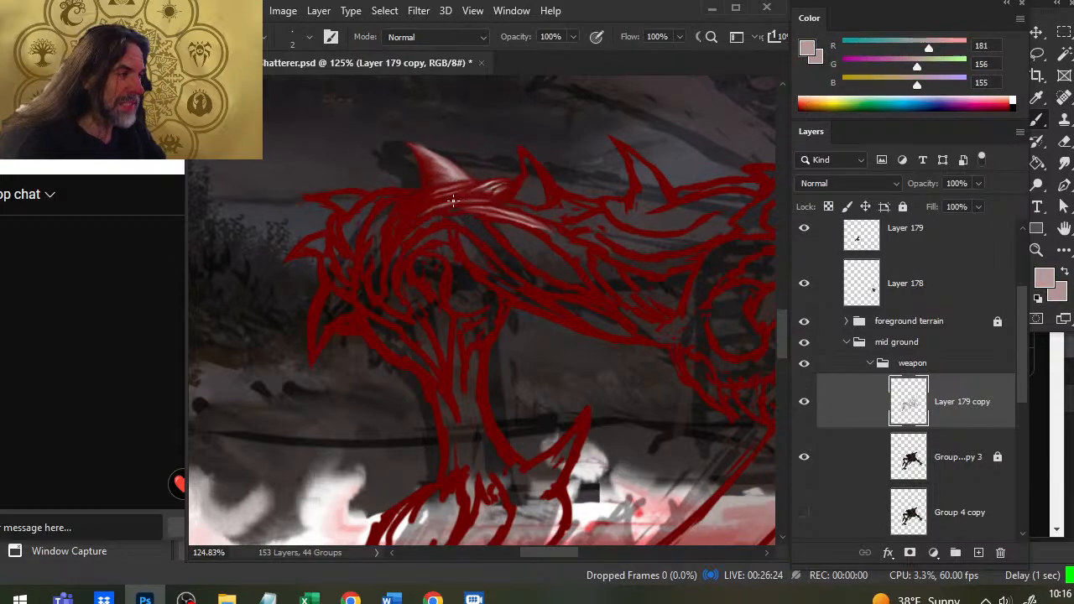
key("r")
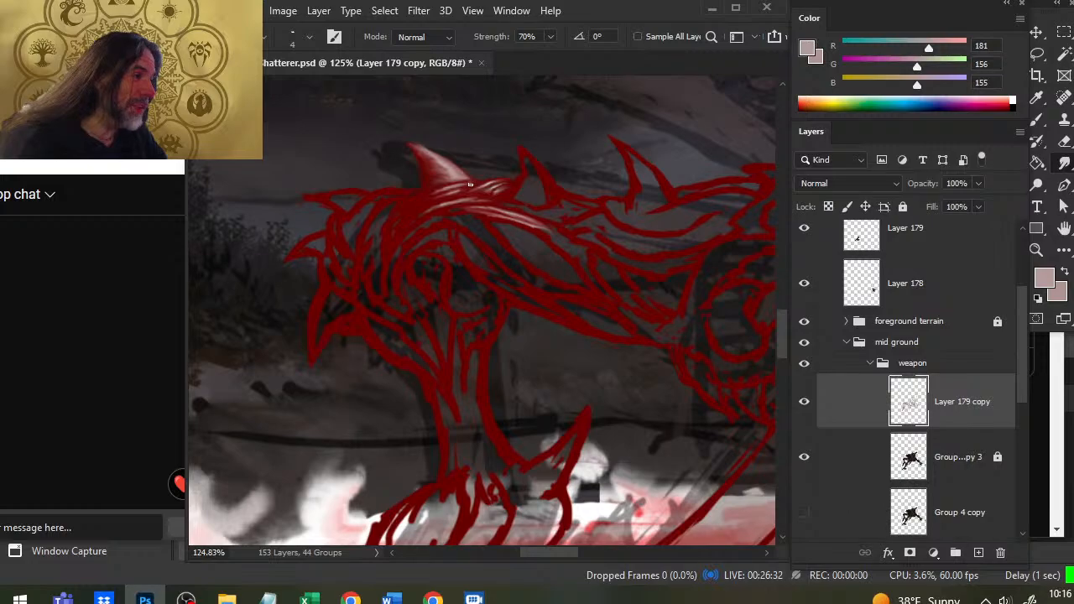
Step: Paint with dark red sampled beneath the foremost horn, and refine the outlines of that horn and the second spike with Smudge and Eraser
key("b")
left_click(423, 199, "alt")
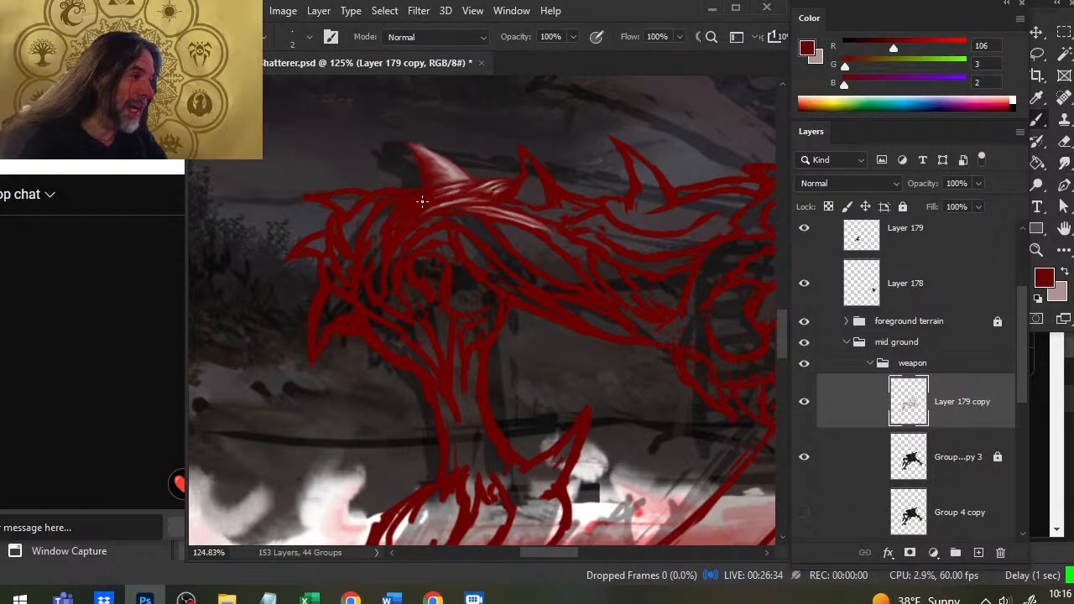
key("r")
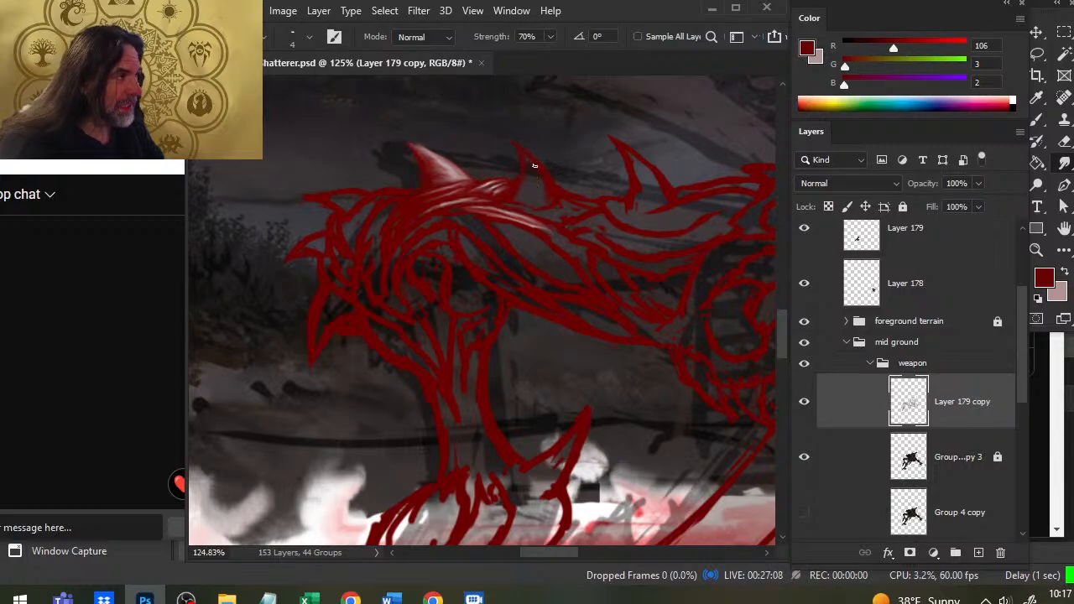
key("e")
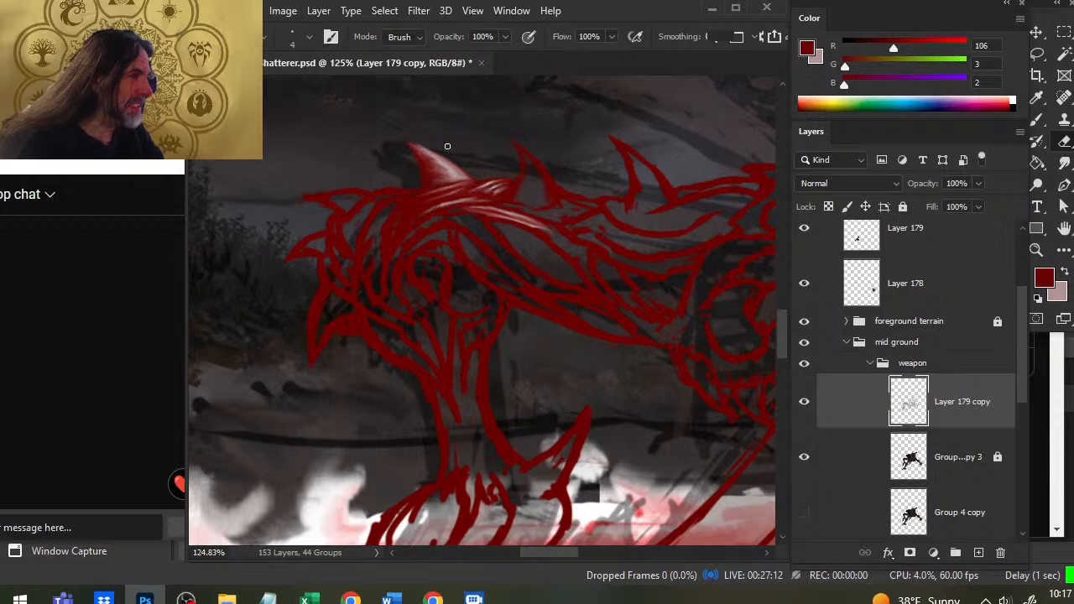
key("r")
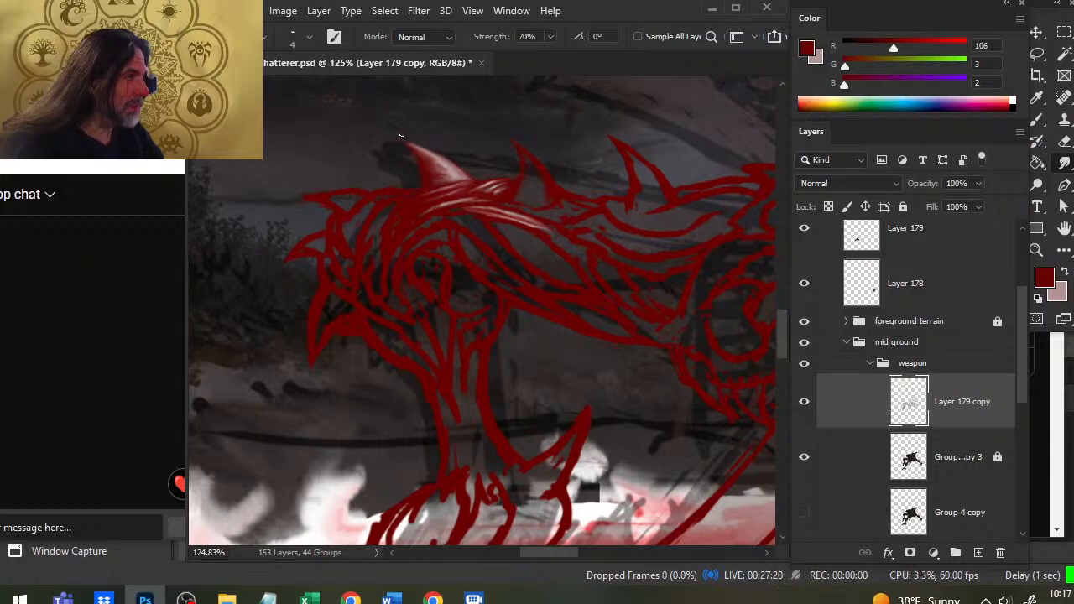
key("e")
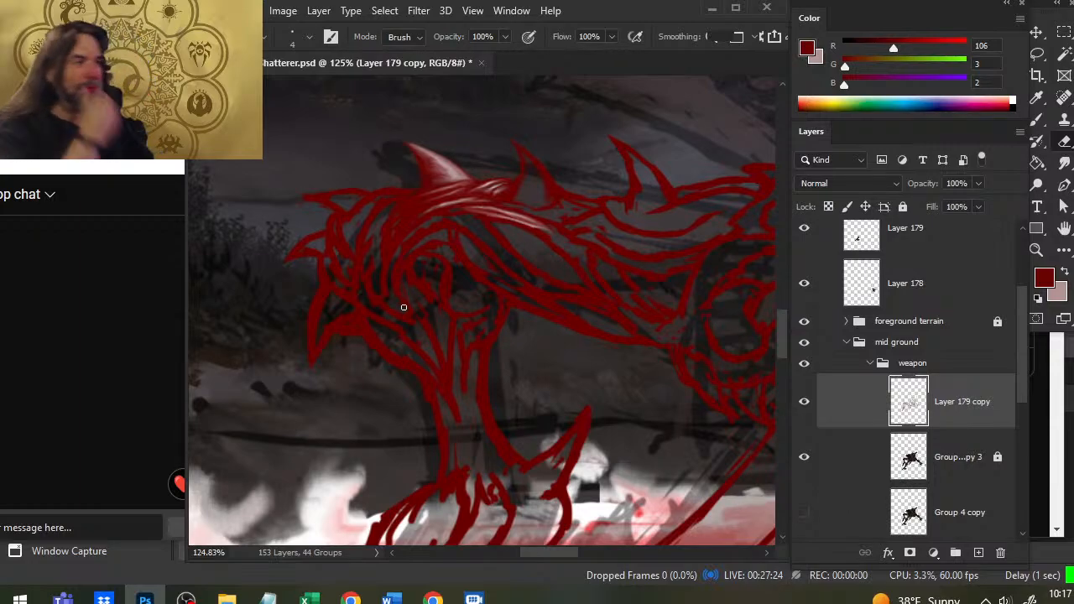
Step: Clean up the foremost horn's sloping rear edge with the Eraser and smudge the highlighted strands at its base
key("z")
left_click_drag(566, 265, 495, 298)
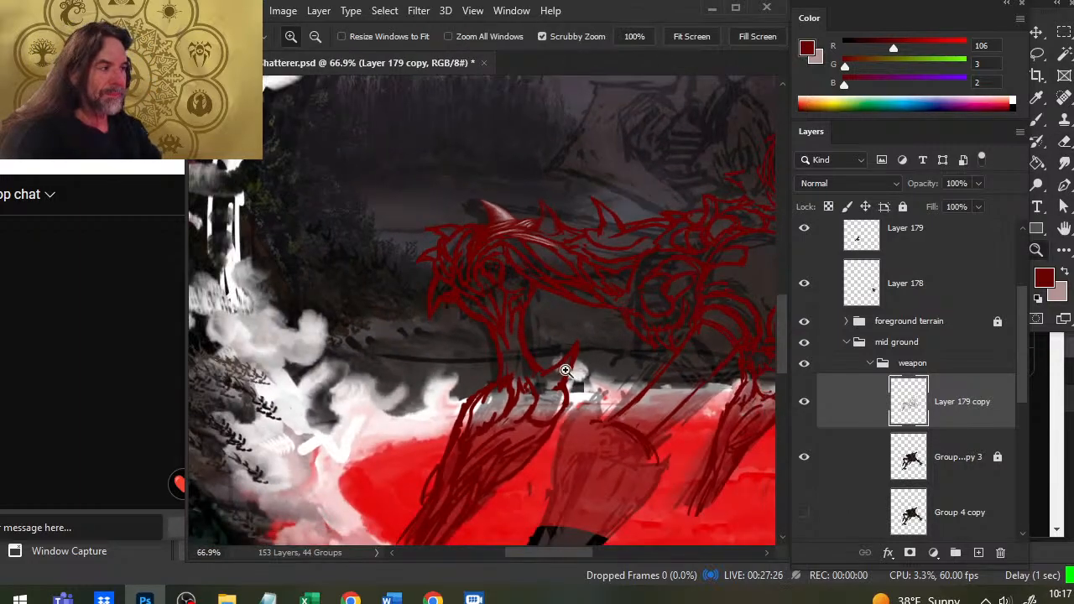
left_click_drag(568, 372, 485, 353)
left_click_drag(554, 300, 546, 403)
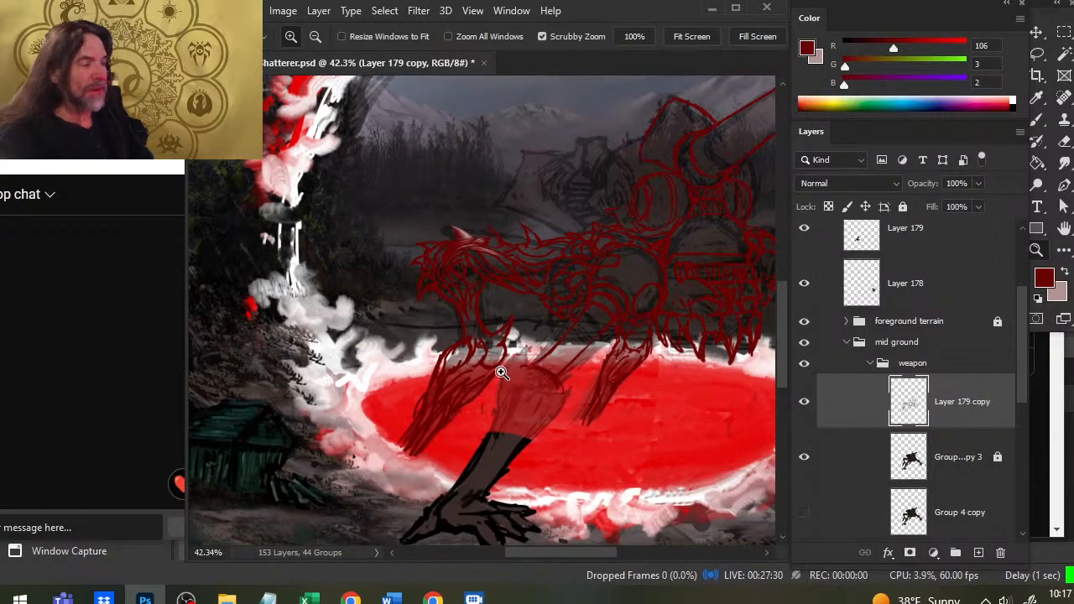
left_click_drag(518, 322, 469, 316)
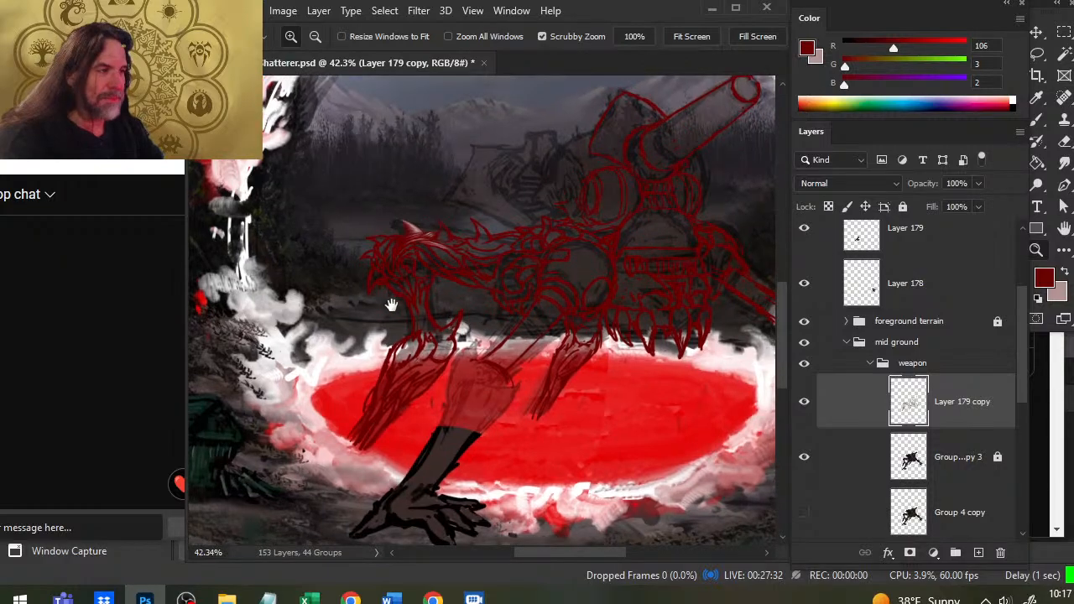
left_click_drag(426, 209, 460, 236)
left_click_drag(421, 307, 451, 310)
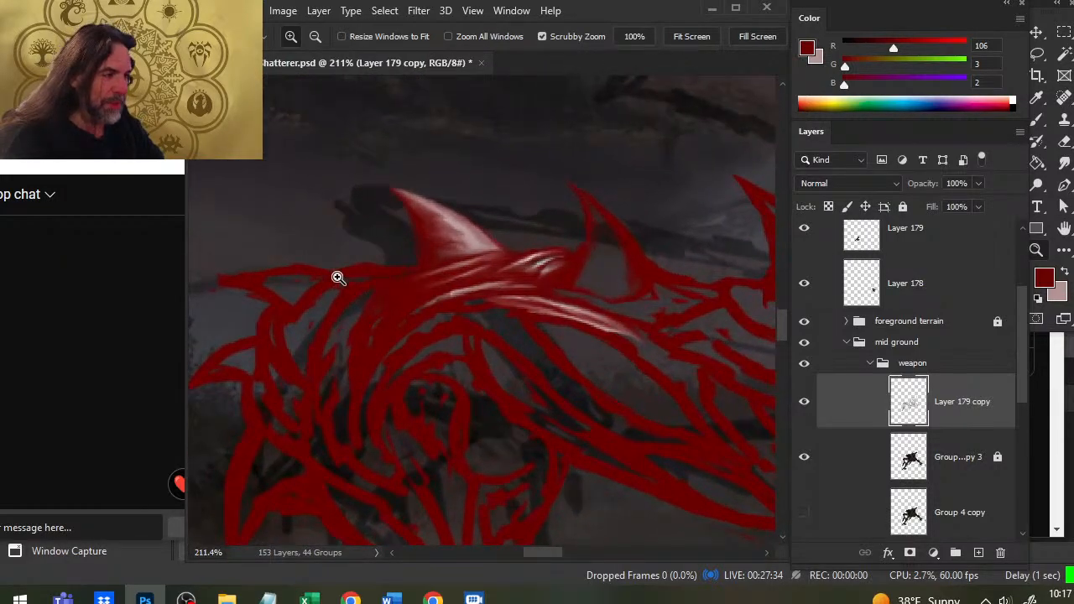
key("e")
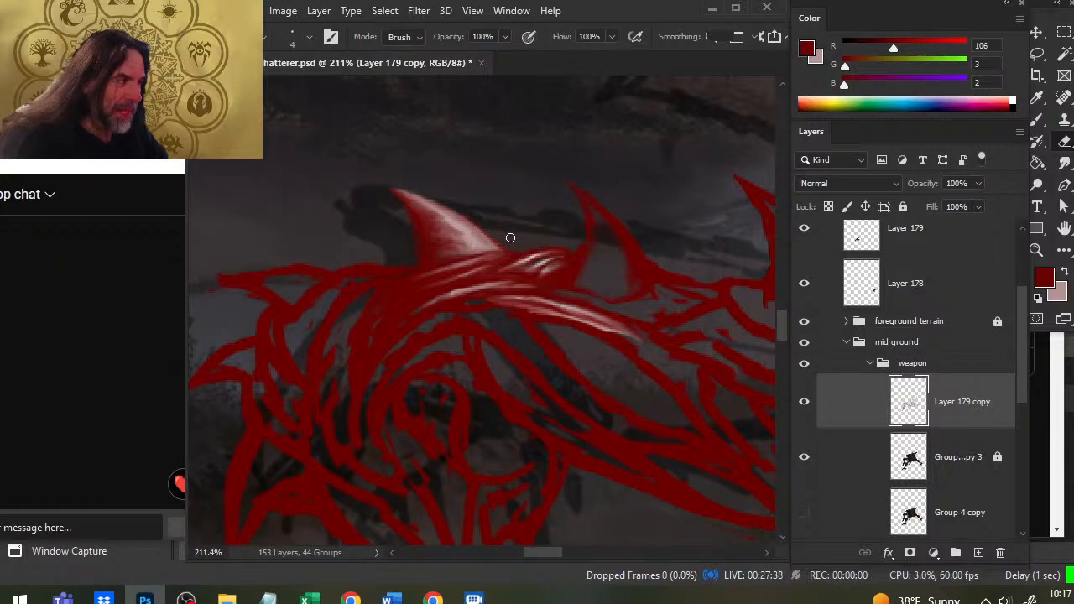
key("z")
key("r")
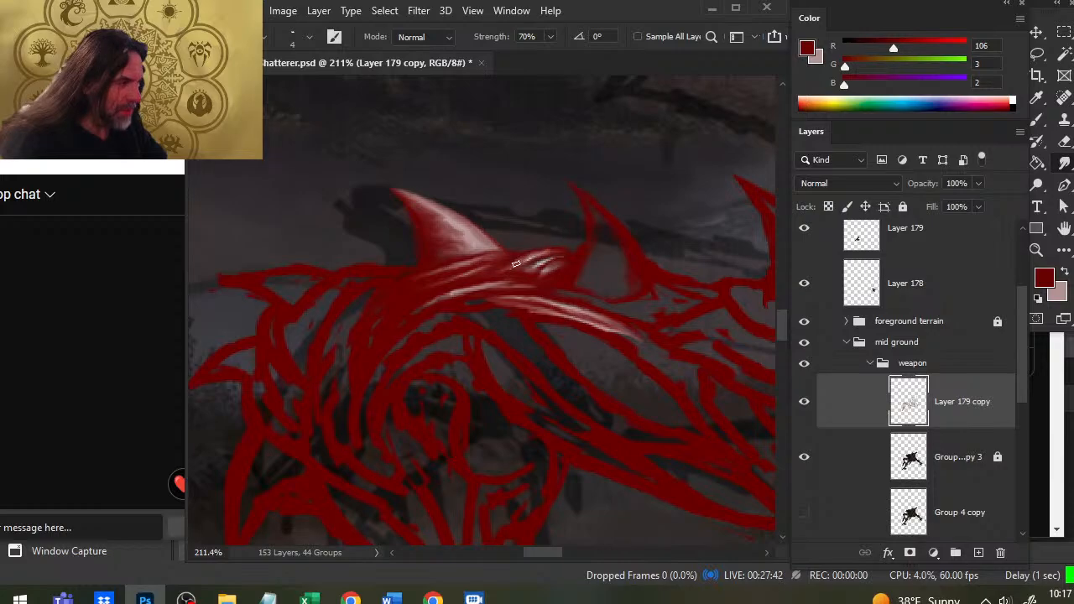
Step: Paint dark red sampled from the strands behind the foremost horn between the highlights at its base, and blend the strokes with Smudge
key("b")
key("alt")
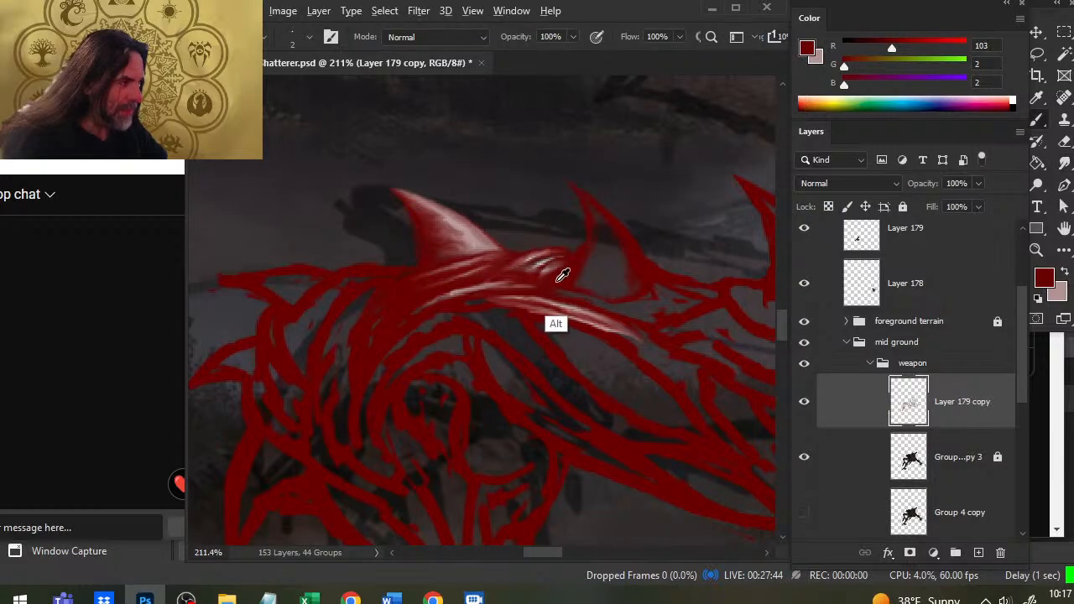
left_click(535, 279, "alt")
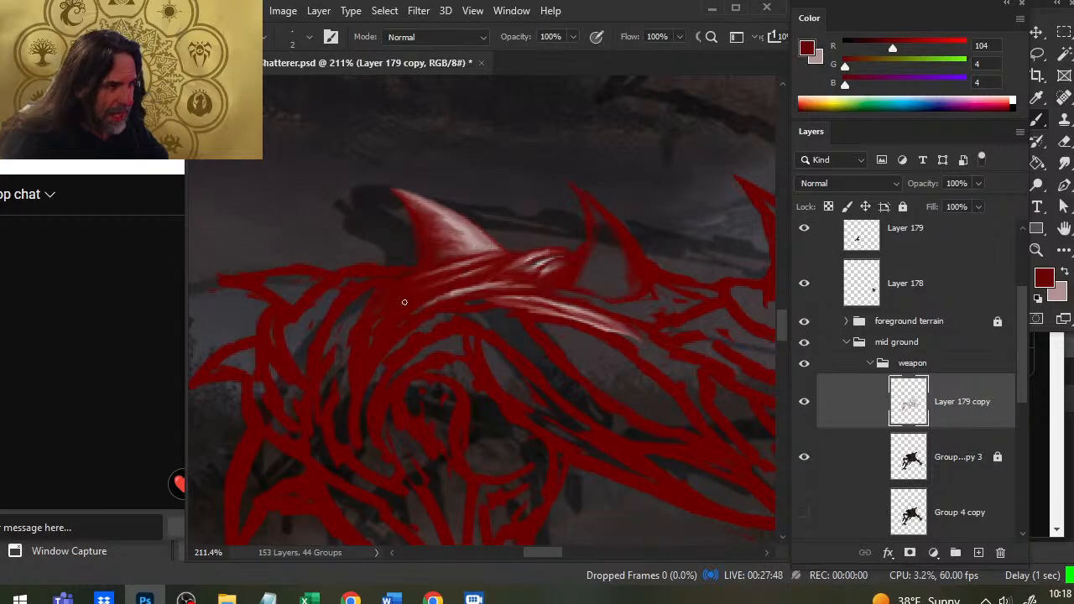
key("r")
key("b")
left_click_drag(440, 269, 465, 261)
key("r")
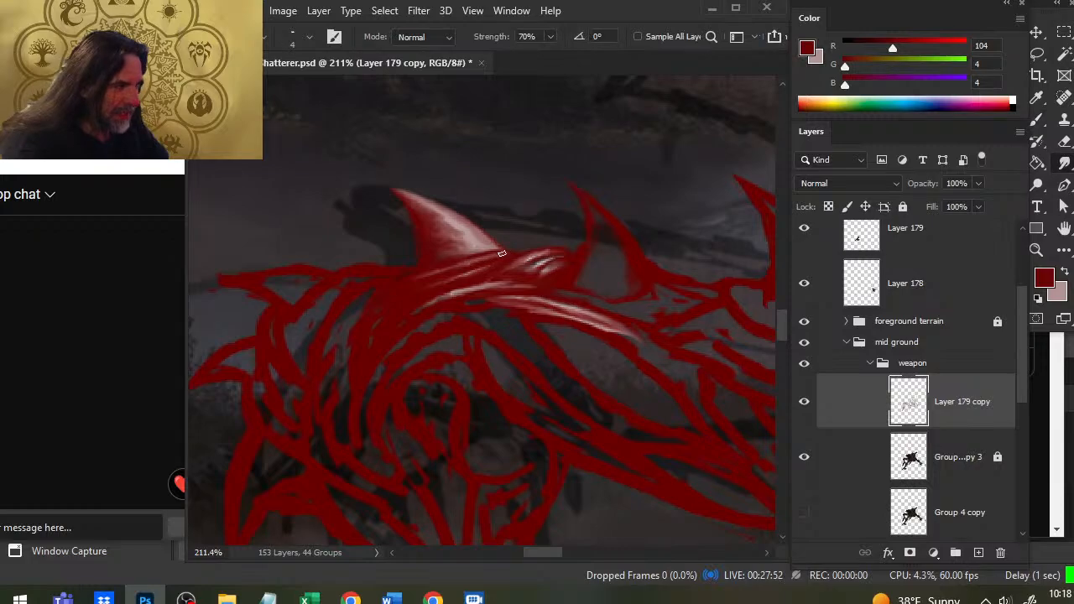
Step: Refine the foremost horn's base and the adjoining head outline with dark red strokes, smudging them and trimming the edge with the Eraser
key("b")
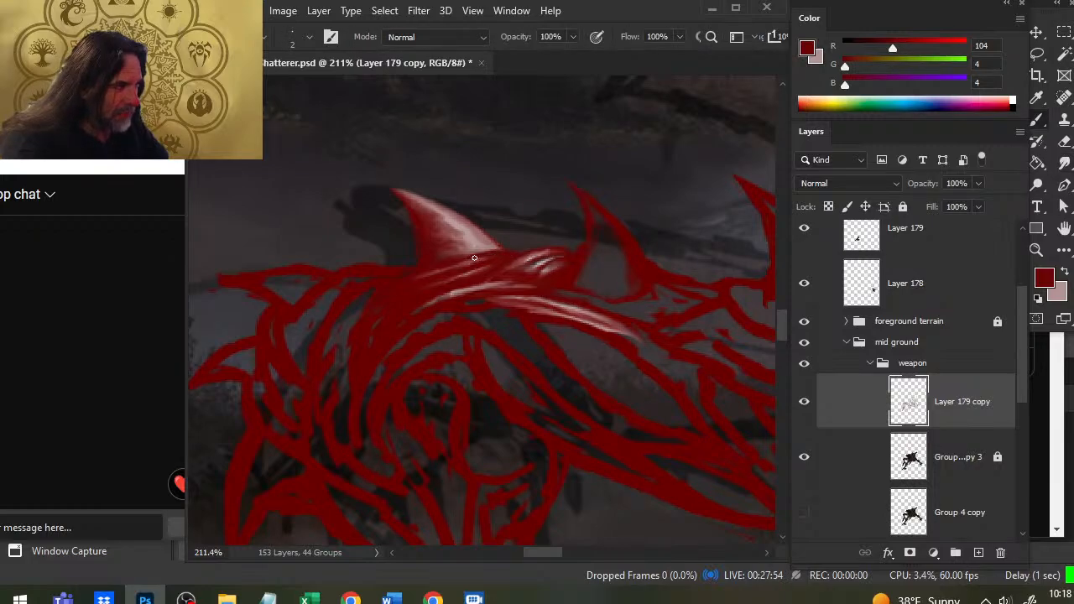
key("r")
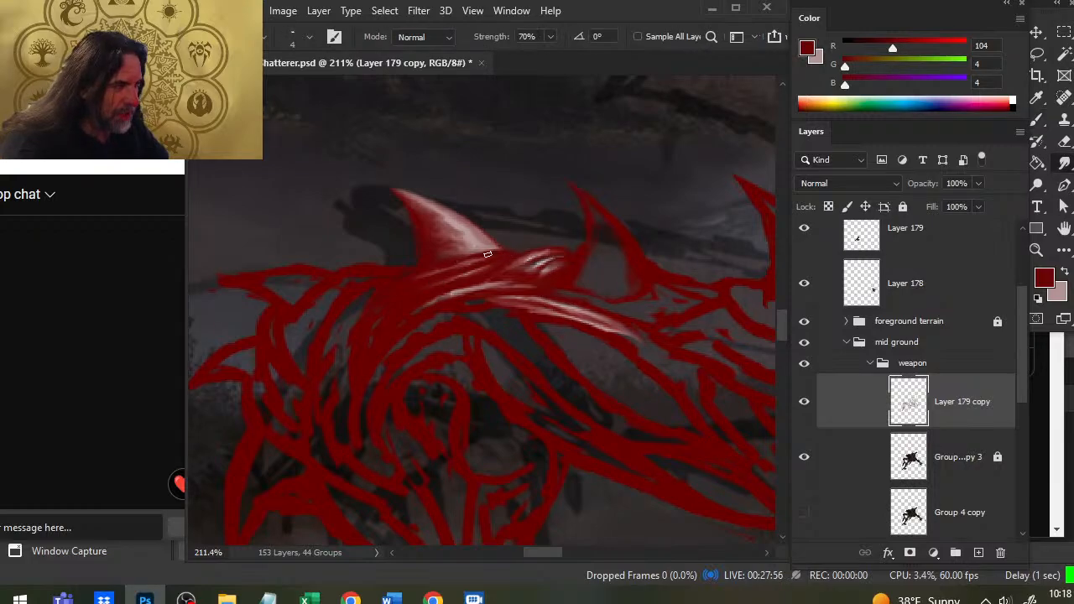
key("b")
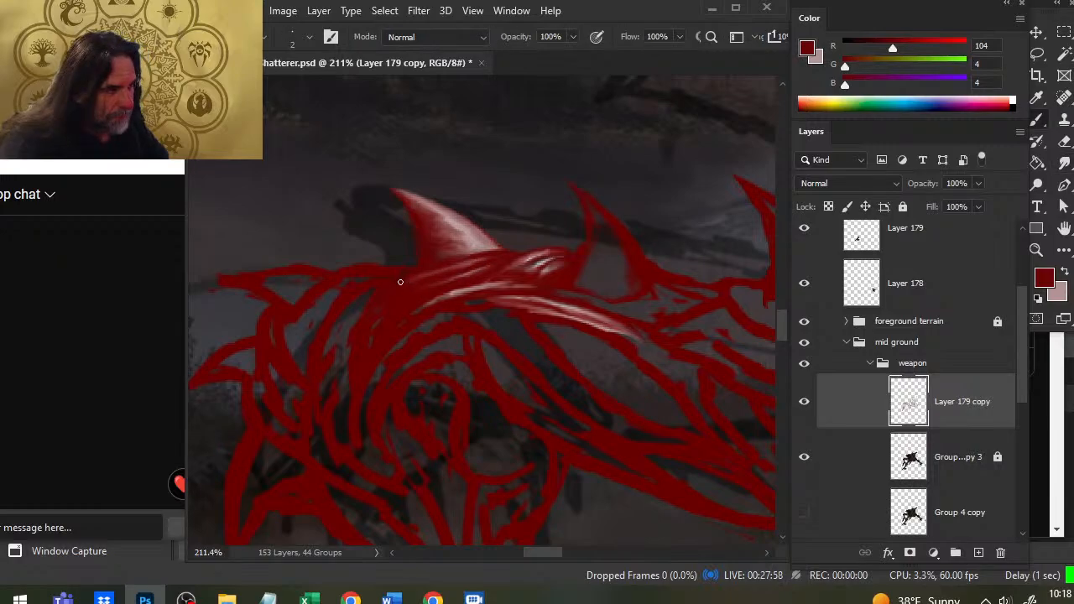
key("r")
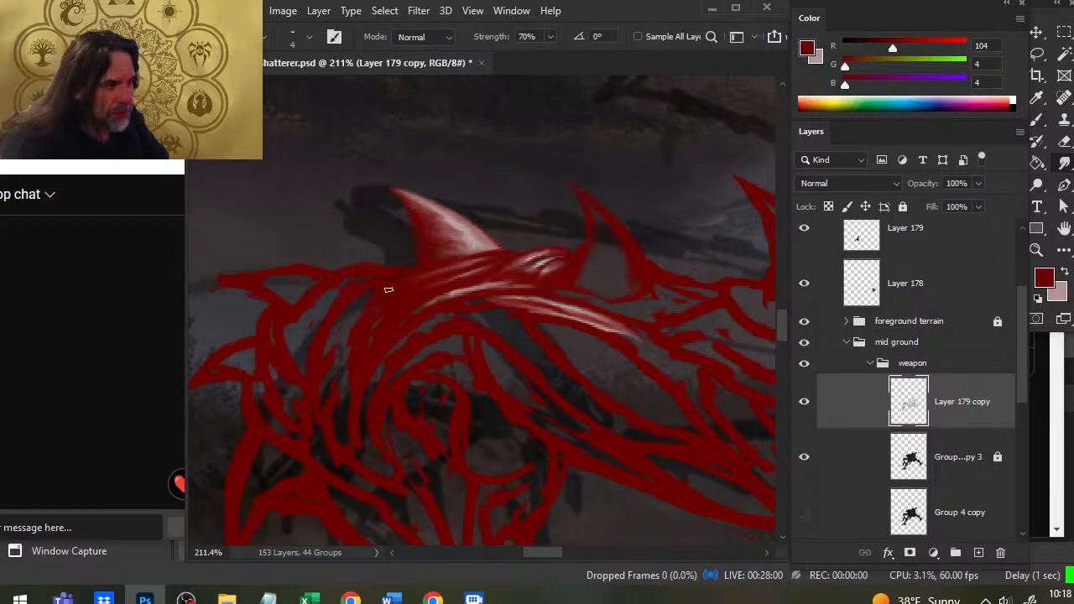
key("e")
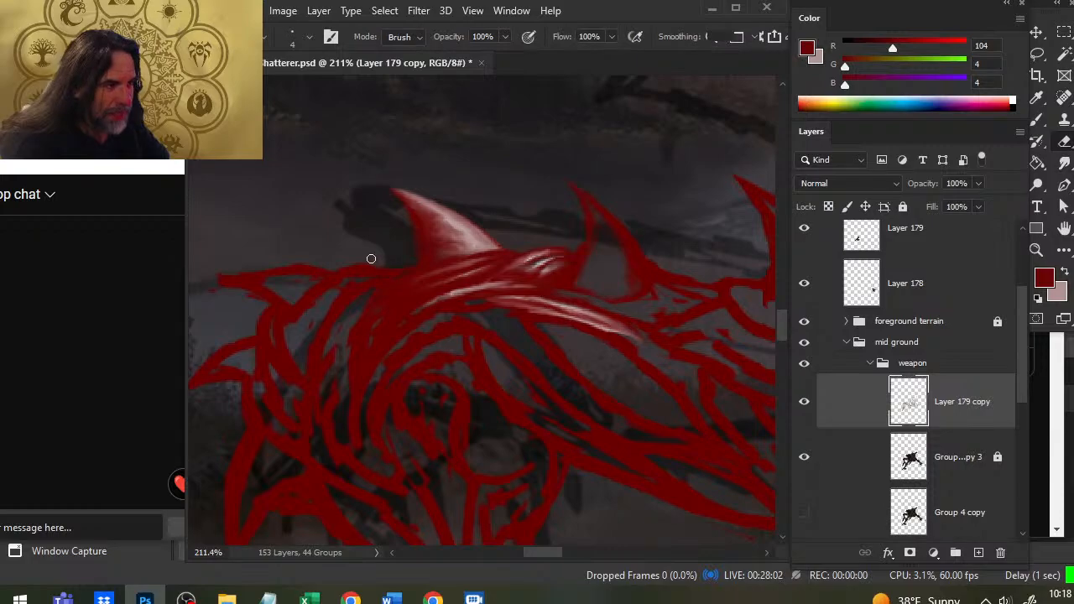
key("b")
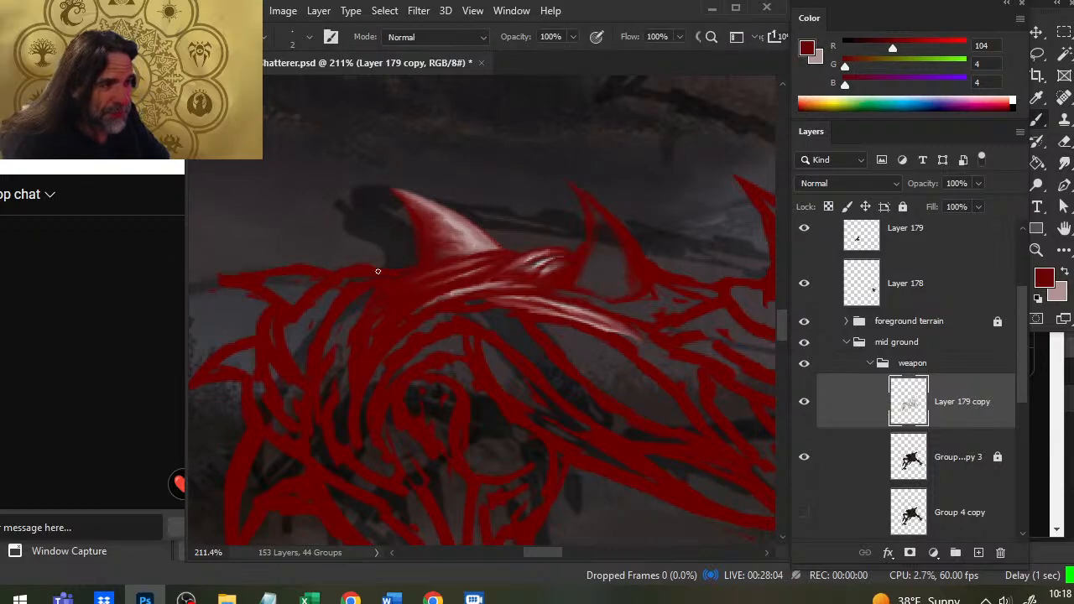
Step: Reshape the small spikes at the front of the creature's head into thinner points by erasing and repainting their dark red outlines
key("z")
left_click_drag(472, 308, 383, 312)
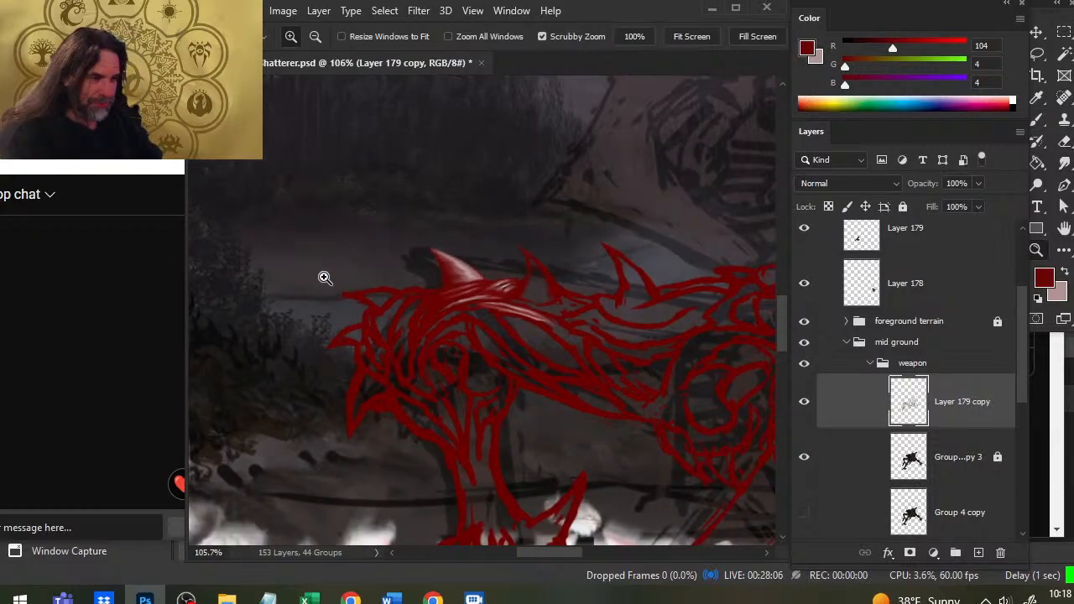
key("e")
left_click_drag(336, 294, 388, 296)
key("b")
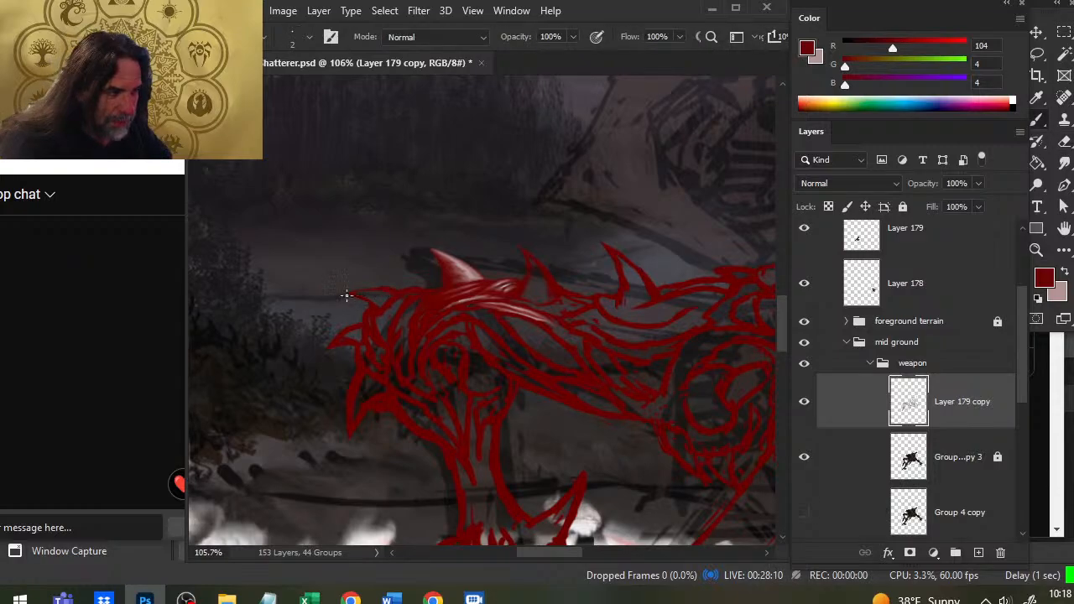
key("e")
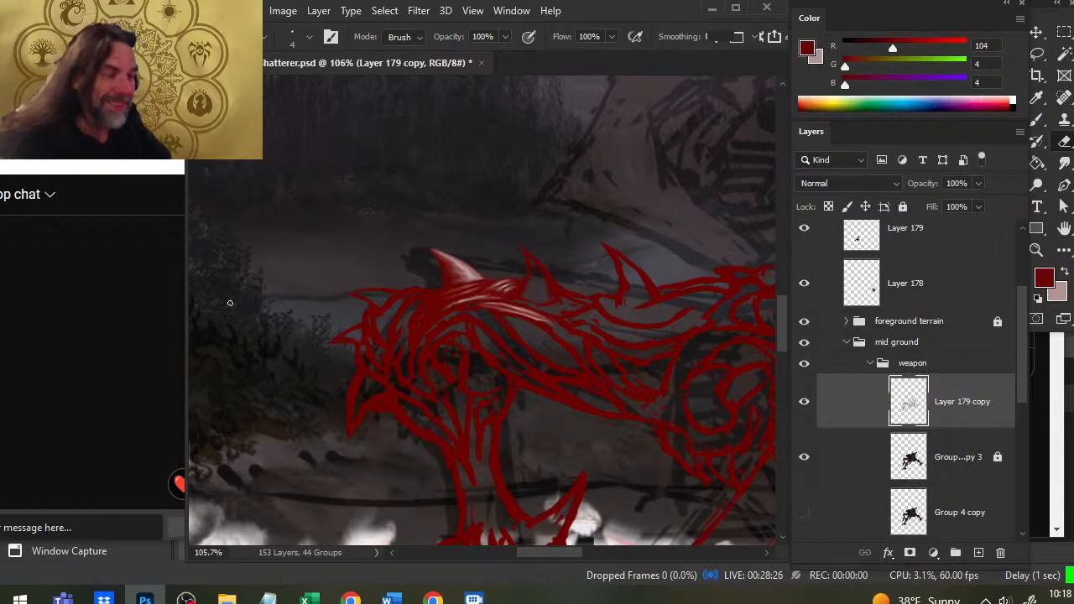
key("b")
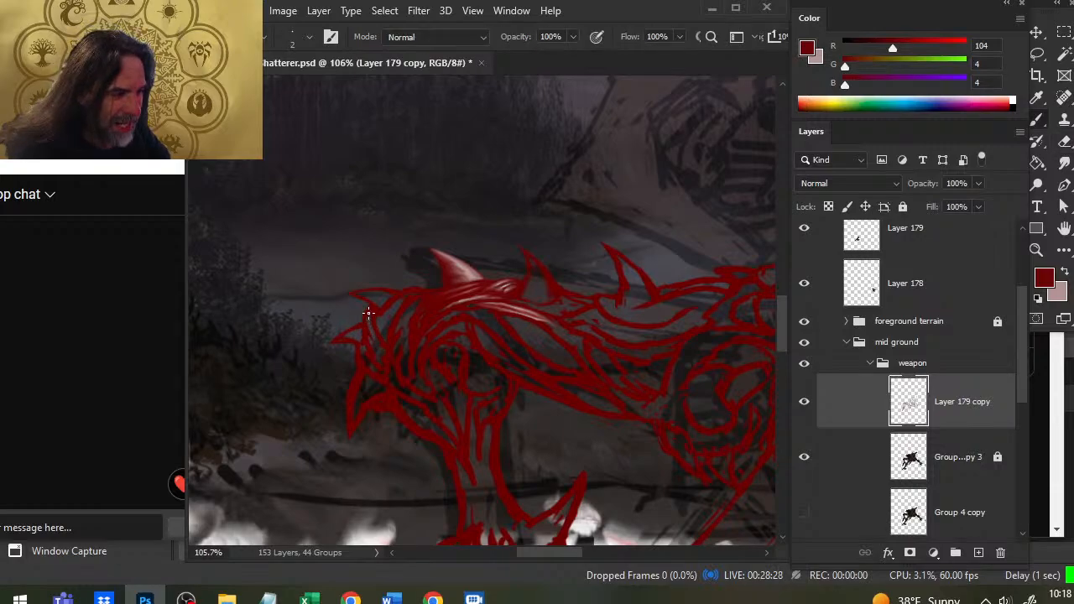
key("e")
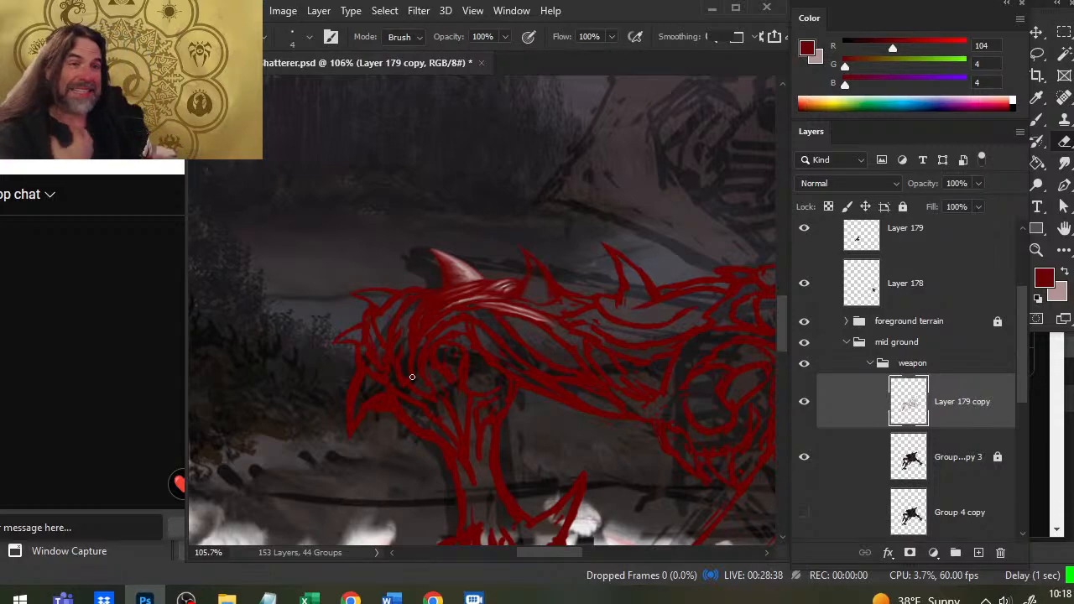
Step: Refine the foremost horn's base and rear edge with dark red sampled beside the horn, blending the strokes with Smudge
key("b")
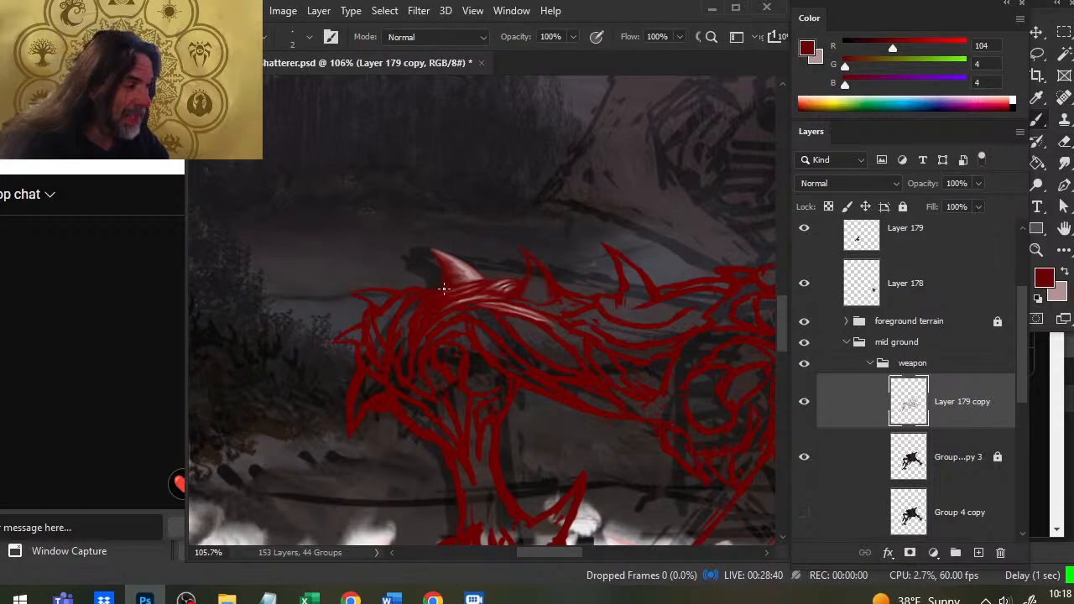
left_click(444, 287, "alt")
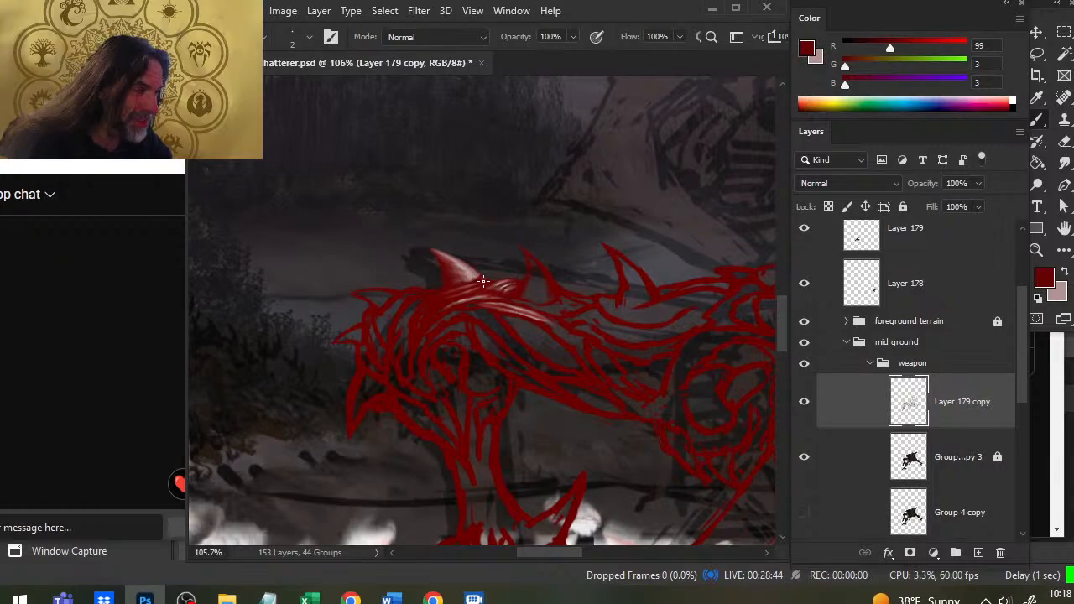
key("r")
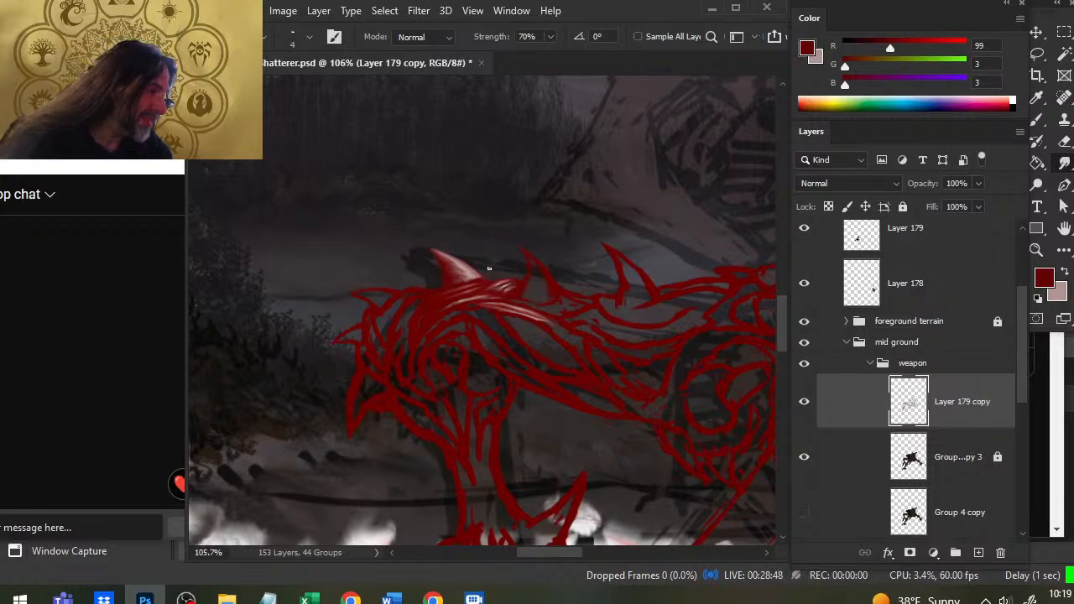
key("b")
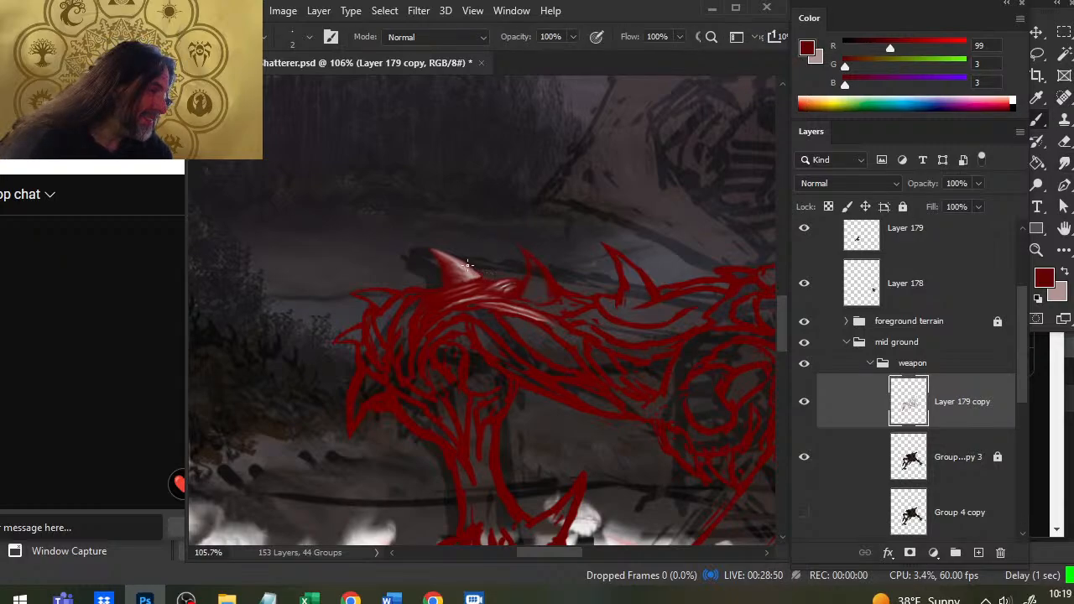
key("r")
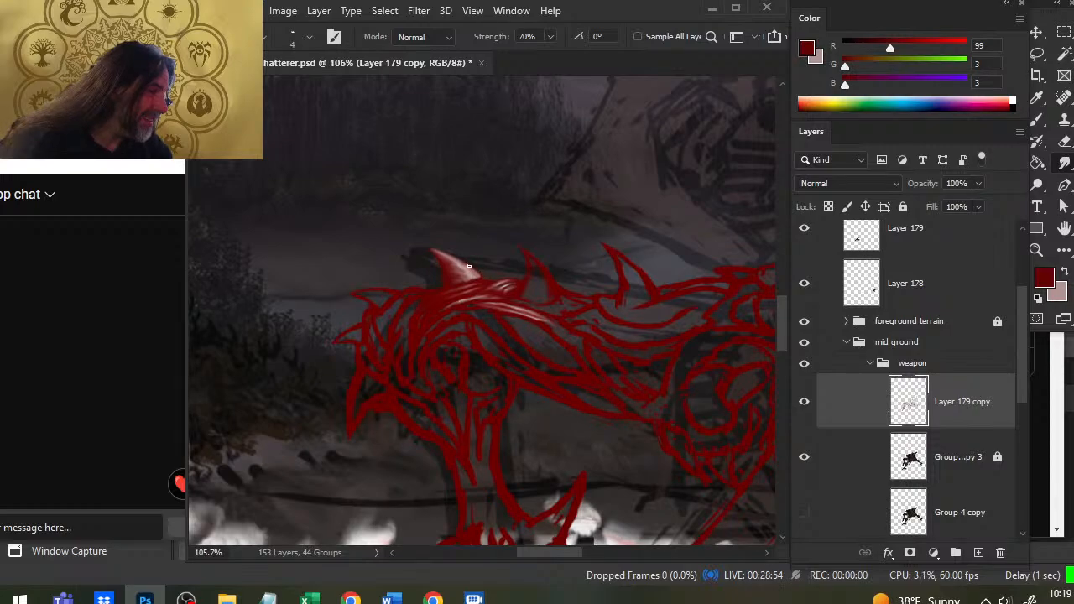
key("b")
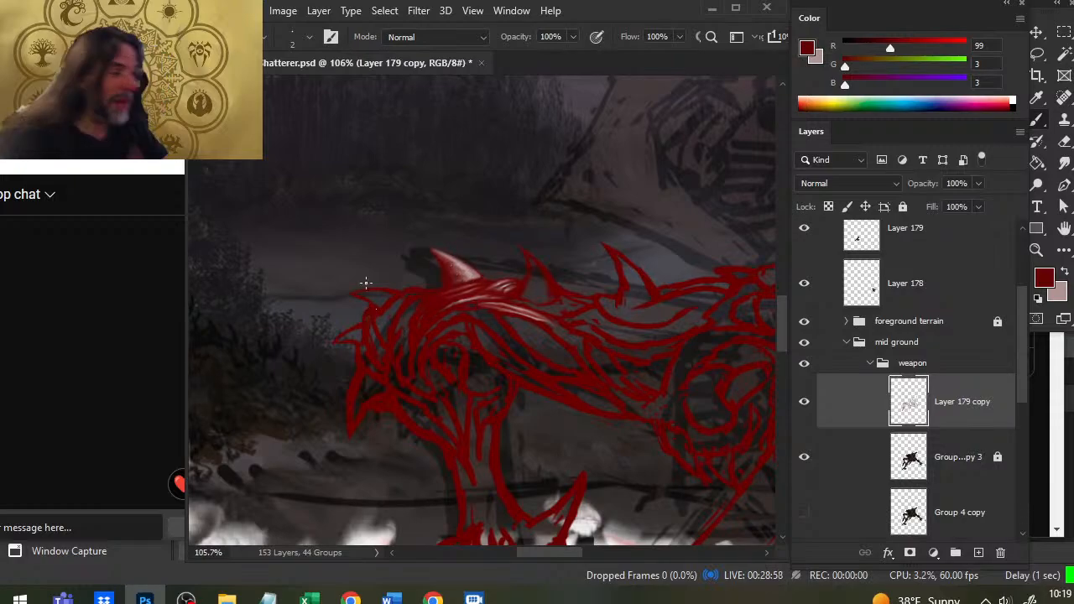
key("r")
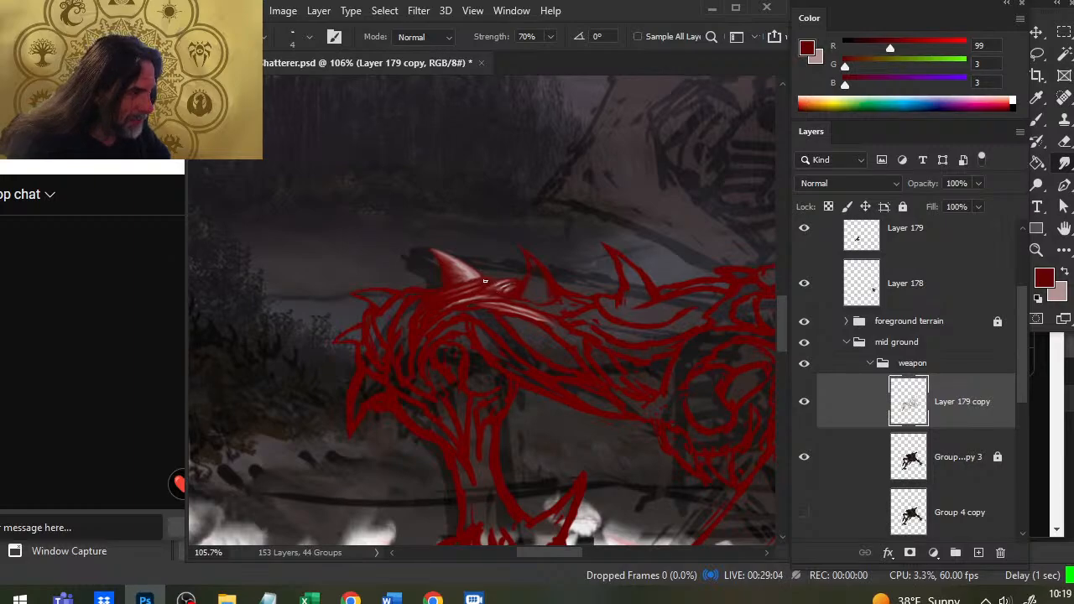
Step: Deepen the gaps between the strands directly behind the foremost horn with dark red sampled from them, and smudge the strokes
key("b")
left_click(491, 287, "alt")
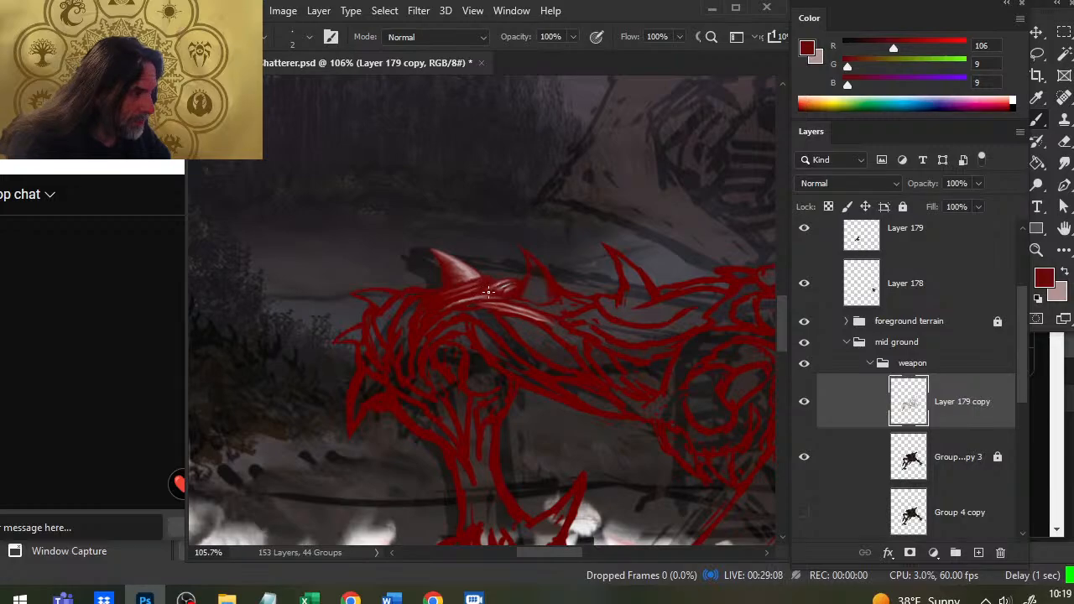
key("r")
key("b")
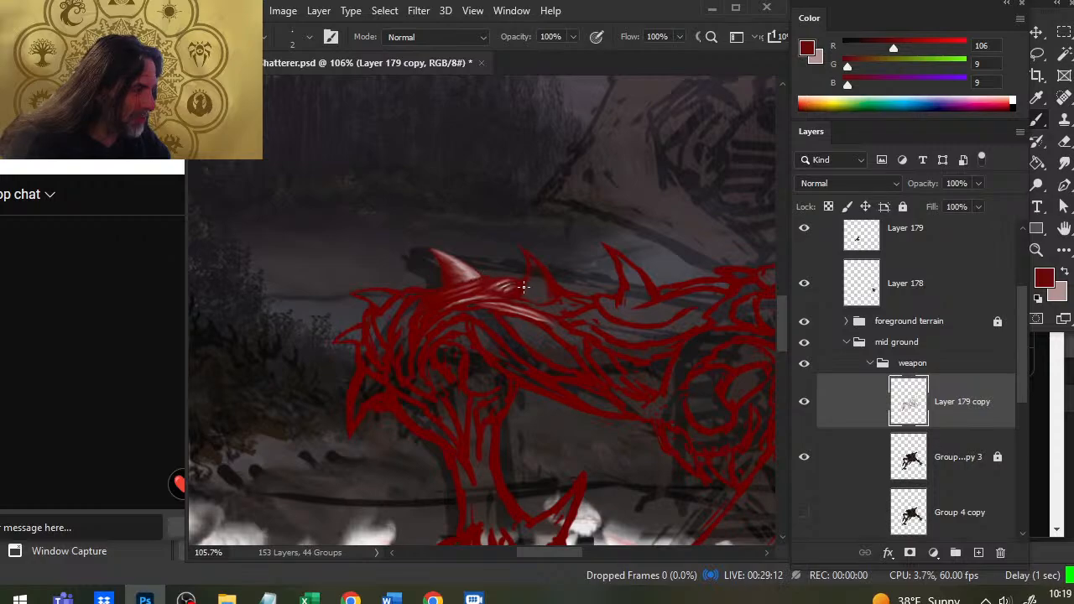
Step: Highlight the strands behind the foremost horn with muted pink sampled from the horn, then separate them with smudged dark red strokes
key("x")
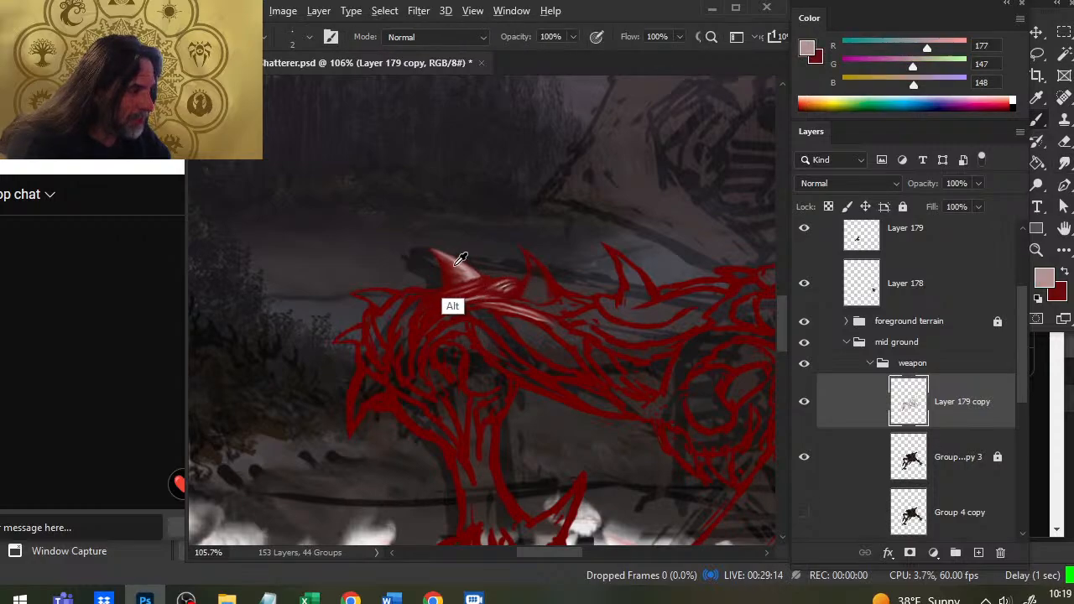
left_click(469, 266, "alt")
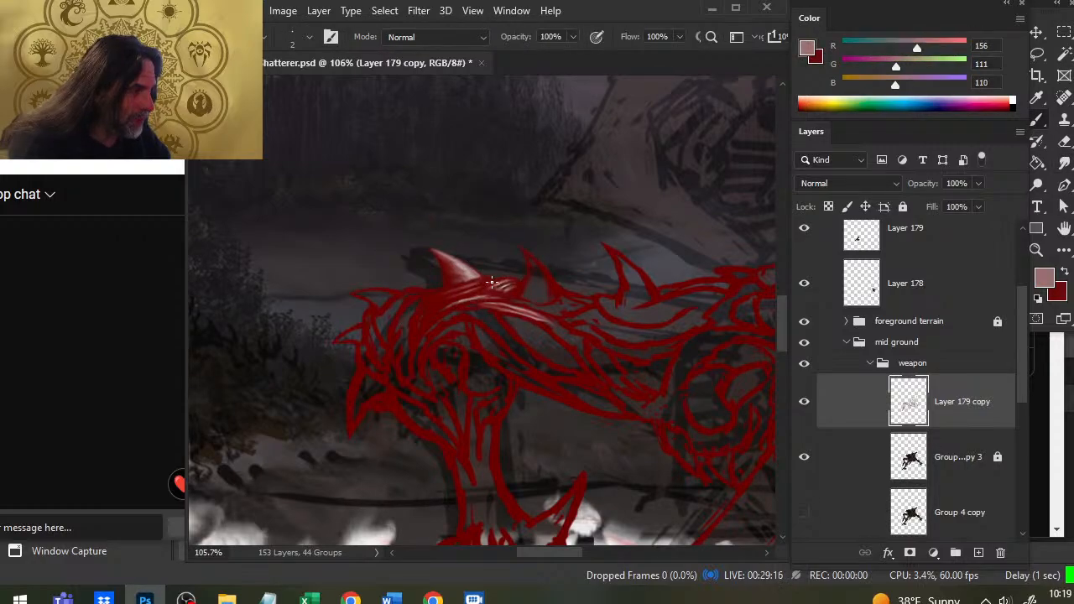
key("r")
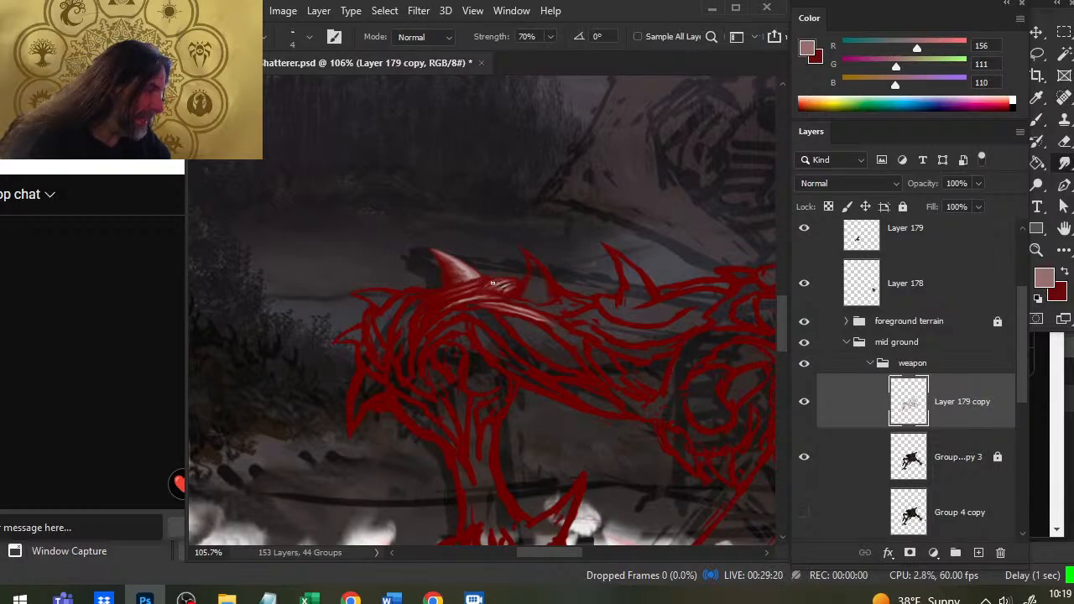
key("x")
key("b")
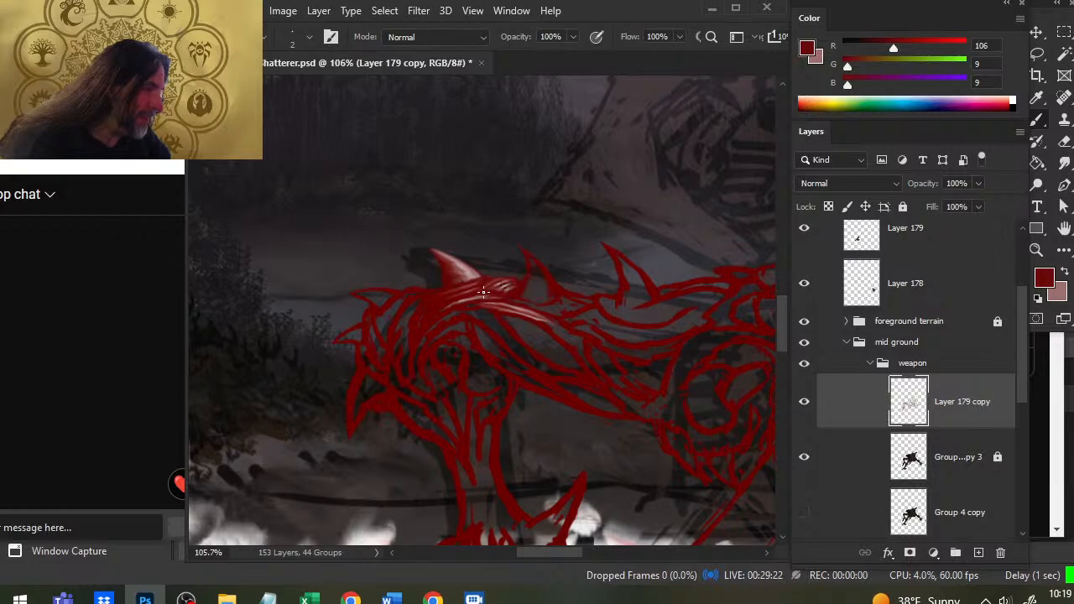
key("r")
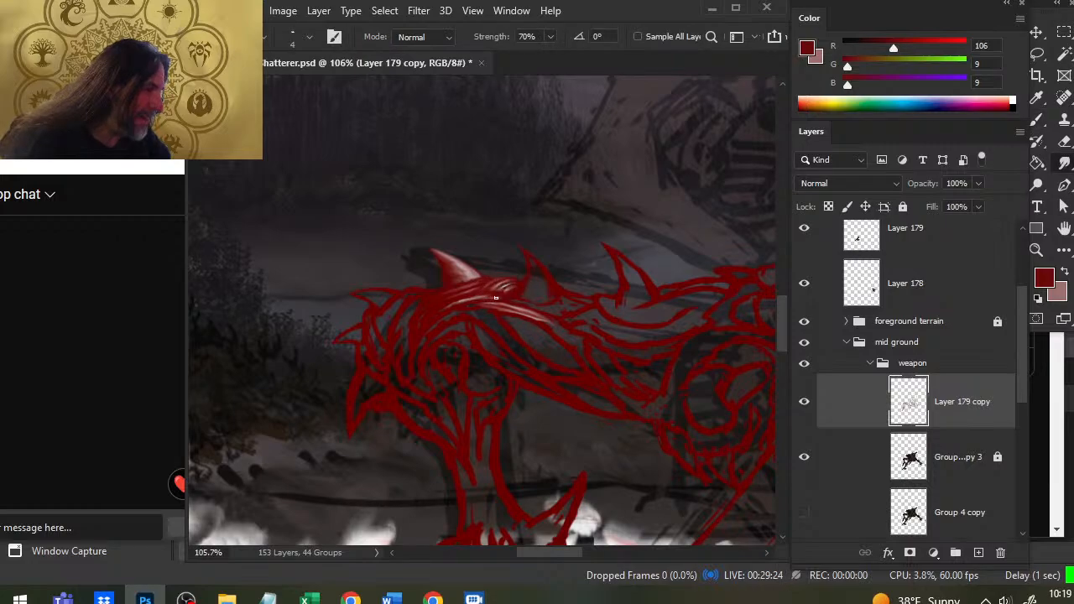
Step: Paint light pink highlights on the strands at the foremost horn's base and blend them along the strands with Smudge
key("x")
key("b")
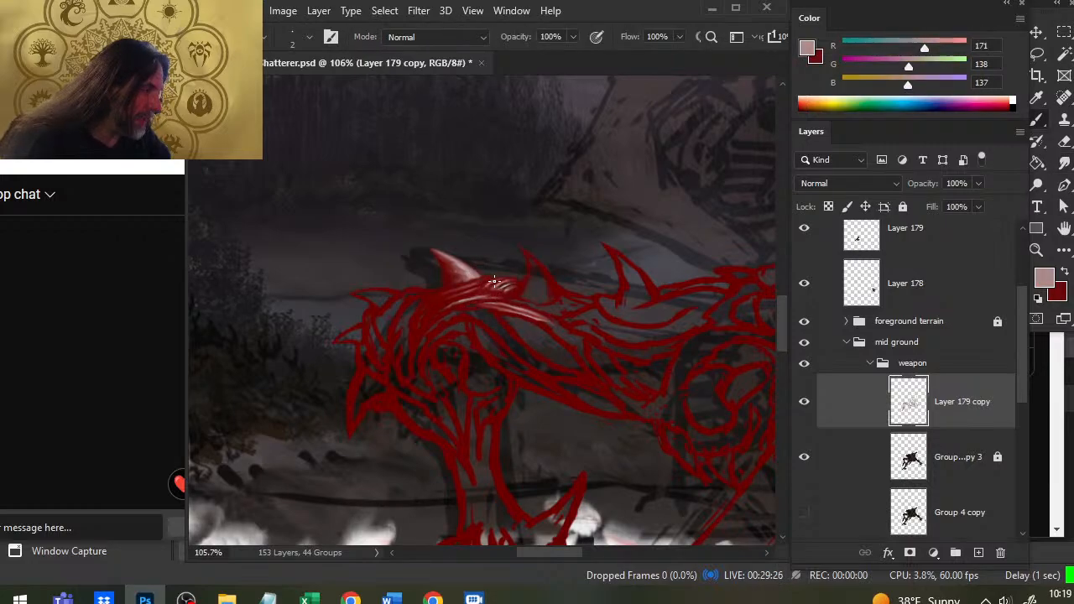
key("r")
mouse_move(484, 288)
left_mouse_down()
mouse_move(503, 285)
mouse_move(478, 296)
left_mouse_up()
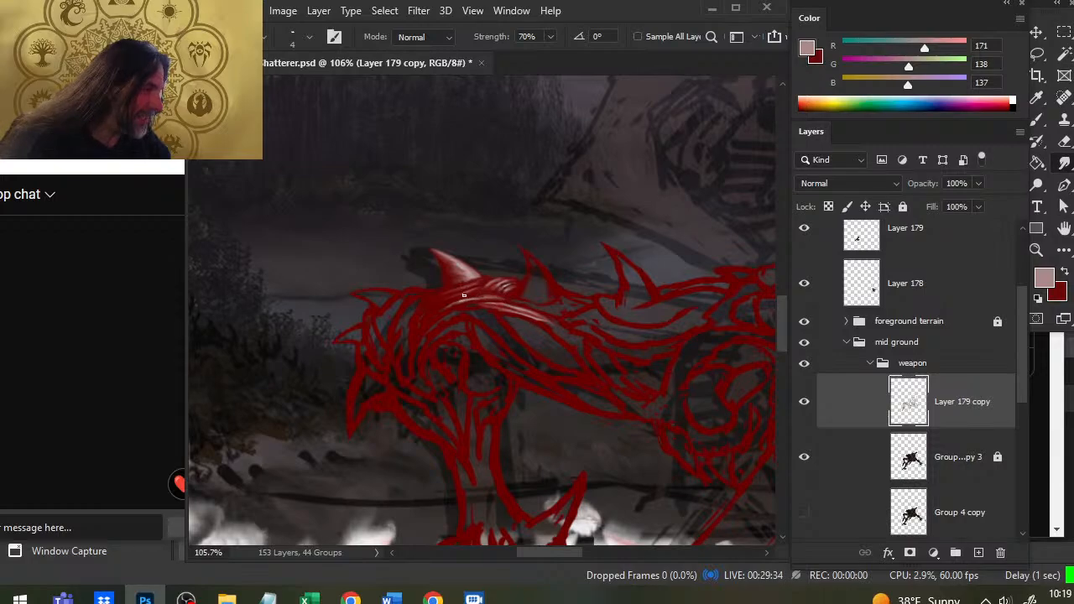
left_click_drag(476, 296, 491, 294)
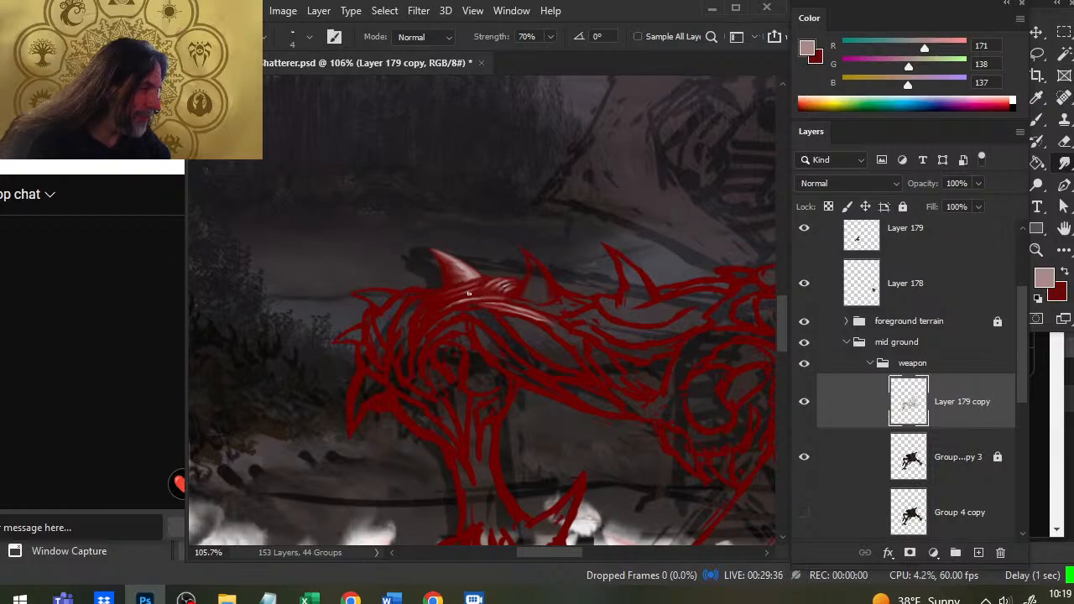
key("b")
key("r")
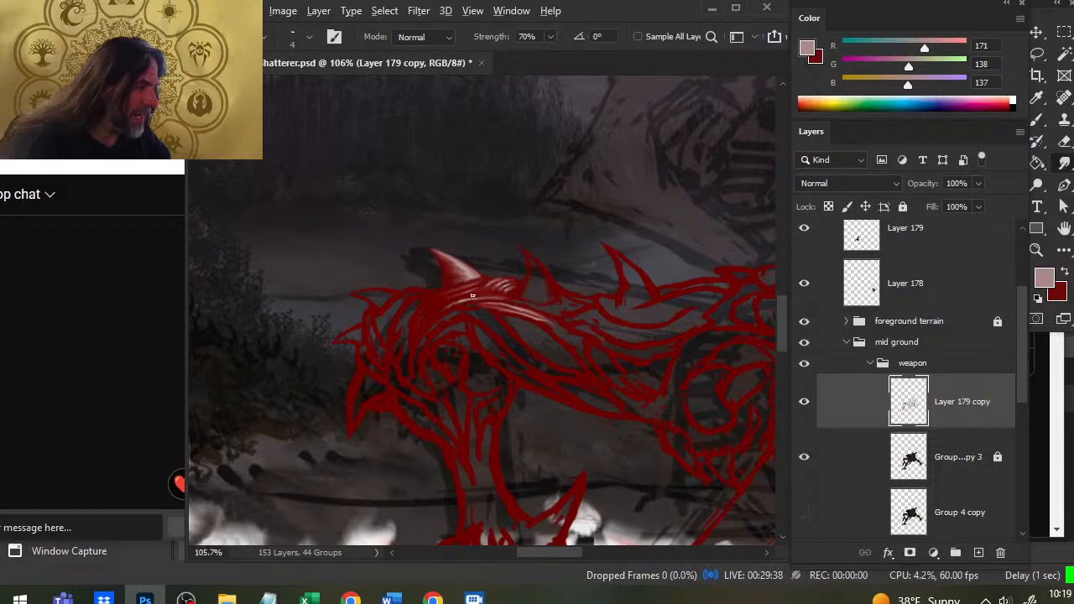
left_click_drag(479, 294, 469, 295)
Step: Define the long strand below the foremost horn with sampled dark red and pale pink strokes, and smudge them together
key("b")
left_click(498, 313, "alt")
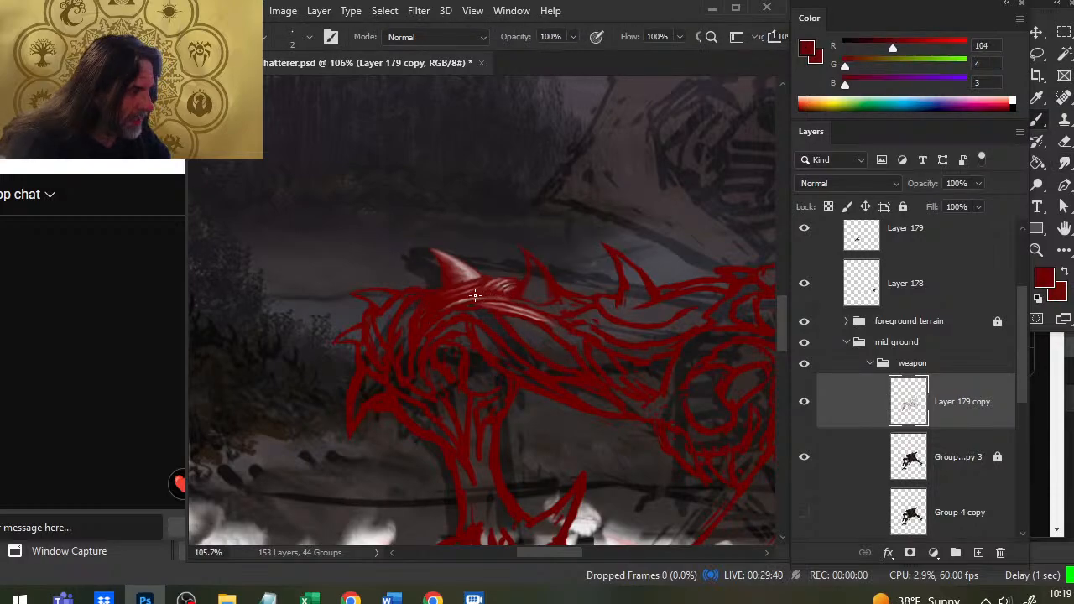
left_click_drag(475, 295, 506, 299)
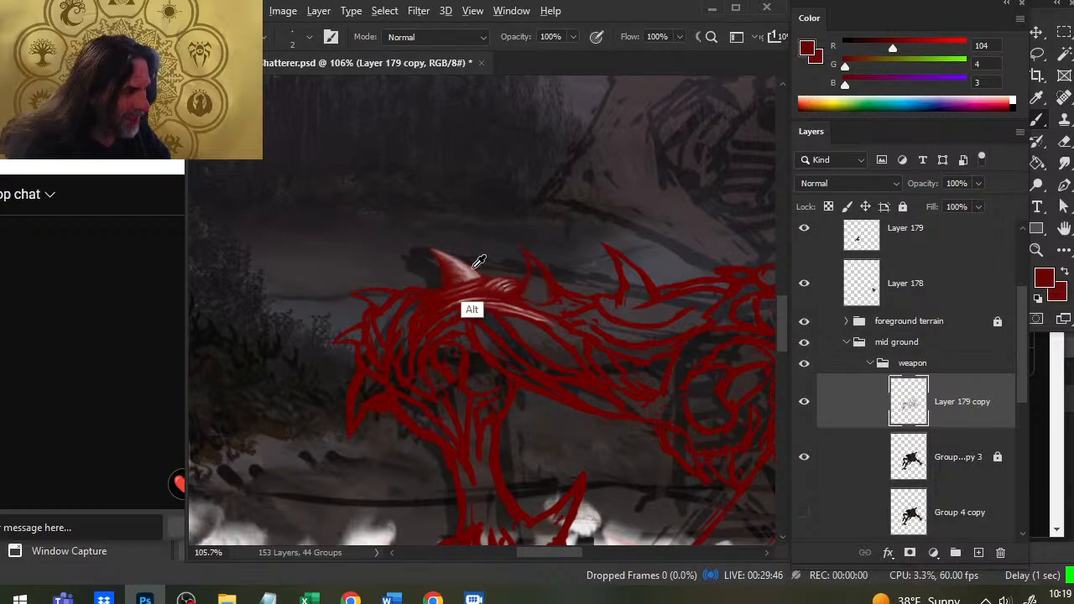
left_click(470, 308, "alt")
key("r")
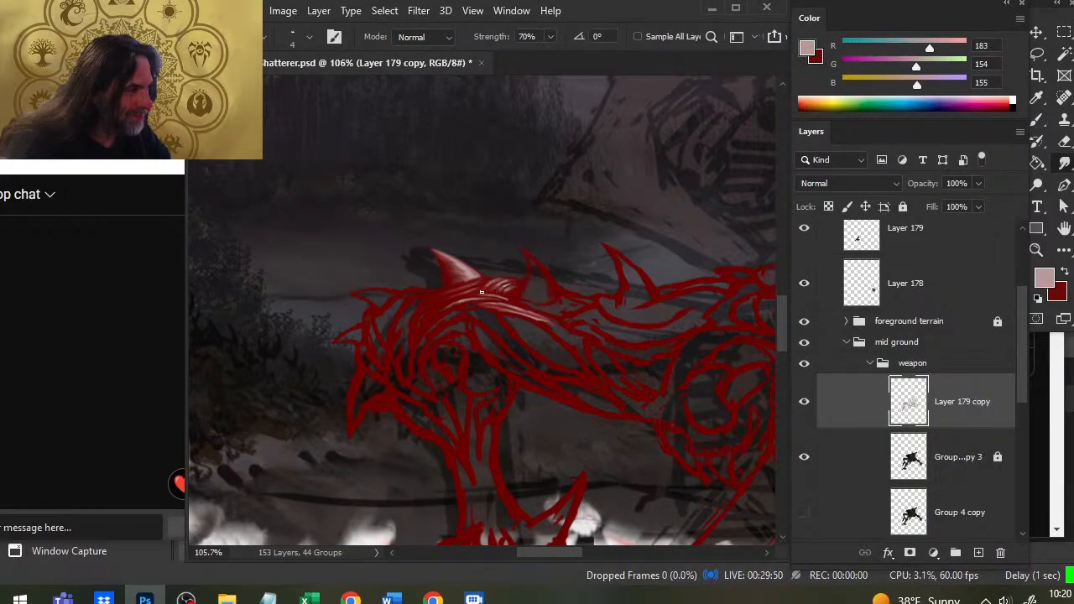
Step: Paint dark red sampled near the second horn's base between the highlighted strands leading up to it, and blend with Smudge
key("x")
key("b")
left_click(521, 289, "alt")
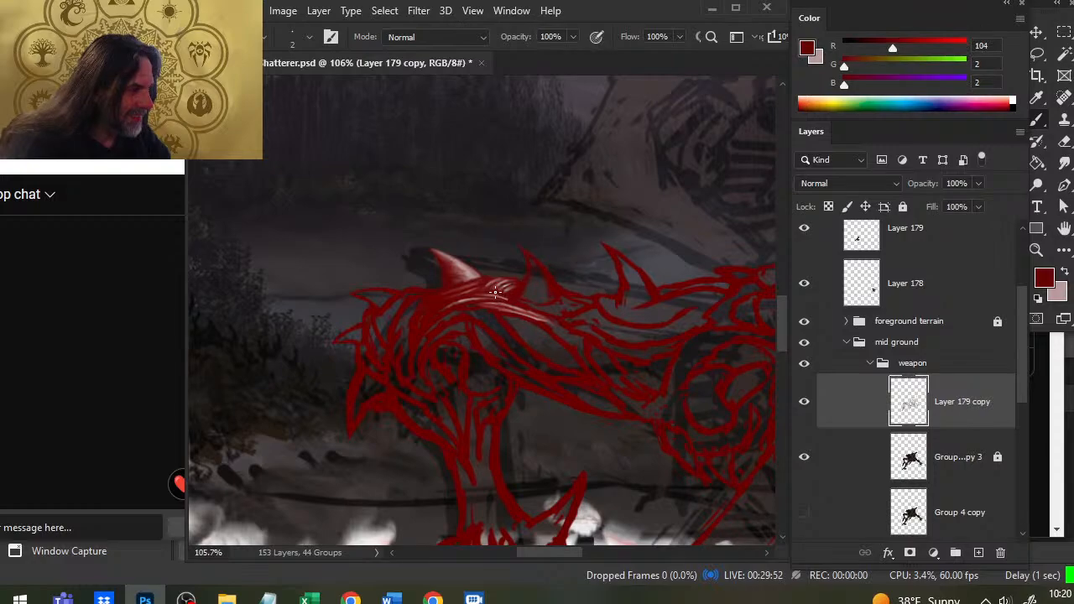
key("r")
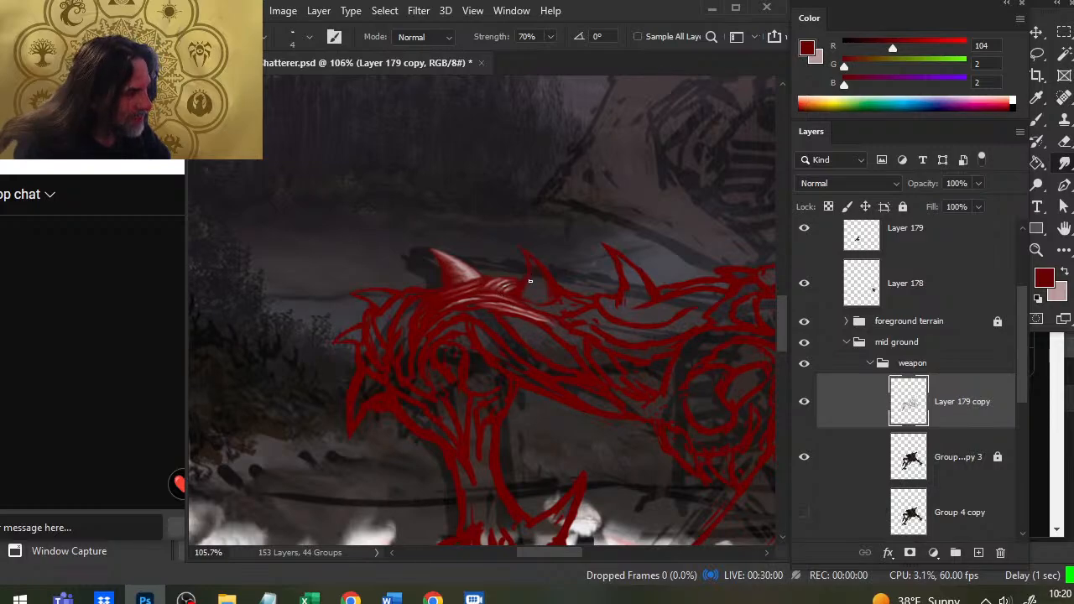
Step: Refine the second horn's outline from base to tip with thin dark red strokes, softening its inner edges with Smudge
key("b")
key("r")
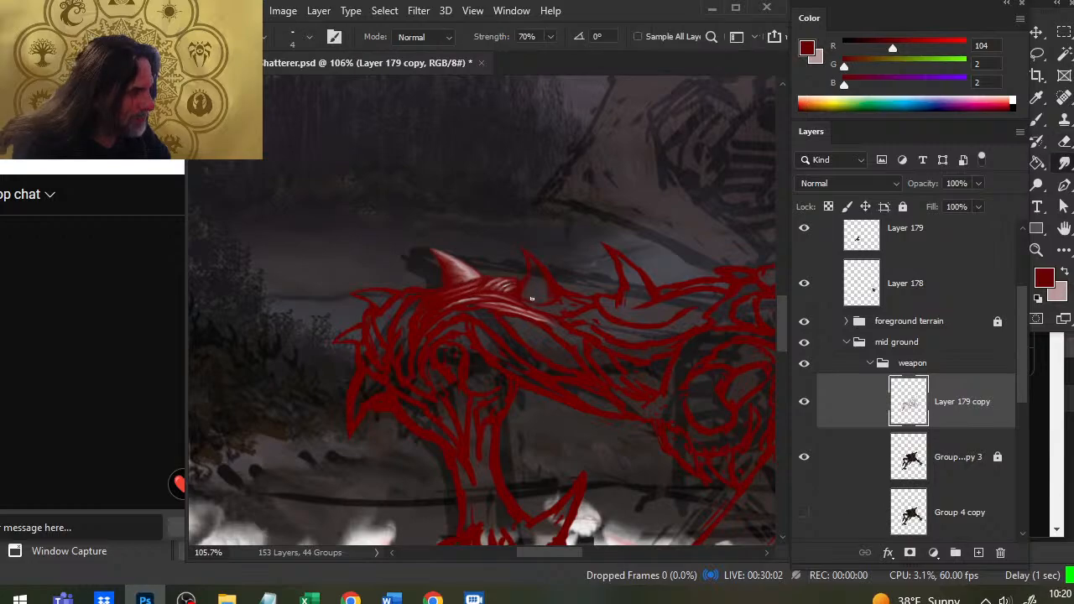
key("b")
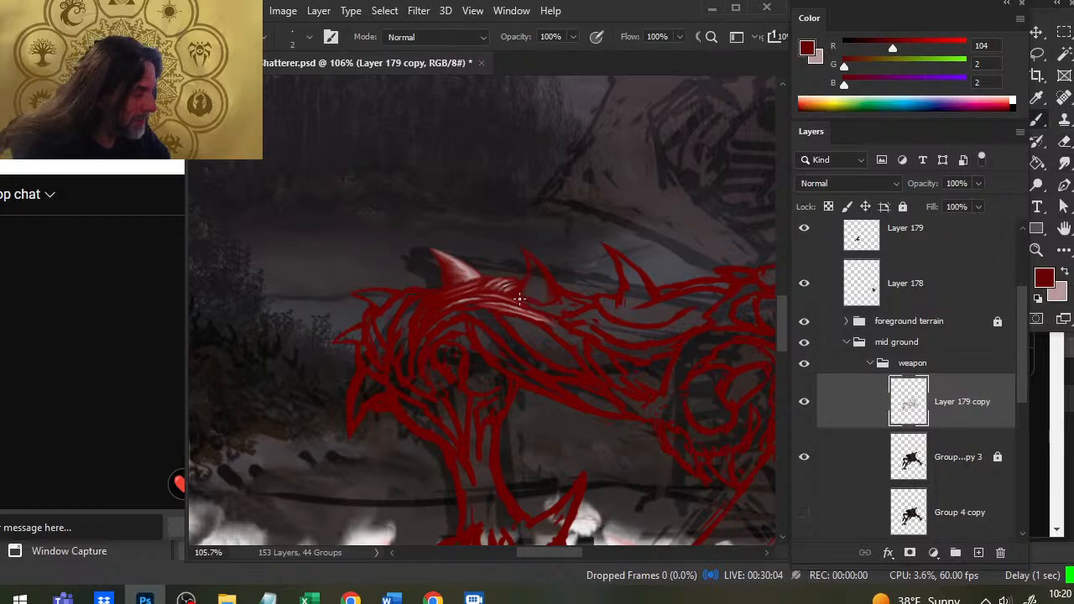
key("r")
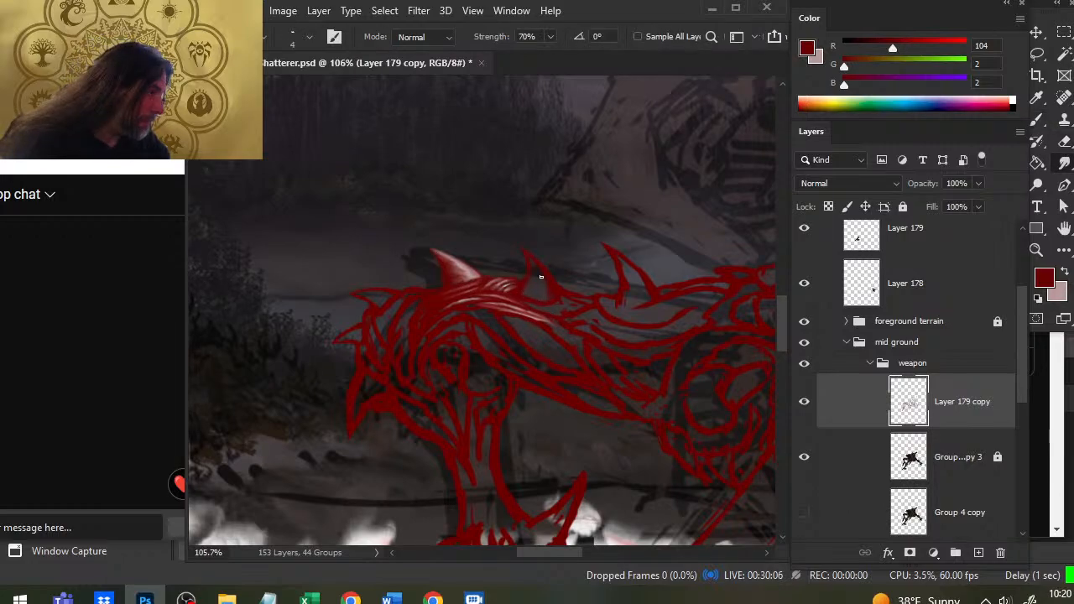
key("b")
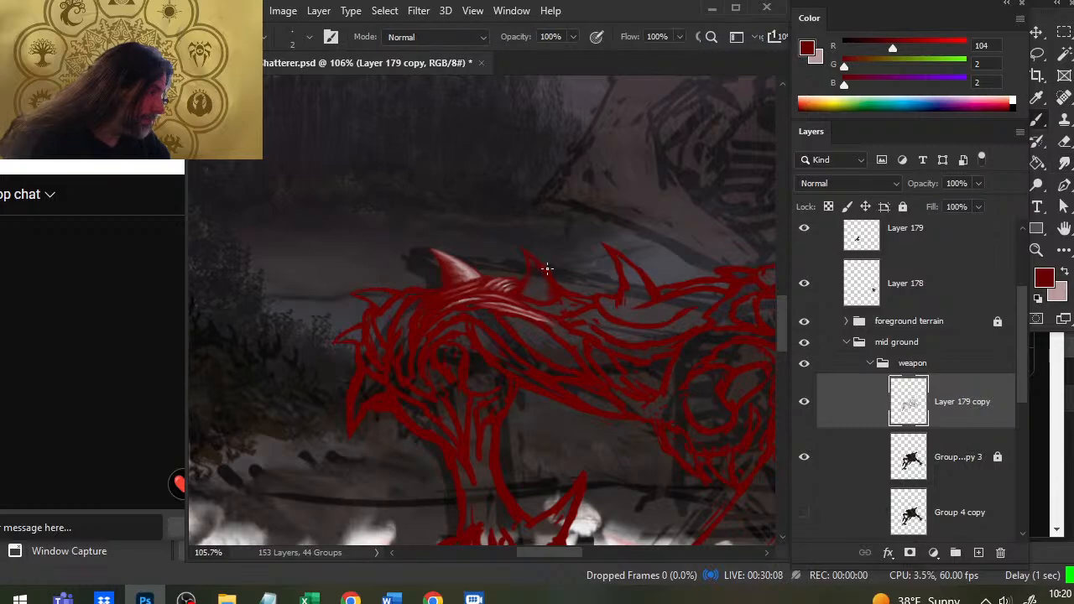
key("e")
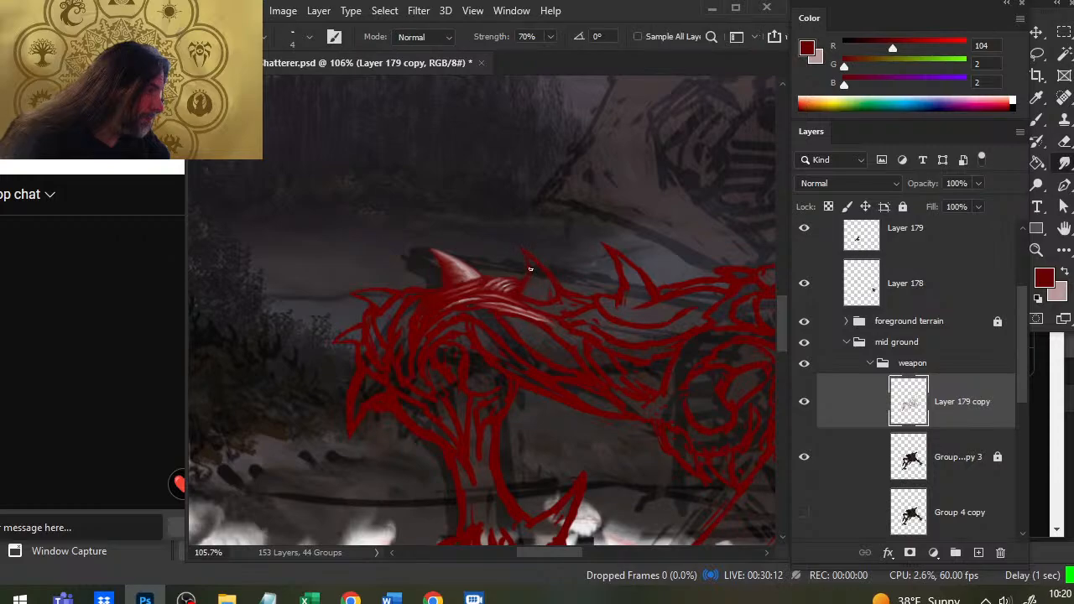
key("b")
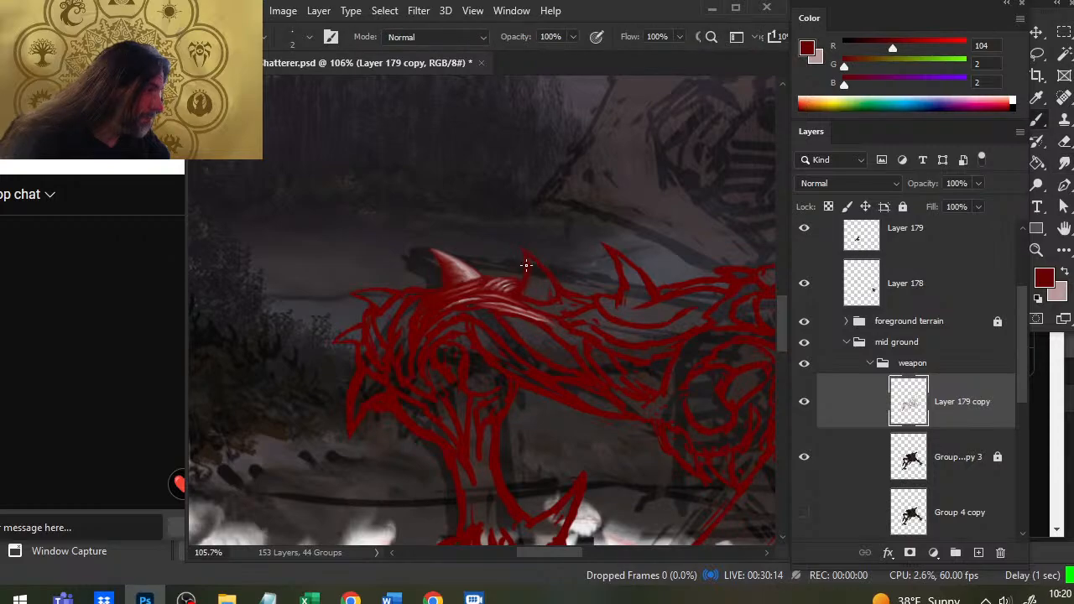
key("r")
key("b")
key("r")
key("b")
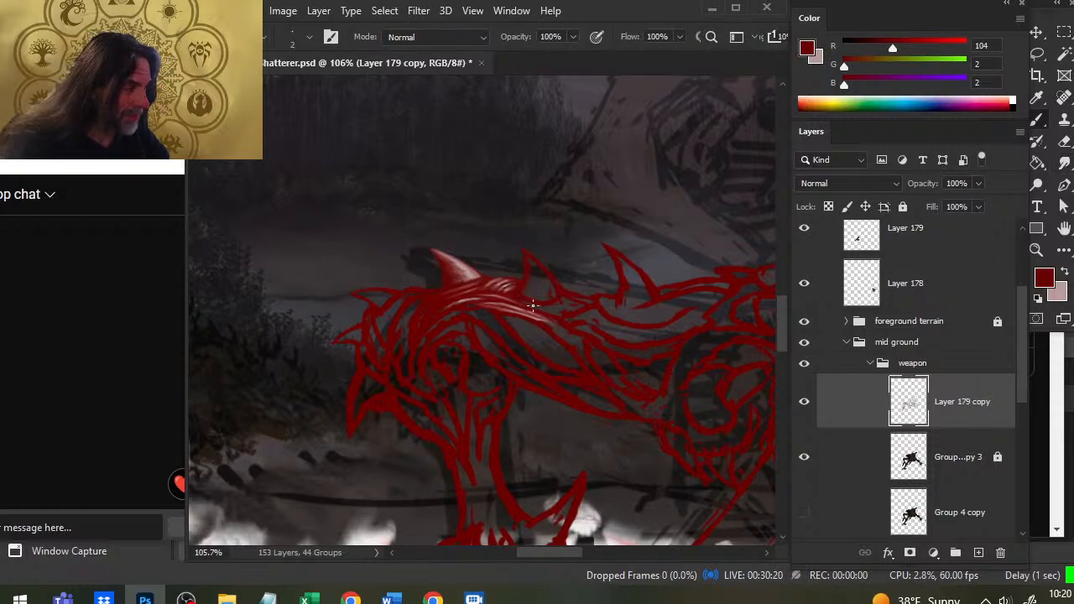
Step: Refine the strand edges below the second horn's base with thin dark red strokes, erasing stray paint and smudging the transitions
key("e")
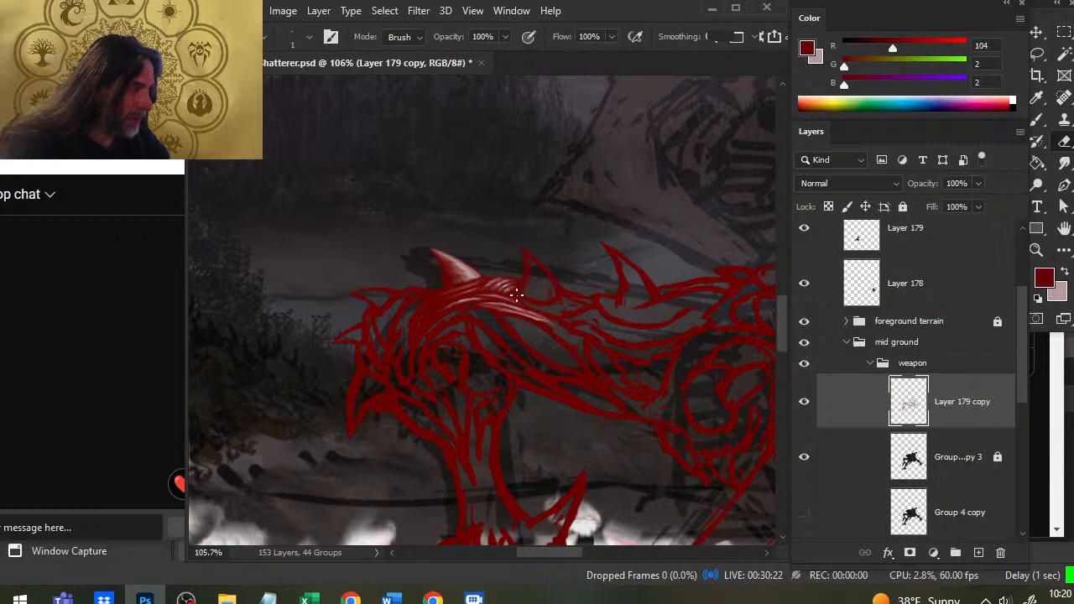
key("b")
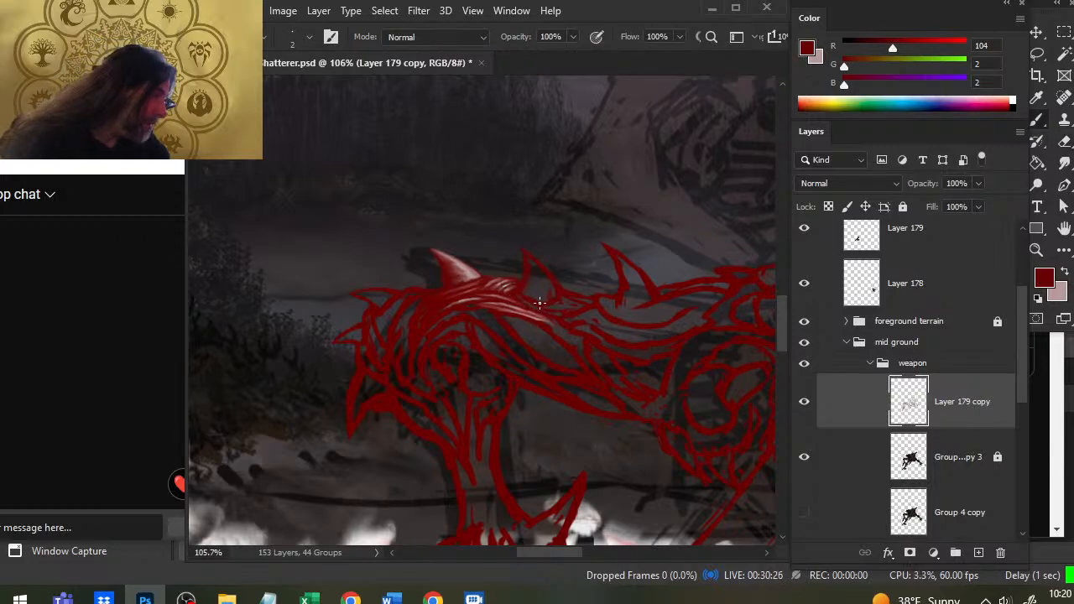
key("r")
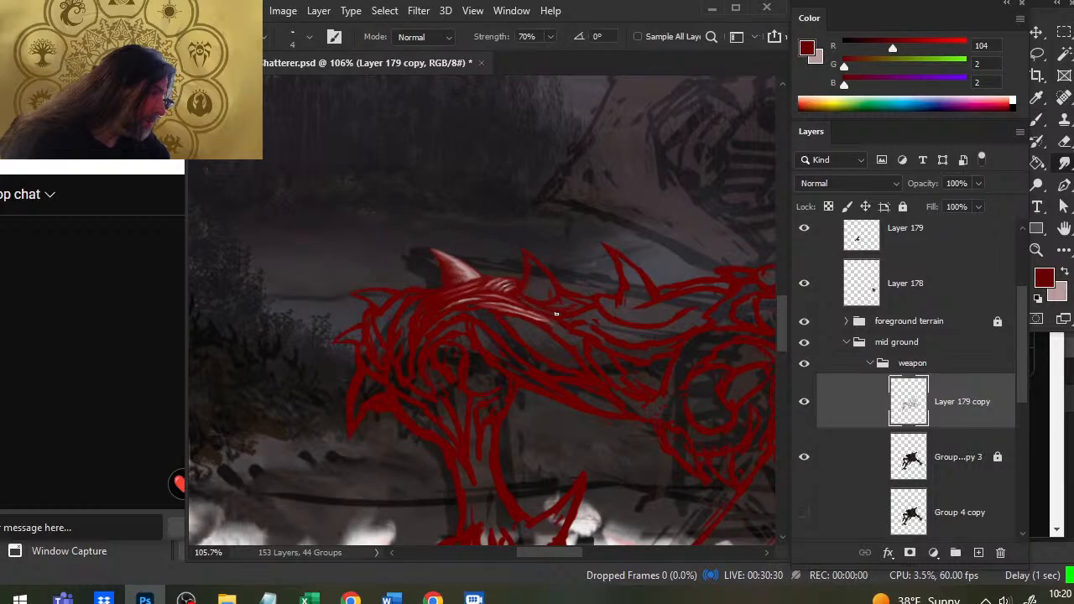
key("e")
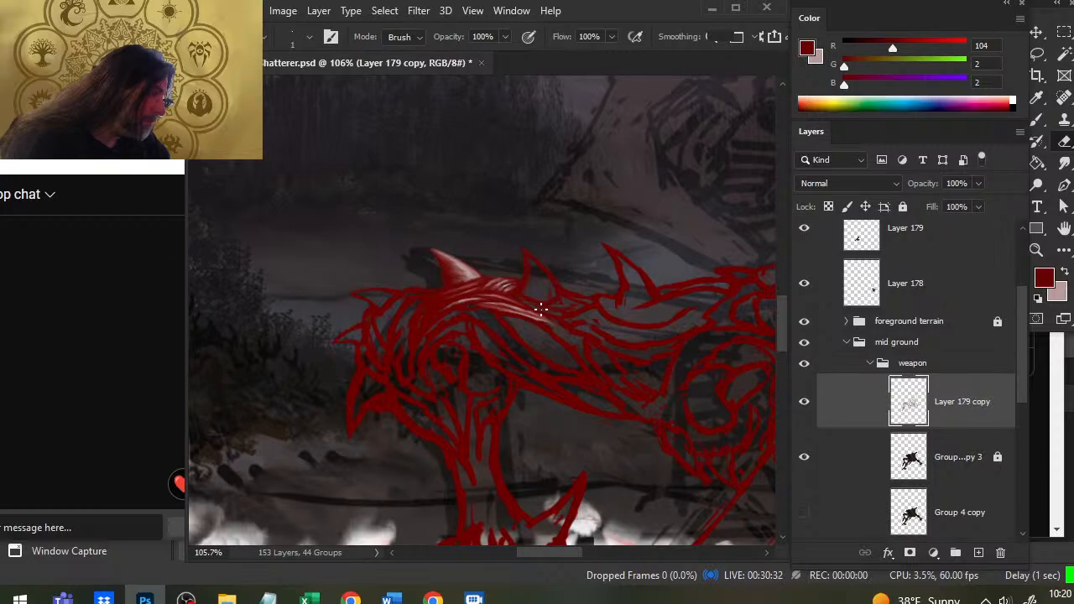
key("b")
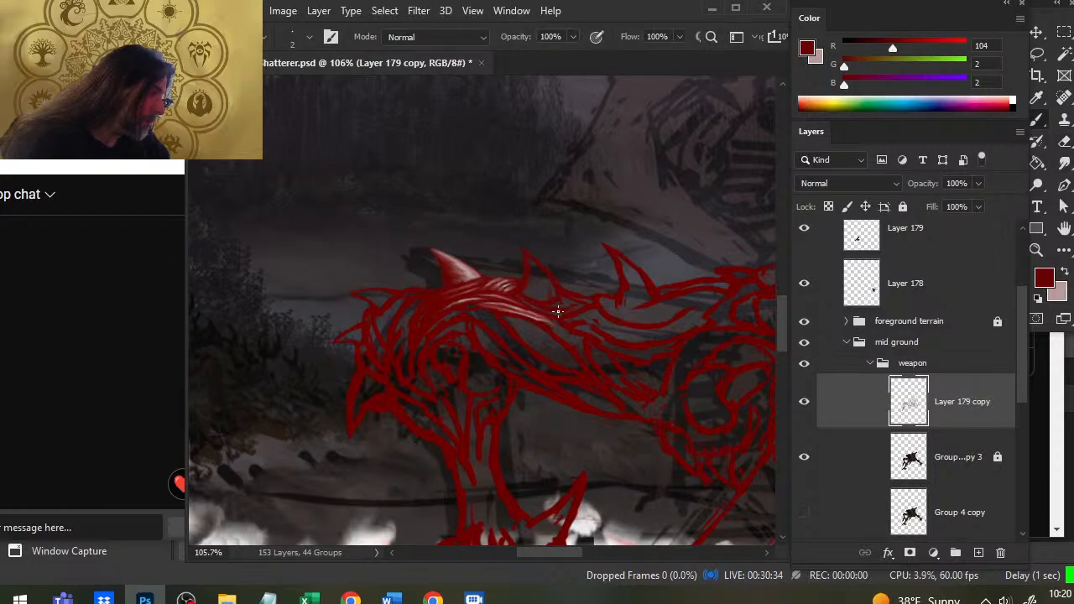
Step: Define the strands trailing back from the second horn's base, alternating thin dark red brush strokes with fine erasing between them
key("e")
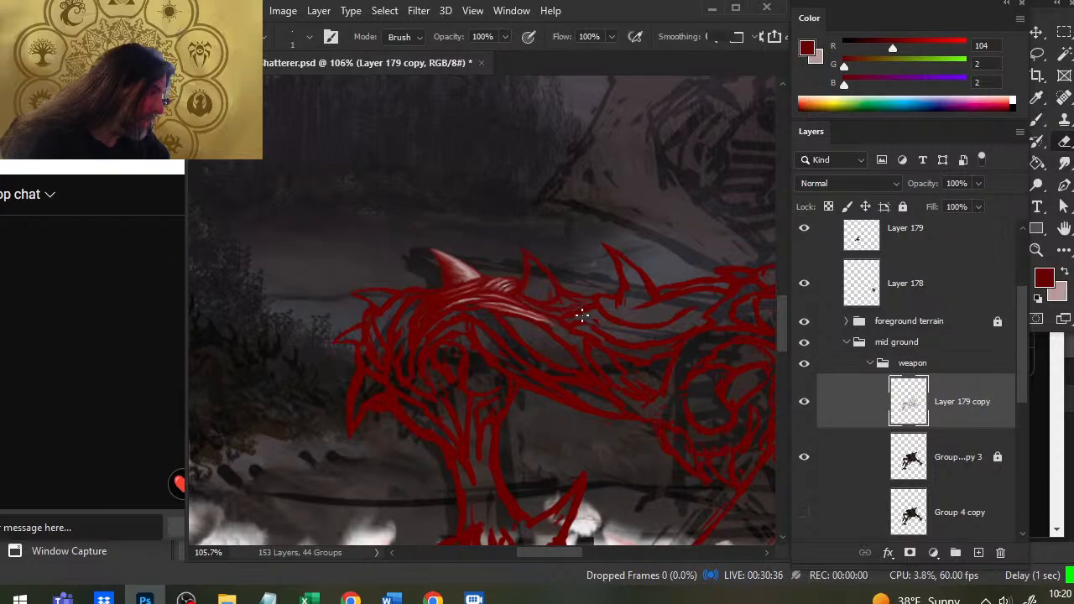
key("b")
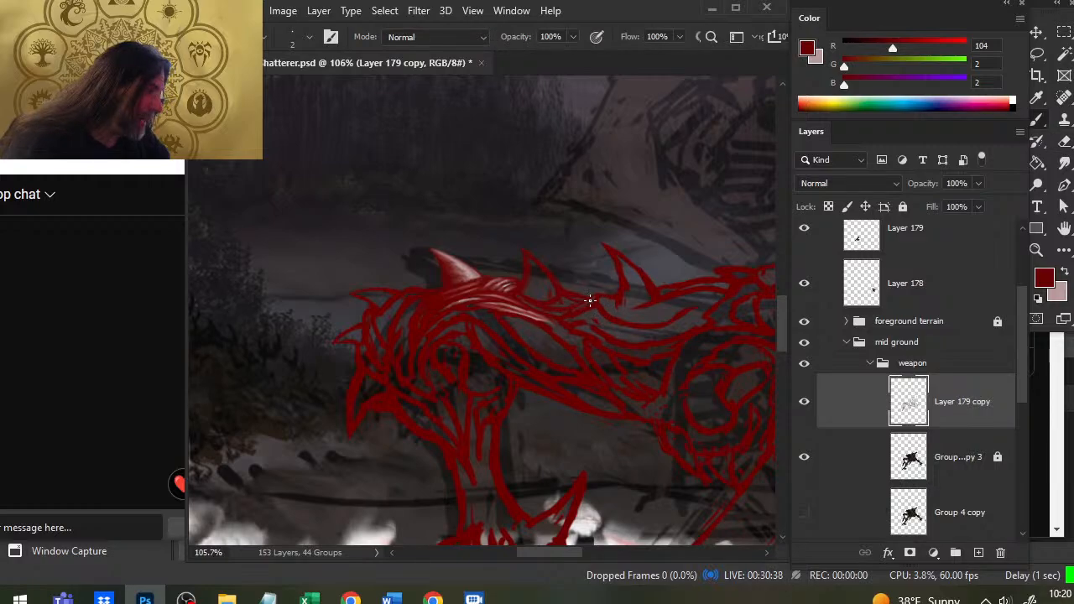
key("e")
key("b")
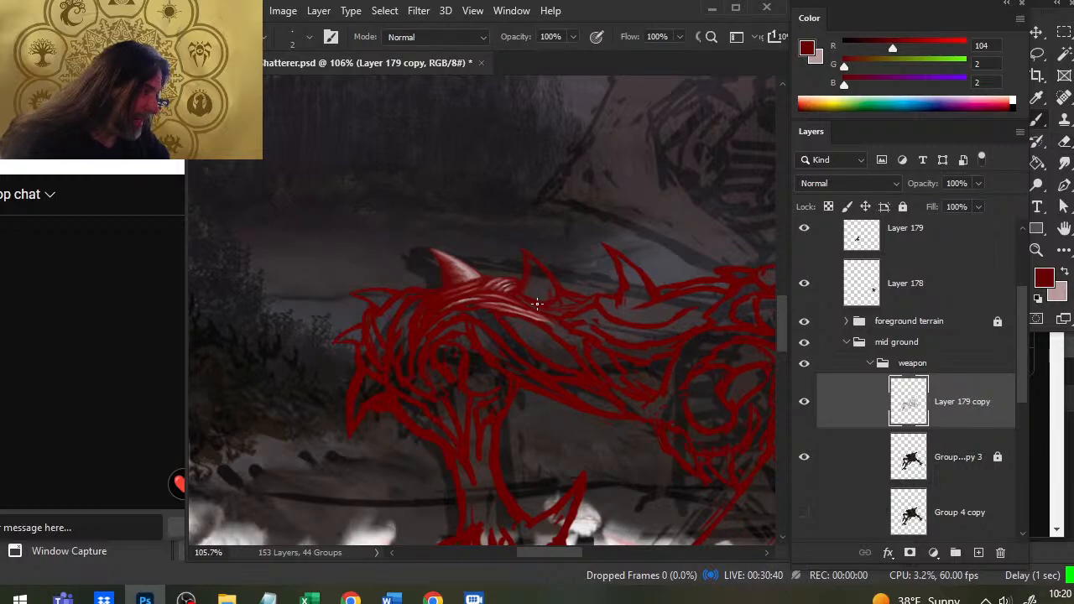
key("e")
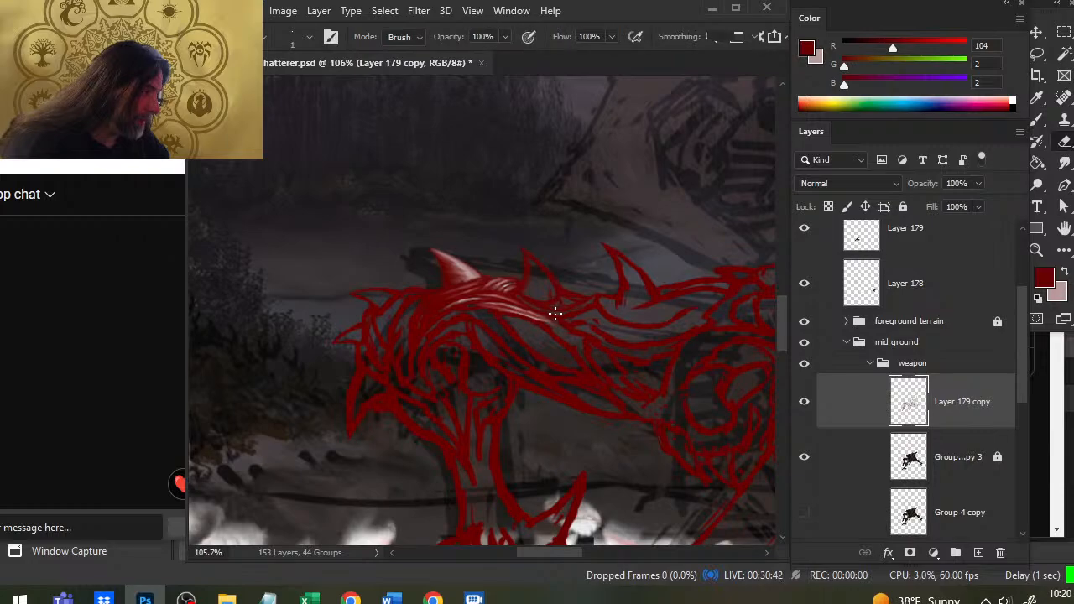
key("b")
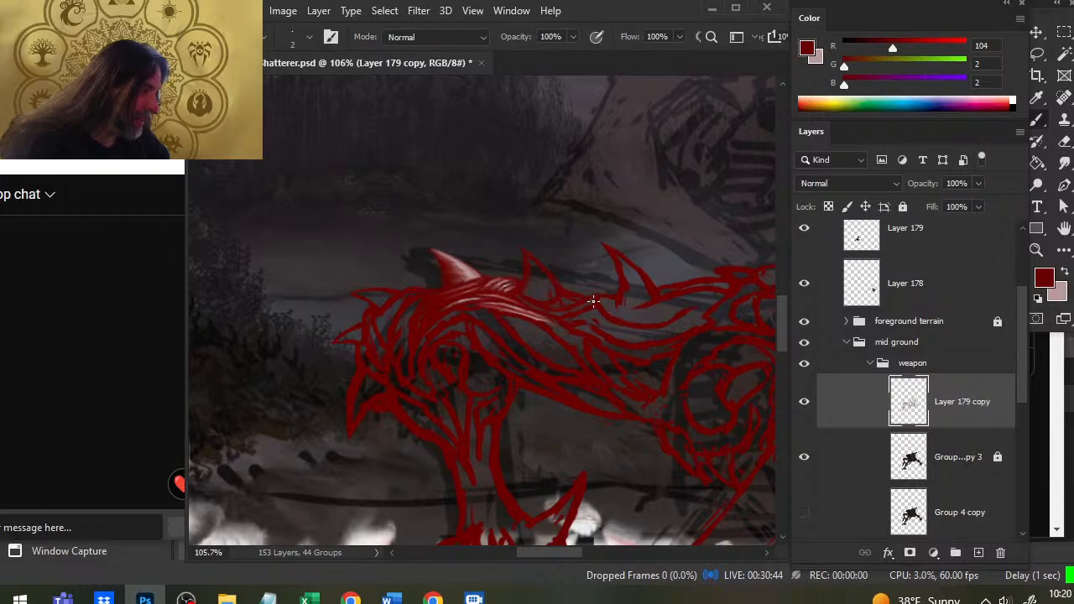
key("e")
key("b")
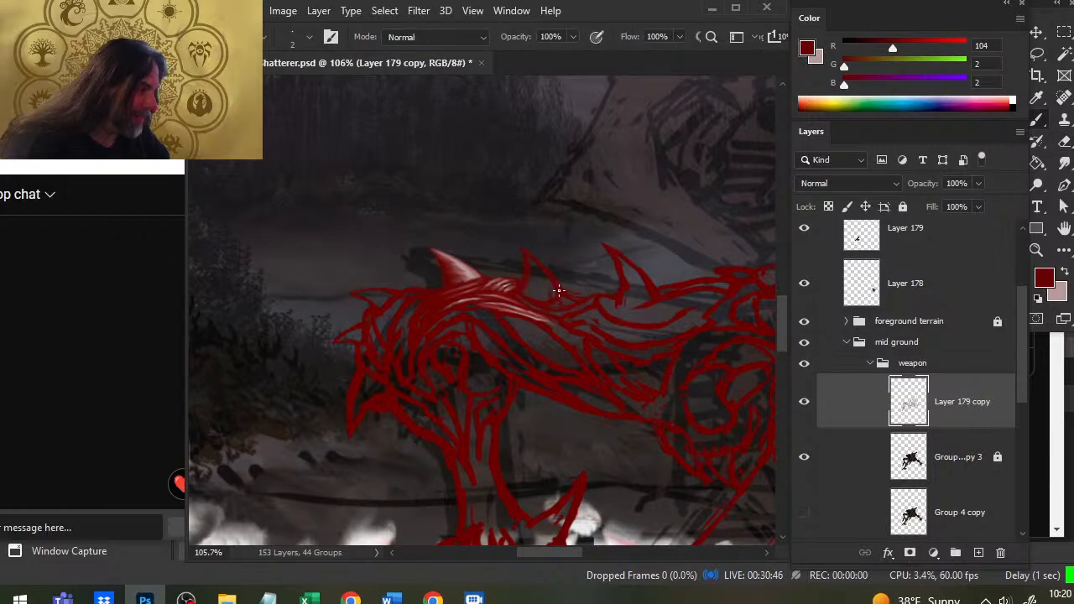
Step: Clean up the upper contour between the second and third horns, carving thin dark red strands with Brush and Eraser
key("e")
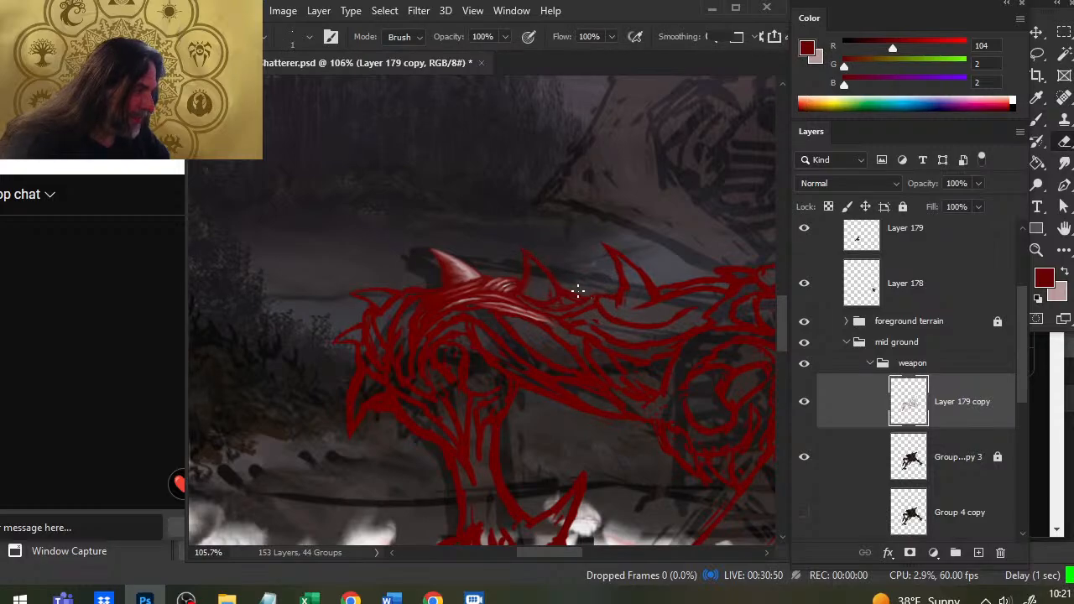
key("b")
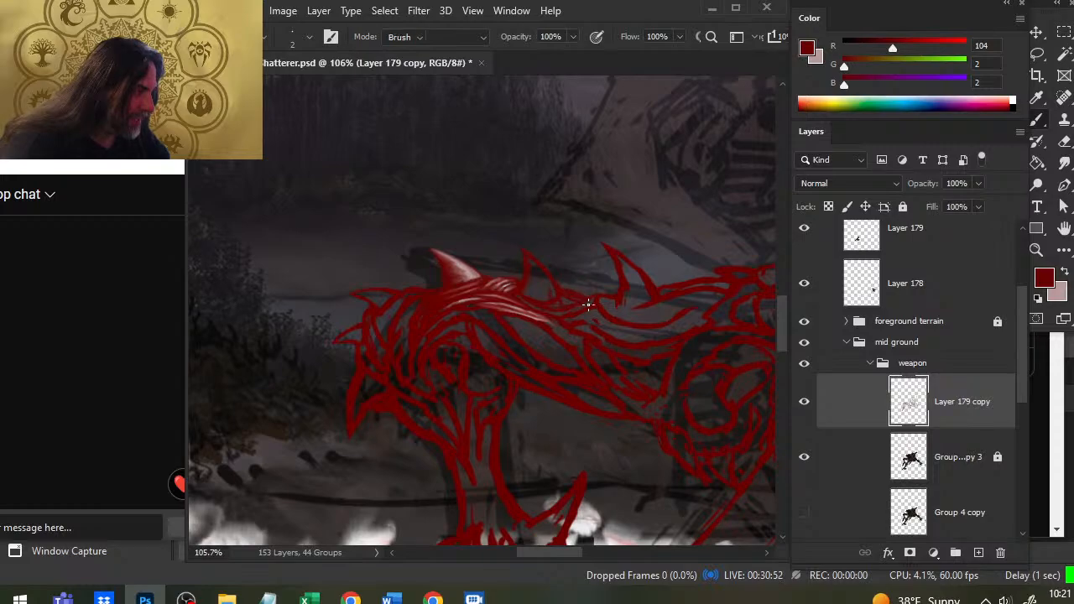
key("e")
key("b")
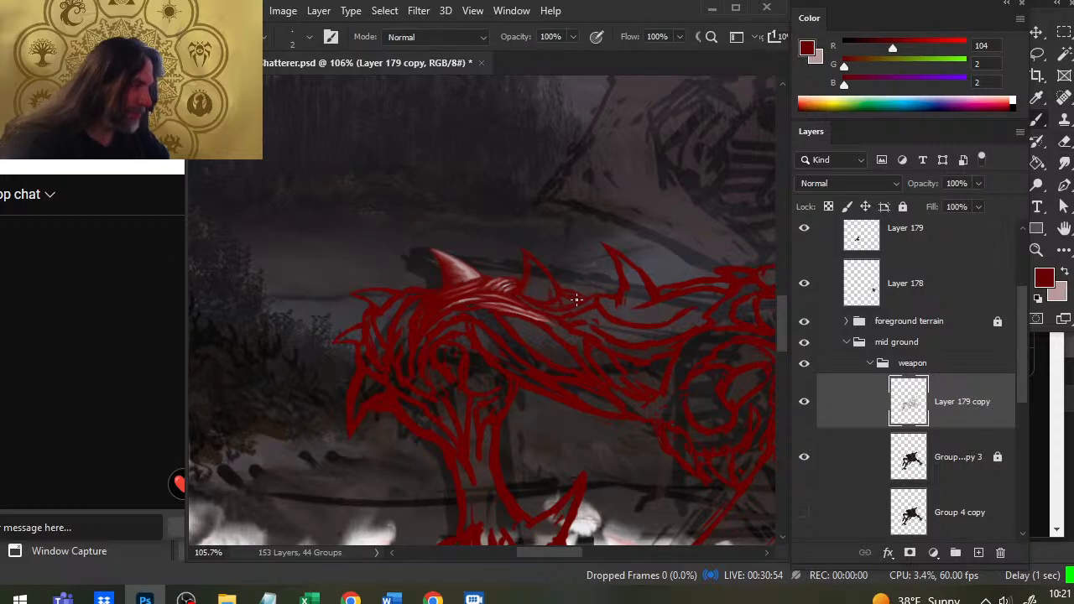
key("e")
key("b")
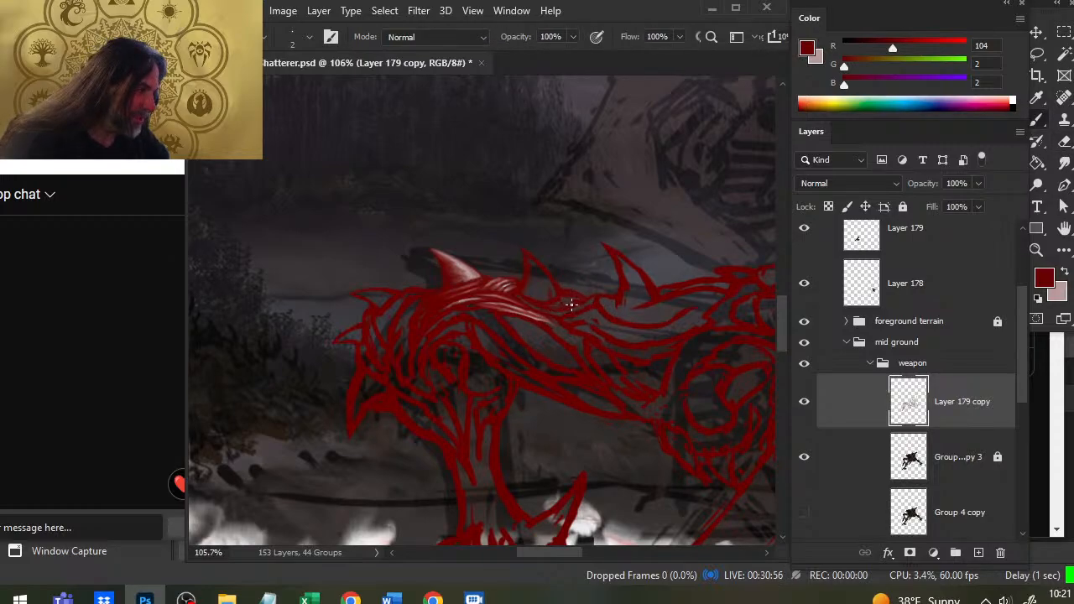
key("e")
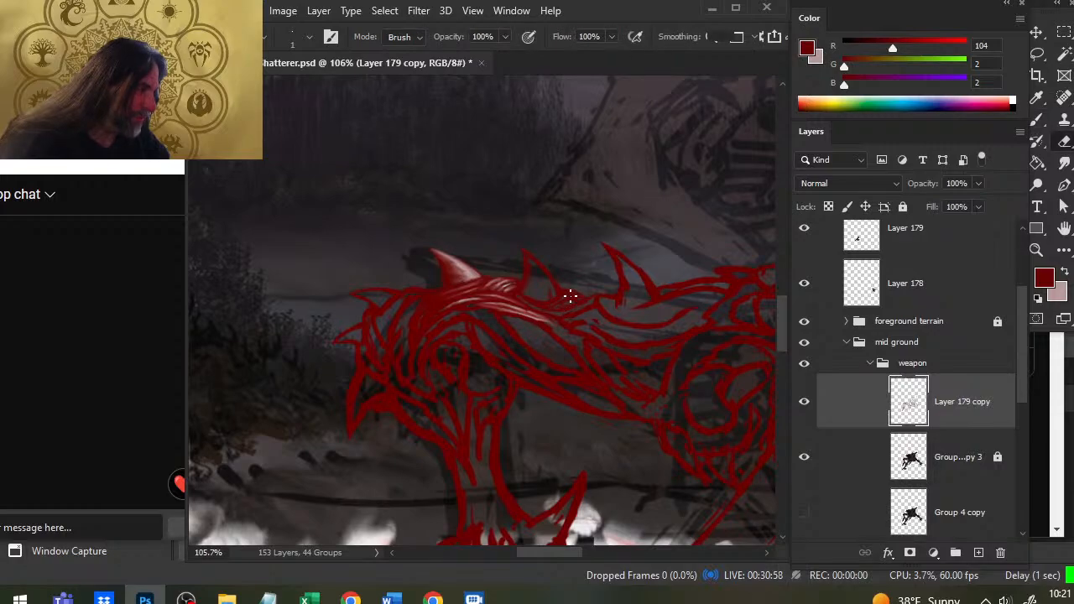
key("b")
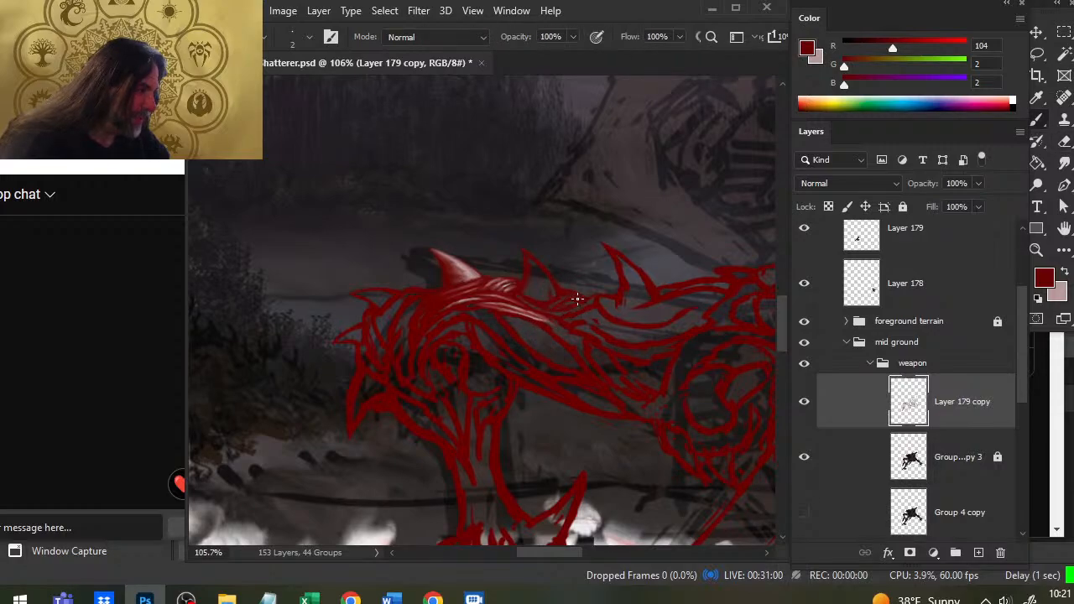
key("e")
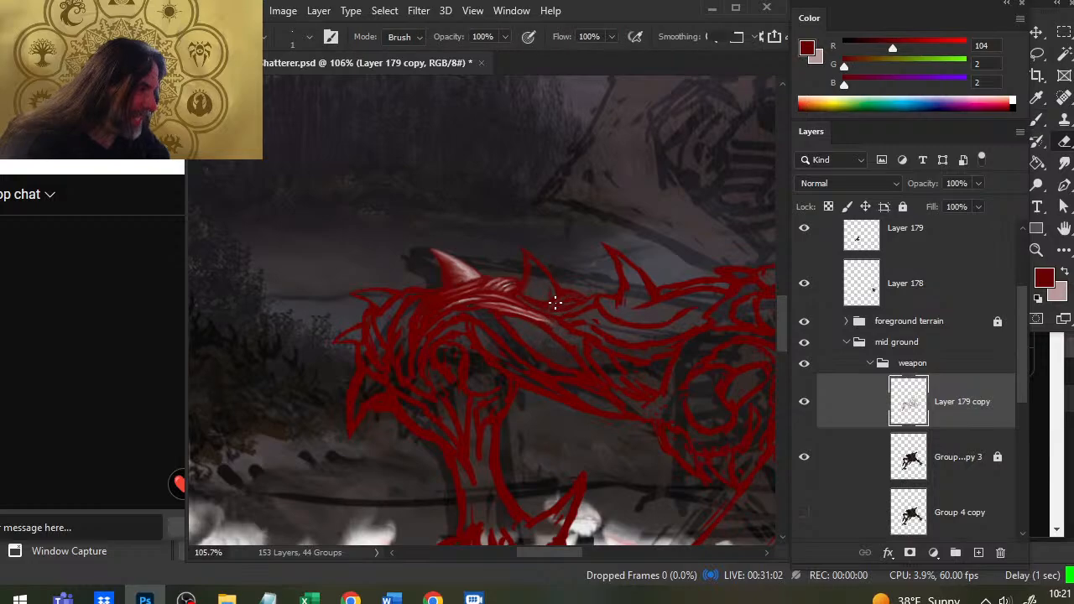
key("b")
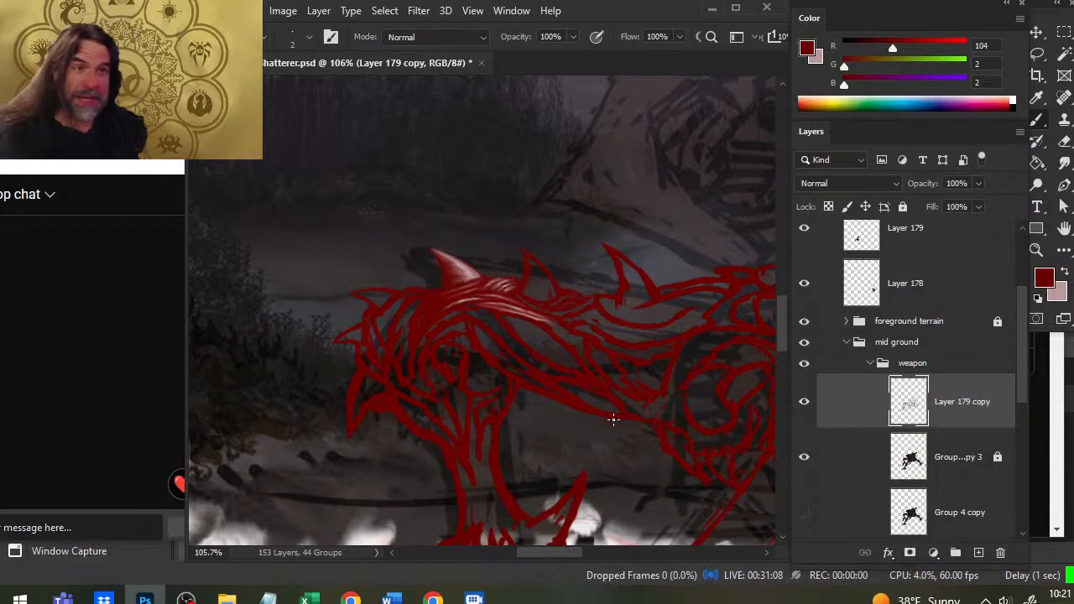
Step: Paint pale pink sampled from the highlights onto the strands at the foremost horn's base, and blend with Smudge
left_click(470, 291, "alt")
left_click_drag(470, 291, 460, 286)
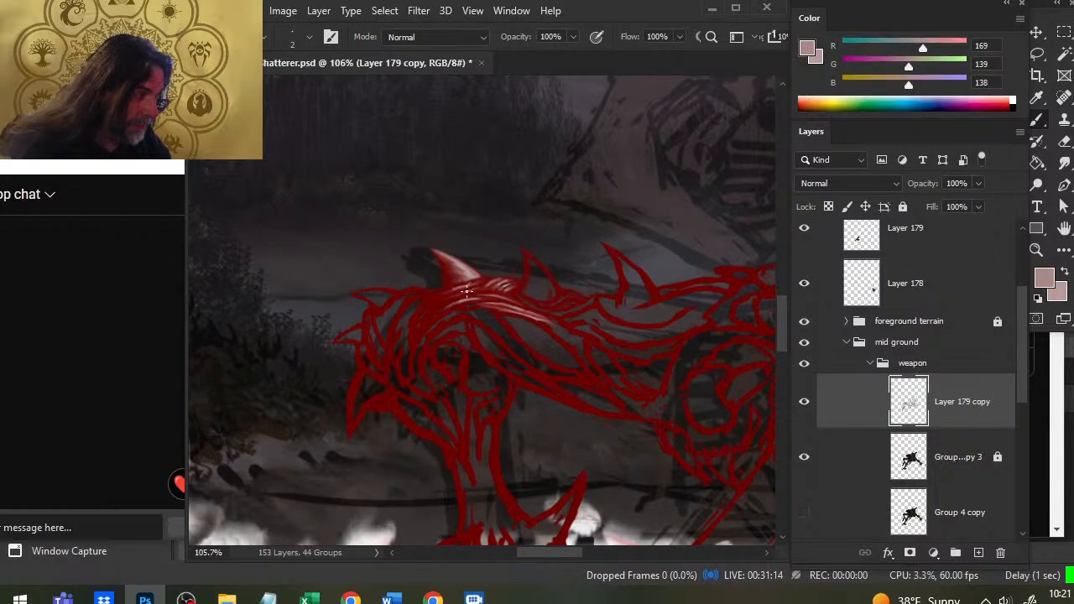
key("r")
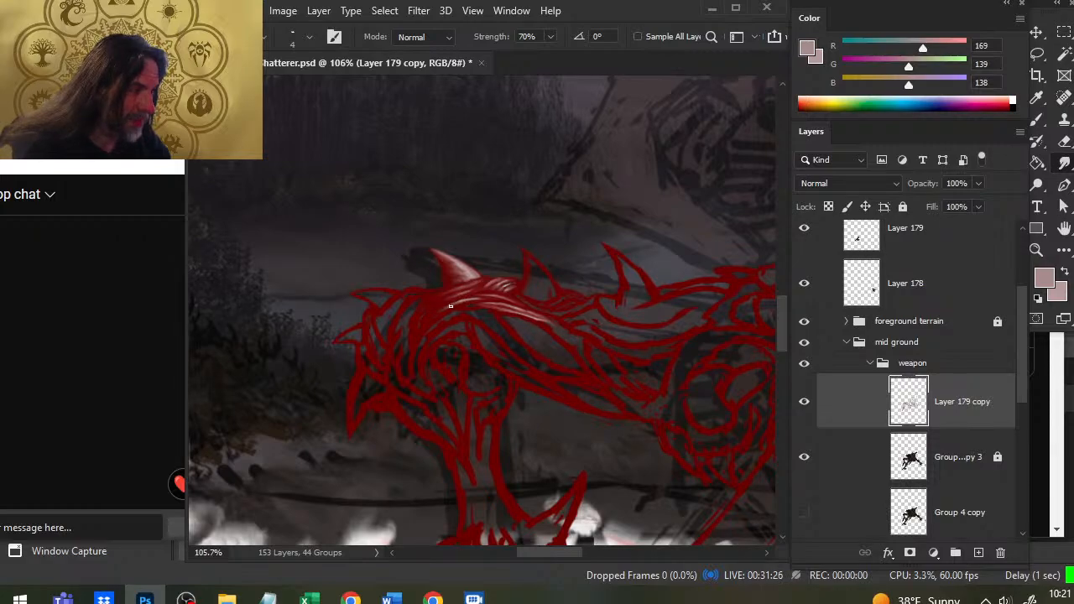
Step: Paint sampled dark red along the highlighted strands below the foremost horn and soften the strokes with Smudge
key("z")
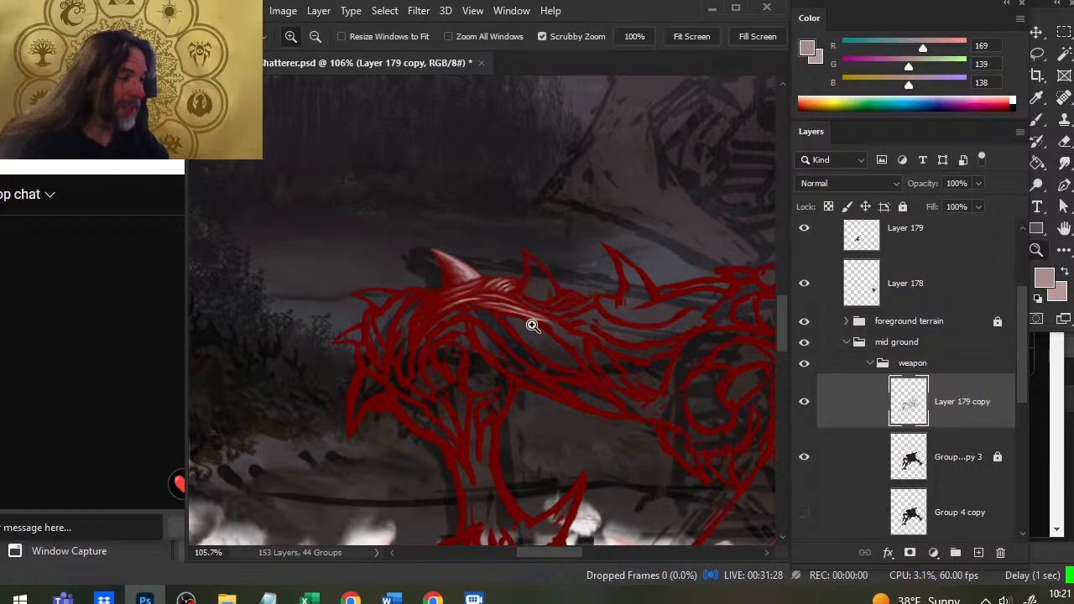
left_click_drag(531, 323, 399, 347)
left_click_drag(577, 446, 520, 310)
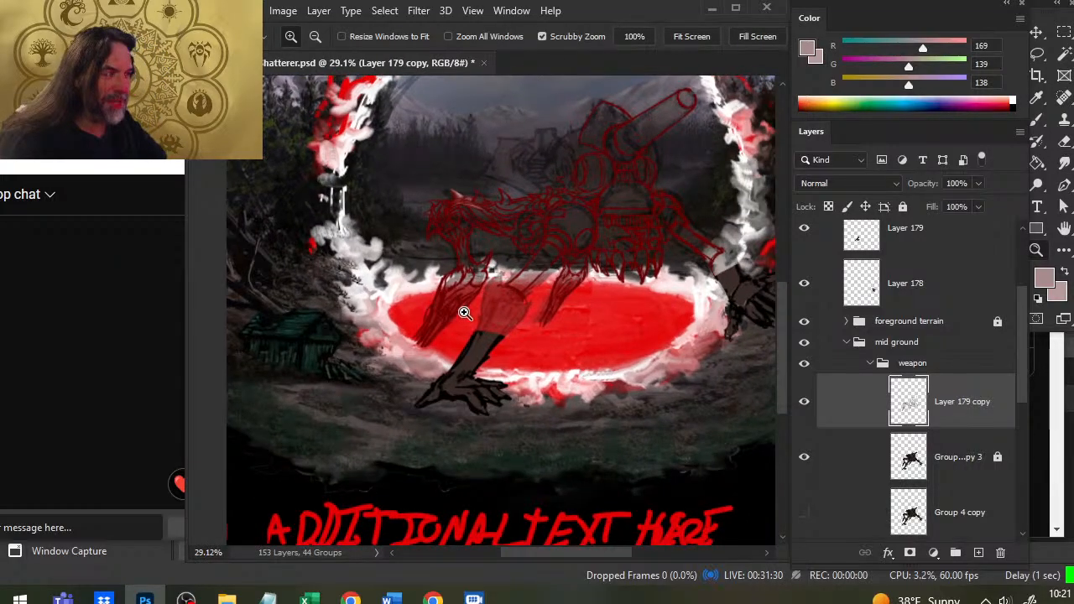
mouse_move(494, 181)
left_mouse_down()
mouse_move(506, 209)
mouse_move(541, 218)
mouse_move(537, 254)
left_mouse_up()
key("b")
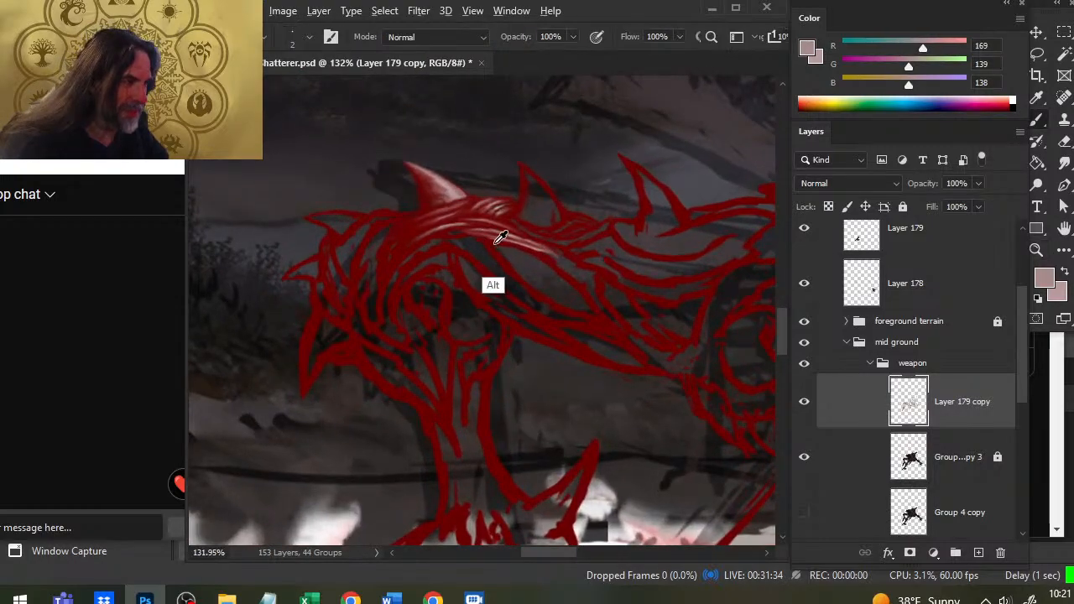
left_click(491, 283, "alt")
left_click_drag(471, 231, 543, 246)
key("r")
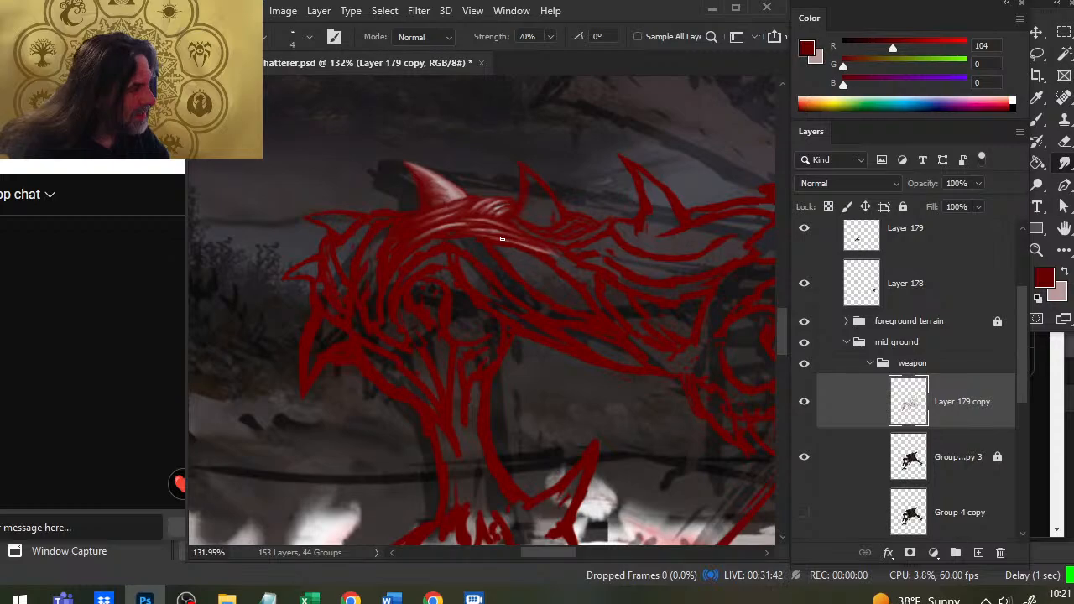
Step: Examine the weapon within the whole cover composition, toggling the visibility of Layer 179 copy, and inspect the head and cannon up close
key("z")
left_click_drag(573, 270, 541, 316)
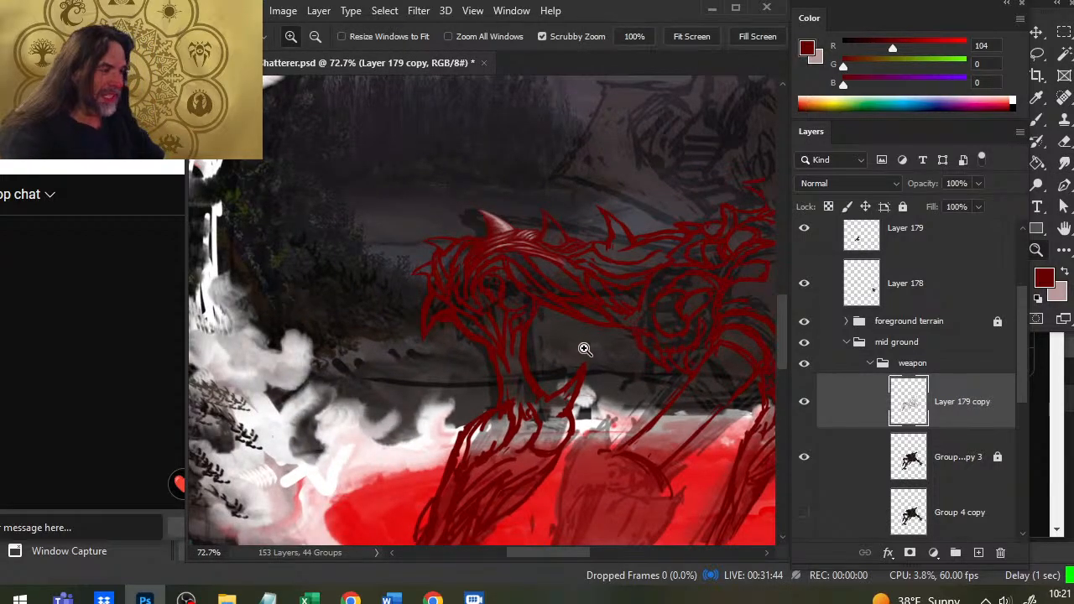
left_click_drag(594, 346, 498, 358)
left_click_drag(612, 364, 469, 298)
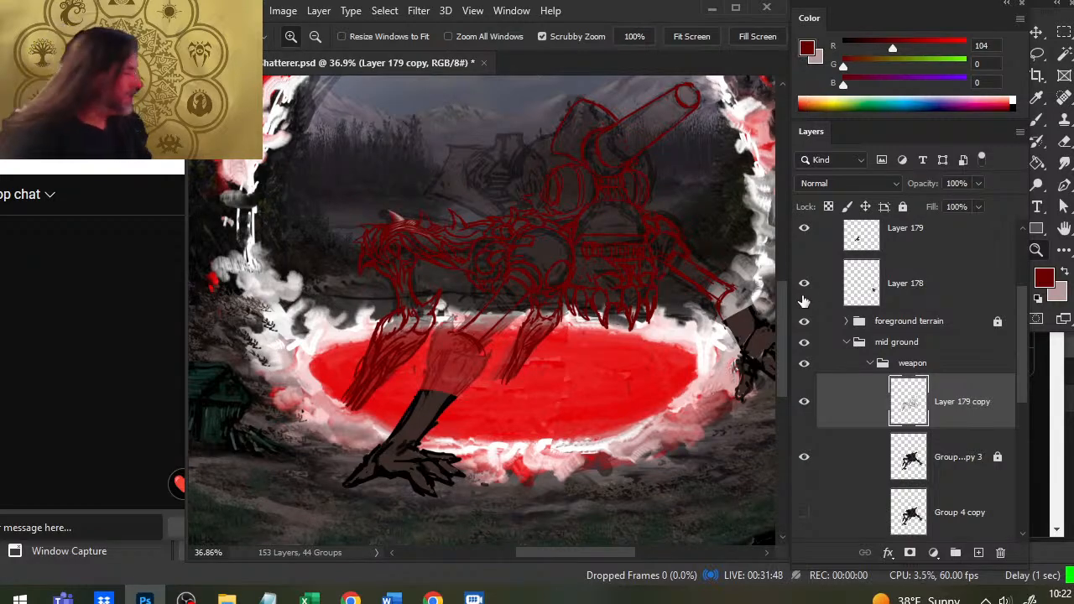
left_click(802, 422)
left_click(803, 407)
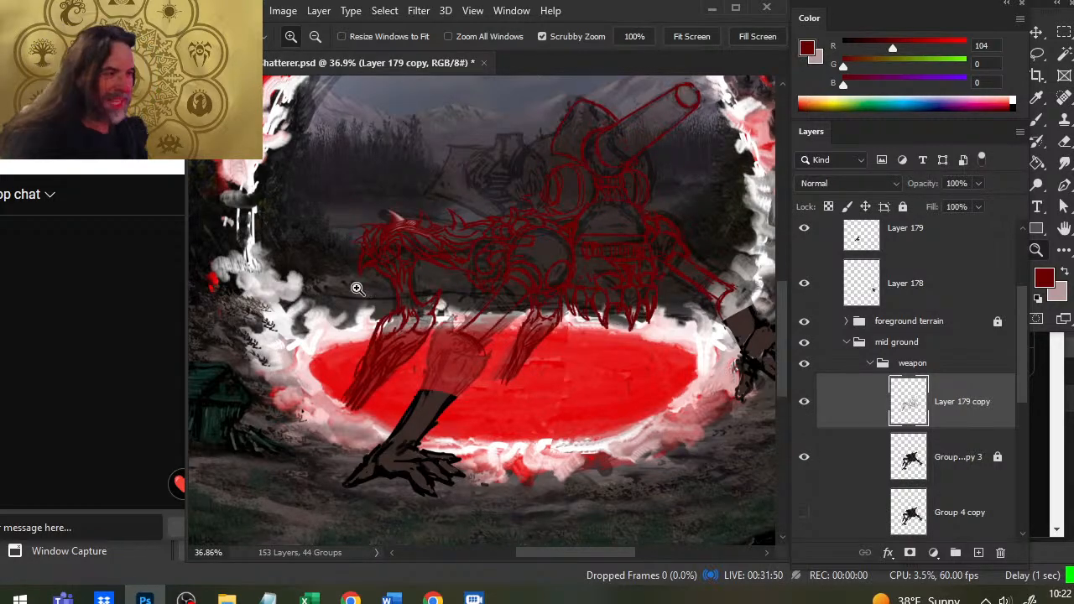
left_click_drag(439, 256, 456, 293)
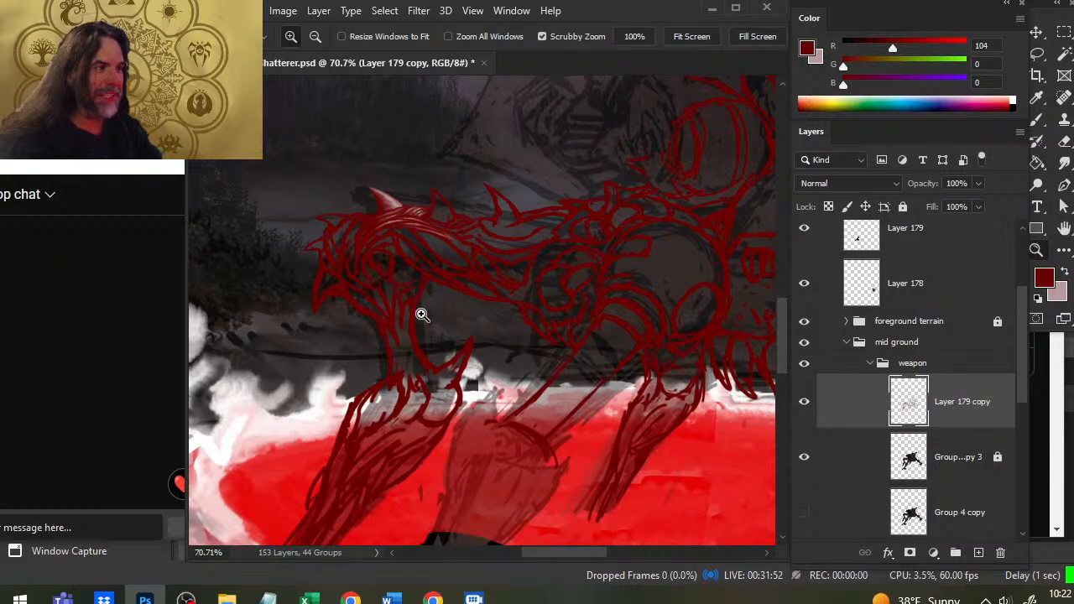
left_click_drag(527, 348, 460, 289)
left_click_drag(585, 391, 549, 395)
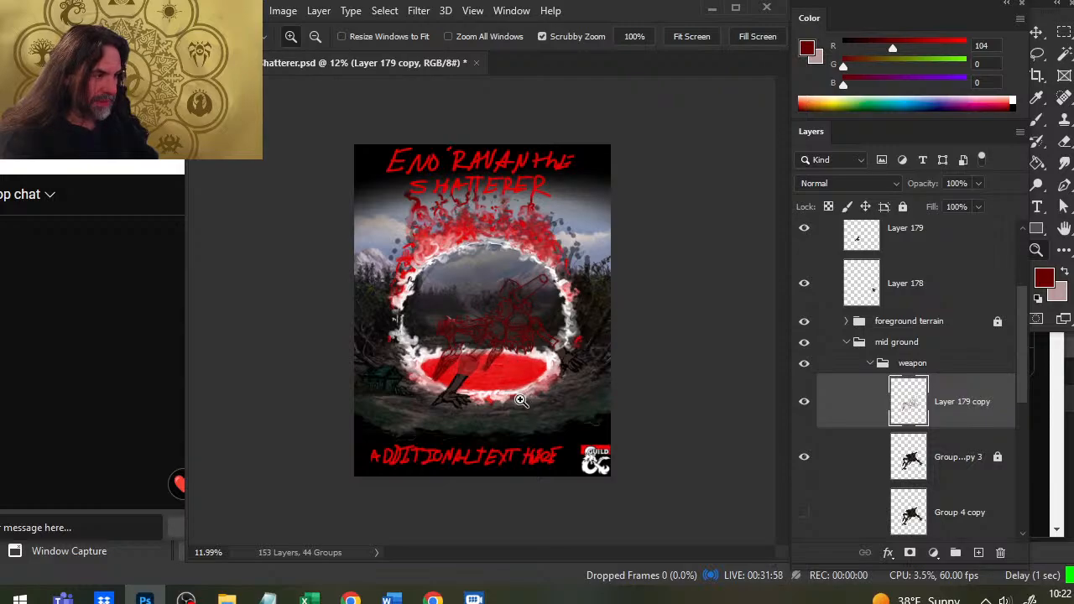
left_click_drag(520, 312, 541, 313)
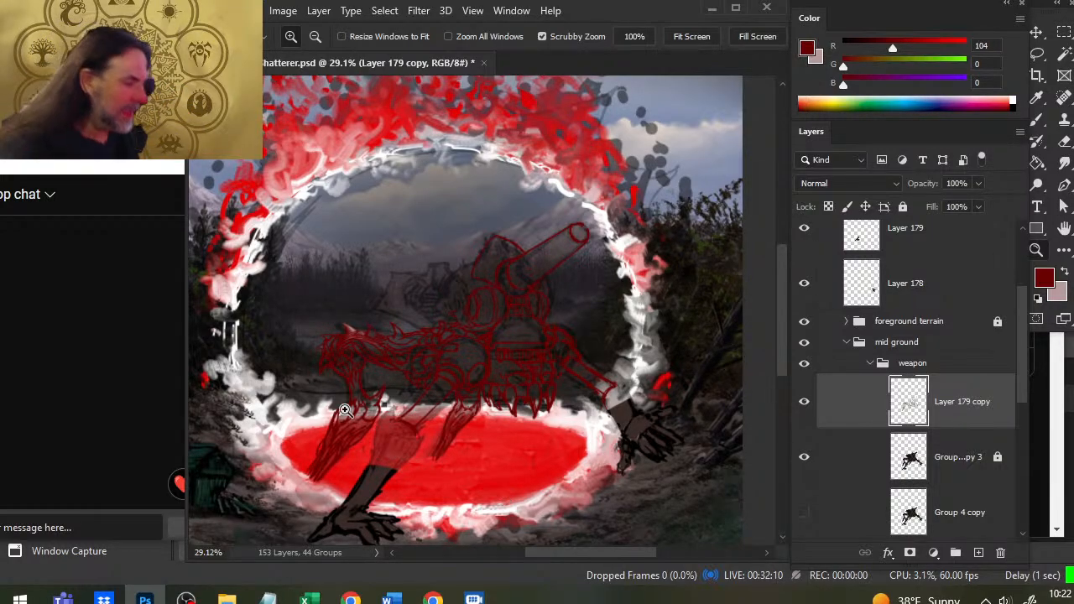
mouse_move(347, 344)
left_mouse_down()
mouse_move(419, 372)
mouse_move(319, 364)
left_mouse_up()
left_click_drag(458, 410, 410, 404)
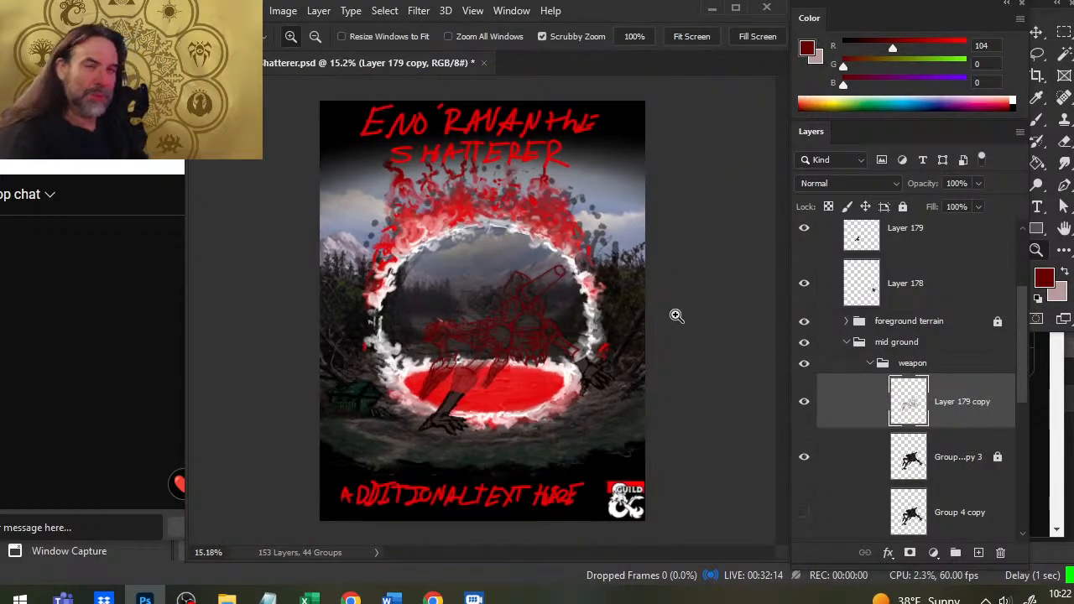
left_click_drag(494, 326, 586, 374)
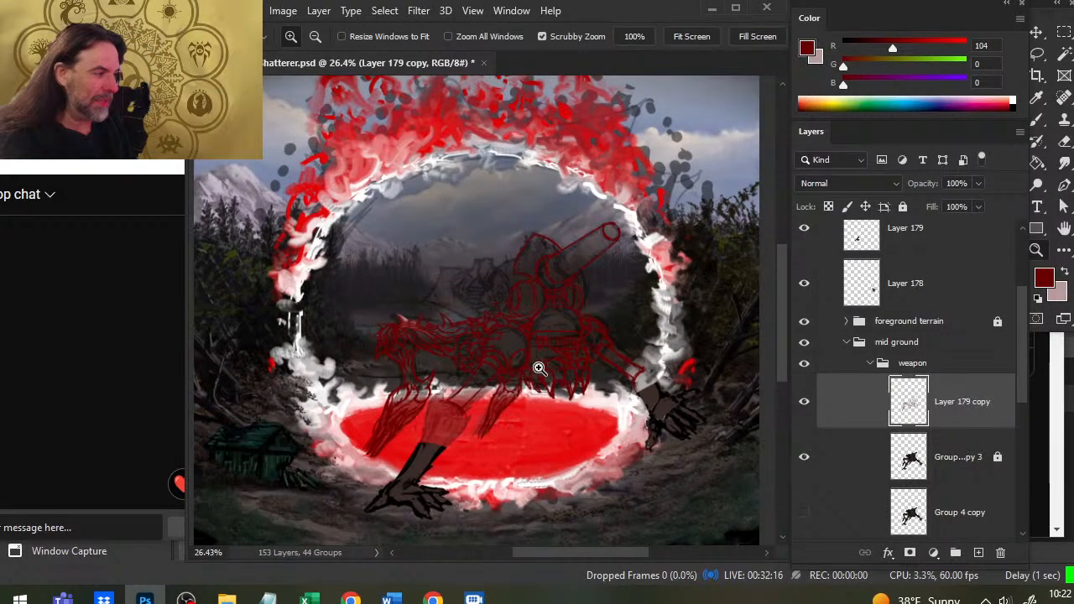
left_click(804, 403)
left_click(804, 406)
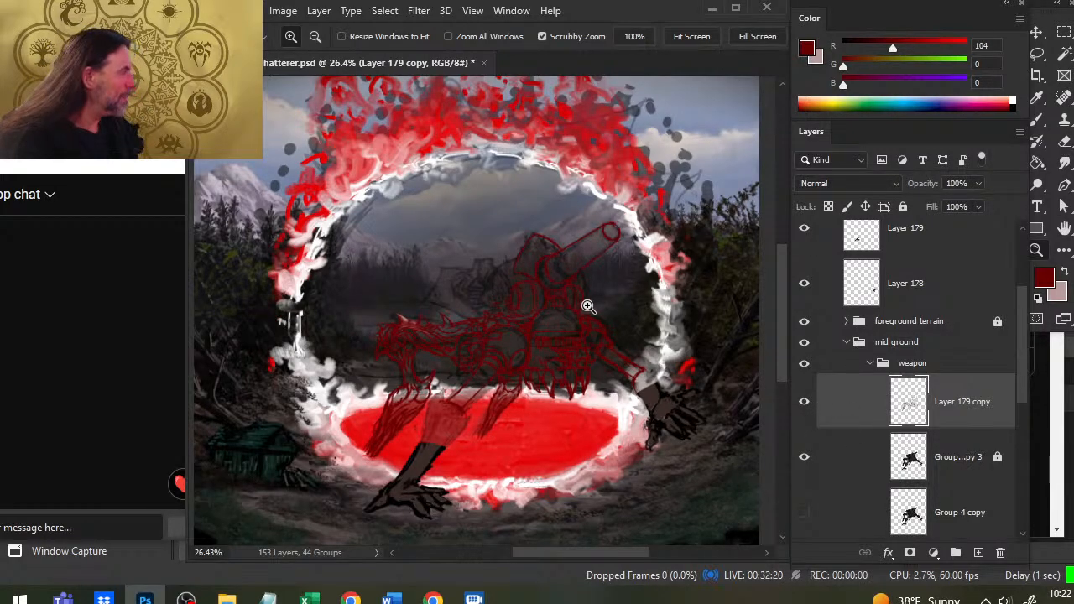
left_click_drag(589, 307, 637, 336)
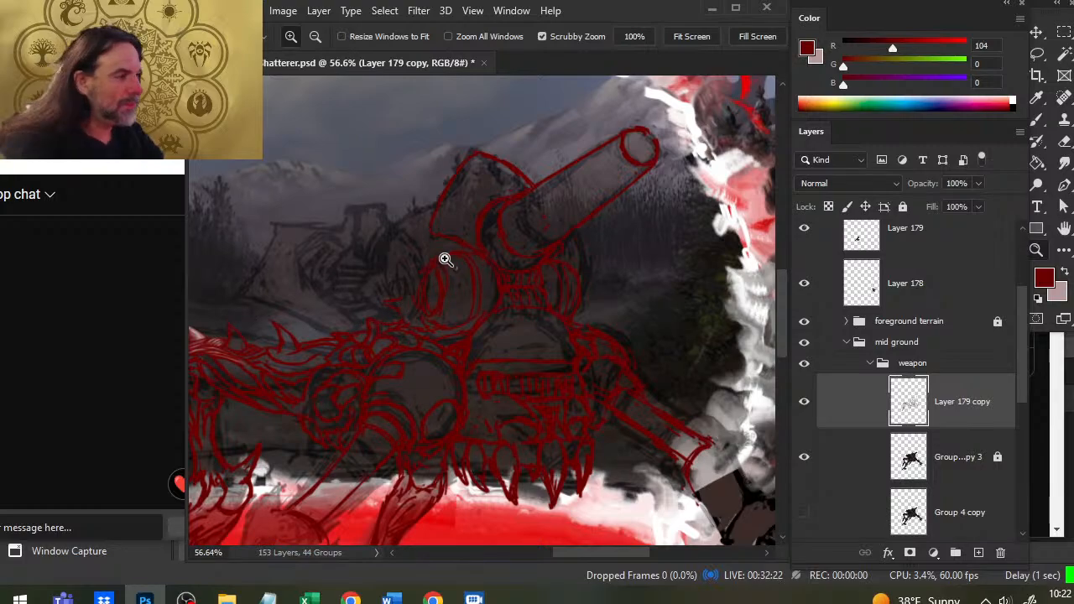
Step: Refine the dark red line where the cannon barrel meets the hood behind it, using a size 2 Brush and size 4 Eraser
key("b")
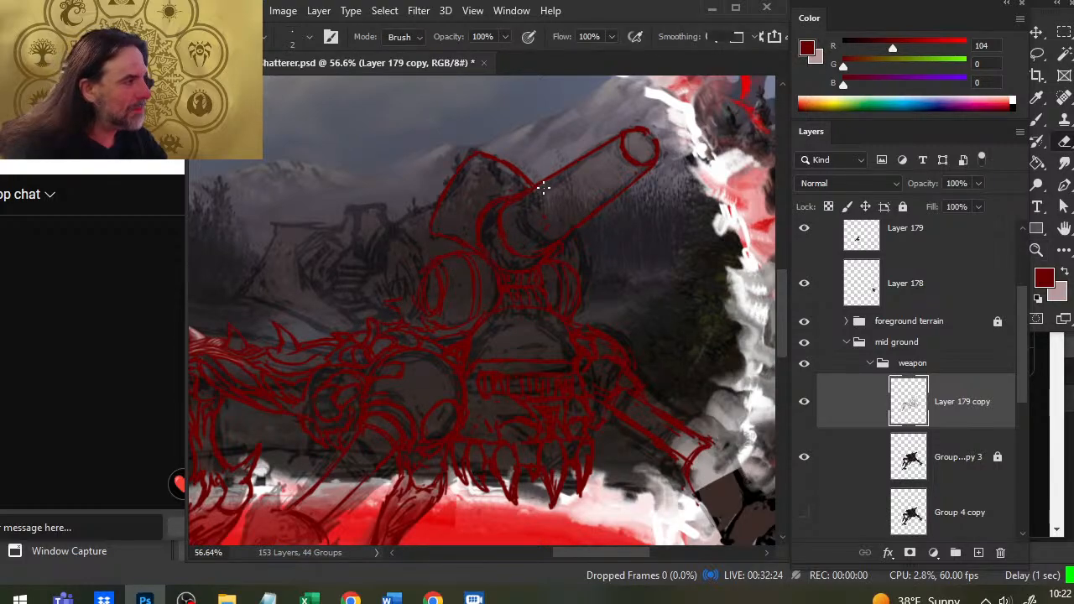
key("bracketright")
key("bracketright")
key("b")
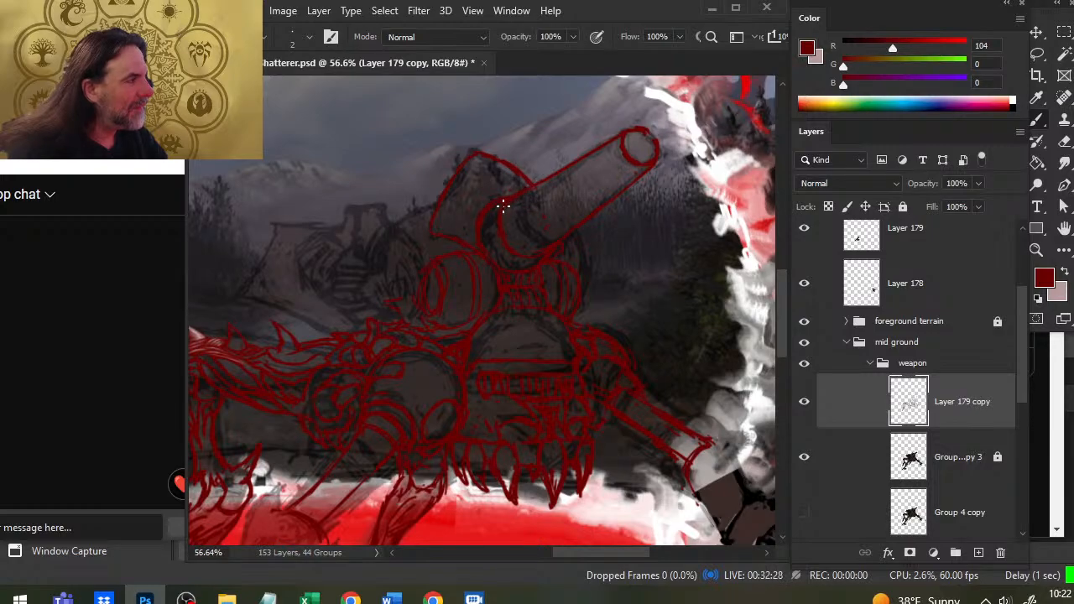
key("e")
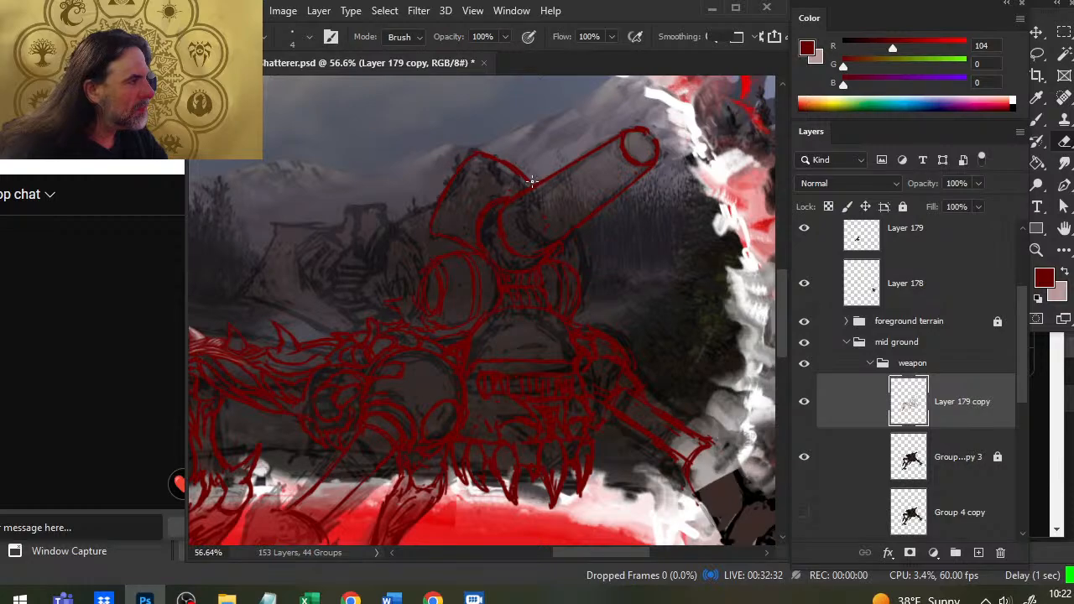
key("b")
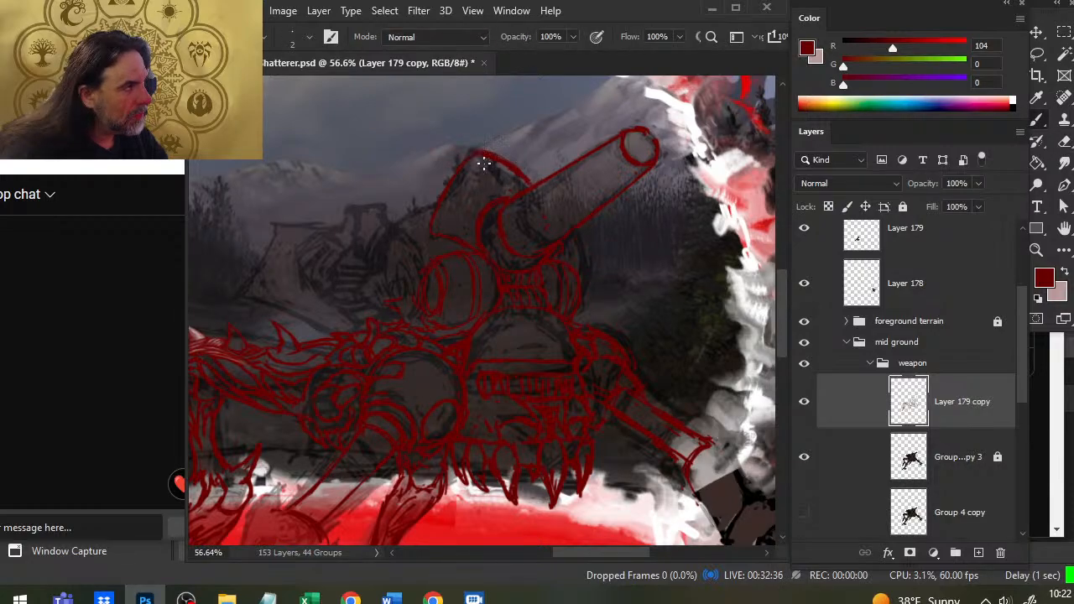
Step: Clean up the arched outline and lower edge of the hood behind the cannon barrel with Eraser and Brush
key("e")
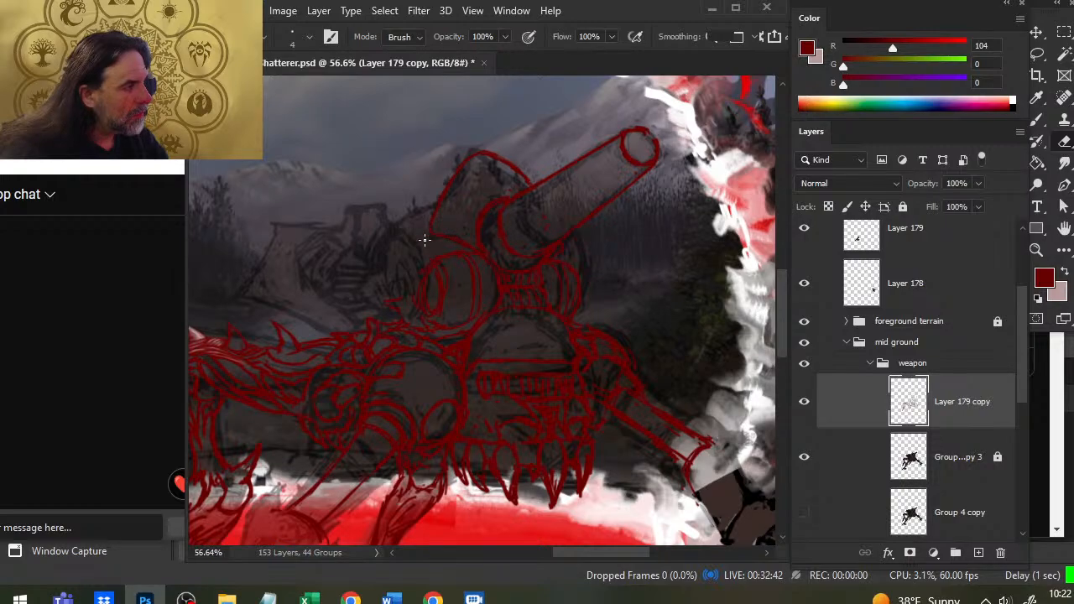
key("b")
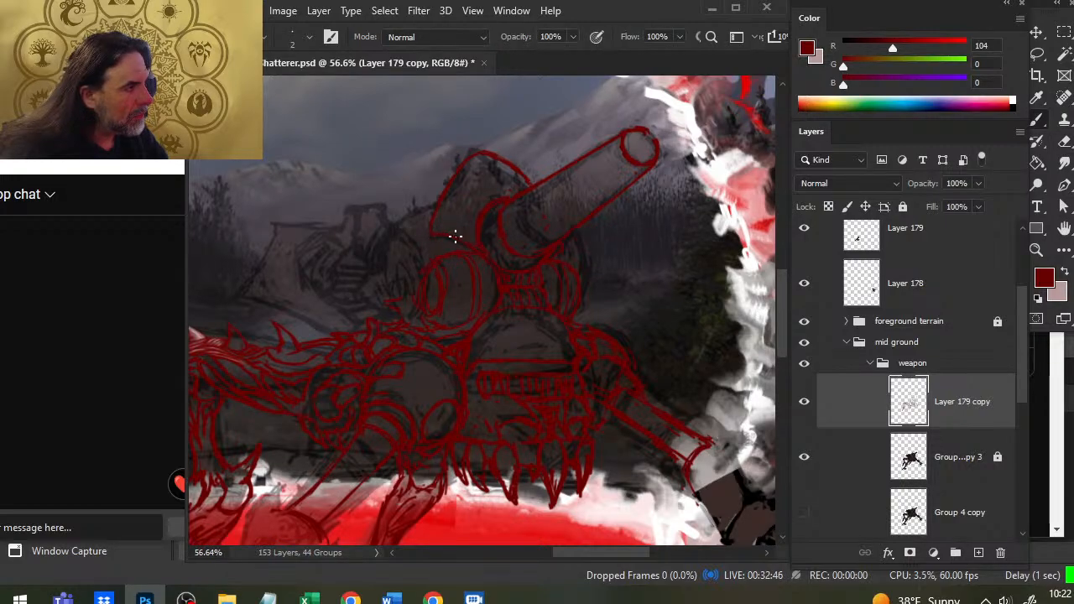
key("e")
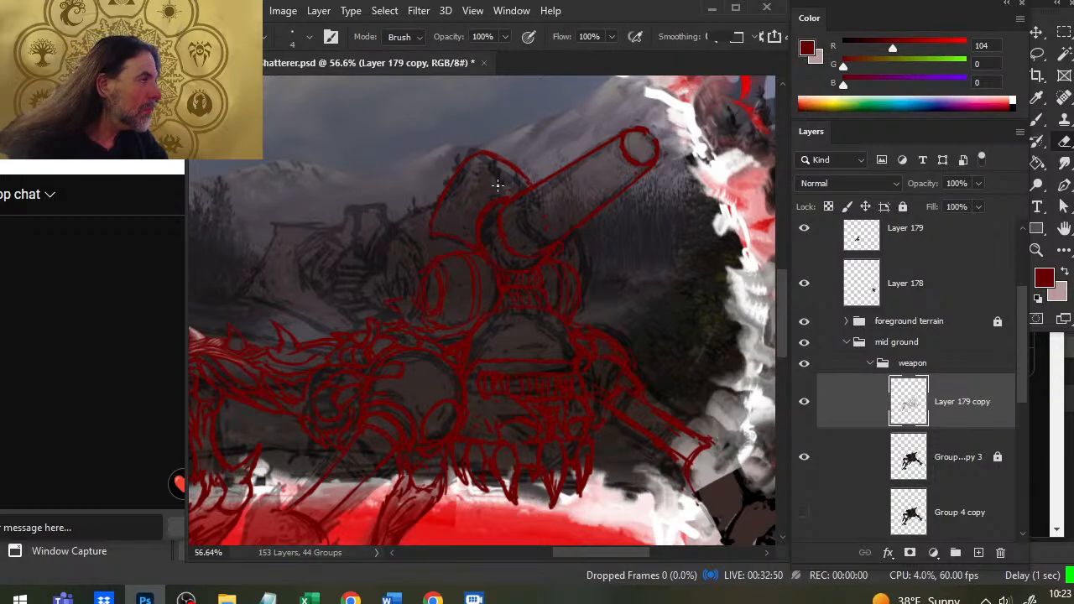
key("b")
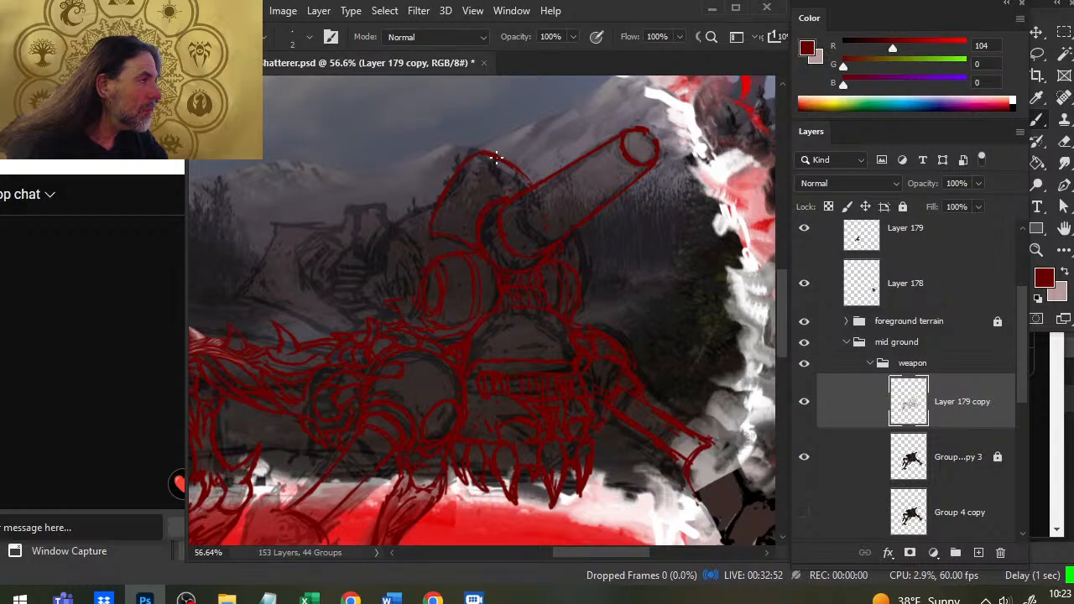
Step: Set the Brush size to 3 and refine the dark red linework beneath the rear of the cannon barrel, trimming it with the Eraser
key("bracketright")
key("e")
key("b")
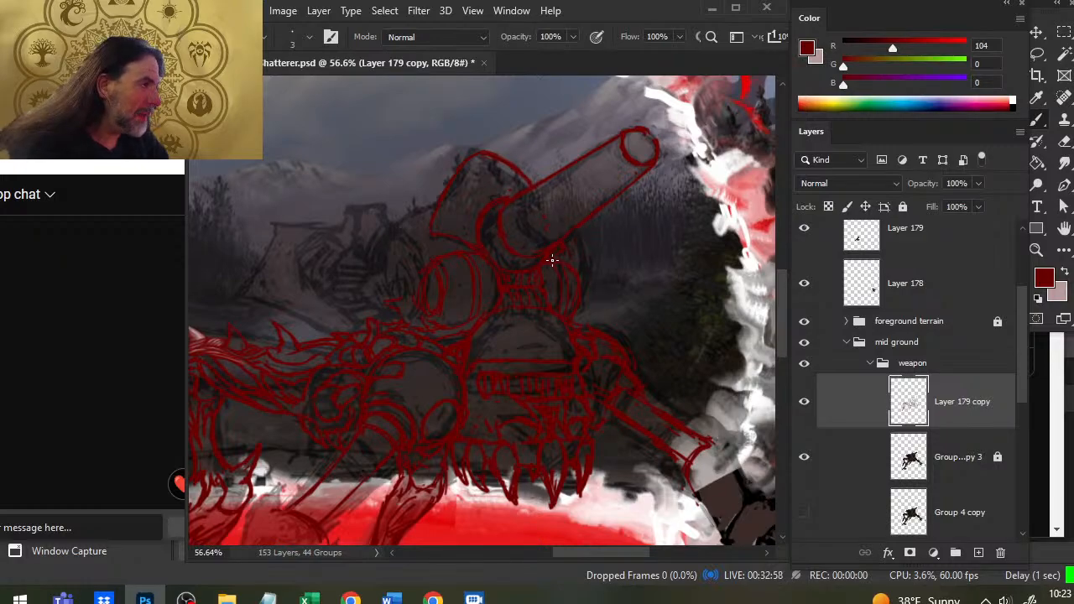
key("e")
key("b")
key("e")
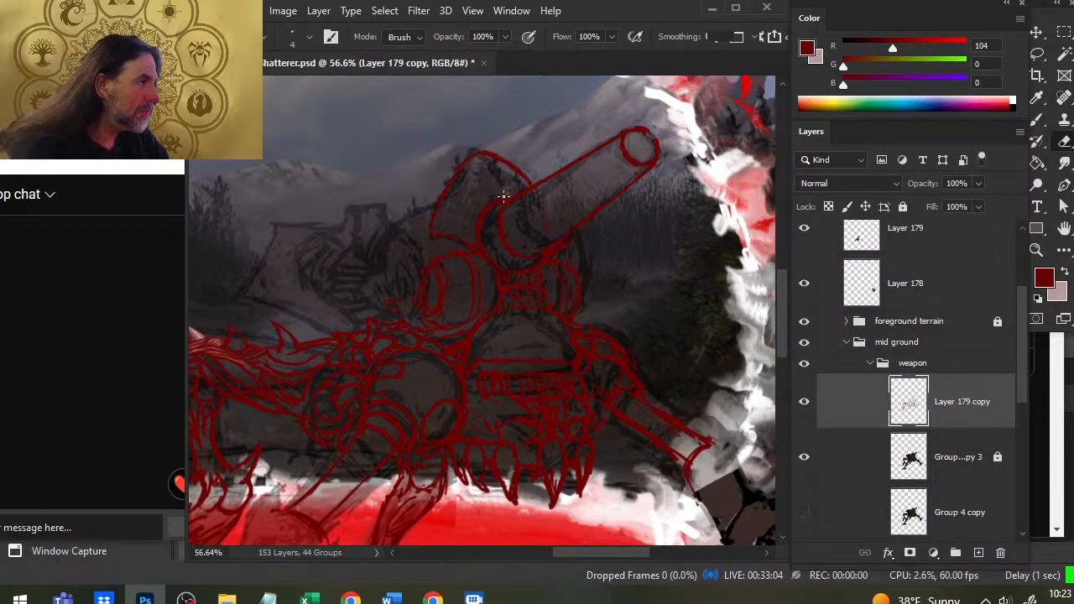
Step: Rework the curved rear rim of the cannon barrel and its junction with the upper barrel edge, alternating dark red strokes and erasing
key("b")
key("e")
key("b")
key("e")
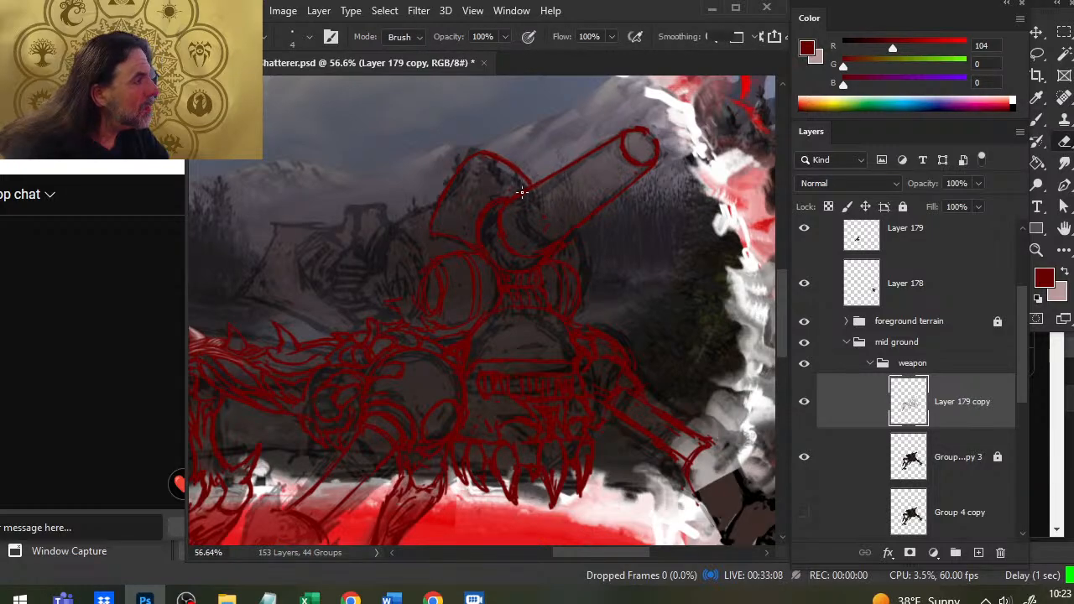
key("b")
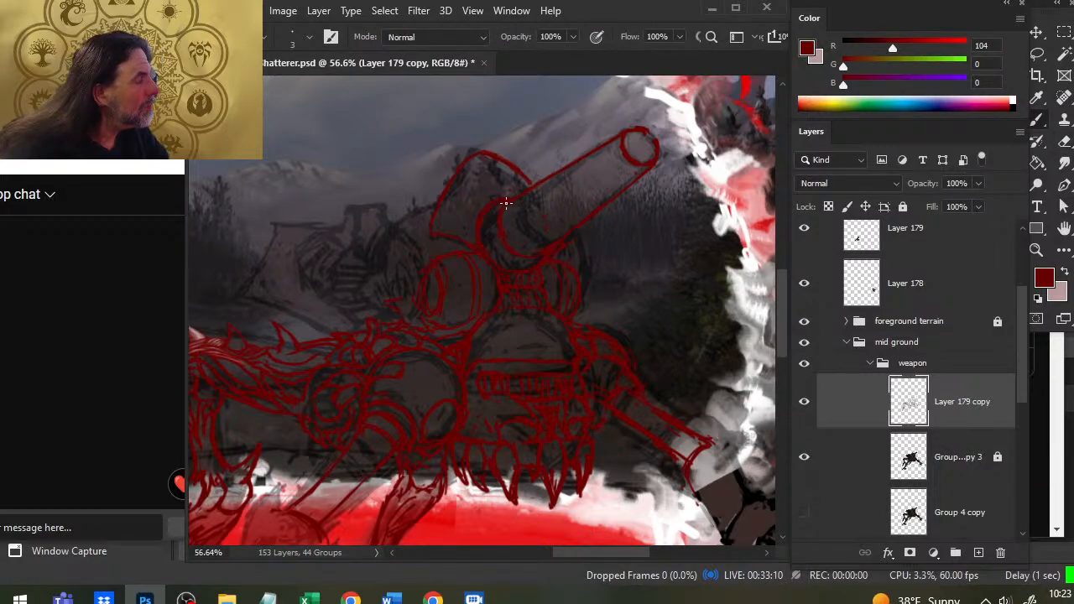
key("e")
key("b")
key("e")
key("b")
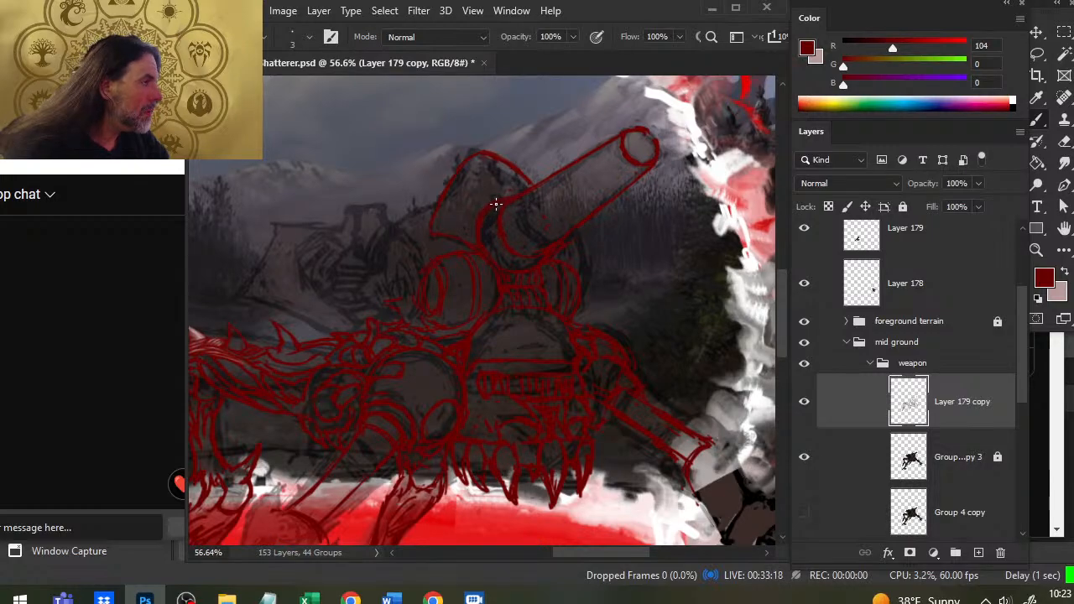
key("e")
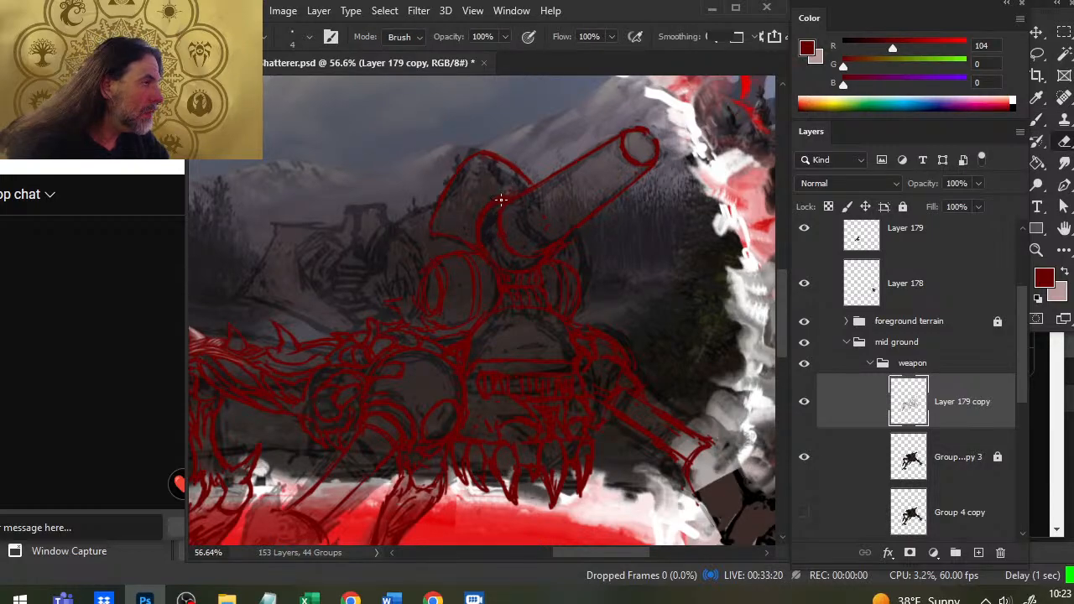
key("b")
key("e")
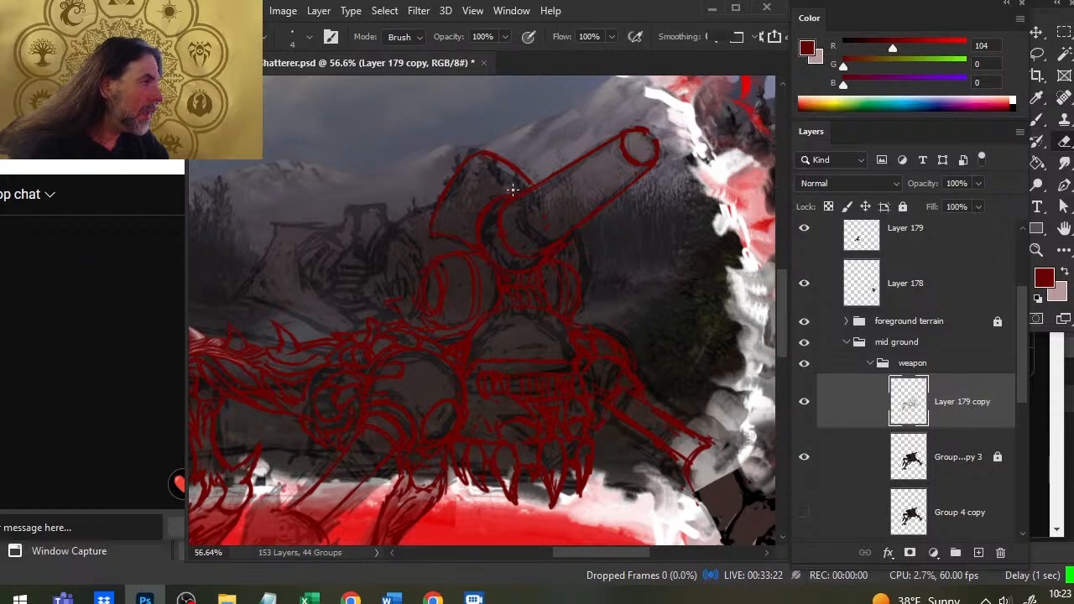
key("b")
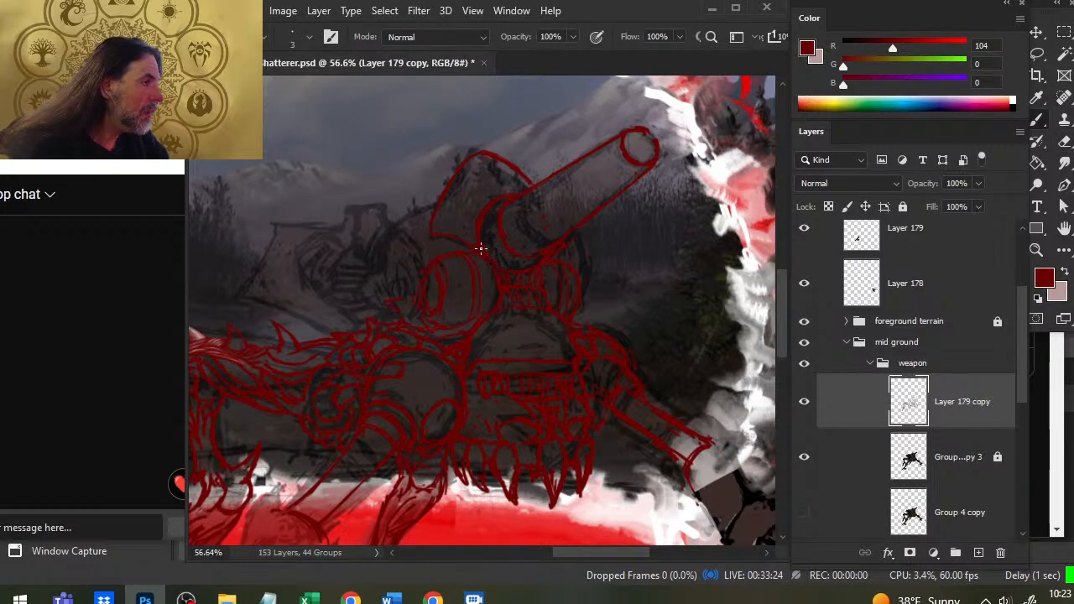
Step: Erase the hood's thick upper contour behind the barrel and redraw it as a thinner dark red line with a more pointed peak
key("e")
key("b")
key("e")
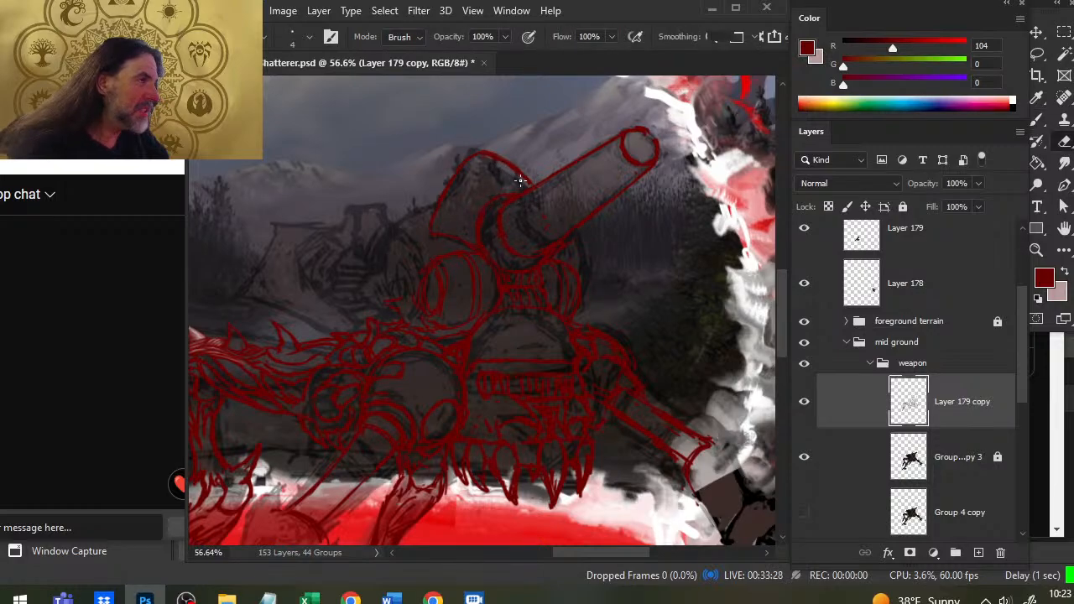
key("b")
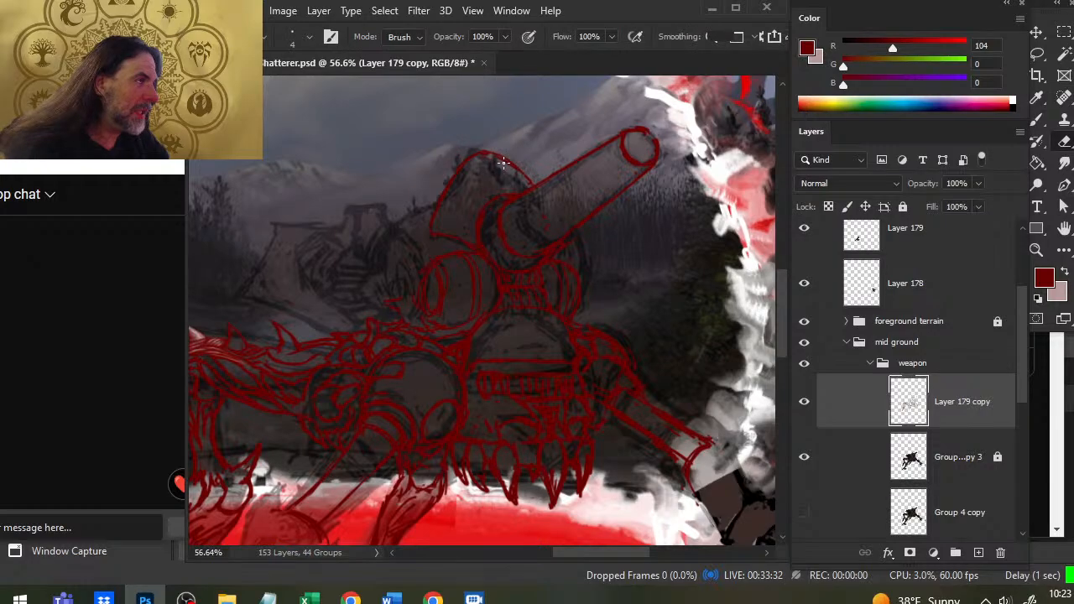
key("b")
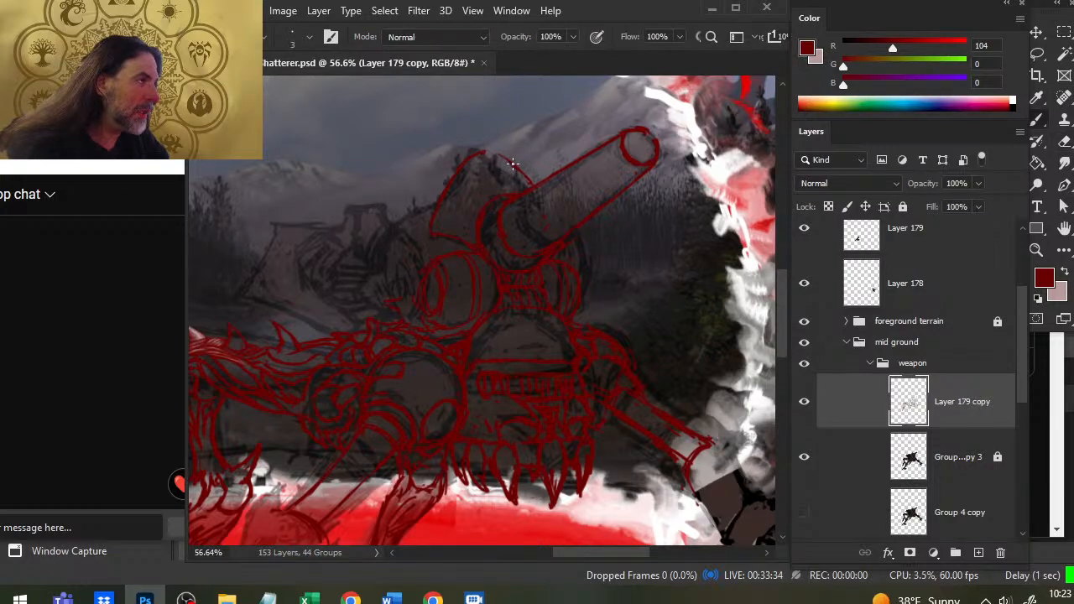
key("e")
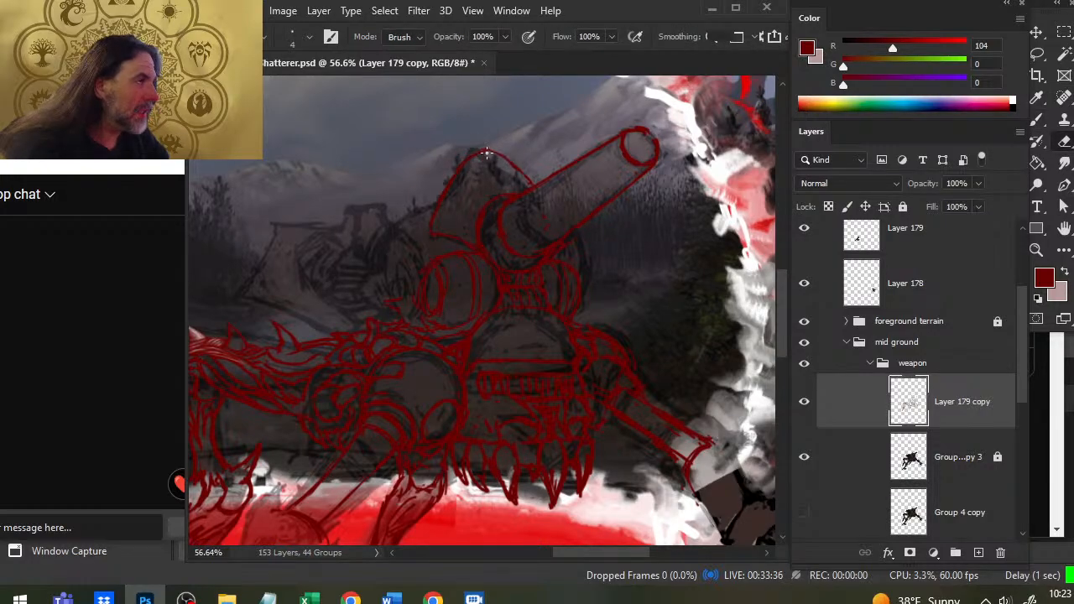
key("b")
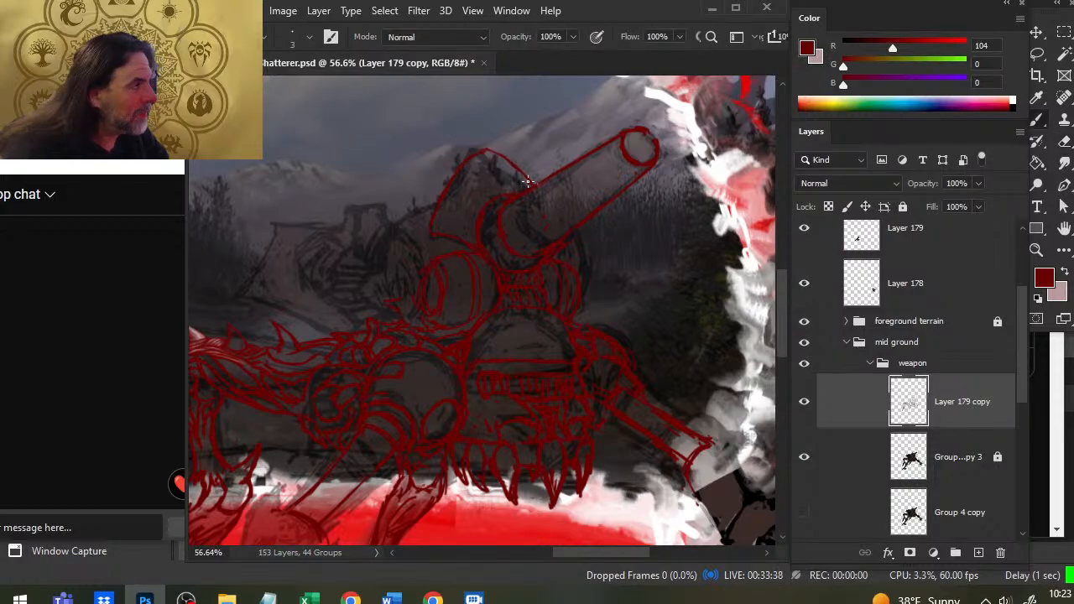
key("e")
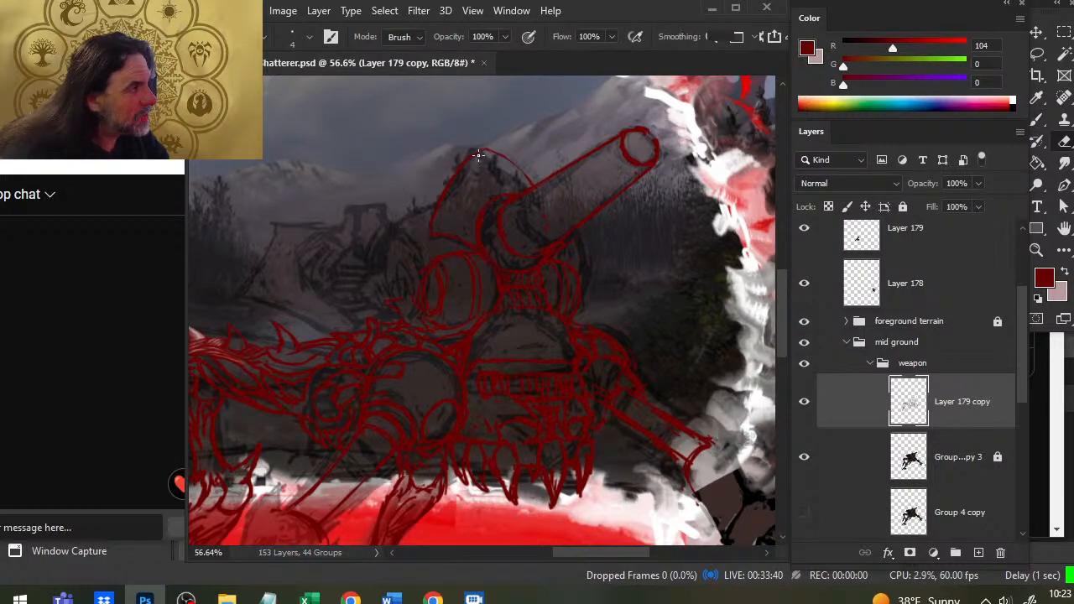
key("b")
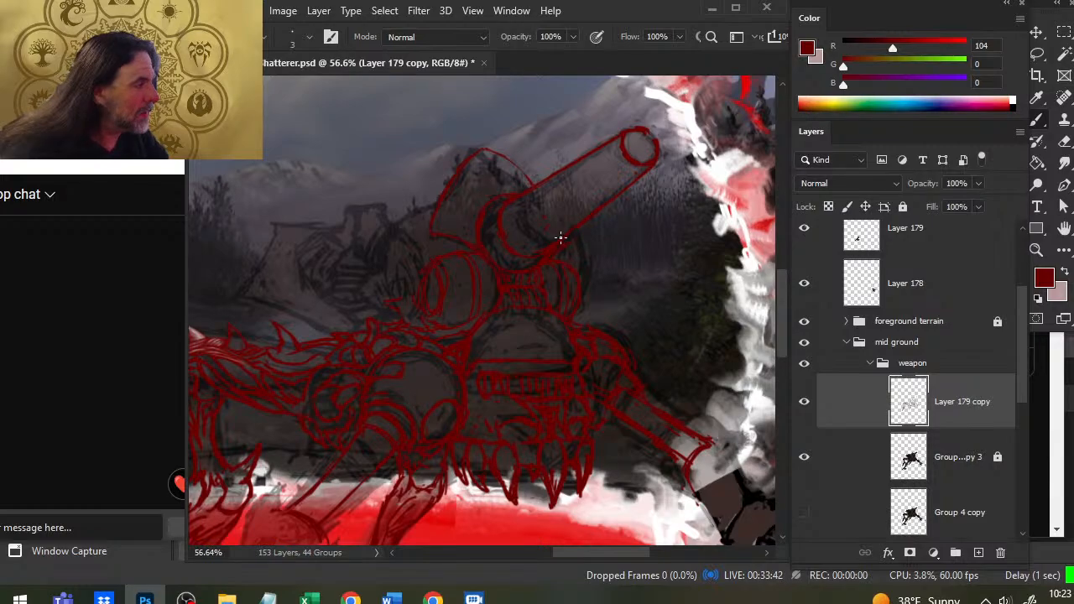
Step: Refine the barrel's lower rear edge and the curved contours of the front round joint beneath it with Brush and Eraser
key("e")
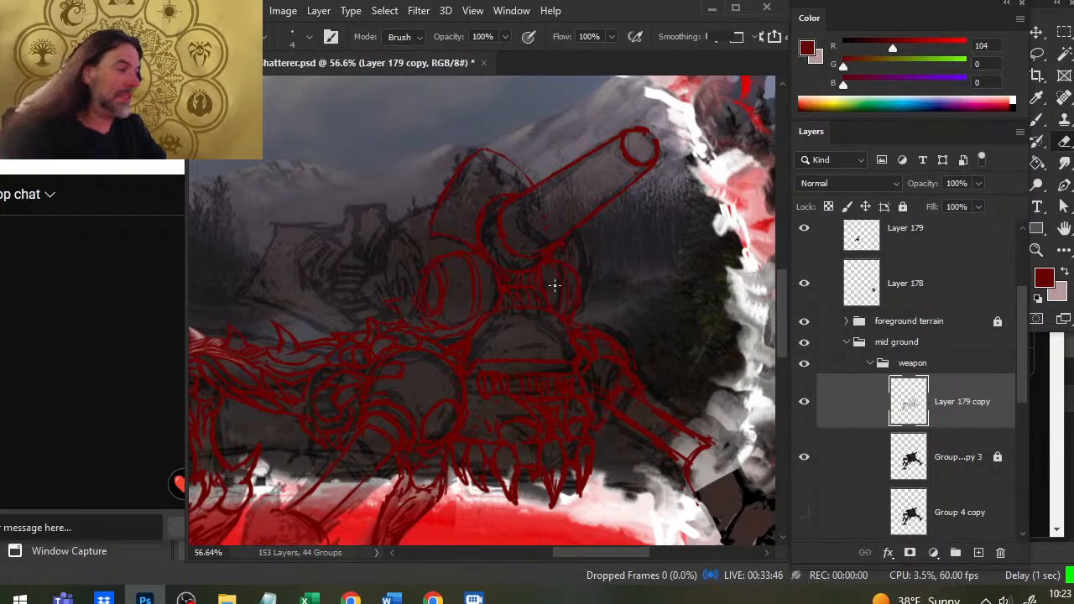
key("b")
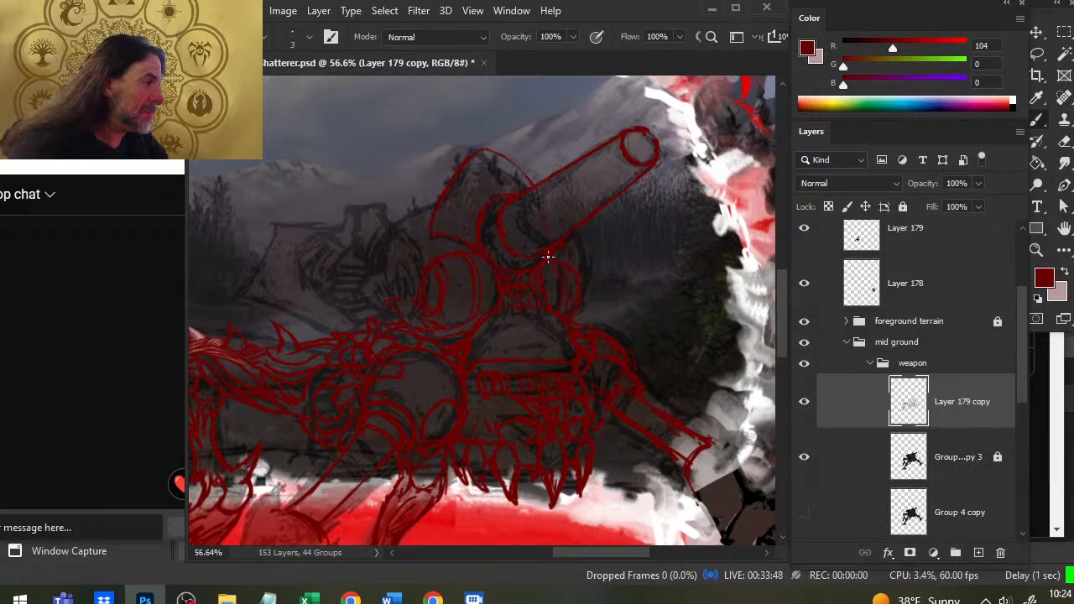
key("e")
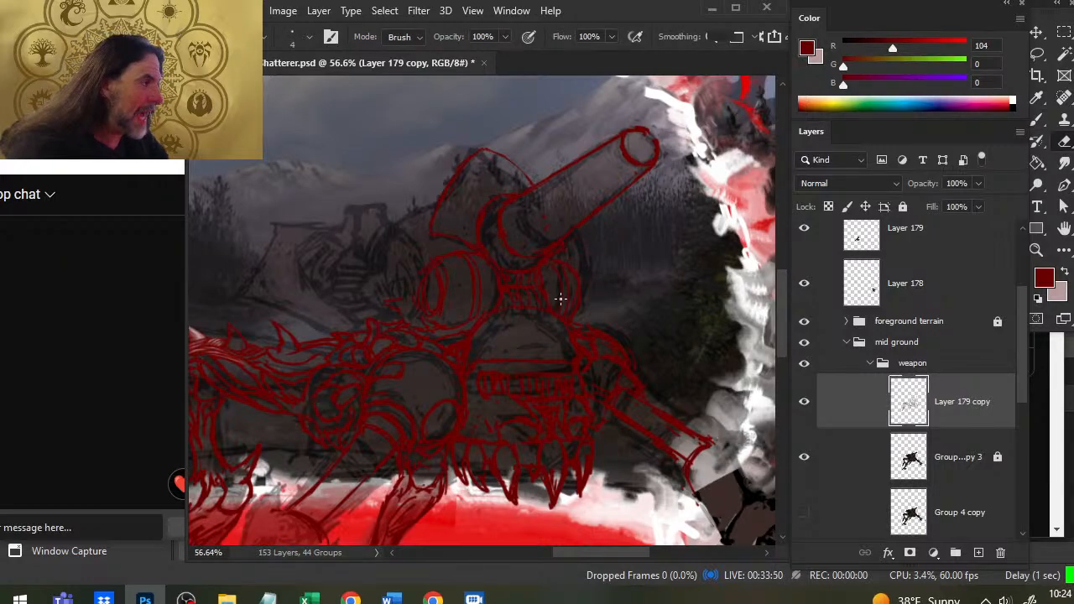
key("b")
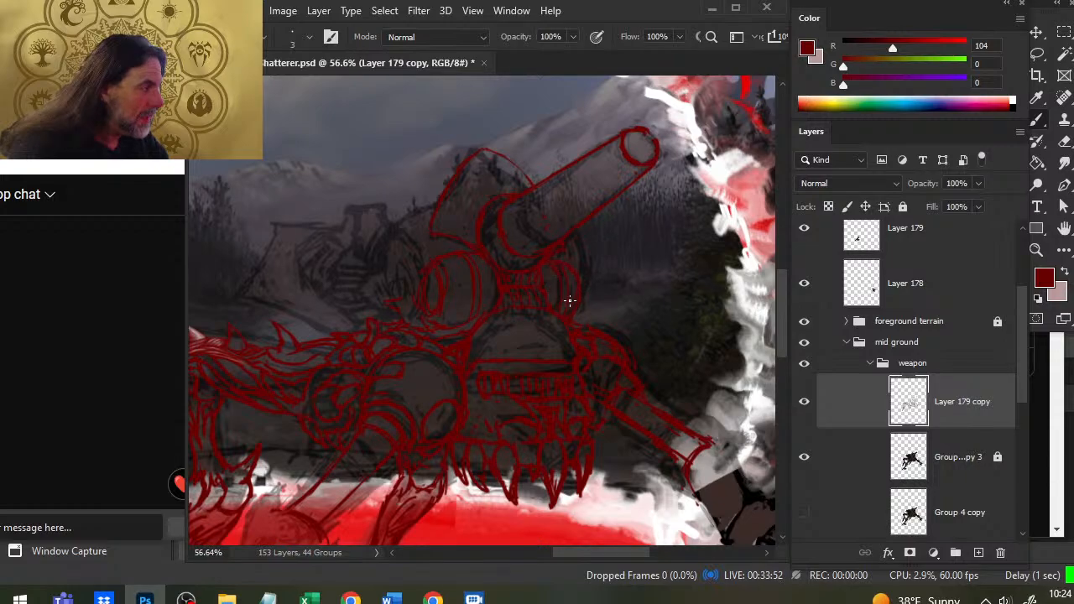
key("e")
key("b")
key("e")
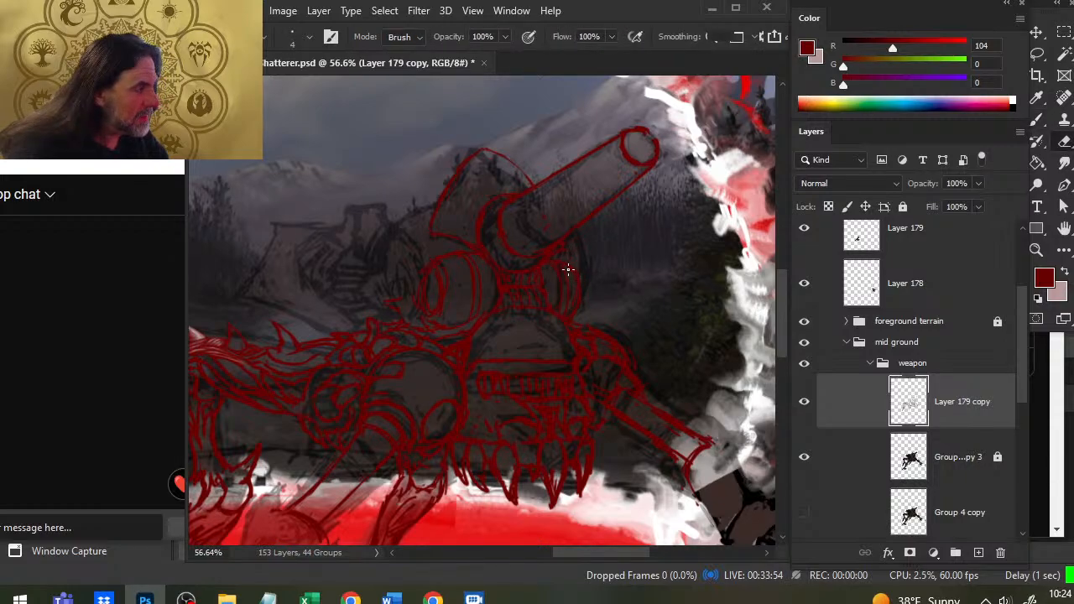
key("b")
key("e")
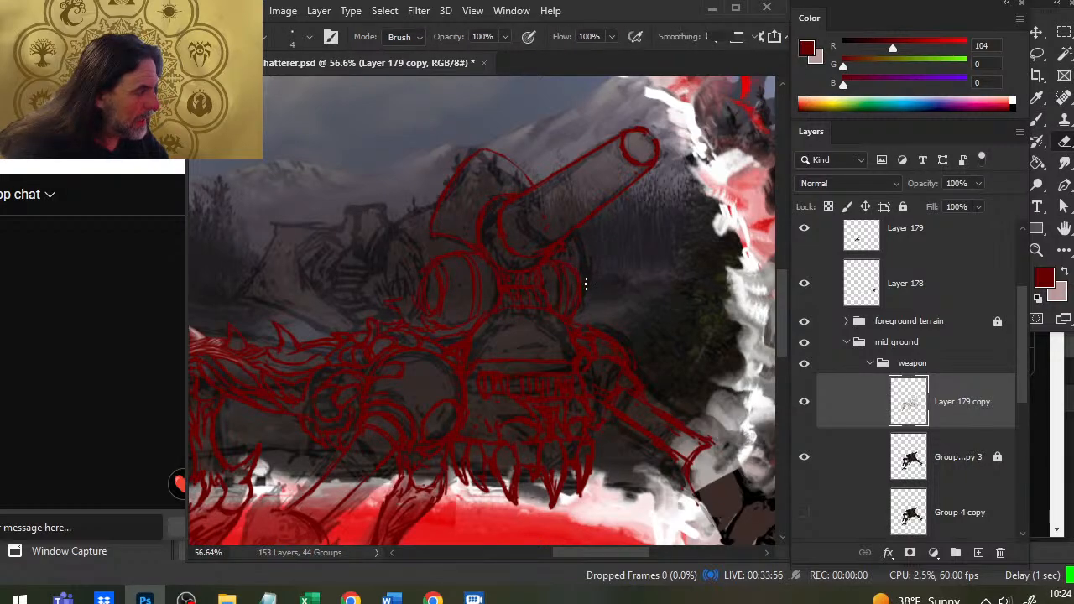
key("b")
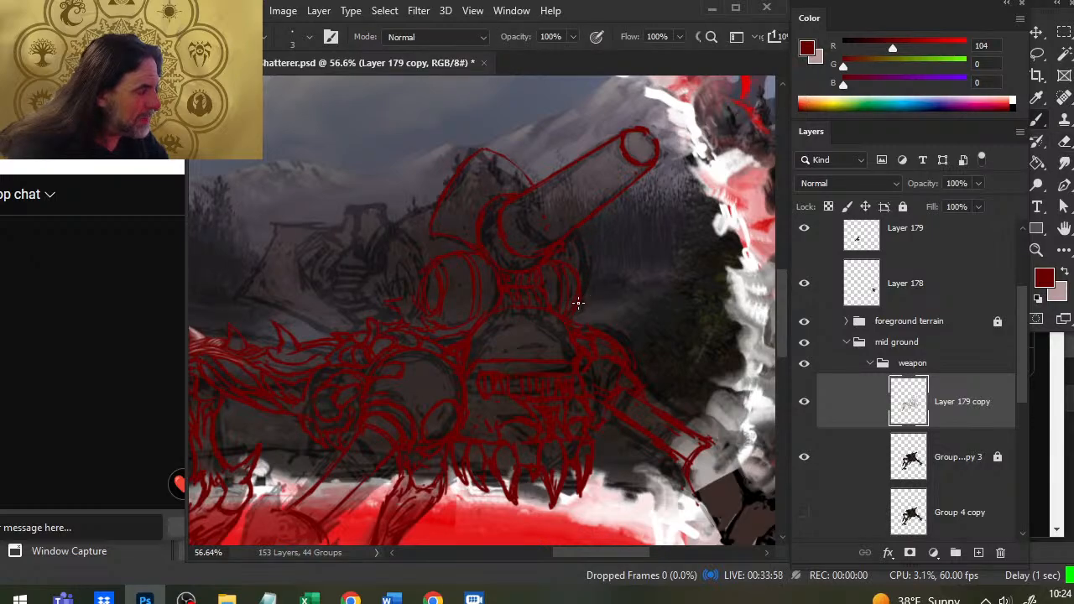
key("e")
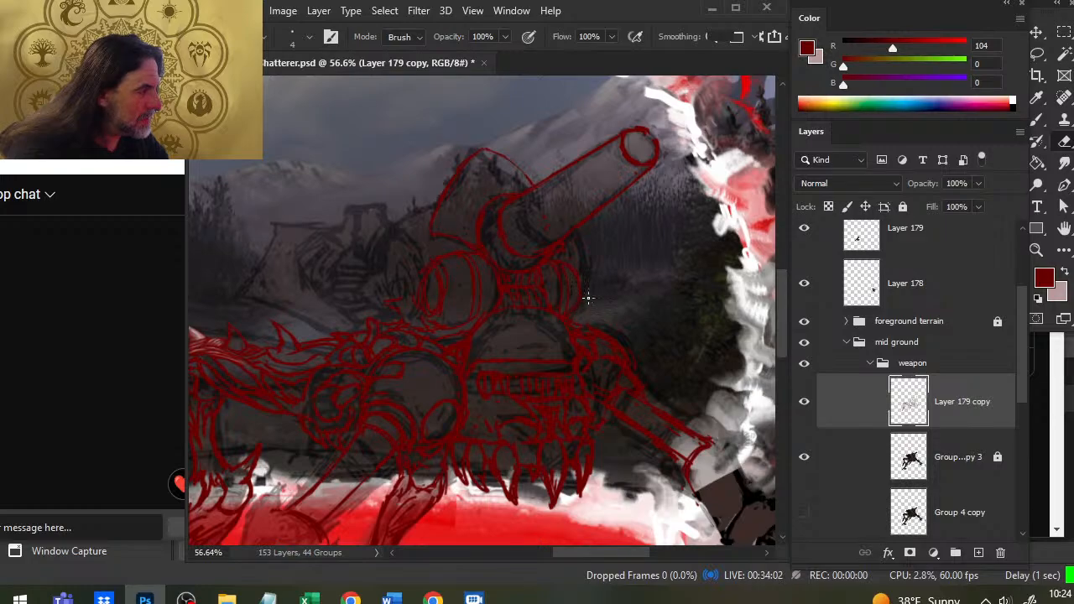
Step: Clean up the curved rim lines of the rear round housing below the hood with dark red strokes and the Eraser
key("b")
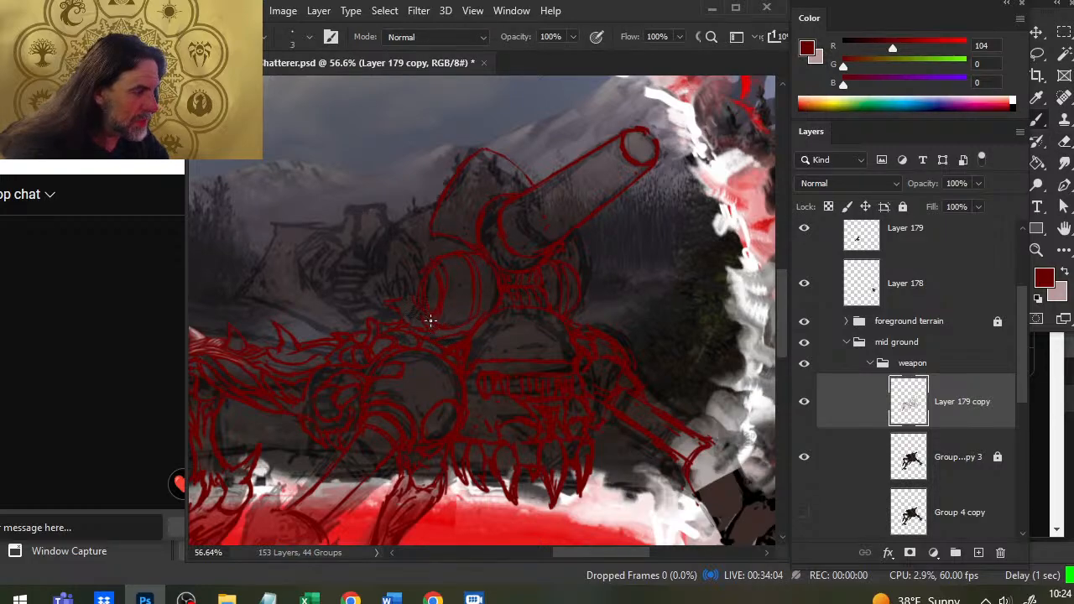
key("e")
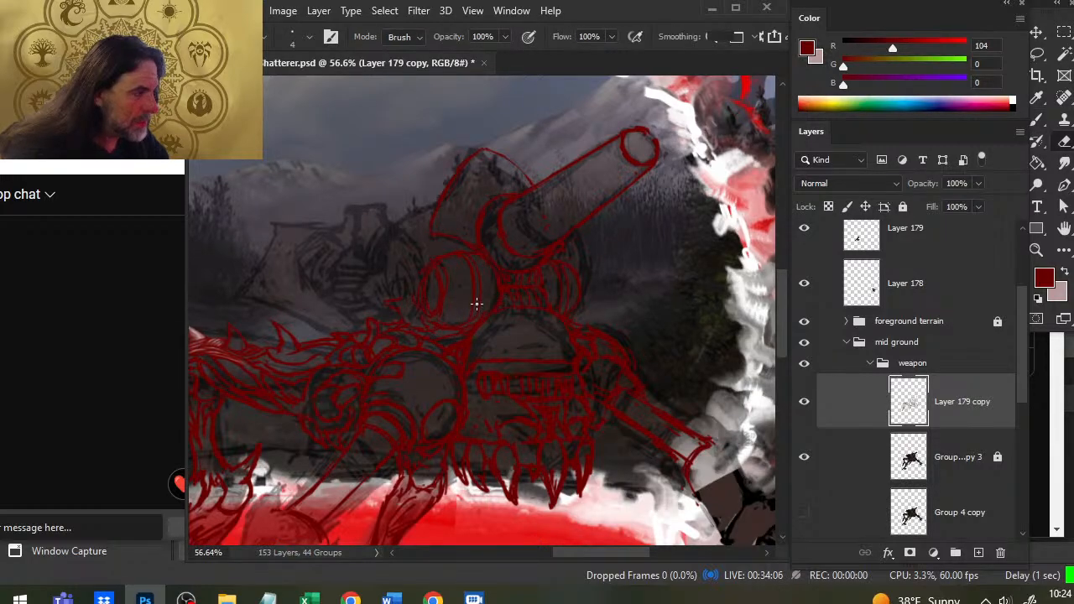
key("b")
key("e")
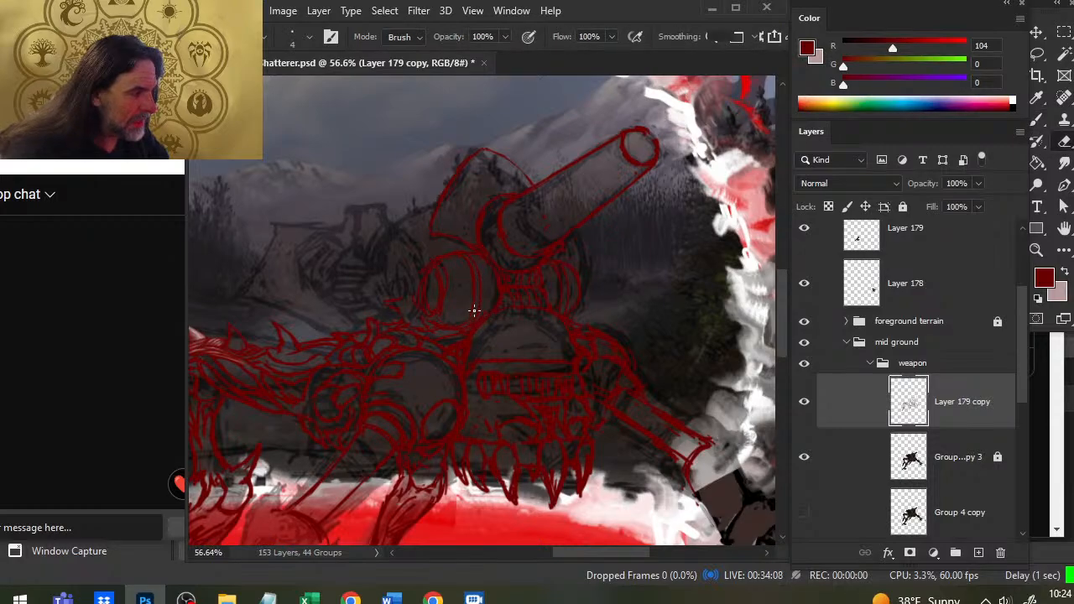
key("b")
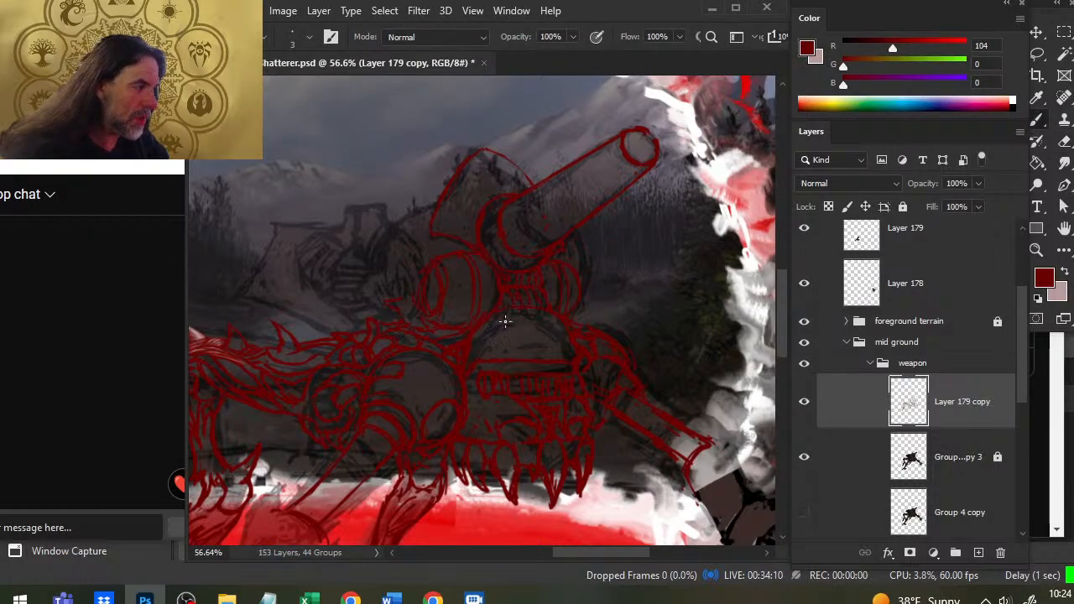
Step: Refine the lower front contour of the rear round housing beside the vented centre section with short dark red strokes and erasing
key("e")
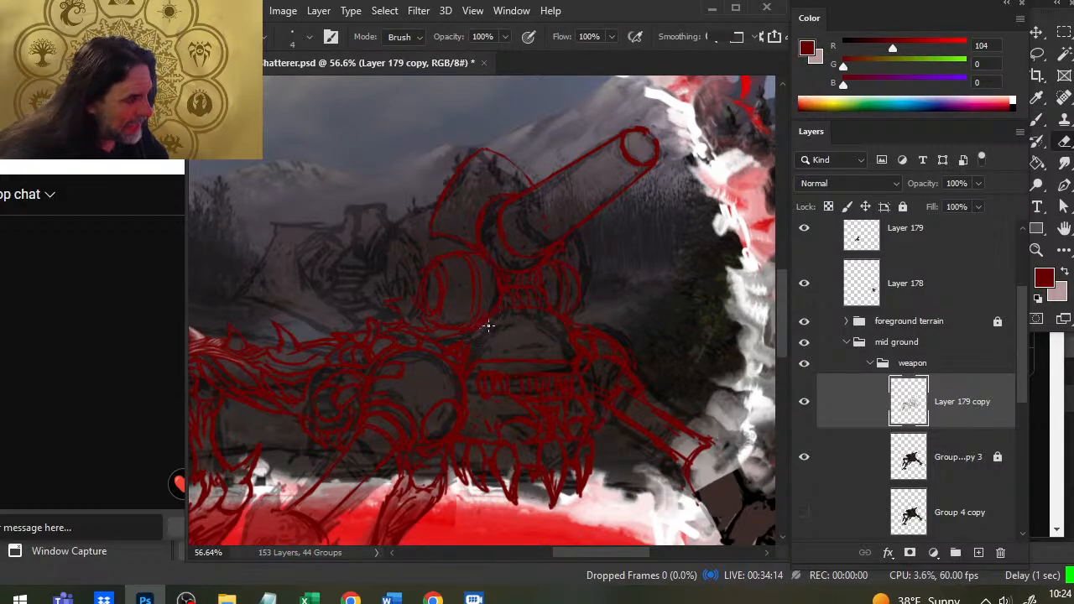
key("b")
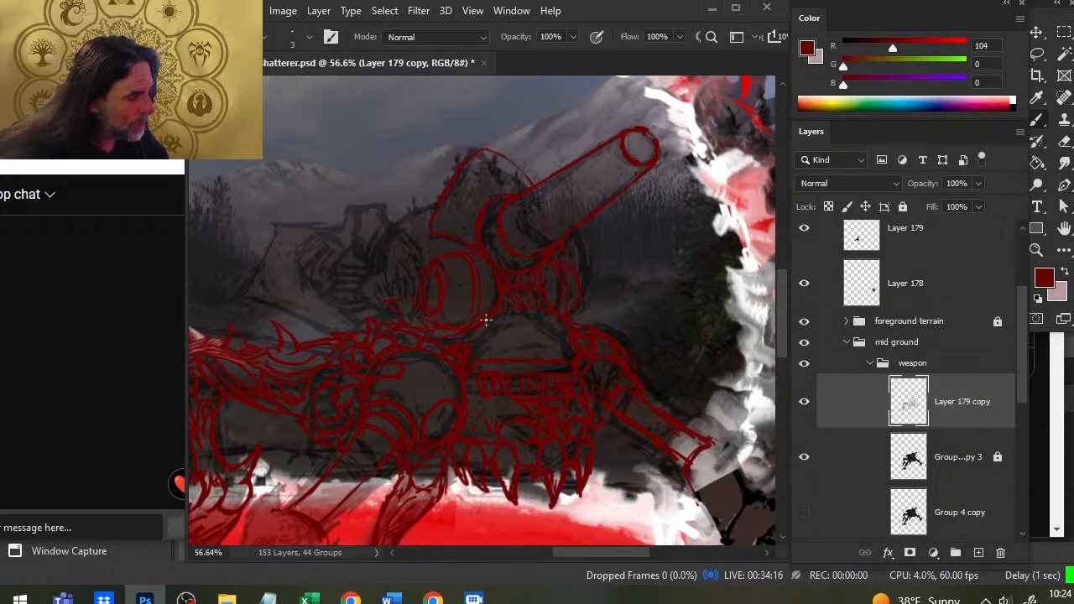
left_click_drag(488, 320, 480, 327)
key("e")
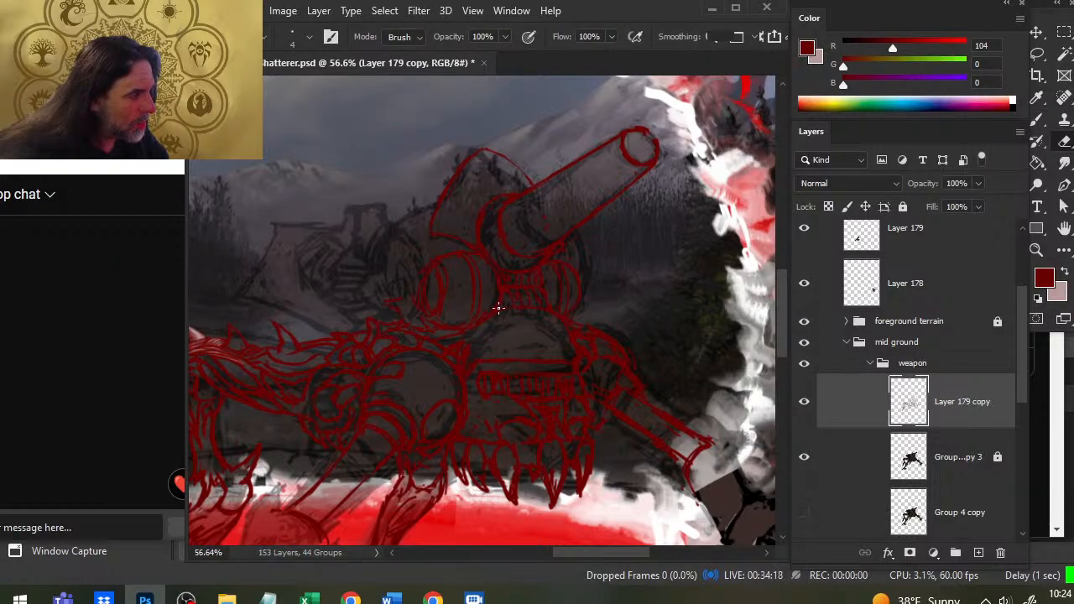
key("b")
key("e")
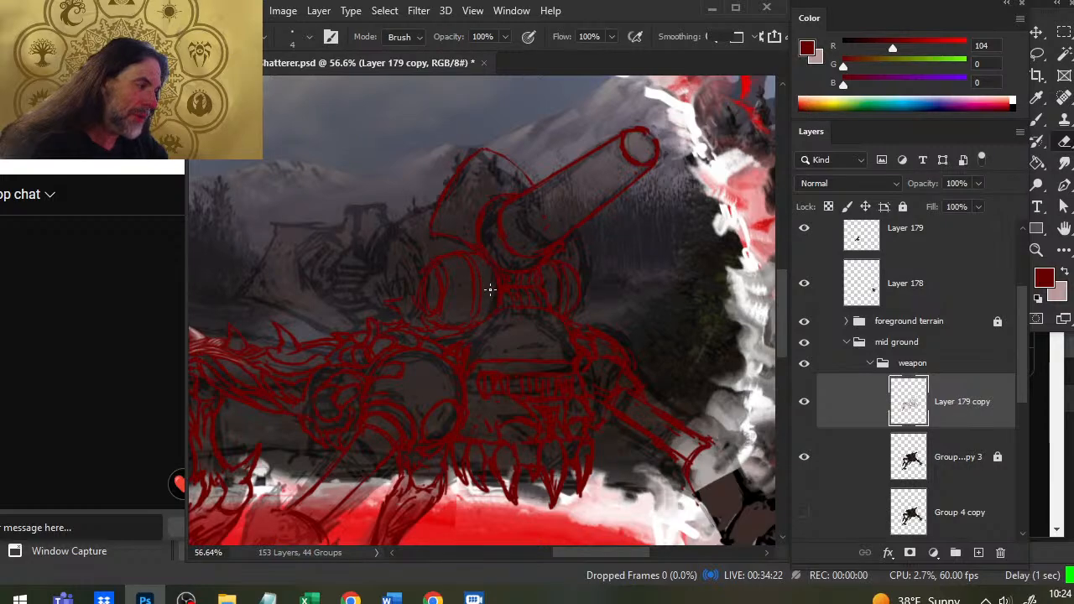
Step: Thin and redraw the curved inner and rear rim lines of the rear round housing, alternating Brush and Eraser
key("b")
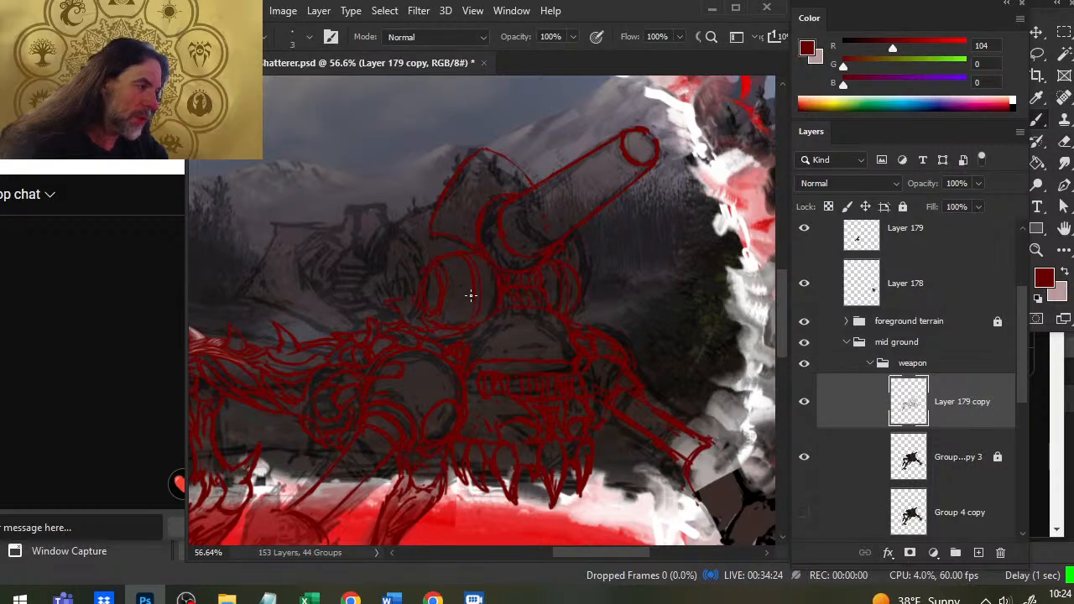
key("e")
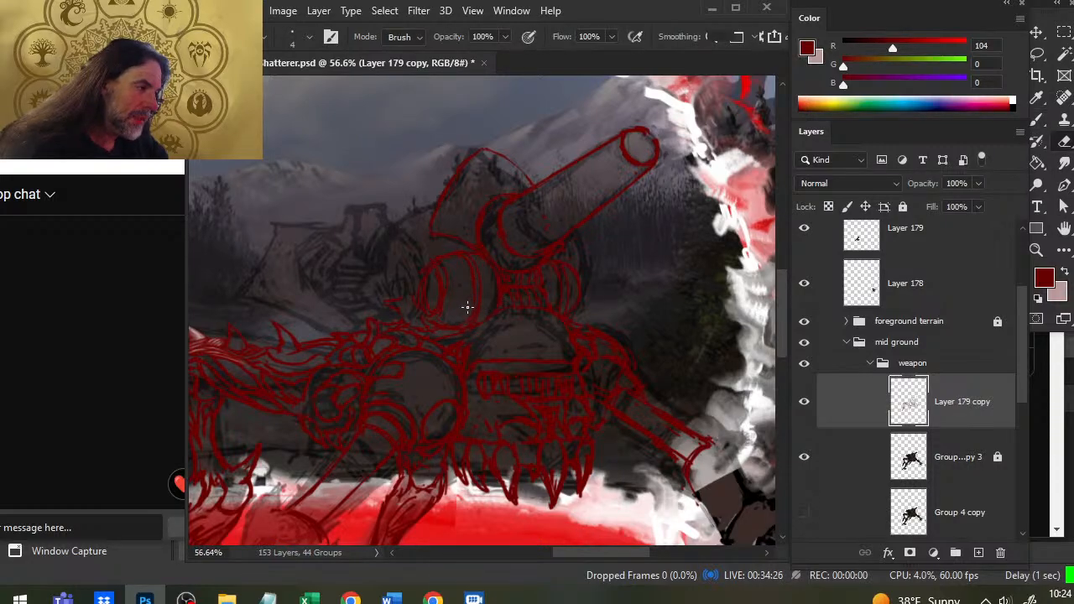
key("b")
key("e")
key("b")
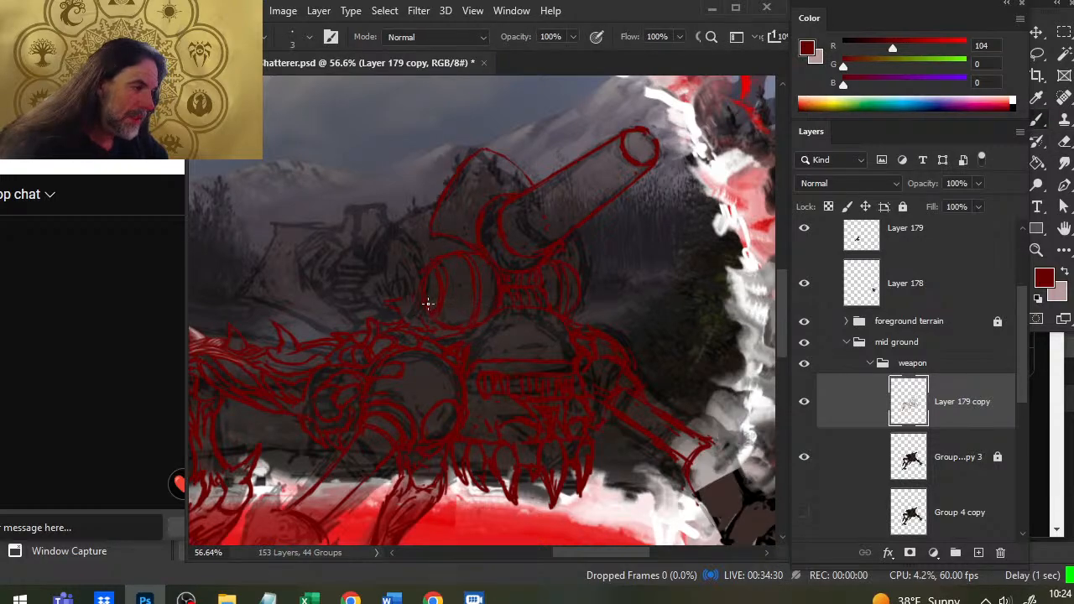
key("e")
key("b")
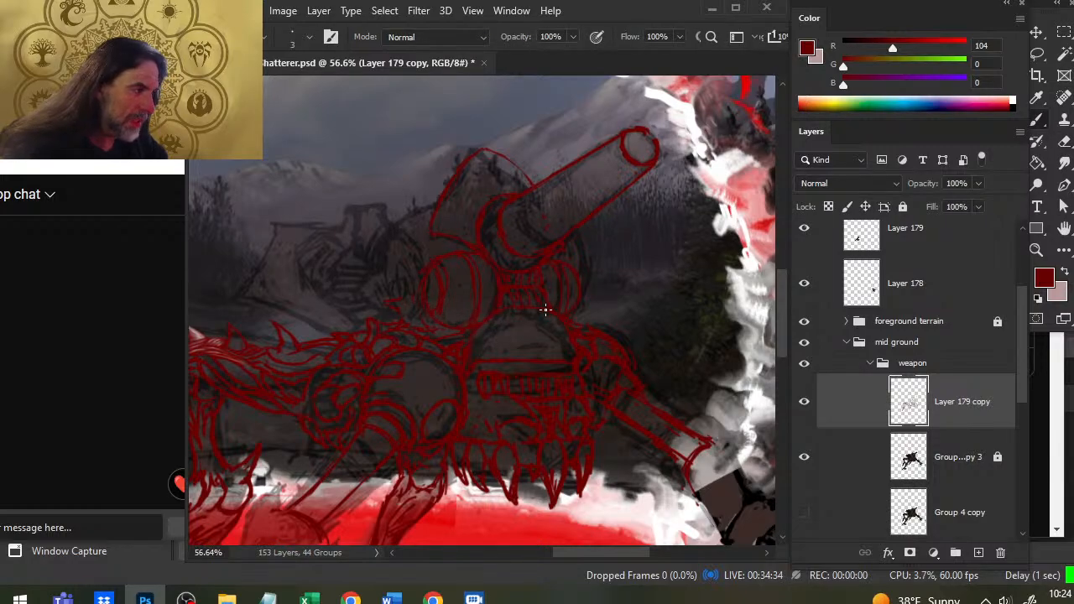
Step: Tidy the lower contour of the front round joint beneath the barrel with the Eraser and dark red strokes
key("e")
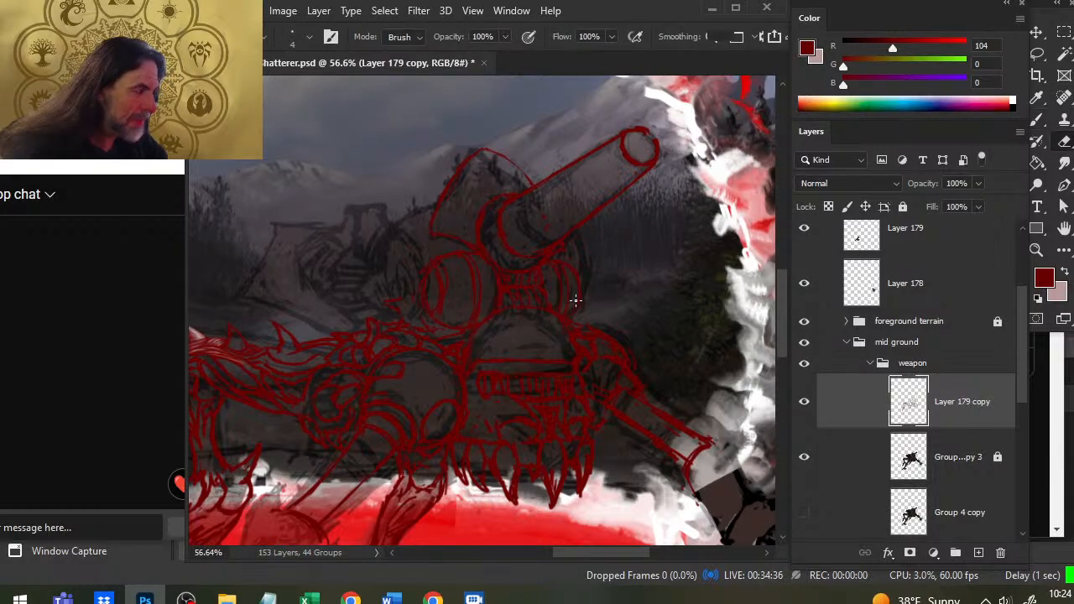
key("b")
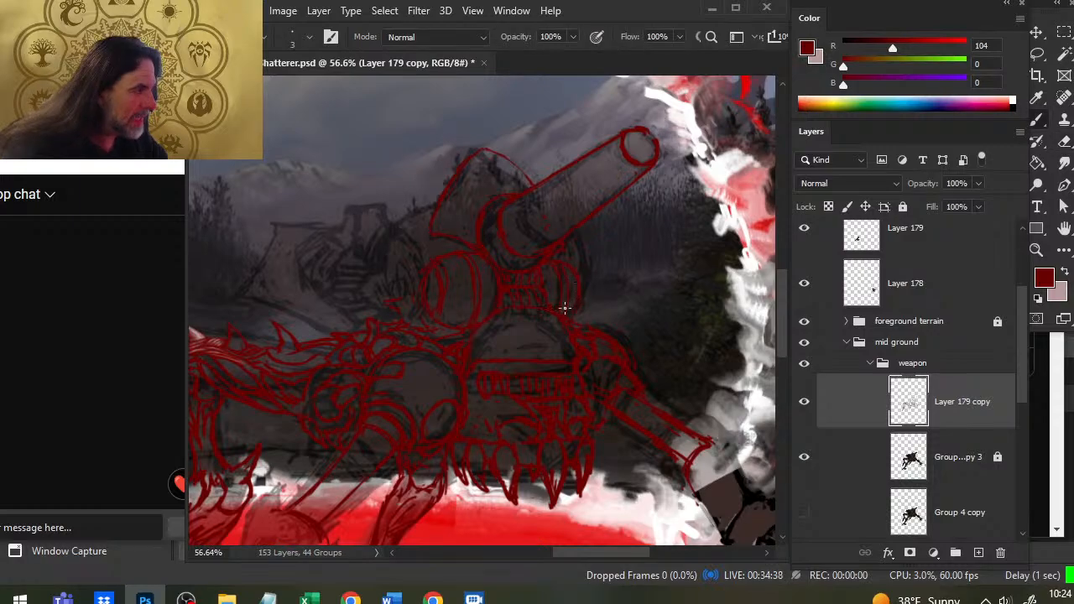
key("e")
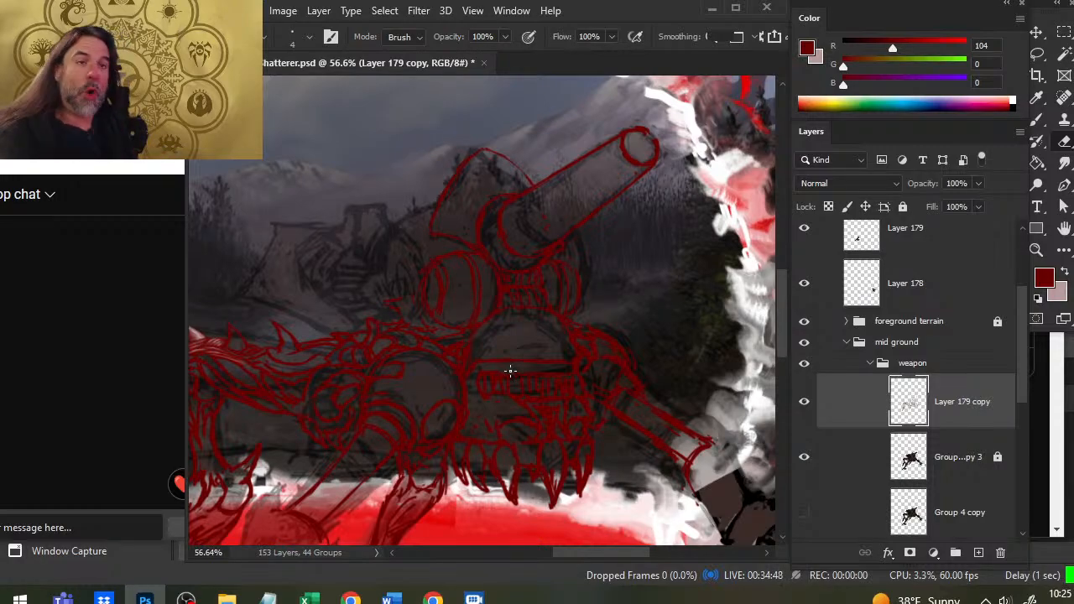
key("b")
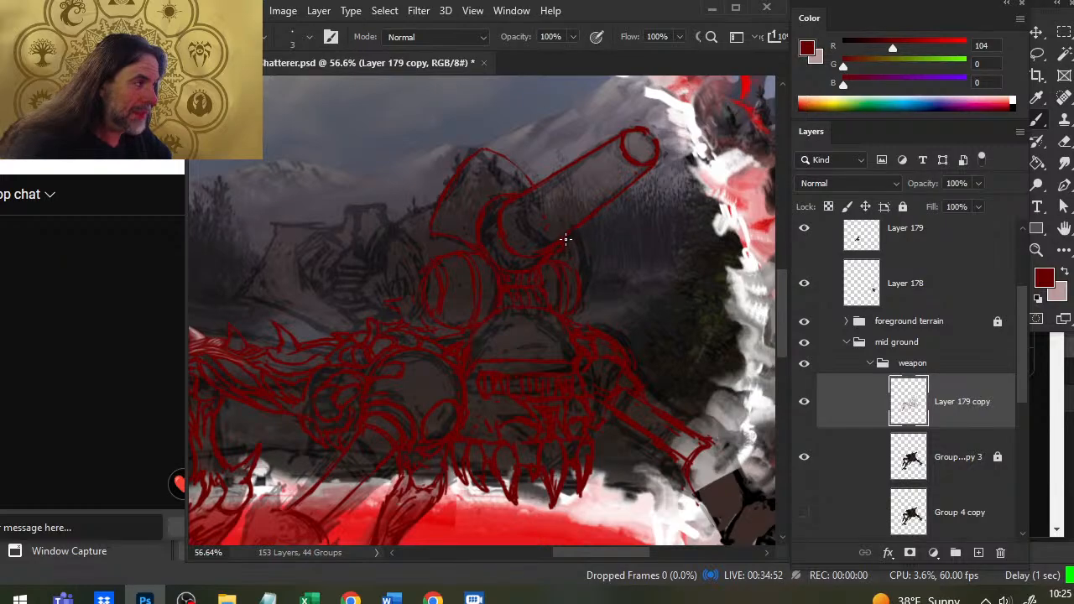
Step: Clean up the cannon barrel's lower edge where it meets the front round joint, erasing stray marks and redrawing the line
key("e")
key("b")
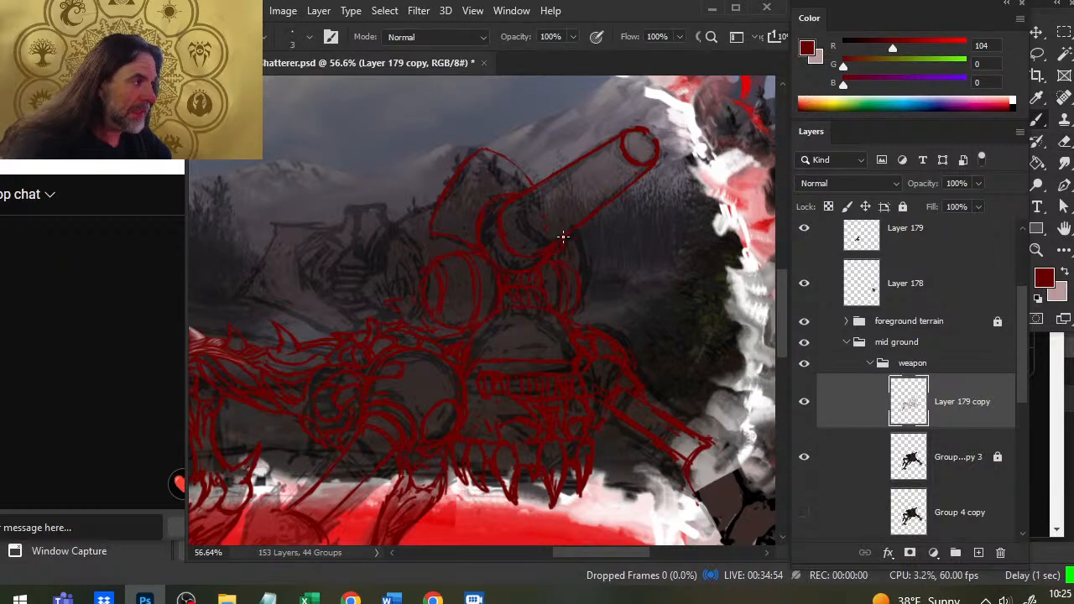
key("e")
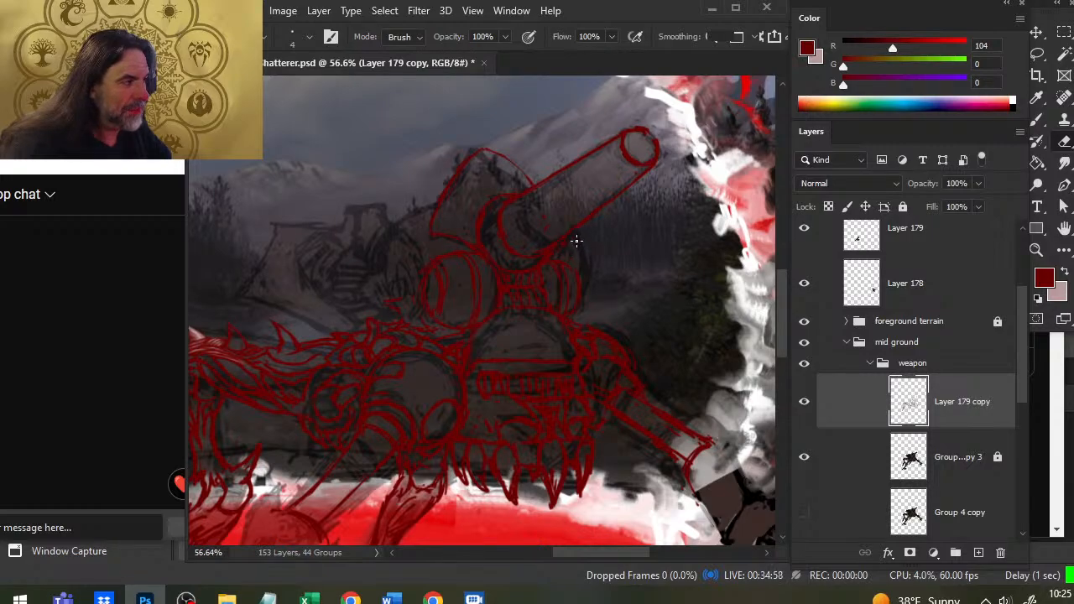
key("b")
key("e")
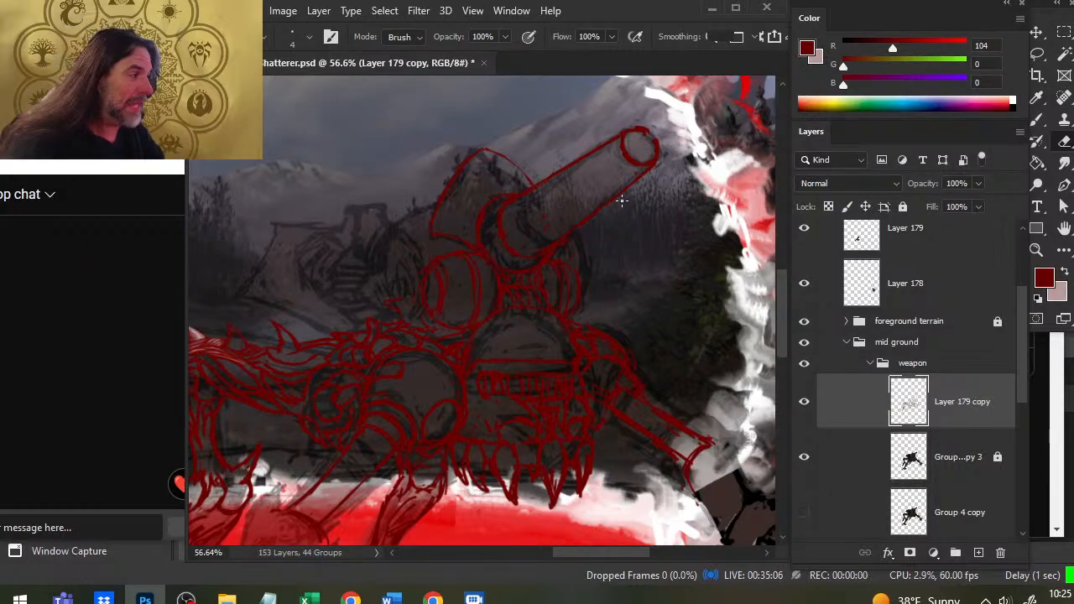
key("b")
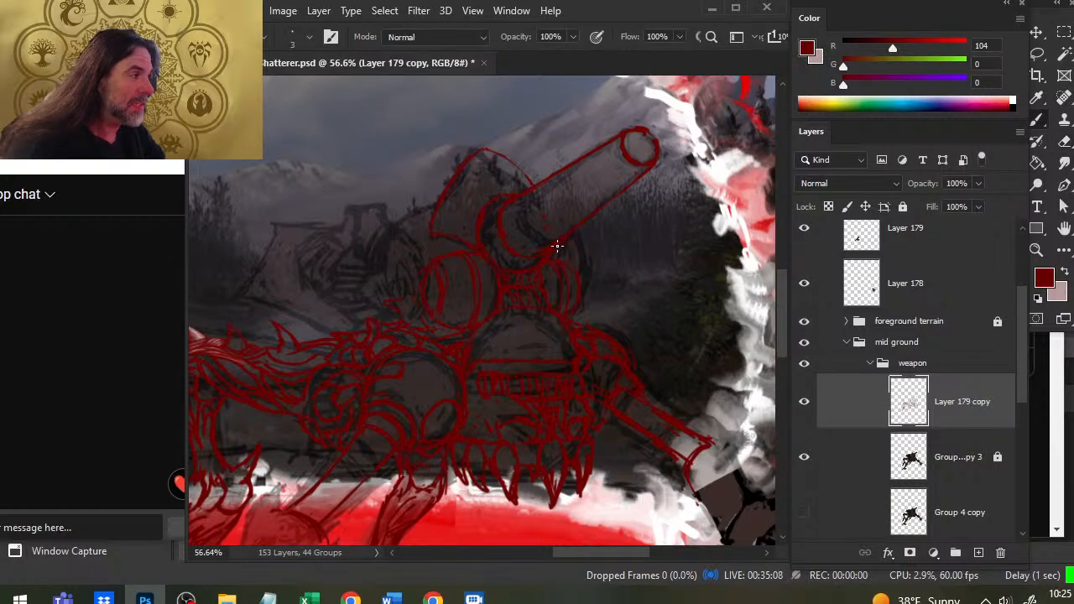
Step: Touch up the curved double rim at the rear of the cannon barrel with the Eraser and dark red strokes
key("e")
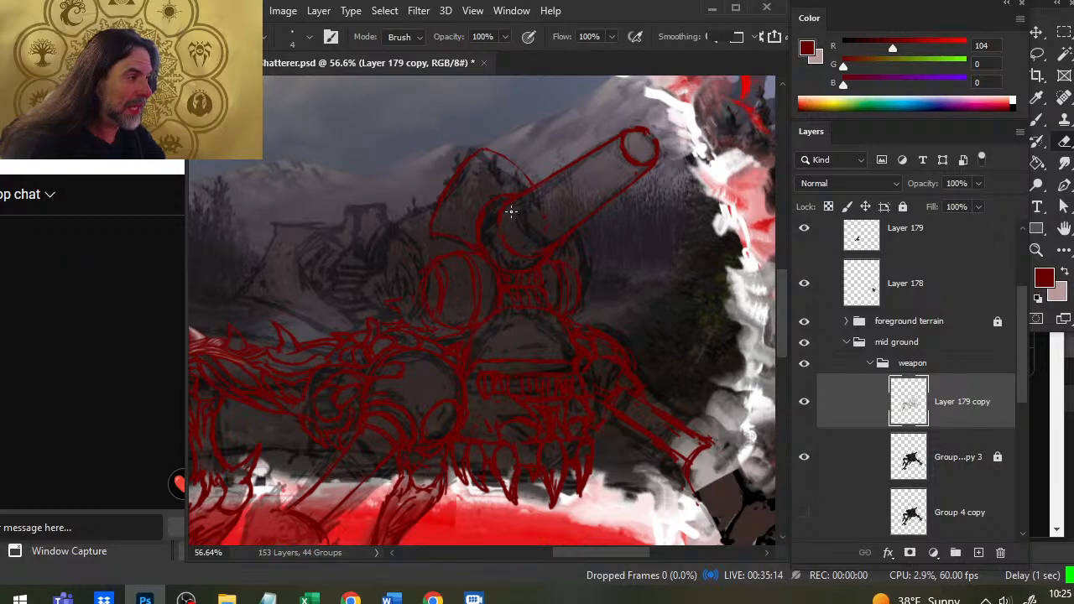
key("b")
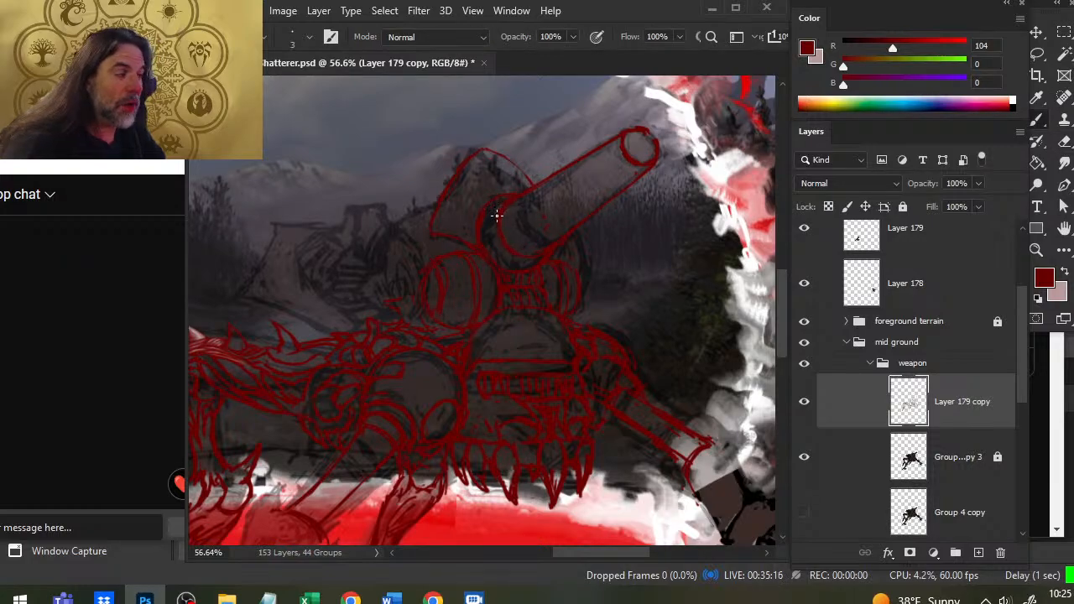
key("e")
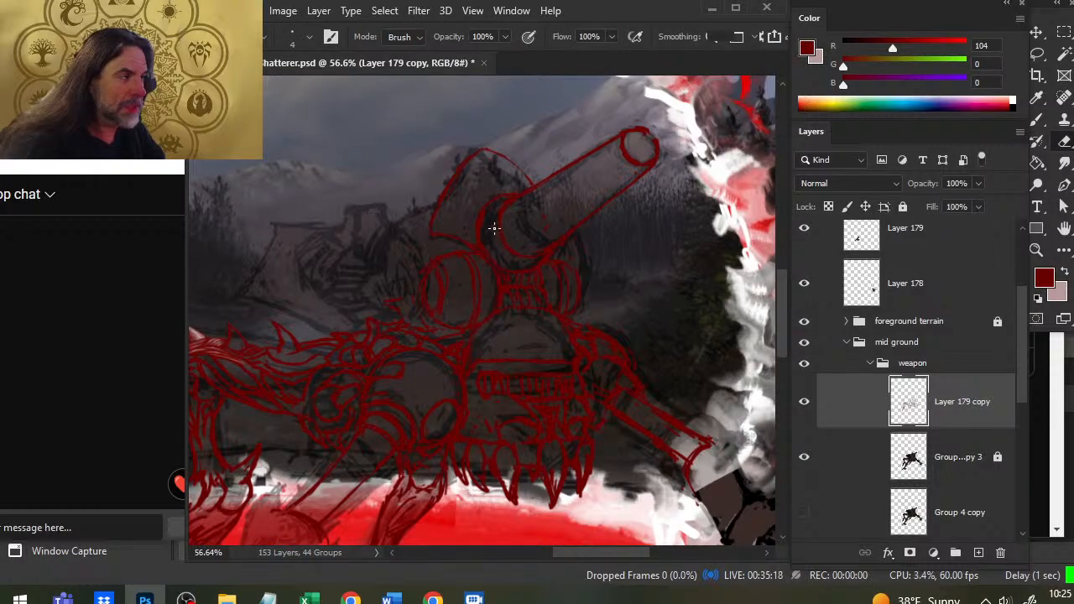
key("b")
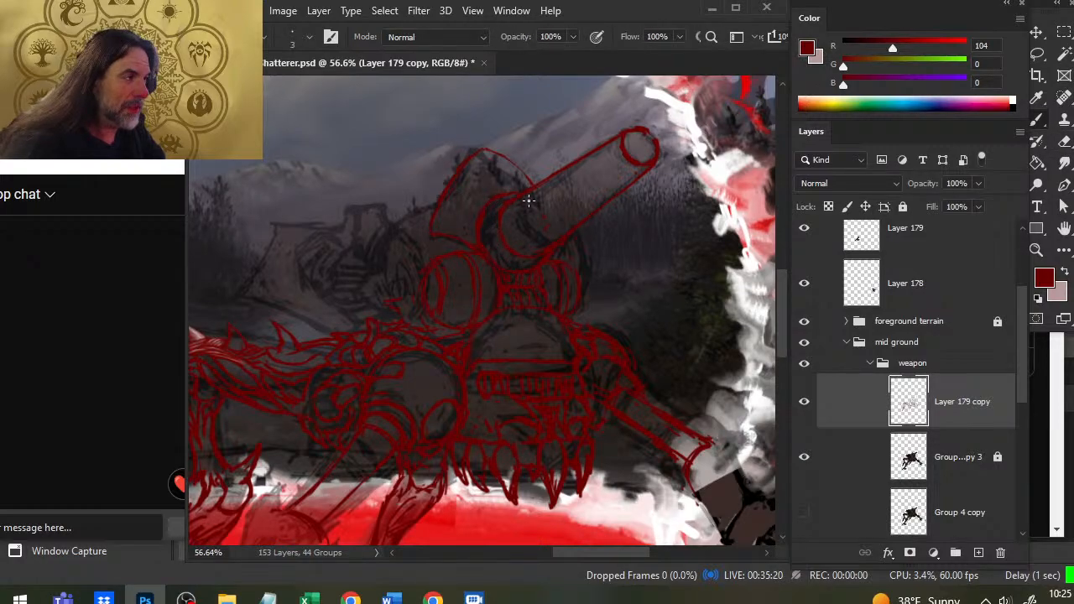
Step: Erase and redraw the upper arc of the cannon's muzzle ring in dark red
key("e")
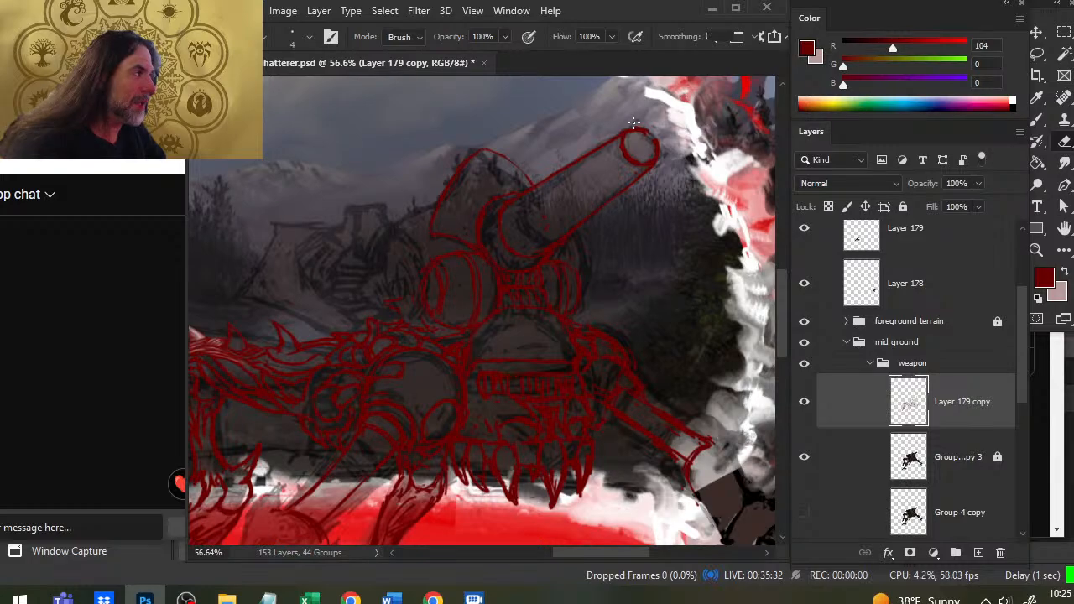
key("b")
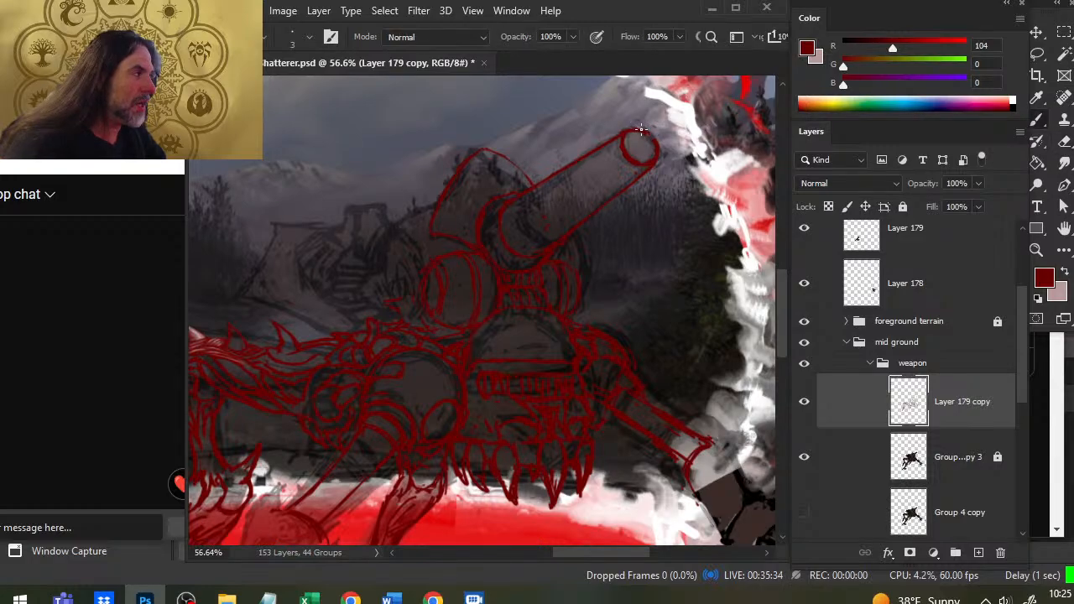
key("e")
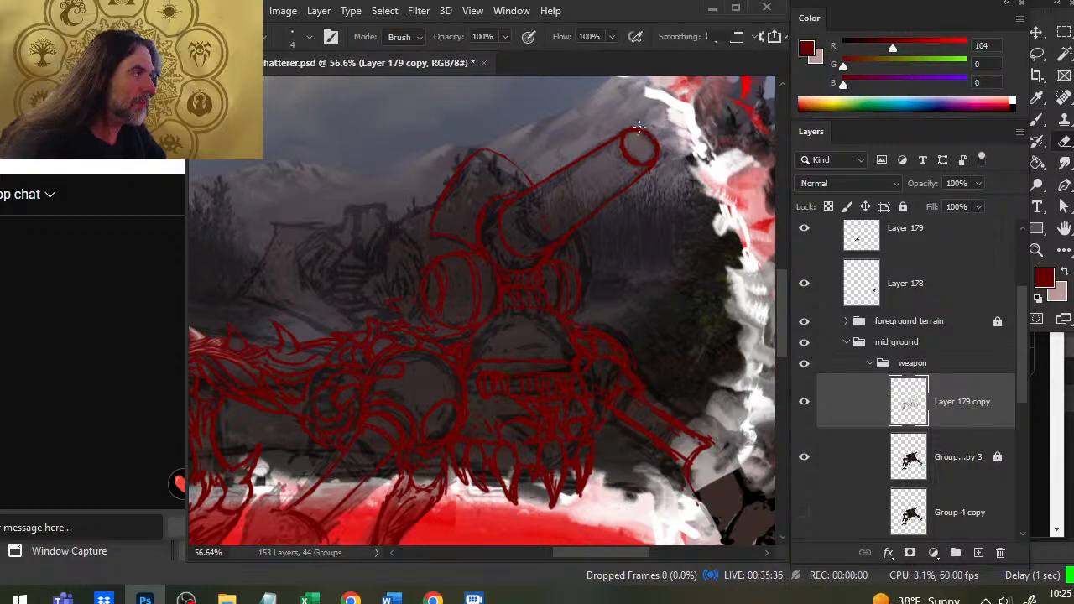
key("b")
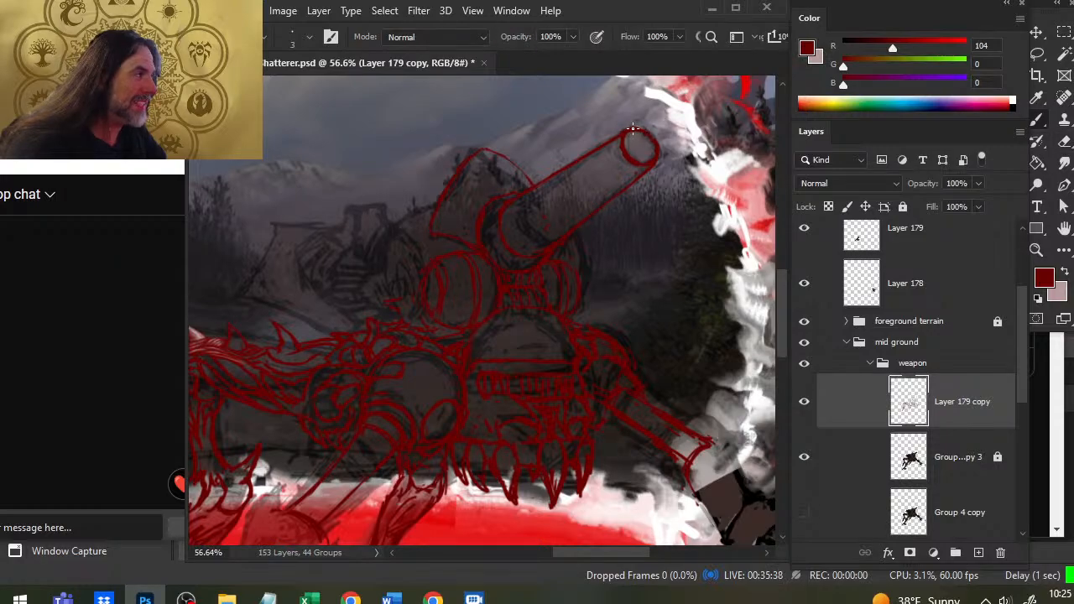
Step: Thin the muzzle ring's outer curve and redraw the lower arc of its opening as a finer dark red line
key("e")
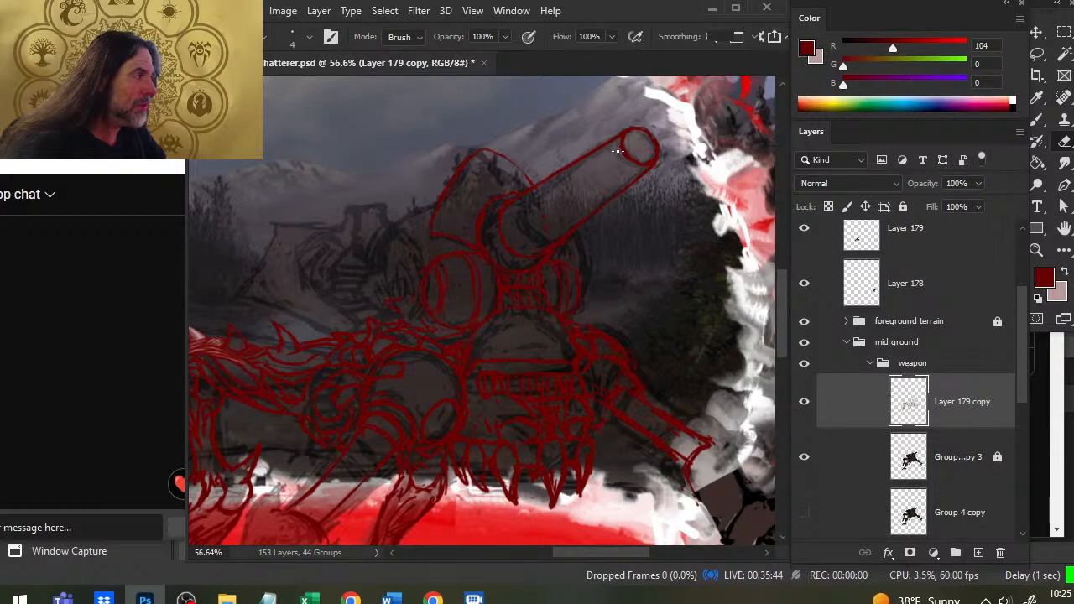
key("b")
left_click_drag(659, 162, 658, 152)
key("e")
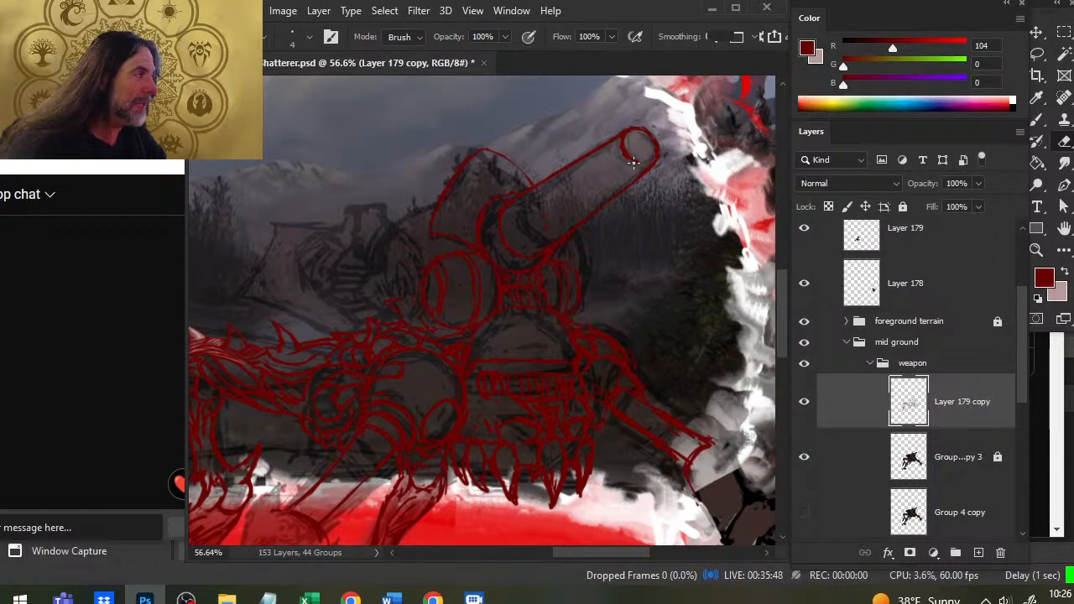
key("b")
left_click_drag(632, 157, 646, 160)
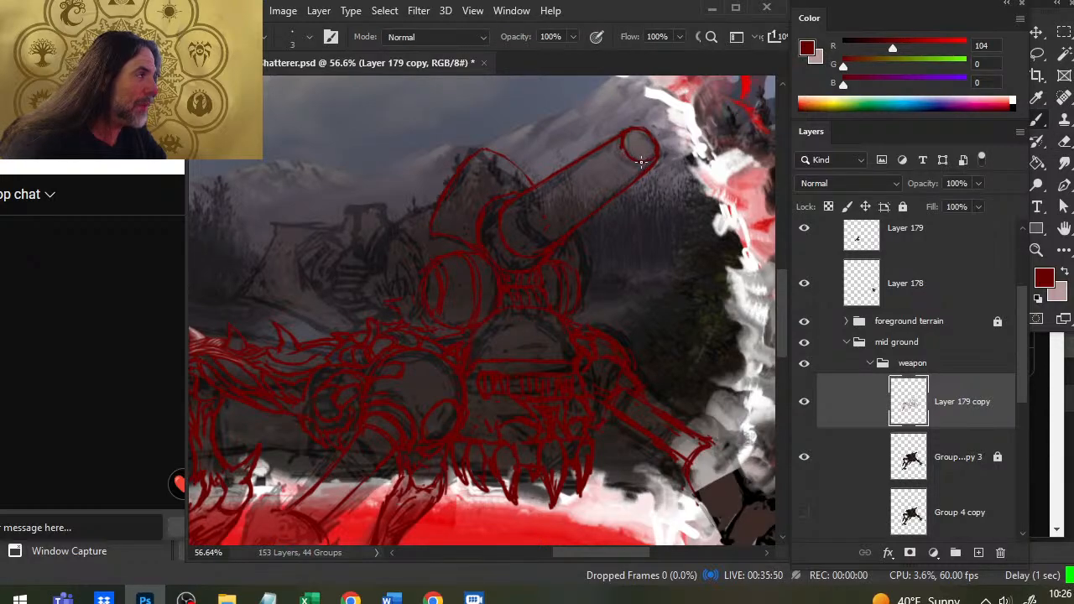
Step: Erase the rear side of the muzzle opening and redraw it as a narrower dark red ellipse inside the barrel end
key("e")
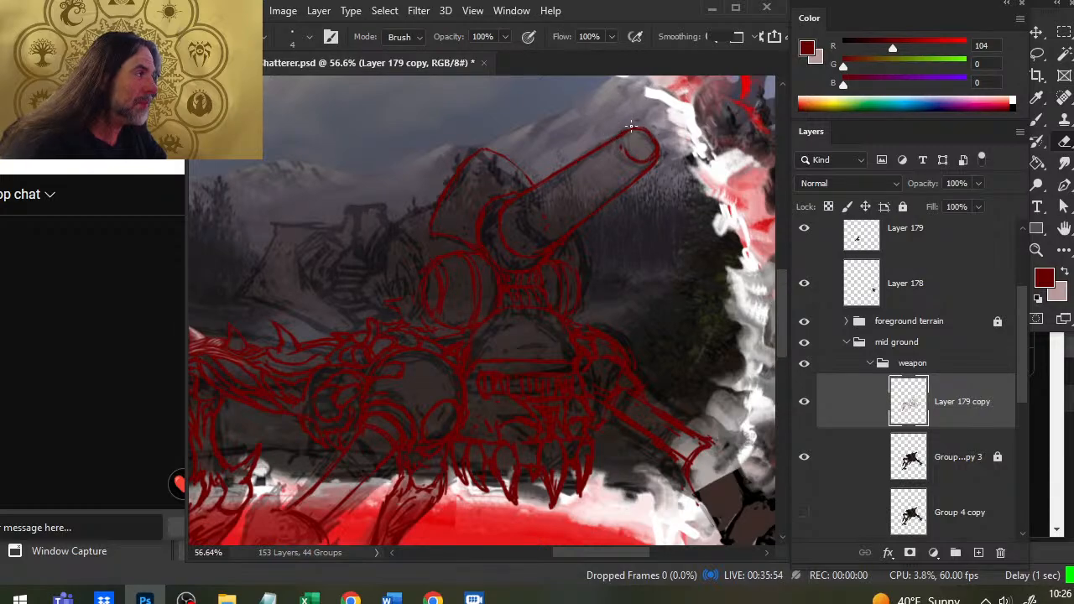
key("b")
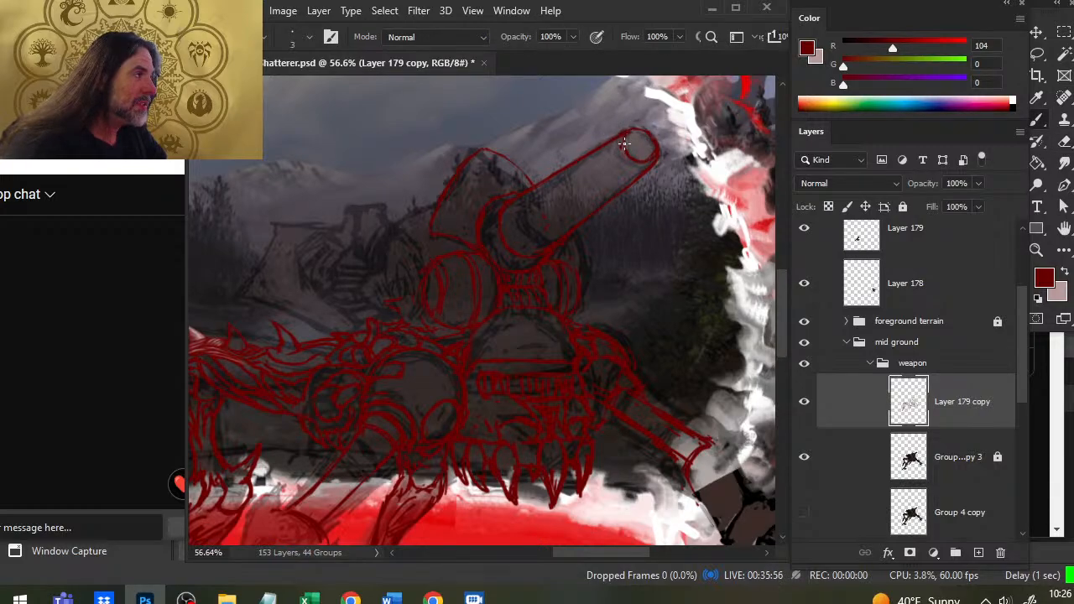
key("e")
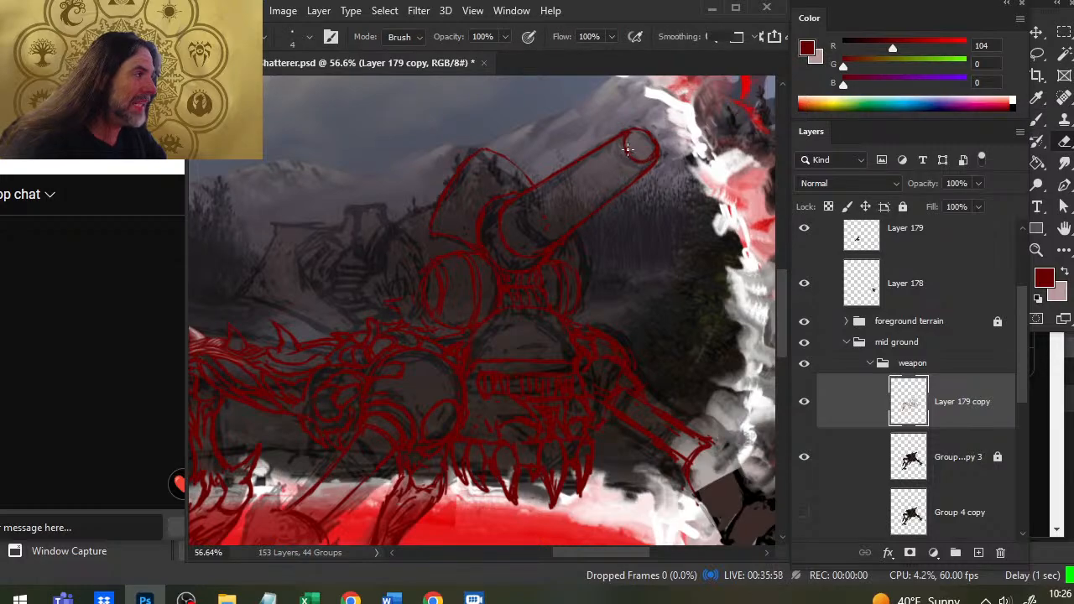
key("b")
key("e")
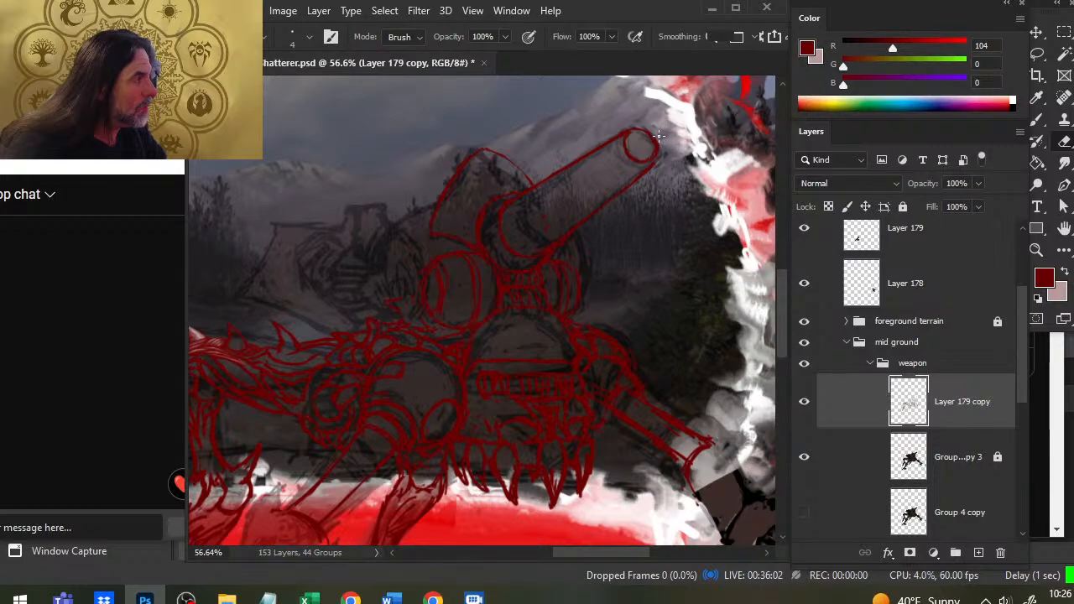
key("b")
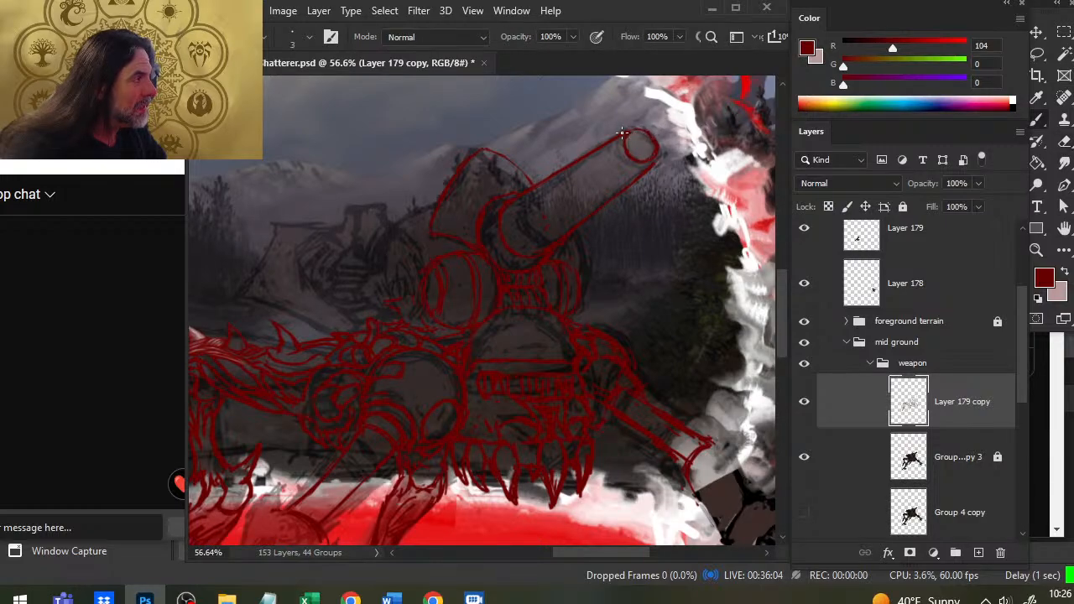
Step: Clean up the barrel's upper edge where it joins the muzzle and thin the top of the muzzle outline
key("e")
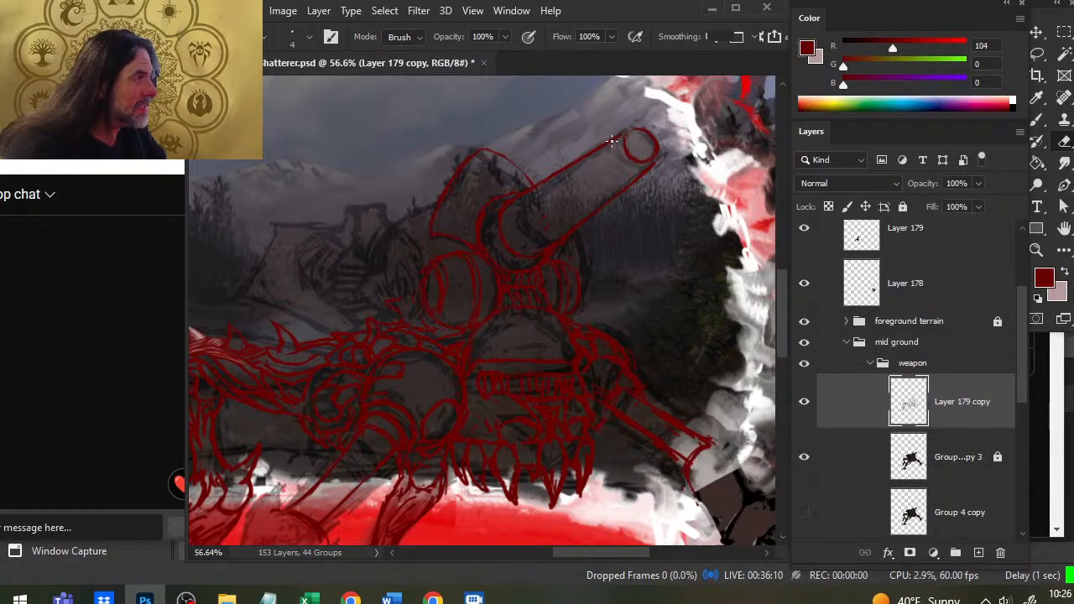
key("b")
key("e")
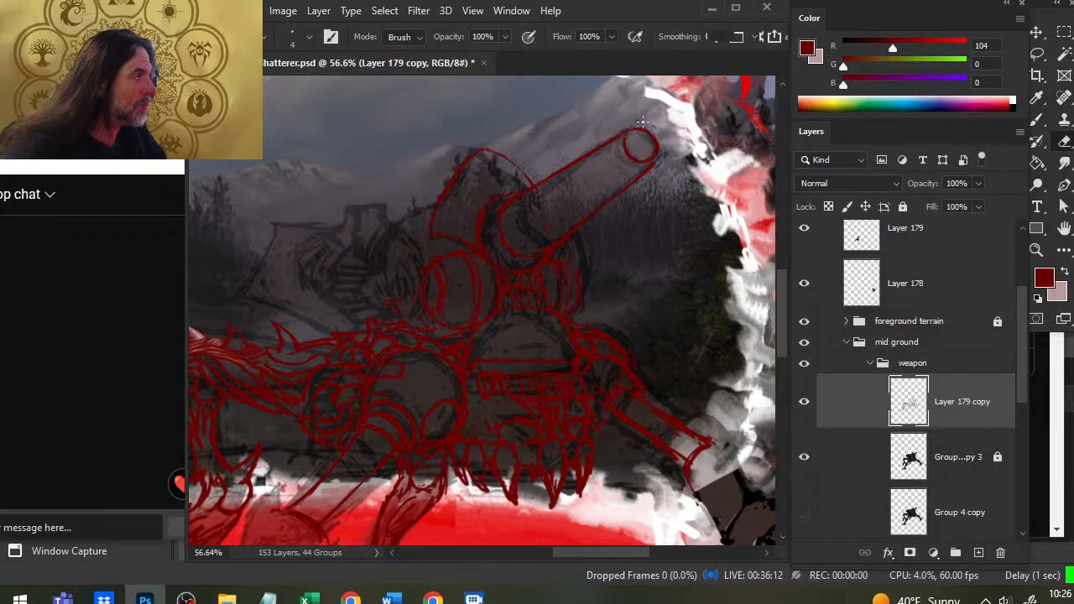
key("b")
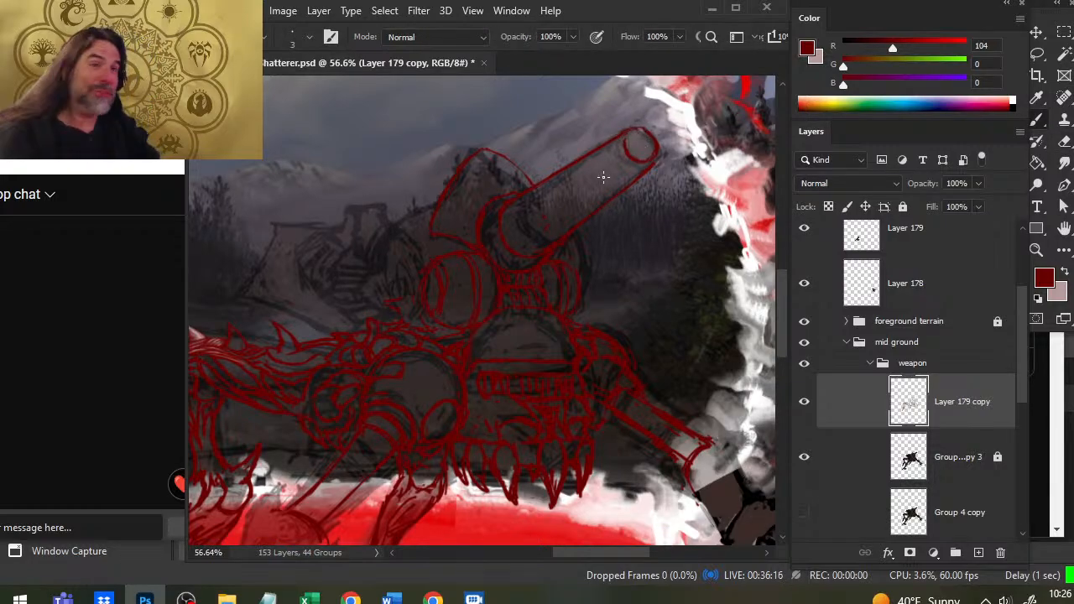
Step: Trim the upper outer curve of the cannon's muzzle ring and redraw it as a cleaner dark red line
key("e")
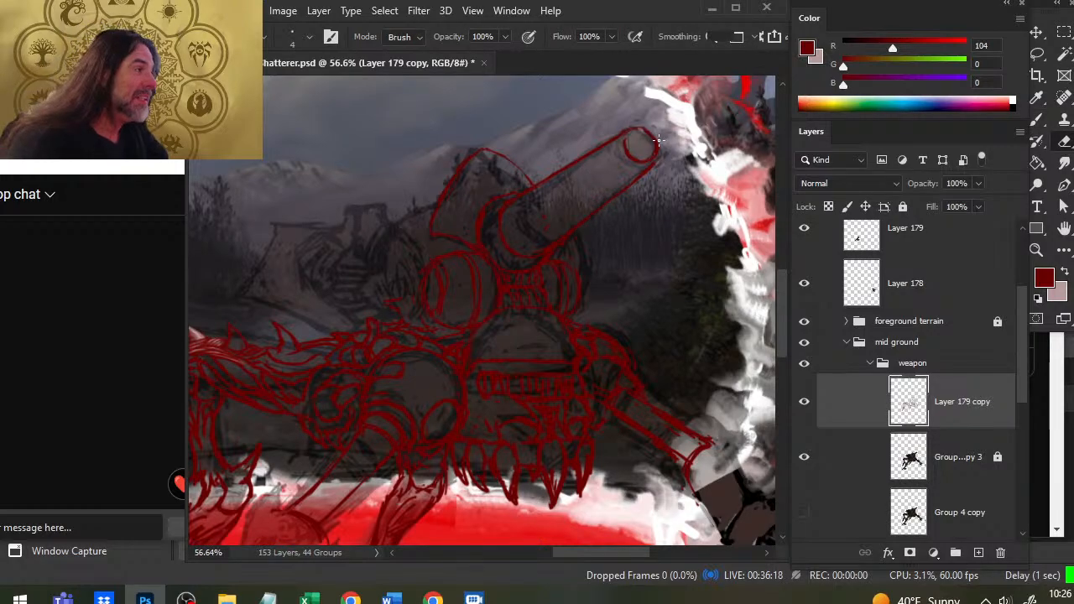
key("b")
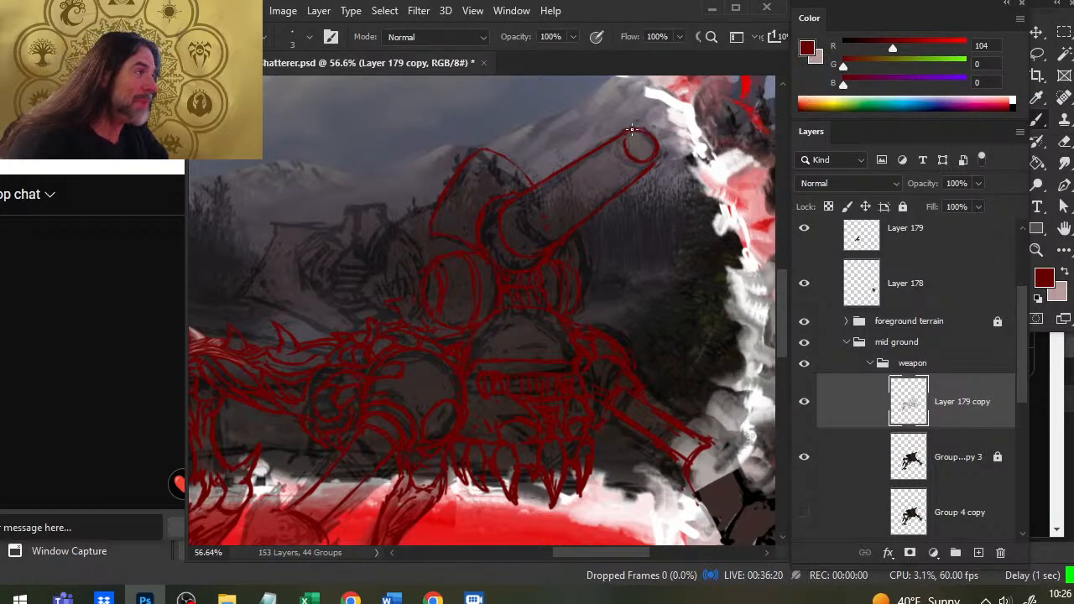
key("e")
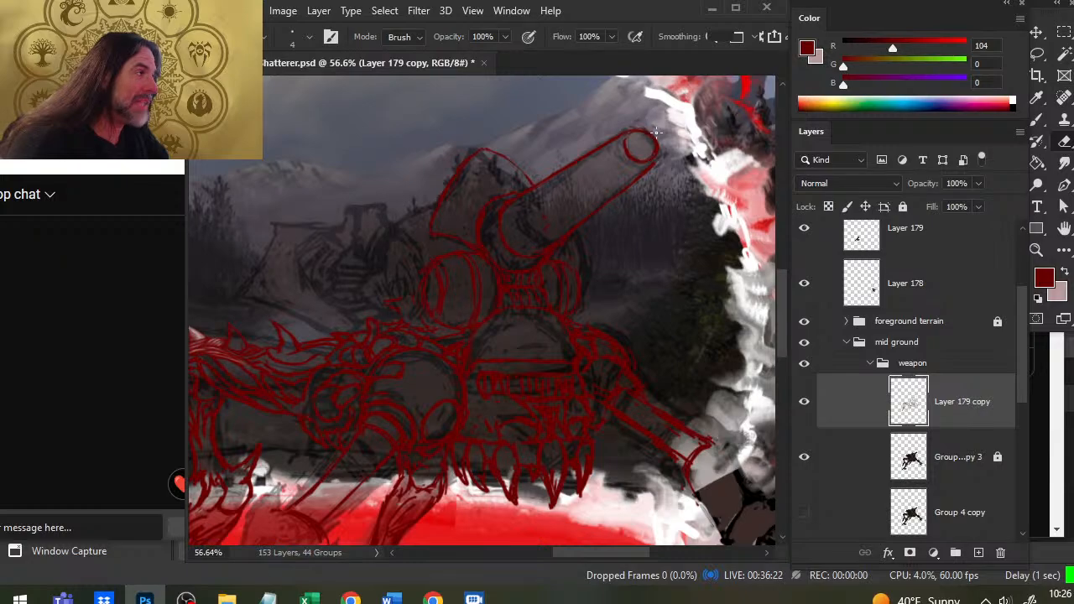
left_click_drag(652, 134, 649, 137)
key("b")
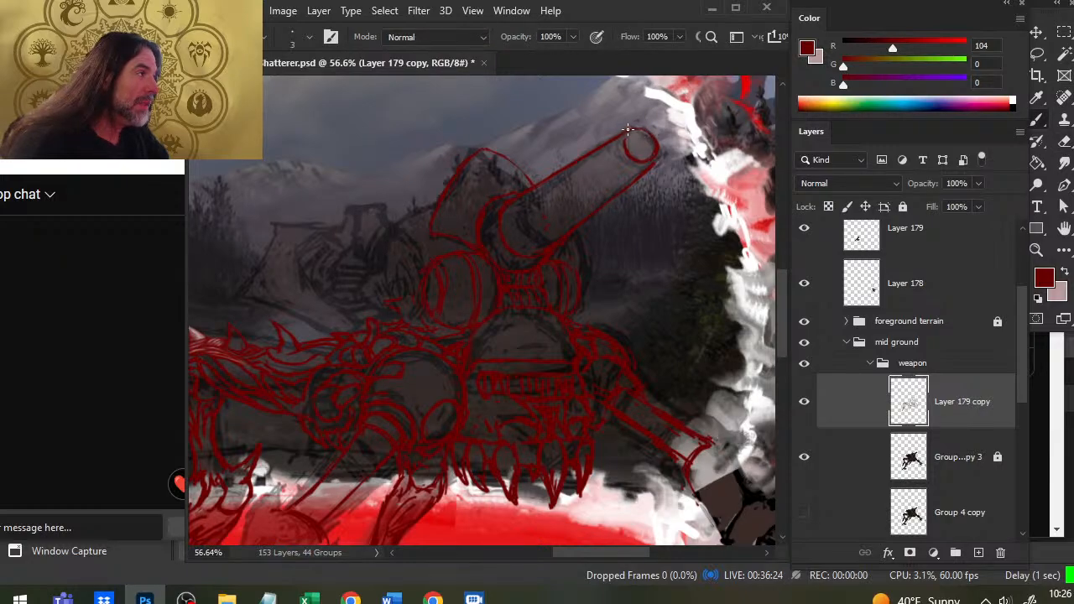
key("e")
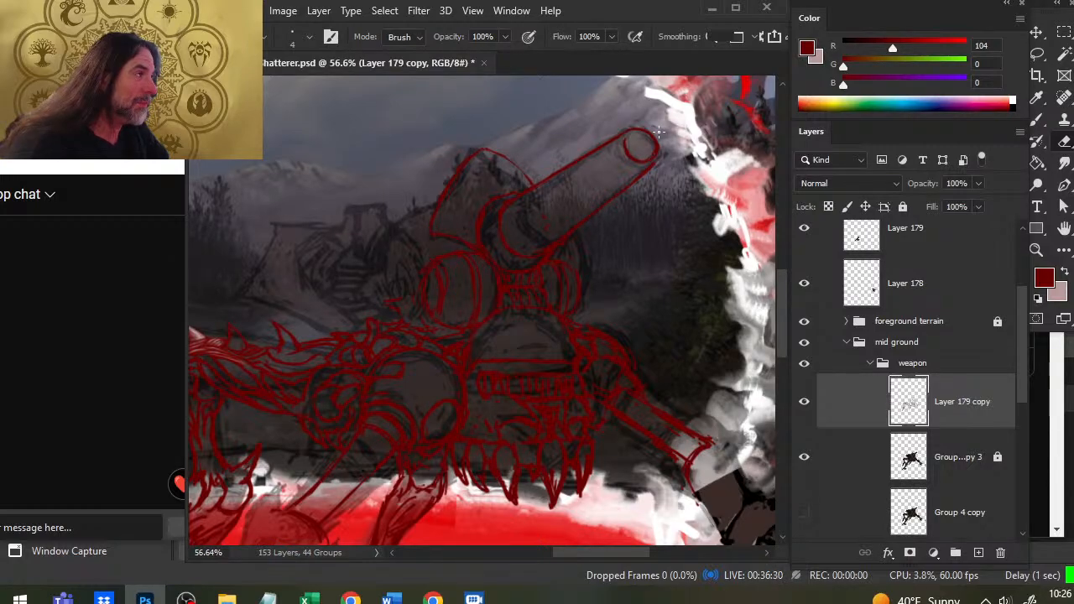
key("b")
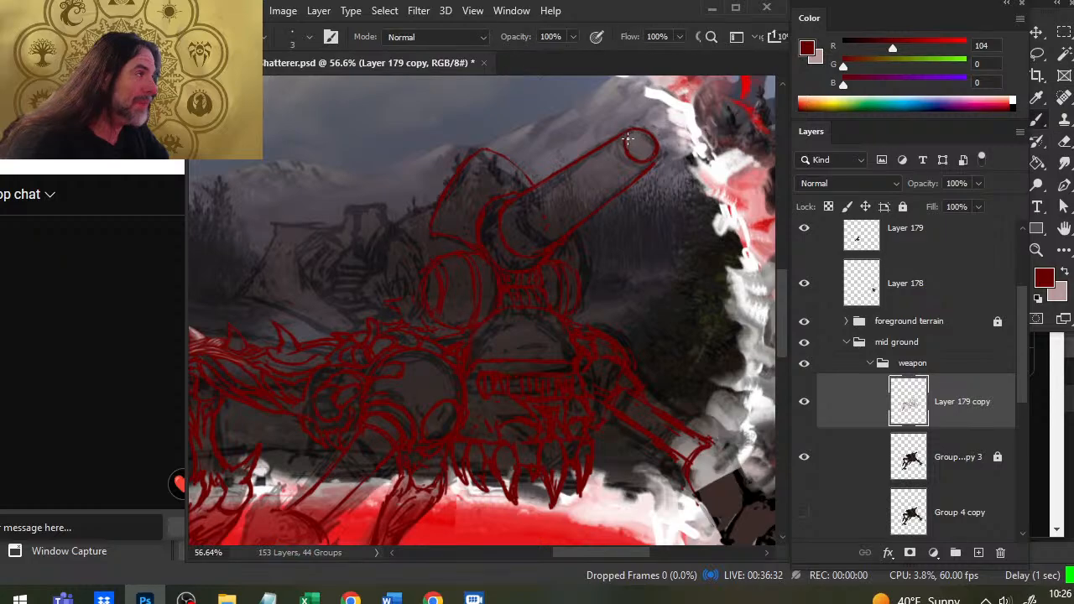
Step: Redraw the rear arc of the muzzle opening in dark red and erase its outer side to thin the line
key("e")
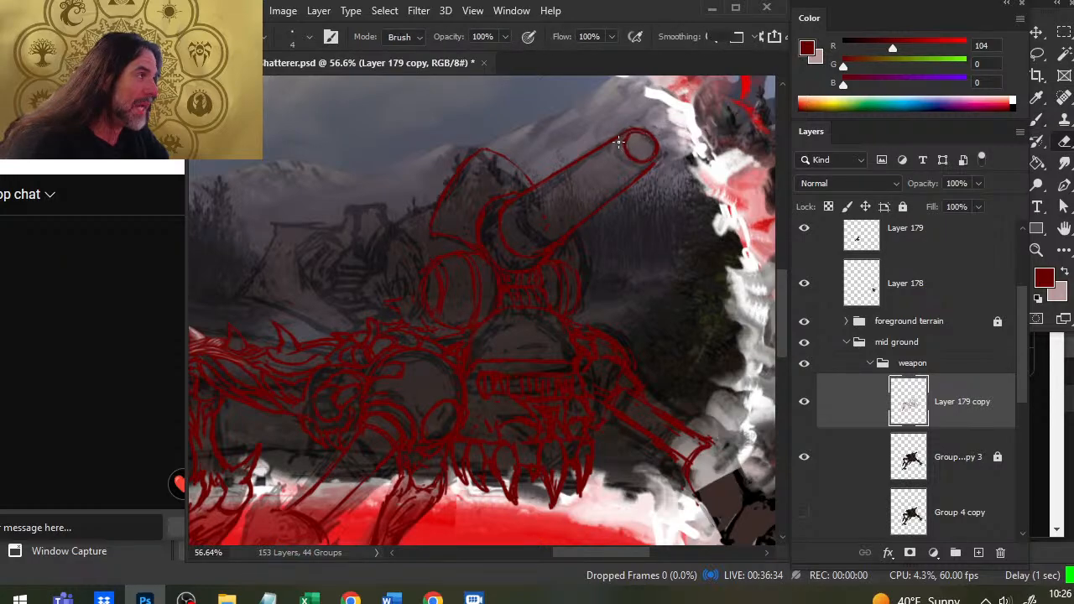
key("b")
left_click_drag(629, 135, 642, 173)
key("e")
key("b")
key("e")
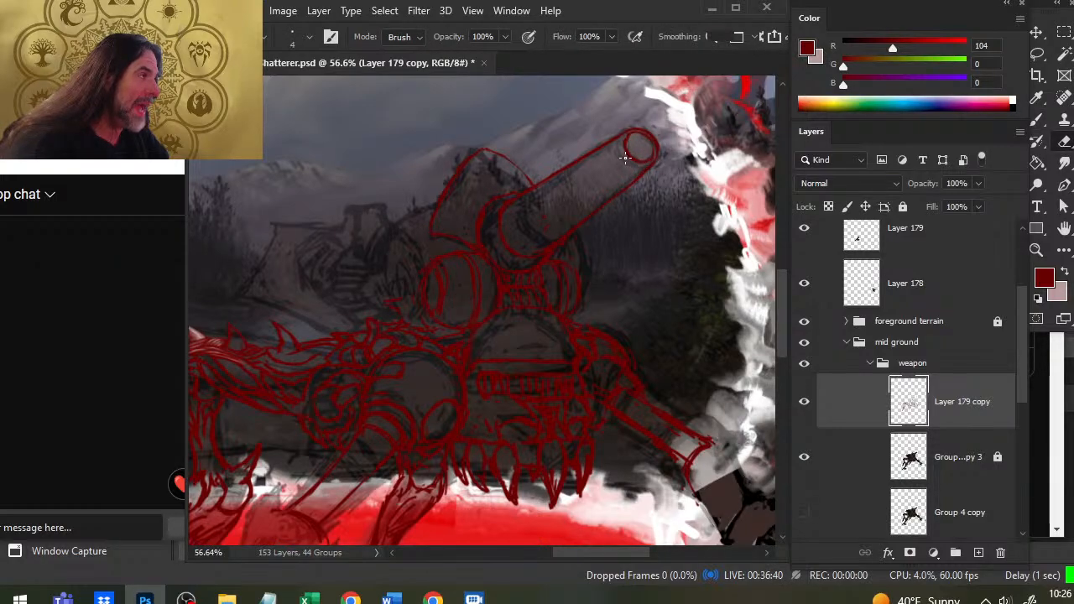
left_click_drag(622, 140, 625, 150)
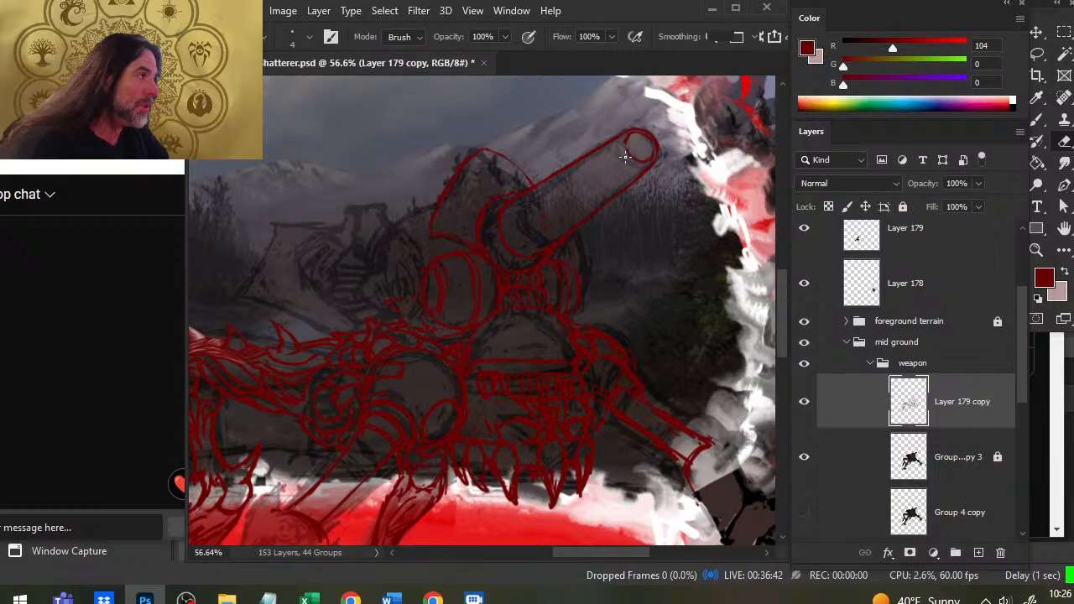
Step: Rework the muzzle opening's inner ellipse, erasing its rear and lower arc and retracing them more finely
key("b")
key("e")
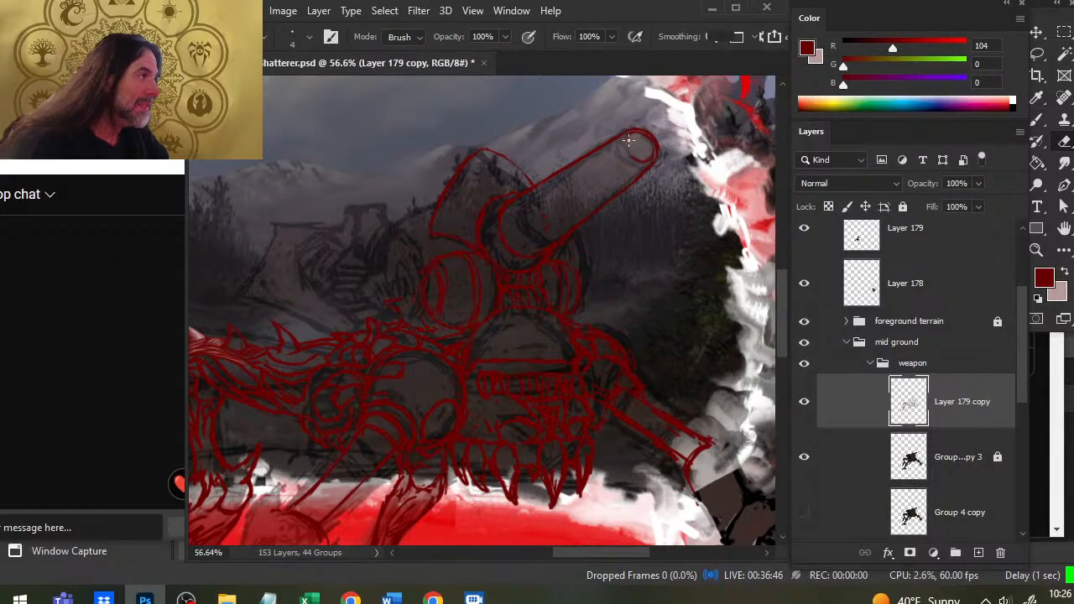
key("b")
key("e")
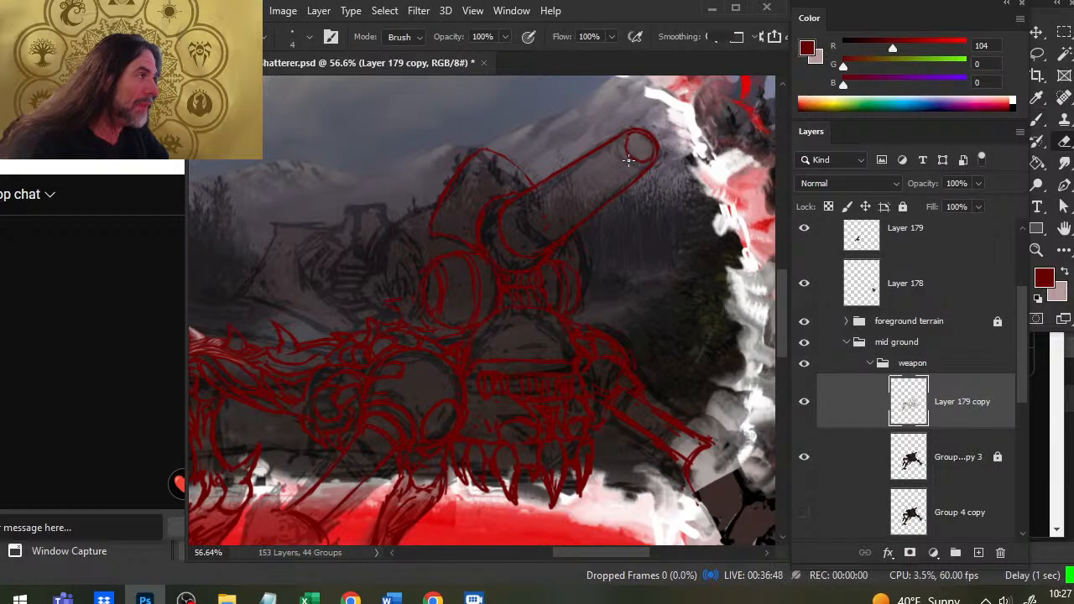
key("b")
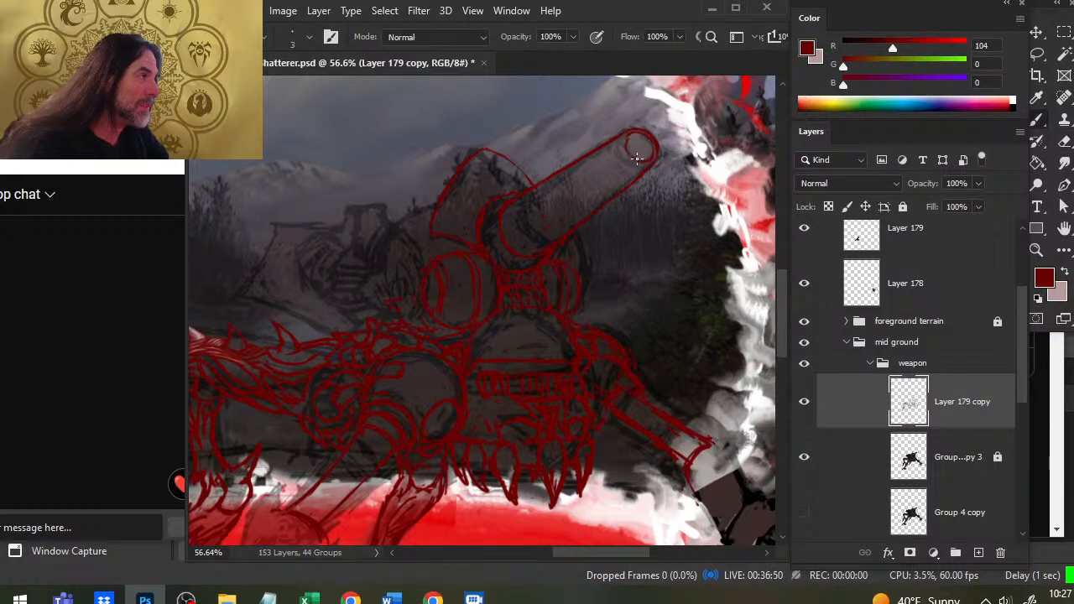
Step: Enlarge the eraser to 6 px, then clean up and redraw the barrel's lower edge near its base
key("e")
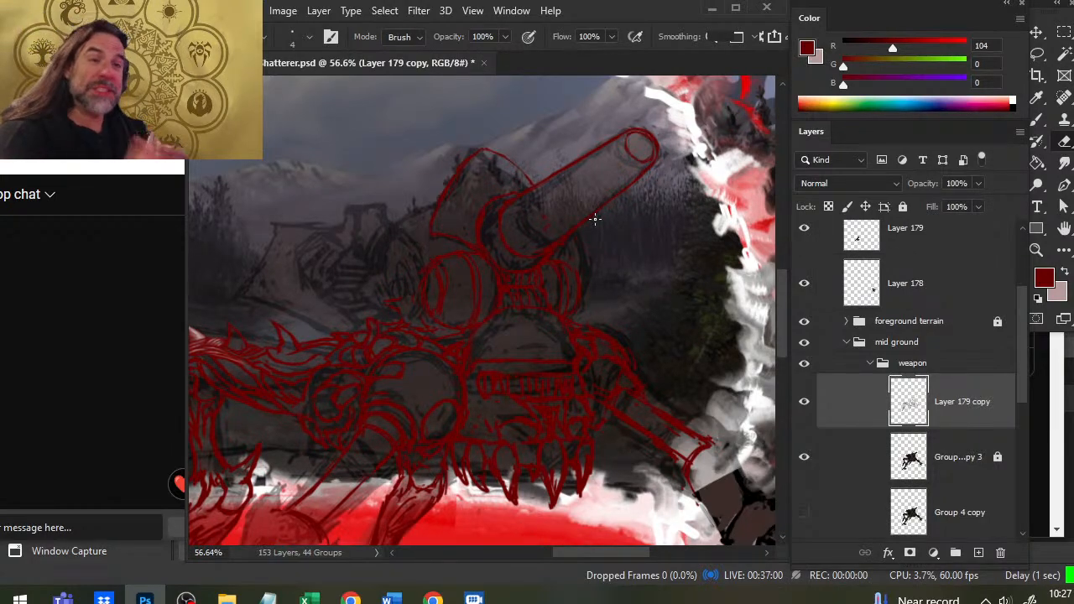
key("bracketright")
key("bracketright")
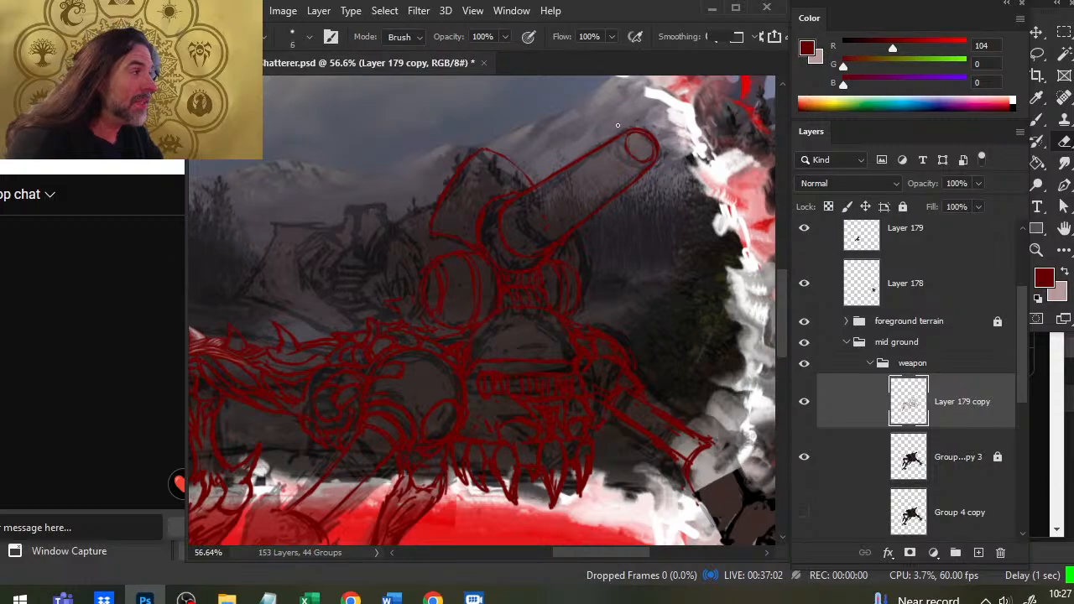
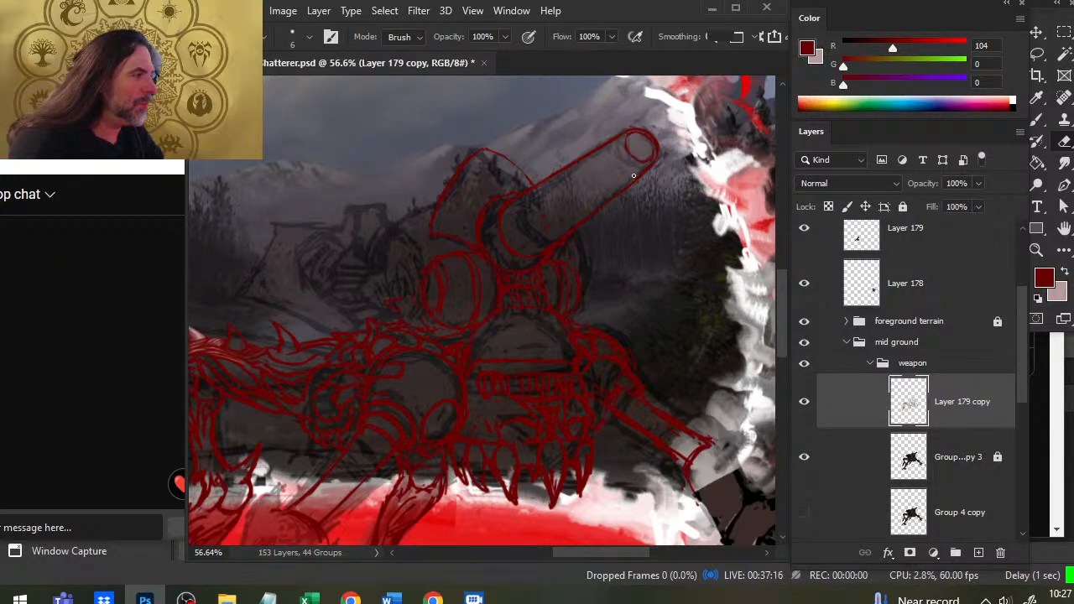
key("b")
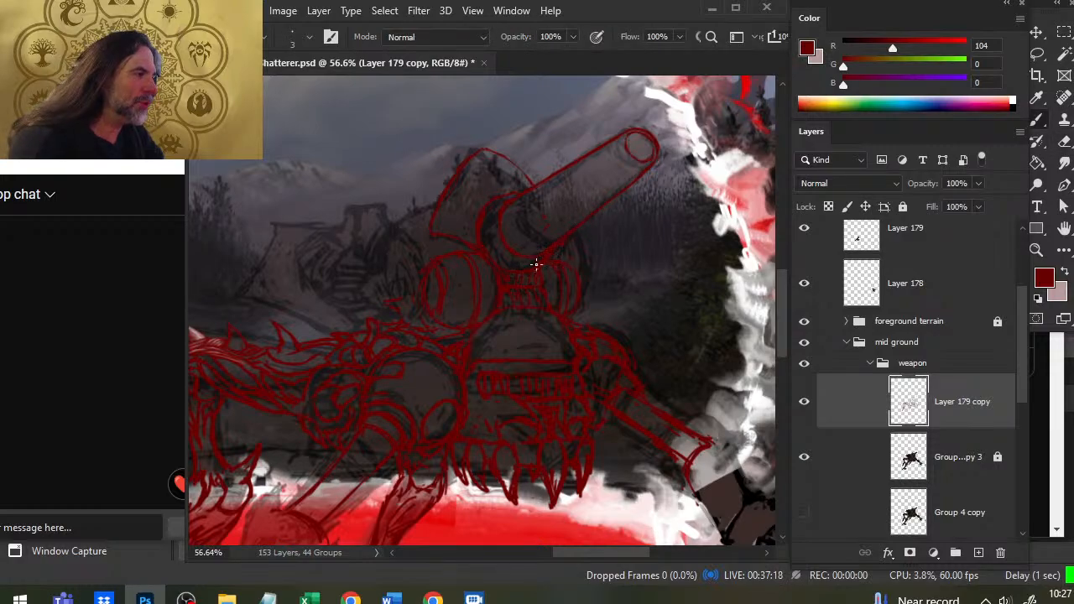
key("e")
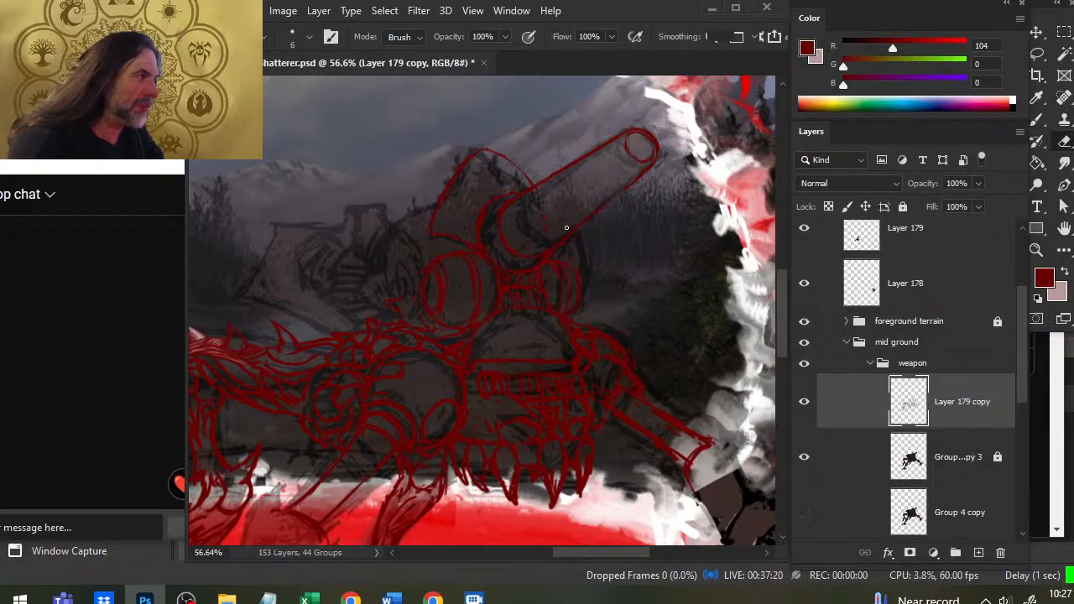
key("b")
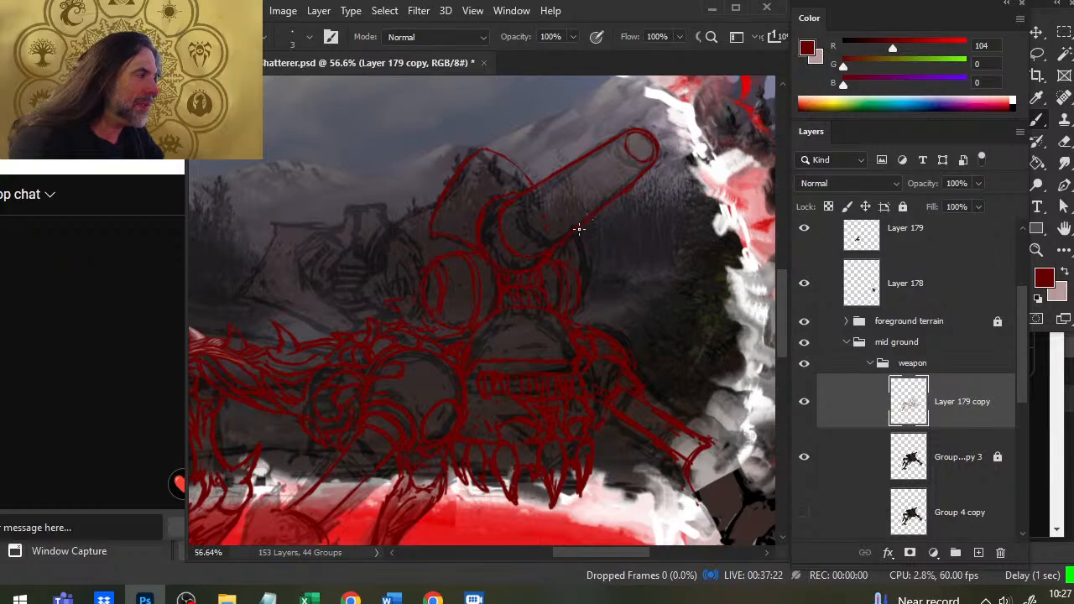
Step: Straighten and thin the barrel's lower edge between its base and the muzzle with alternating erasing and dark red strokes
key("e")
key("b")
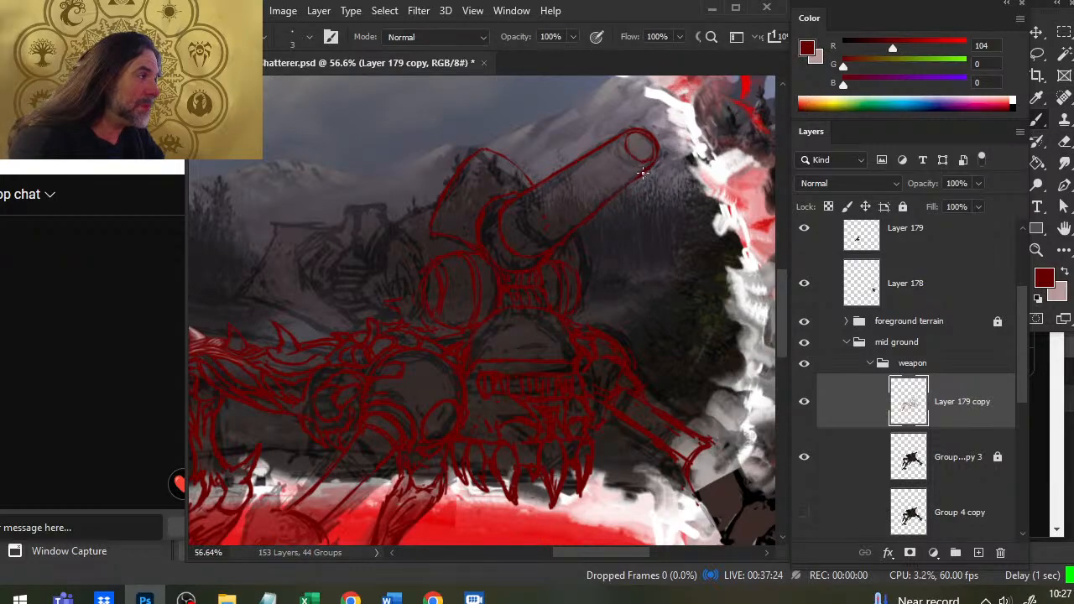
key("e")
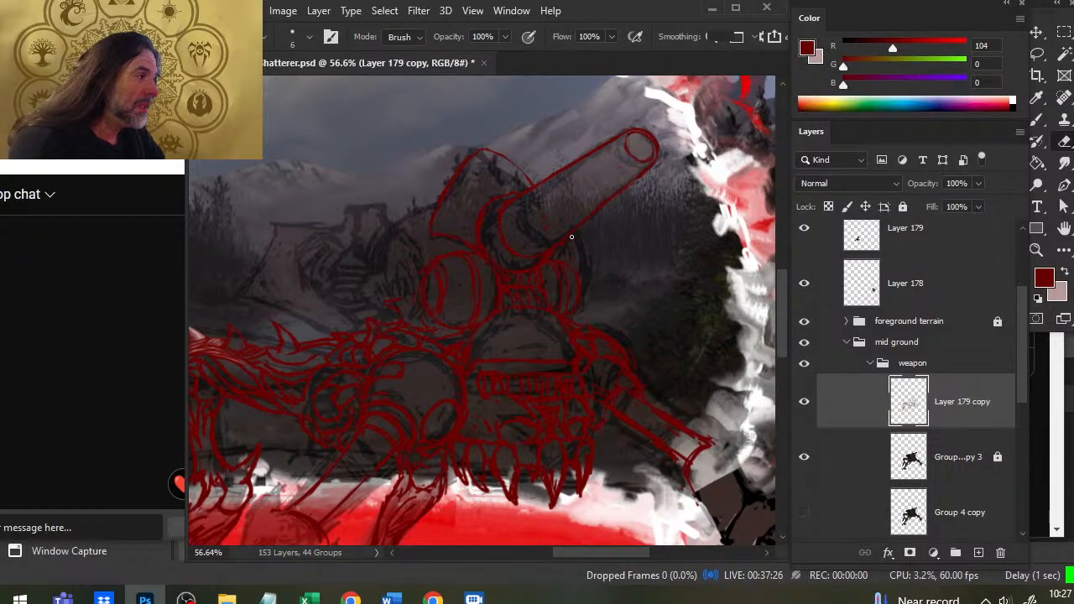
key("b")
key("e")
key("b")
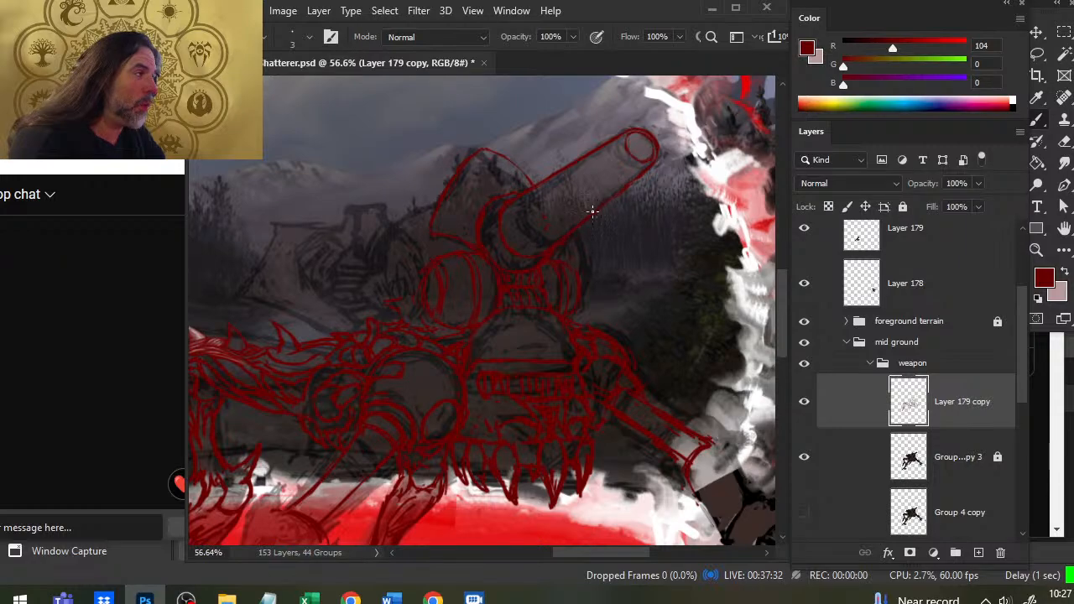
Step: Redraw the rear curved edge of the pointed housing behind the barrel as a thinner line down to its lower corner
key("e")
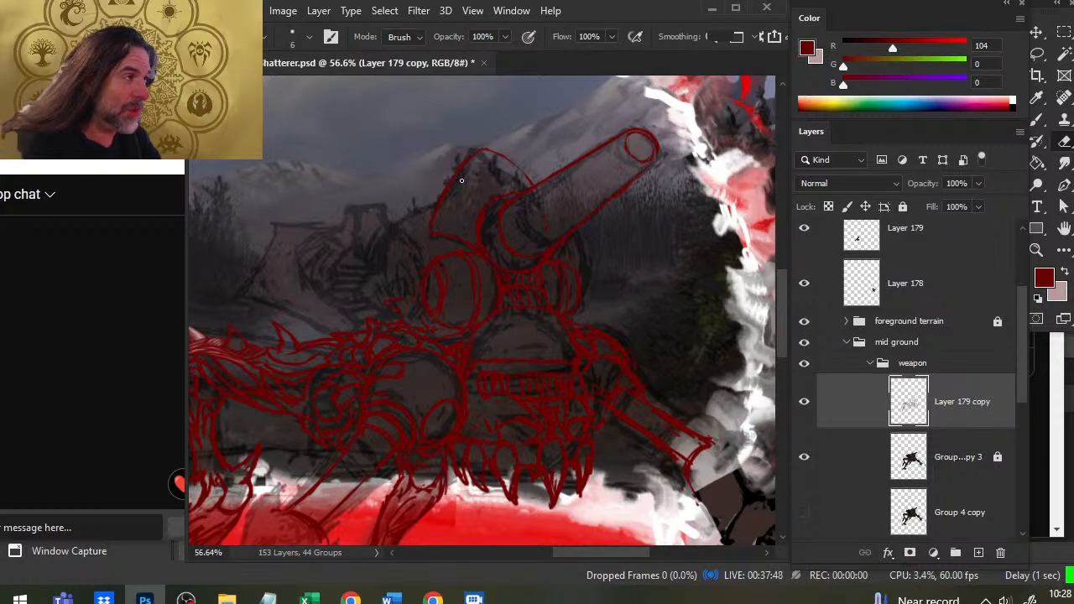
key("b")
left_click_drag(485, 150, 432, 215)
key("e")
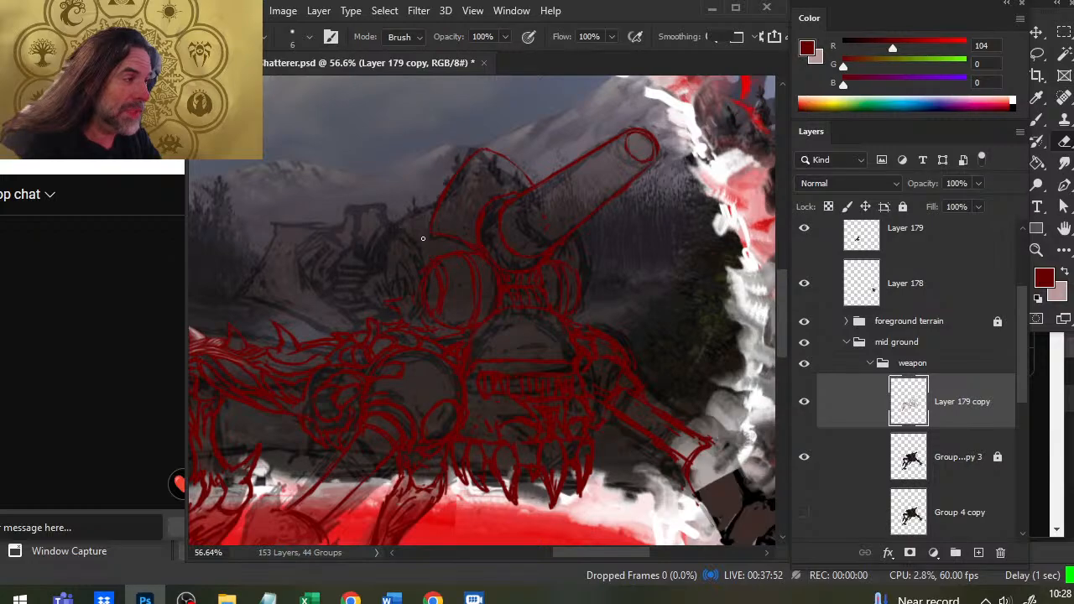
key("b")
key("e")
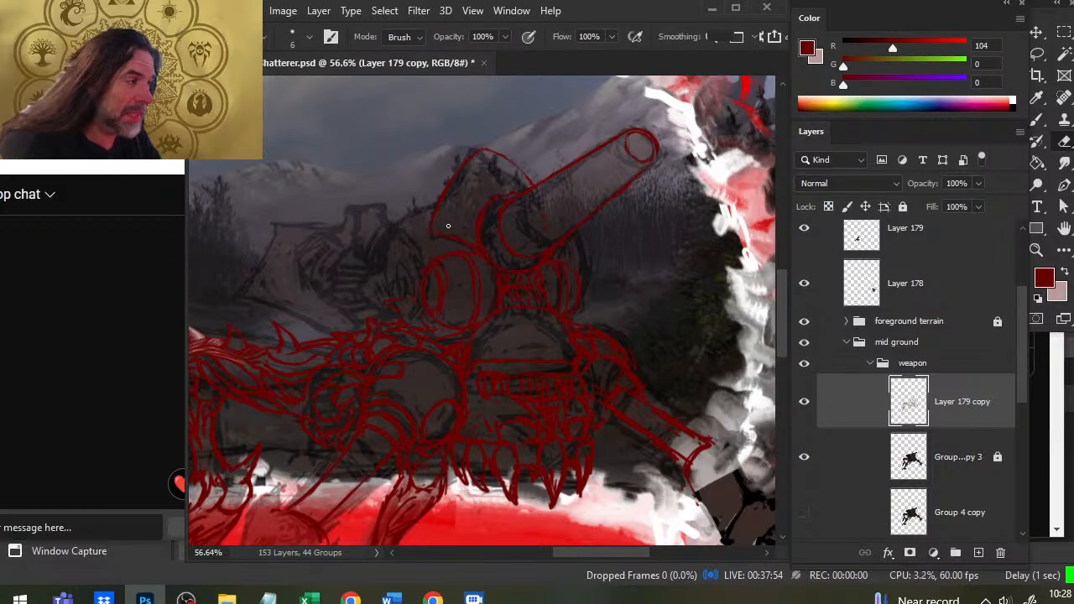
key("b")
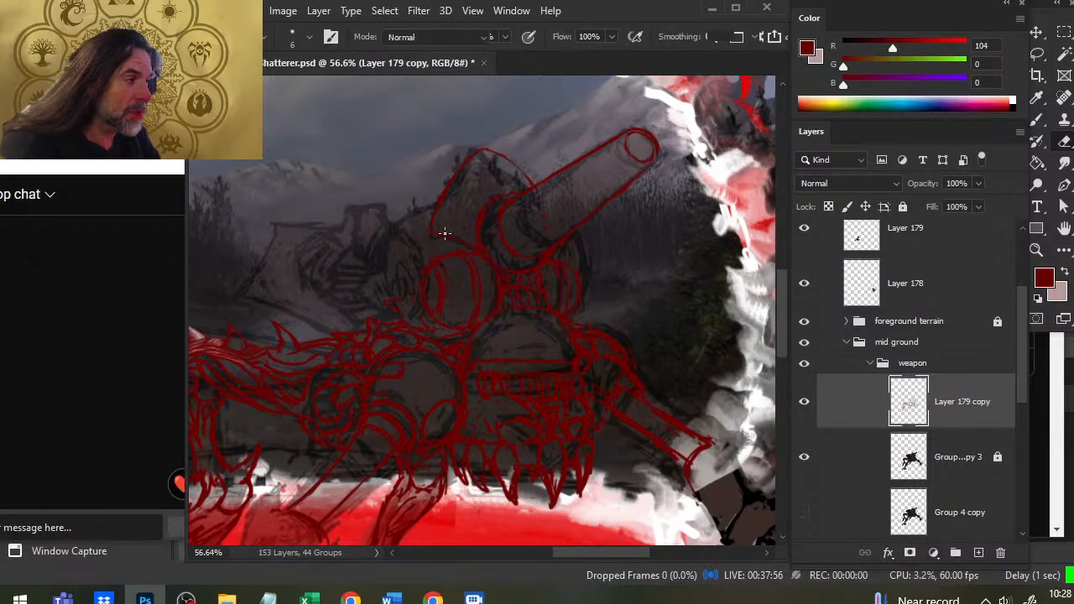
Step: Erase and redraw the top curve of the round drum housing below the cannon as a thinner dark red outline
key("e")
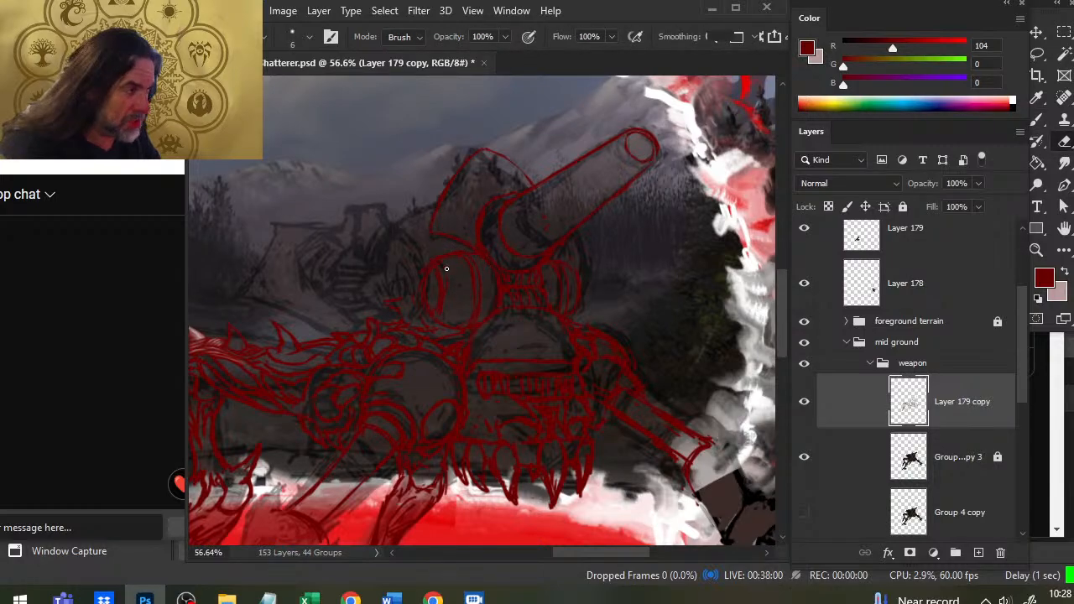
key("b")
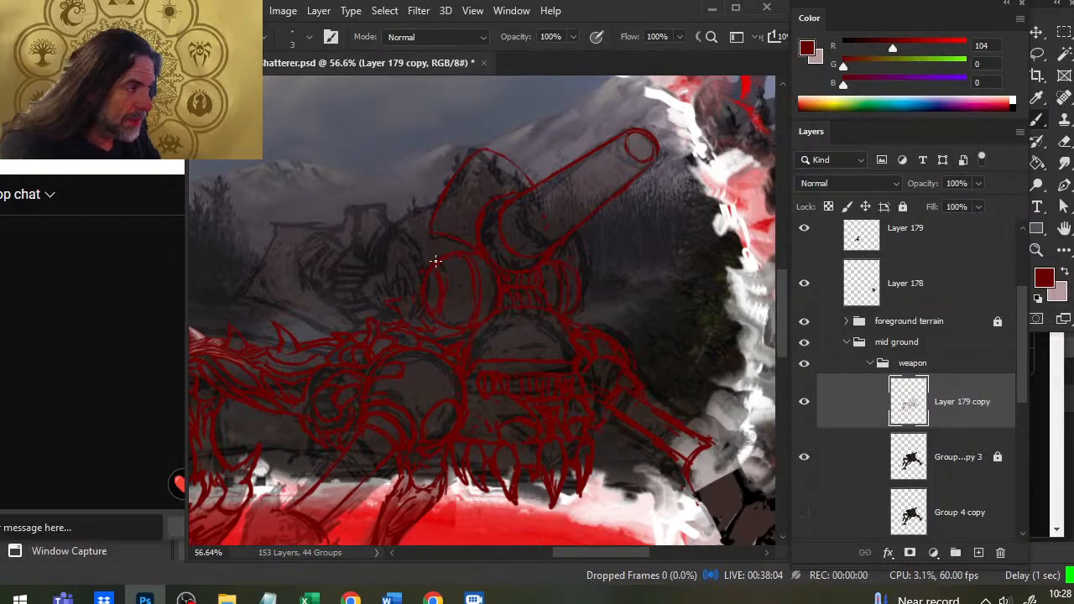
key("e")
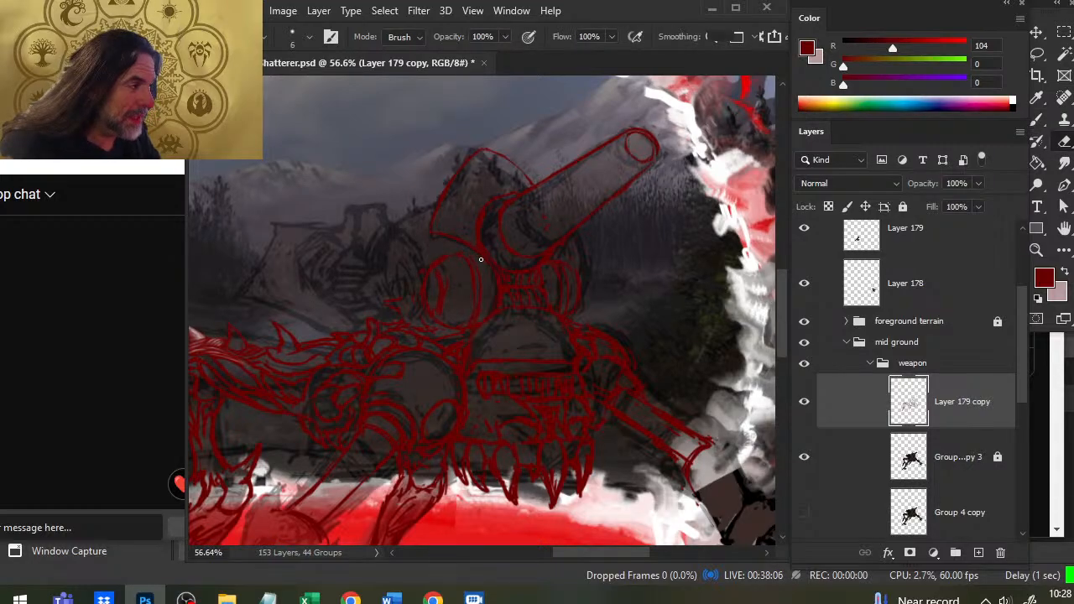
key("b")
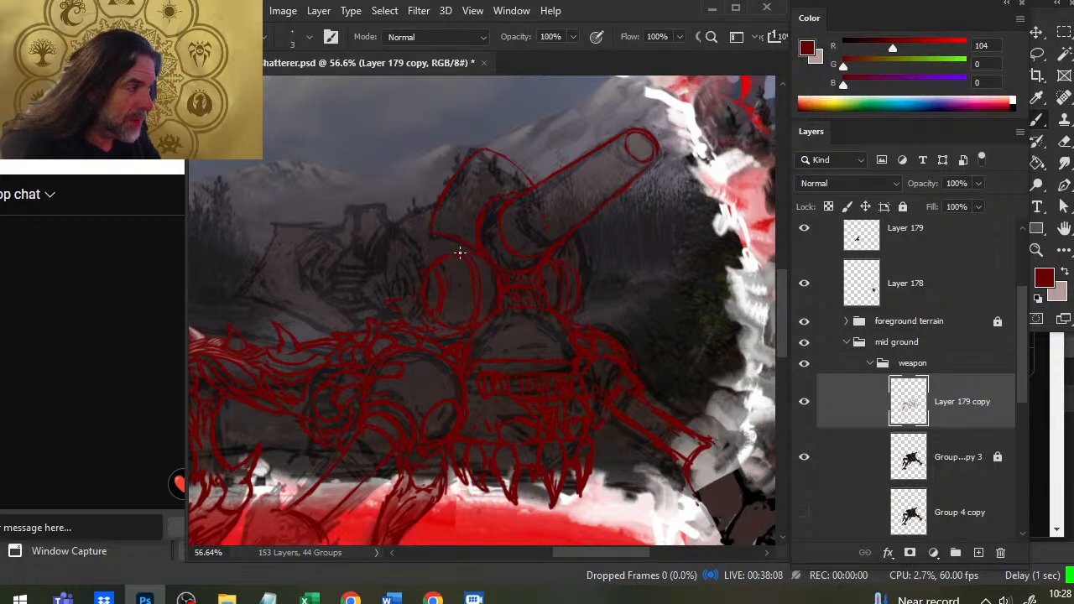
key("e")
key("b")
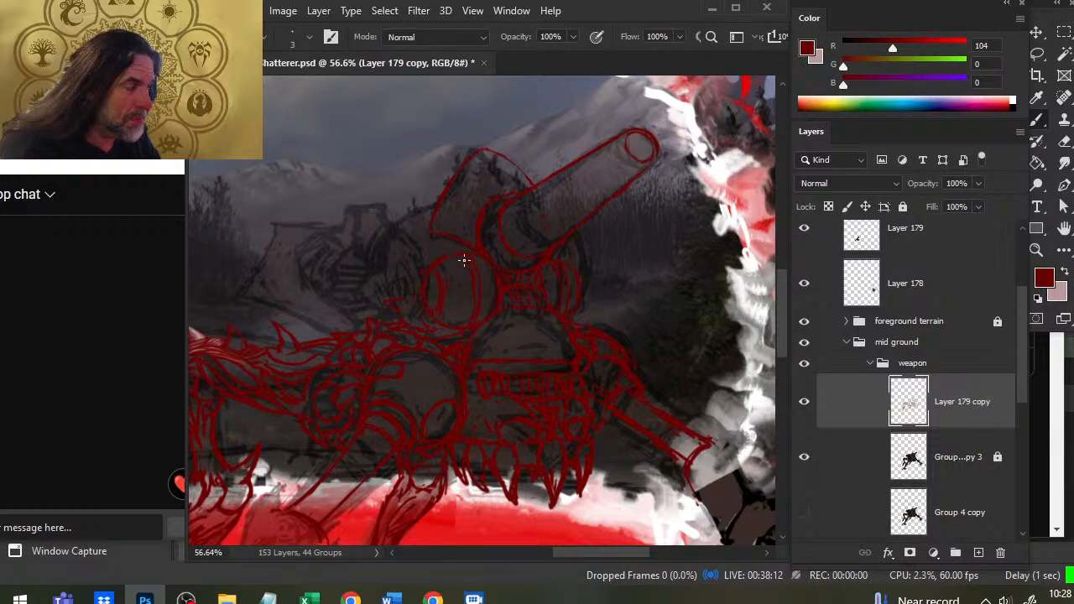
Step: Thin the rear edge and inner rim curves of the round drum below the cannon with alternating erasing and dark red strokes
key("e")
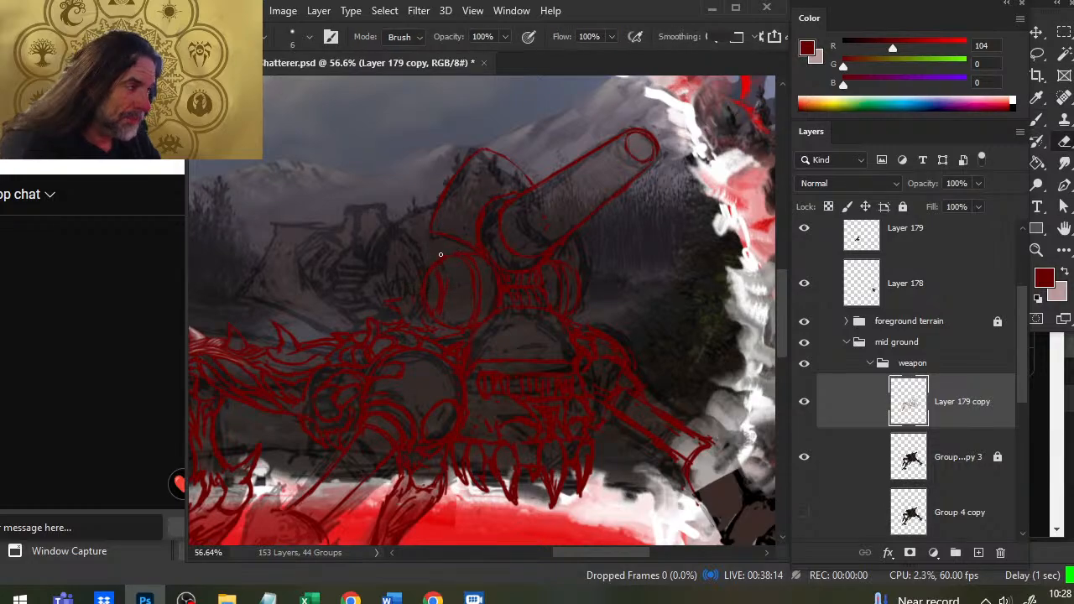
key("b")
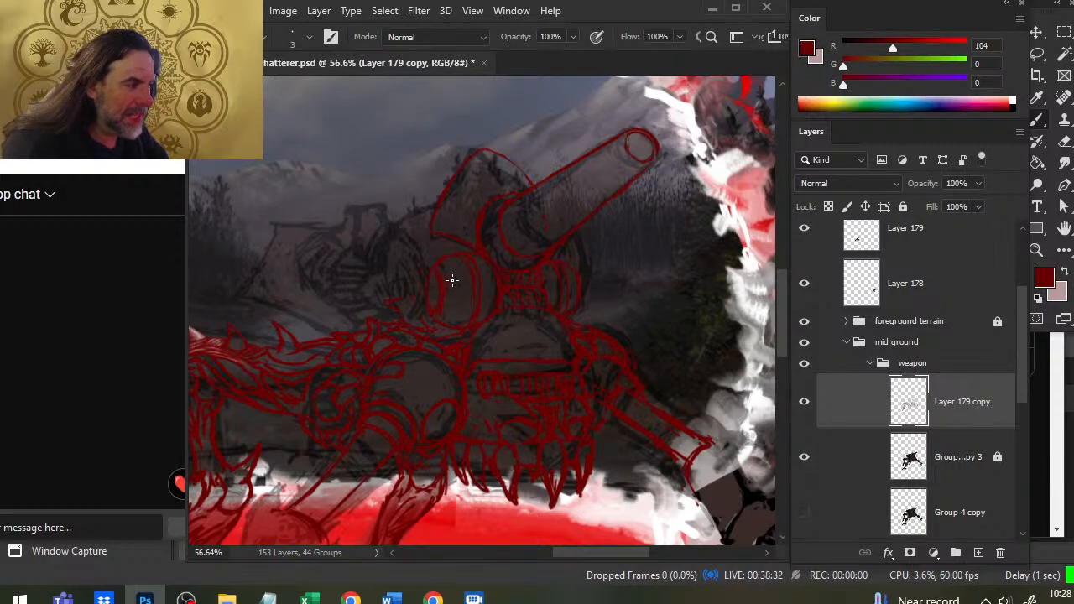
key("e")
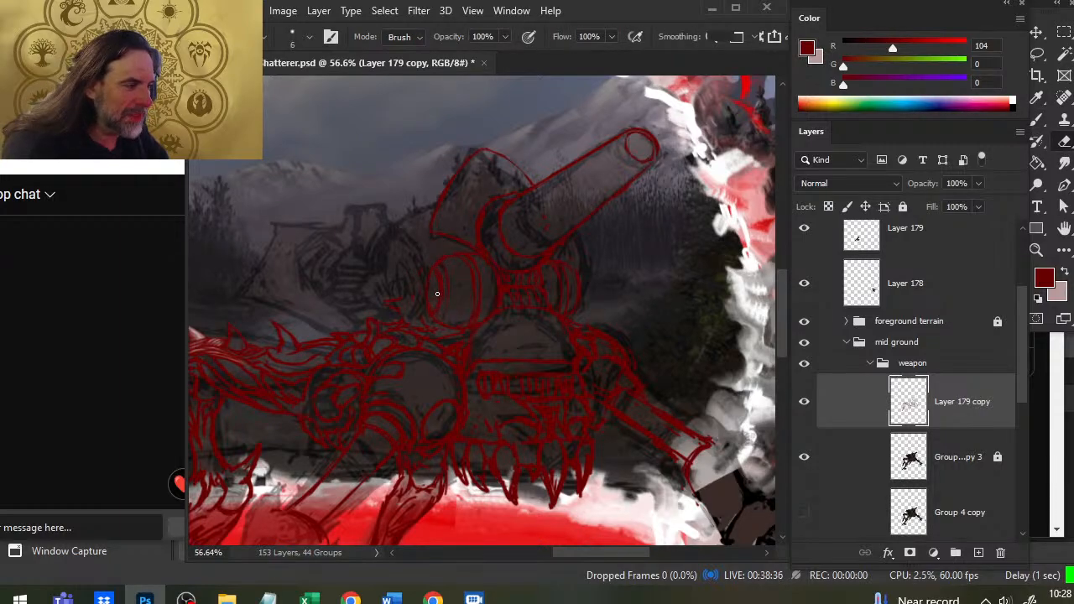
key("b")
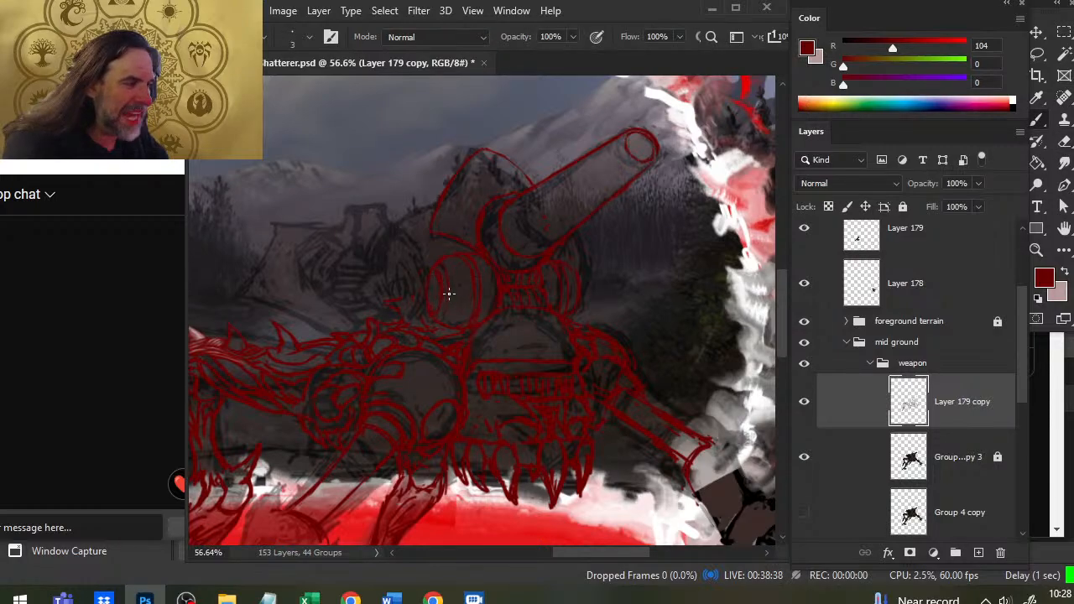
key("e")
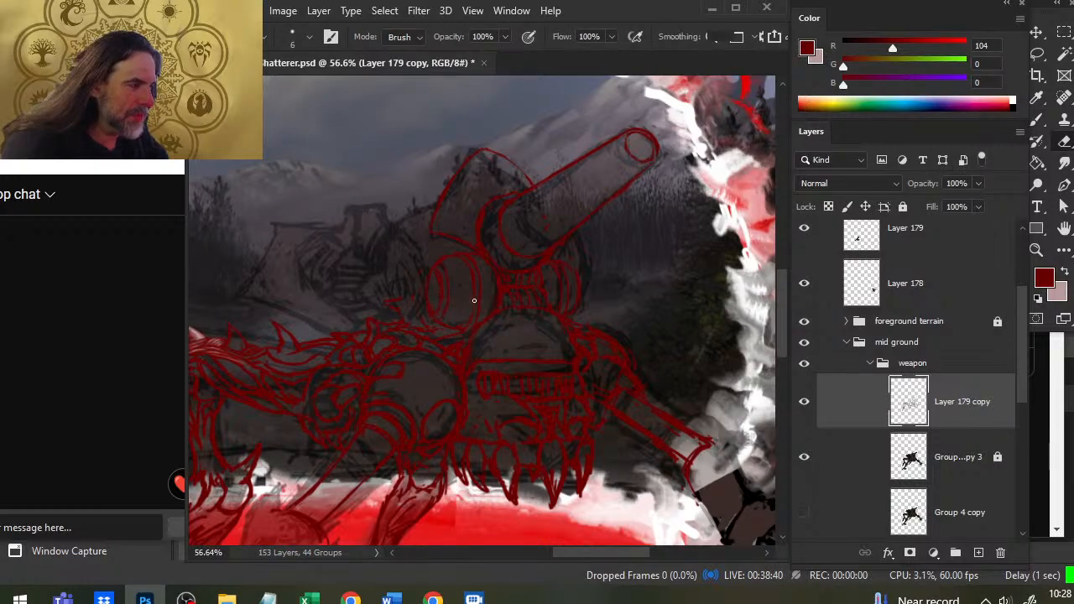
Step: Clean up and redraw the round drum's lower edge where it meets the creature's back
key("b")
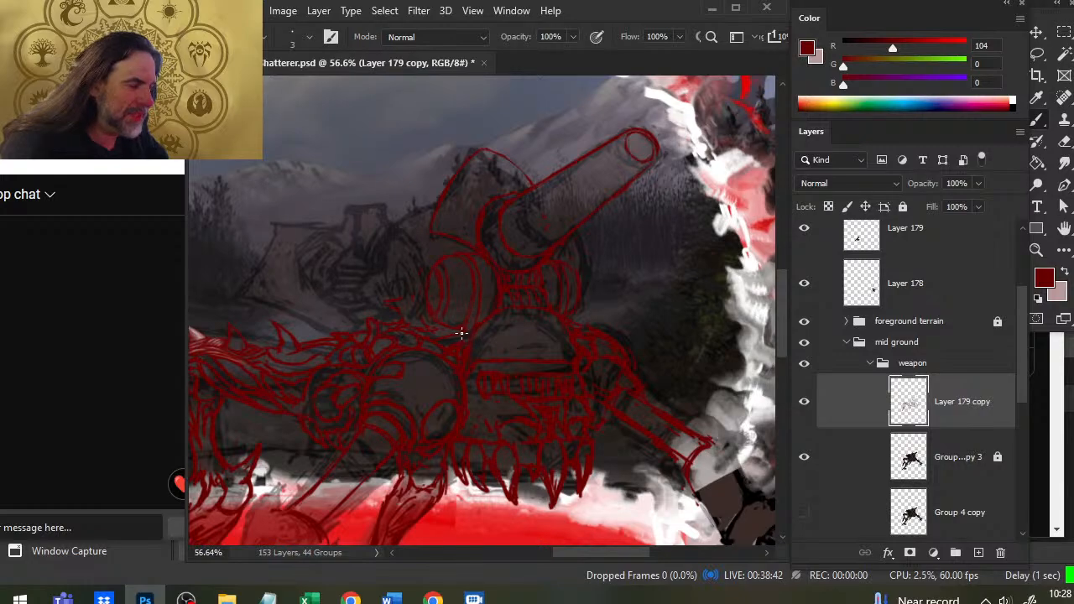
key("e")
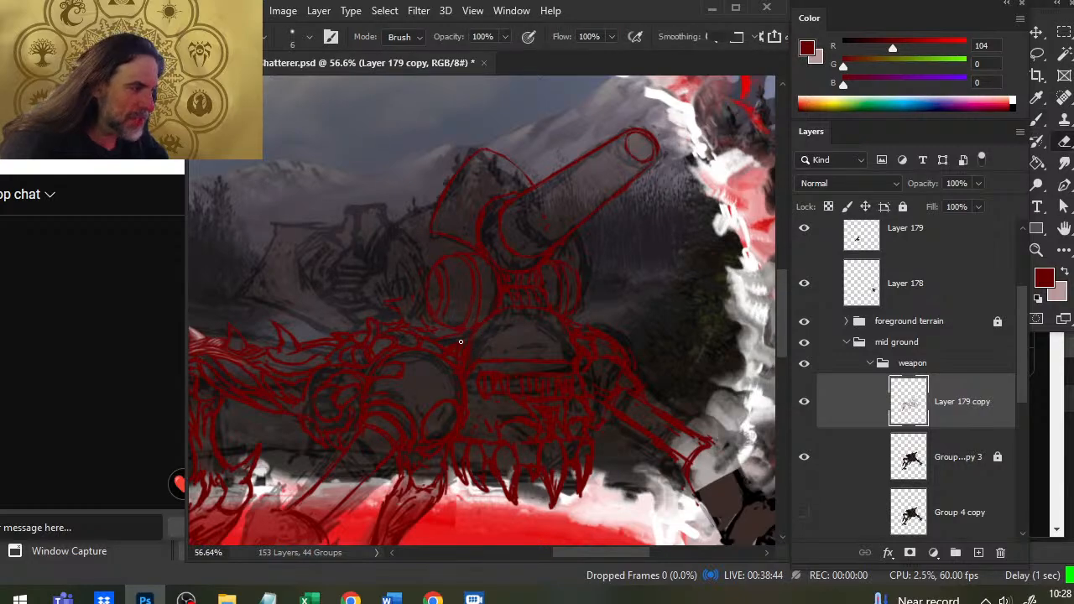
key("b")
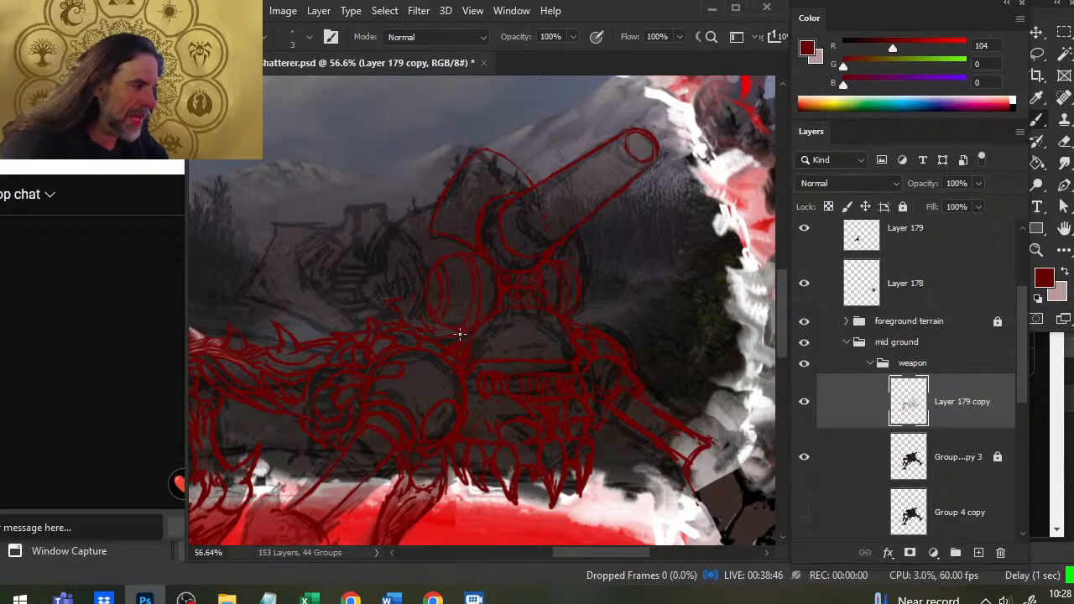
Step: Refine the round drum's upper front edge and inner rim curves with alternating erasing and thin dark red strokes
key("e")
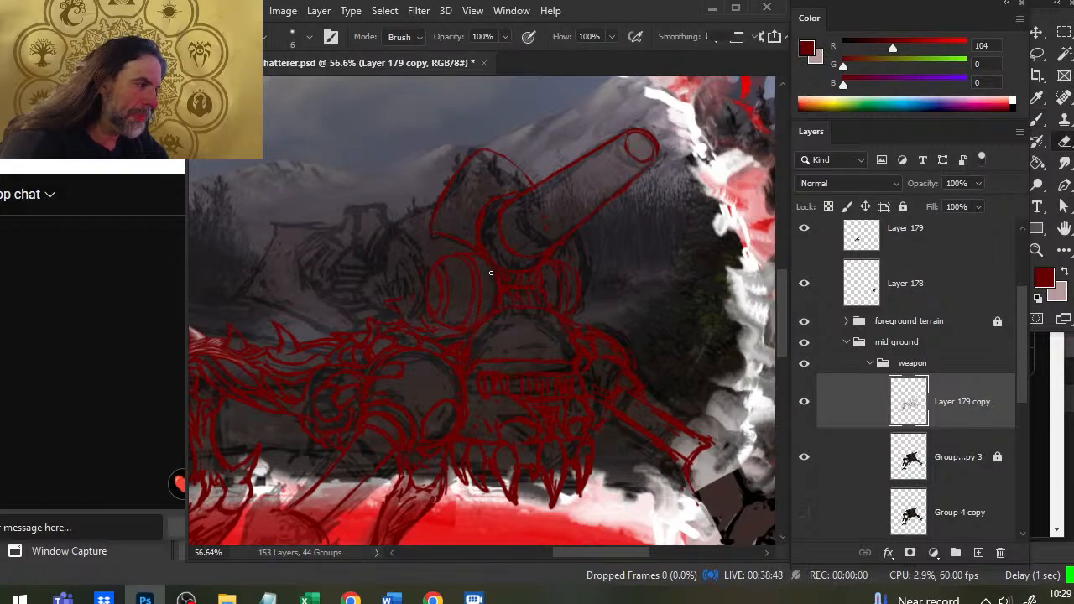
key("b")
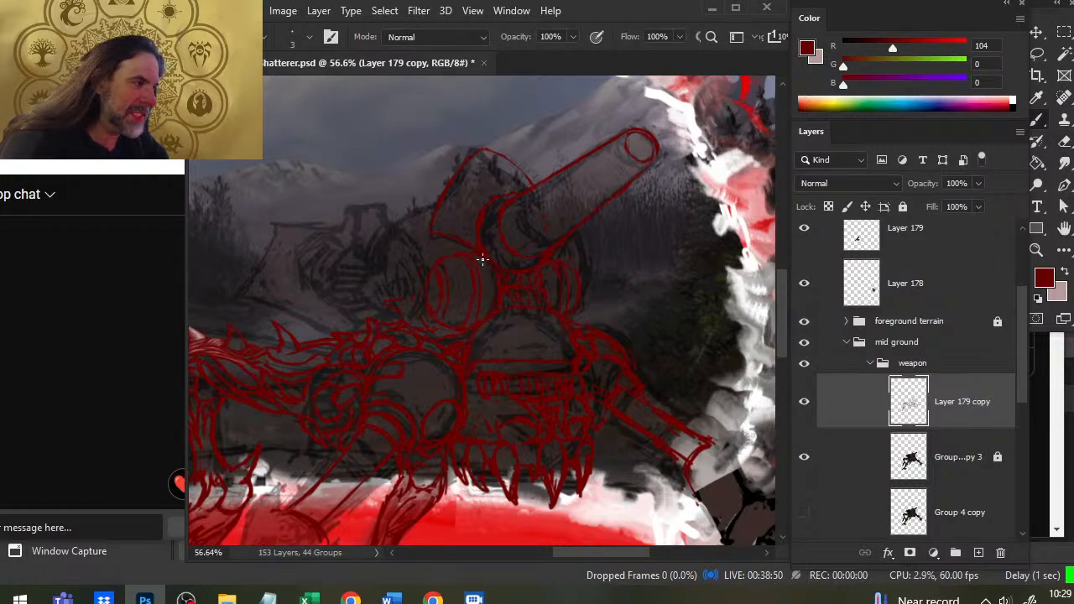
key("e")
key("b")
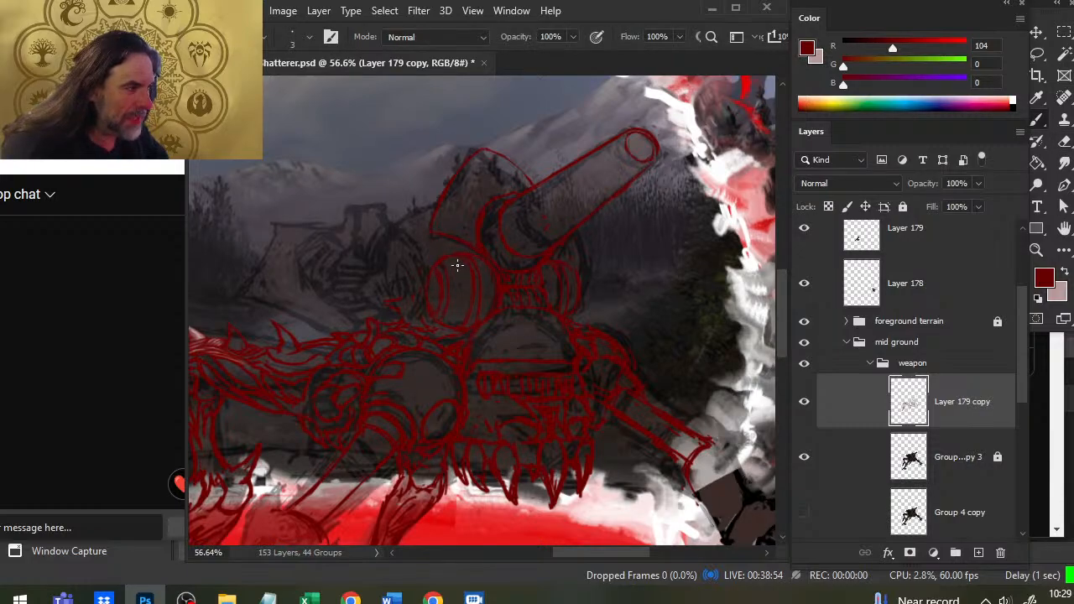
key("e")
key("b")
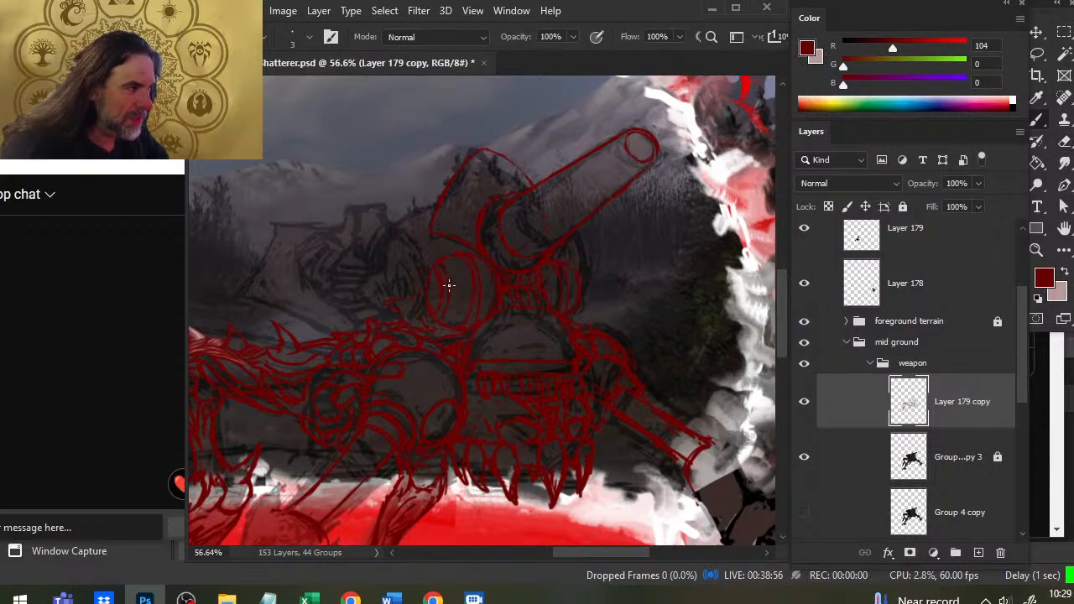
Step: Tidy the lower edge of the pointed housing above the round drum and redraw it in dark red
key("e")
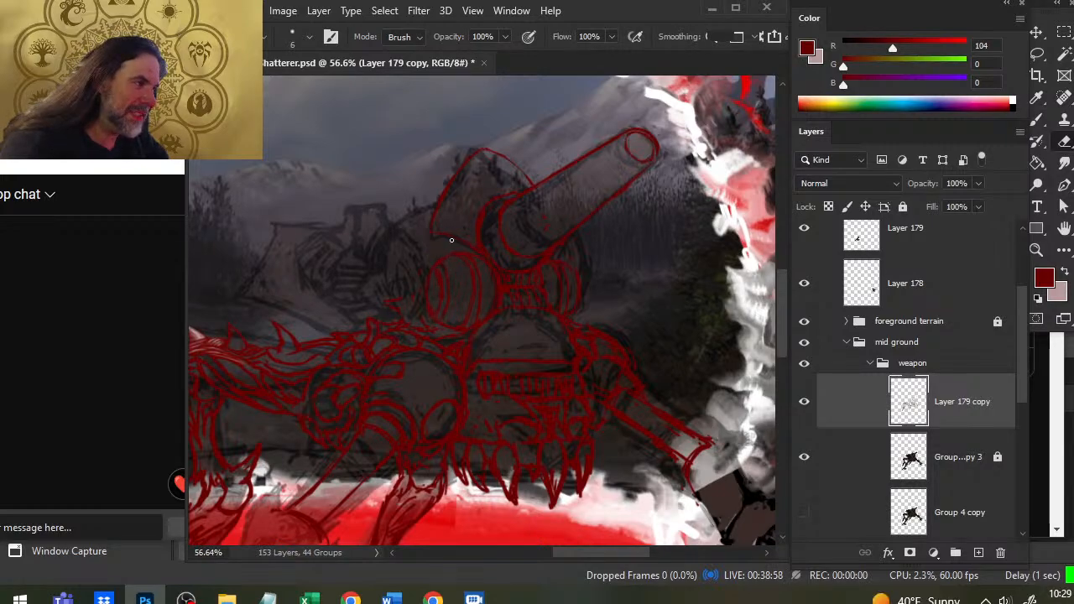
key("b")
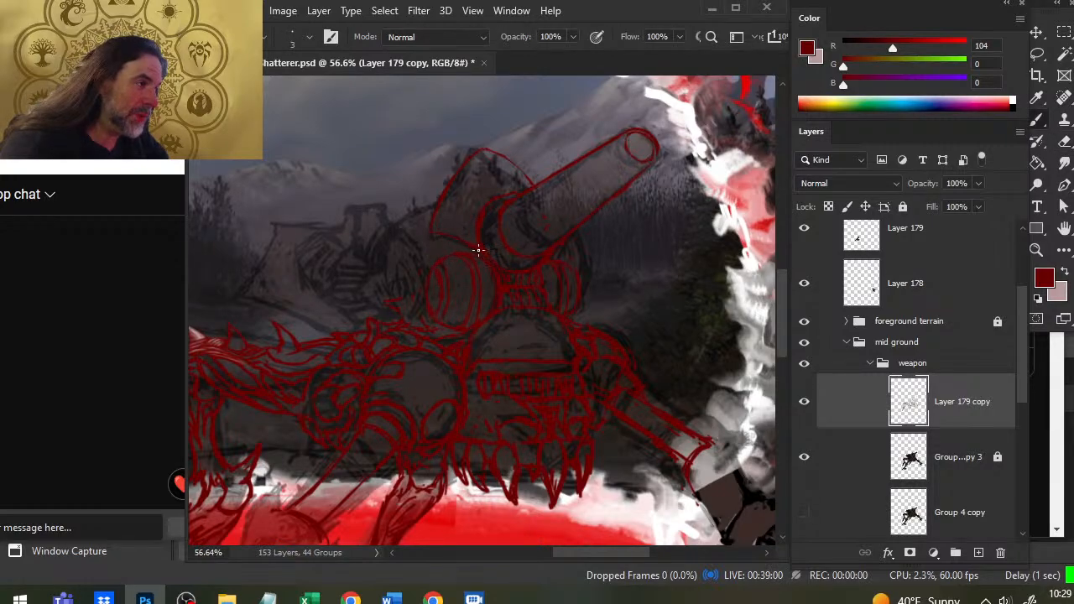
key("e")
key("b")
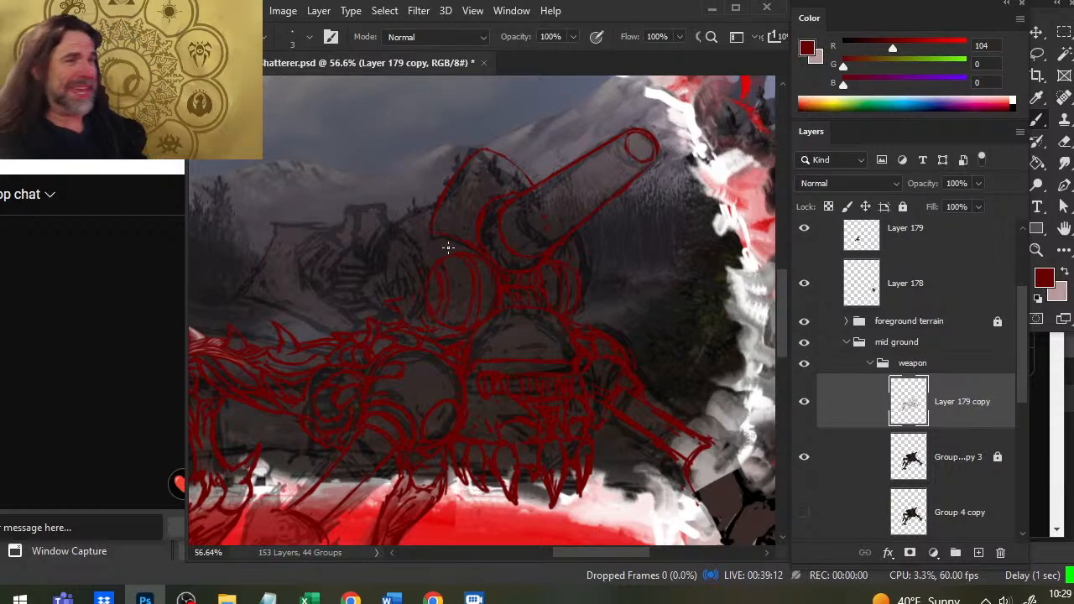
Step: Erase and redraw the outer curve of the smaller drum under the barrel, comparing against the underlying sketch by toggling Layer 179 copy
key("e")
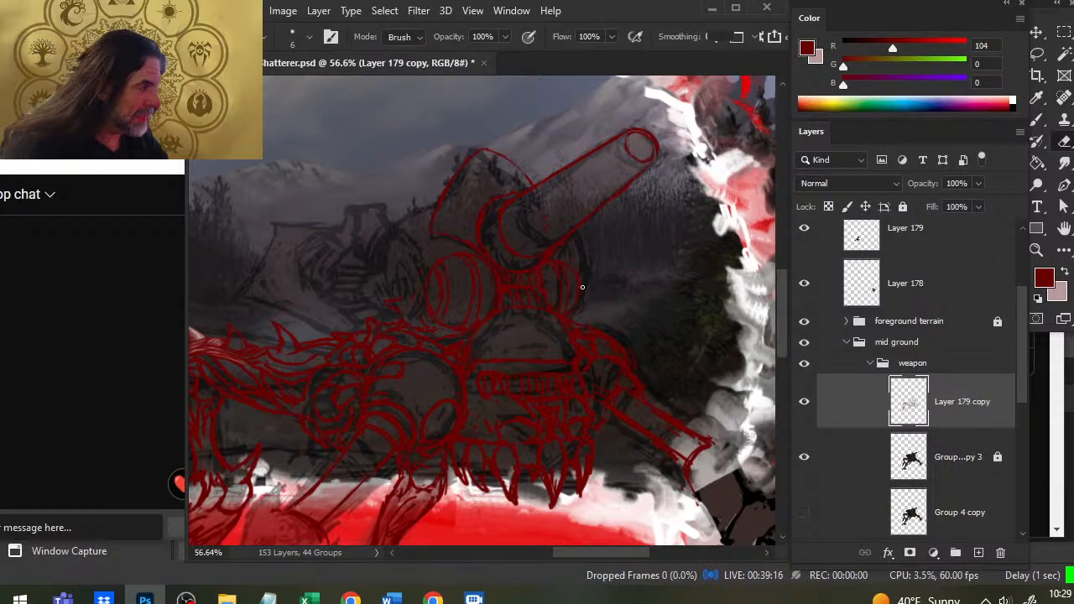
key("b")
left_click_drag(563, 260, 568, 307)
key("e")
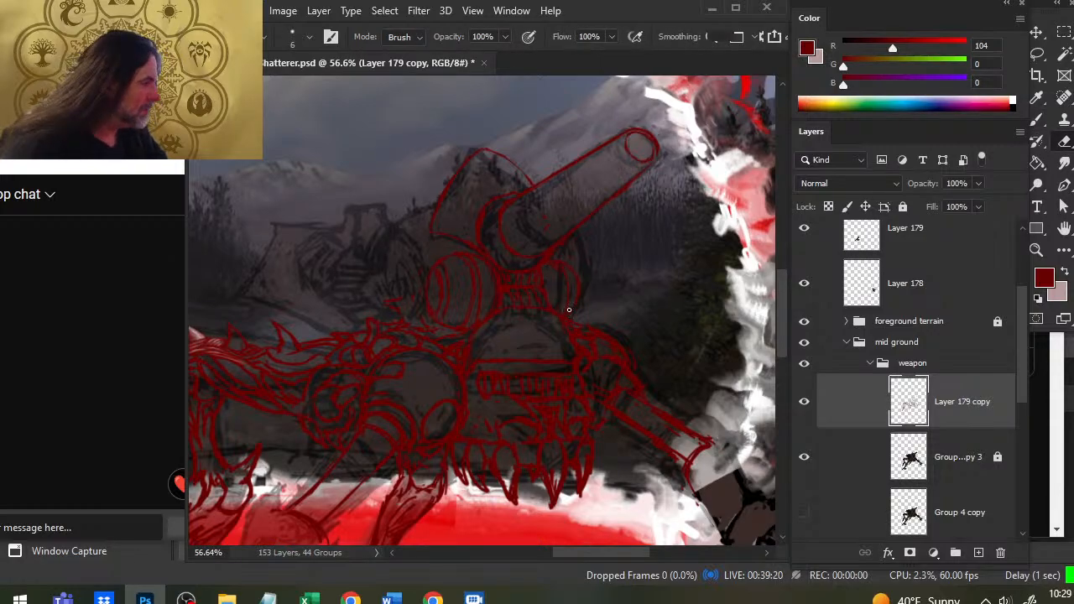
left_click(807, 411)
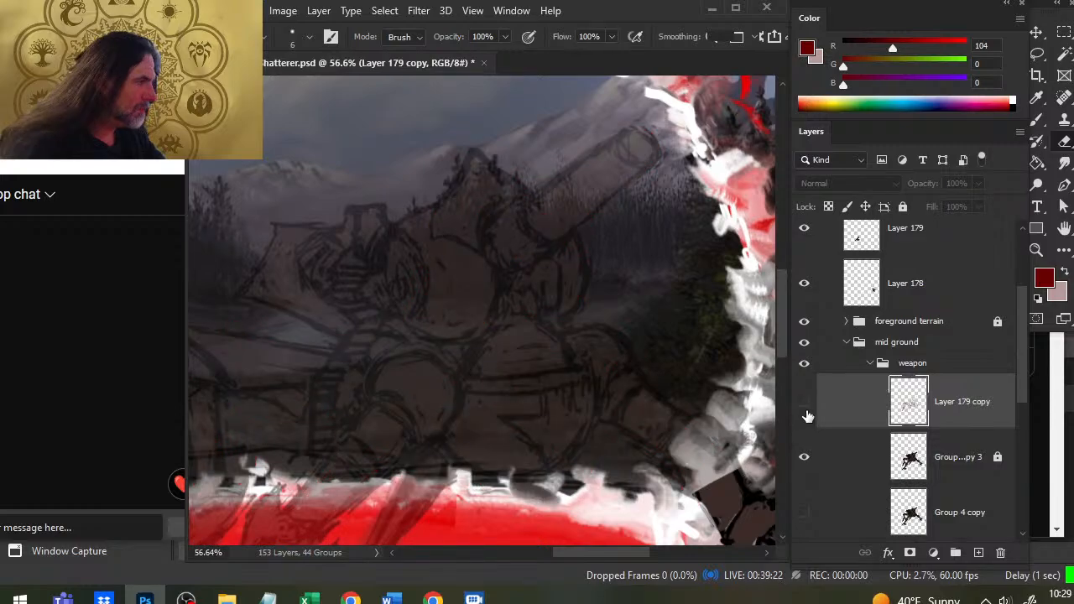
left_click(807, 412)
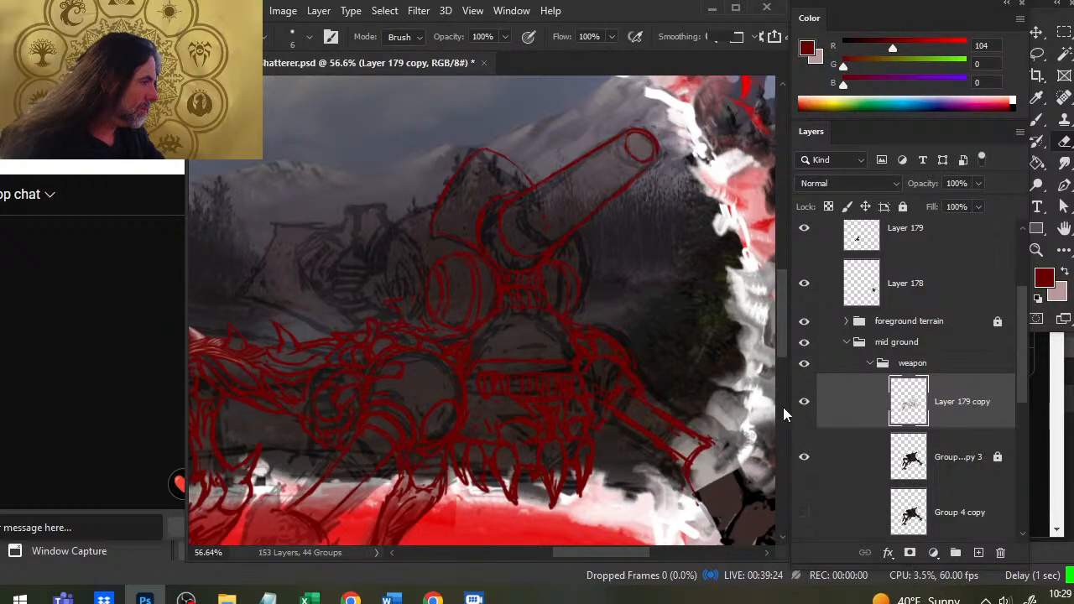
Step: Clean up the linework where the barrel's base meets the top of the smaller drum
key("b")
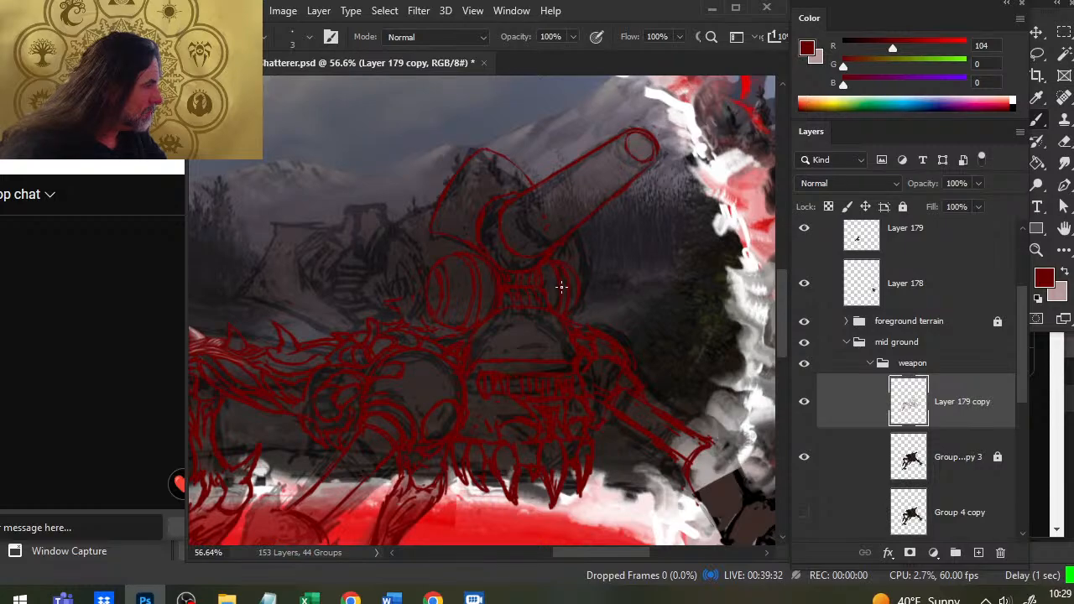
key("e")
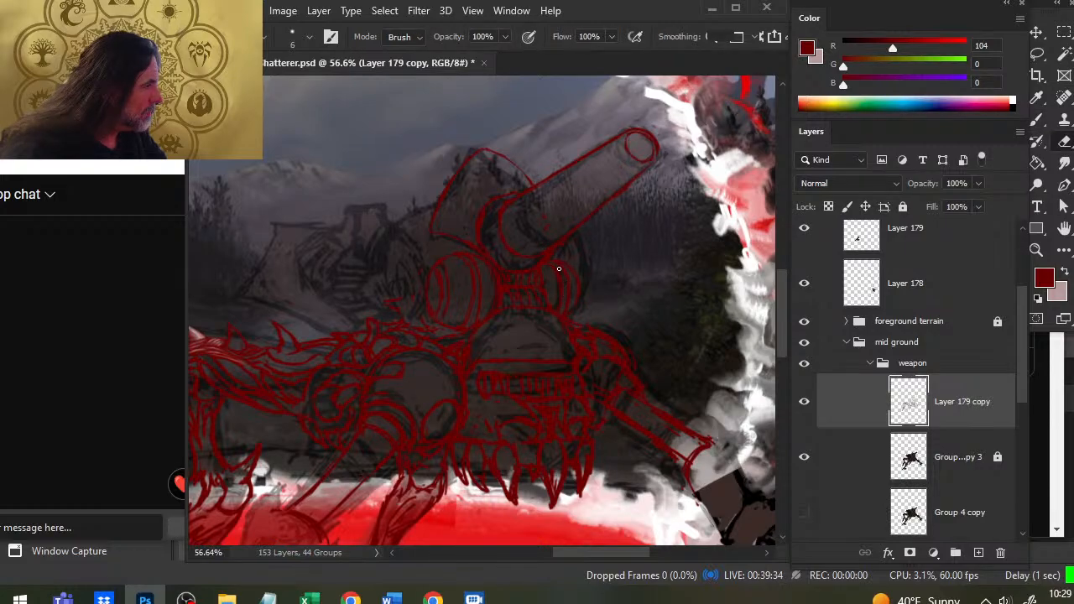
key("b")
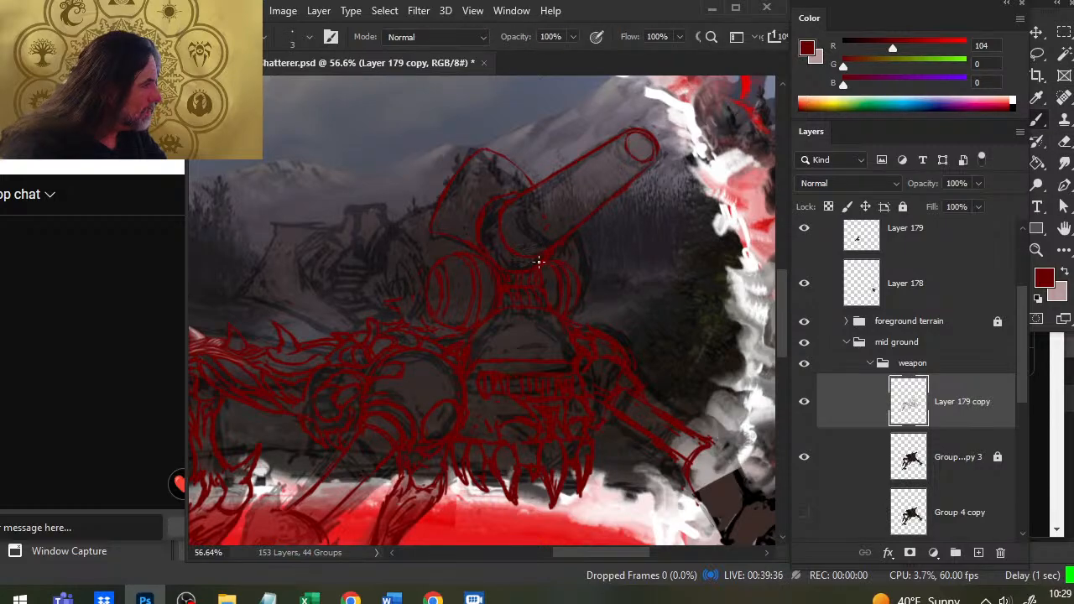
key("e")
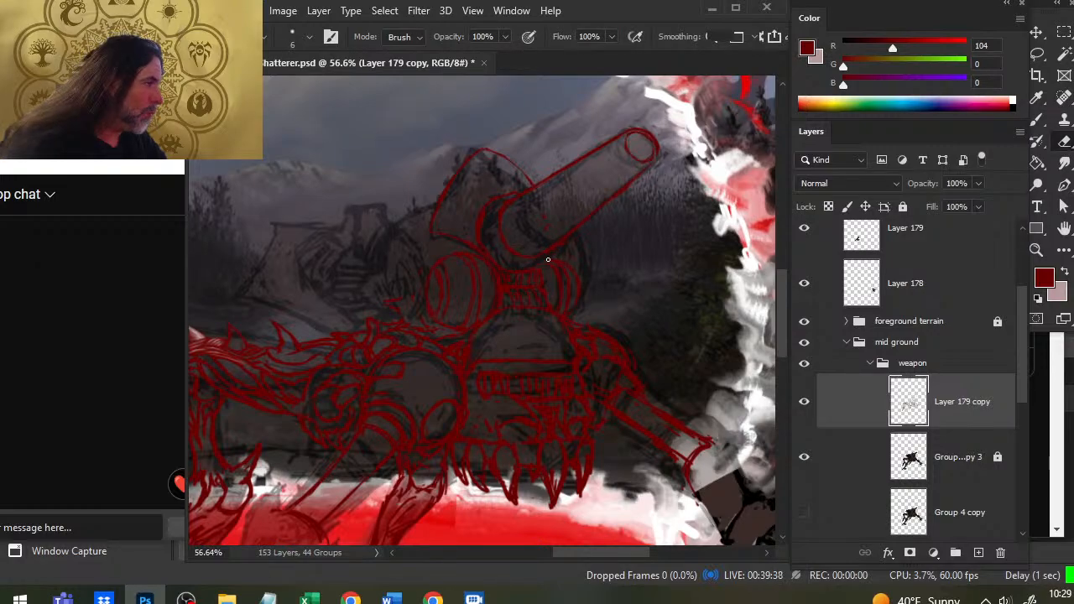
key("b")
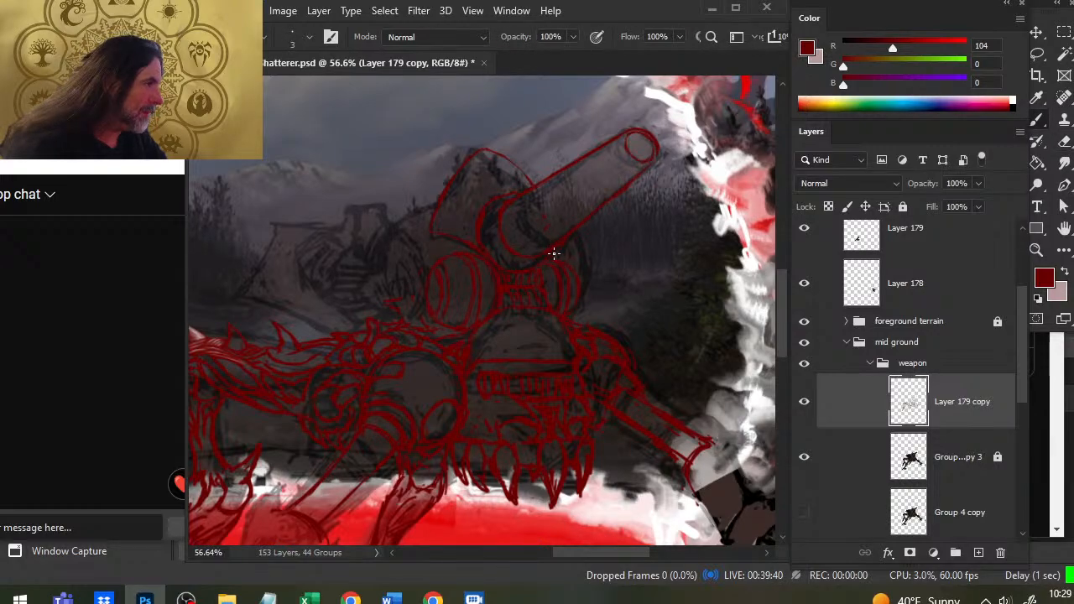
Step: Refine the smaller drum's inner rim and top edge with alternating erasing and thin dark red strokes
key("e")
key("b")
key("e")
key("b")
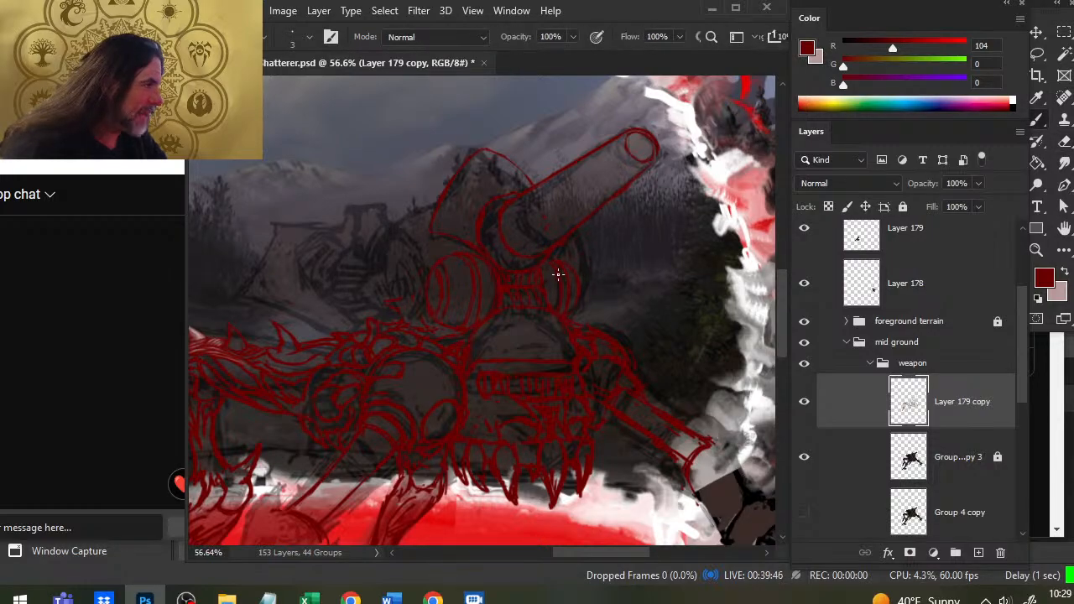
key("e")
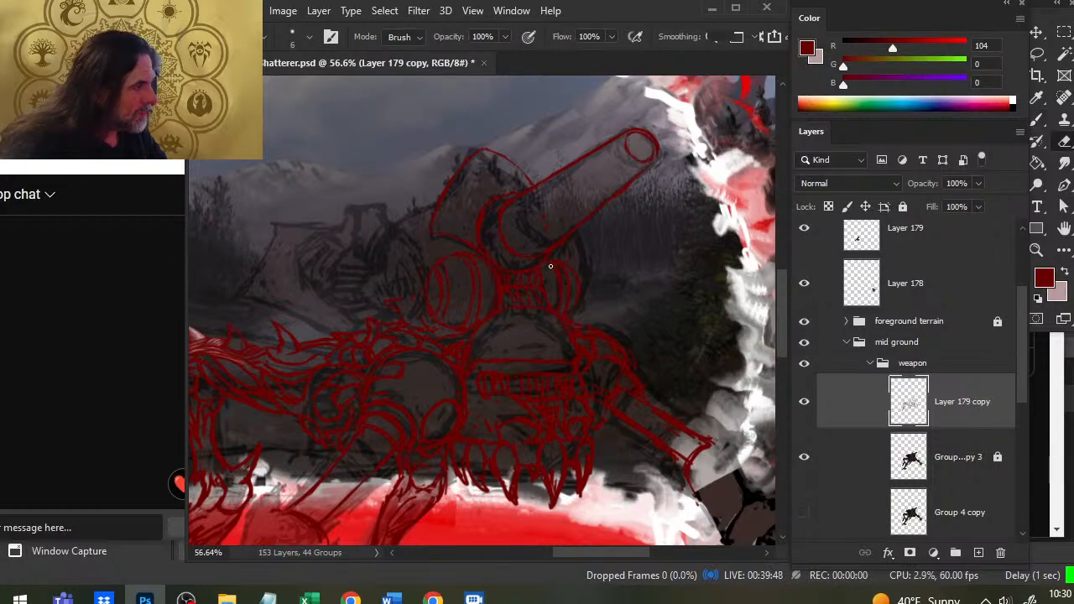
key("b")
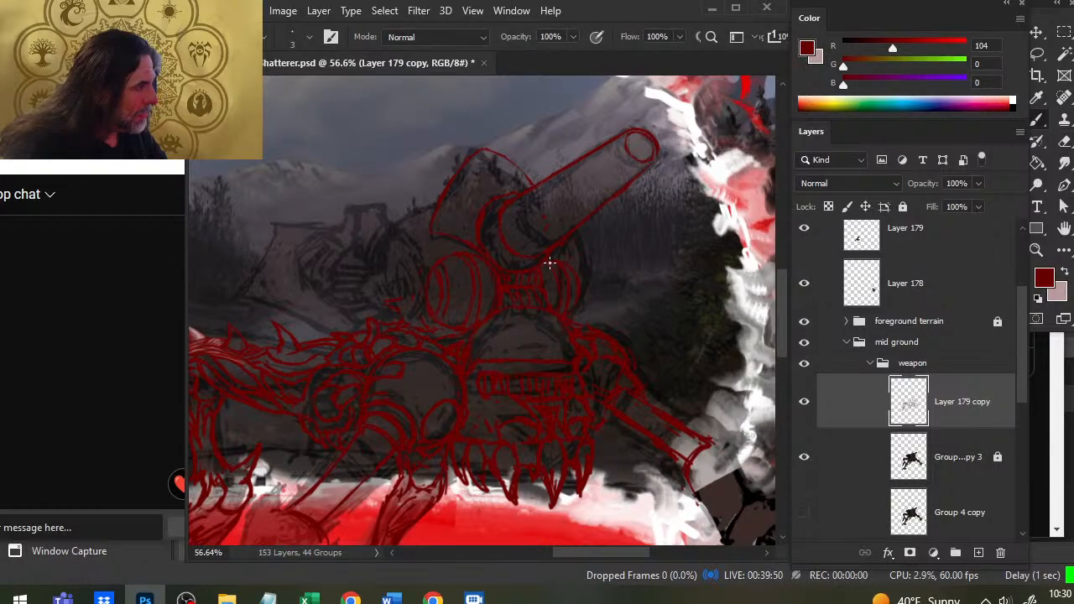
key("e")
key("b")
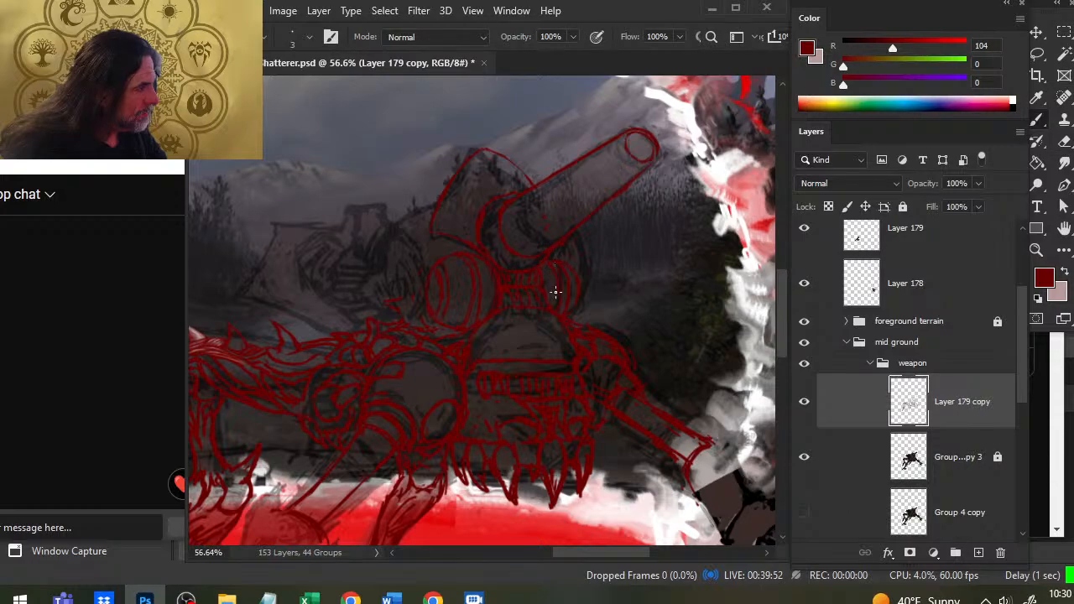
Step: Tidy the ribbed grille lines between the two drums below the cannon
key("e")
key("b")
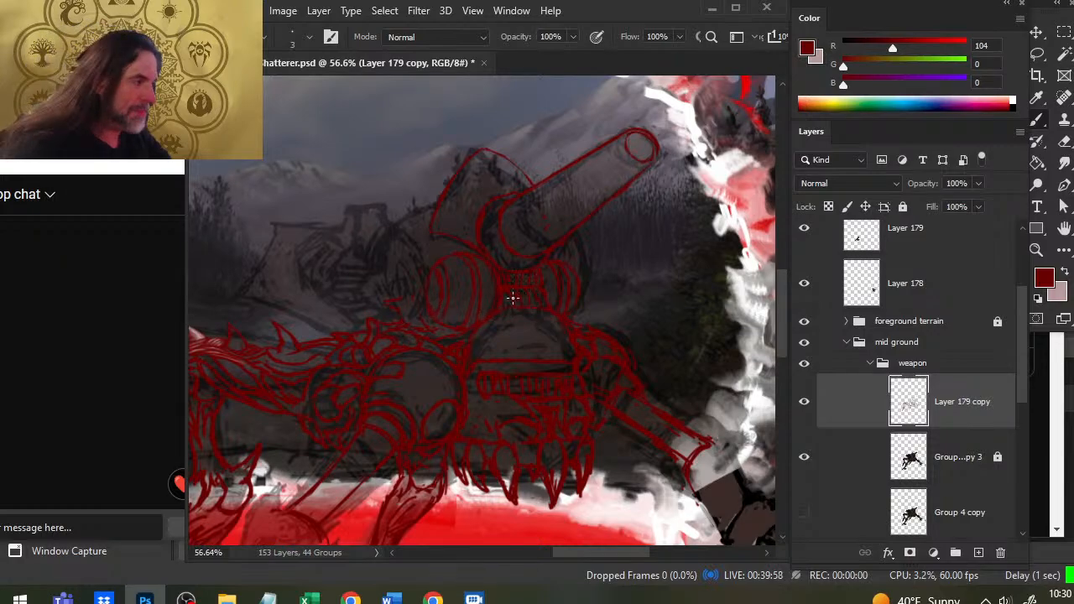
key("e")
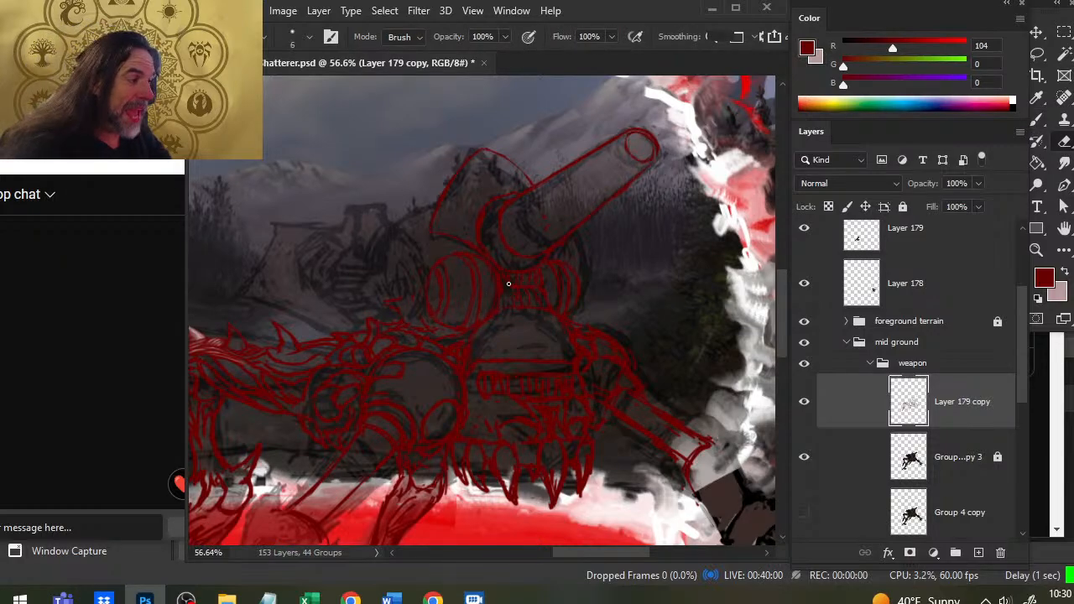
Step: Refine the curved inner bands of the larger drum below the cannon with alternating erasing and thin dark red strokes
key("b")
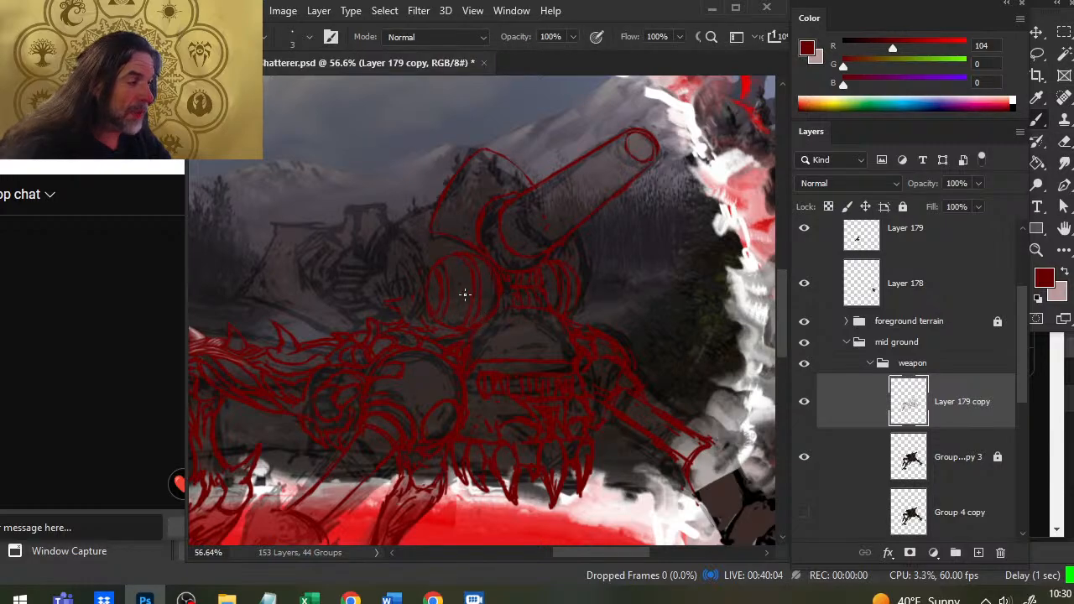
key("e")
key("b")
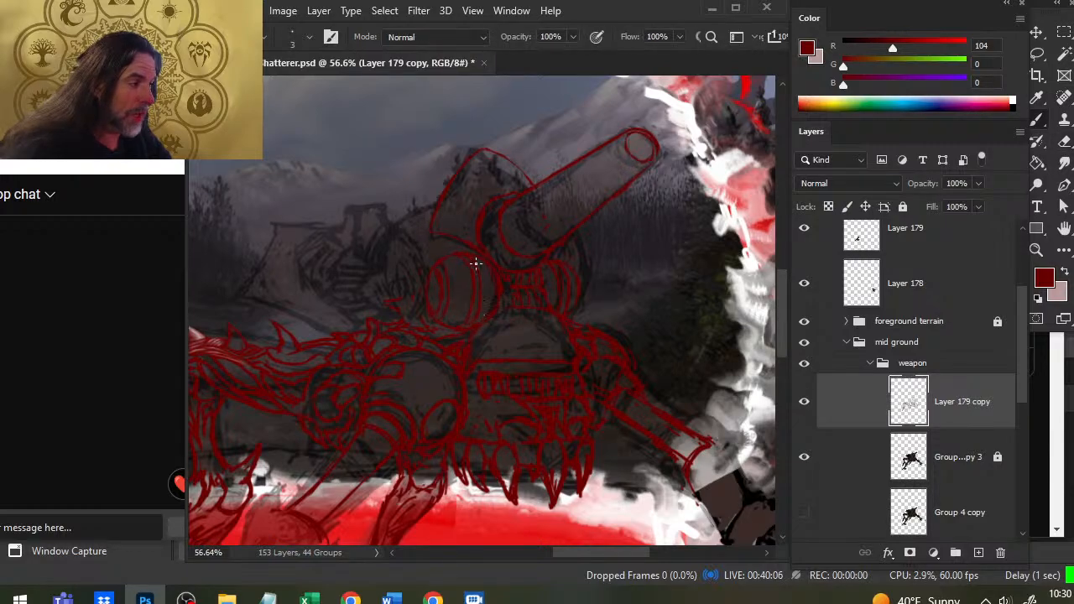
key("e")
key("b")
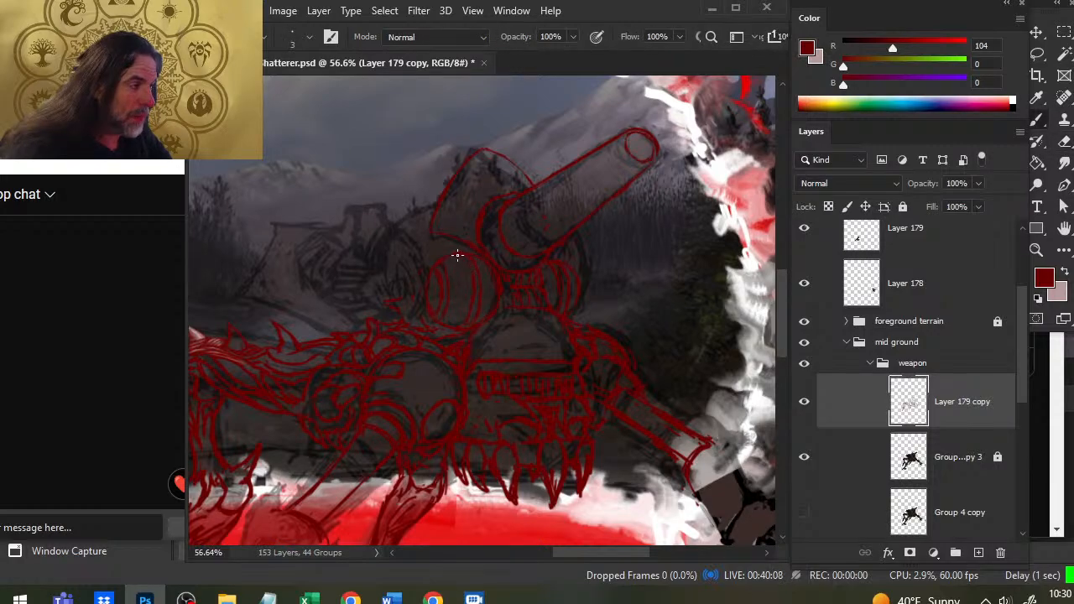
Step: Erase and redraw the top edge of the larger drum where it meets the housing behind the cannon
key("e")
key("b")
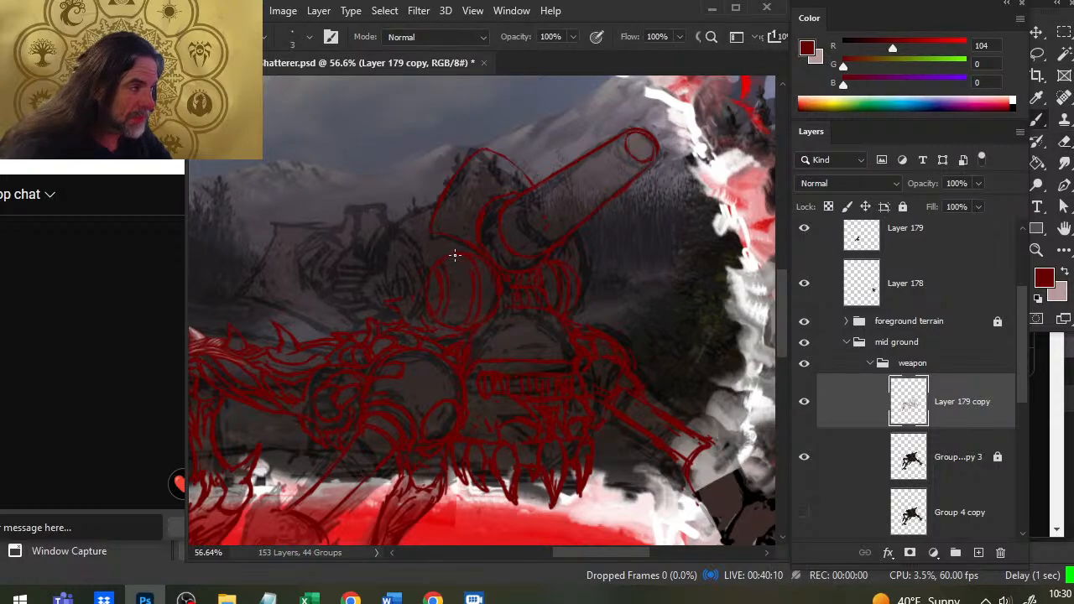
key("e")
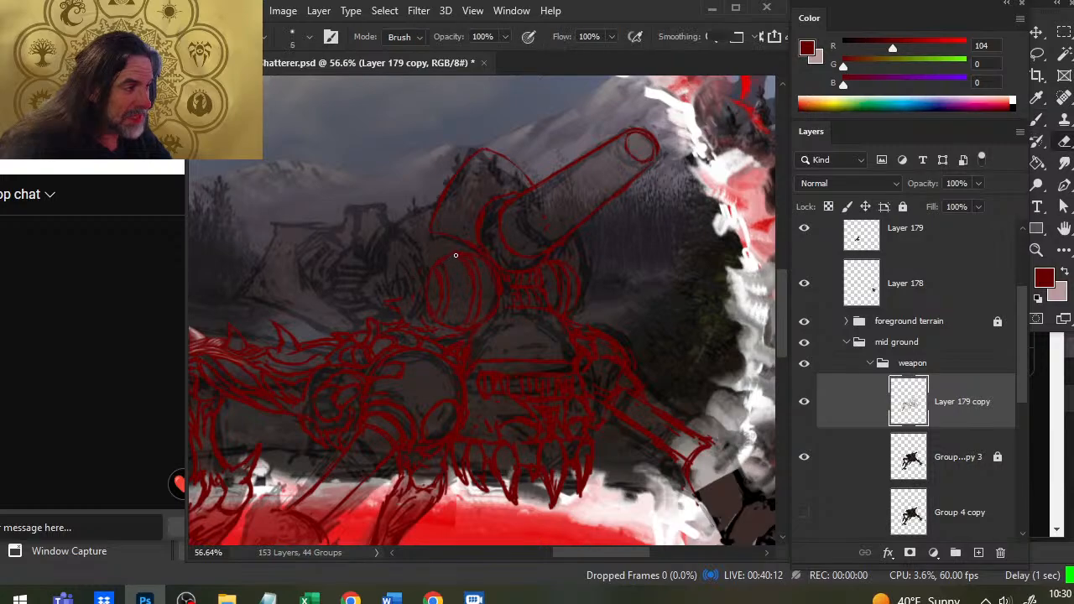
key("b")
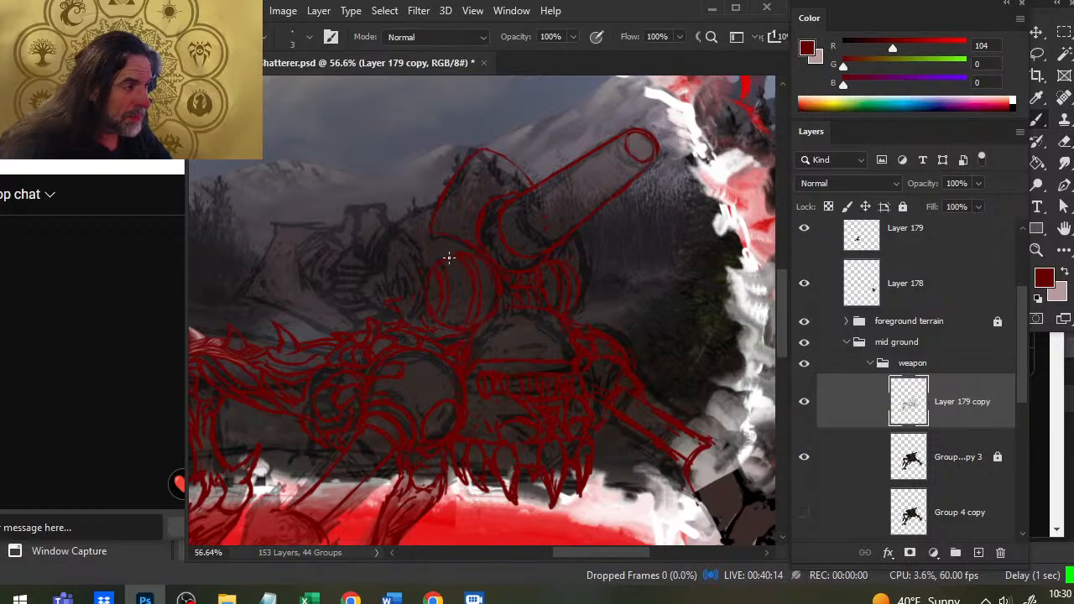
key("e")
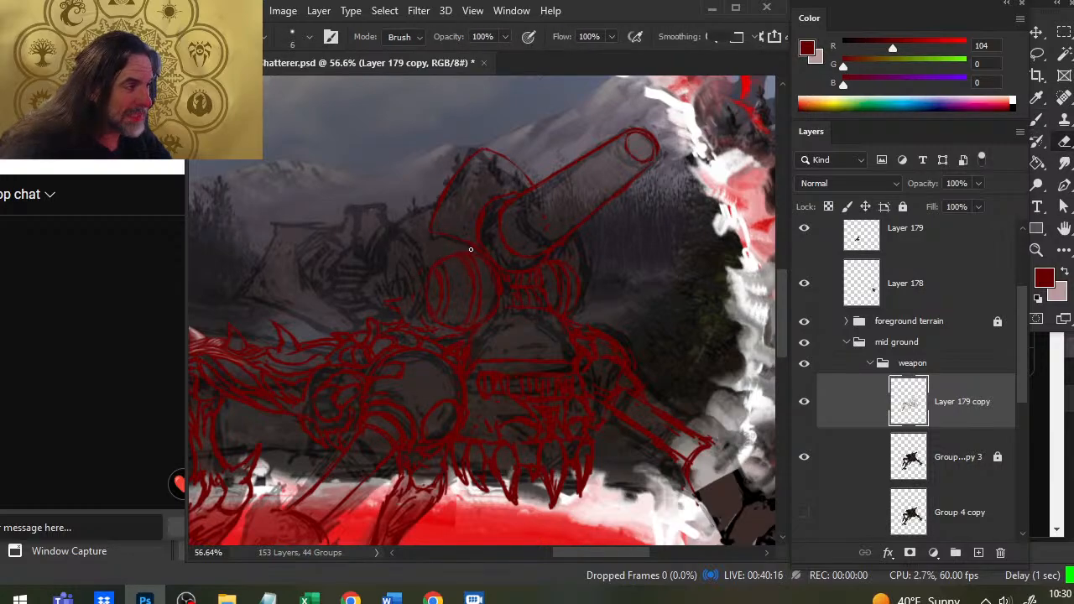
key("b")
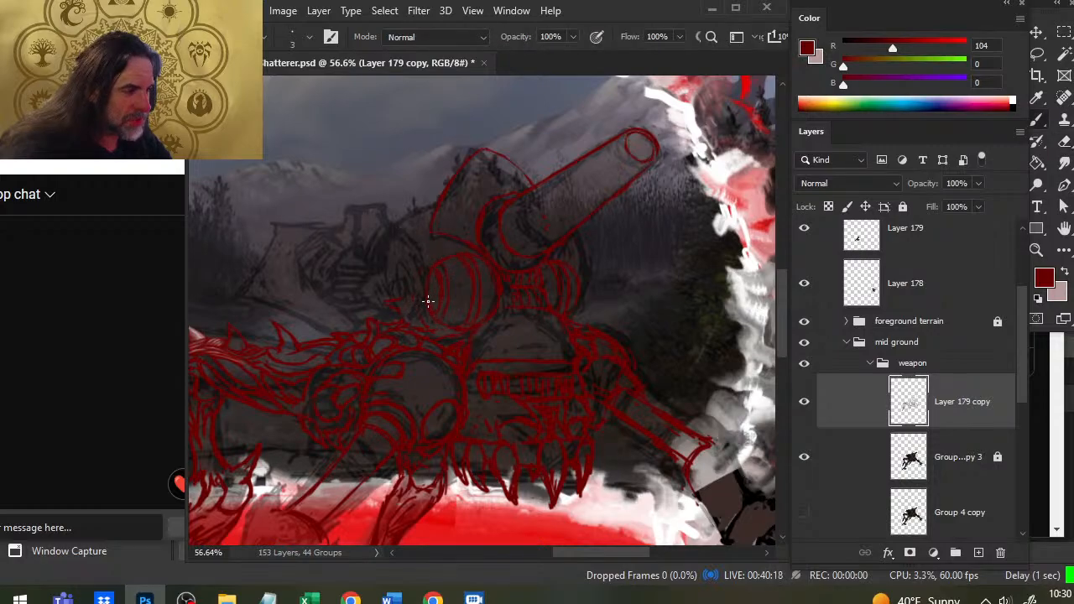
Step: Clean up the larger drum's outer end curve and its lower edge above the creature's back
key("e")
key("b")
key("b")
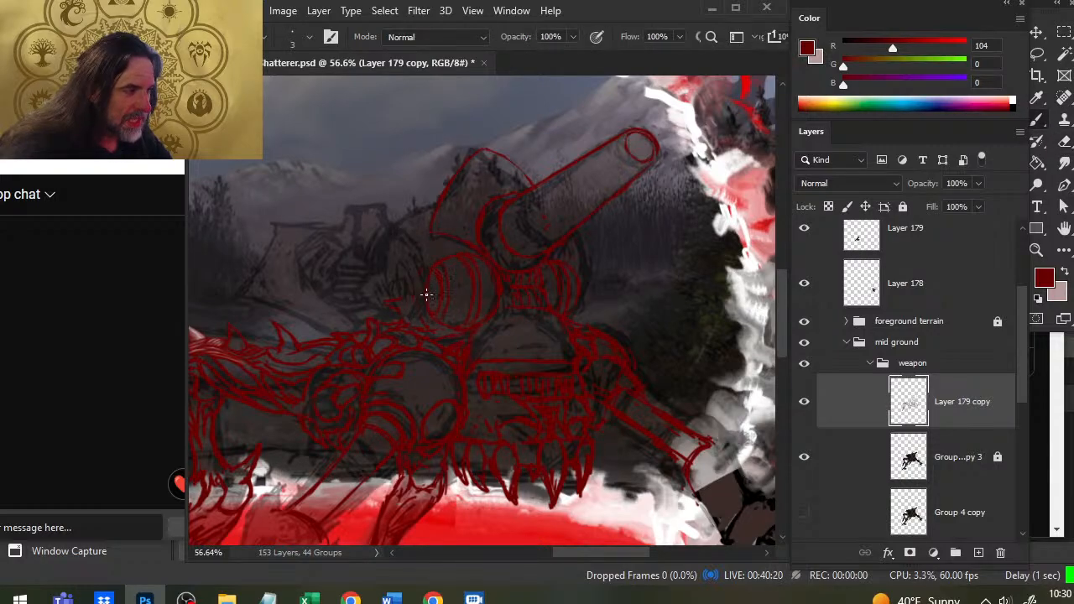
key("e")
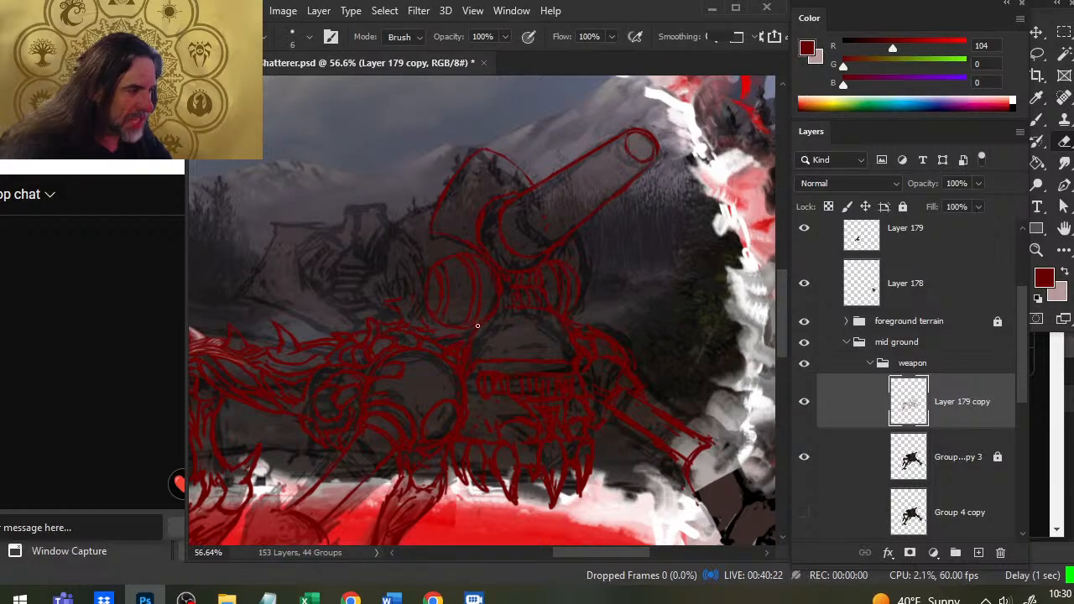
key("b")
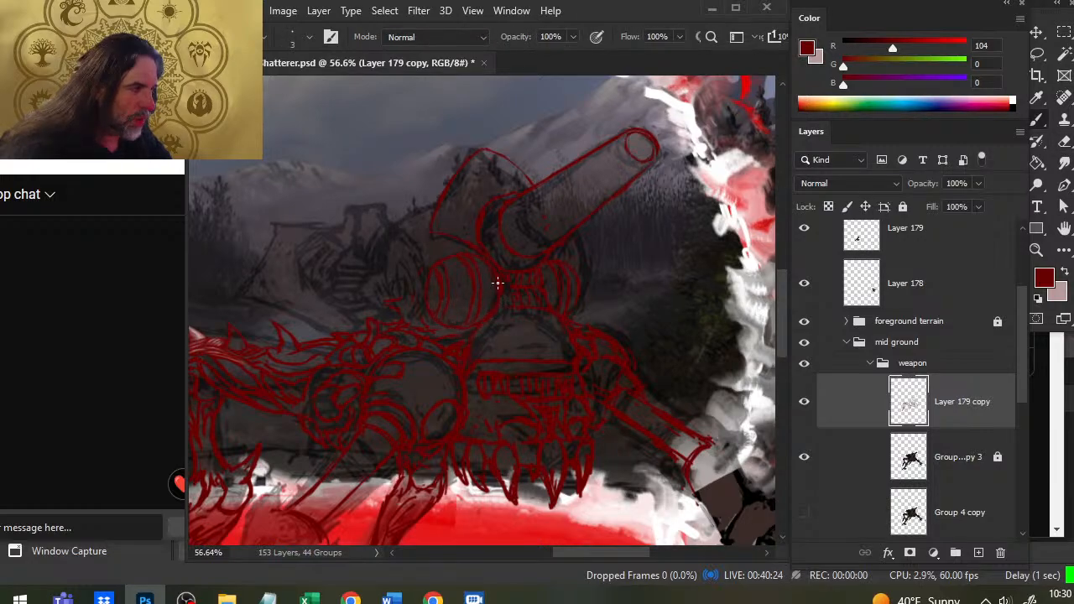
Step: Tidy the larger drum's edge beside the grille and redraw the grille's base line above the dome
key("e")
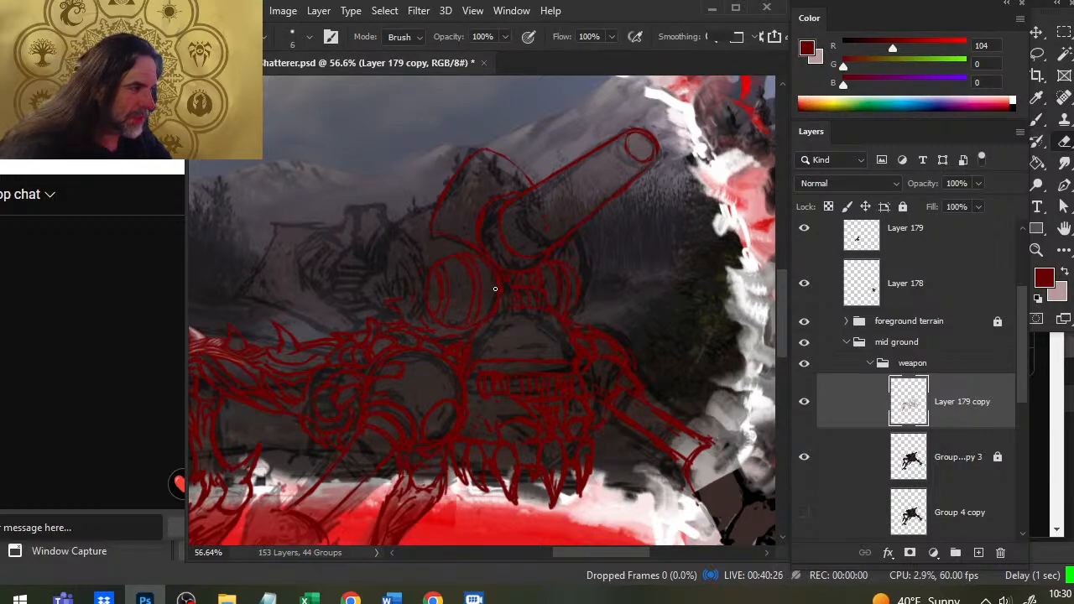
key("b")
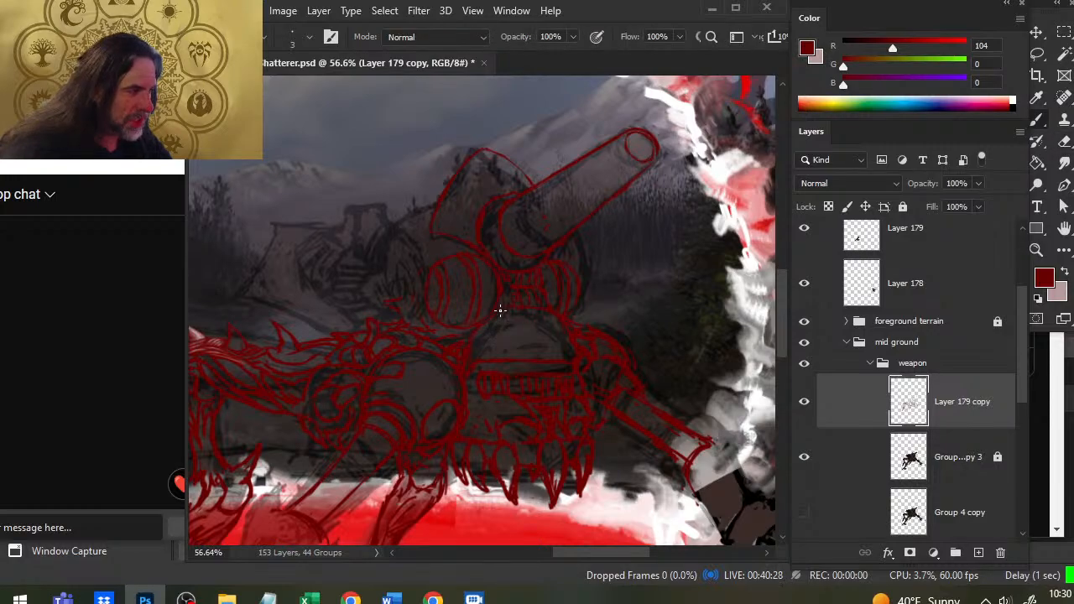
key("e")
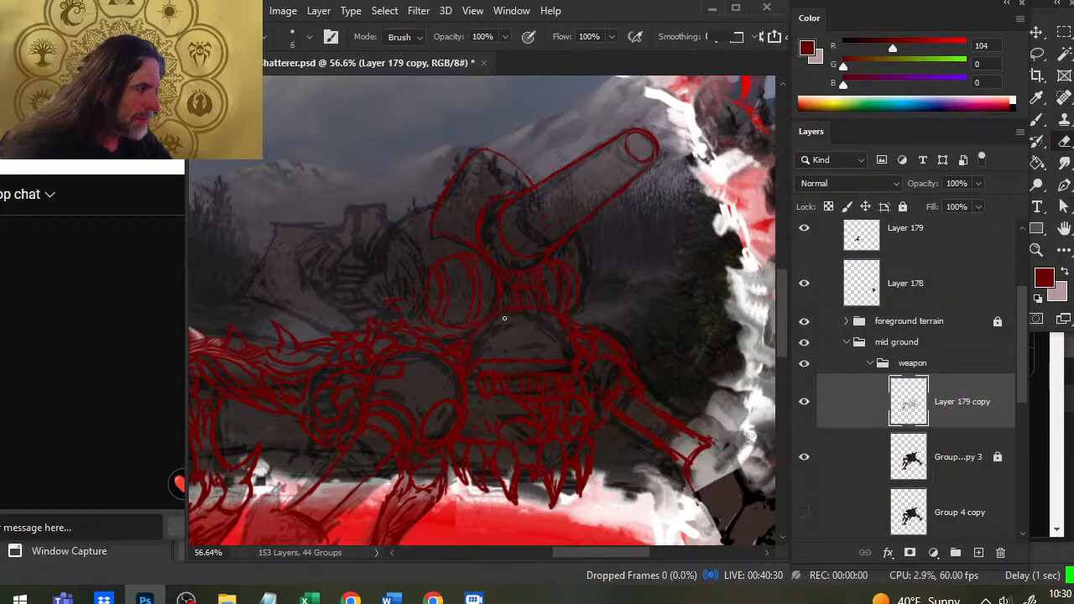
key("b")
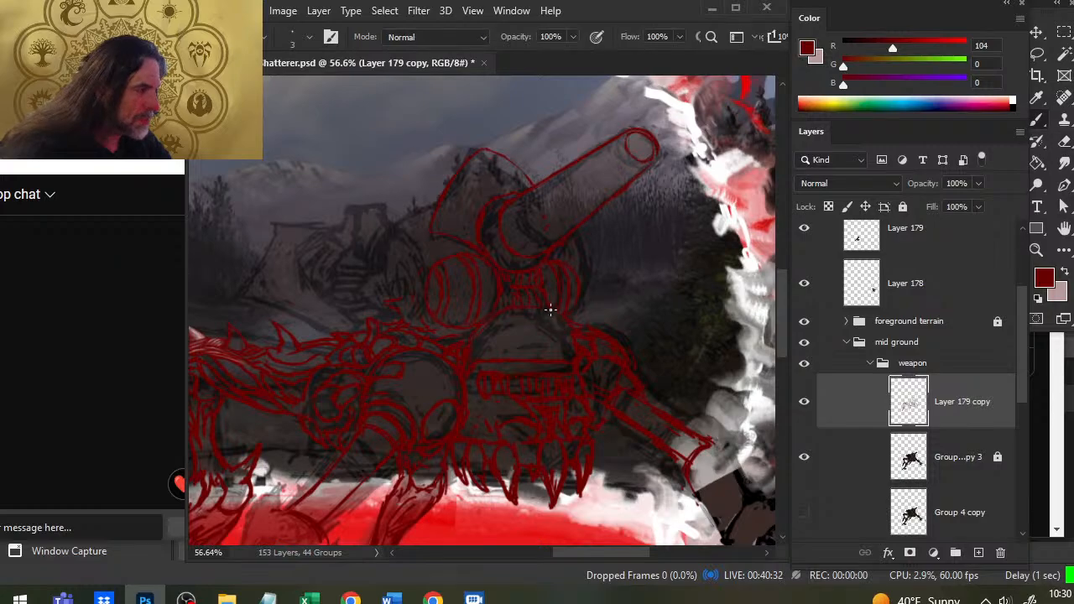
key("e")
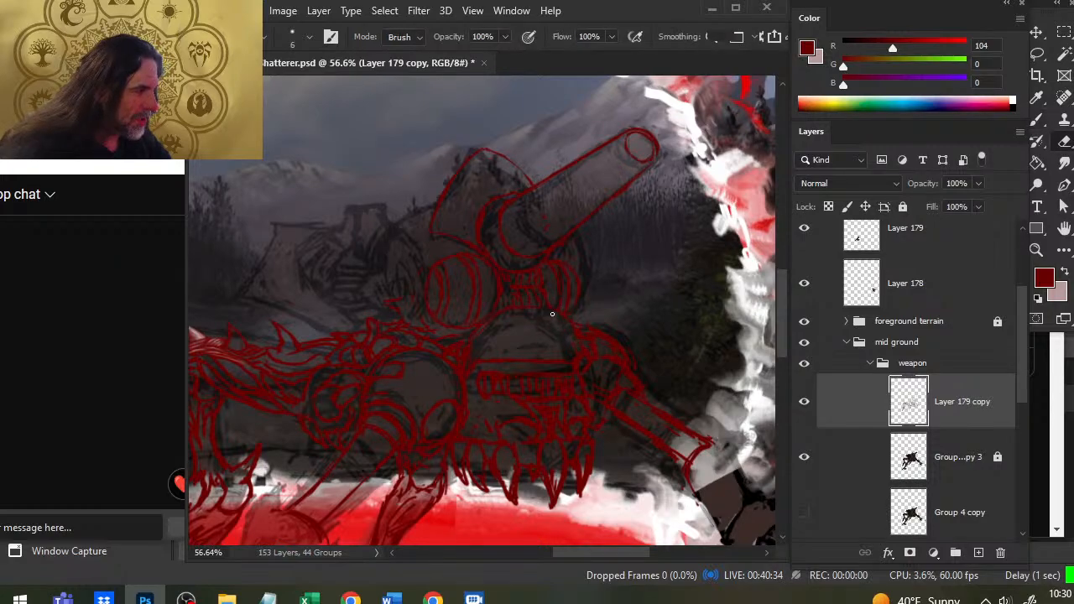
Step: Erase and redraw the long horizontal bar beneath the dome, extending it toward the lower gun's mount
key("b")
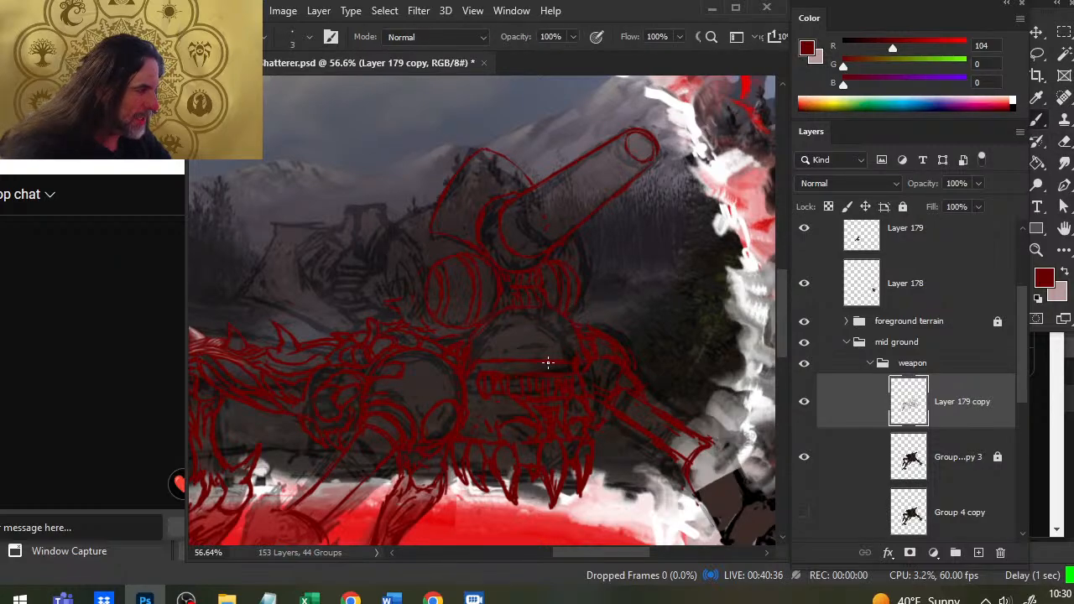
key("e")
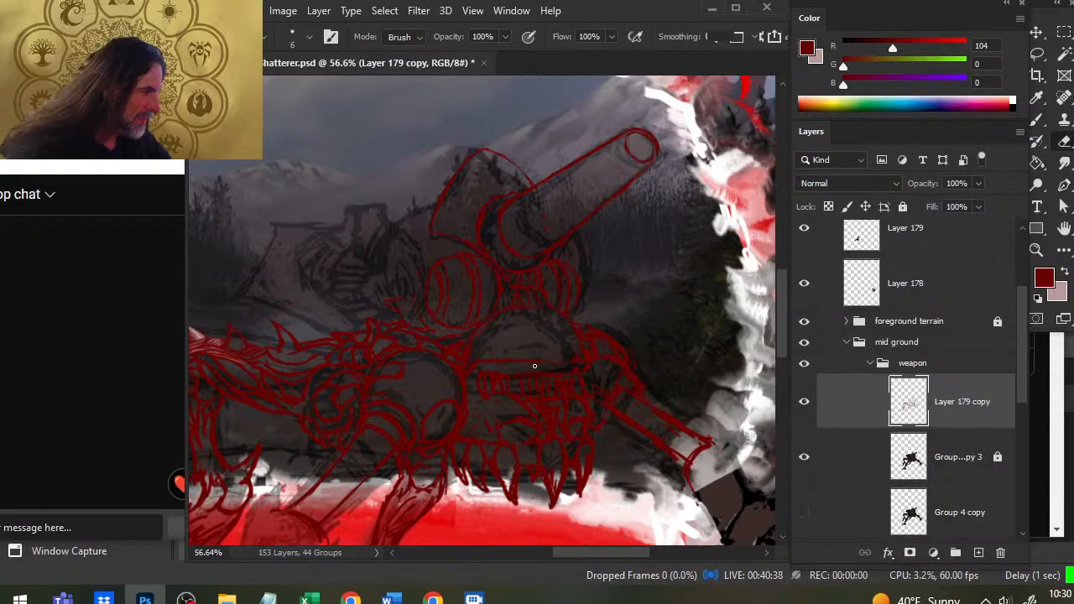
key("b")
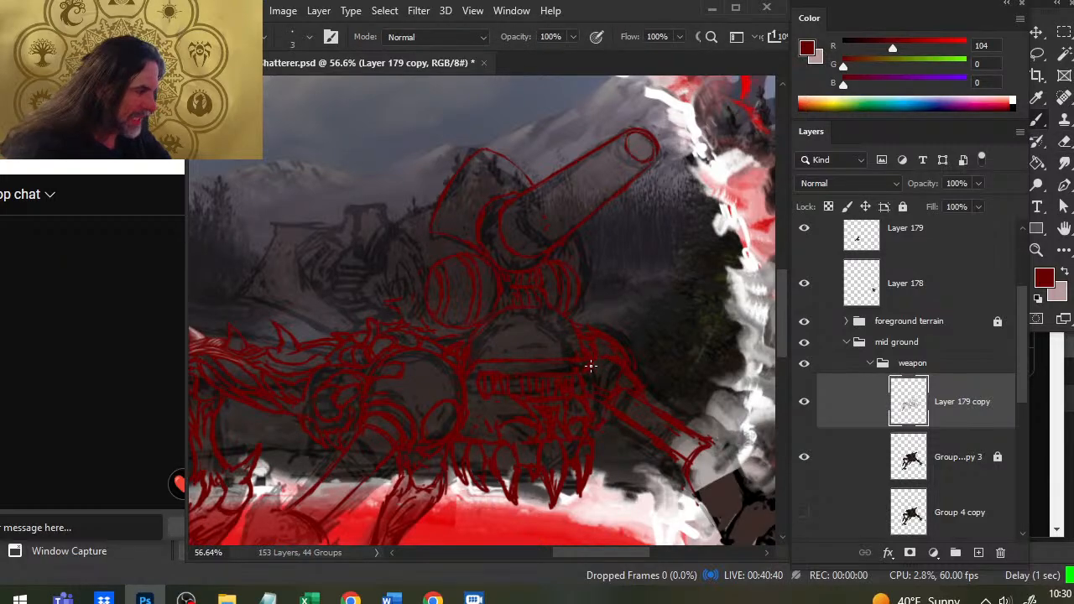
key("e")
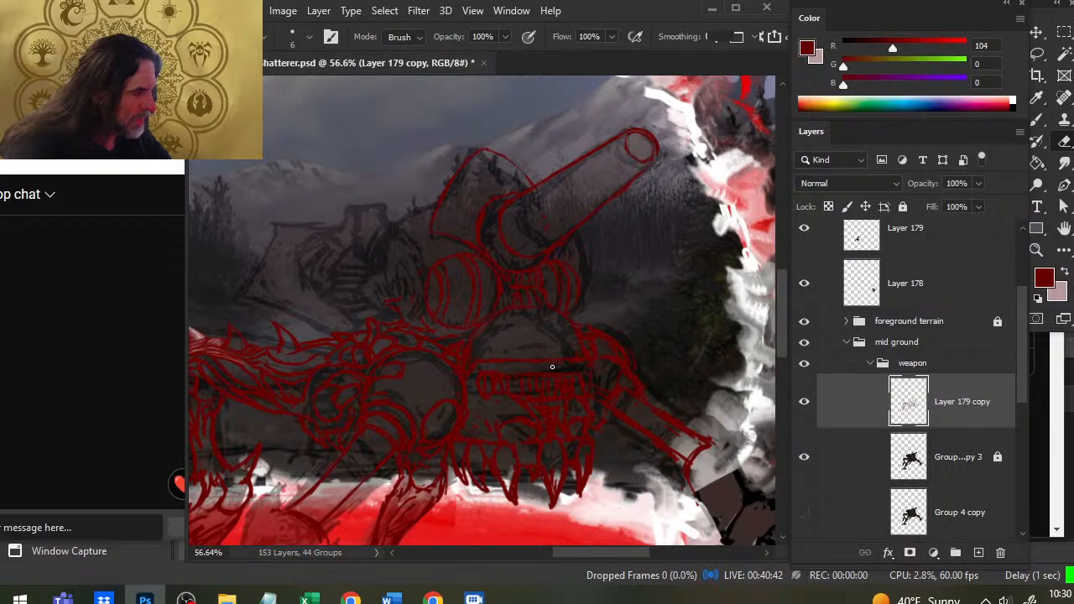
key("b")
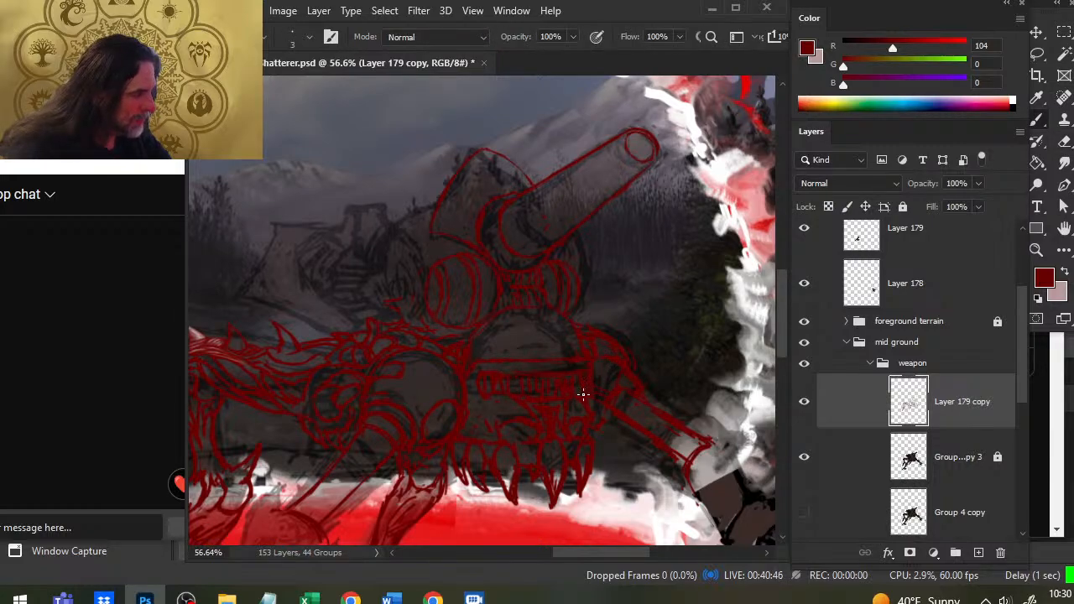
Step: Sharpen the ribbed band under the horizontal bar and clean up its end next to the lower gun's mount
key("e")
key("b")
key("e")
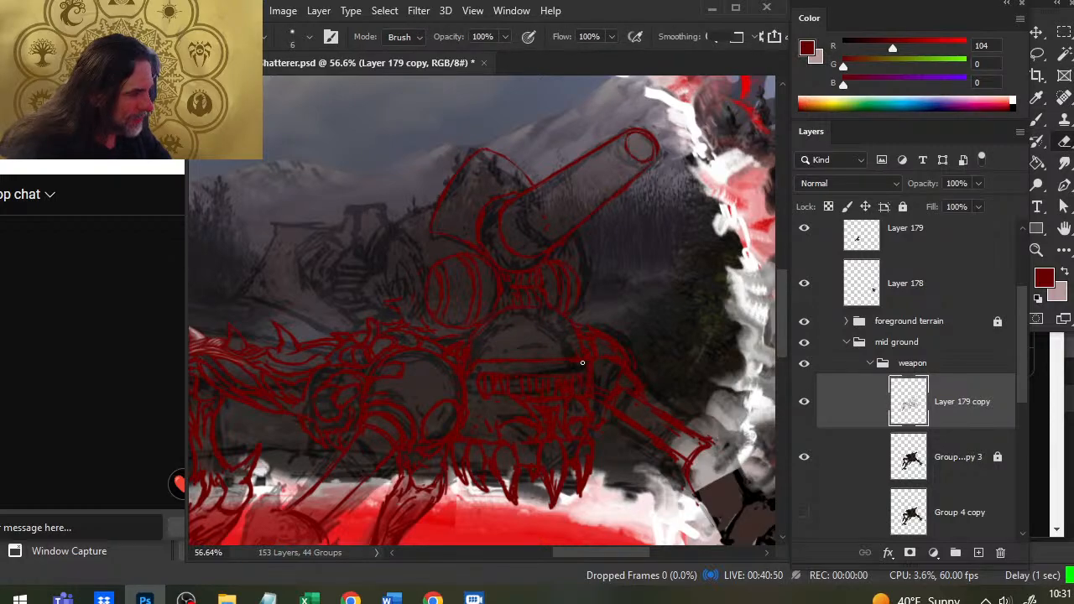
key("b")
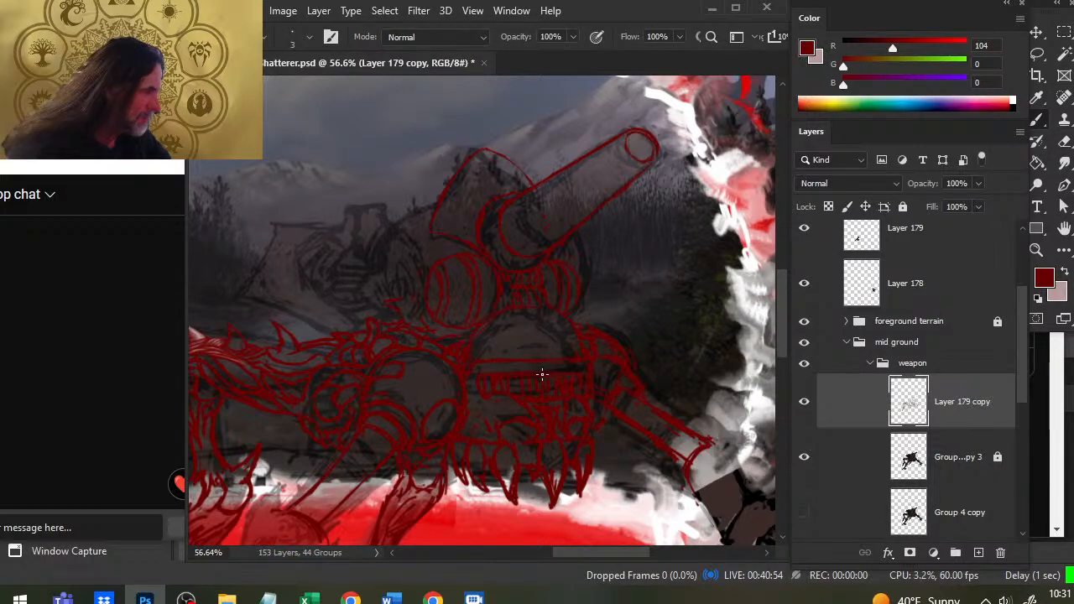
key("e")
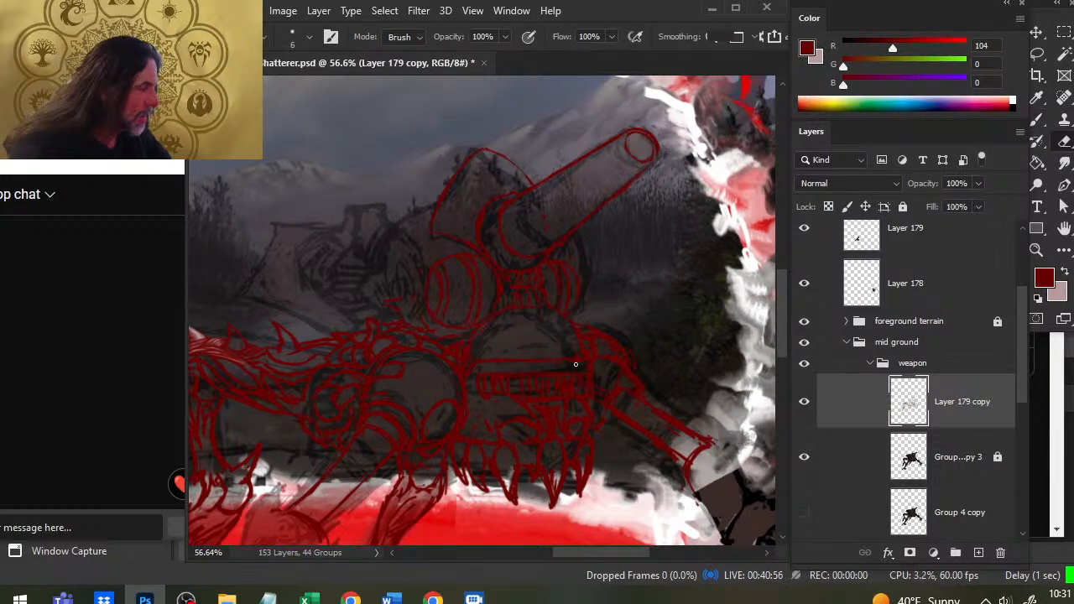
key("b")
Step: Redraw the dome's curved outline from the base of the smaller drum down to the horizontal bar
key("e")
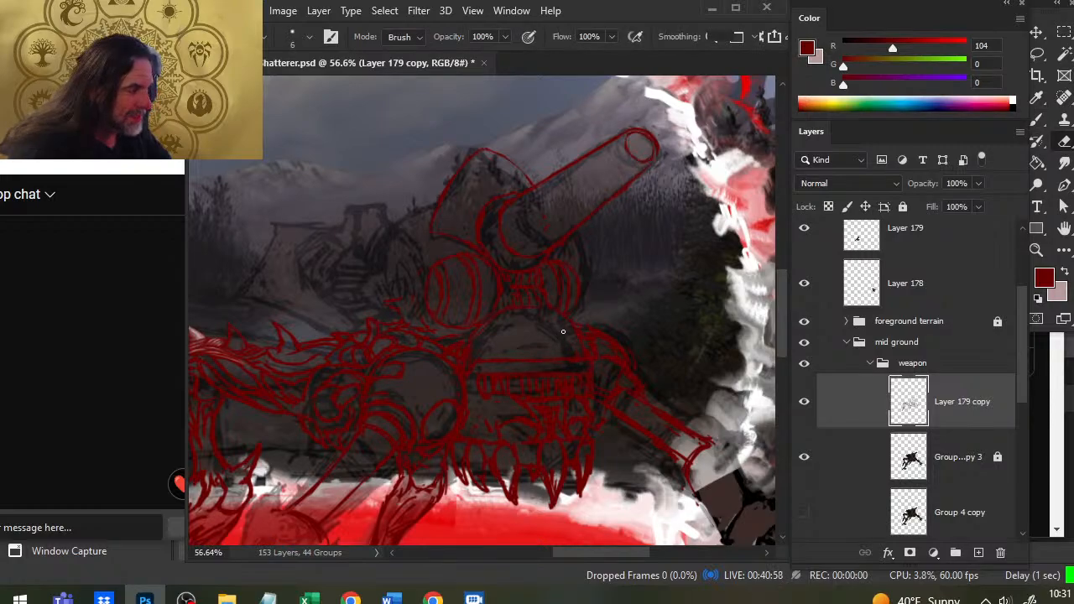
key("b")
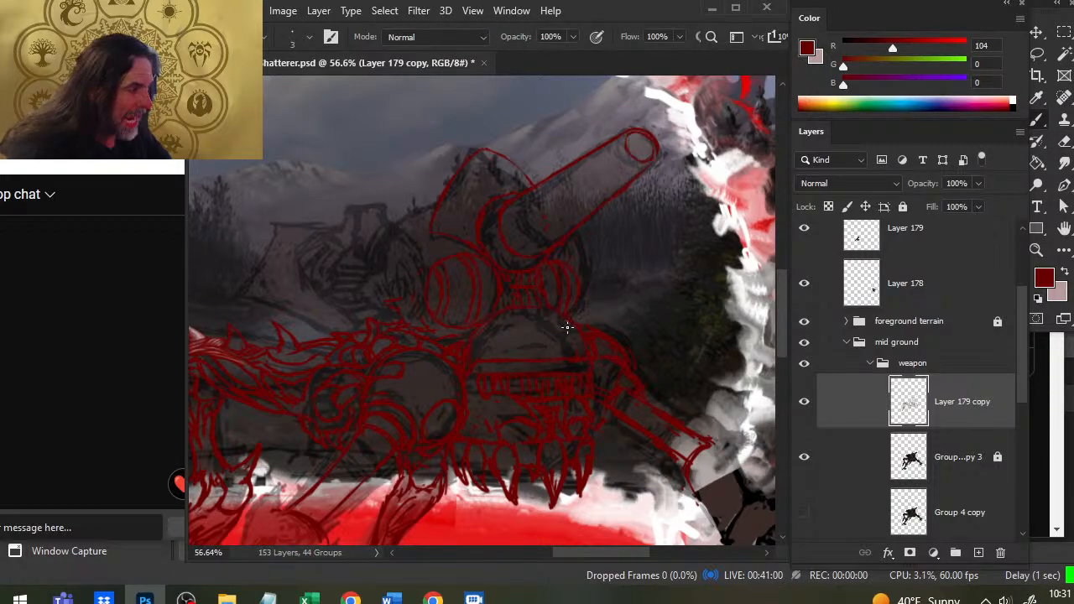
key("e")
key("b")
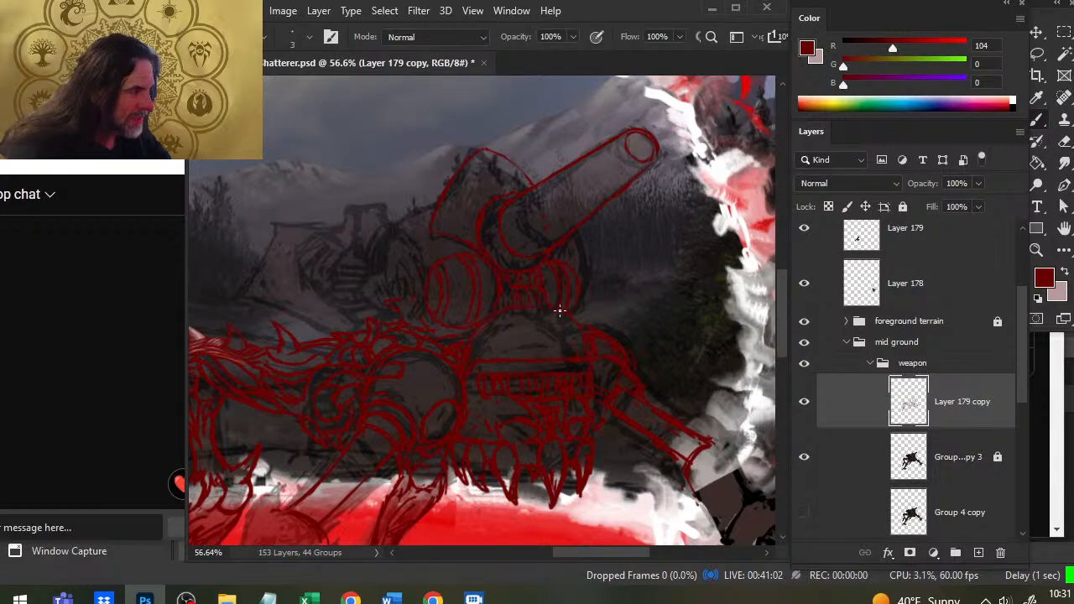
key("e")
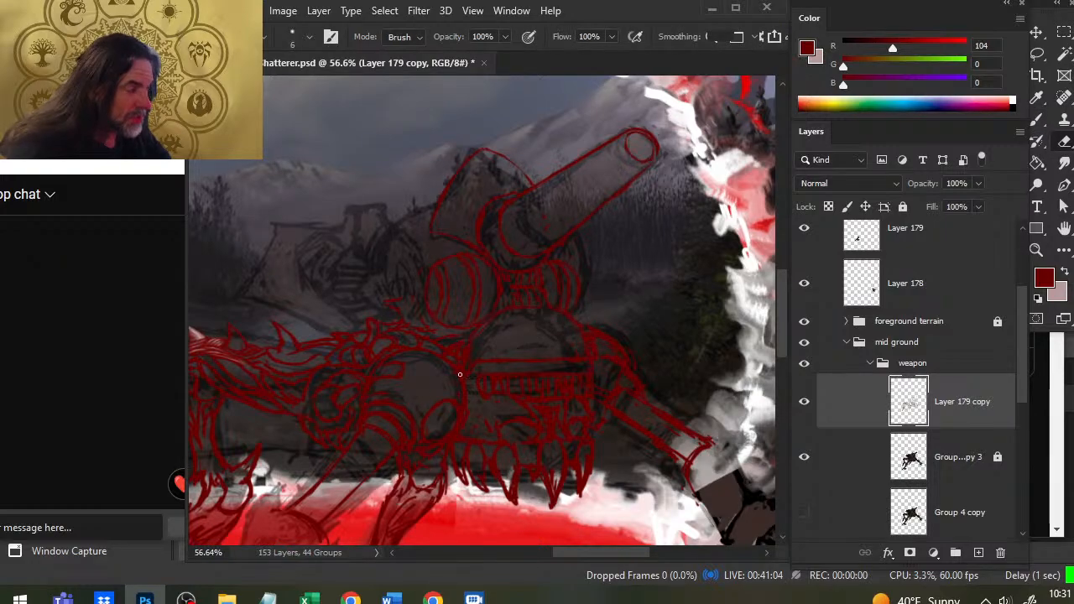
key("b")
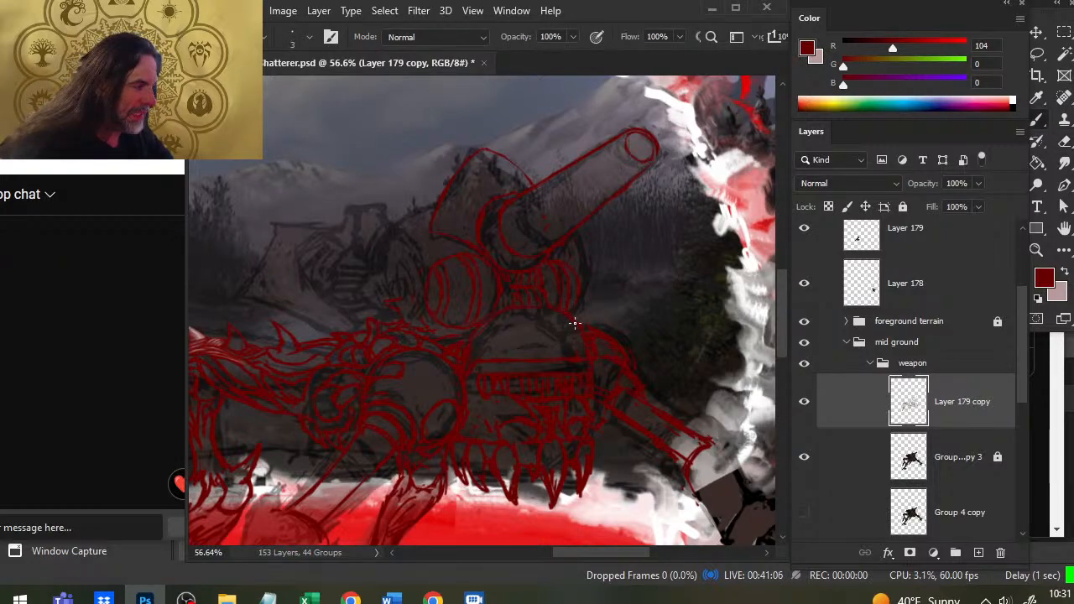
key("e")
key("b")
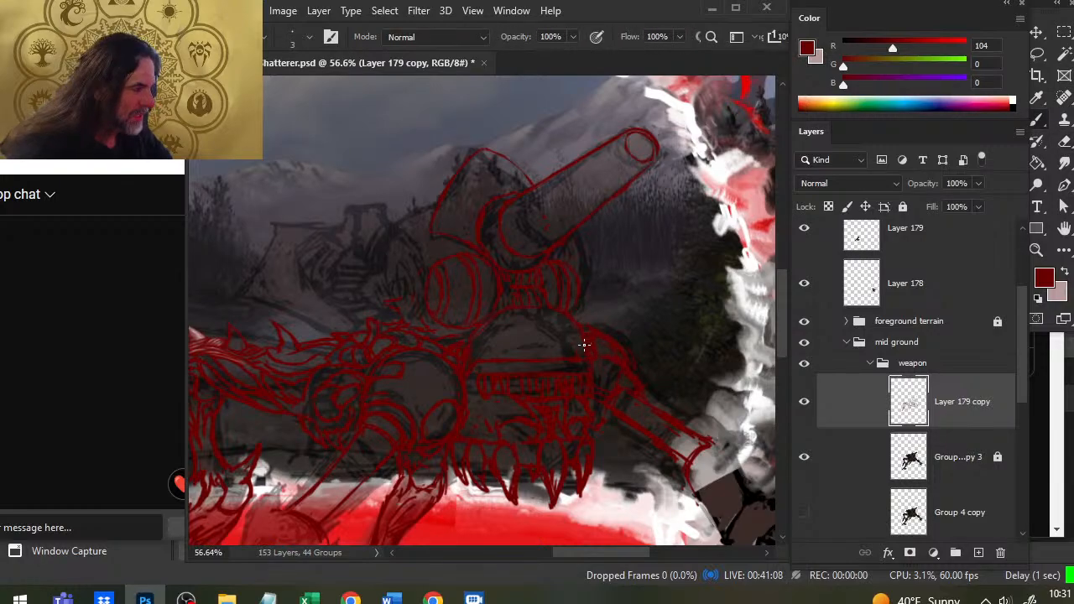
Step: Clean up the curved shoulder plate between the dome and the lower gun barrel, erasing stray red lines
key("e")
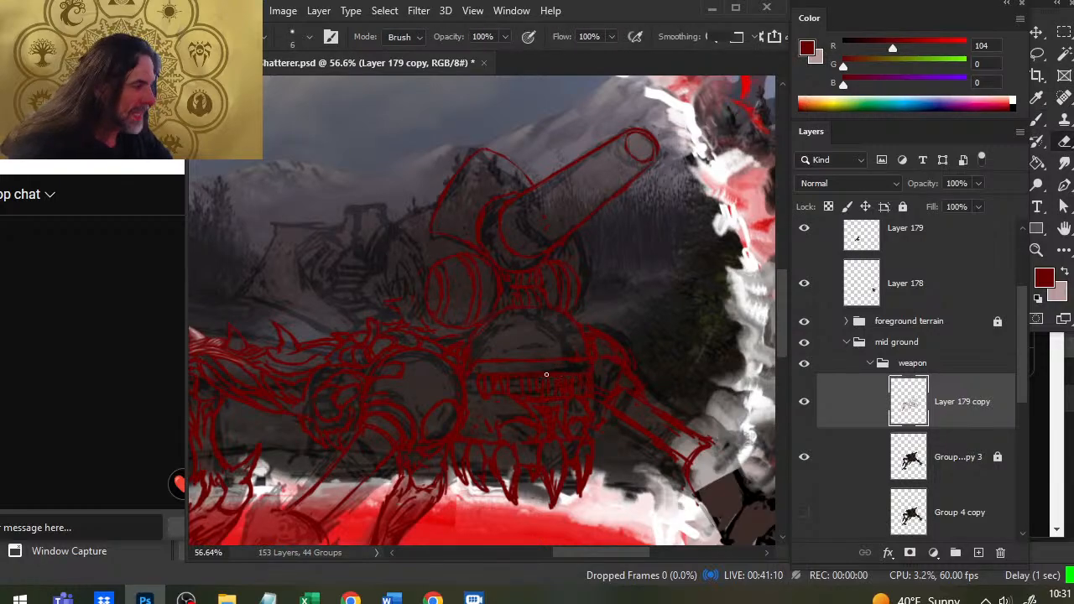
key("b")
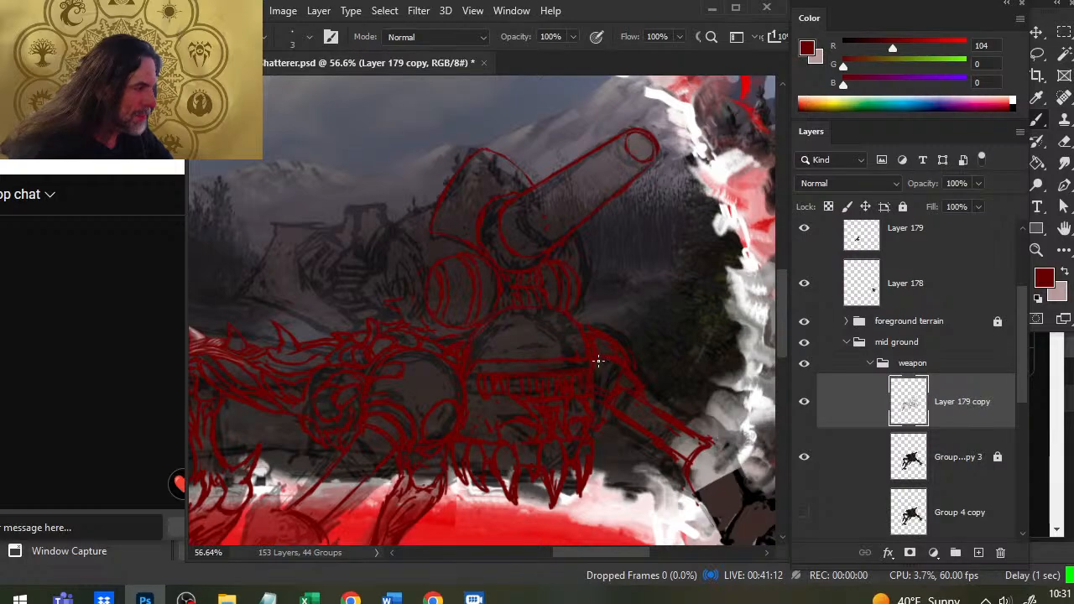
key("e")
key("b")
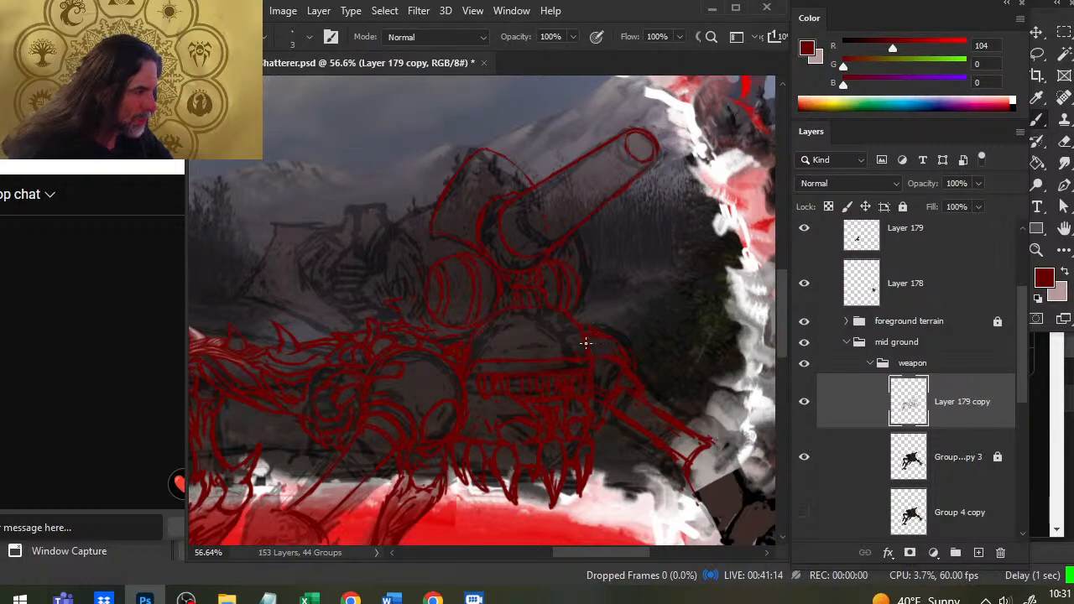
key("e")
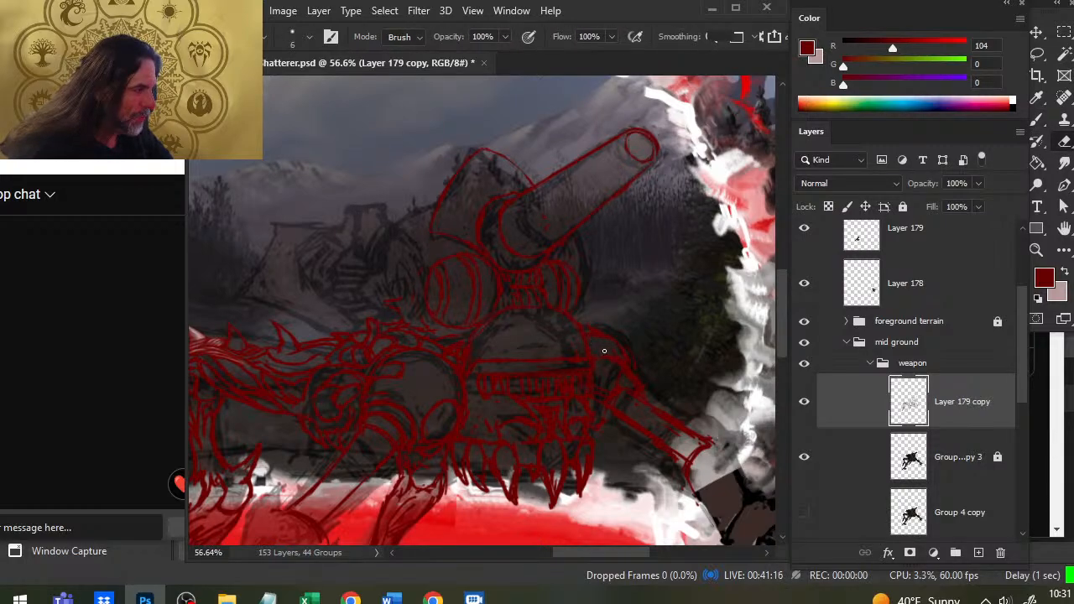
key("b")
key("e")
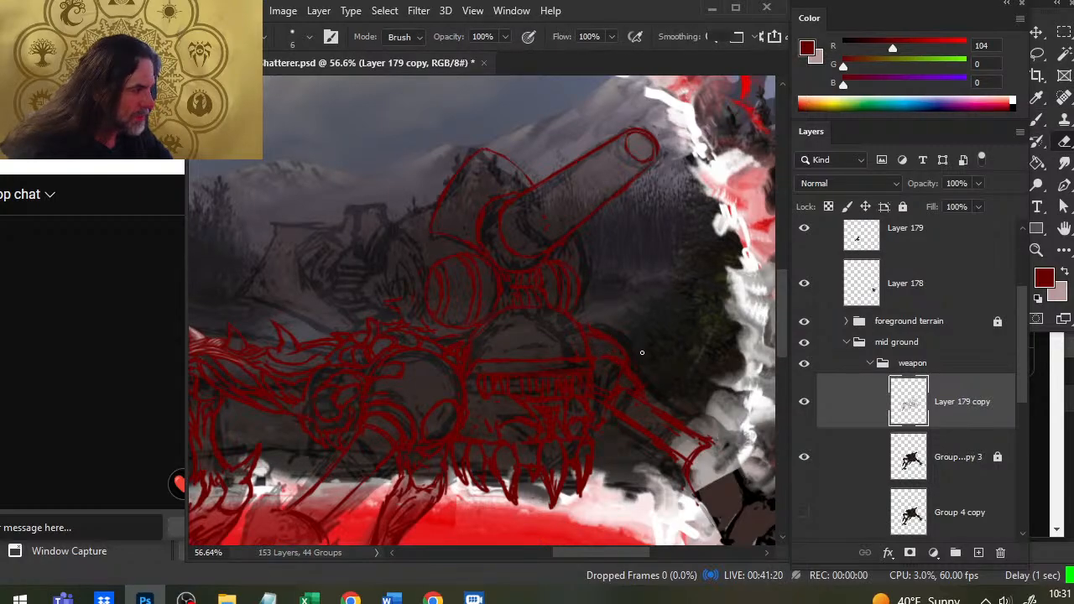
Step: Erase and redraw the upper curve of the shoulder plate where it meets the dome beside the lower gun
key("b")
key("e")
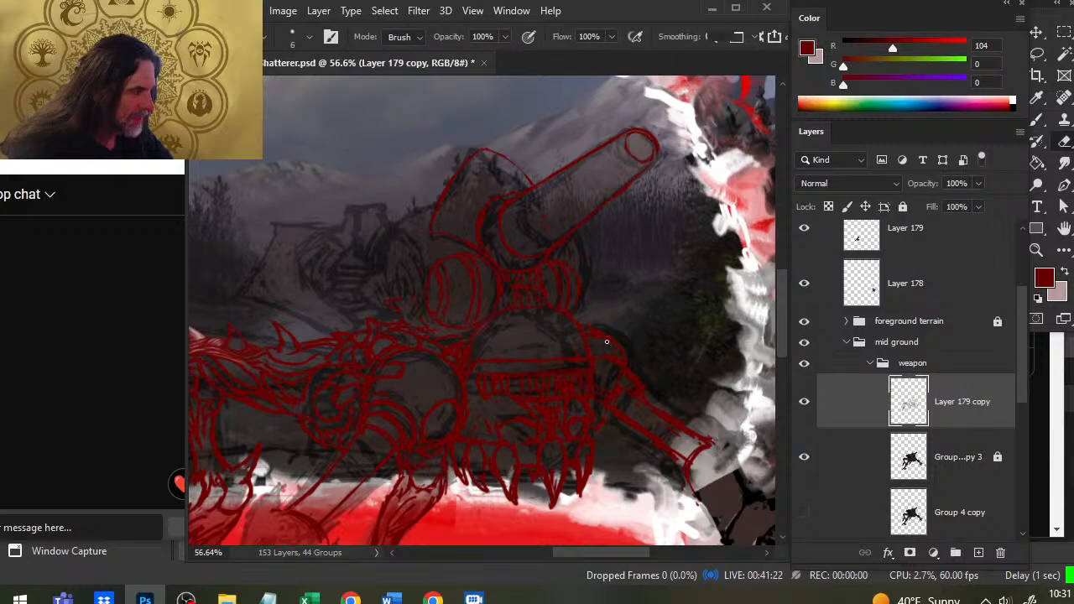
key("b")
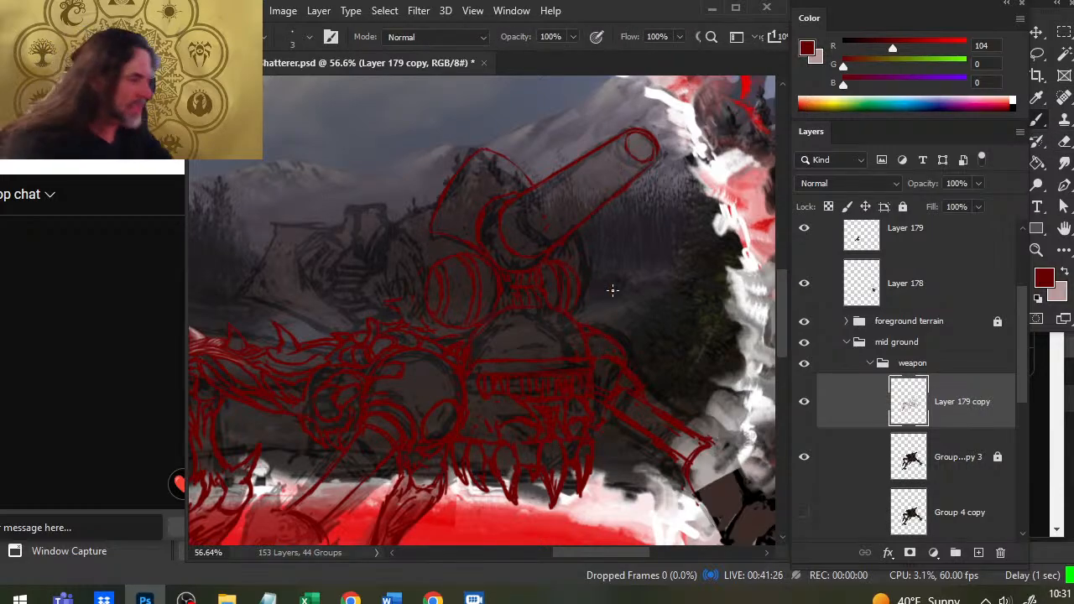
key("e")
key("b")
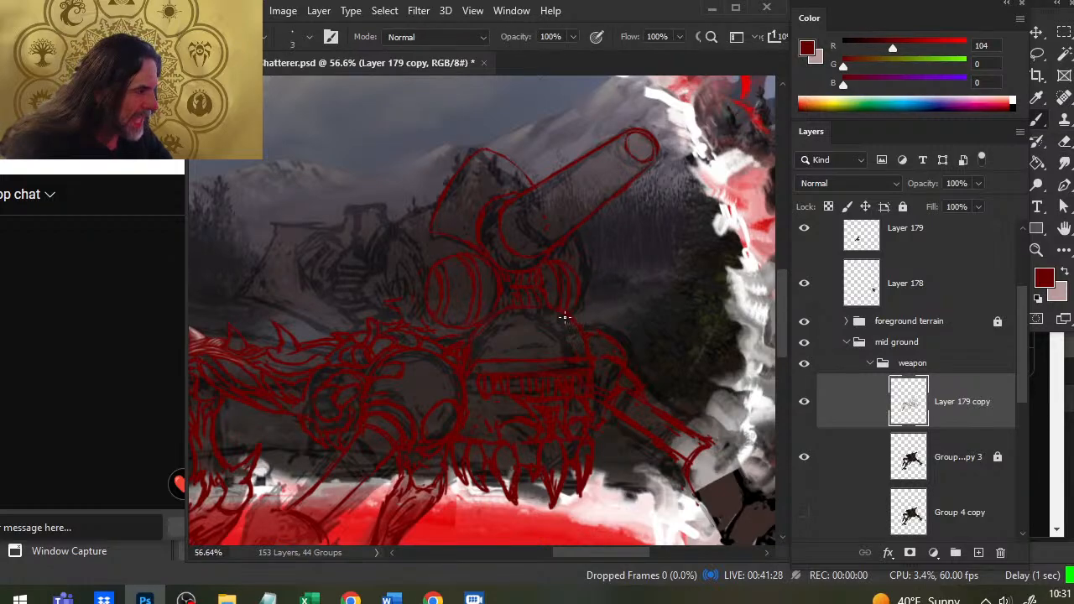
key("e")
key("b")
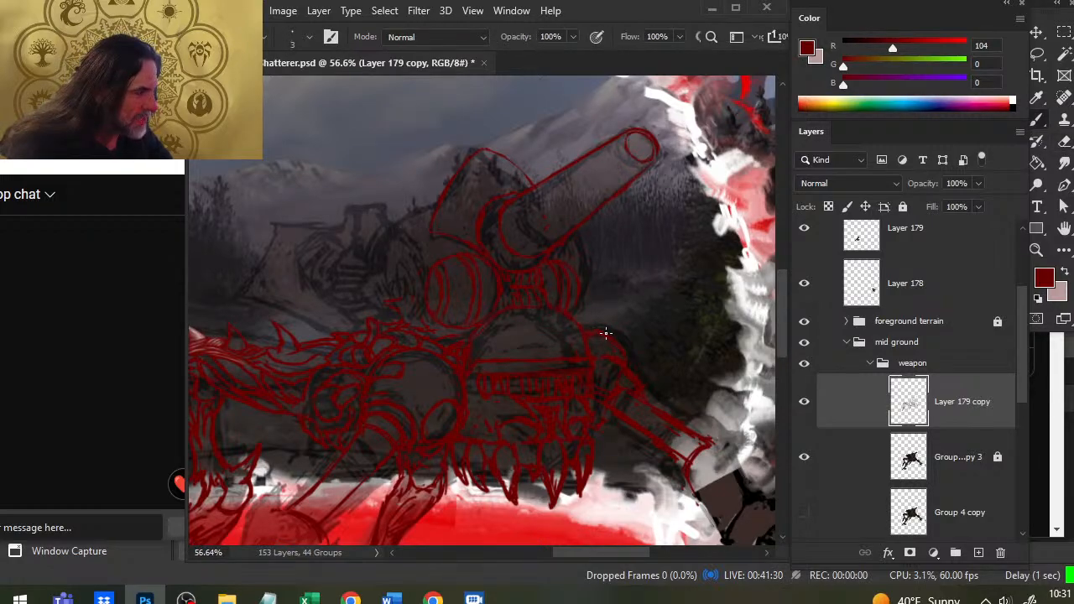
key("e")
key("b")
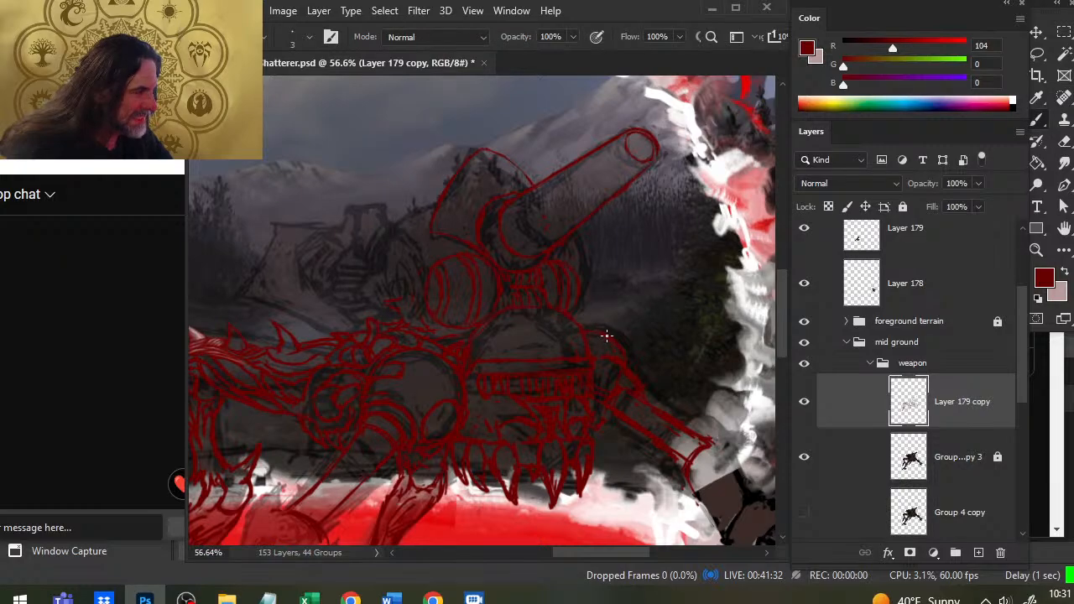
key("e")
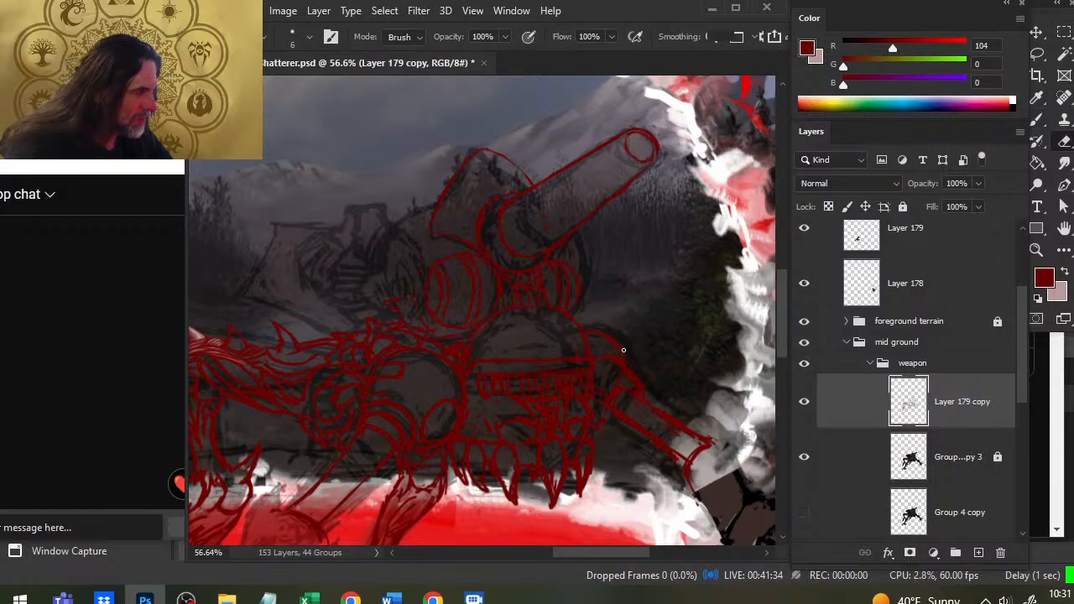
key("b")
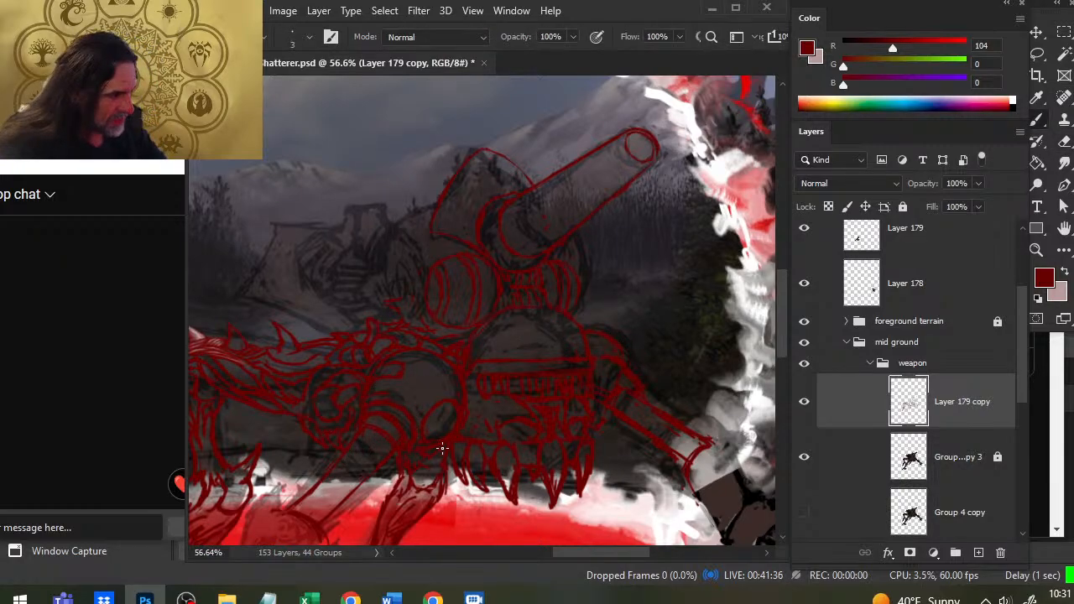
Step: Strengthen the shoulder plate's red outline beside the dome with a size 5 brush, erasing the excess
key("z")
left_click_drag(489, 424, 436, 424)
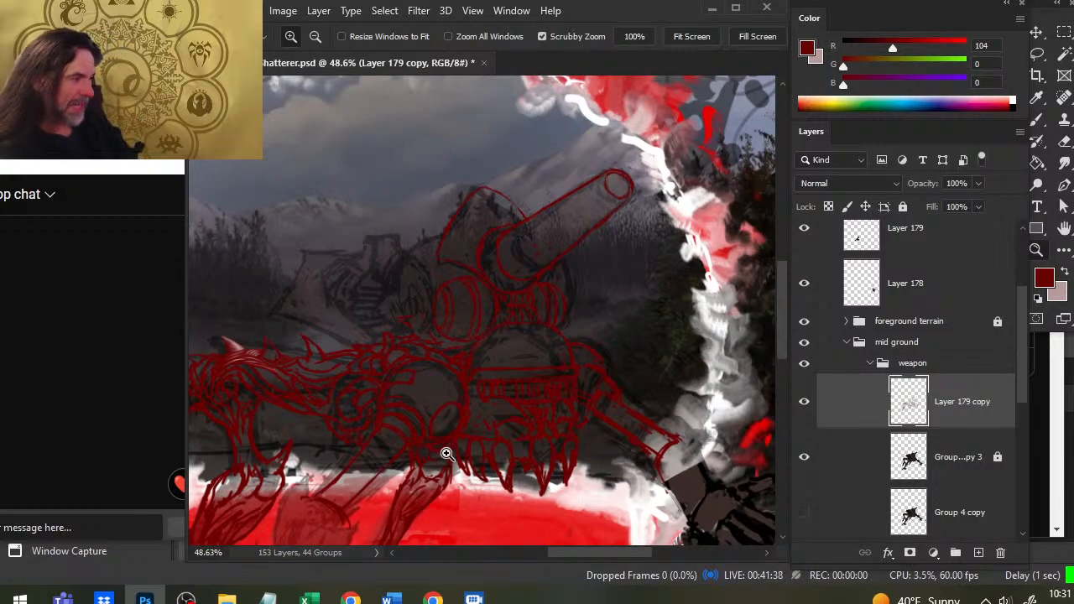
left_click_drag(566, 375, 530, 338)
key("e")
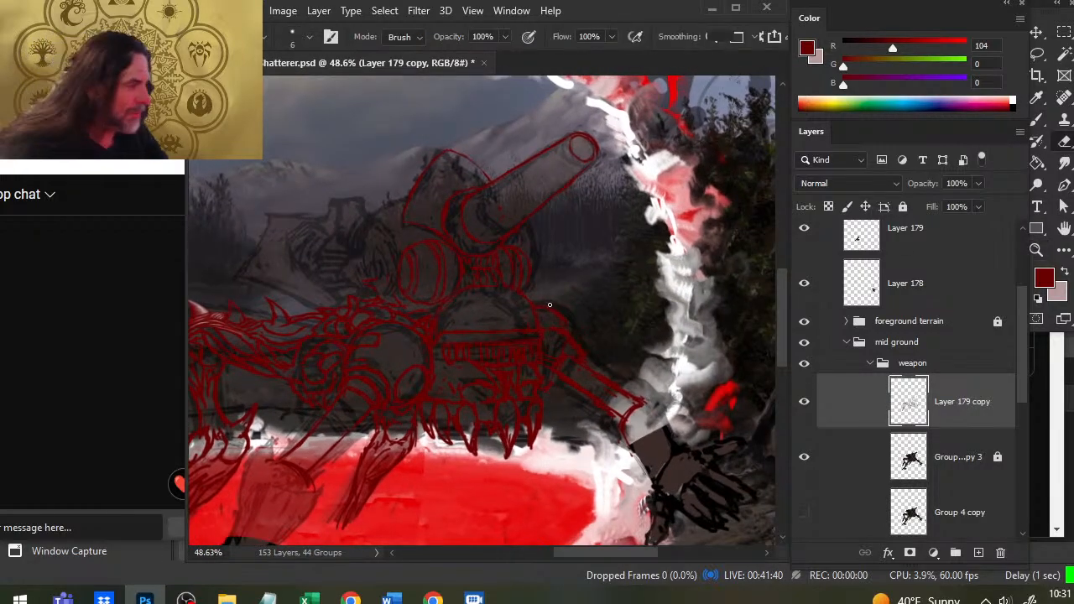
key("b")
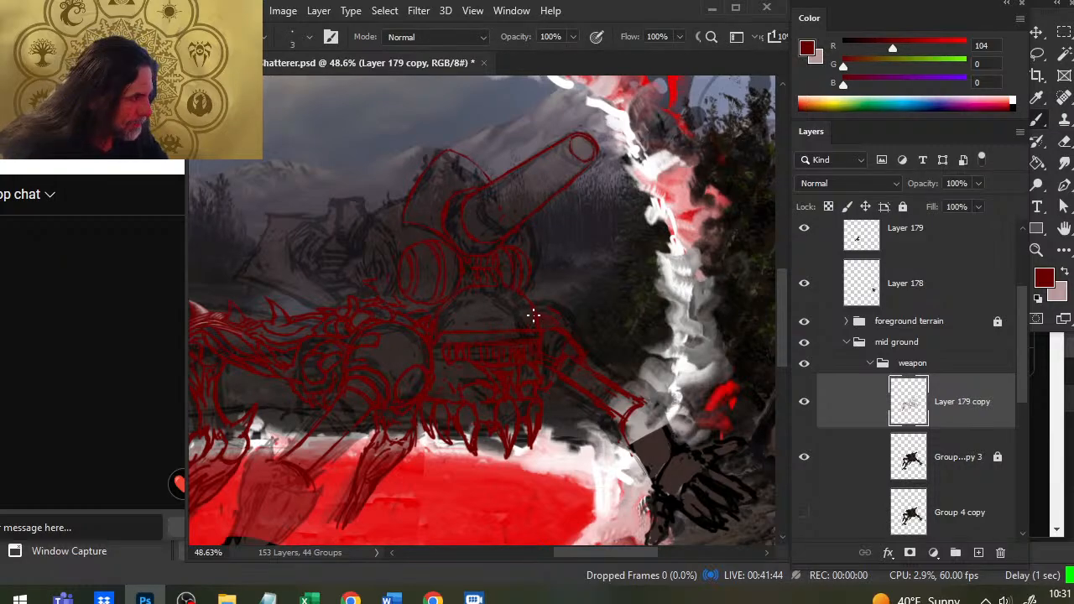
key("bracketright")
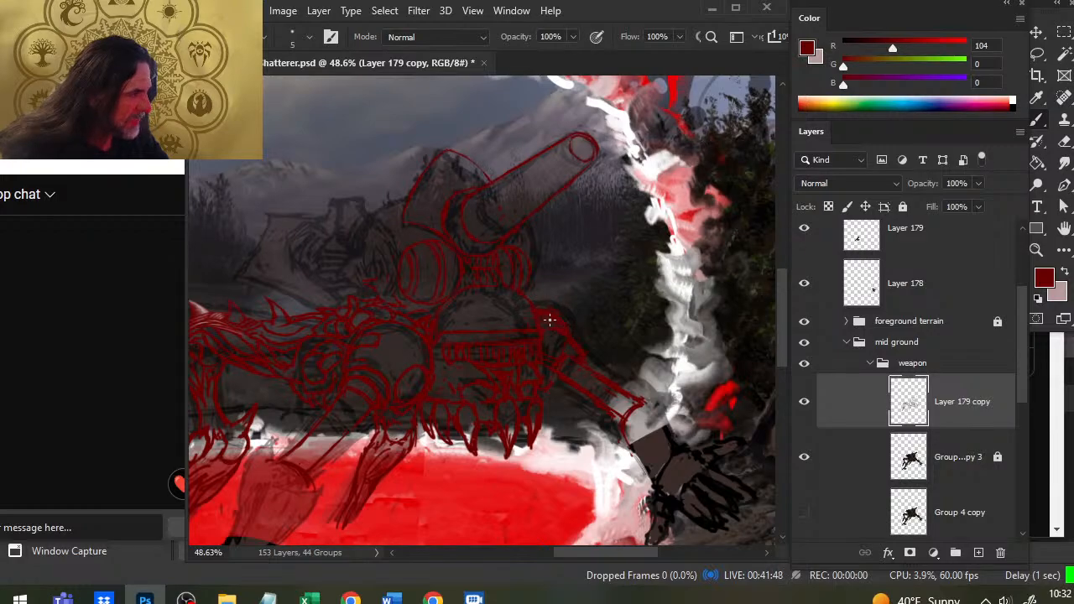
key("e")
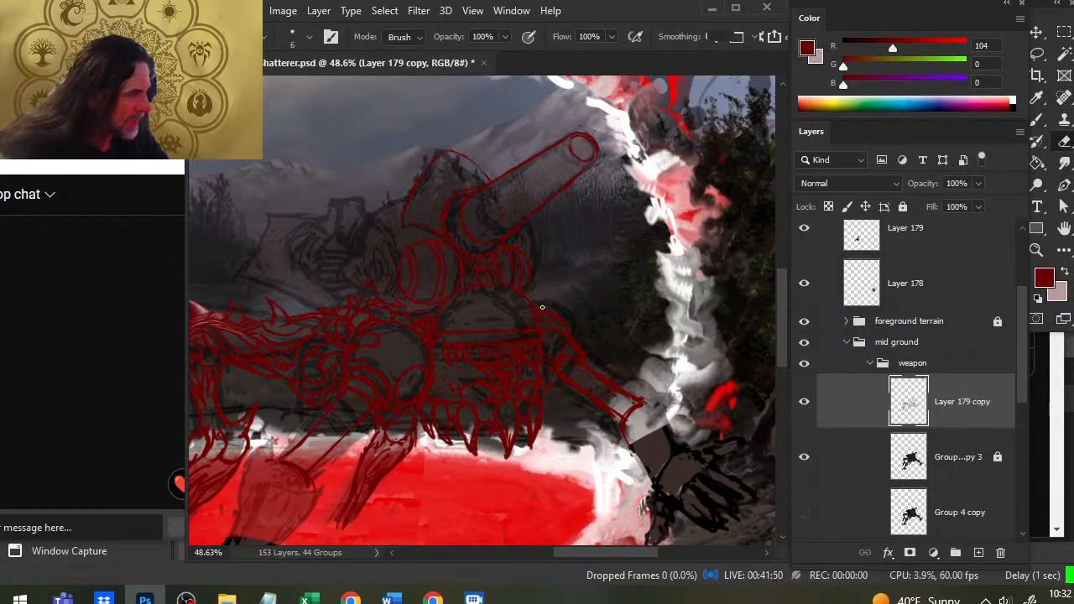
key("b")
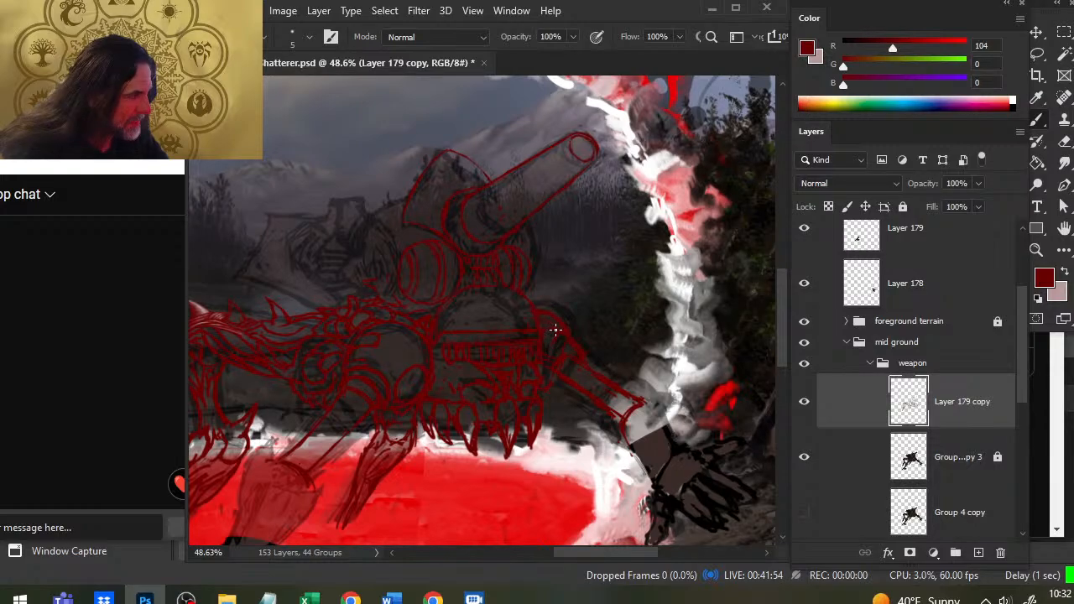
key("e")
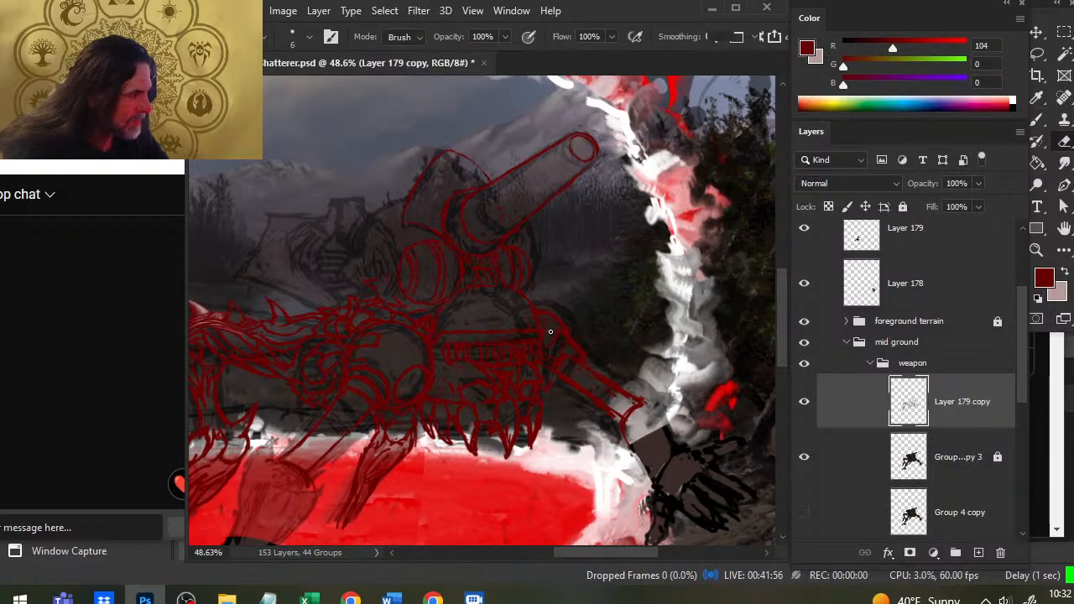
Step: Refine the inner lines of the shoulder plate and the corner where it joins the dome's edge
key("b")
key("e")
key("b")
key("e")
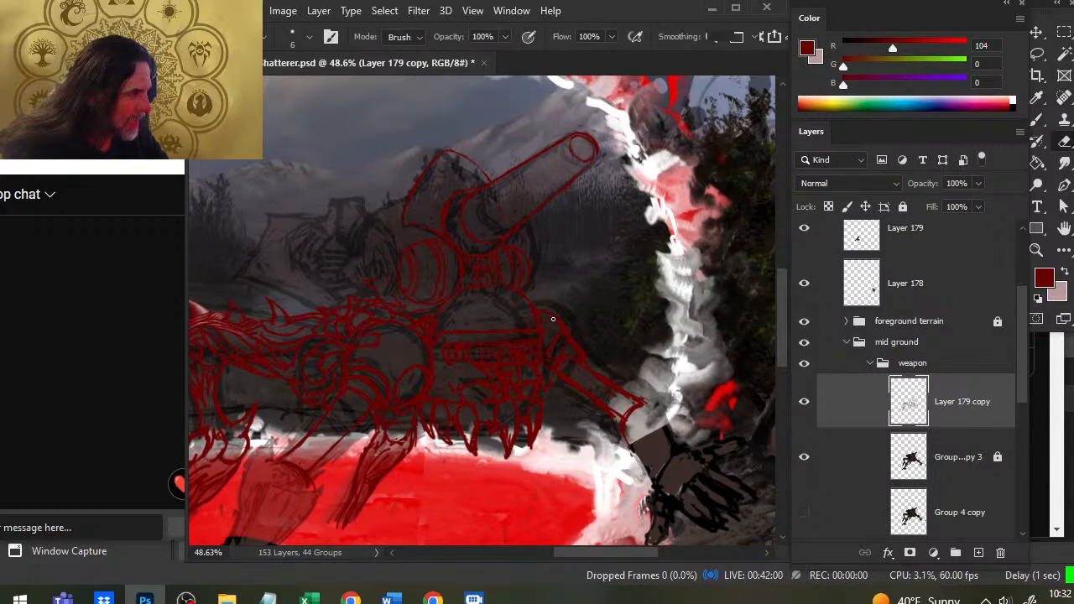
key("b")
key("e")
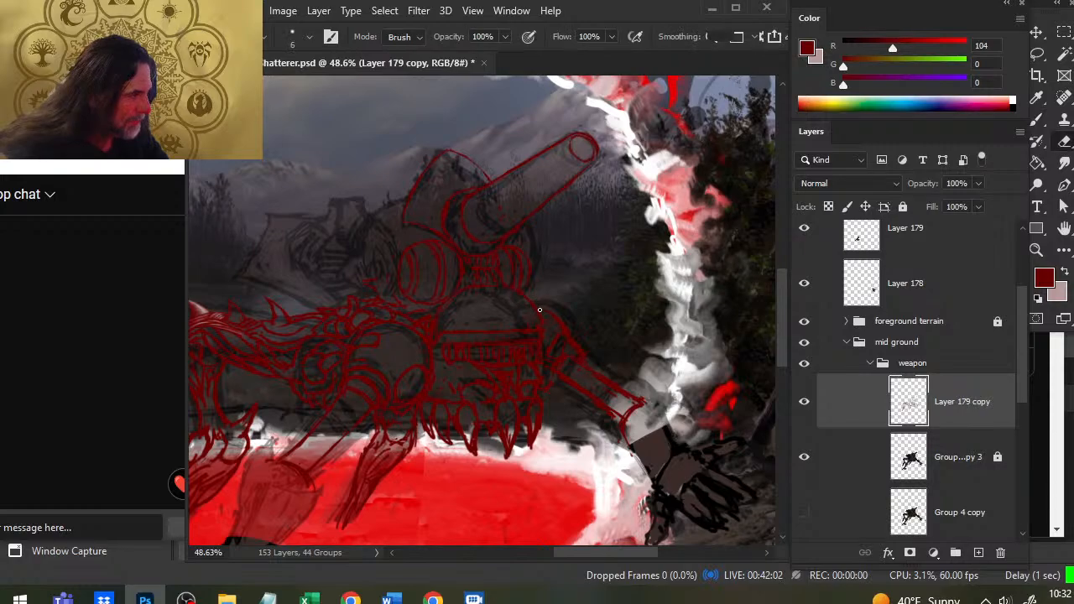
key("b")
key("e")
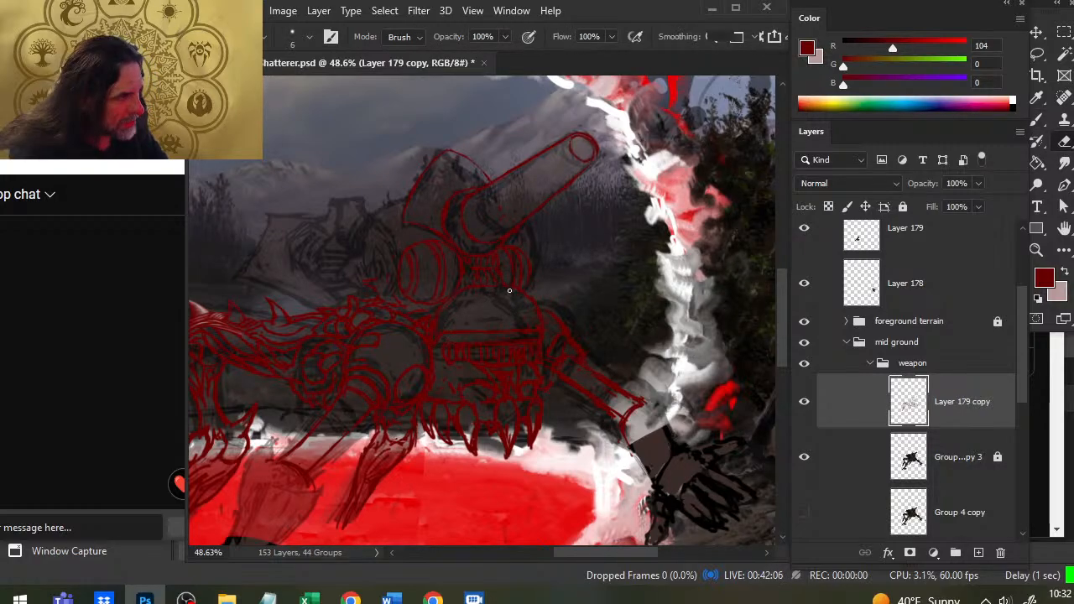
Step: Redraw the line along the top of the dome beneath the smaller drum and the block between the drums
key("b")
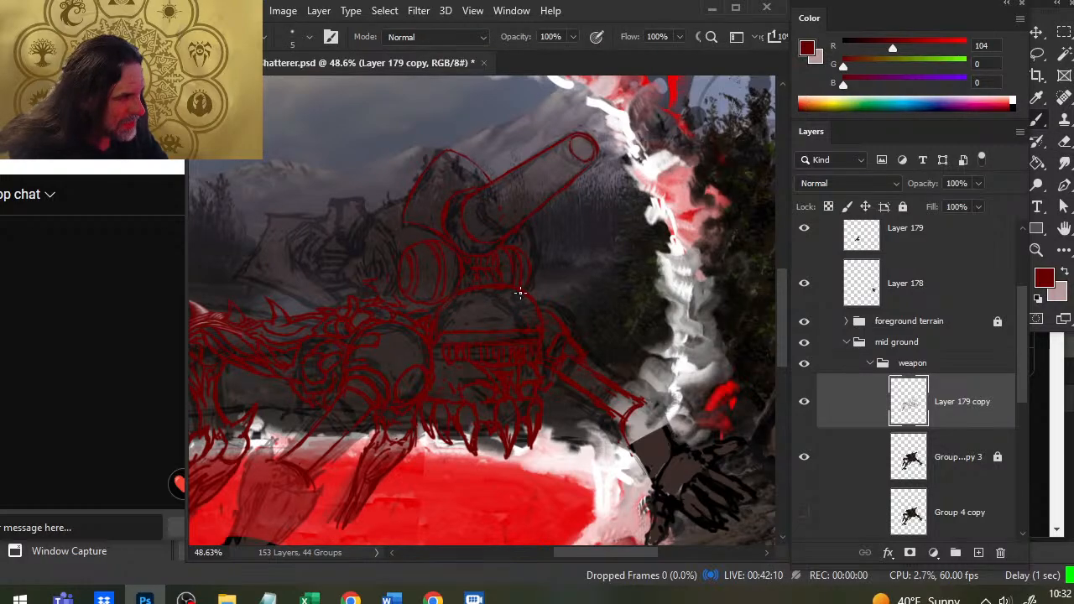
key("e")
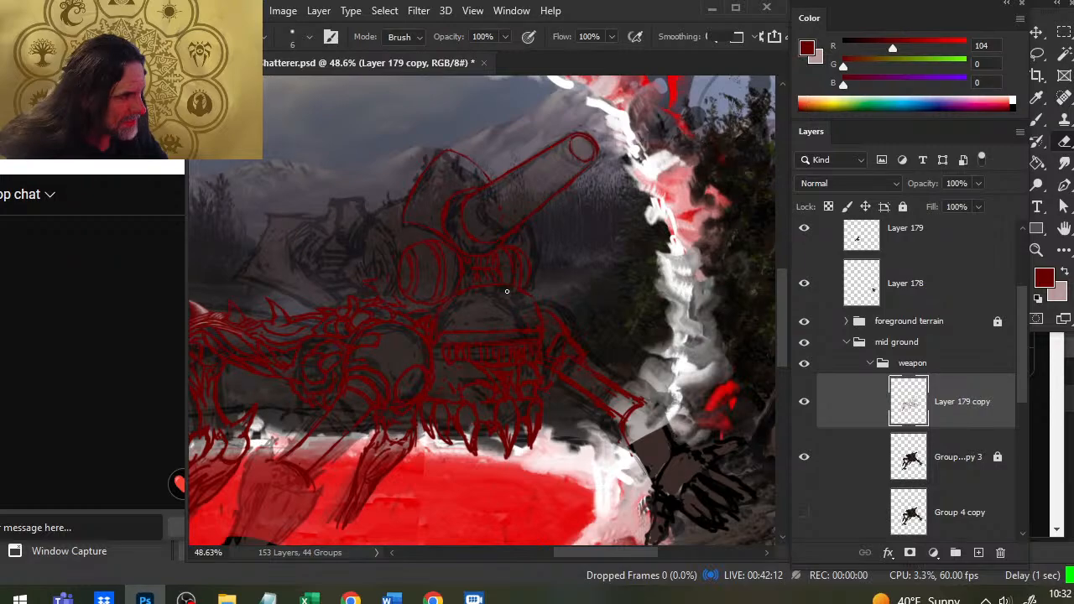
key("b")
key("e")
key("b")
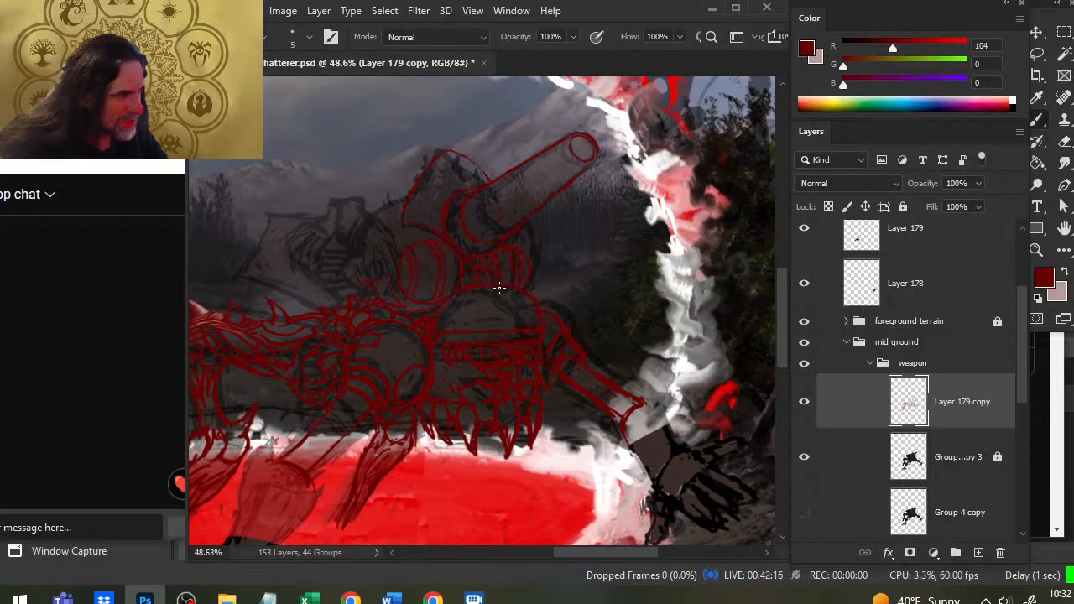
key("e")
key("b")
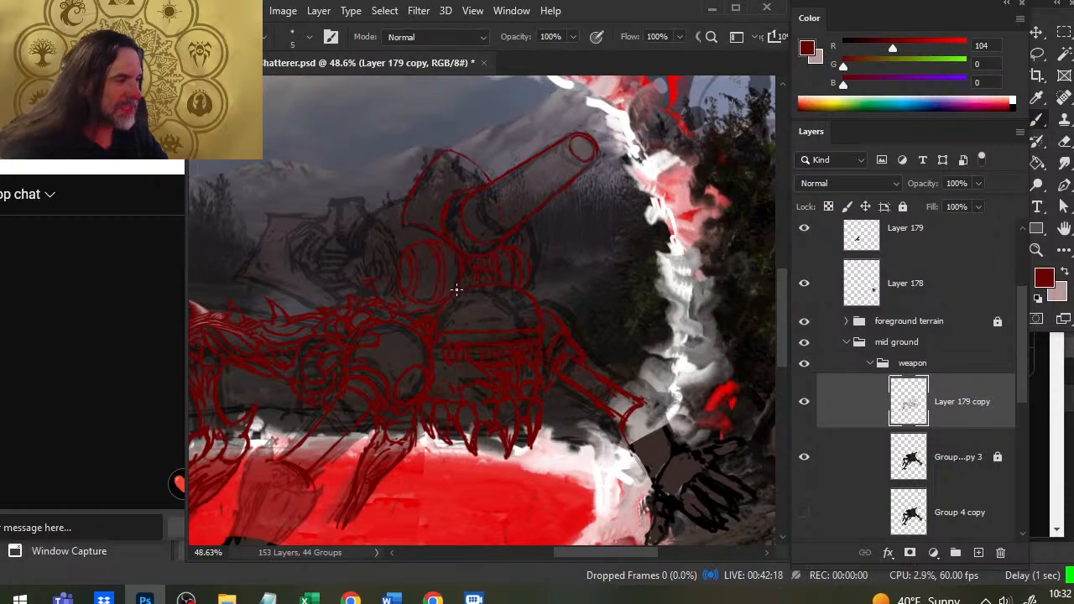
key("e")
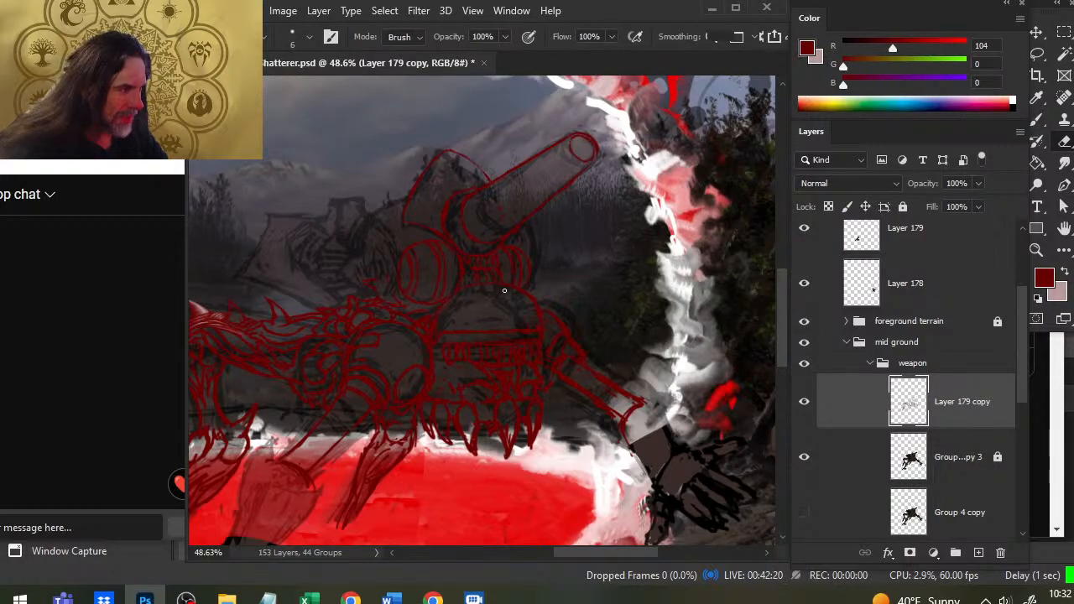
key("b")
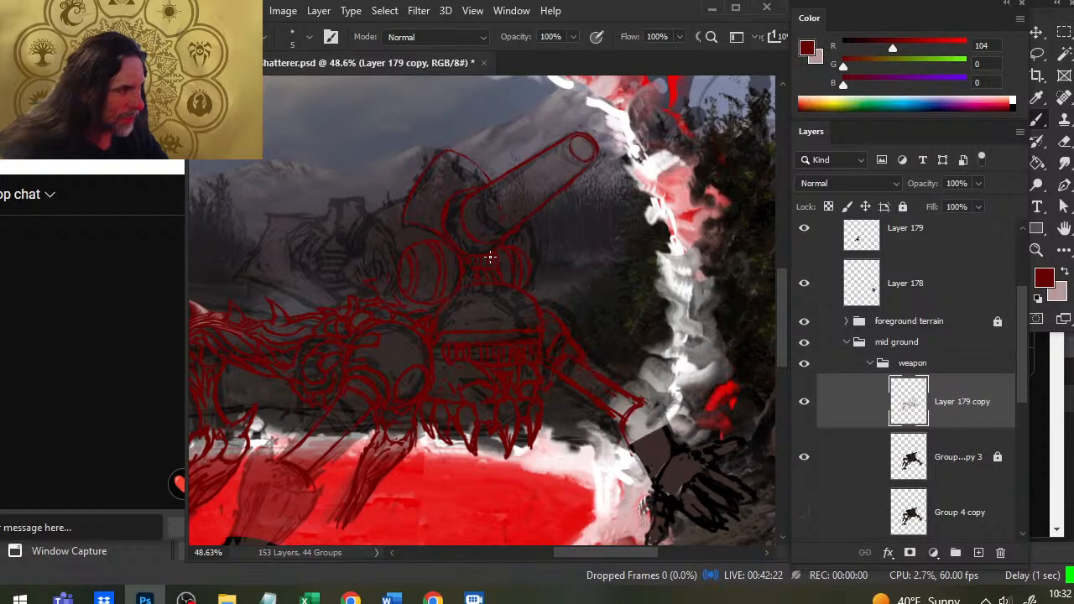
Step: Erase the cluttered hatching between the two drums and redraw the connecting block's upper edge under the main cannon
key("e")
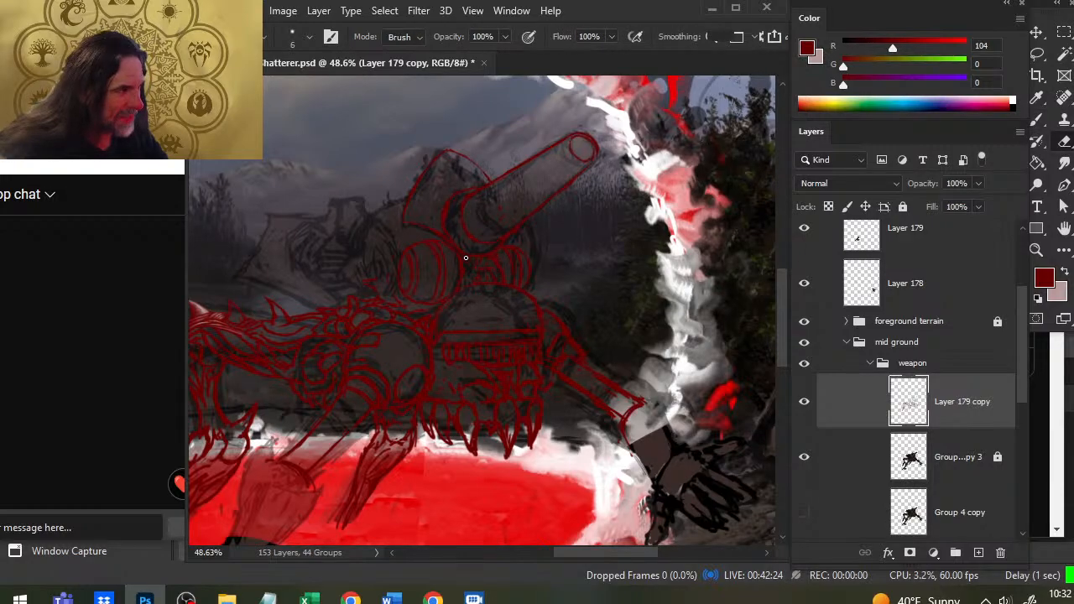
key("b")
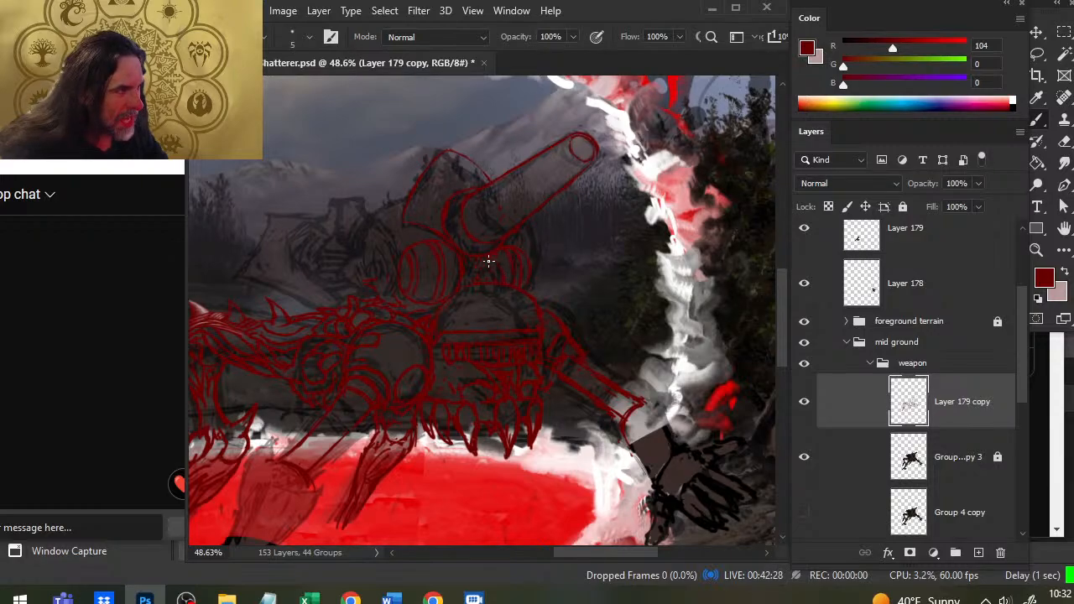
key("e")
key("b")
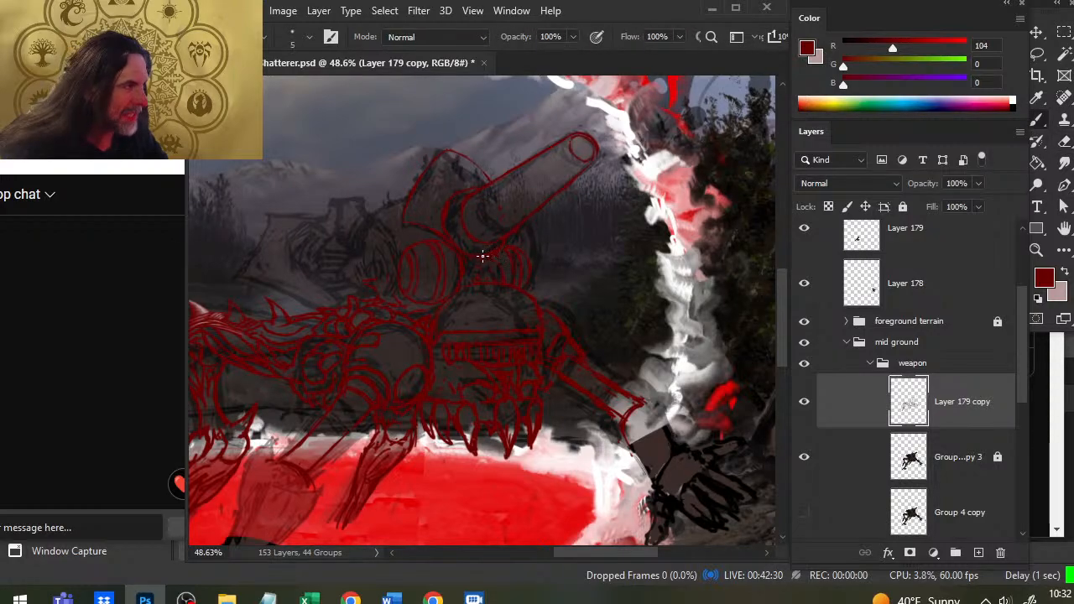
key("e")
key("b")
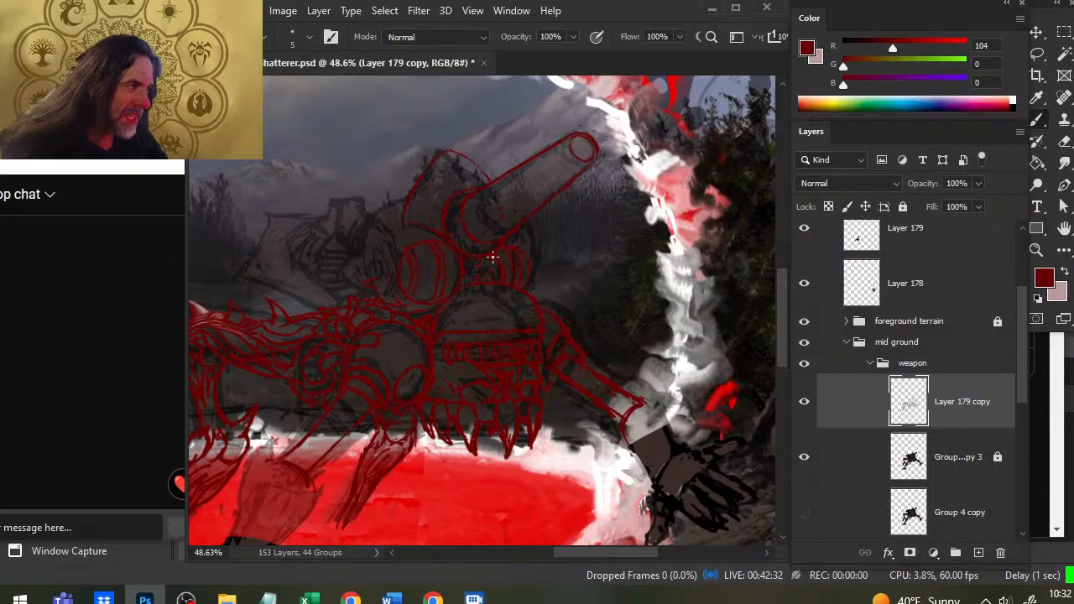
key("e")
key("b")
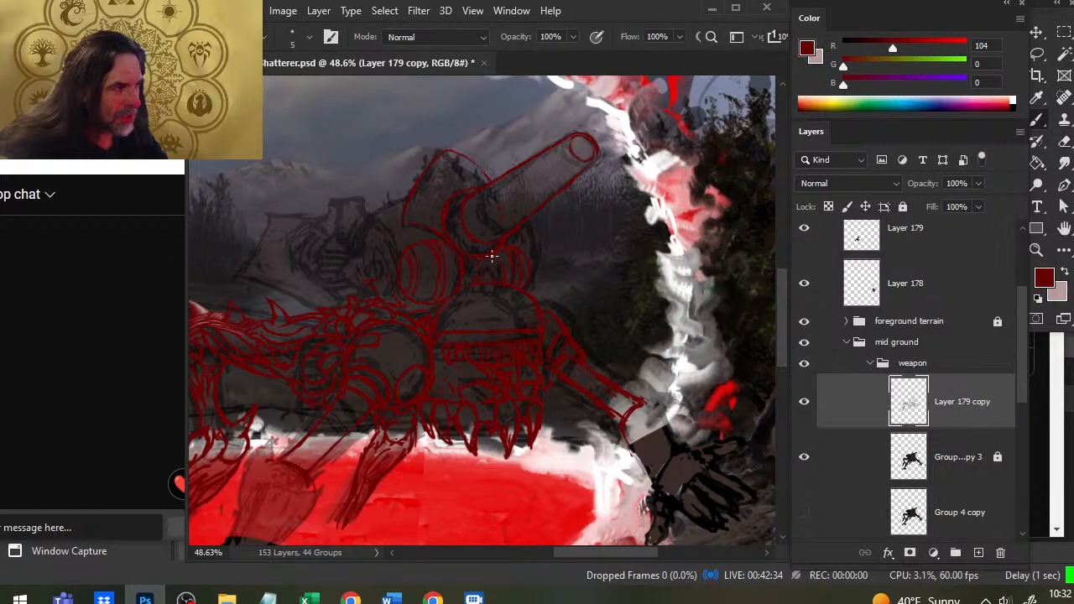
Step: Redraw the red side lines of the connecting block between the two drums, erasing the stray marks around its lower corner
key("e")
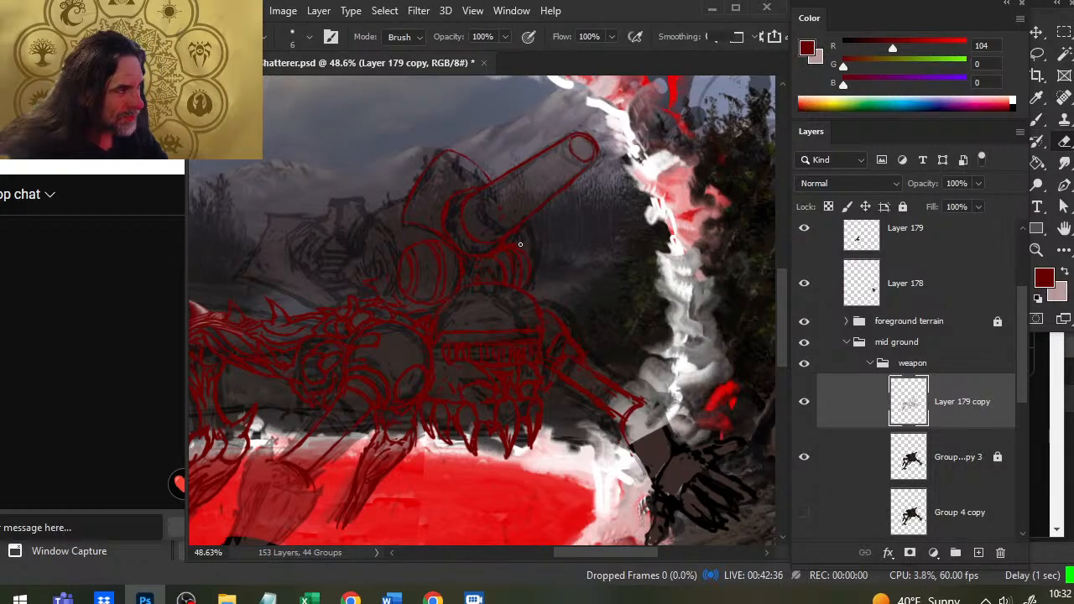
key("b")
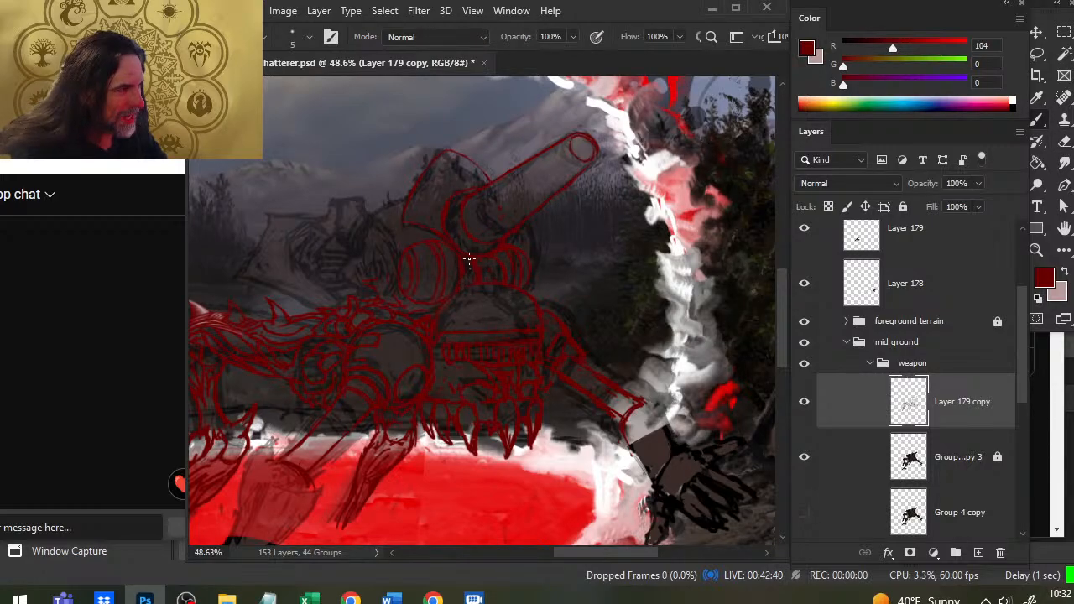
key("e")
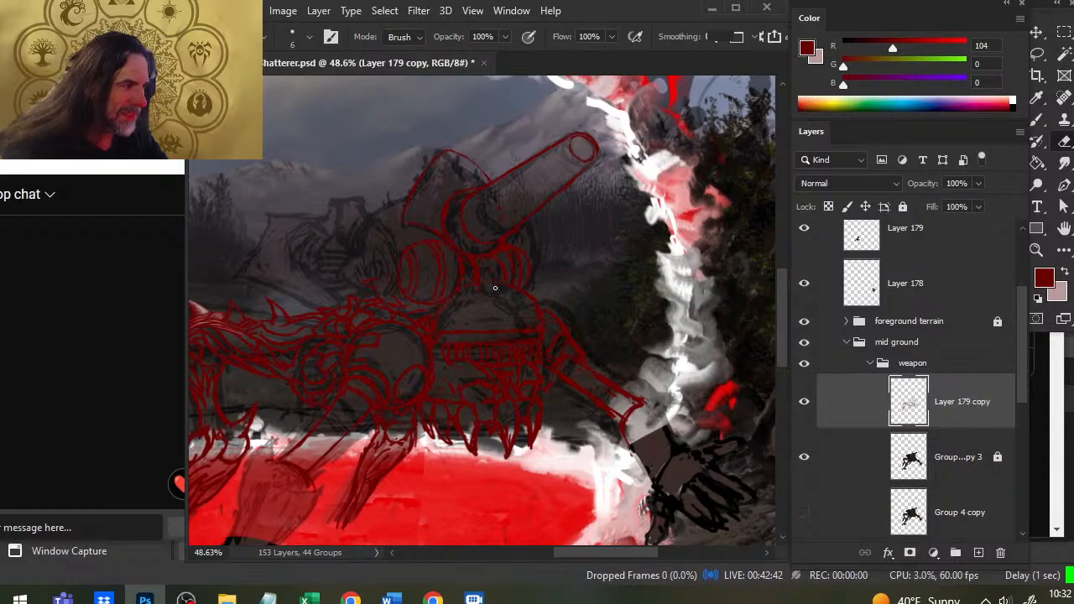
key("b")
key("e")
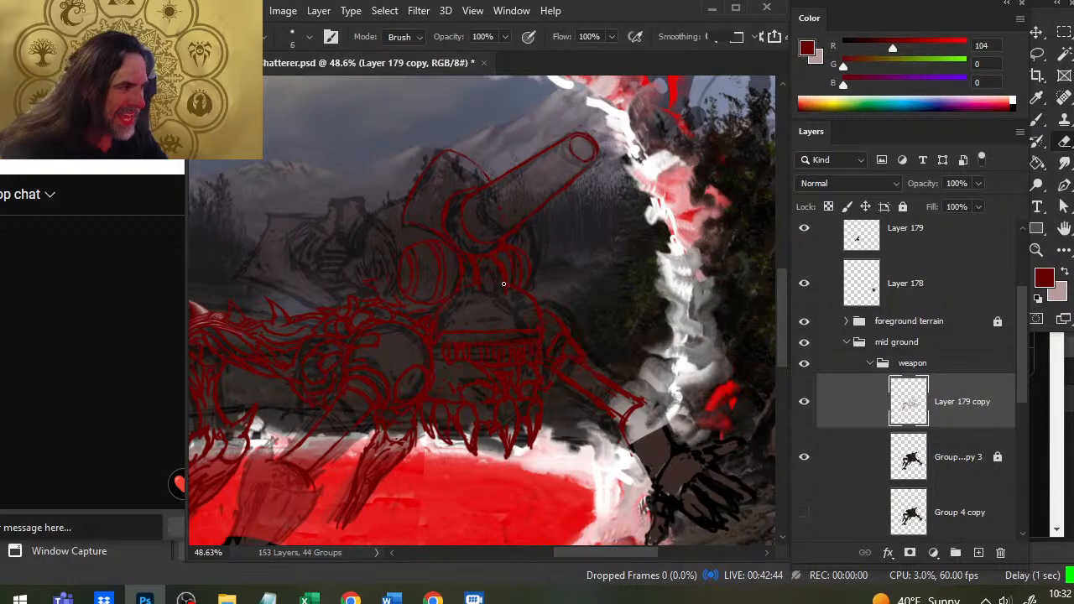
key("b")
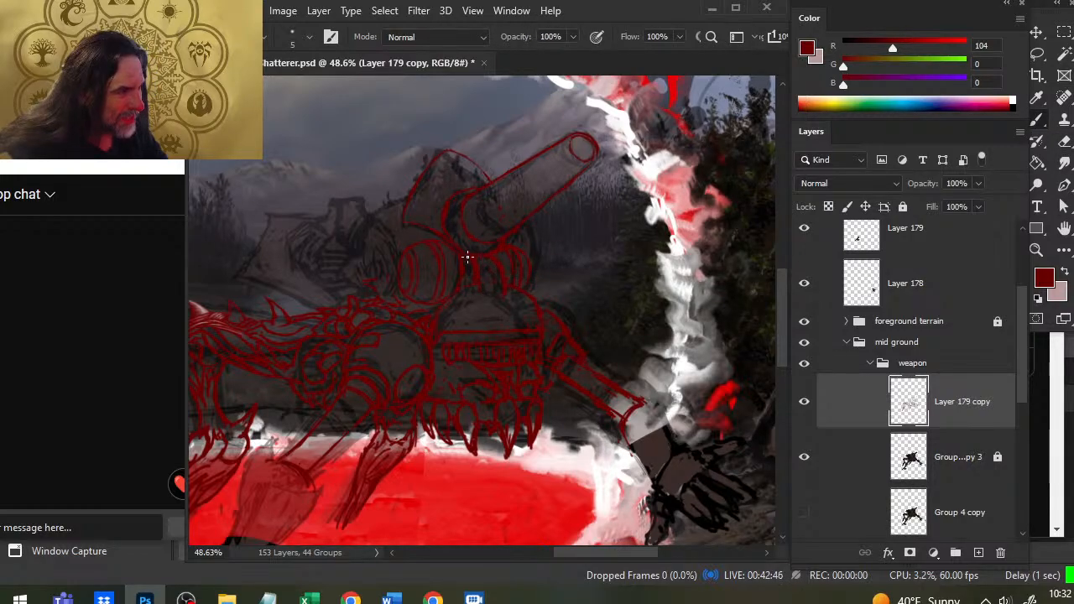
Step: Refine the connecting block's edge beside the larger drum and thin out the red lines inside the block
key("e")
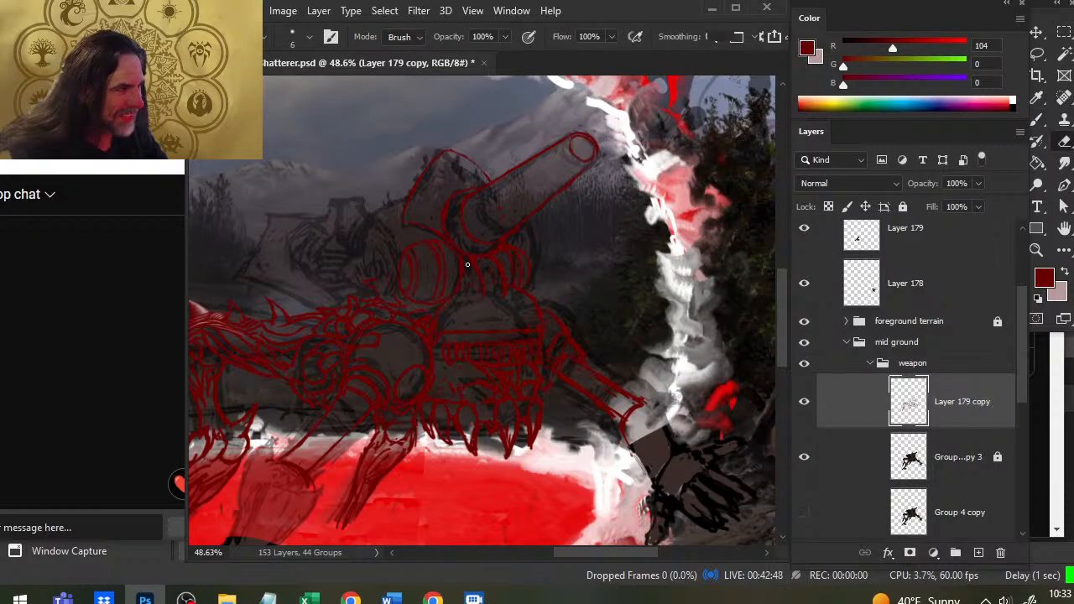
key("b")
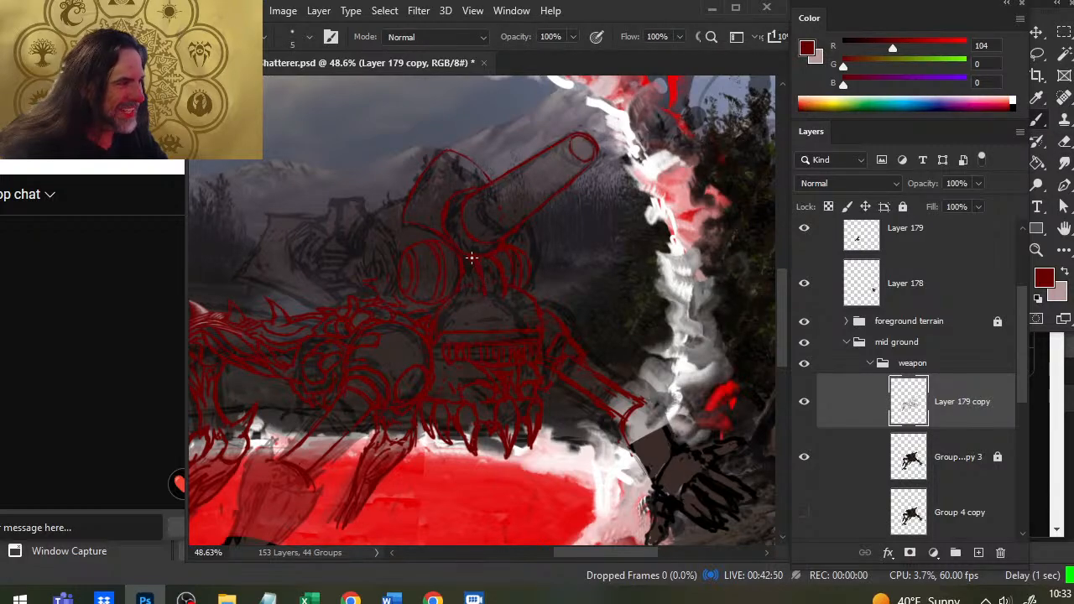
key("e")
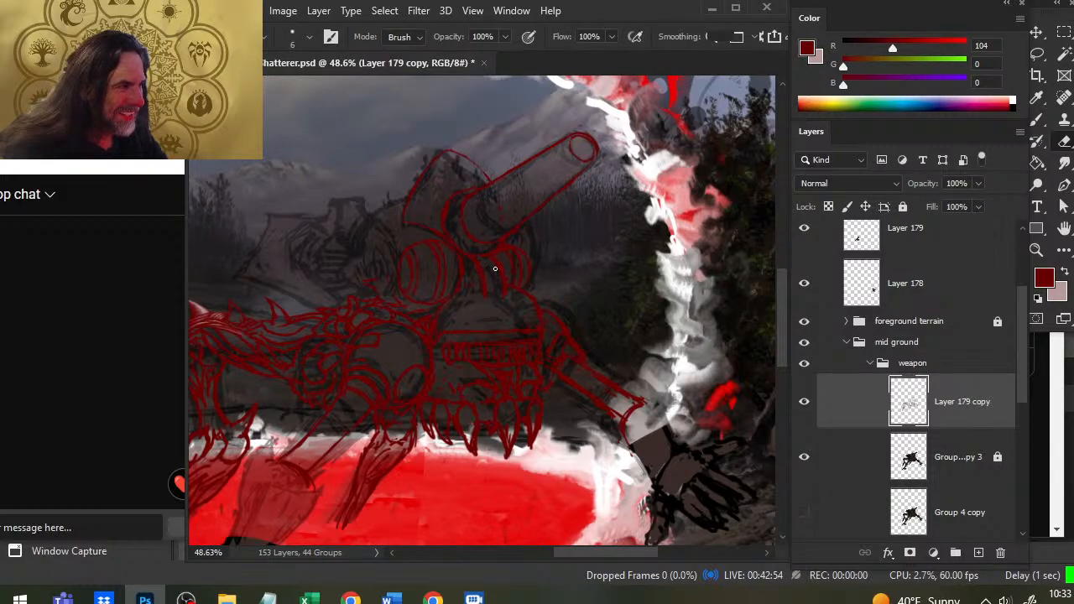
key("b")
key("e")
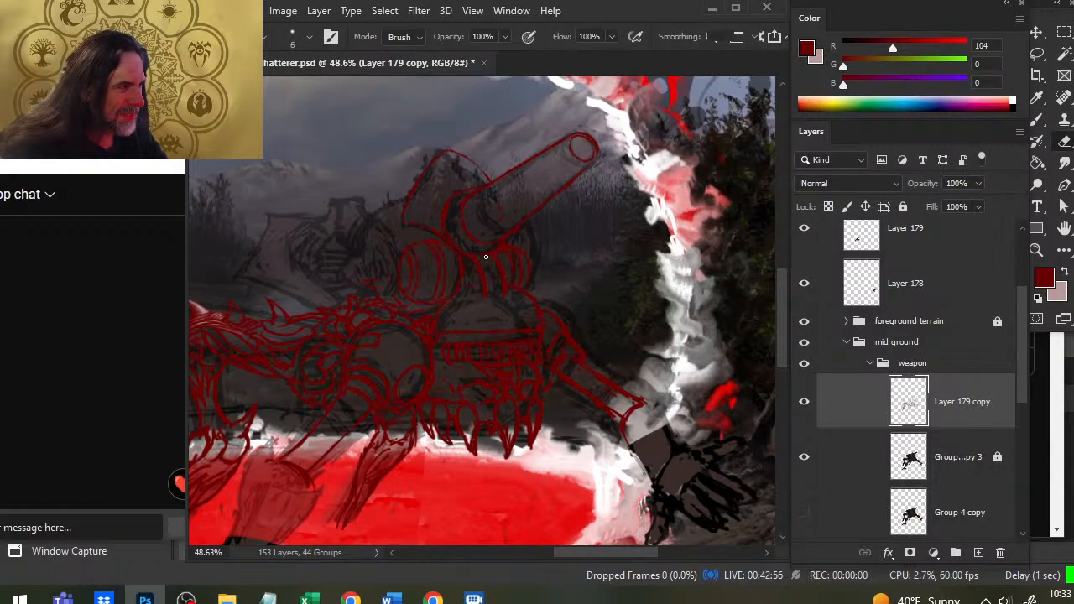
key("b")
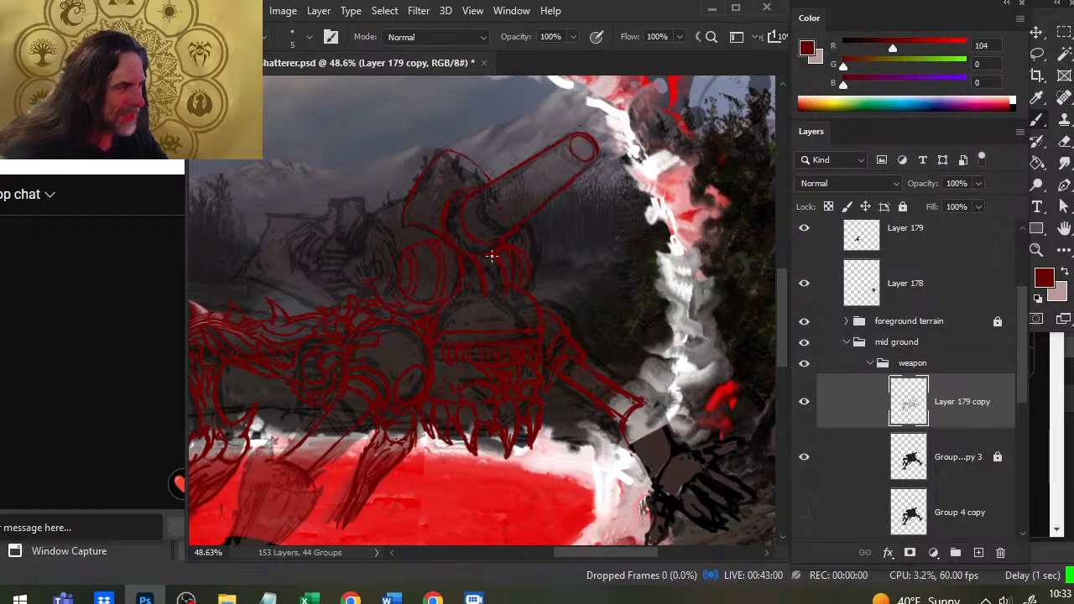
Step: Clean up the block's upper edge under the main cannon and its corner against the smaller drum
key("e")
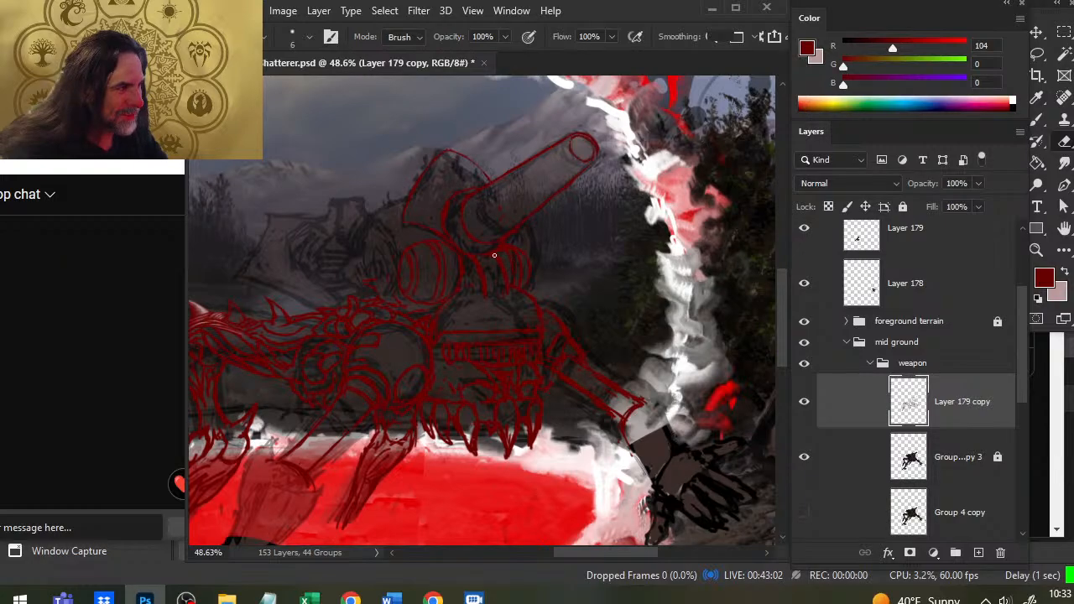
key("b")
key("e")
key("b")
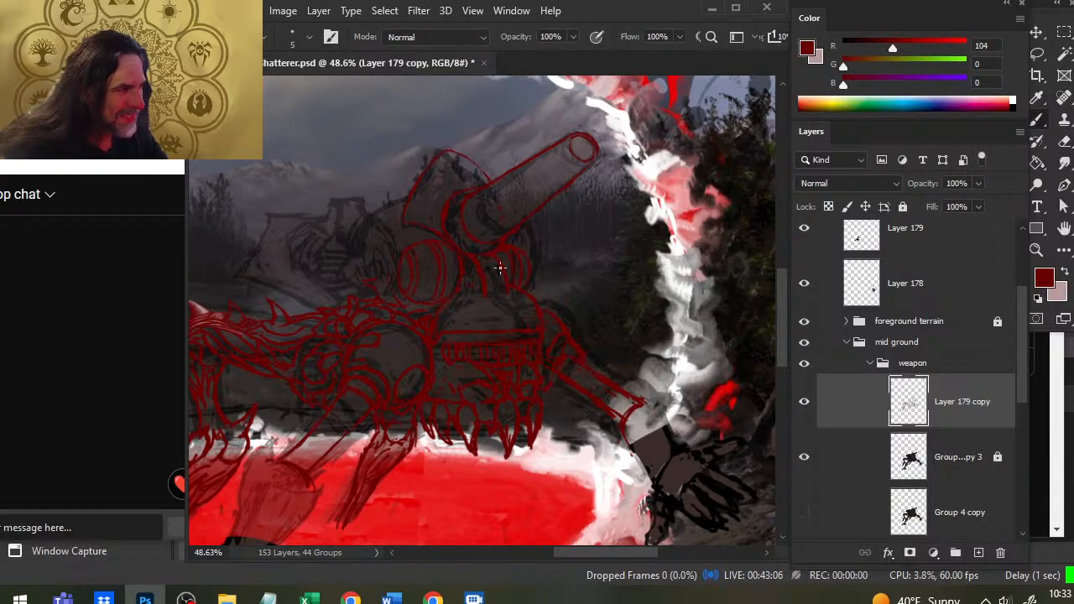
key("e")
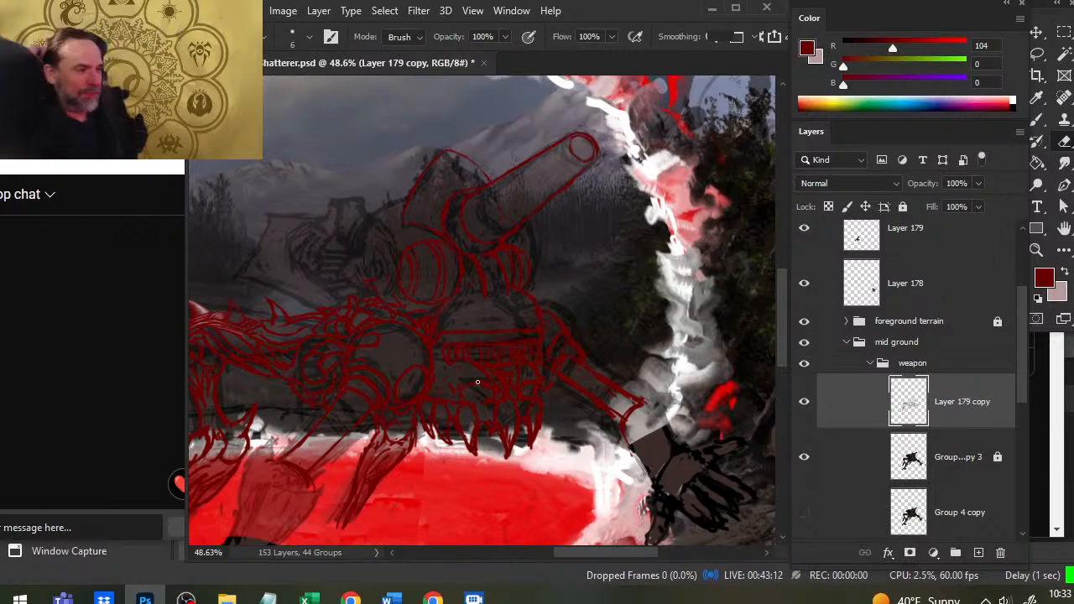
Step: Redraw the smaller drum's inner edge where it meets the block, erasing the overlap down to the dome
key("b")
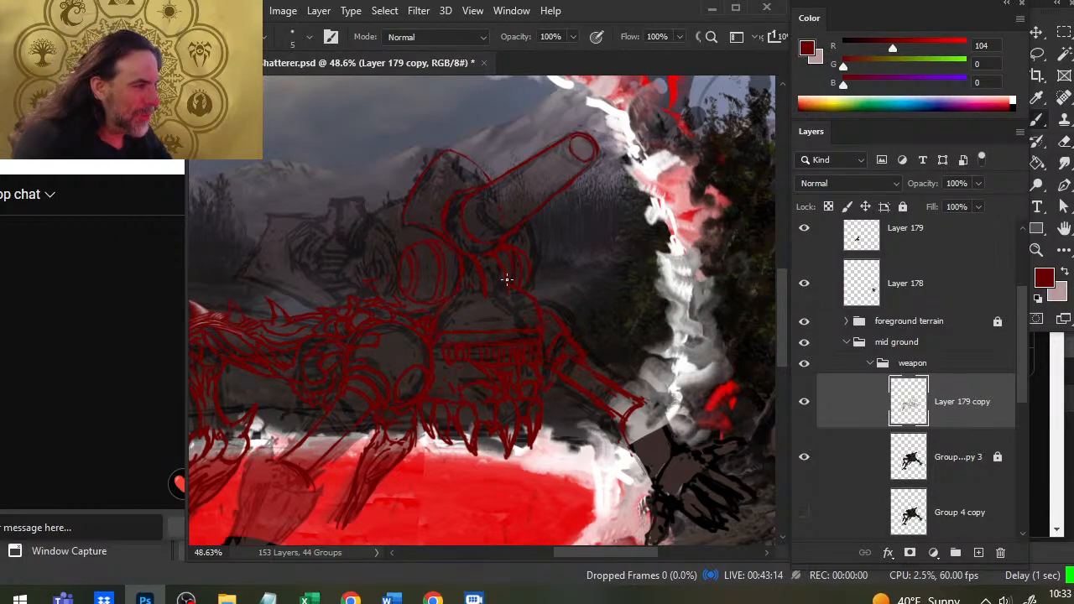
key("e")
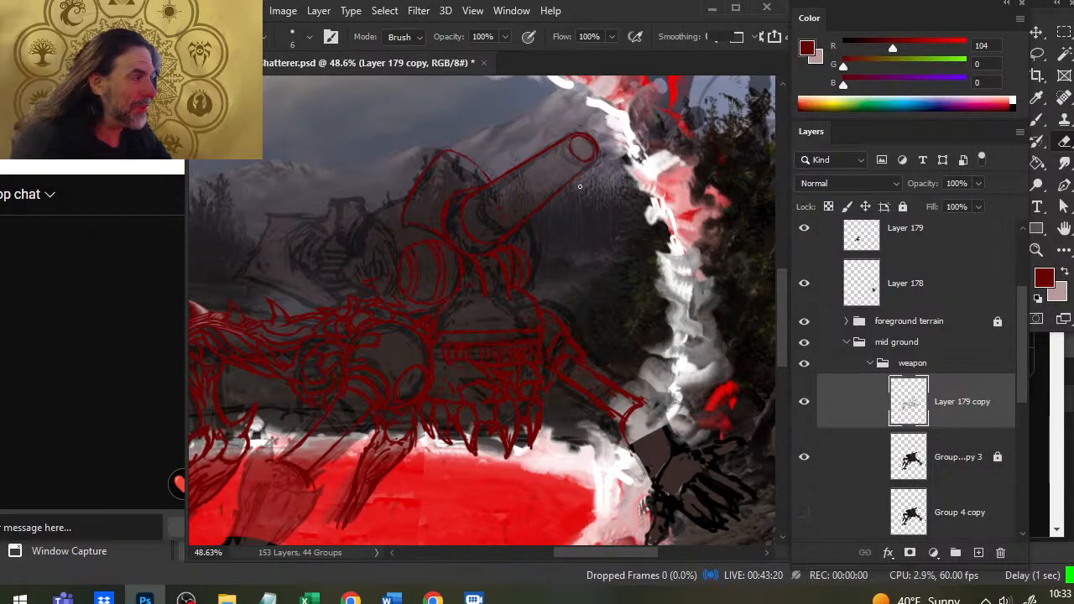
key("b")
key("e")
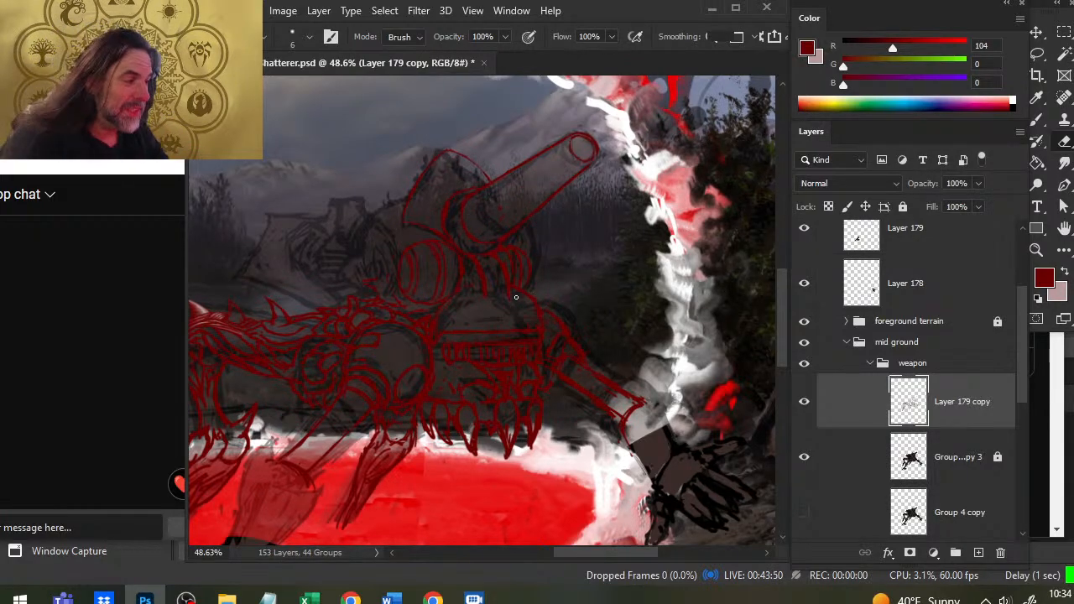
key("b")
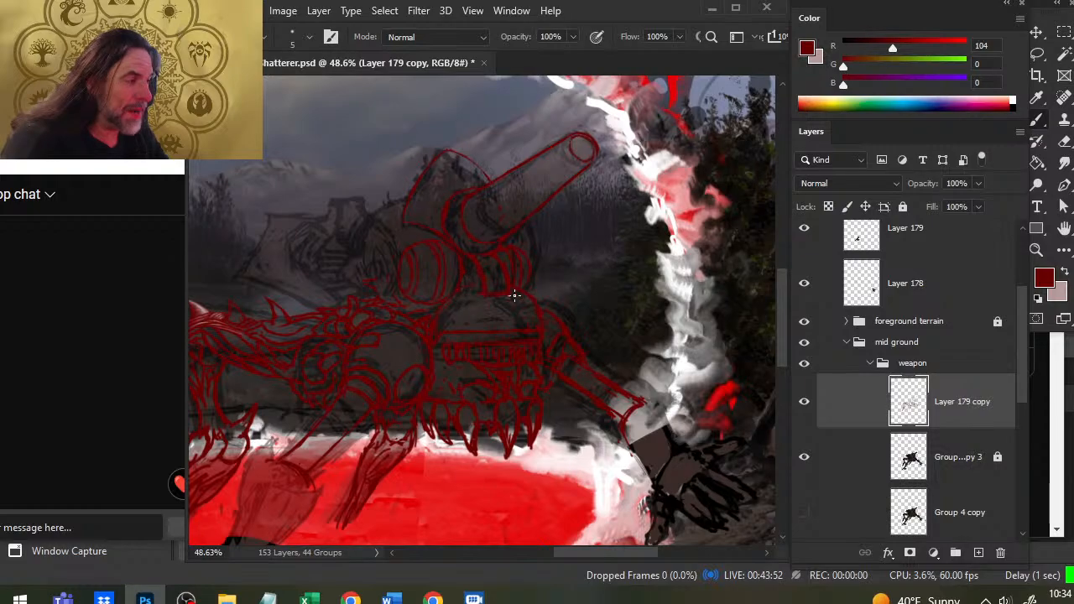
Step: Draw the base line of the block and smaller drum along the dome's top, trimming the excess red
key("e")
key("b")
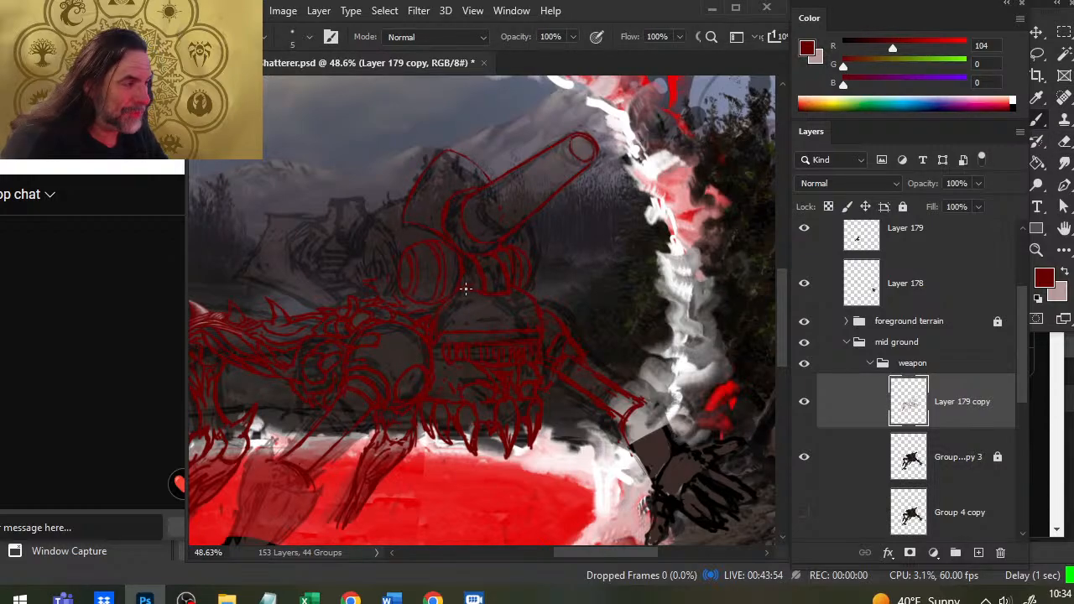
key("e")
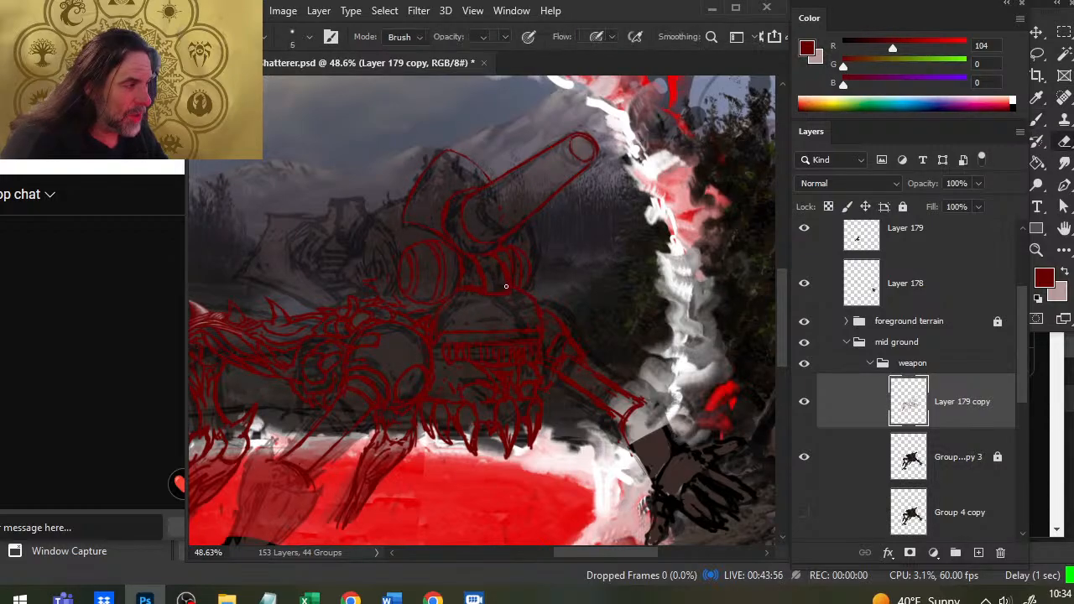
key("b")
key("e")
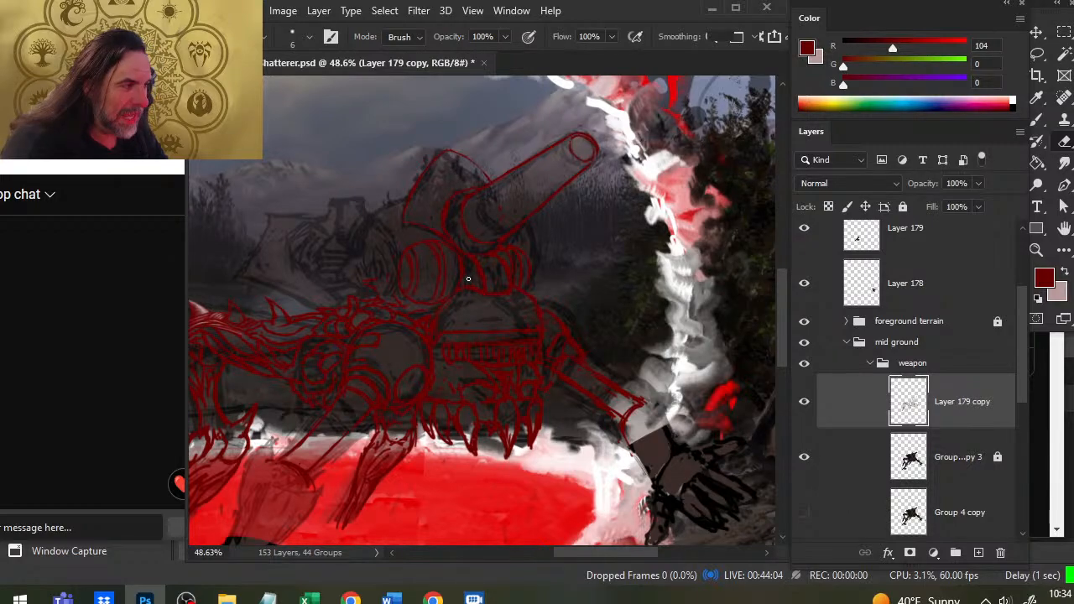
key("b")
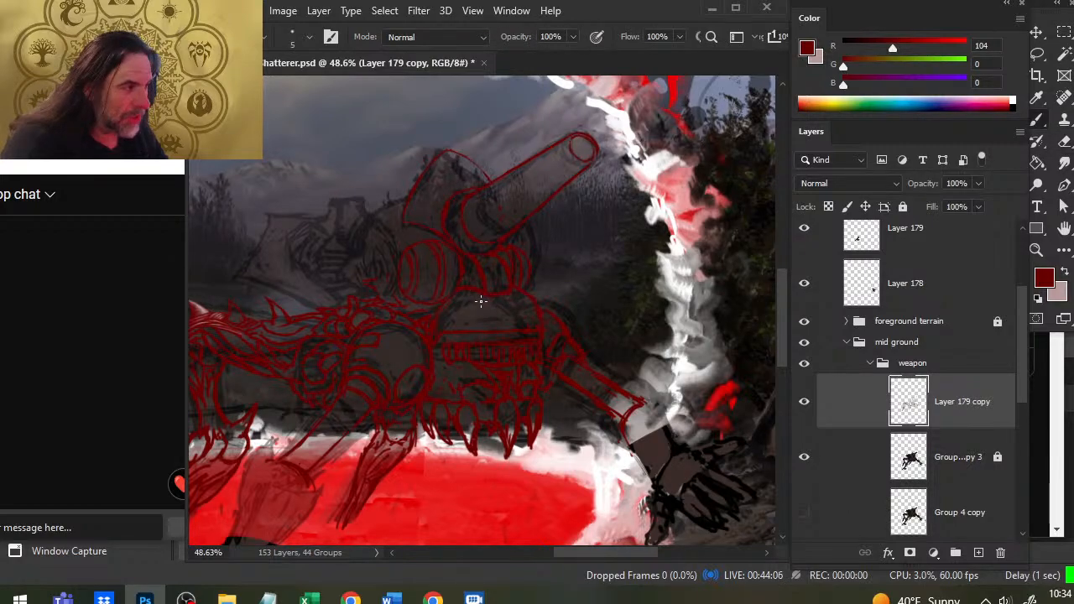
Step: Reshape the dome's left shoulder beneath the larger drum, erasing the old line and redrawing the curve between them
key("e")
key("b")
key("e")
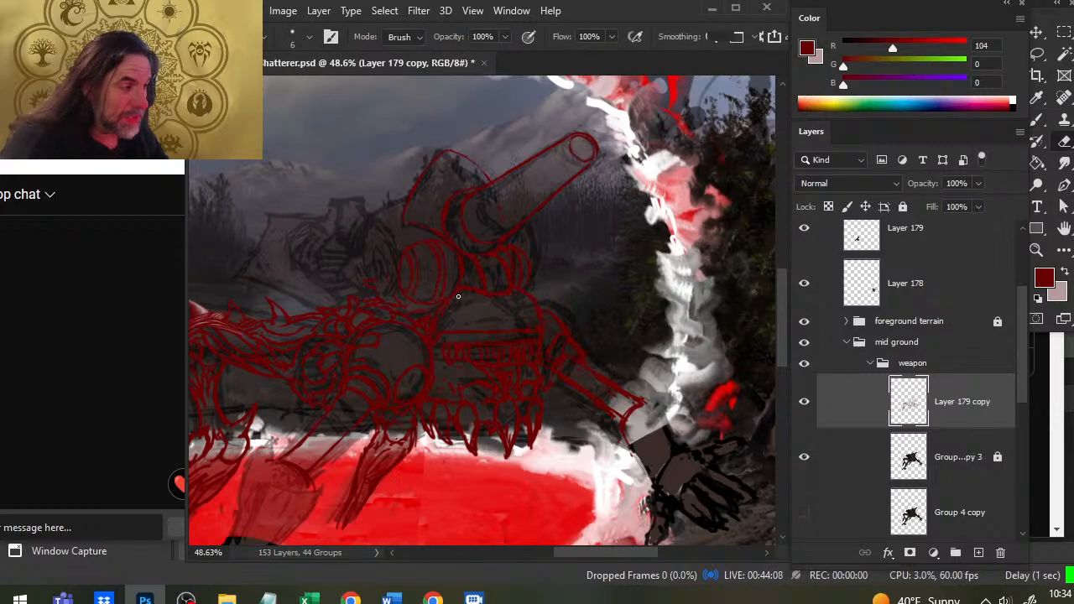
key("b")
key("e")
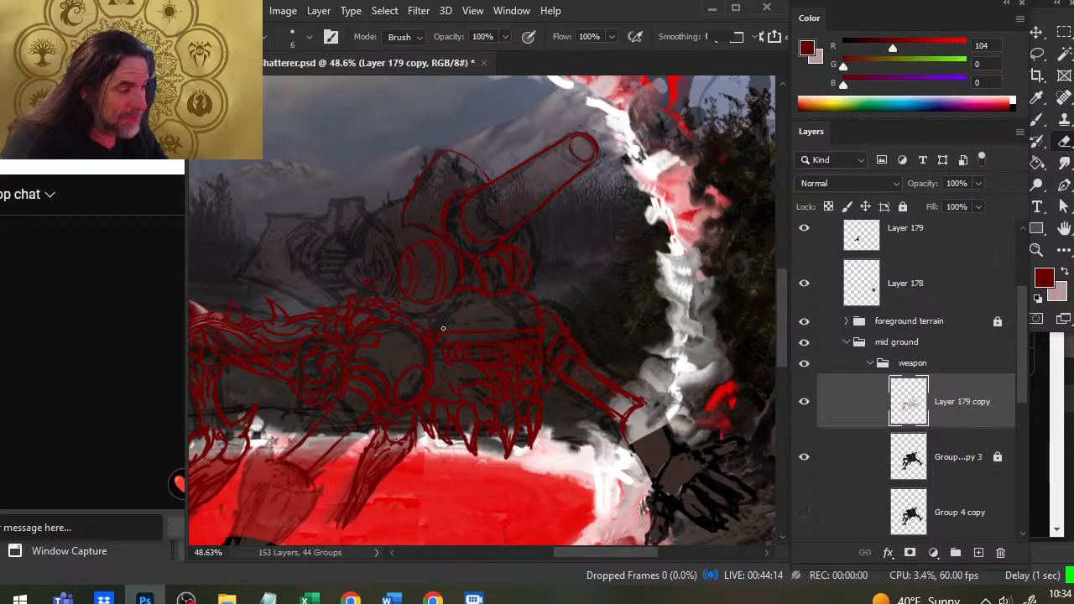
key("b")
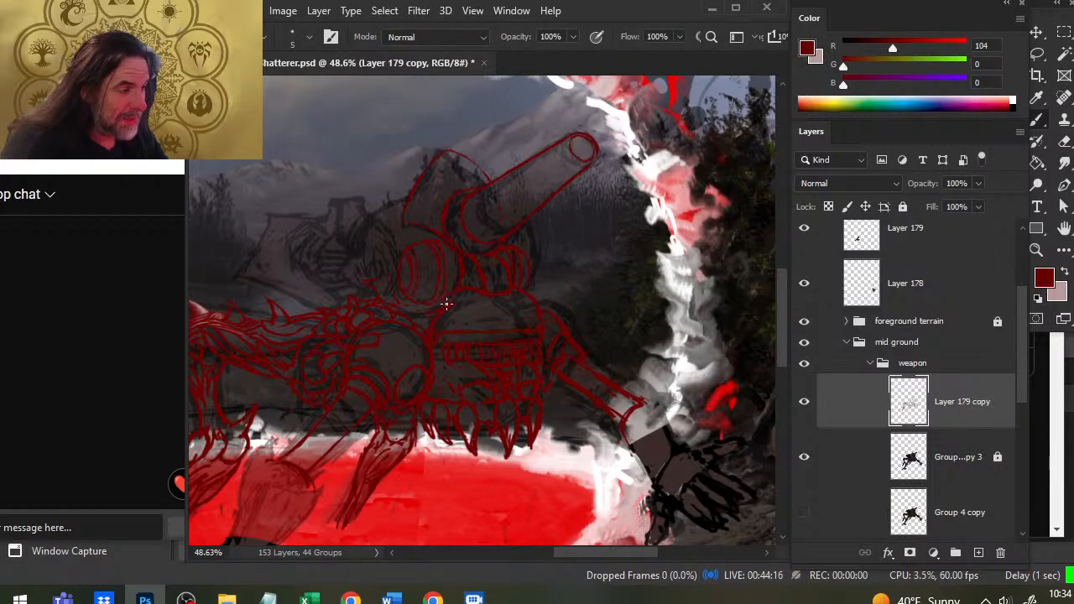
key("e")
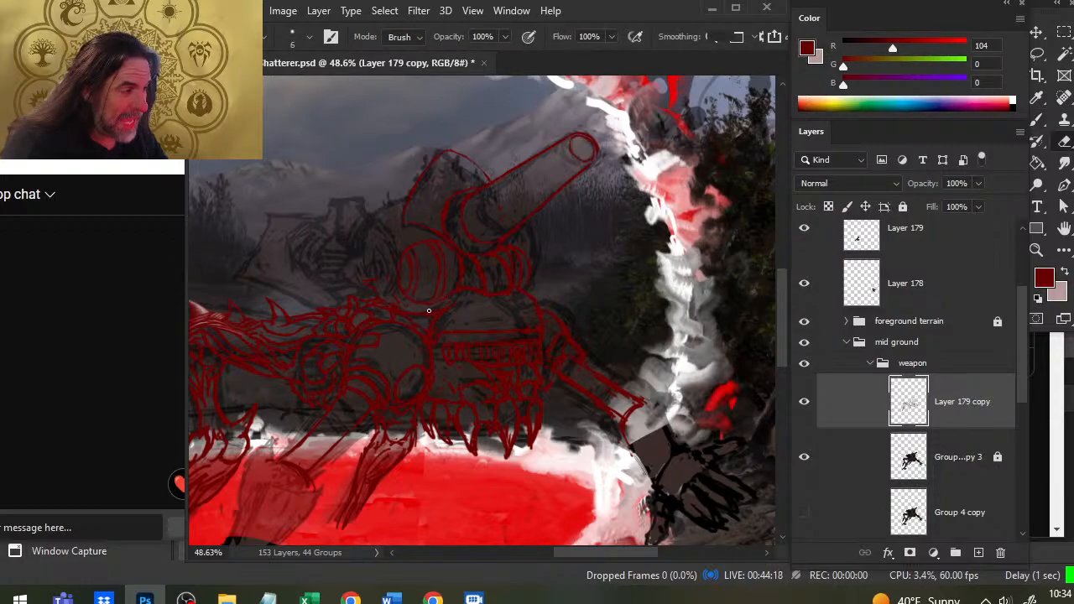
key("b")
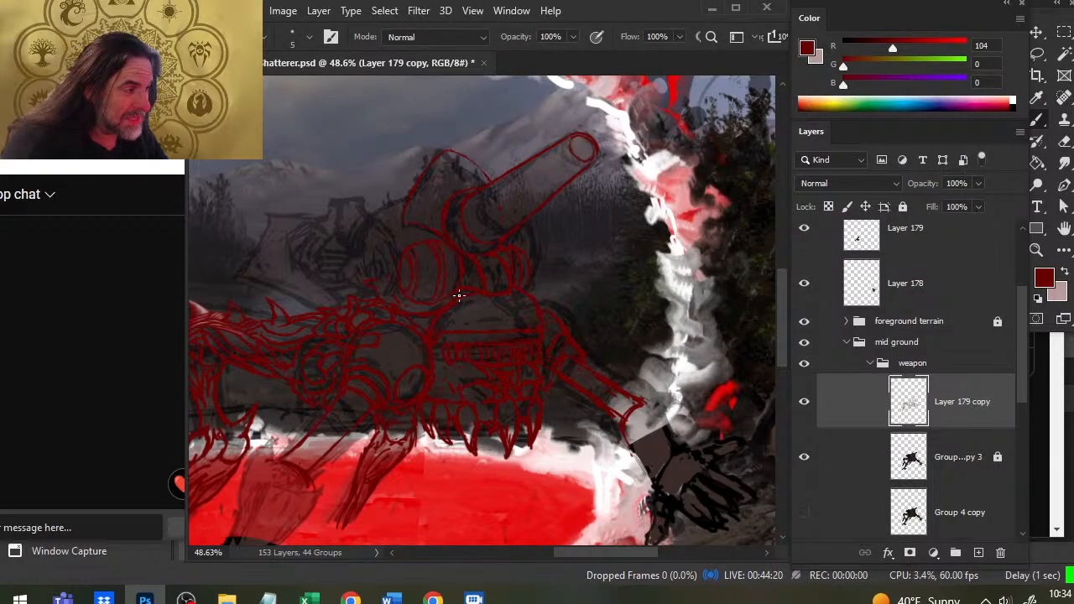
Step: Smooth the dome's top contour from the larger drum to the block, erasing the rough inner side of the line
key("e")
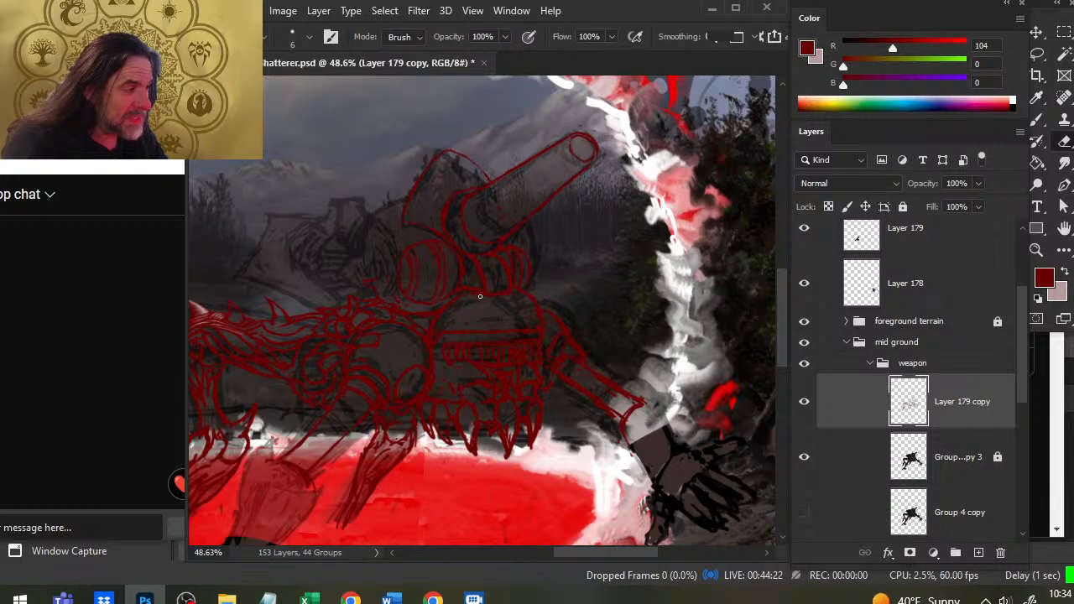
key("b")
key("e")
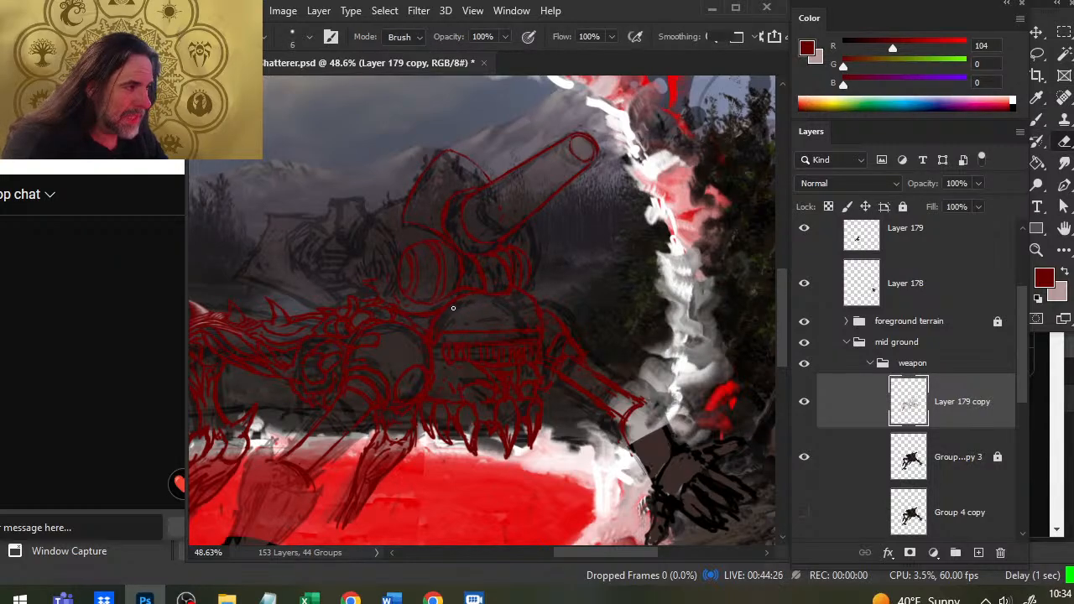
key("b")
key("e")
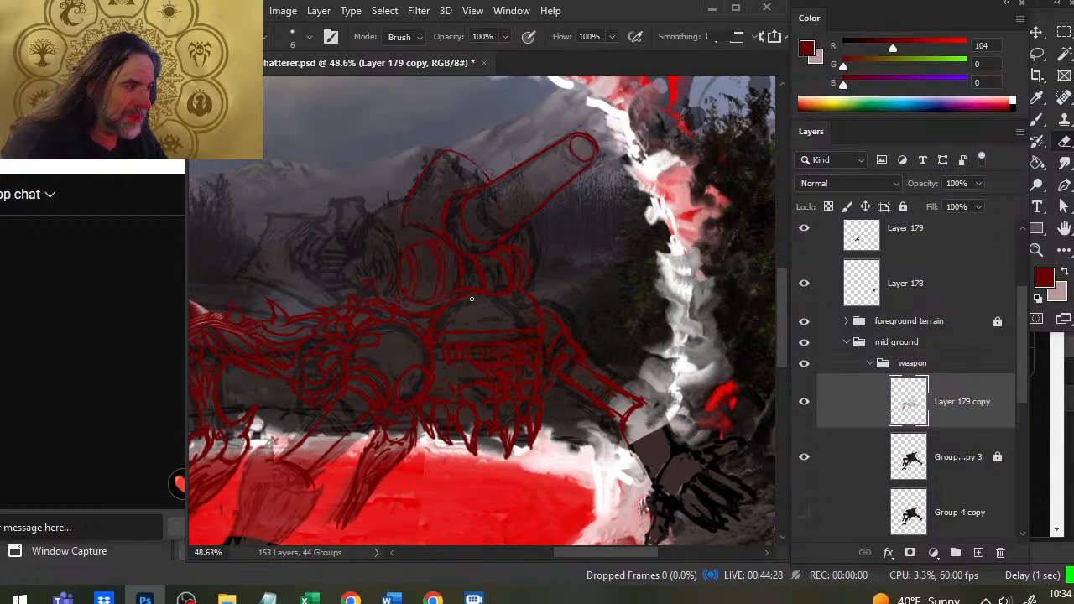
key("b")
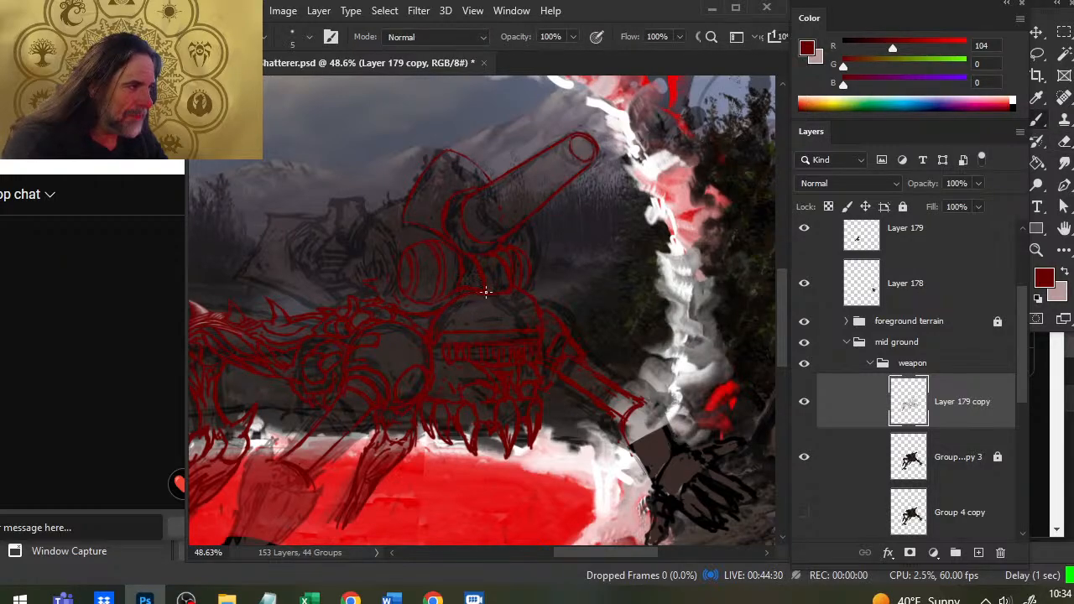
Step: Redraw the dome's right-hand curve from beneath the smaller drum to the shoulder plate, erasing the excess outline
key("e")
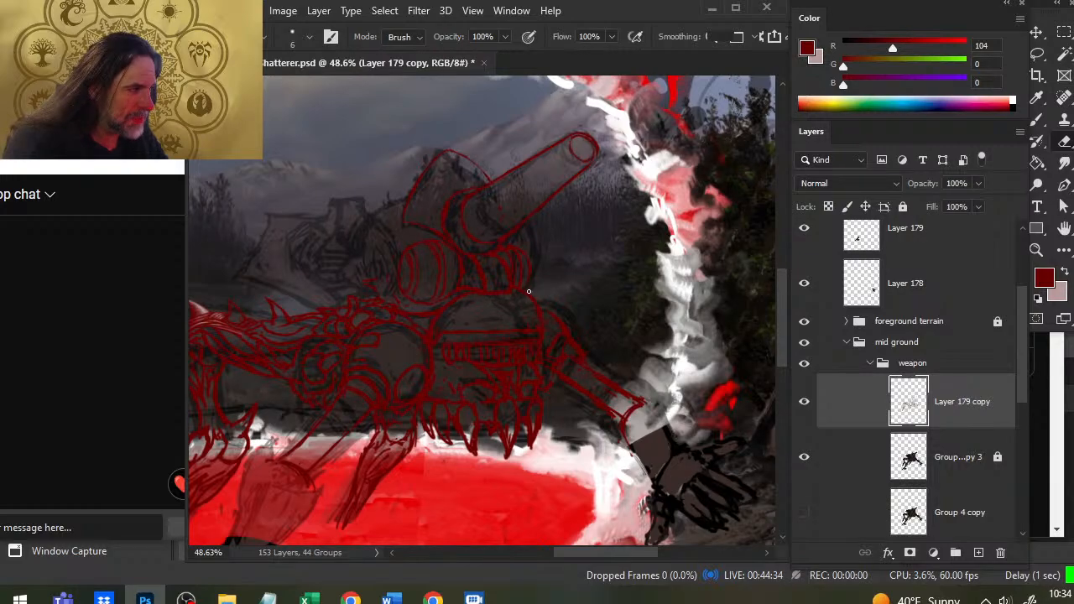
key("b")
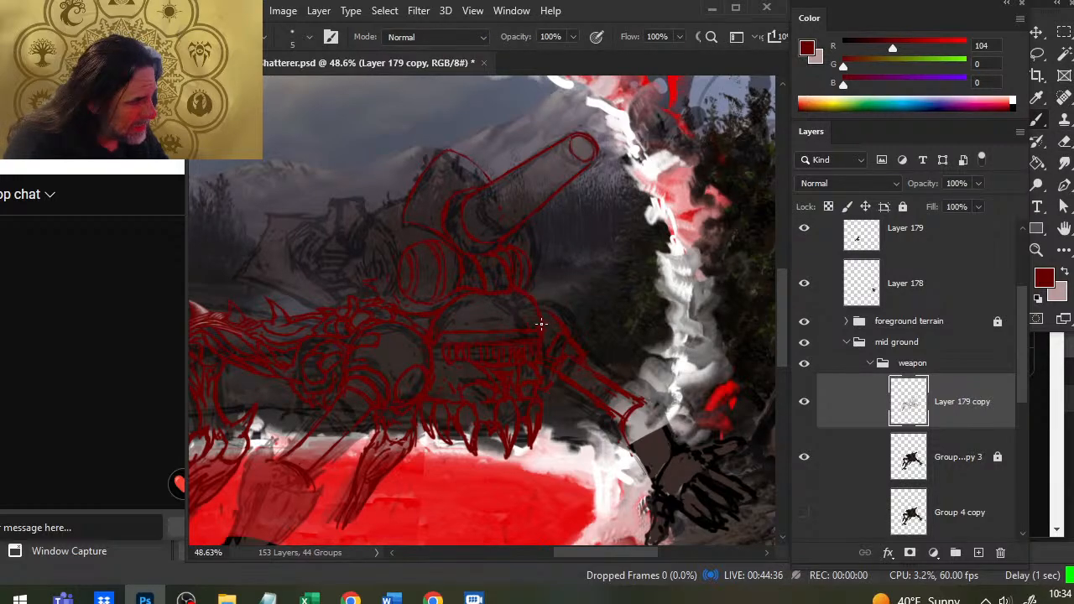
key("e")
key("b")
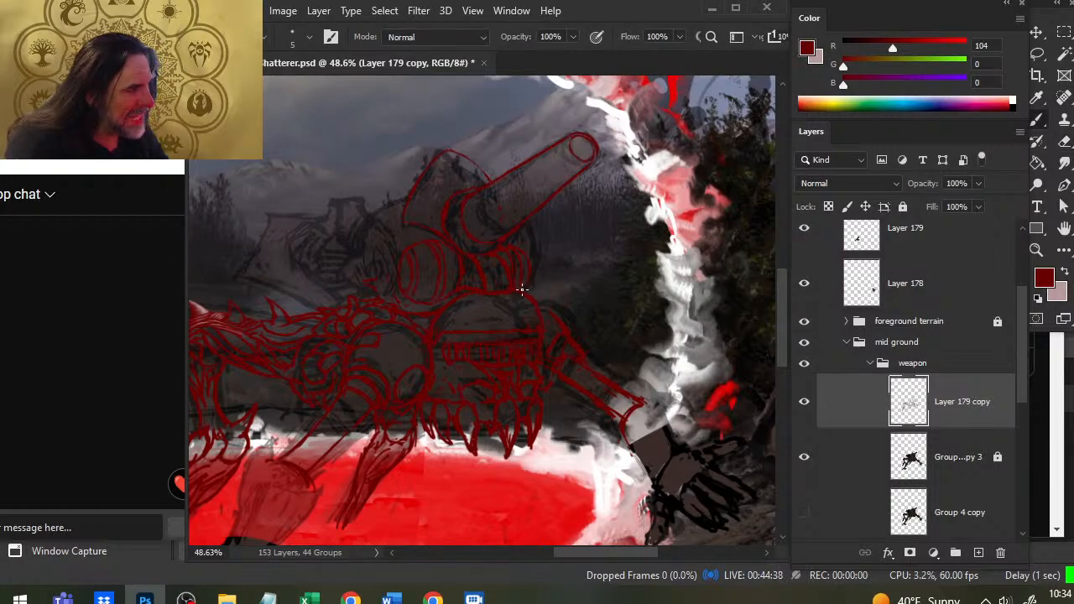
key("e")
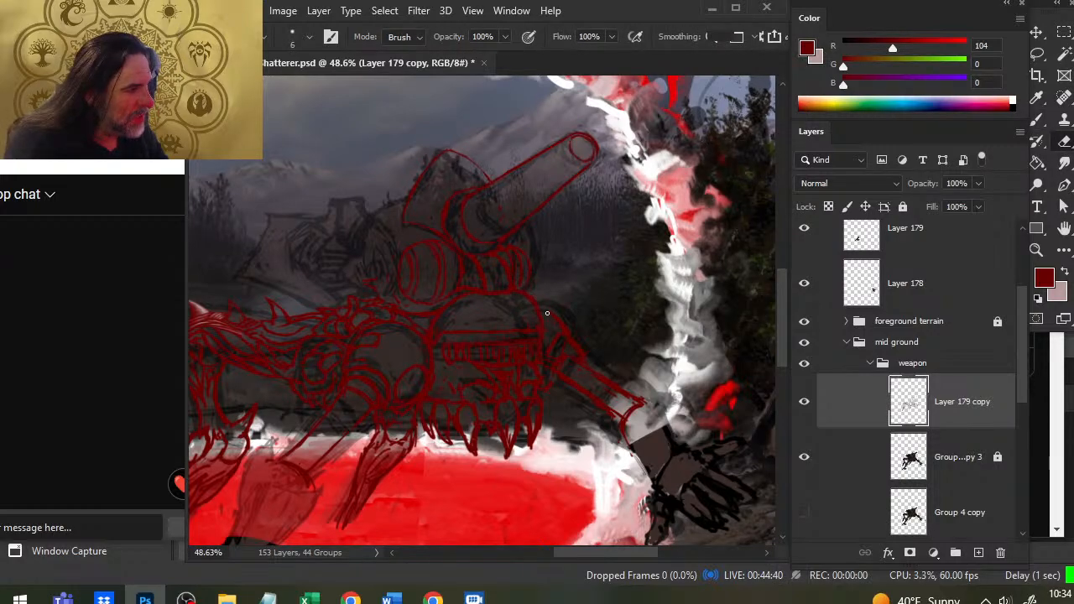
key("b")
key("e")
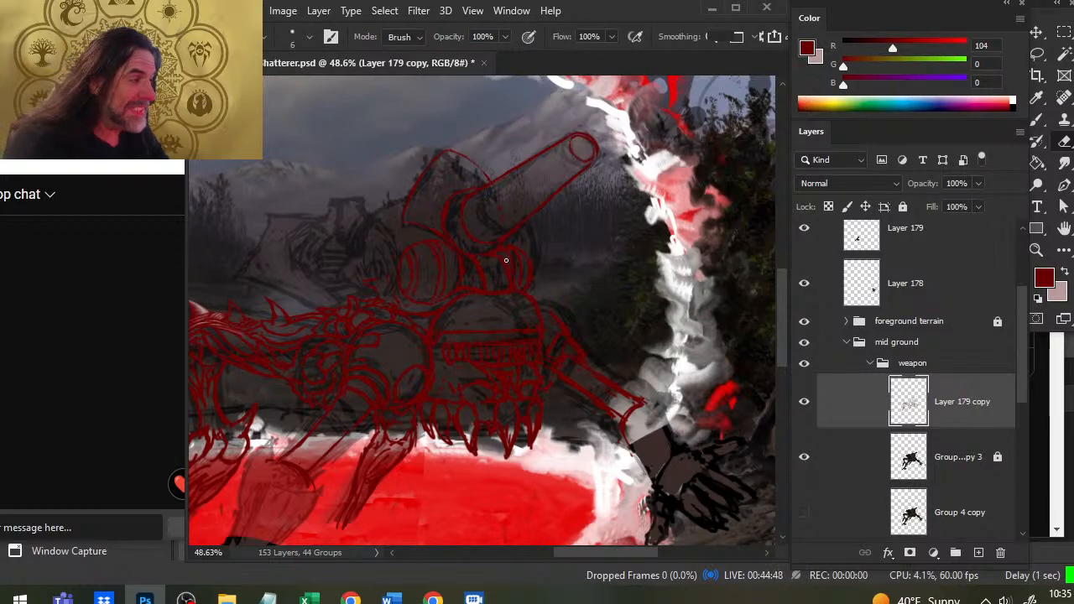
Step: Redraw the red outline of the smaller drum's outer end beneath the cannon barrel, cleaning up the excess line
key("b")
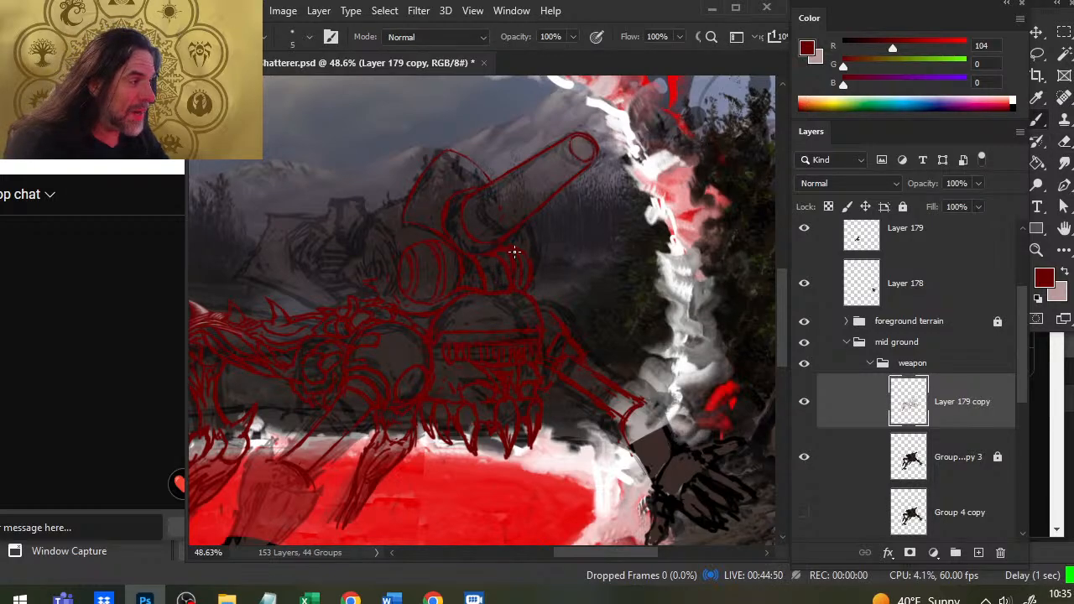
key("e")
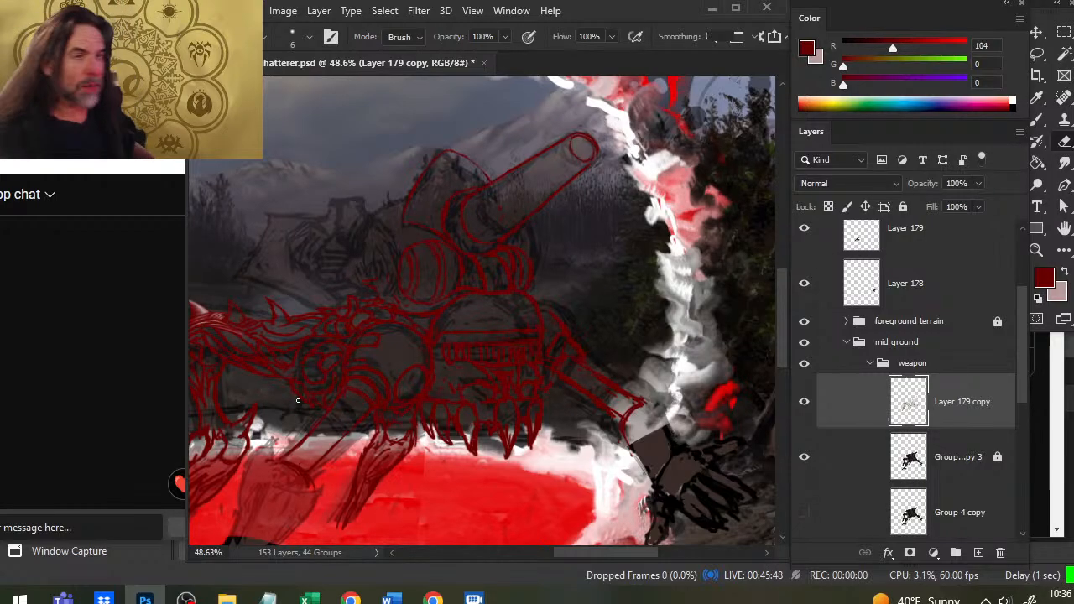
left_click(186, 600)
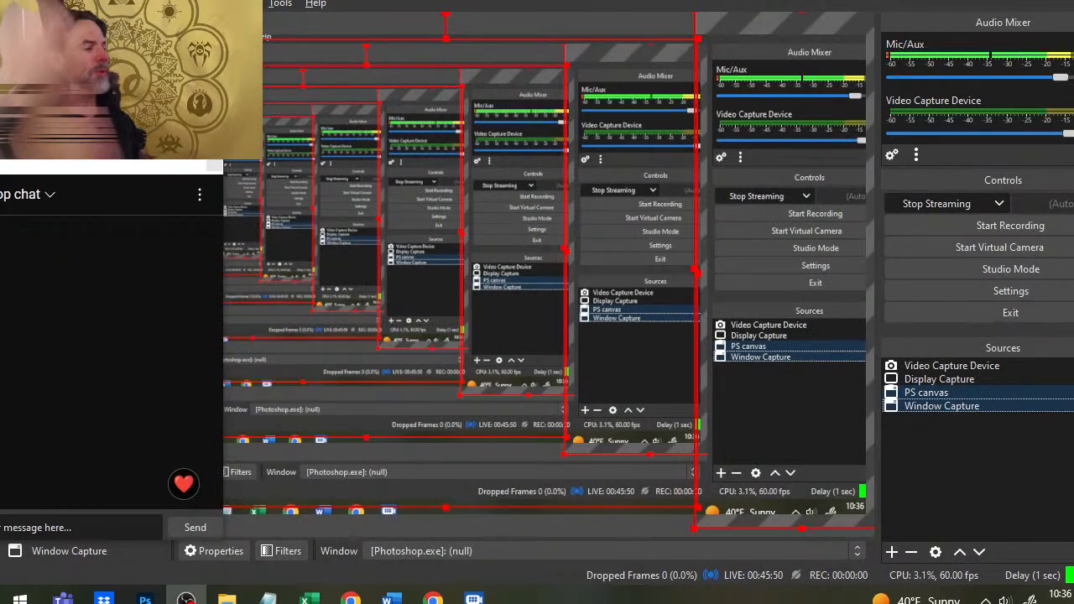
key("alt+Tab")
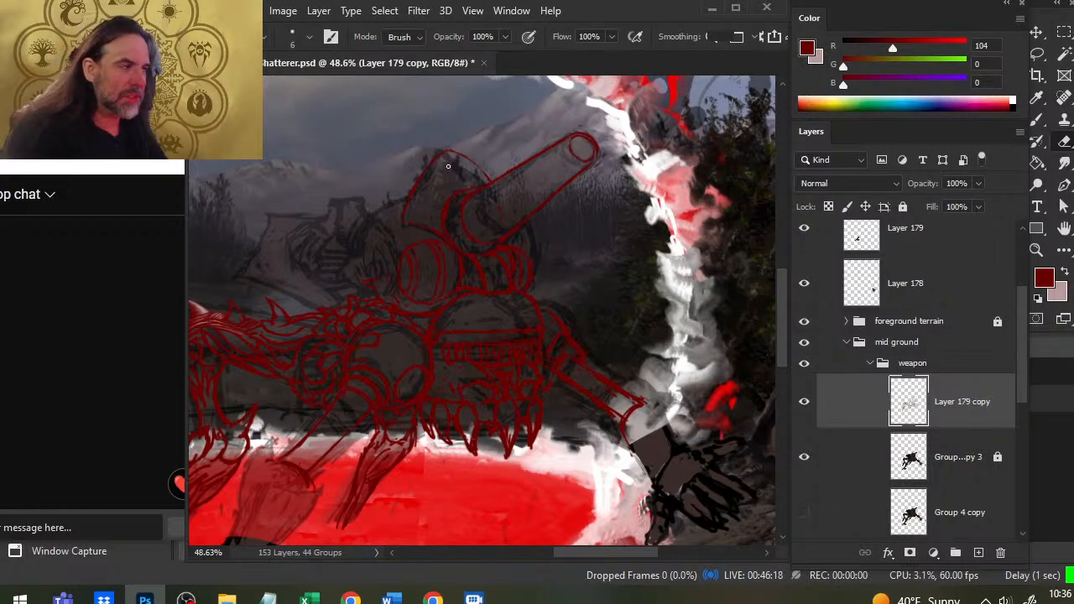
Step: Redraw the sloping top edge of the plate behind the cannon barrel in dark red, erasing the rough outer side of the line
key("b")
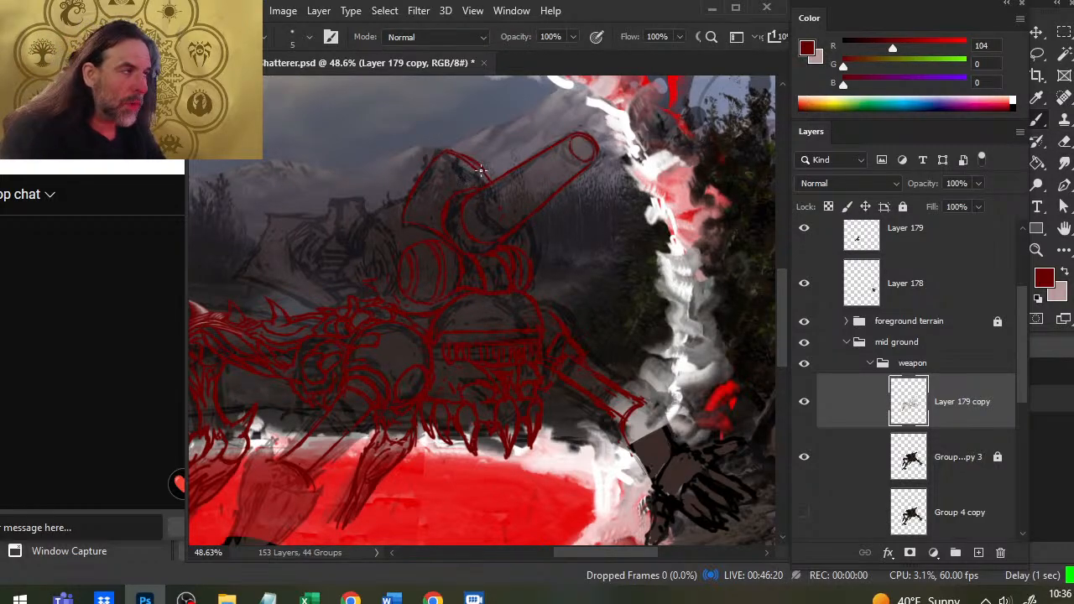
key("e")
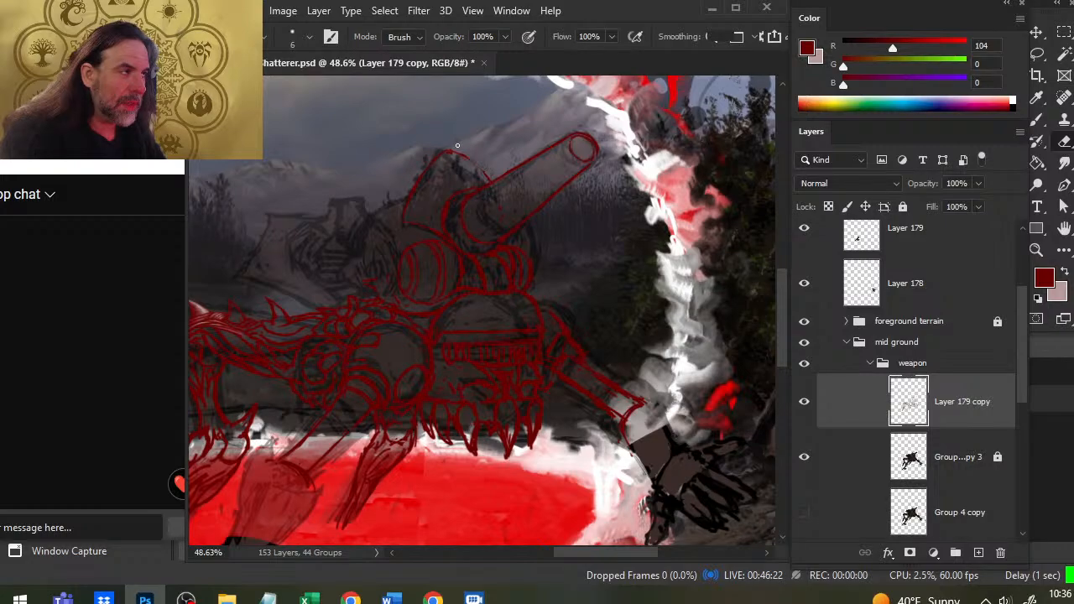
key("b")
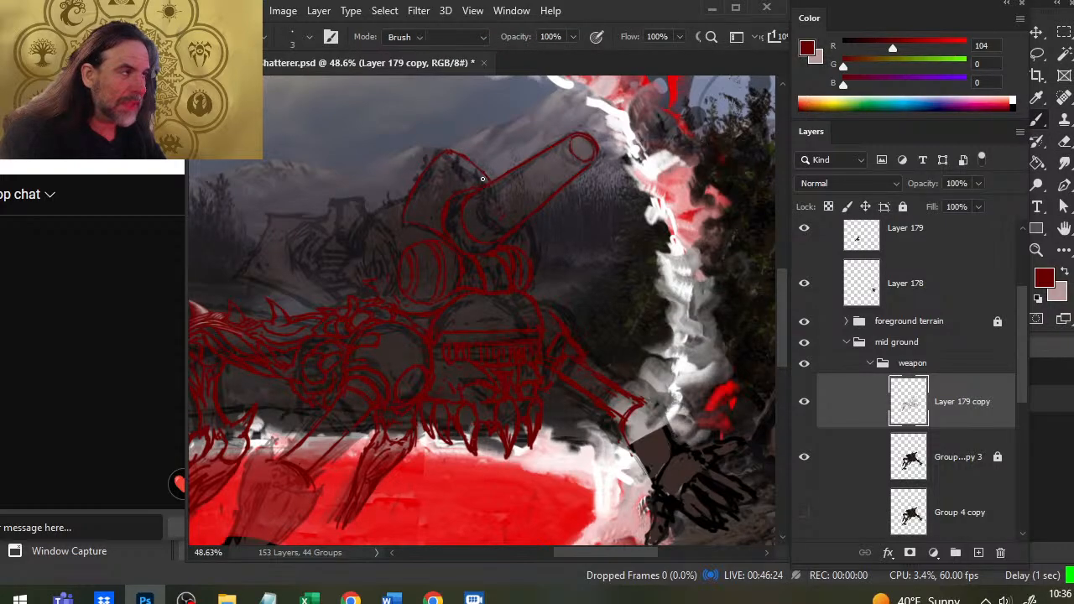
Step: Refine the dark red outline of the curved armour plate behind the cannon barrel, alternating fine brush strokes with erasing on Layer 179 copy
key("e")
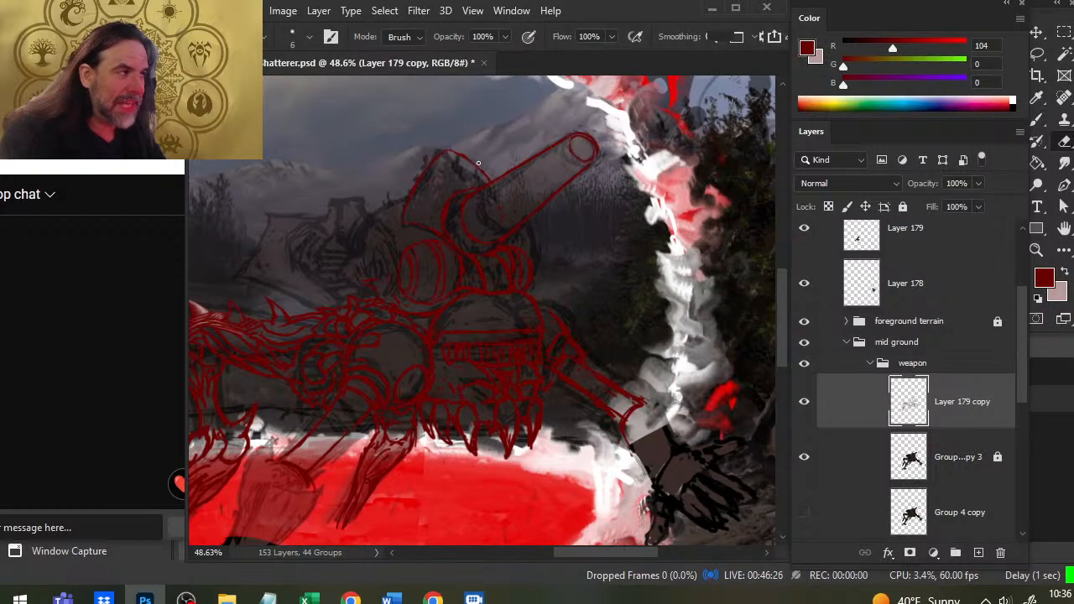
key("b")
key("e")
key("b")
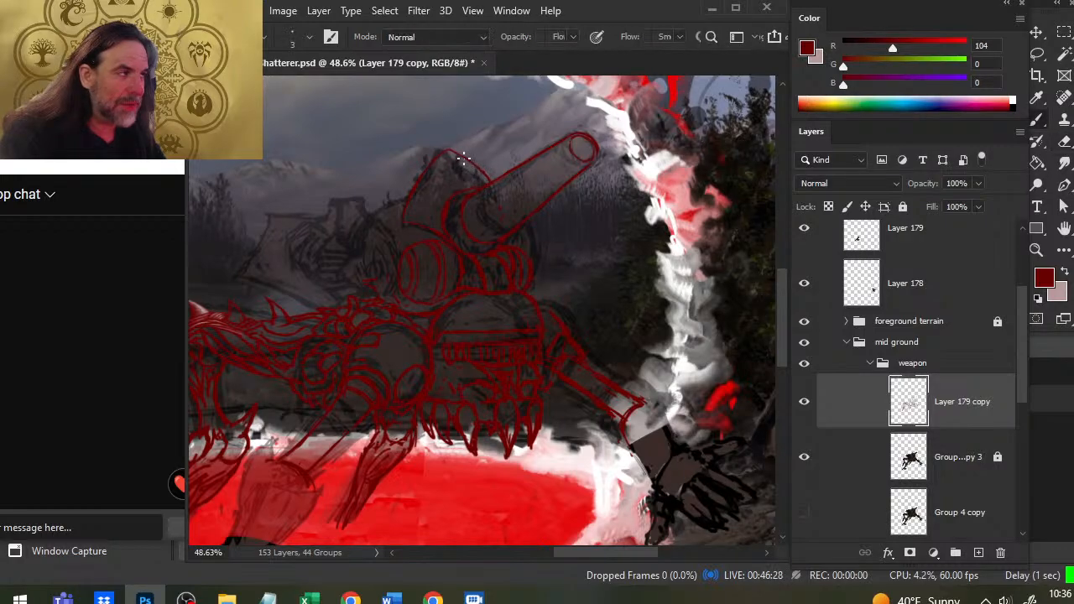
key("e")
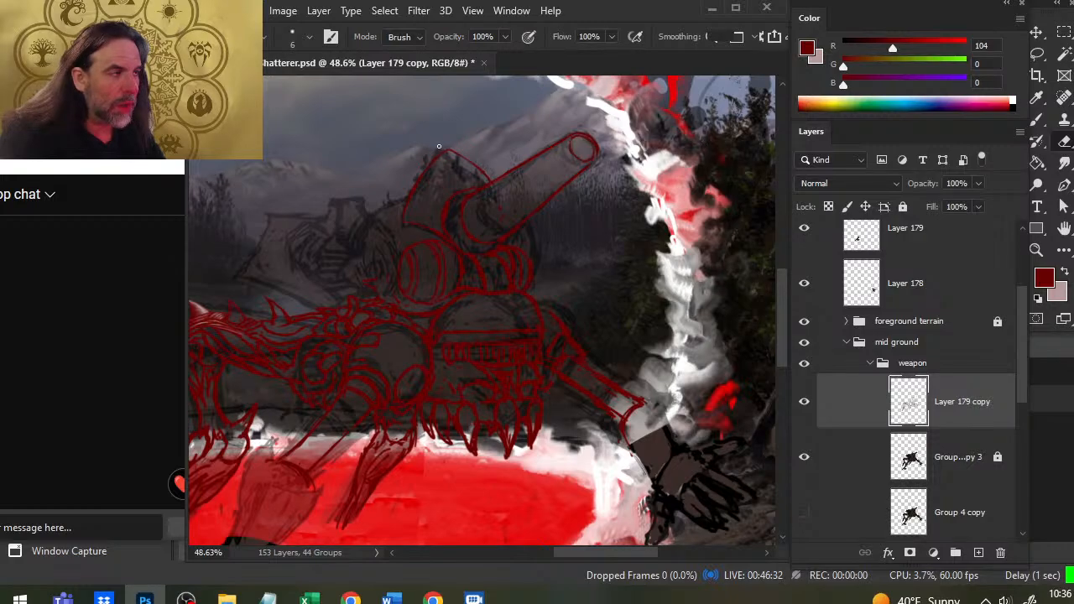
key("b")
key("e")
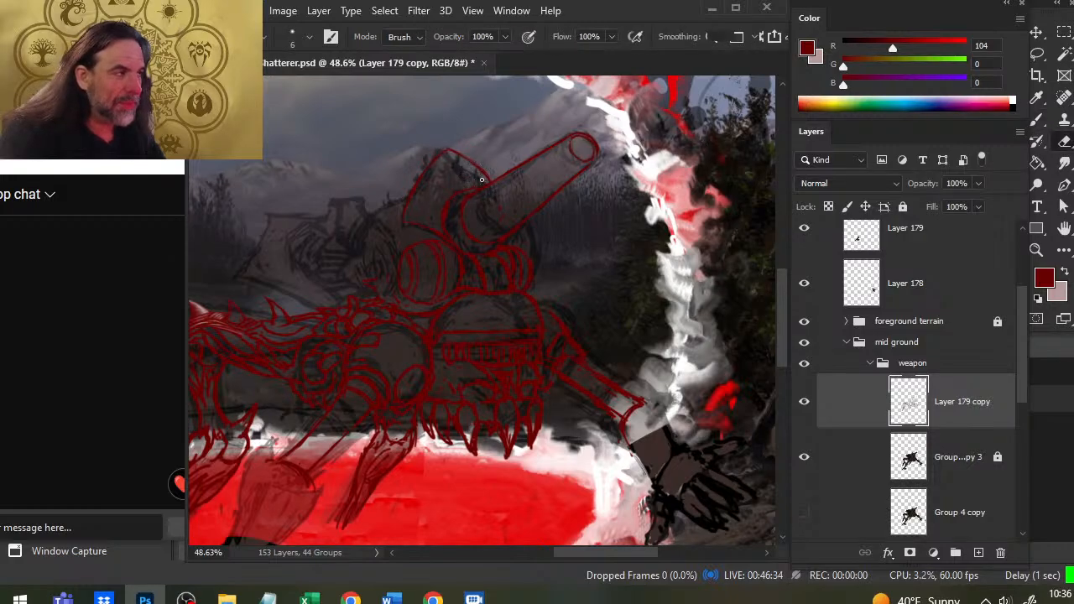
key("b")
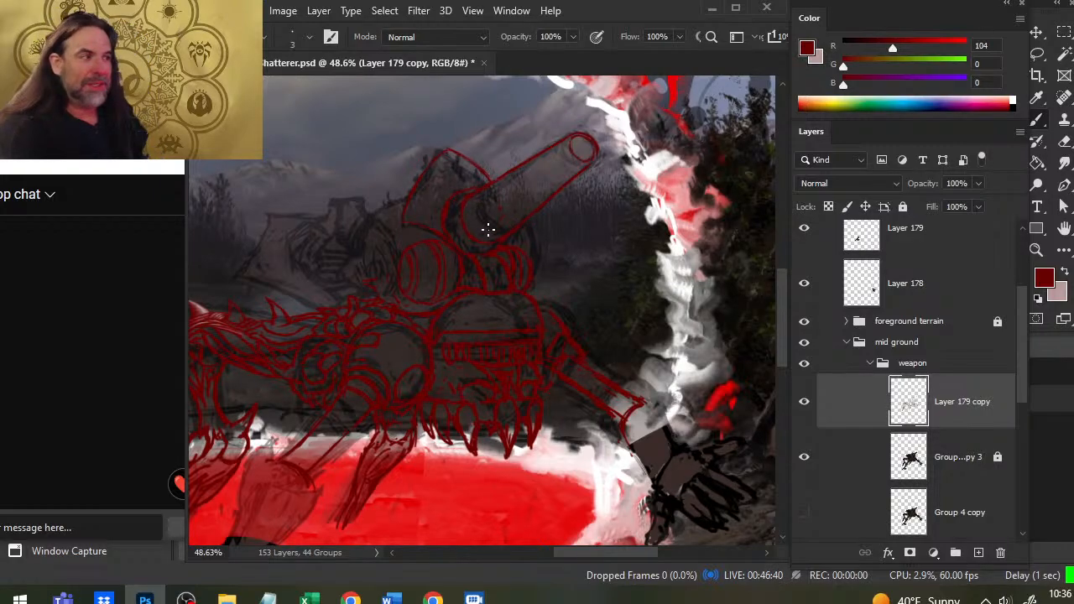
Step: Sharpen the top corner of the armour plate behind the cannon by redrawing its red line and erasing the excess
key("e")
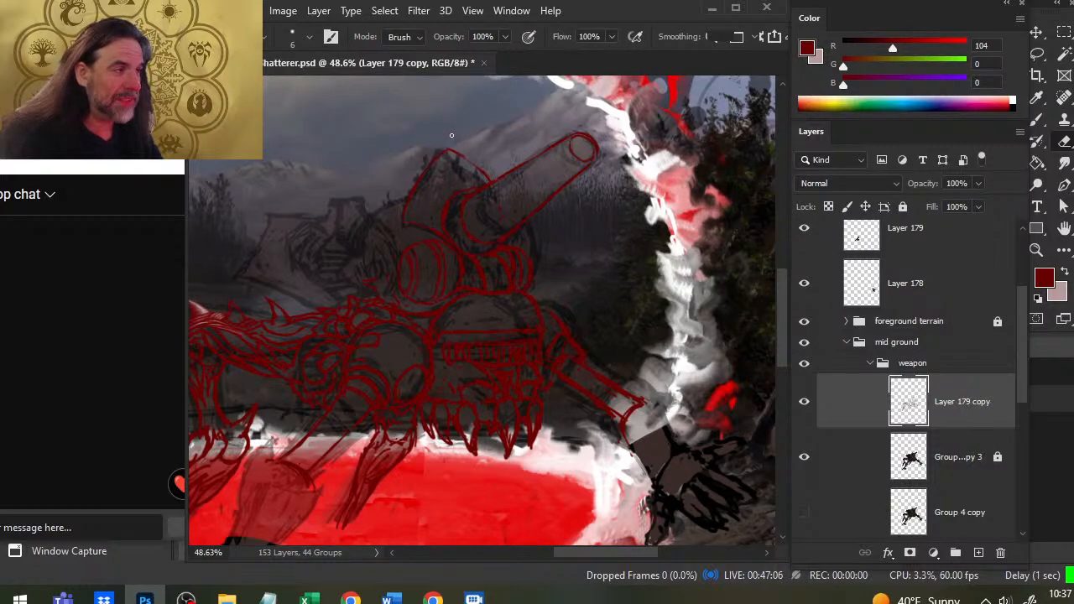
key("b")
key("e")
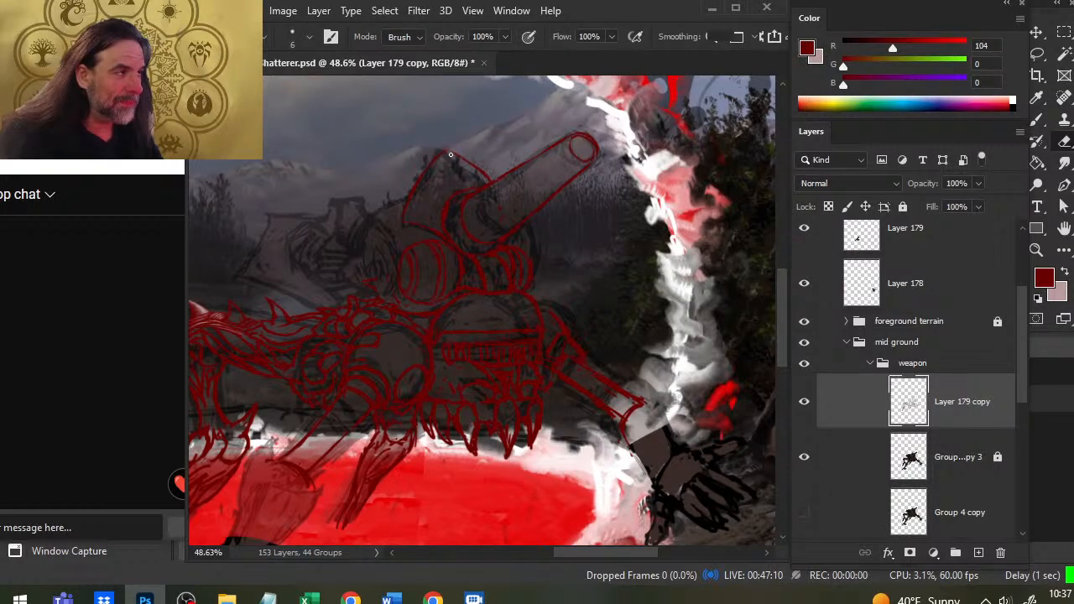
key("b")
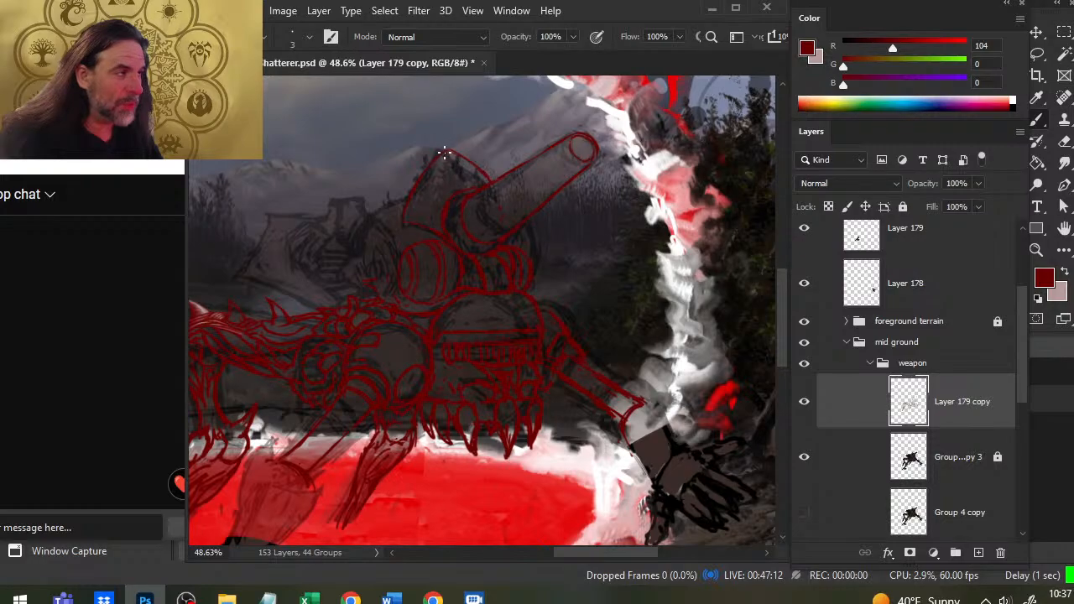
key("e")
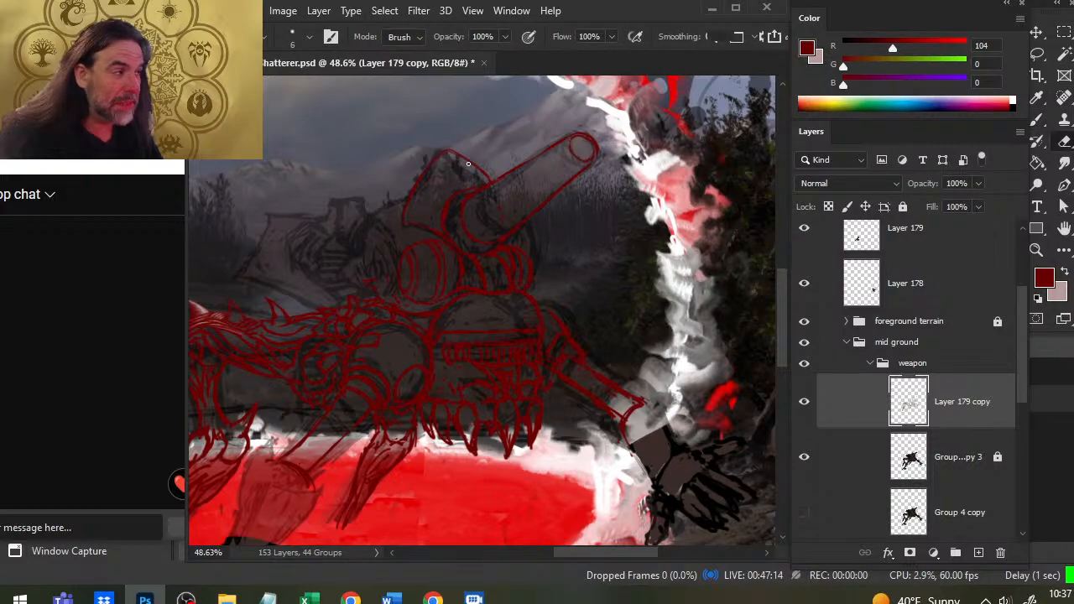
Step: Redraw and trim the red lines where the armour plate's front edge meets the top of the cannon barrel
key("b")
key("e")
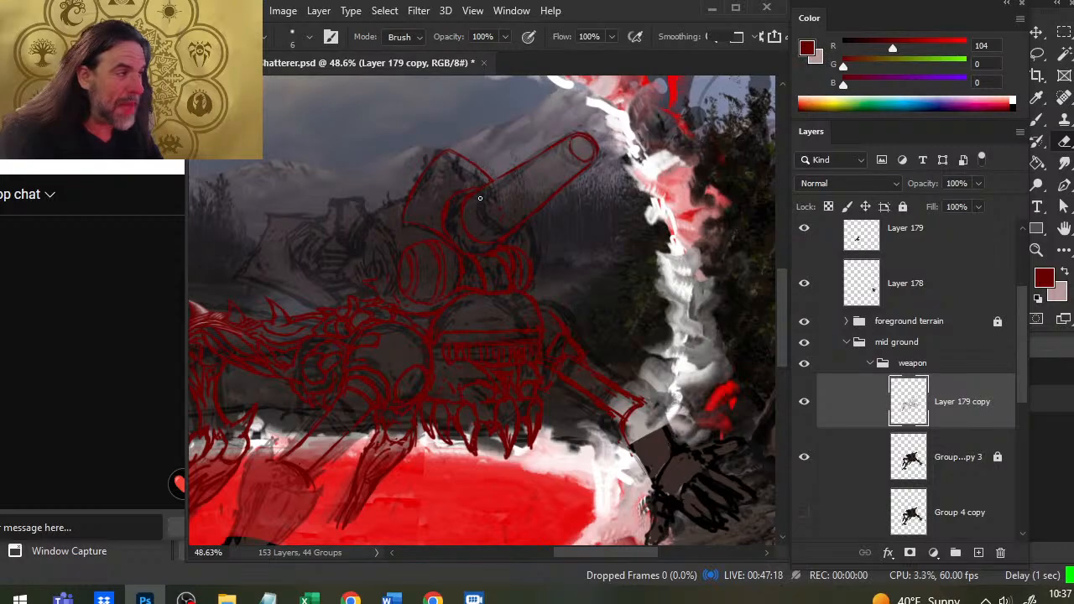
key("b")
key("e")
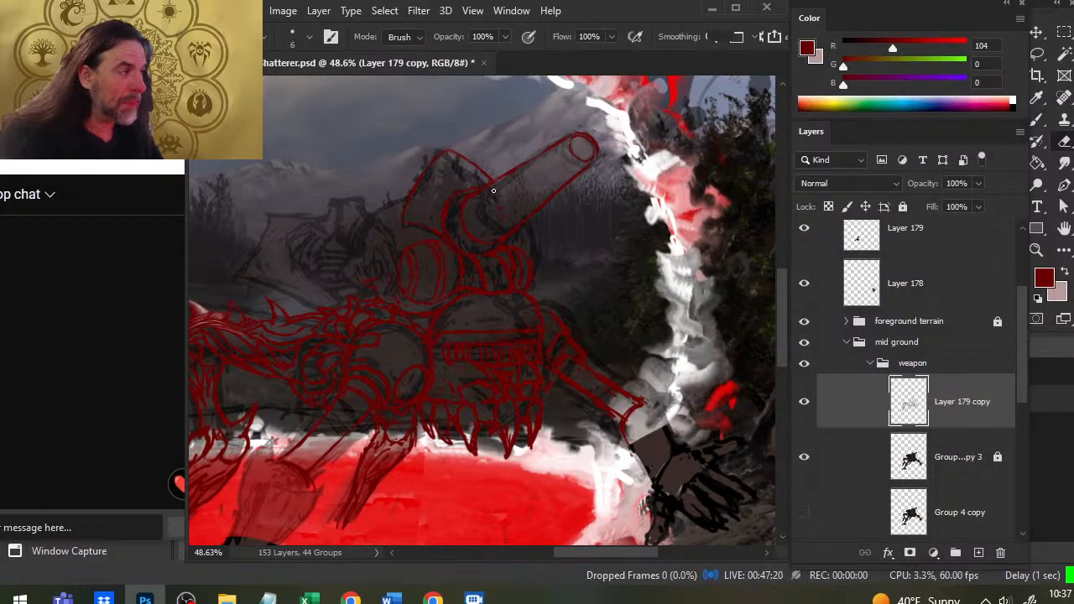
key("b")
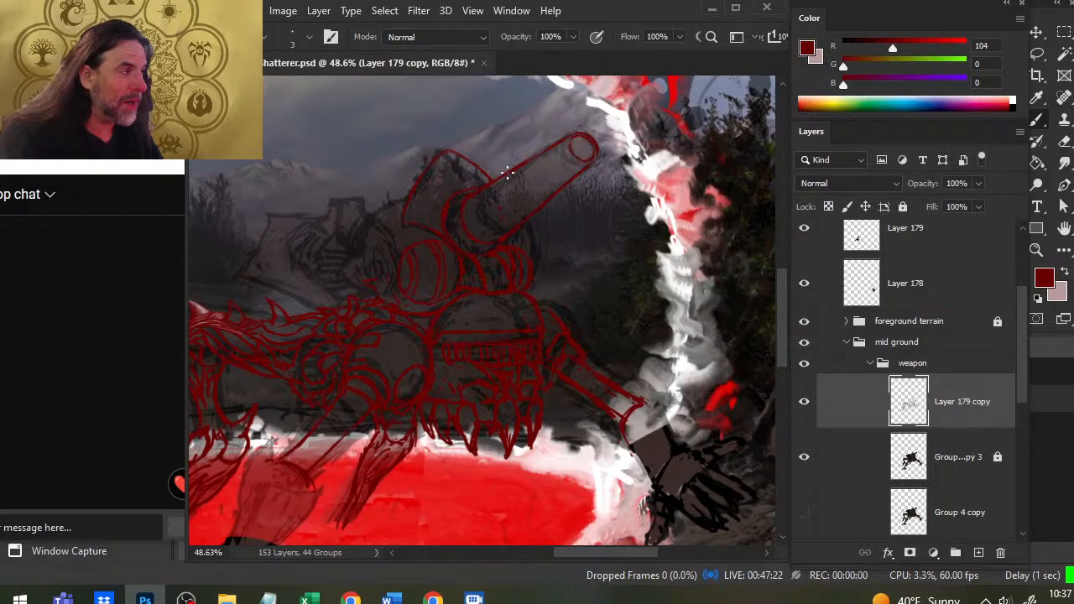
Step: Clean up and redraw the lower rear corner of the armour plate above the round housing
key("e")
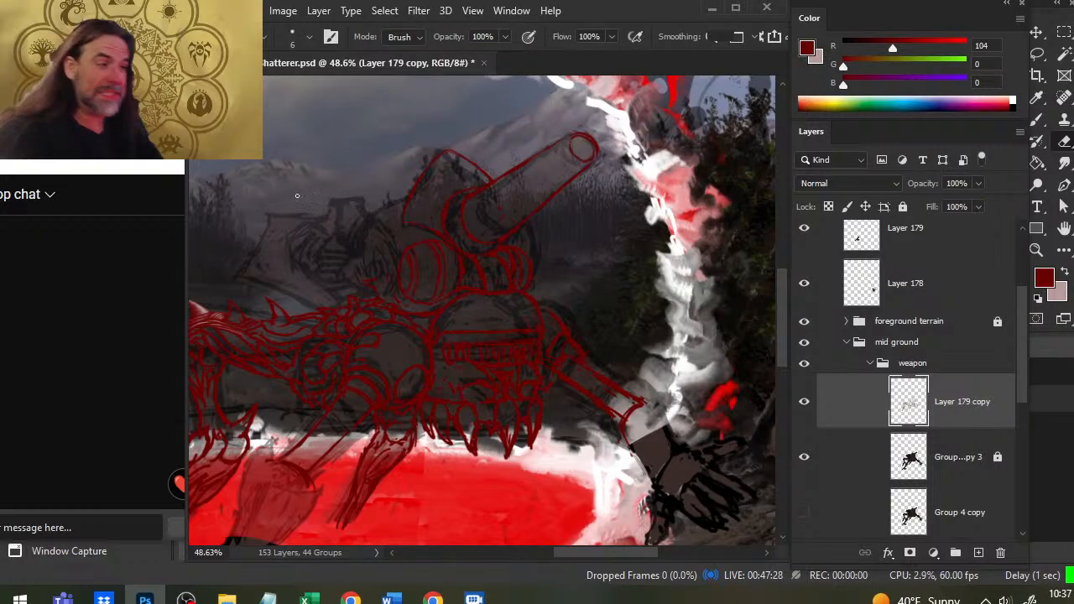
key("b")
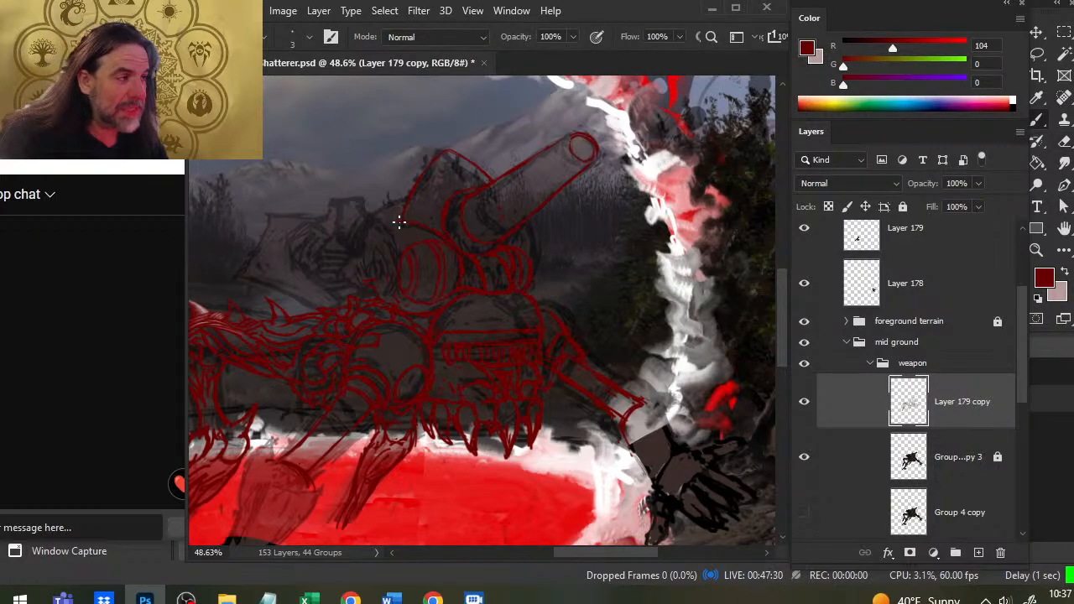
key("e")
key("b")
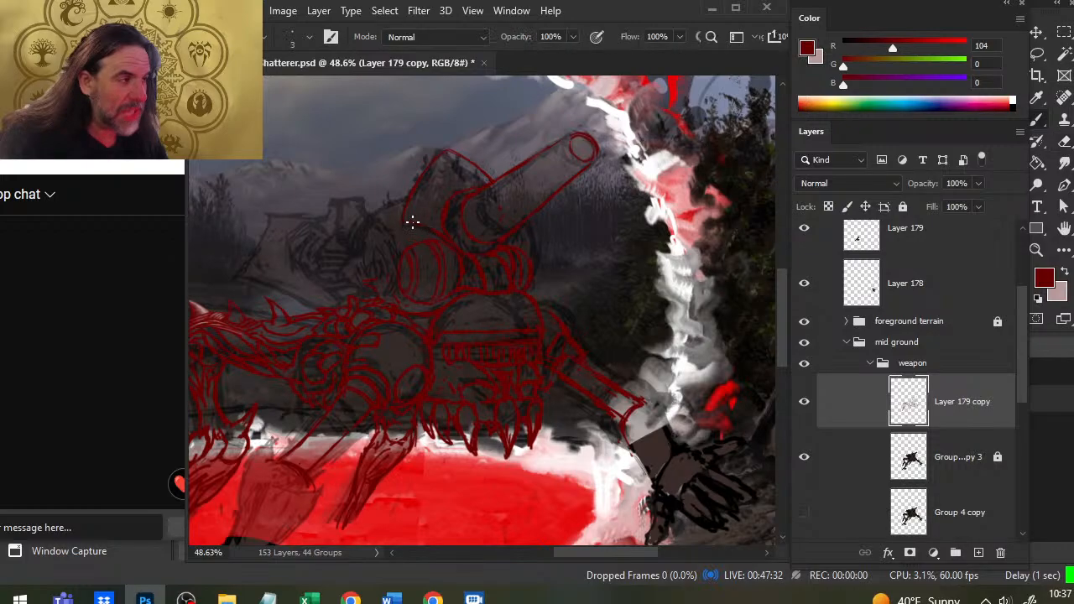
Step: Tidy the red linework of the collar at the barrel's base, erasing stray marks beside the armour plate
key("e")
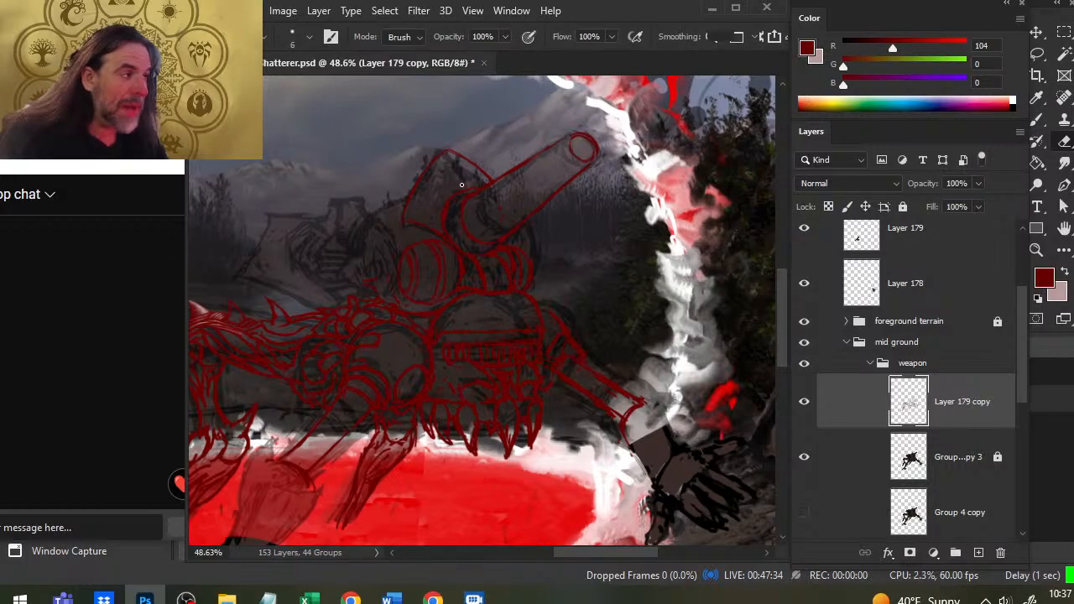
key("b")
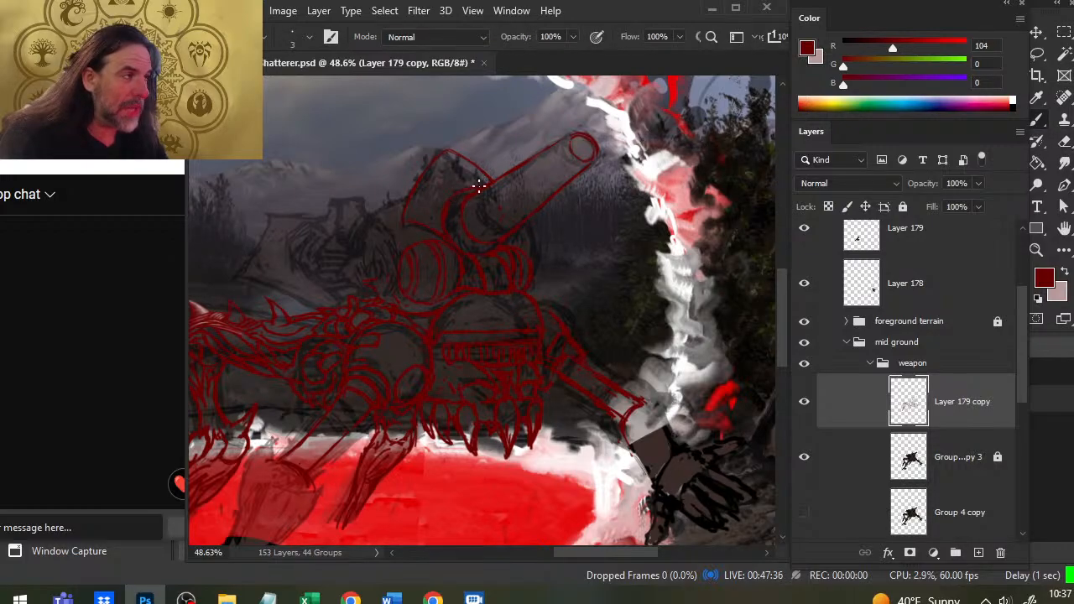
key("e")
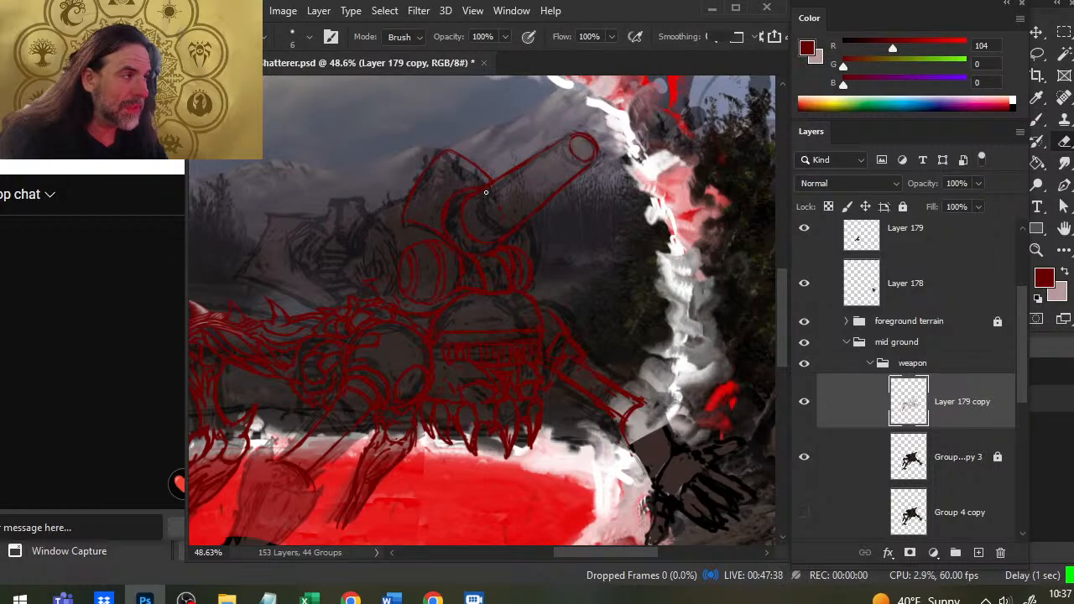
key("b")
key("e")
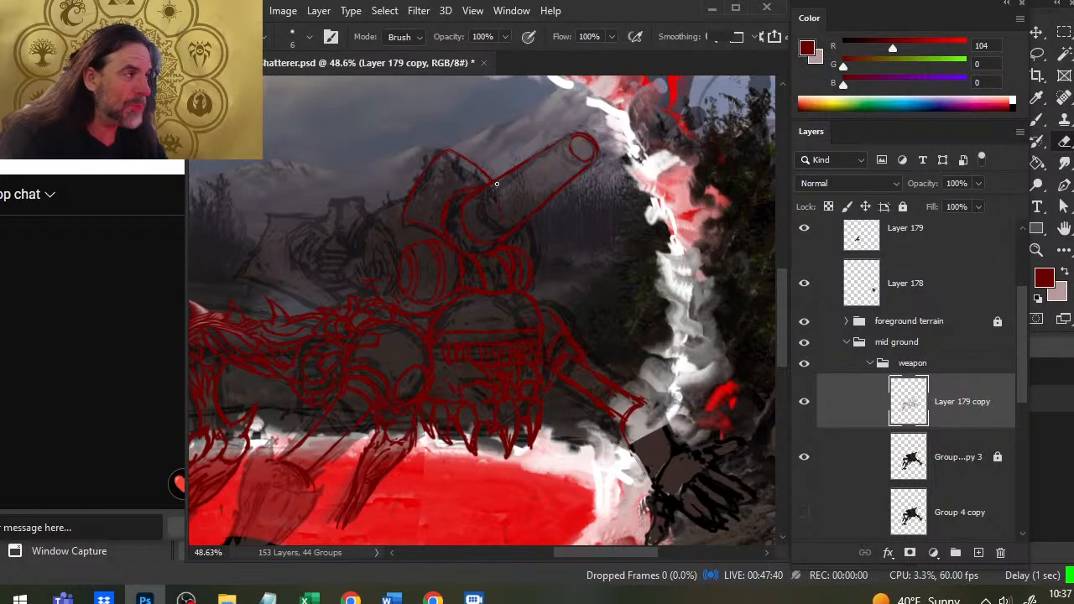
Step: Redraw the cannon barrel's upper edge in dark red up to the muzzle ring and erase the rough parts of the line
key("b")
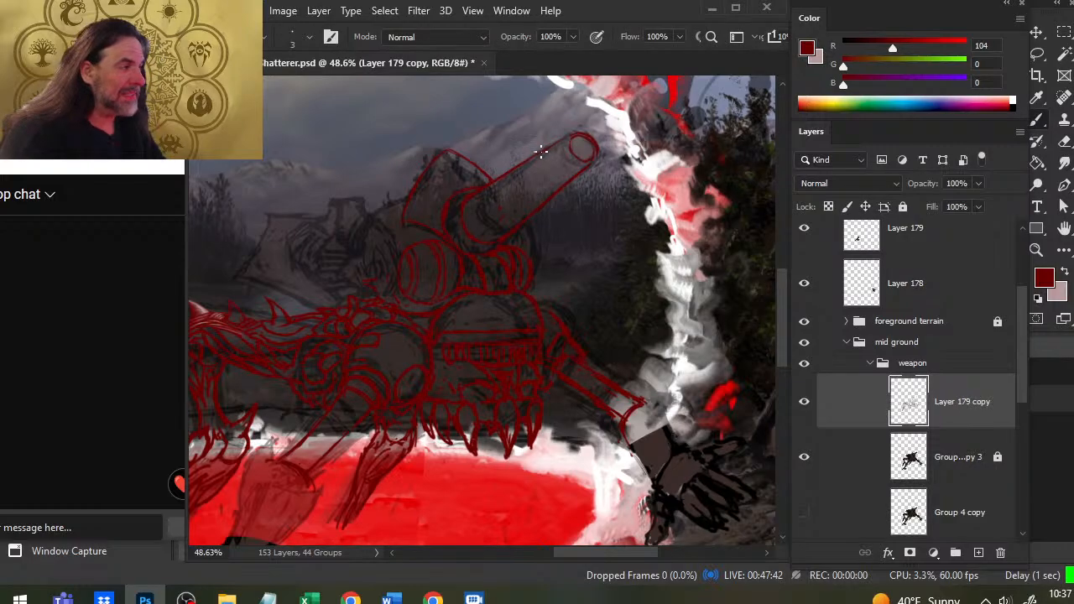
key("e")
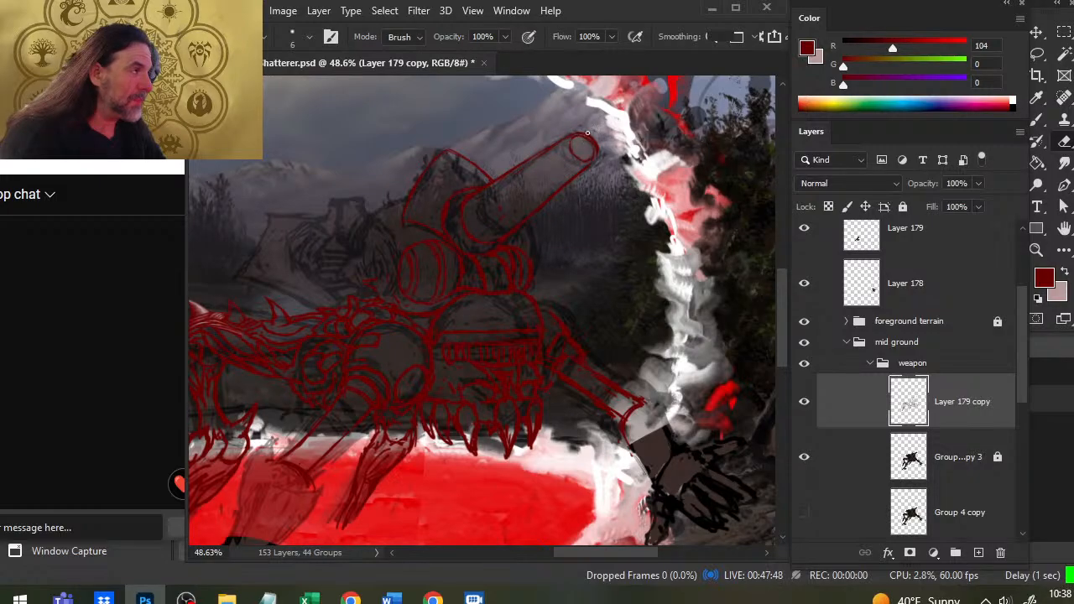
key("b")
key("e")
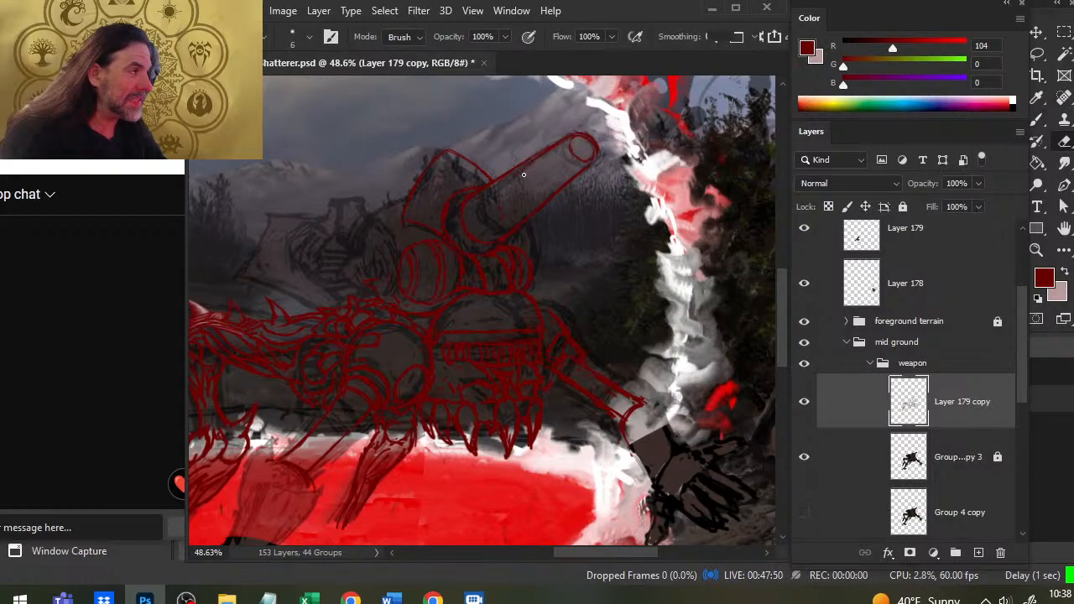
key("b")
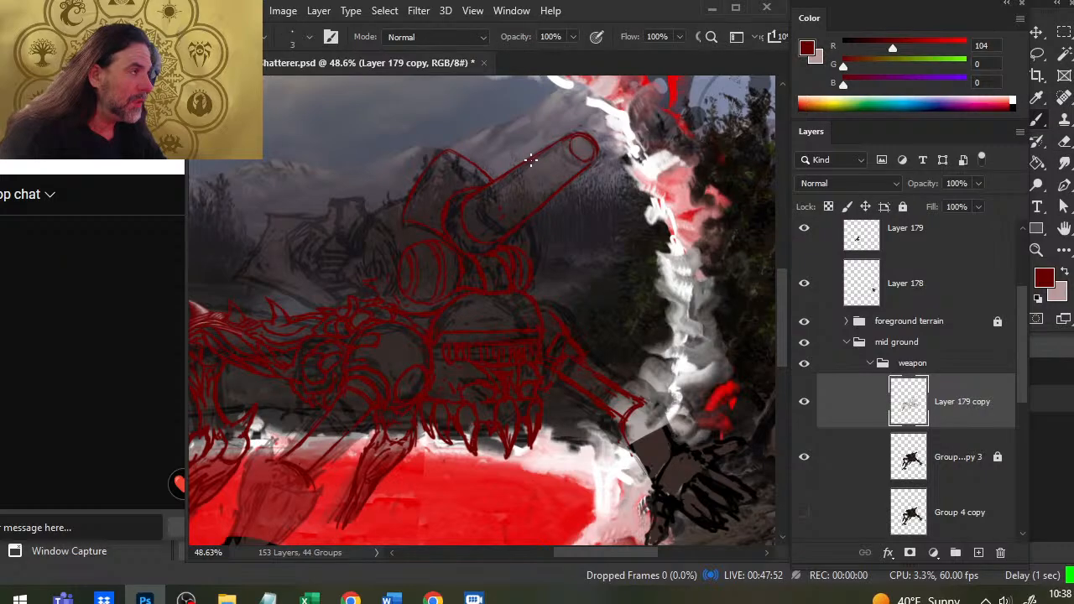
key("e")
key("b")
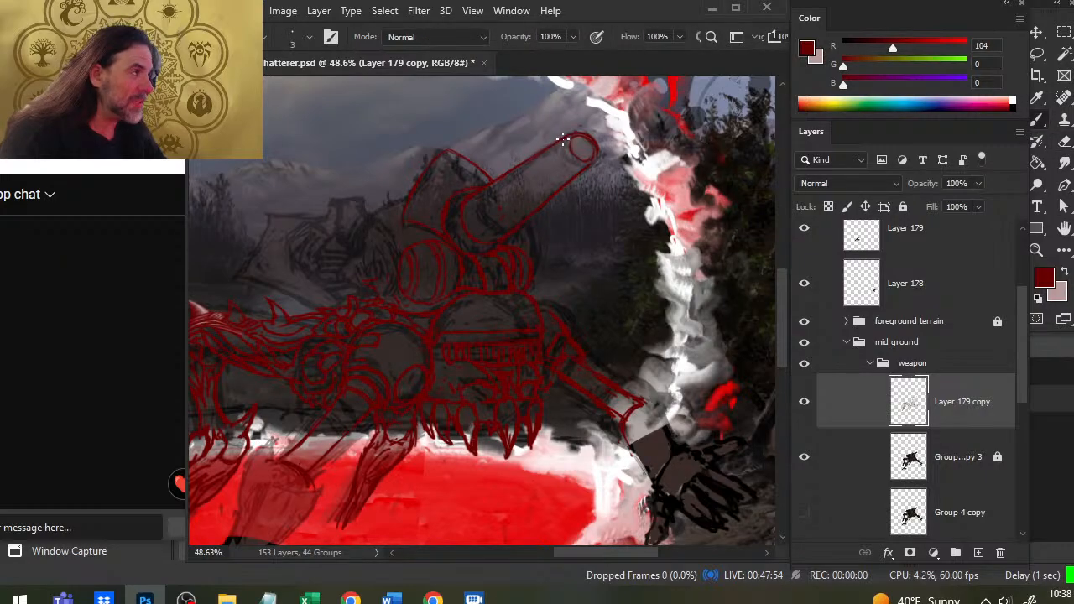
key("e")
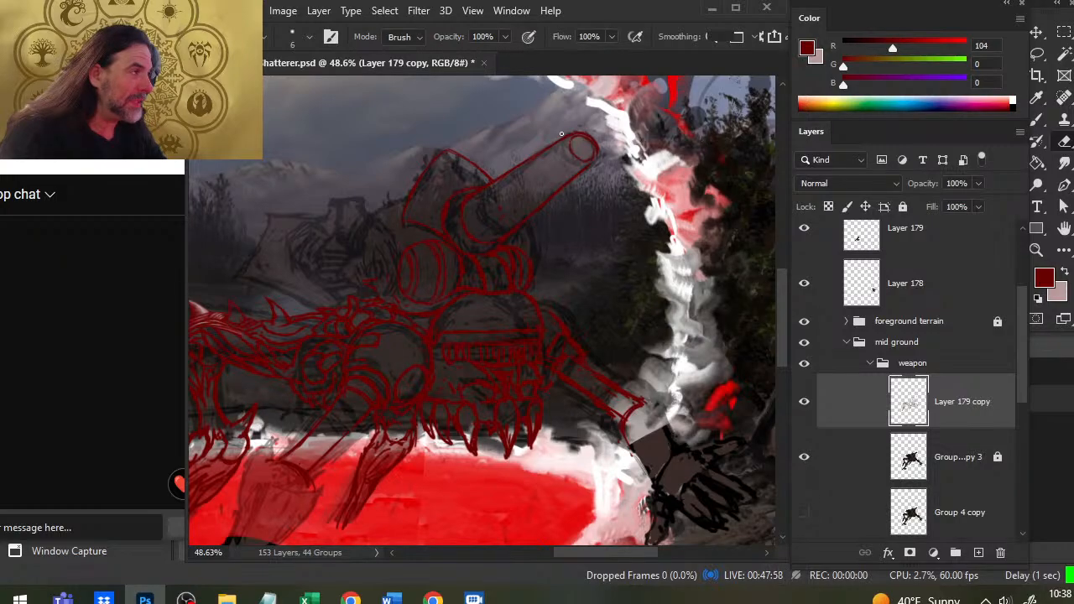
key("b")
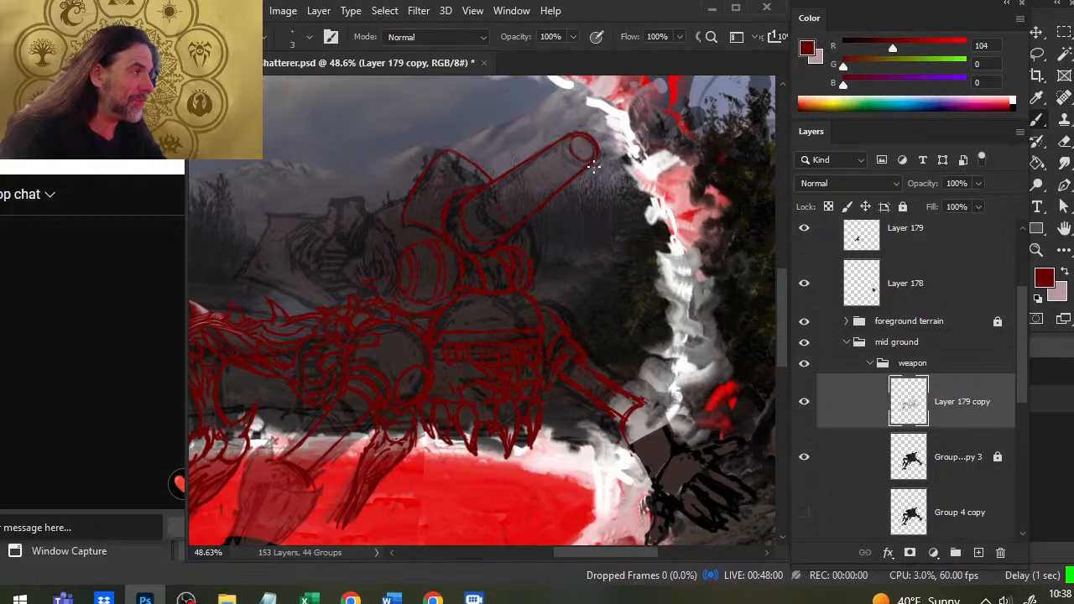
Step: Refine the red lines under the barrel's base, between the collar and the small cylinders below it
key("e")
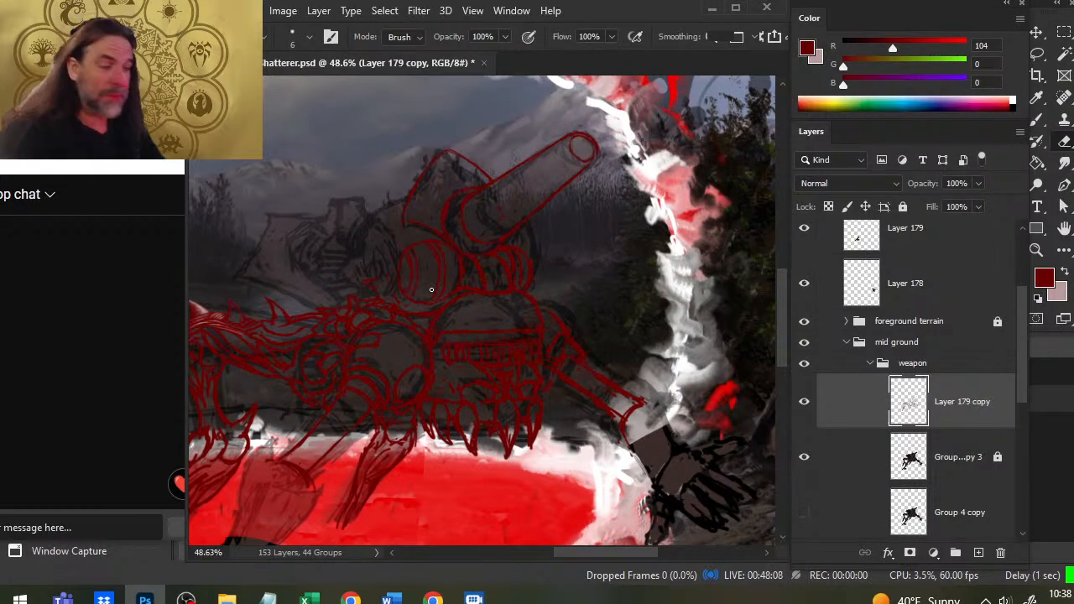
key("b")
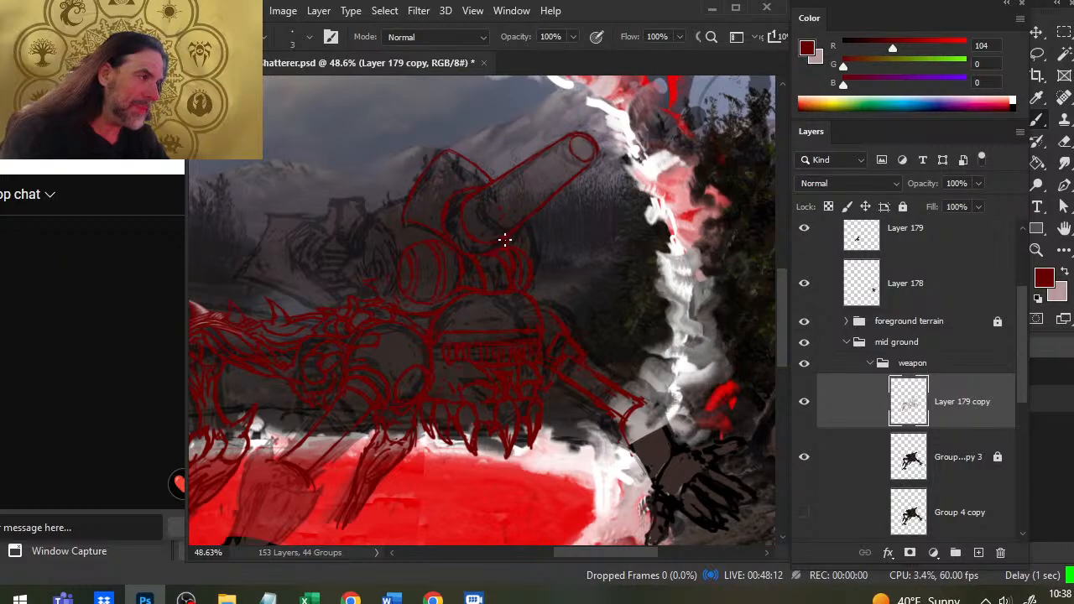
key("e")
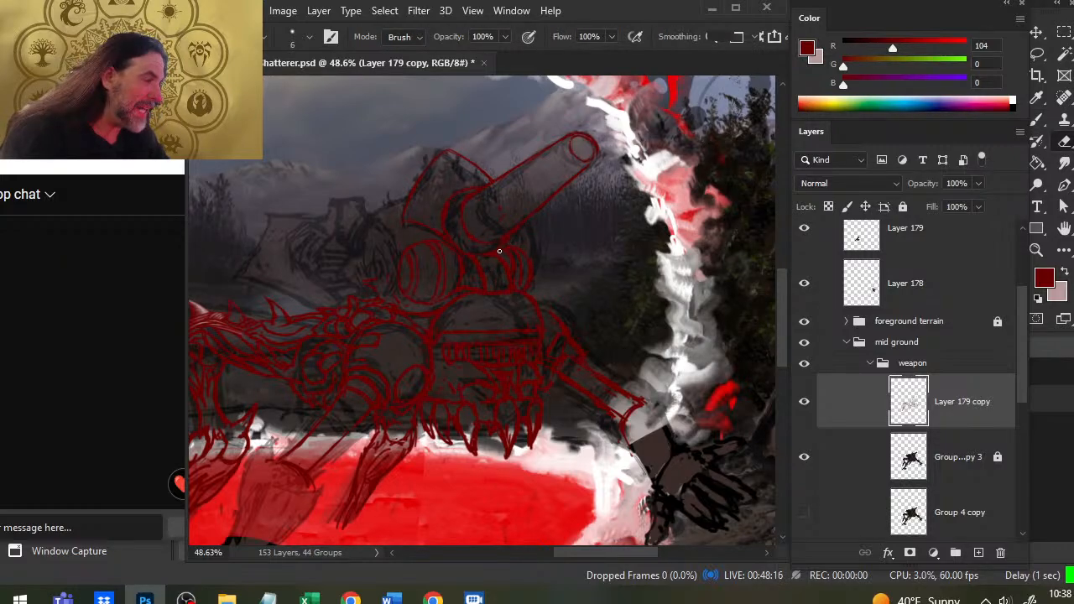
key("b")
key("e")
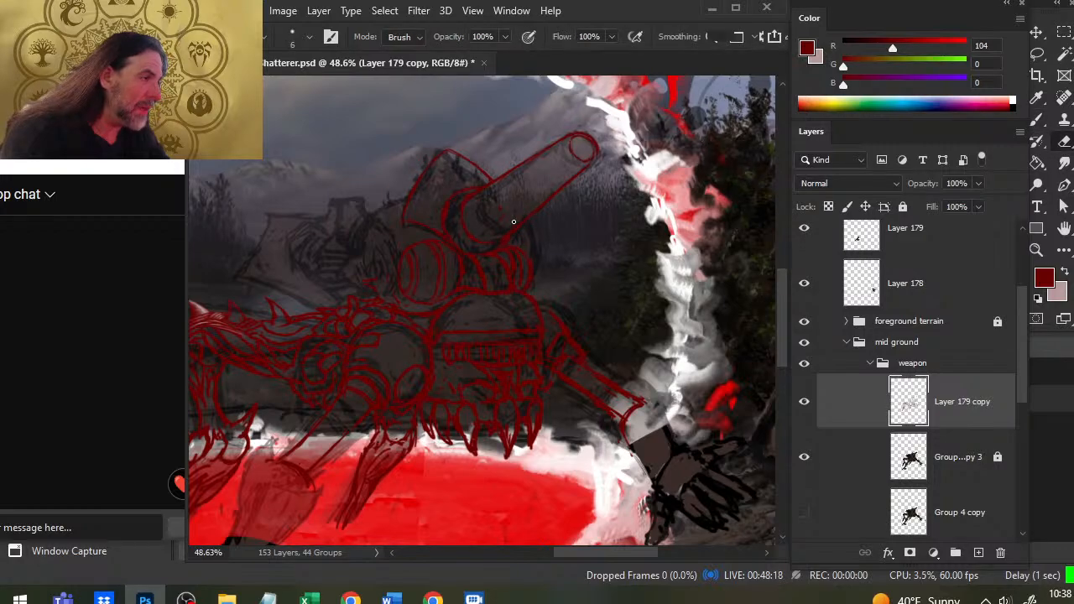
Step: Clean up the barrel's lower edge near its base and sketch a red curve behind the round side housing
key("b")
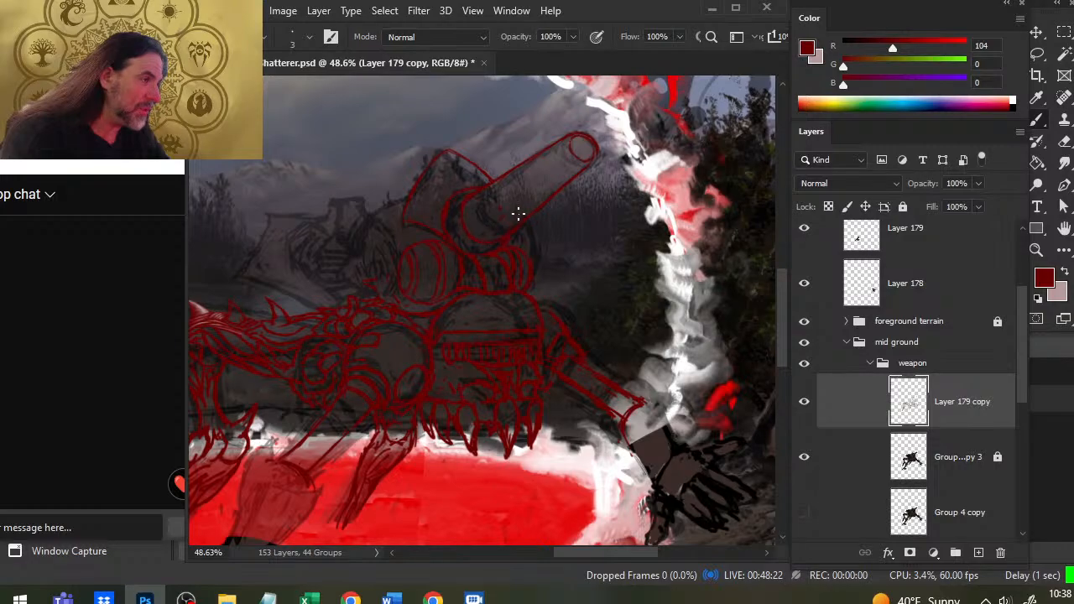
key("e")
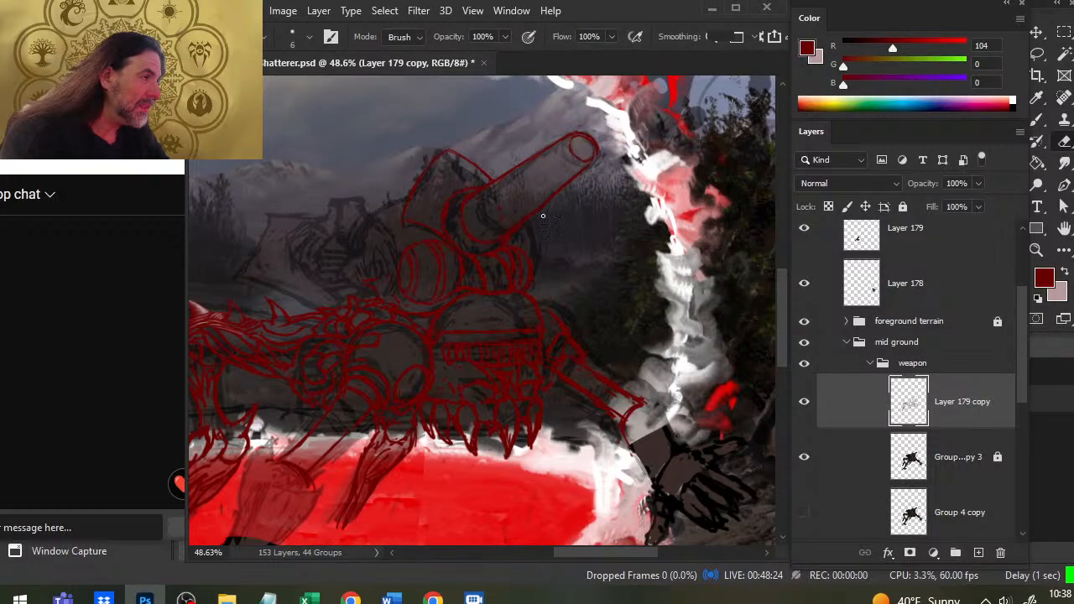
key("b")
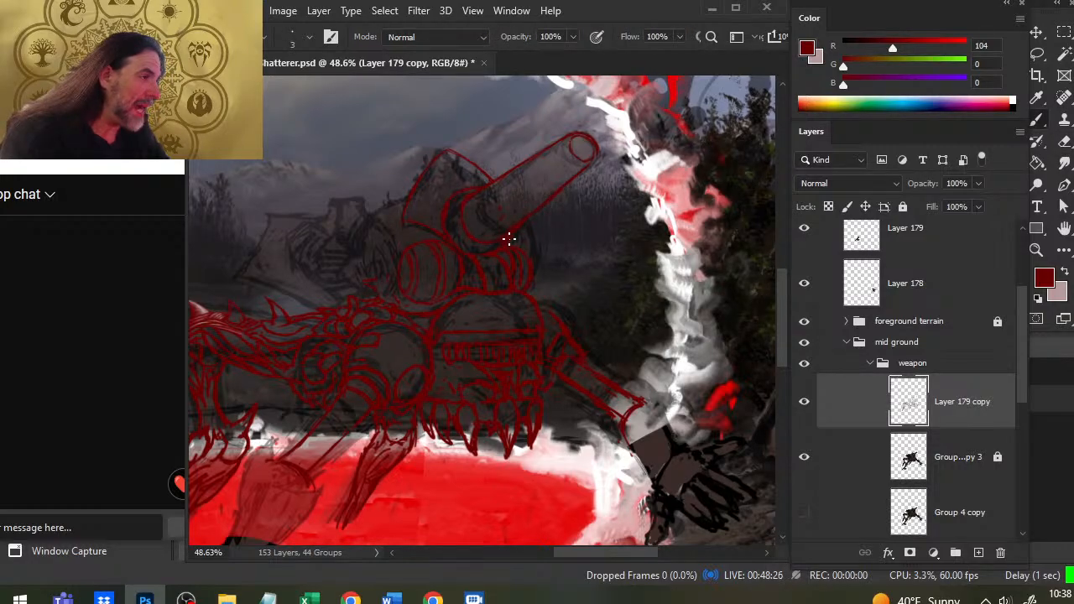
key("e")
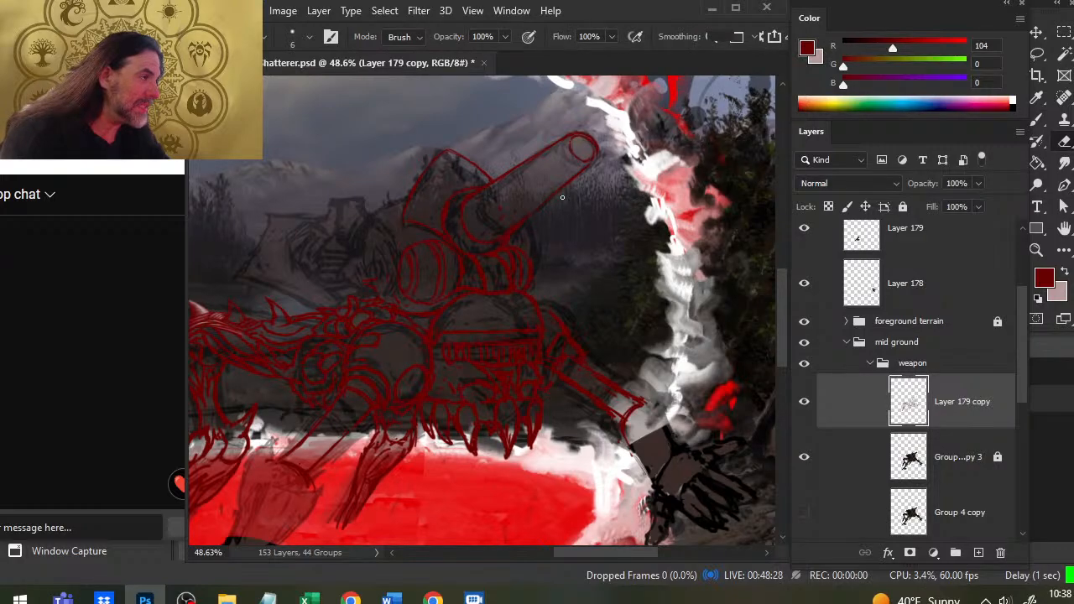
key("b")
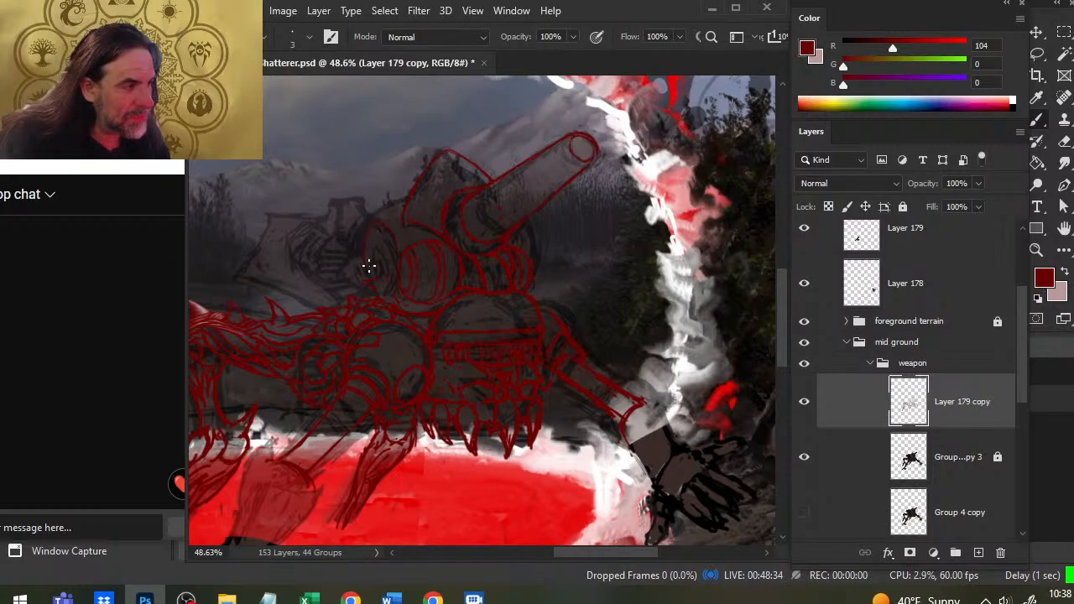
Step: Erase the rough red curve behind the round side housing and tidy the lines between the housing and the armour plate
key("e")
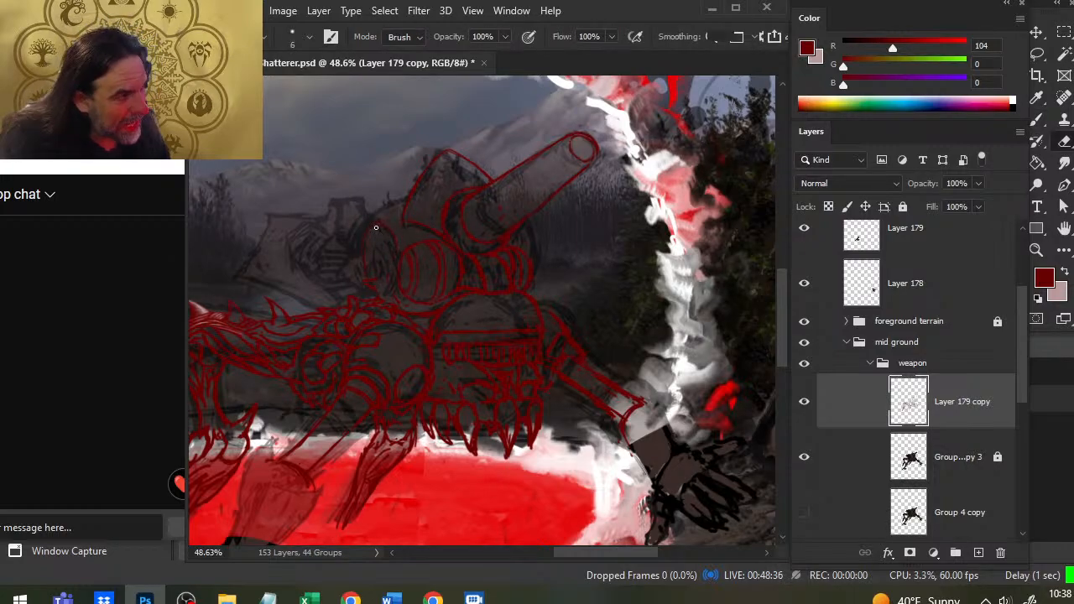
key("b")
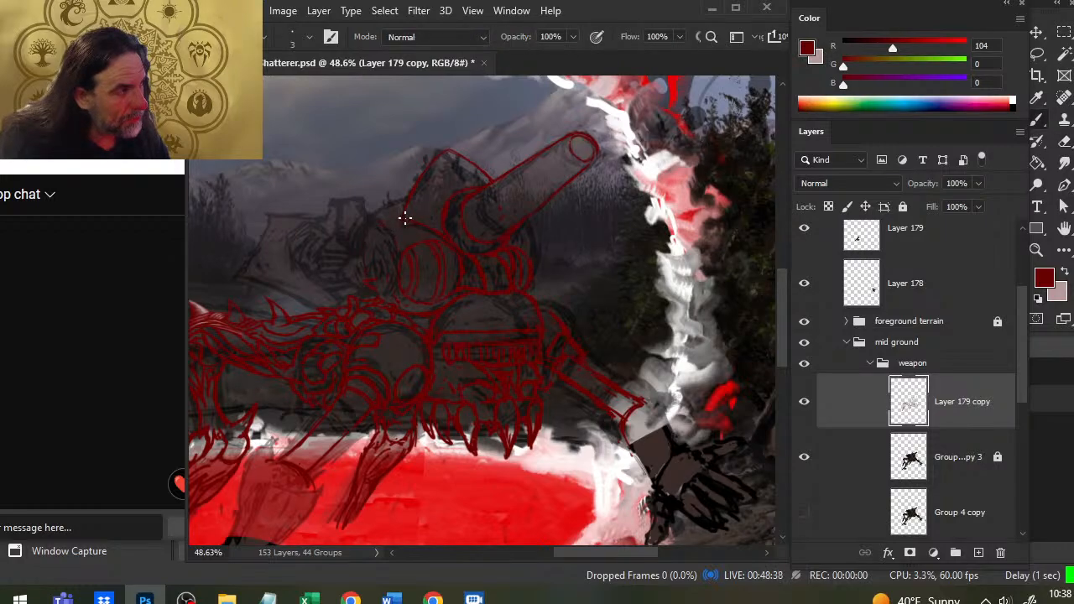
key("e")
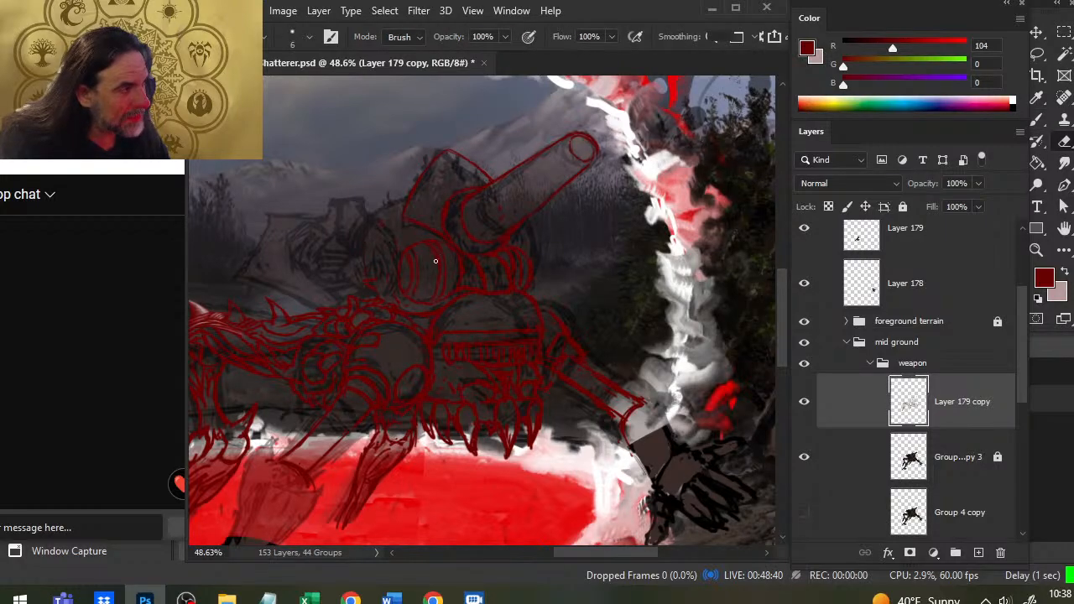
key("b")
key("e")
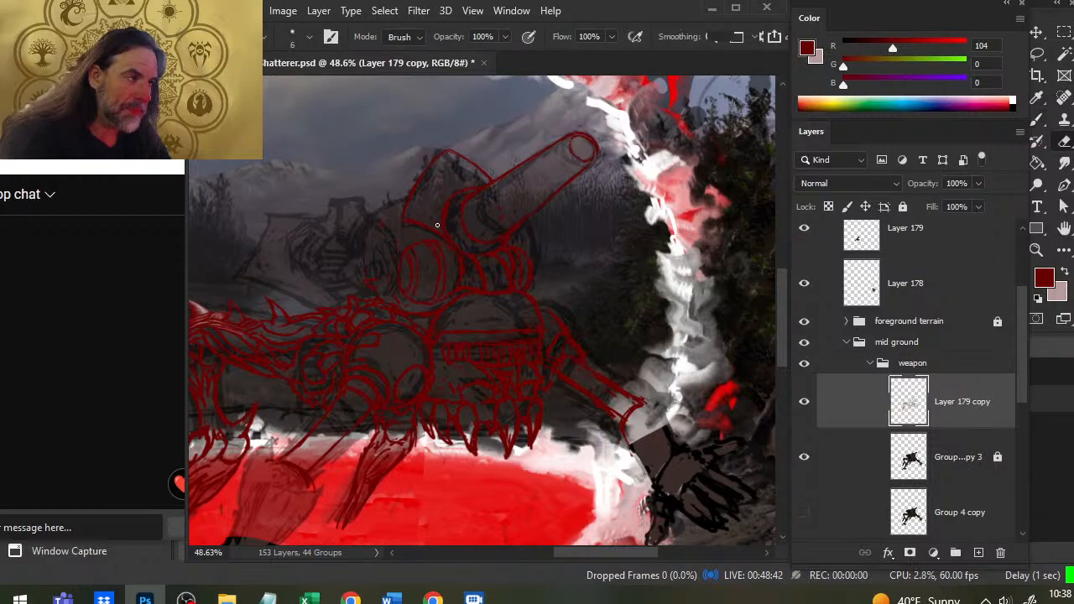
key("b")
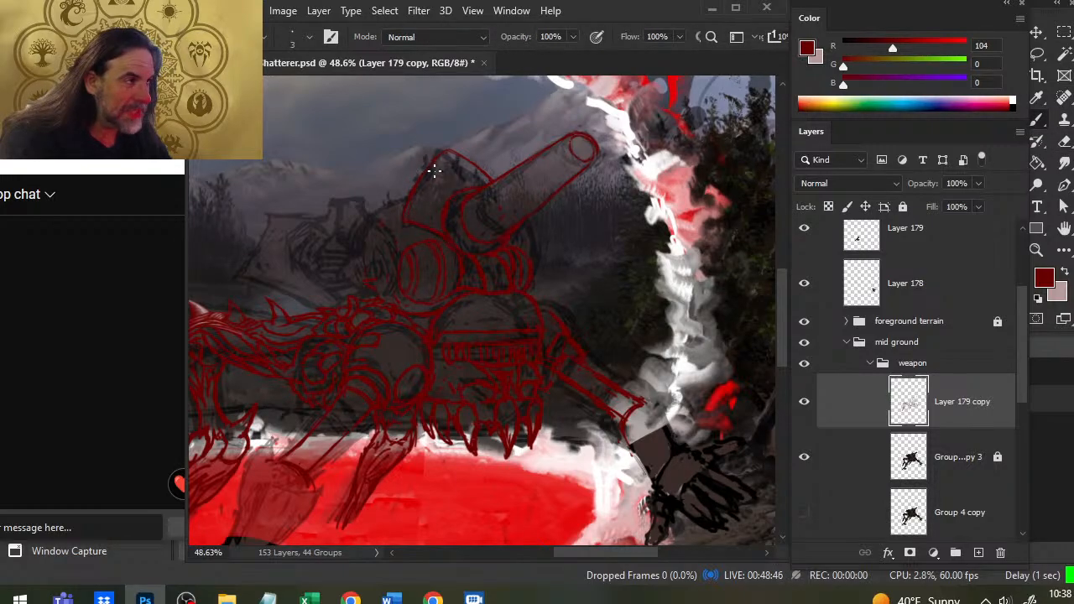
Step: Draw long dark red curves behind the side housing down to the creature's back, plus a short curve farther back
key("e")
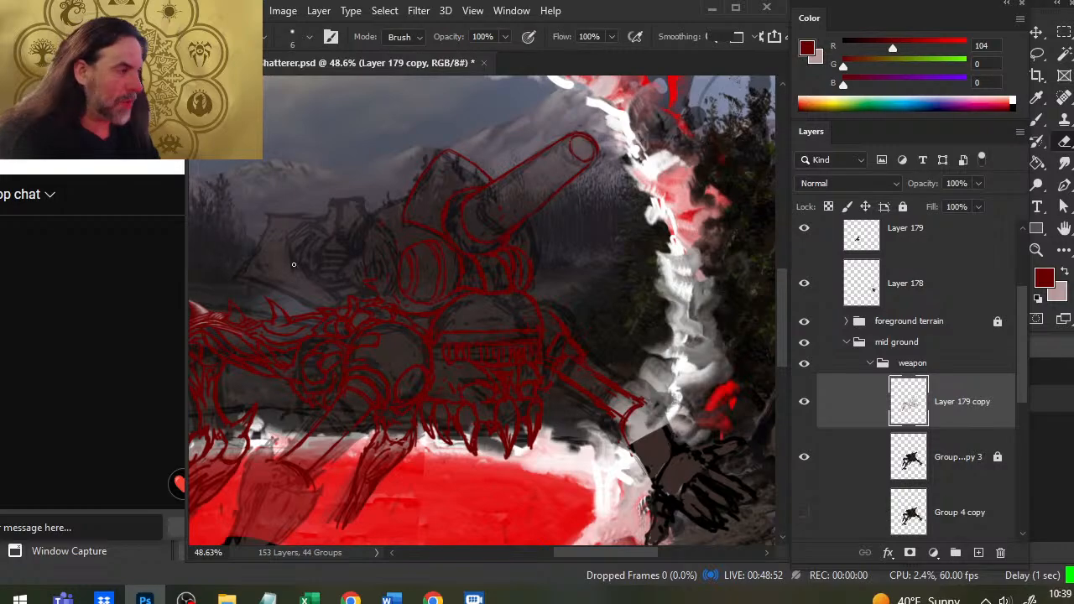
key("b")
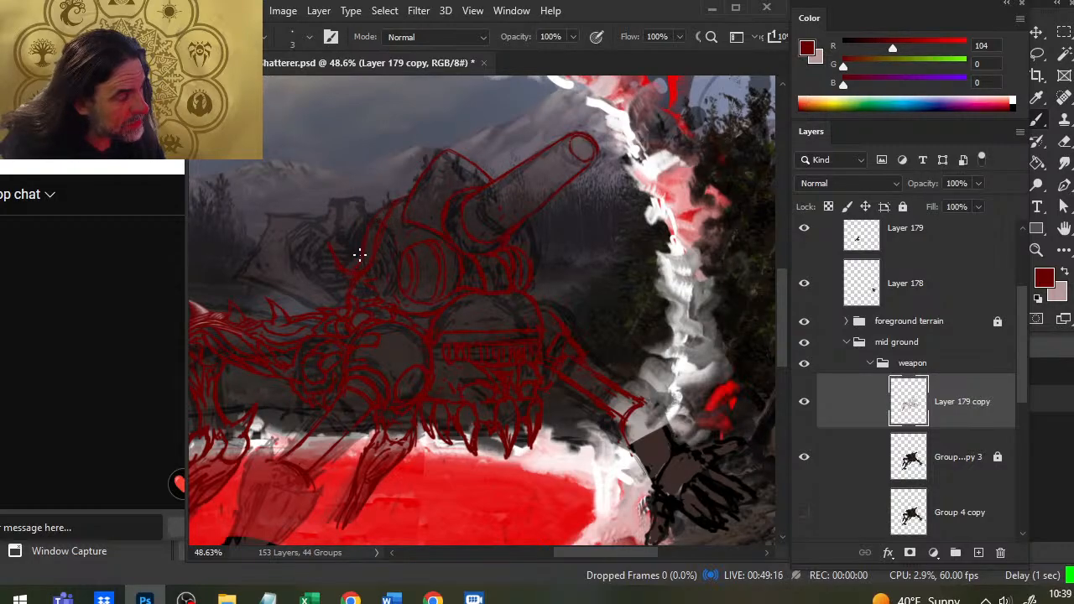
key("e")
key("b")
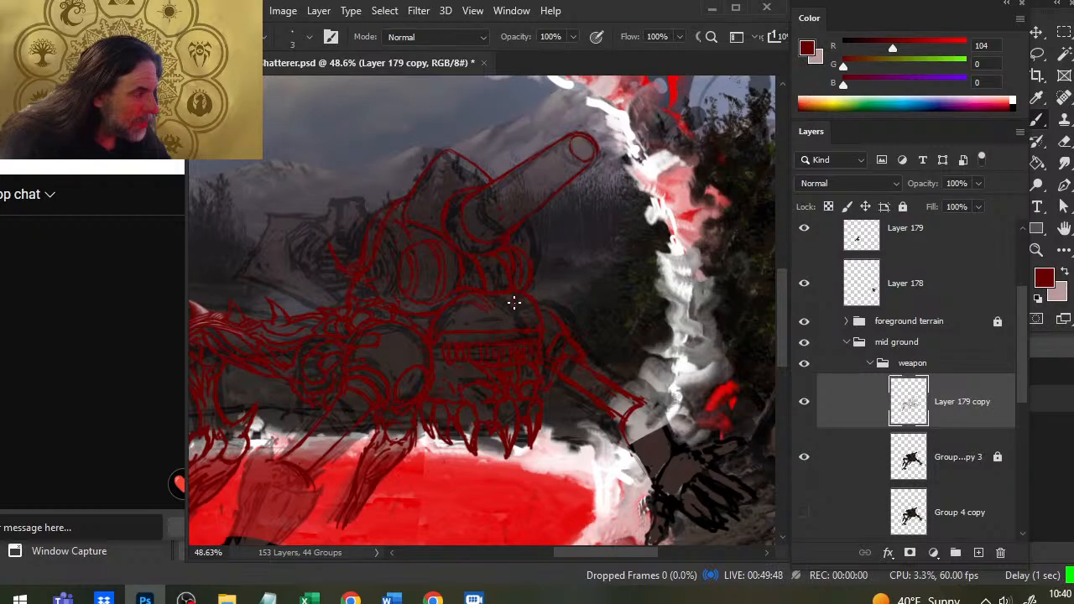
Step: Rework the red outline of the domed casing under the small cylinders, alternating brush strokes with erasing along its arched top
key("e")
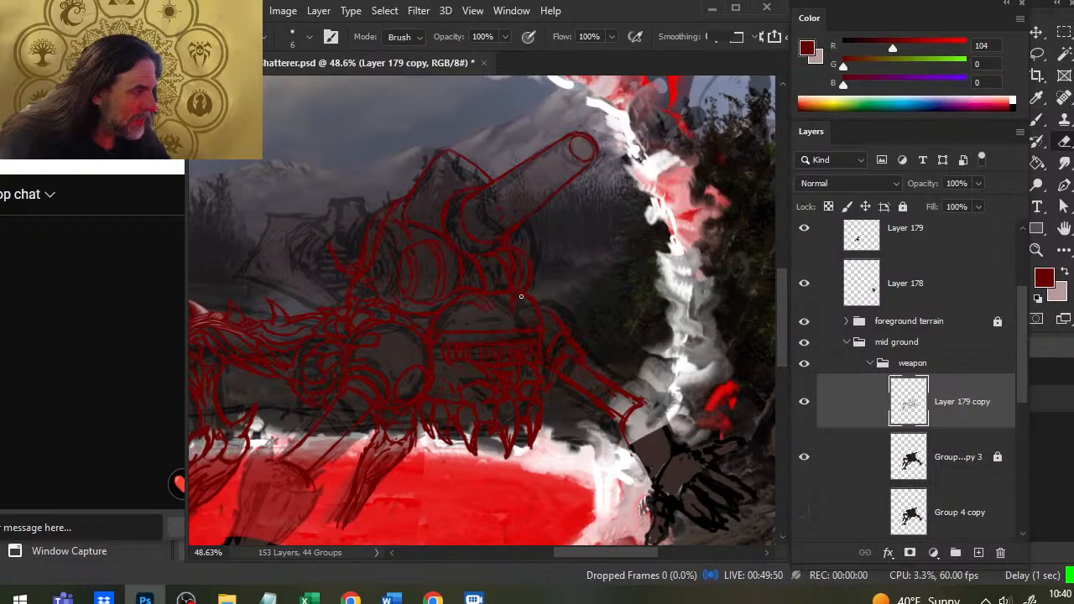
key("b")
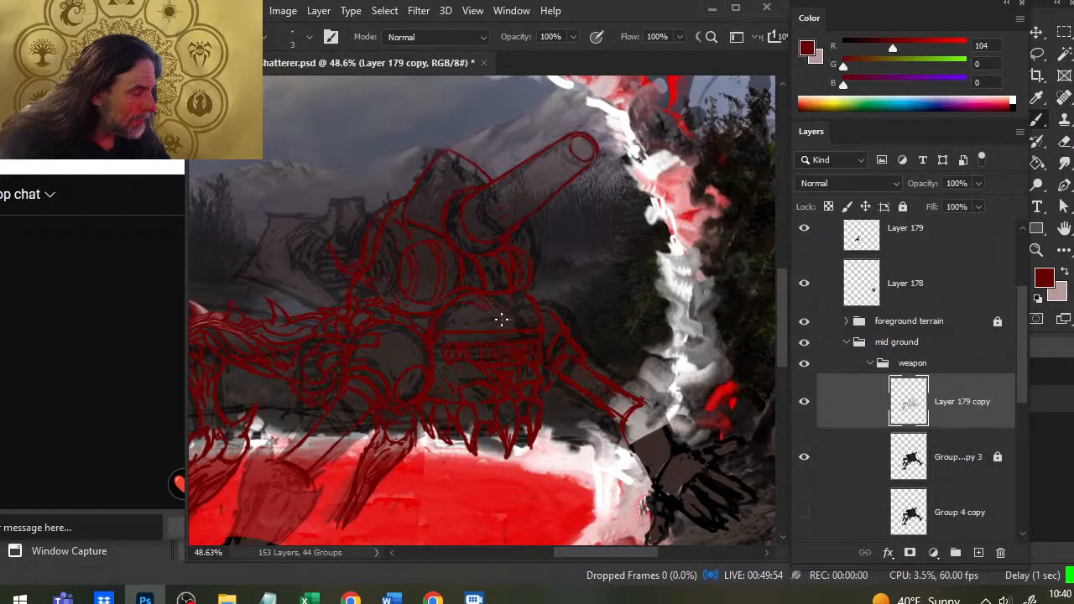
key("e")
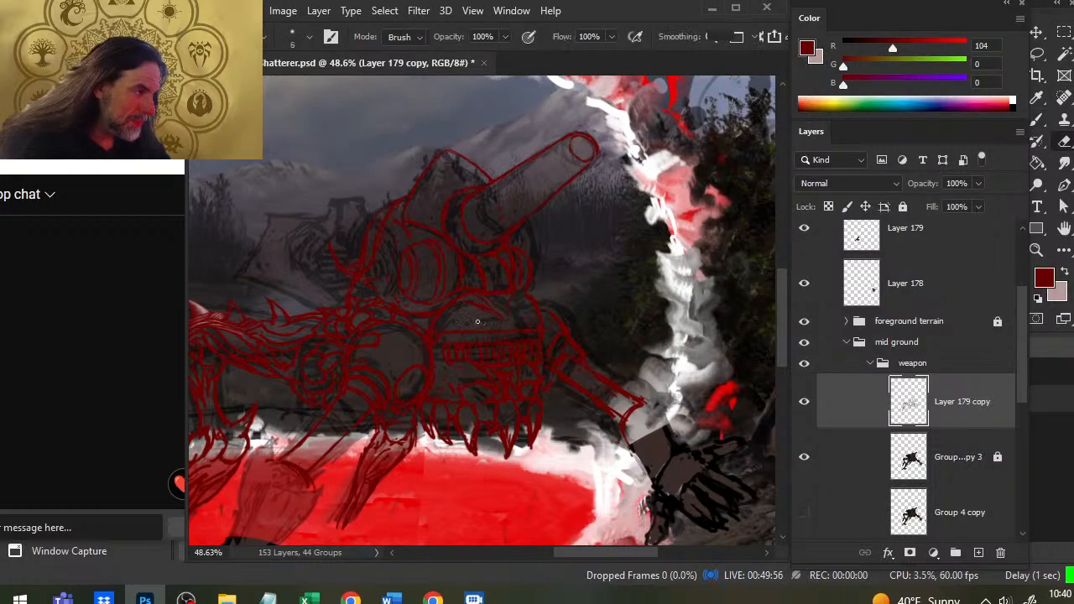
key("b")
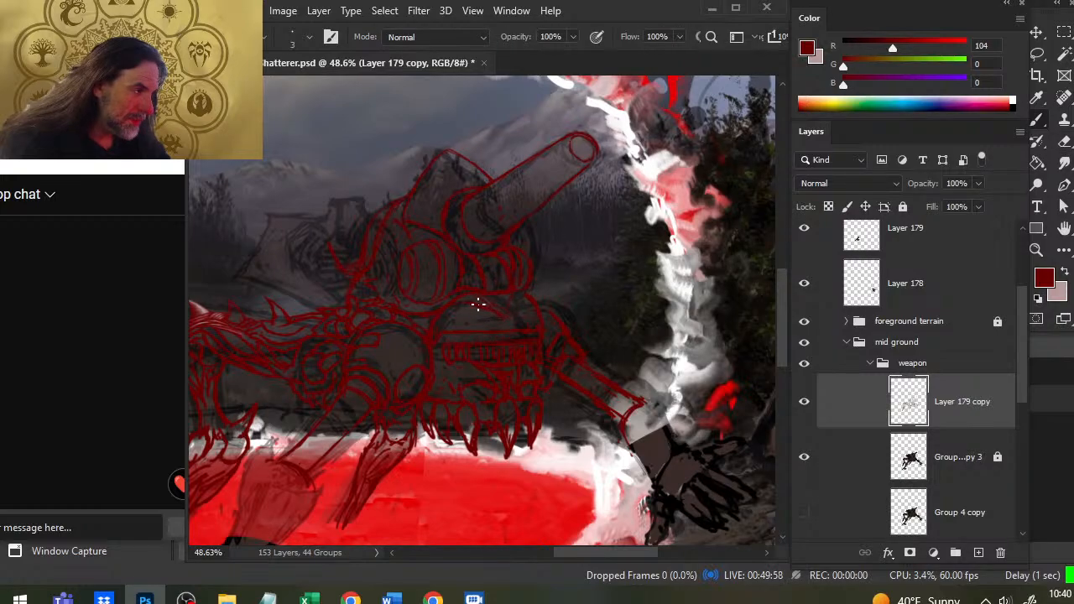
key("e")
key("b")
key("e")
key("b")
Step: Reshape the domed casing's front corner, redrawing the red line towards the arm's shoulder and erasing the old outline
key("e")
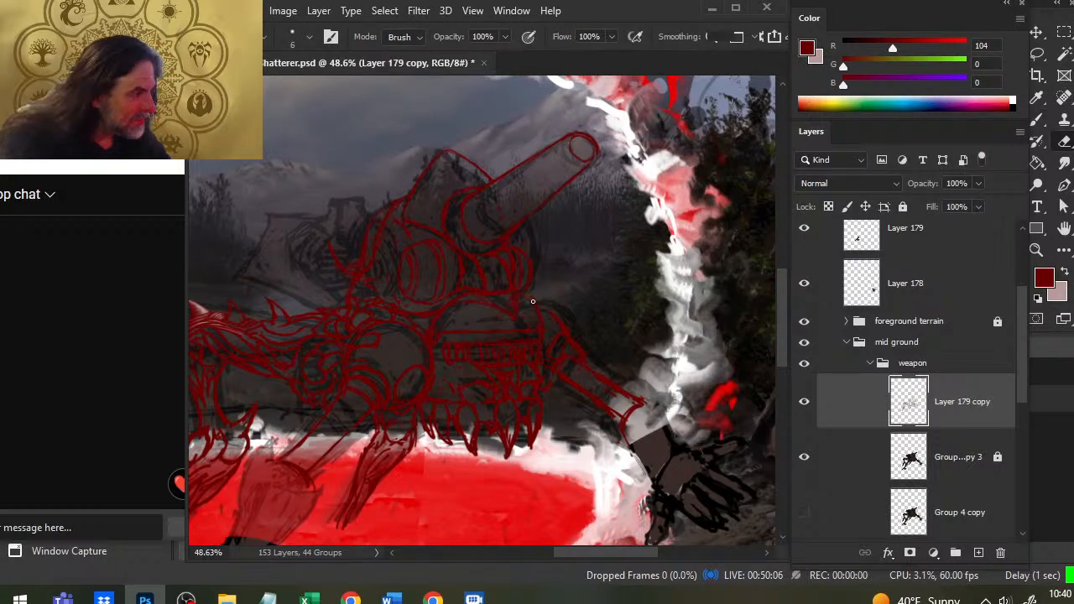
key("b")
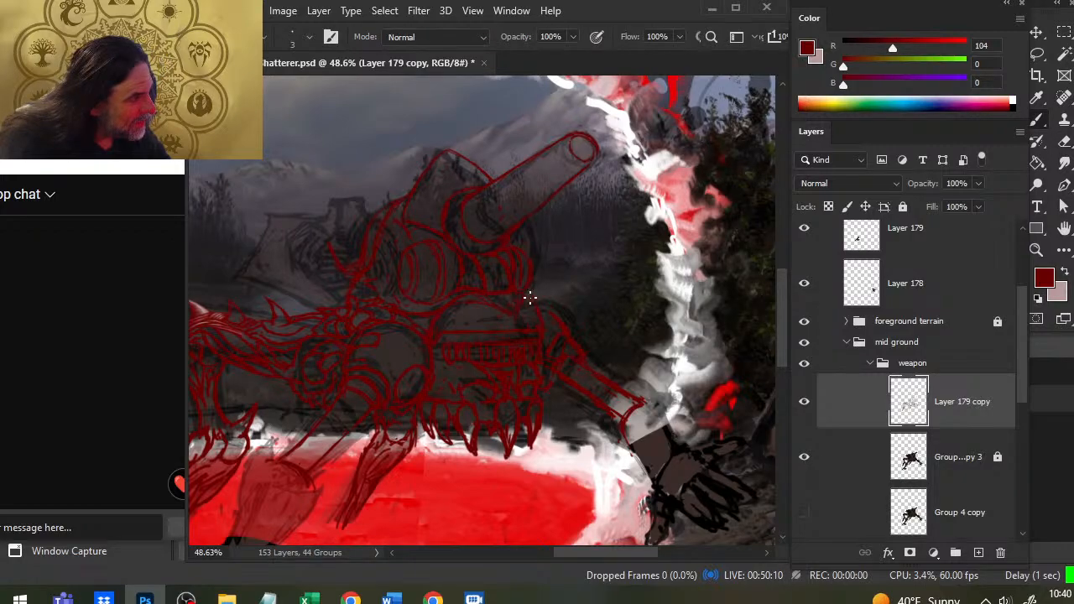
key("e")
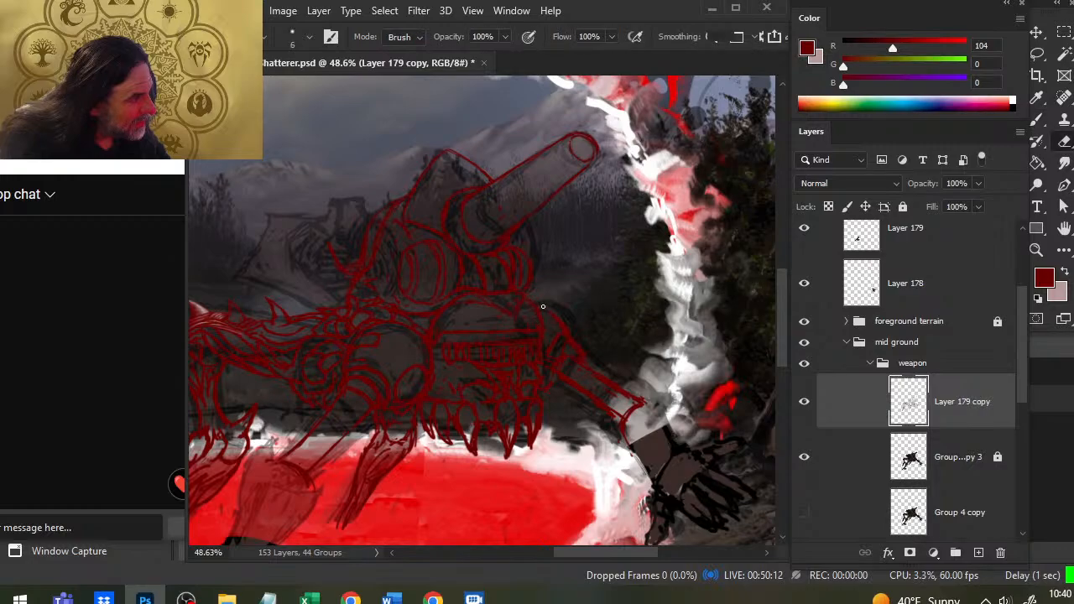
key("b")
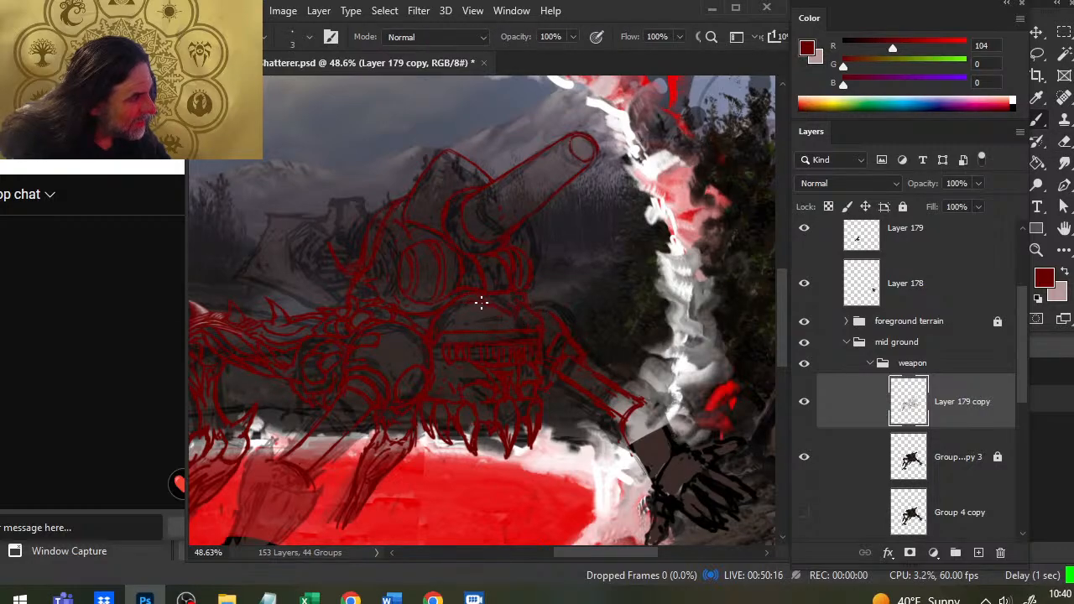
key("e")
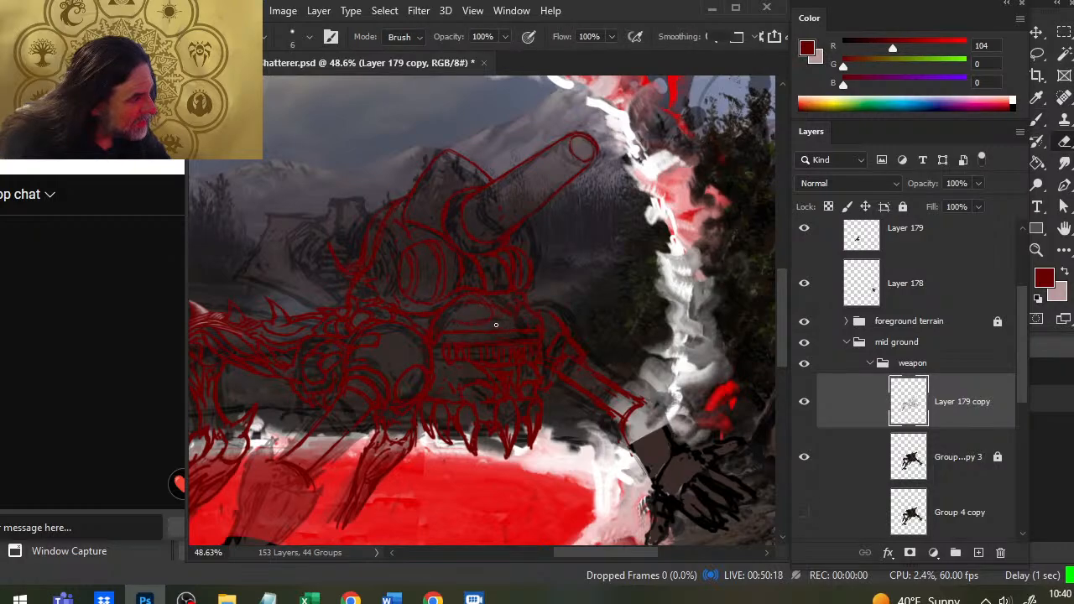
key("b")
key("e")
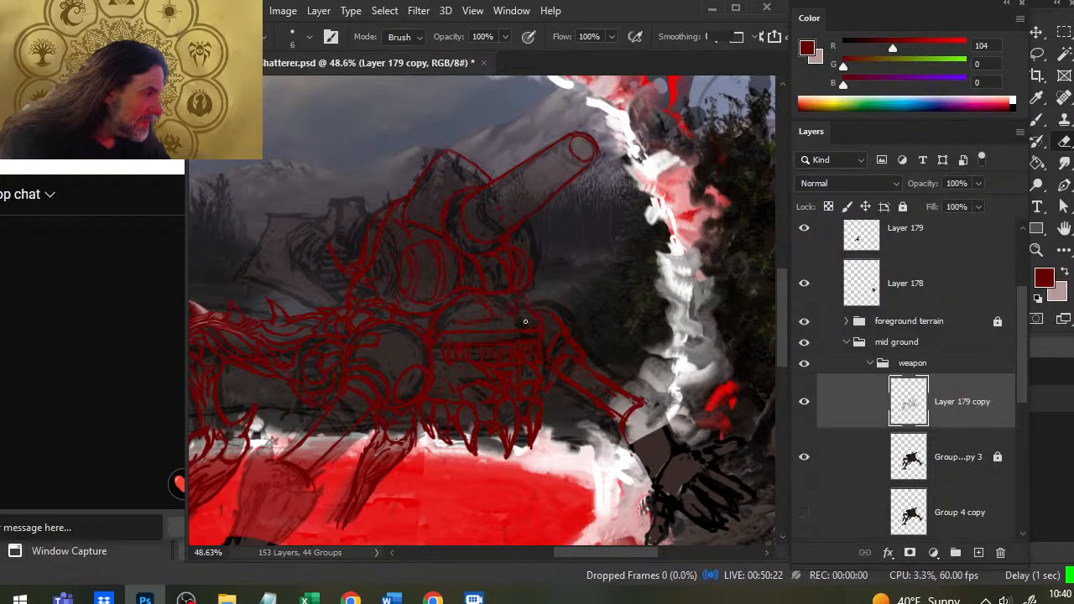
Step: Draw curved inner contour lines across the top of the domed casing and erase the overlapping parts of its old arch
key("b")
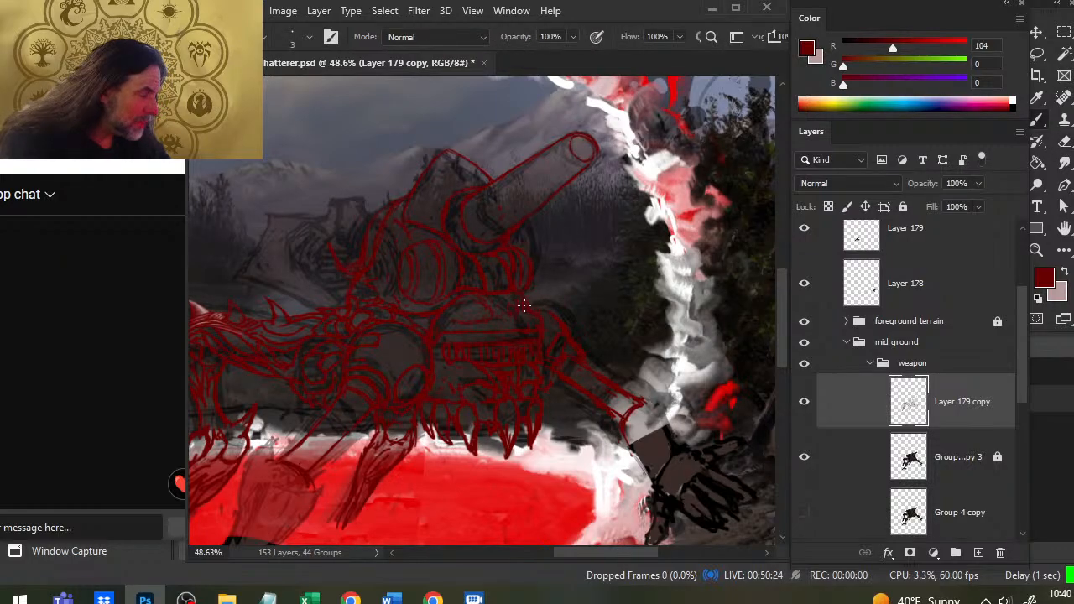
key("e")
key("b")
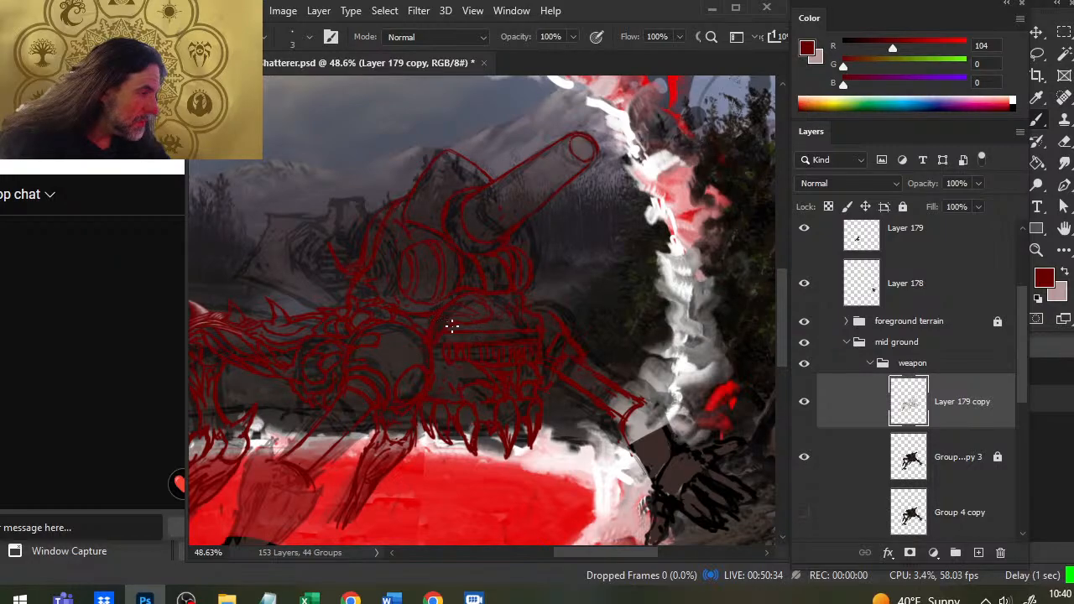
key("e")
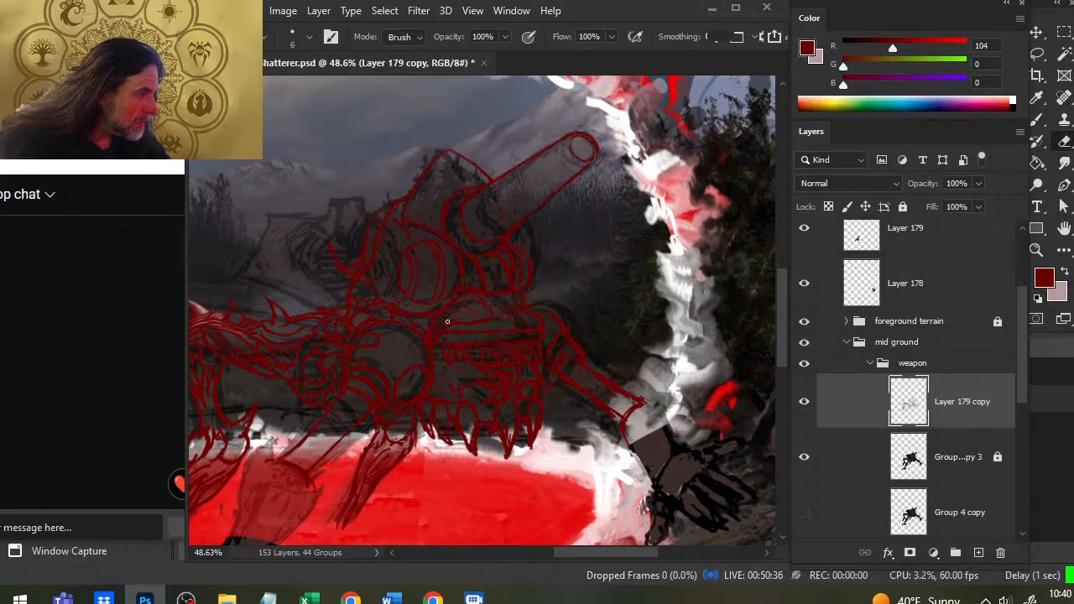
key("b")
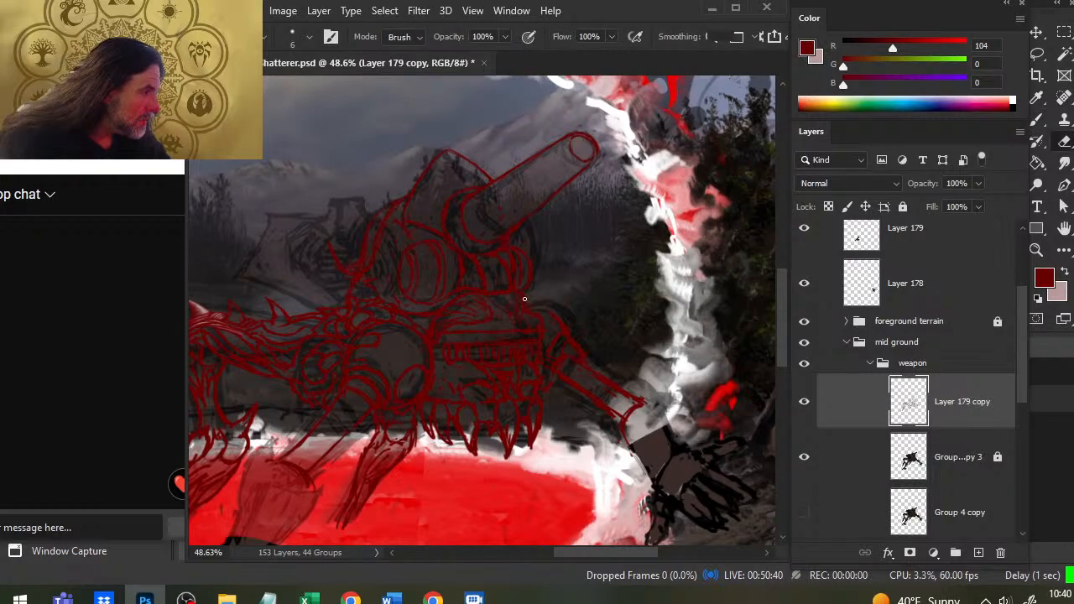
key("e")
key("b")
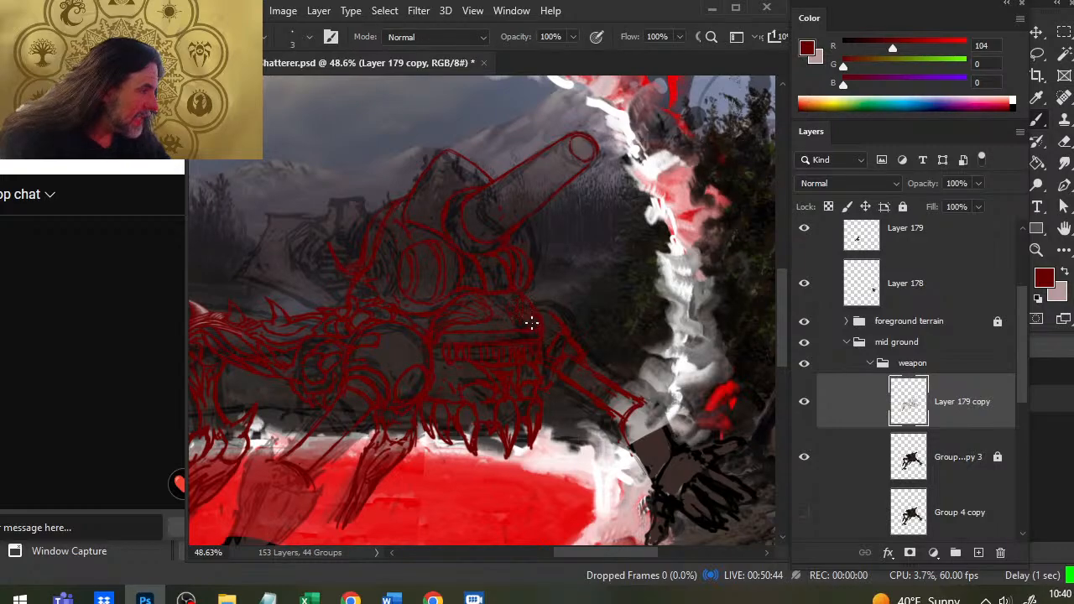
Step: Refine the casing's sloping front edge and the small detail beside the shoulder in dark red, erasing stray marks
key("e")
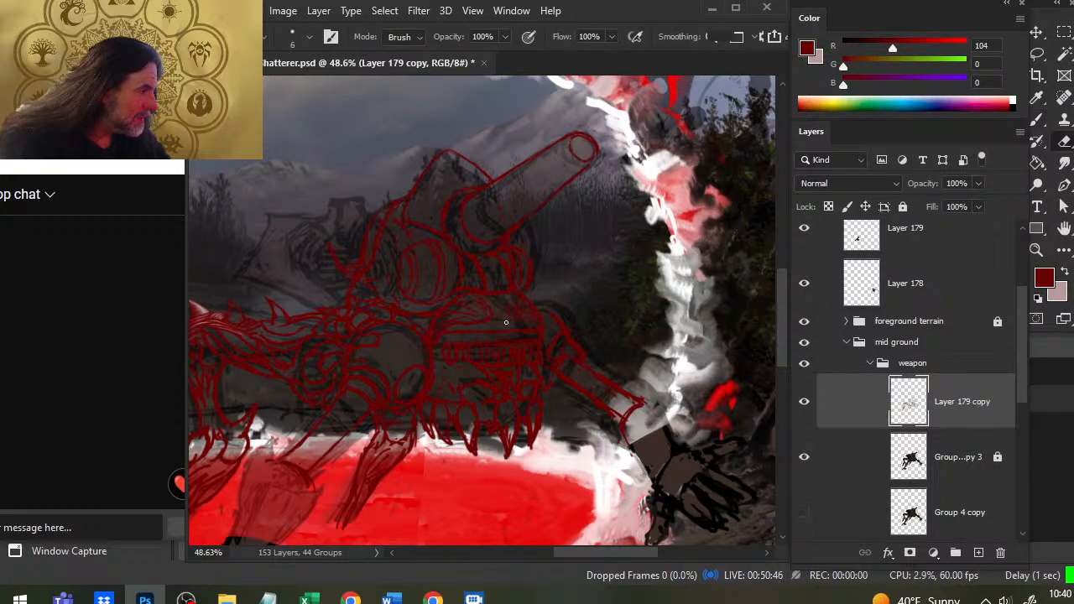
key("b")
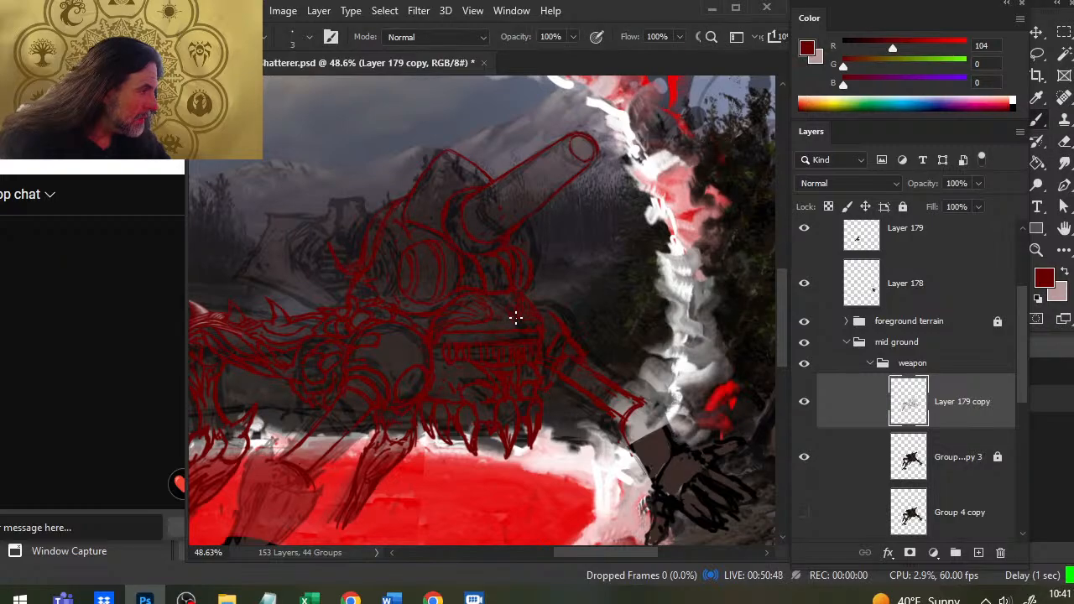
key("e")
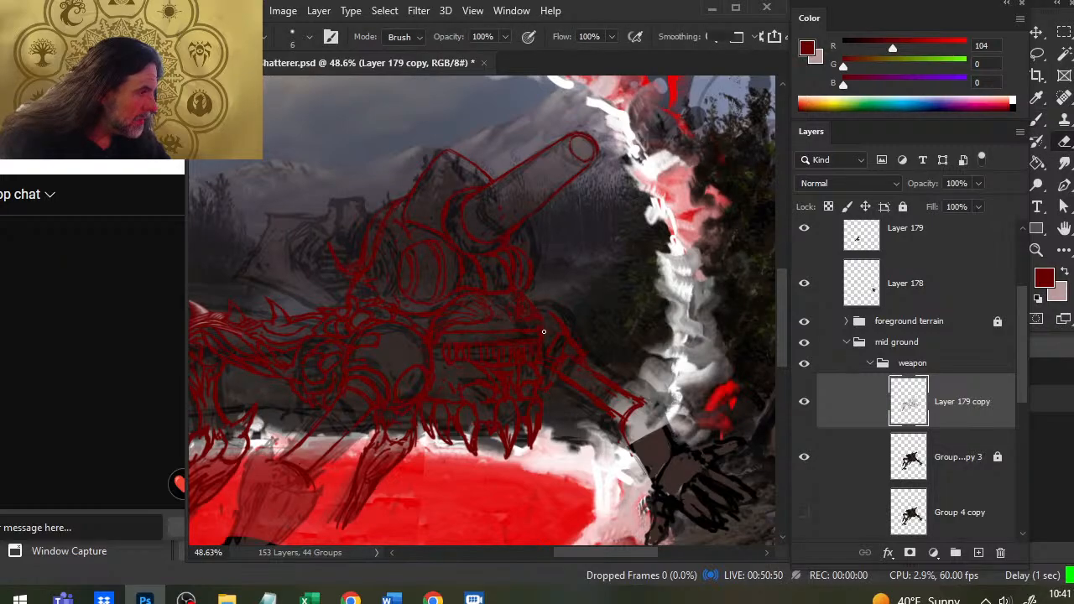
key("b")
key("e")
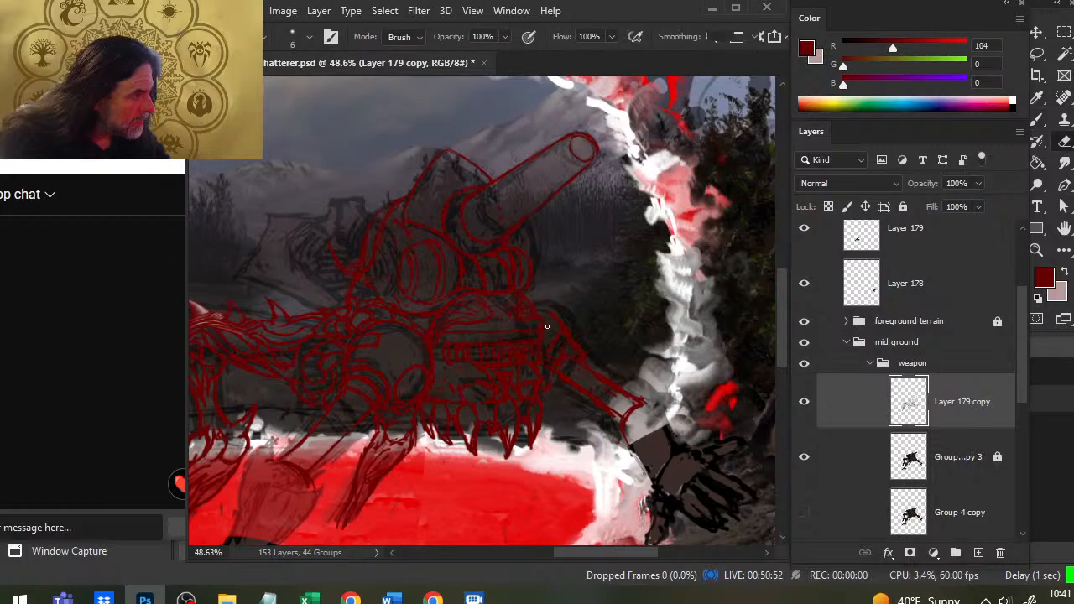
key("b")
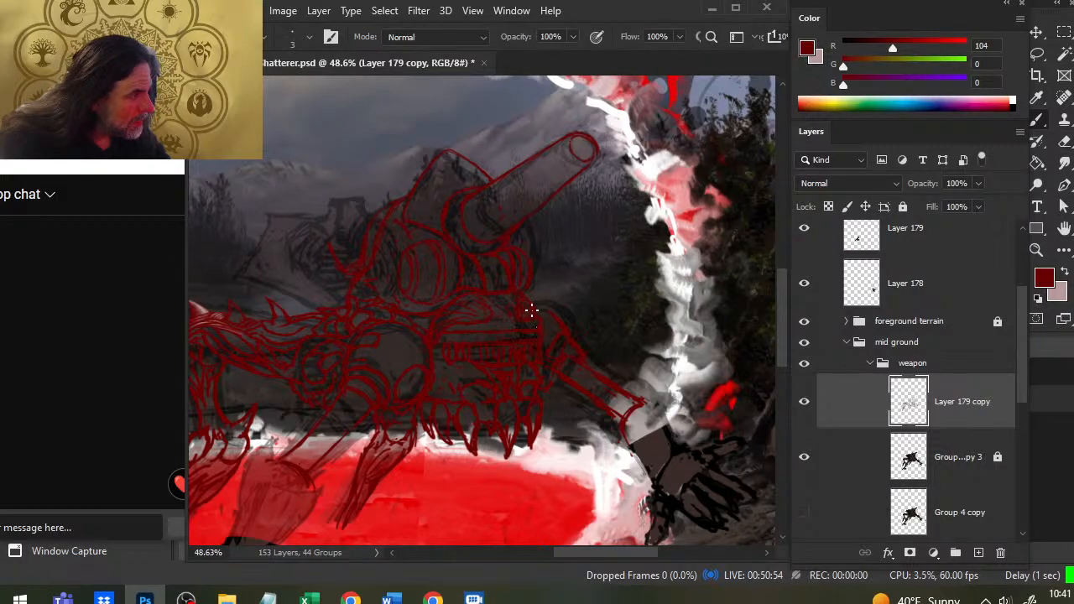
key("e")
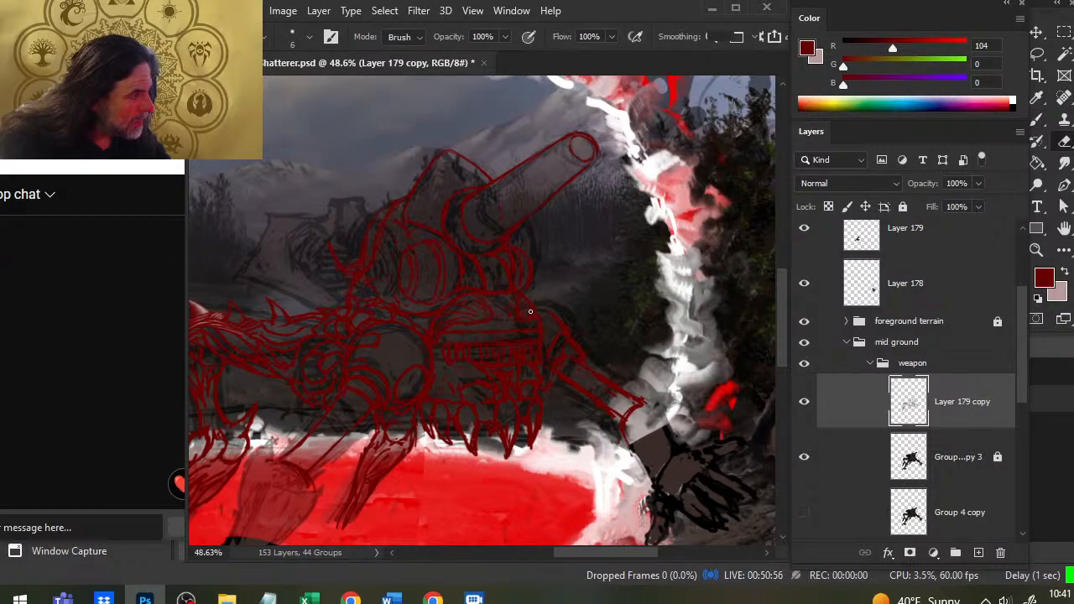
key("b")
key("e")
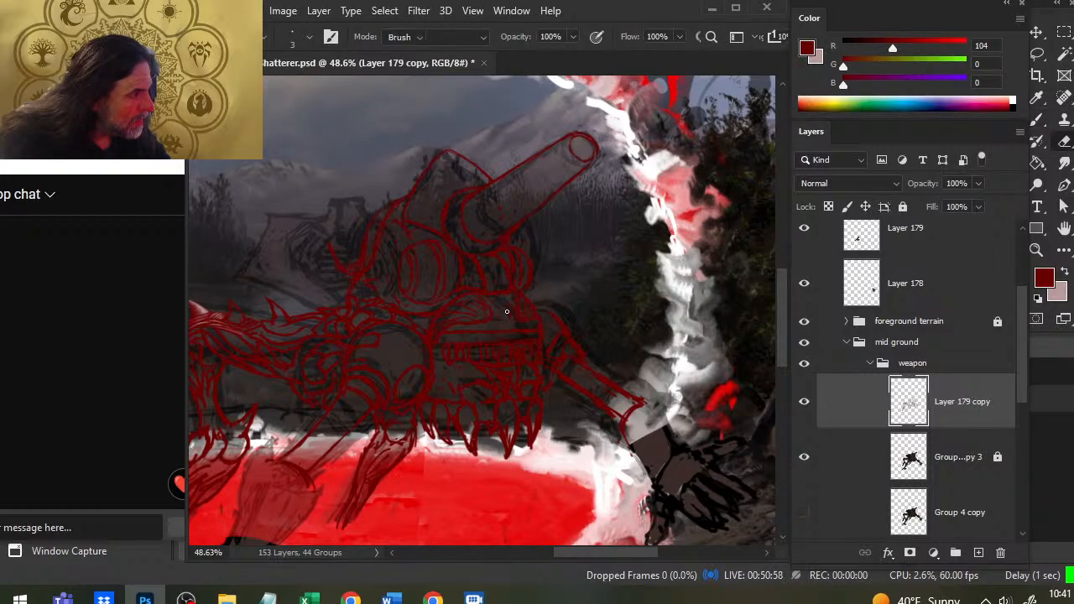
Step: Refine the dark red contour at the domed casing's front top, alternating thin brush strokes with erasing beneath the small cylinders
key("b")
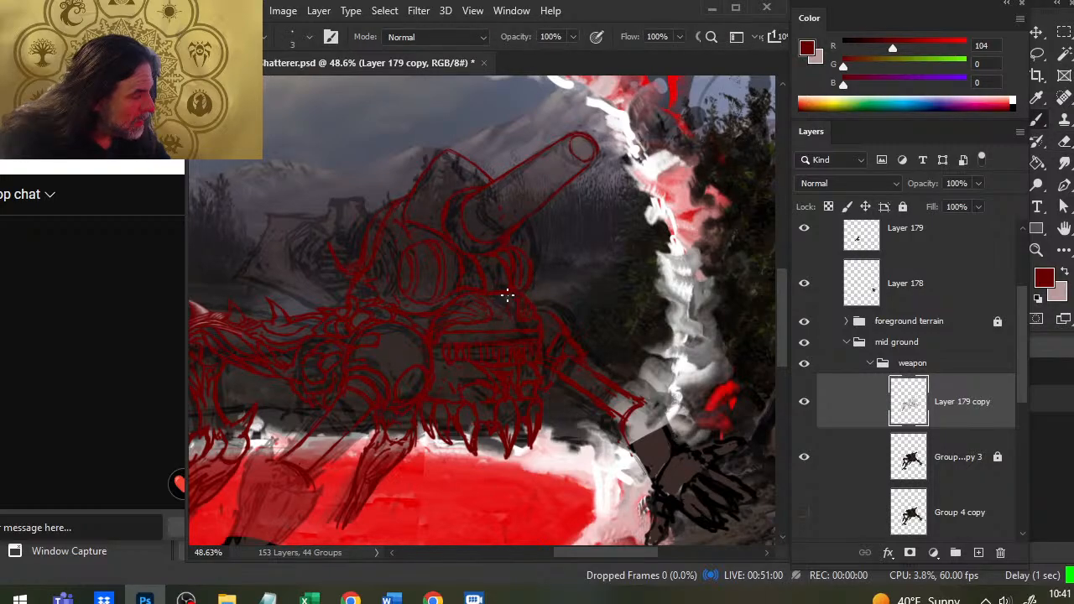
key("e")
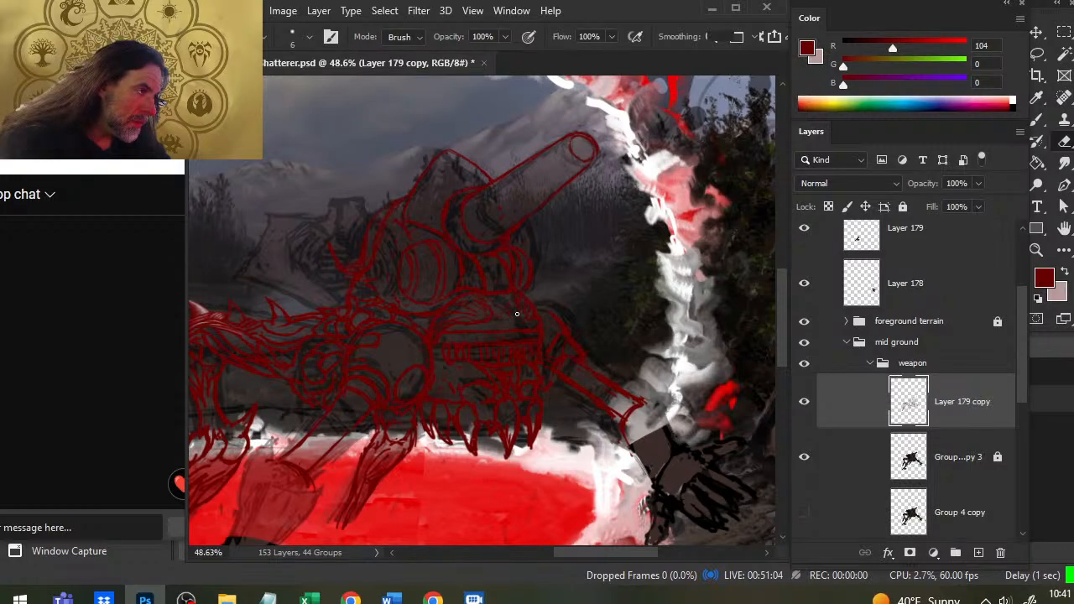
key("b")
key("e")
key("b")
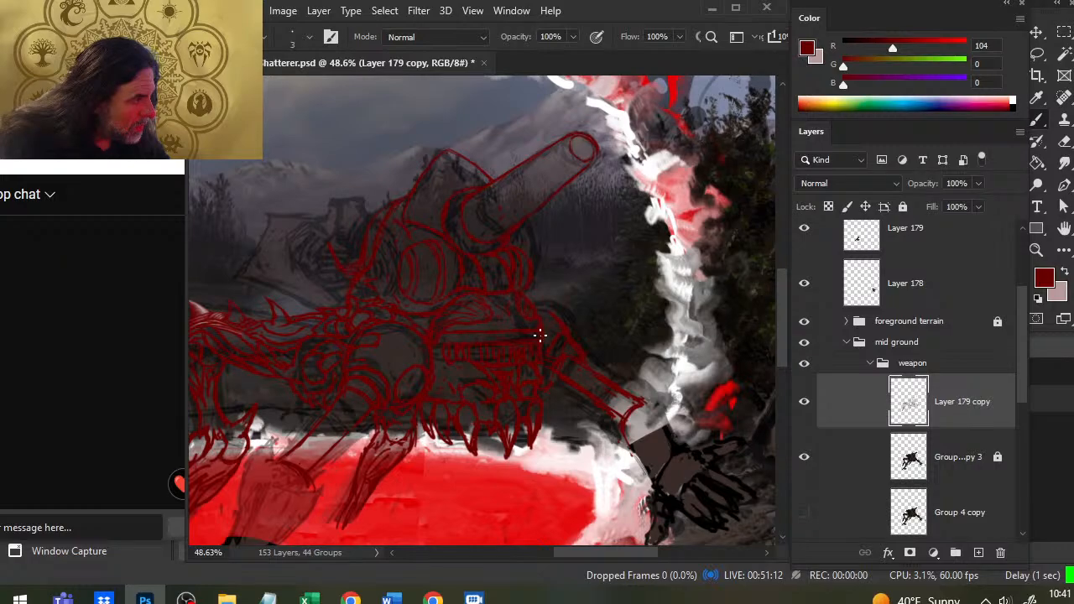
key("e")
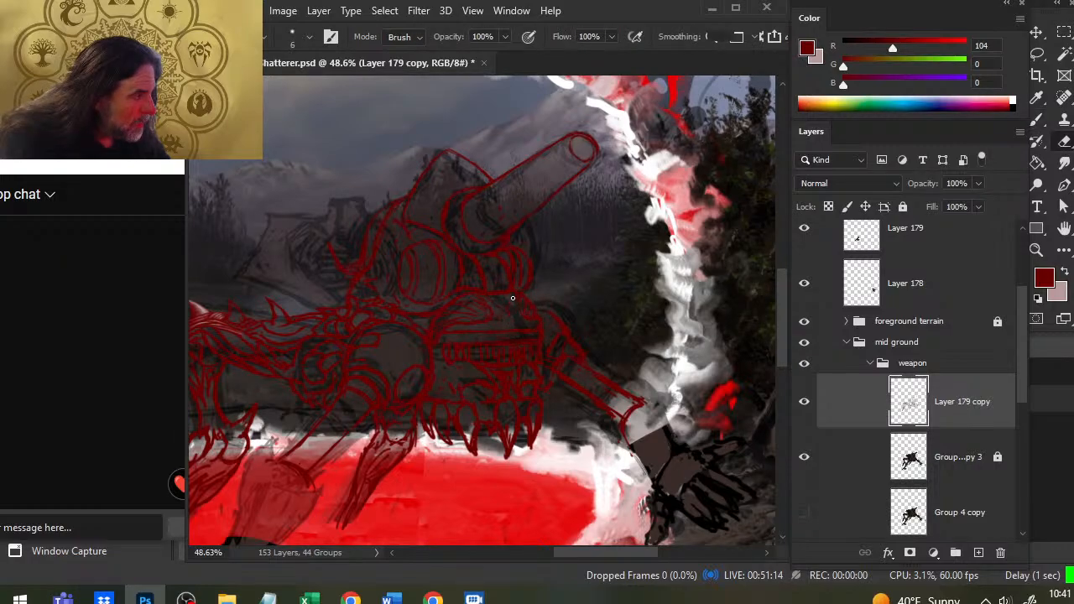
Step: Add dark red detail lines to the domed casing's front face and erase the overlapping marks up to the small cylinders
key("b")
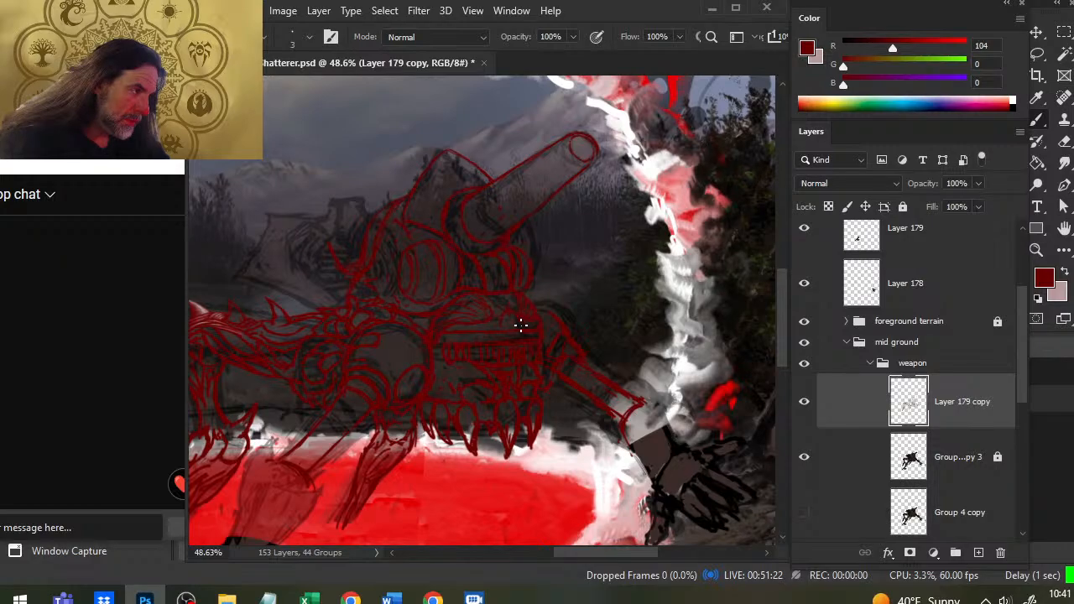
key("e")
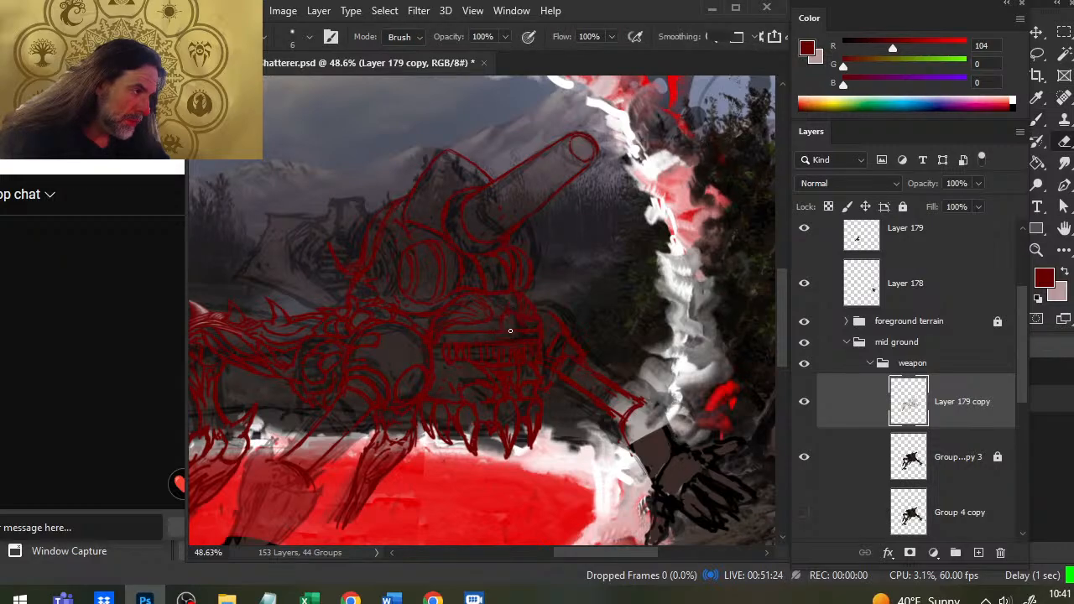
key("b")
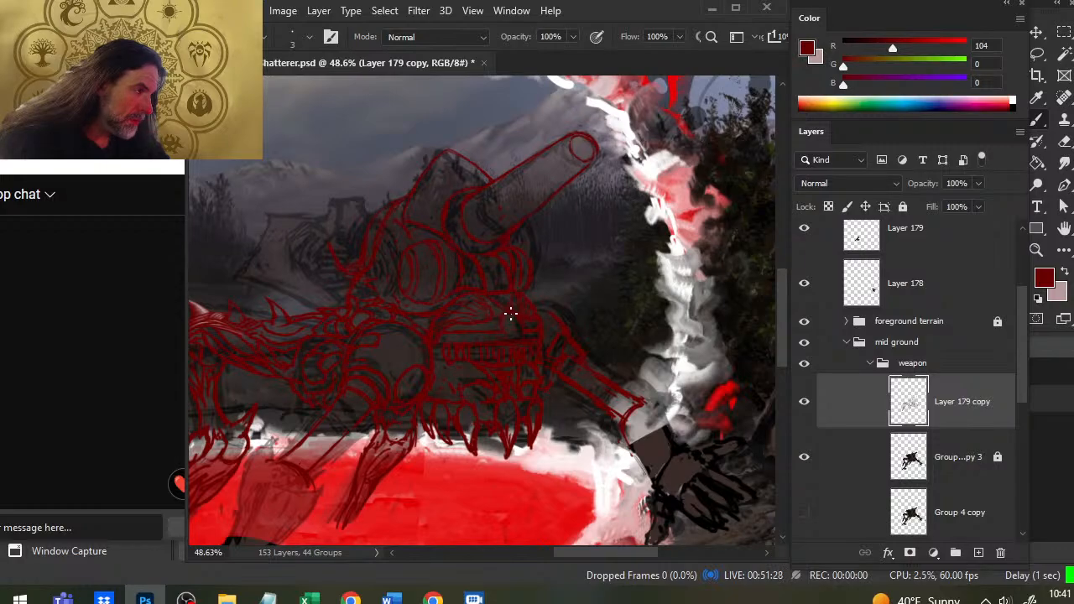
key("e")
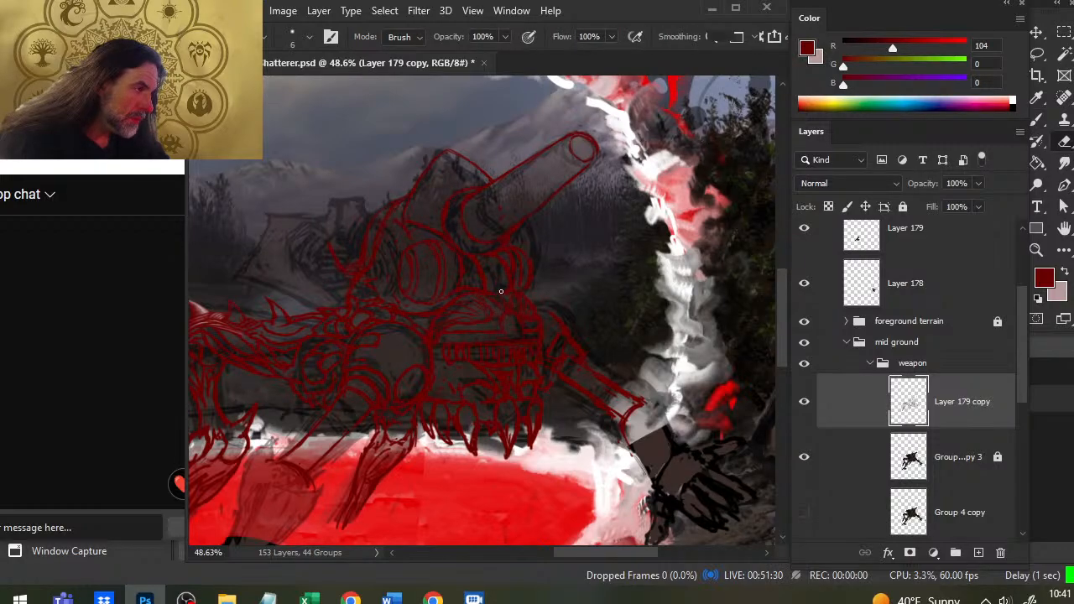
key("b")
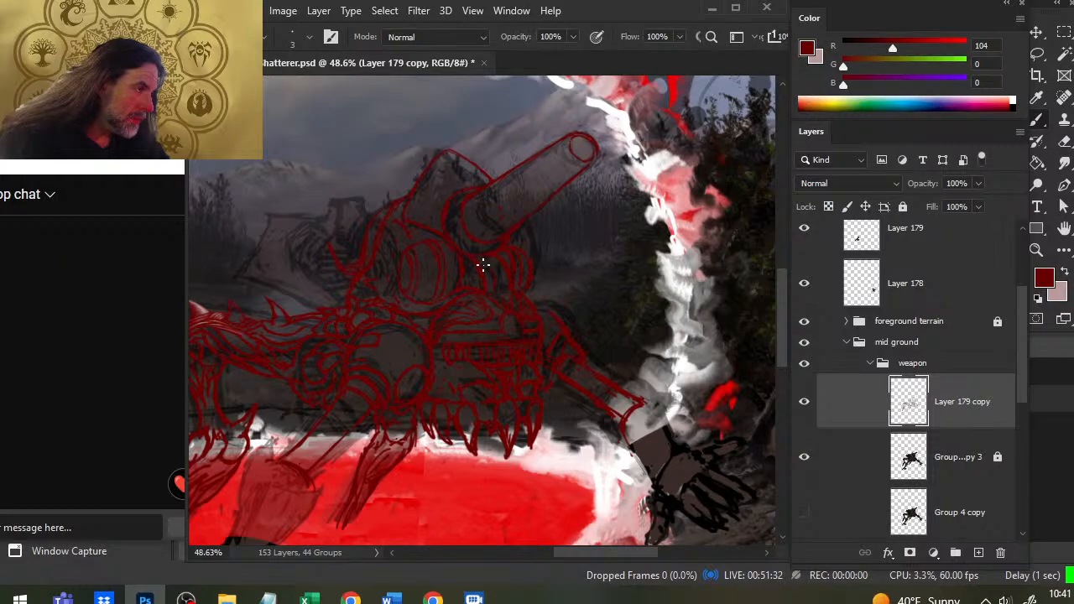
Step: Redraw the small cylinders below the cannon barrel with short curved dark red strokes, erasing the old lines between them
key("e")
key("b")
key("e")
key("b")
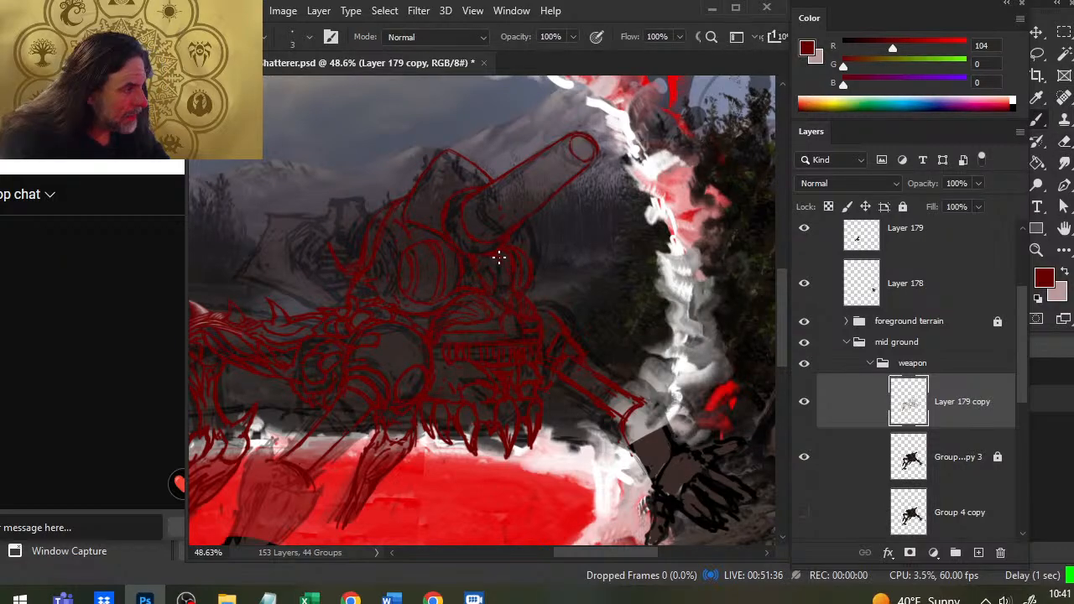
left_click_drag(505, 265, 504, 280)
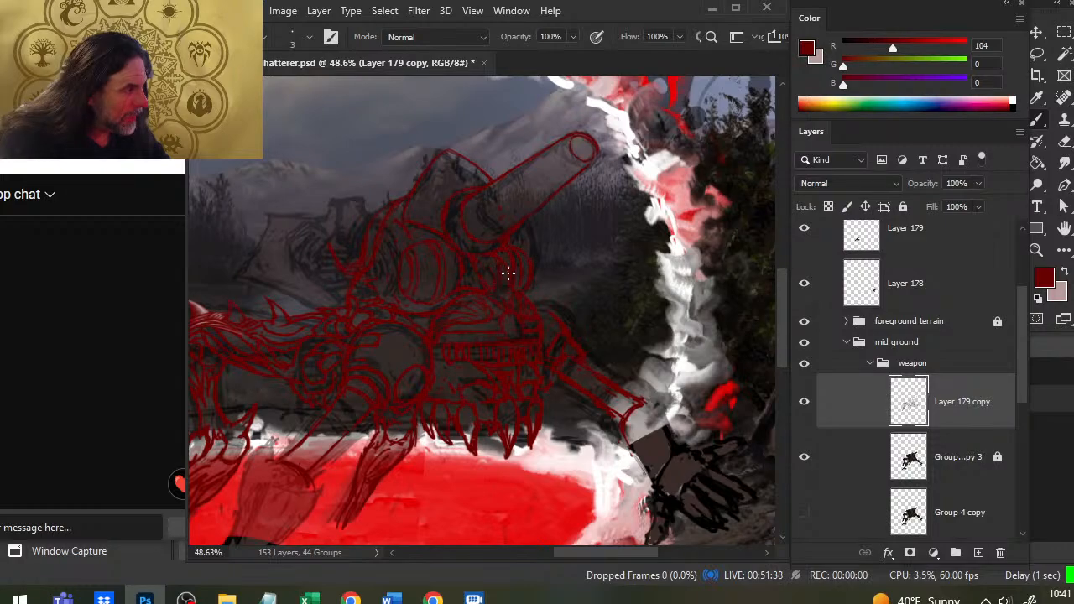
key("e")
key("b")
key("e")
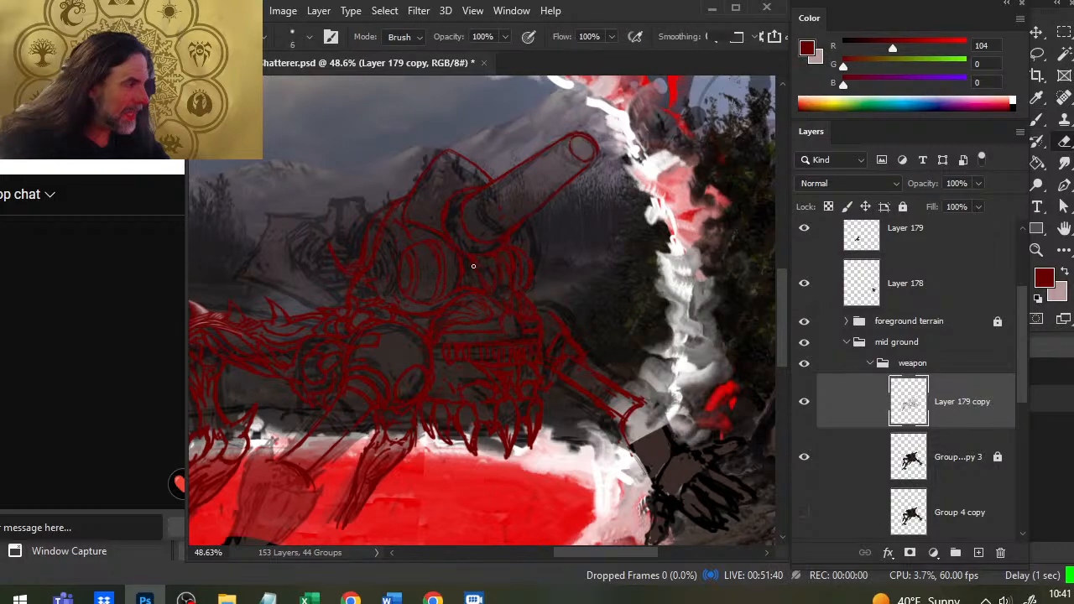
Step: Rework the mechanical detail between the large round drum and the small cylinders, drawing new red contours and erasing excess lines
key("b")
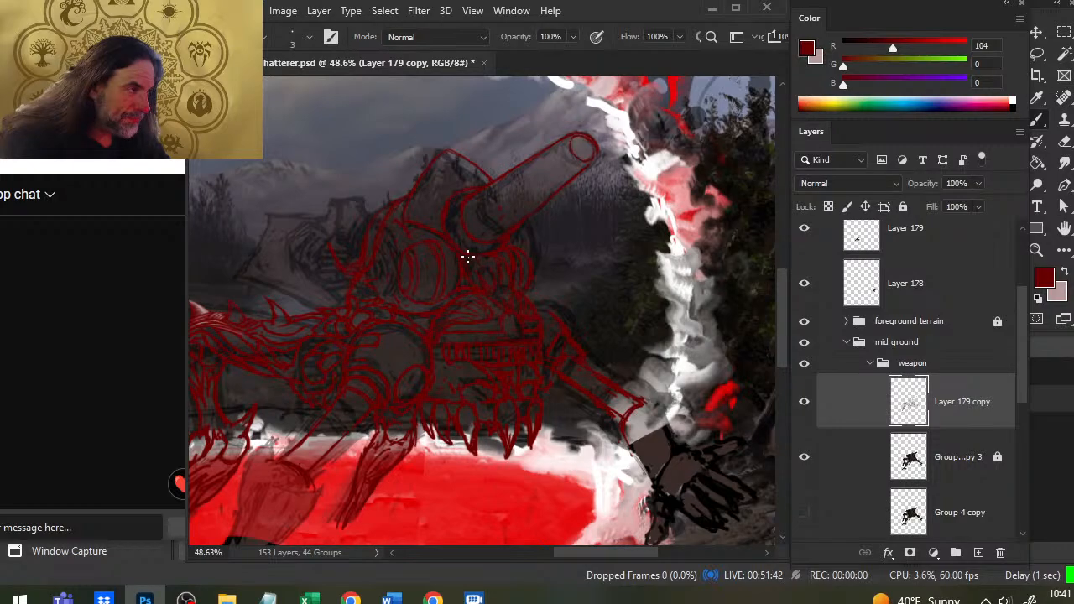
key("e")
key("b")
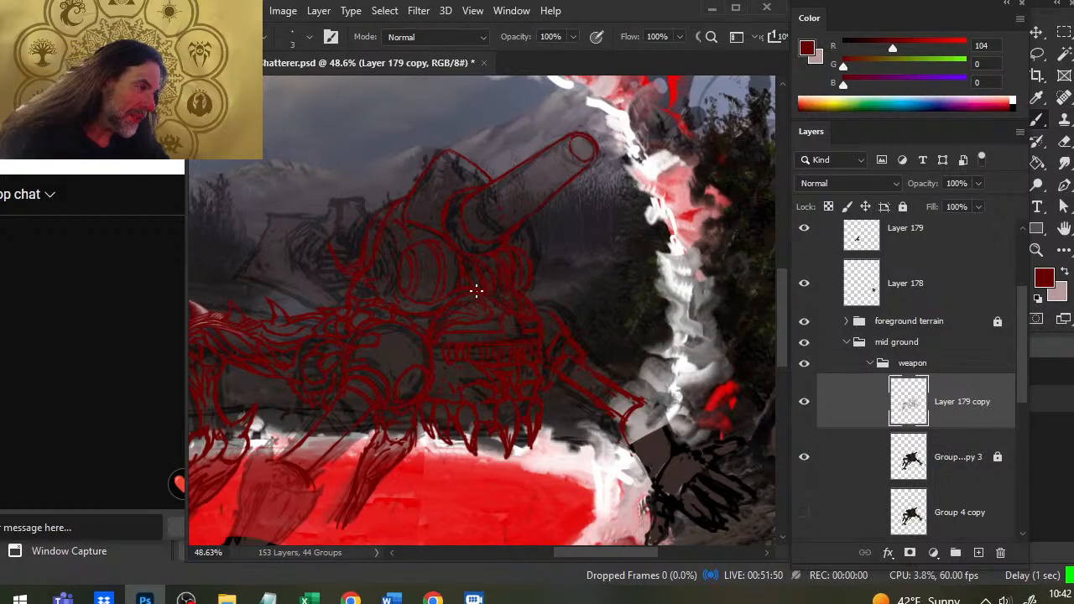
key("e")
key("b")
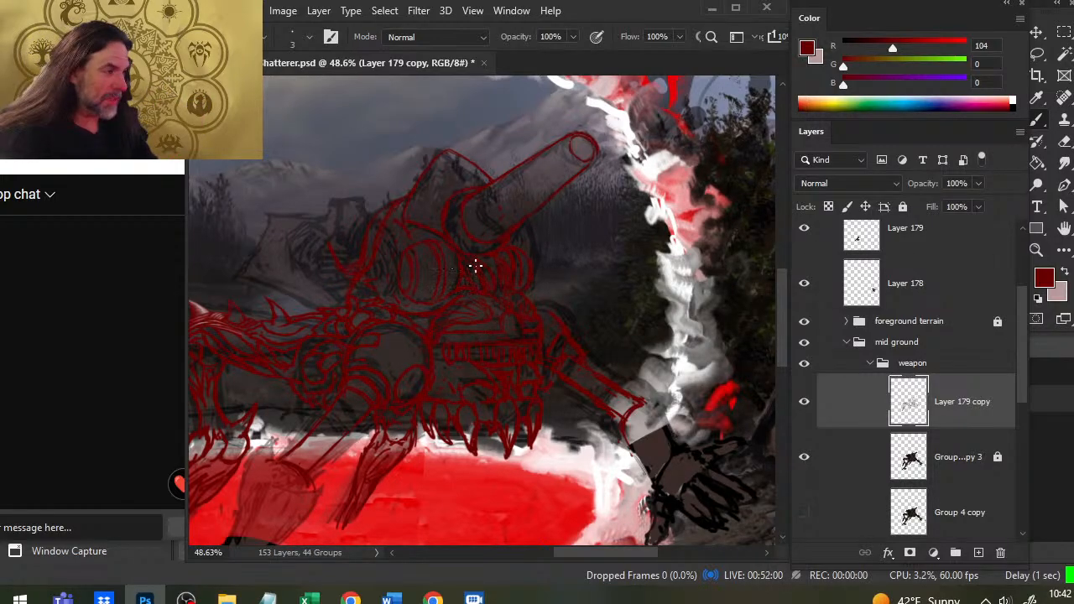
Step: Try loose curved strokes sweeping around the cannon's muzzle
left_click_drag(537, 115, 586, 277)
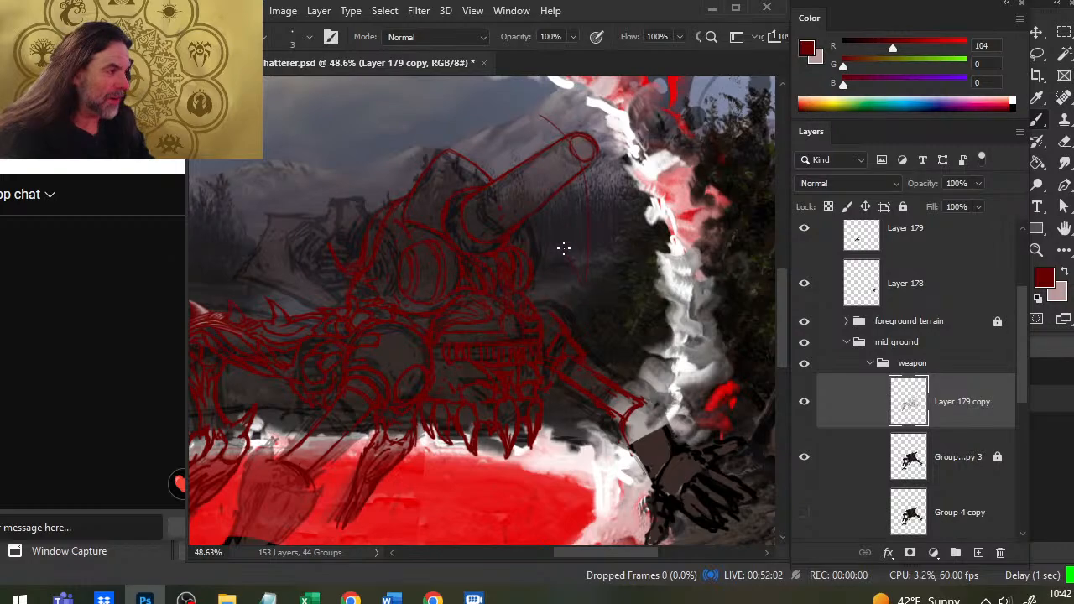
mouse_move(541, 126)
left_mouse_down()
mouse_move(558, 116)
mouse_move(502, 106)
left_mouse_up()
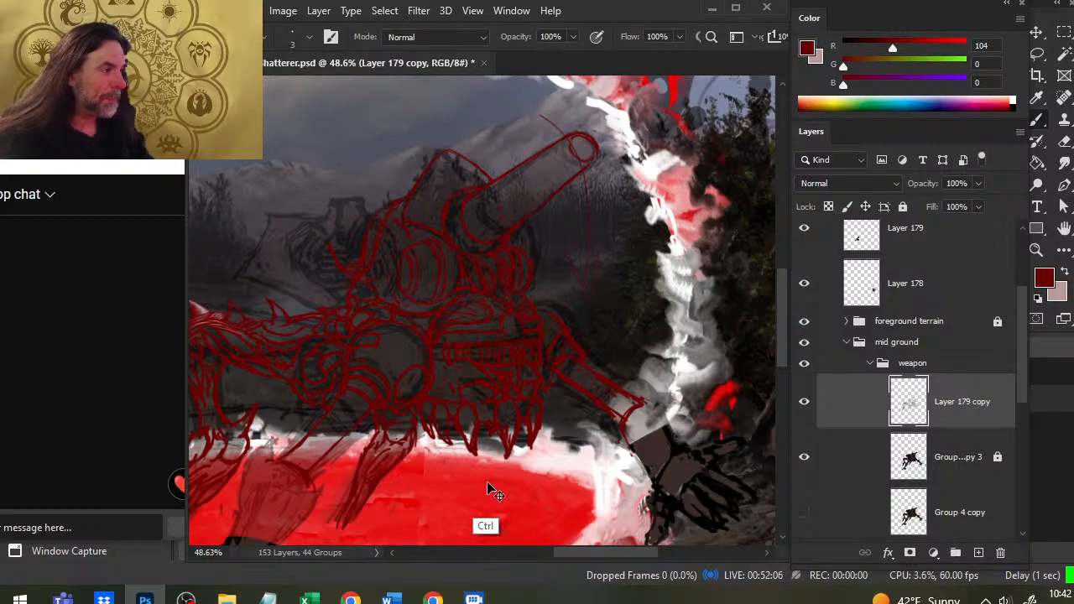
Step: Redraw the curved edge of the housing above the large drum in dark red, running it towards the barrel's base and erasing the old line
key("e")
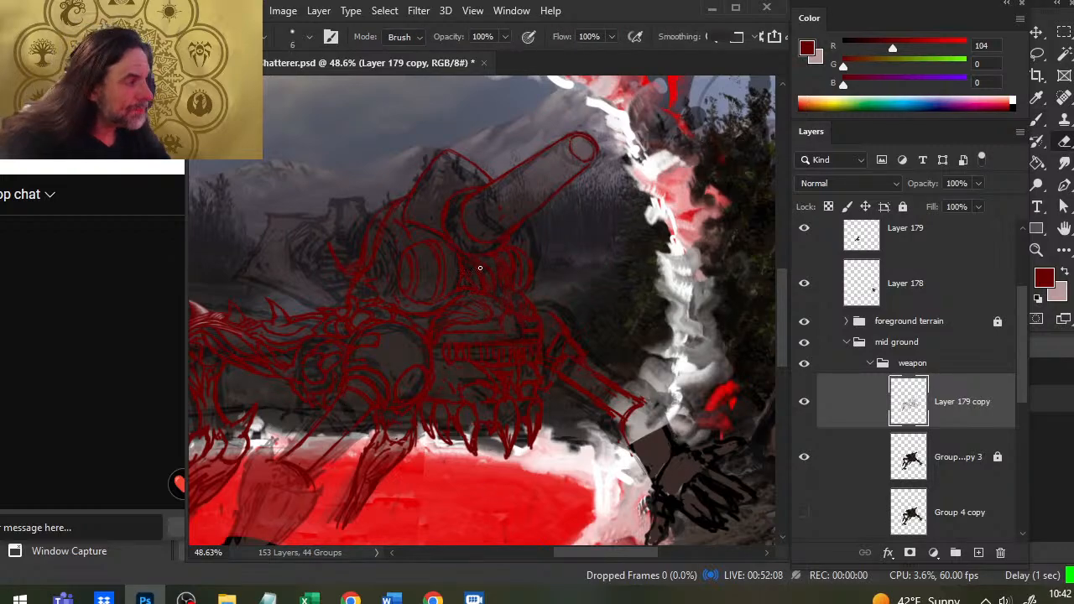
key("b")
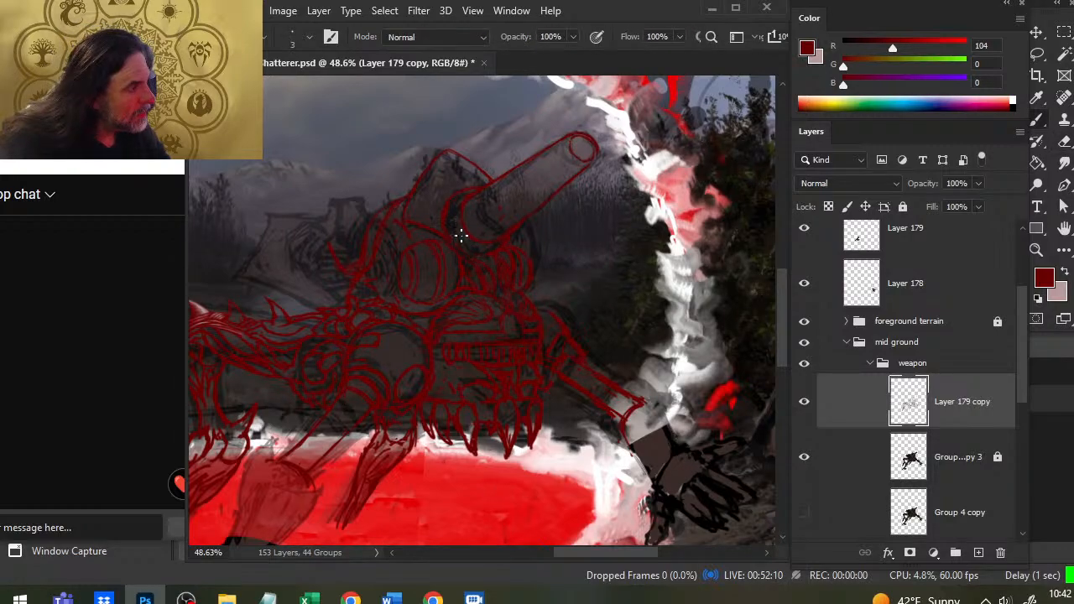
key("e")
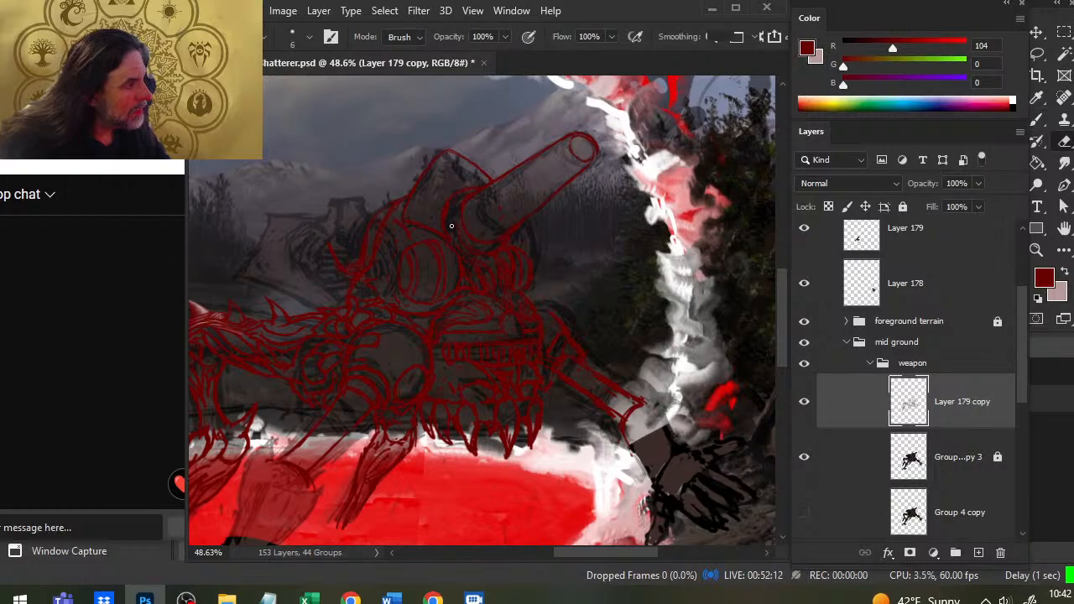
key("b")
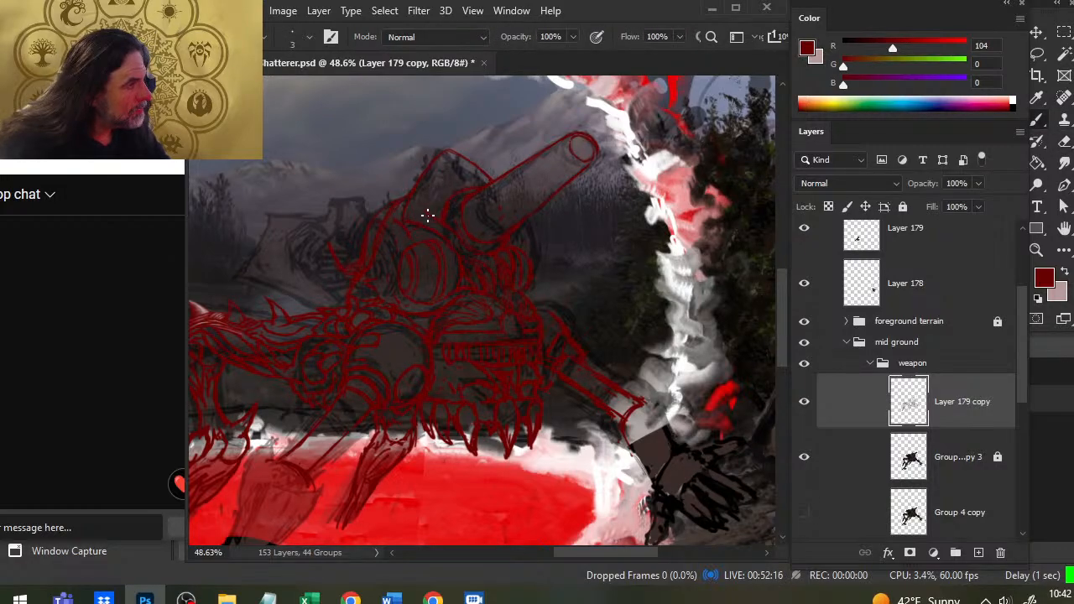
key("e")
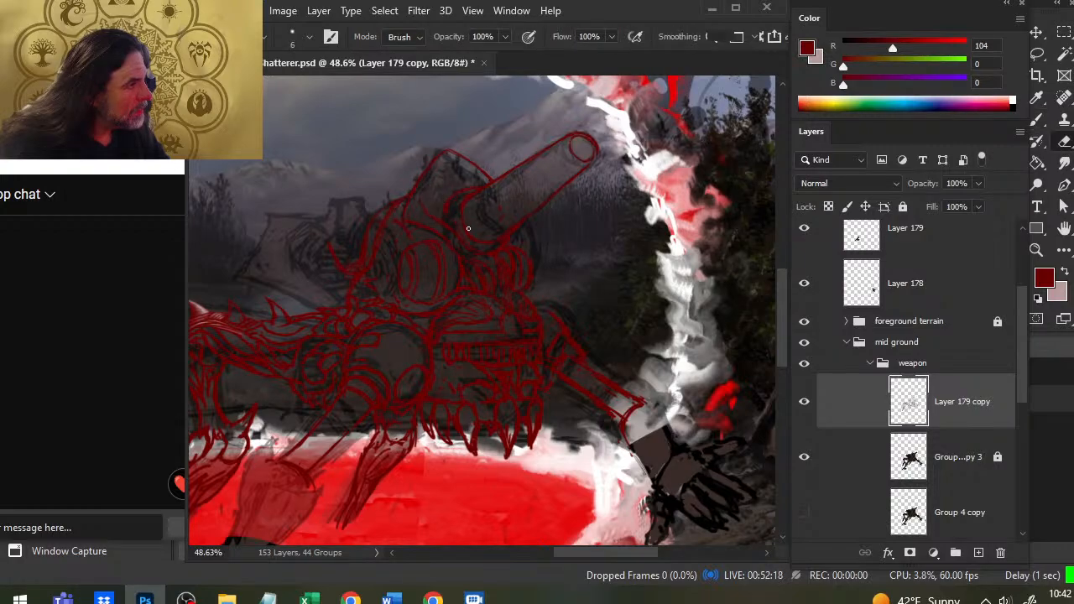
key("b")
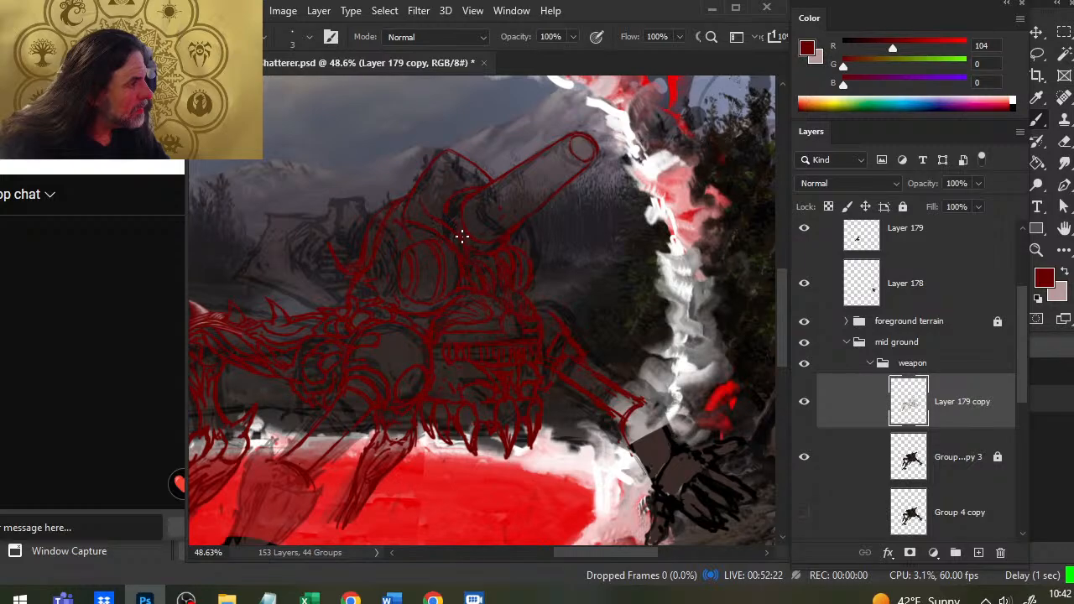
Step: Clean up the junction of barrel base, large drum and small cylinders, erasing stray lines and redrawing the connecting contours
key("e")
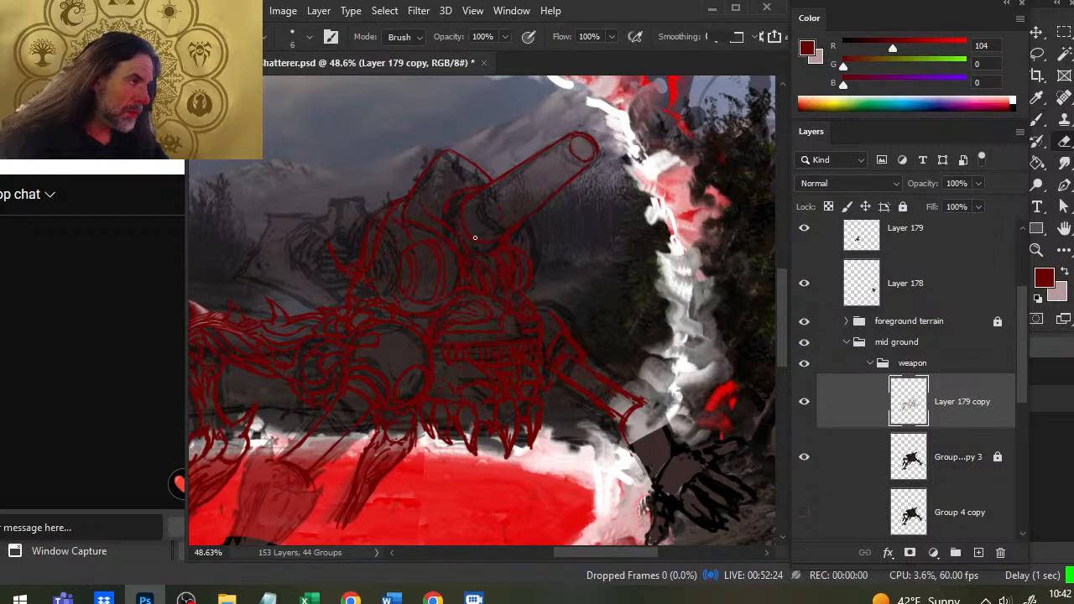
key("b")
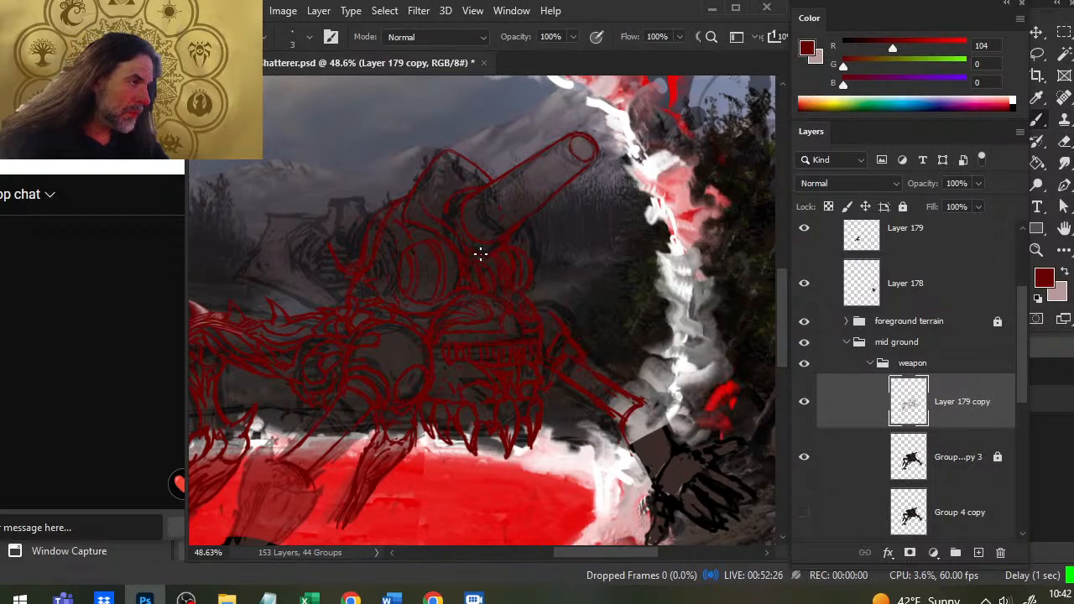
key("e")
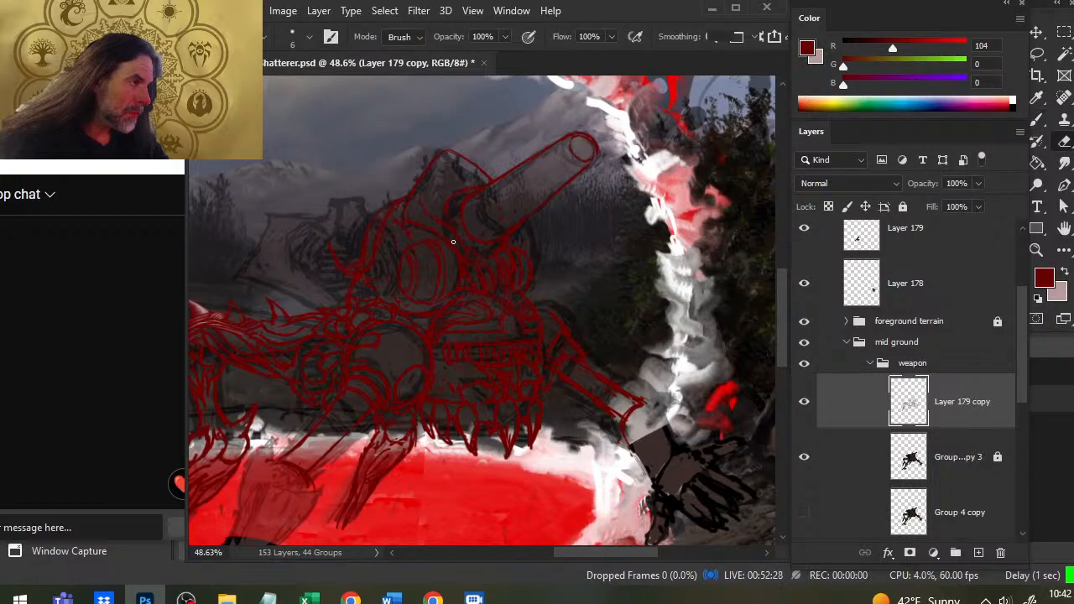
key("b")
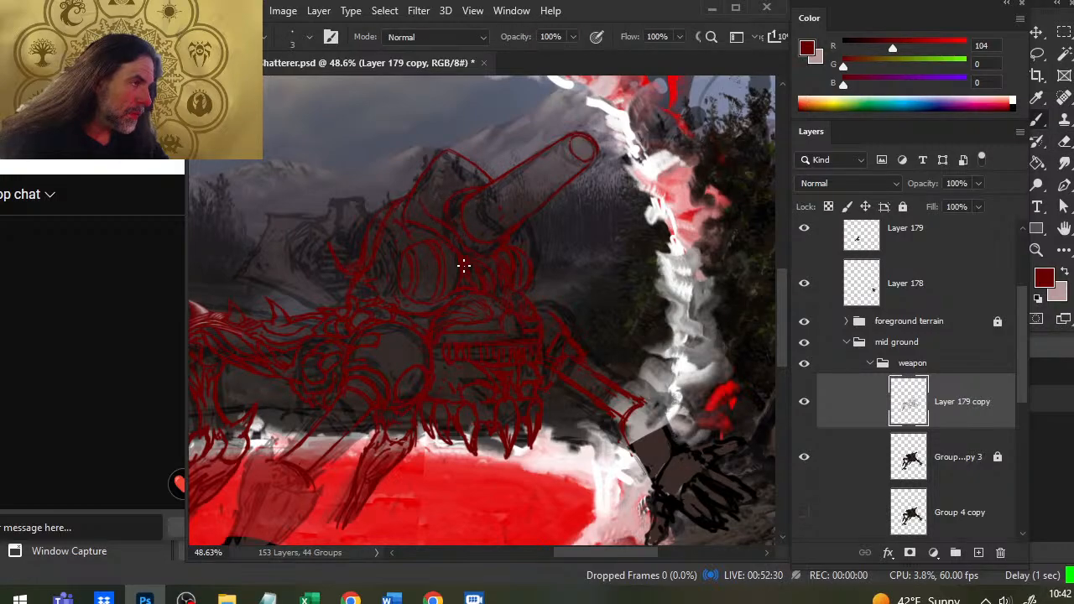
key("e")
key("b")
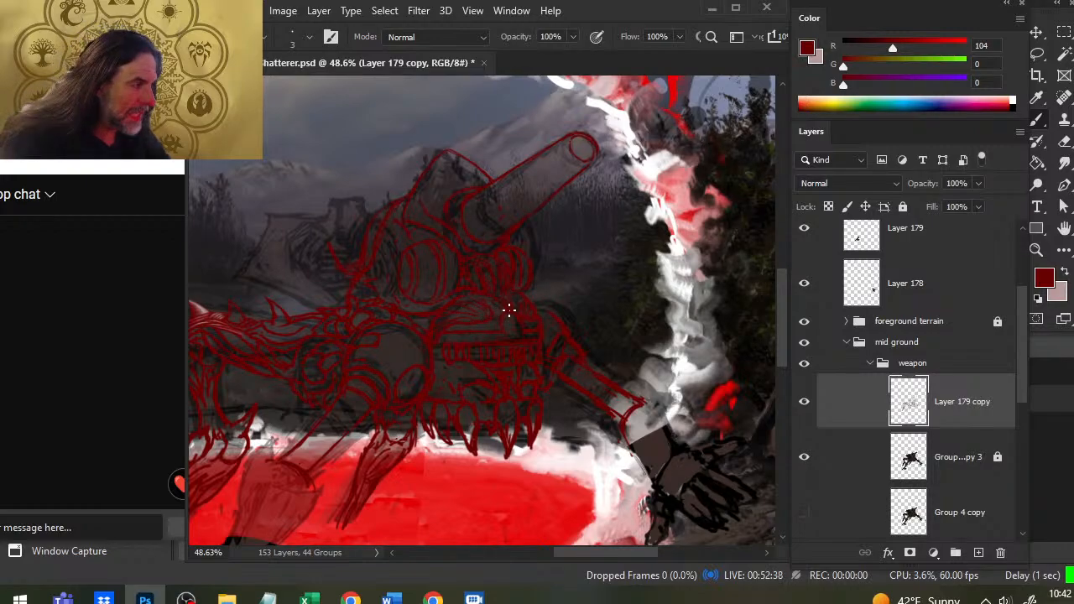
Step: Refine the lower outlines of the small cylinders where they meet the domed casing's top, alternating red strokes with erasing
key("e")
key("b")
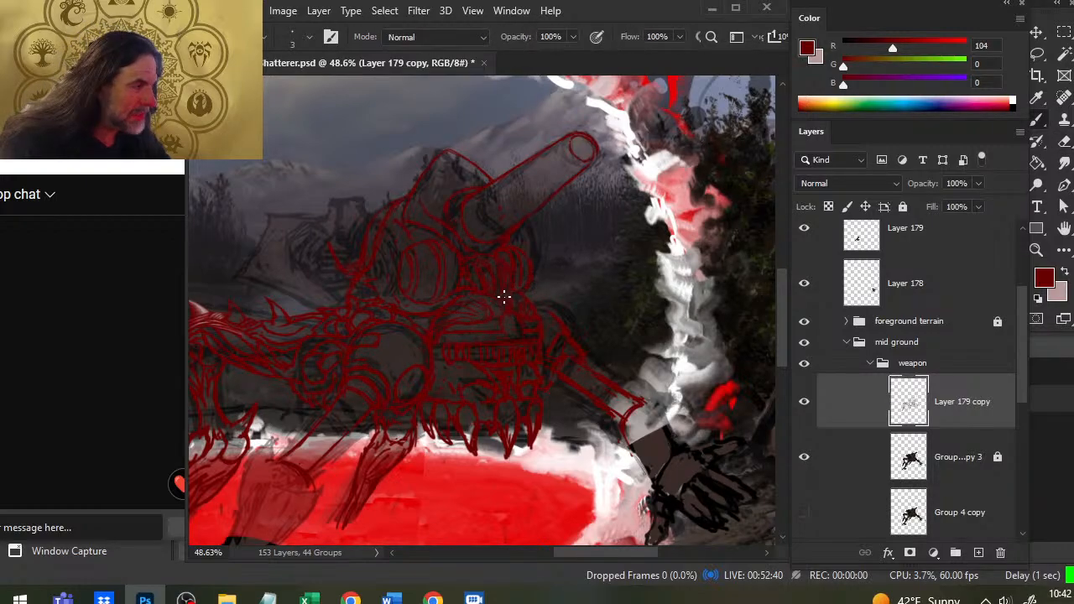
key("e")
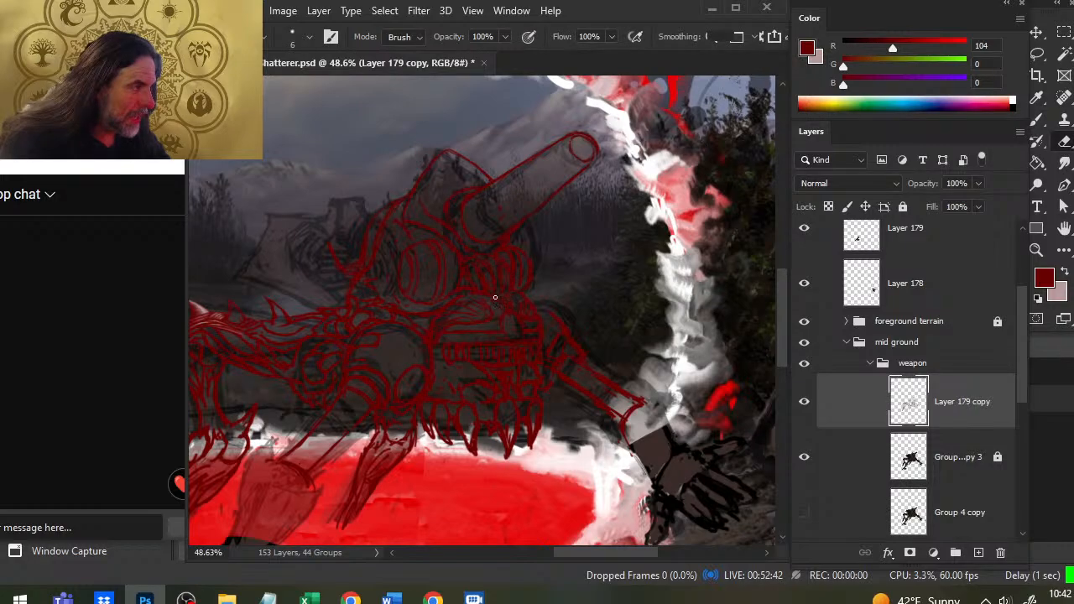
key("b")
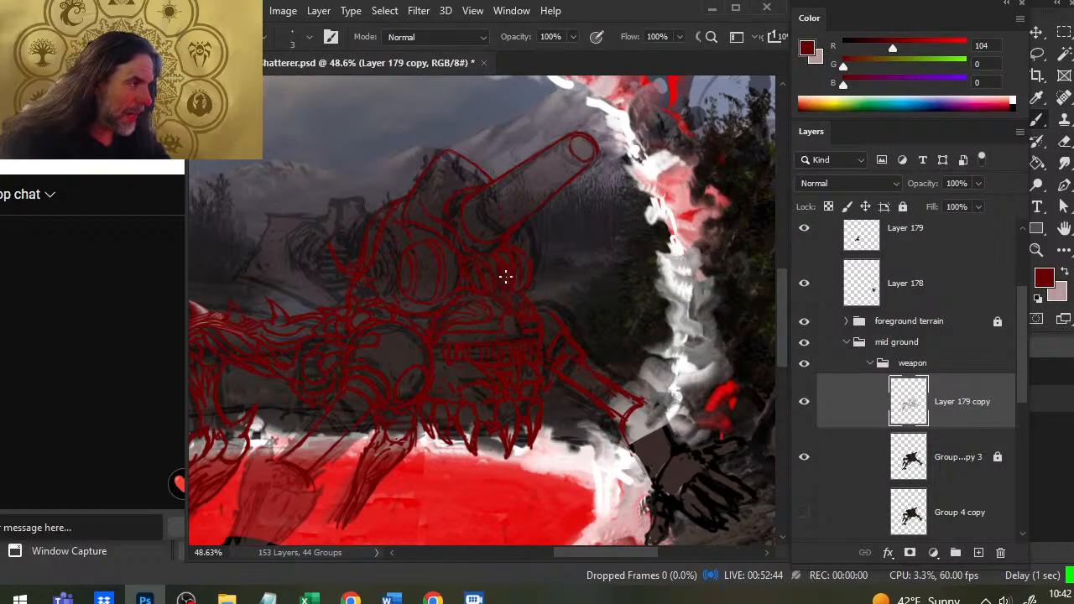
key("e")
key("b")
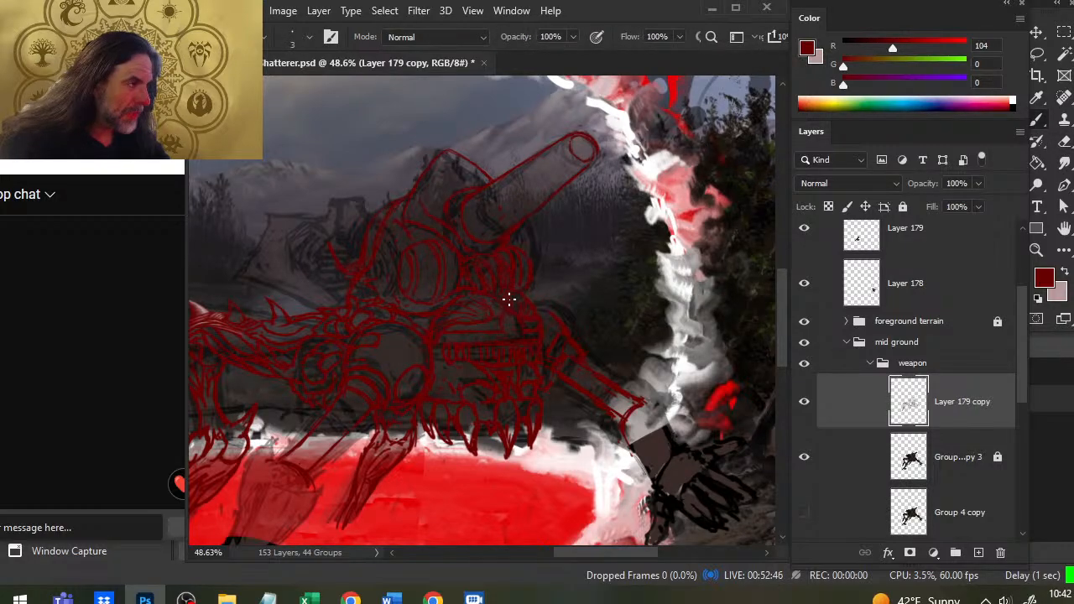
Step: Rework the connection from the frontmost small cylinder down to the casing's front corner by the shoulder, redrawing and erasing its red lines
key("e")
key("b")
key("e")
key("b")
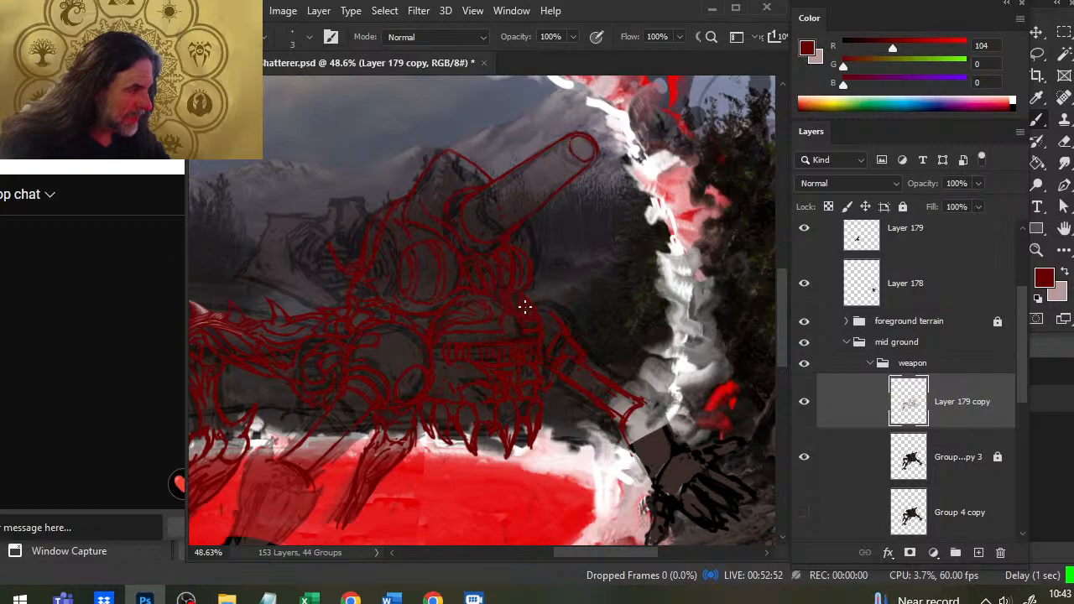
key("e")
key("b")
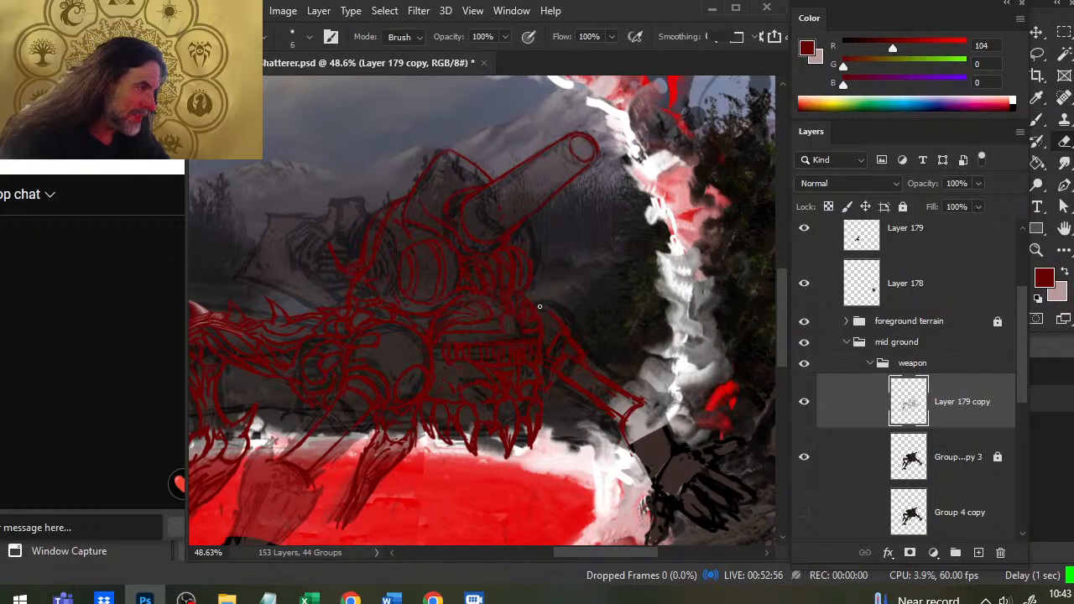
key("b")
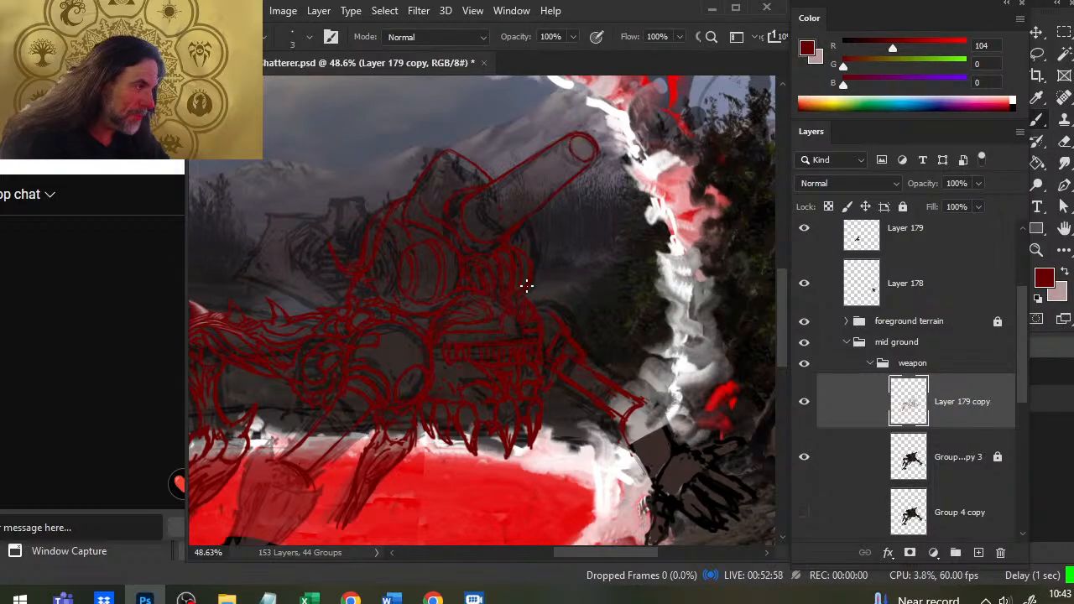
Step: Refine the outer contour of the frontmost small cylinder below the barrel, alternating dark red strokes with erasing
key("e")
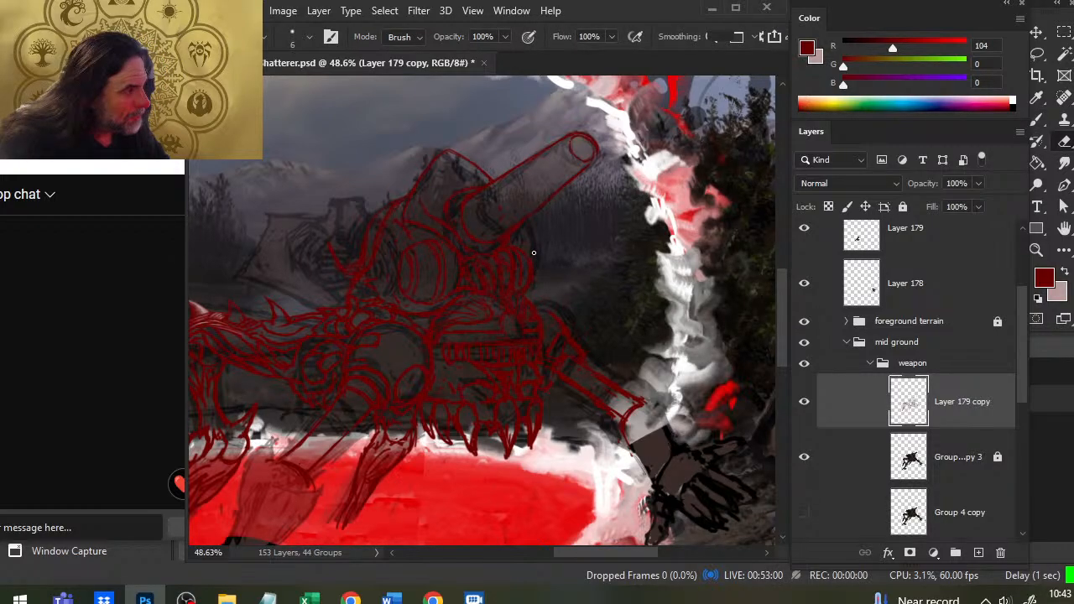
key("b")
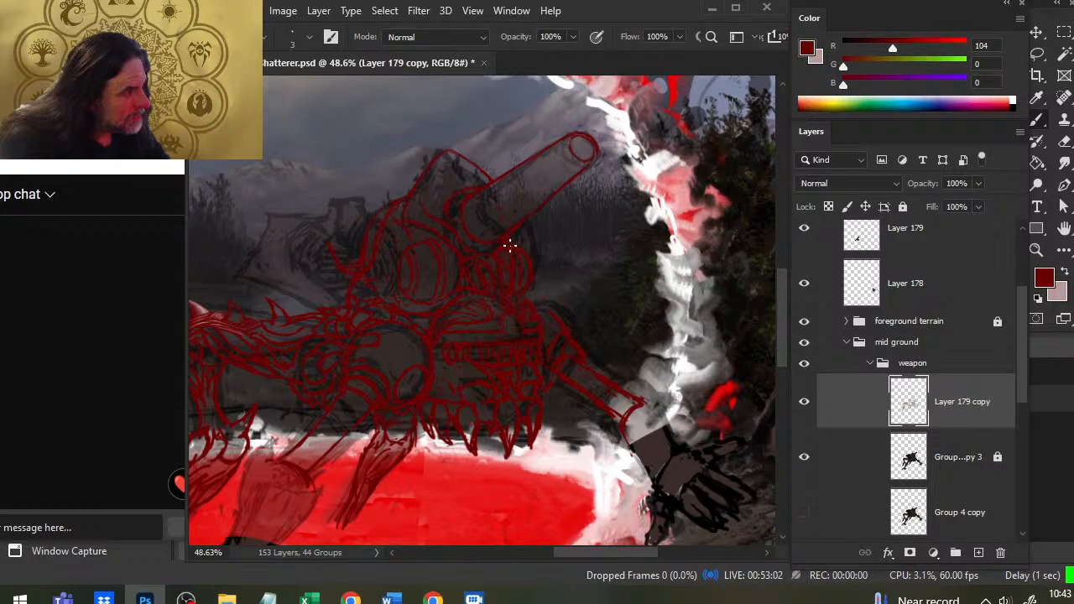
key("e")
key("b")
key("e")
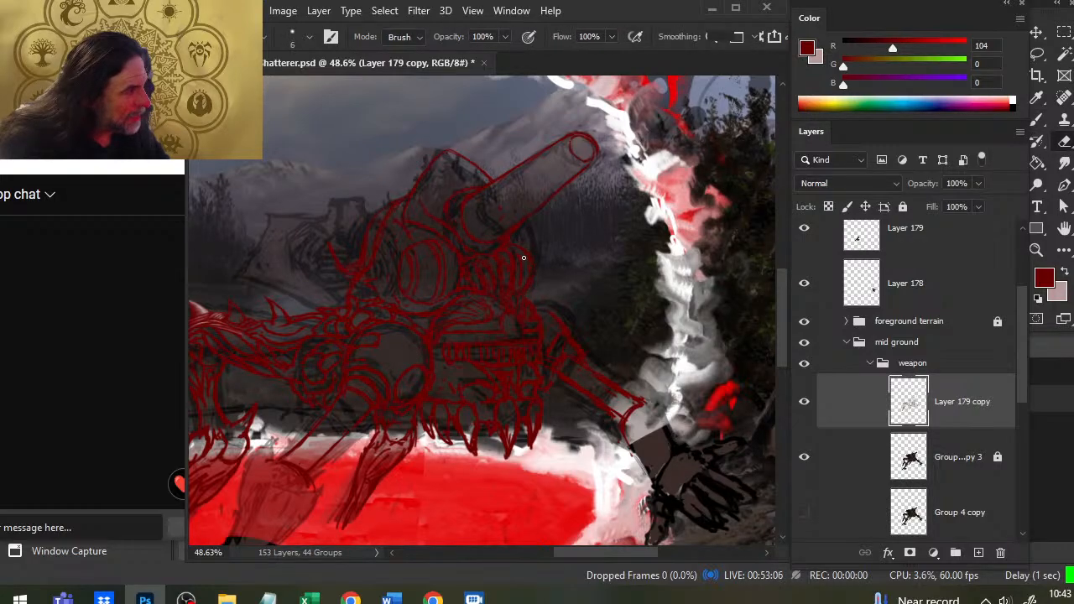
key("b")
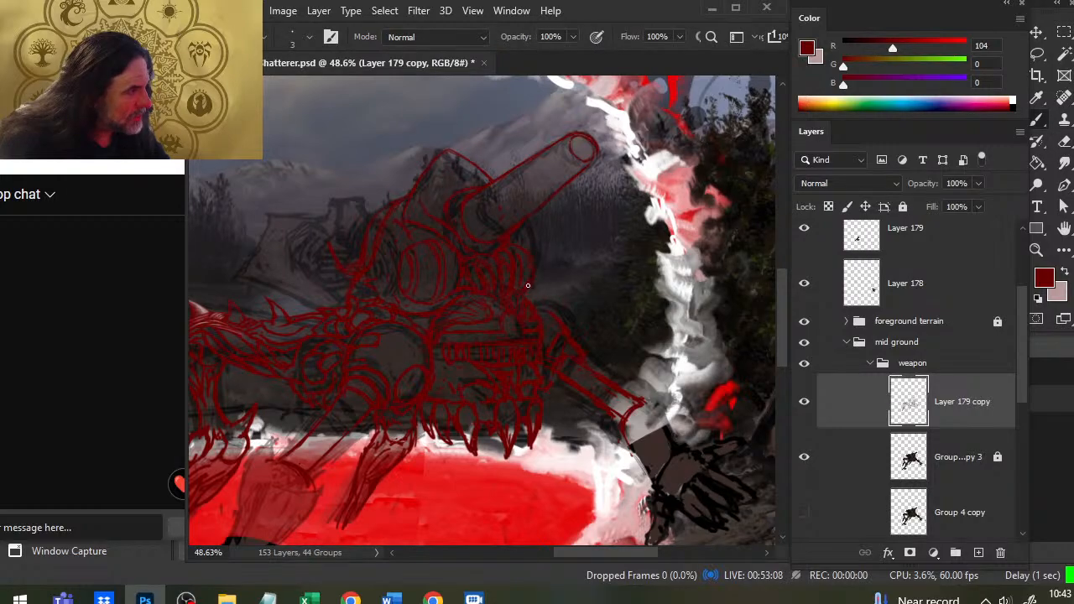
key("e")
key("b")
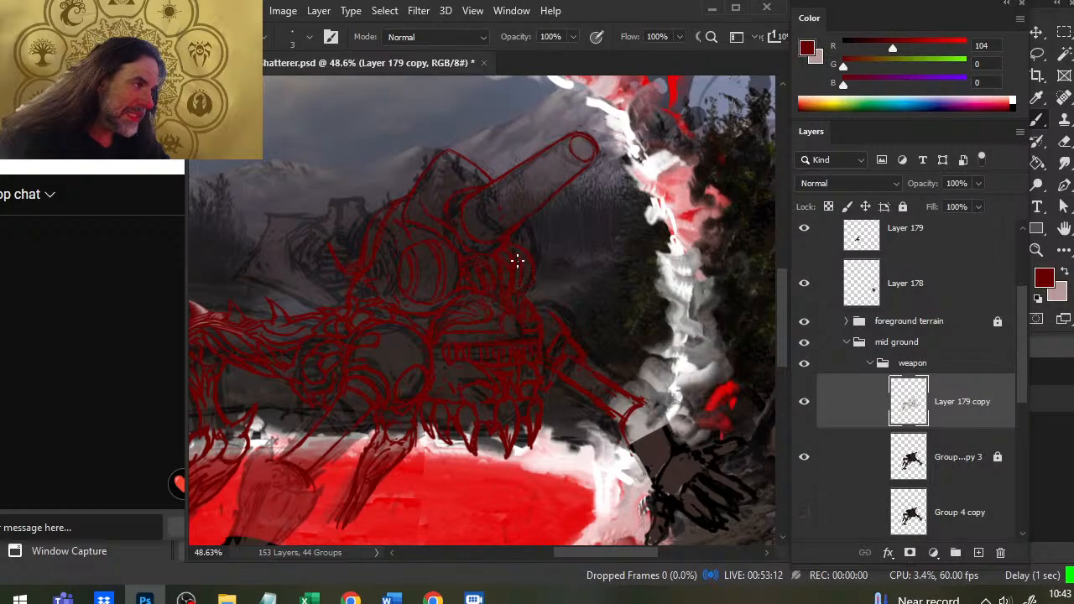
Step: Redraw the rim and front face of the frontmost small cylinder in dark red, erasing the overlapping lines
key("e")
key("b")
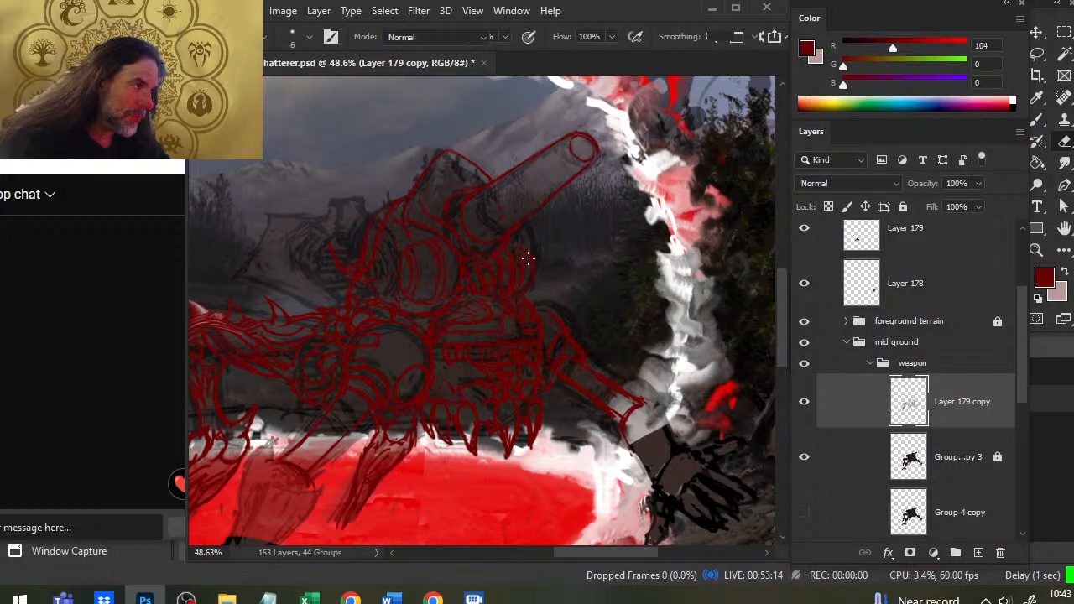
key("e")
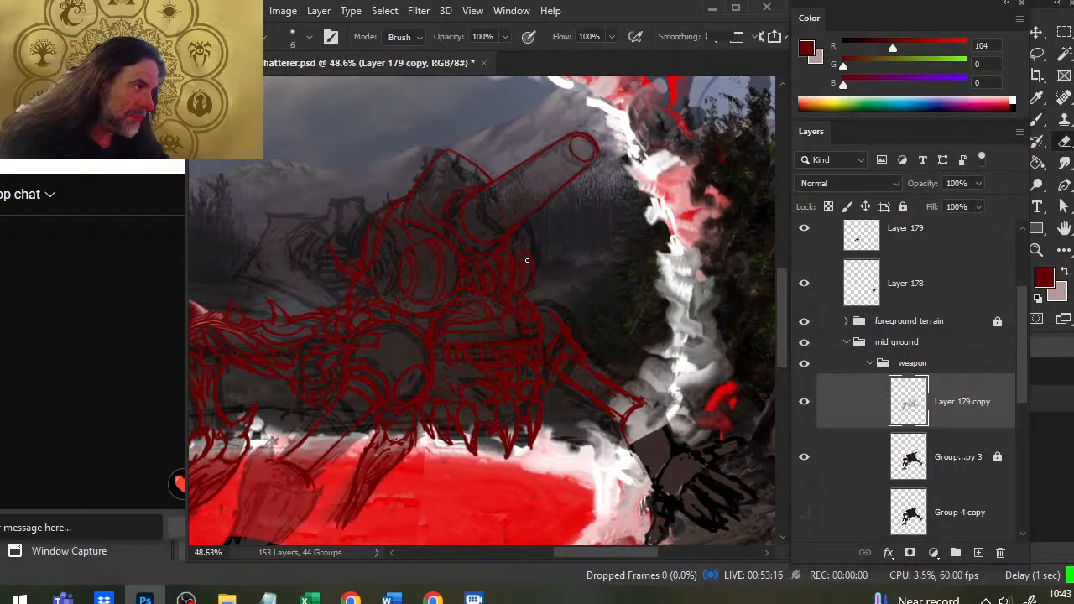
key("b")
key("e")
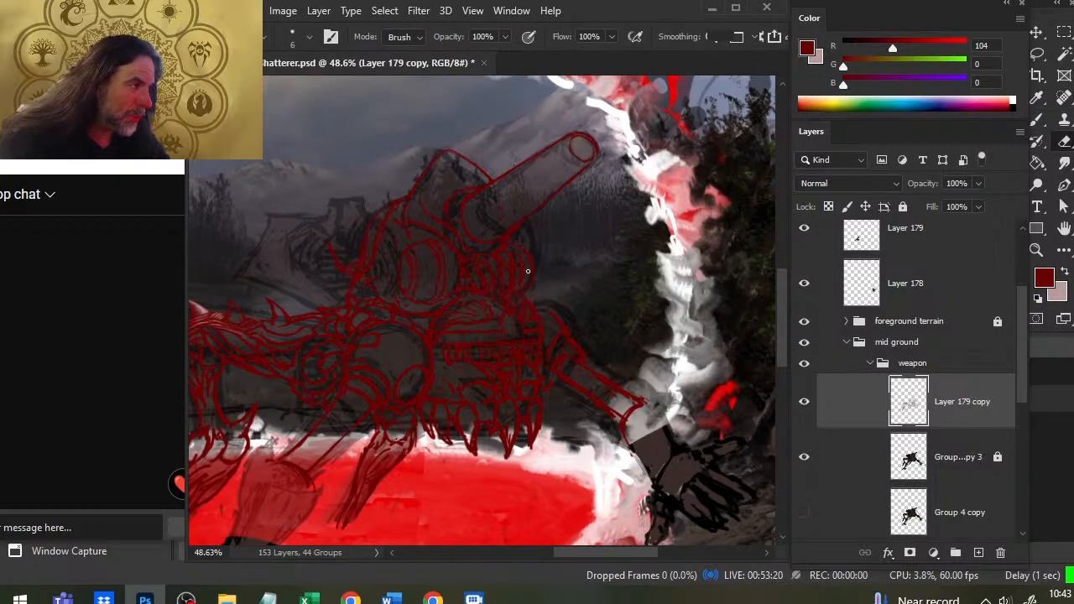
key("b")
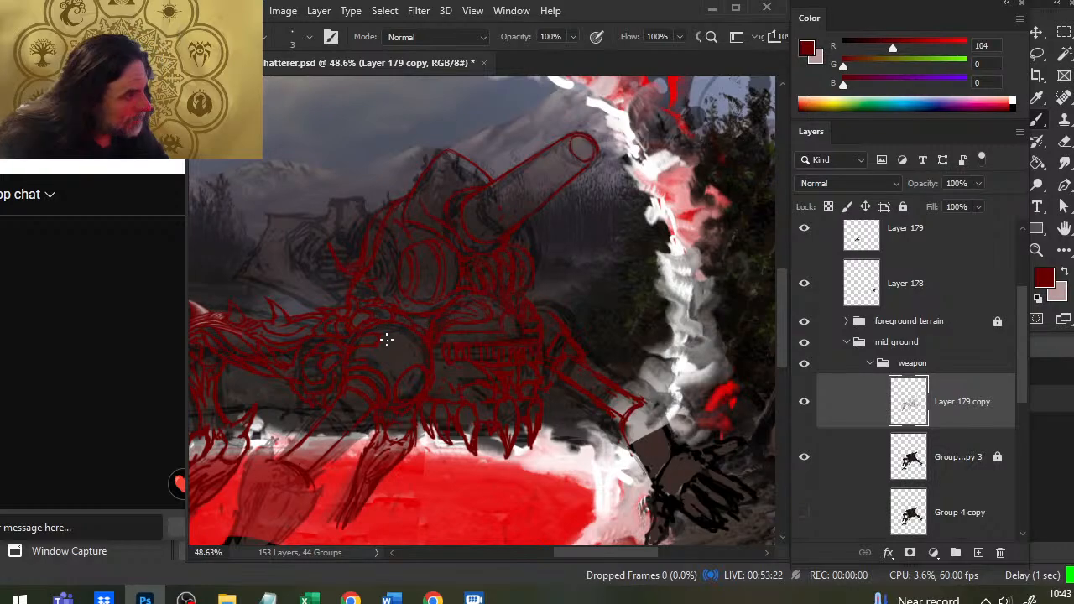
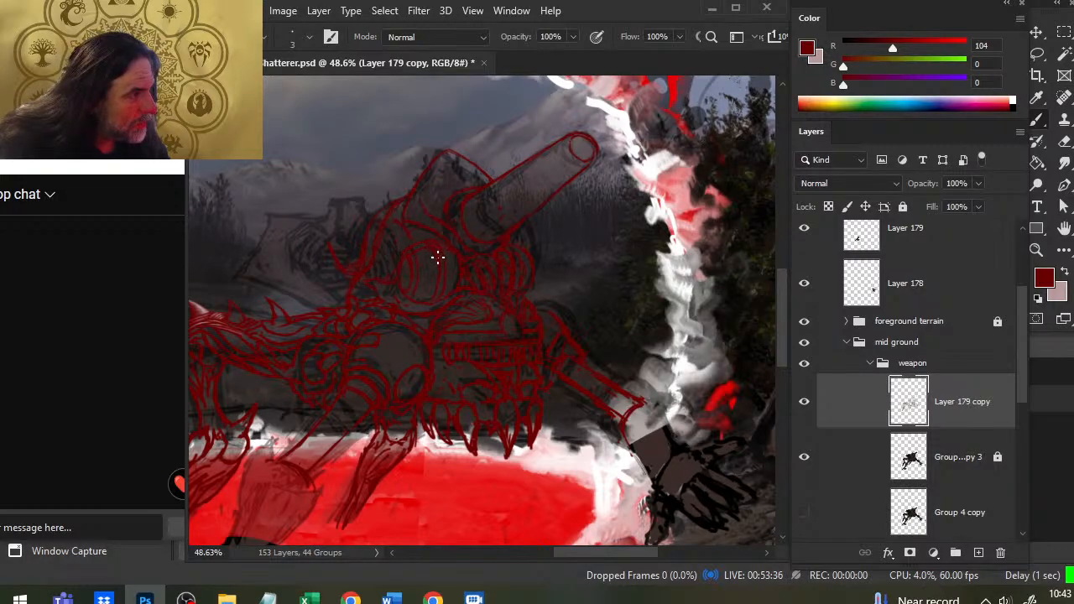
Step: Erase the upright inner ellipse lines from the large drum's face and touch up its rounded outline in dark red
key("e")
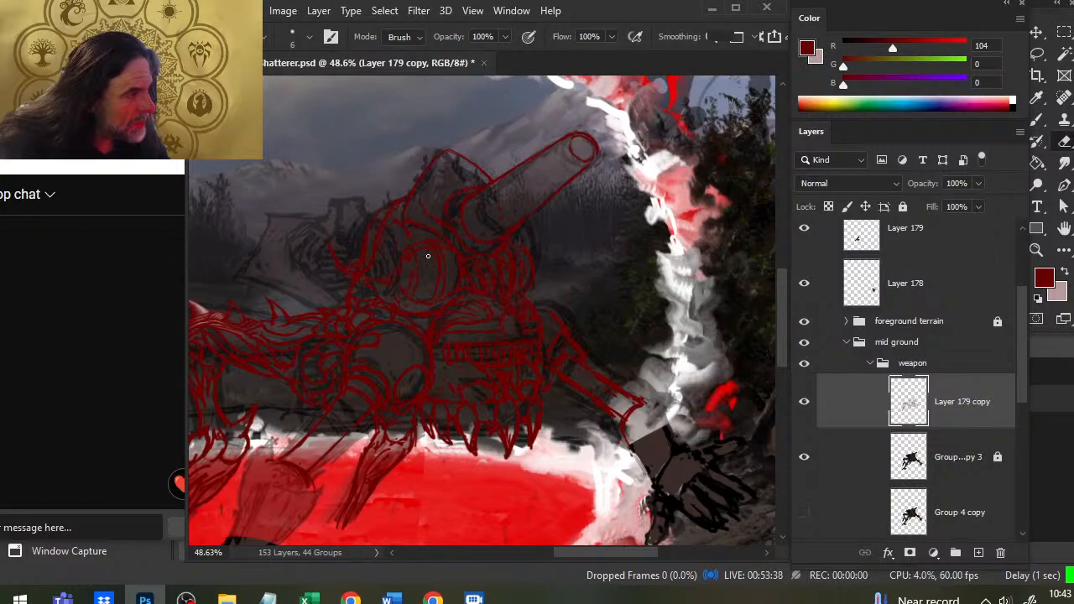
key("b")
key("e")
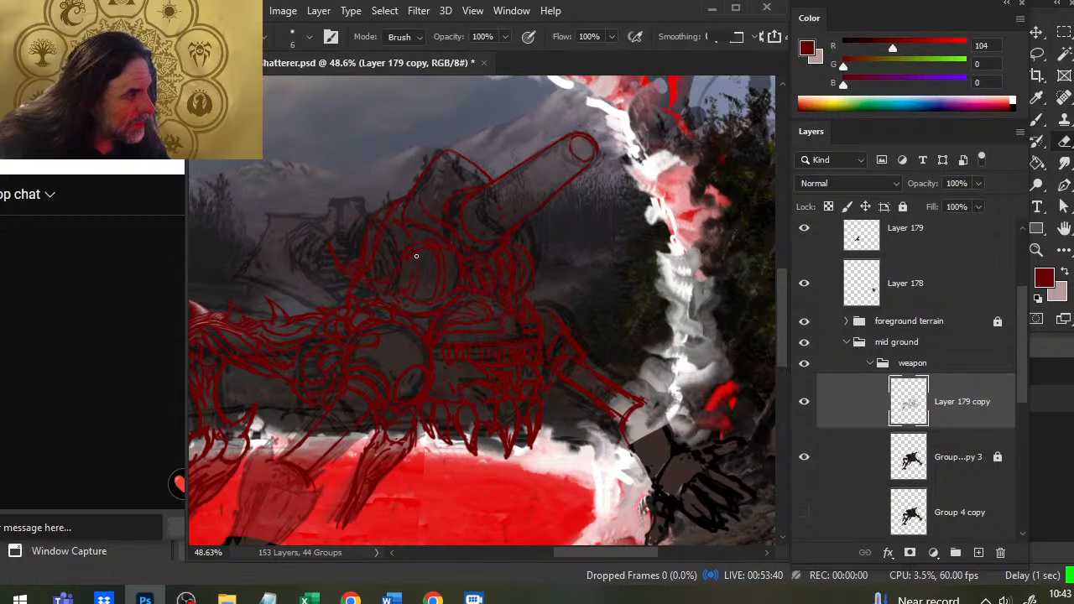
key("b")
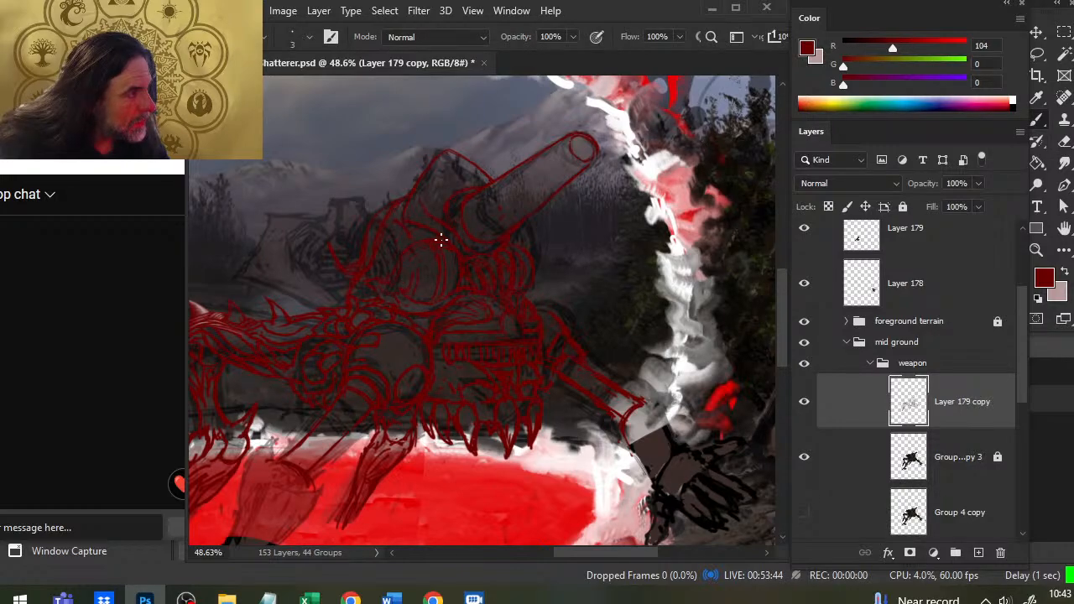
key("e")
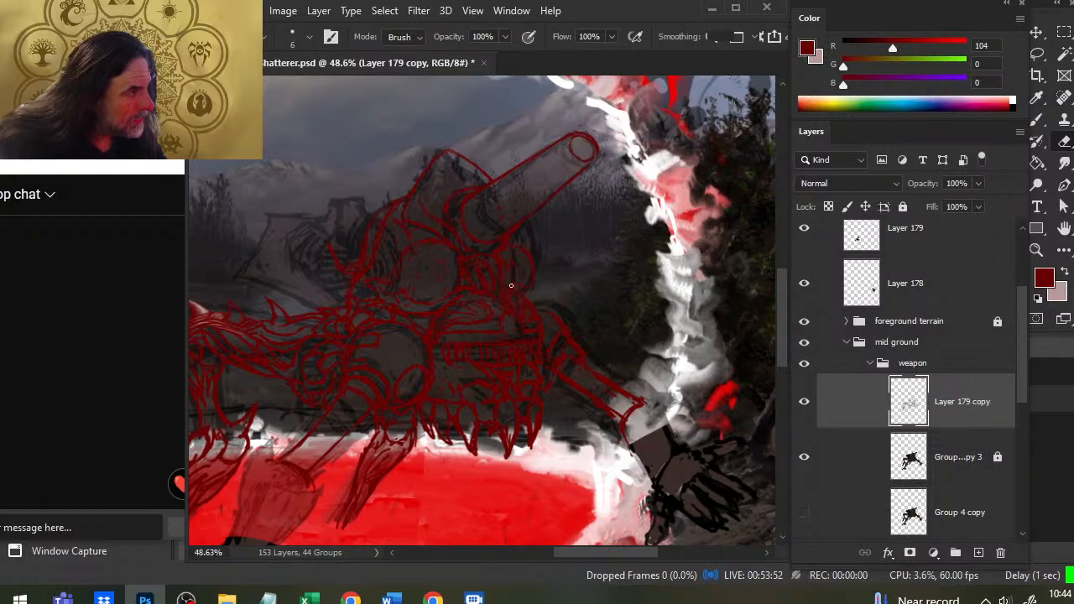
Step: Rework the curved lines between the small cylinders beside the large drum, cleaning the frontmost cylinder's upper edge
key("b")
key("e")
key("b")
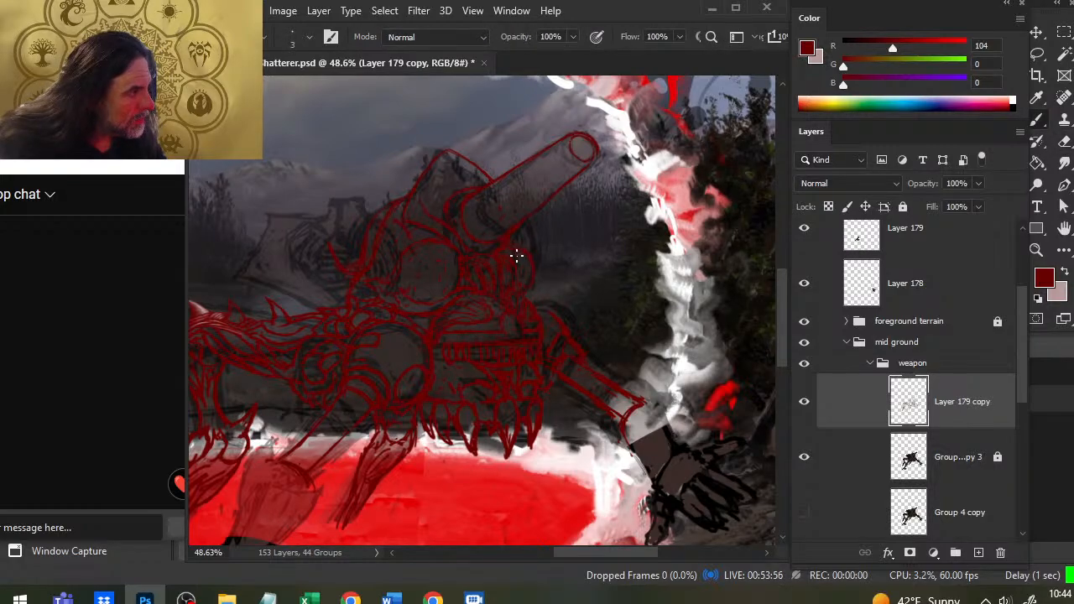
key("e")
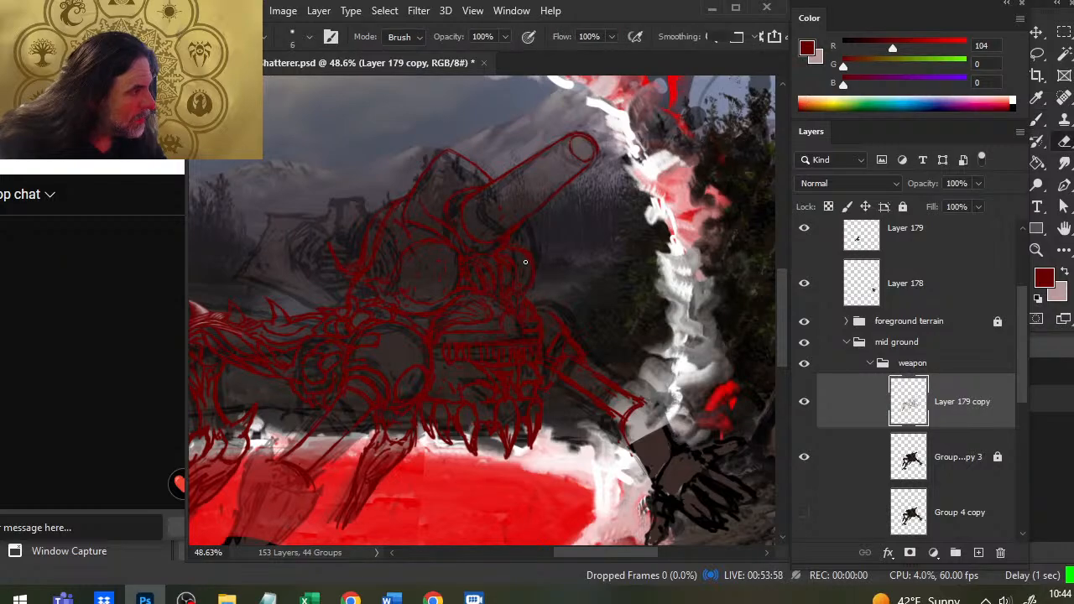
key("b")
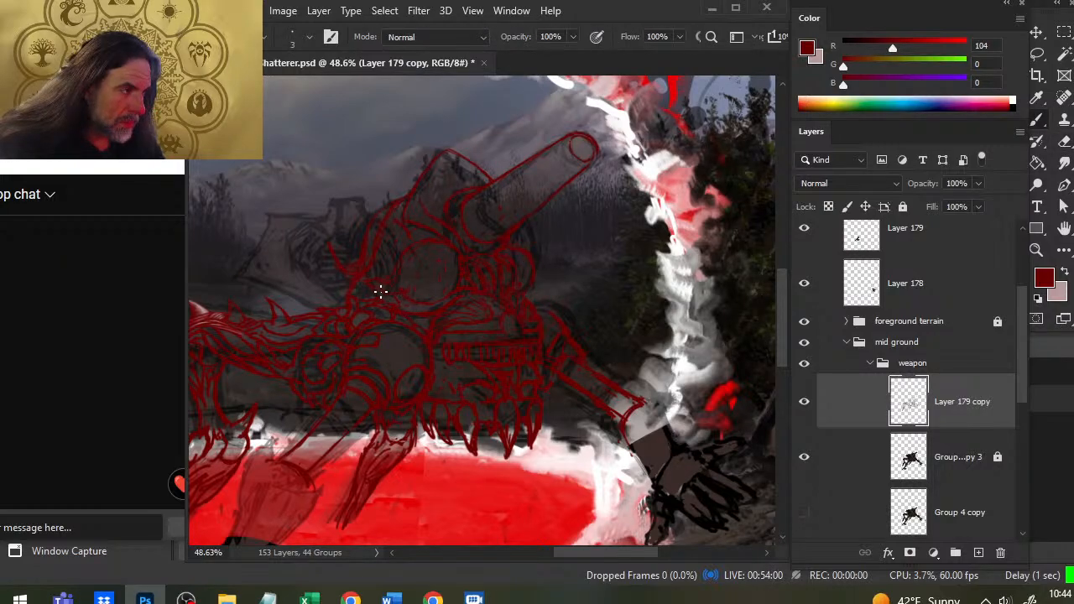
Step: Clean up the large drum's lower rim and the lines at its rear base, redrawing the contours in dark red
key("e")
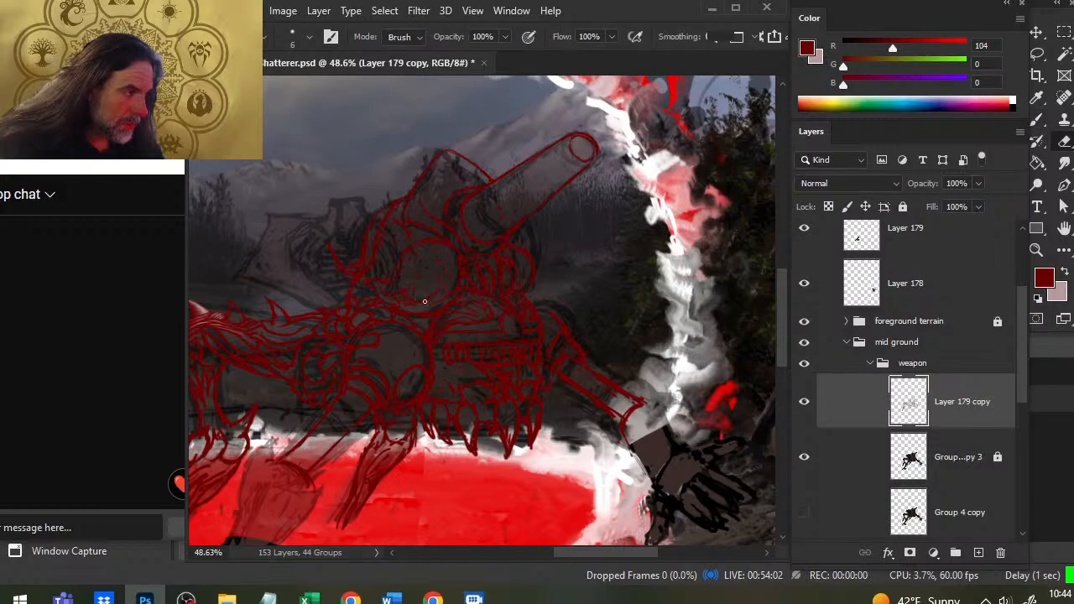
key("b")
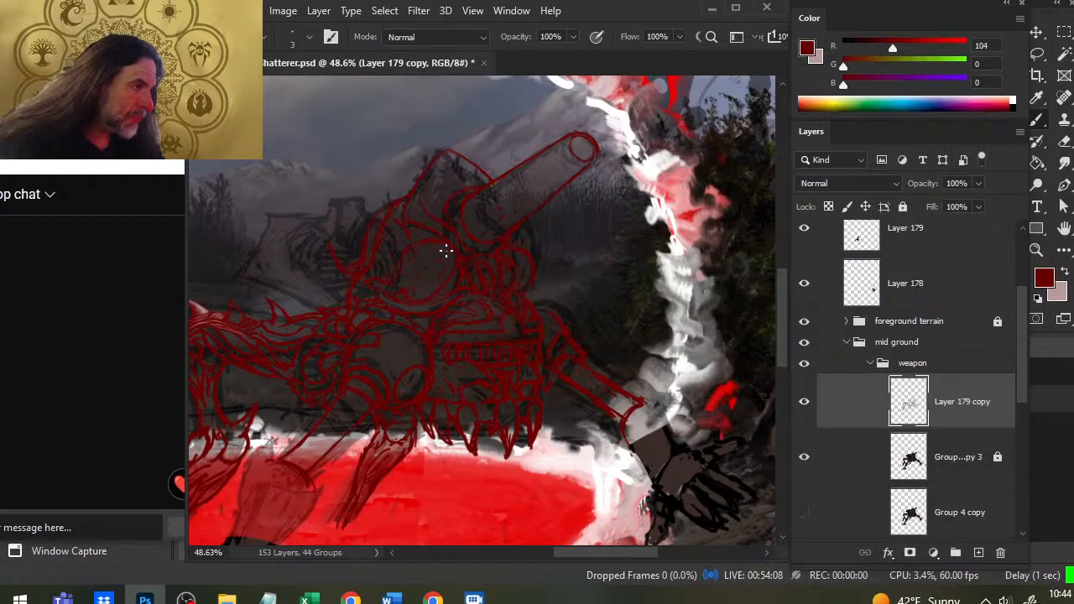
key("e")
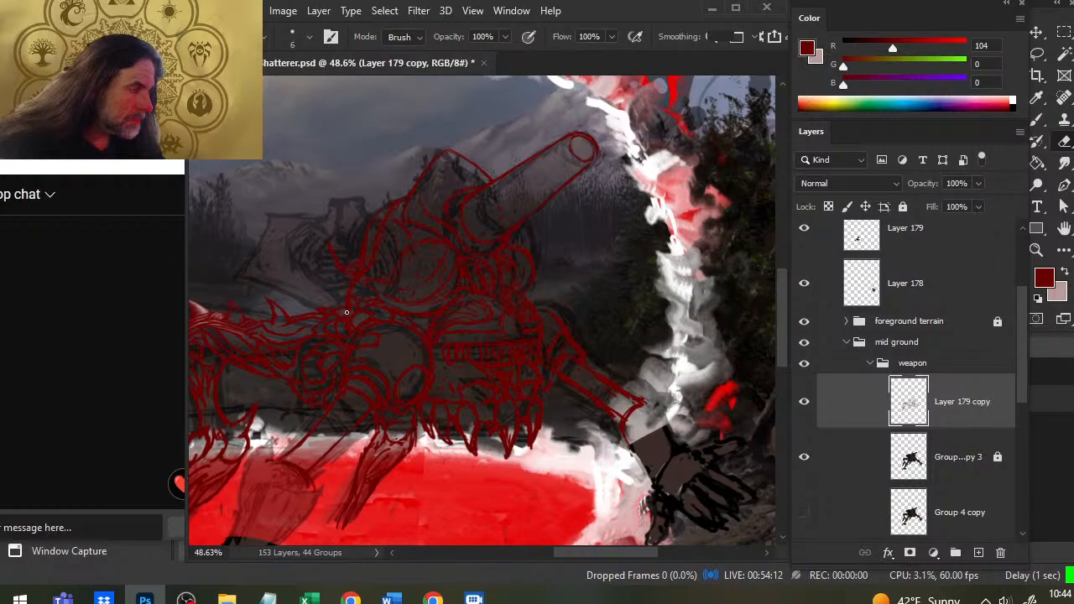
key("b")
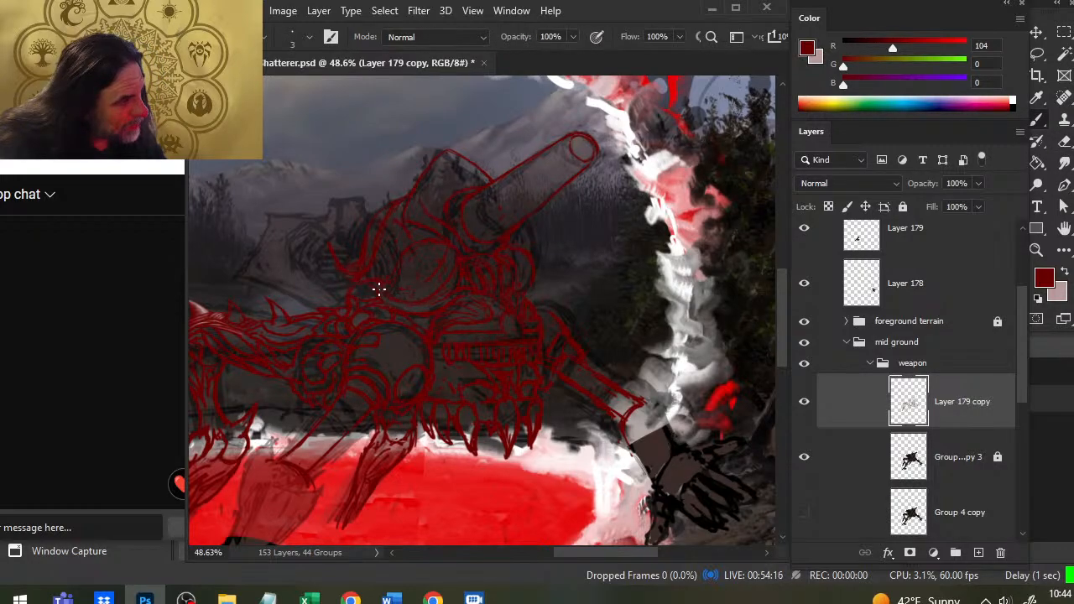
Step: Draw slanted curved bands across the large drum's face in dark red, erasing excess lines along its rear side
key("e")
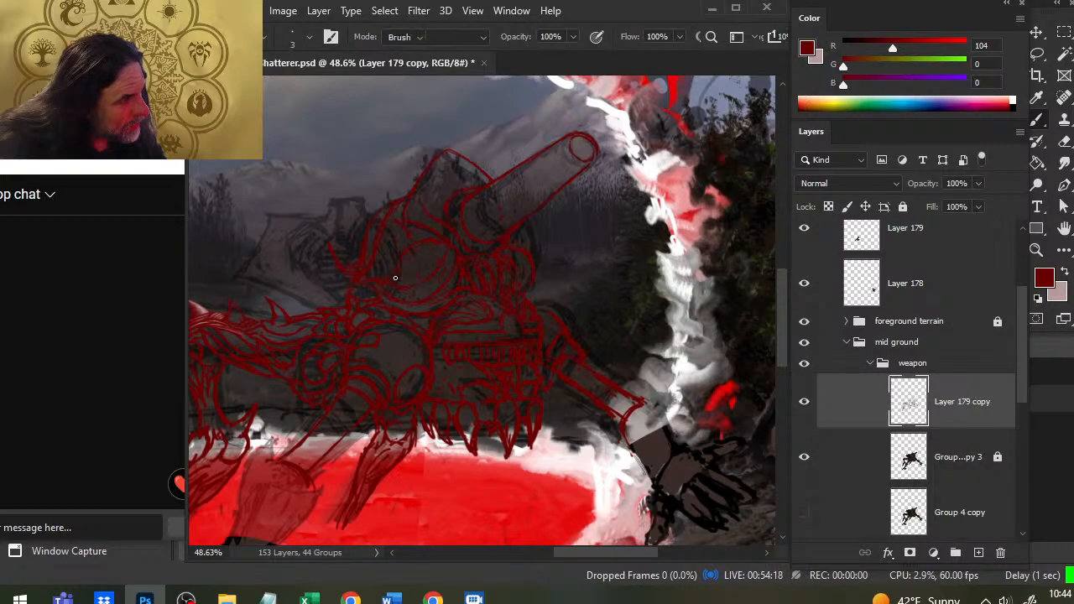
key("b")
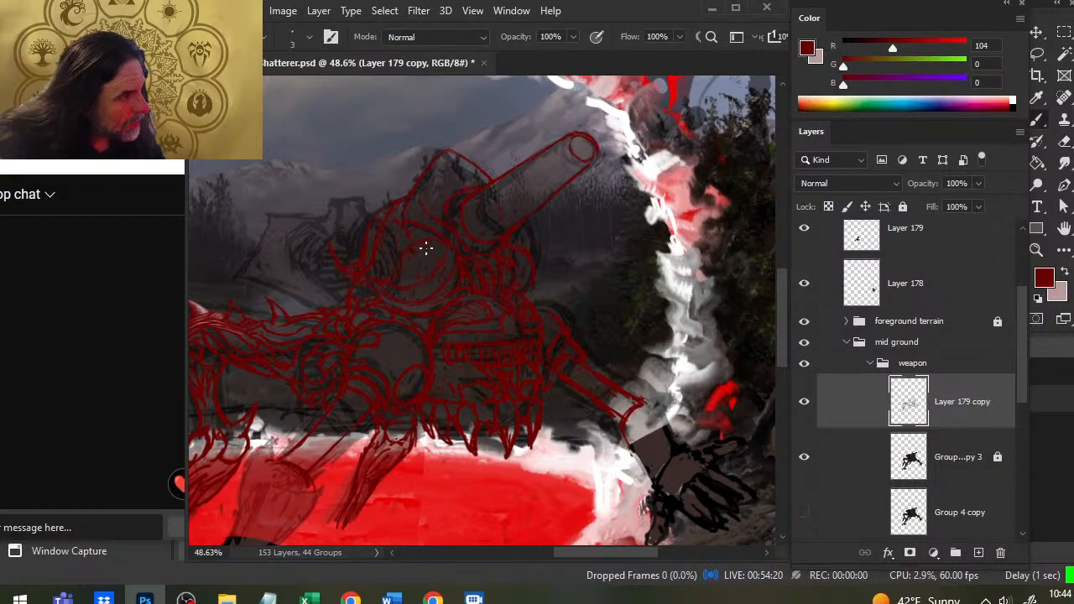
key("e")
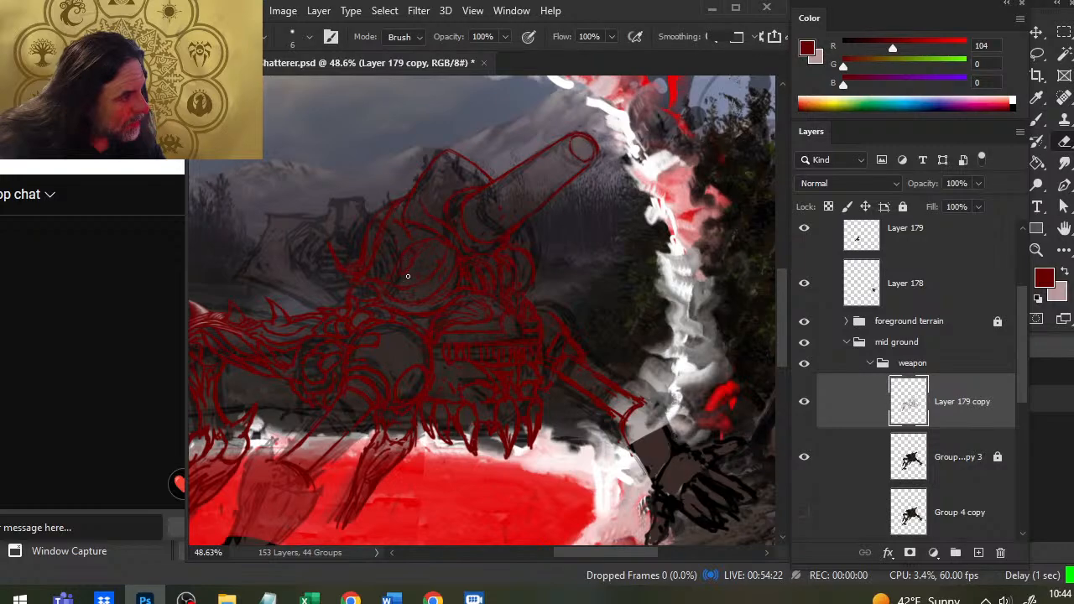
key("b")
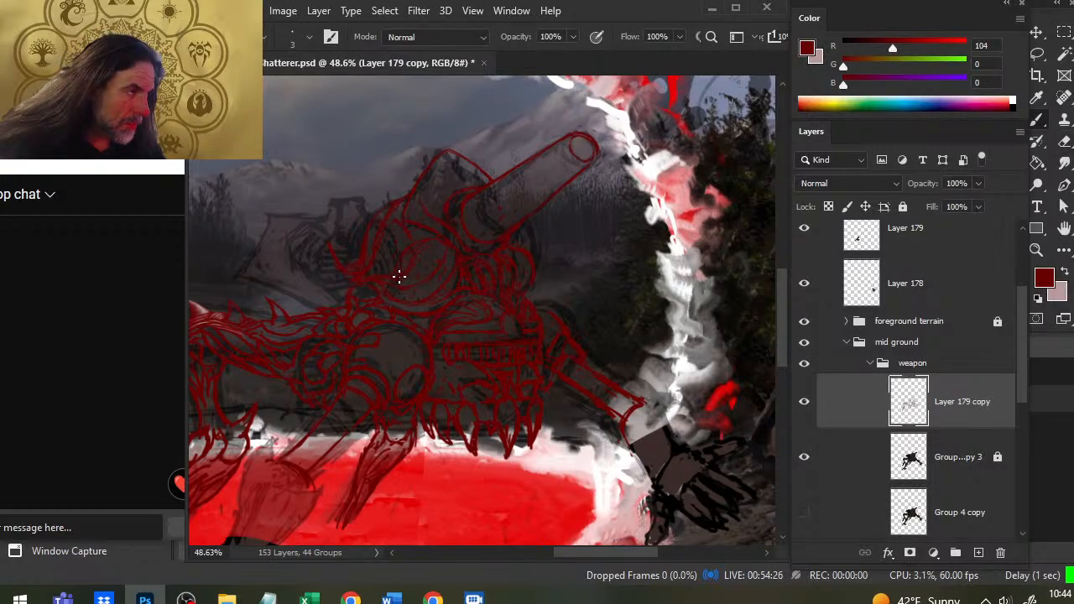
key("e")
key("b")
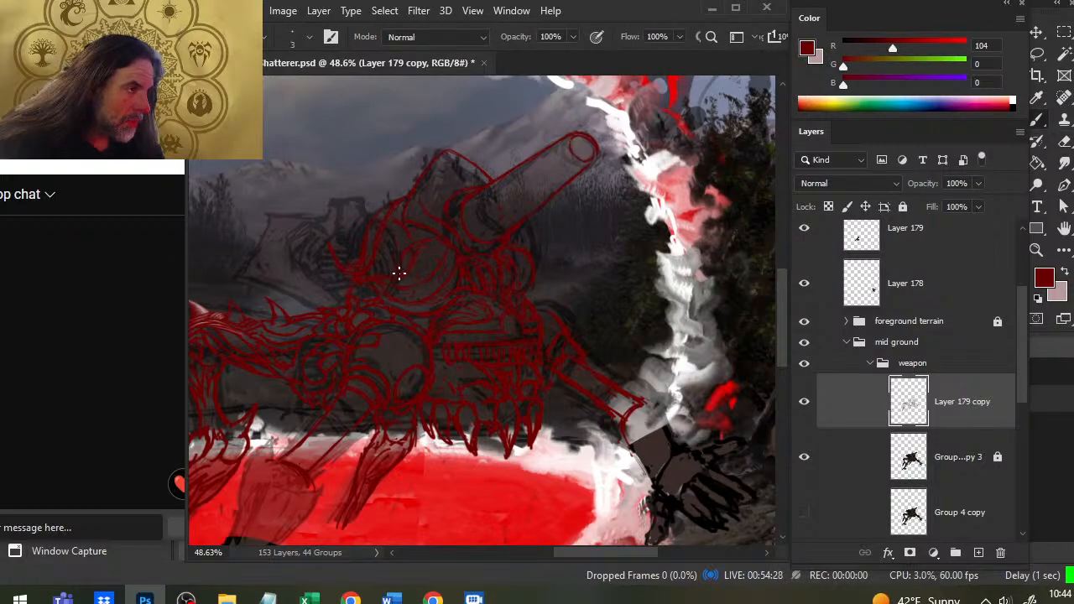
key("e")
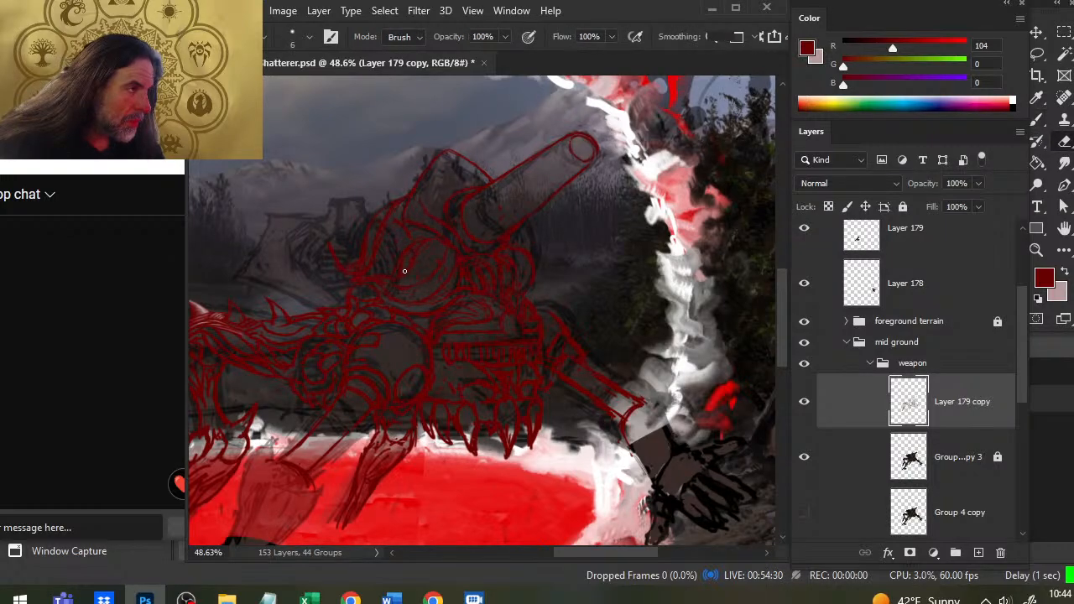
key("b")
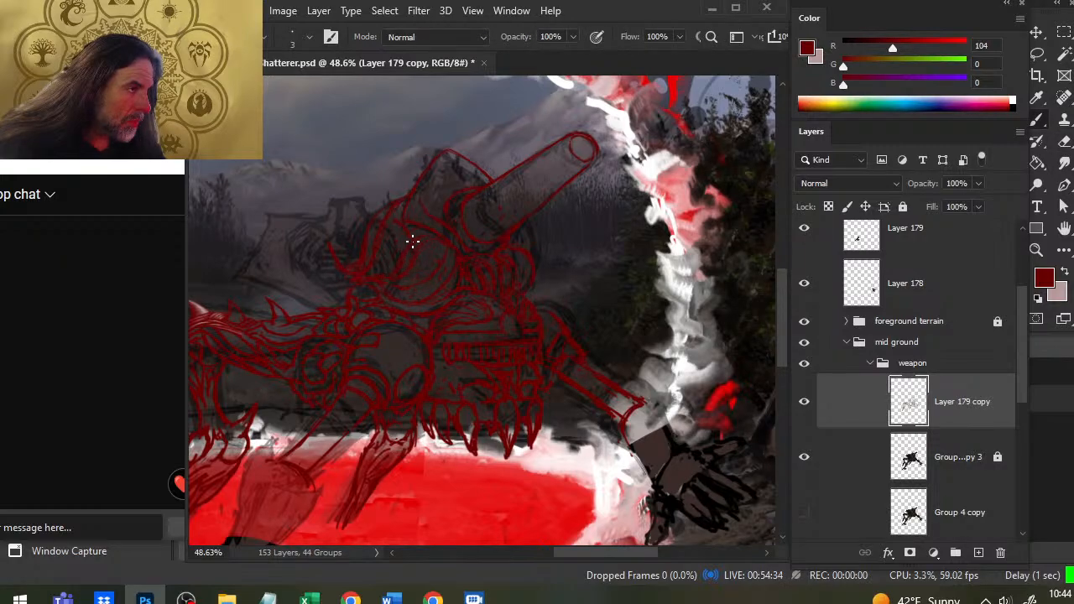
Step: Refine the large drum's rear and upper rim with dark red curves, erasing the stray marks around it
key("e")
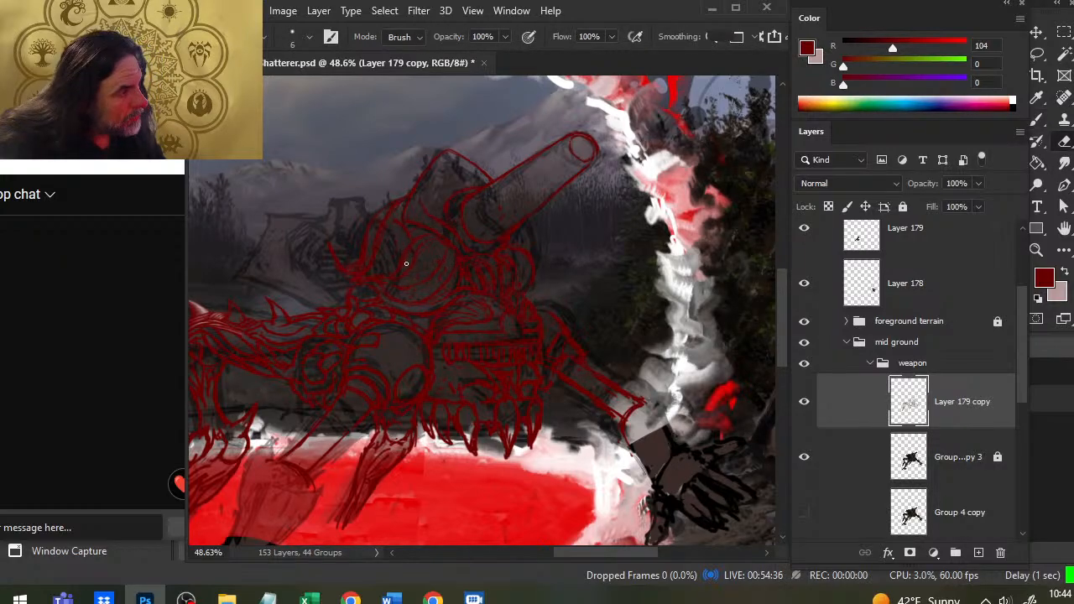
key("b")
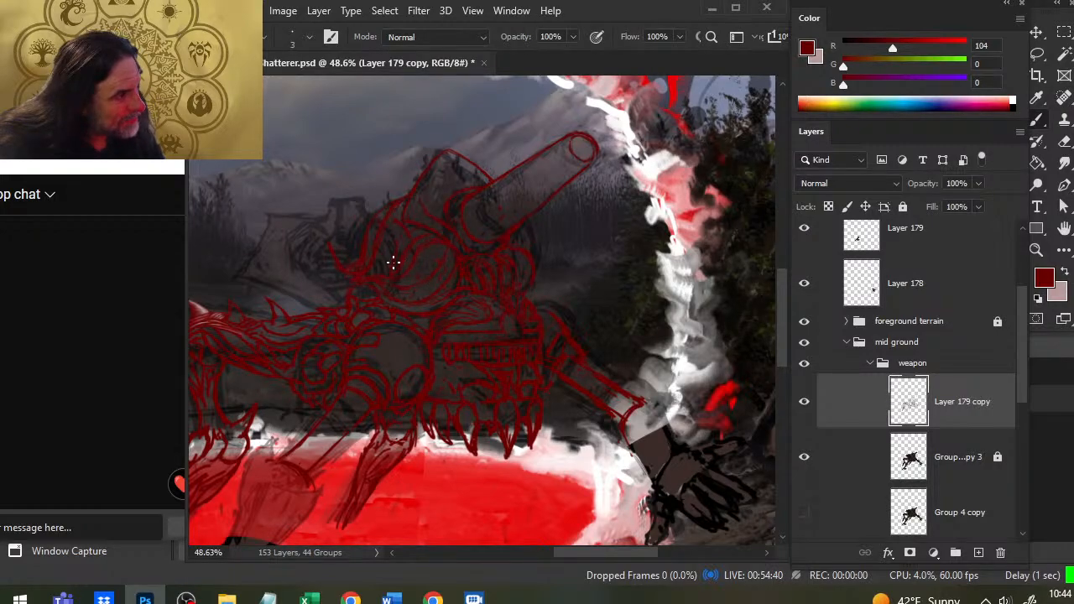
key("e")
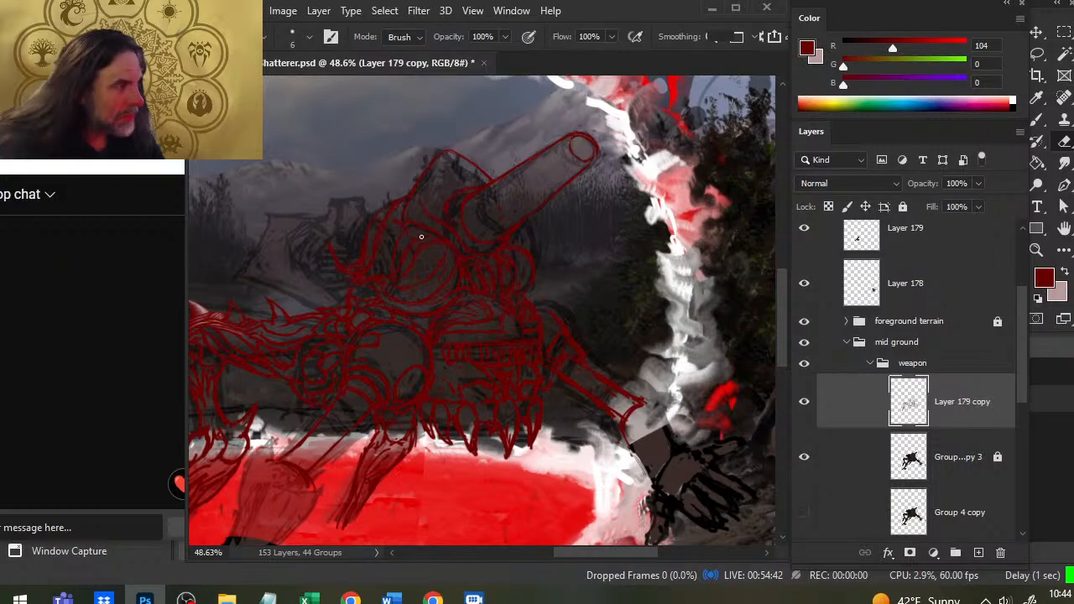
key("b")
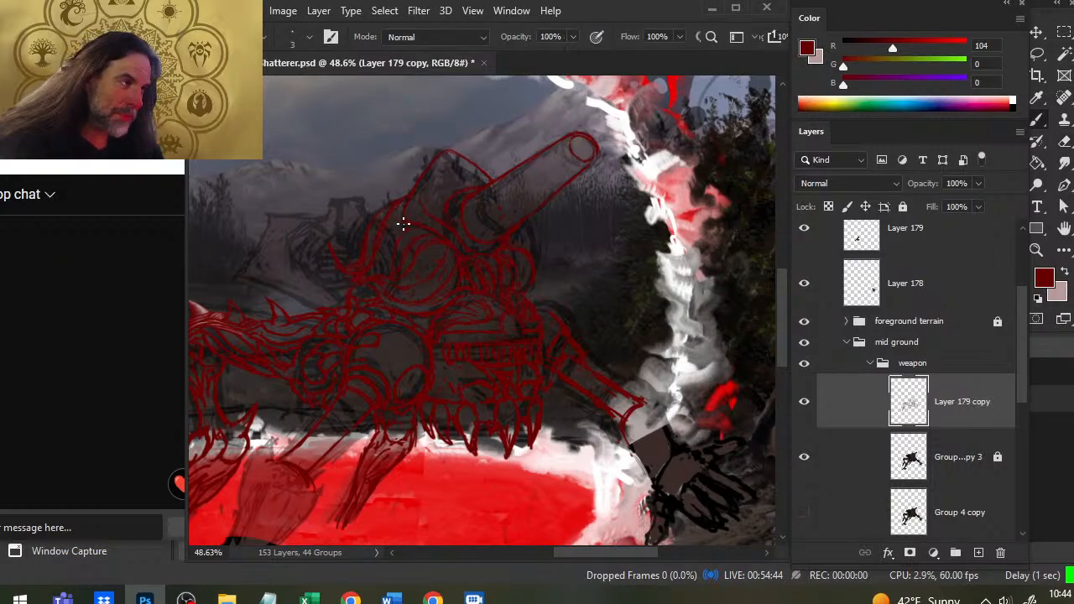
Step: Refine the dark red curved lines between the large drum's upper rear rim and the housing behind it, erasing the overlapping strokes
key("e")
key("b")
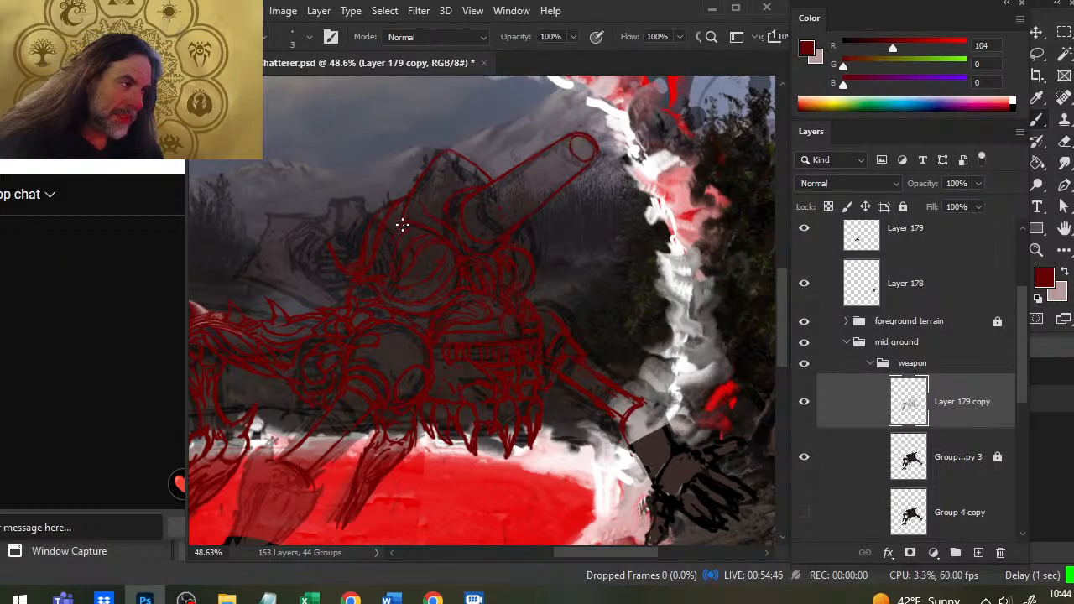
key("e")
key("b")
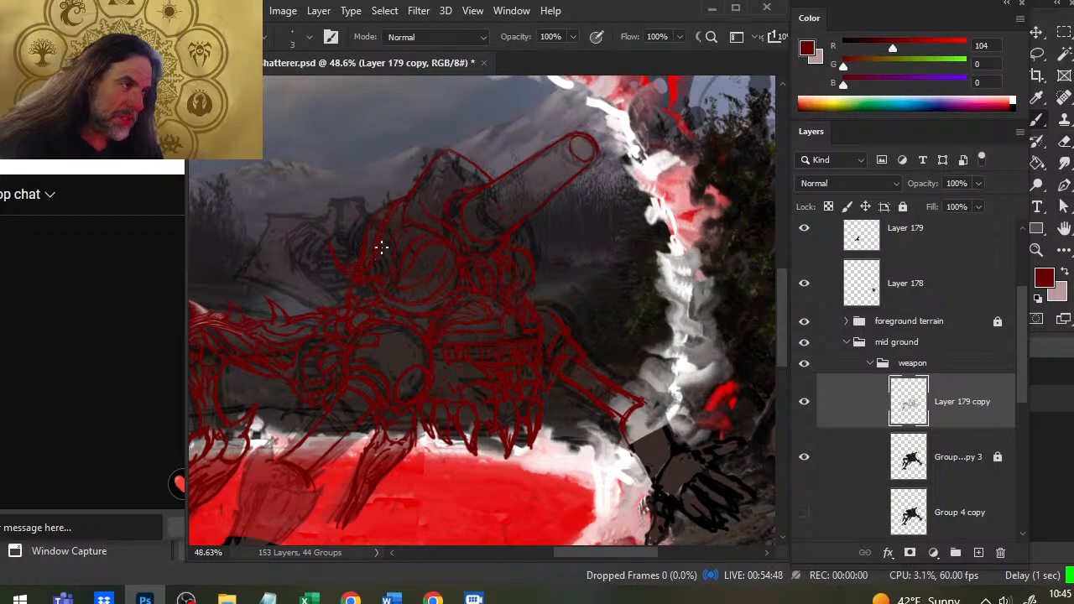
key("e")
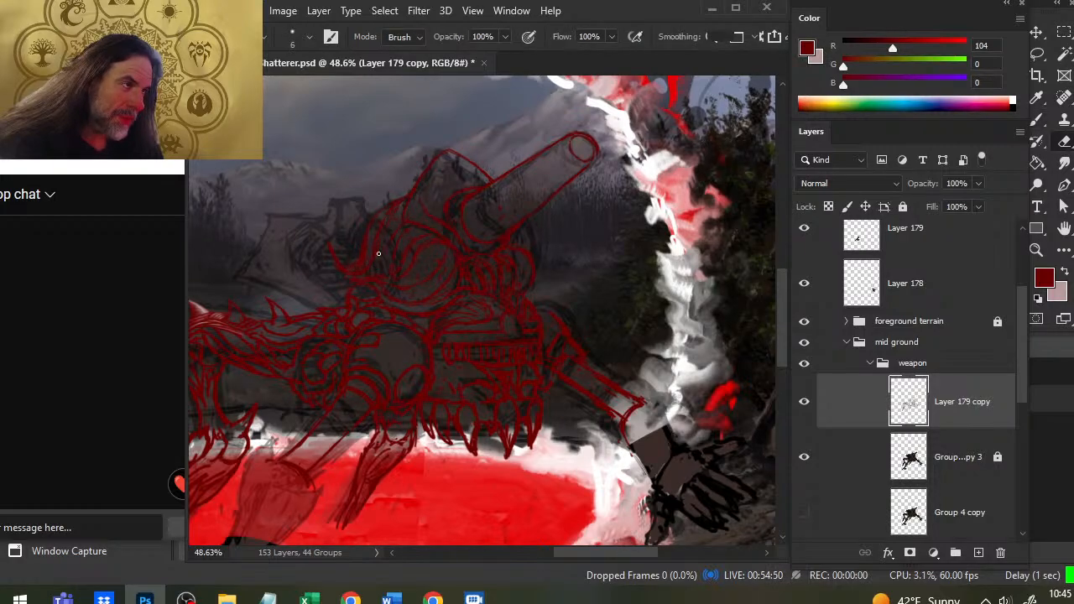
key("b")
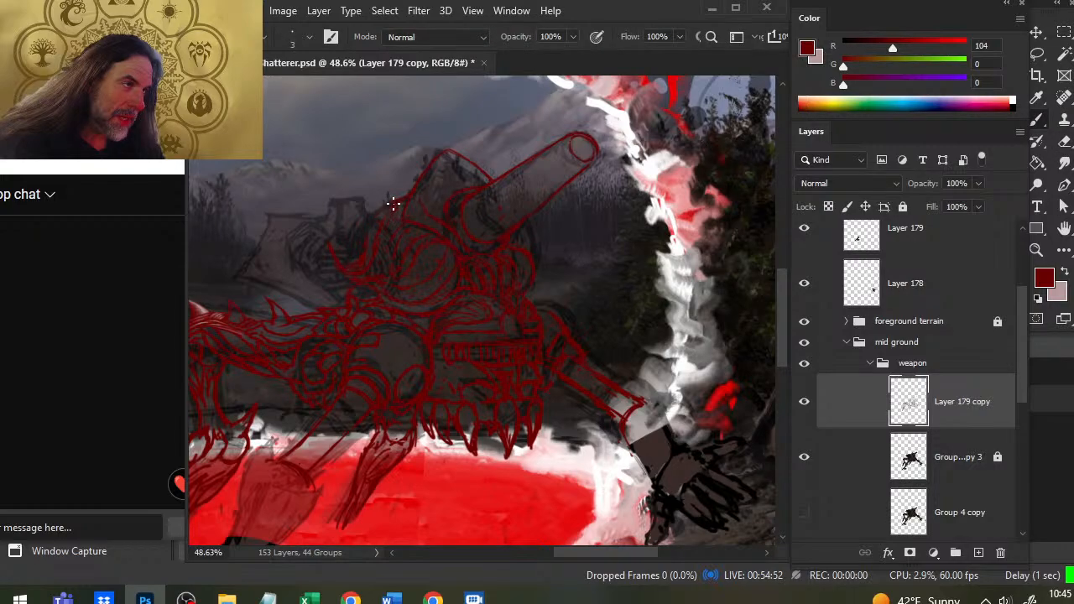
Step: Redraw the housing's outer rear contour above the large drum in dark red, adding curved plate lines and erasing stray marks along the edge
key("e")
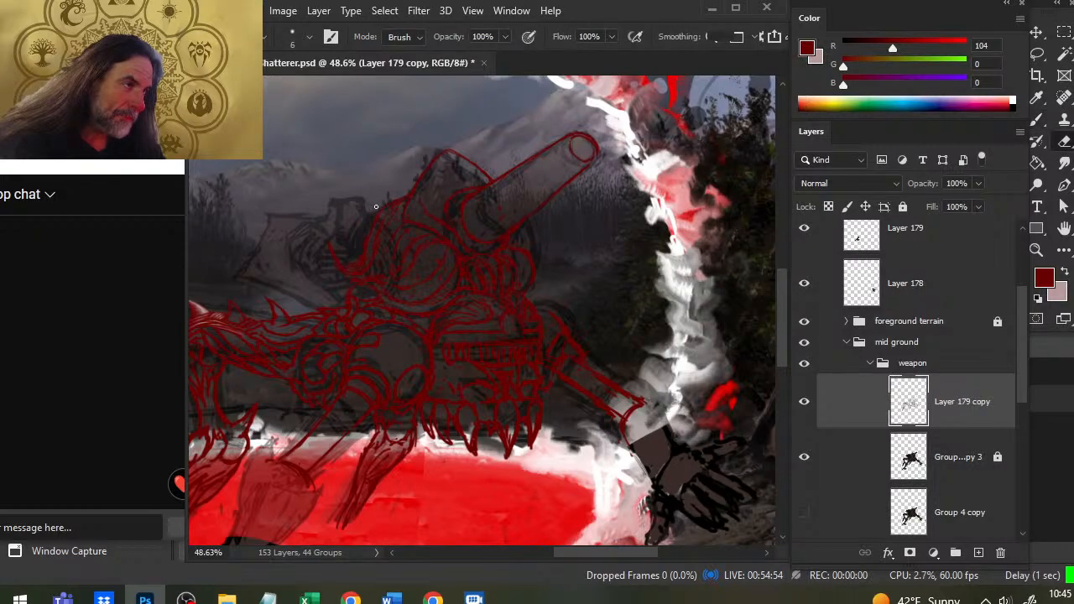
key("b")
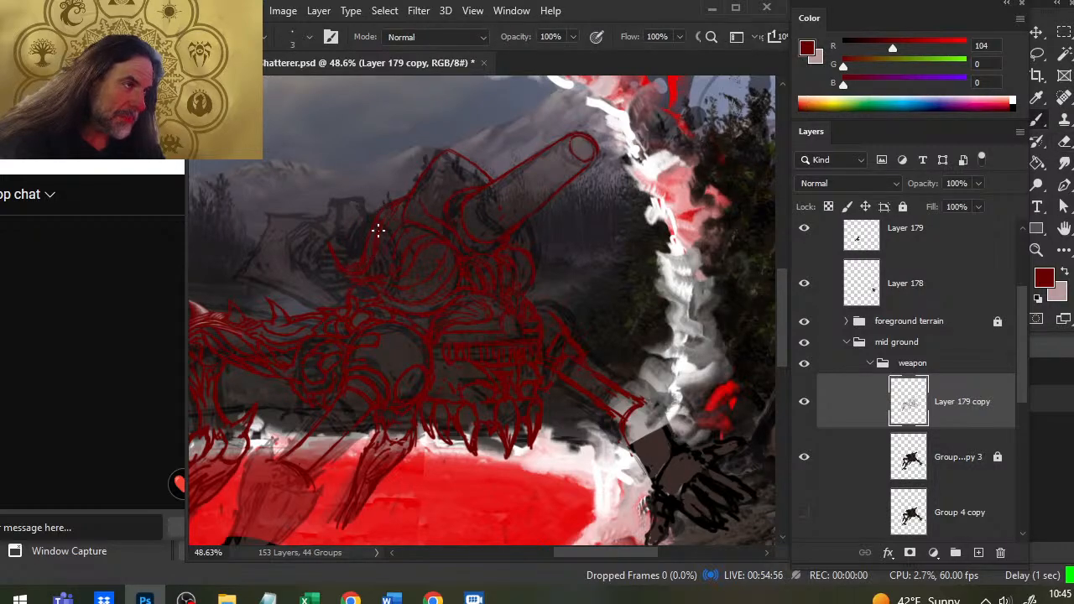
key("e")
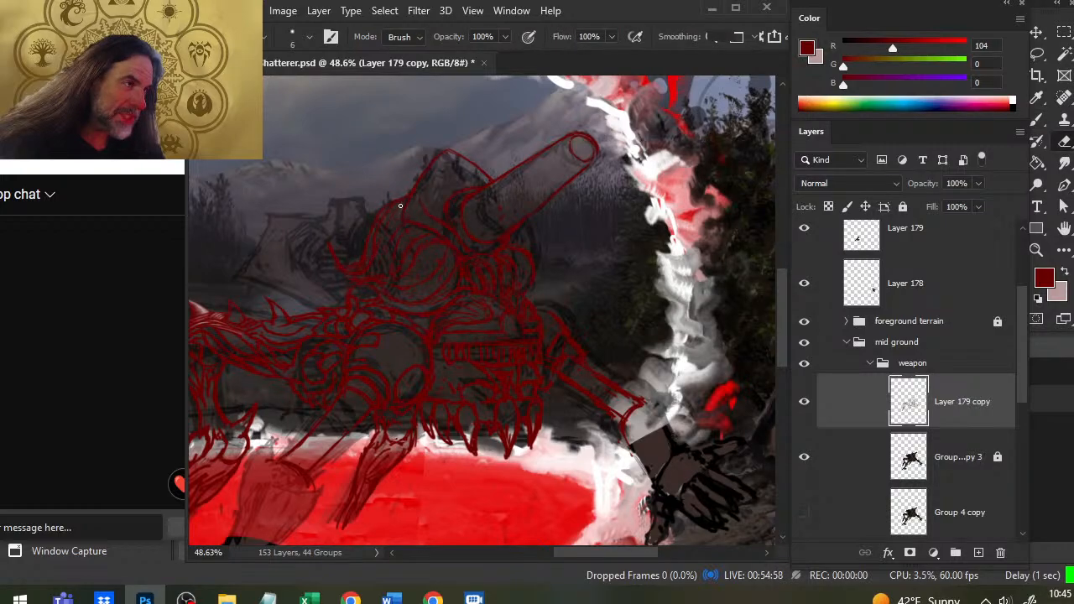
key("b")
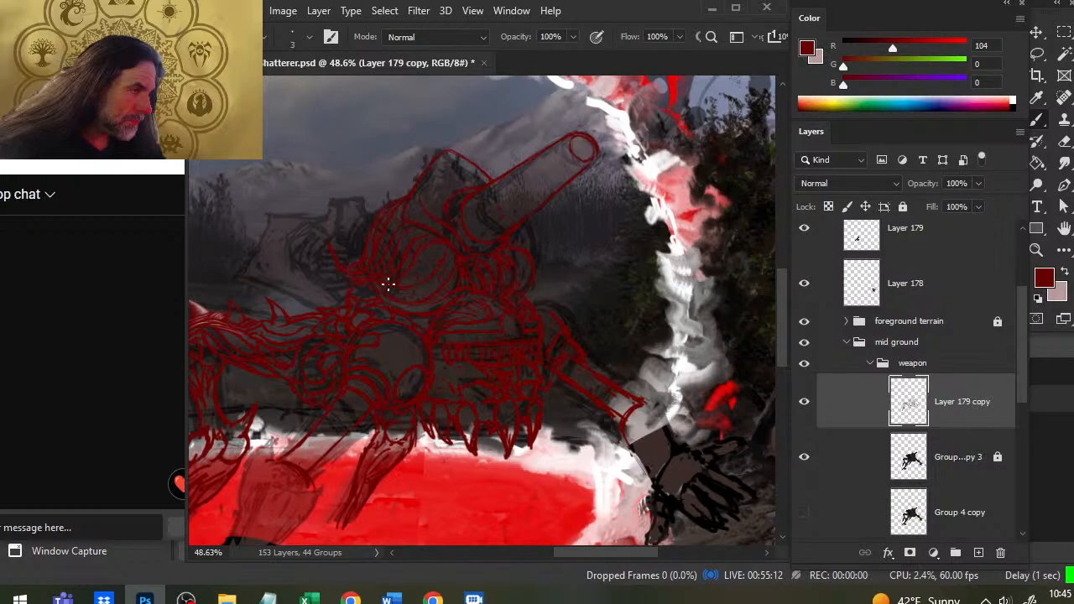
Step: Rework the lines at the housing's lower rear corner where it meets the creature's back, erasing excess strokes around the spike
key("e")
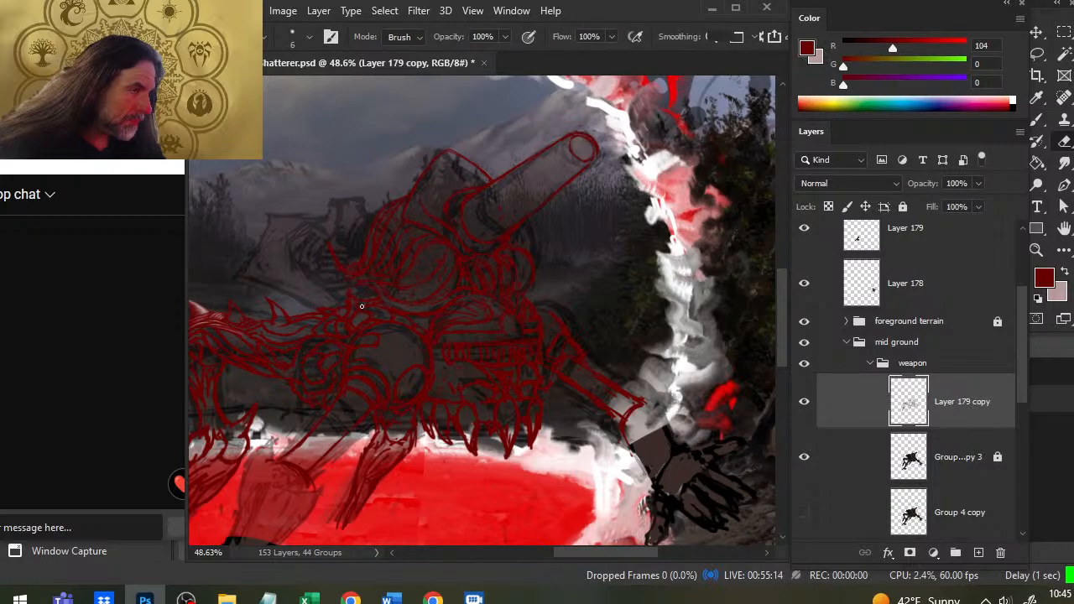
key("b")
key("e")
key("b")
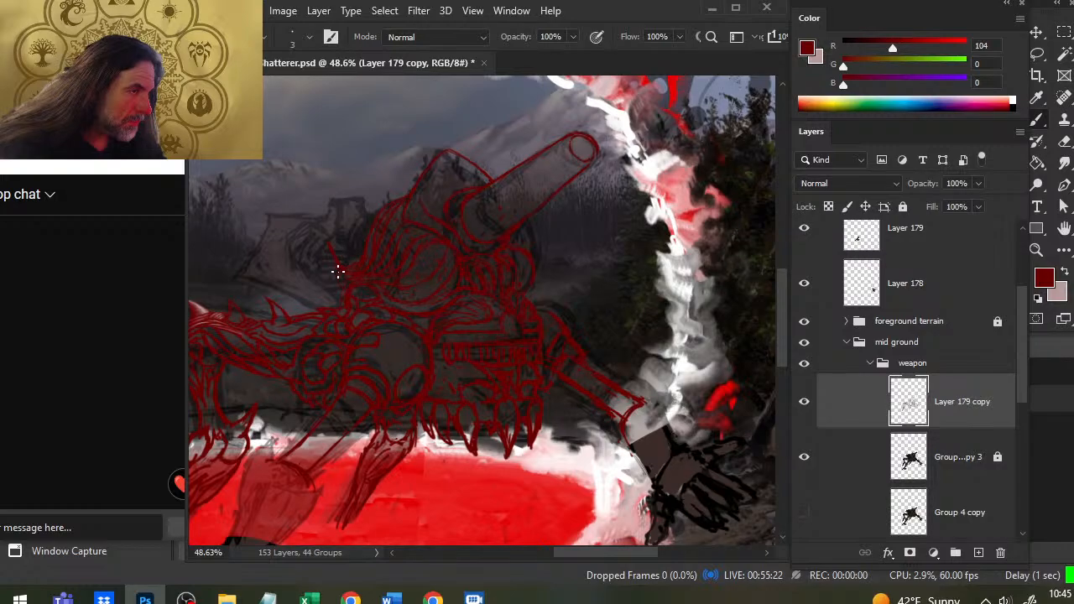
key("e")
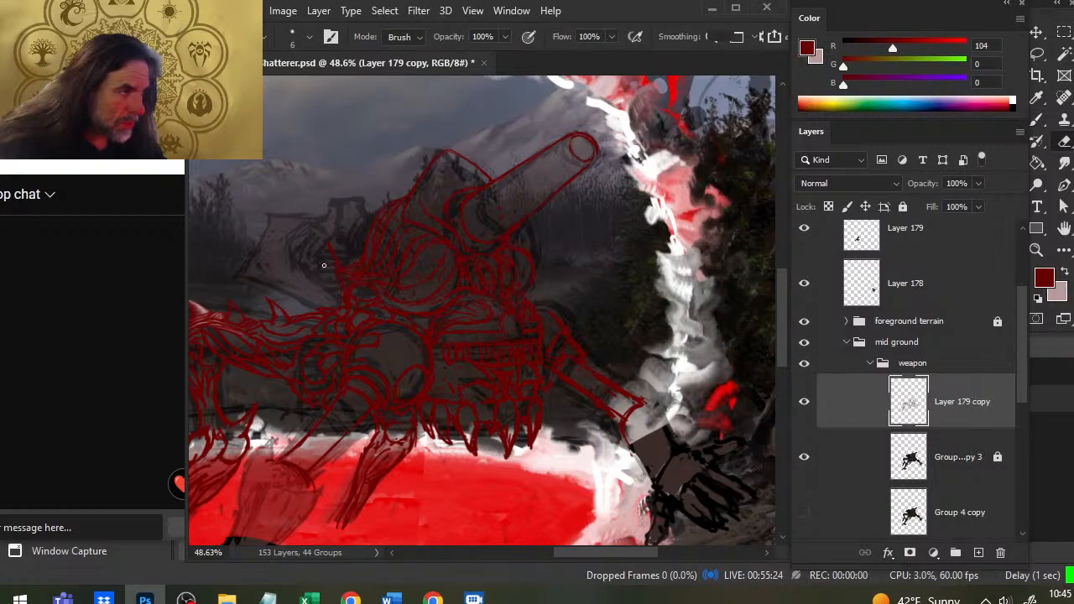
key("b")
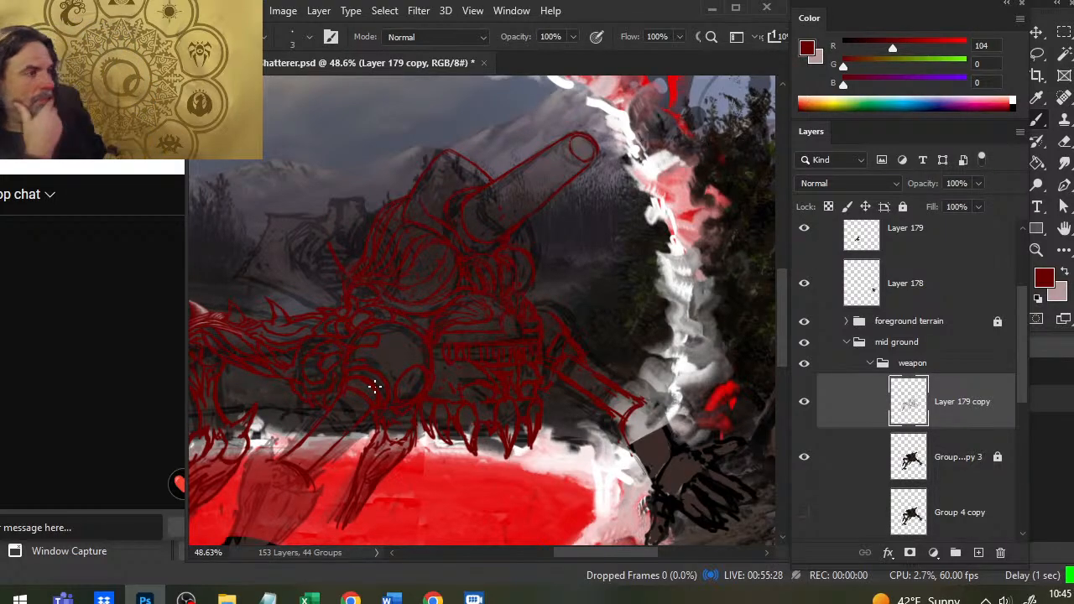
Step: Redraw the slanted curved bands across the large drum's face in dark red, cleaning the lines near its upper rim
key("e")
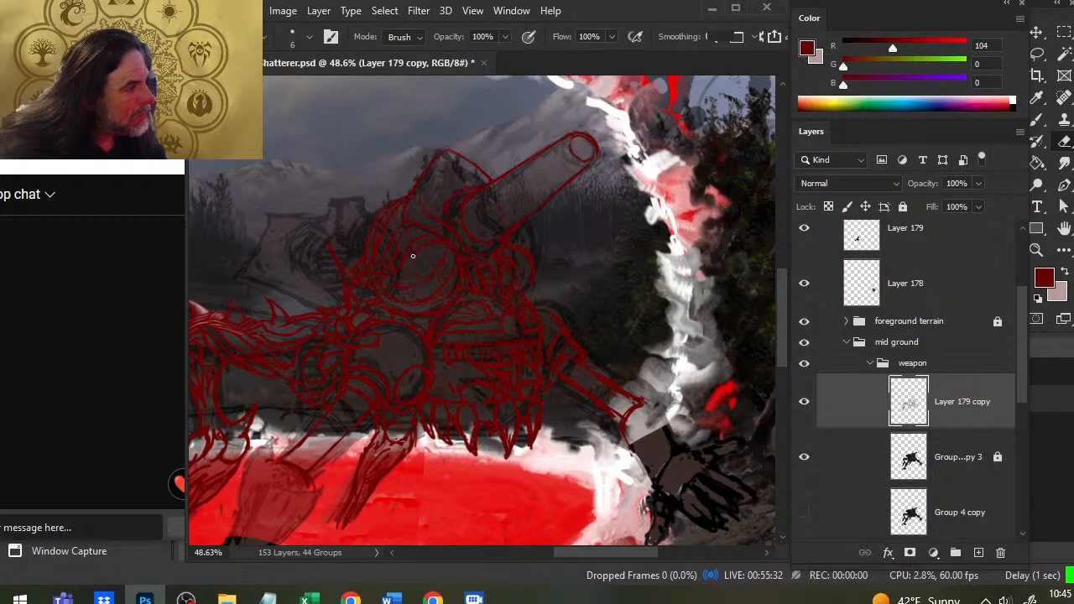
key("b")
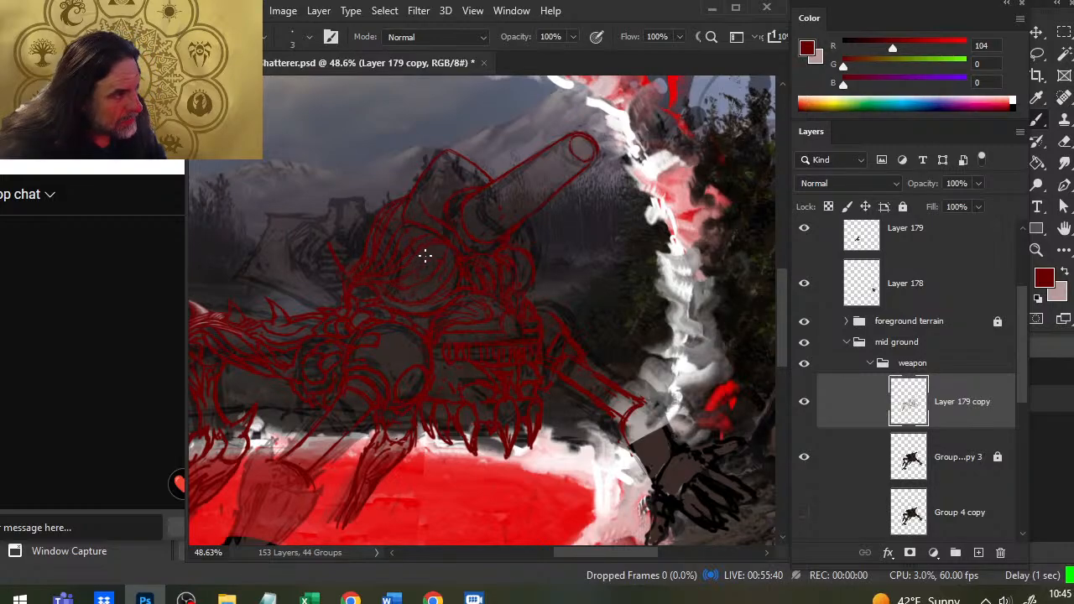
key("e")
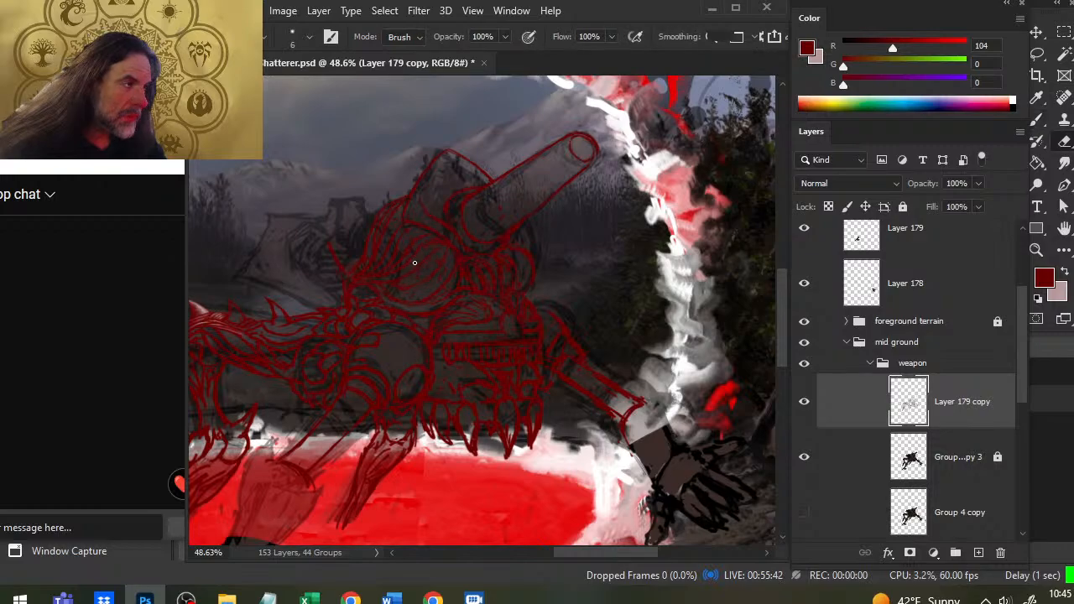
key("b")
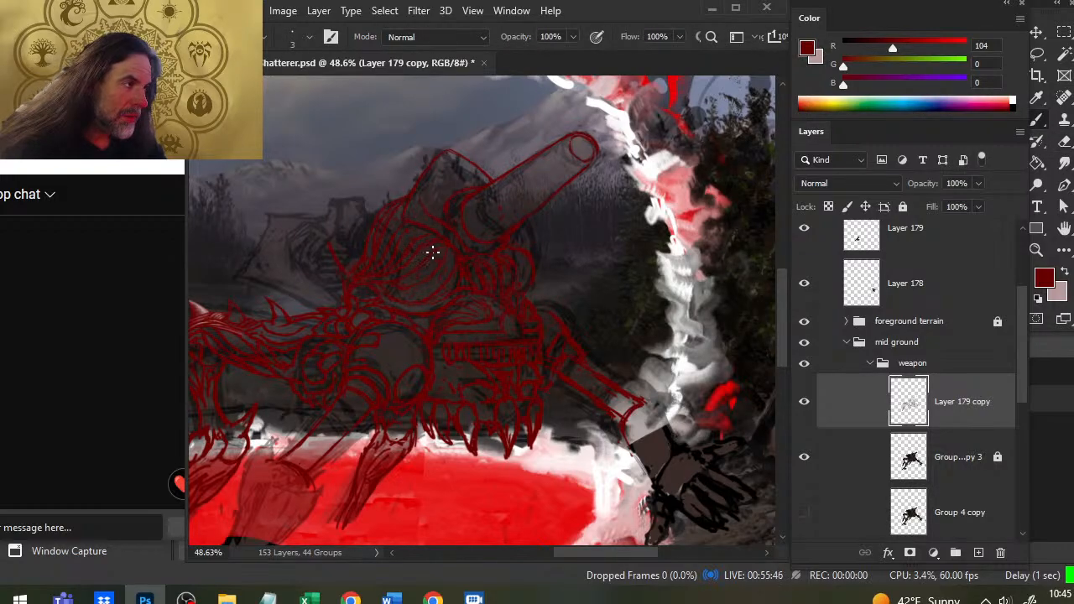
key("e")
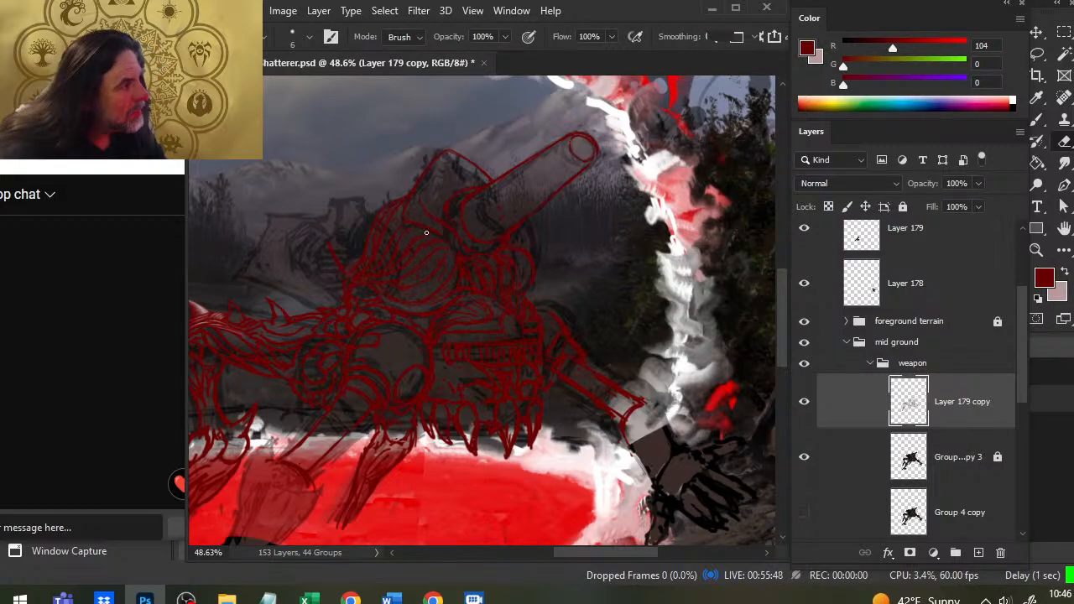
key("b")
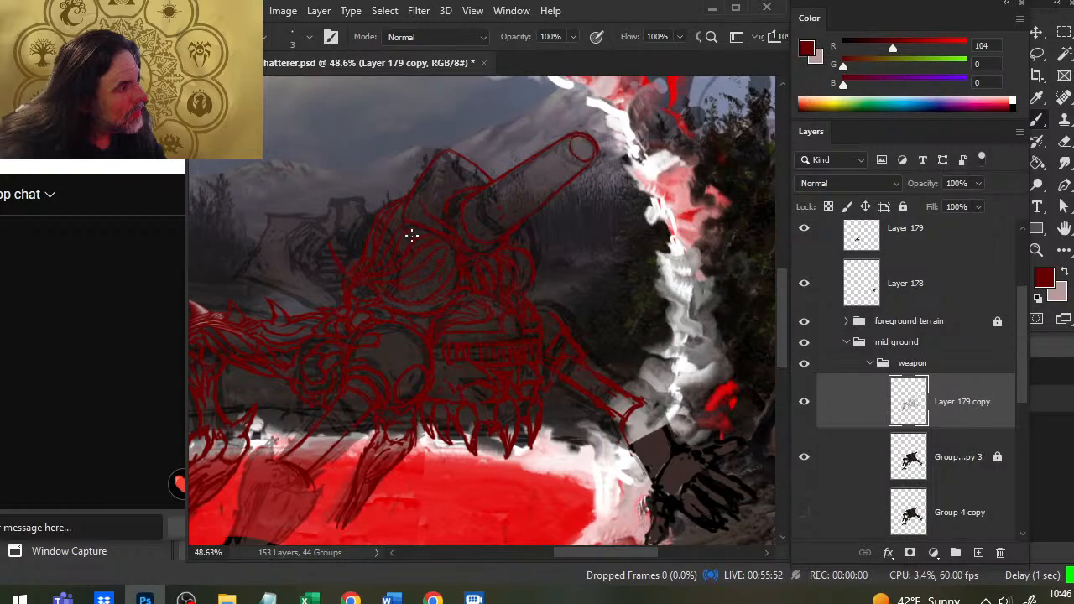
Step: Draw dark red interior detail lines in the upper housing behind the cannon barrel's base, trimming them with the eraser
key("e")
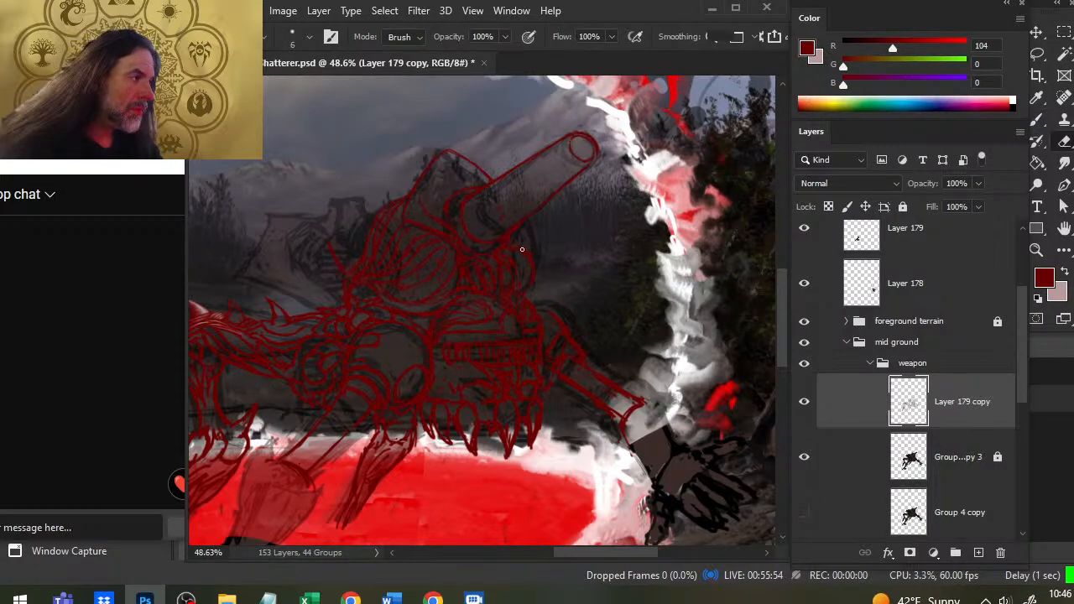
key("b")
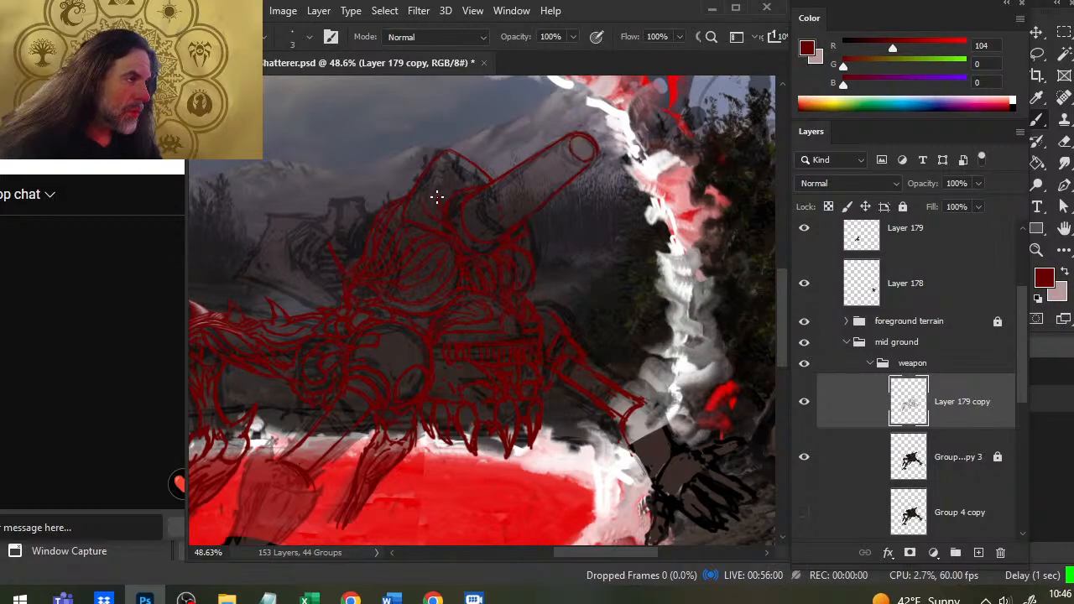
key("e")
key("b")
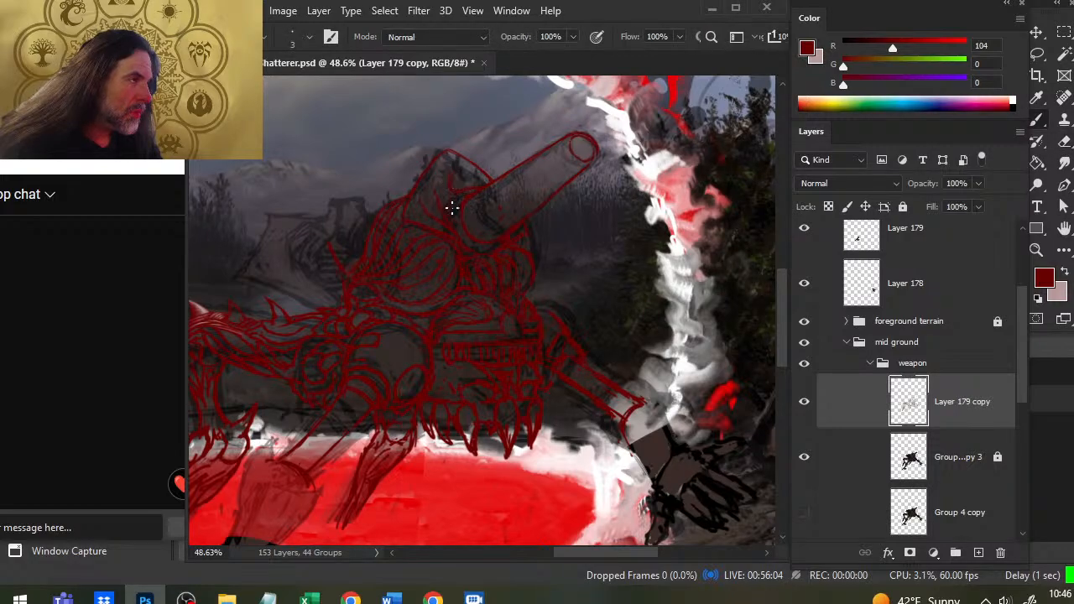
key("e")
key("b")
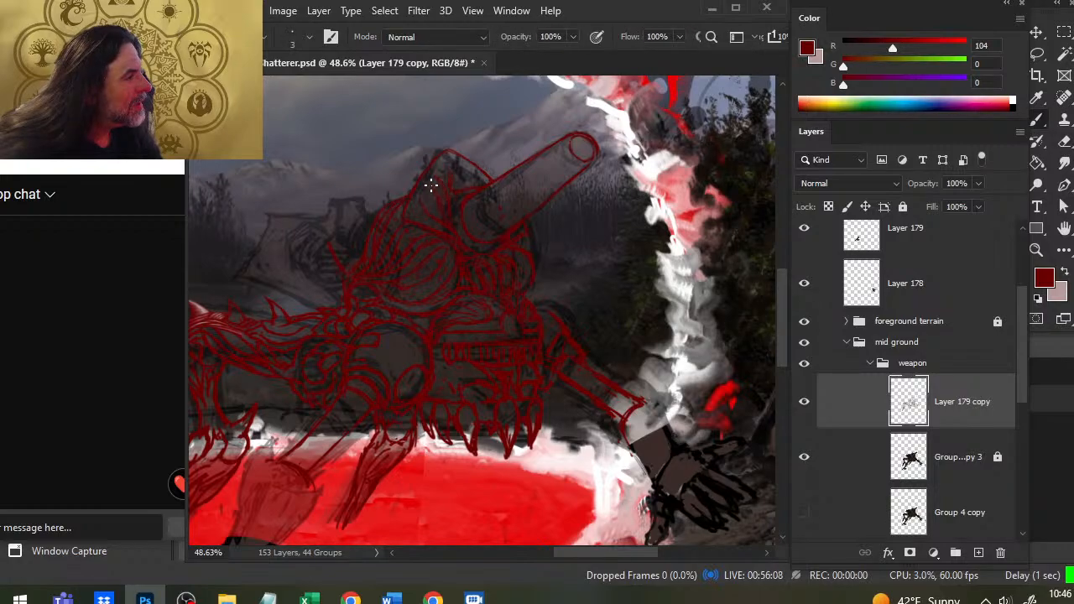
key("e")
key("b")
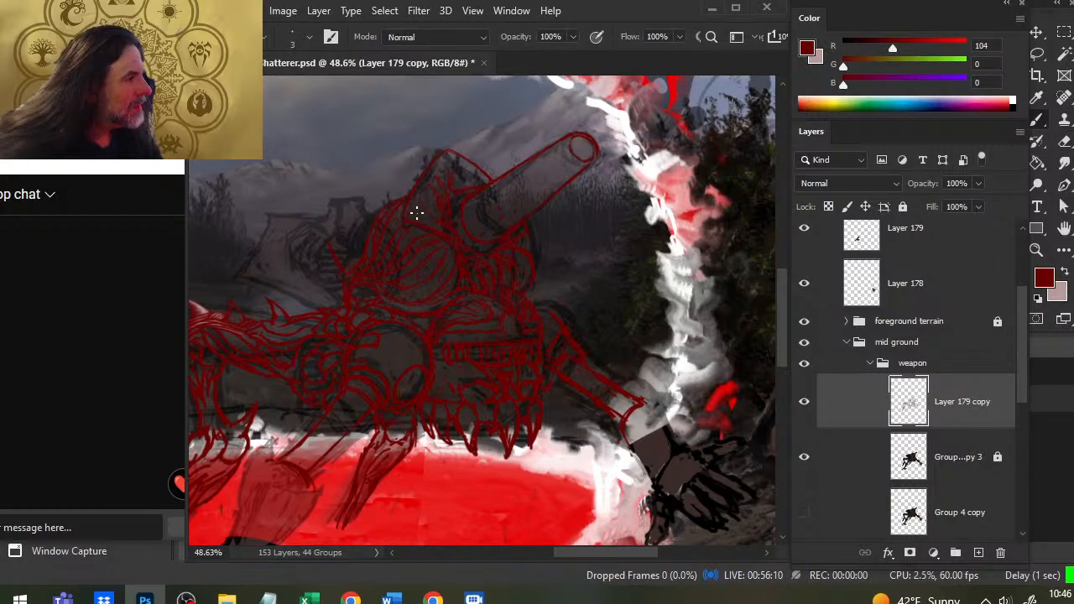
Step: Refine the joint between the upper housing and the barrel's base, extending the dark red detail lines up to the housing's peak
key("e")
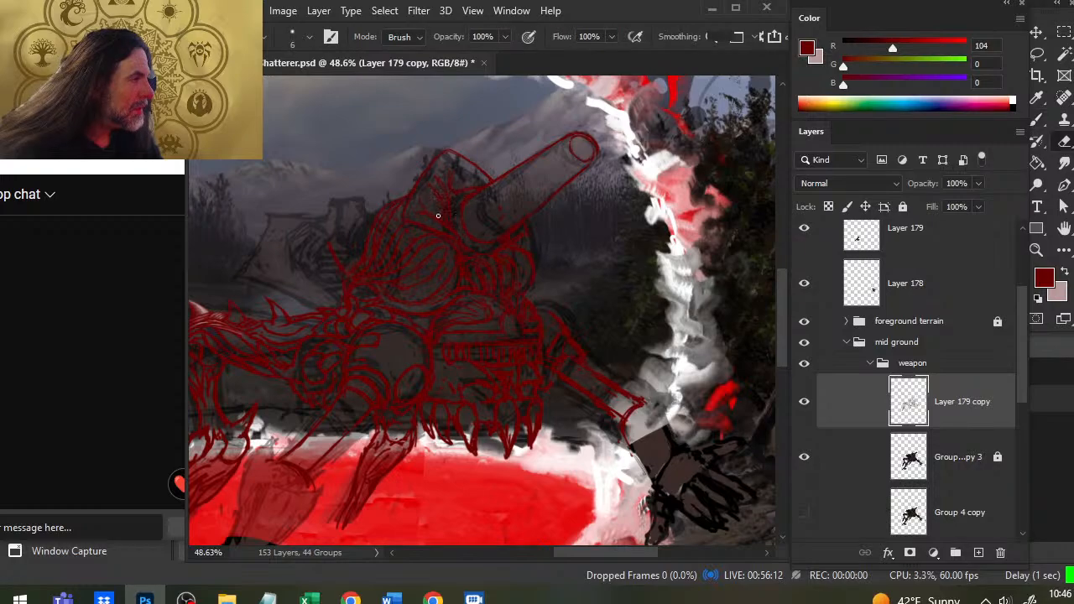
key("b")
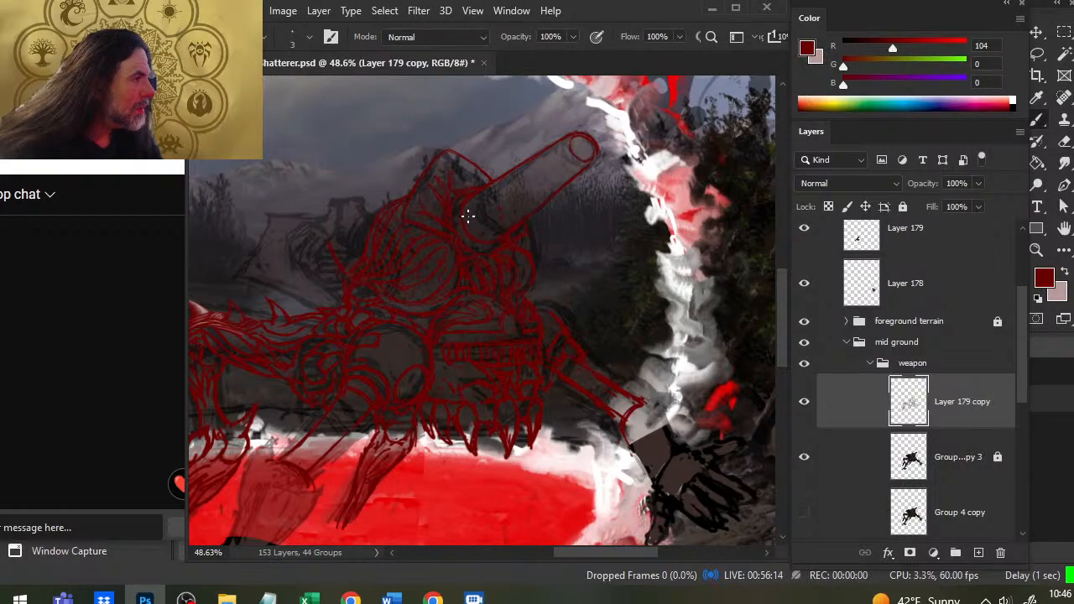
key("e")
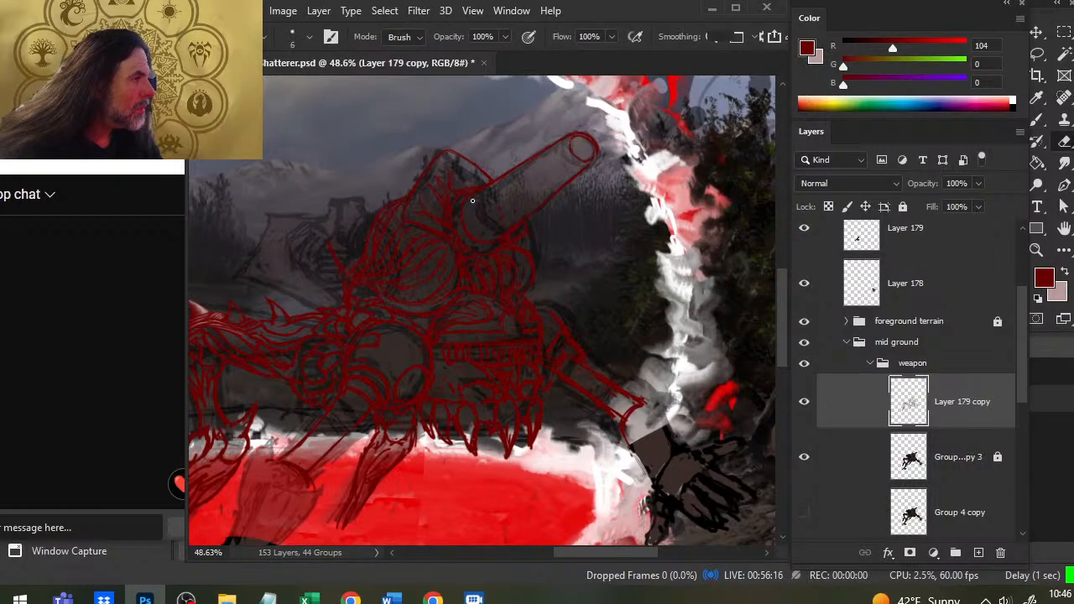
key("b")
key("e")
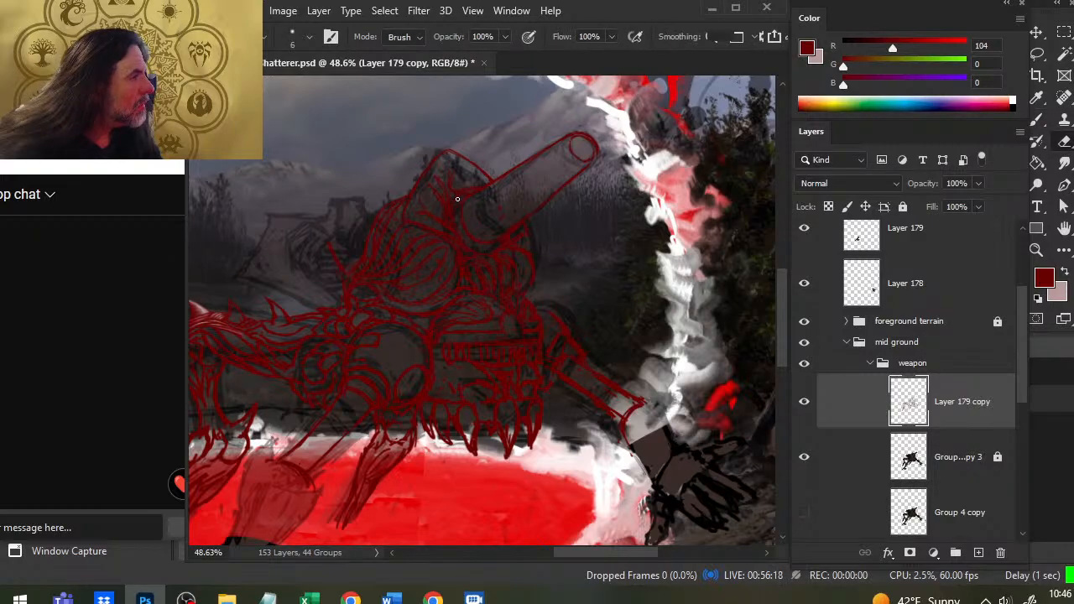
key("b")
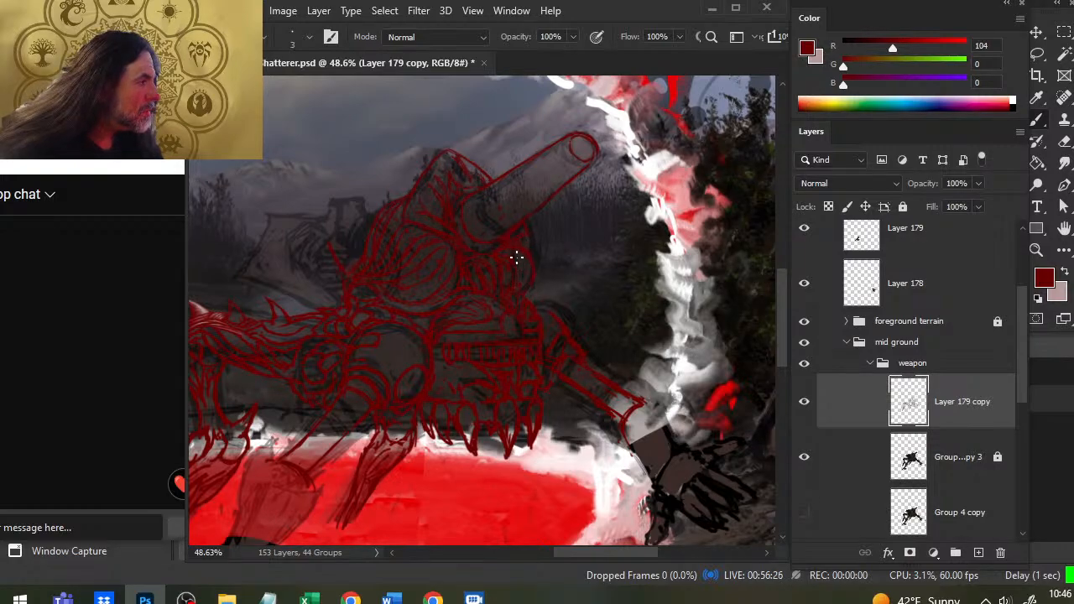
Step: Rework the dark red lines of the rounded form beneath the cannon barrel, alternating brush strokes with erasing around its outer edge
key("e")
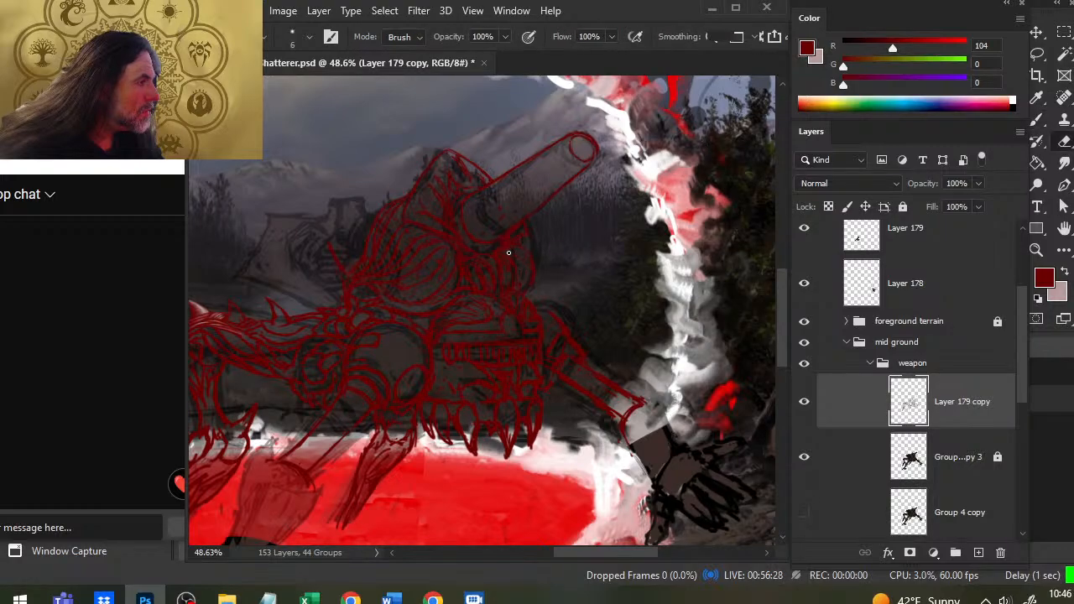
key("b")
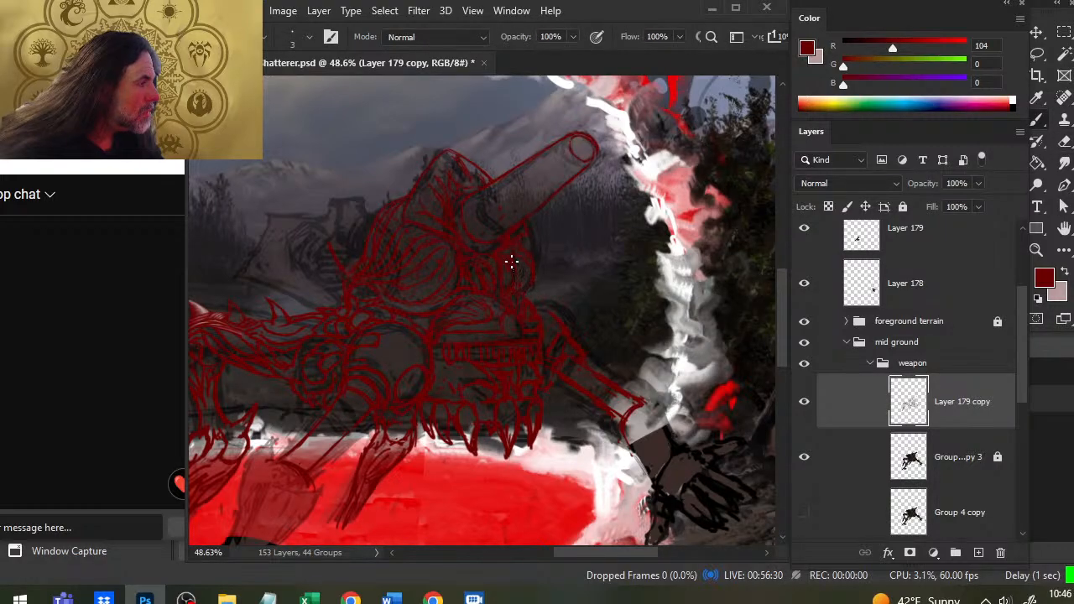
key("e")
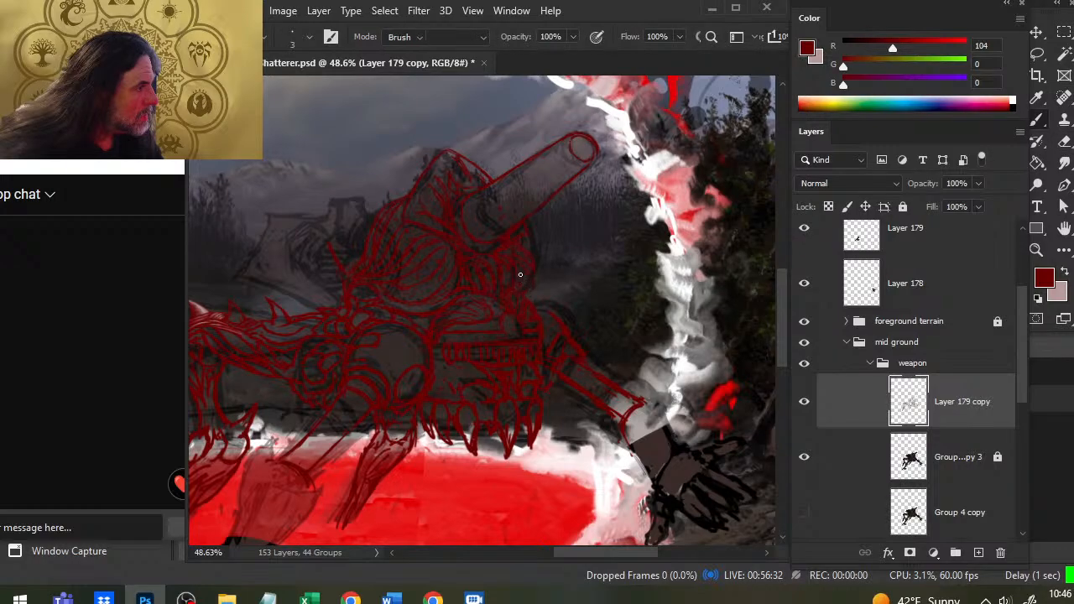
key("b")
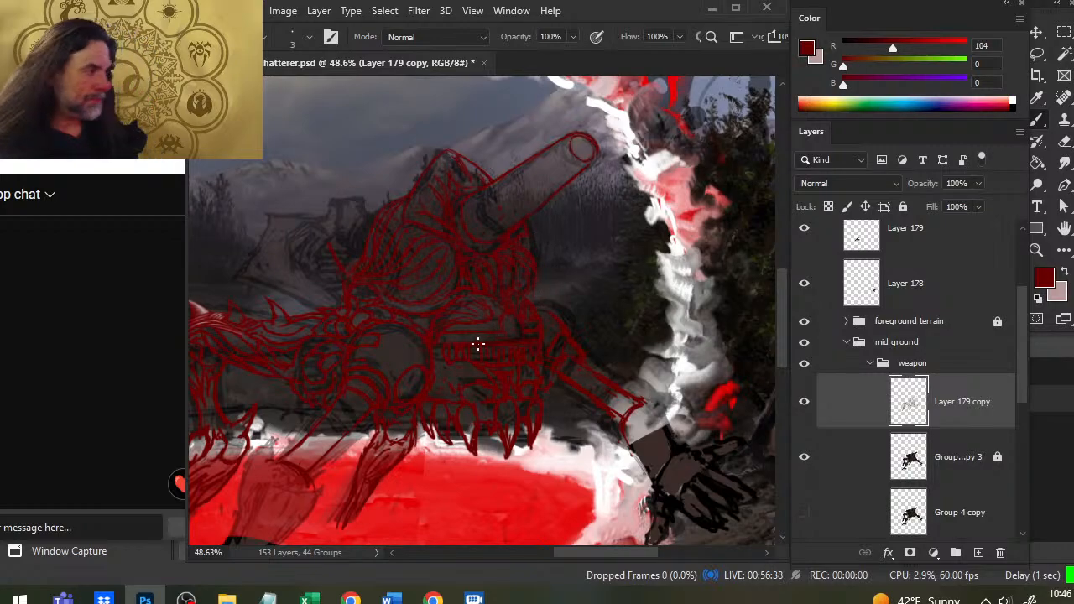
key("e")
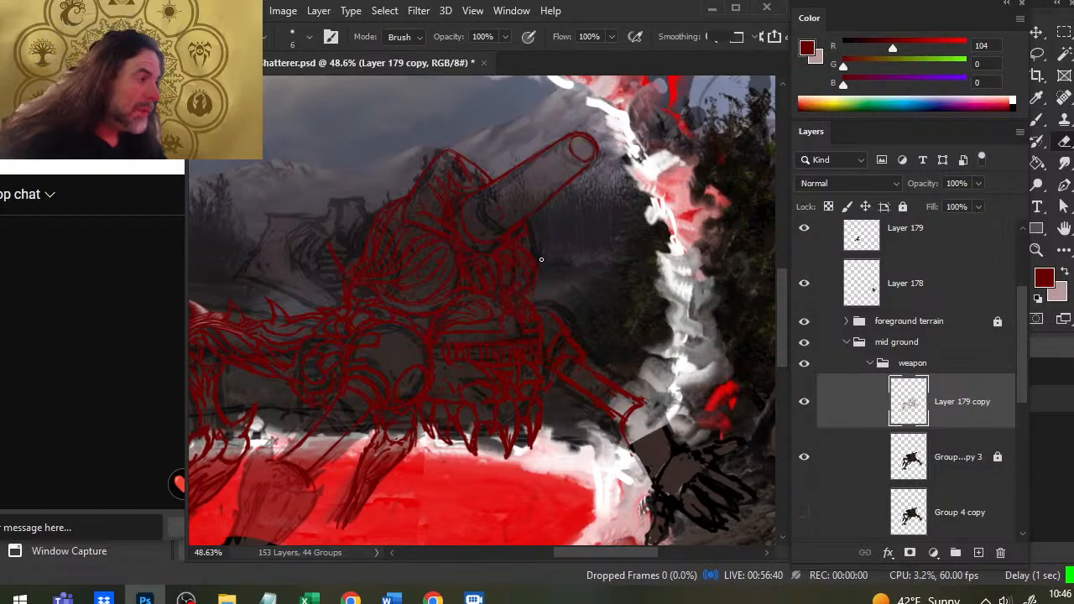
key("b")
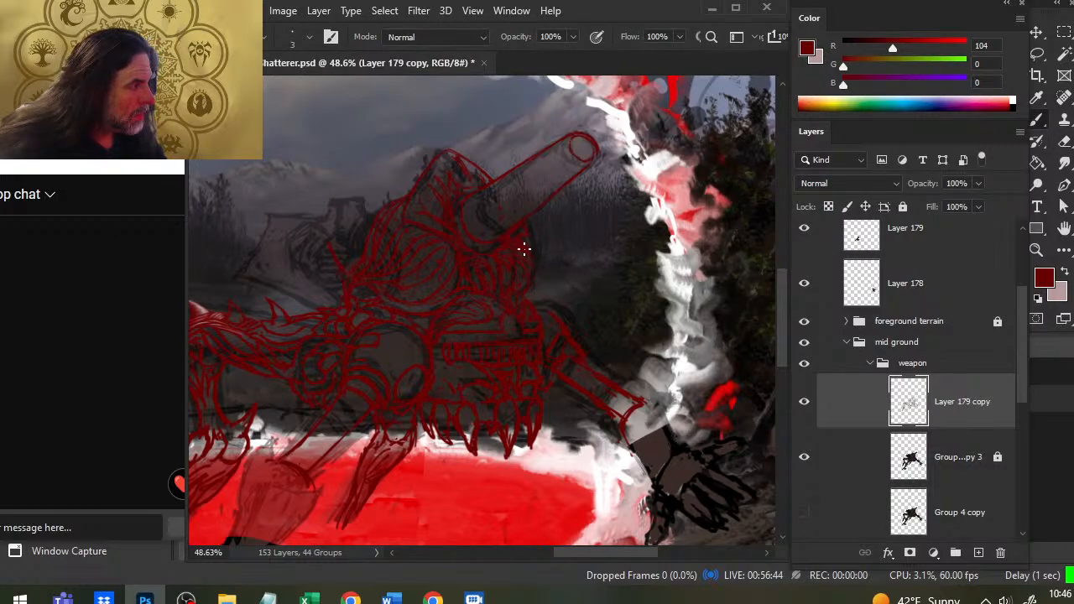
key("e")
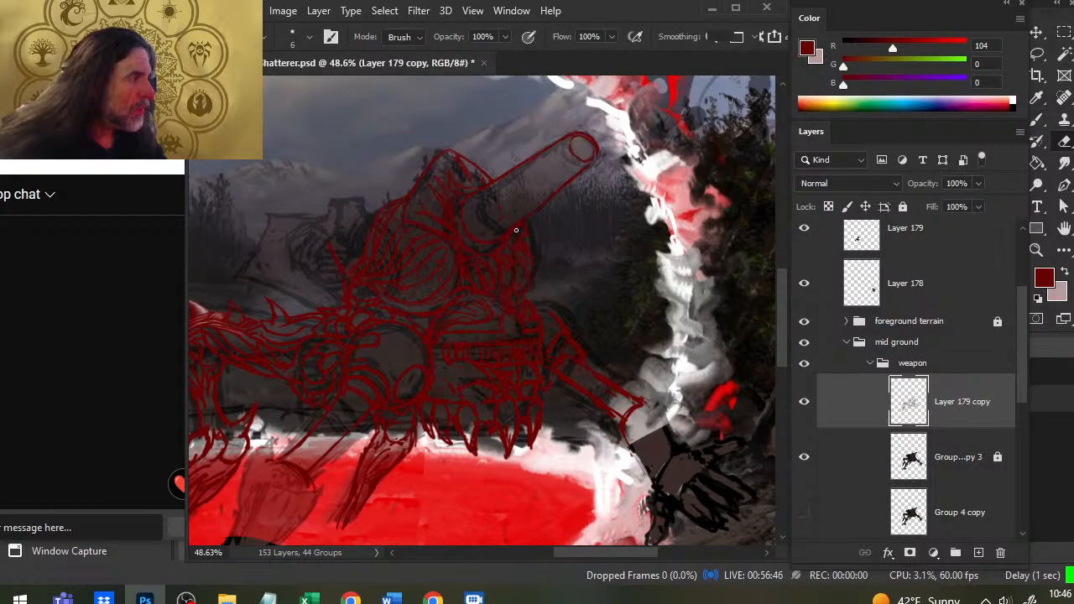
key("b")
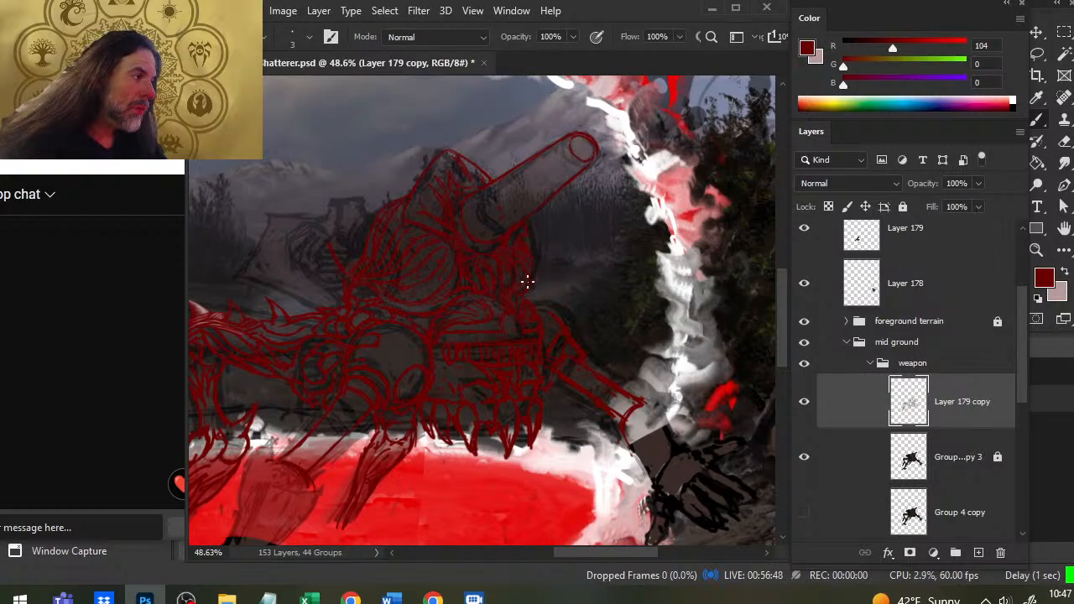
Step: Draw curved inner detail lines down the front side of the rounded form beneath the barrel and trim its outer contour
key("e")
key("b")
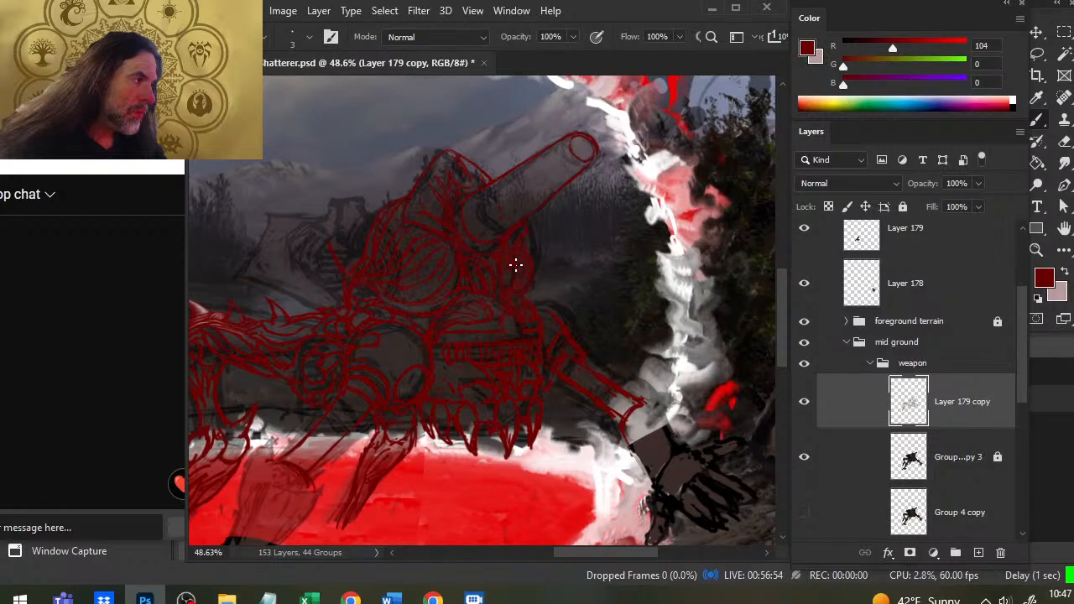
key("e")
key("b")
key("e")
key("b")
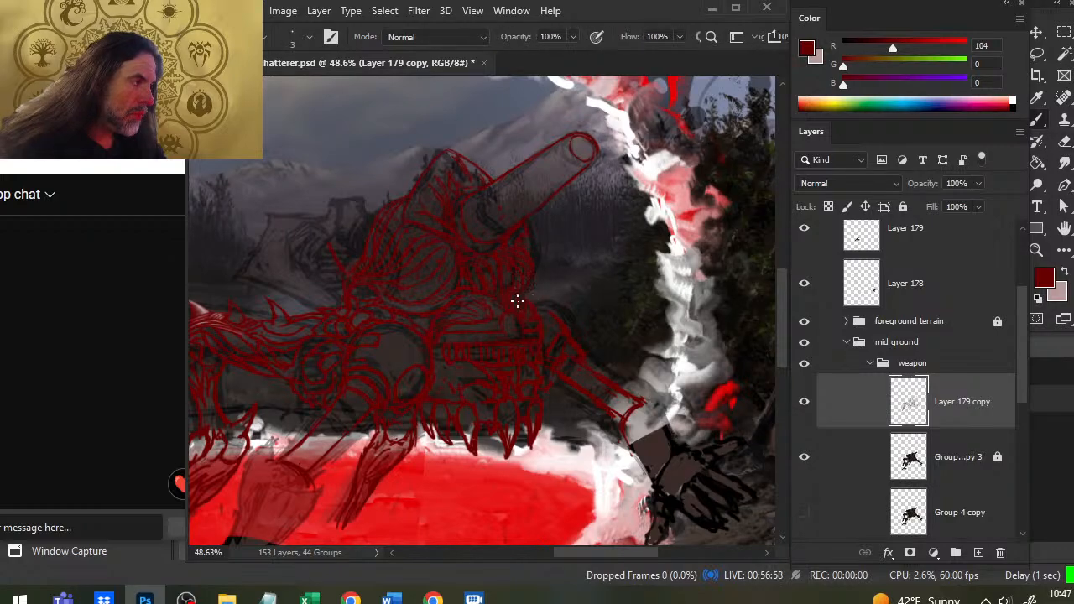
key("e")
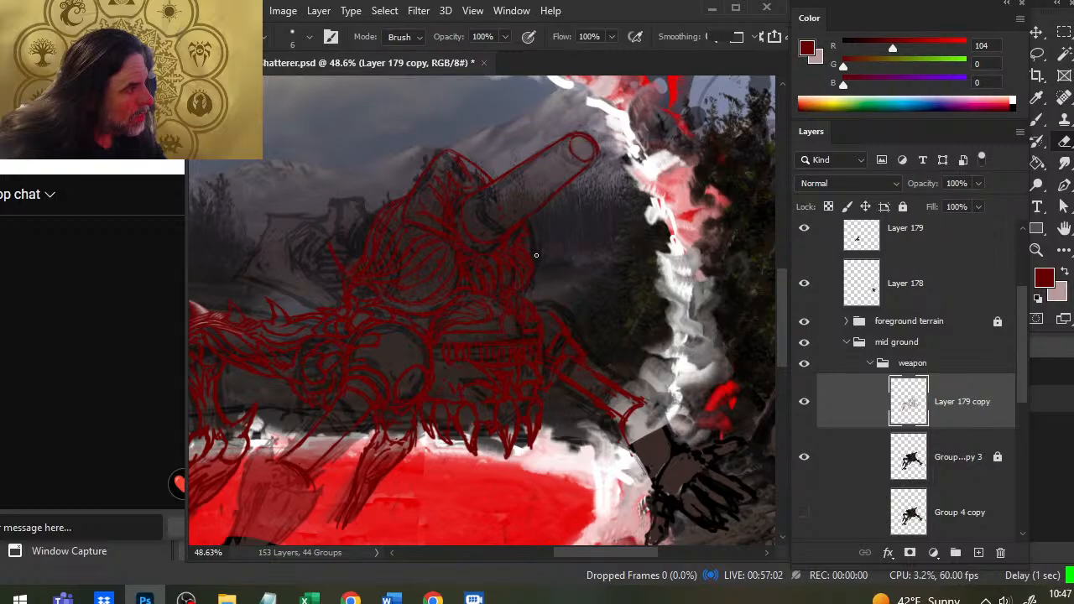
key("b")
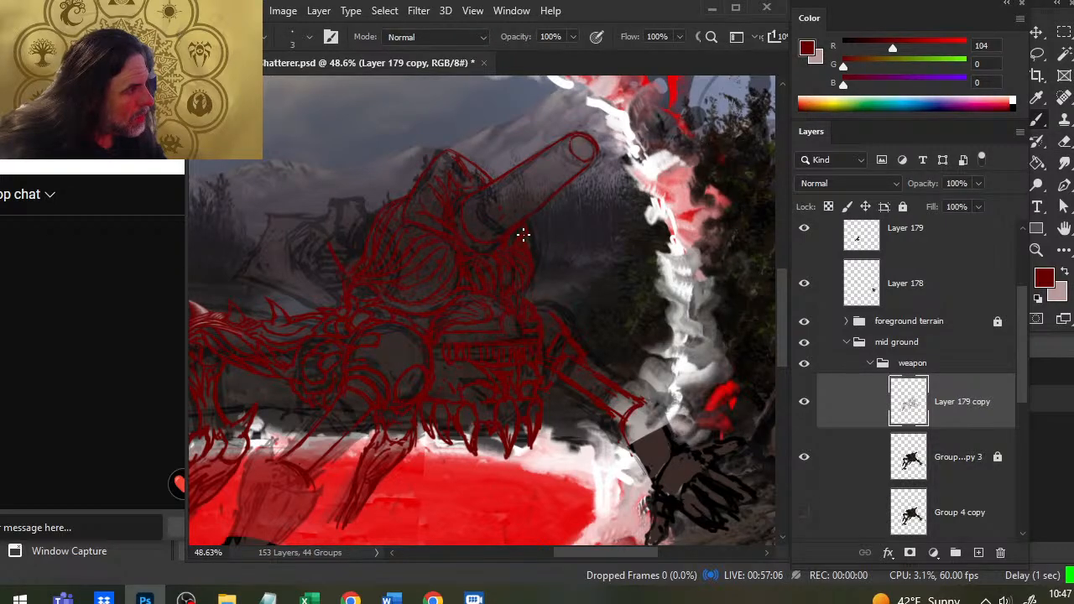
Step: Add dense dark red interior lines to the upper housing between its peak and the barrel's base, cleaning them with the eraser
key("e")
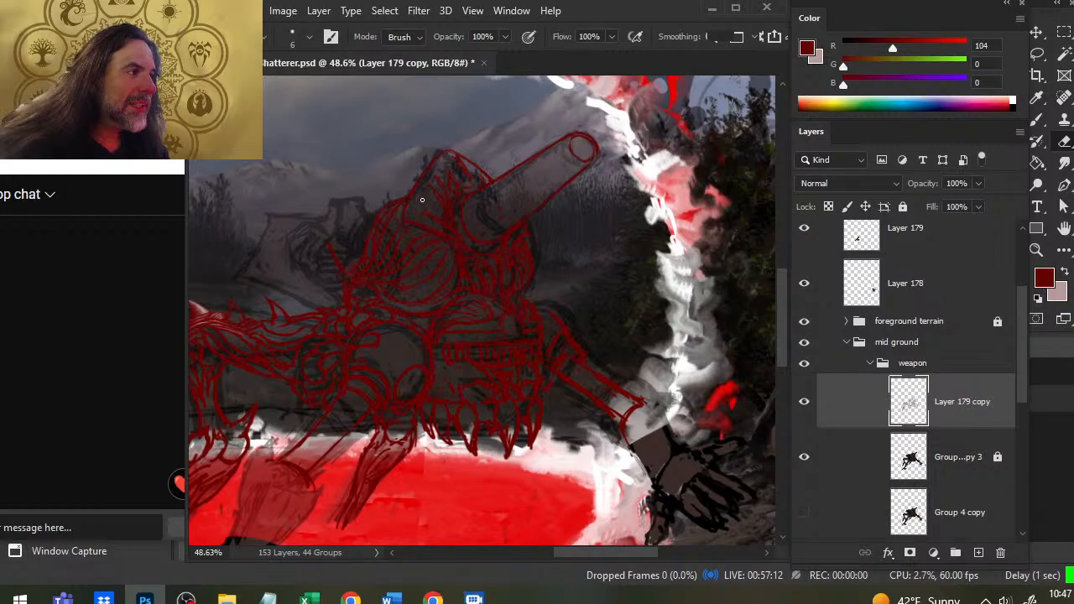
key("b")
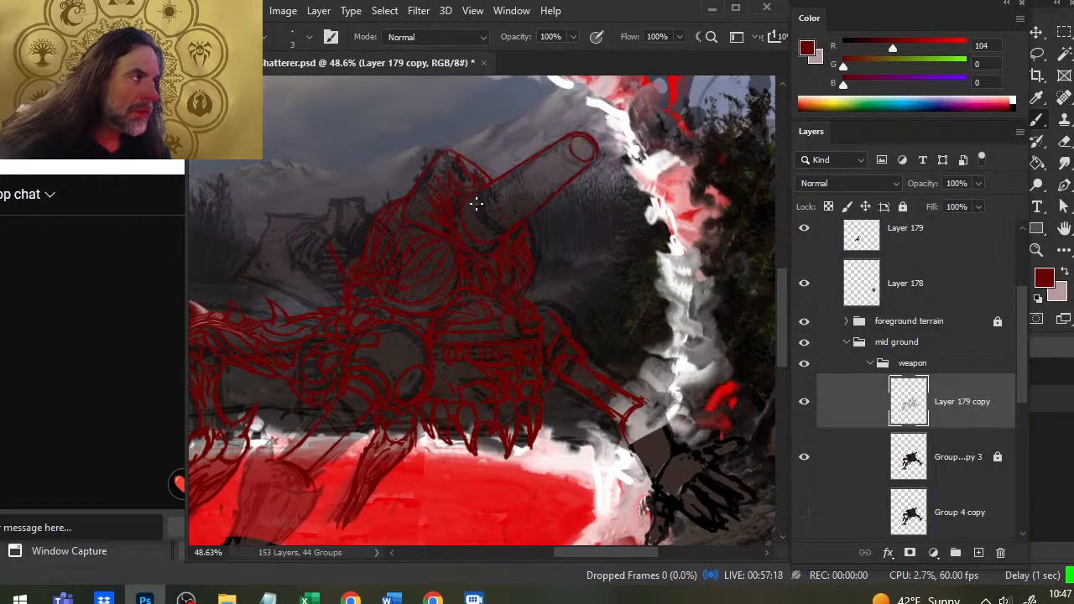
key("e")
key("b")
key("e")
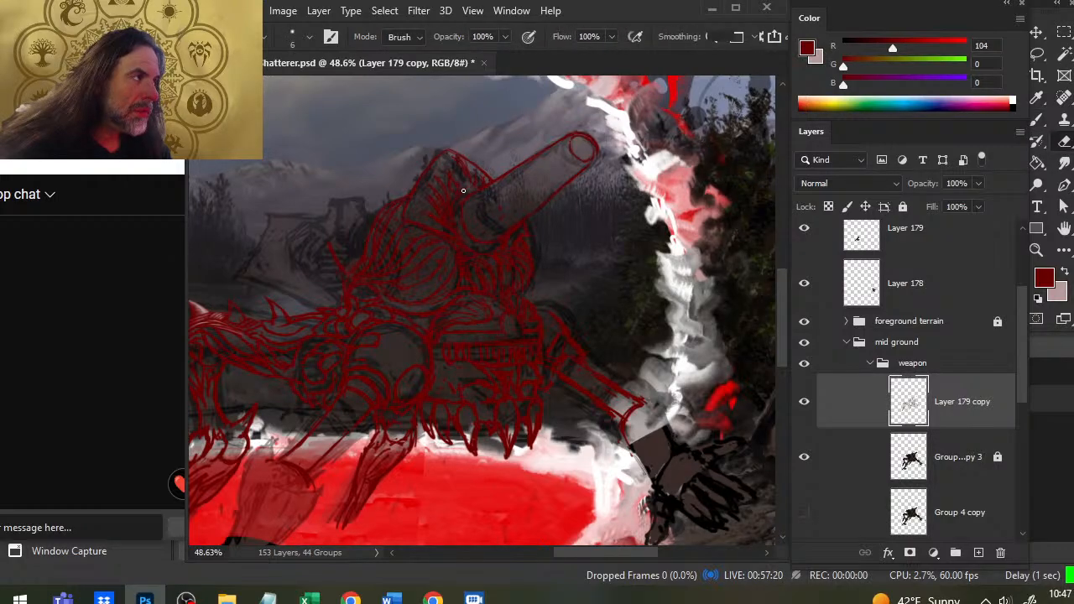
key("b")
key("e")
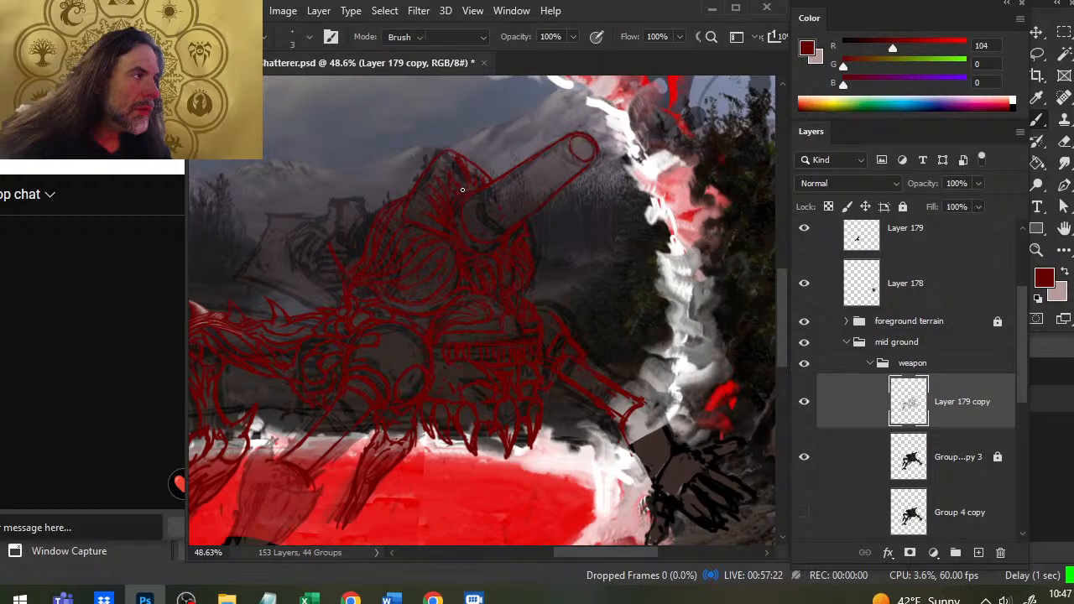
key("b")
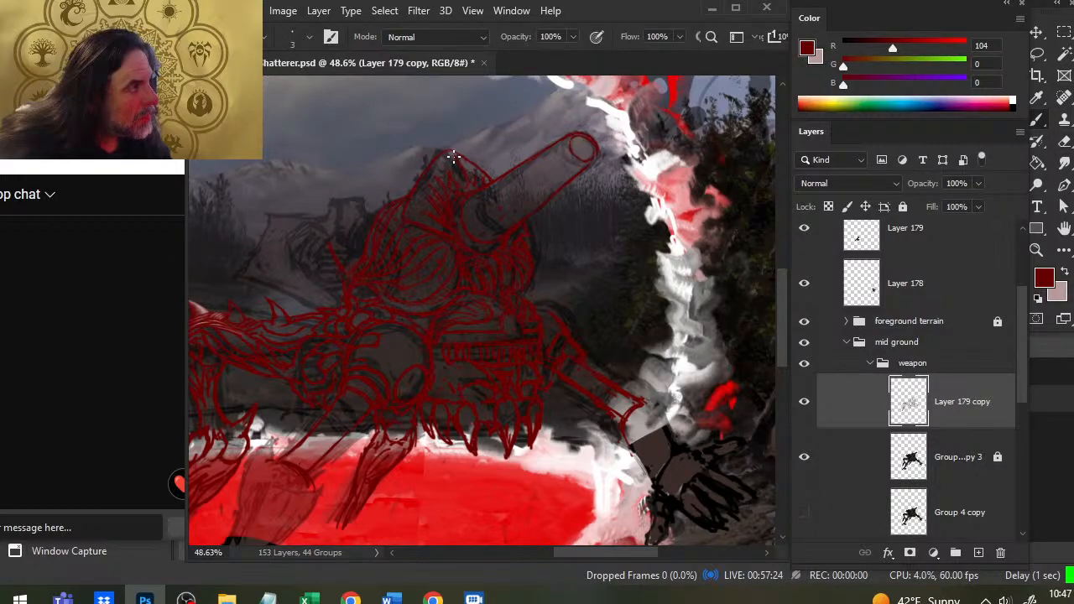
key("e")
key("b")
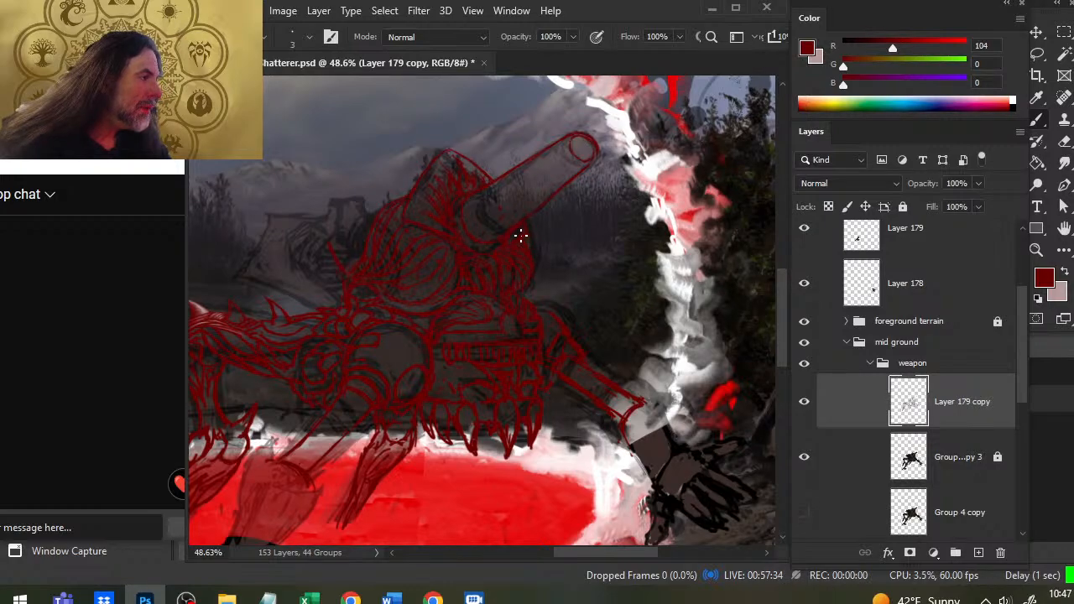
Step: Refine the lines directly under the barrel's base where it meets the rounded form, erasing stray strokes
key("e")
key("b")
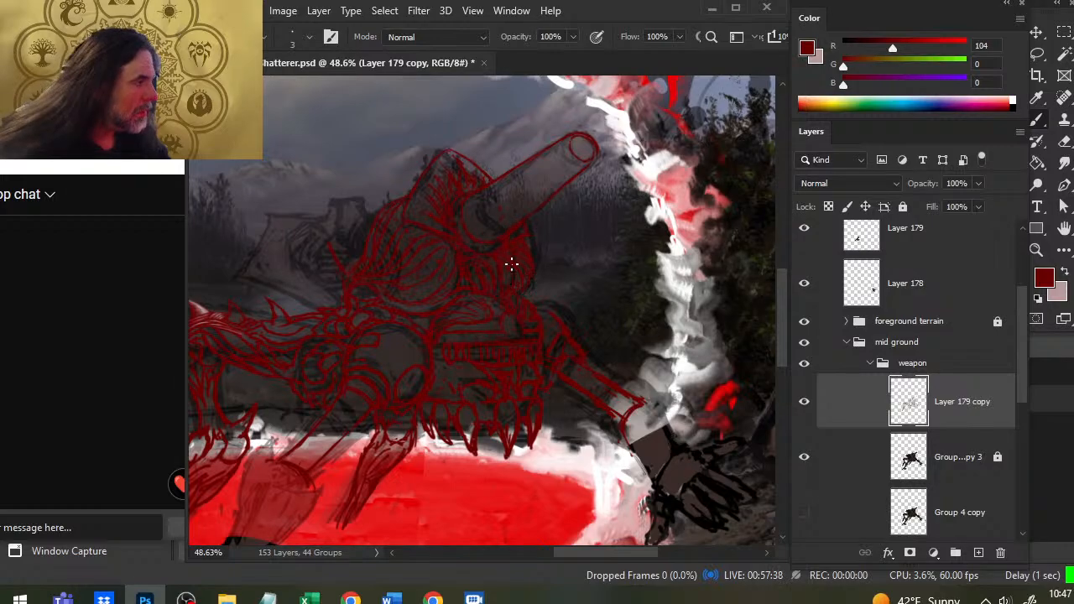
key("e")
key("b")
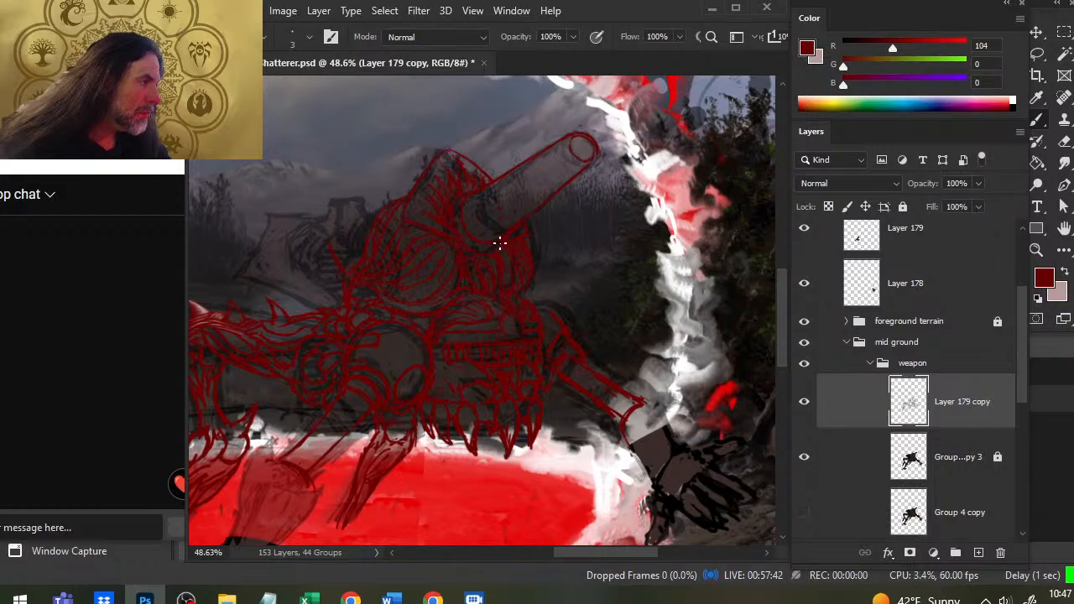
key("e")
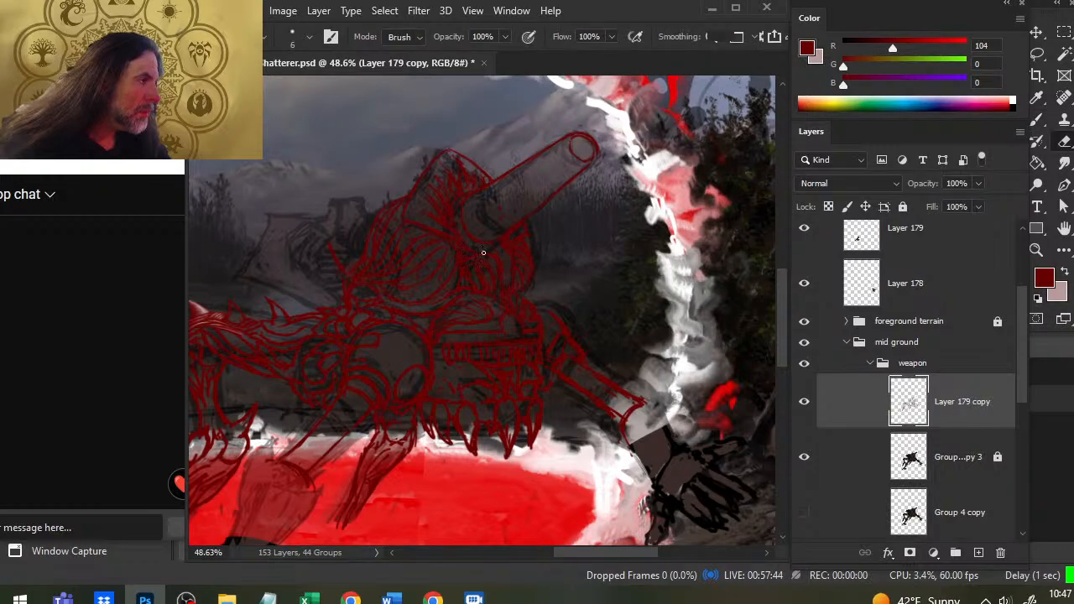
key("b")
key("e")
key("b")
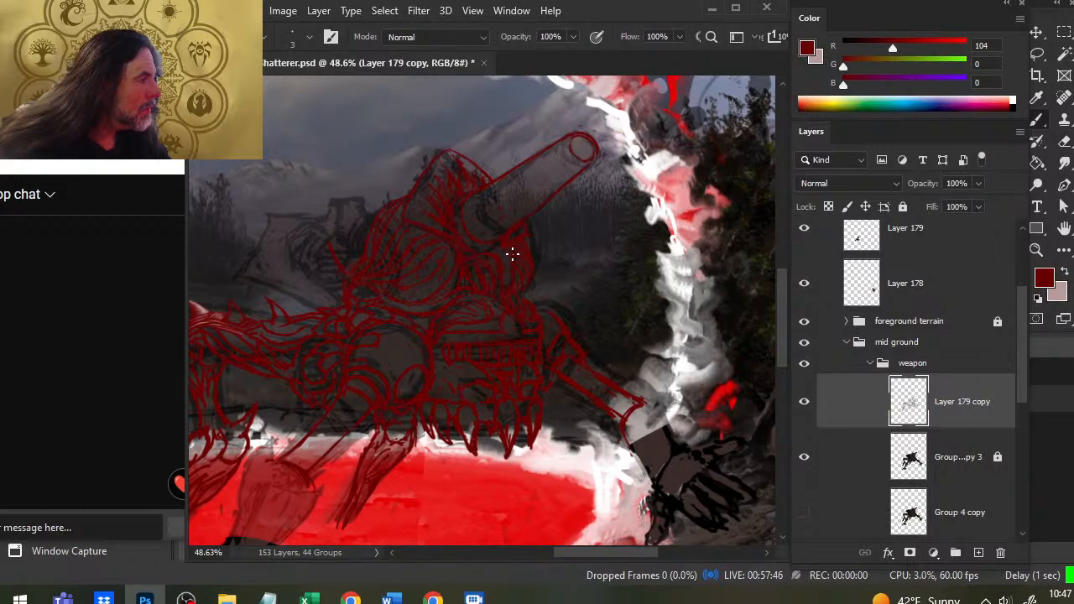
Step: Erase the curved rear outline of the barrel's base and redraw dark red lines where it joins the housing
key("e")
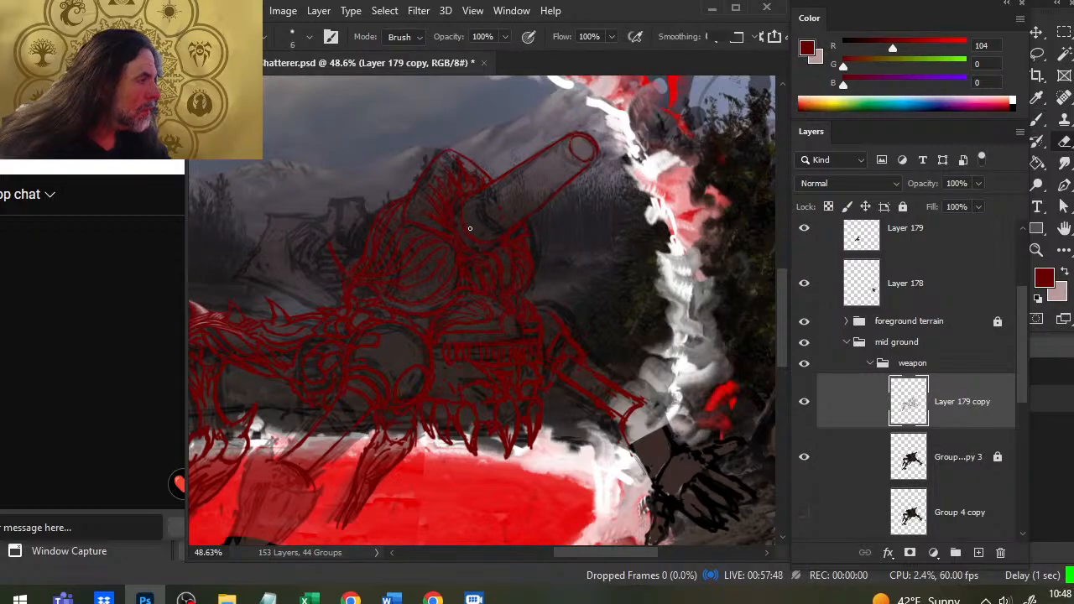
key("b")
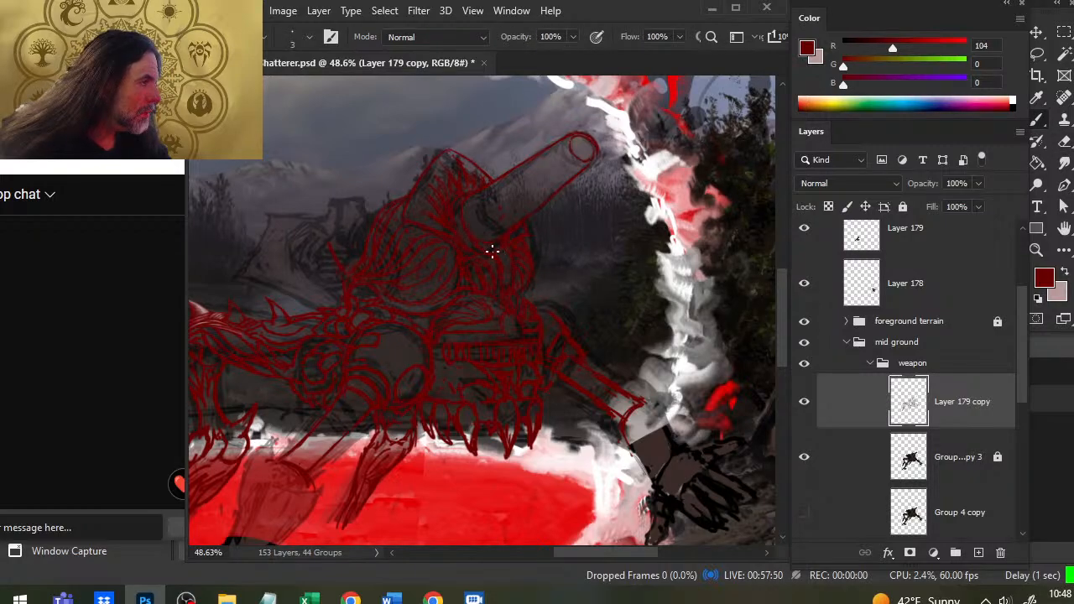
key("e")
key("b")
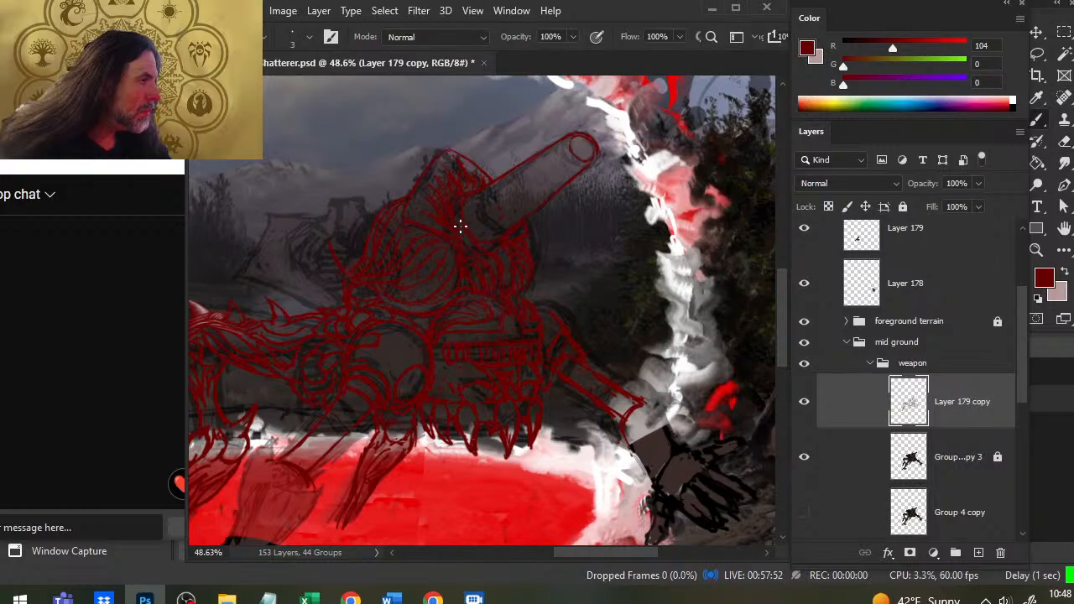
key("e")
key("b")
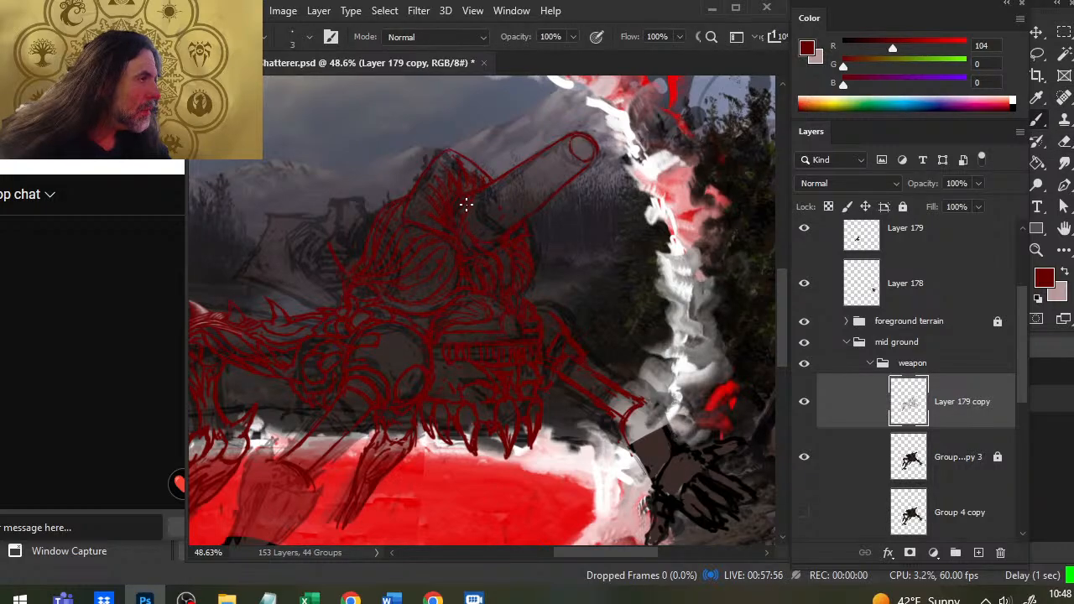
Step: Extend organic dark red strands from the upper housing down behind the barrel's base, trimming them along the joint
key("e")
key("b")
key("e")
key("b")
key("e")
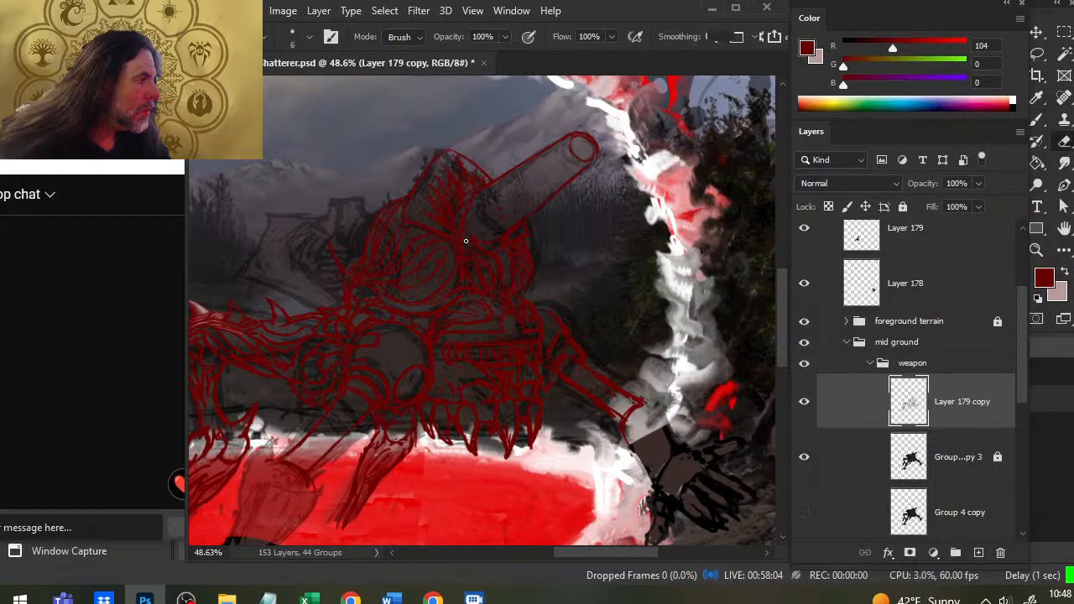
key("b")
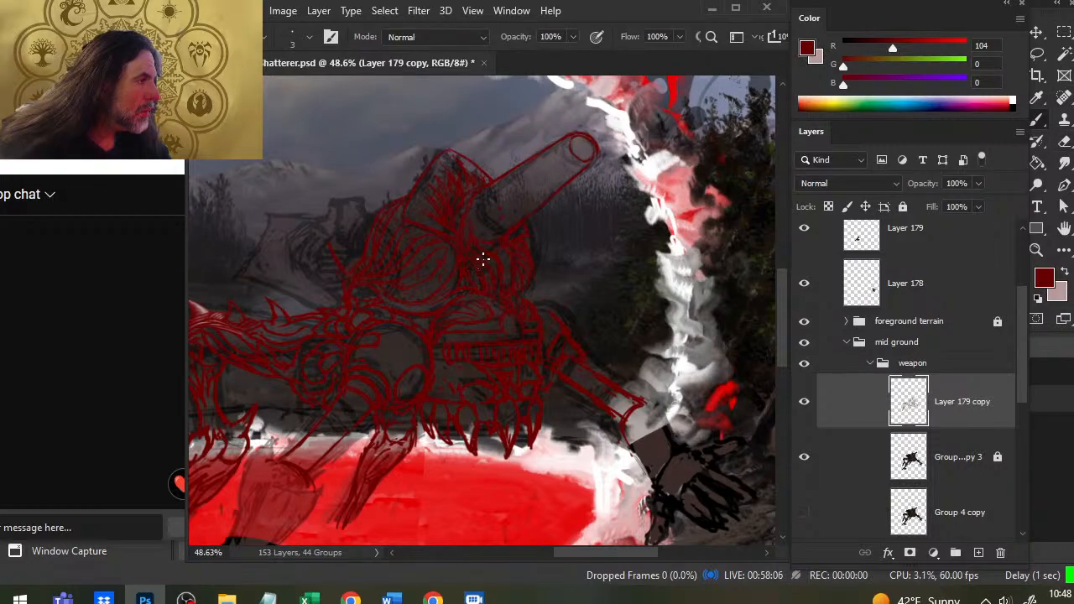
key("e")
key("b")
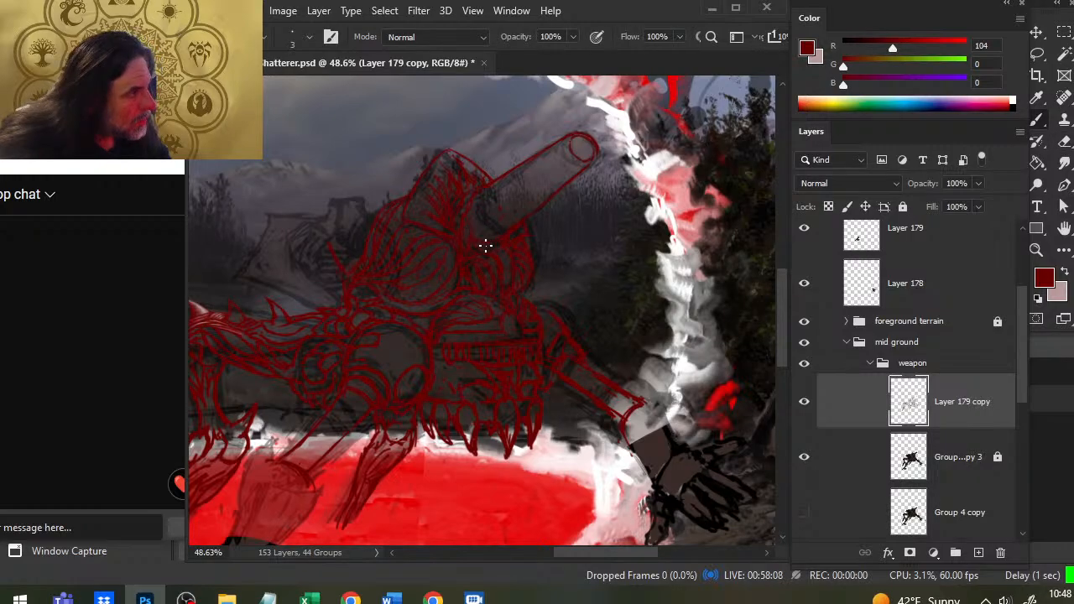
key("e")
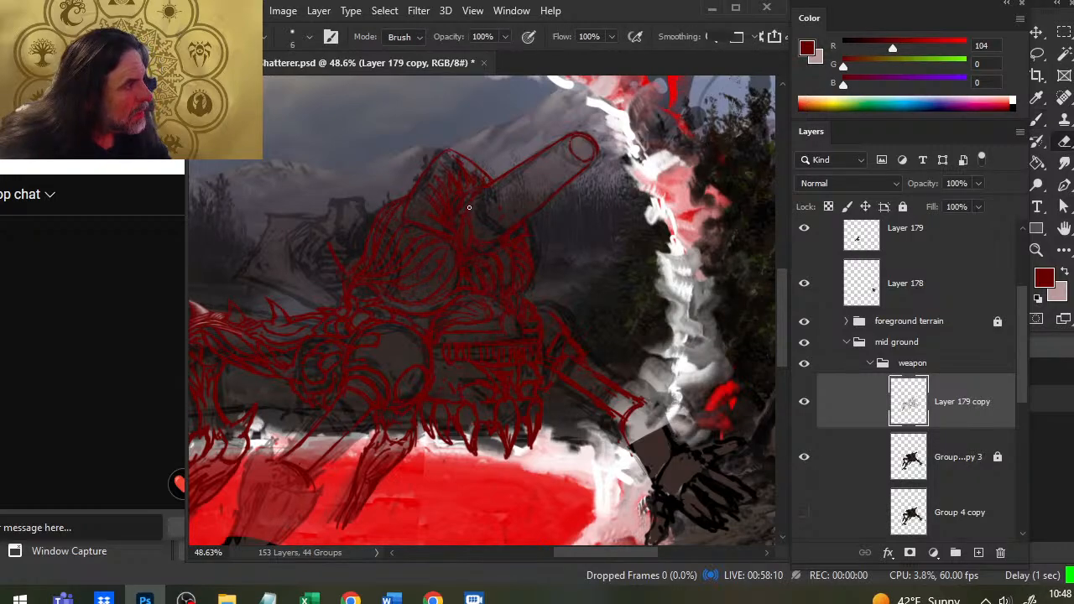
key("b")
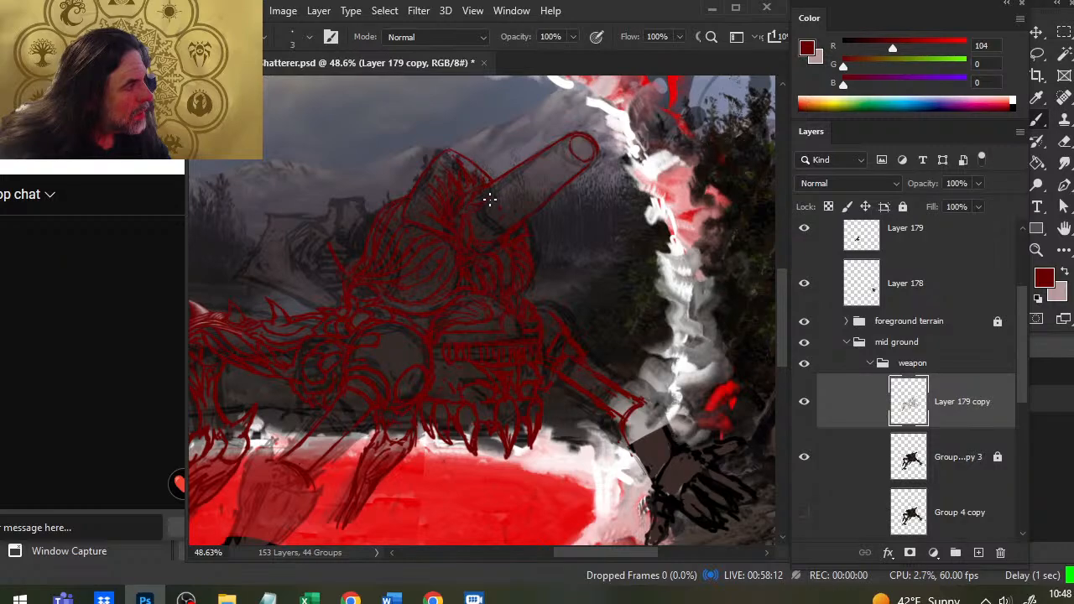
Step: Draw dark red detail strokes across the rear part of the cannon barrel and clean up its lower edge near the base
key("e")
key("b")
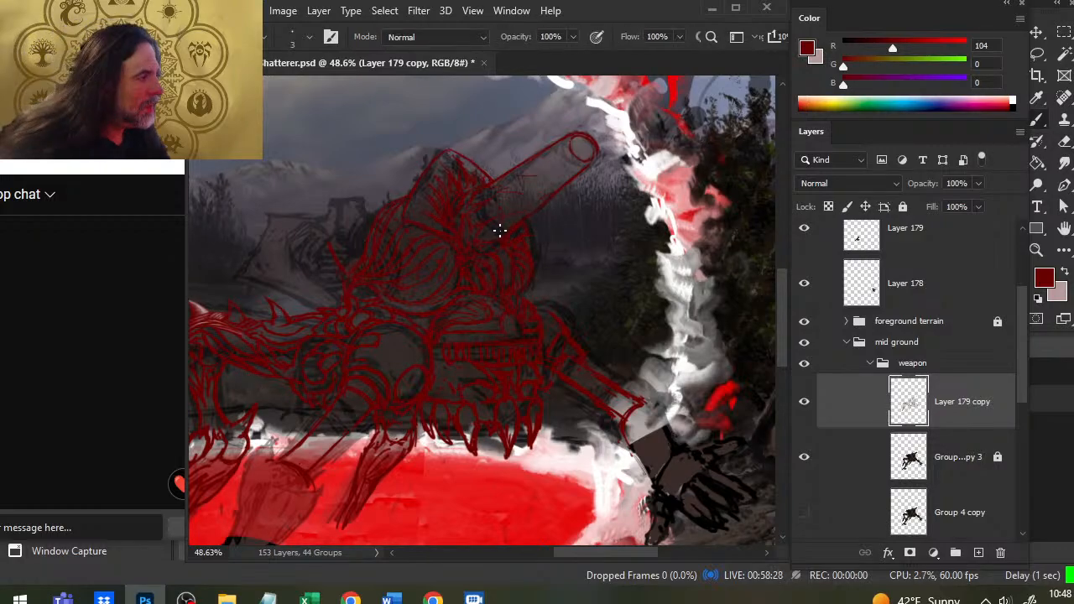
key("e")
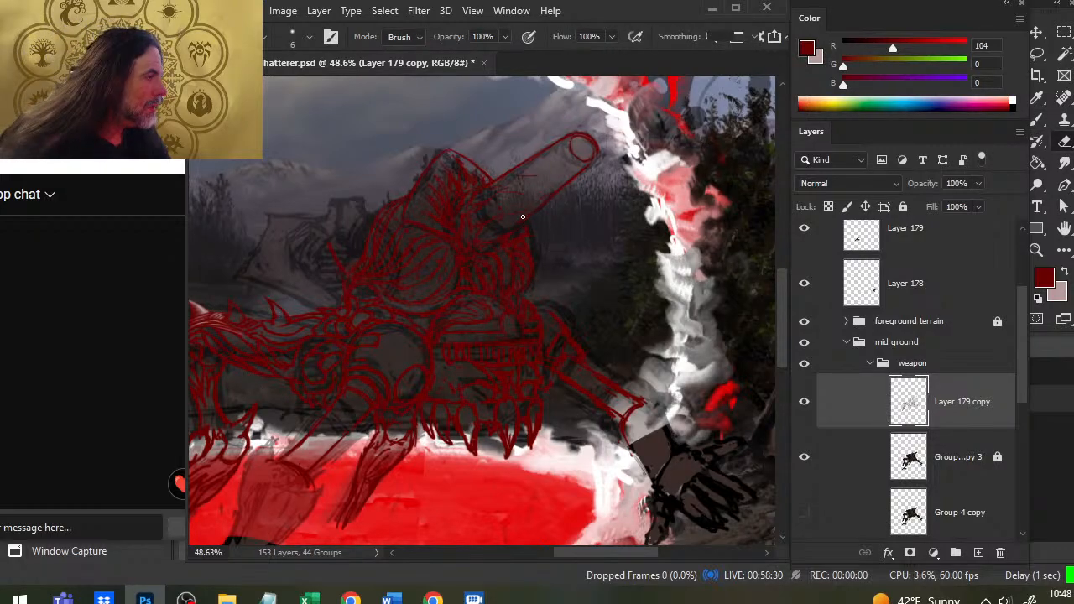
key("b")
key("e")
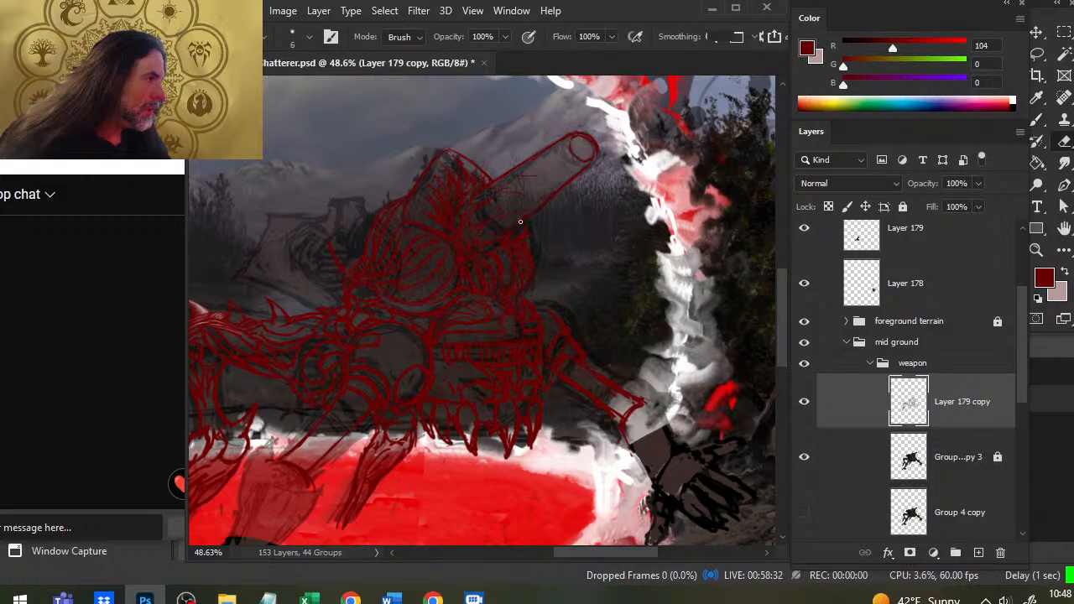
key("b")
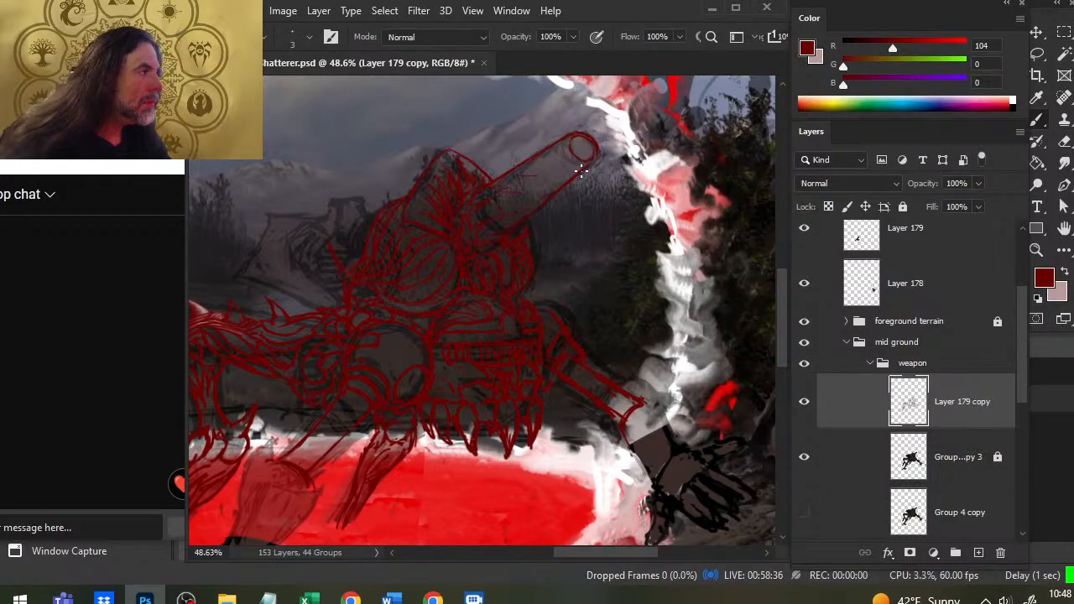
Step: Clean up the dark red lines around the cannon's muzzle and redraw the barrel's lower edge just behind it
key("e")
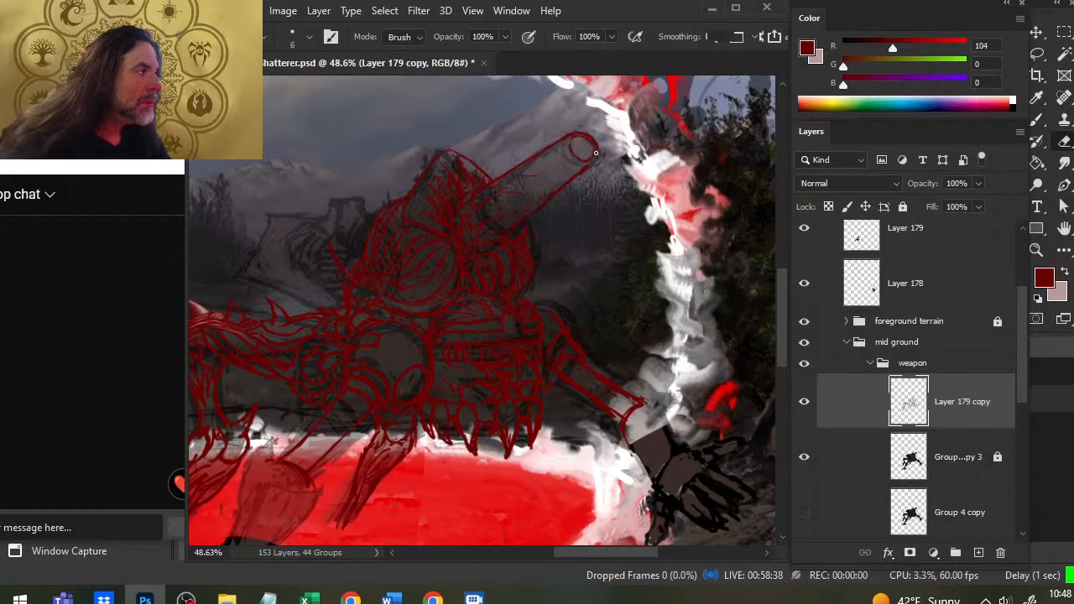
key("b")
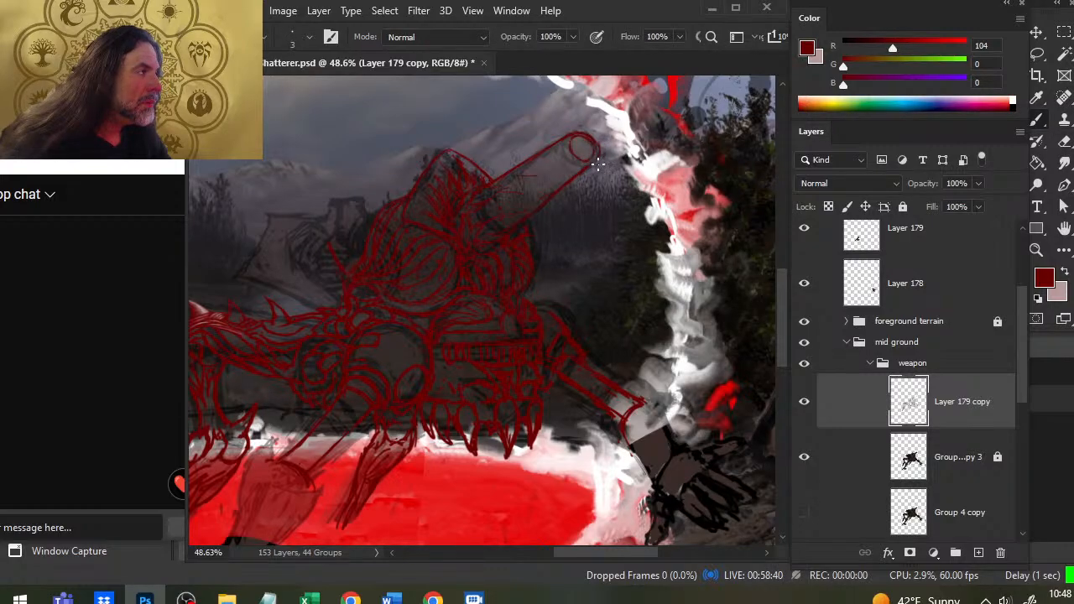
key("e")
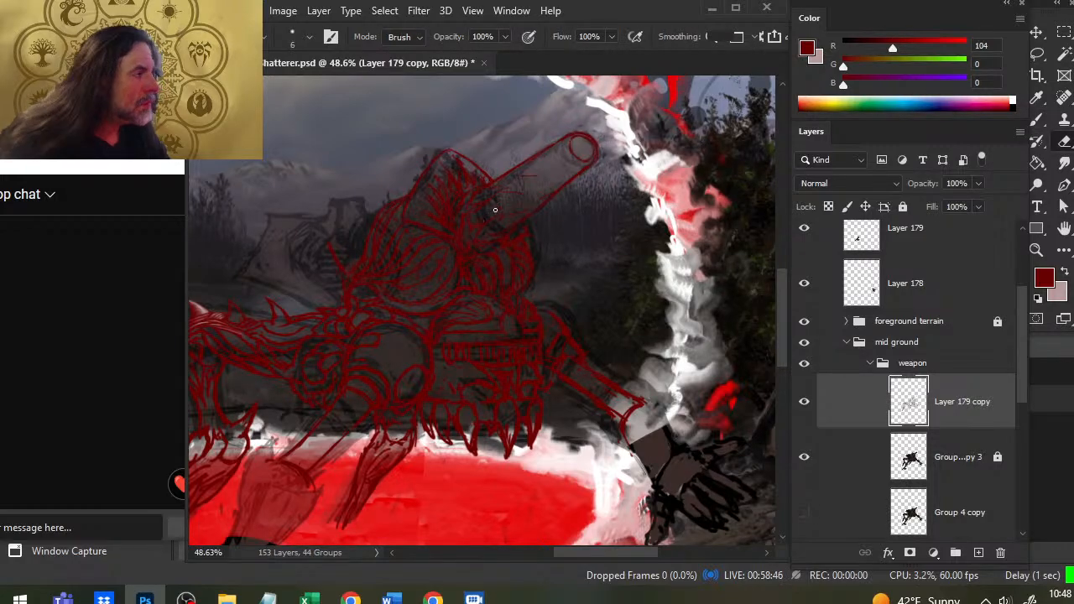
Step: Refine the dark red upper edge of the barrel's rear part and the strokes where it enters the housing
key("b")
key("e")
key("b")
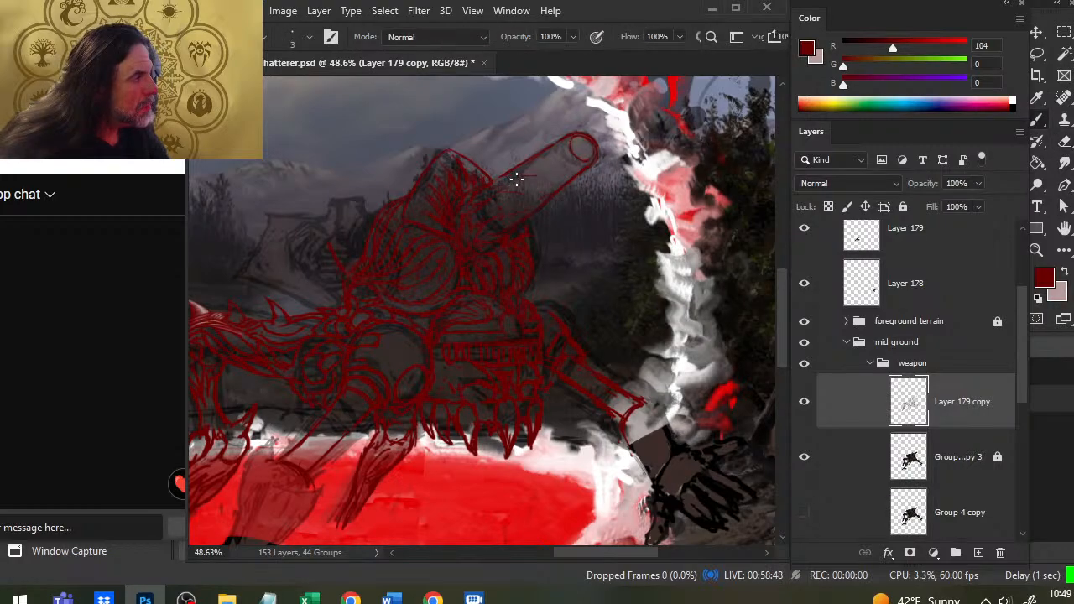
key("e")
key("b")
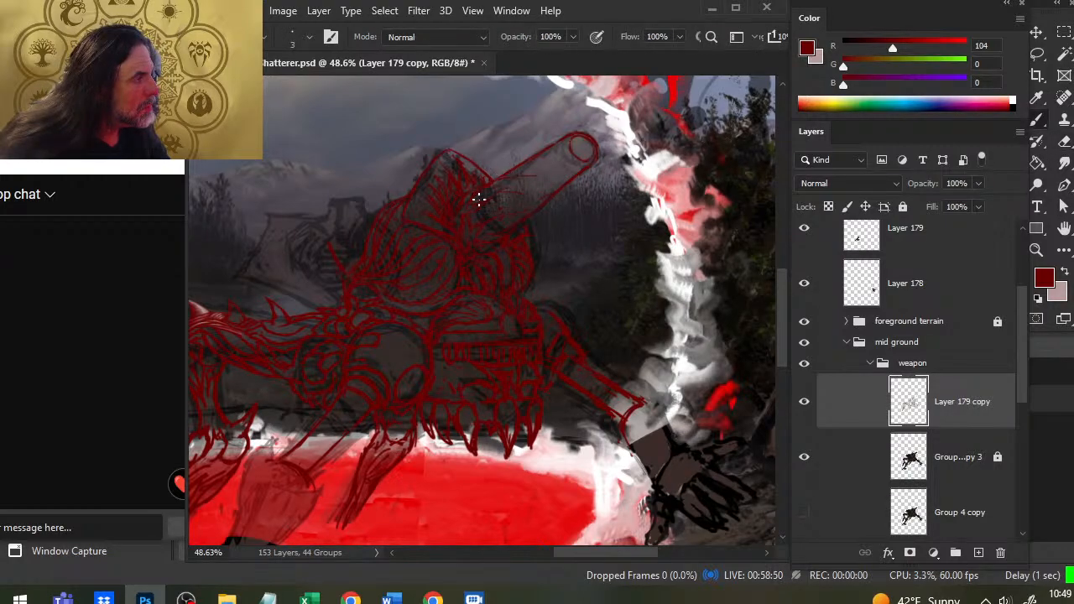
key("e")
key("b")
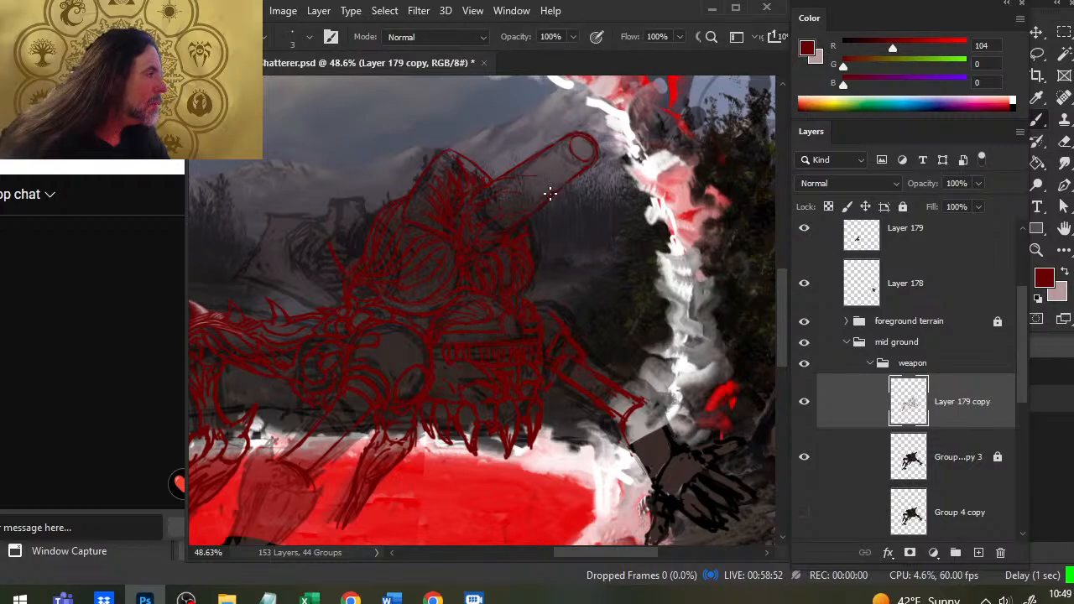
Step: Draw a jagged dark red detail line across the barrel behind the muzzle, trimming it where it meets the upper edge
key("e")
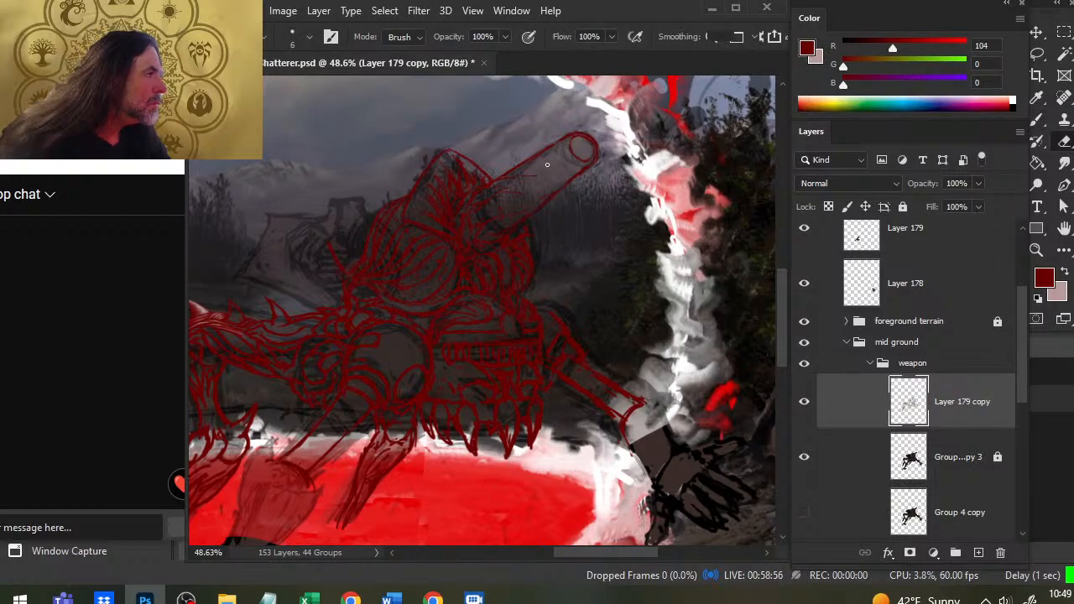
key("b")
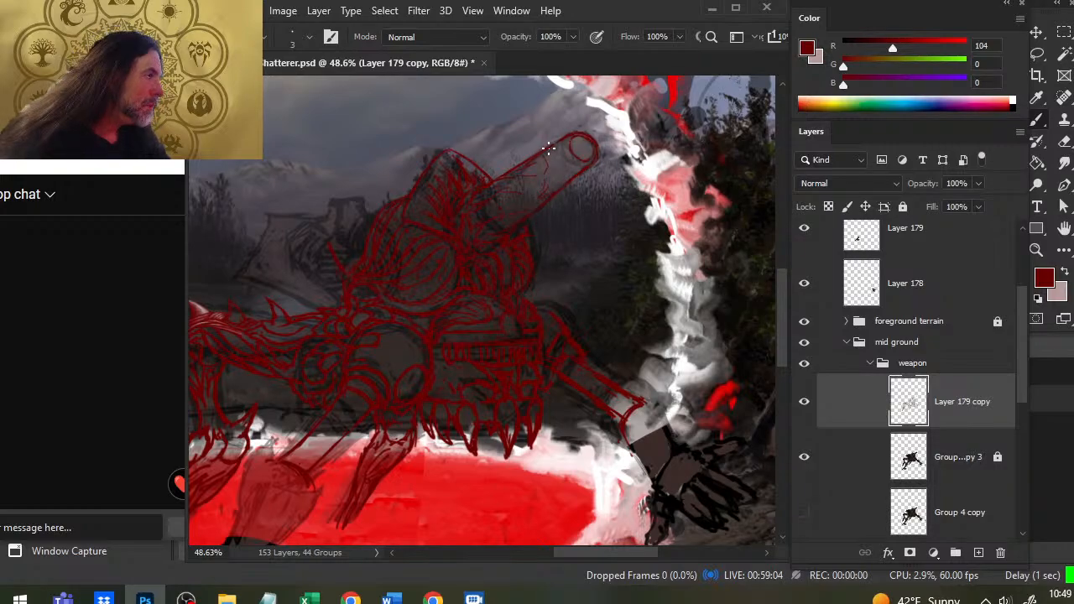
key("e")
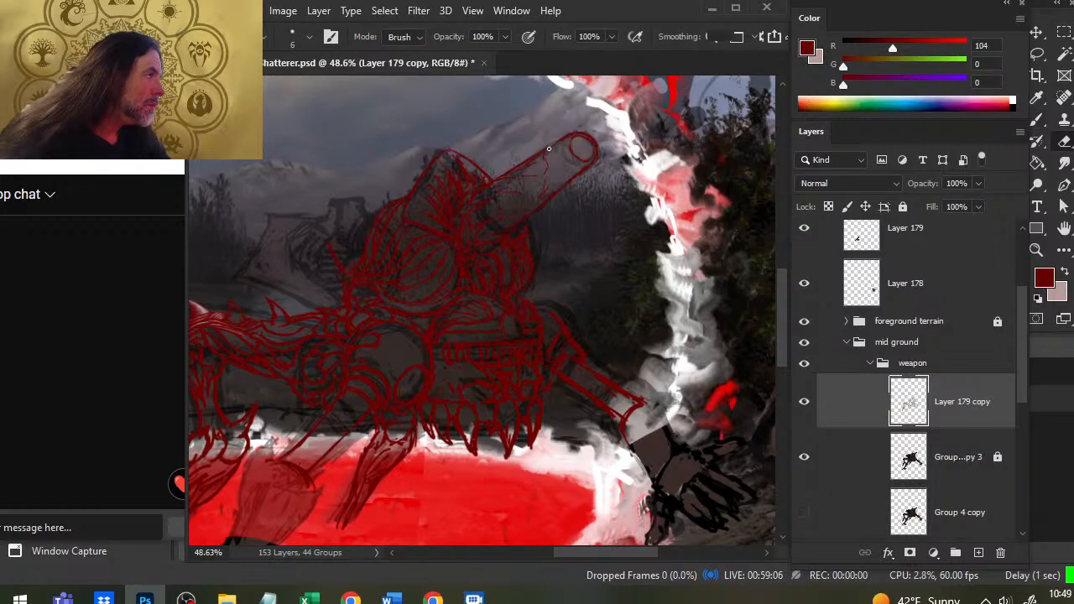
key("b")
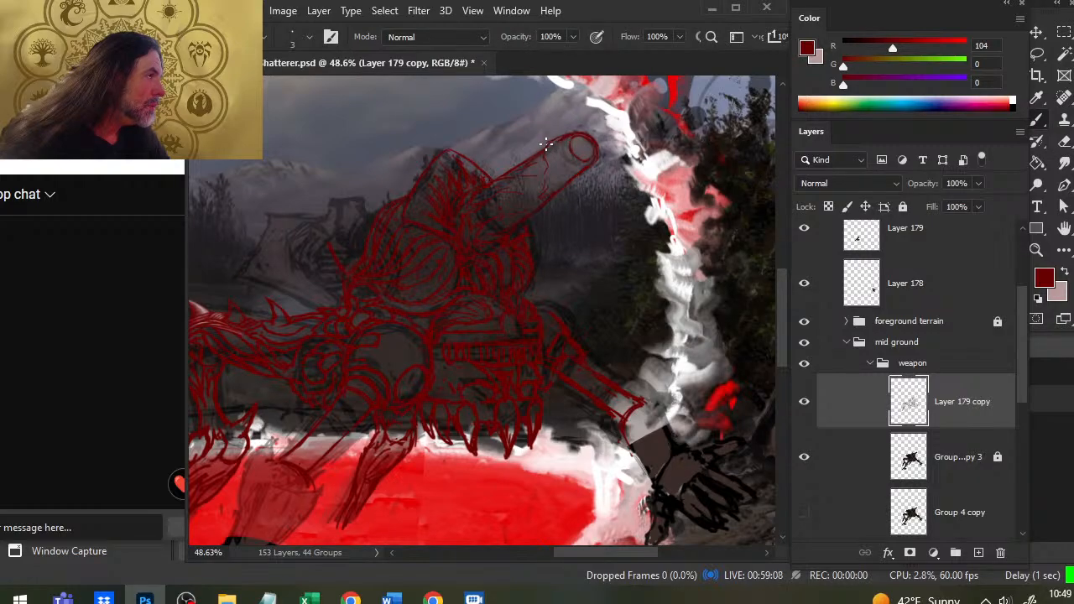
key("e")
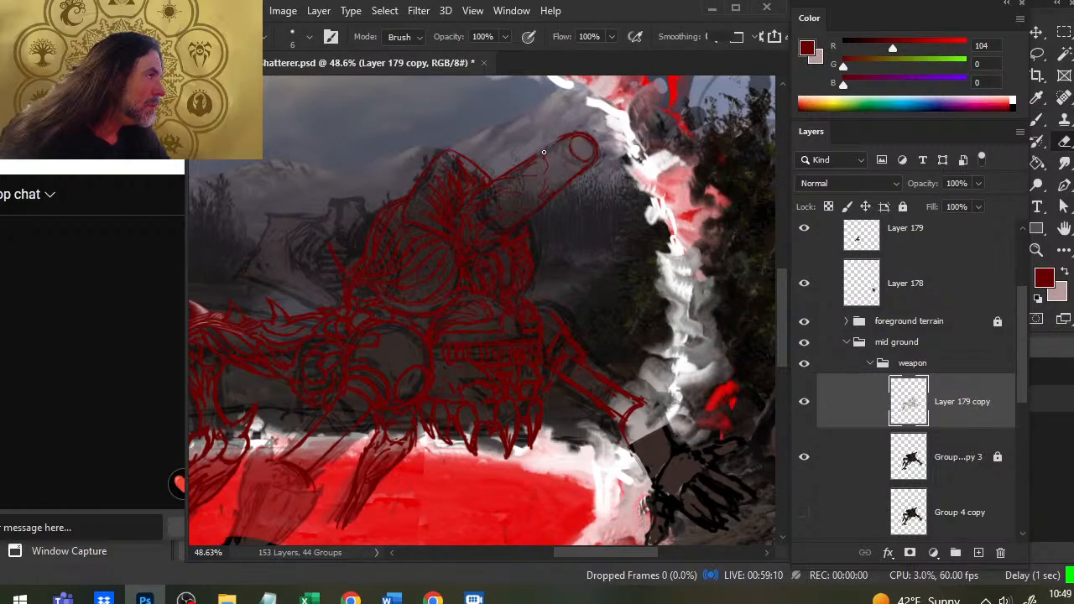
key("b")
key("e")
key("b")
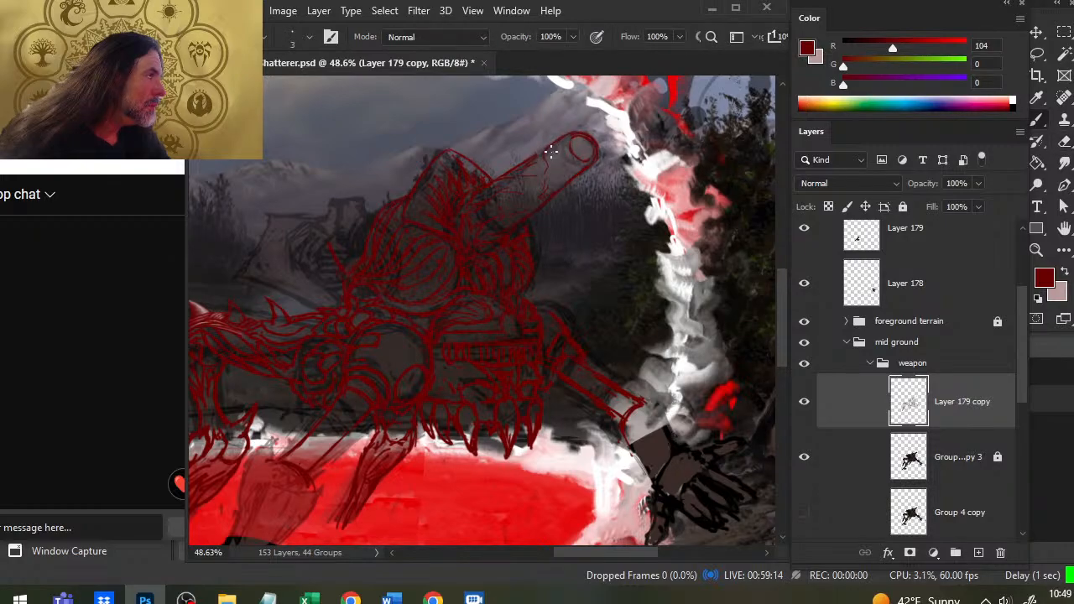
Step: Erase the rough strokes along the barrel's upper edge behind the muzzle and redraw the edge up to the rim
key("e")
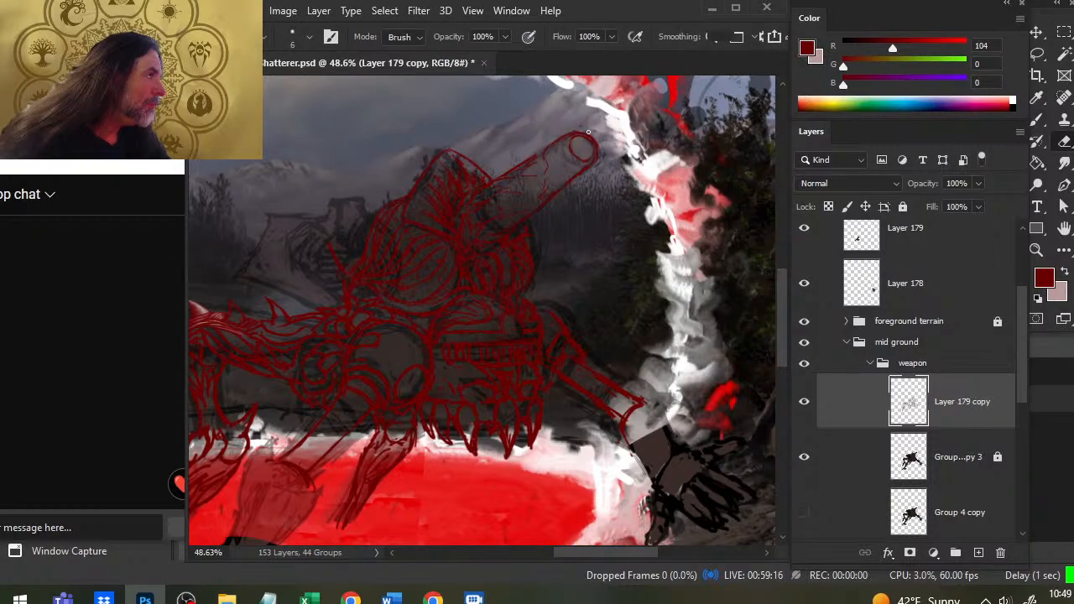
key("b")
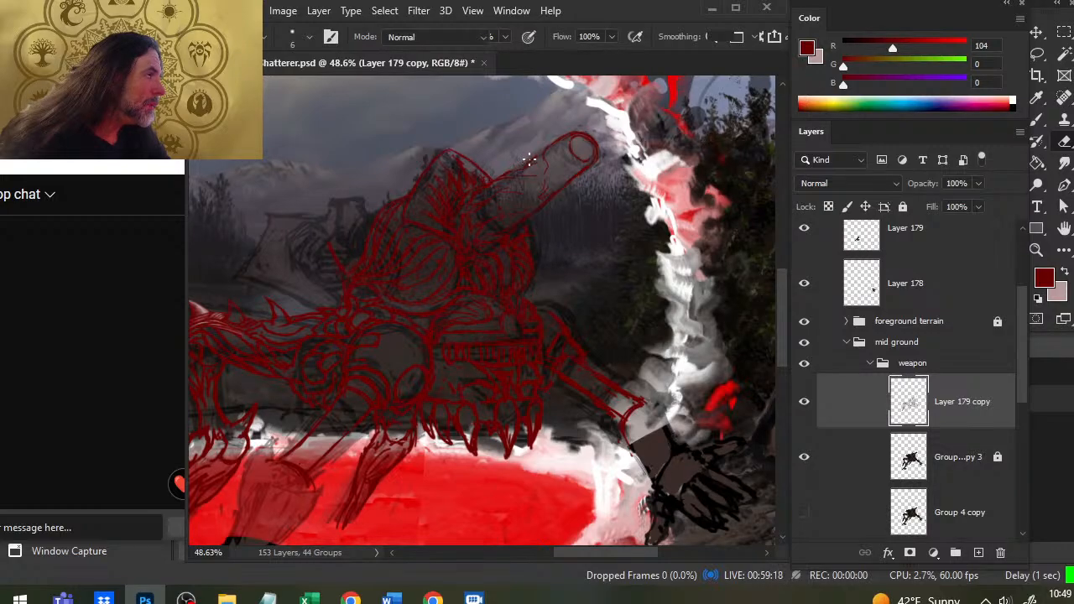
key("e")
key("b")
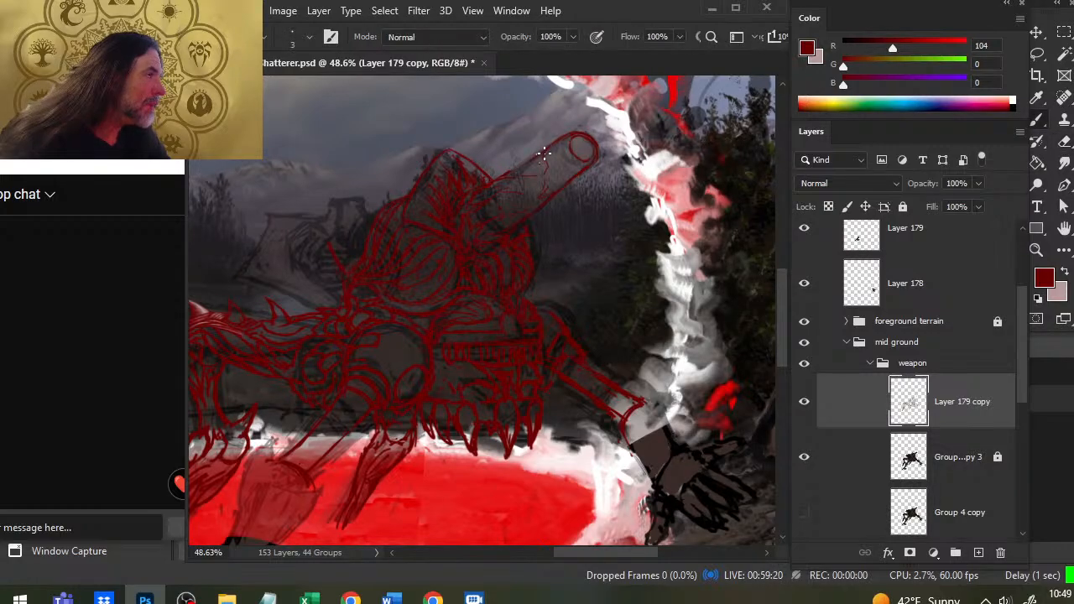
key("e")
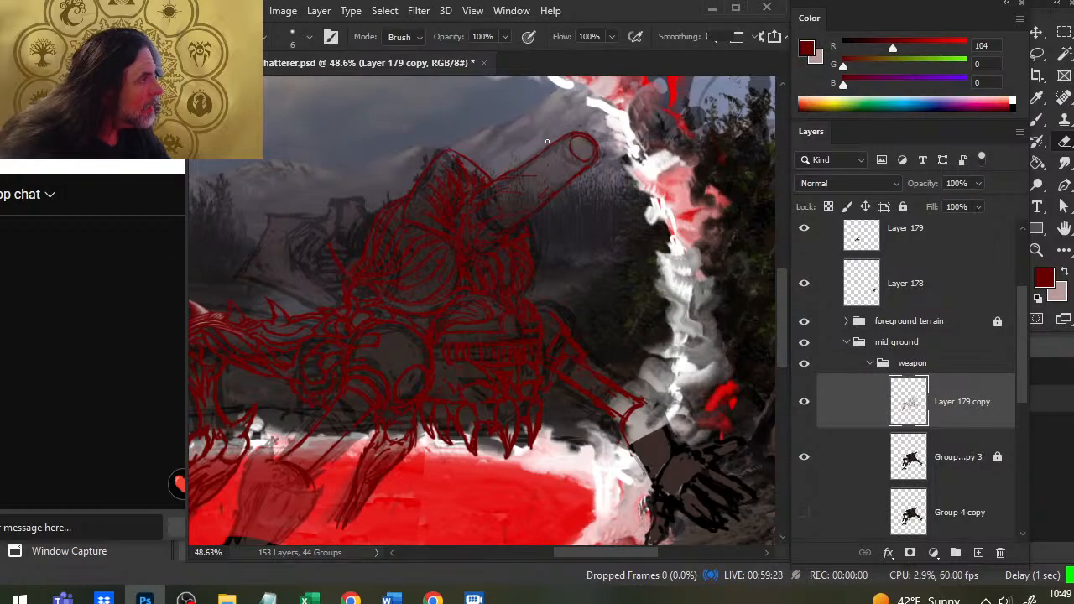
key("b")
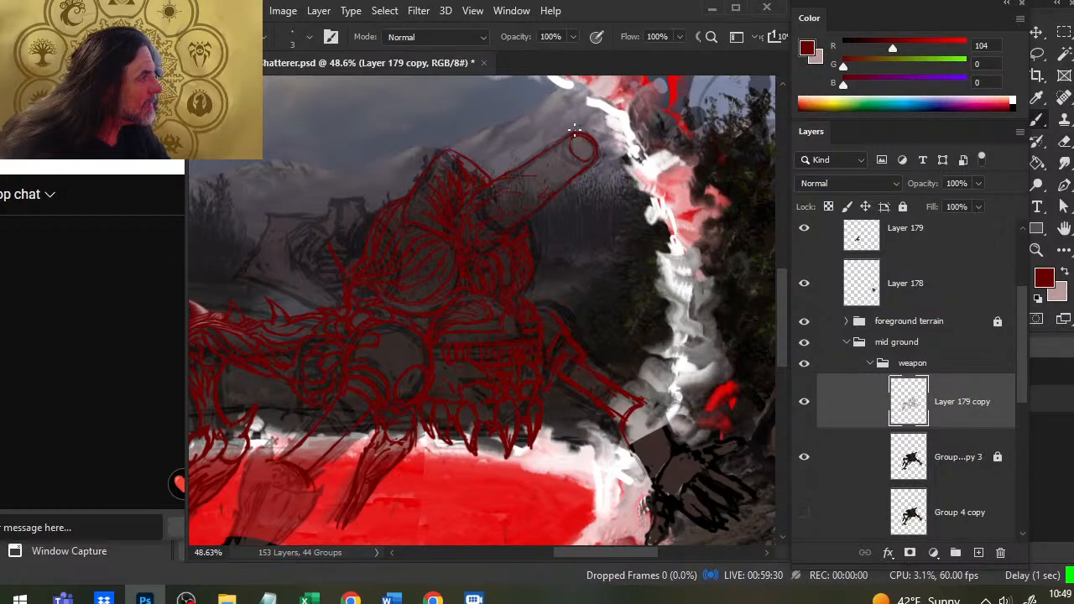
Step: Touch up the rounded form under the barrel and rework the barrel's lower edge and surface detail strokes
key("e")
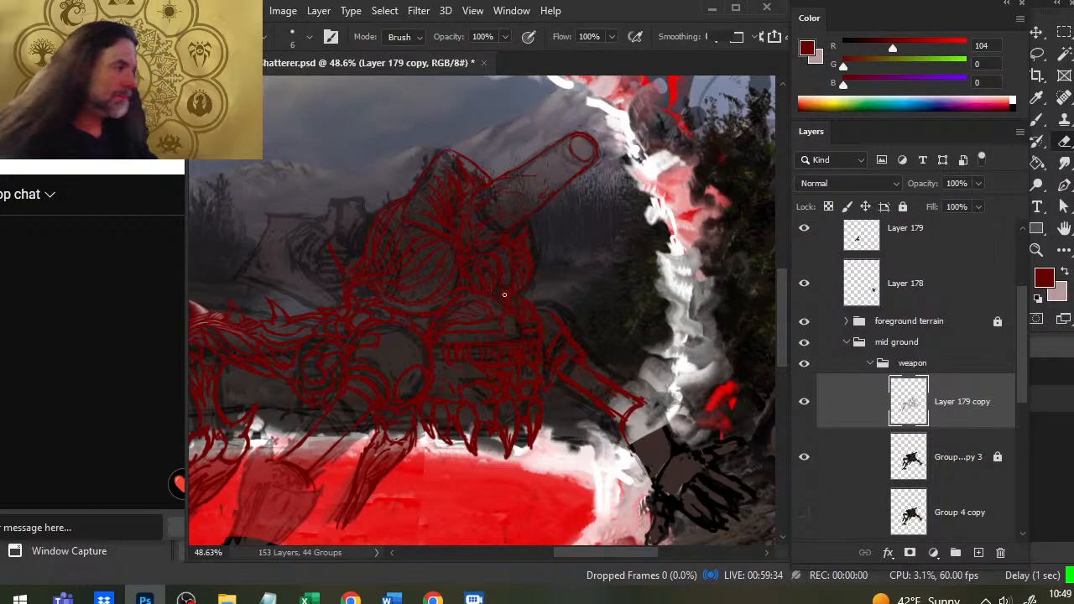
key("b")
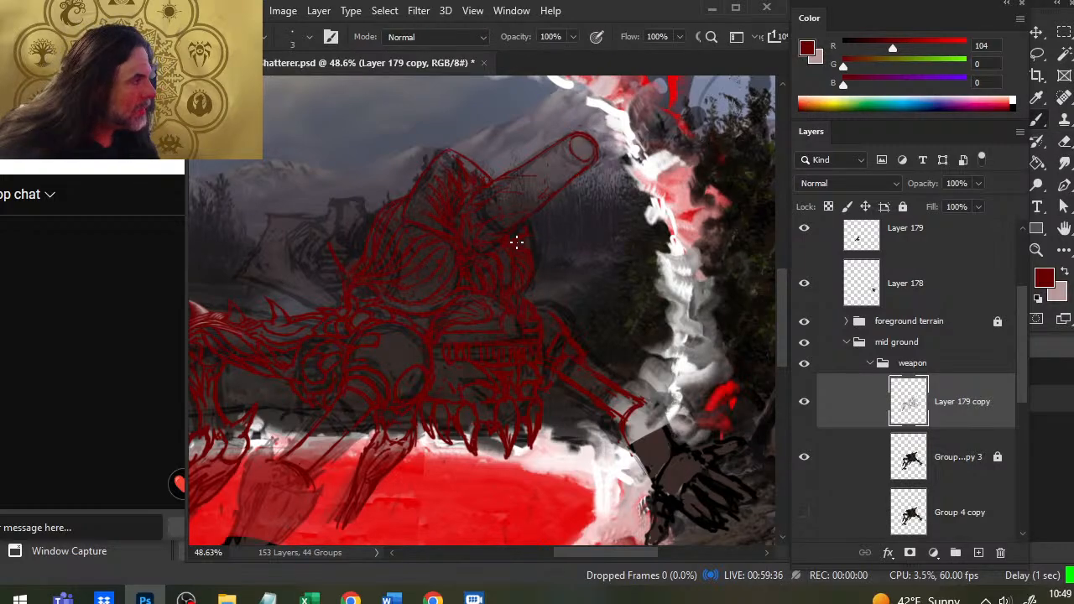
key("e")
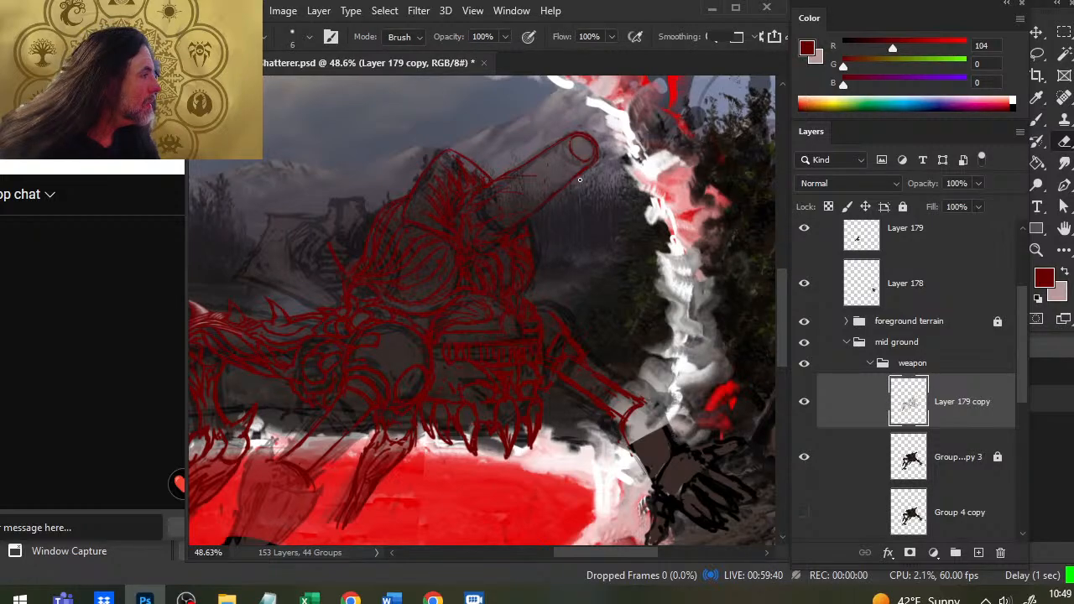
key("b")
key("e")
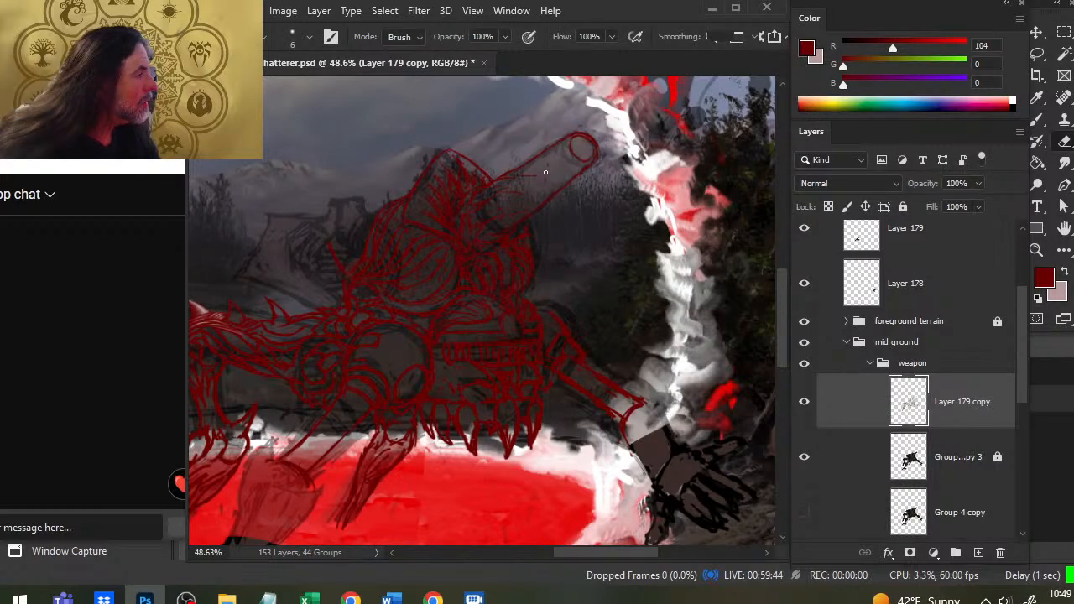
key("b")
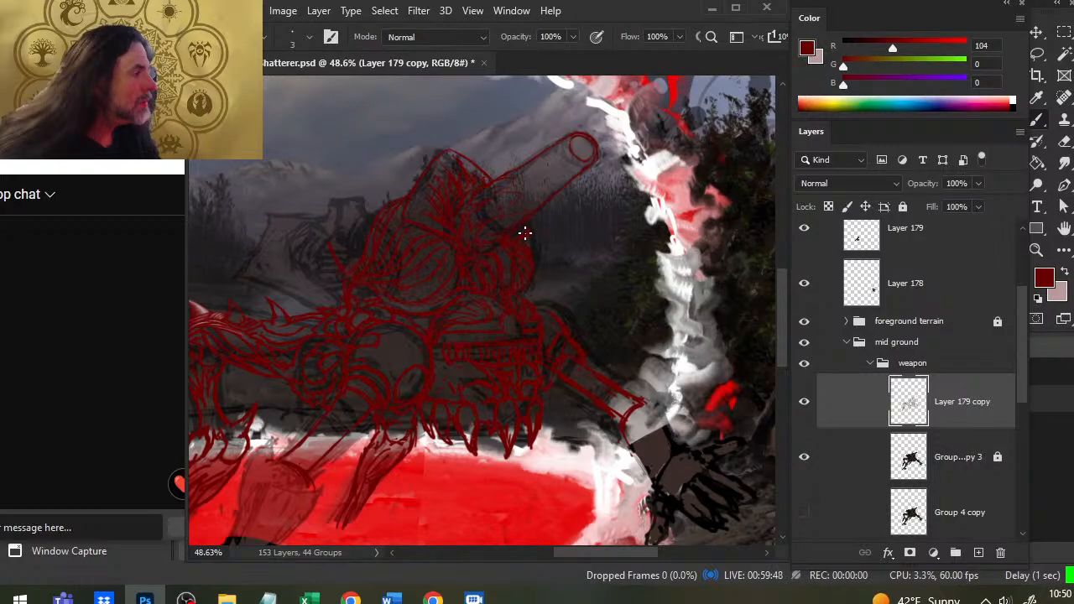
Step: Erase excess detail strokes from the middle of the barrel and tidy its upper and lower edges near the base
key("e")
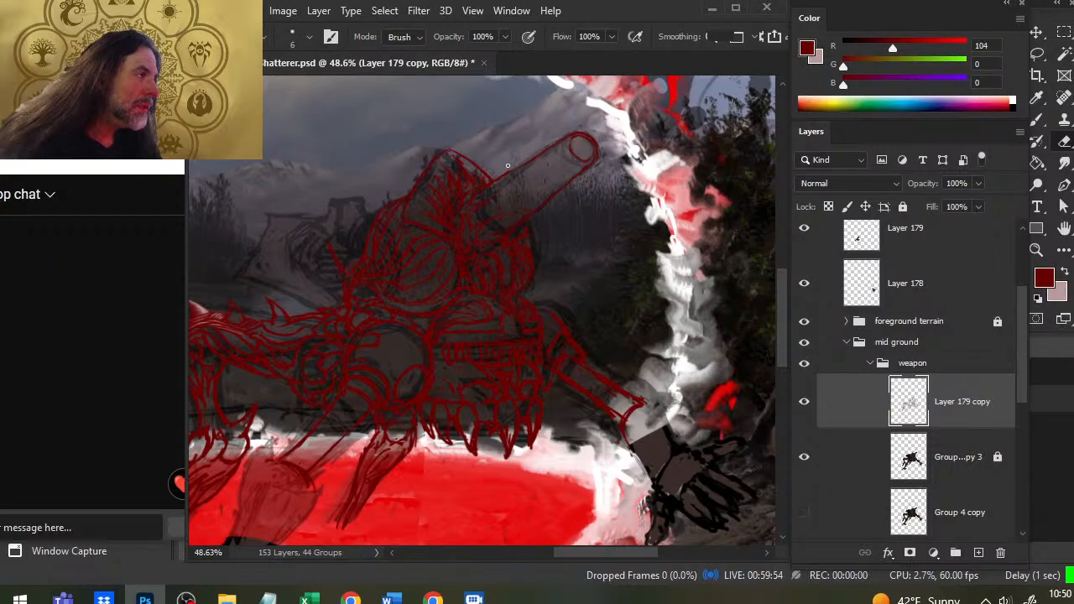
key("b")
key("e")
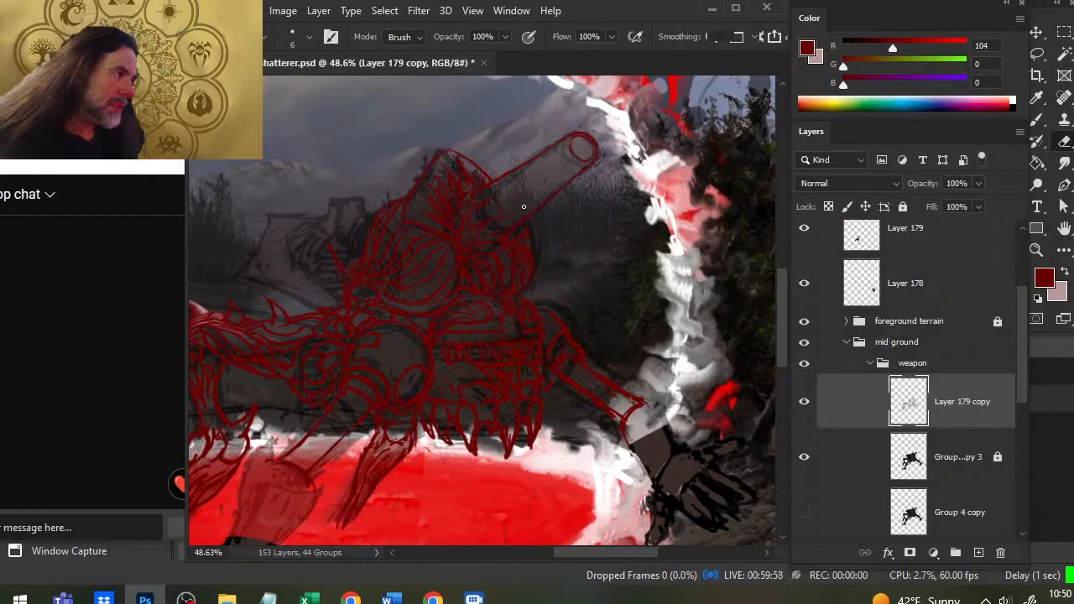
key("b")
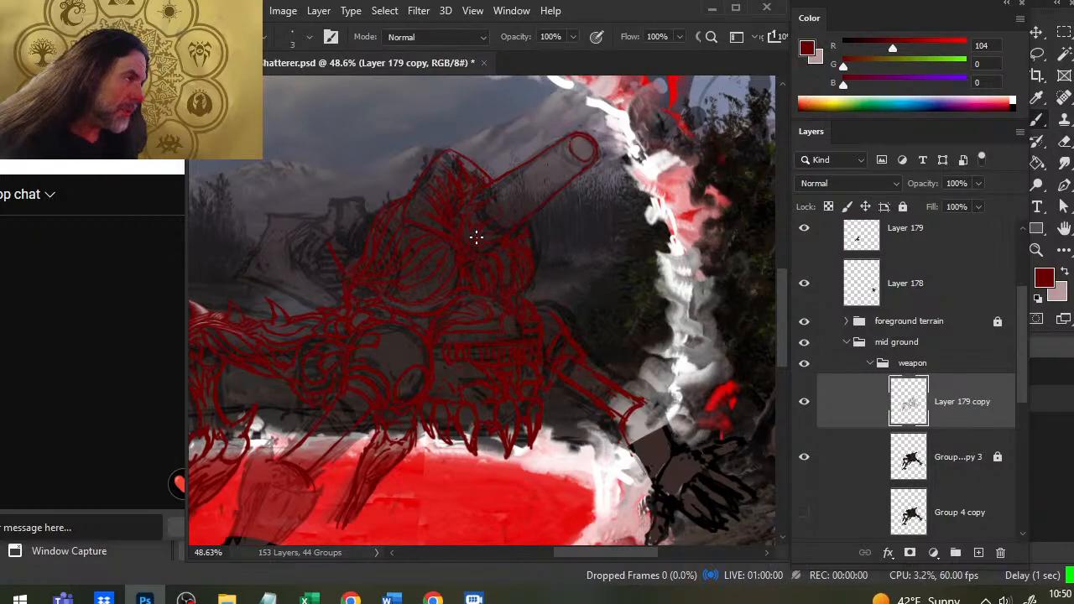
Step: Redraw the dark red lines directly beneath the barrel's base, erasing stray marks around the rounded form's upper side
key("e")
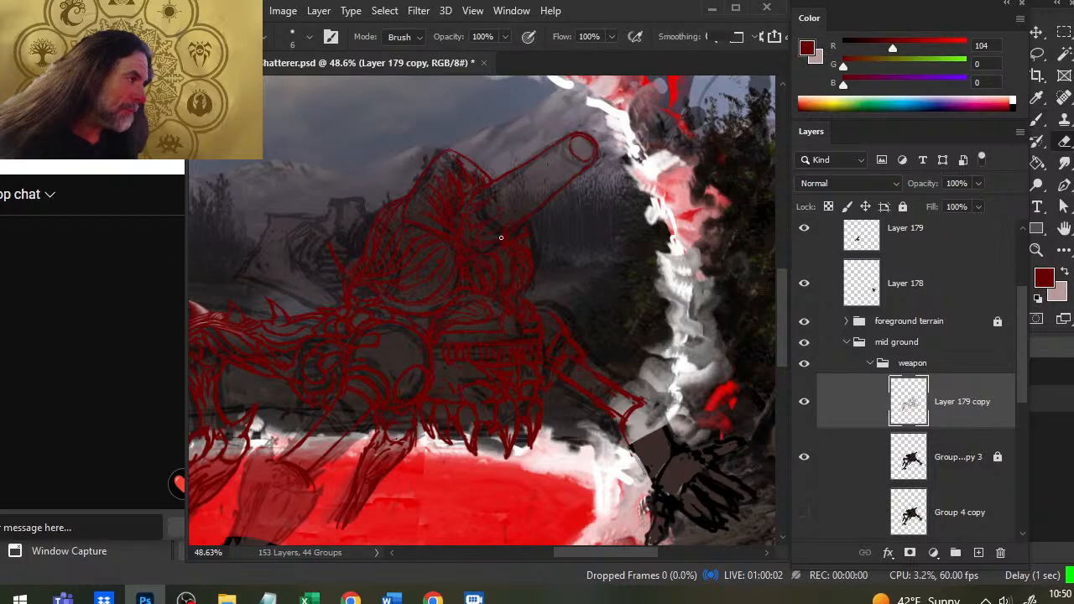
key("b")
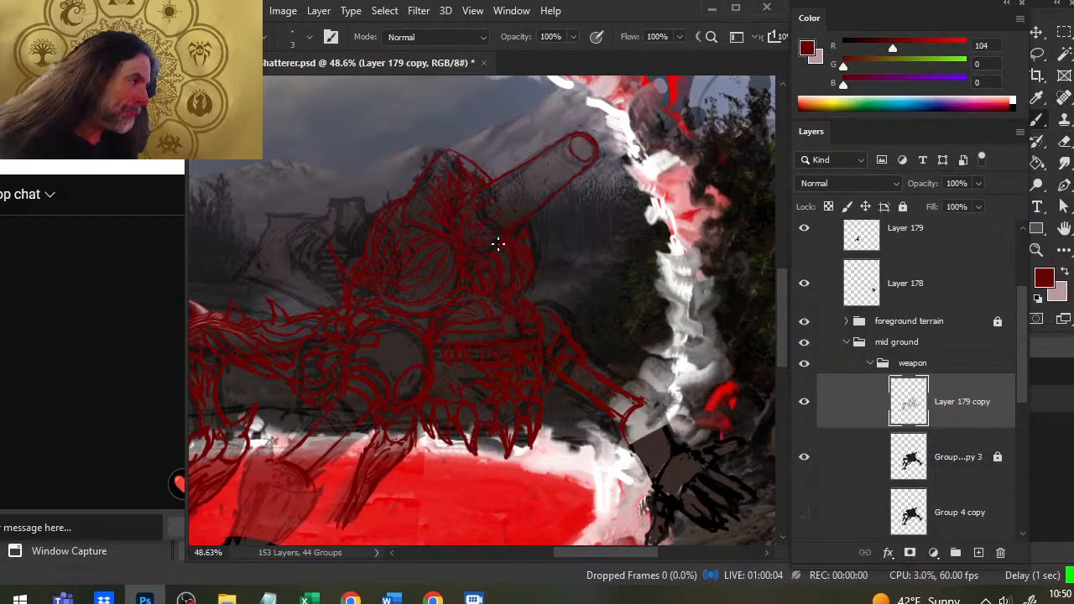
key("e")
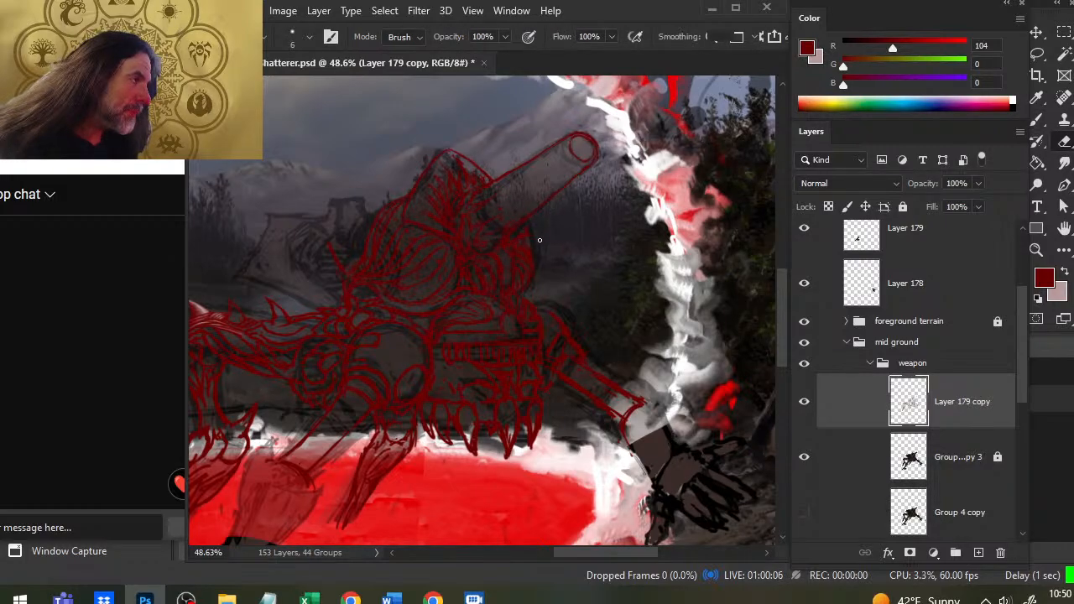
key("b")
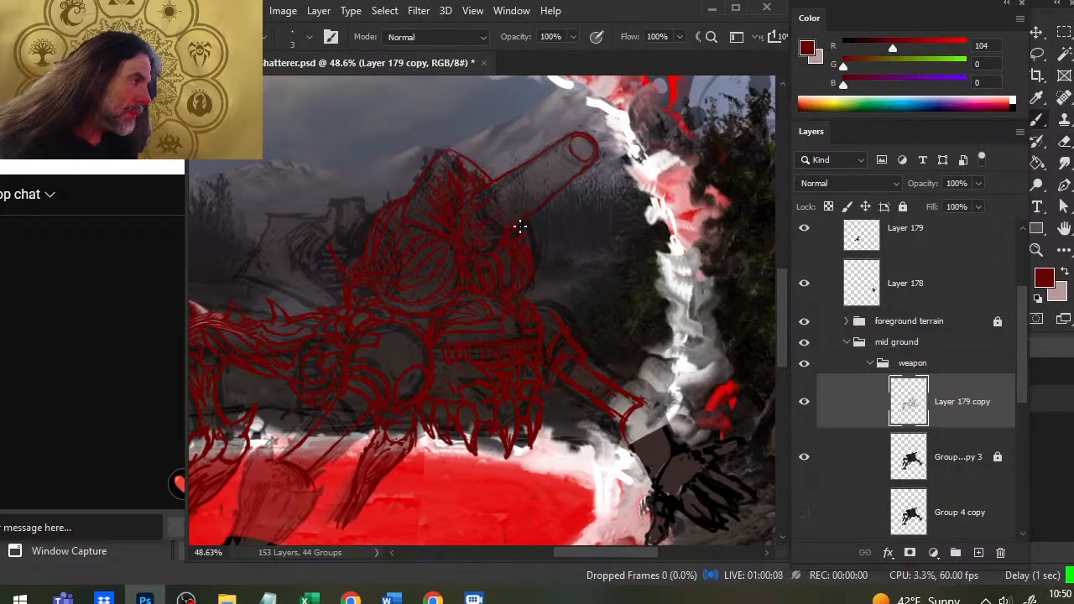
Step: Erase and redraw the barrel's lower edge in dark red between the muzzle and the base
key("e")
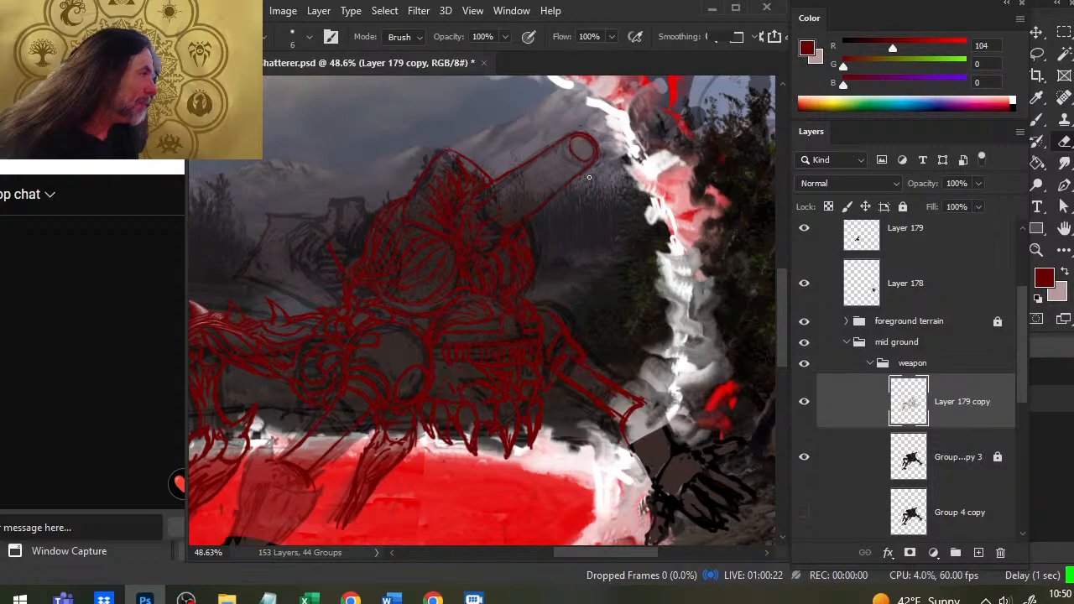
key("b")
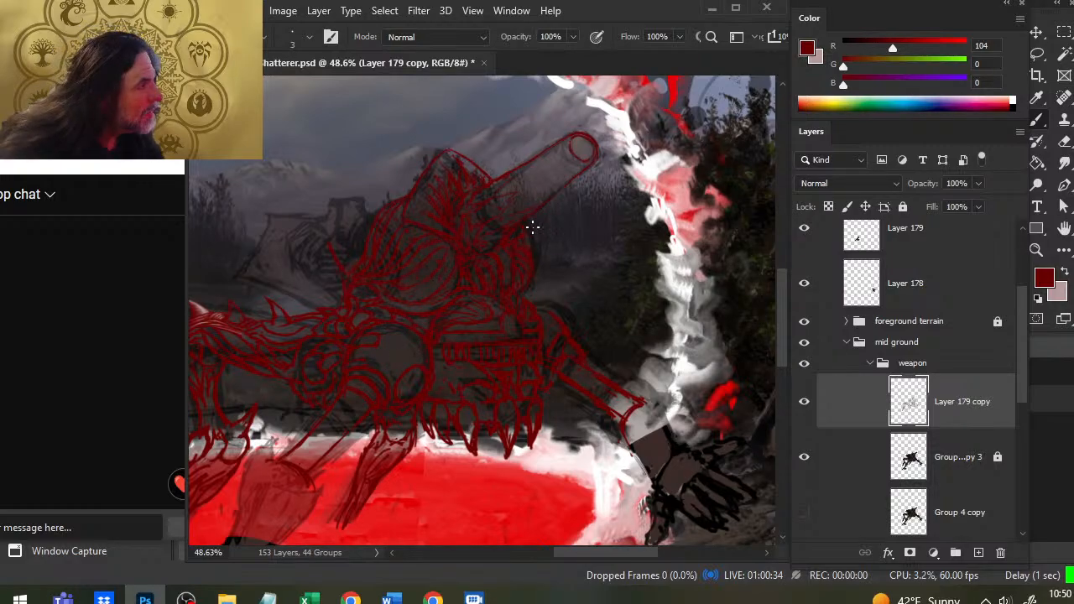
key("e")
key("b")
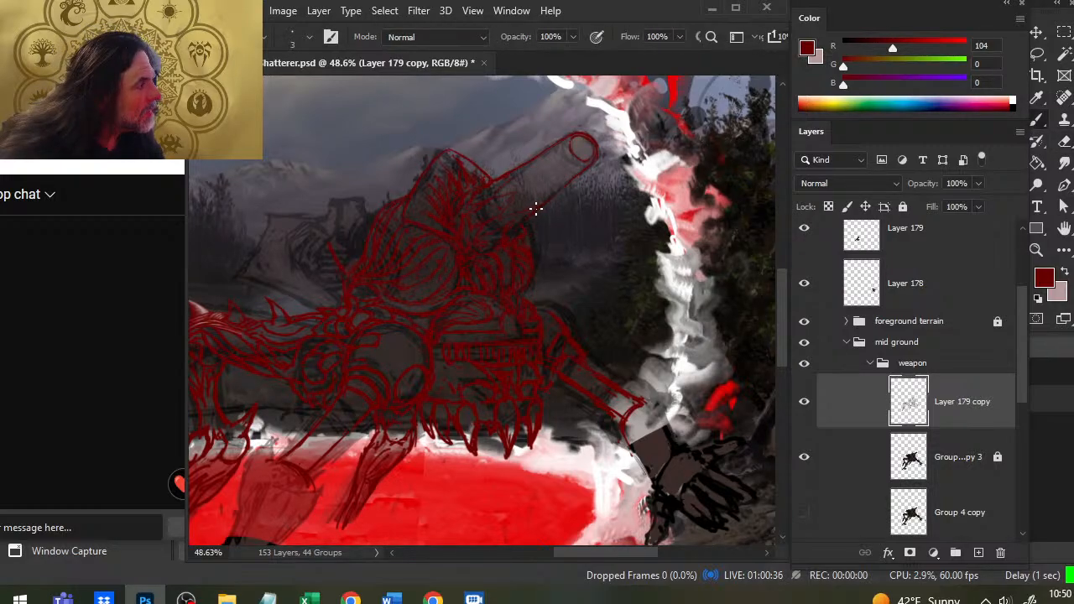
Step: Erase and redraw the dark red lines where the barrel's base meets the cannon housing
key("e")
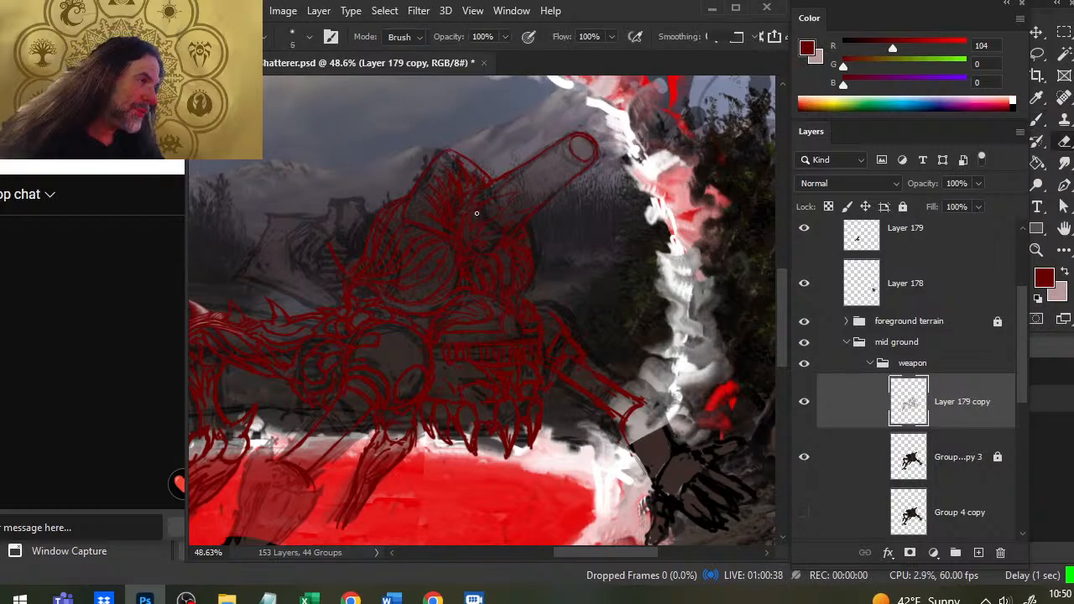
key("b")
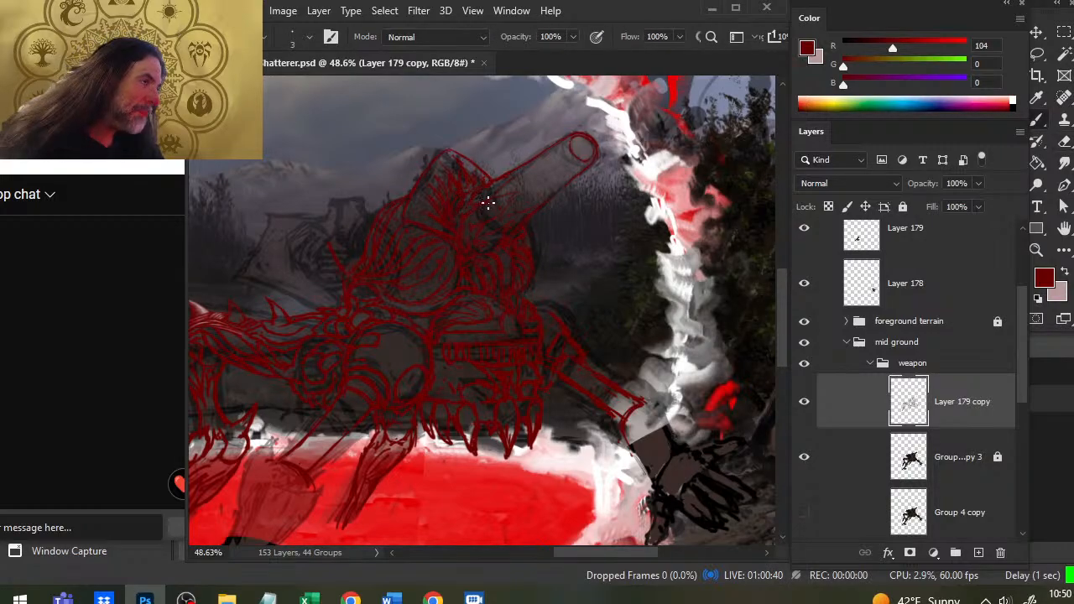
key("e")
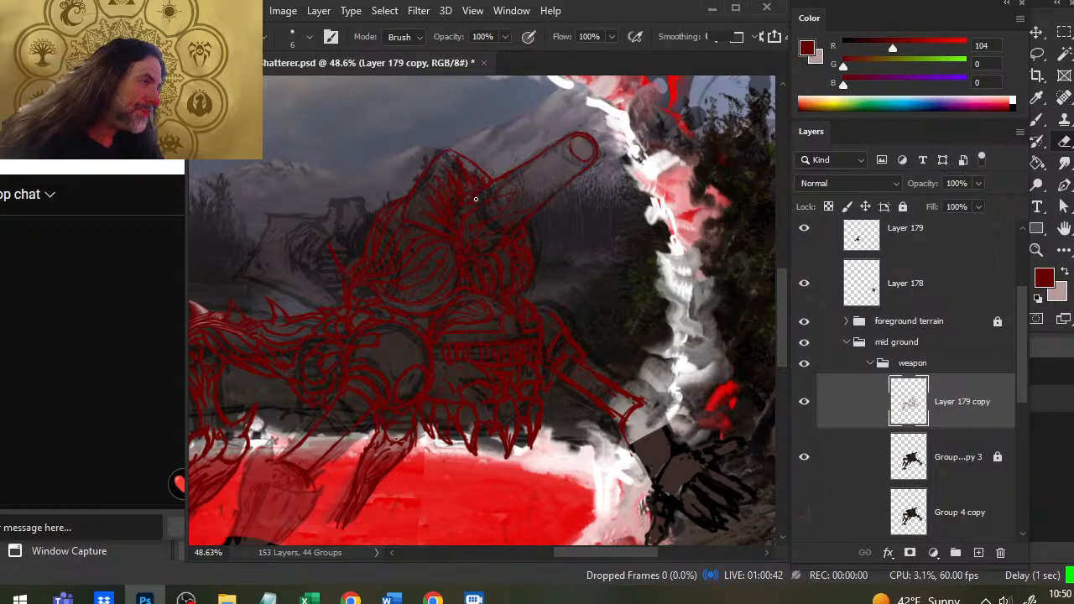
key("b")
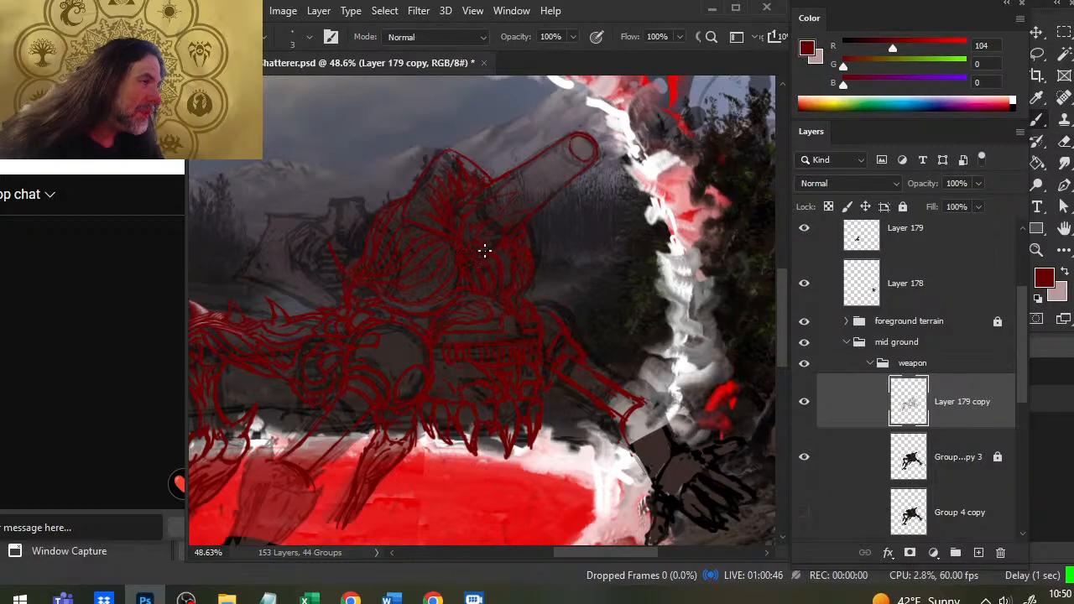
key("e")
key("b")
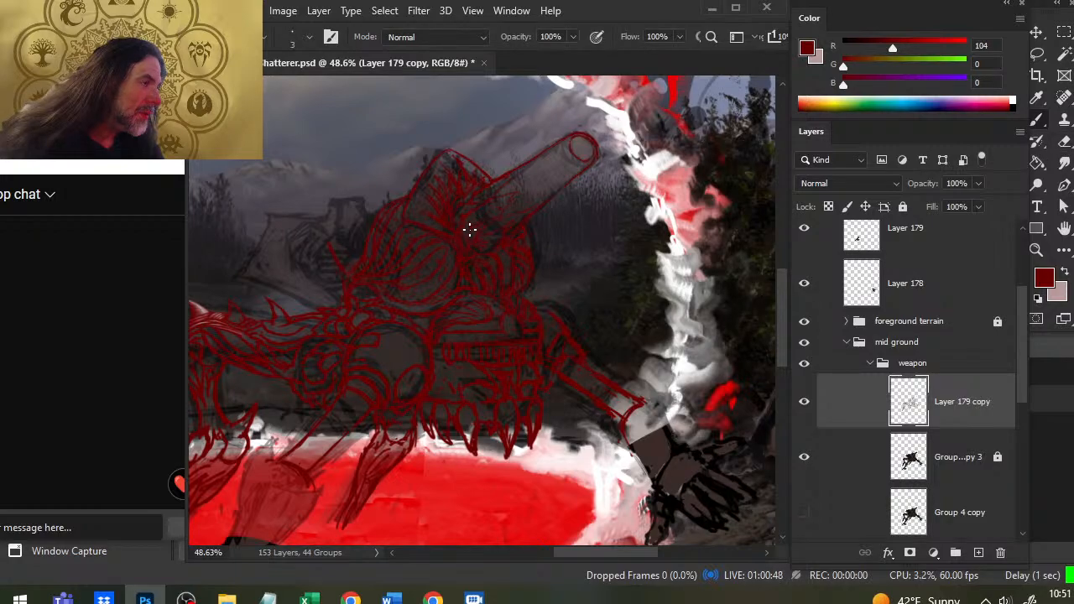
Step: Rework the dark red contour strokes of the rounded form just beneath the barrel's base, erasing stray marks
key("e")
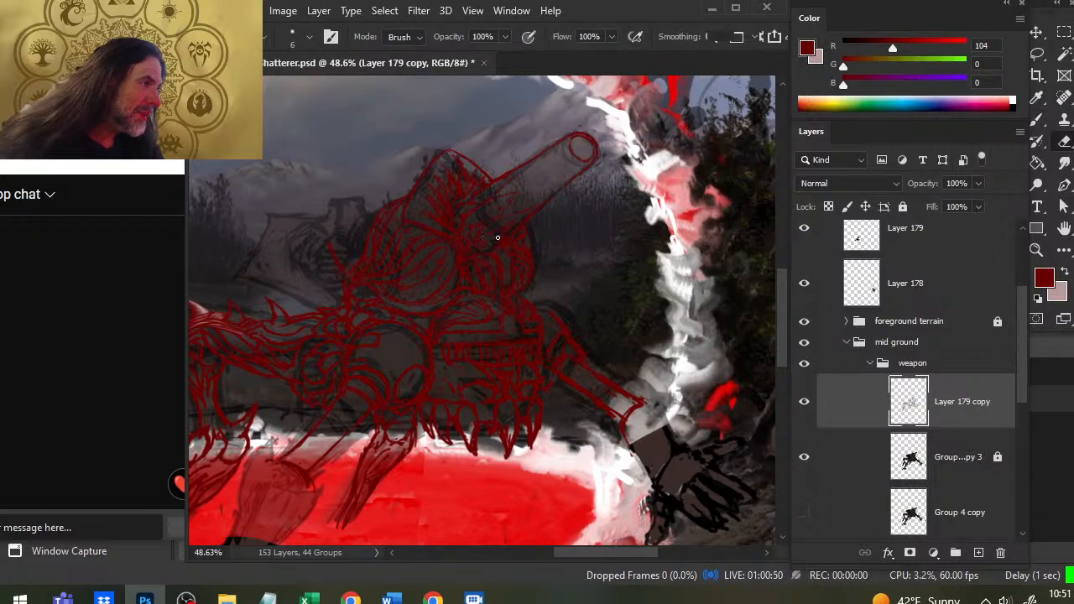
key("b")
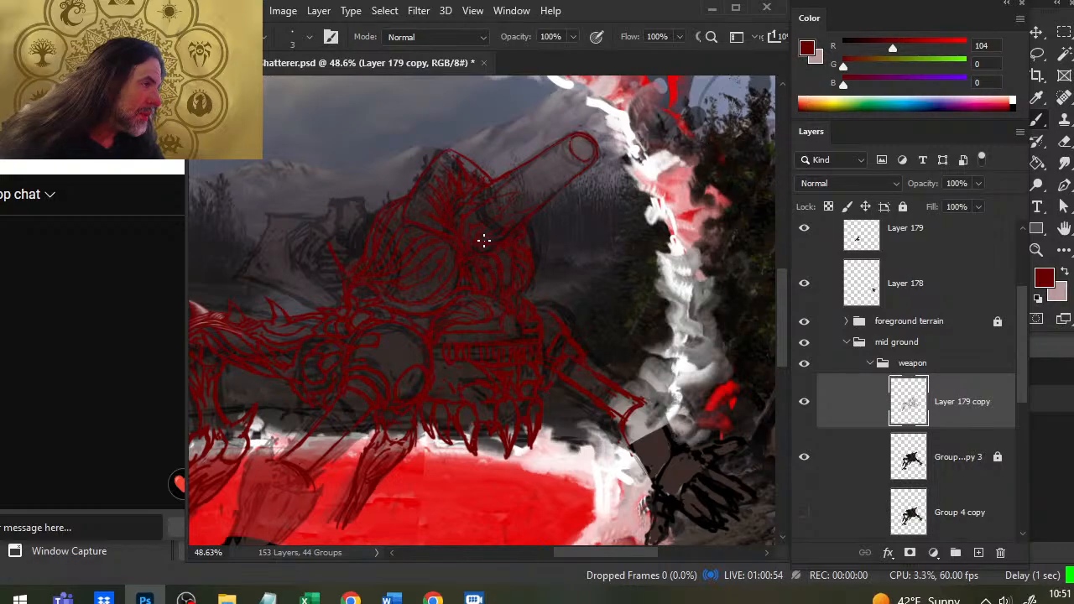
key("e")
key("b")
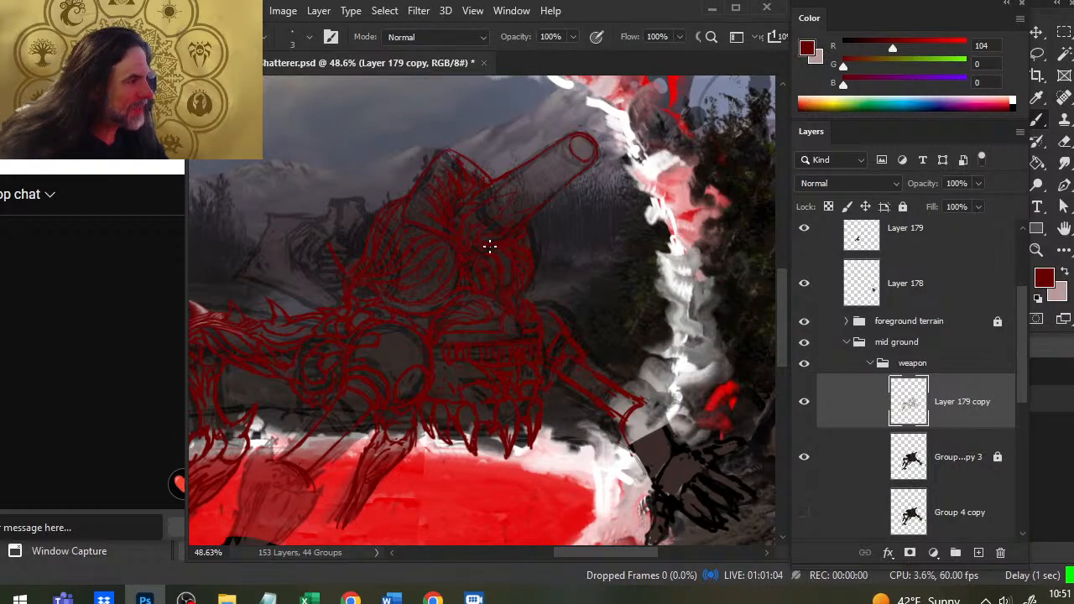
key("e")
key("b")
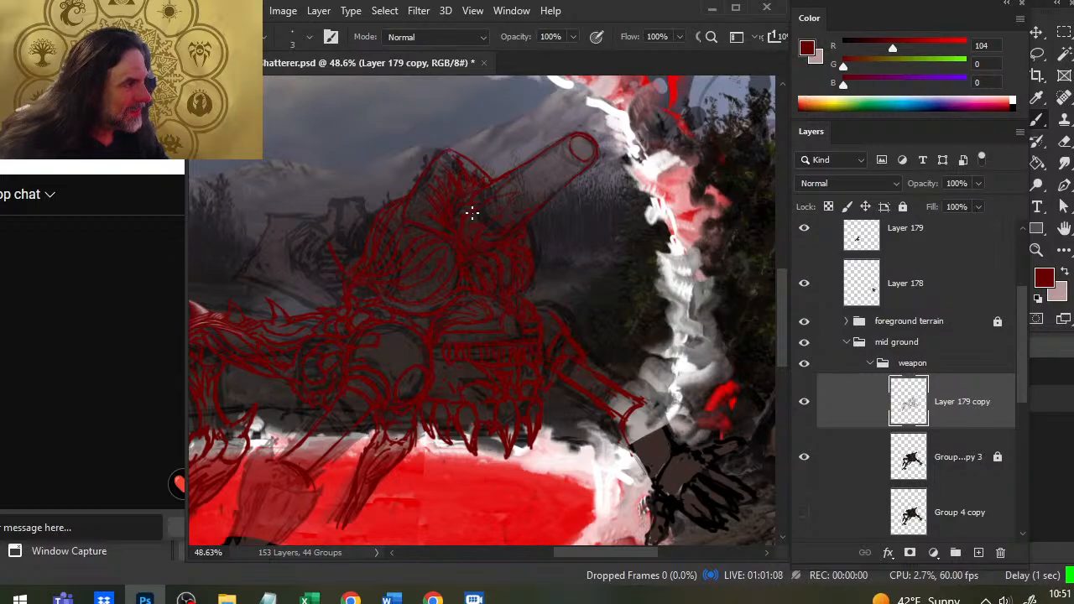
Step: Clean up the housing's inner detail lines beside the barrel's base and redraw them in dark red
key("e")
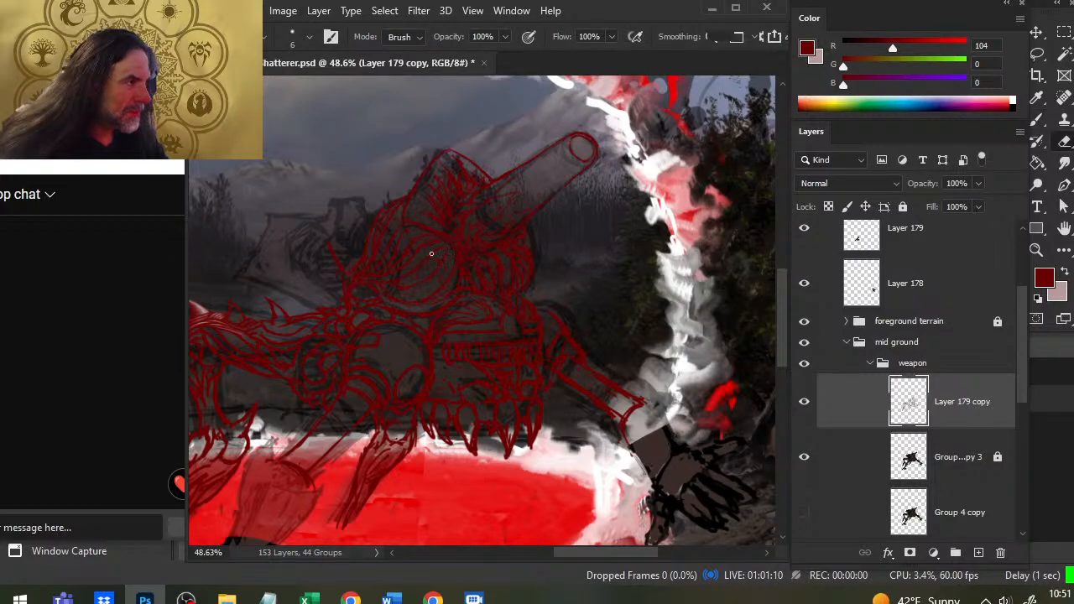
key("b")
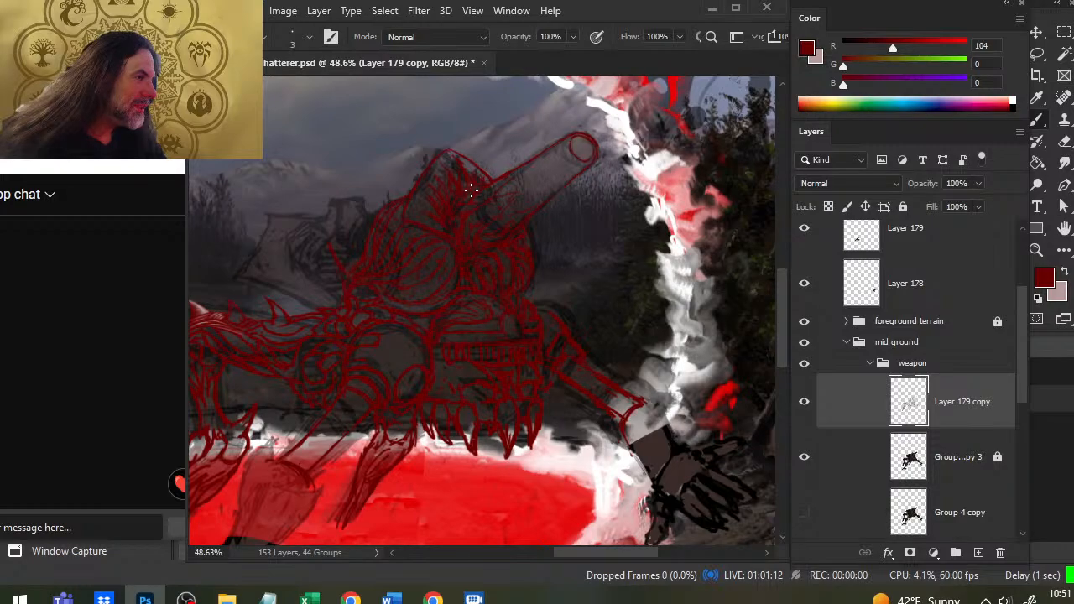
key("e")
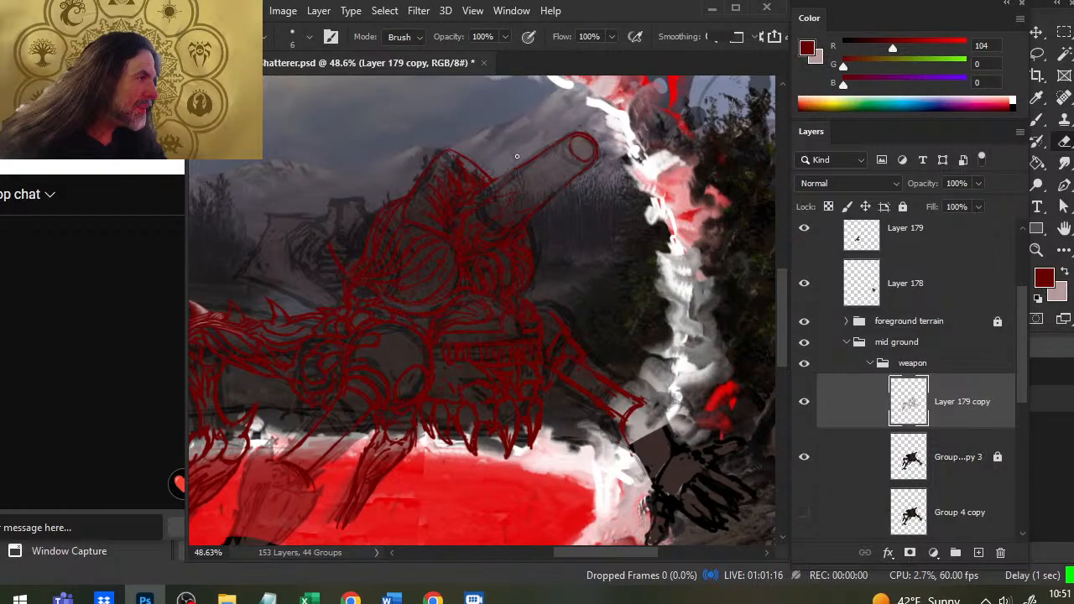
key("b")
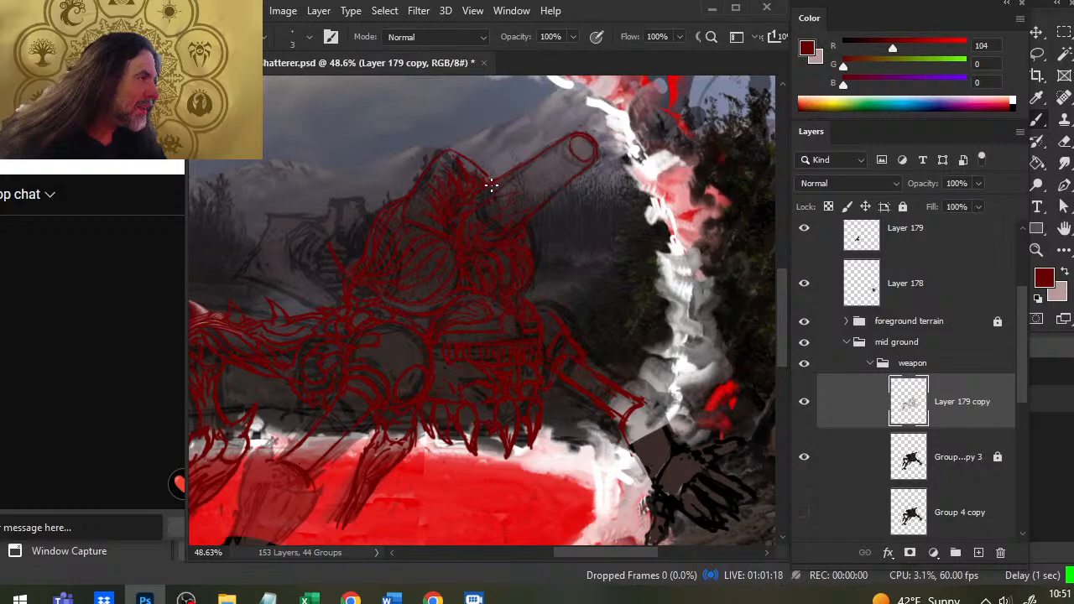
Step: Erase and redraw the barrel's upper edge and the adjoining front rim of the housing in dark red
key("e")
left_click_drag(516, 165, 491, 180)
key("b")
key("e")
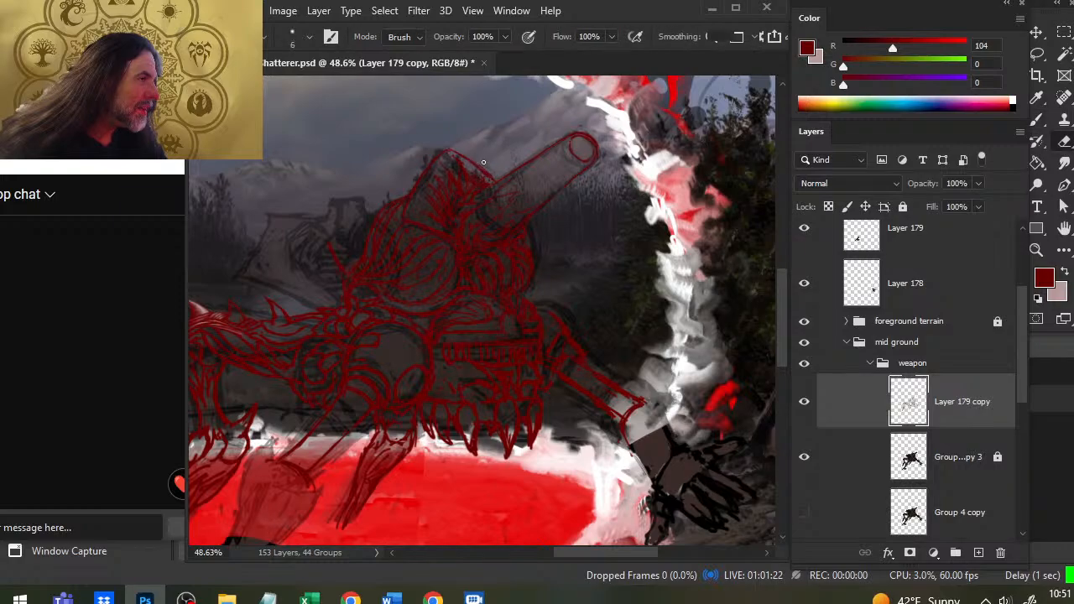
key("b")
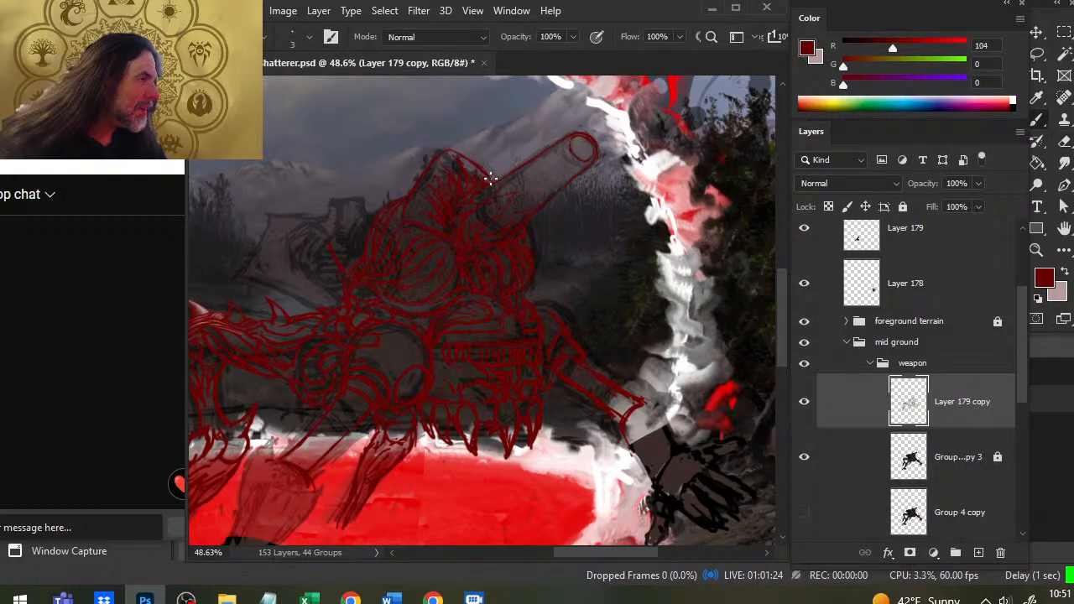
key("e")
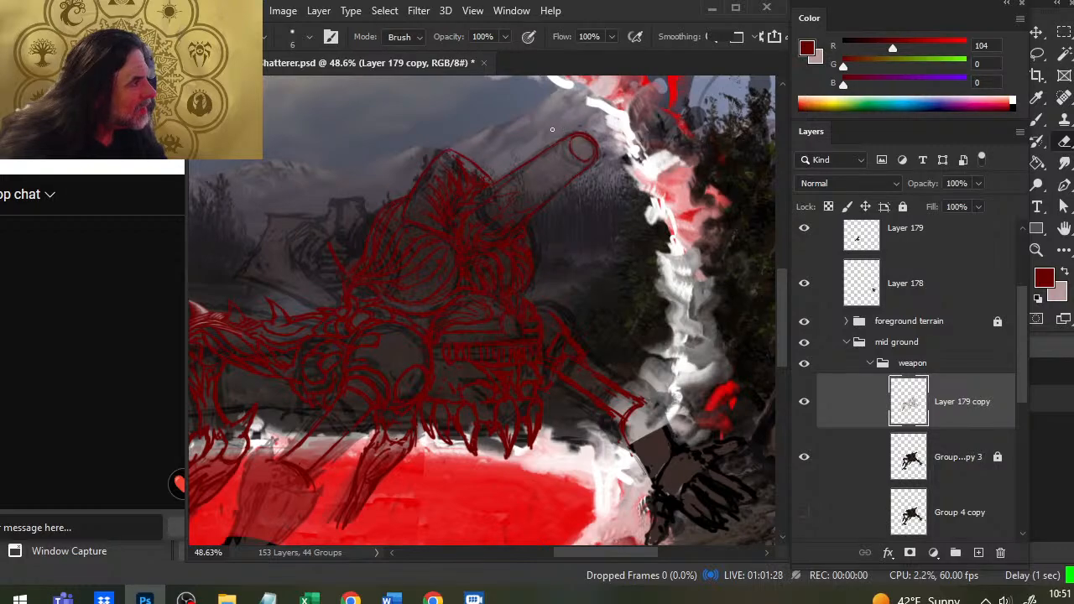
key("b")
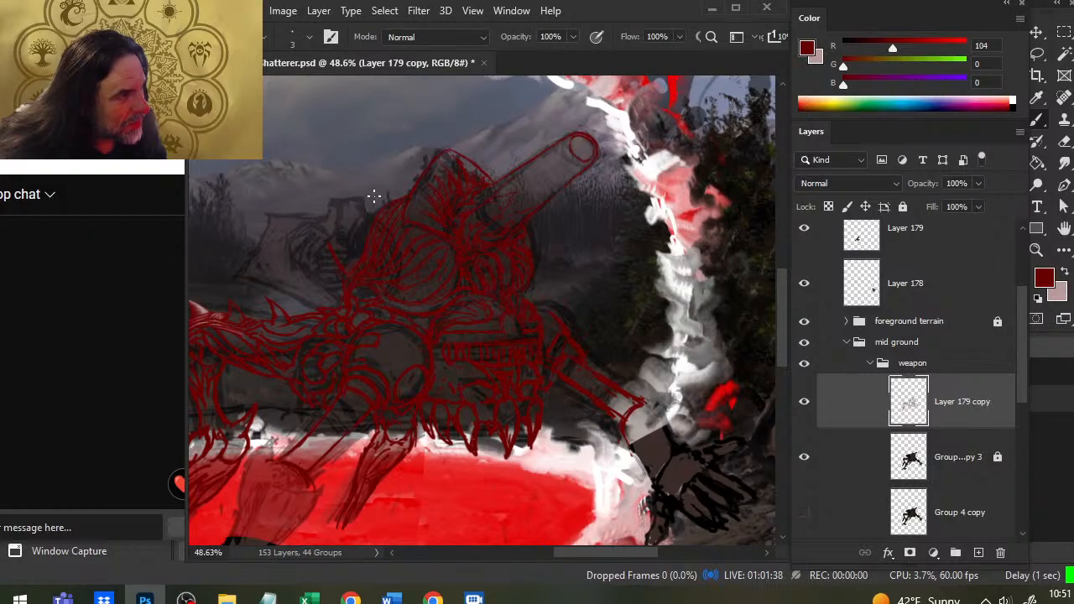
Step: Touch up the housing's rear outline, erasing stray marks and restating the sloping edge in dark red
key("e")
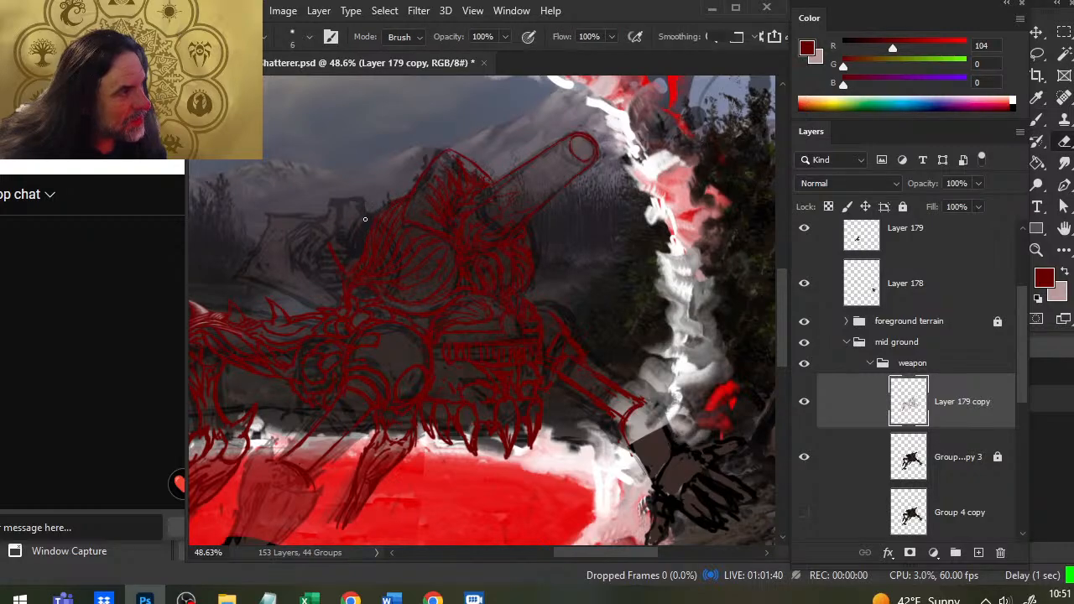
key("b")
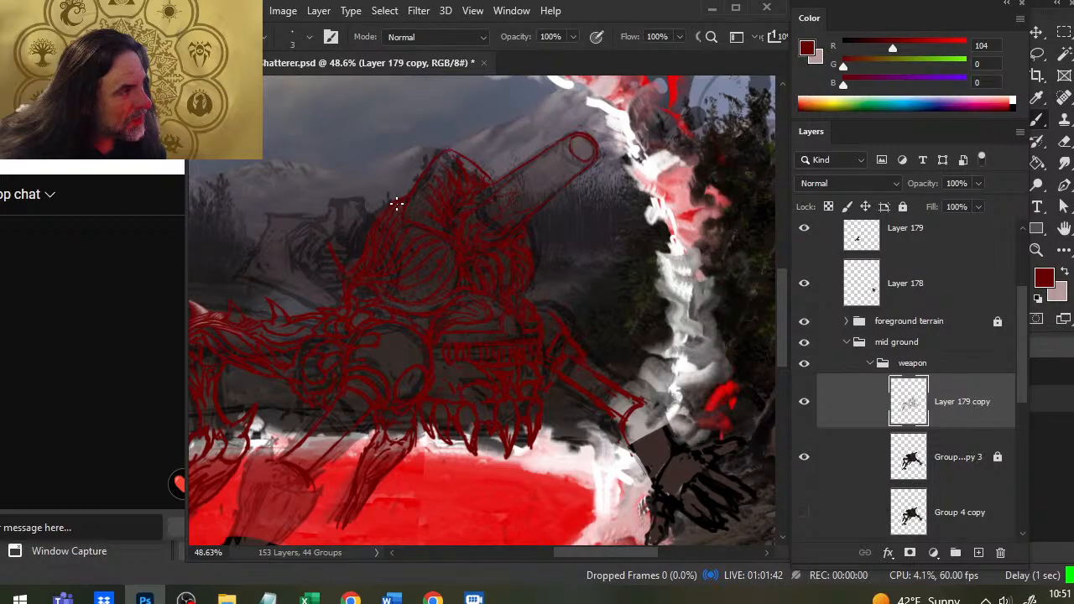
key("e")
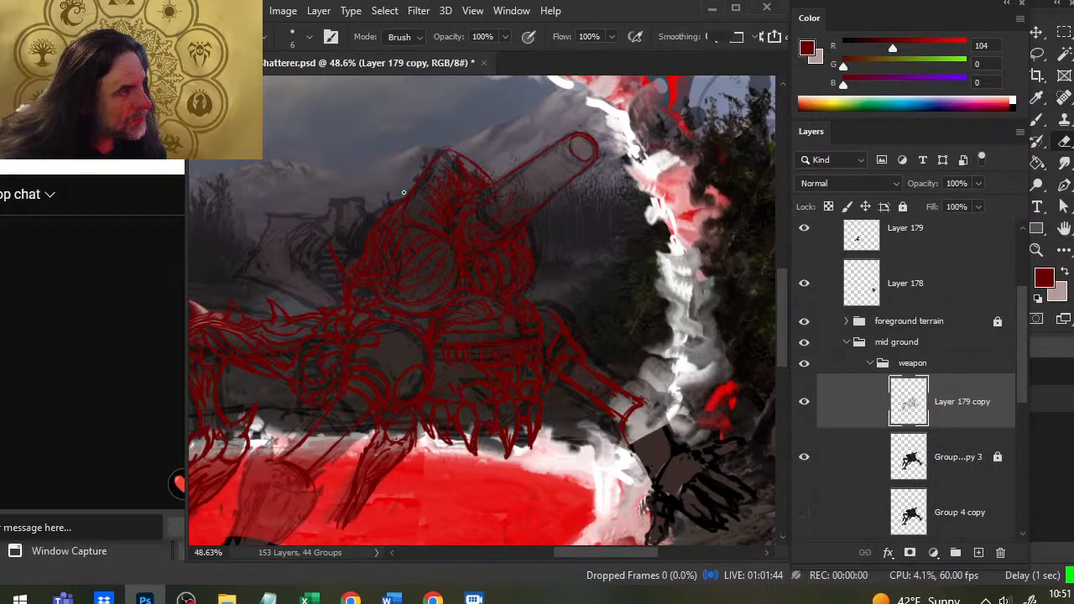
key("b")
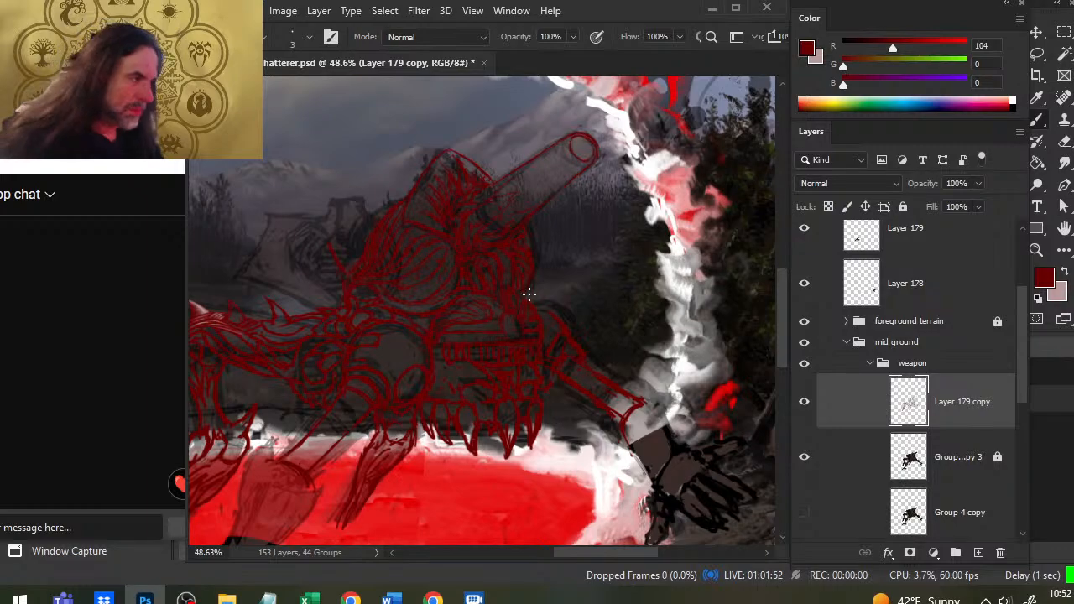
Step: Redraw the dark red lines linking the underside of the rounded form to the base below the cannon
key("e")
key("b")
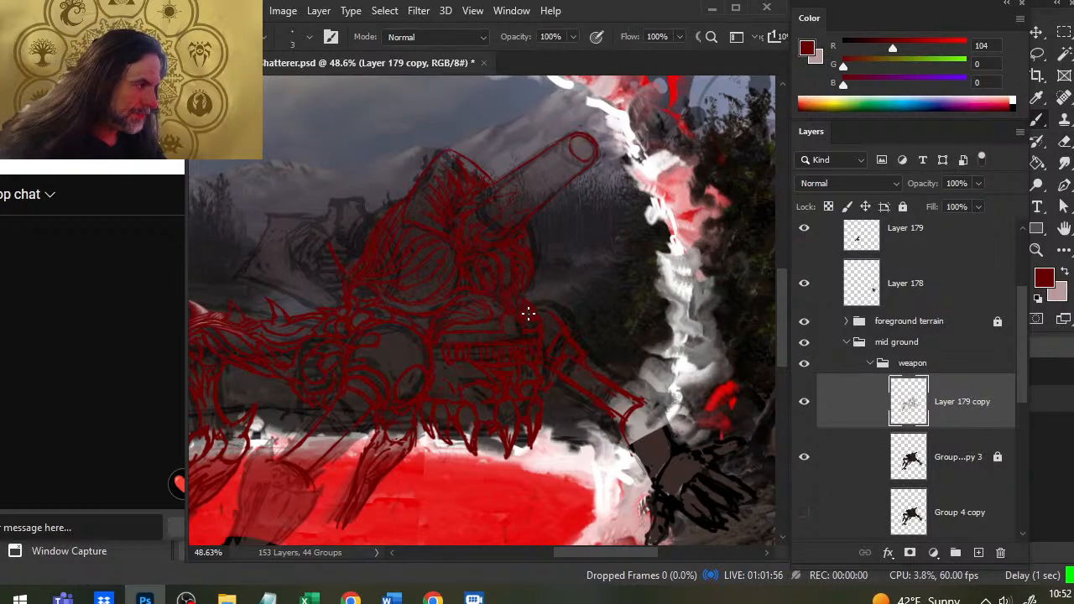
key("e")
key("b")
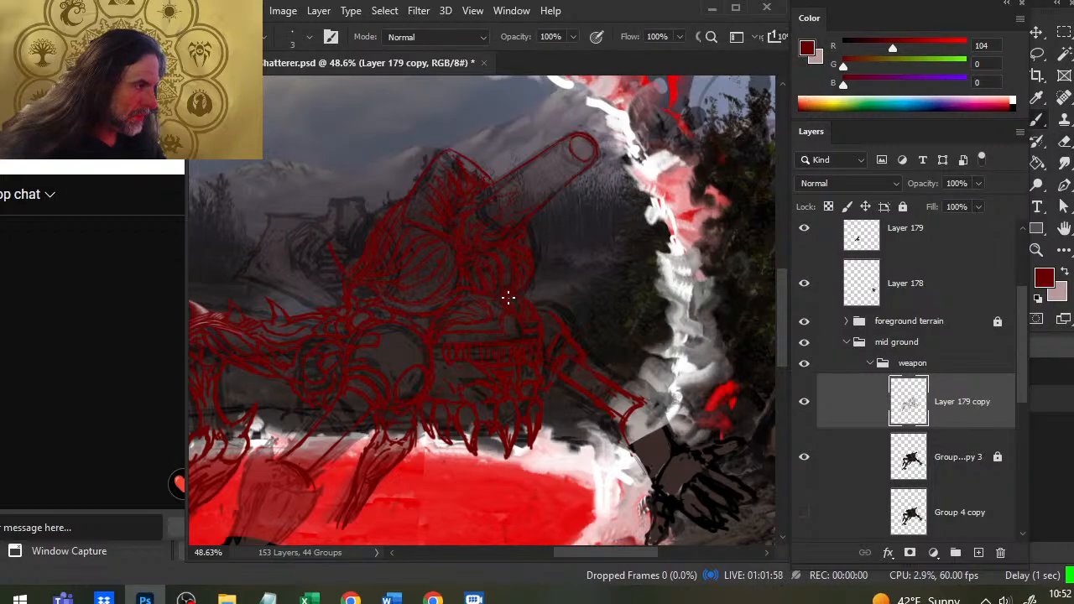
key("e")
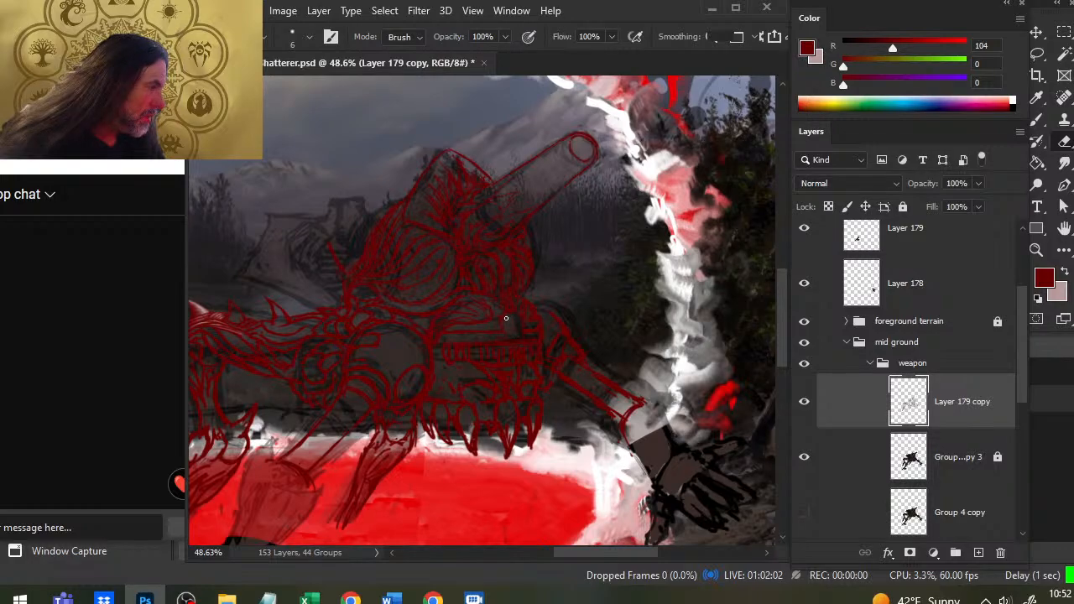
key("b")
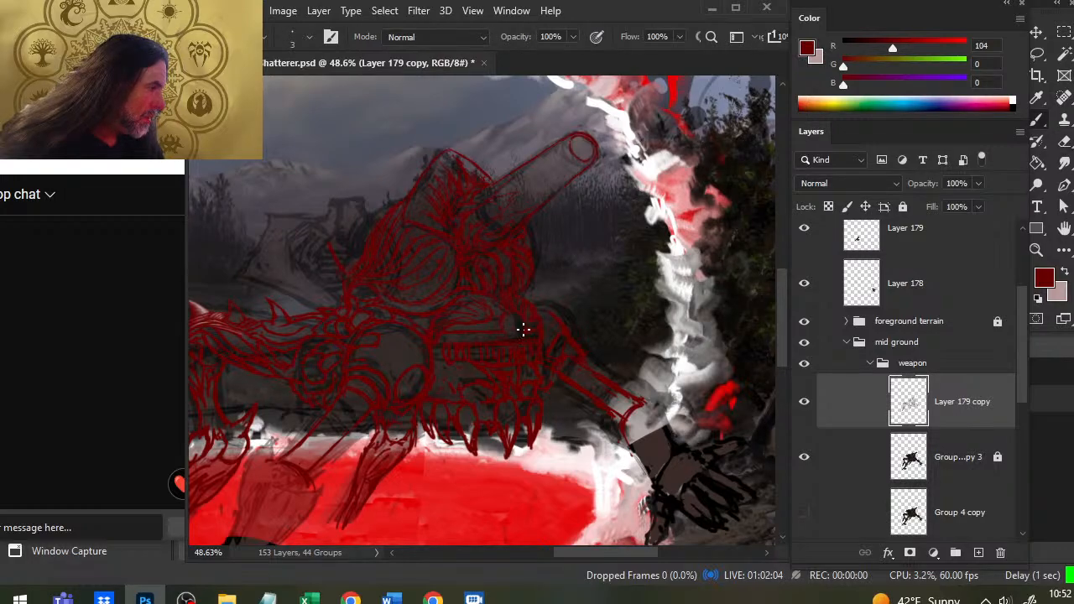
Step: Refine the edge between the cannon's base and the creature's arm joint by erasing and redrawing dark red strokes
key("e")
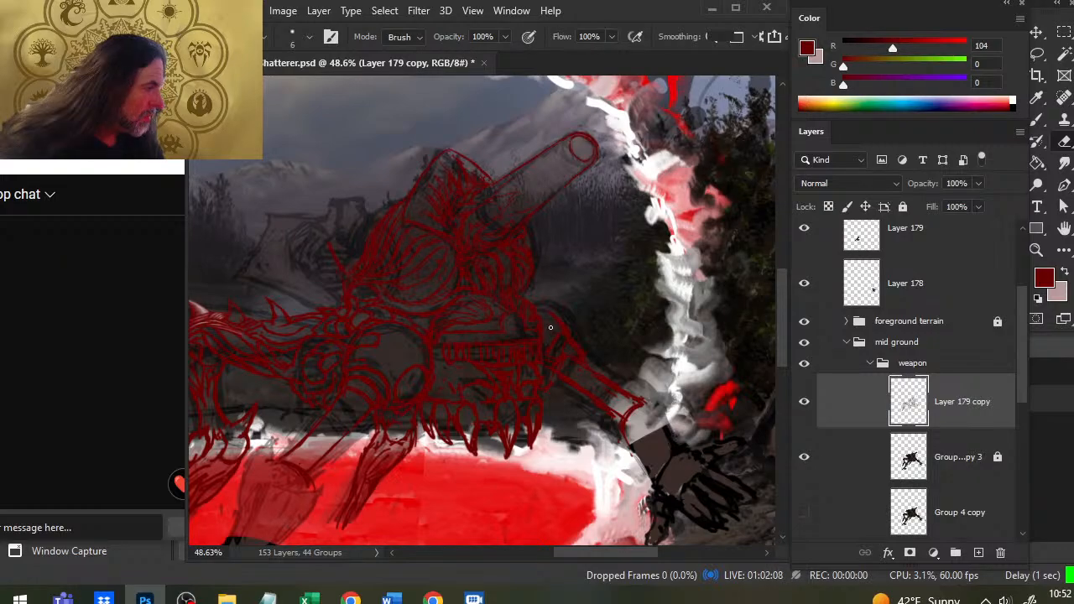
key("b")
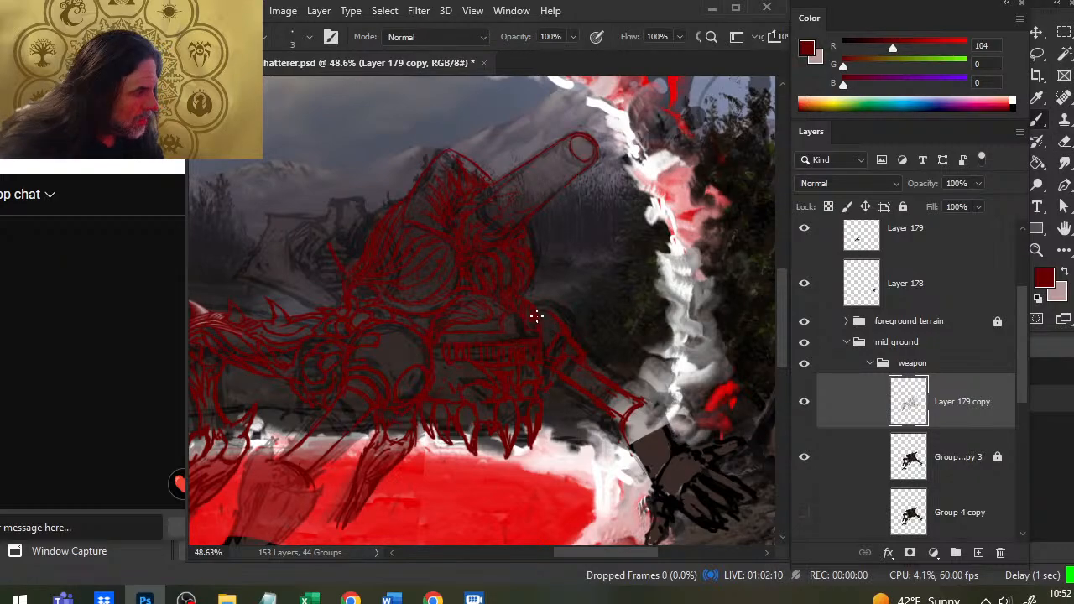
key("e")
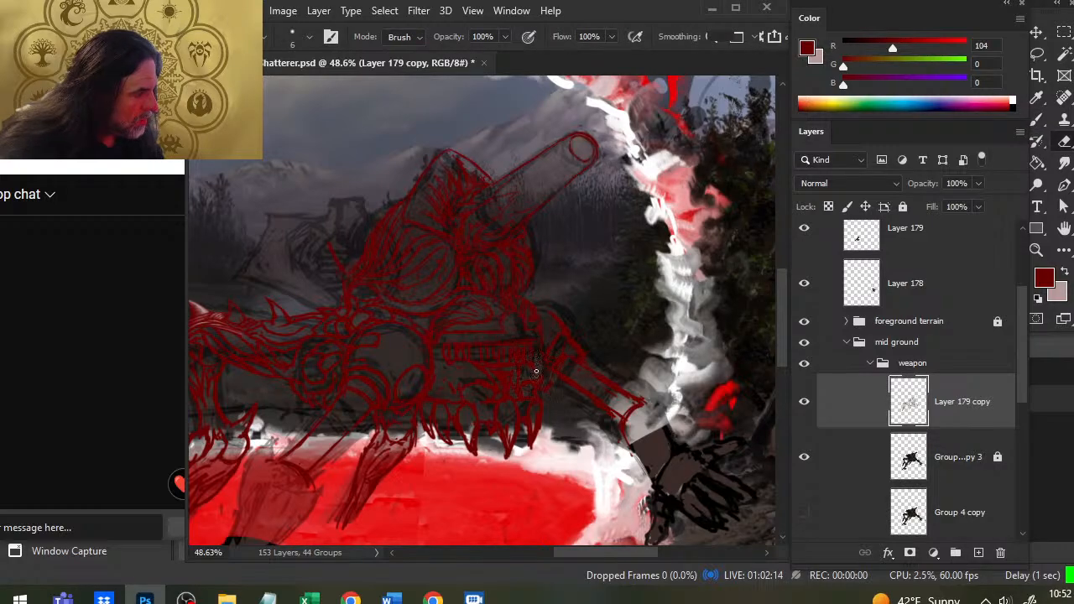
key("b")
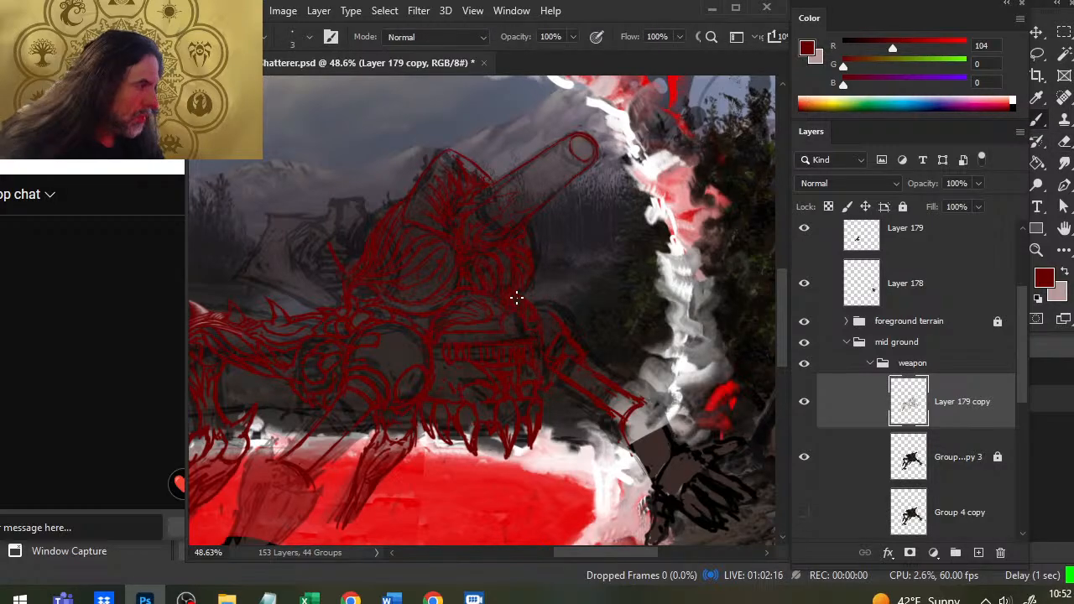
key("e")
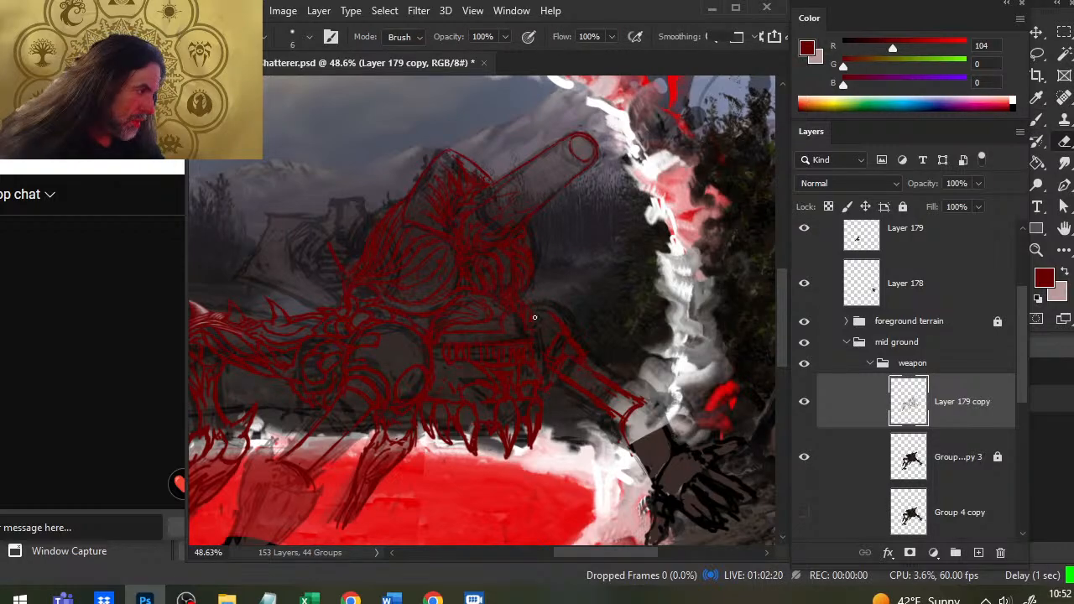
key("b")
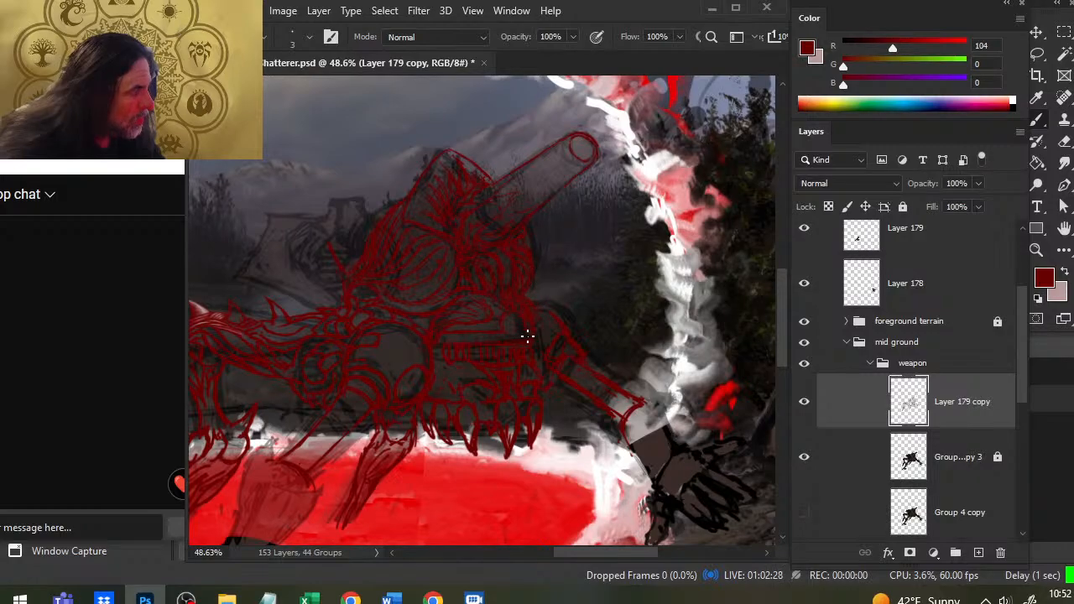
Step: Tidy the corner of the cannon's base above the hanging spikes and restate its dark red outline
key("e")
key("b")
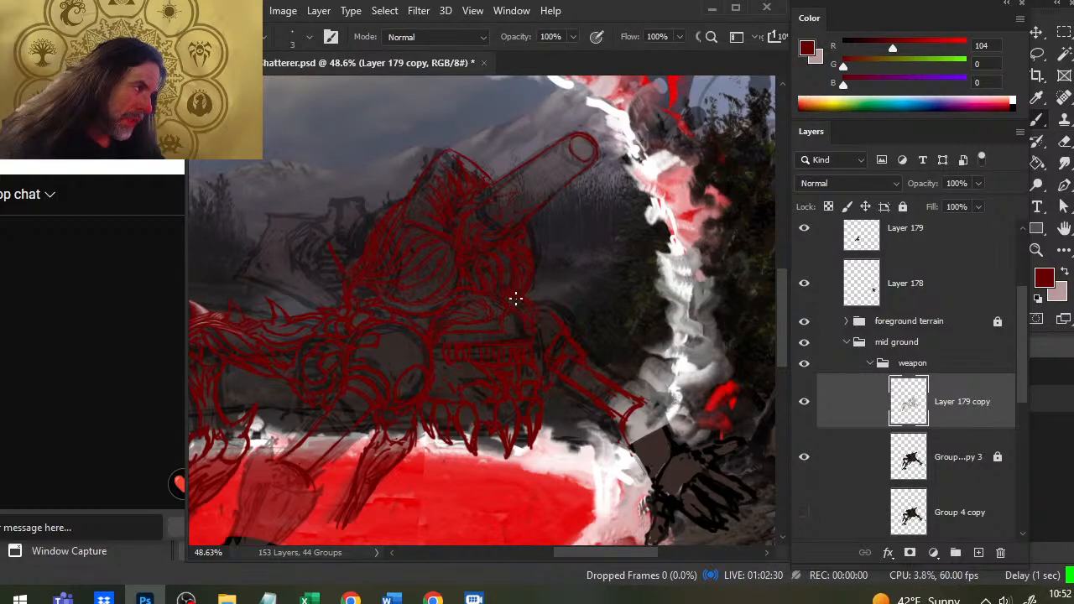
key("e")
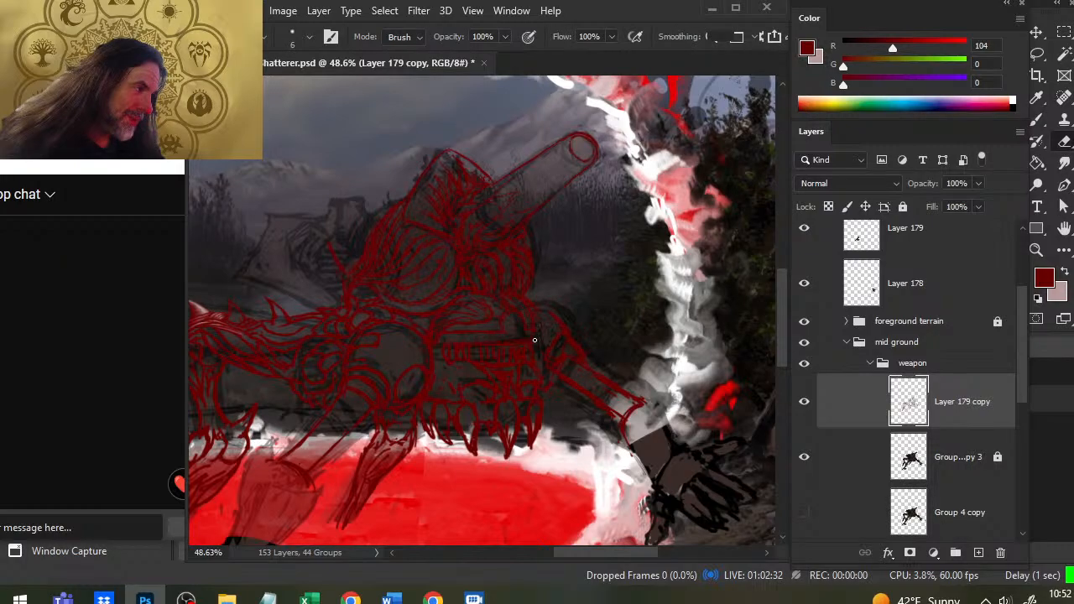
key("b")
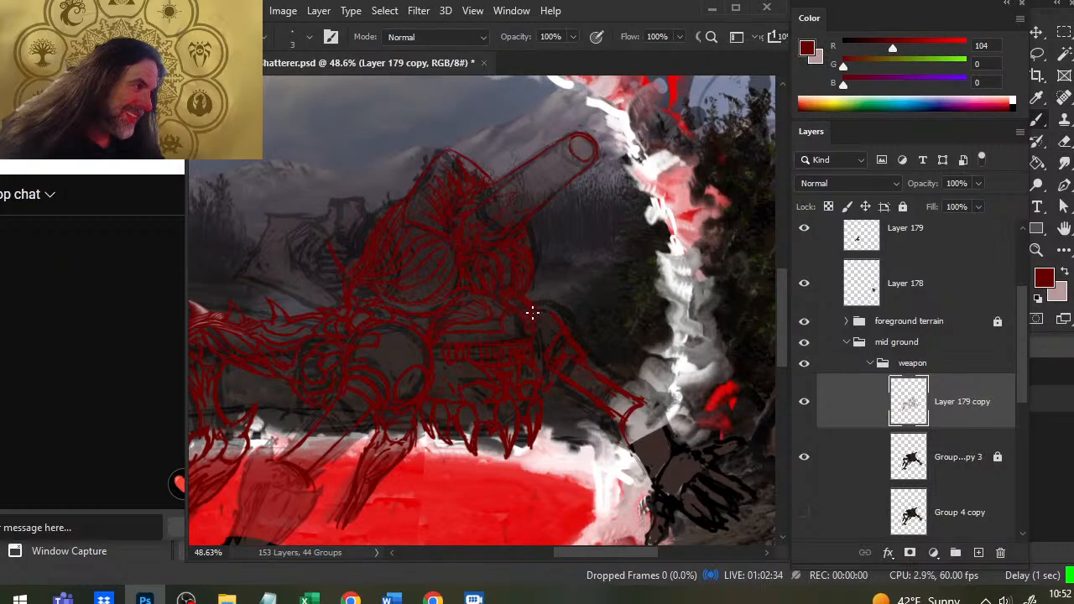
key("e")
key("b")
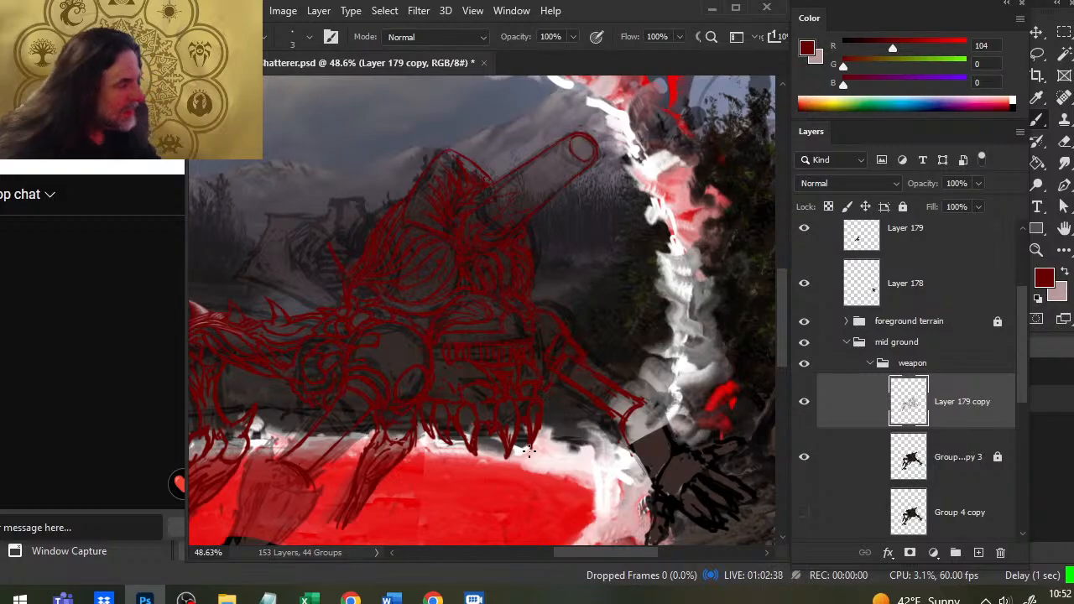
Step: Hide the locked Group…py 3 silhouette layer beneath the line drawing on Layer 179 copy
key("z")
left_click_drag(562, 357, 445, 460)
left_click_drag(480, 398, 431, 316)
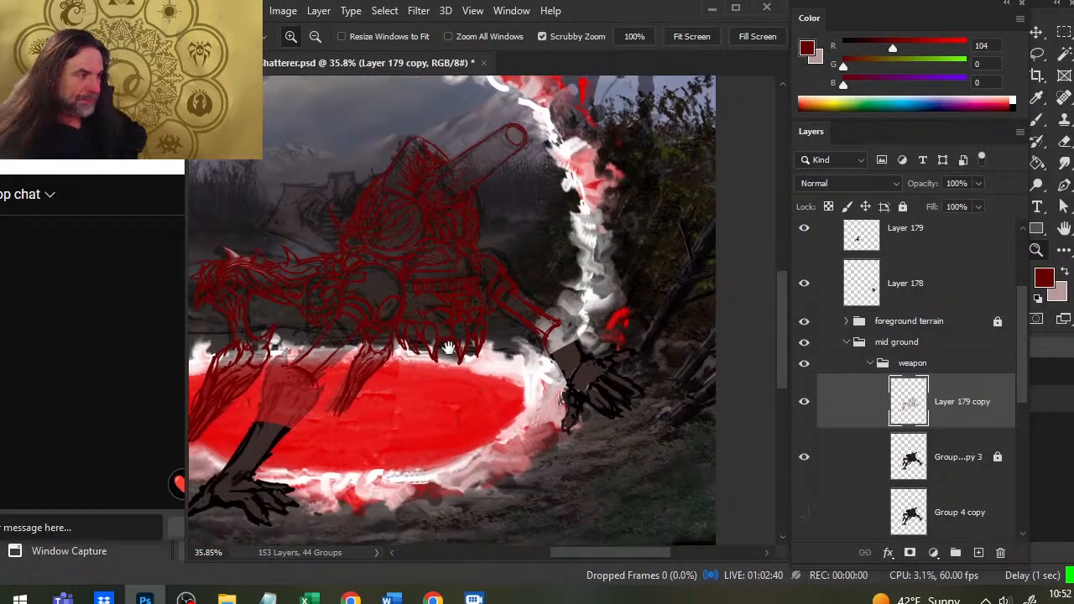
left_click(804, 458)
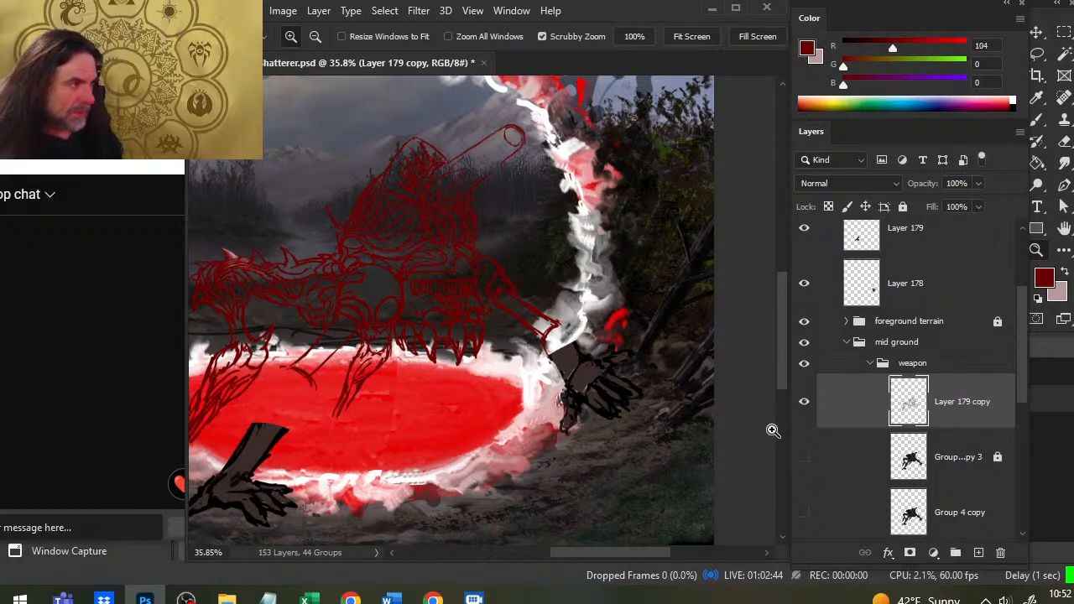
Step: Rework the dark red edge where the side of the cannon's base meets the creature's shoulder, erasing excess lines
key("b")
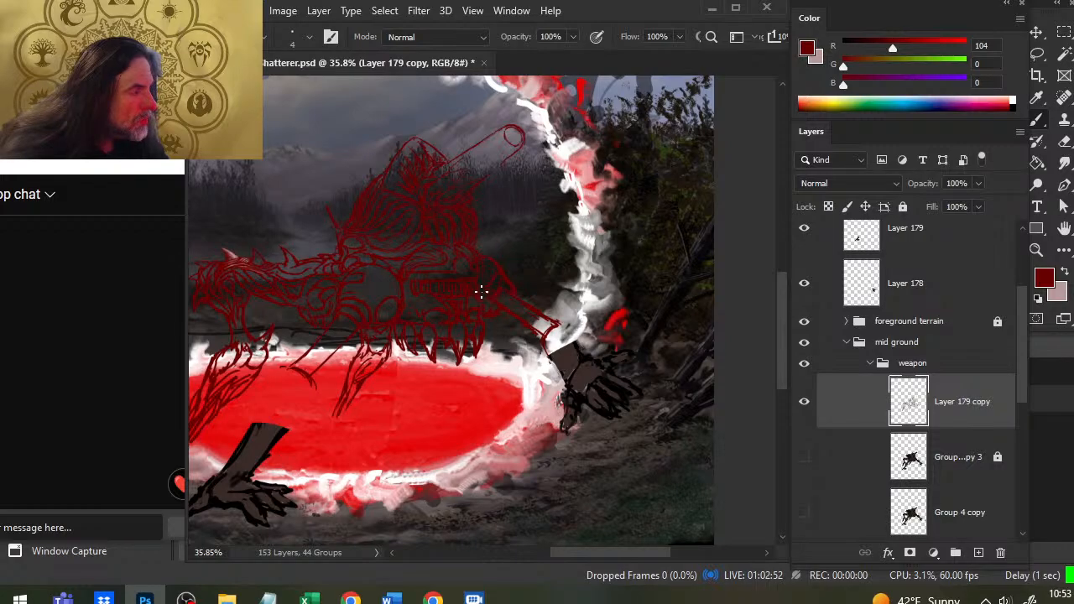
key("e")
key("b")
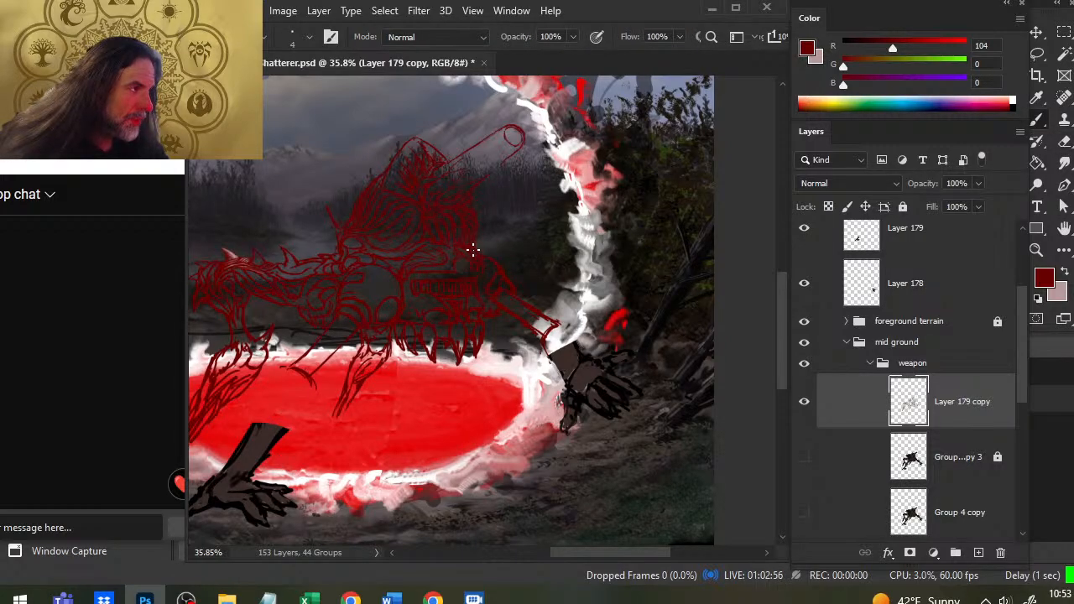
key("e")
key("b")
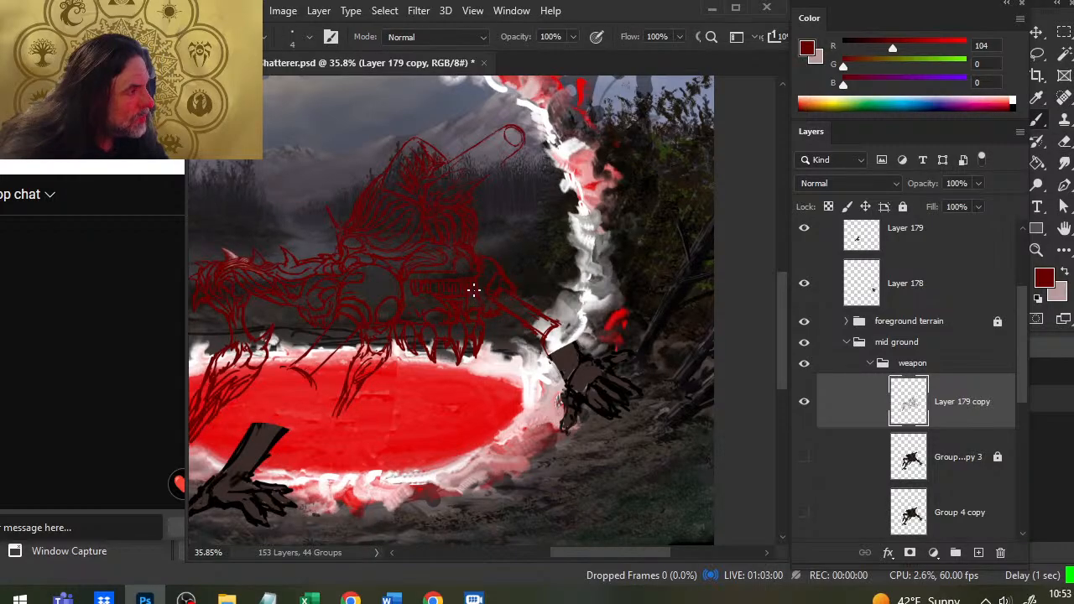
key("e")
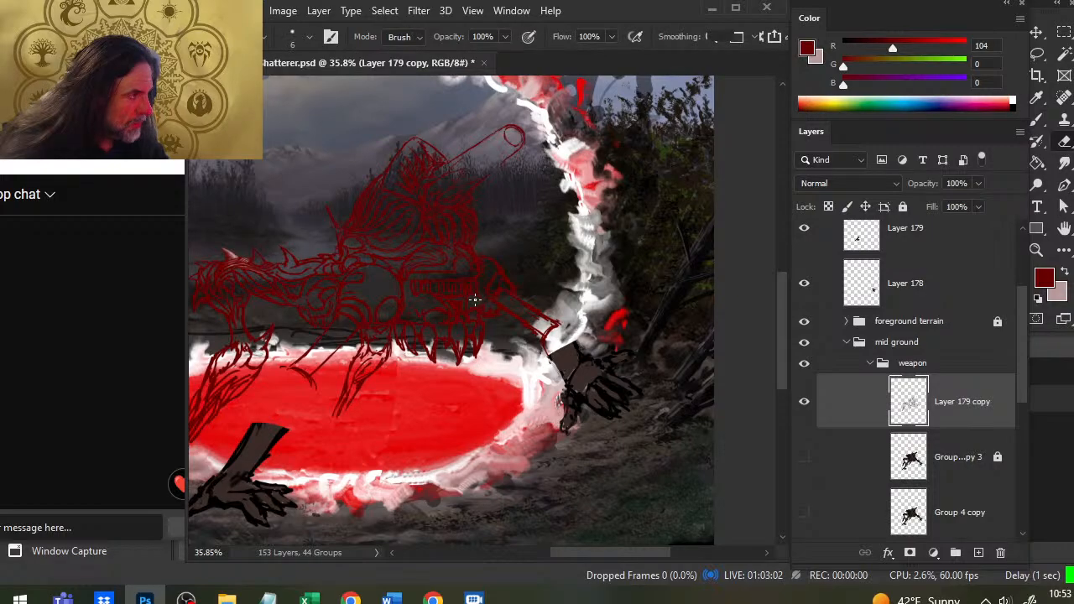
key("b")
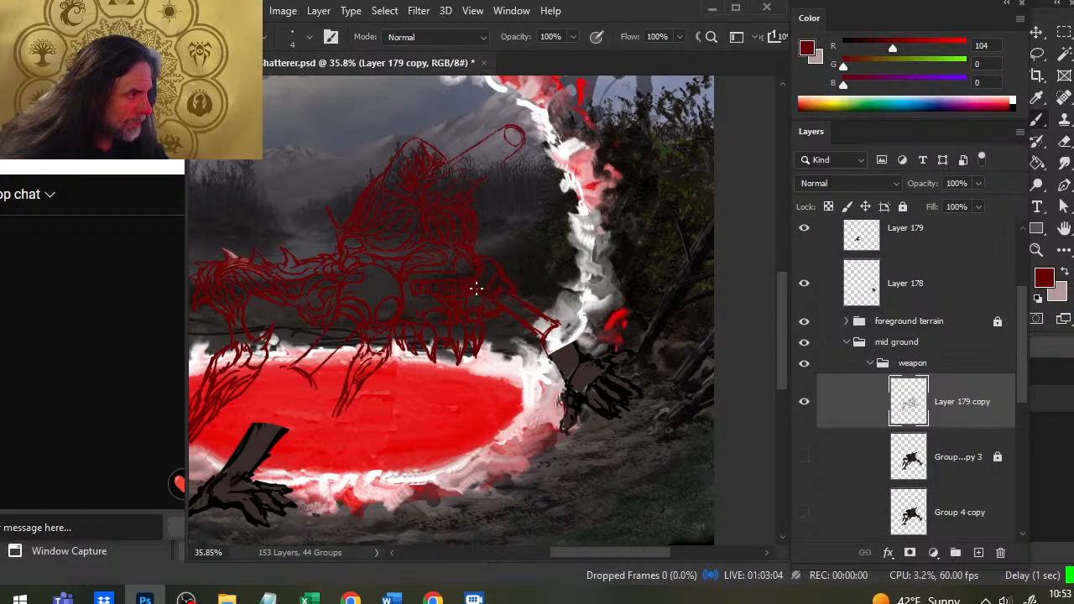
Step: Clean up the lower part of the cannon's base above the hanging spikes, erasing and redrawing dark red lines
key("e")
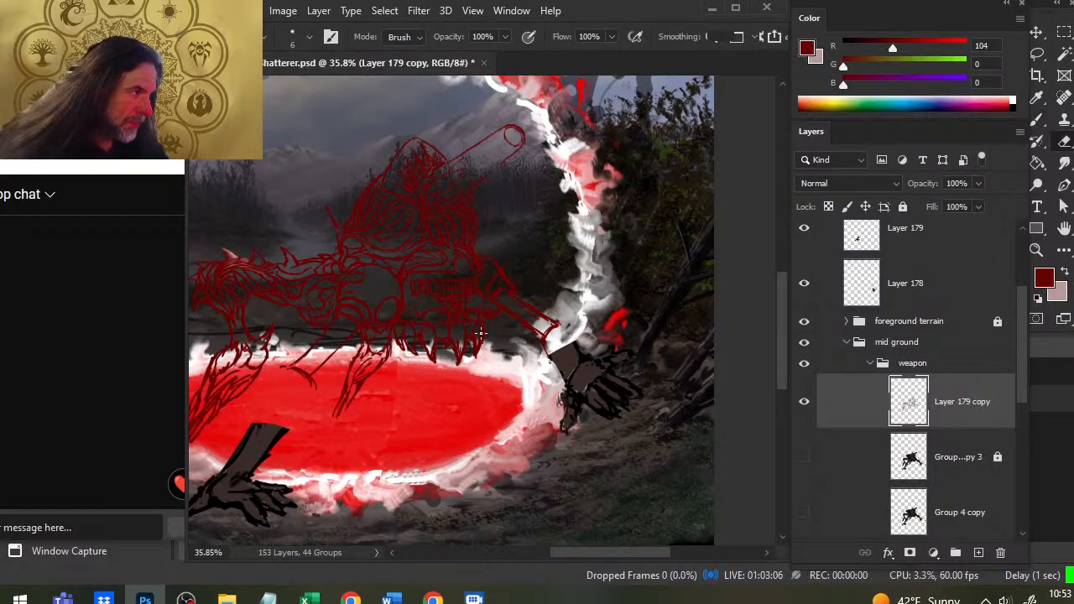
key("b")
key("e")
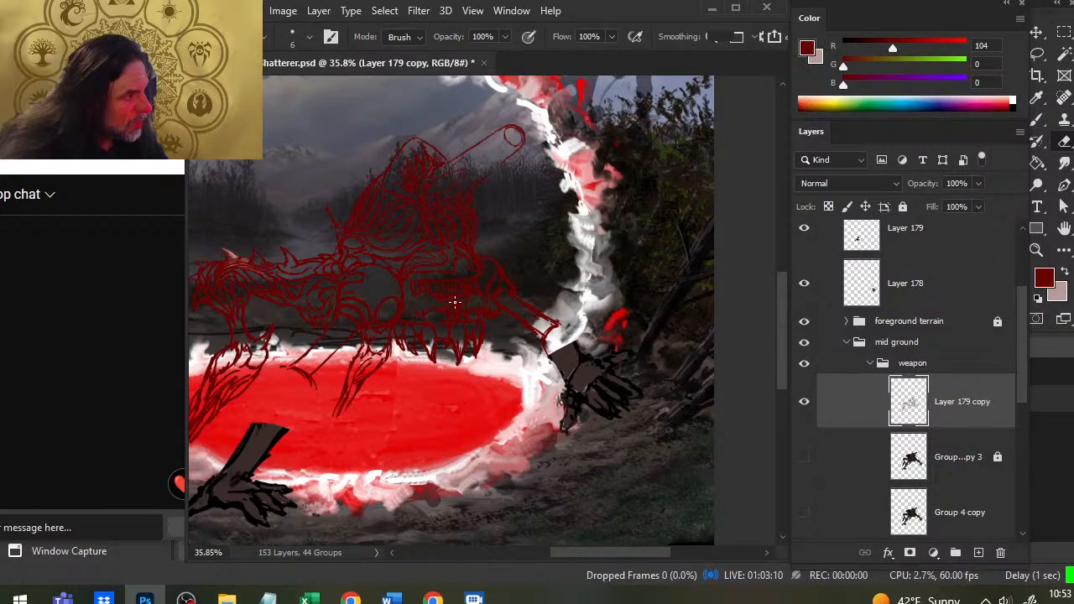
key("b")
key("e")
key("b")
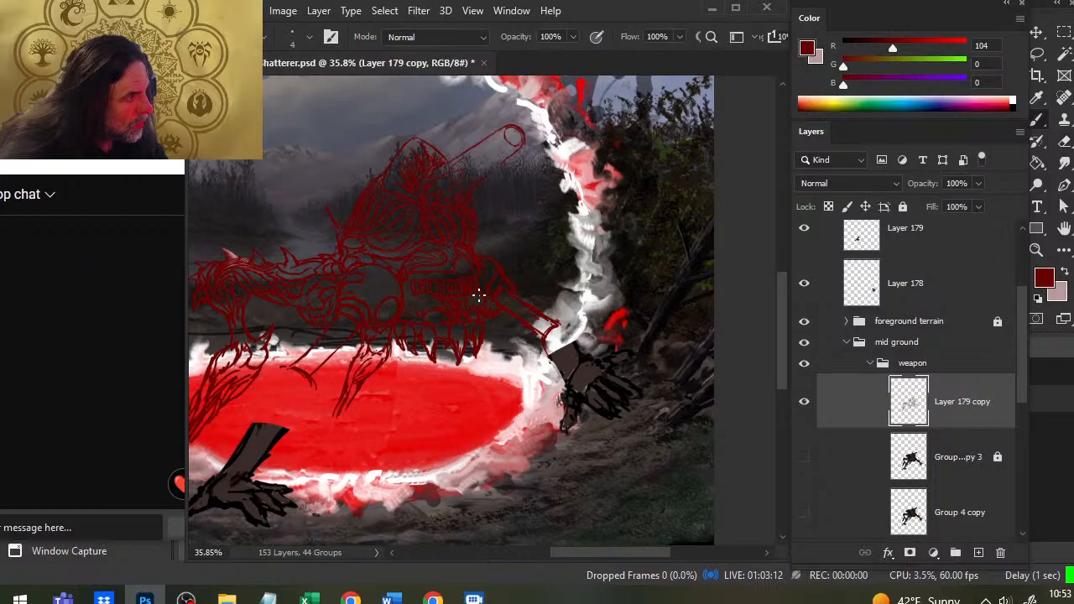
key("e")
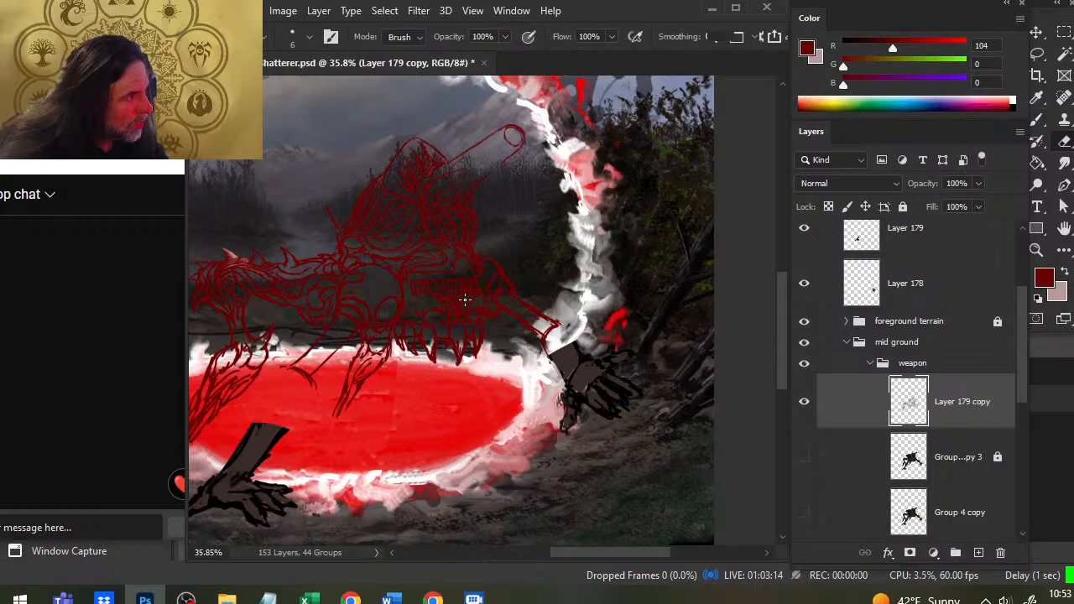
Step: Refine the small dark red forms at the base's outer corner beside the arm joint
key("b")
key("e")
key("b")
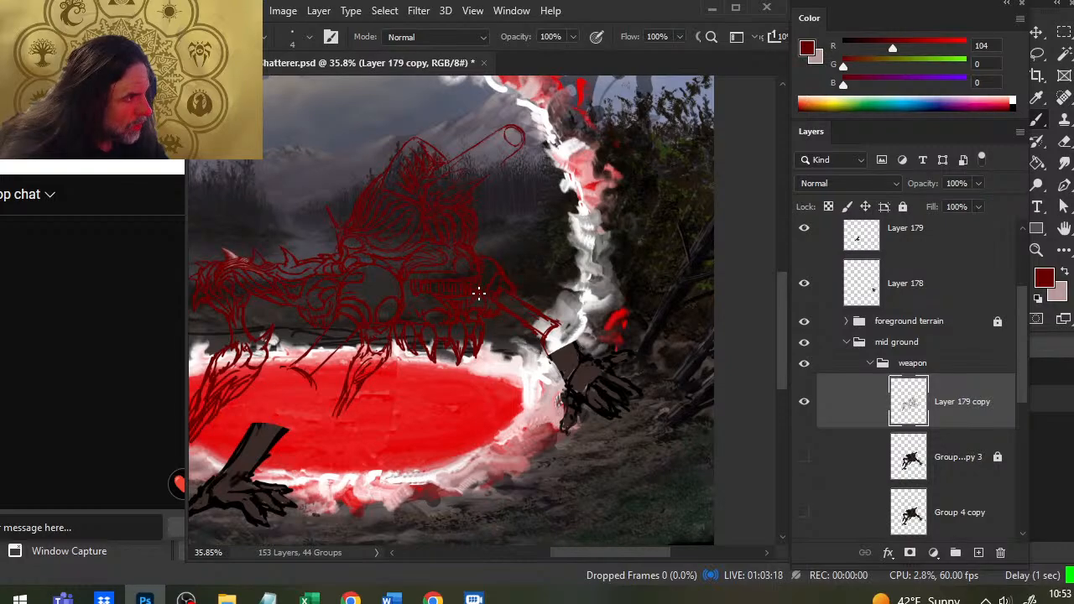
key("e")
key("b")
key("e")
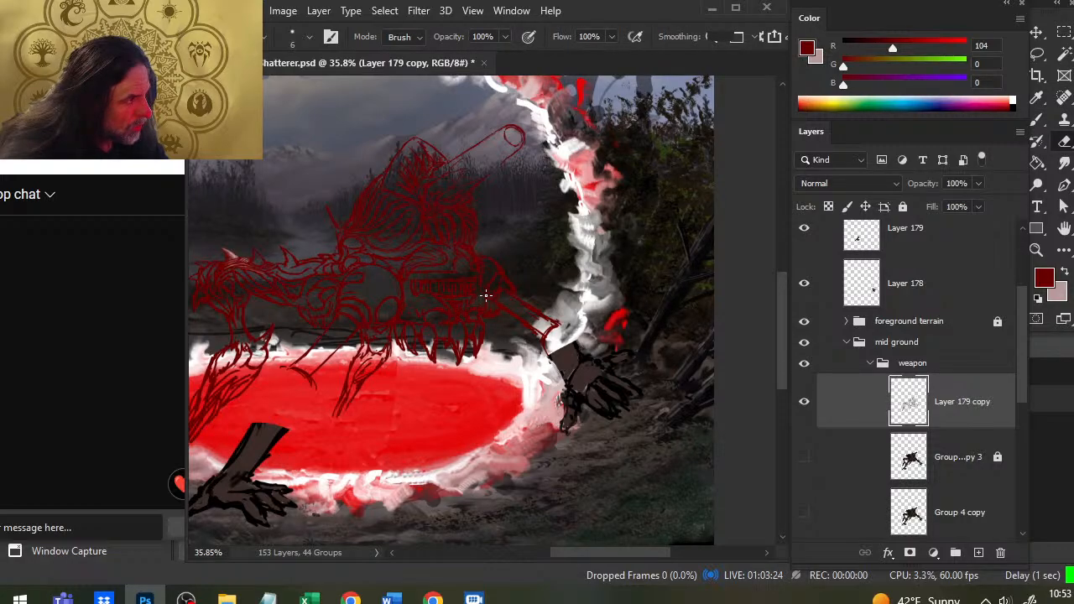
key("b")
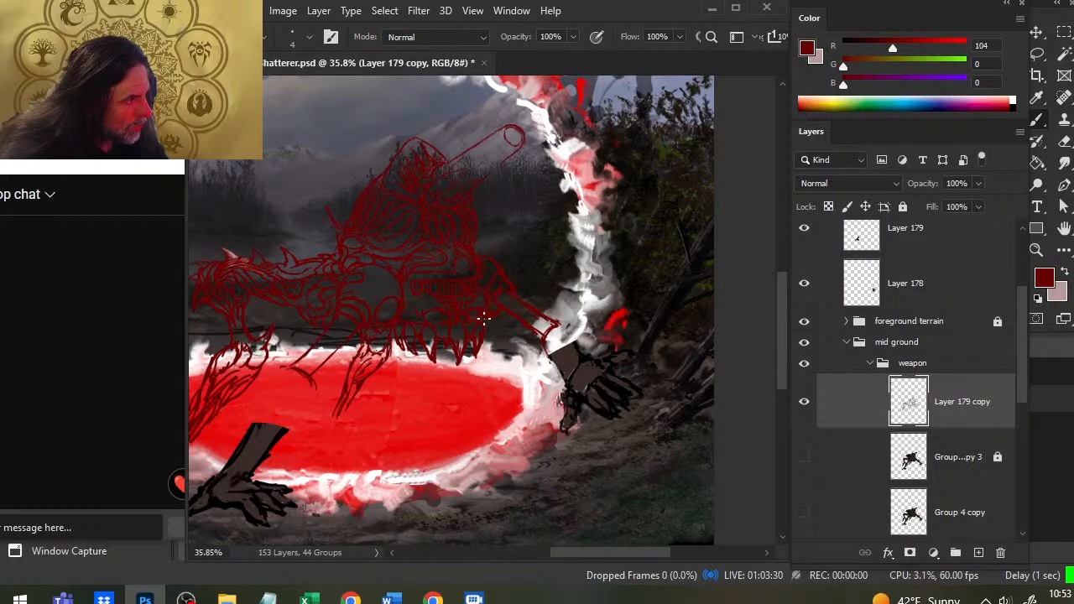
Step: Erase and redraw the upper arm's outer contour and inner joint lines in dark red beside the cannon's base
key("e")
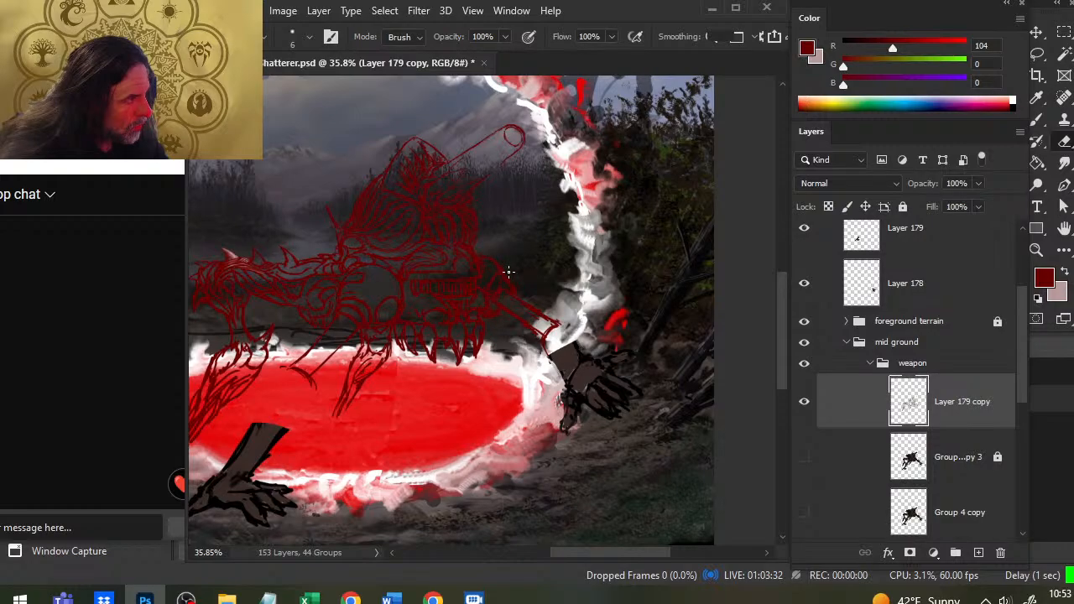
key("b")
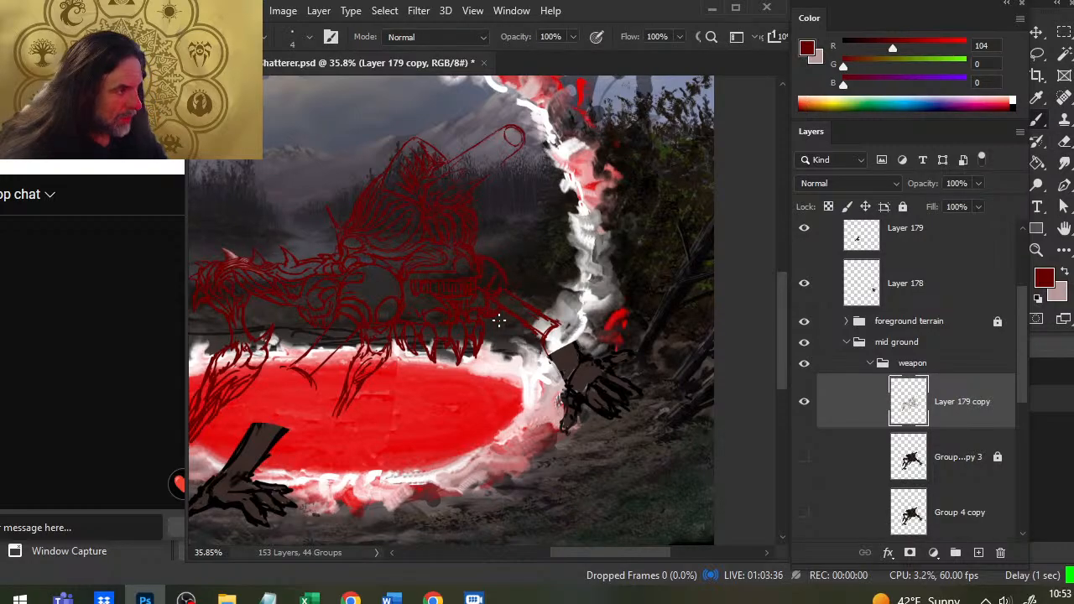
key("e")
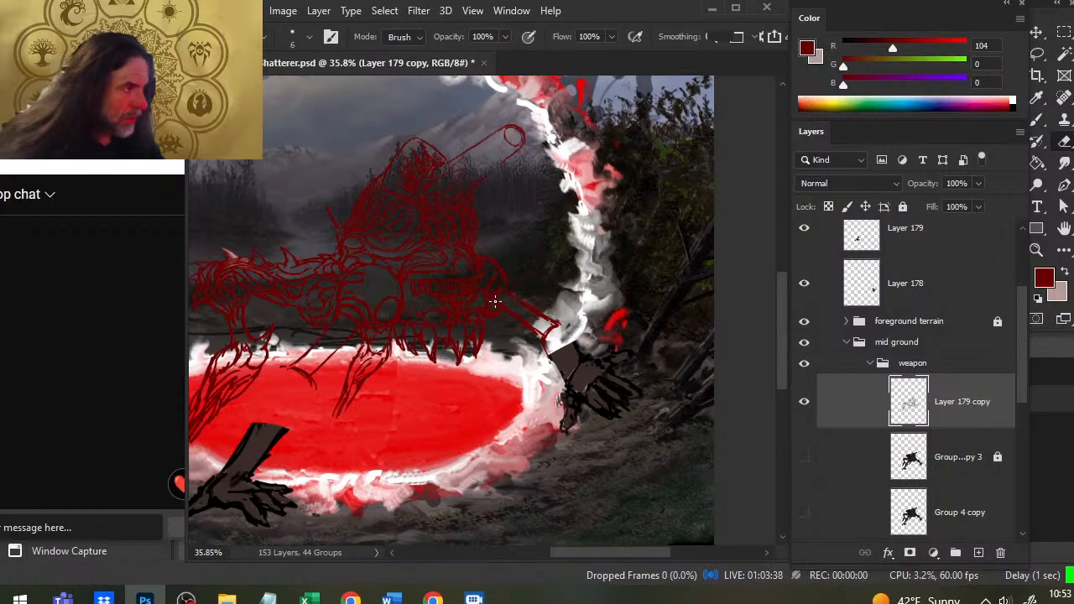
key("b")
key("e")
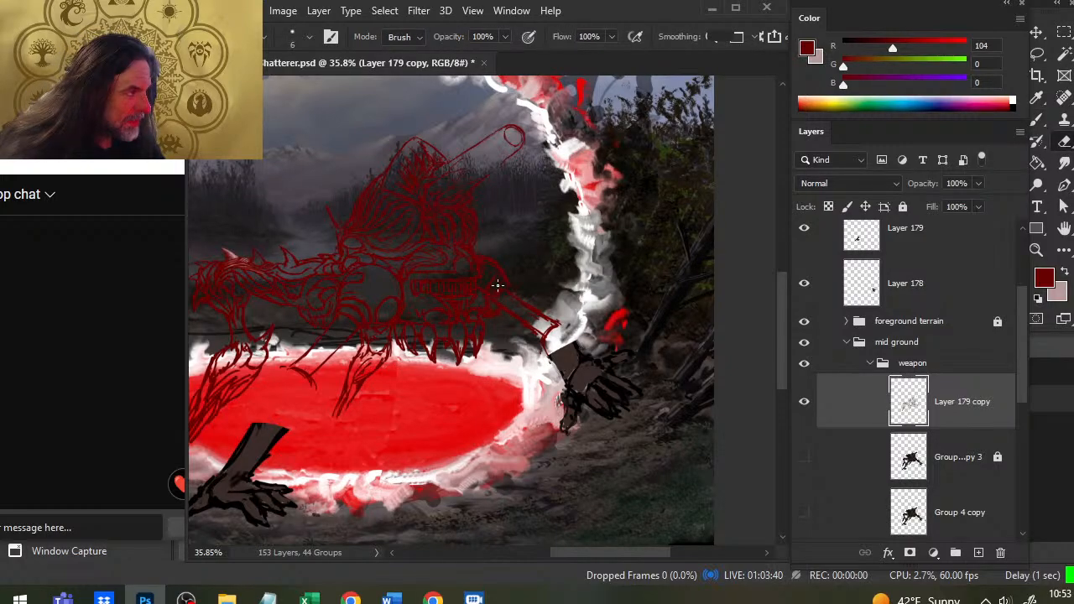
key("b")
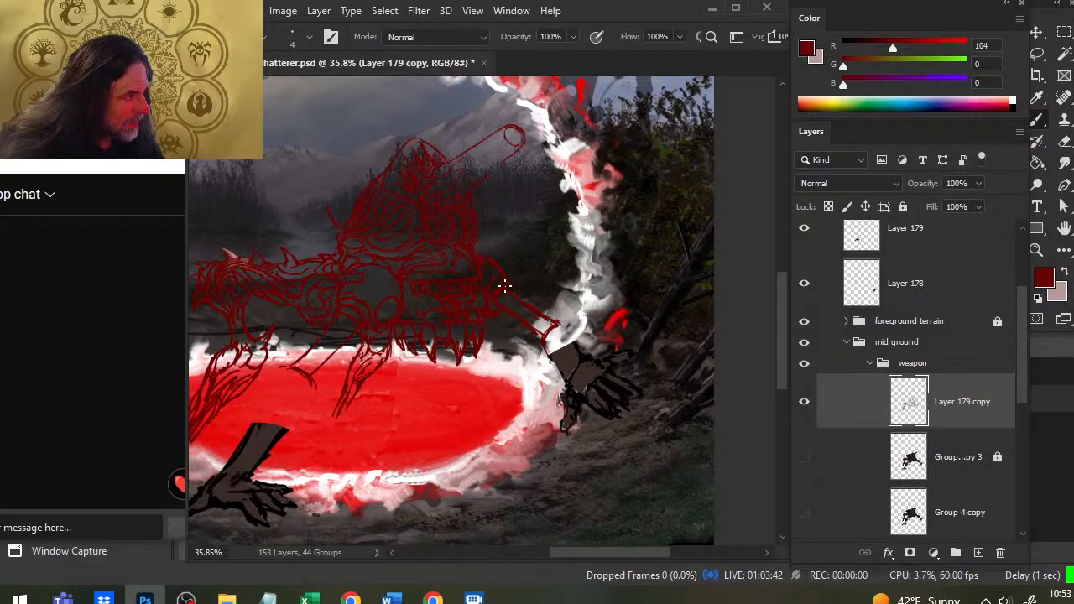
key("e")
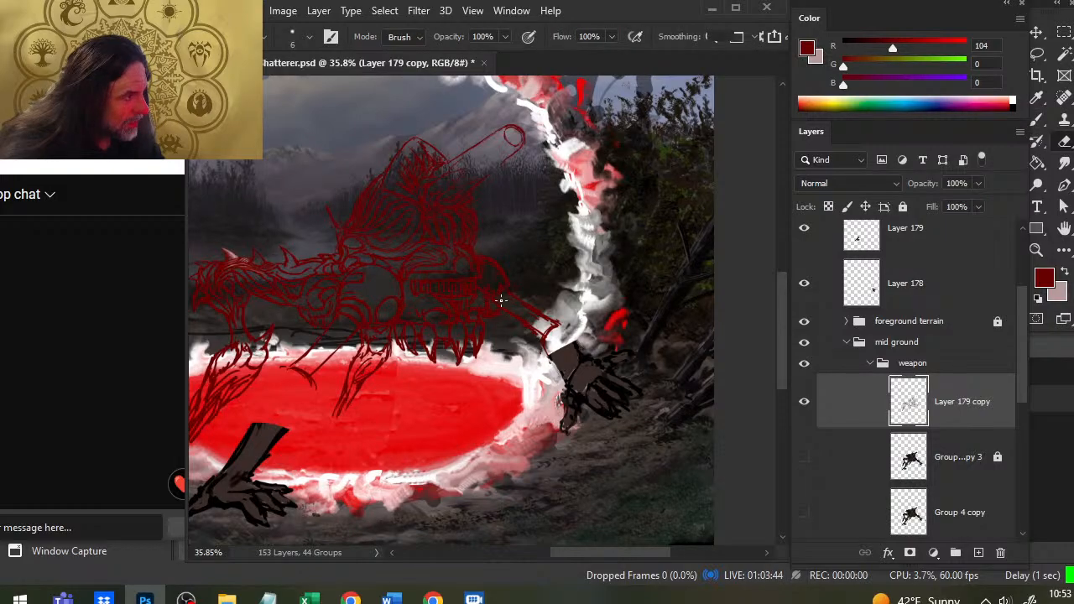
key("b")
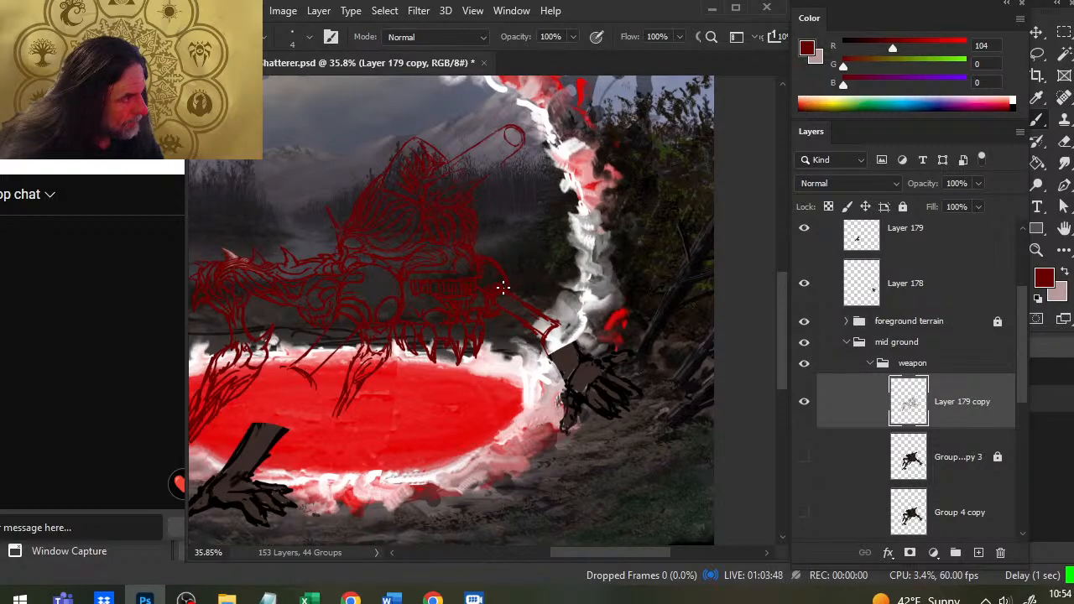
Step: Restate the rounded top of the shoulder and clean up the lines beneath the arm joint
key("e")
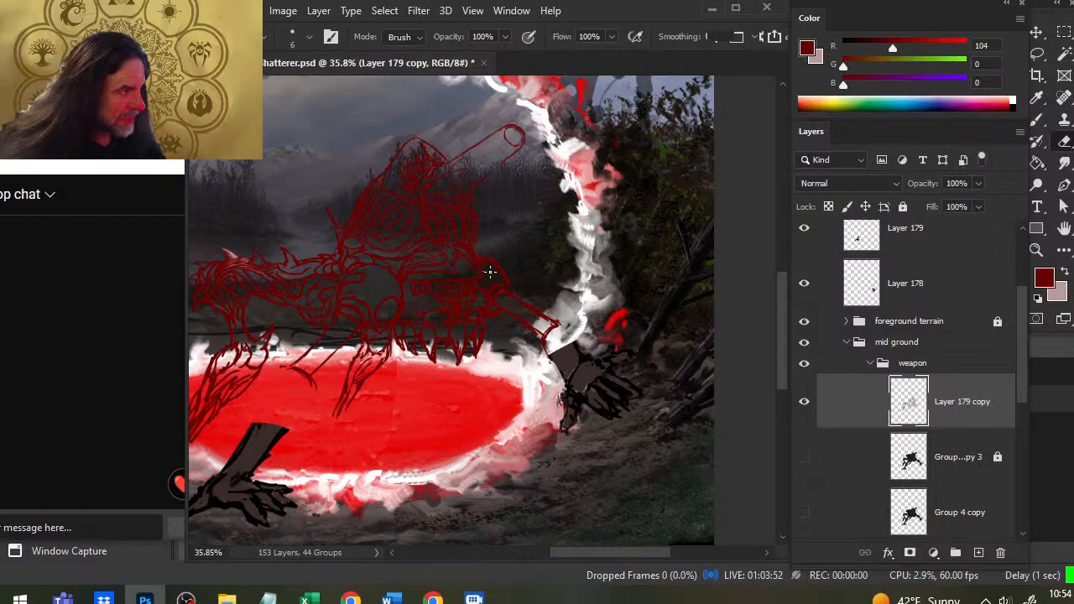
key("b")
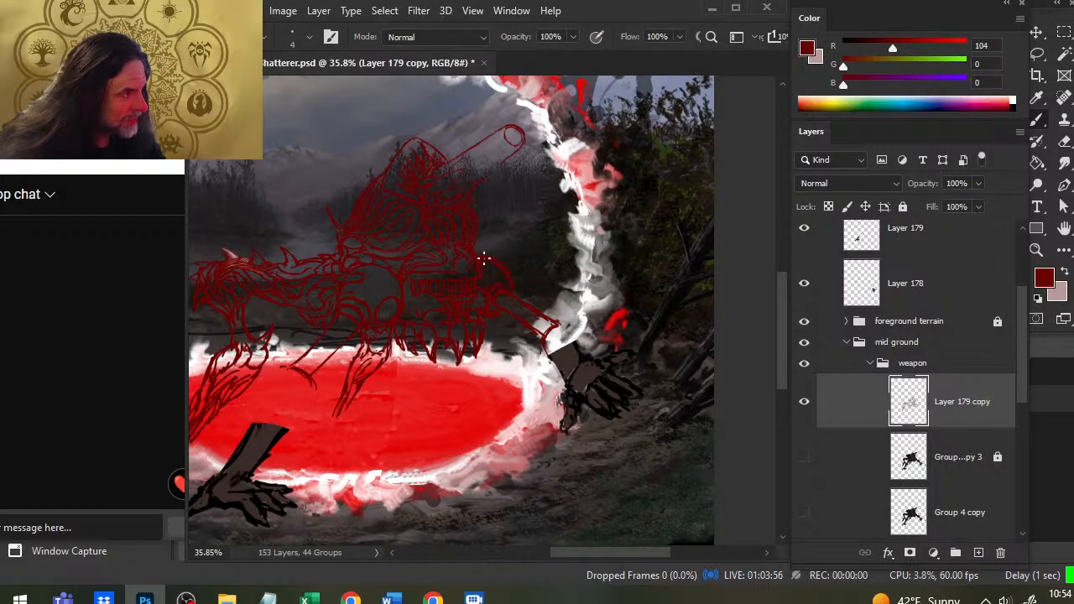
key("e")
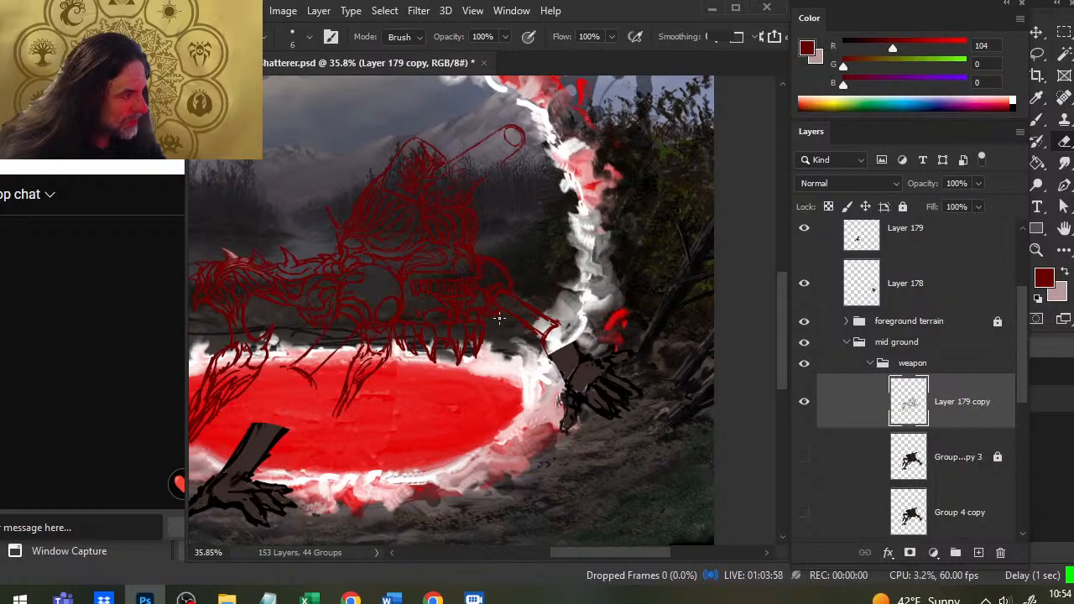
key("b")
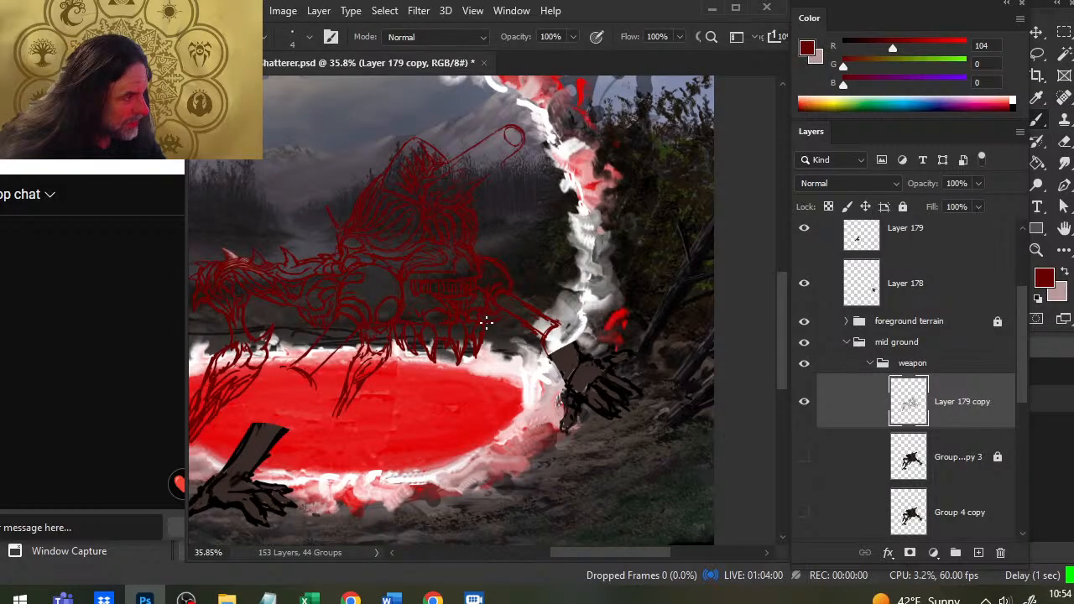
key("e")
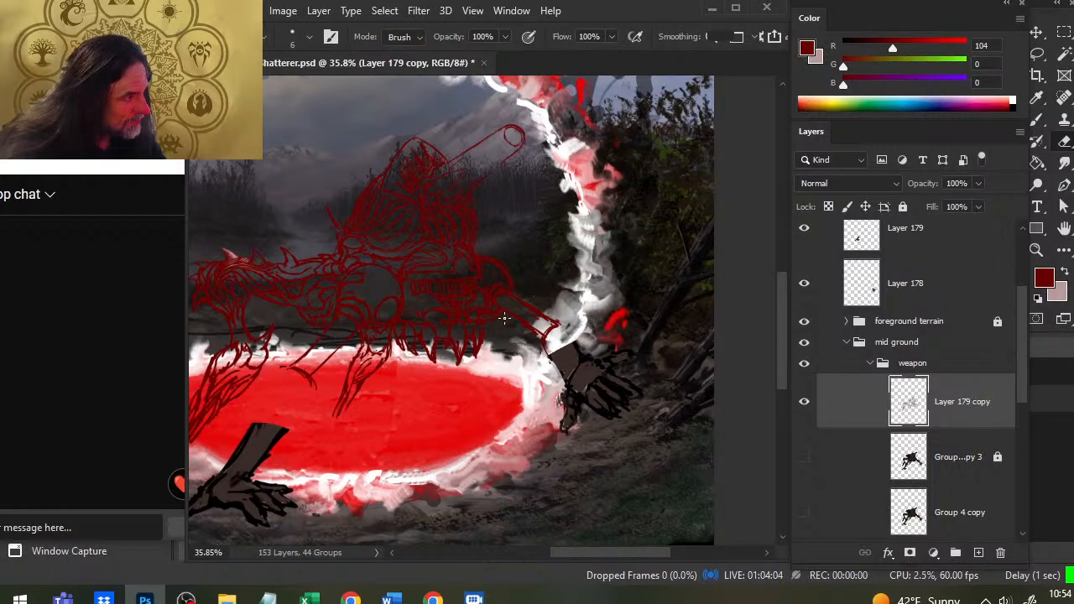
key("b")
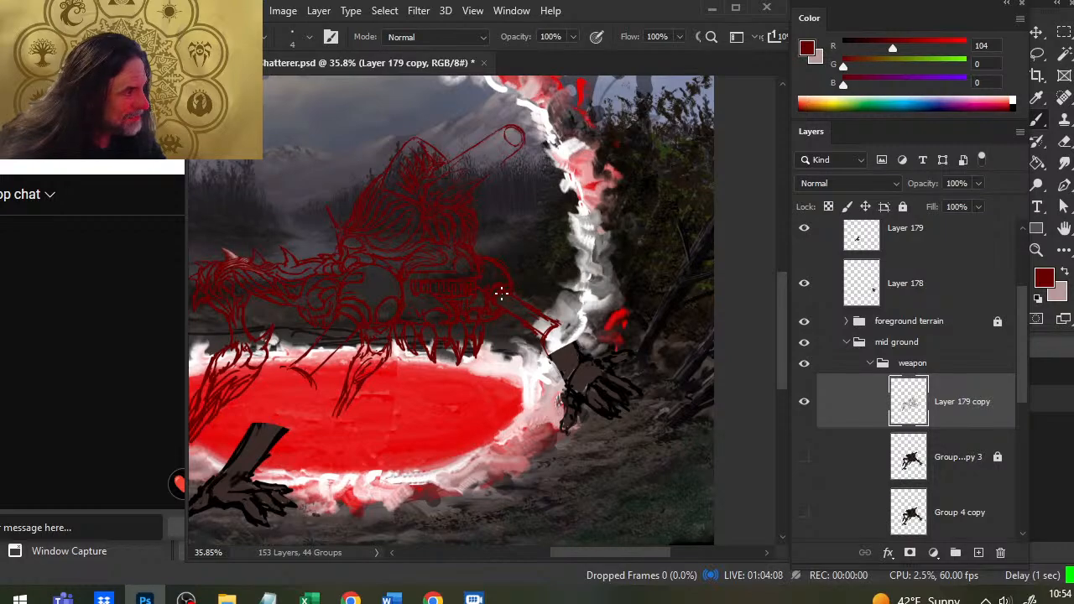
Step: Erase the old lower outline of the forearm and redraw the elbow lines in dark red
key("e")
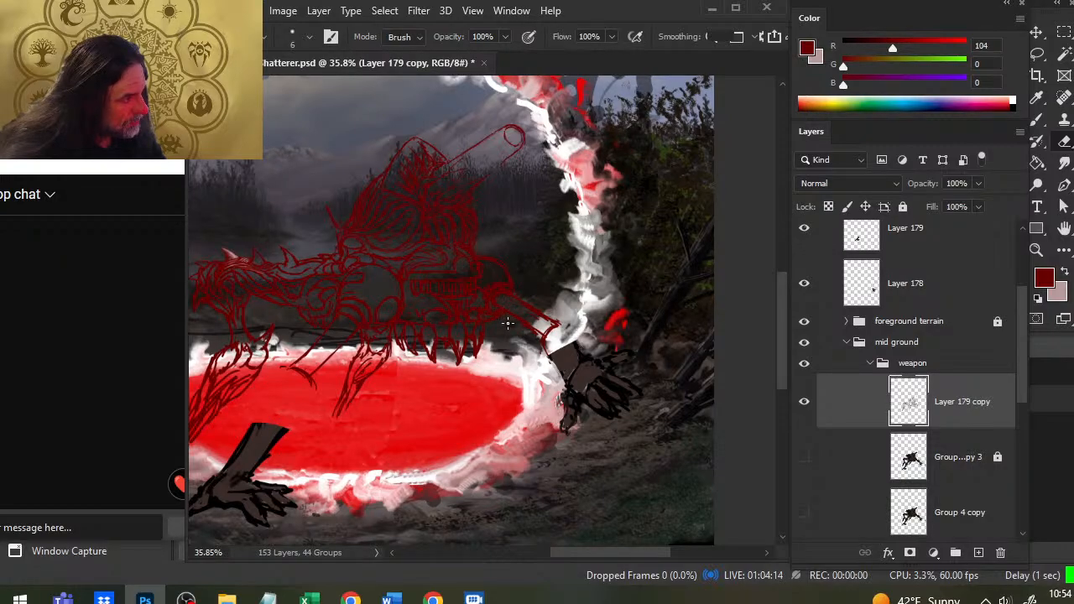
key("b")
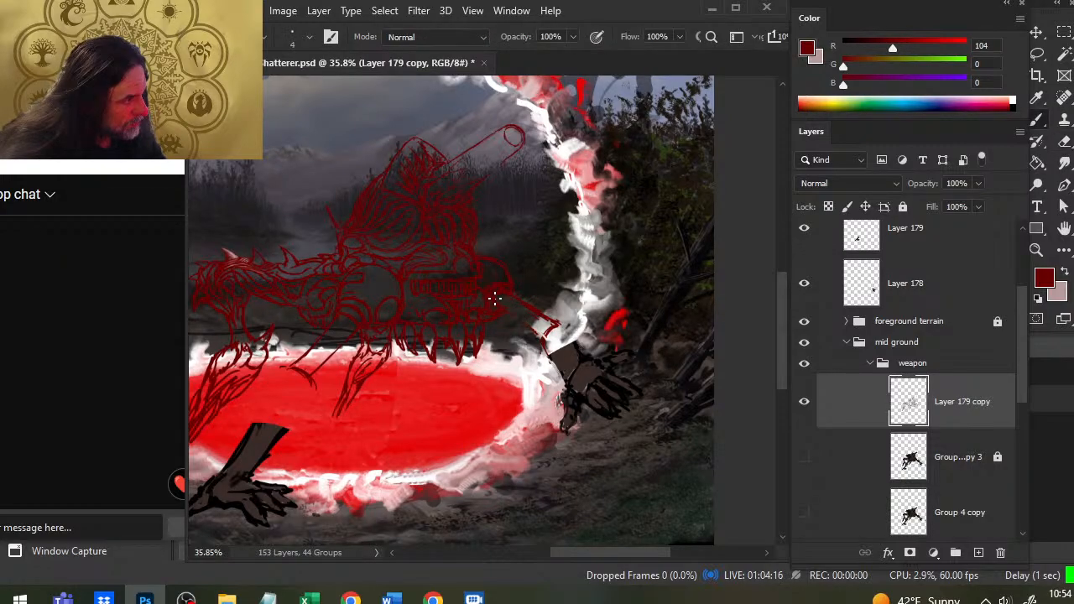
key("e")
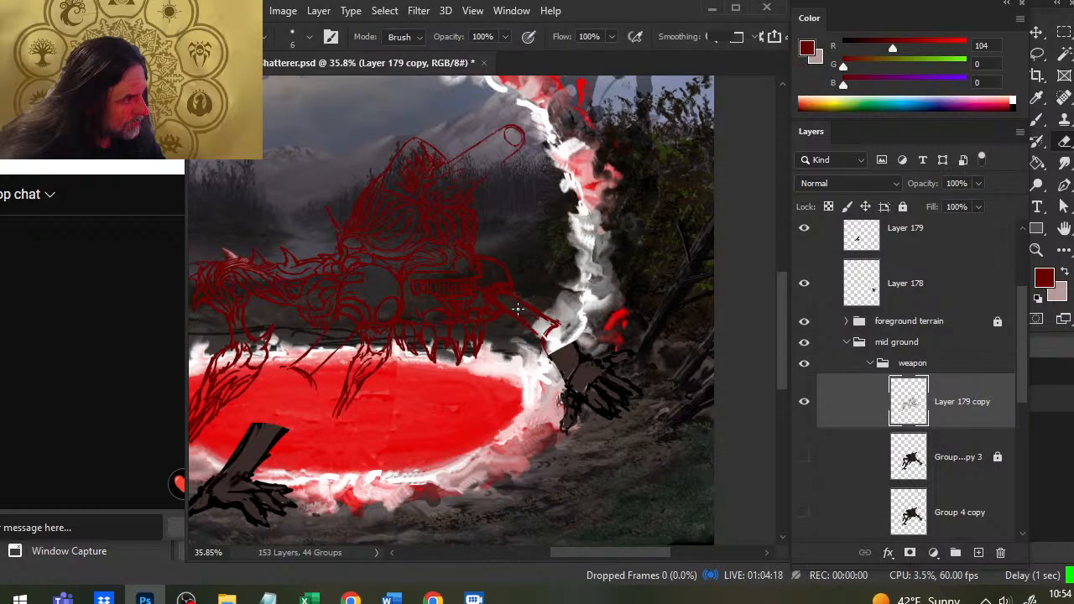
key("b")
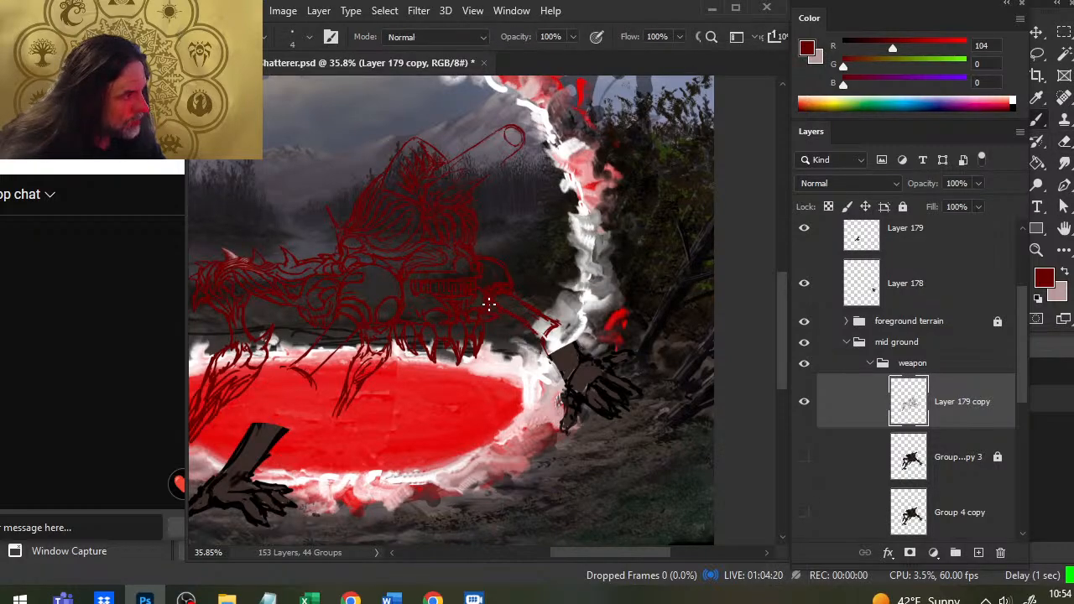
Step: Erase stray lines and redraw the dark red contours where the upper arm joins the cannon's base
key("e")
key("b")
key("e")
key("b")
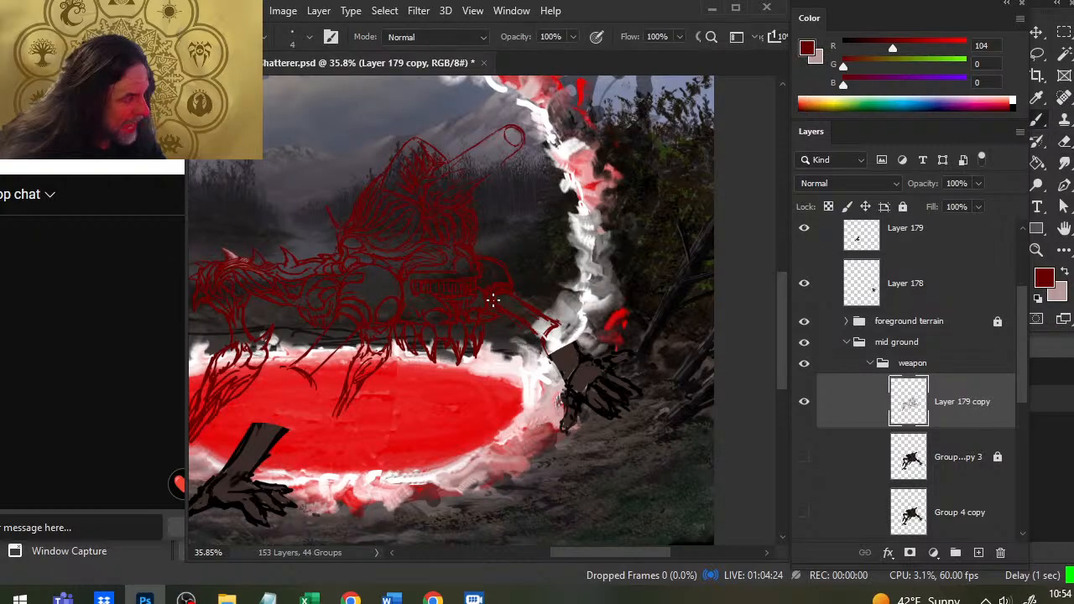
key("e")
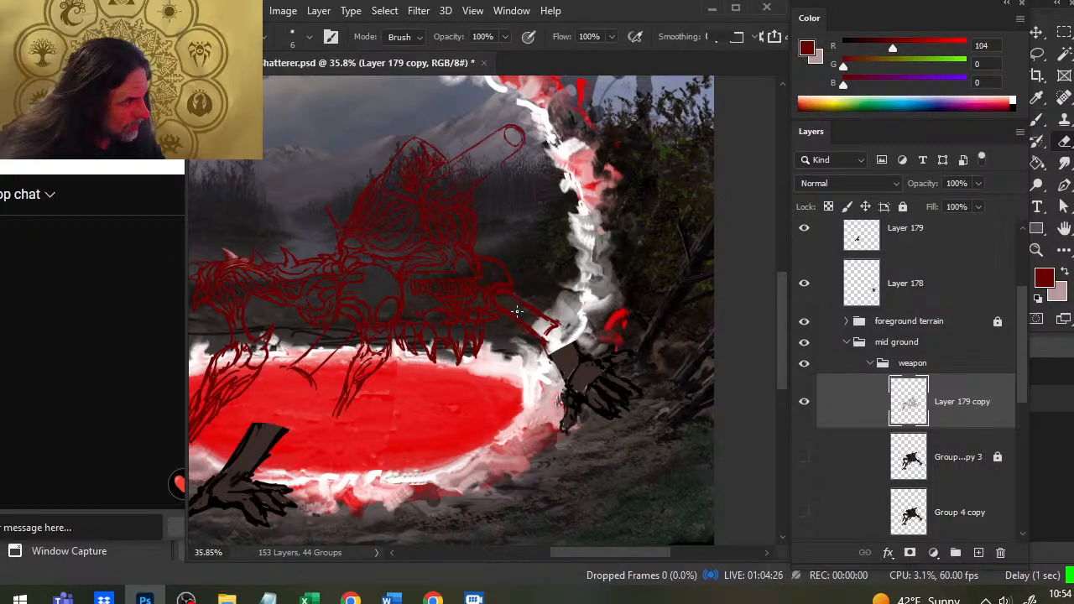
key("b")
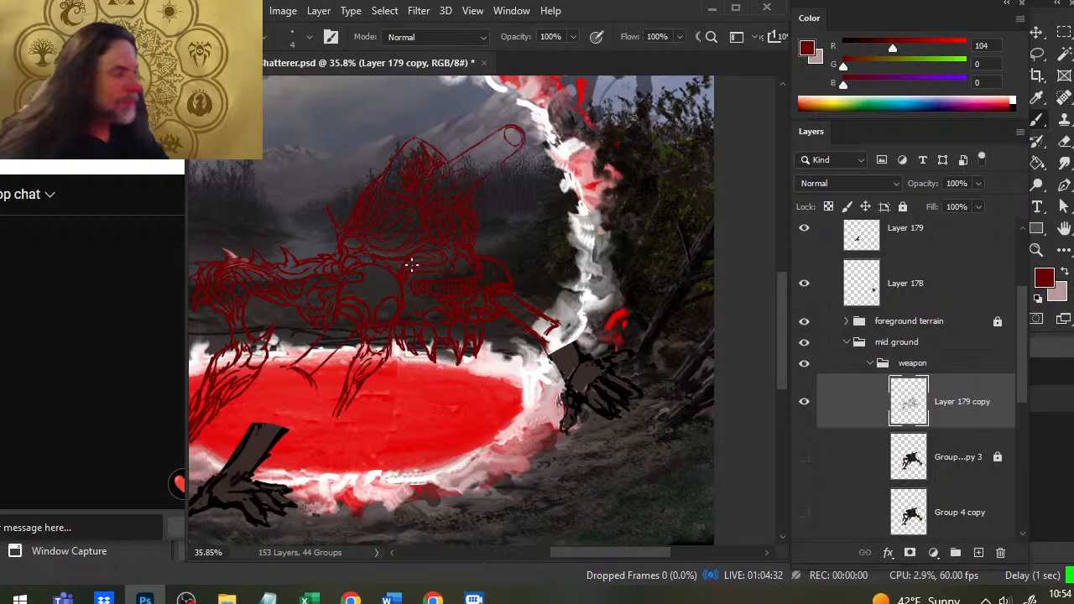
key("e")
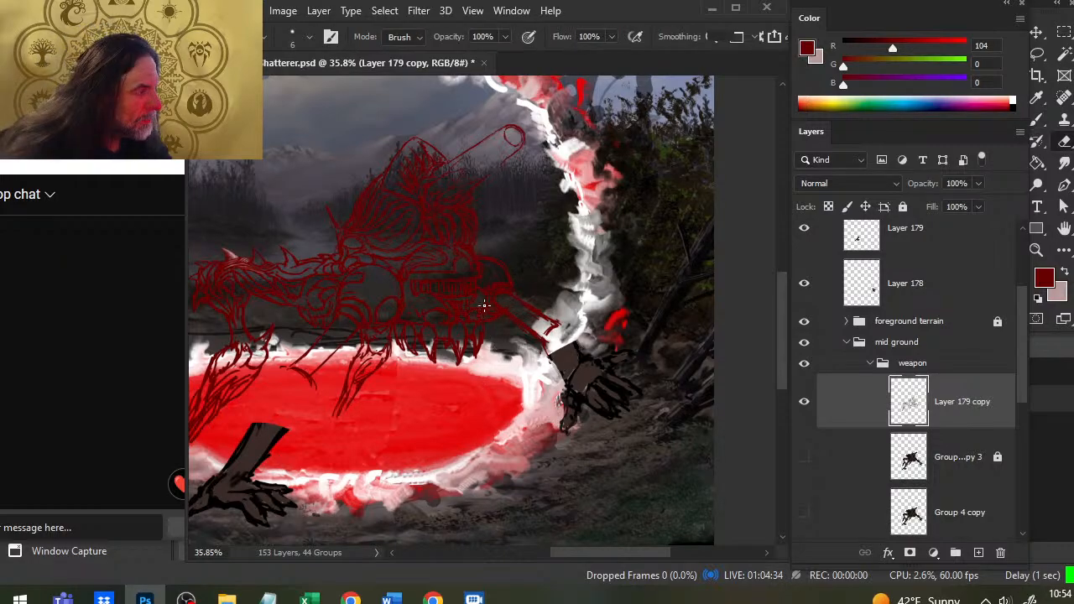
key("b")
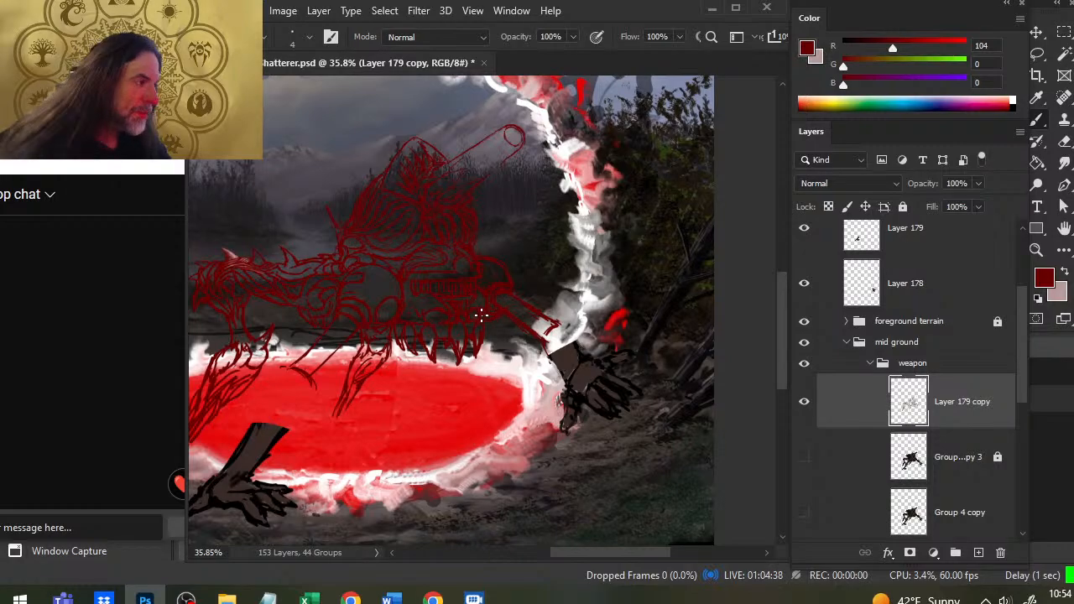
Step: Rework the small dark red lines where the cannon's outer housing meets the top of the base
key("e")
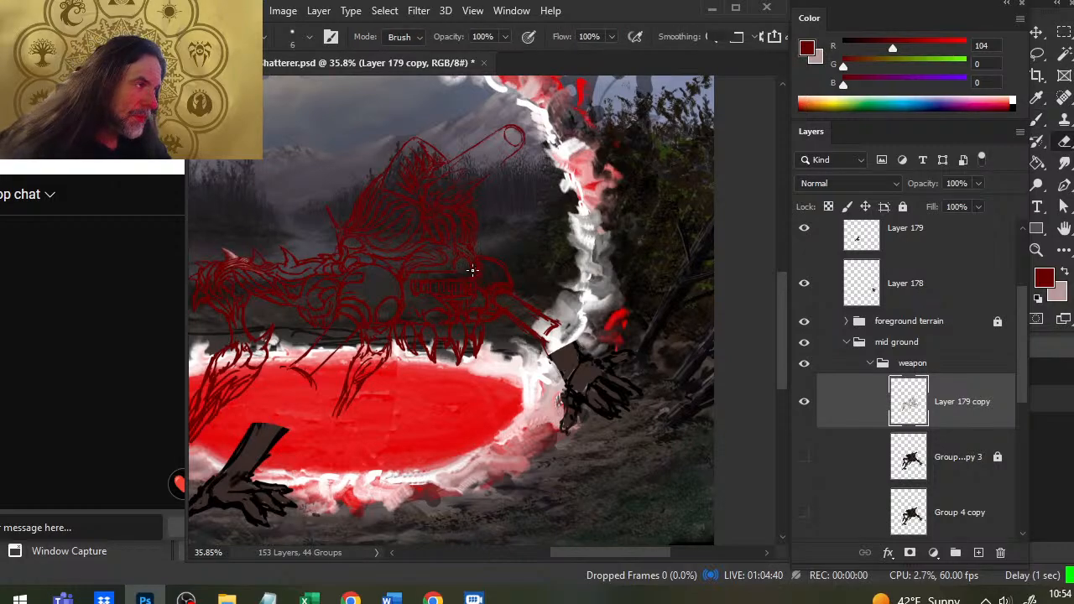
key("b")
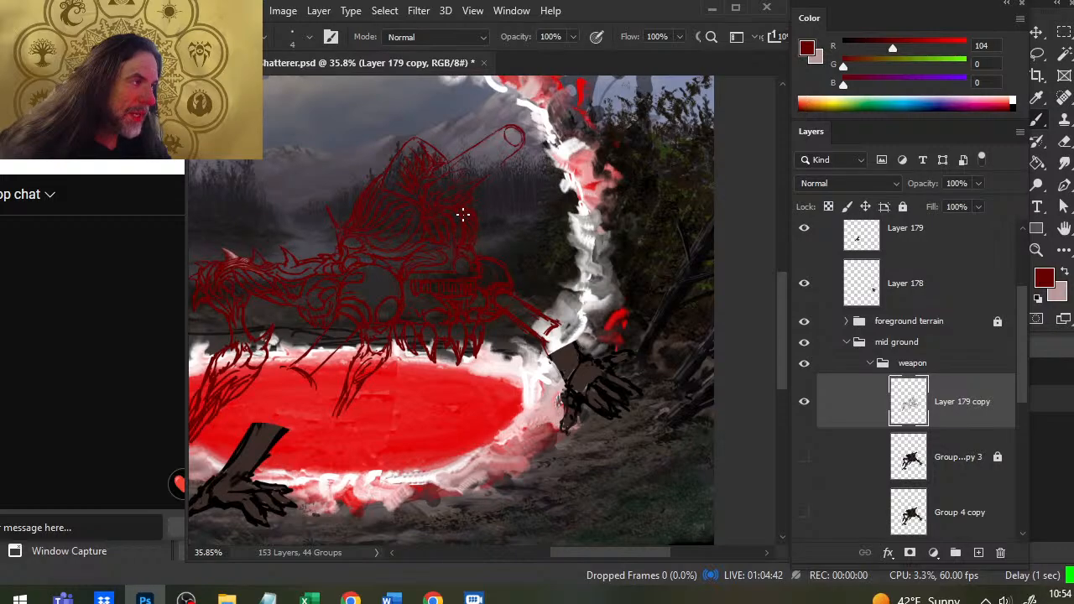
key("e")
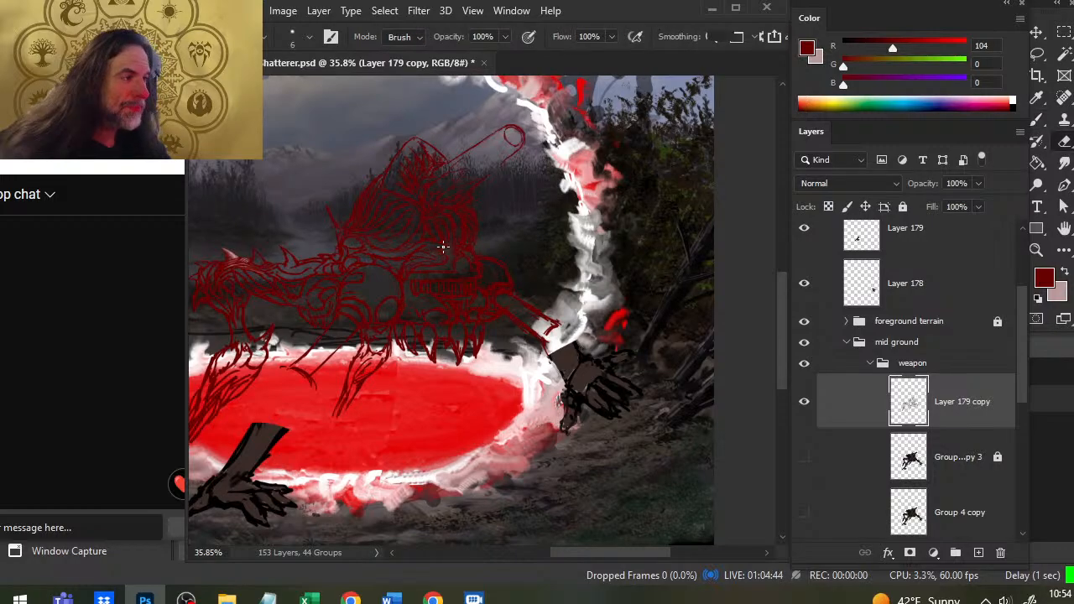
key("b")
key("e")
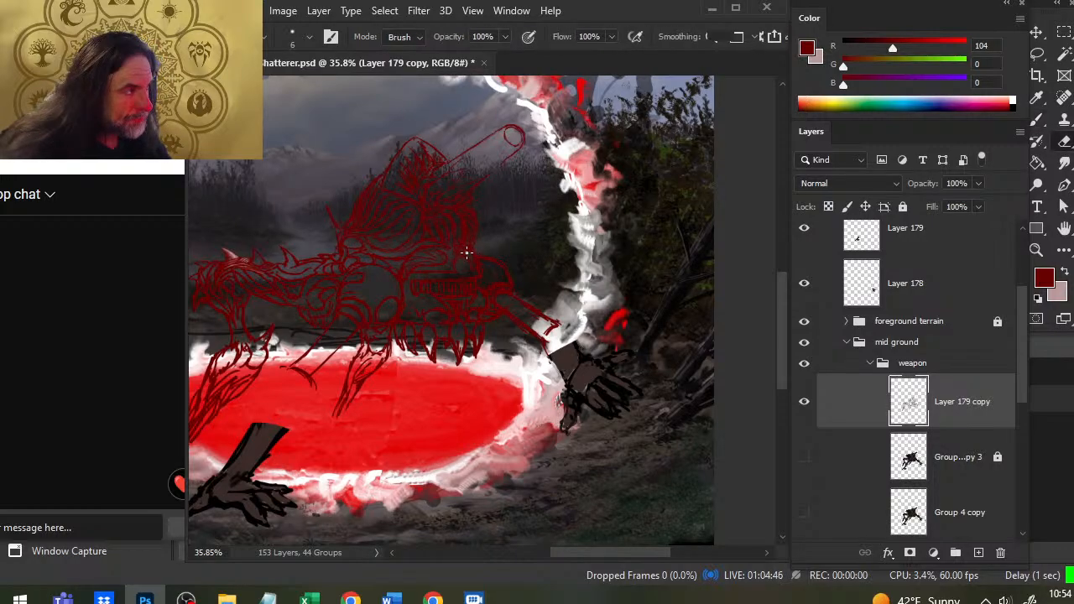
key("b")
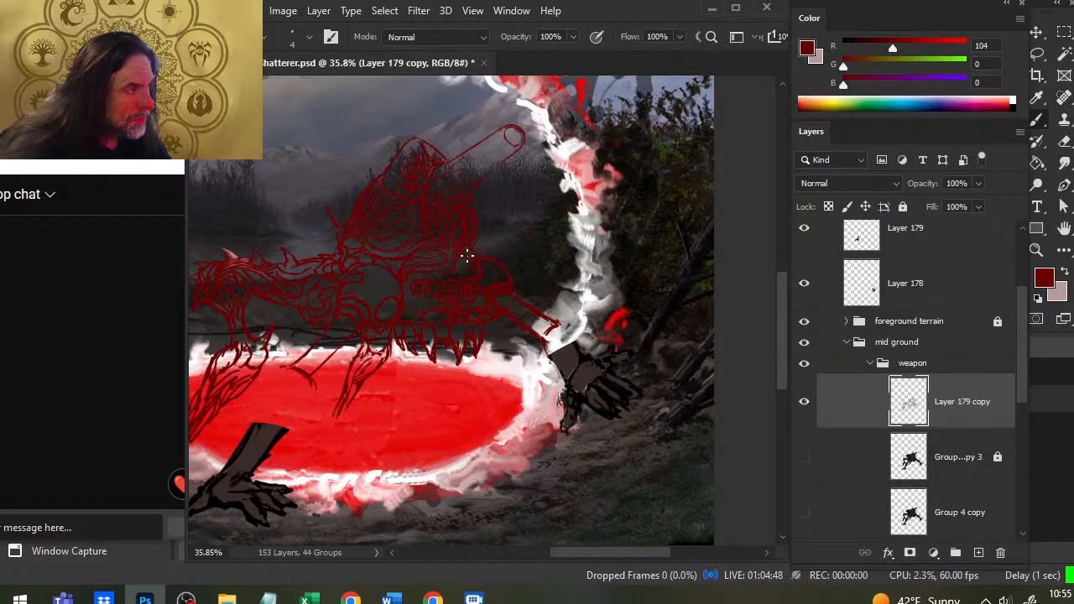
key("e")
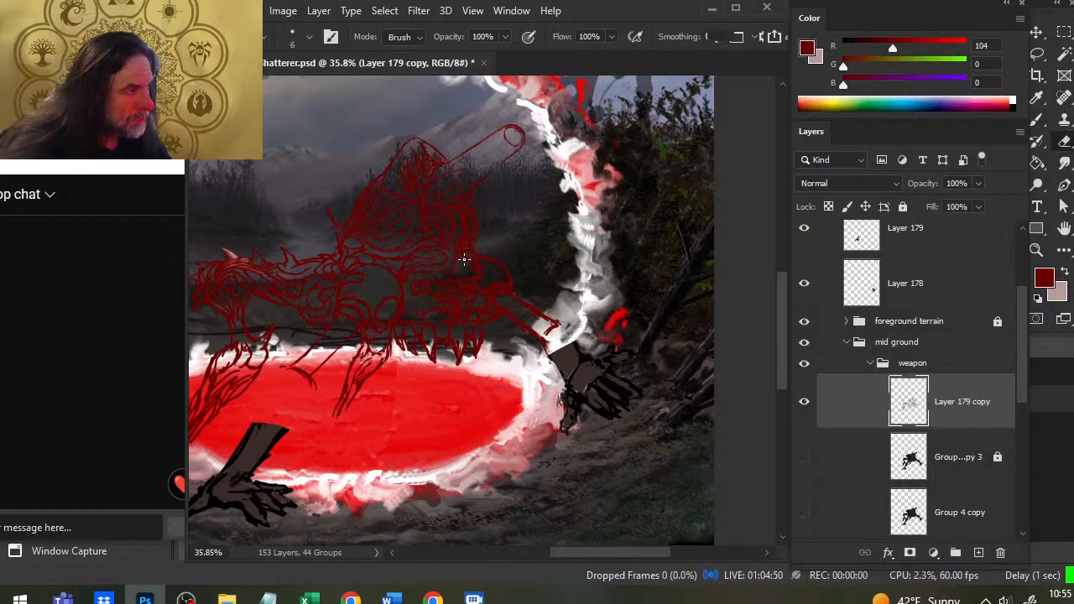
key("b")
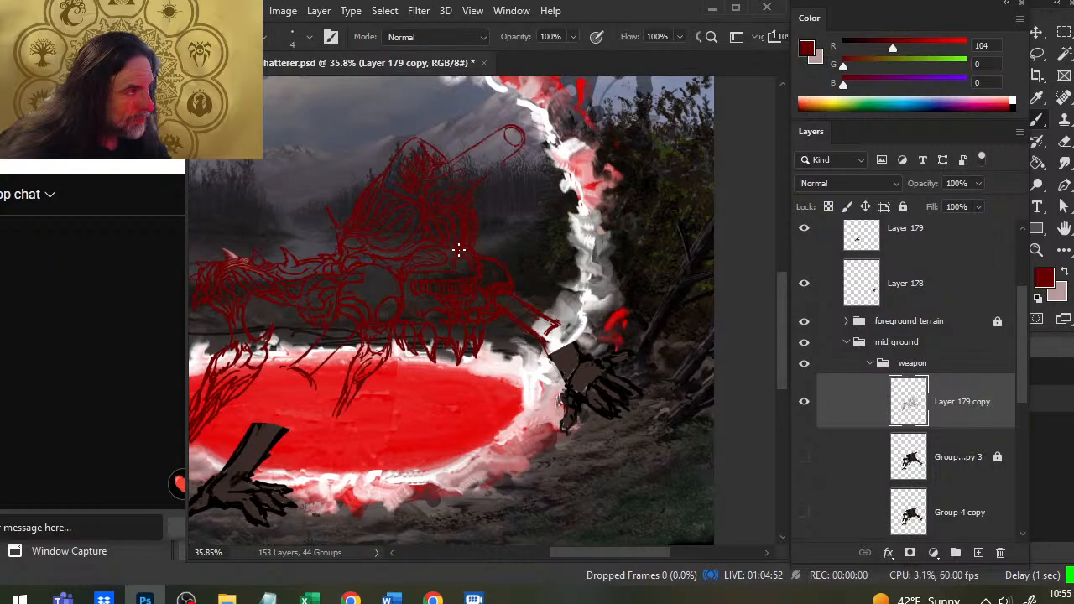
Step: Clean up and redraw the rounded plate lines above the base's slatted row, beside the shoulder
key("e")
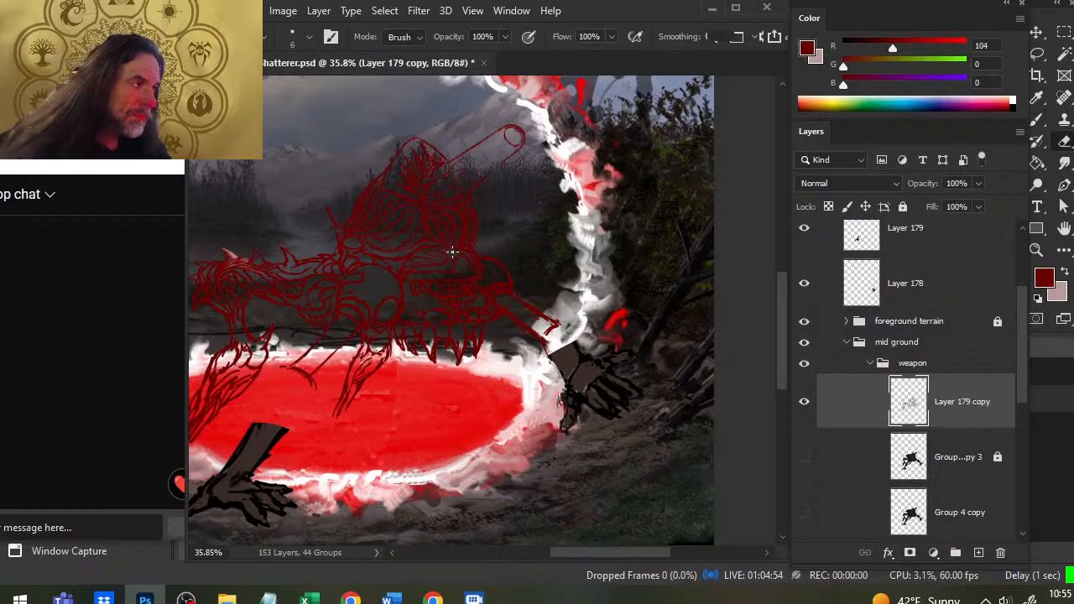
key("b")
key("e")
key("b")
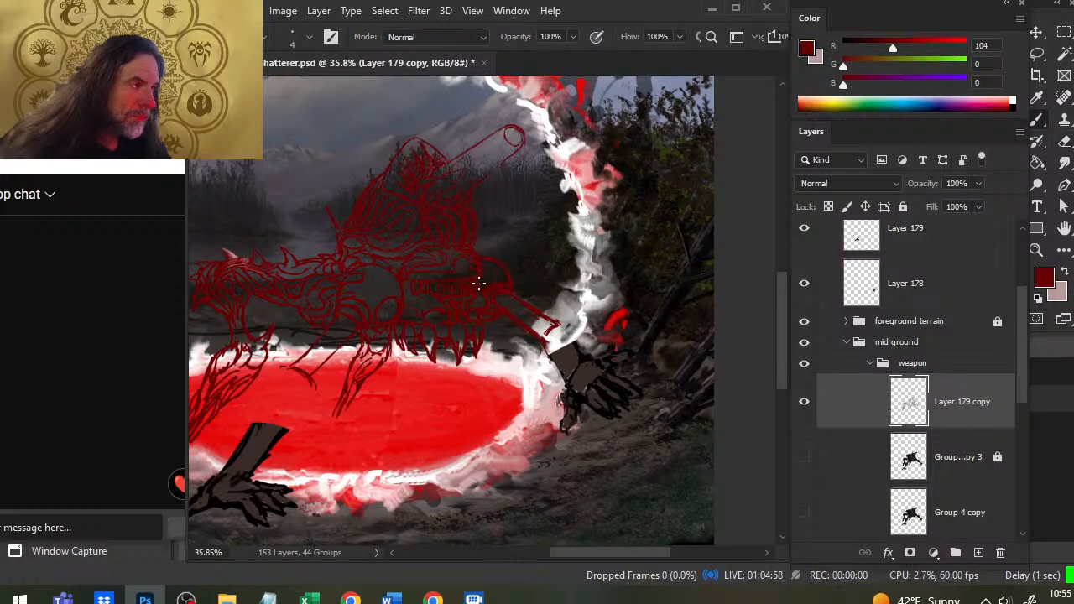
key("e")
key("b")
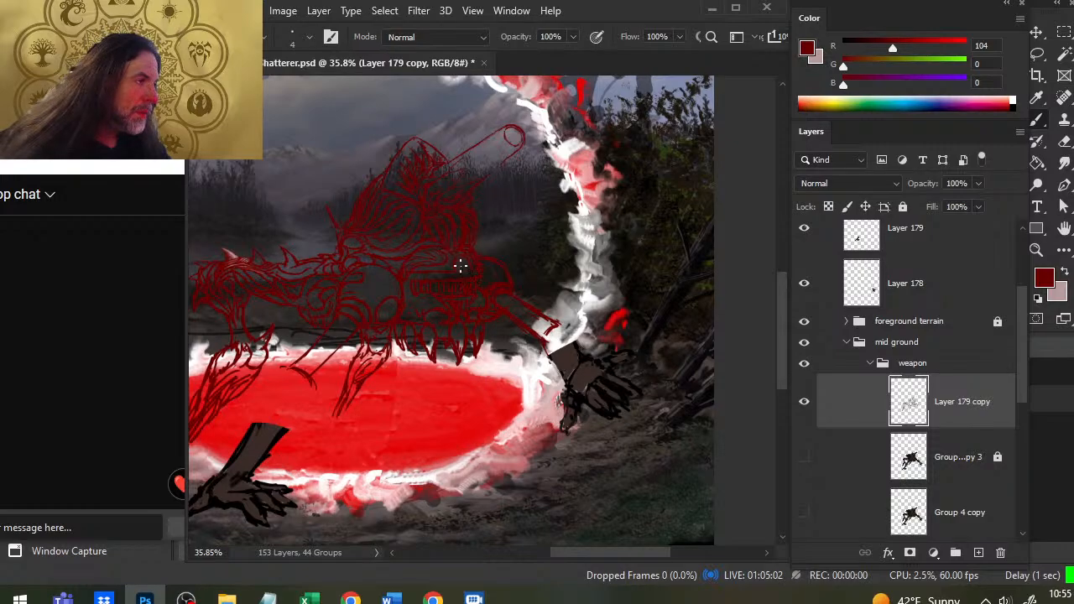
Step: Draw the lower contour of the cannon barrel in dark red and clean up the housing edge where it meets the barrel
key("e")
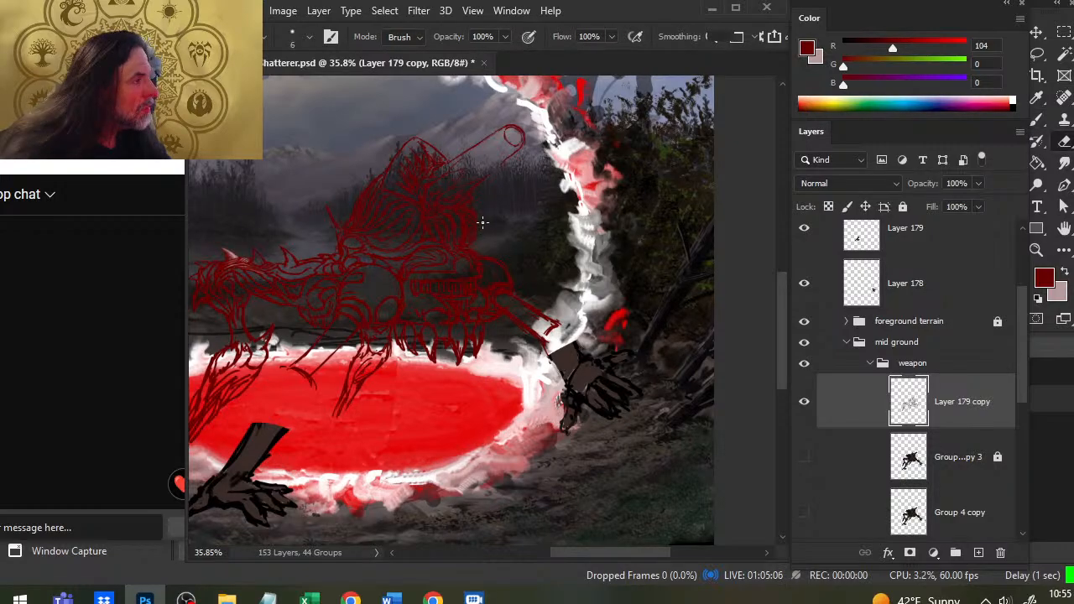
key("b")
key("e")
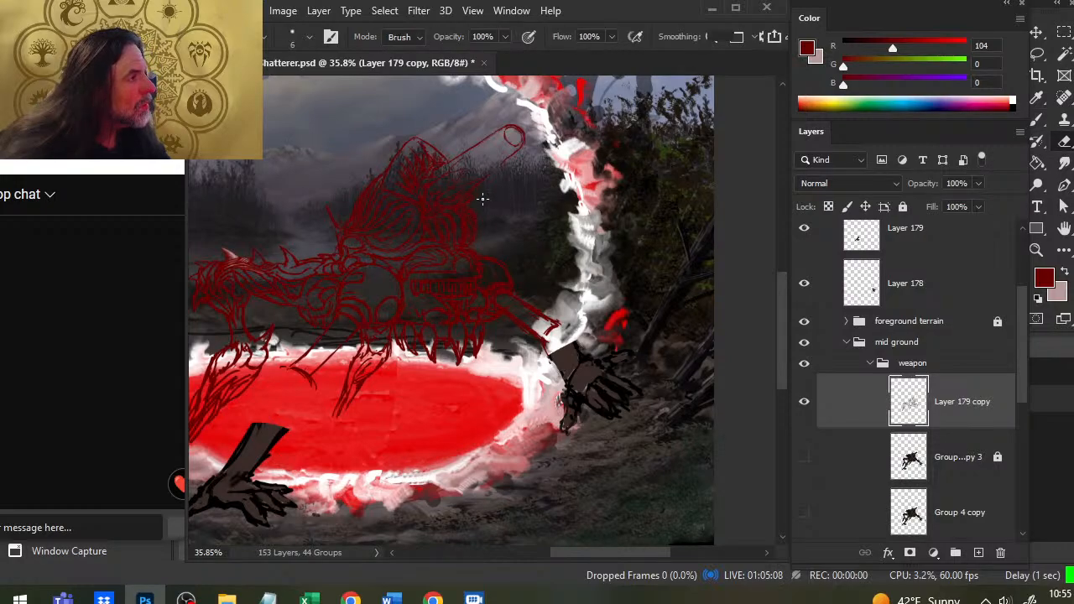
key("b")
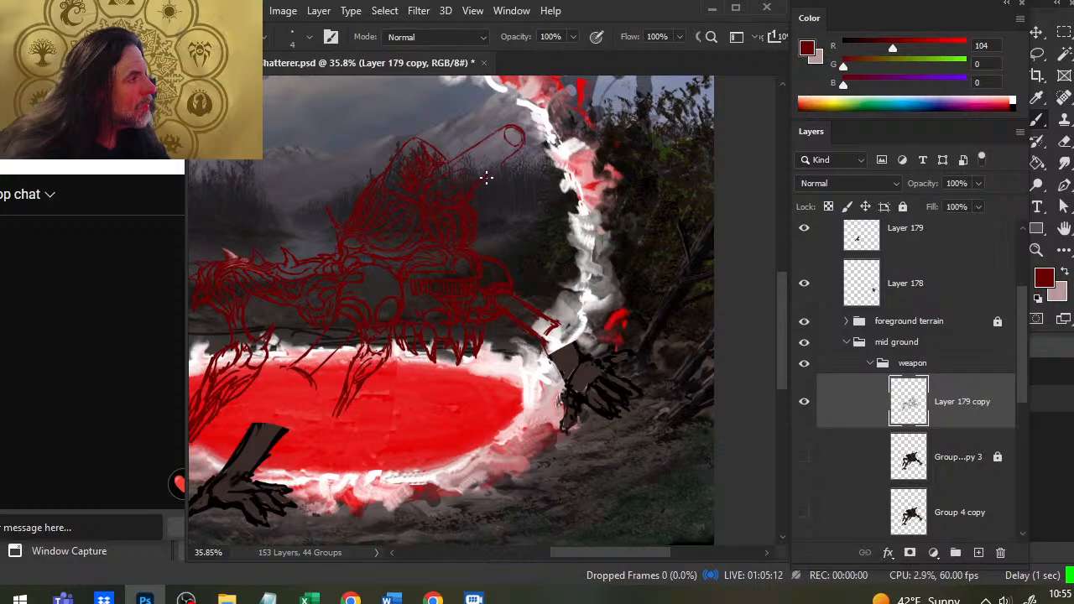
key("e")
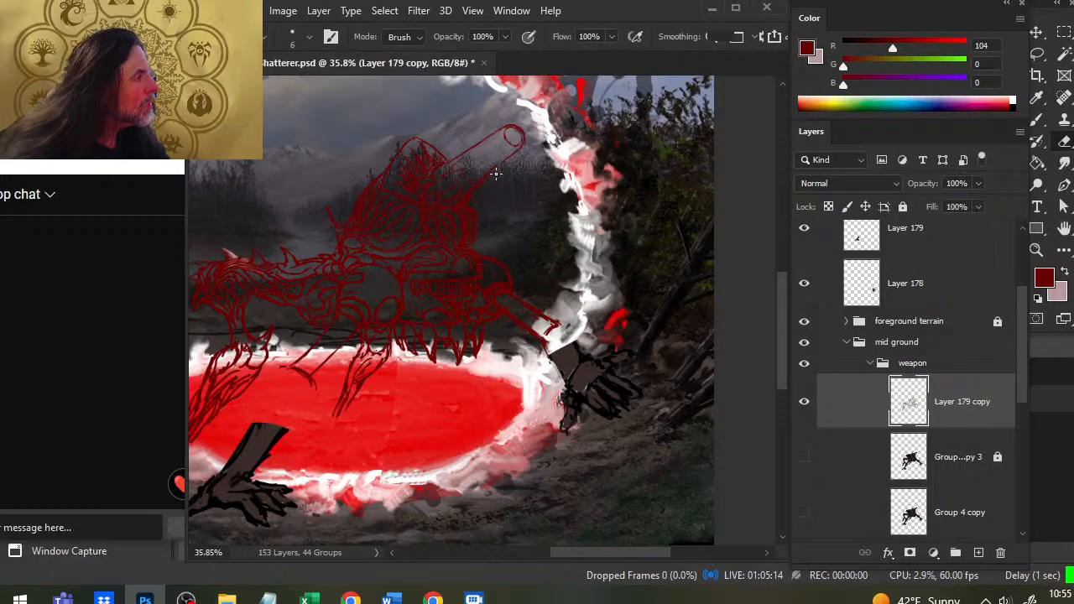
key("b")
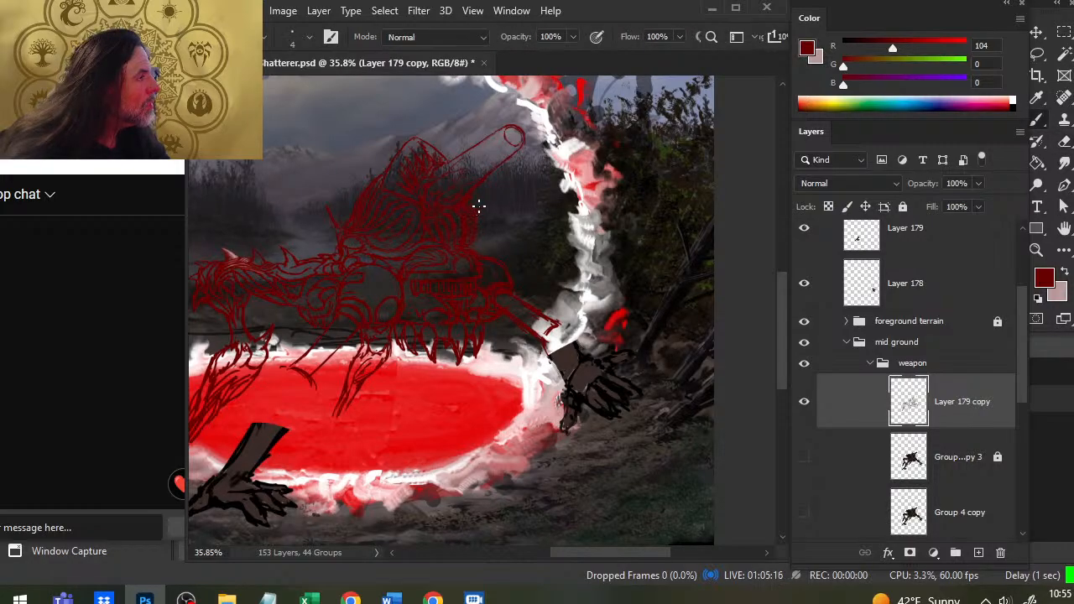
key("e")
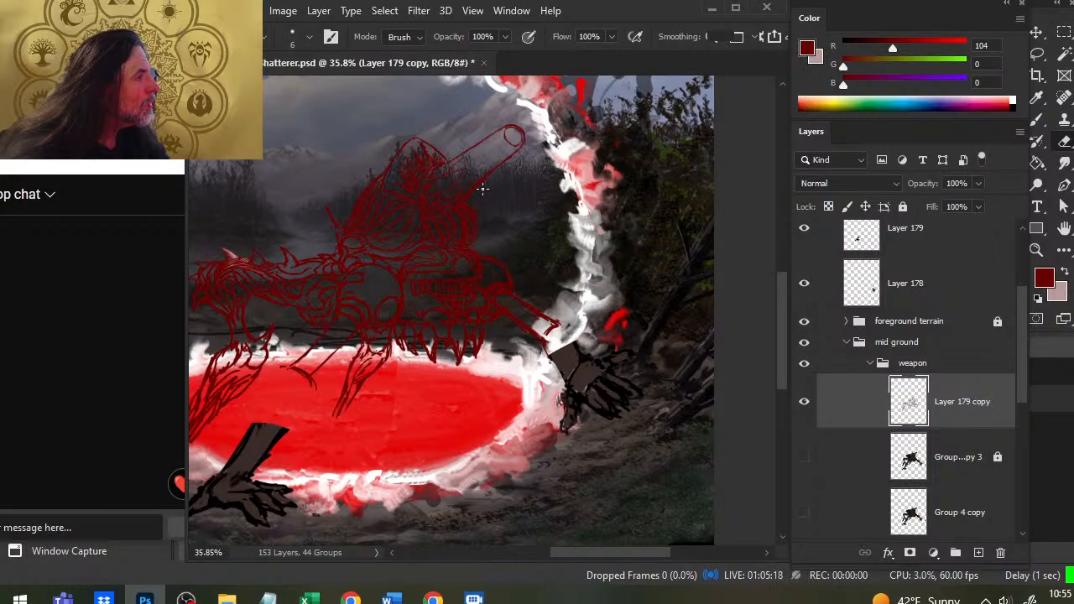
key("b")
key("e")
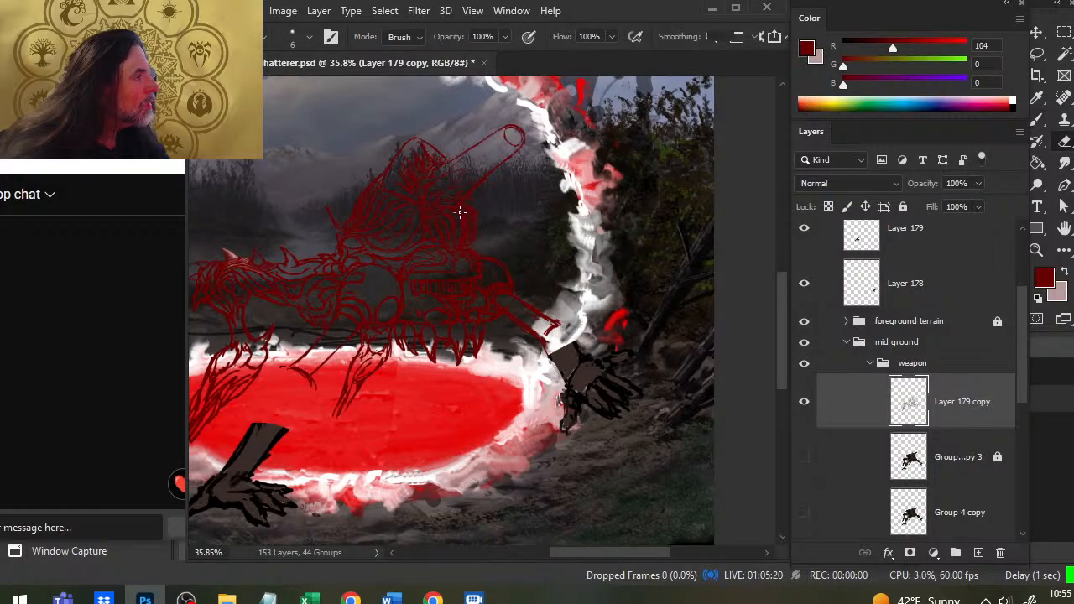
key("b")
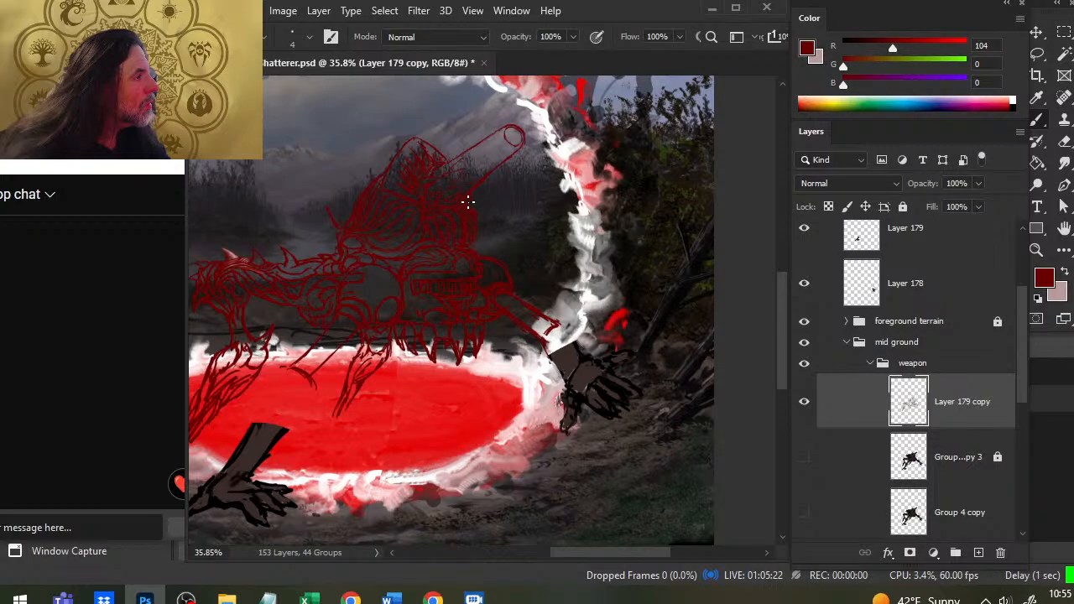
Step: Erase the barrel's heavy lower contour and redraw it as a thinner straight line from muzzle to housing
key("e")
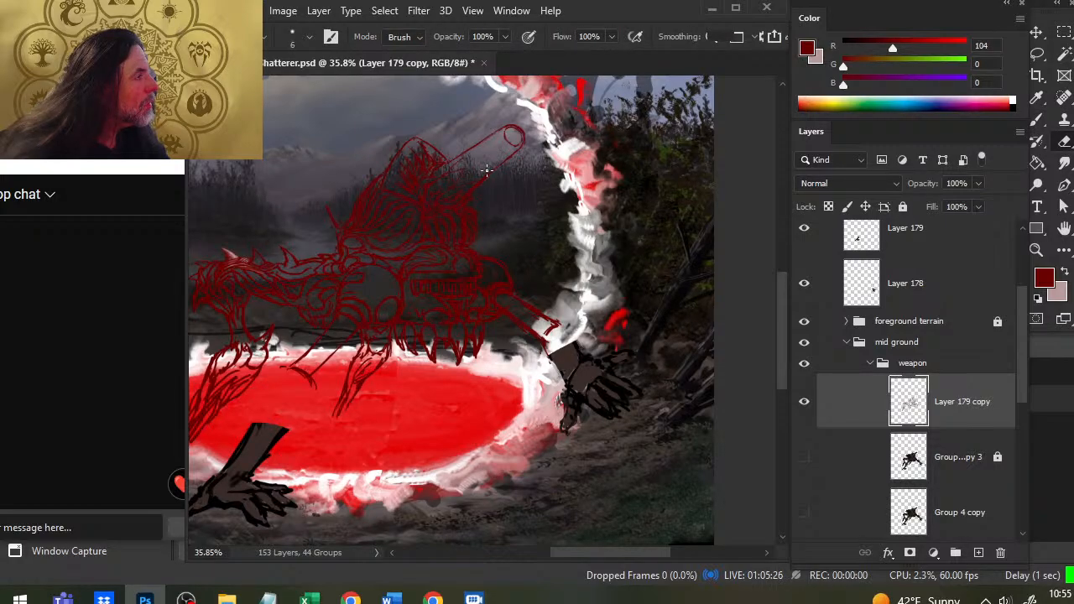
key("b")
key("e")
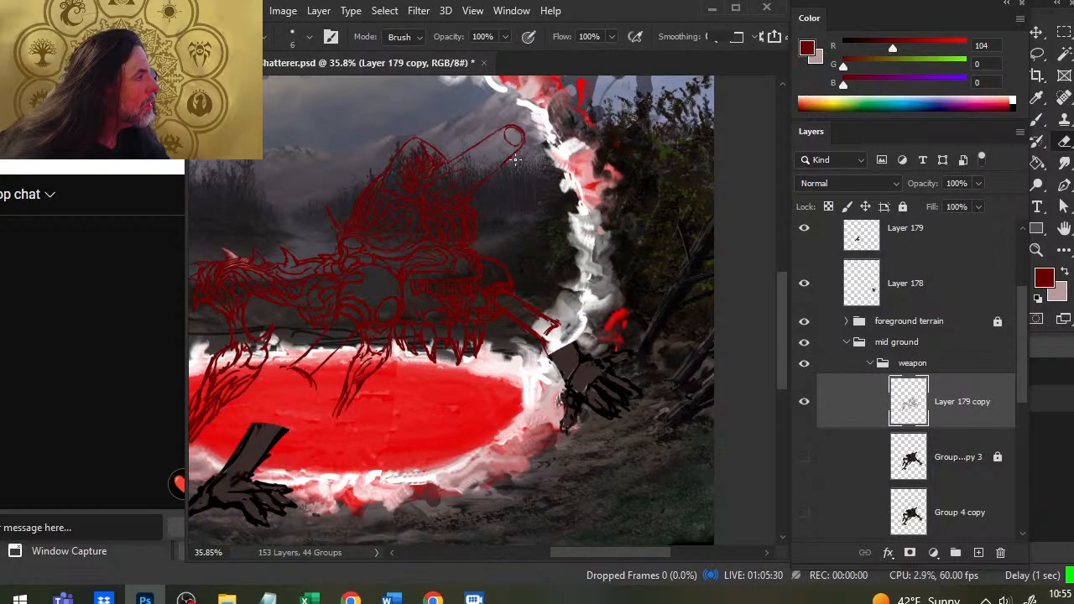
key("b")
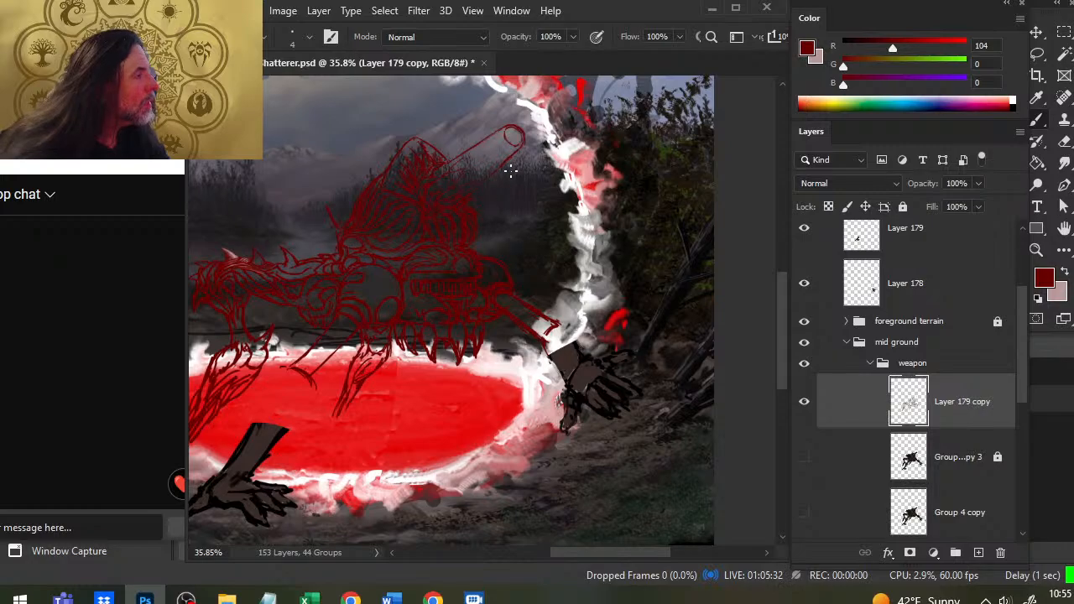
key("e")
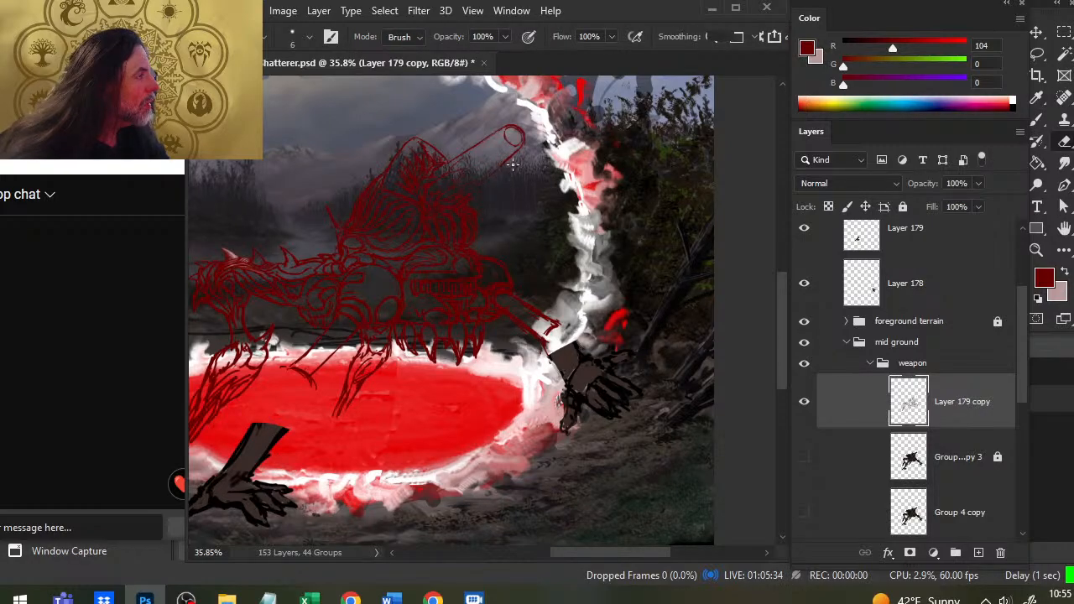
key("b")
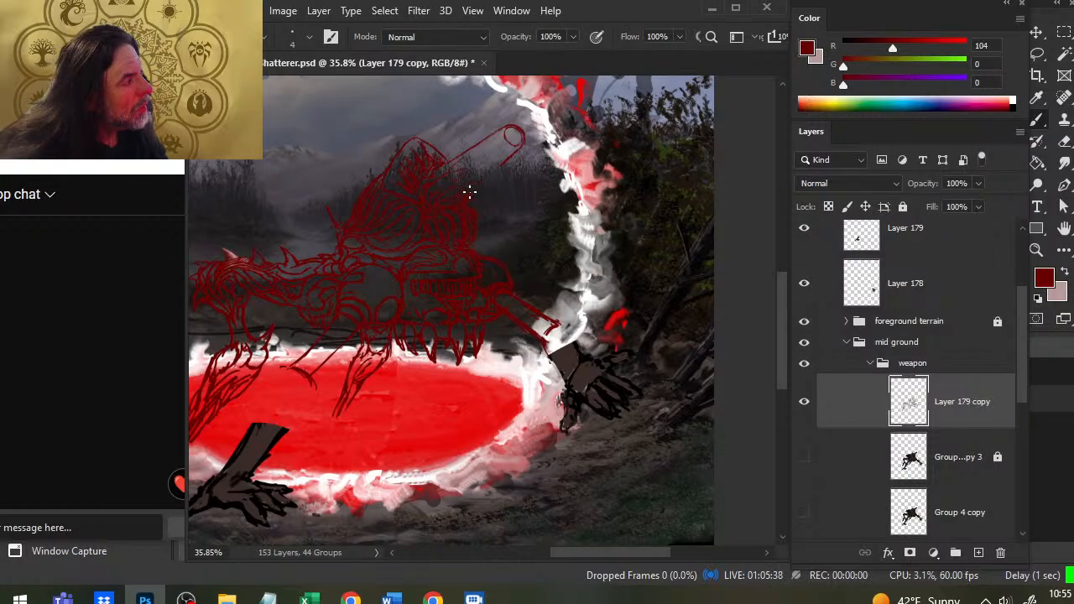
key("e")
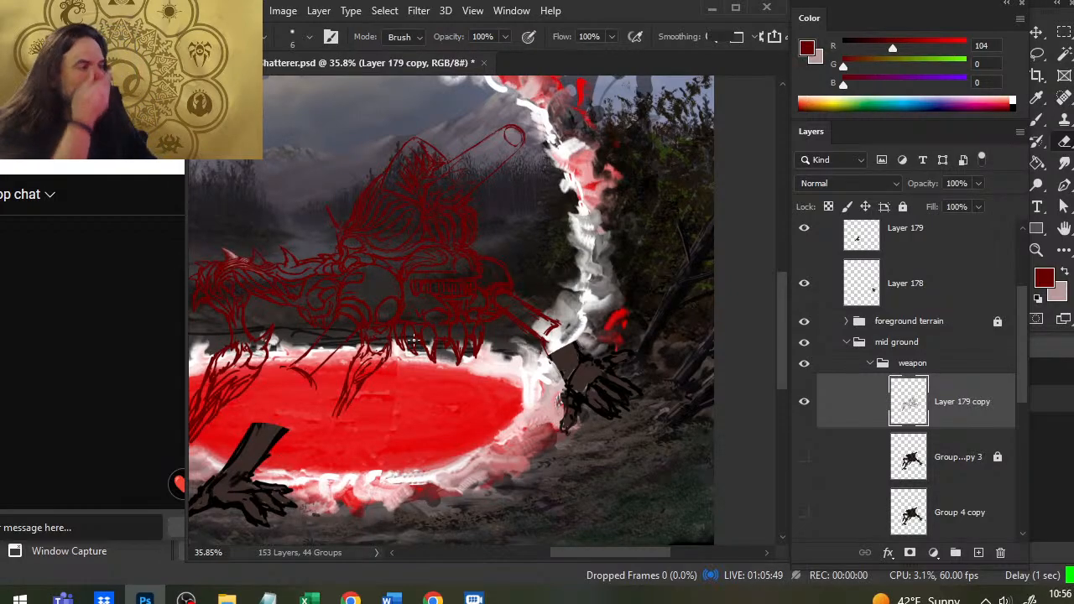
Step: Show the locked Group...py 3 layer beneath the line art and add a new empty layer above Layer 179 copy
left_click(803, 456)
key("z")
left_click(280, 215)
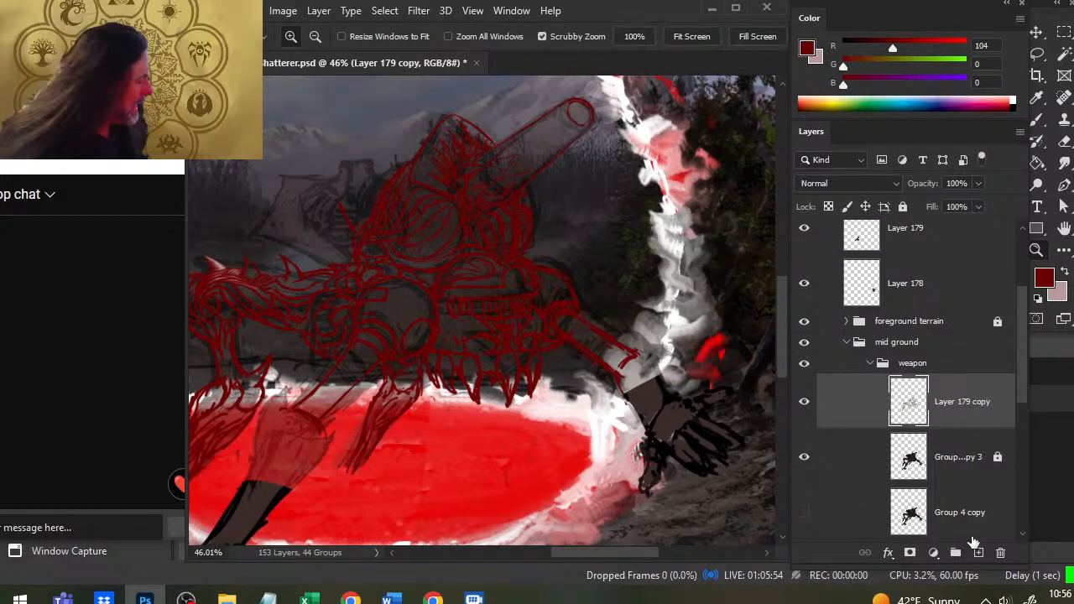
left_click(978, 552)
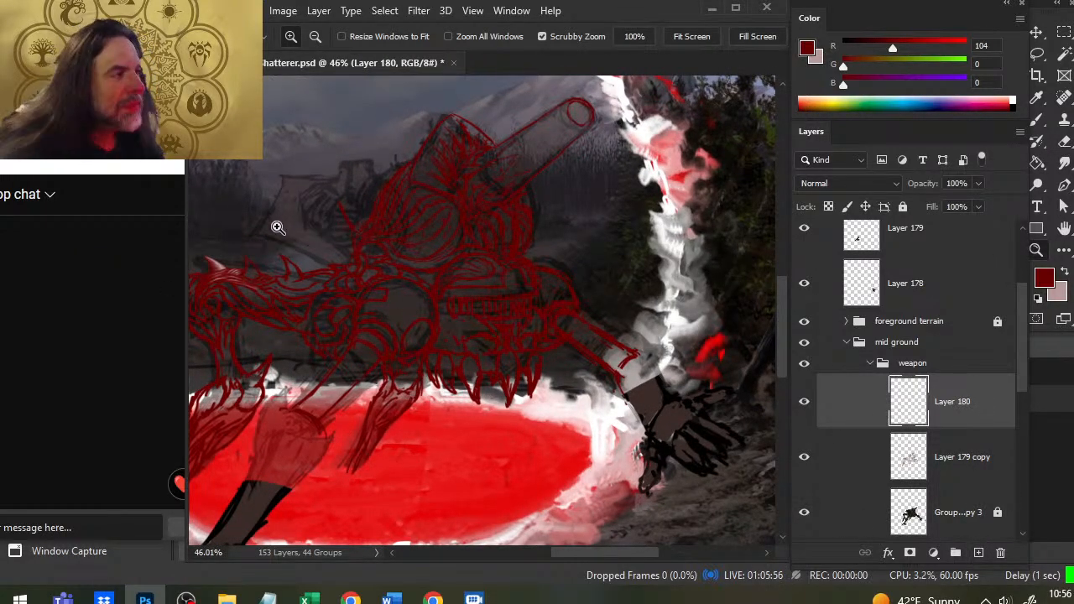
Step: Draw rounded, looped dark red contours over the faint form behind the cannon on the new layer
key("b")
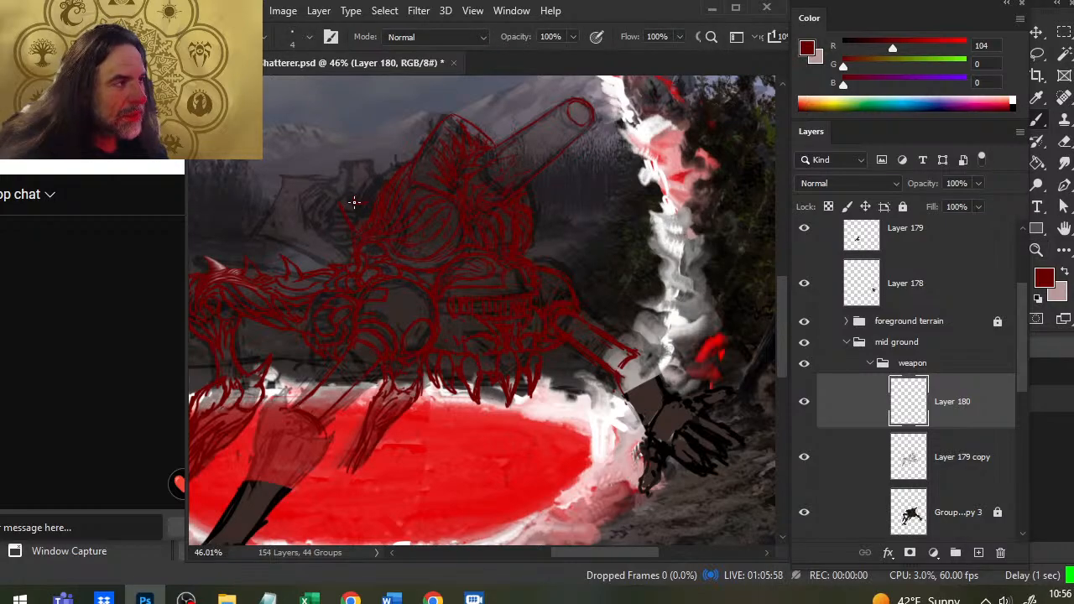
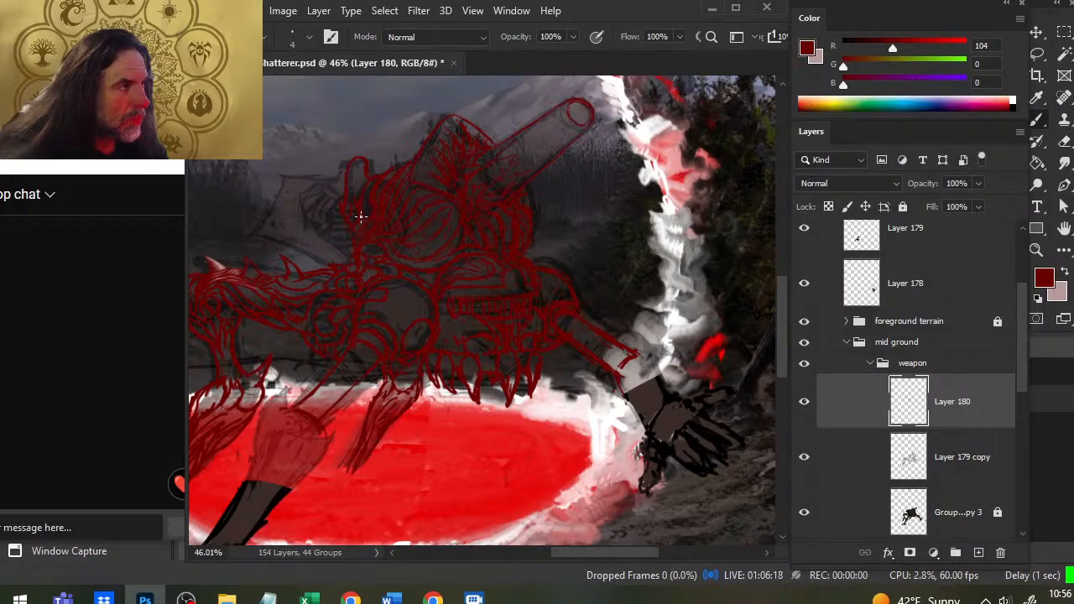
key("e")
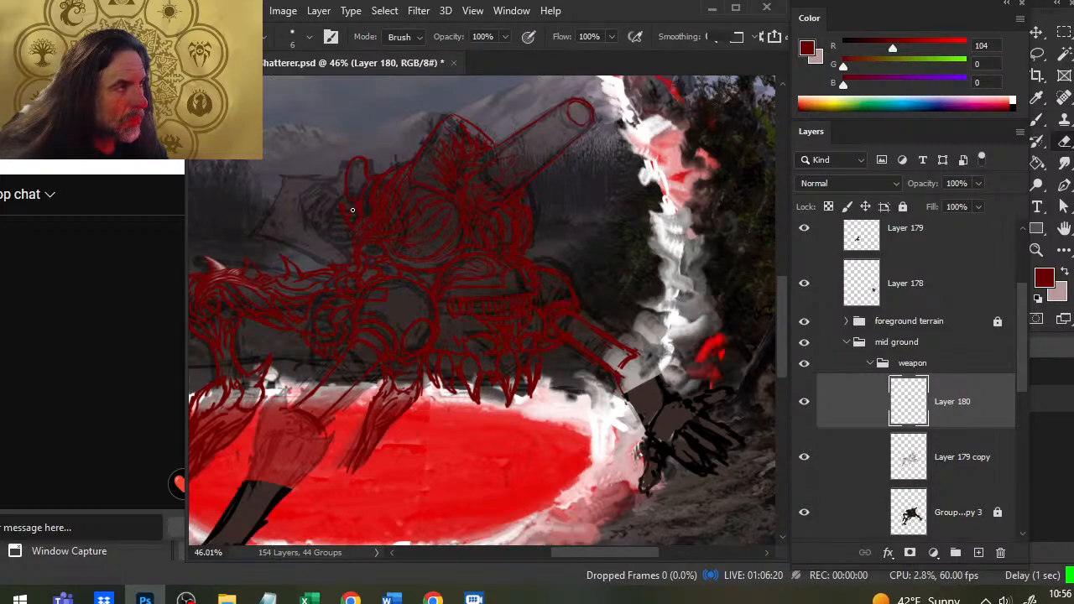
key("b")
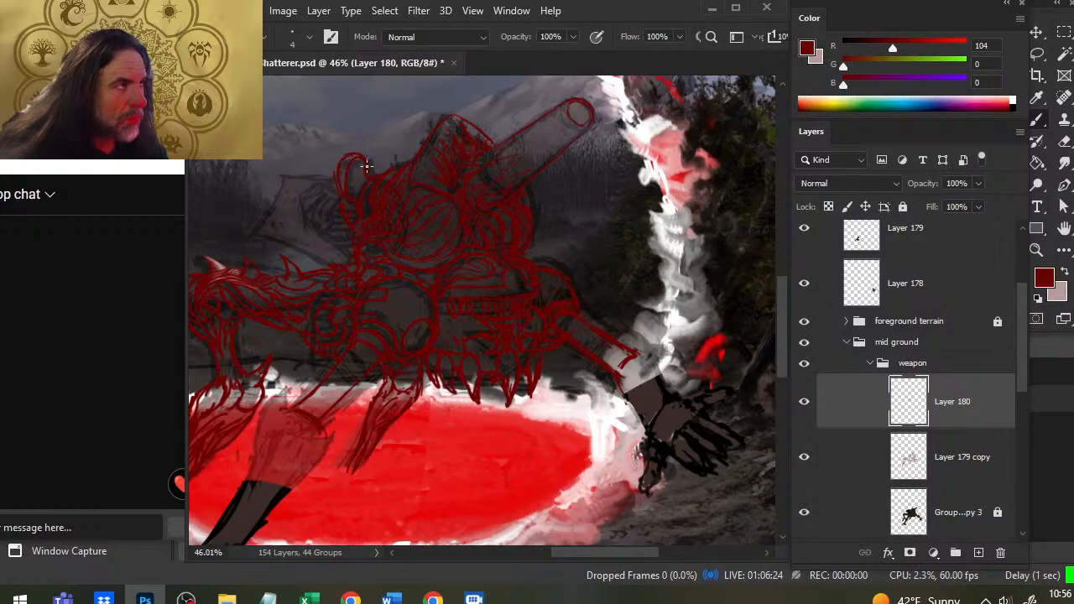
left_click_drag(349, 154, 319, 198)
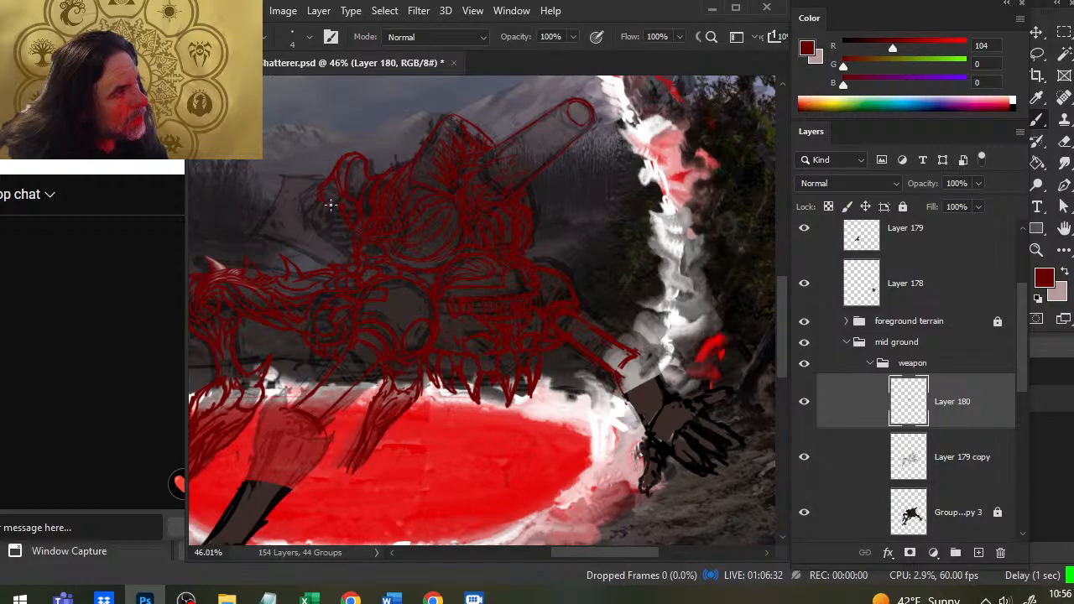
Step: Outline the outer curved edge of the form behind the cannon in dark red and tidy its overlapping lines
key("e")
key("b")
mouse_move(293, 232)
left_mouse_down()
mouse_move(323, 247)
mouse_move(292, 232)
mouse_move(315, 183)
left_mouse_up()
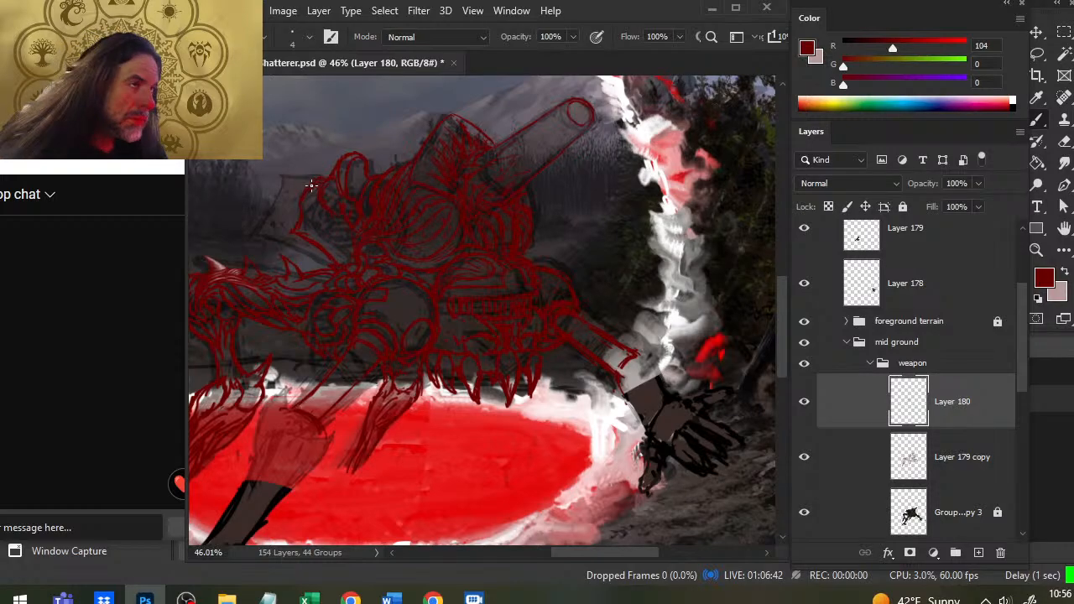
key("e")
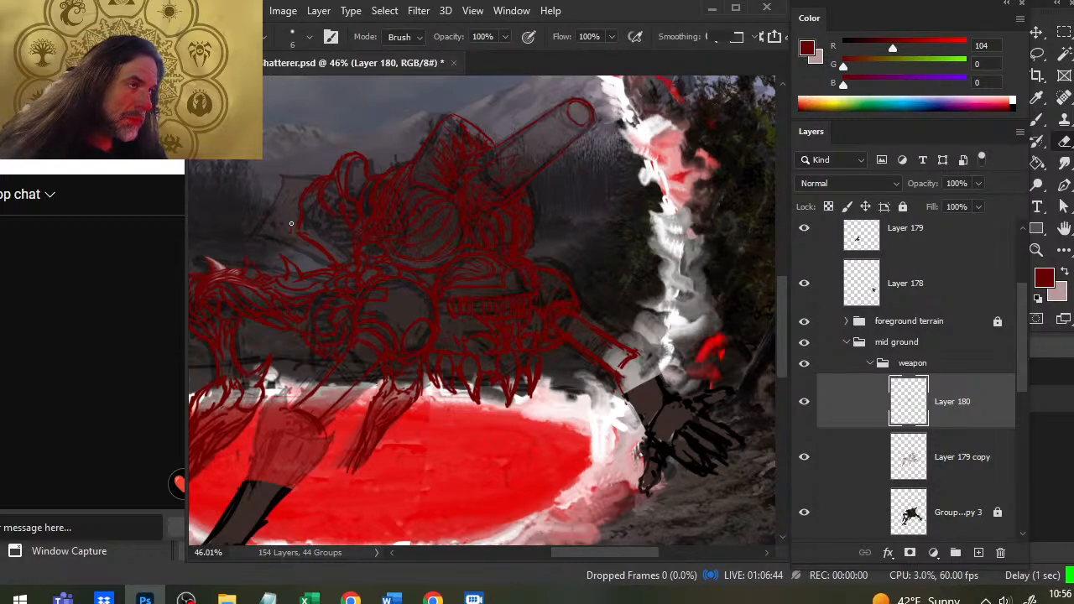
key("b")
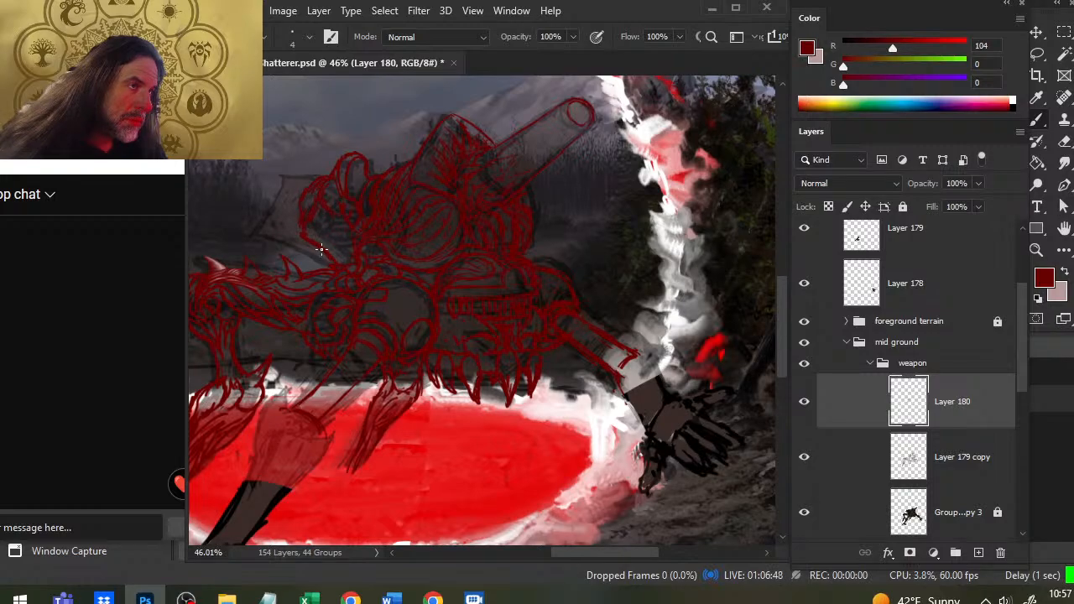
Step: Refine the dark red outline along the rear pod's lower left edge on Layer 180, alternating brush strokes and erasing
key("e")
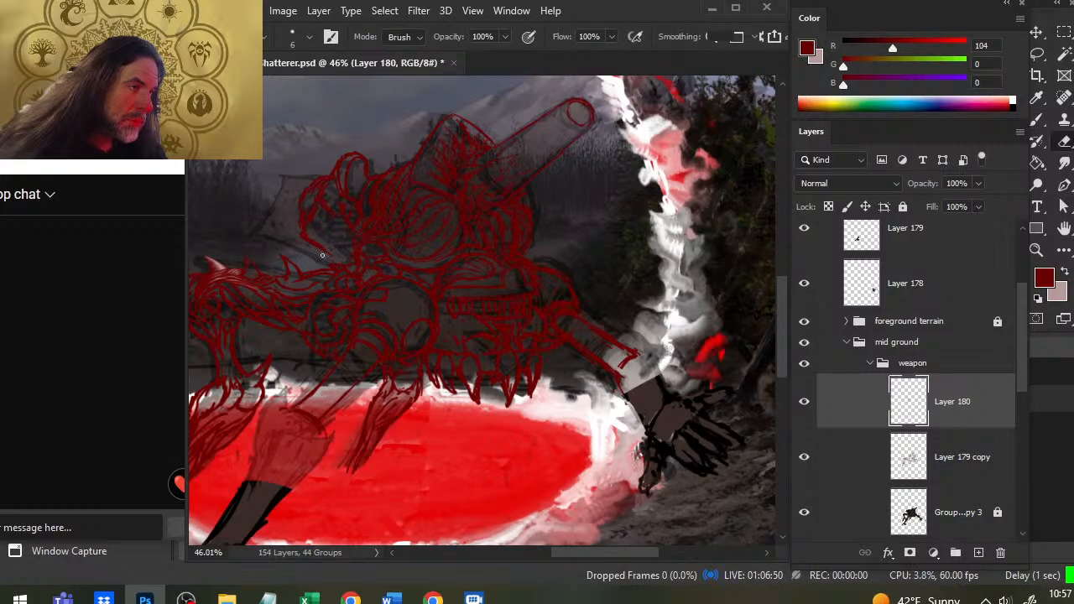
key("b")
key("e")
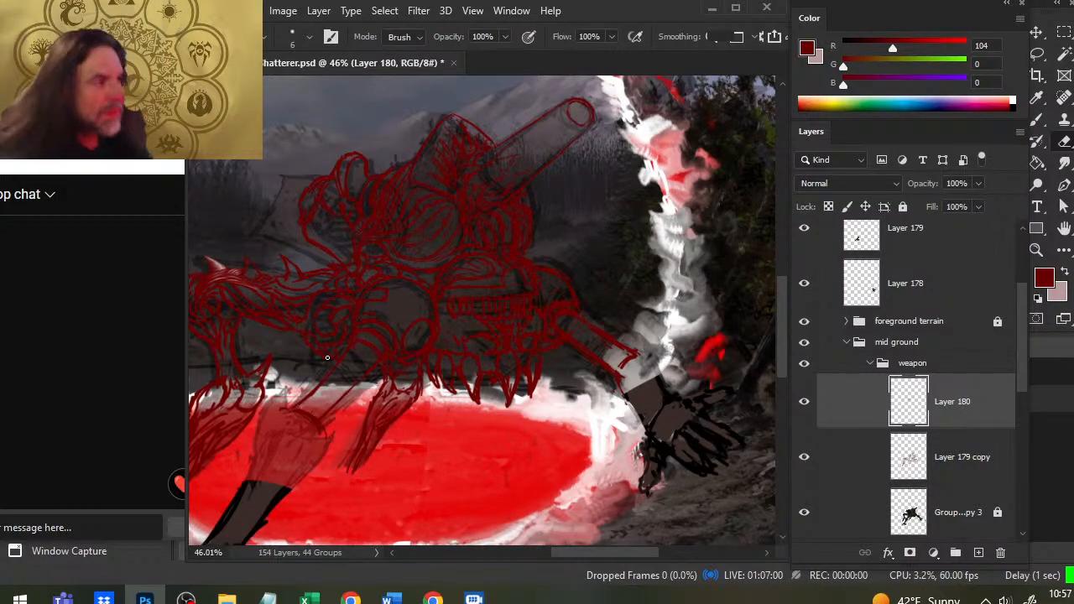
key("b")
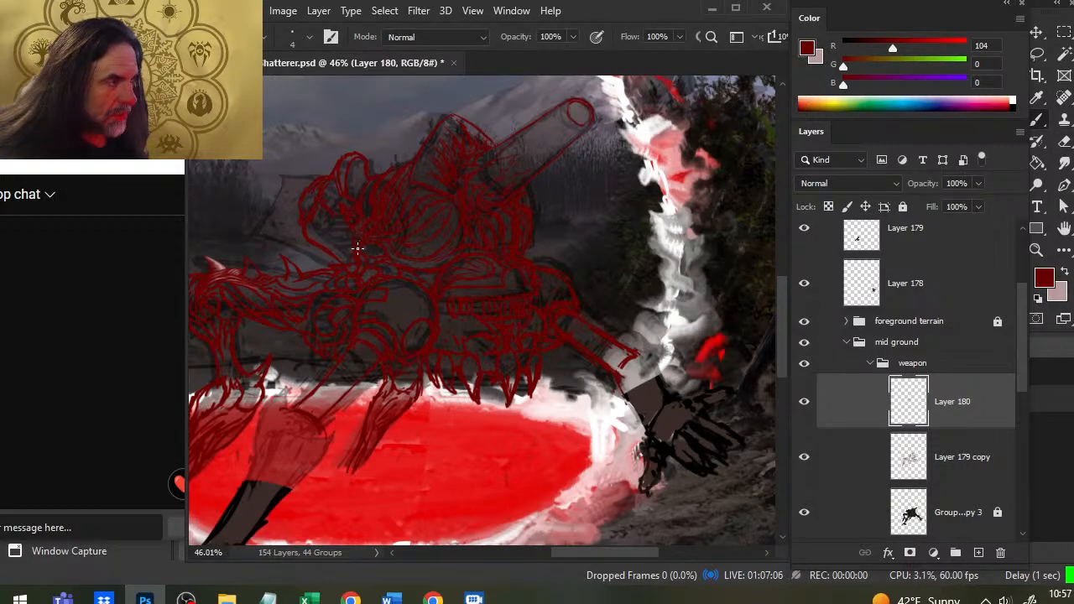
Step: Draw the narrow vertical strut inside the rear pod in dark red and erase the stray lines around it
key("e")
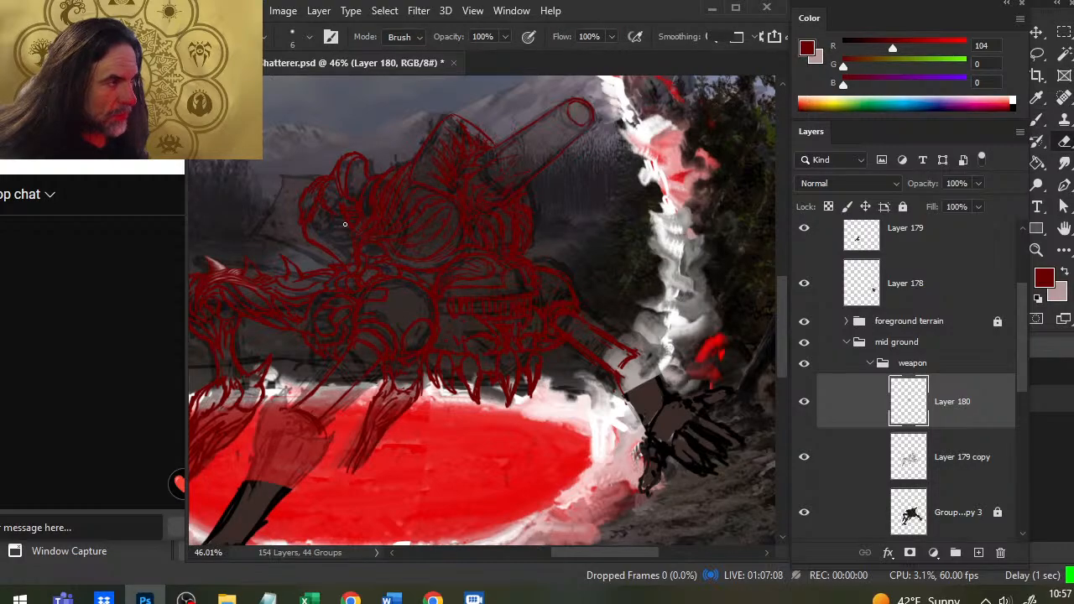
key("b")
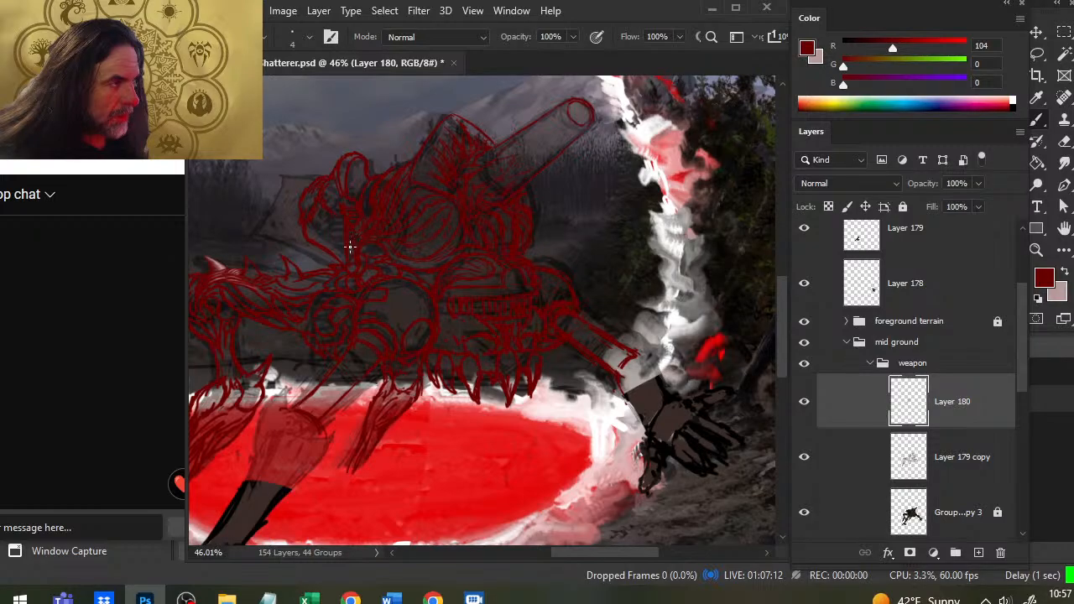
key("e")
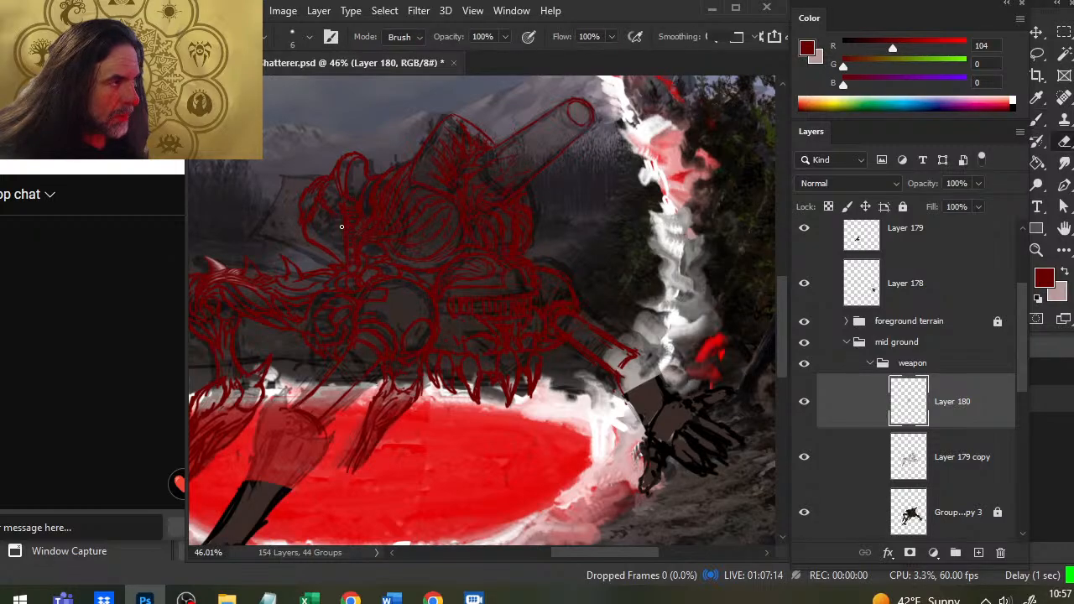
key("b")
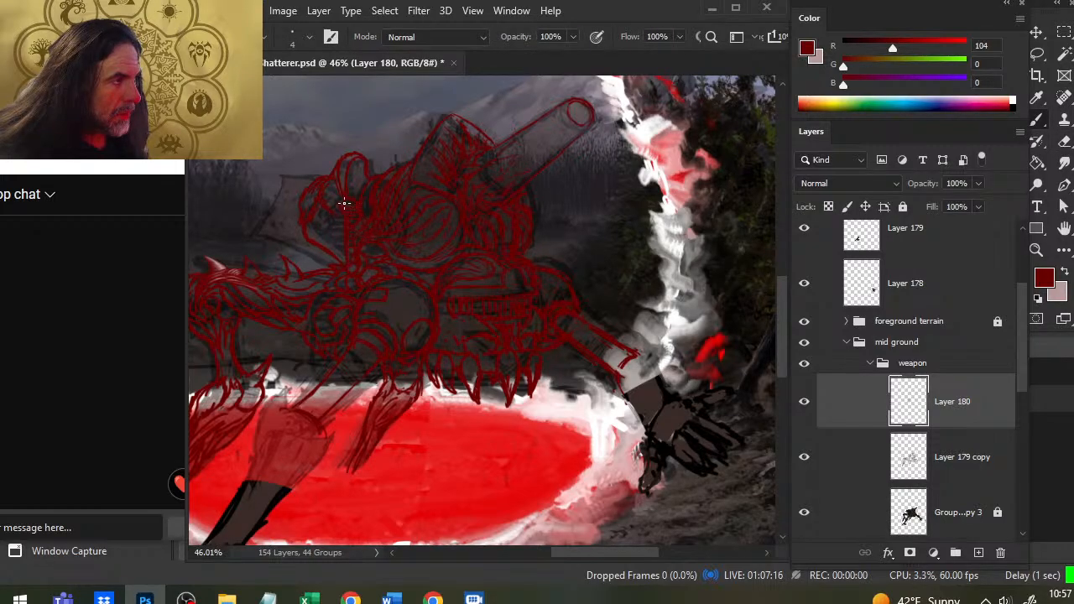
key("e")
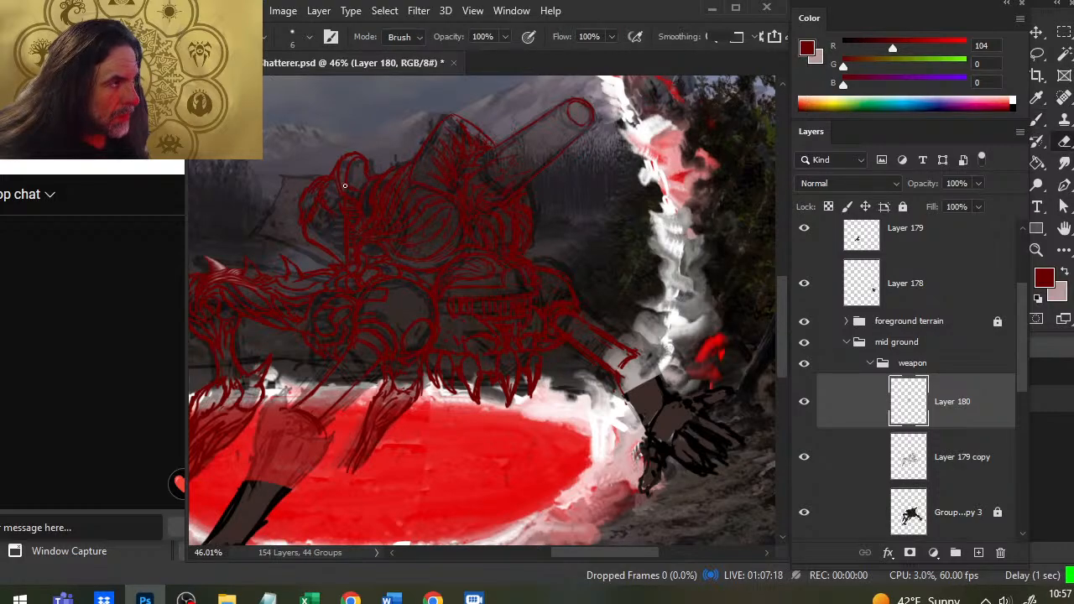
key("b")
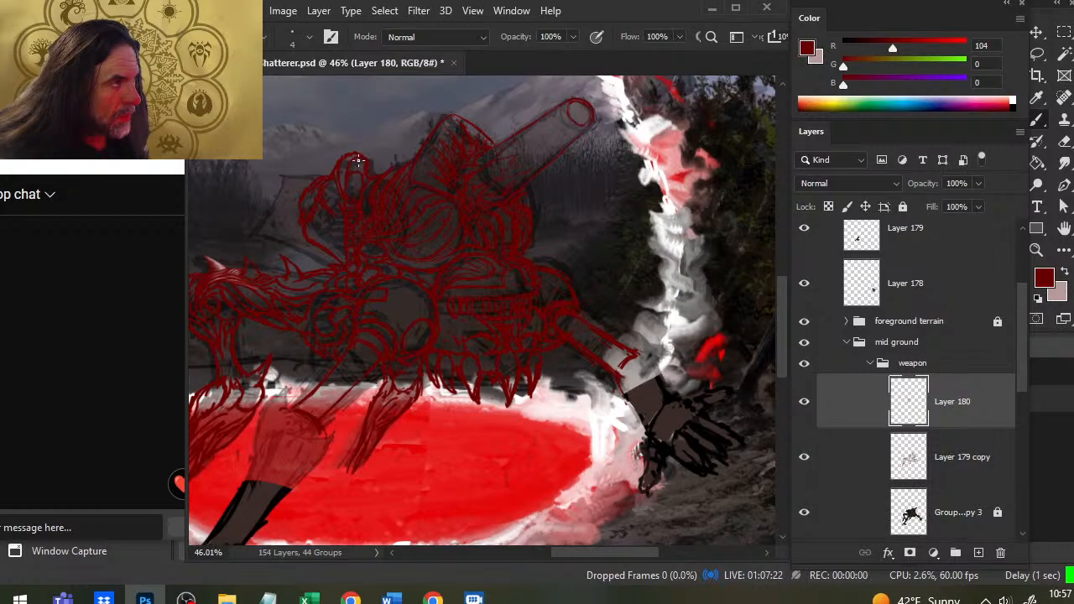
Step: Redraw the rounded cap above the rear pod's strut and erase the excess linework inside it
key("e")
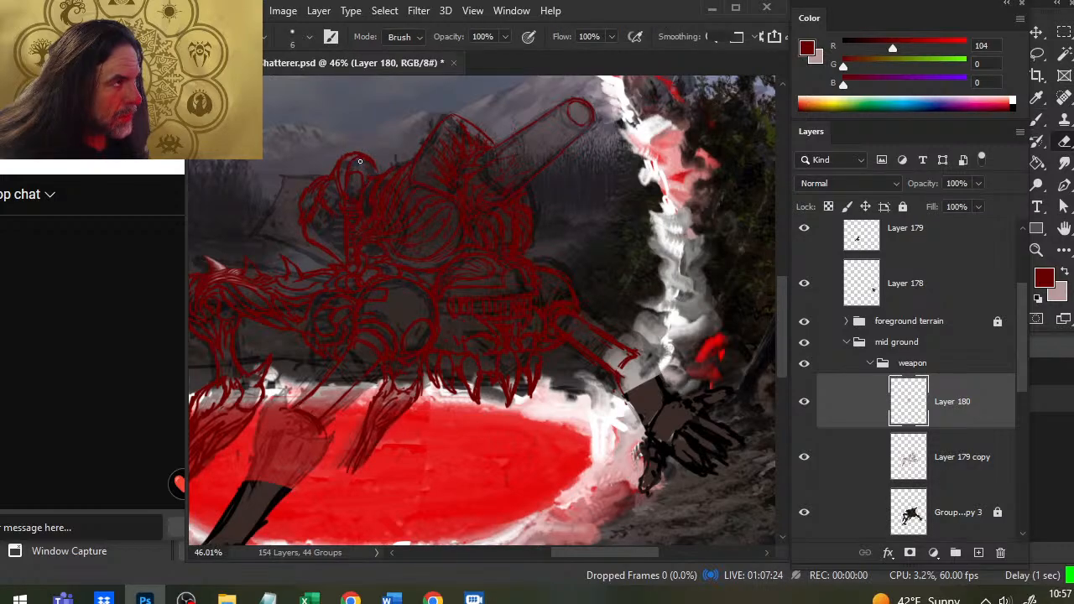
key("b")
key("e")
key("b")
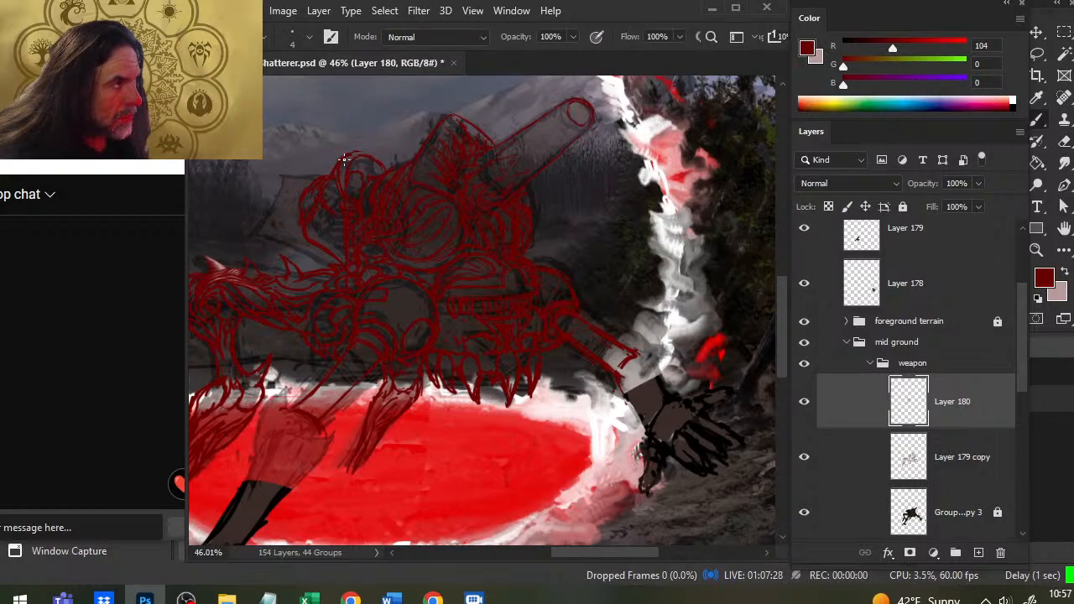
key("e")
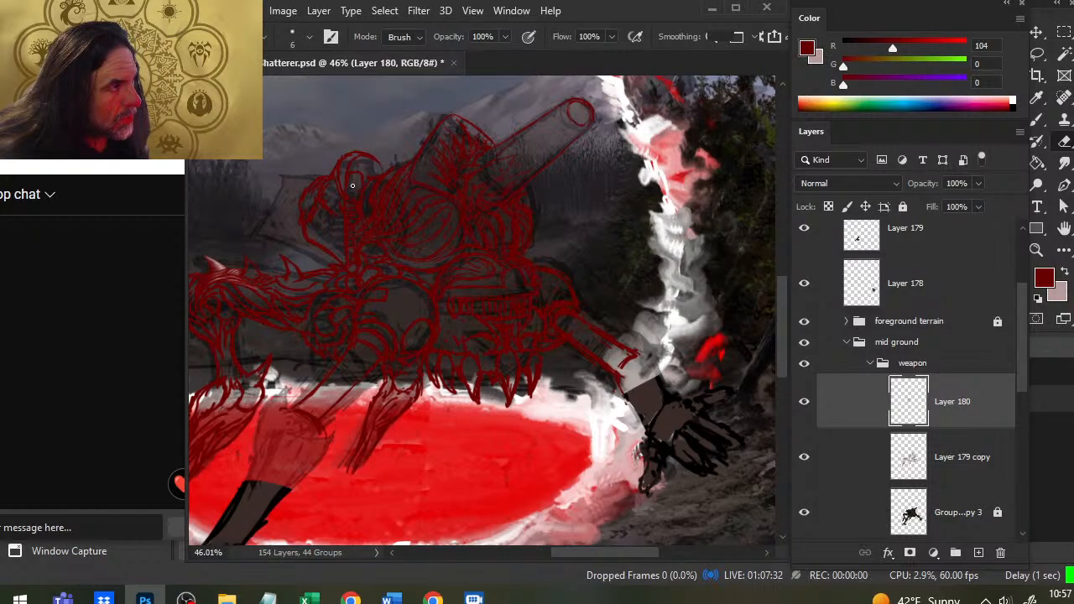
key("b")
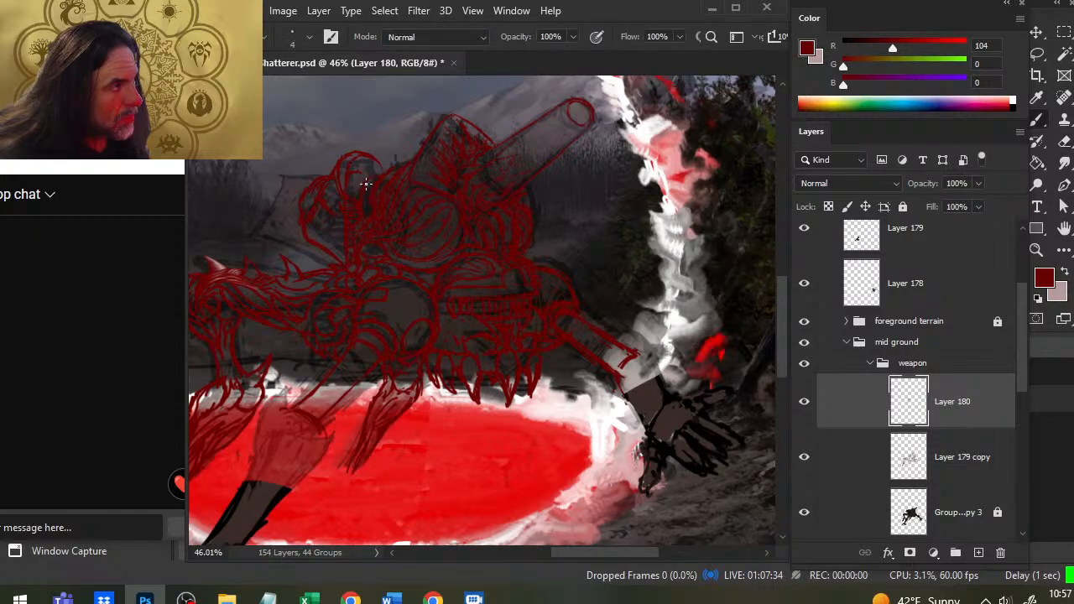
Step: Clean up the cap's right side where it meets the turret, and rework the pod linework down to the strut's base
key("e")
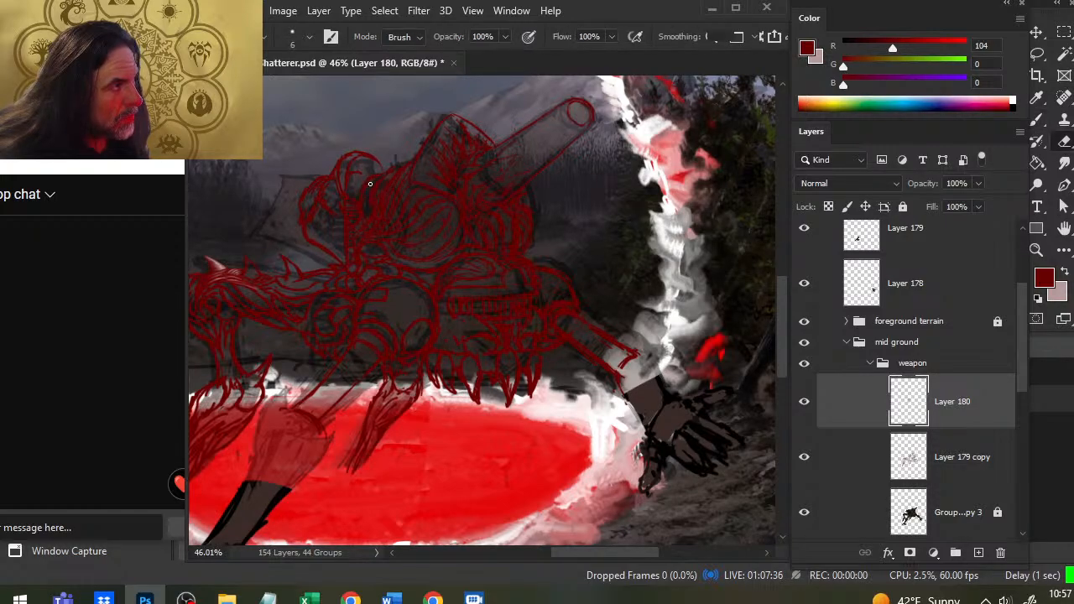
key("b")
key("e")
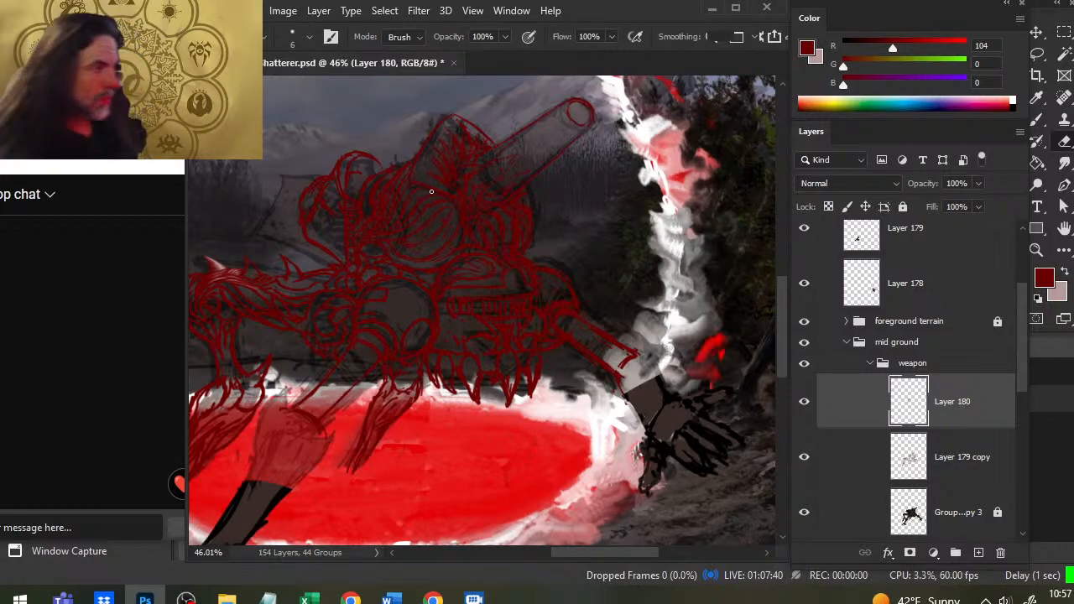
key("b")
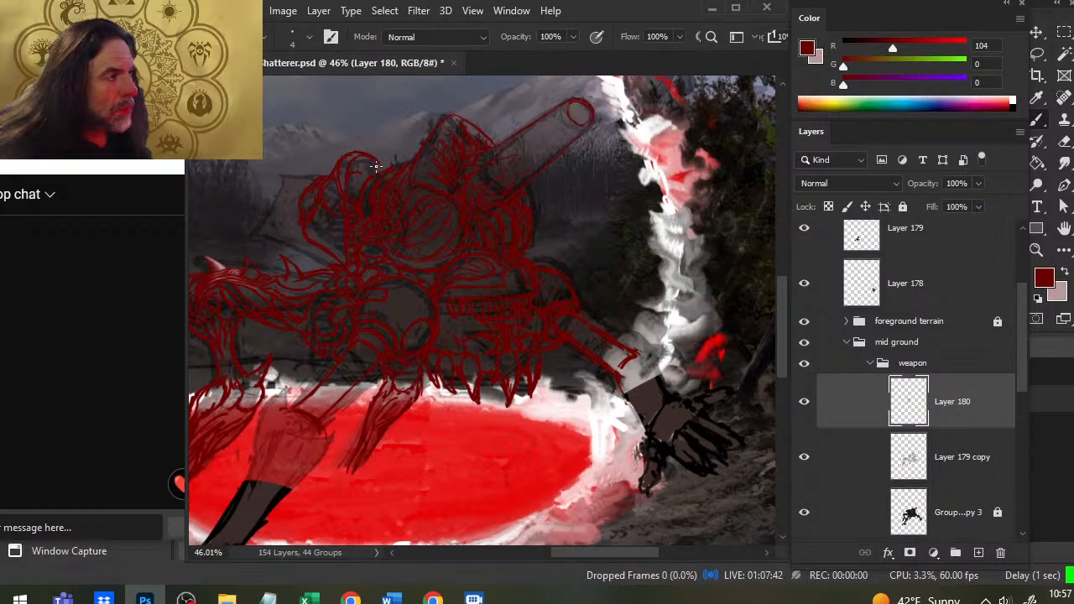
key("e")
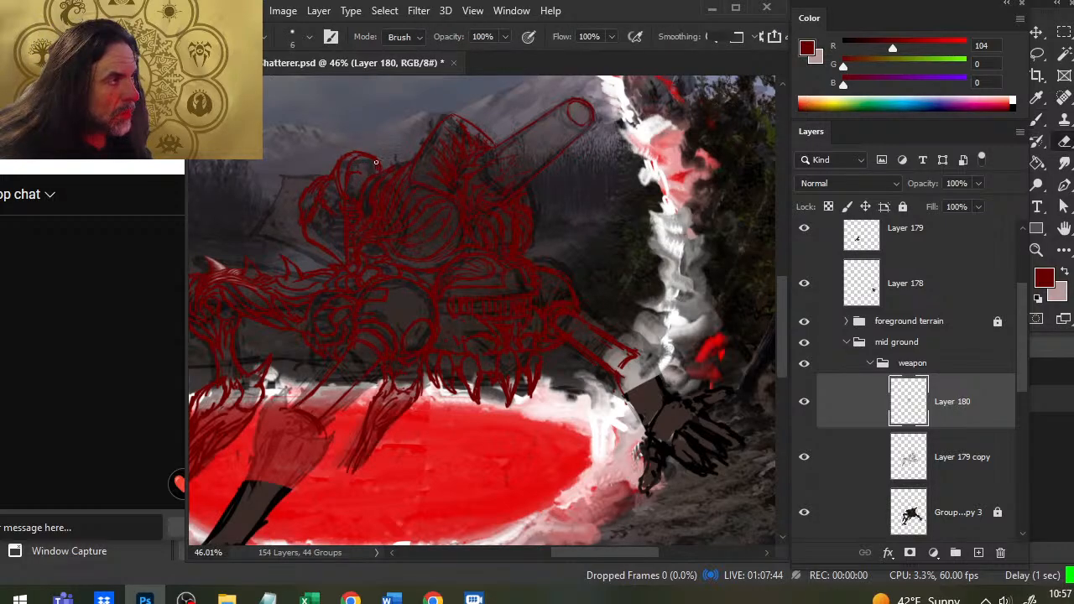
key("b")
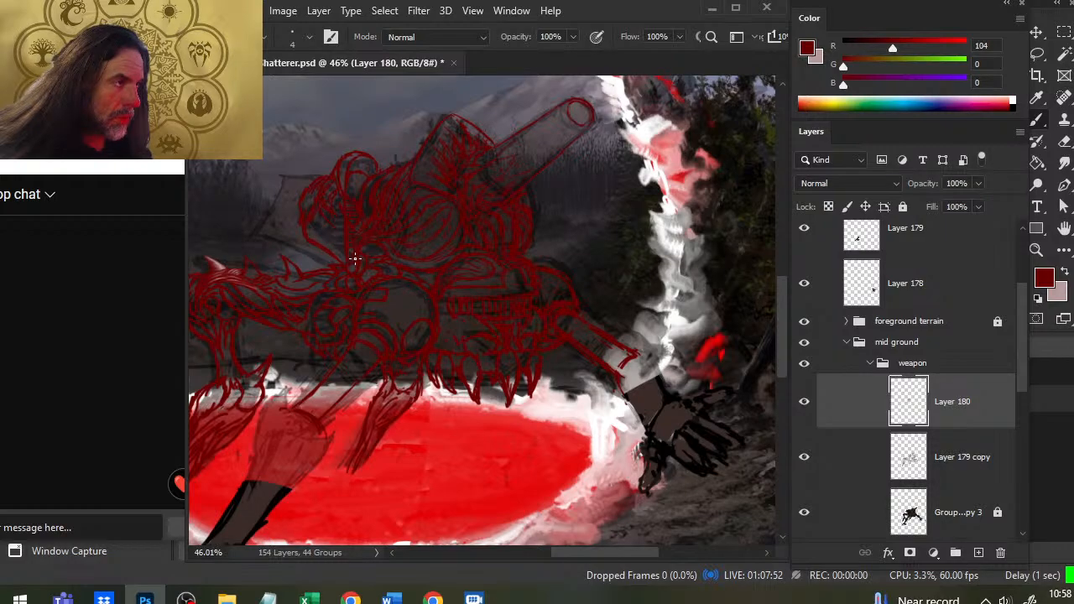
Step: Erase stray marks at the strut's base and merge Layer 180 down into Layer 179 copy
key("e")
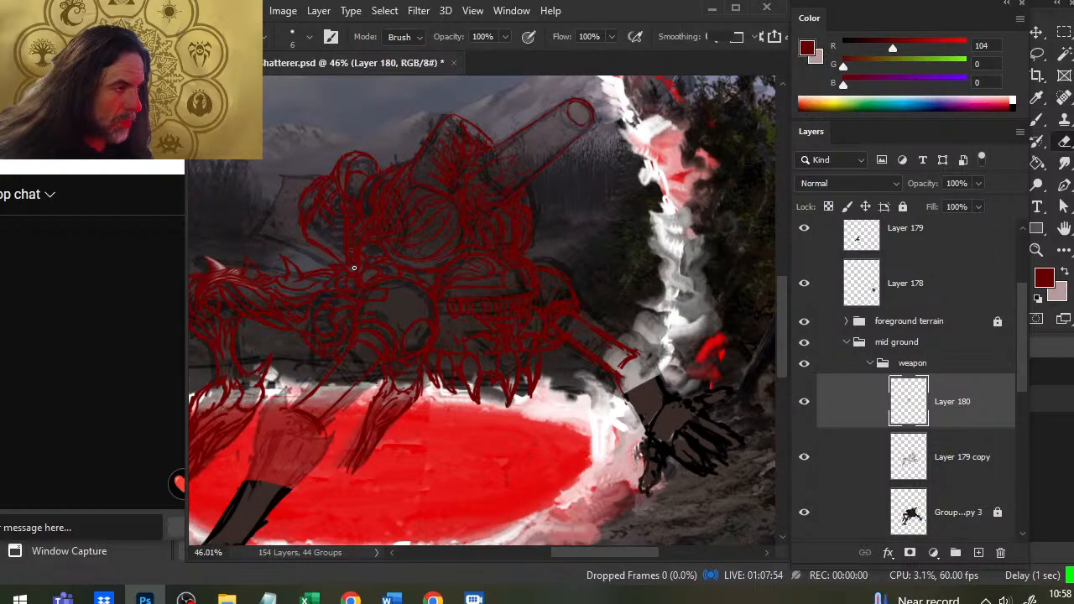
right_click(848, 433)
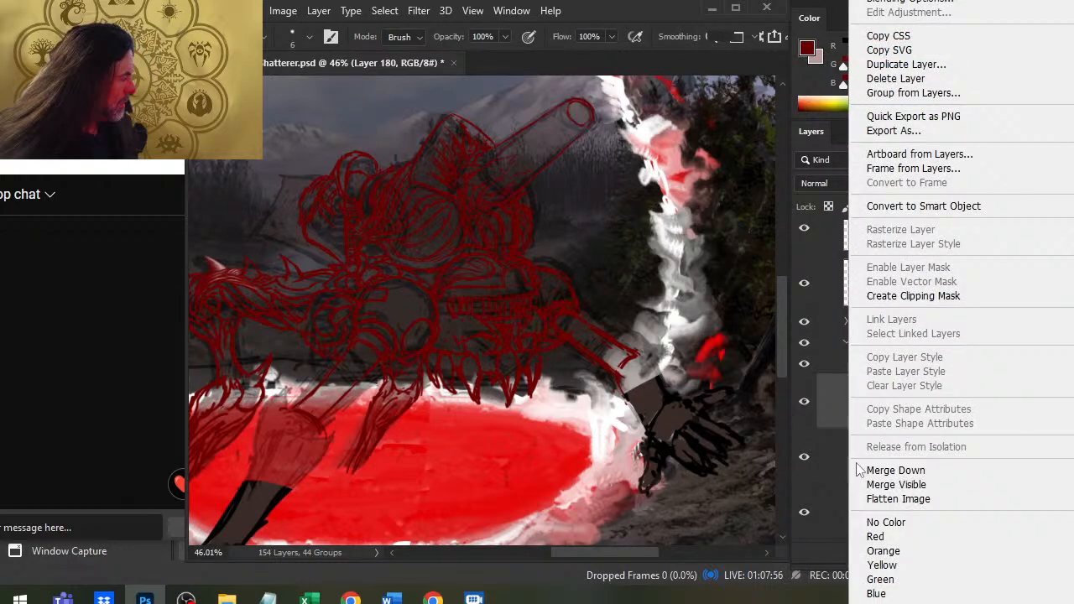
left_click(910, 473)
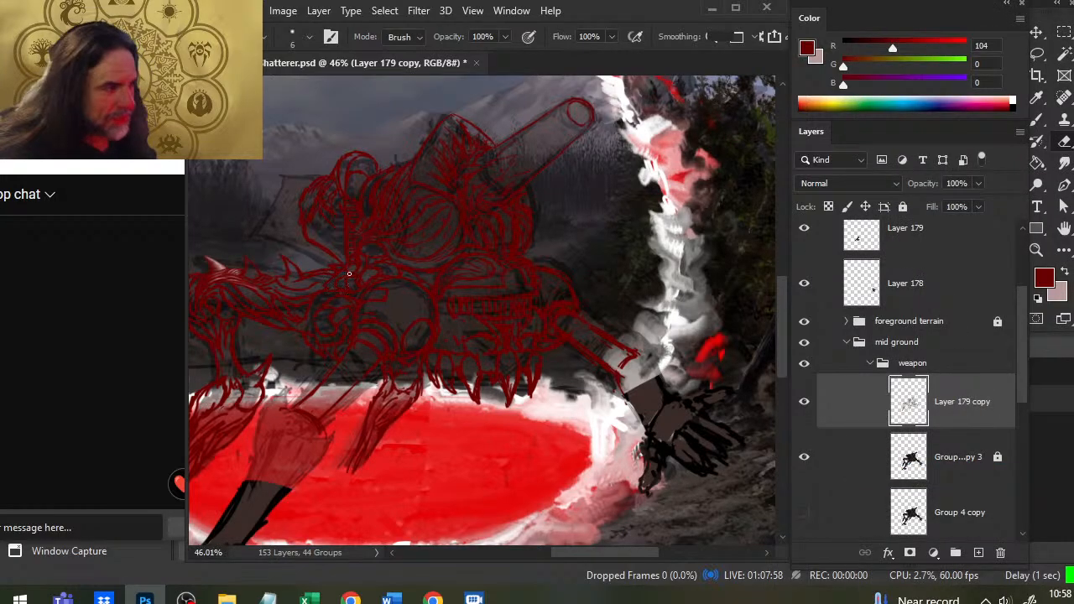
Step: Refine the dark red joint lines between the strut's base and the creature's back on Layer 179 copy
key("b")
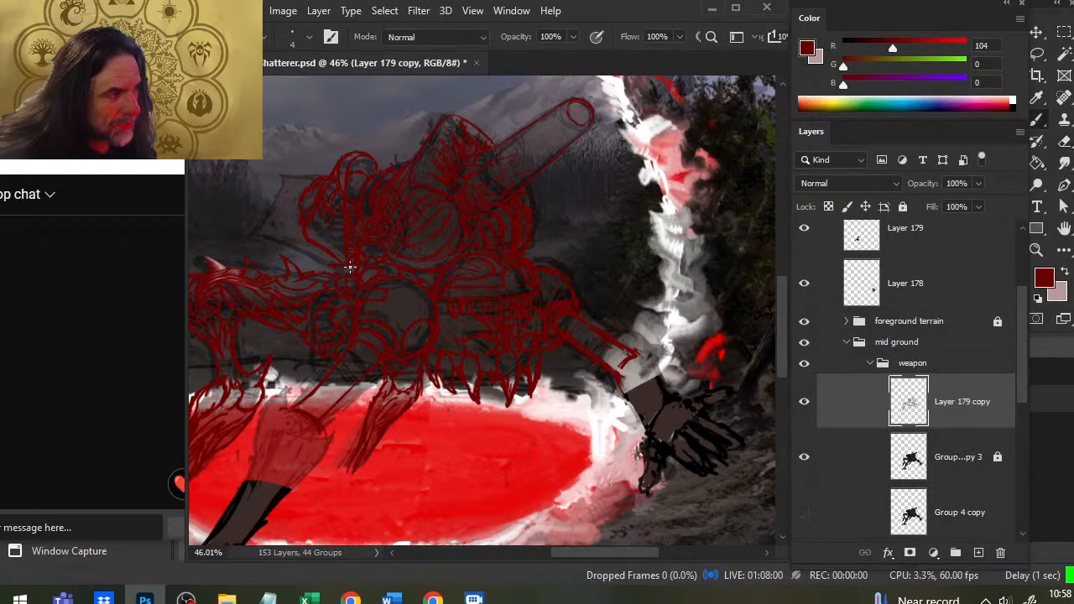
key("e")
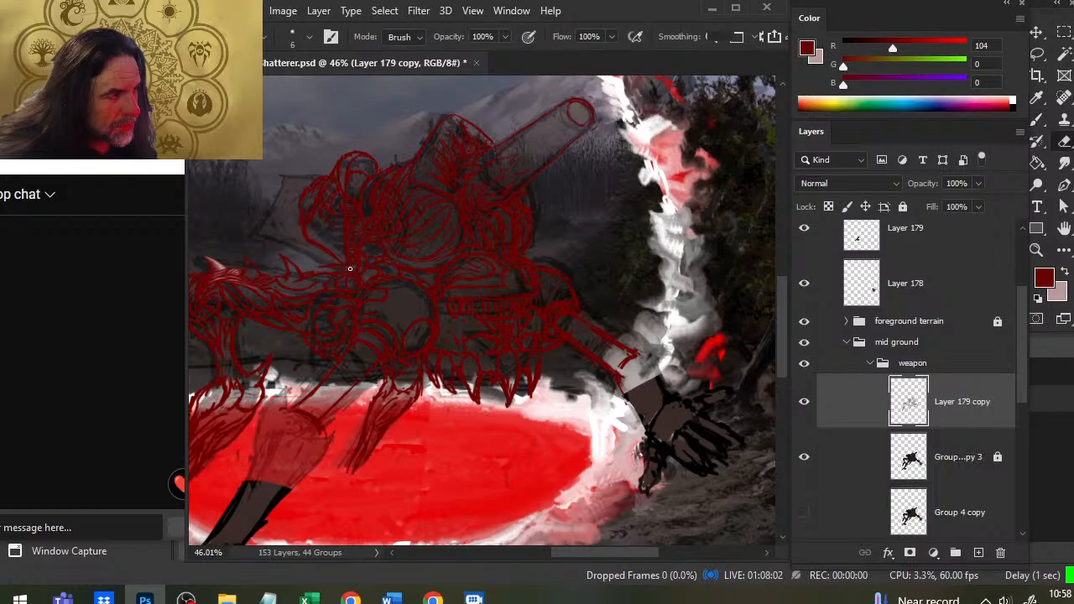
key("b")
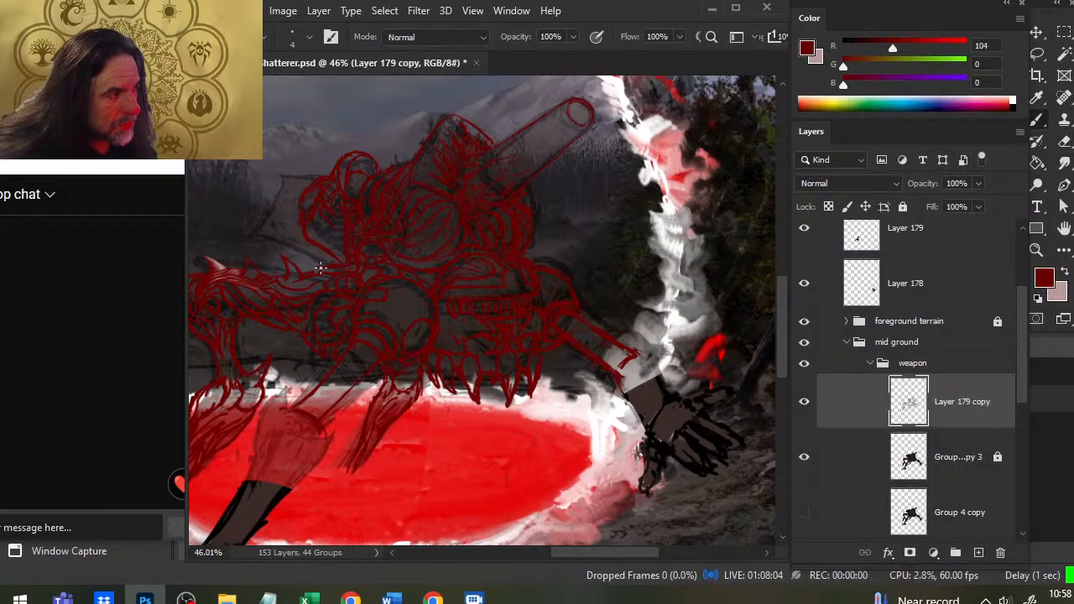
key("e")
key("b")
key("e")
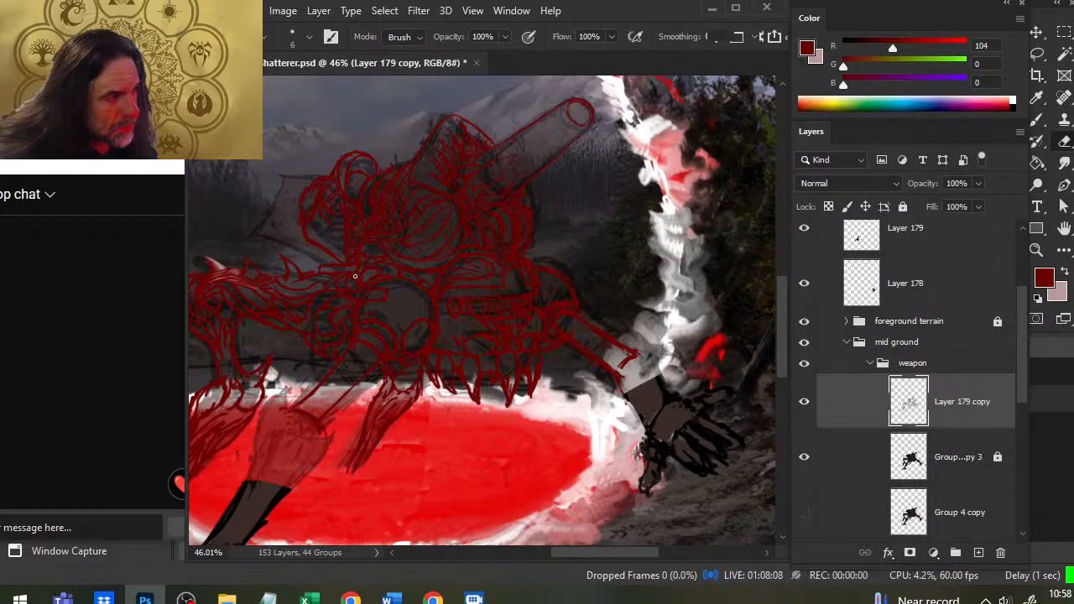
Step: On a new layer above Layer 179 copy, paint a small pale pink block beside the rear pod with a 40 px brush and trim it to a rectangle
left_click_drag(355, 276, 423, 248)
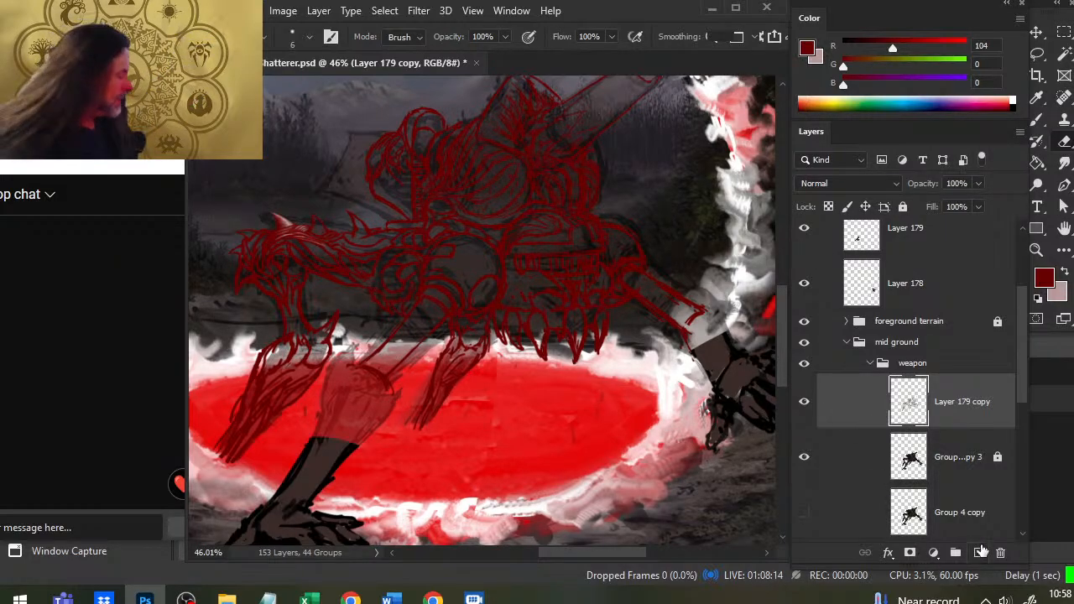
left_click(979, 552)
key("b")
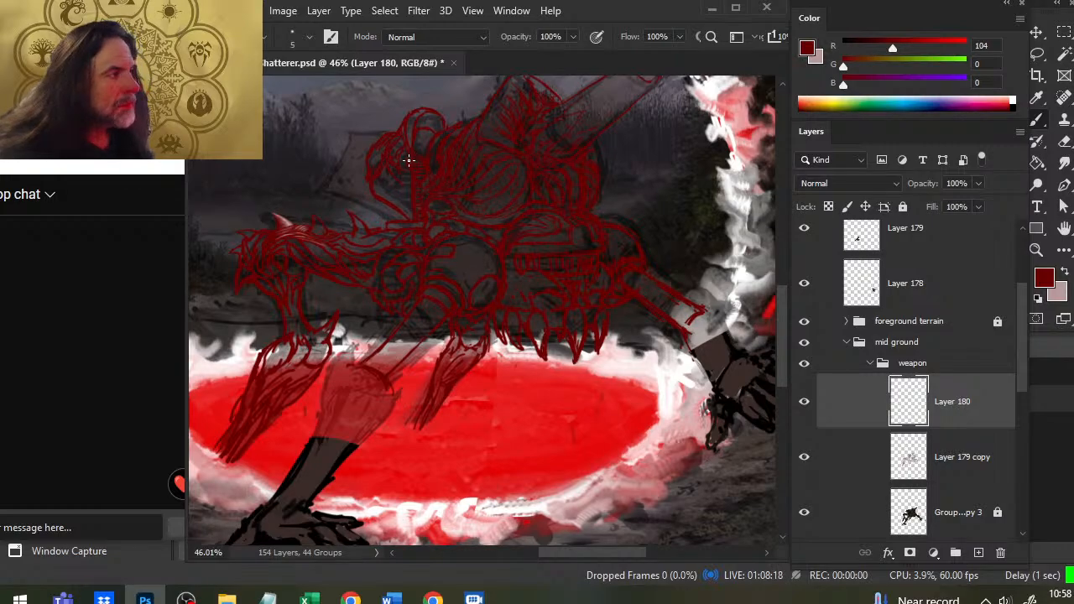
key("bracketright")
key("bracketright")
key("bracketright")
key("bracketright")
key("bracketright")
key("bracketright")
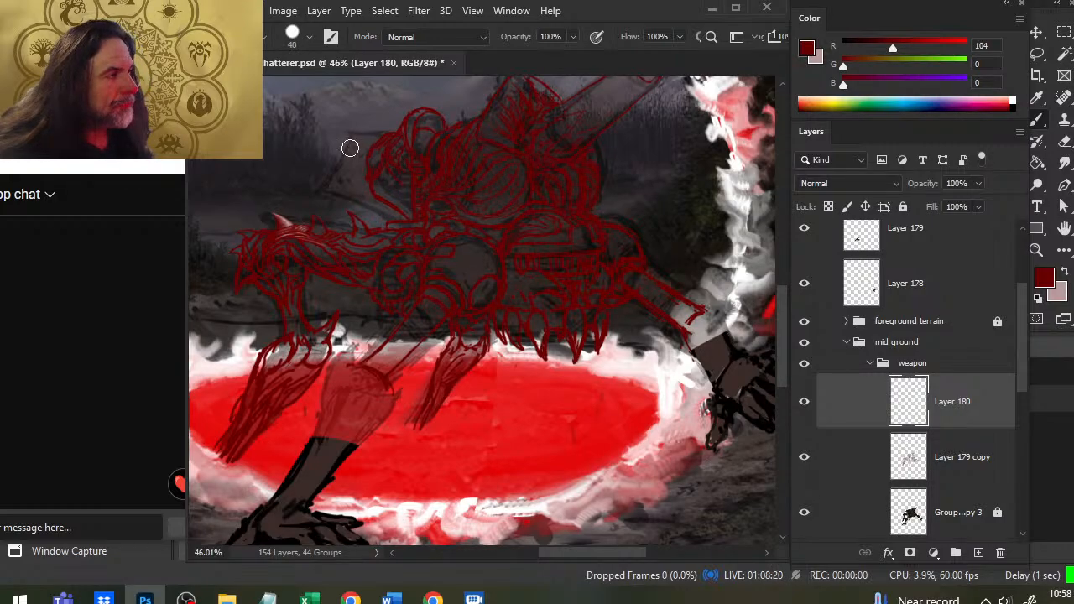
key("x")
mouse_move(342, 149)
left_mouse_down()
mouse_move(342, 138)
mouse_move(343, 172)
left_mouse_up()
key("e")
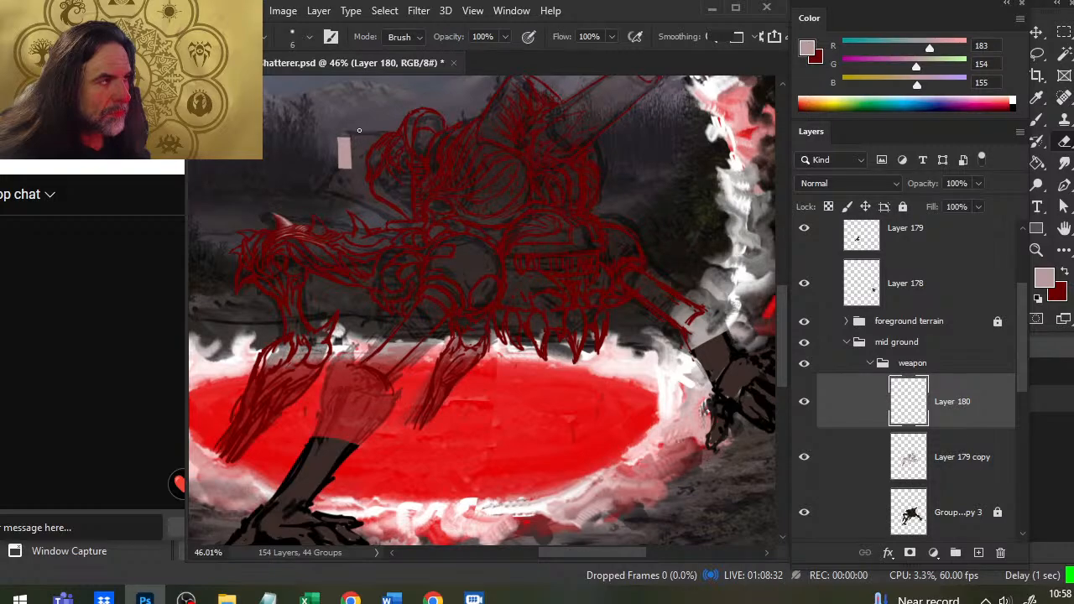
Step: Move the pale pink block over the rear pod, trying it on the strut and cap before placing it at the pod's left edge
key("v")
left_click_drag(360, 183, 435, 208)
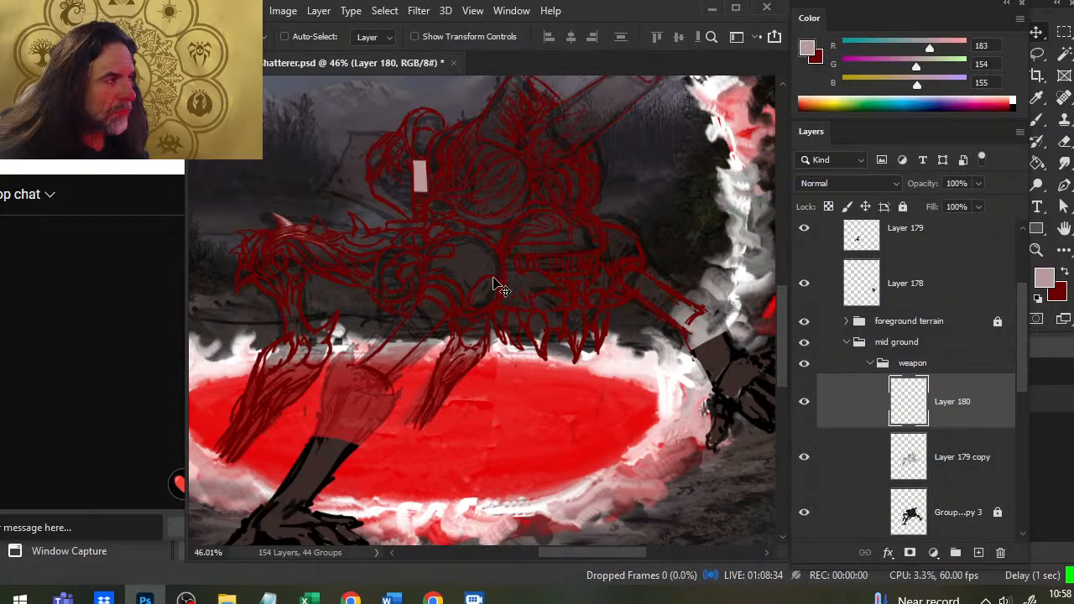
key("Left")
key("Left")
key("Left")
key("Left")
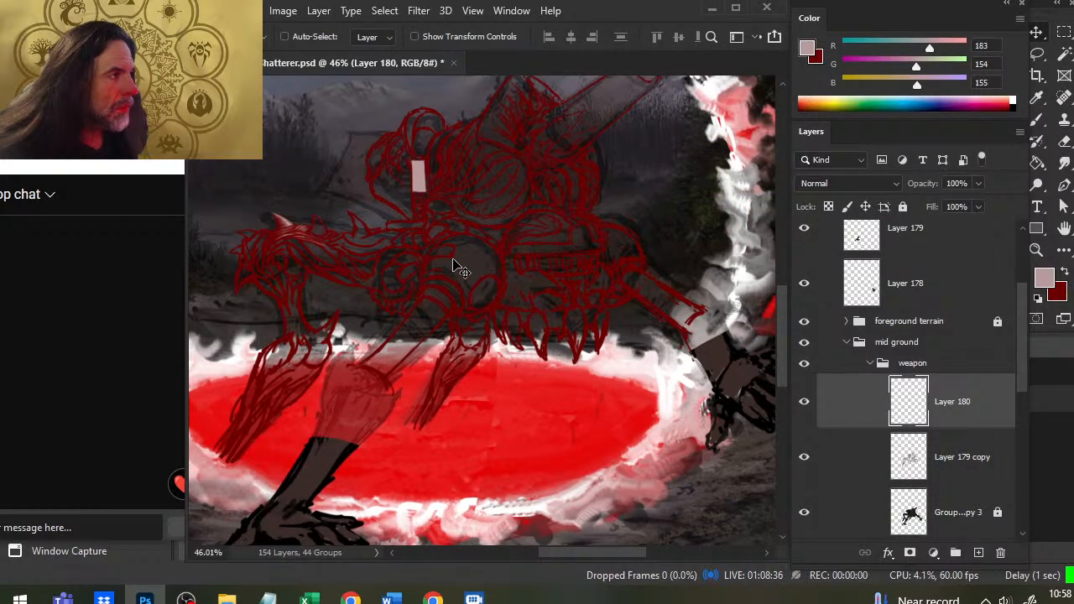
left_click_drag(456, 304, 462, 267)
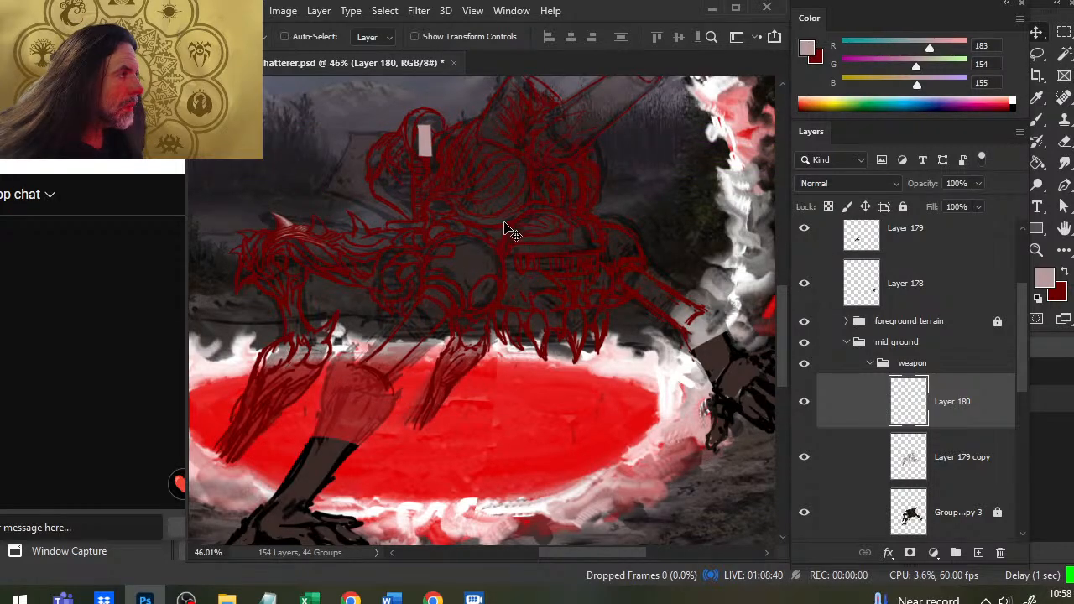
left_click_drag(506, 227, 461, 254)
Step: Switch the brush to the hard-edged square tip and enlarge it to 60 px
key("b")
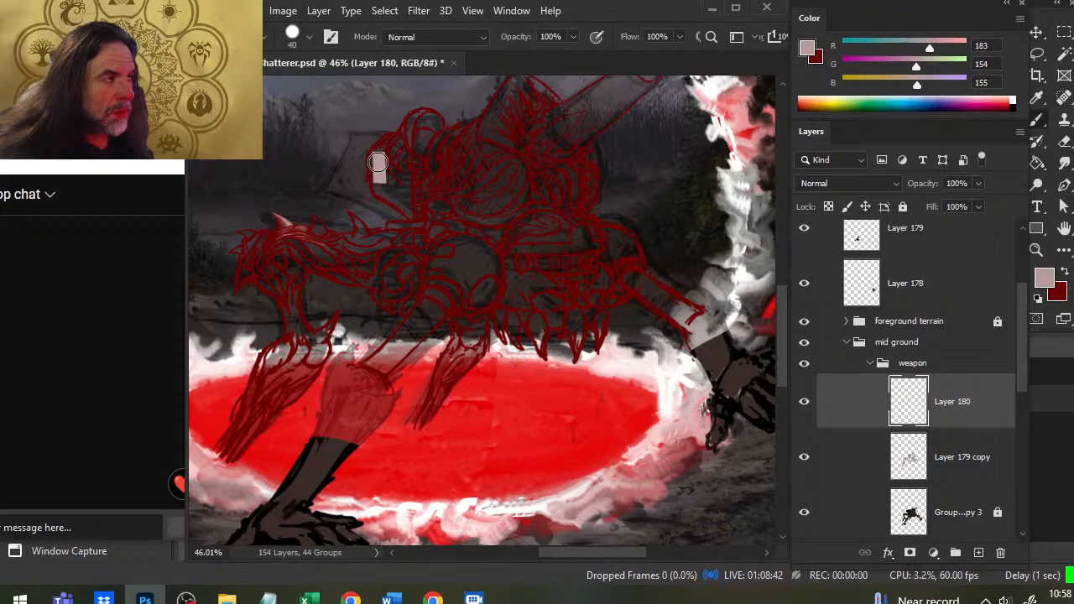
right_click(352, 167)
left_click(462, 275)
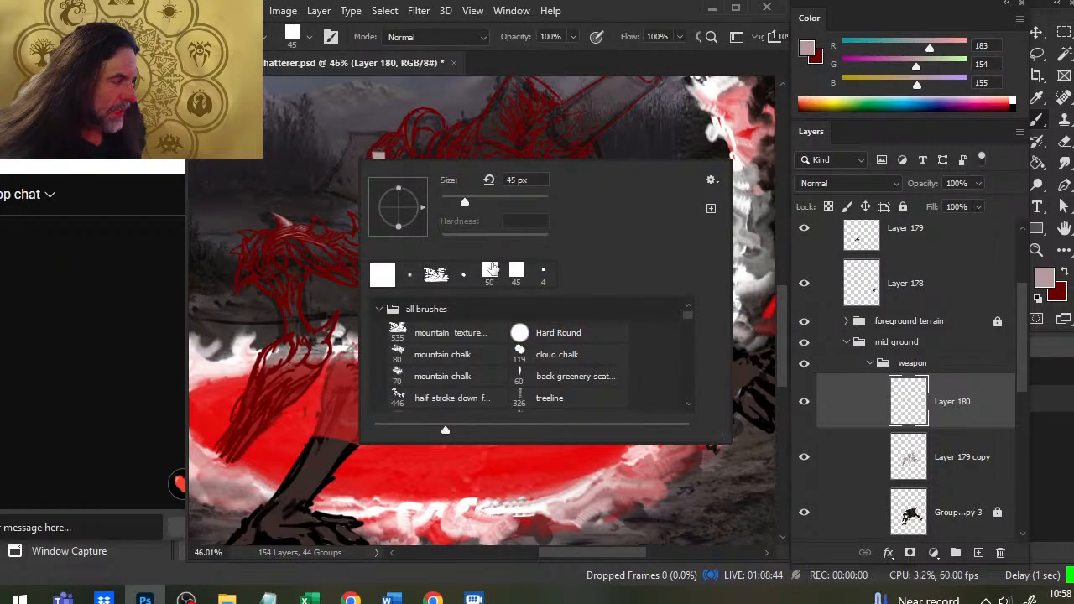
left_click(533, 53)
key("bracketright")
key("bracketright")
key("bracketright")
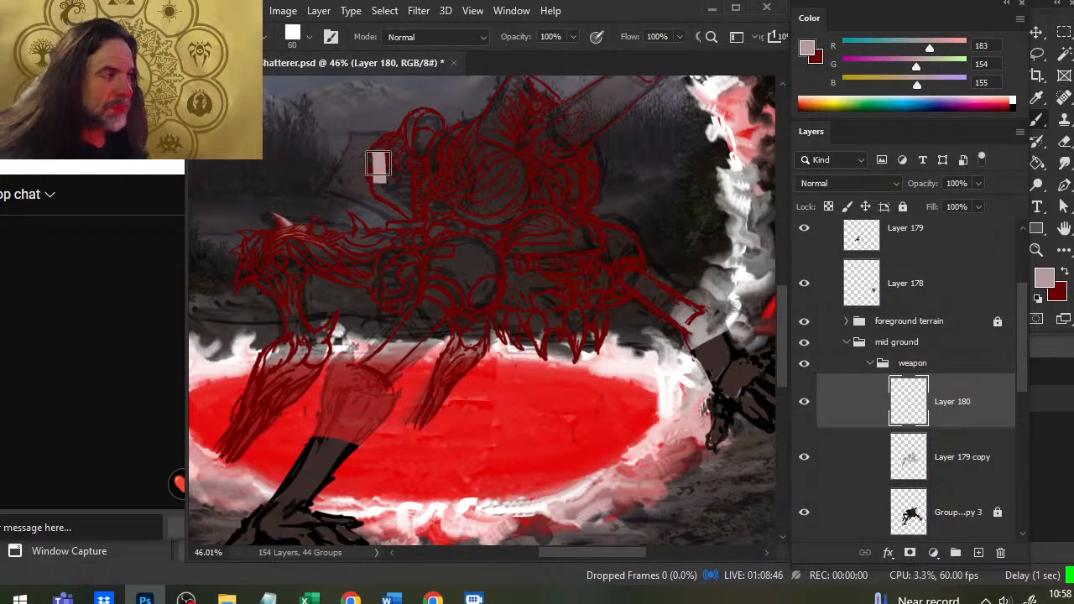
Step: Erase the narrow strip below the pale pink block with straight 6 px eraser strokes, leaving a clean square, and compare it with a 70 px square brush
key("e")
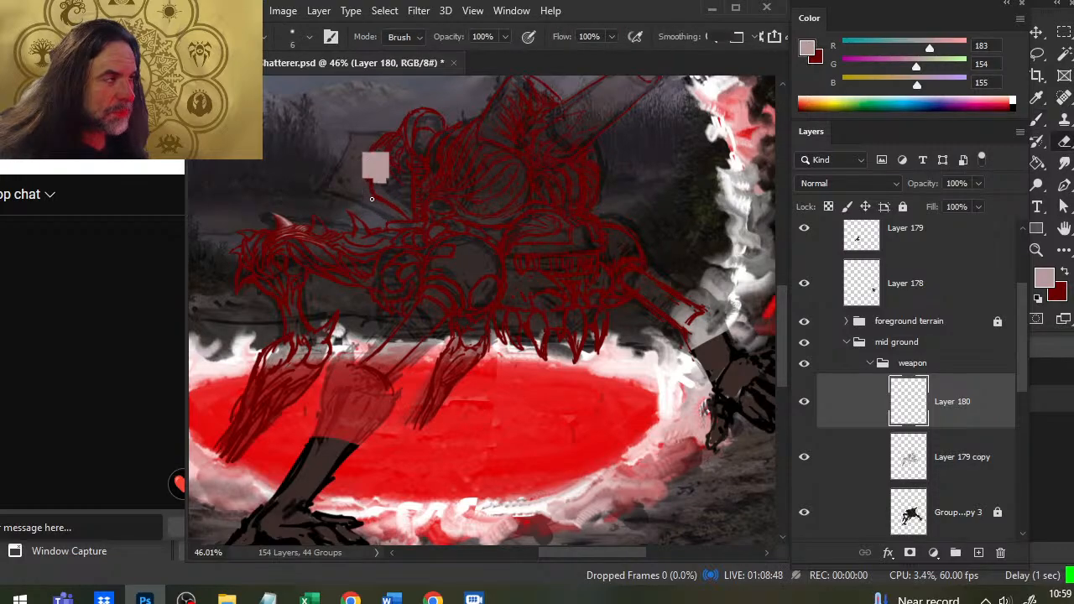
left_click(396, 186, "shift")
left_click(359, 180, "shift")
left_click(393, 181, "shift")
left_click(391, 178, "shift")
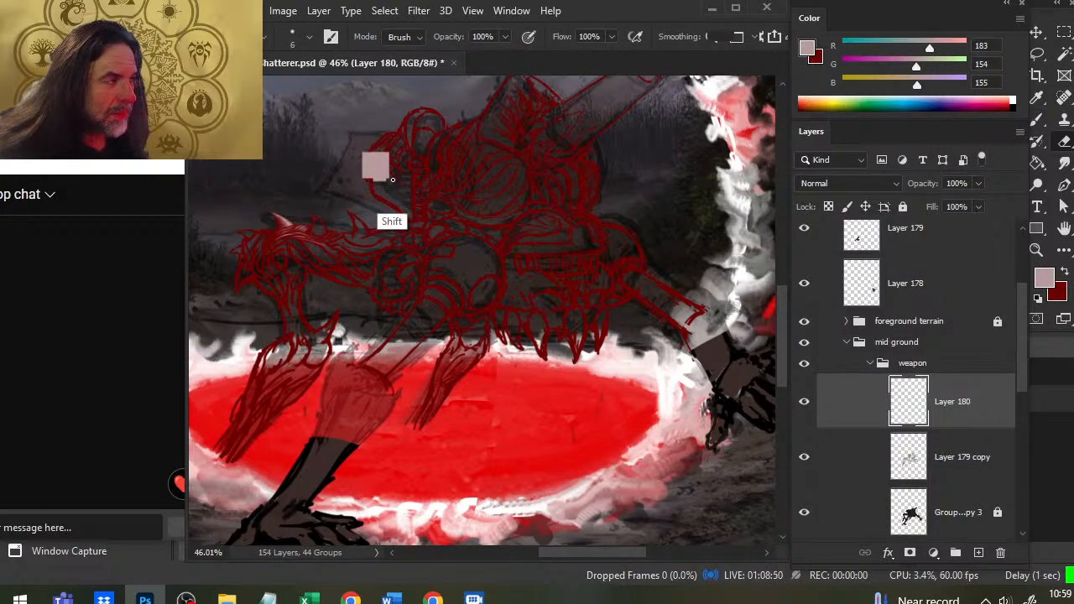
left_click(358, 179, "shift")
left_click(392, 179, "shift")
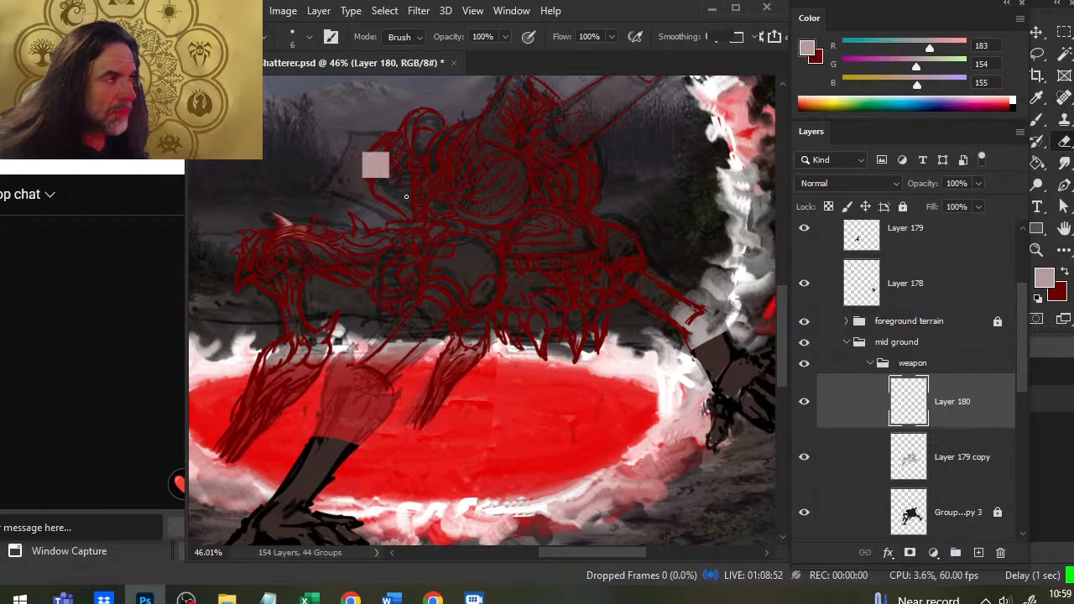
key("b")
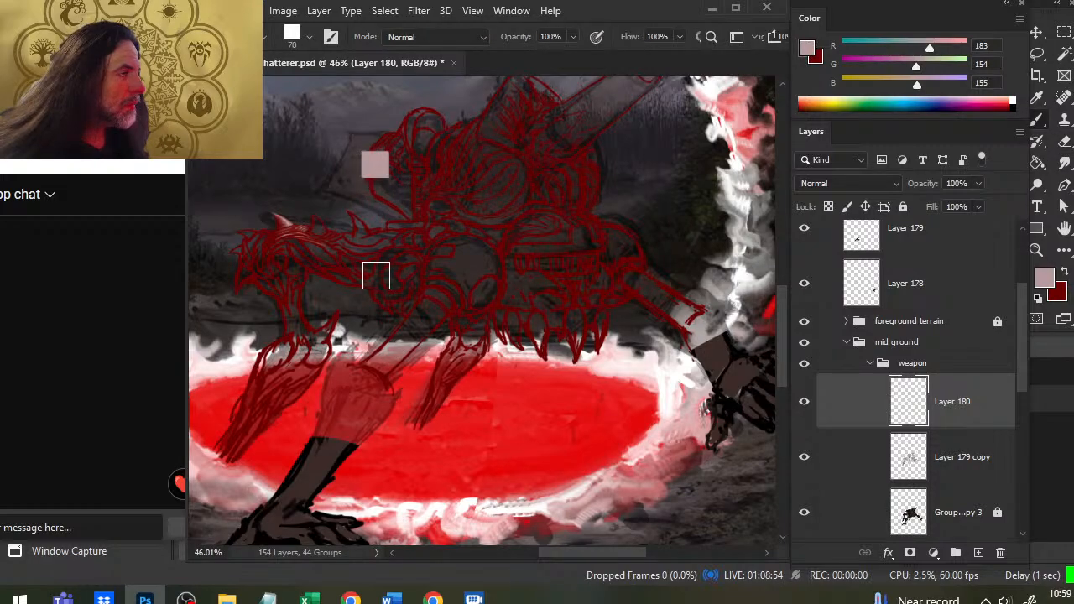
key("v")
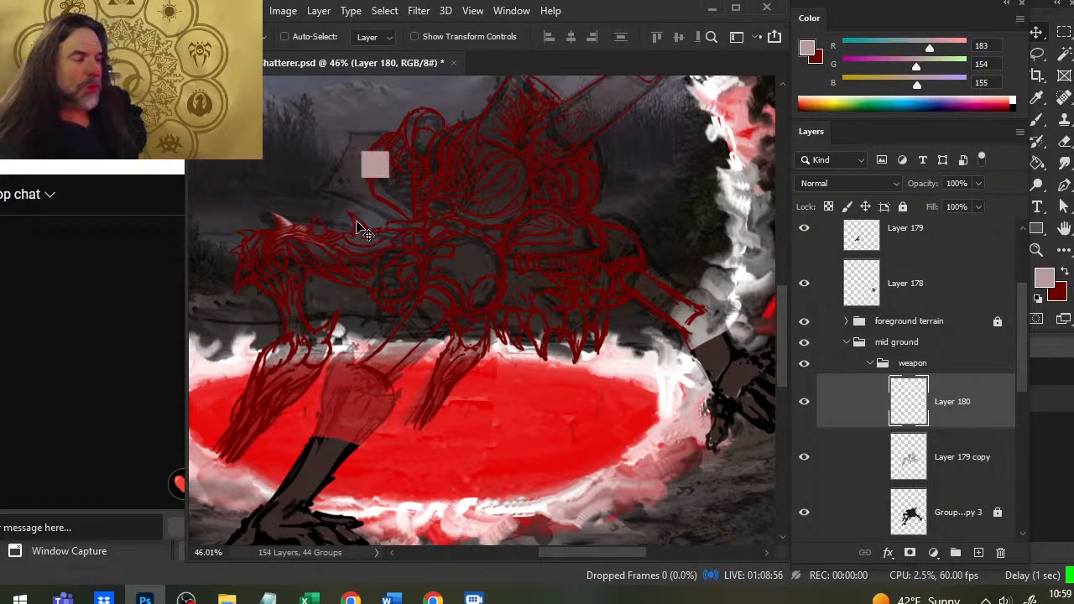
Step: Nudge the pink square slightly upward, then move it straight down from the rear pod to the strut's base above the creature's back
key("z")
left_click_drag(374, 178, 444, 219)
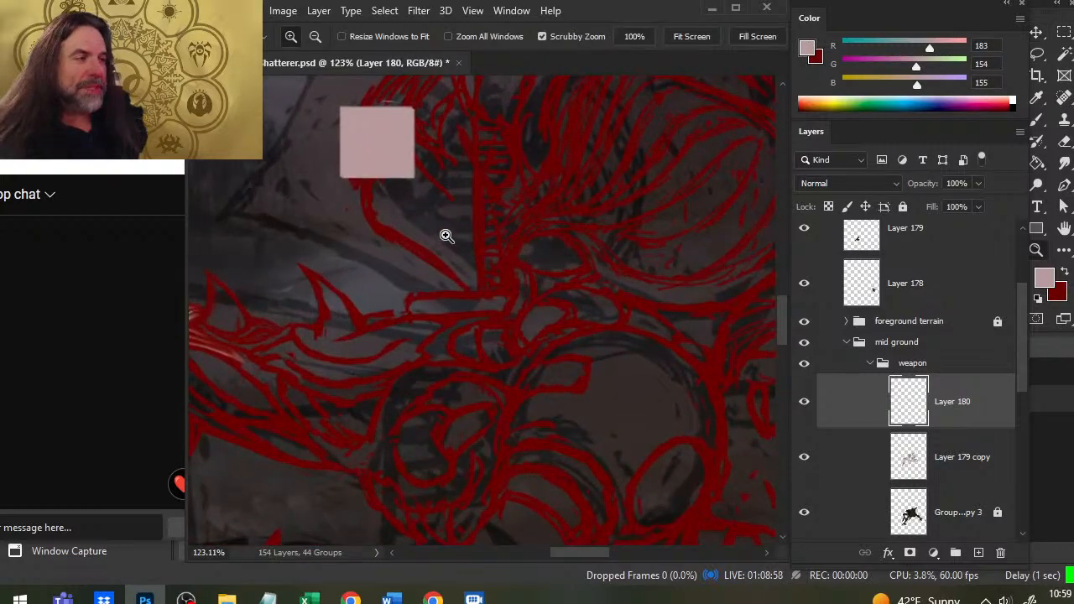
mouse_move(592, 290)
left_mouse_down()
mouse_move(556, 311)
mouse_move(506, 263)
mouse_move(541, 241)
mouse_move(509, 269)
left_mouse_up()
key("v")
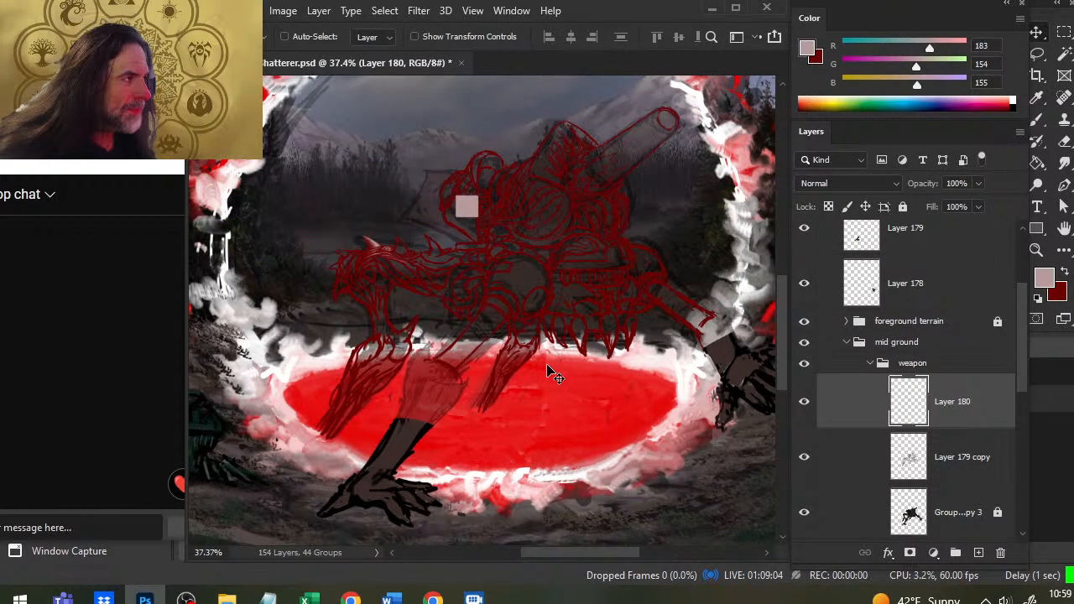
key("Up")
key("Up")
key("Up")
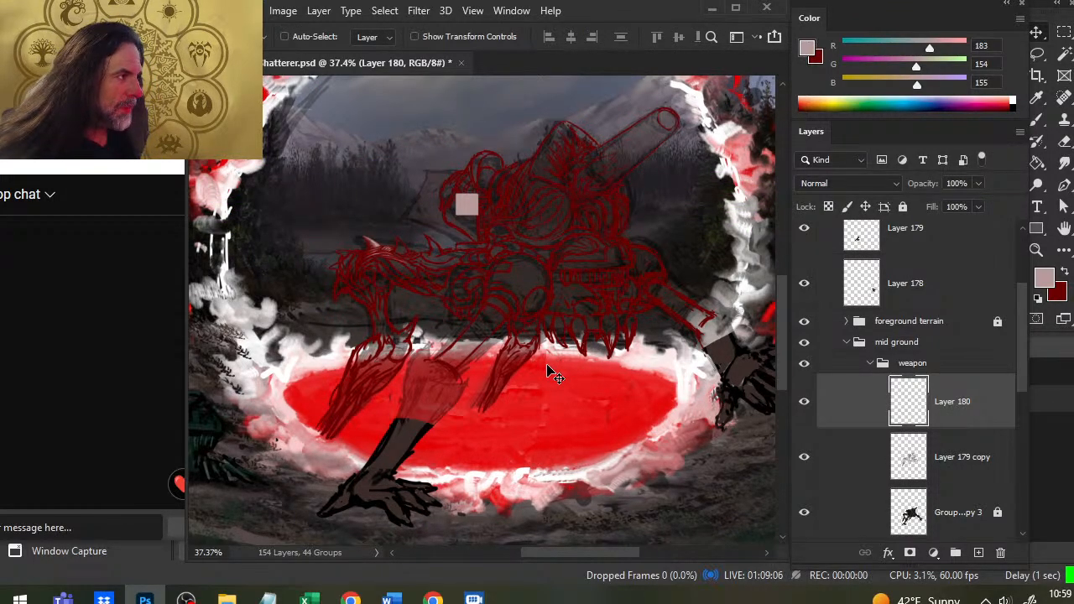
left_click_drag(550, 234, 552, 254)
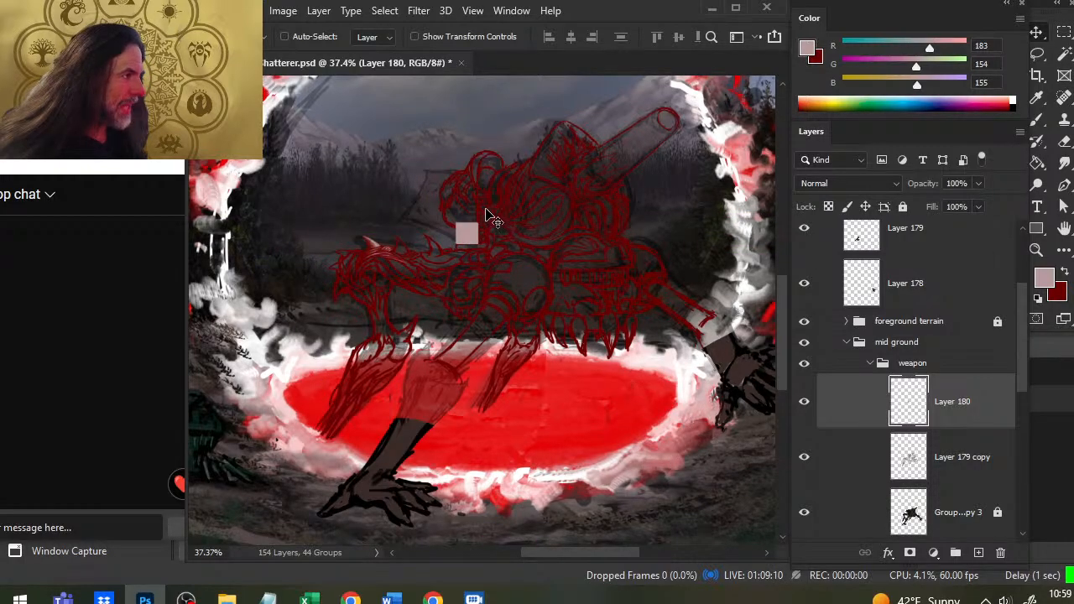
Step: Move the pink square back up from the strut's base over the left half of the rear pod
key("z")
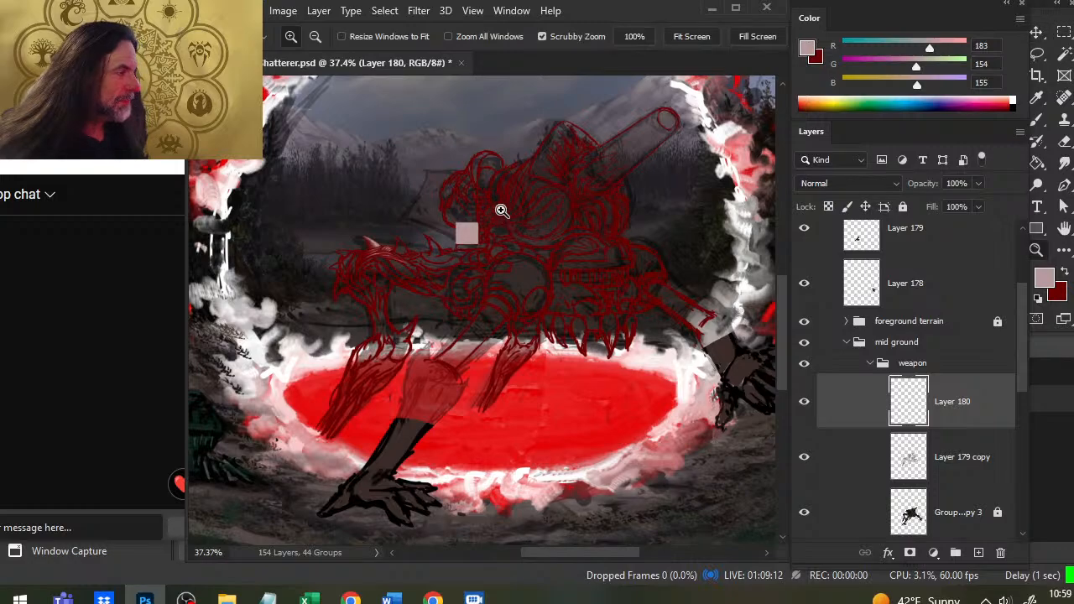
left_click_drag(502, 211, 560, 240)
key("v")
left_click_drag(527, 307, 526, 248)
left_click_drag(573, 274, 568, 142)
left_click_drag(590, 261, 528, 255)
key("z")
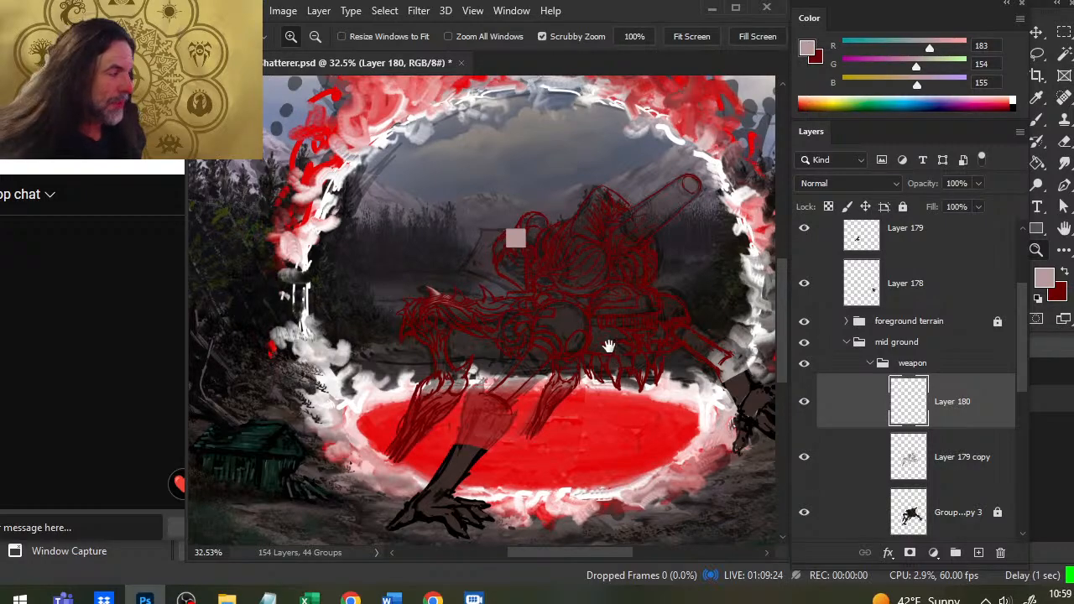
left_click_drag(609, 345, 591, 267)
key("v")
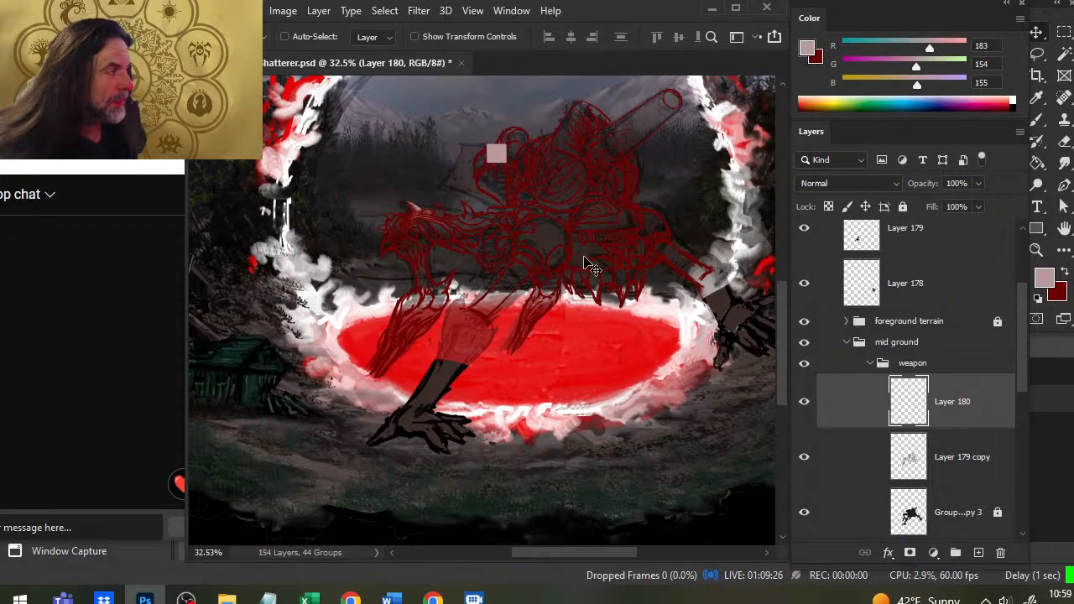
Step: Try shifting the pink square straight up by one square height above the rear pod, then undo the shift
left_click_drag(592, 218, 593, 195)
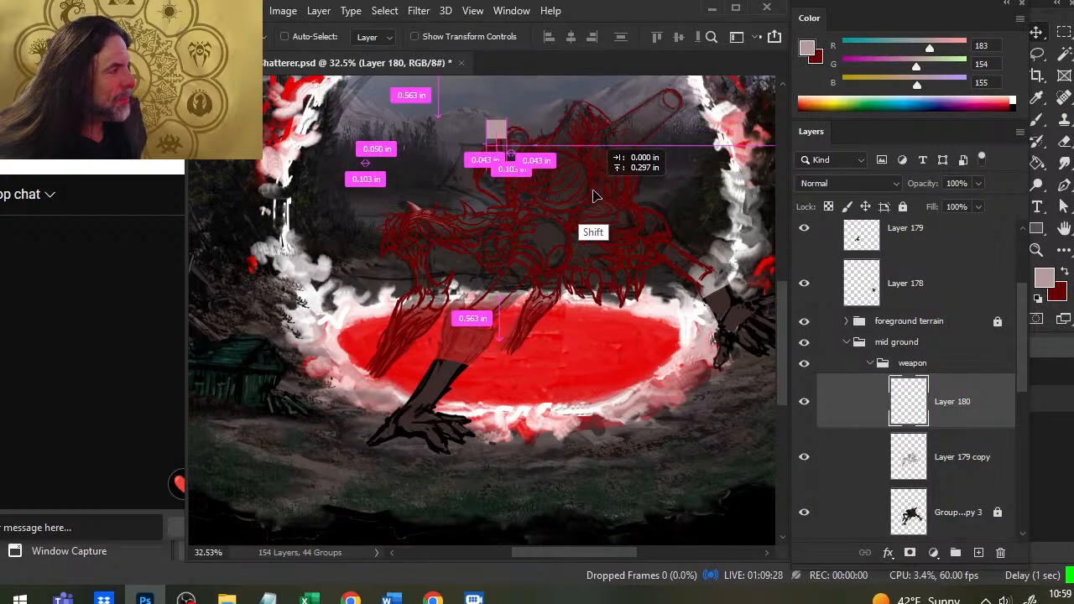
key("ctrl+z")
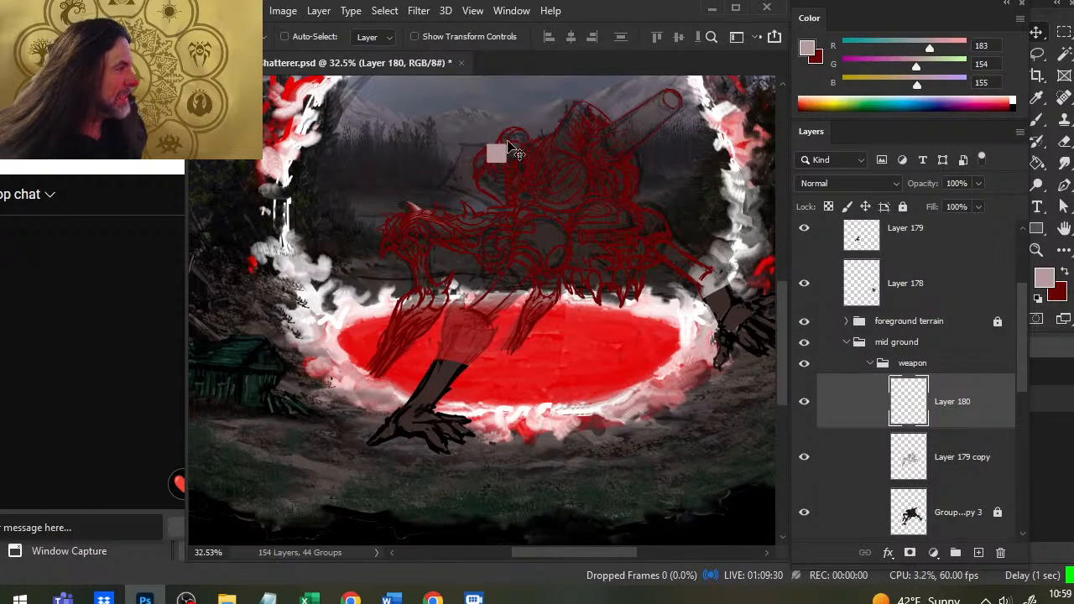
left_click_drag(576, 206, 578, 180)
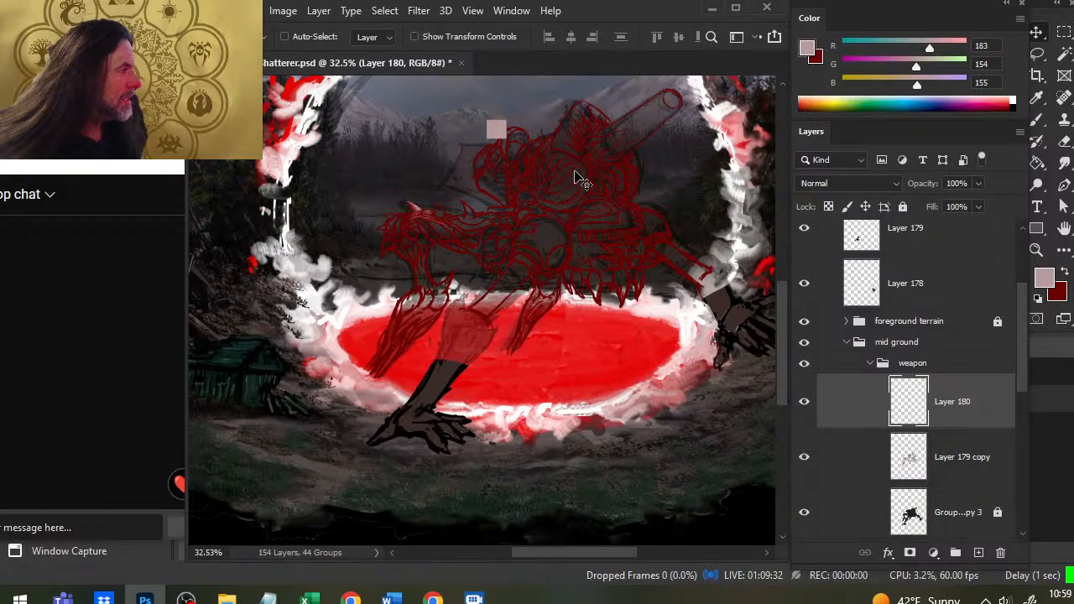
key("shift+Down")
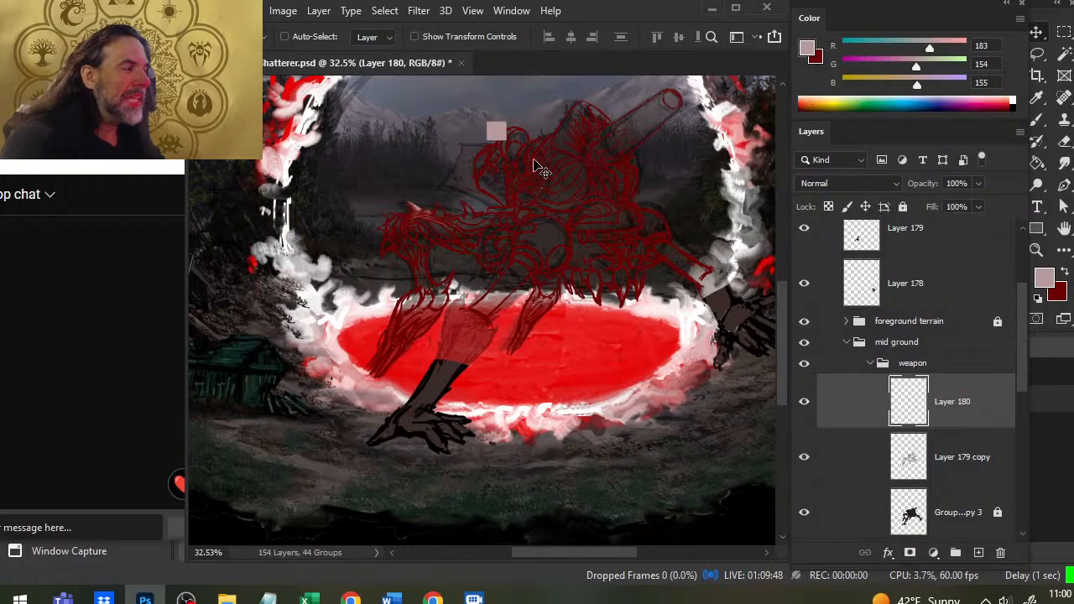
left_click_drag(558, 155, 591, 208)
key("ctrl+z")
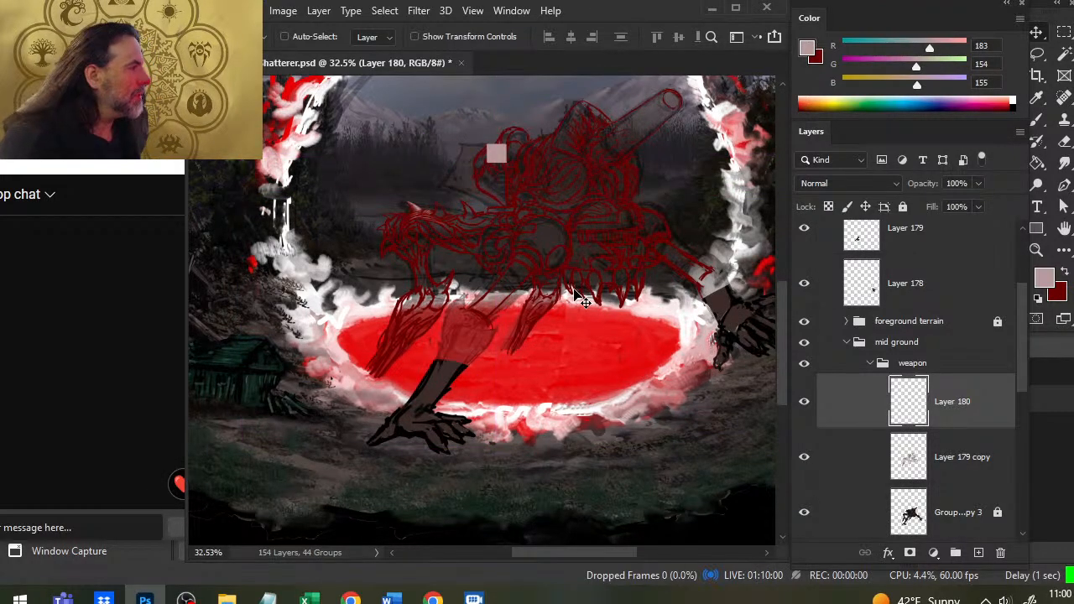
Step: Shift the pink square straight down in large nudges over the lower part of the rear pod
key("shift+Down")
key("shift+Down")
key("shift+Down")
key("shift+Down")
key("shift+Down")
key("shift+Down")
key("shift+Down")
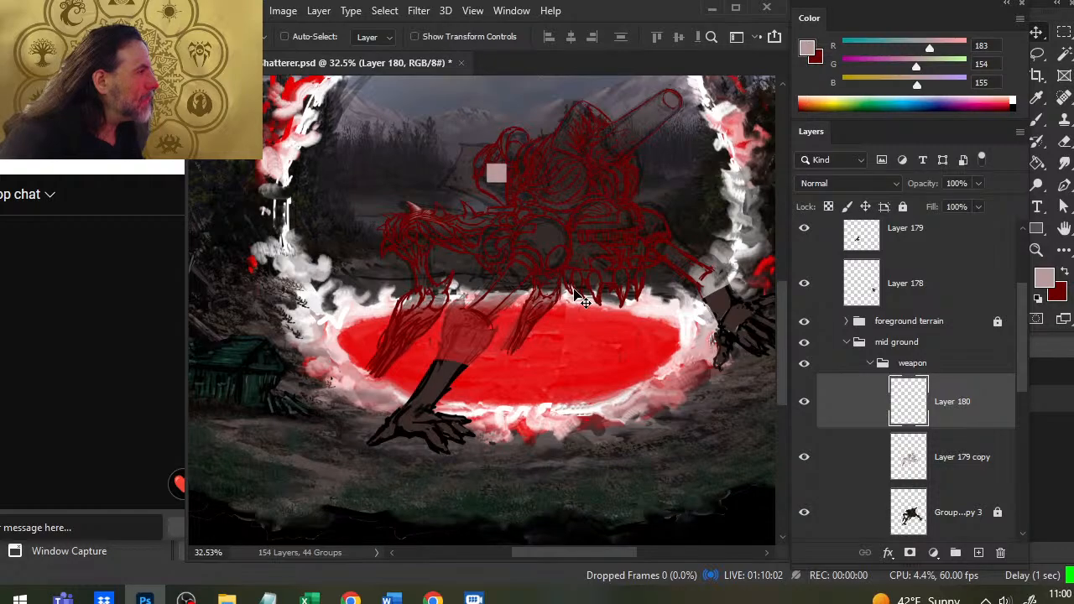
left_click_drag(491, 163, 547, 167)
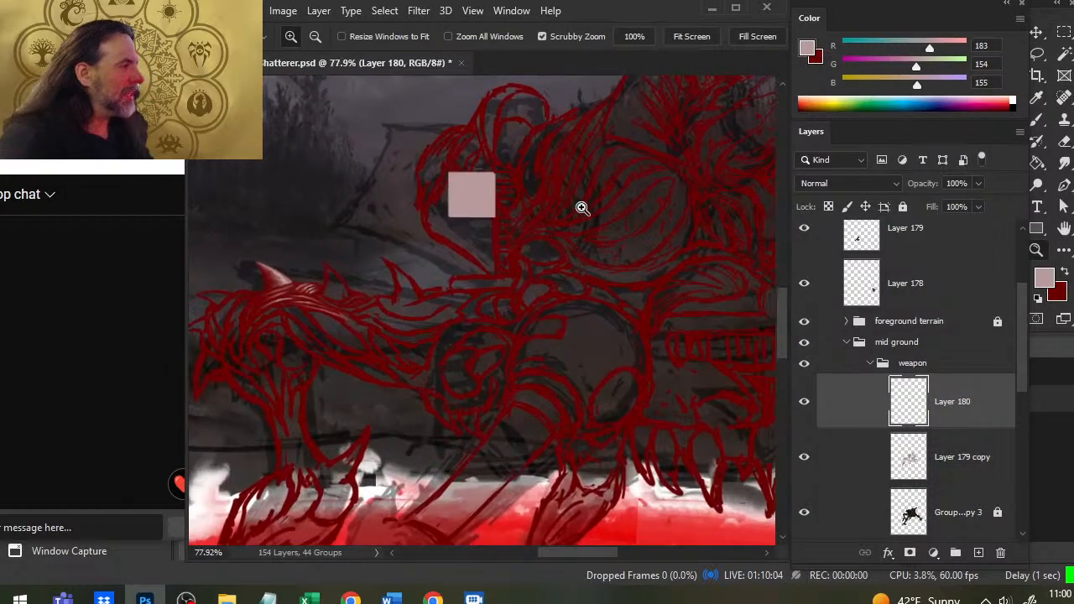
Step: Raise the pink square straight up in large nudges until it sits level with the top of the rear pod's cap
key("shift+Up")
key("shift+Up")
key("shift+Up")
key("shift+Up")
key("shift+Up")
key("shift+Up")
key("shift+Up")
key("shift+Up")
key("shift+Up")
key("shift+Up")
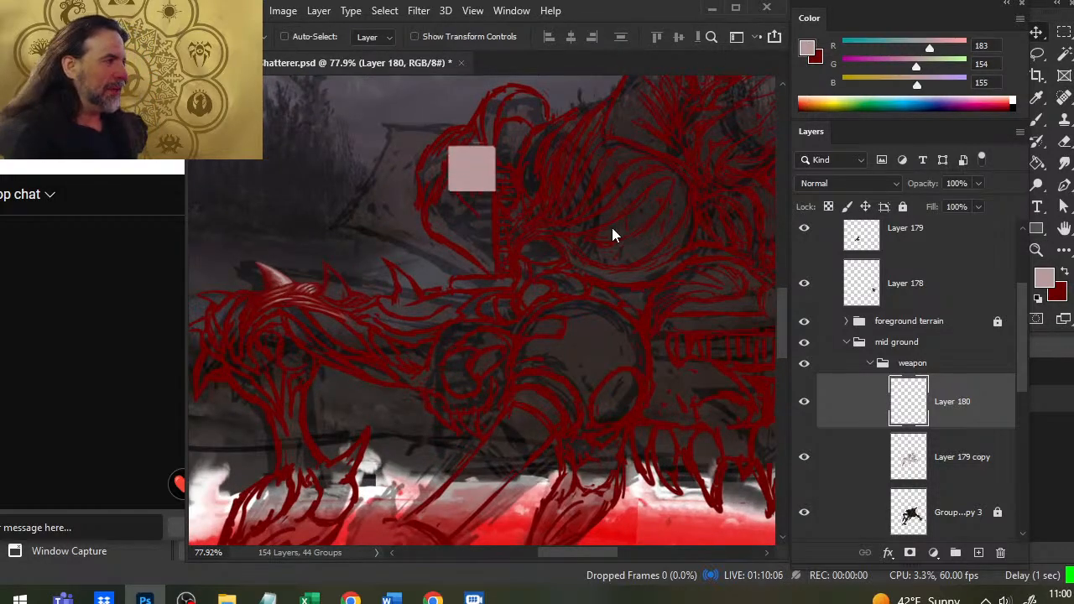
key("shift+Up")
key("shift+Up")
key("shift+Up")
key("shift+Up")
key("shift+Up")
key("shift+Up")
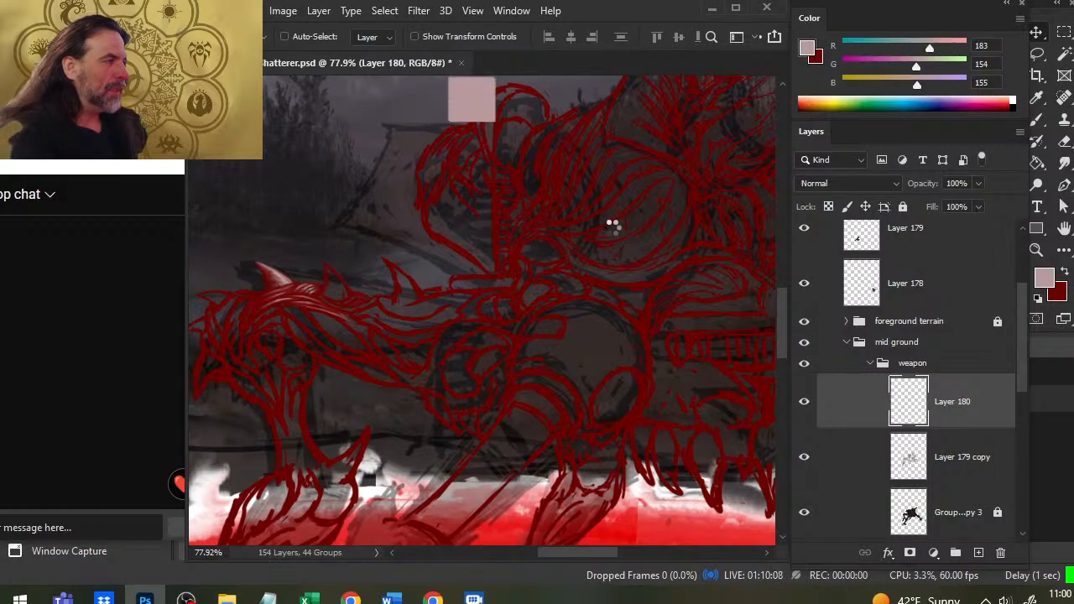
Step: Lower the pink square in fine nudges by one square height from the cap's top onto the pod's upper part
key("b")
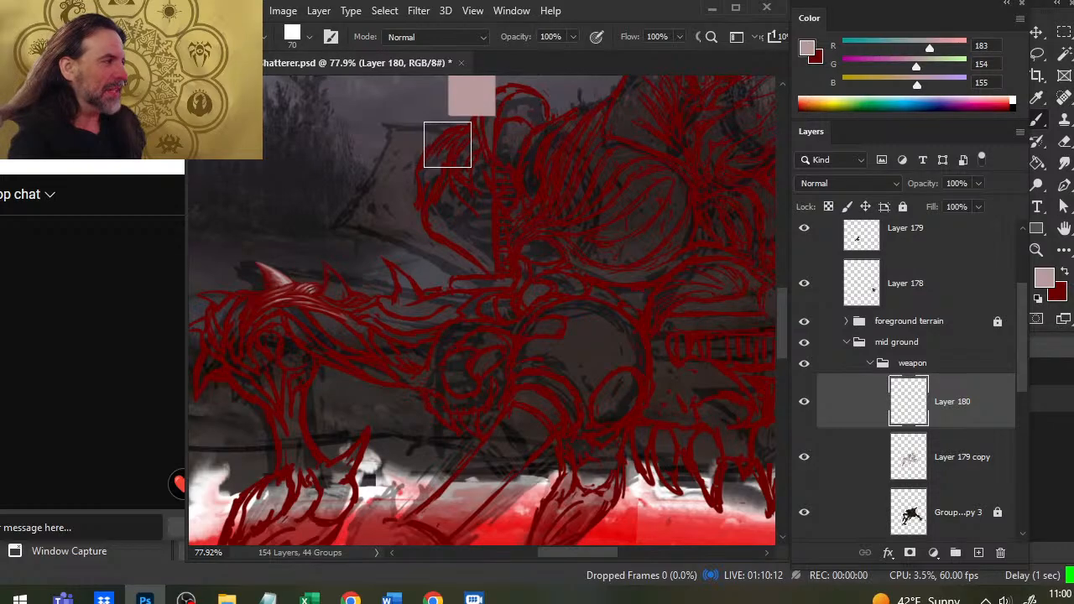
key("v")
key("Down")
key("Down")
key("Down")
key("Down")
key("Down")
key("Down")
key("Down")
key("Down")
key("Down")
key("Down")
key("Down")
key("Down")
key("Down")
key("Down")
key("Down")
key("Down")
key("Down")
key("Down")
key("Down")
key("Down")
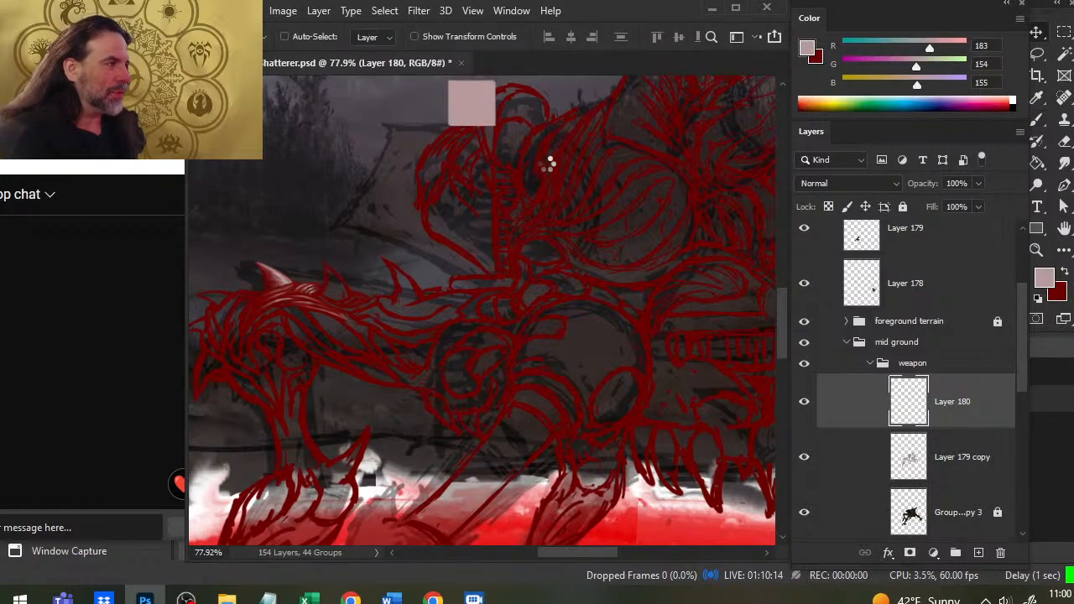
key("Down")
key("Down")
key("Down")
key("Down")
key("Down")
key("Down")
key("Down")
key("Down")
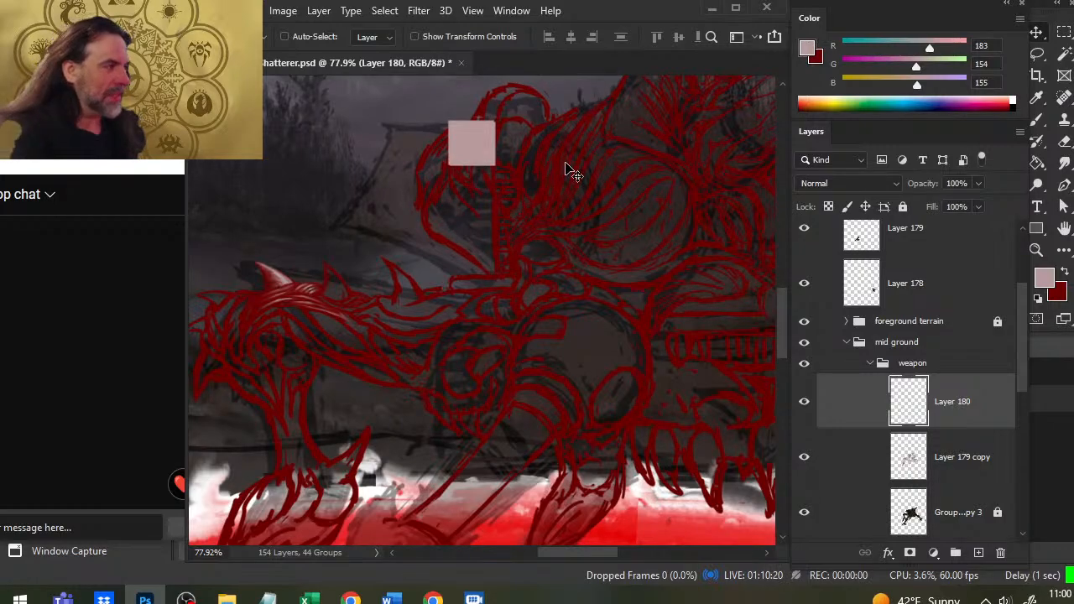
Step: Lower the pink square in fine nudges by a second square height to the middle of the rear pod
key("Down")
key("Down")
key("Down")
key("Down")
key("Down")
key("Down")
key("Down")
key("Down")
key("Down")
key("Down")
key("Down")
key("Down")
key("Down")
key("Down")
key("Down")
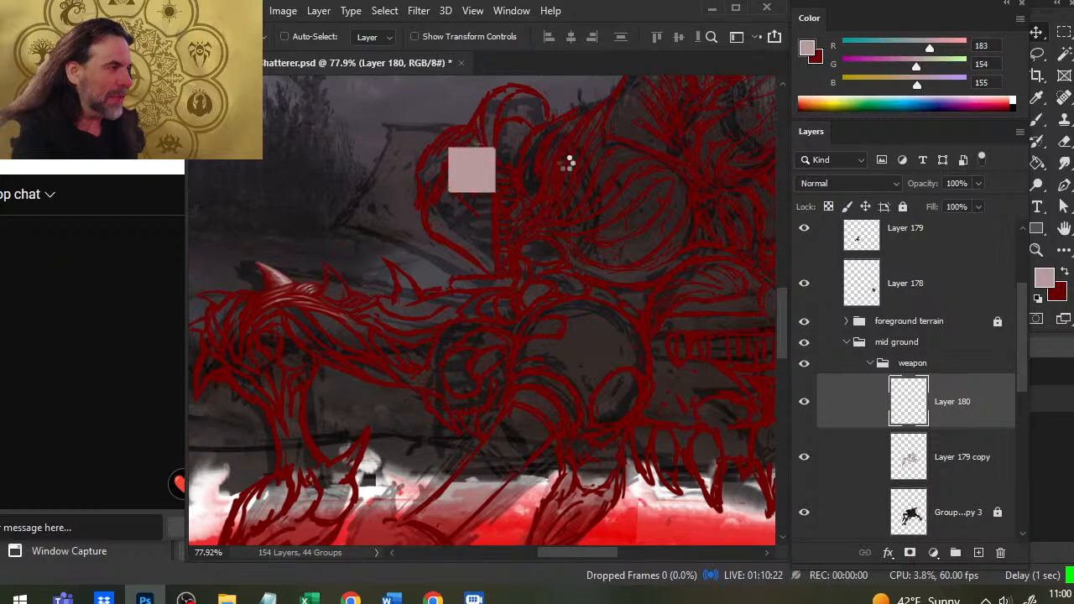
key("Down")
key("Down")
key("Down")
key("Down")
key("Down")
key("Down")
key("Down")
key("Down")
key("Down")
key("Down")
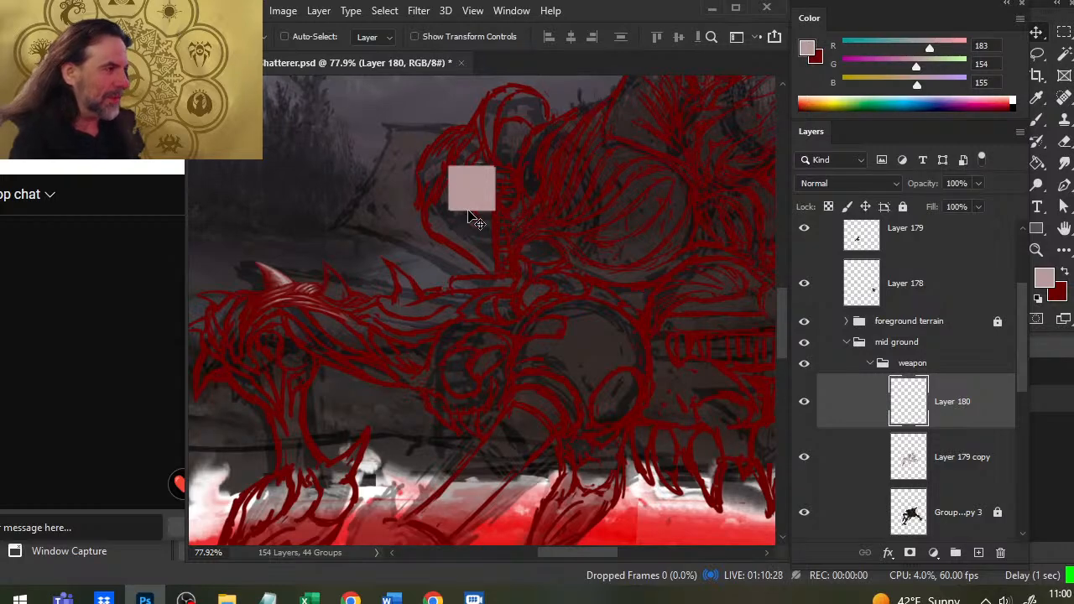
Step: Lower the pink square by a third square height to the pod's lower end beside the strut, correcting the overshoot with small upward nudges
key("Down")
key("Down")
key("Down")
key("Down")
key("Down")
key("Down")
key("Down")
key("Down")
key("Down")
key("Down")
key("Down")
key("Down")
key("Down")
key("Down")
key("Down")
key("Down")
key("Down")
key("Down")
key("Down")
key("Down")
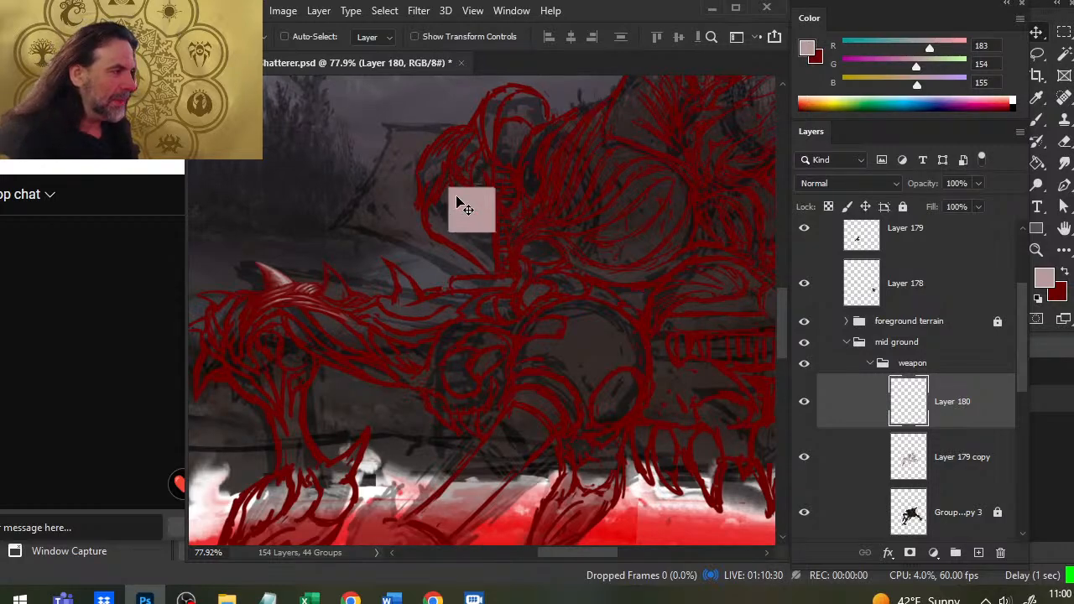
key("Down")
key("Down")
key("Down")
key("Down")
key("Down")
key("Down")
key("Down")
key("Down")
key("Down")
key("Down")
key("Down")
key("Down")
key("Down")
key("Down")
key("Down")
key("Down")
key("Down")
key("Down")
key("Down")
key("Down")
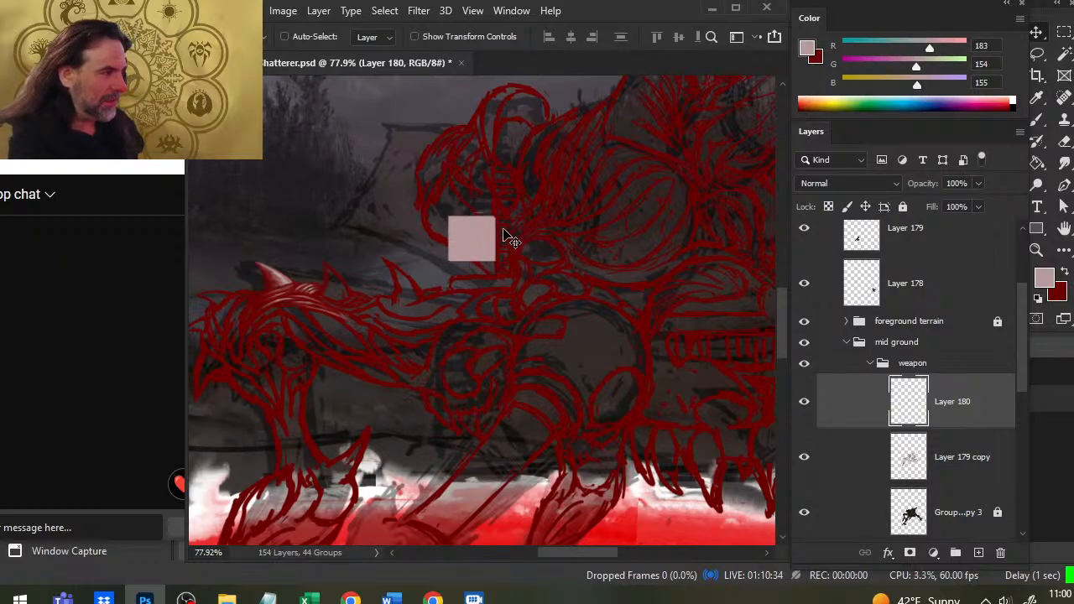
key("Up")
key("Up")
key("Up")
key("Up")
key("Up")
key("e")
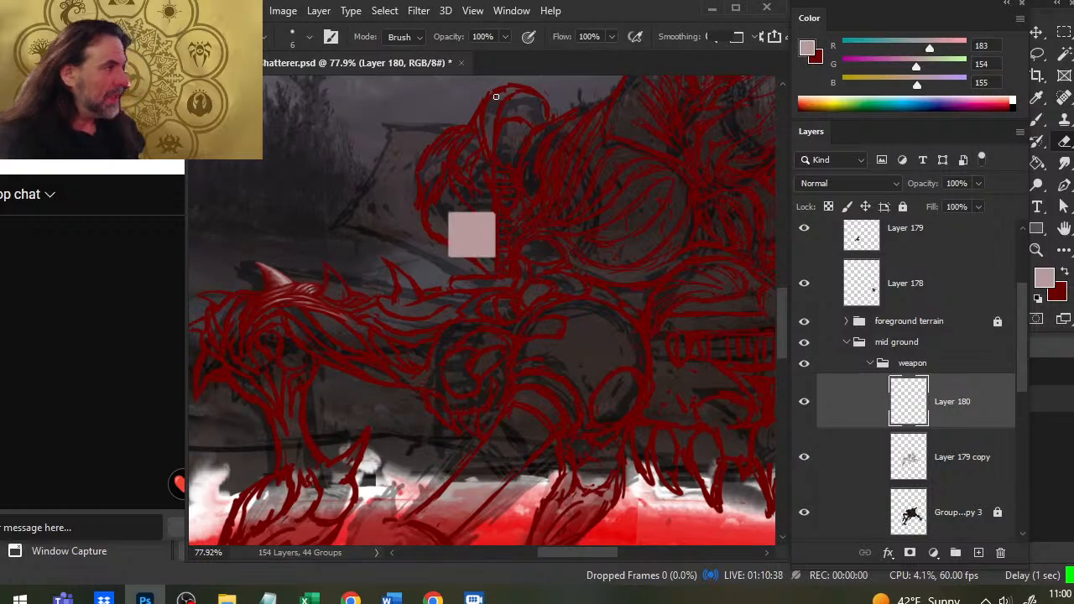
key("v")
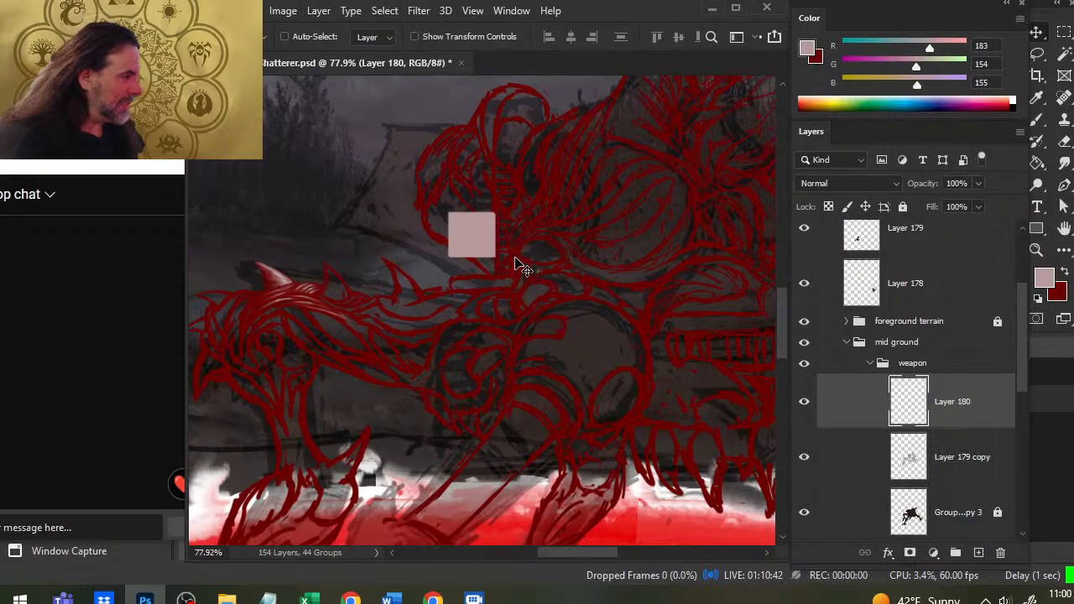
Step: Lower the pink square in fine nudges by a fourth square height, from the pod's lower end to the creature's back
key("Down")
key("Down")
key("Down")
key("Down")
key("Down")
key("Down")
key("Down")
key("Down")
key("Down")
key("Down")
key("Down")
key("Down")
key("Down")
key("Down")
key("Down")
key("Down")
key("Down")
key("Down")
key("Down")
key("Down")
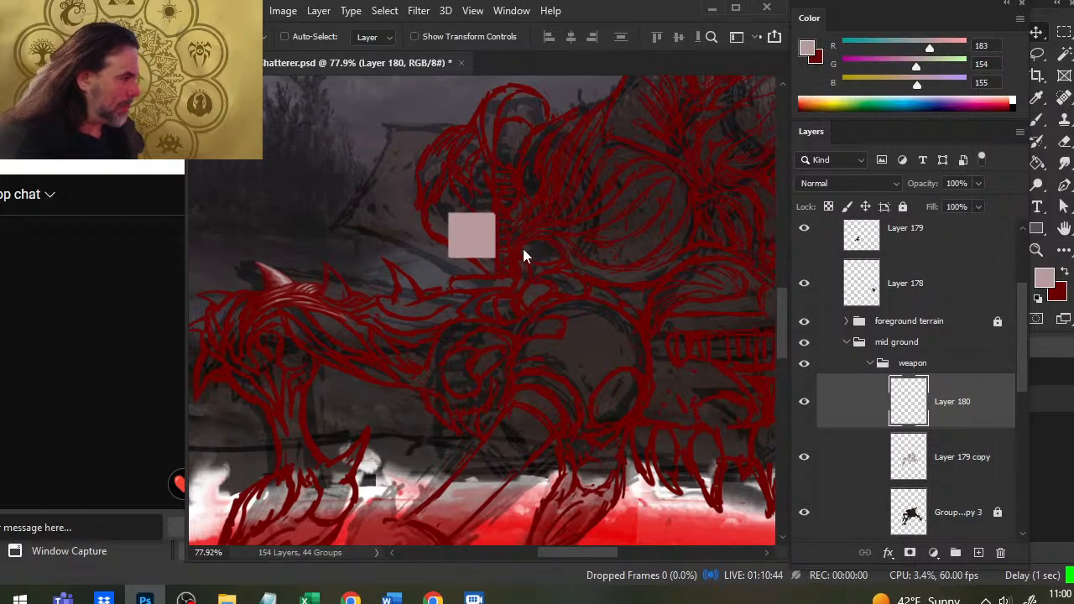
key("Down")
key("Down")
key("Down")
key("Down")
key("Down")
key("Down")
key("Down")
key("Down")
key("Down")
key("Down")
key("Down")
key("Down")
key("Down")
key("Down")
key("Down")
key("Down")
key("Down")
key("Down")
key("Down")
key("Down")
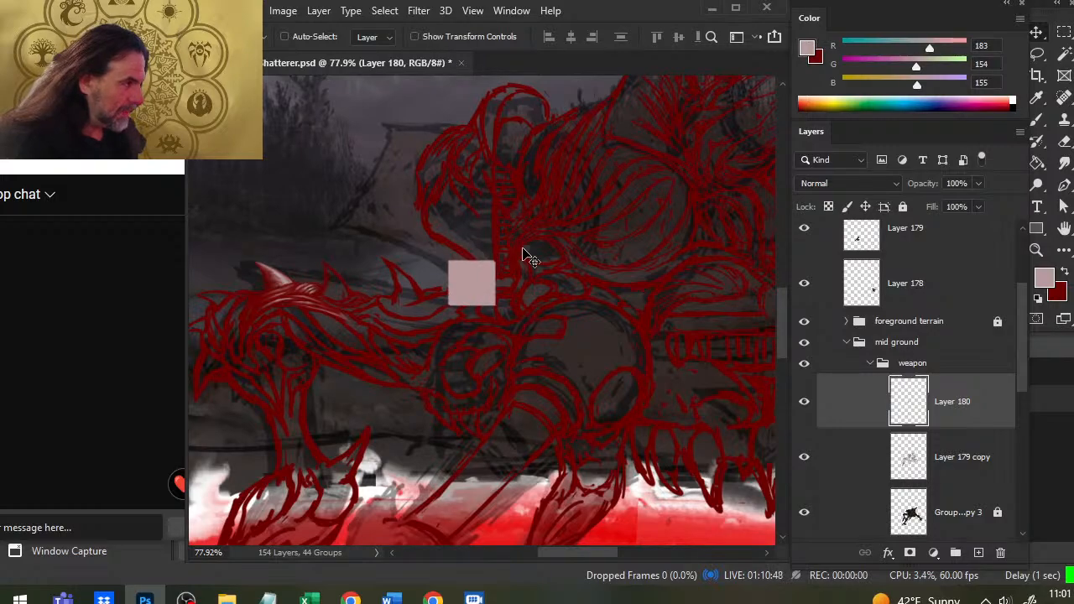
Step: Paint a straight vertical pale pink bar from the top of the rear pod down over the square on Layer 180
left_click_drag(529, 415, 551, 242)
key("z")
left_click_drag(634, 303, 555, 287)
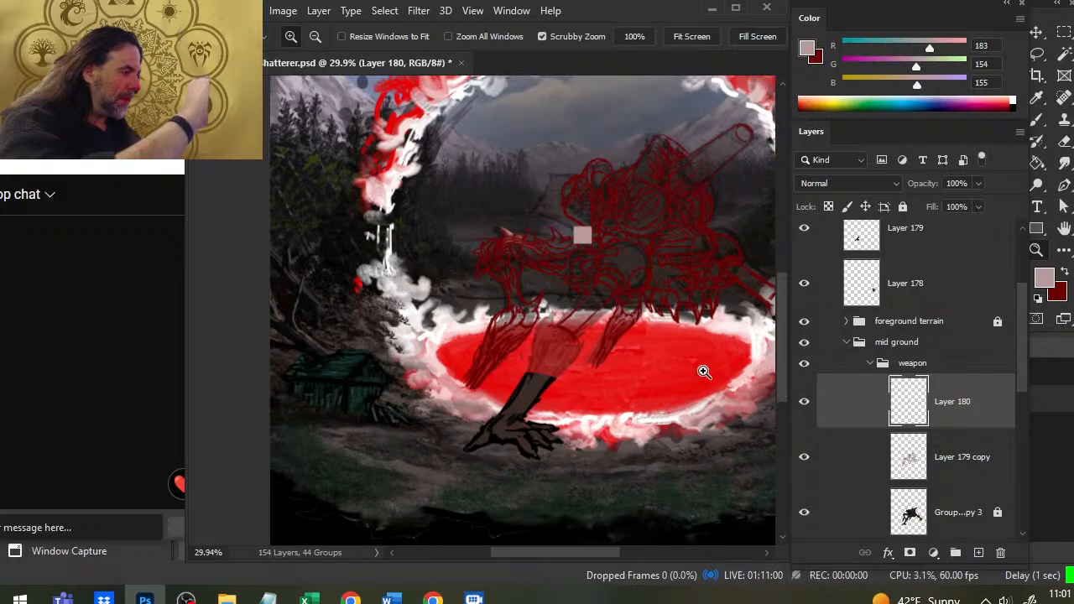
key("b")
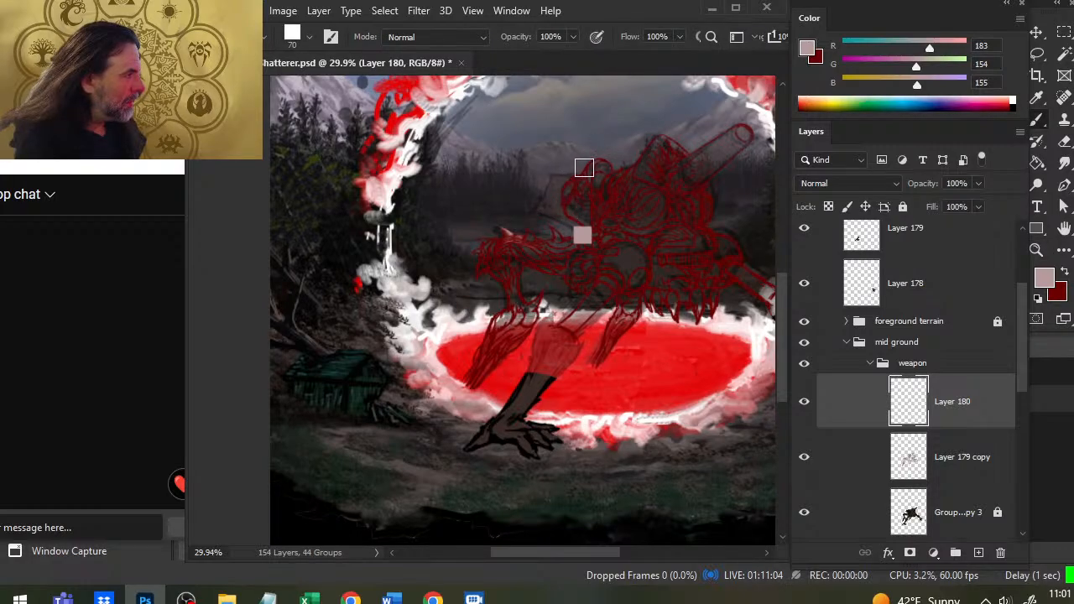
left_click_drag(584, 168, 583, 241)
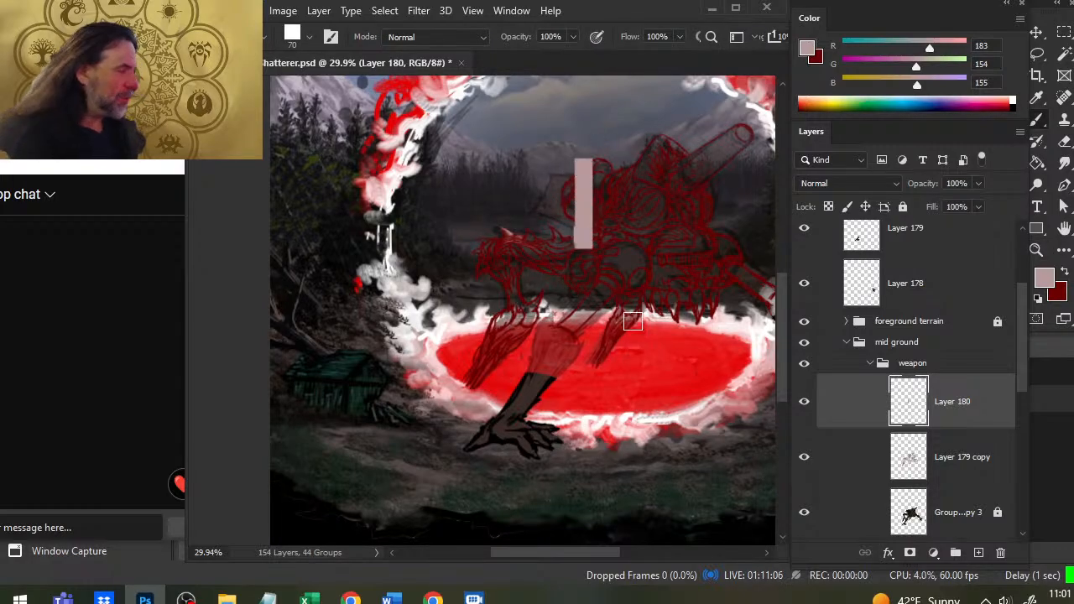
Step: Set the eraser size to 25, and briefly hide and reshow the red sketch on Layer 179 copy
key("e")
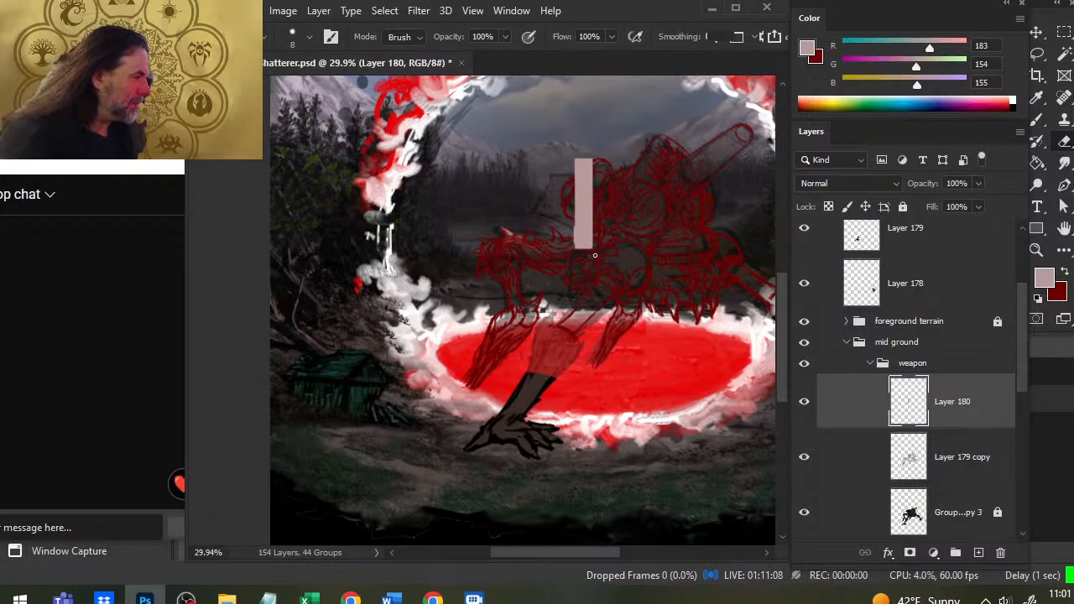
key("]")
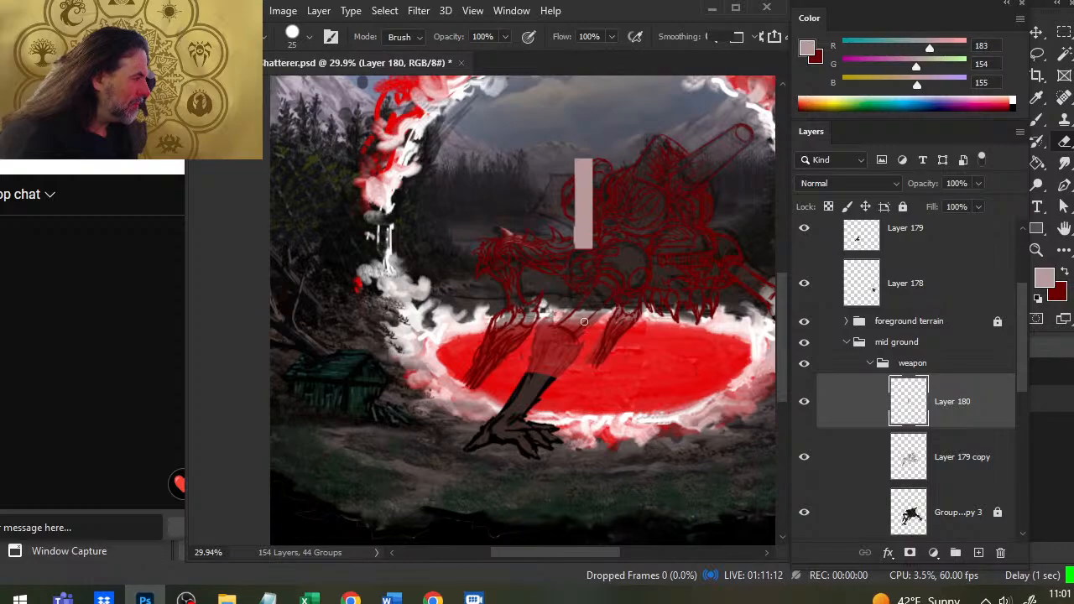
right_click(833, 414)
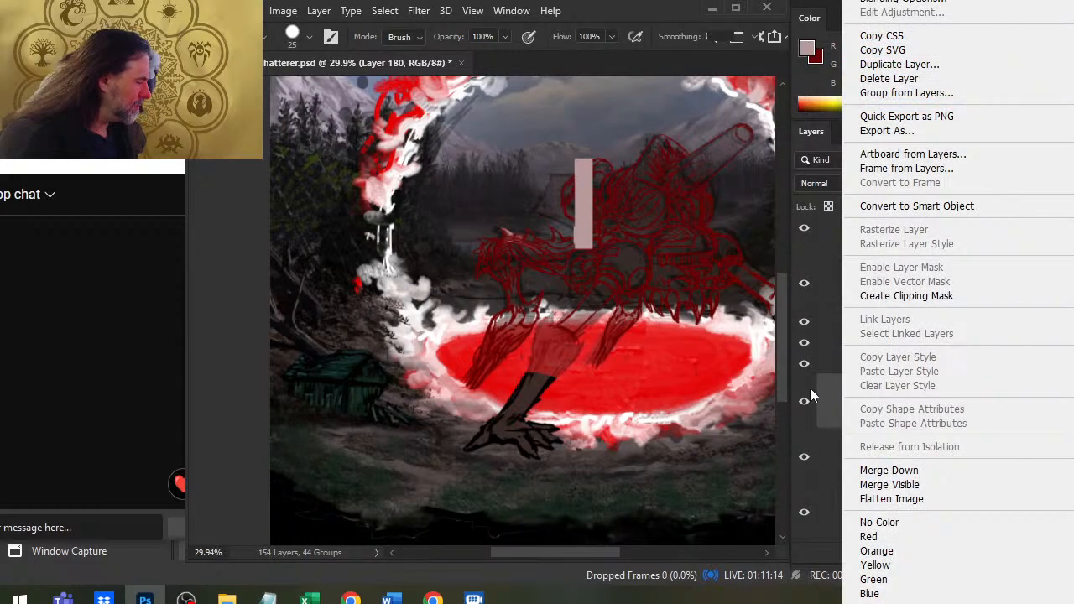
left_click(799, 377)
left_click(807, 459)
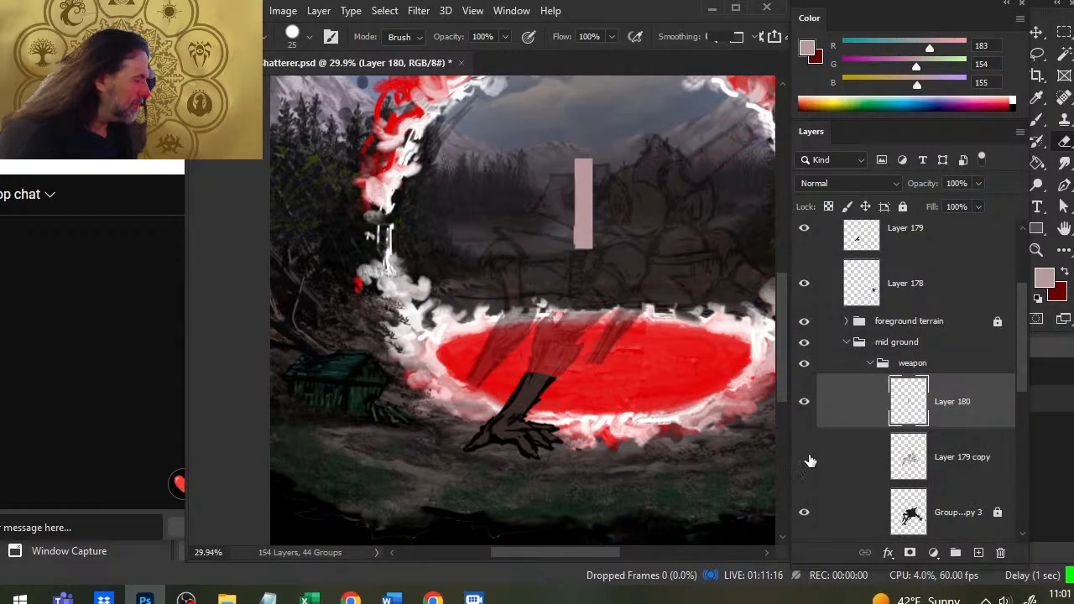
left_click(805, 458)
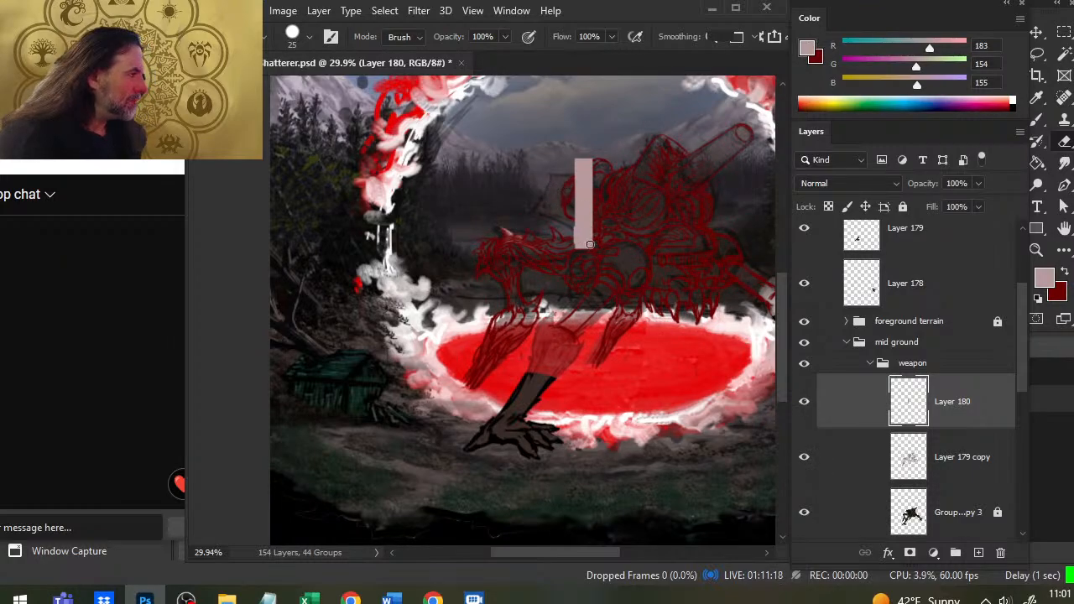
Step: Move the pink bar straight down by its own length and scale it up proportionally from its lower end
key("v")
left_click_drag(613, 204, 613, 295)
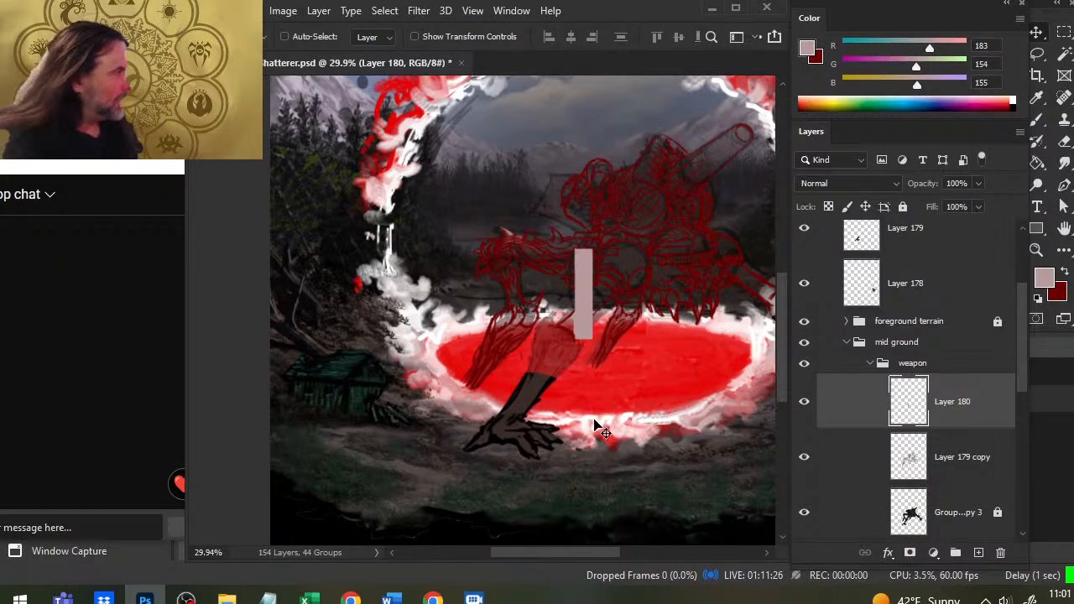
key("l")
right_click(643, 172)
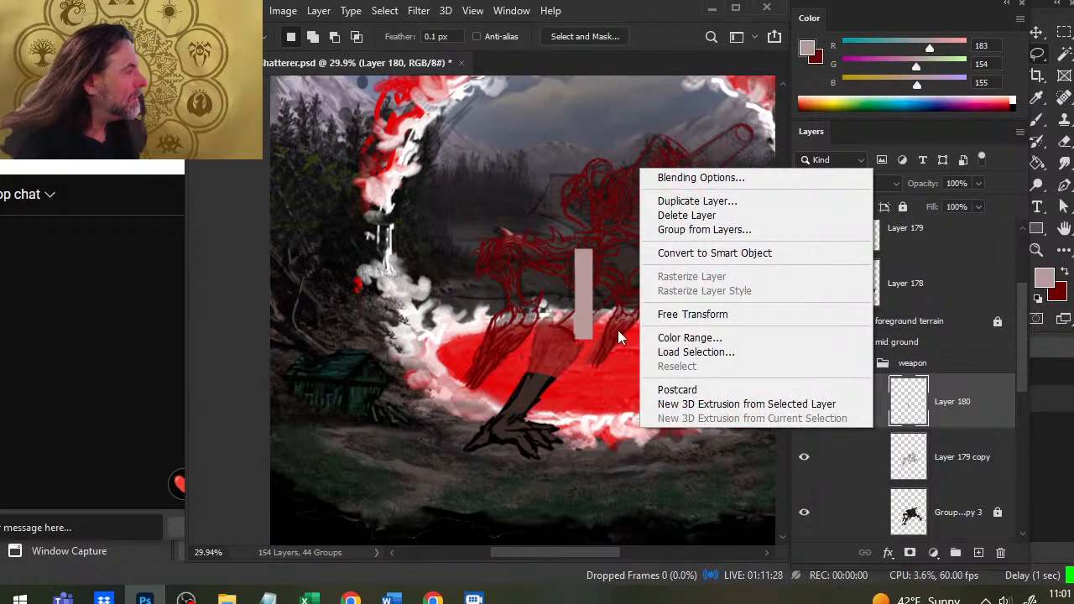
left_click(690, 314)
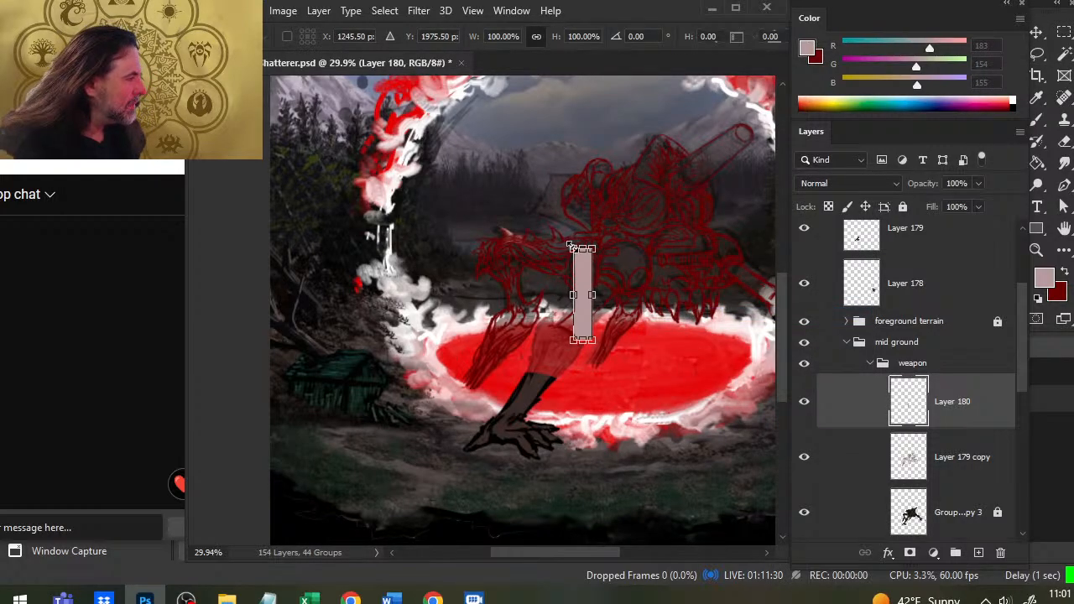
left_click_drag(570, 249, 567, 225)
key("Return")
Step: Gauge the leg's length by moving the enlarged bar down to the pool's lower rim and back up over the creature's body
key("v")
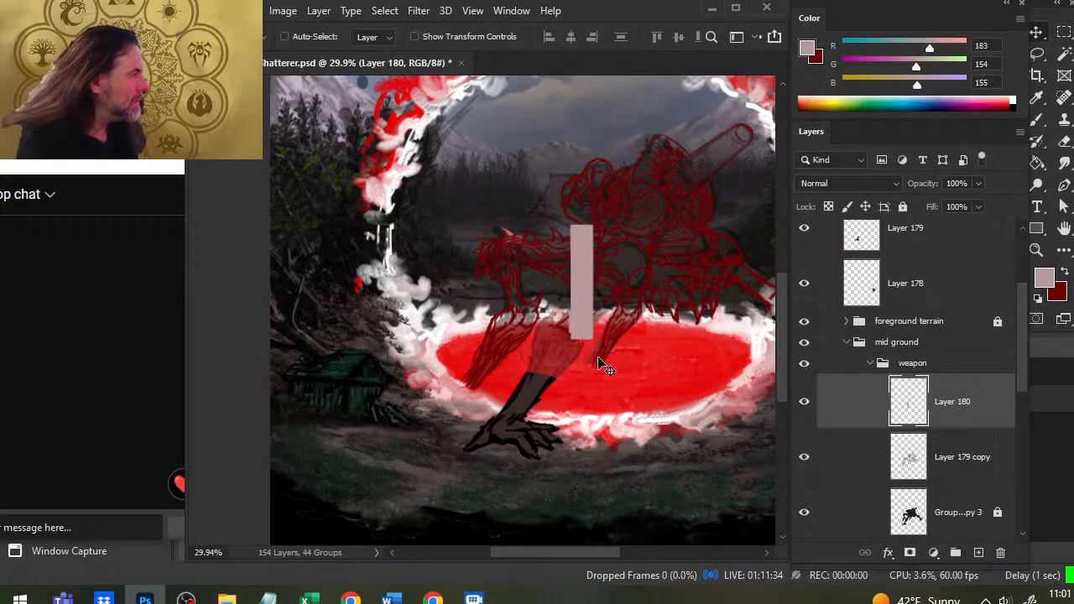
left_click_drag(630, 360, 642, 426)
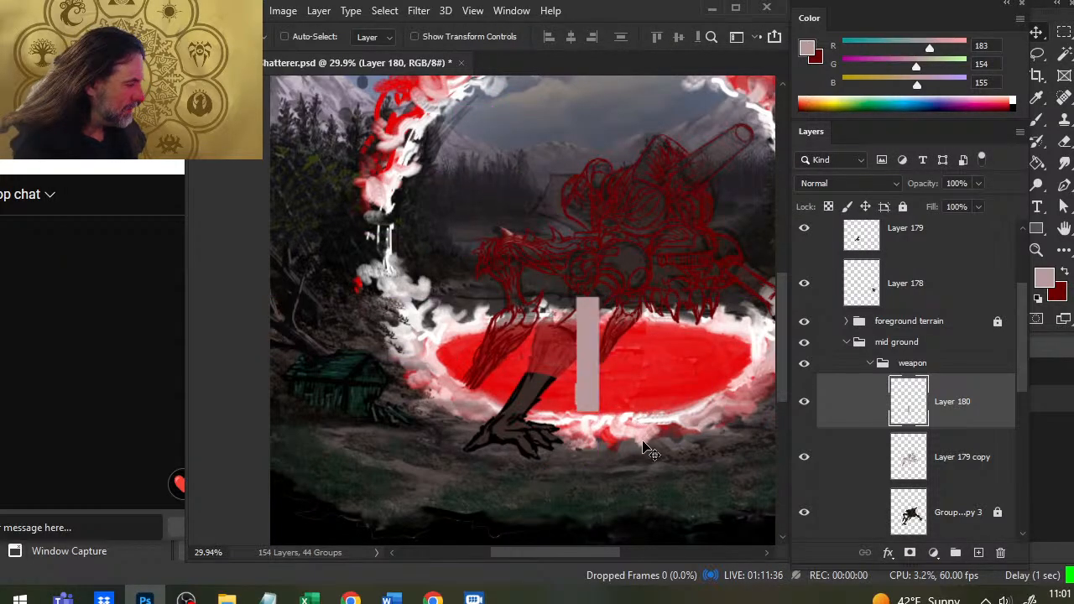
left_click_drag(634, 367, 656, 277)
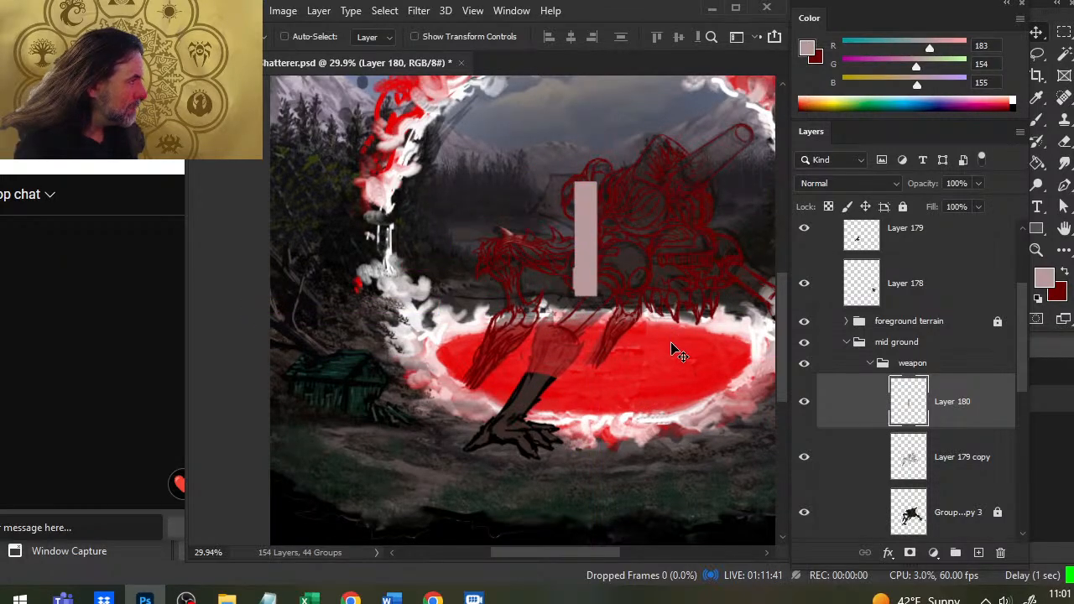
Step: Scale the pink bar up slightly with Free Transform, extending it toward the top of the rear pod
right_click(655, 244)
left_click(704, 387)
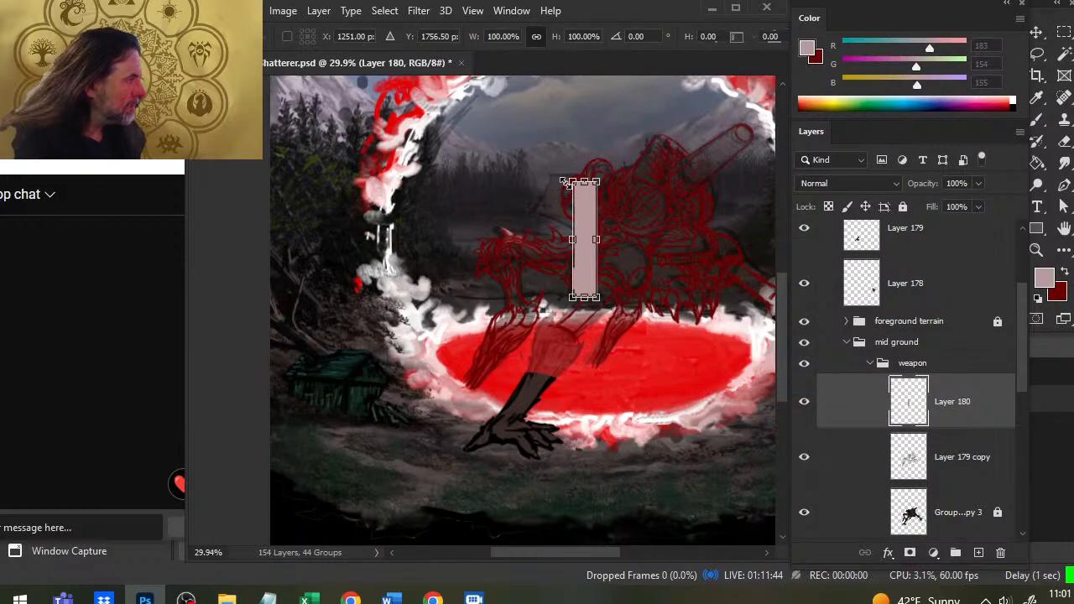
left_click_drag(570, 183, 572, 172)
key("Return")
key("l")
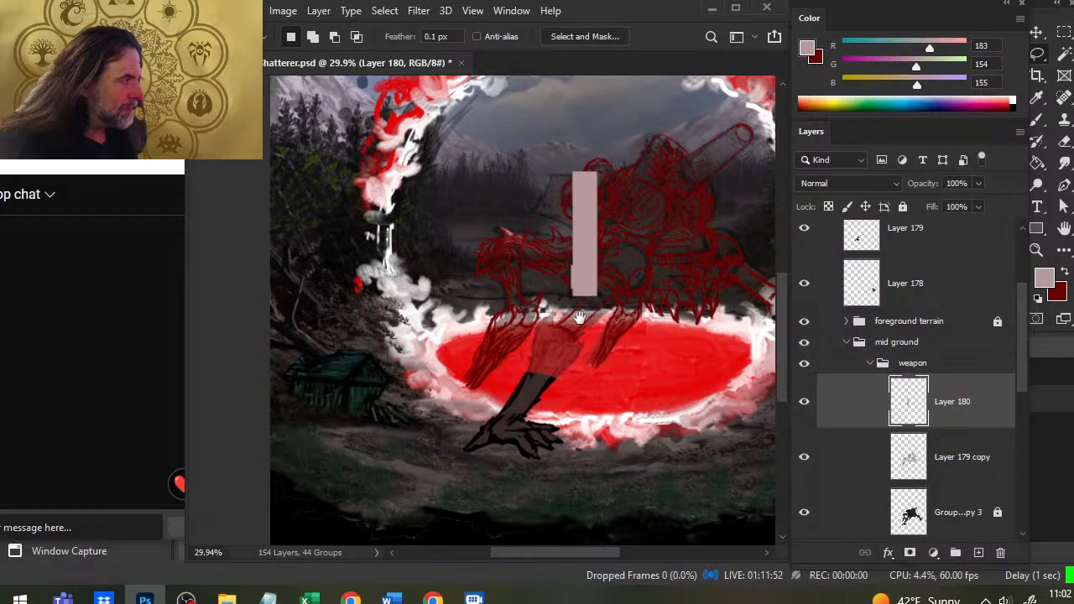
right_click(670, 295)
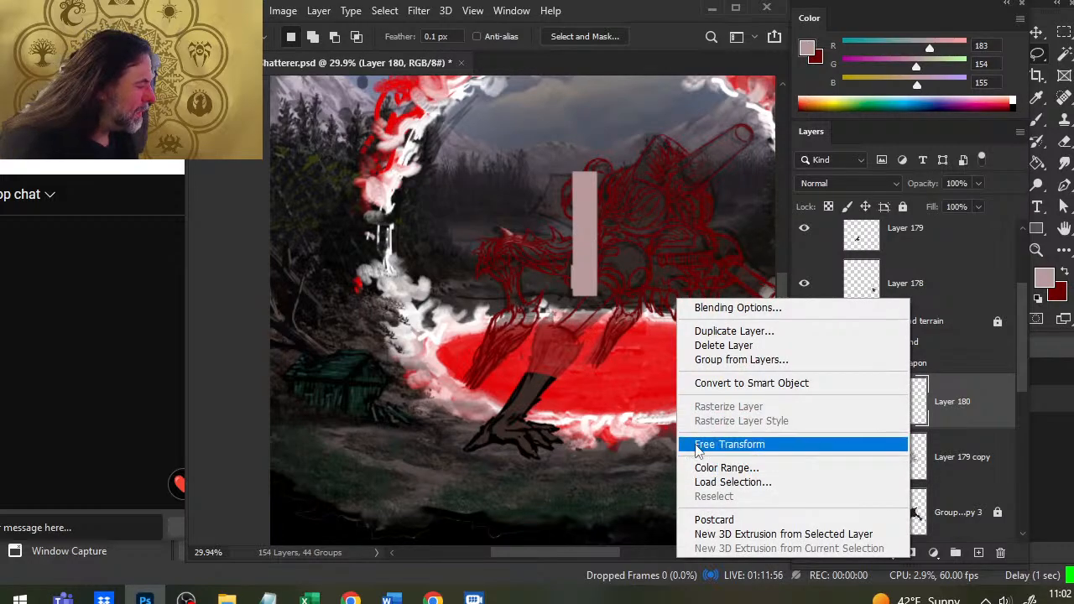
left_click(562, 409)
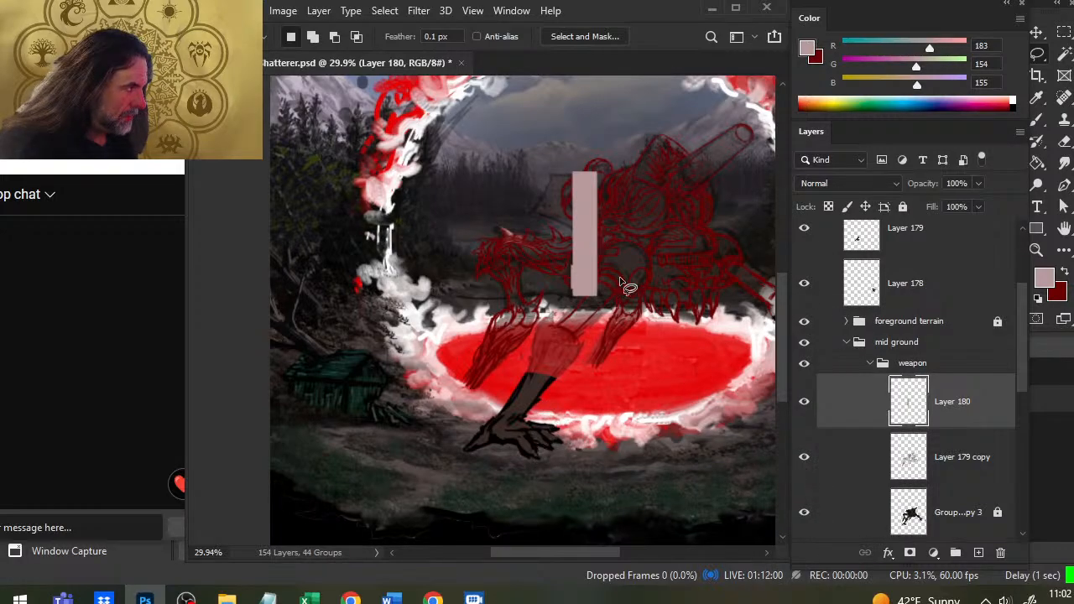
Step: Move the pink bar away from the creature to the portal's edge beside the green hut
key("z")
mouse_move(673, 292)
left_mouse_down()
mouse_move(652, 283)
mouse_move(506, 345)
mouse_move(592, 273)
mouse_move(637, 284)
left_mouse_up()
left_click_drag(539, 342, 607, 275)
key("v")
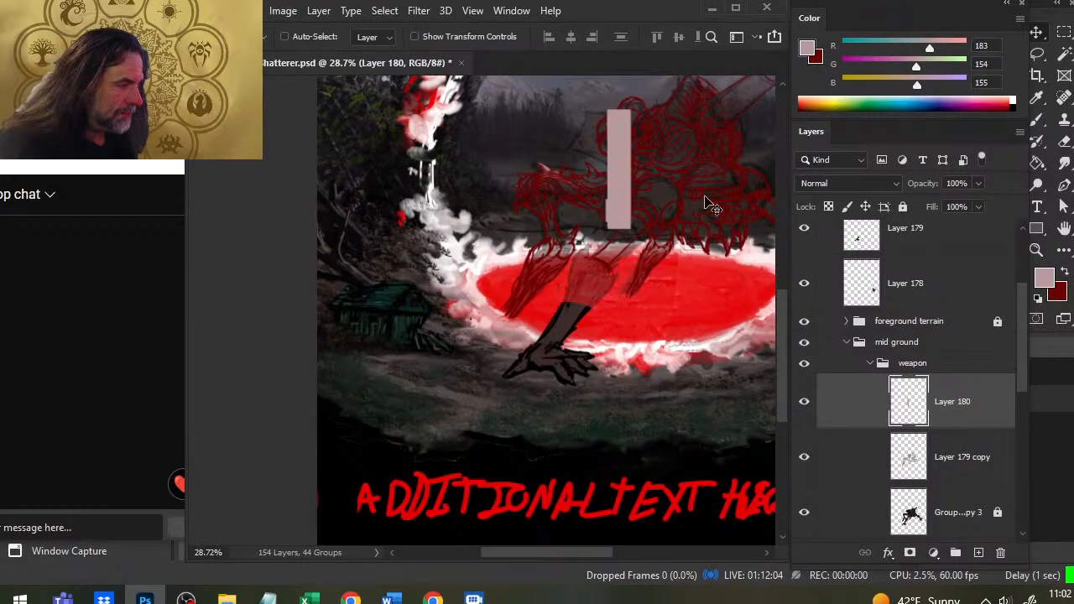
mouse_move(708, 197)
left_mouse_down()
mouse_move(528, 287)
mouse_move(514, 311)
mouse_move(545, 309)
left_mouse_up()
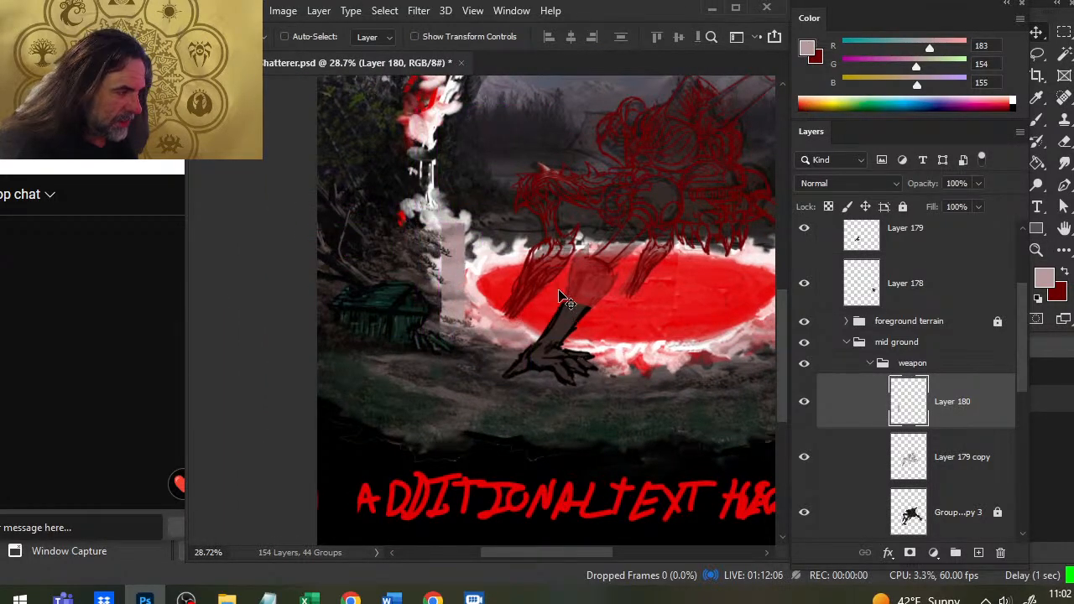
key("l")
right_click(558, 252)
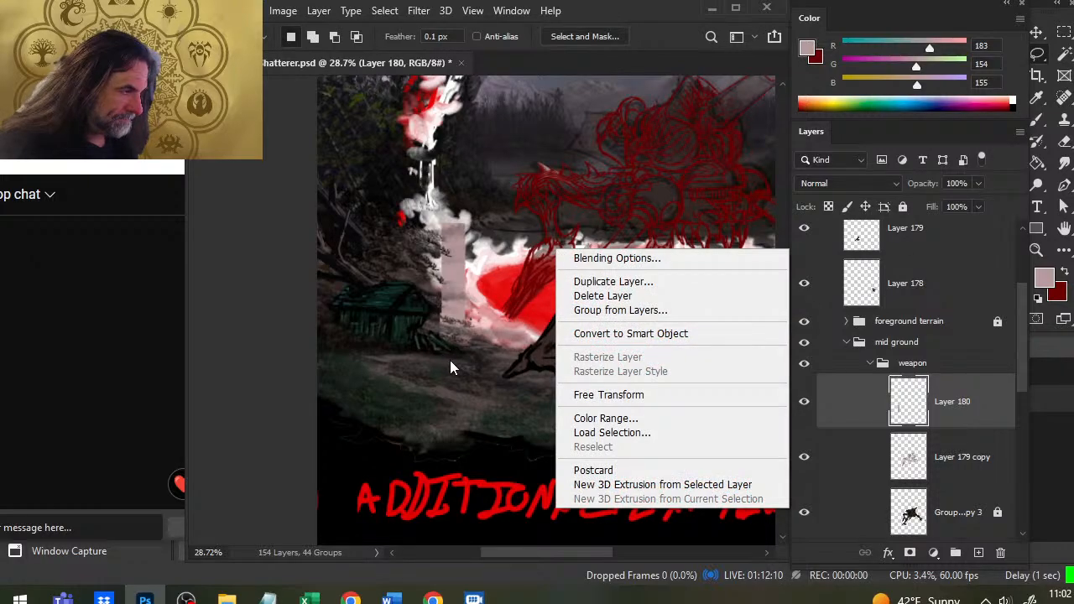
left_click(658, 203)
Step: Undo the bar's moves, scaling and painting back to the small pink square
key("ctrl+z")
key("ctrl+z")
key("ctrl+z")
key("ctrl+z")
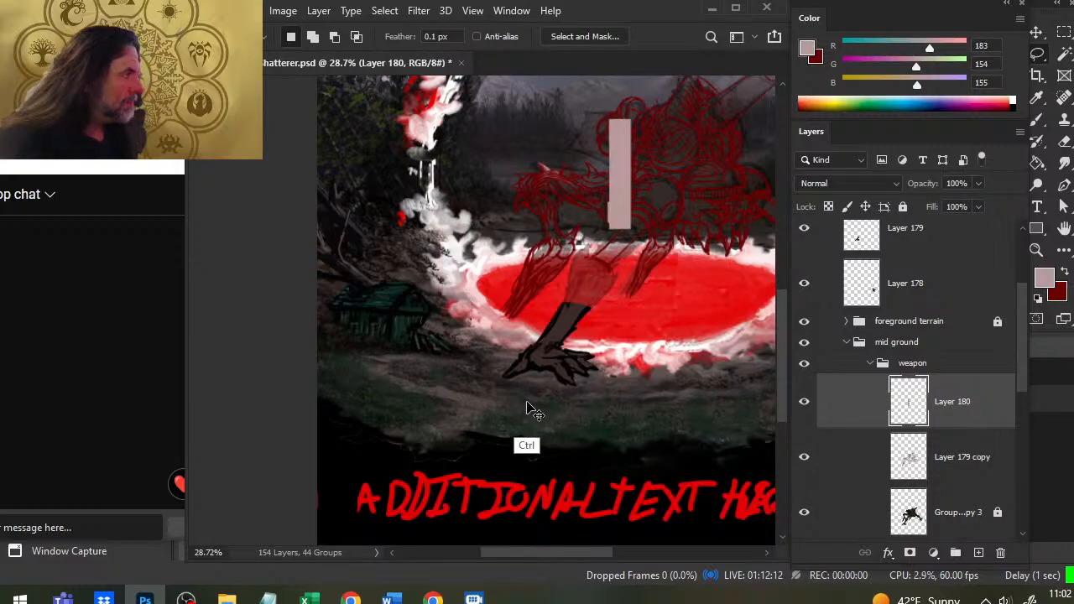
key("ctrl+z")
key("ctrl+z")
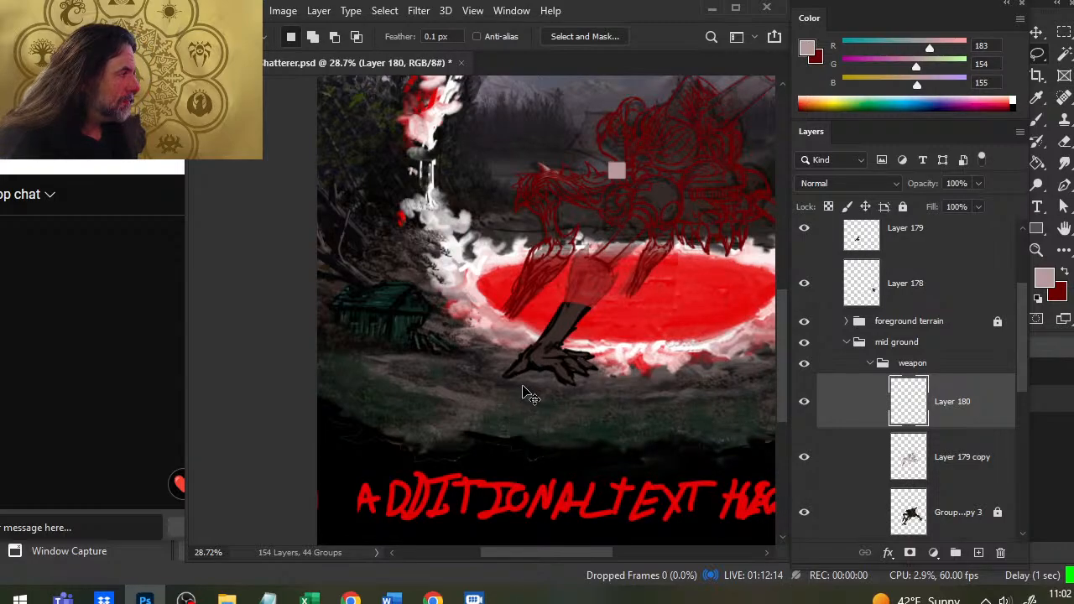
Step: Lower the pink square in stages from the base of the rear pod, past the body, to the front leg's thigh over the red pool
key("v")
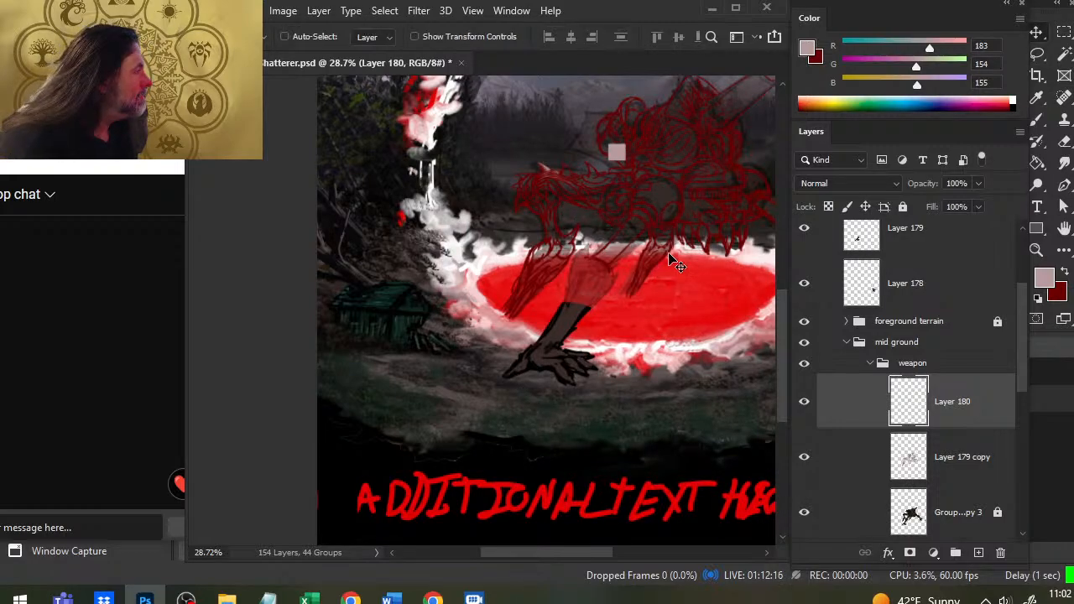
left_click_drag(674, 254, 674, 271)
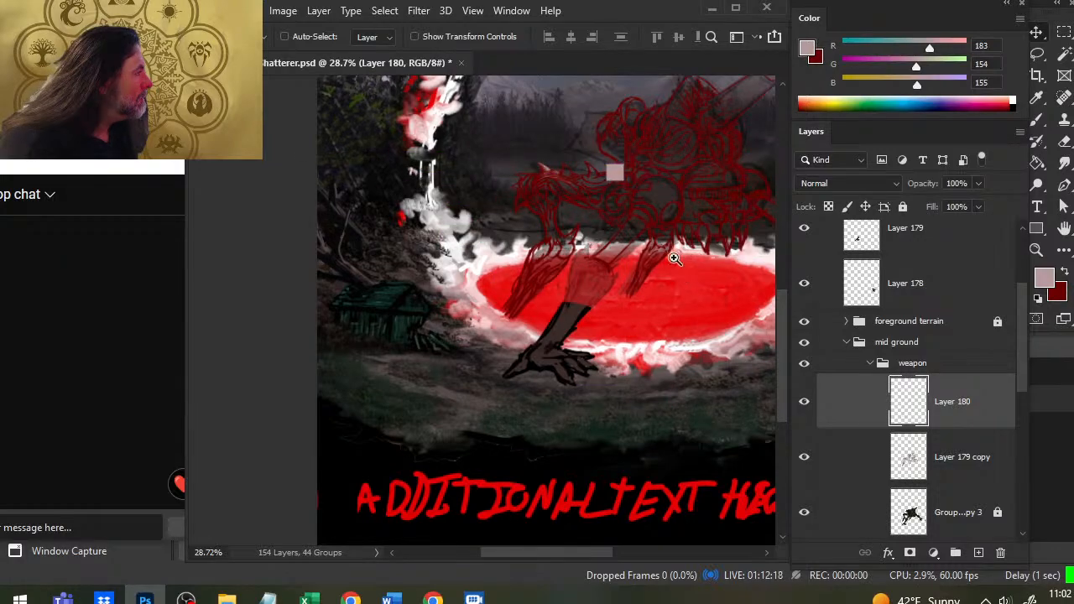
key("z")
left_click_drag(666, 191, 722, 220)
key("v")
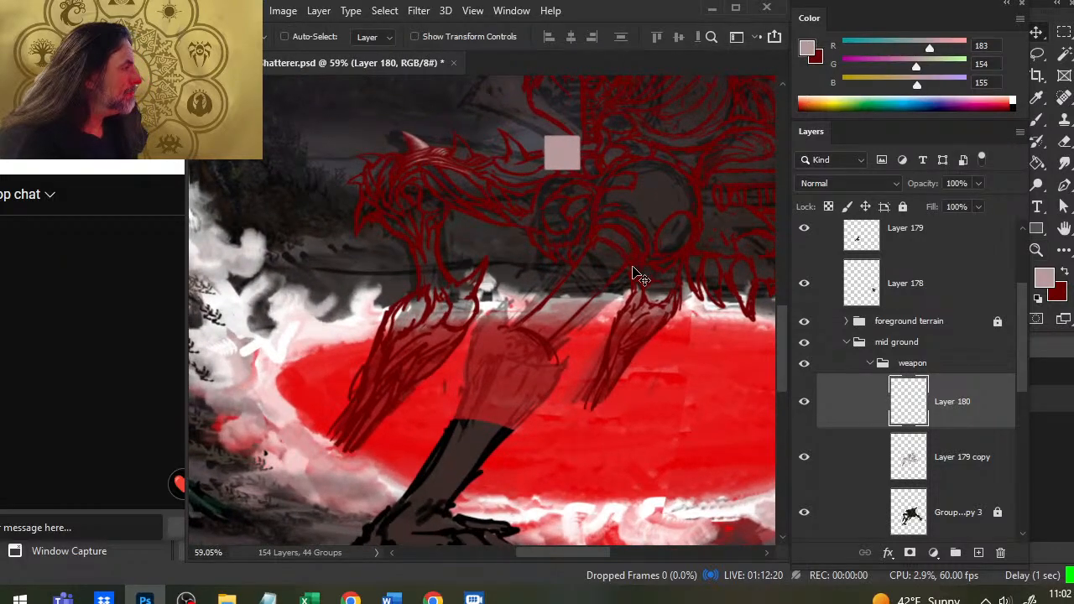
left_click_drag(653, 180, 660, 225)
left_click_drag(634, 267, 676, 317)
scroll(645, 420, "down", 2)
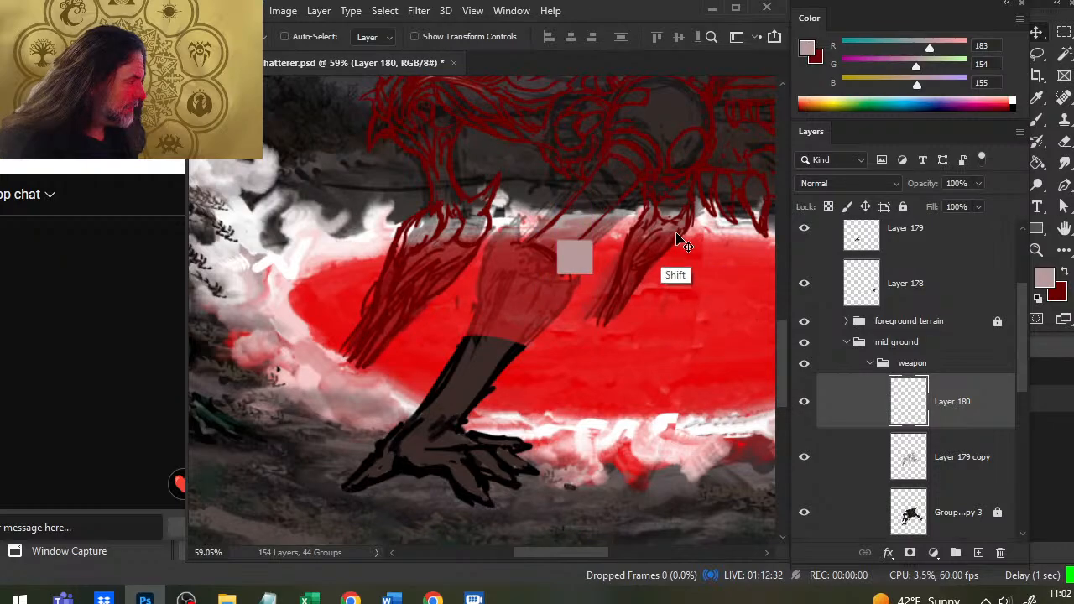
Step: Continue lowering the pink square in stages beside the front leg to the lower rim of the red pool
left_click_drag(677, 237, 696, 338)
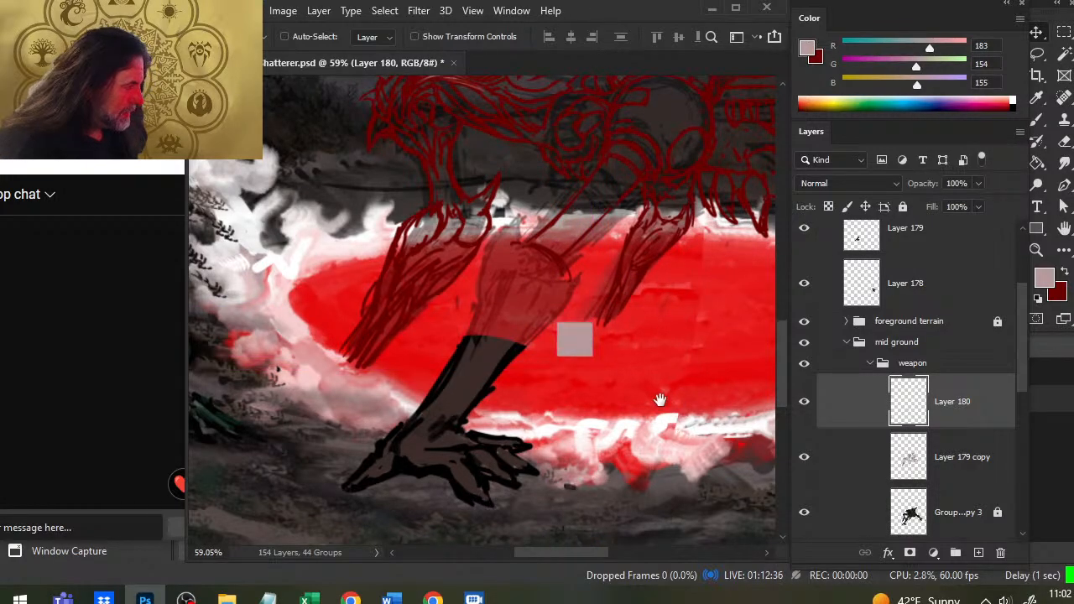
left_click_drag(660, 400, 589, 290)
left_click_drag(626, 230, 637, 270)
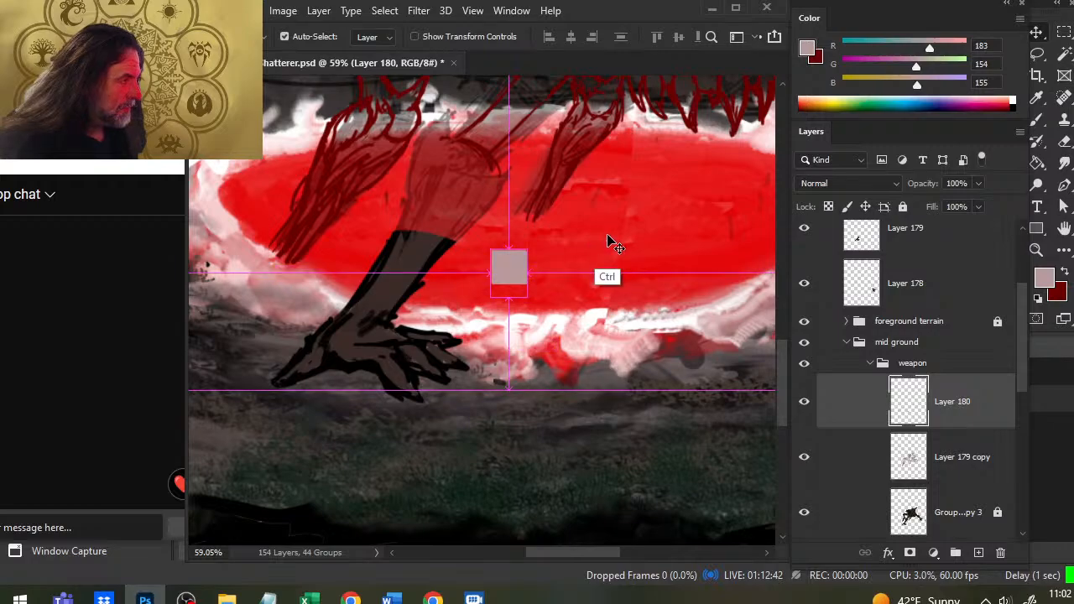
key("ctrl+z")
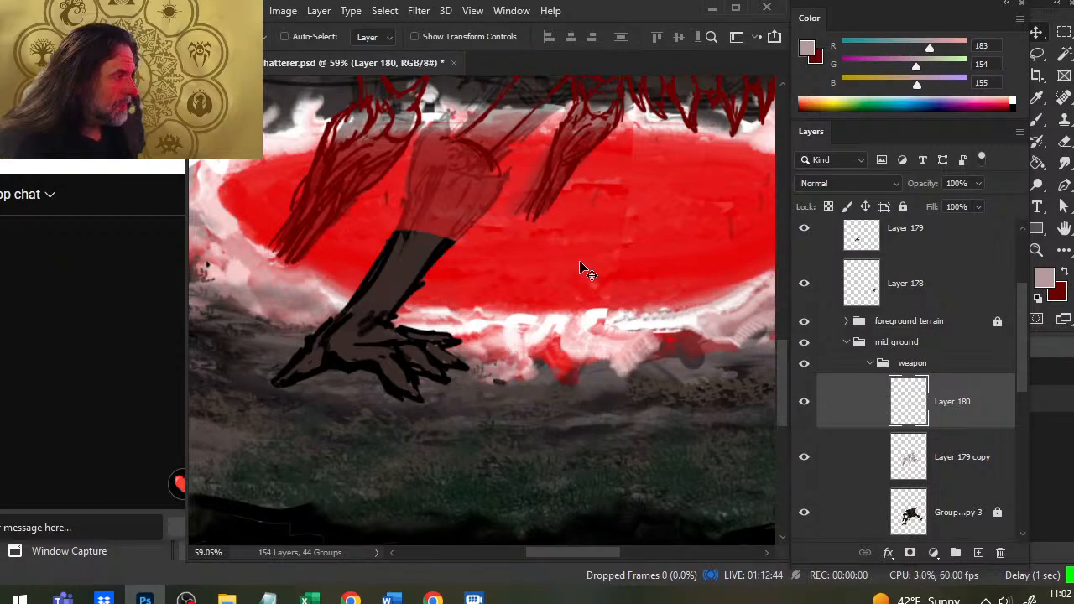
key("ctrl+shift+z")
left_click_drag(589, 267, 586, 298)
Step: Move the pink square from the pool's lower rim up onto the round joint in the creature's body
key("z")
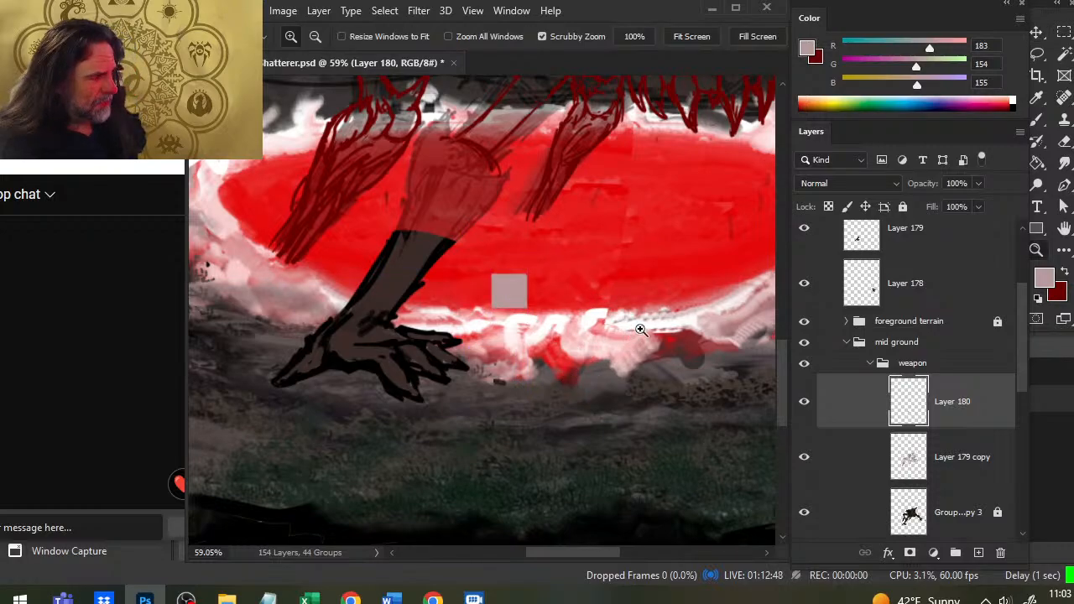
mouse_move(640, 330)
left_mouse_down()
mouse_move(490, 323)
mouse_move(417, 393)
left_mouse_up()
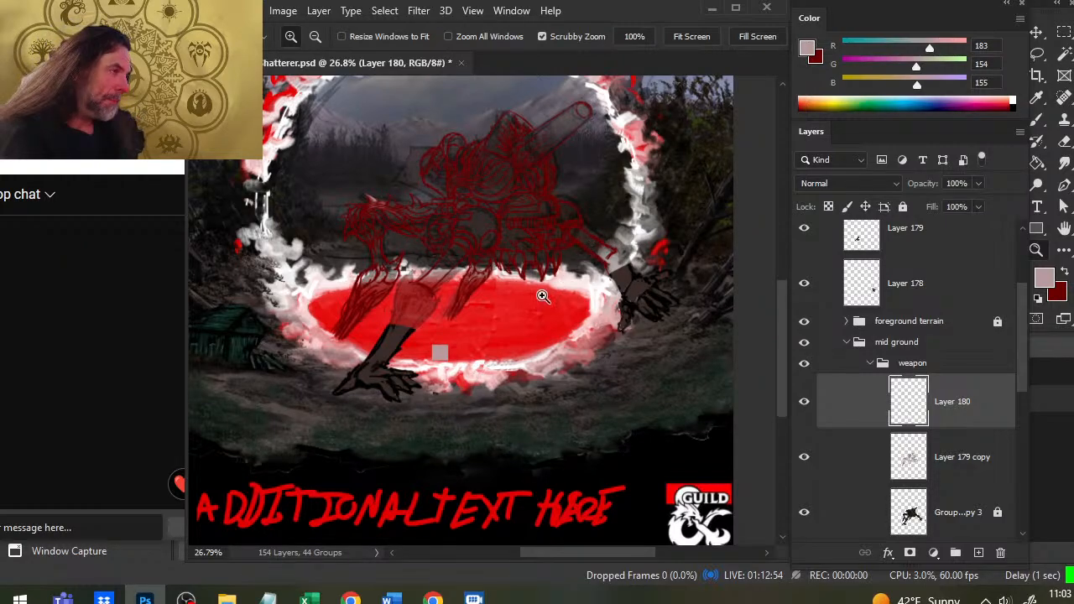
key("v")
left_click_drag(431, 407, 525, 319)
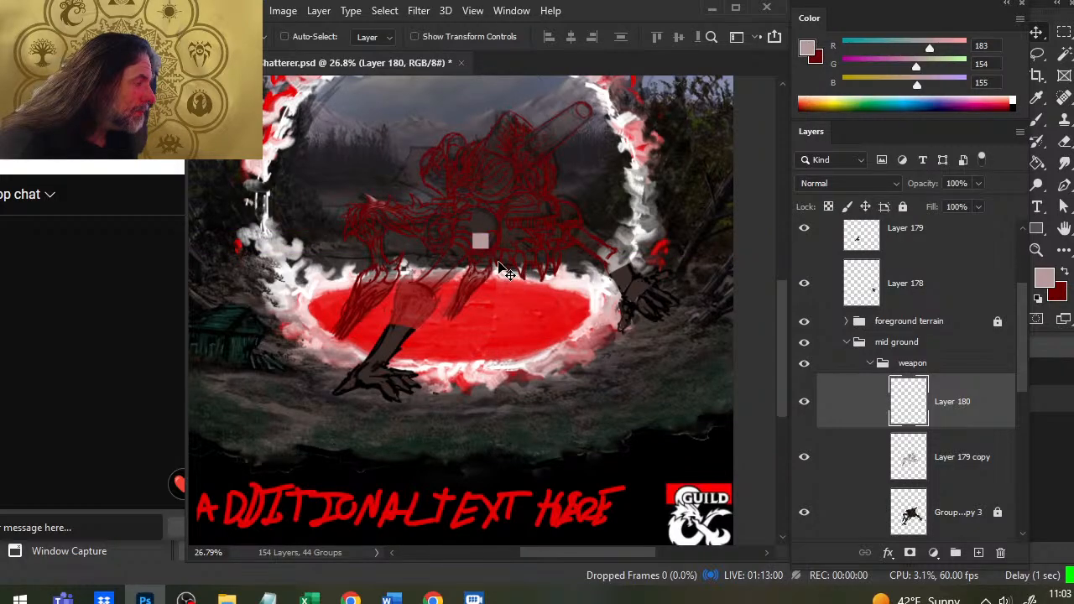
Step: Slide the pink square along the creature's body to the rear leg, undo that move, and place it on the front leg
left_click_drag(501, 267, 597, 250)
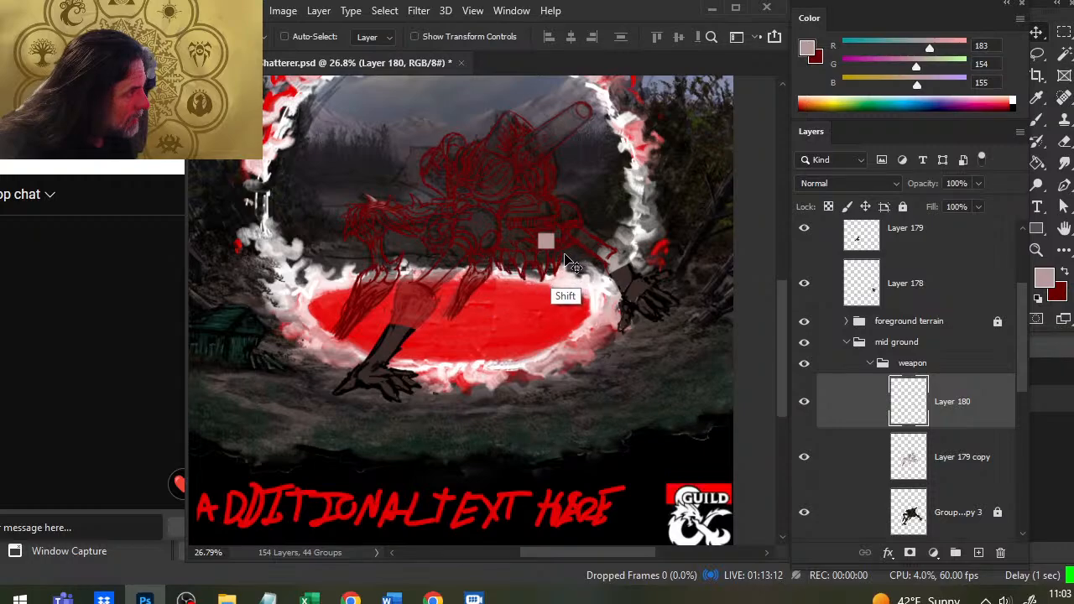
left_click_drag(563, 262, 588, 281)
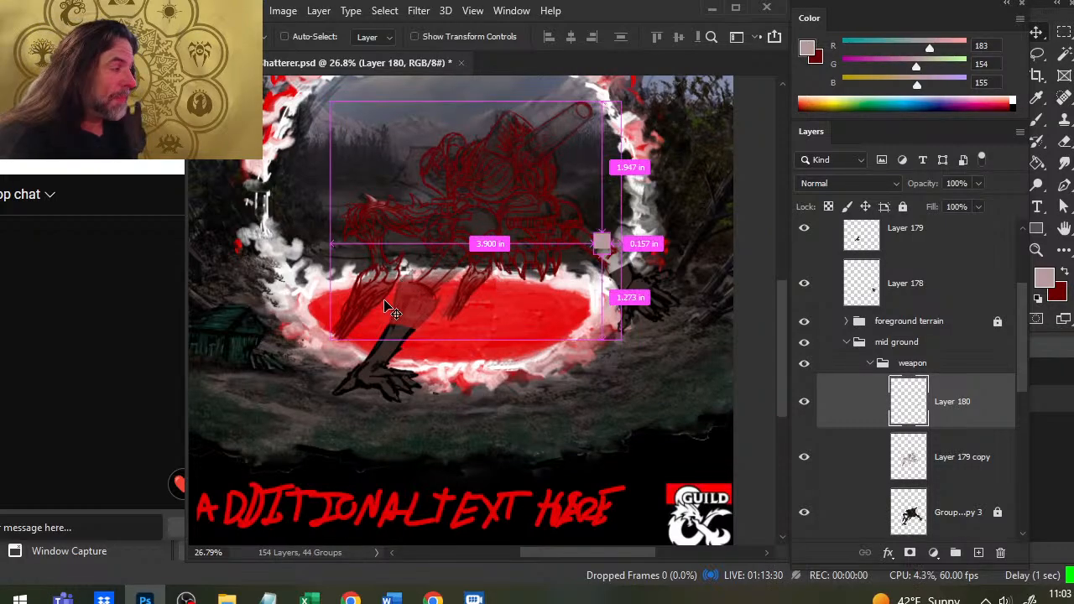
key("ctrl+z")
left_click_drag(507, 215, 443, 331)
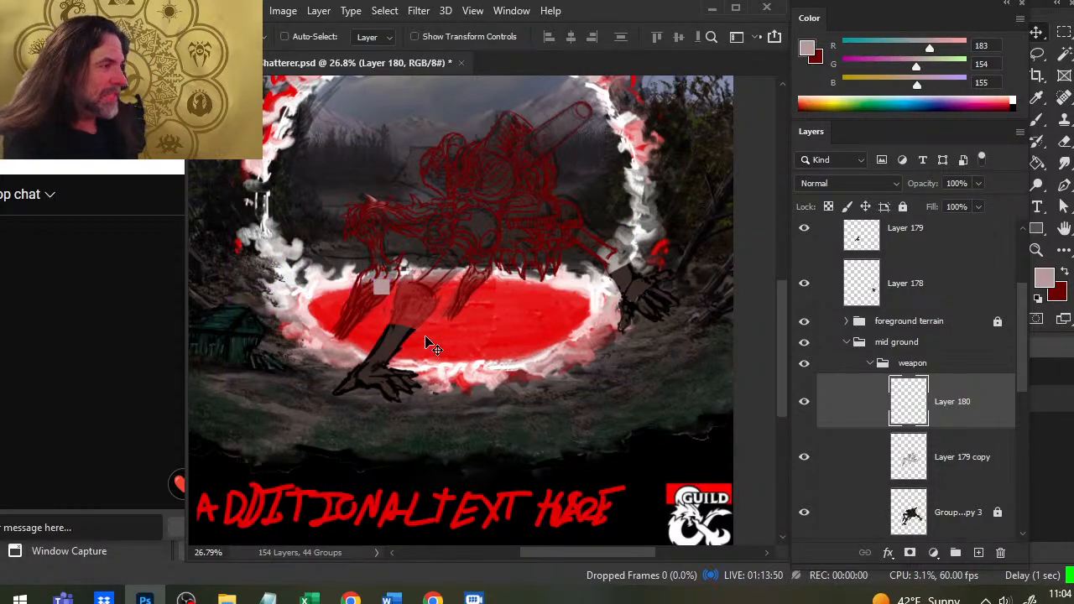
Step: Remove the pink square's Layer 180 and sample the sketch's dark red as the brush colour on Layer 179 copy
key("ctrl+e")
key("z")
left_click(432, 181)
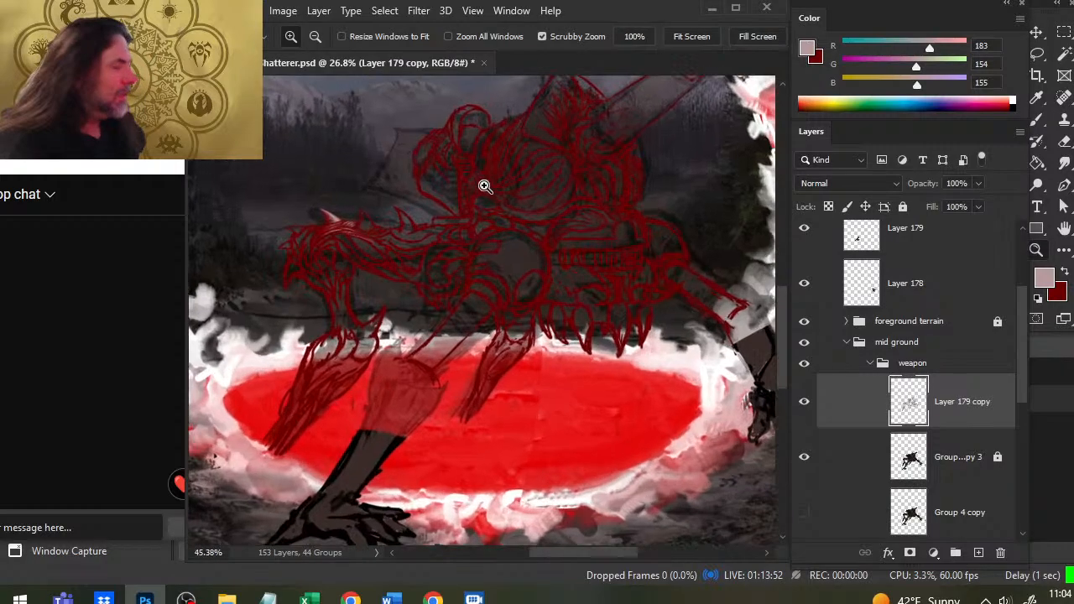
key("b")
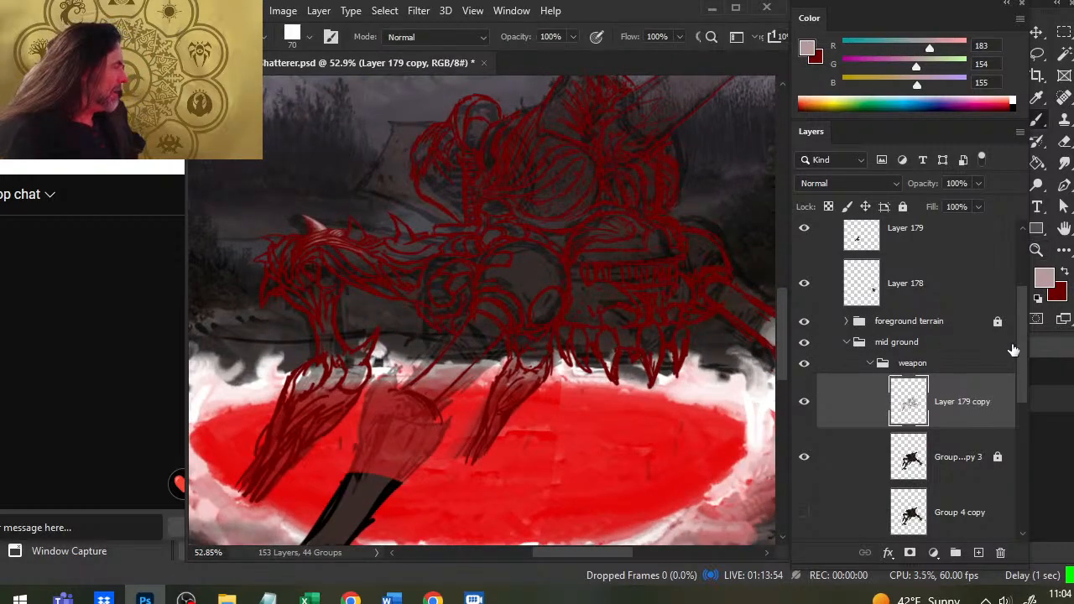
key("d")
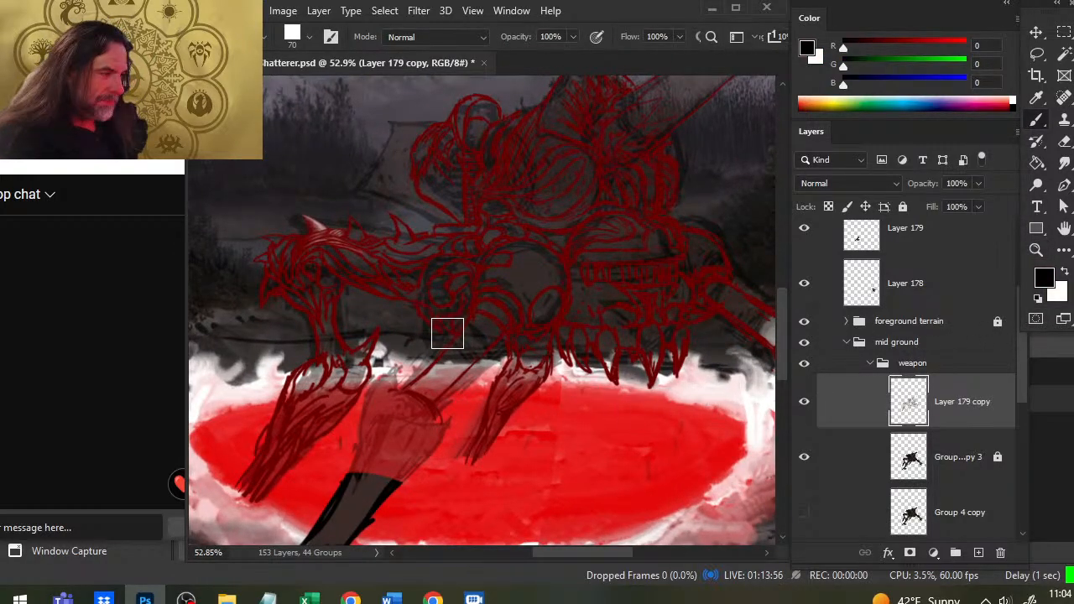
left_click(614, 155, "alt")
left_click_drag(614, 154, 578, 127)
left_click_drag(518, 381, 487, 351)
Step: Erase the sketch lines between the creature's neck and the round body joint with a 25 px eraser
key("z")
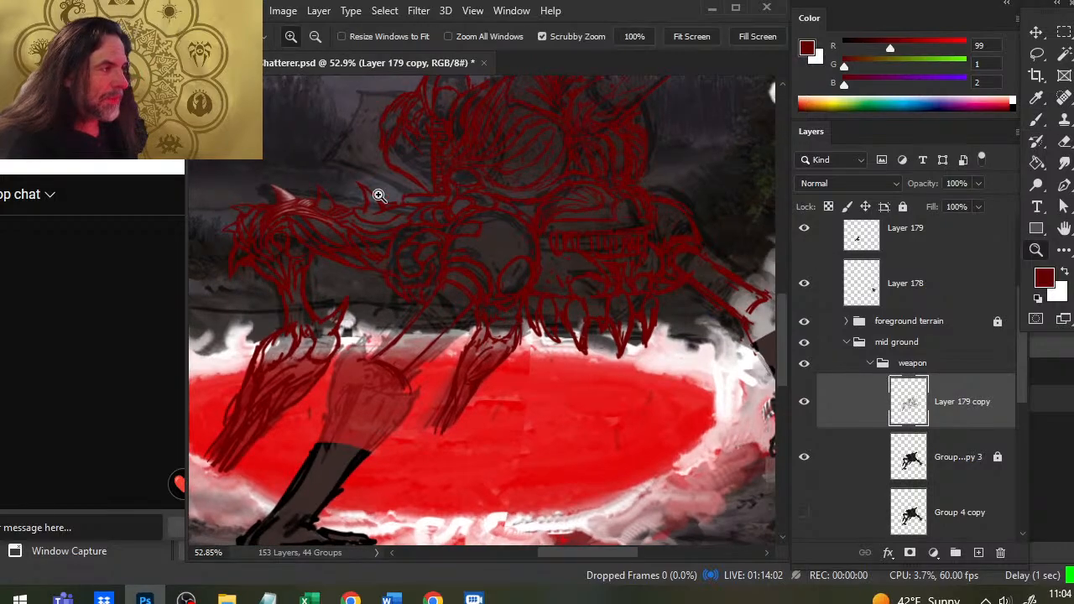
left_click_drag(433, 205, 408, 310)
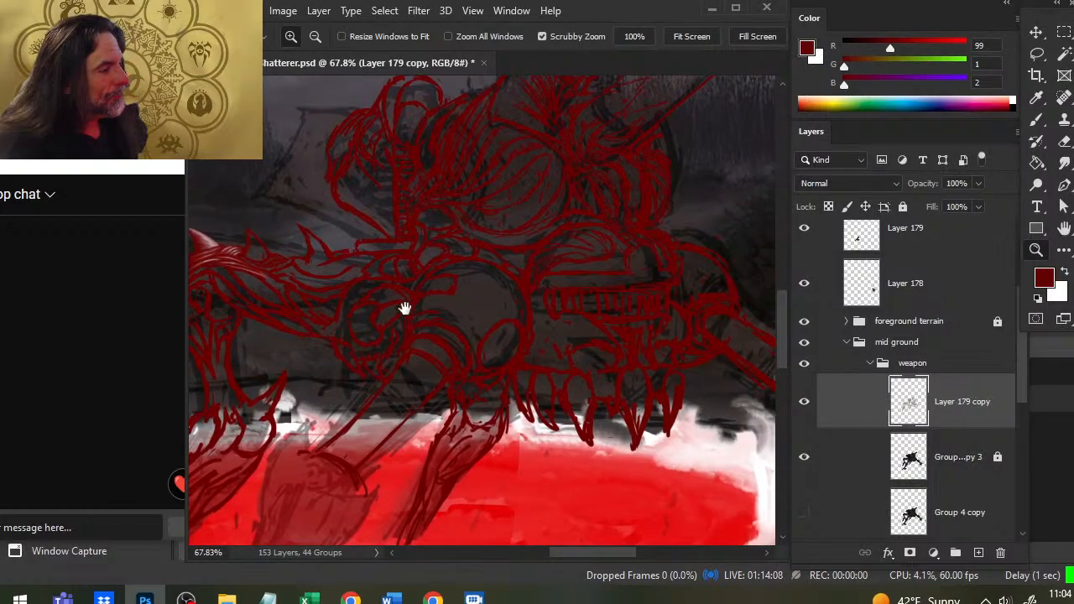
key("b")
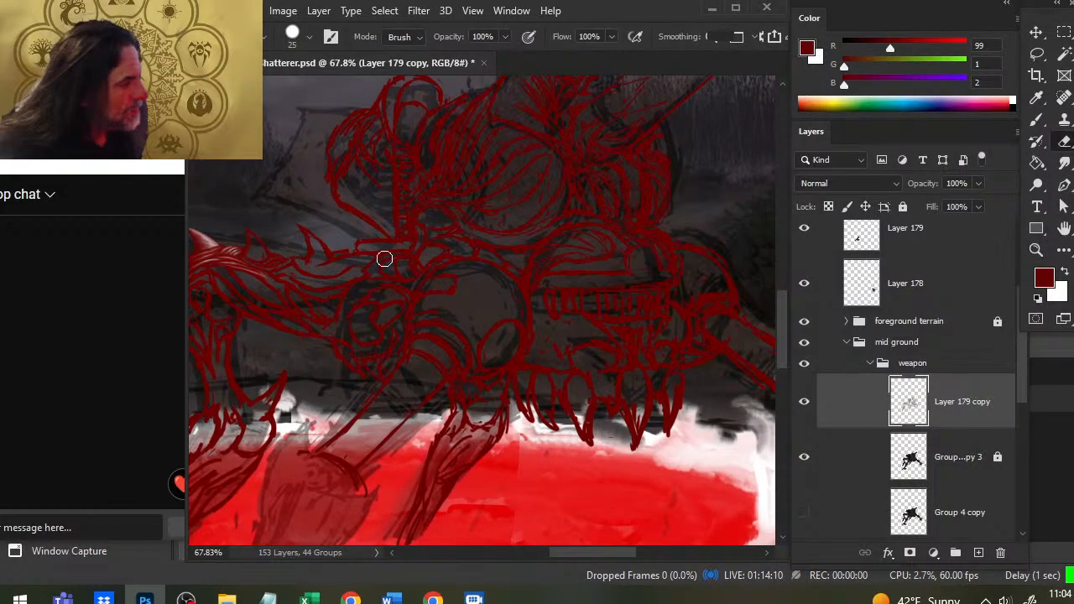
key("bracketleft")
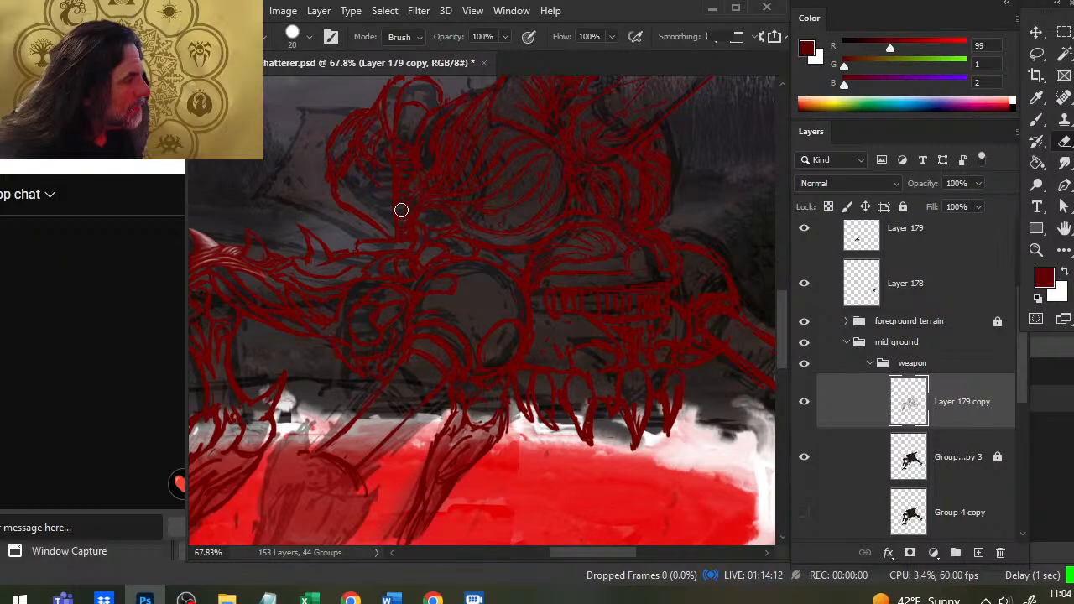
key("bracketright")
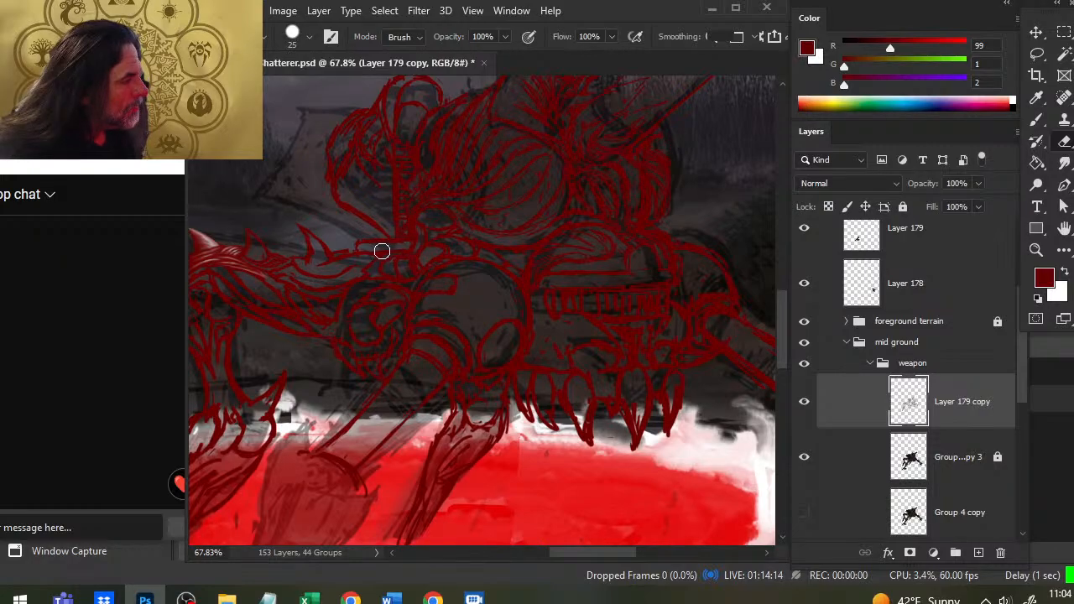
key("shift")
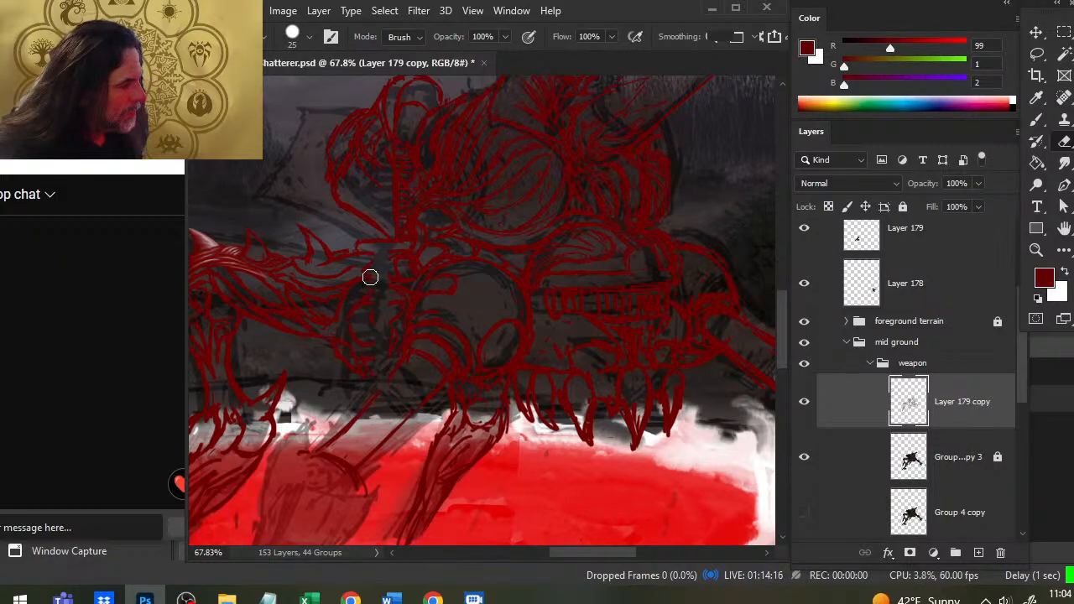
Step: Paint a vertical dark red bar below the rear pod with a 30 px square brush and erase its lower end to a slant
key("b")
key("bracketleft")
key("bracketleft")
key("bracketleft")
key("bracketleft")
key("bracketleft")
key("bracketleft")
key("bracketleft")
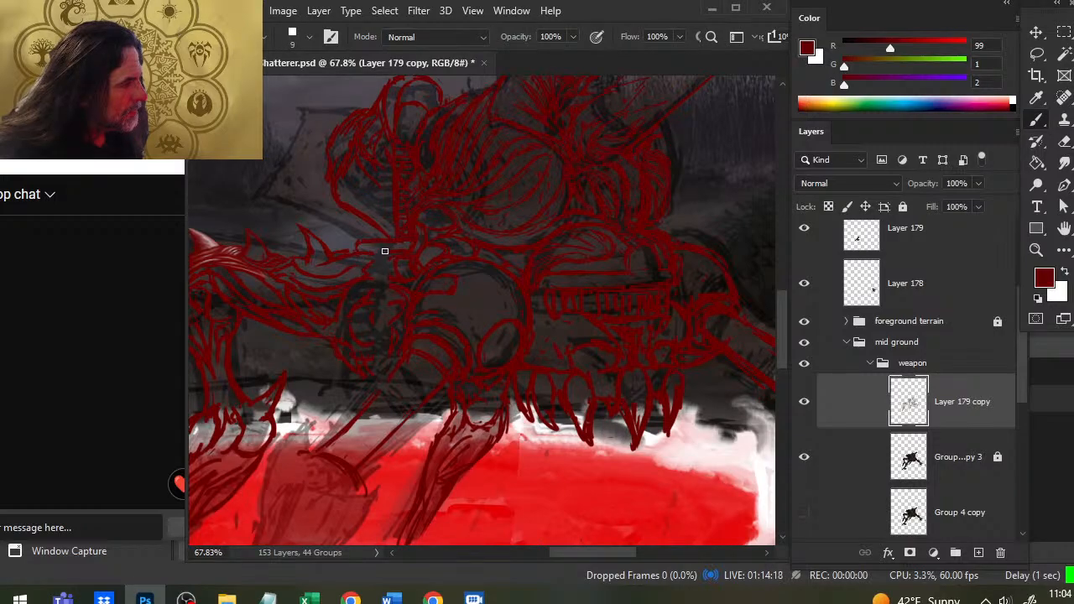
key("bracketright")
key("bracketright")
key("bracketright")
key("bracketright")
left_click_drag(382, 249, 381, 365)
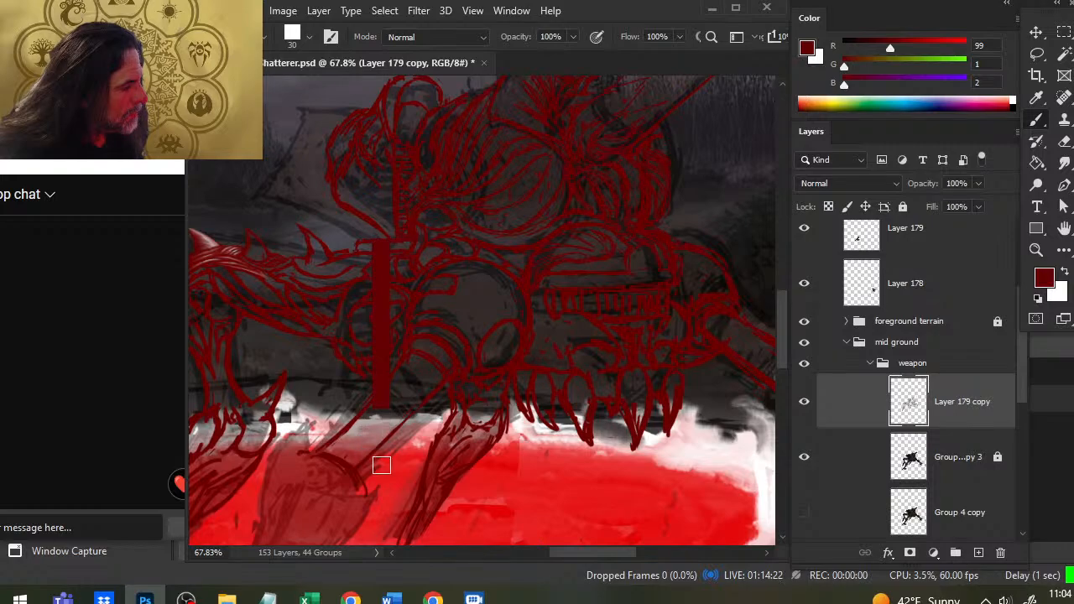
key("e")
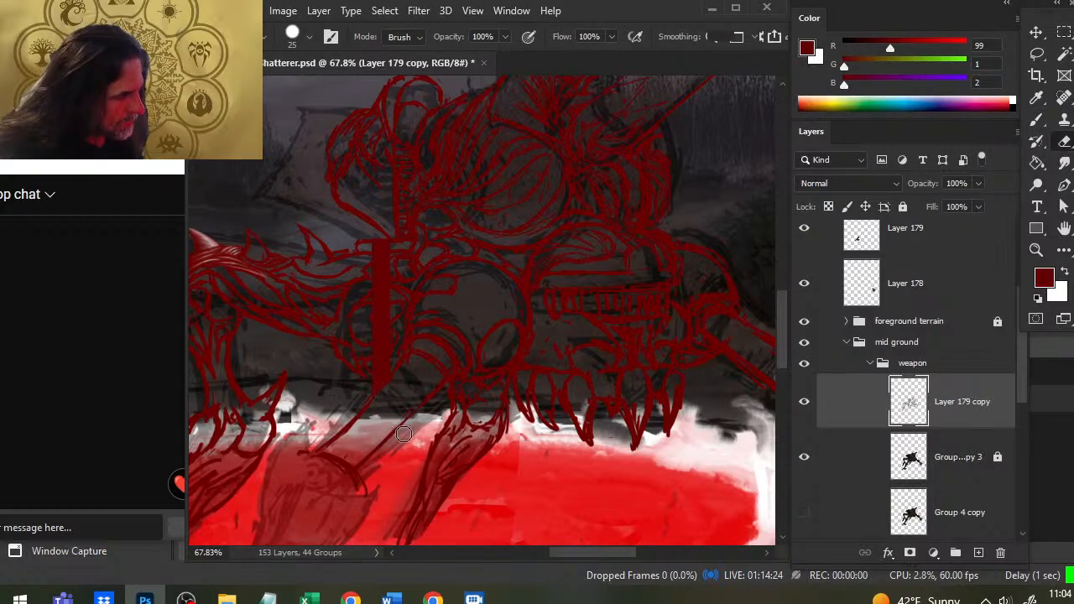
Step: Work fine ladder-like rungs into the vertical dark red bar using a 2 px brush and a 2 px eraser
key("b")
key("bracketleft")
key("bracketleft")
key("bracketleft")
key("bracketleft")
key("bracketleft")
key("bracketleft")
key("bracketleft")
key("bracketleft")
key("bracketleft")
key("bracketleft")
key("bracketleft")
key("bracketleft")
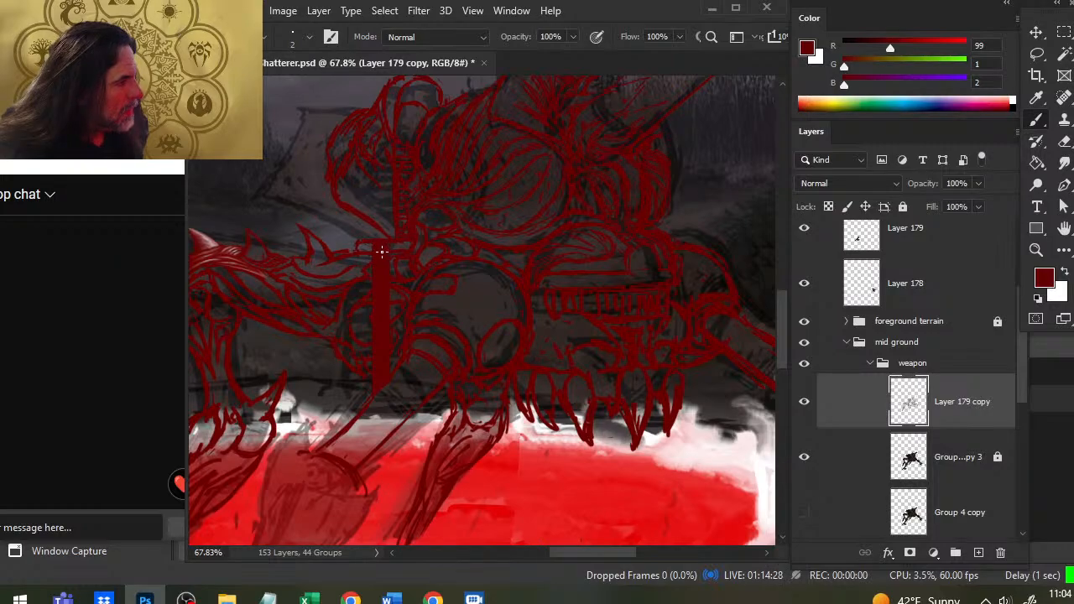
key("e")
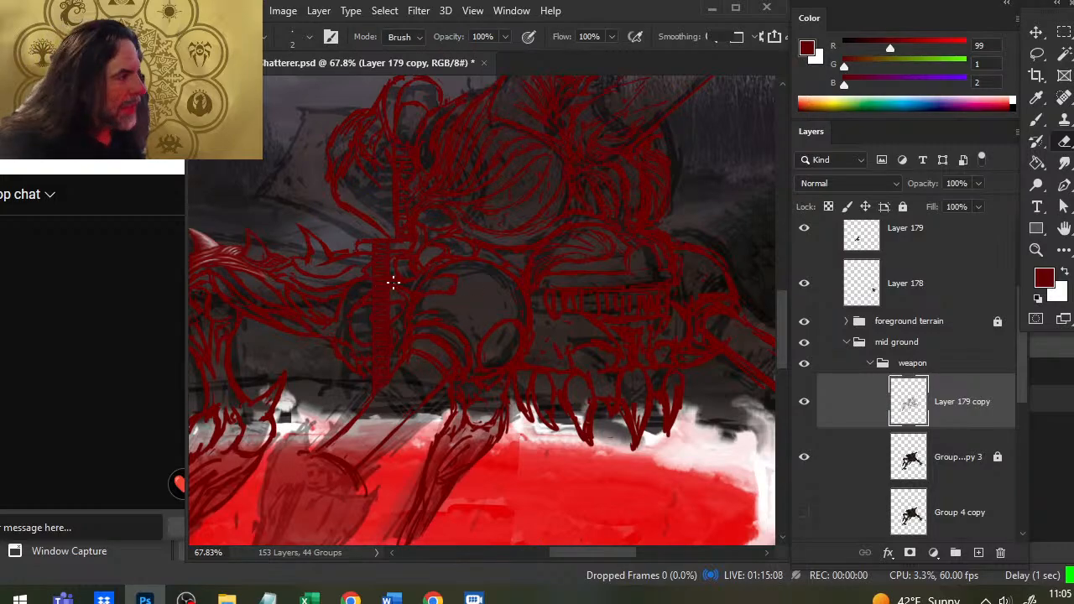
Step: Draw a small railed platform across the top of the vertical bar with the 2 px brush, cleaning its edges with the eraser
mouse_move(503, 282)
left_mouse_down()
mouse_move(432, 372)
mouse_move(399, 358)
mouse_move(410, 367)
left_mouse_up()
key("z")
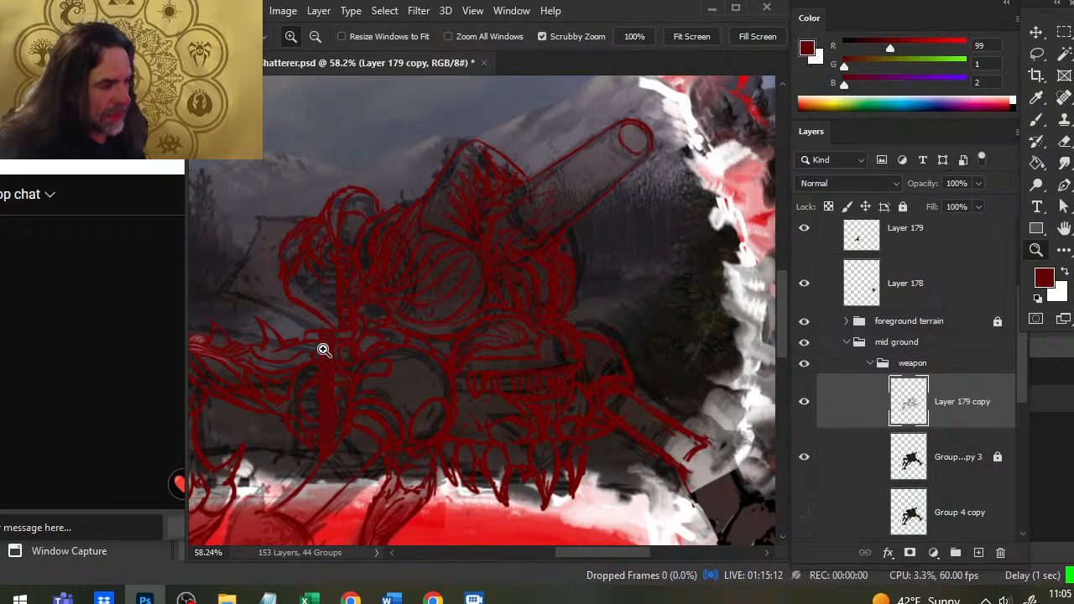
key("b")
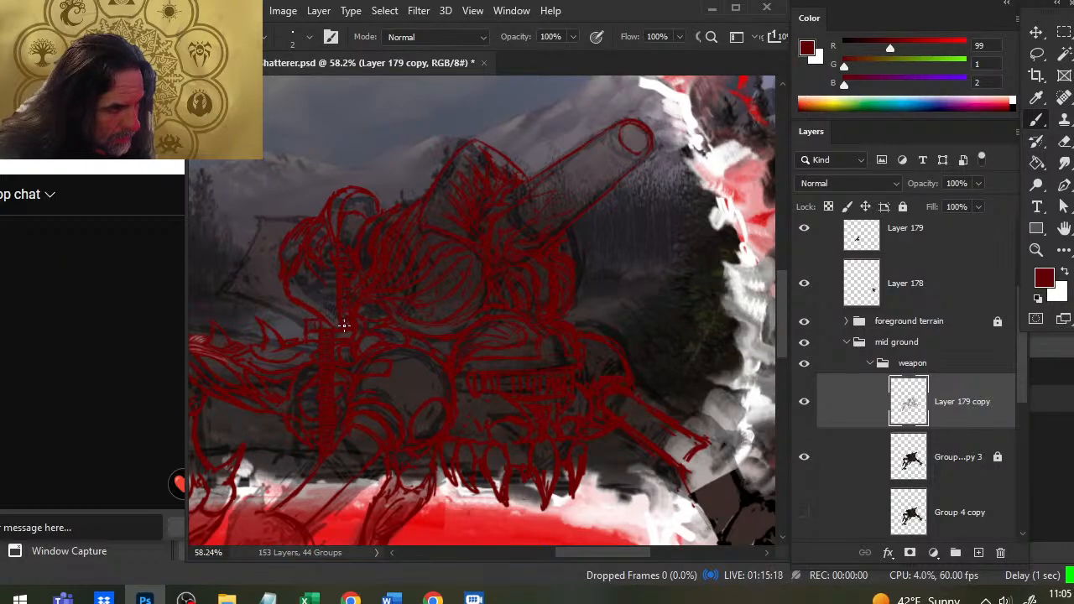
key("e")
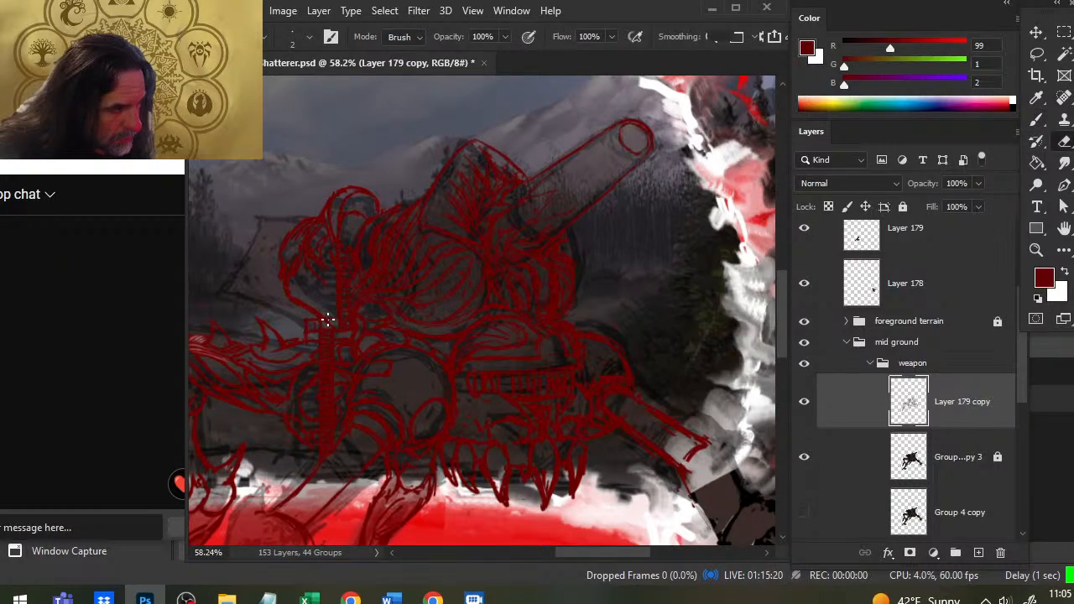
key("b")
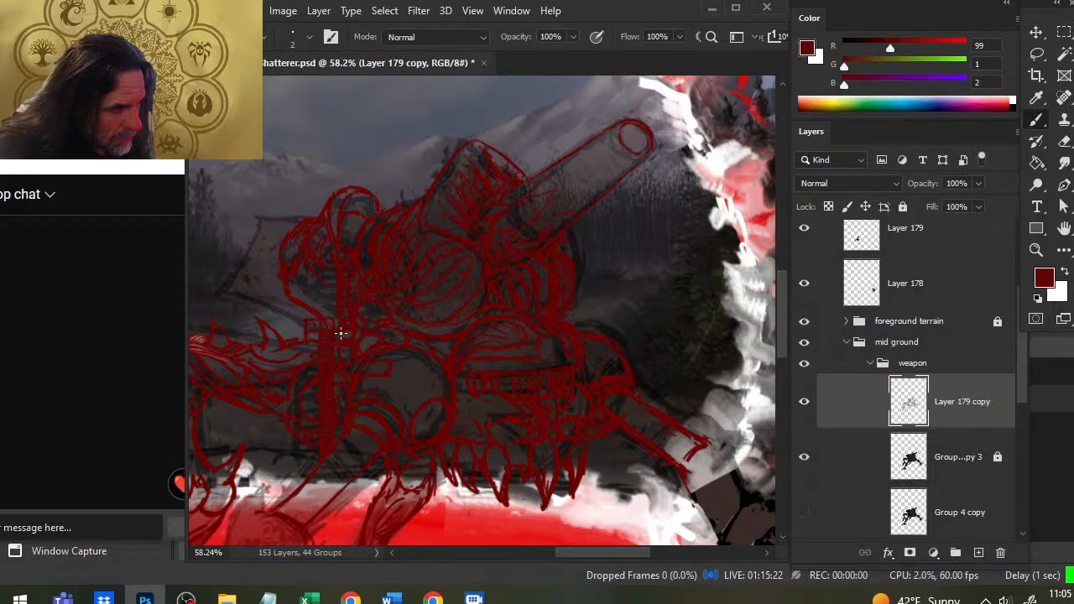
key("e")
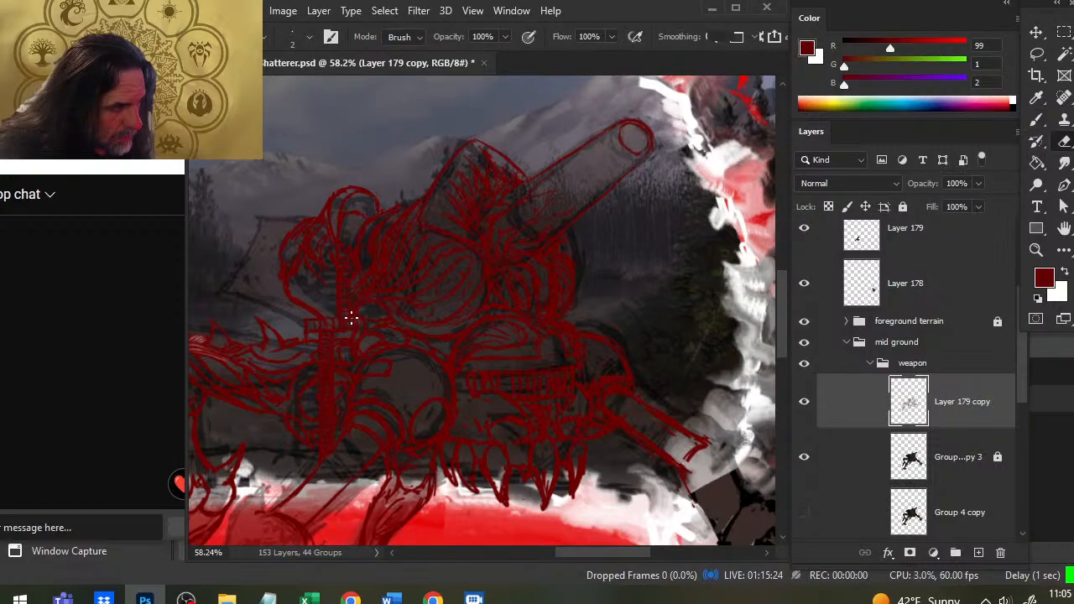
Step: Clear the old lines beneath the rear pod with a 6 px eraser and extend the thin railing towards the ribbed pod
key("bracketright")
key("bracketright")
key("bracketright")
key("bracketright")
key("b")
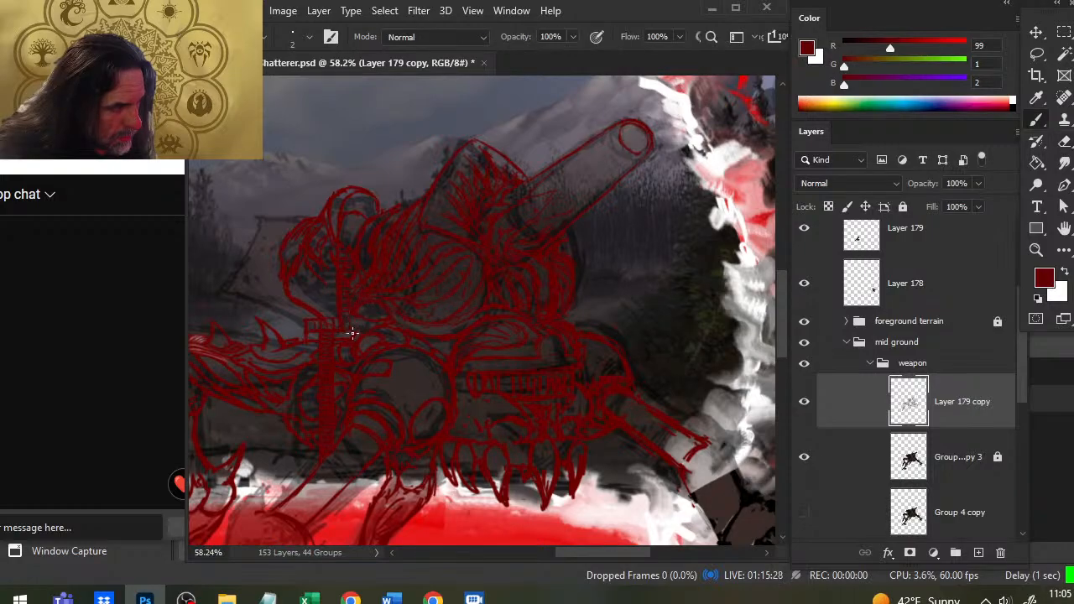
key("e")
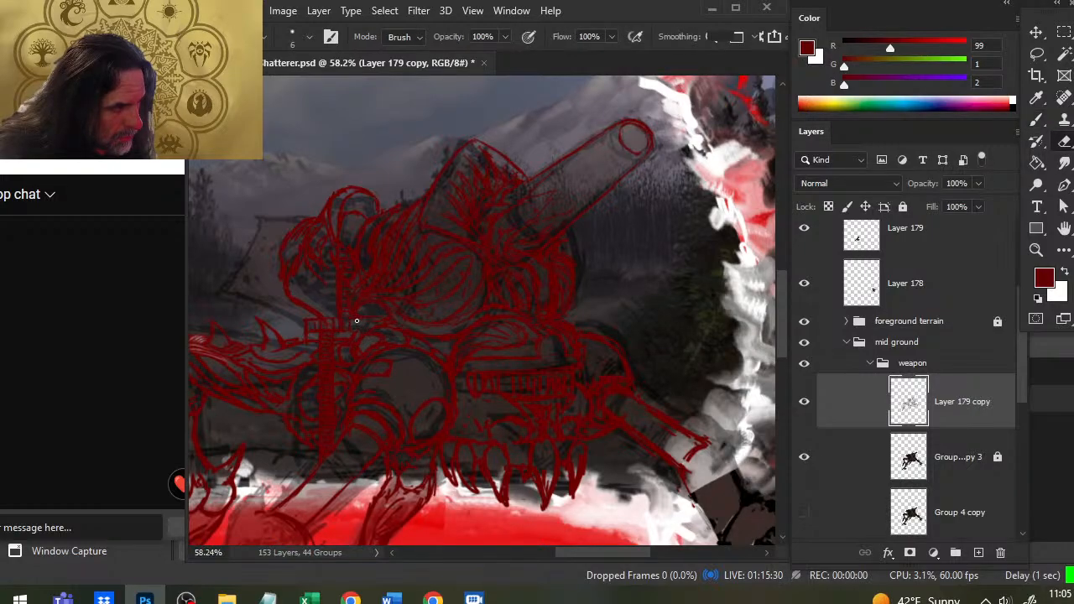
key("b")
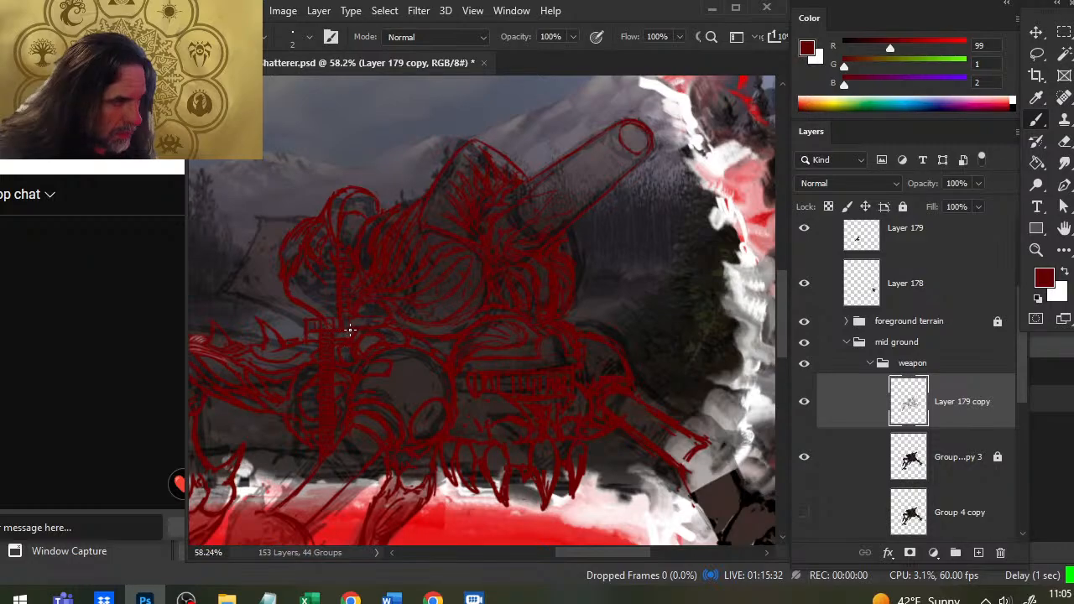
key("e")
key("b")
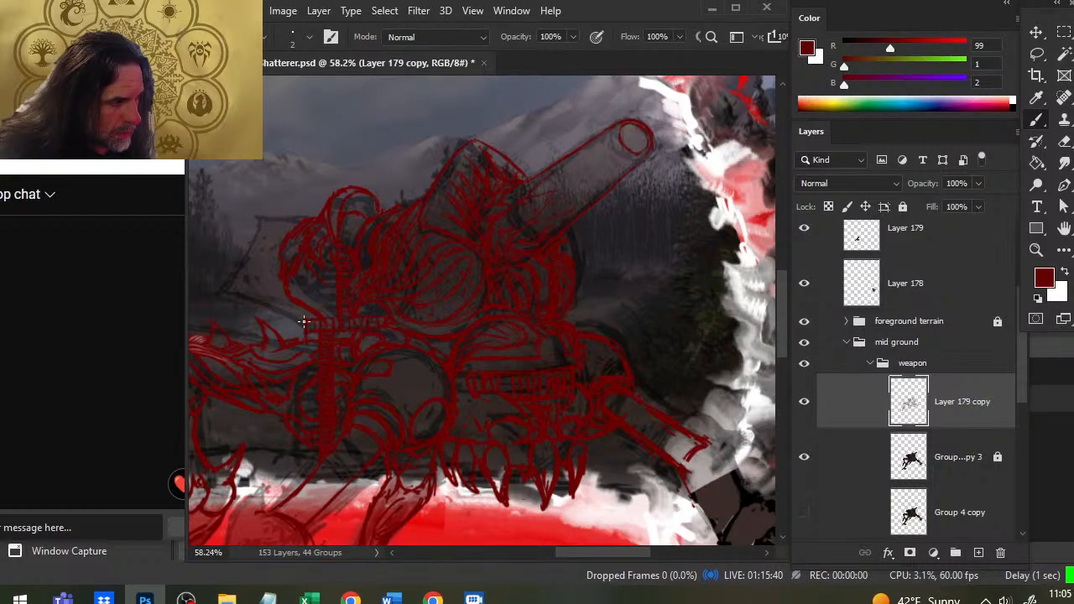
Step: Tidy the railing above the bar and continue its thin posts and rails over the round body joint
key("e")
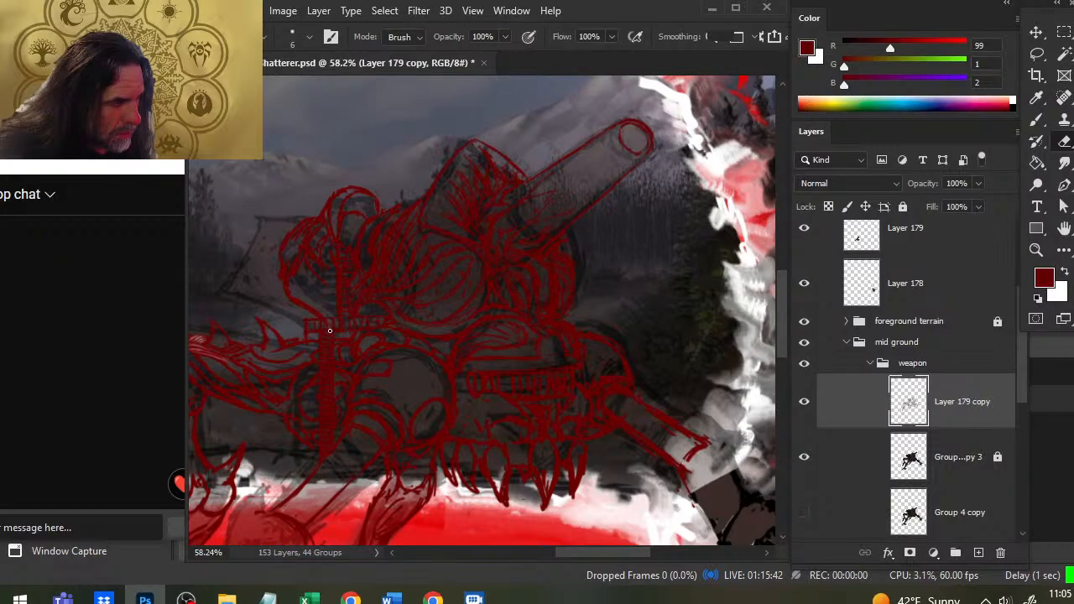
key("b")
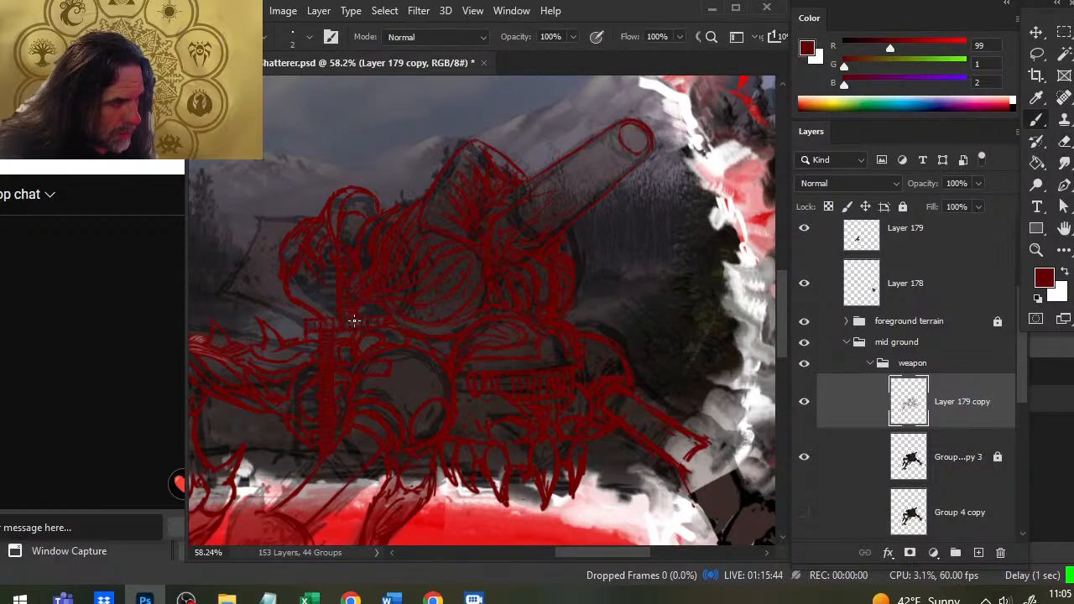
key("e")
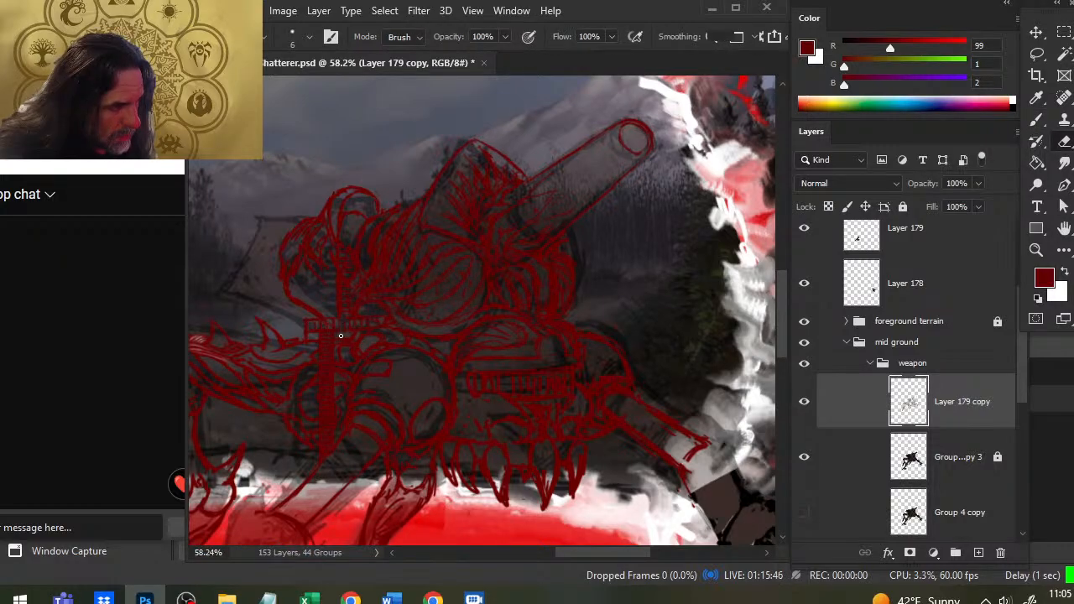
key("b")
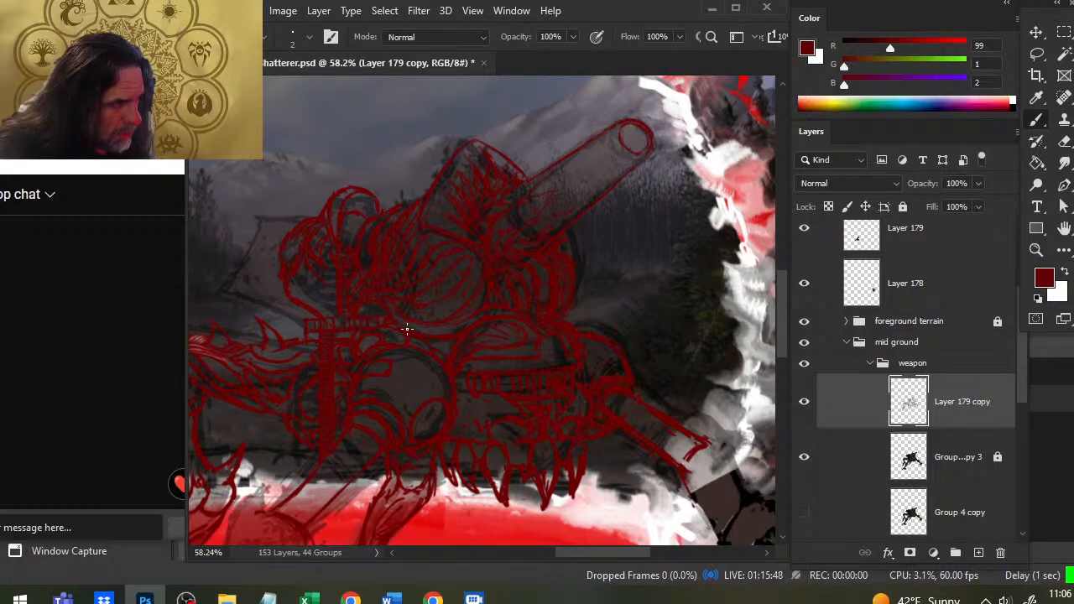
key("e")
key("b")
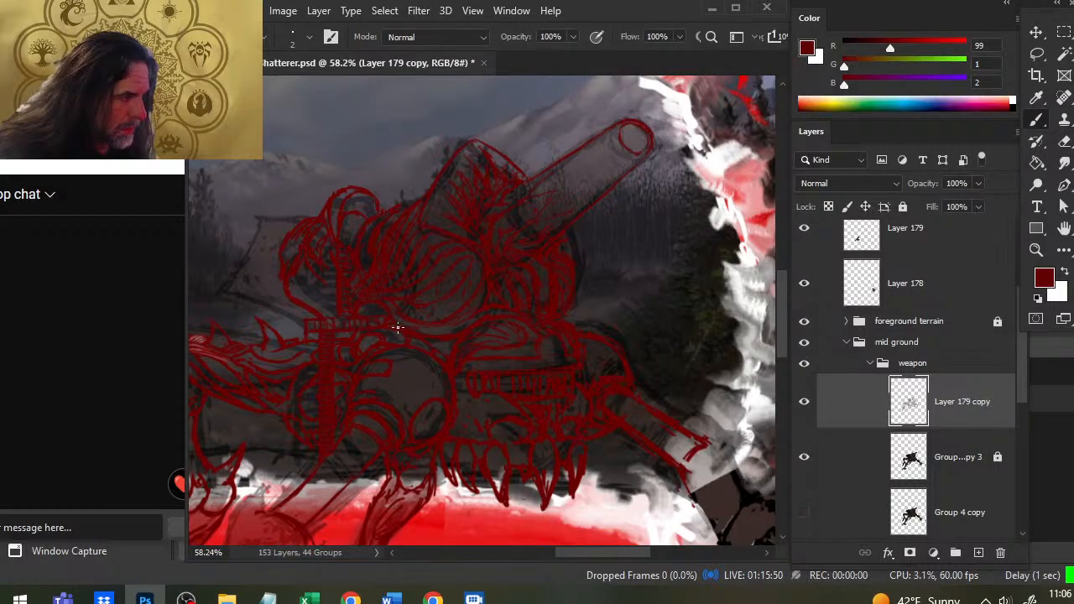
Step: Clean up the railing's far end below the ribbed pod with the 6 px eraser and redraw its fine lines
key("e")
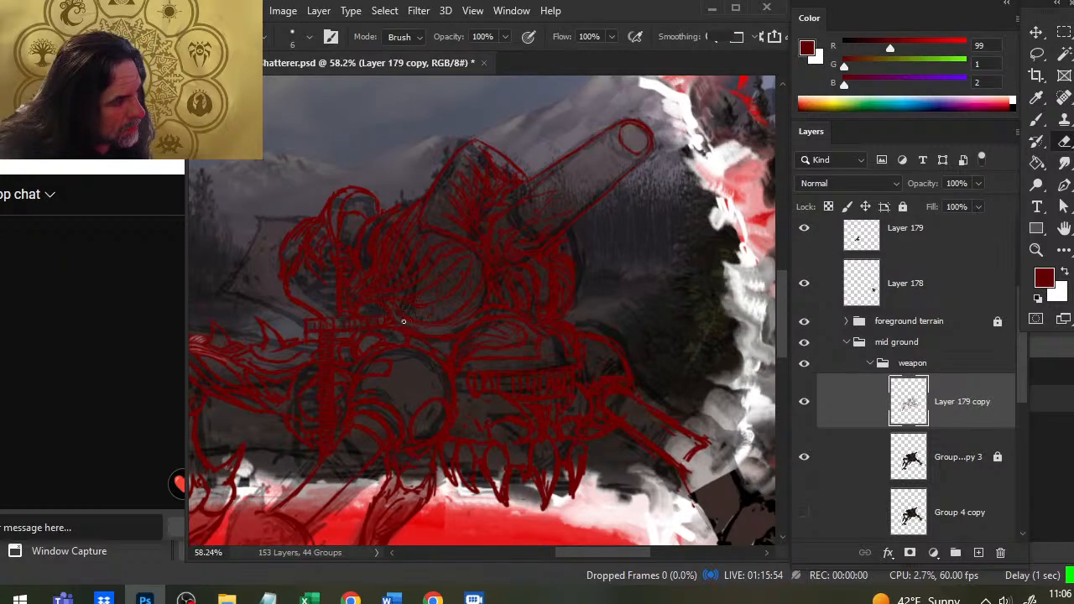
key("b")
key("e")
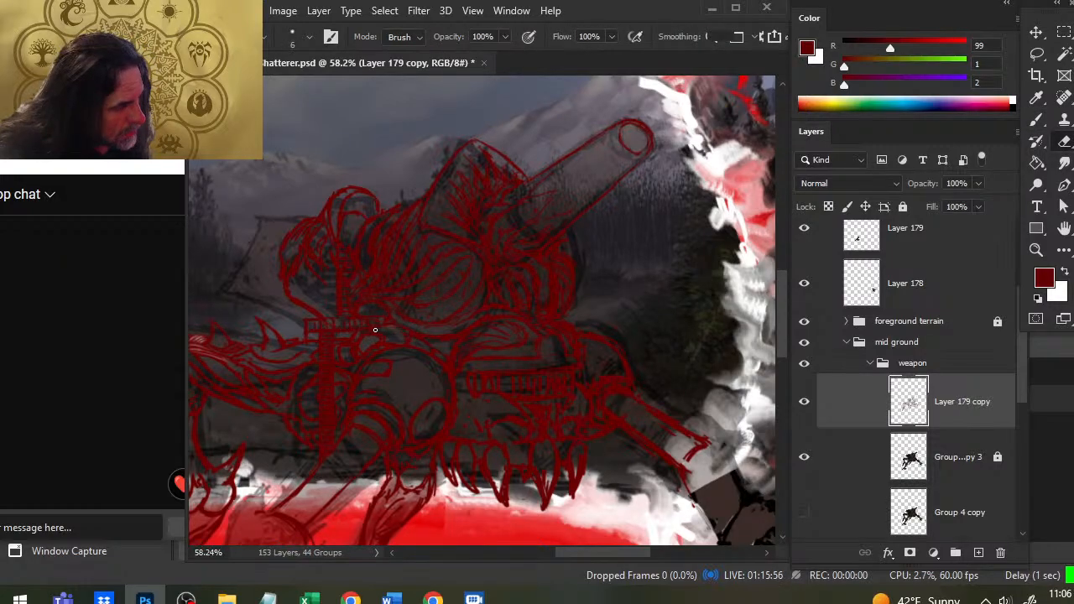
key("b")
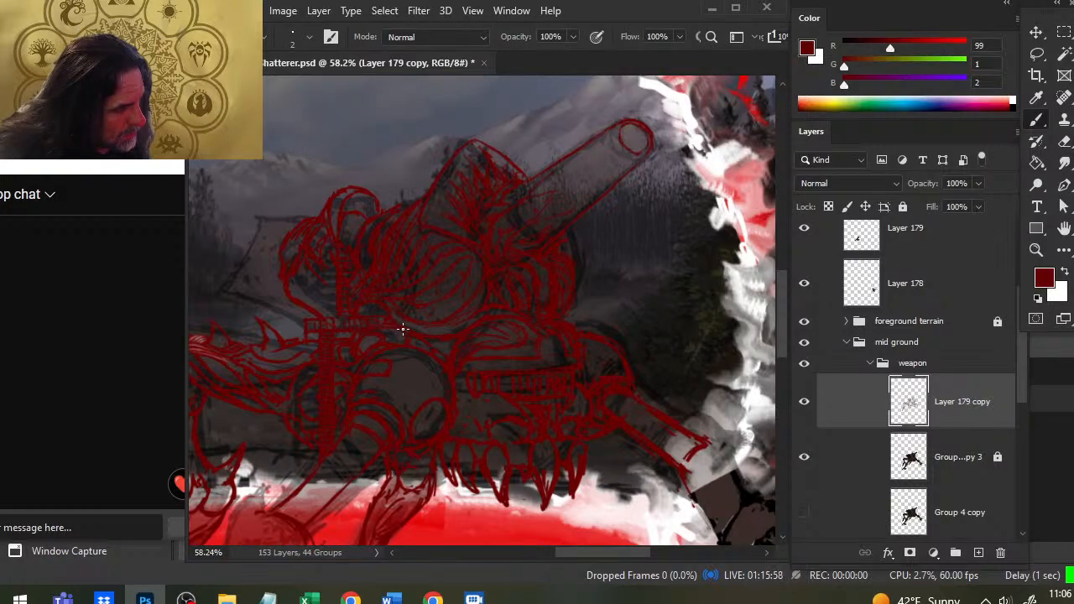
key("e")
key("b")
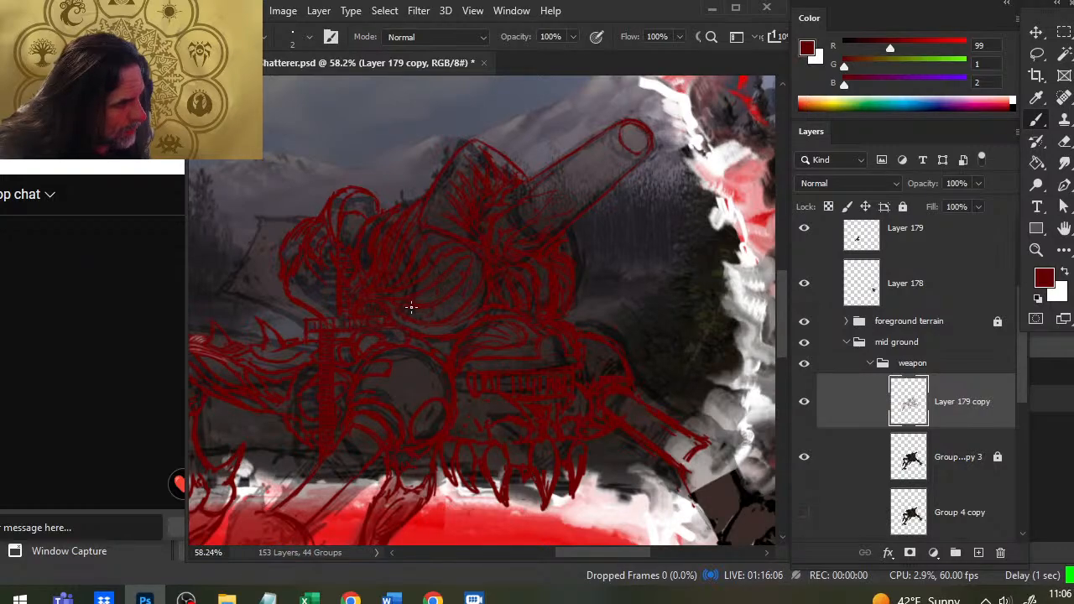
Step: Redraw the rear pod's rounded outline and inner curves with the 2 px brush, trimming its outer edge with the 6 px eraser
key("z")
key("e")
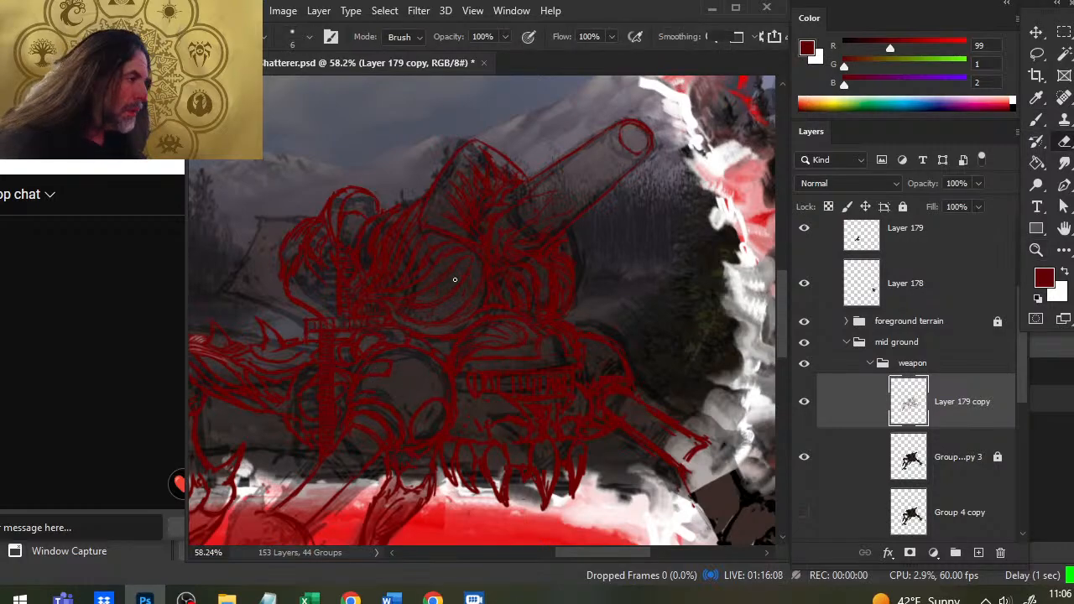
key("b")
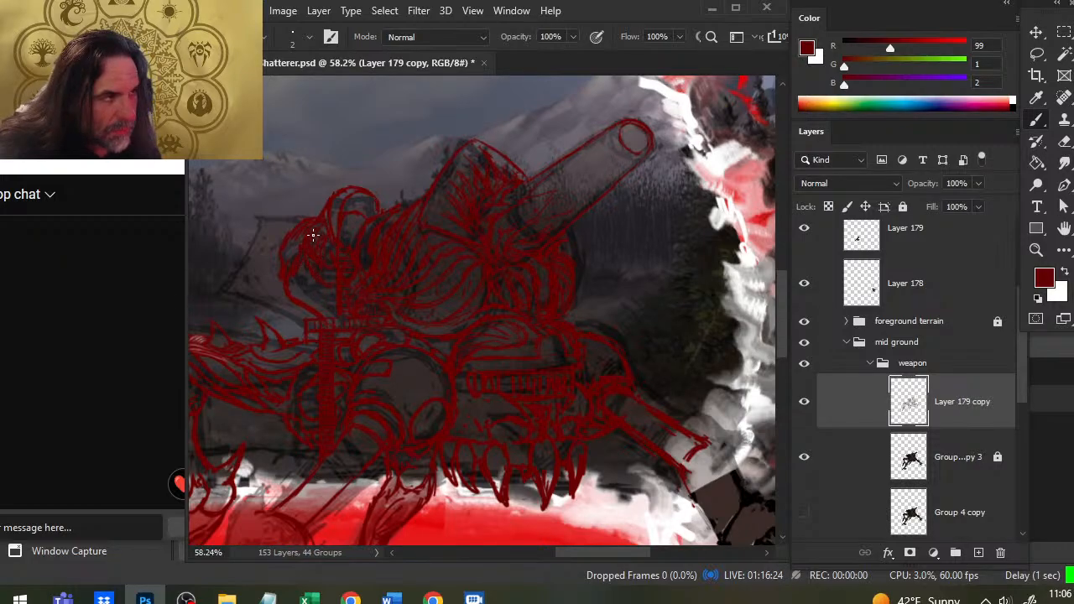
key("e")
key("b")
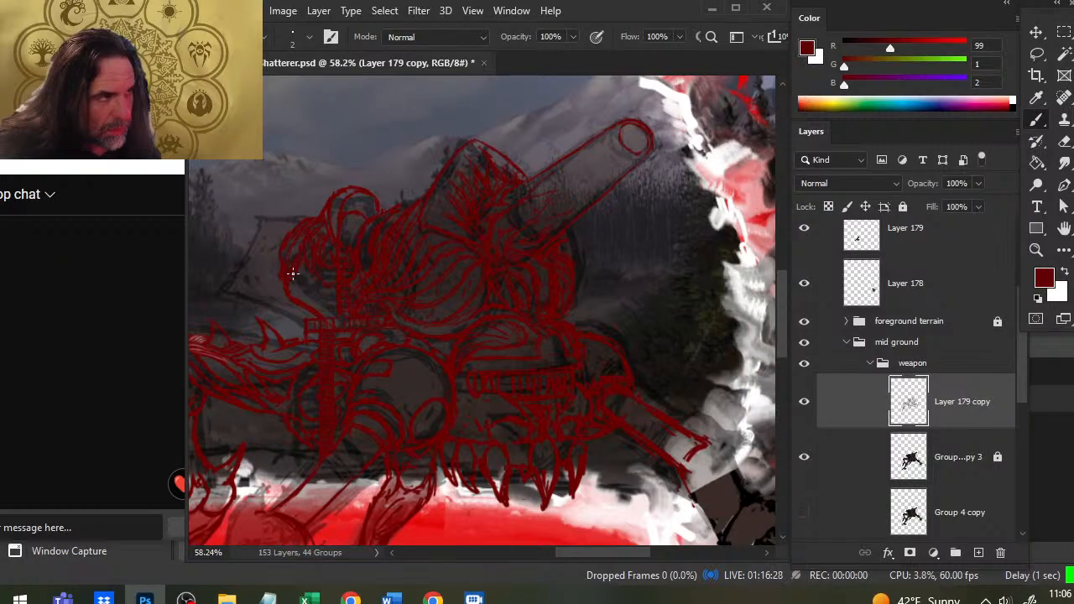
key("e")
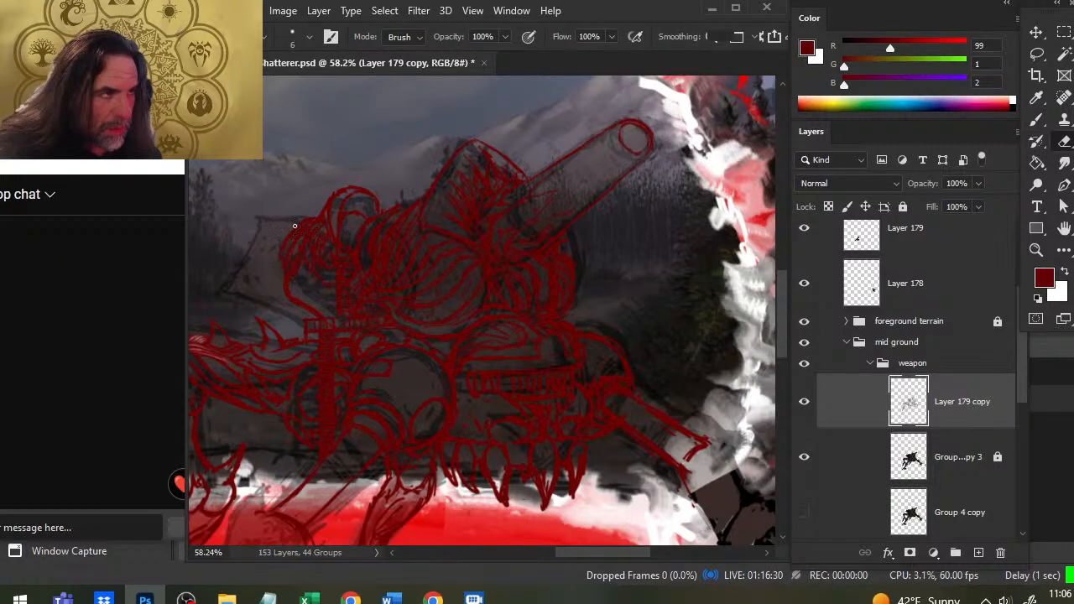
key("b")
key("e")
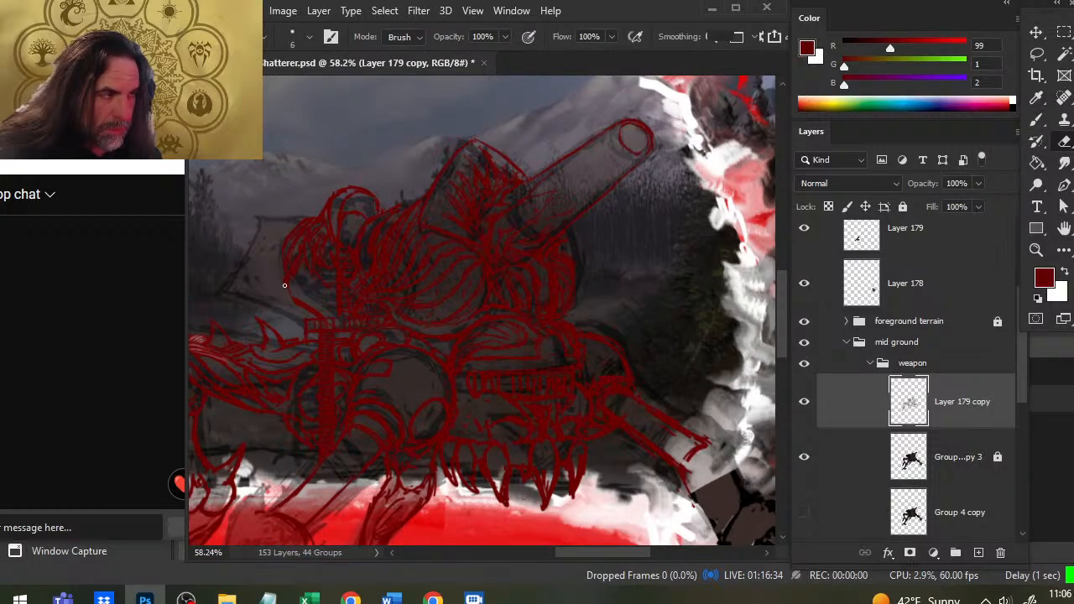
key("b")
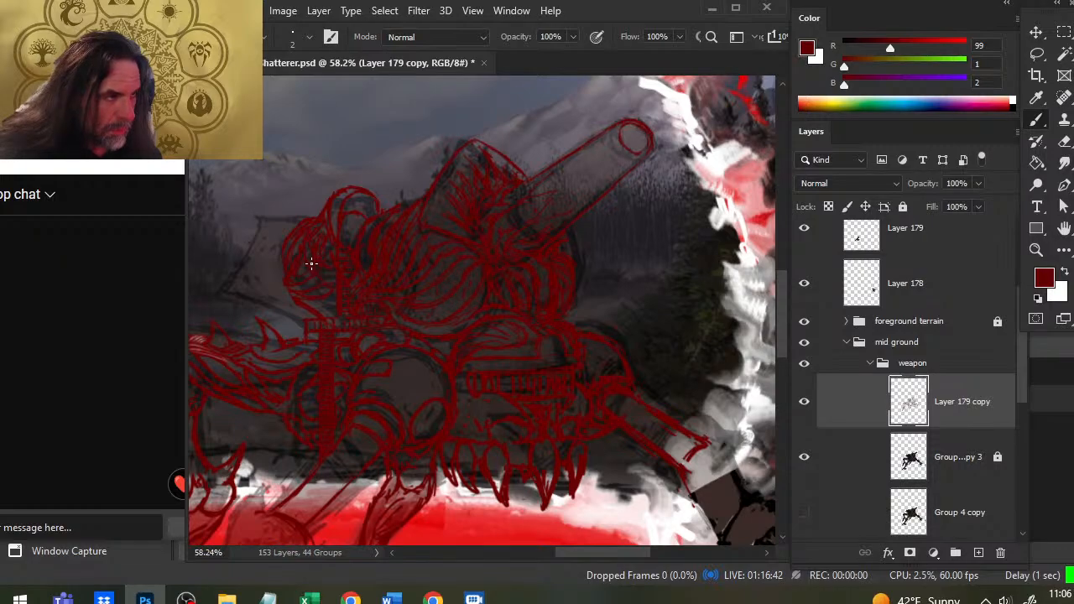
Step: Add fine curved ribs across the rear pod and erase stray marks along its lower outer edge
key("e")
key("b")
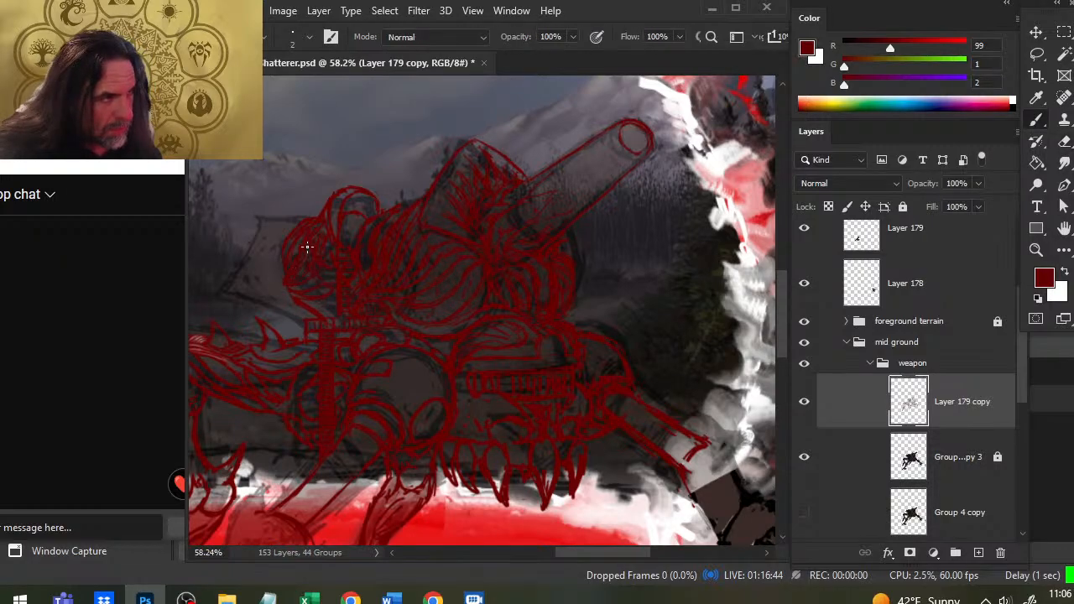
key("e")
key("b")
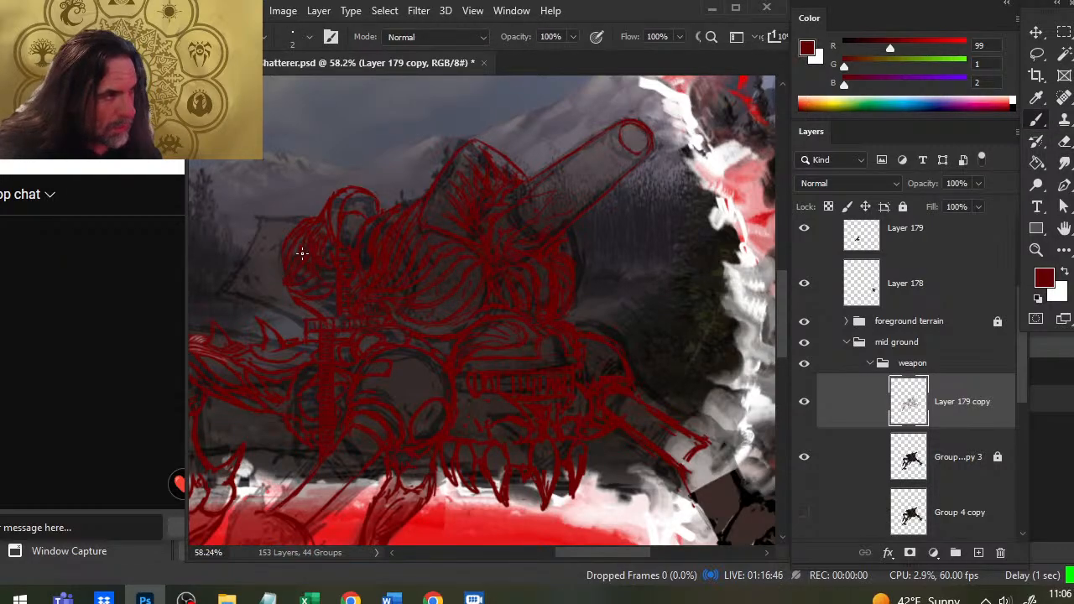
key("e")
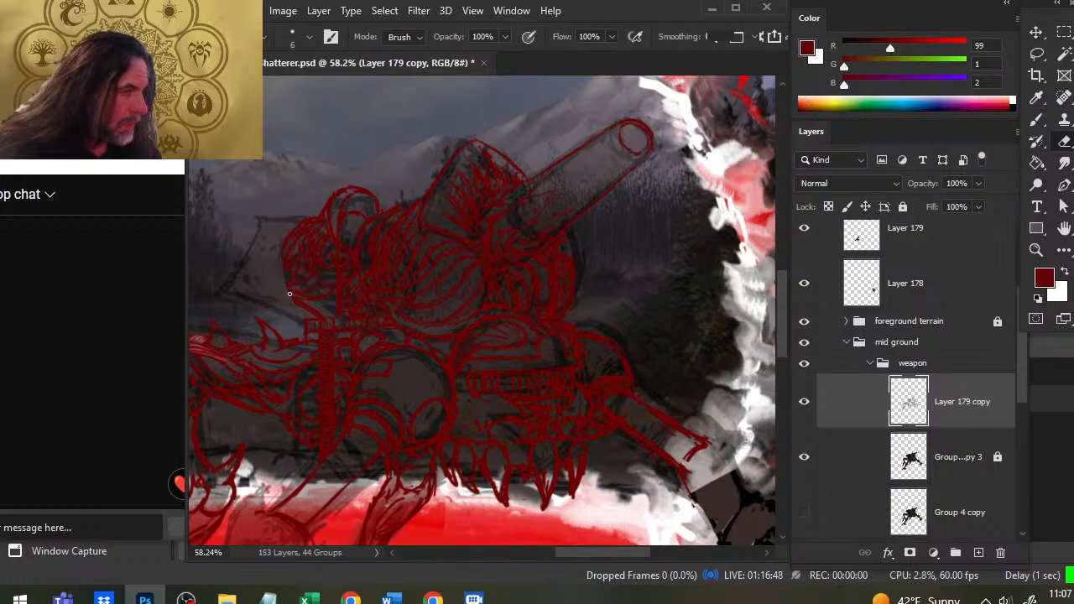
key("b")
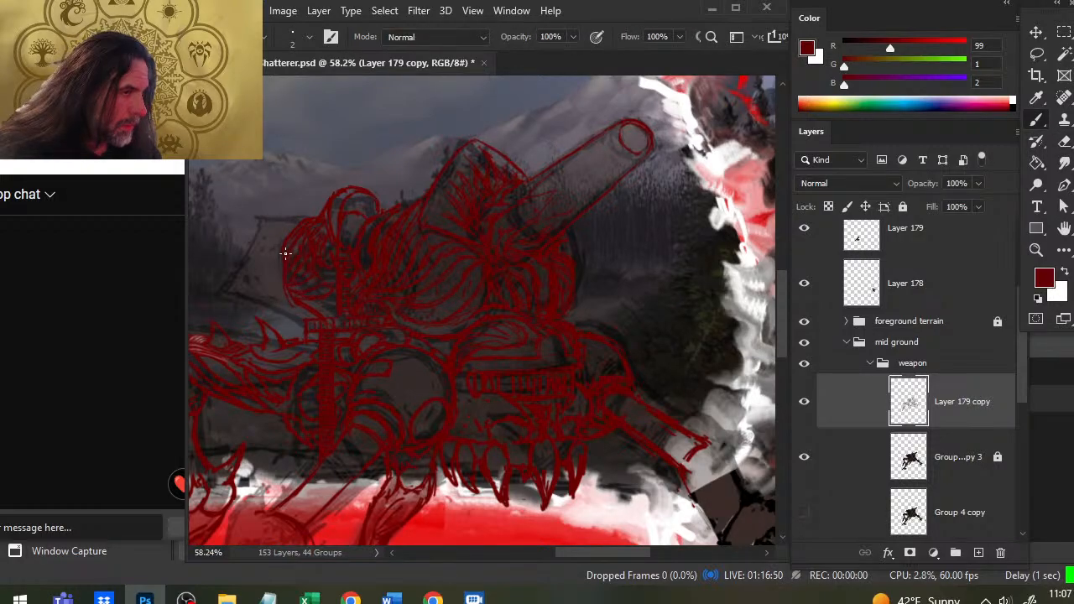
key("e")
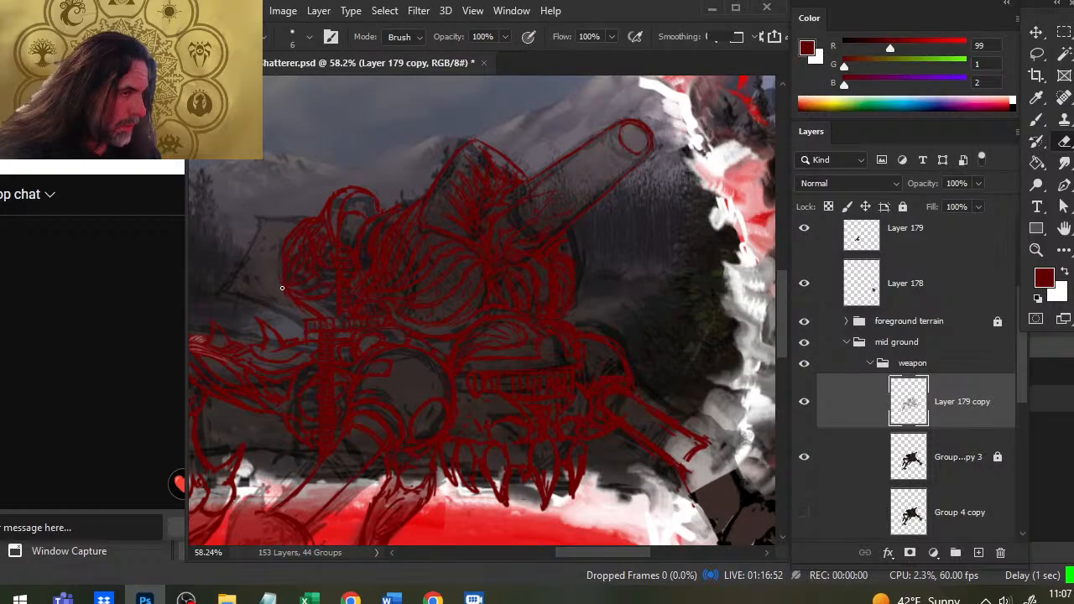
Step: Refine the thin lines where the ribbed pod's lower end meets the railing, alternating the 2 px brush and 6 px eraser
key("b")
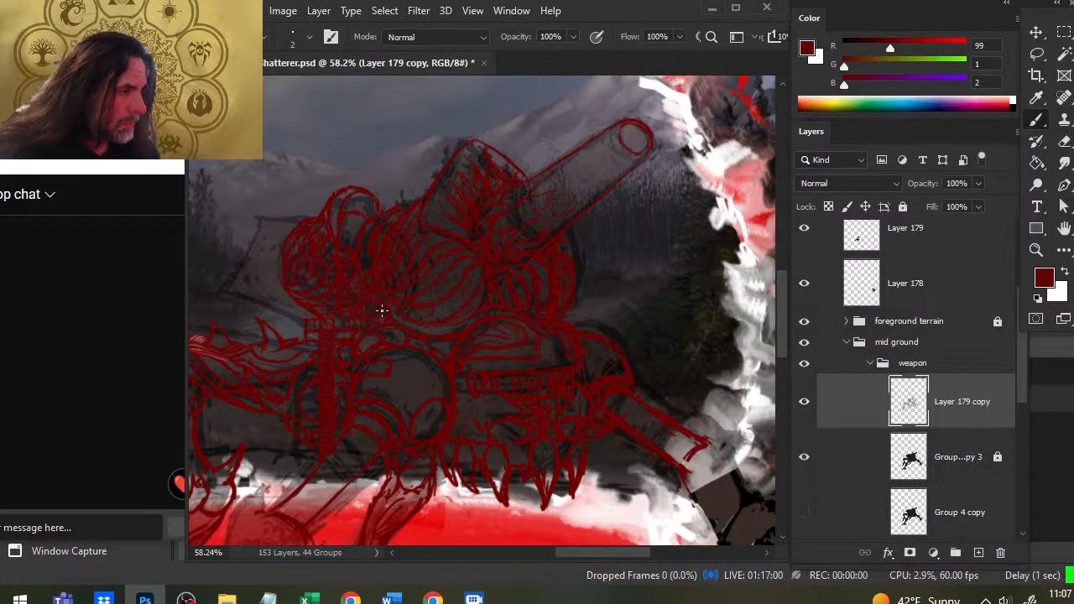
key("e")
key("b")
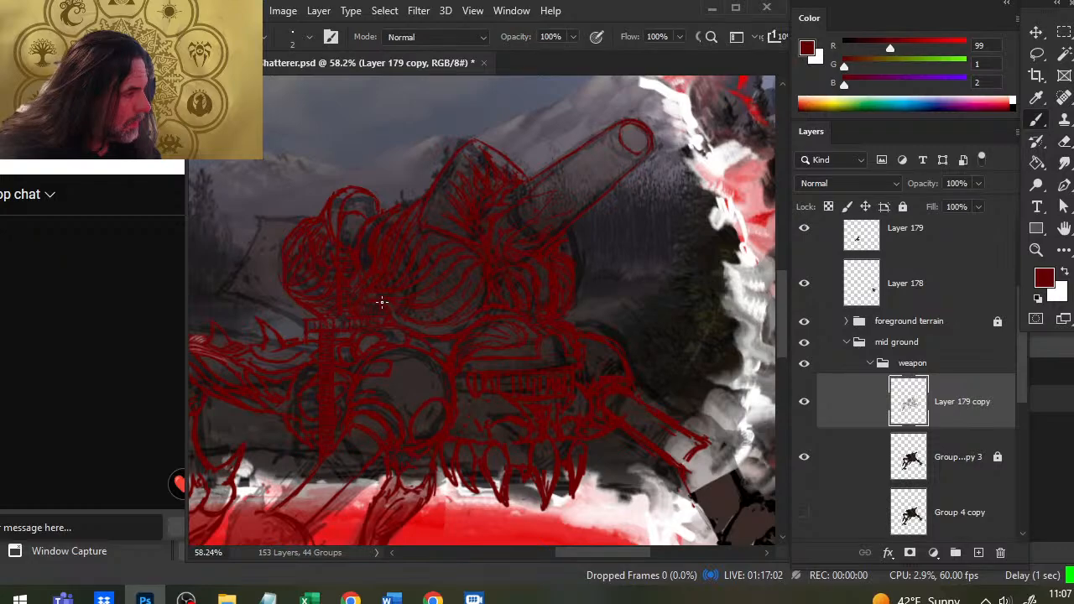
key("e")
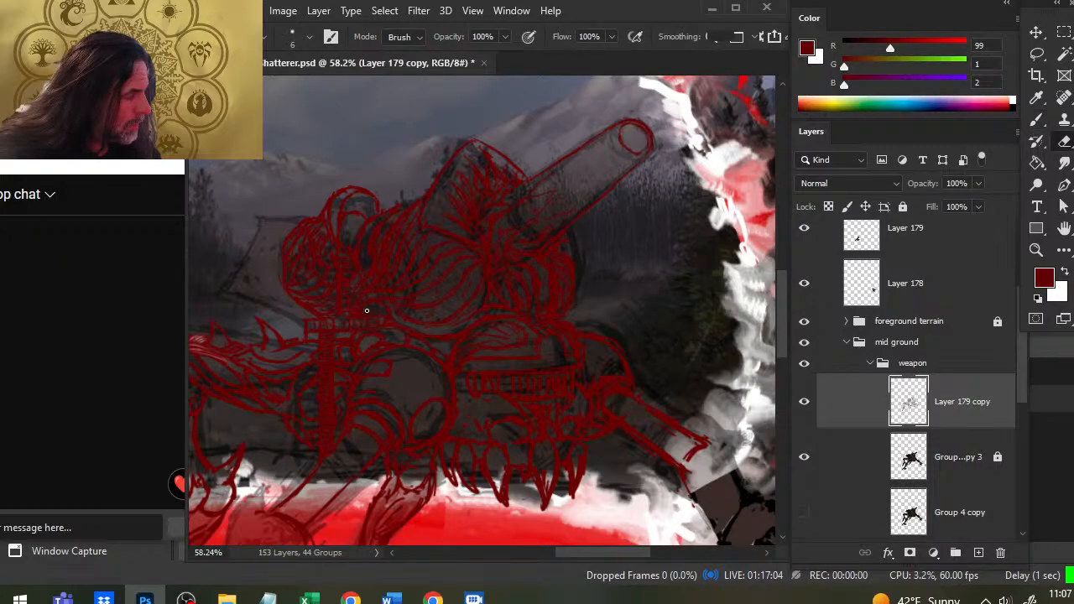
key("b")
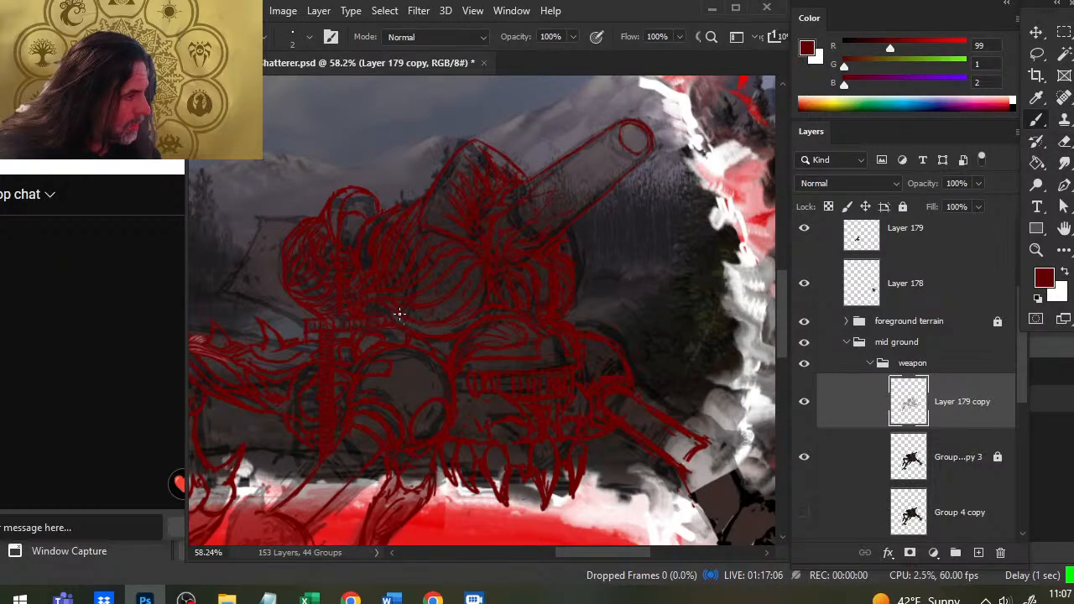
key("e")
key("b")
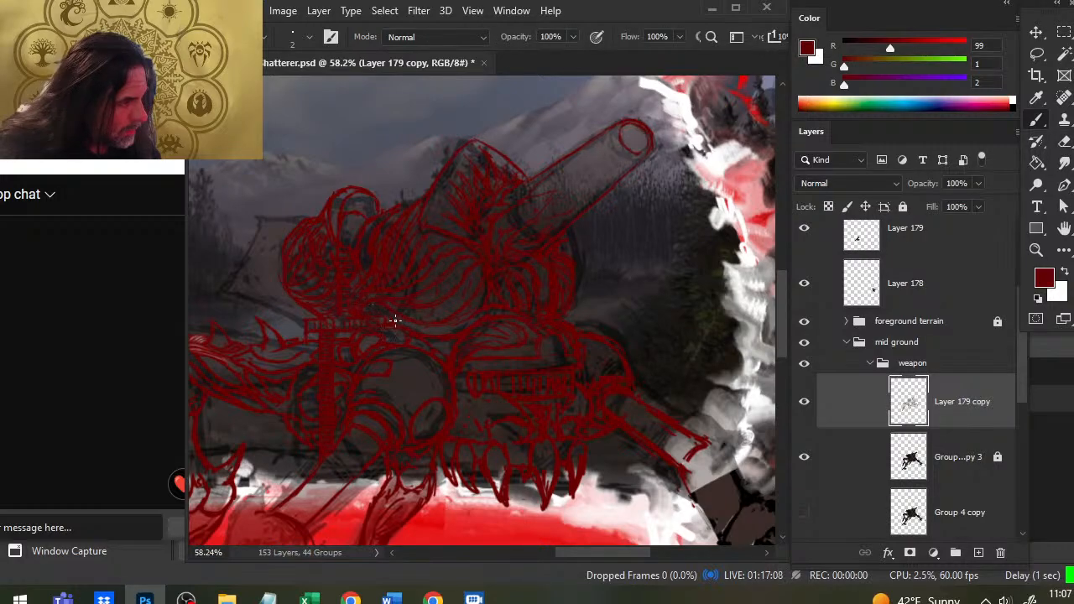
key("e")
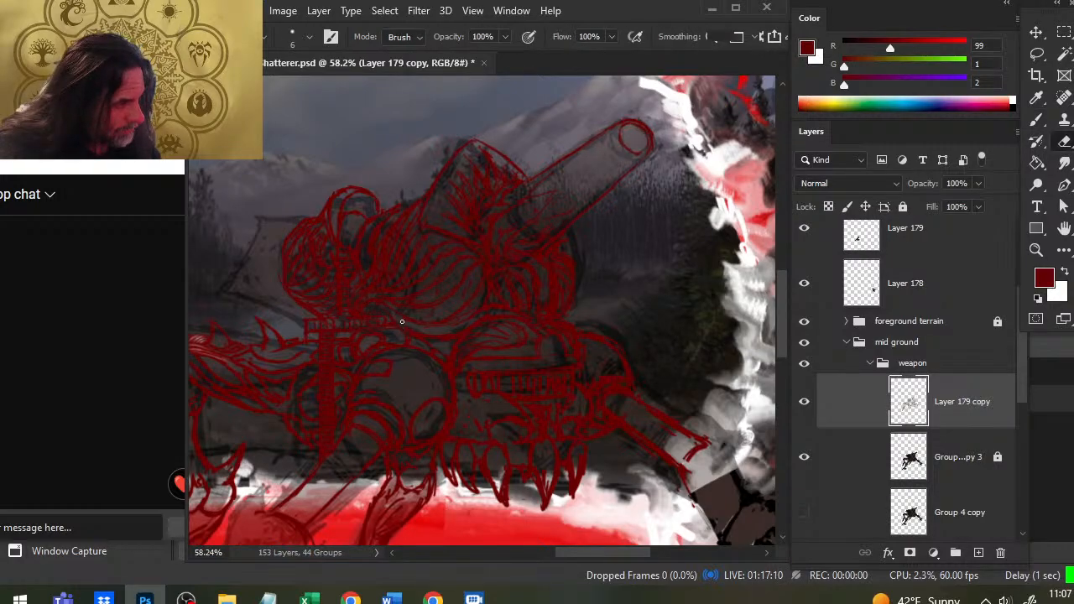
key("b")
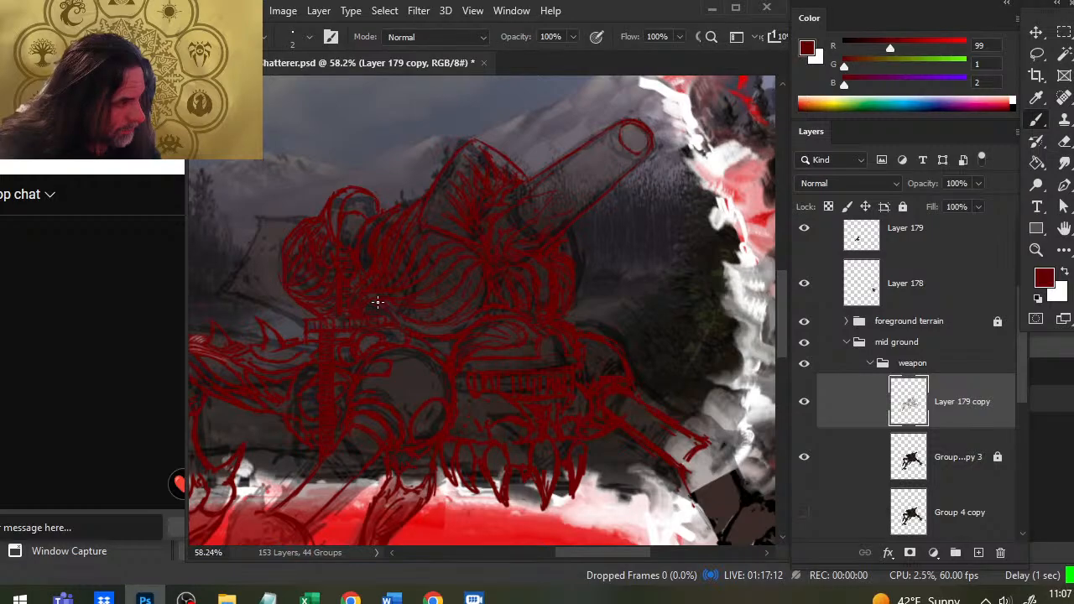
Step: Thin out and redraw the curved rib lines across the middle of the large ribbed pod
key("e")
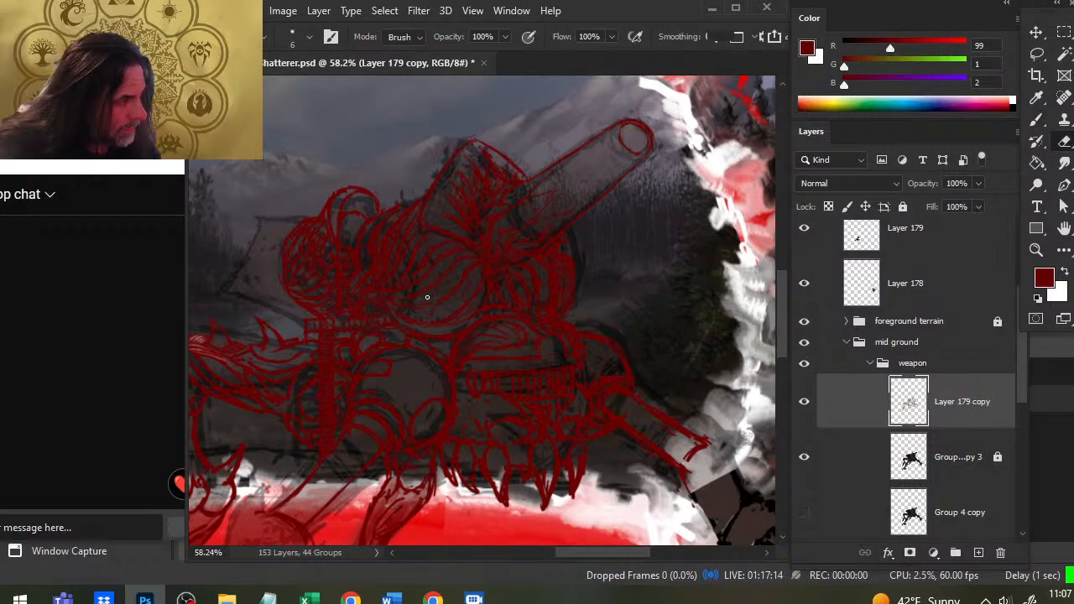
key("b")
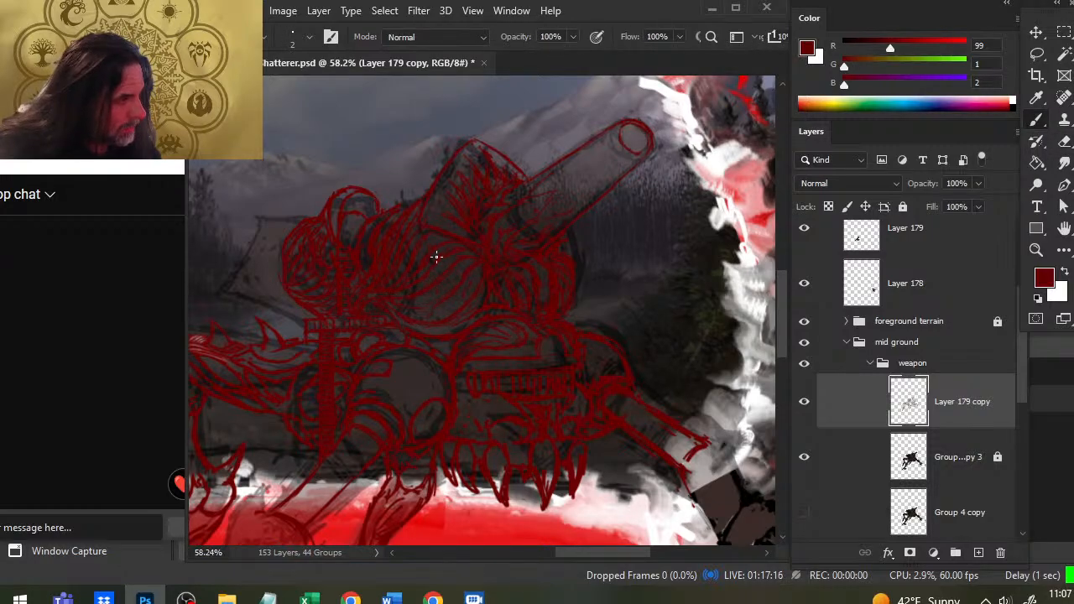
key("e")
key("b")
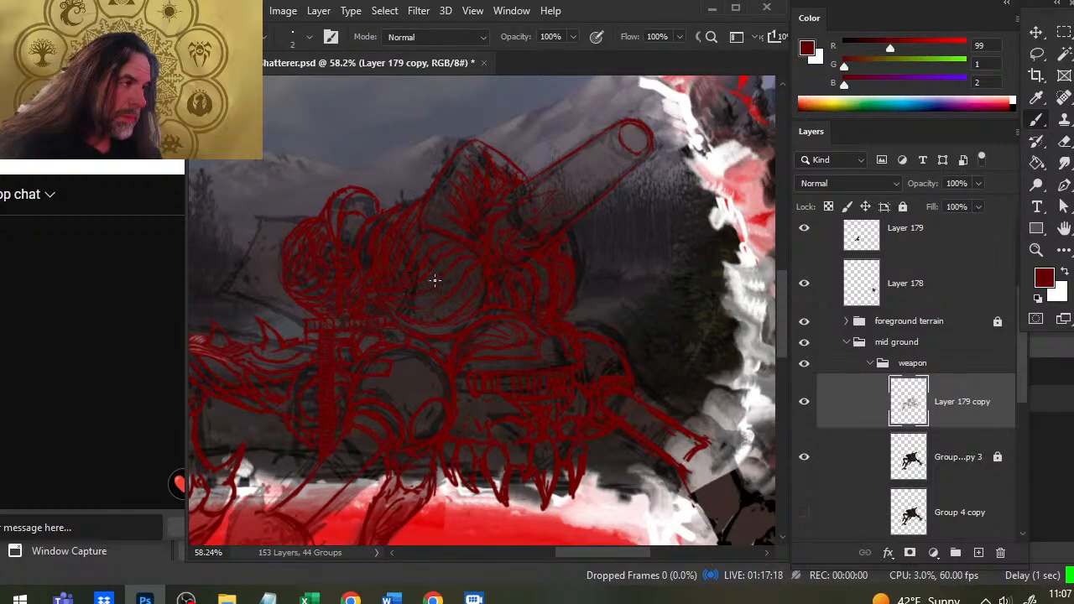
key("e")
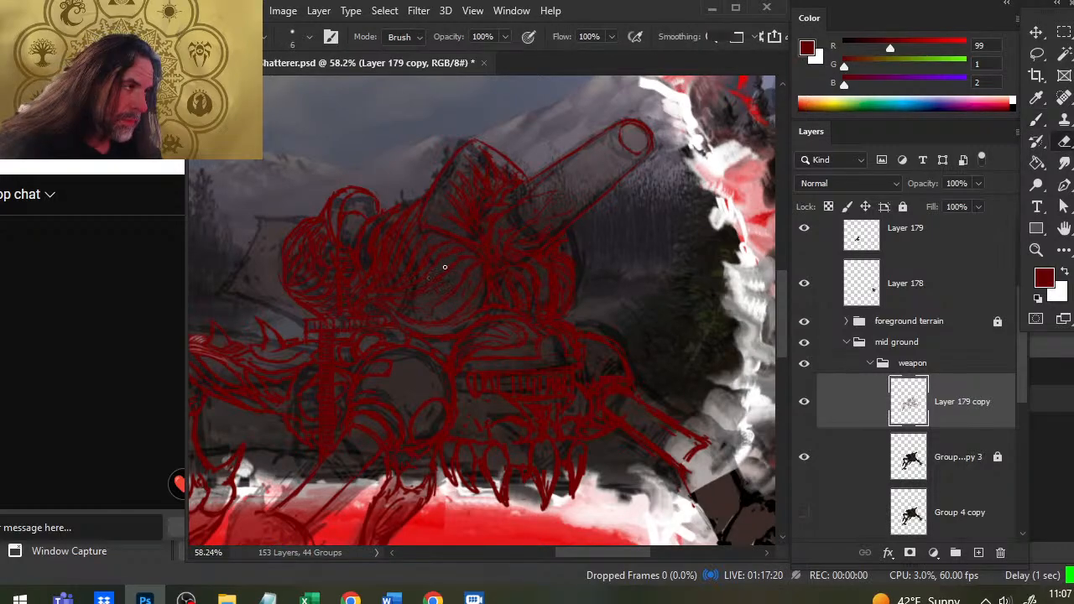
key("b")
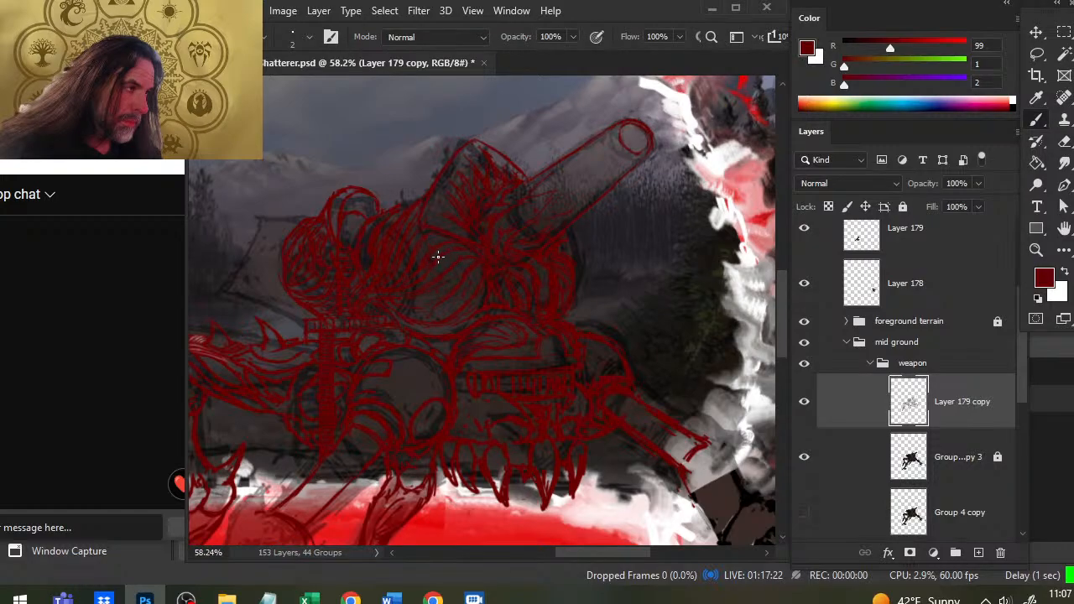
key("e")
key("b")
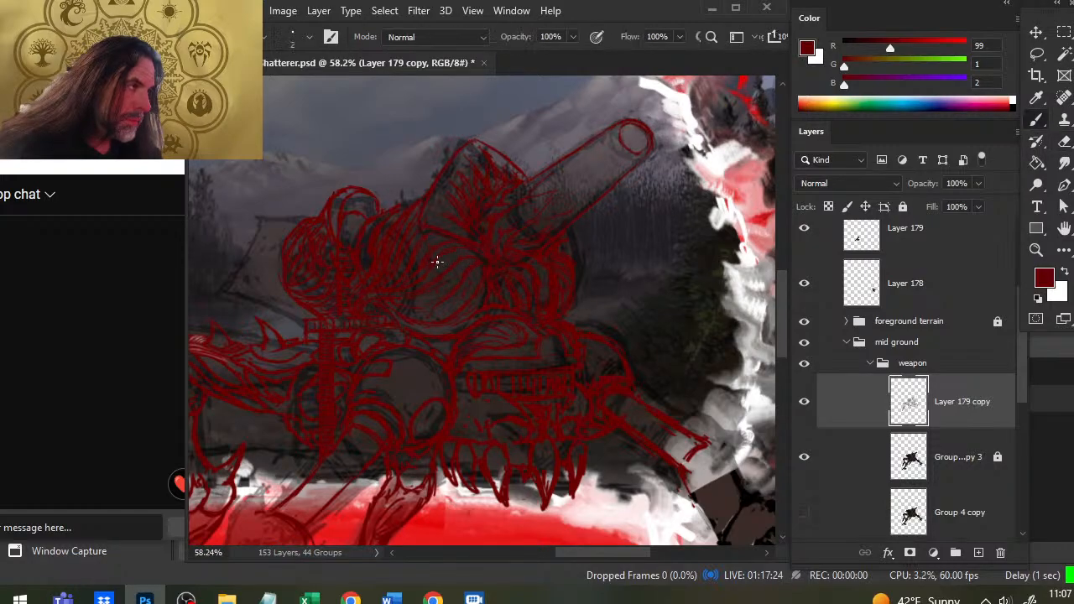
Step: Rework the curved ribs of the front pod beneath the cannon barrel with the 2 px brush and 6 px eraser
key("e")
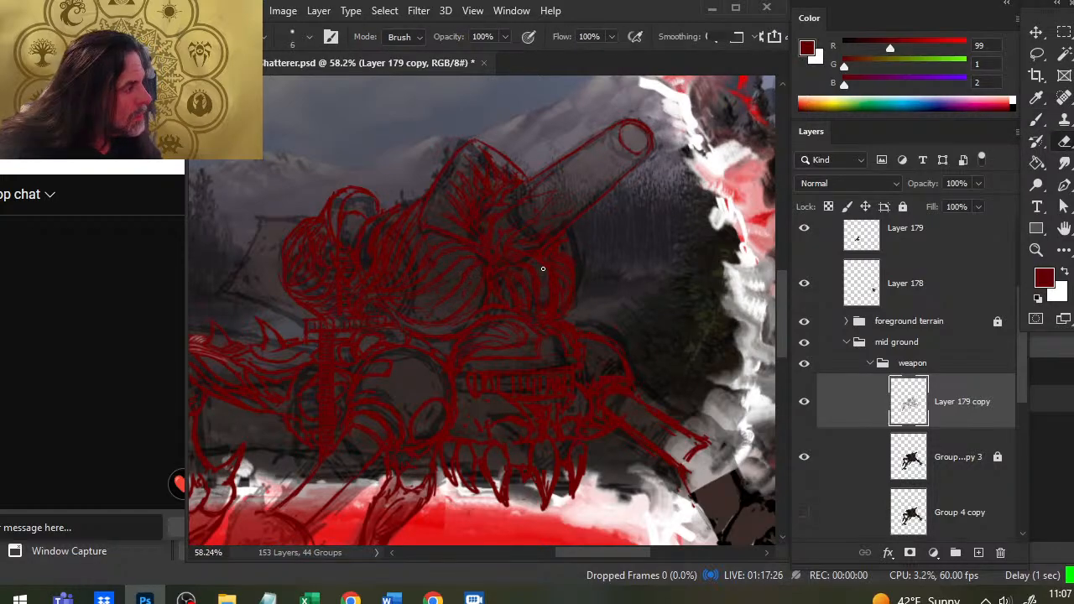
key("b")
key("e")
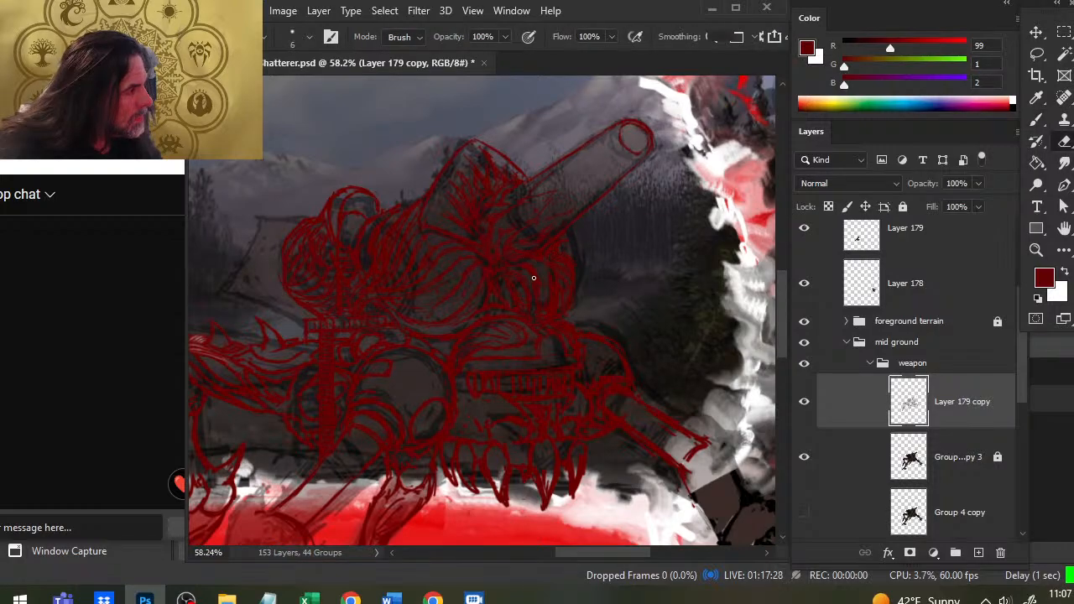
key("b")
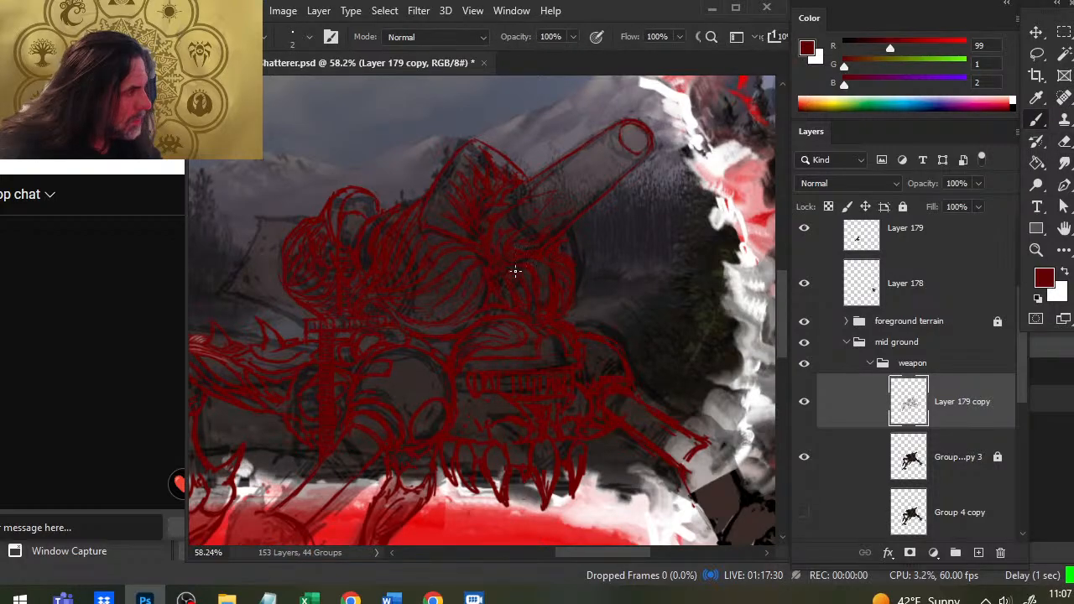
key("e")
key("b")
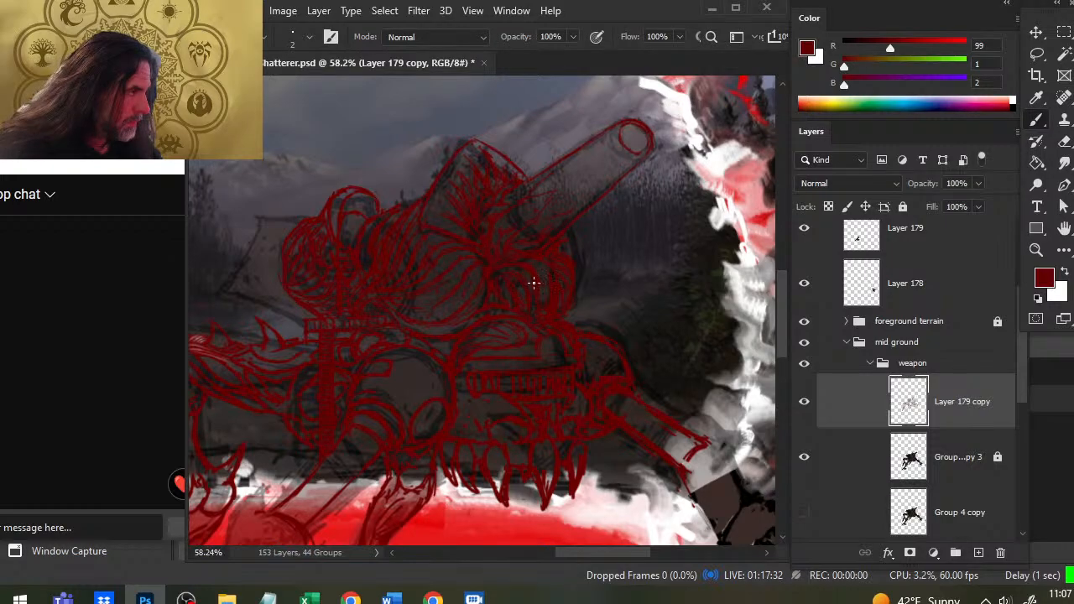
key("e")
key("b")
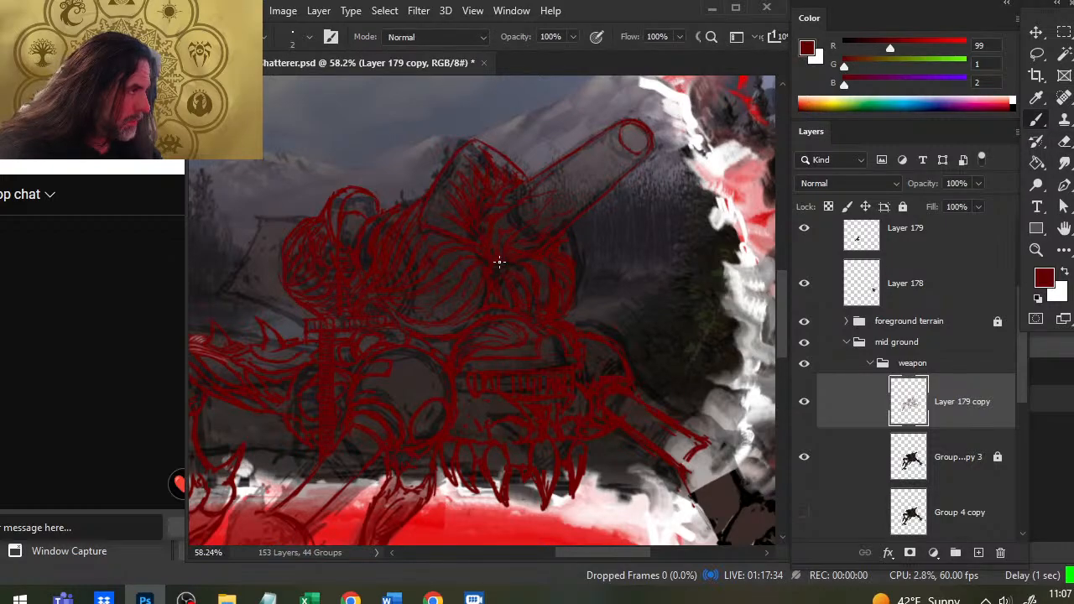
key("e")
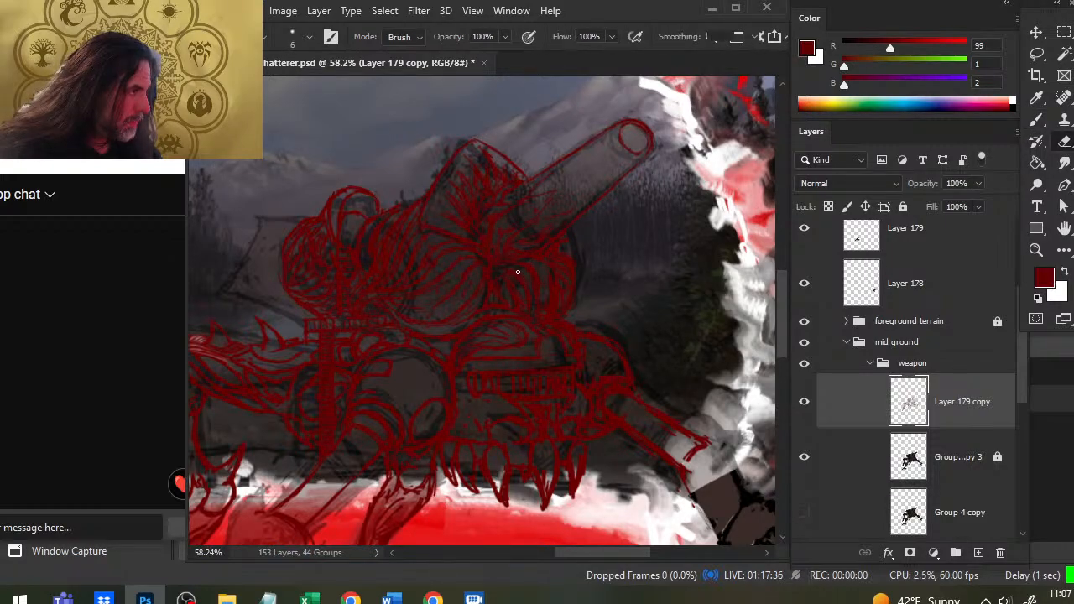
key("b")
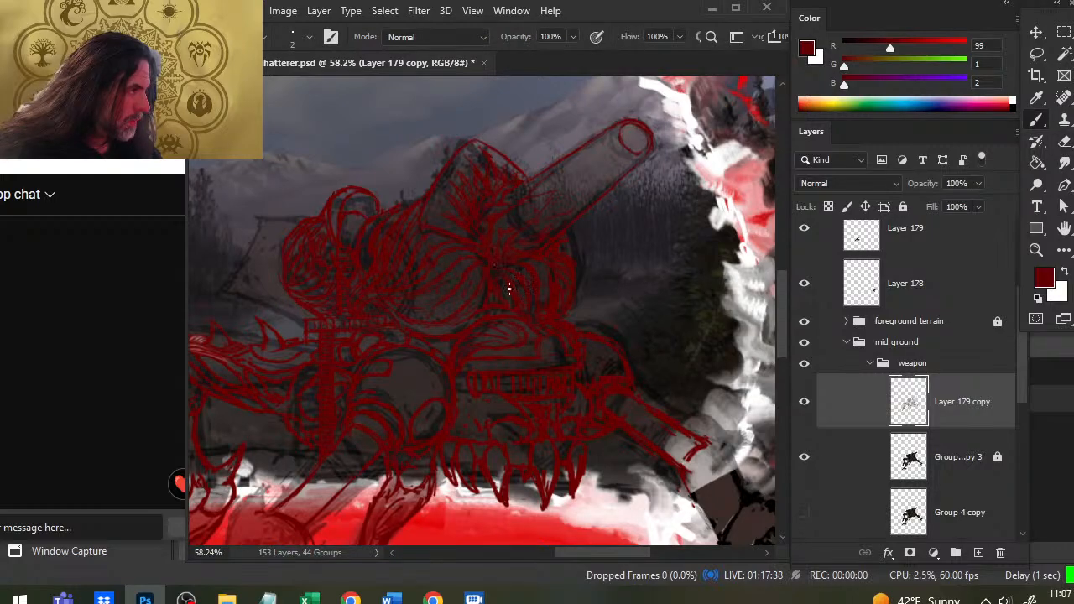
key("e")
key("b")
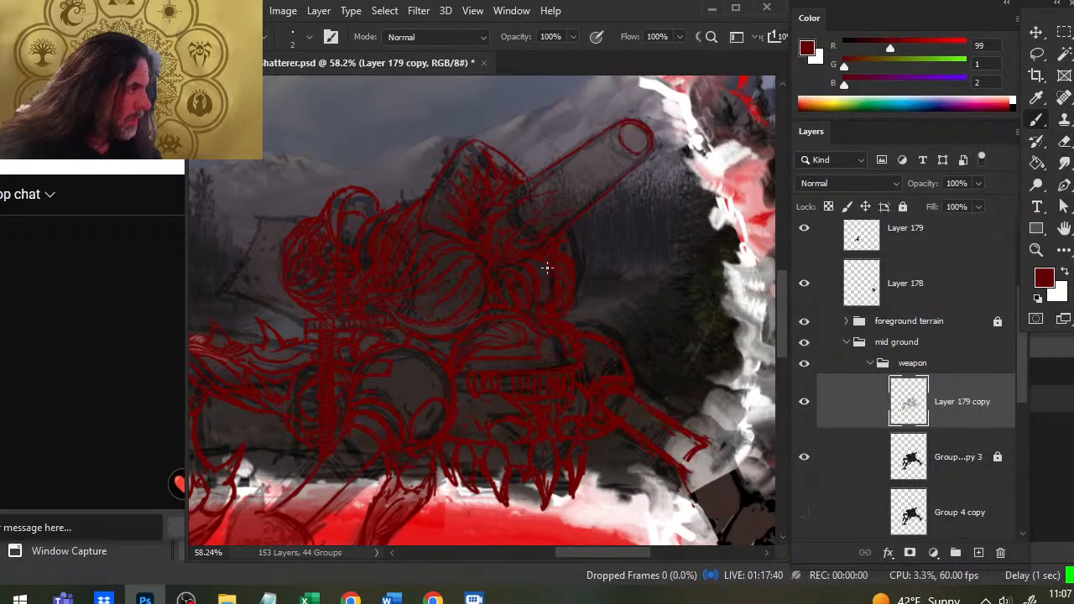
Step: Refine the front pod's outer ribs and clean its upper edge just below the barrel with the 6 px eraser
key("e")
key("b")
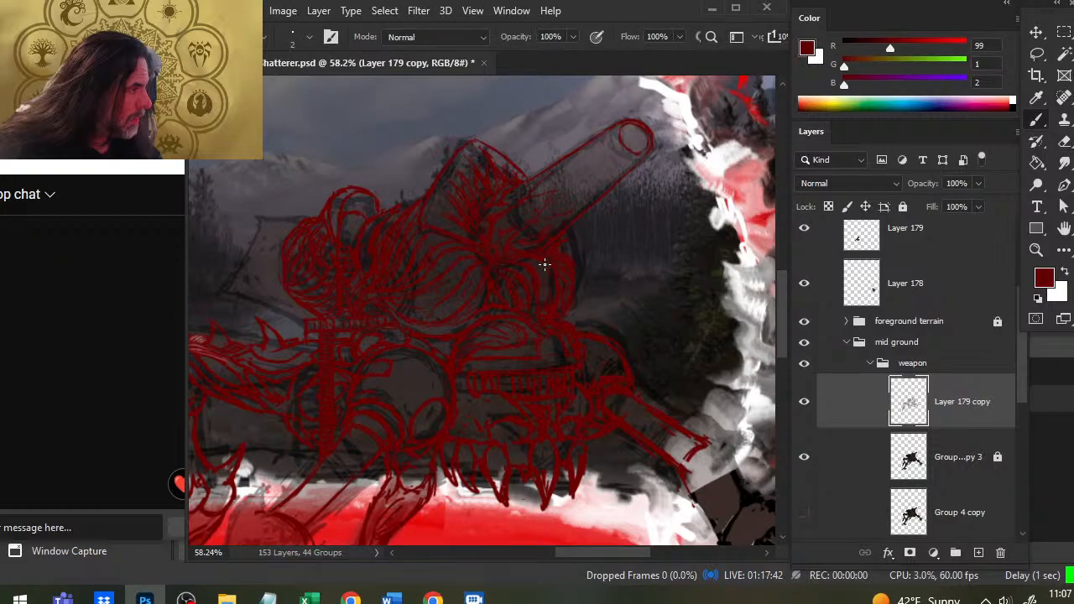
key("e")
key("b")
key("e")
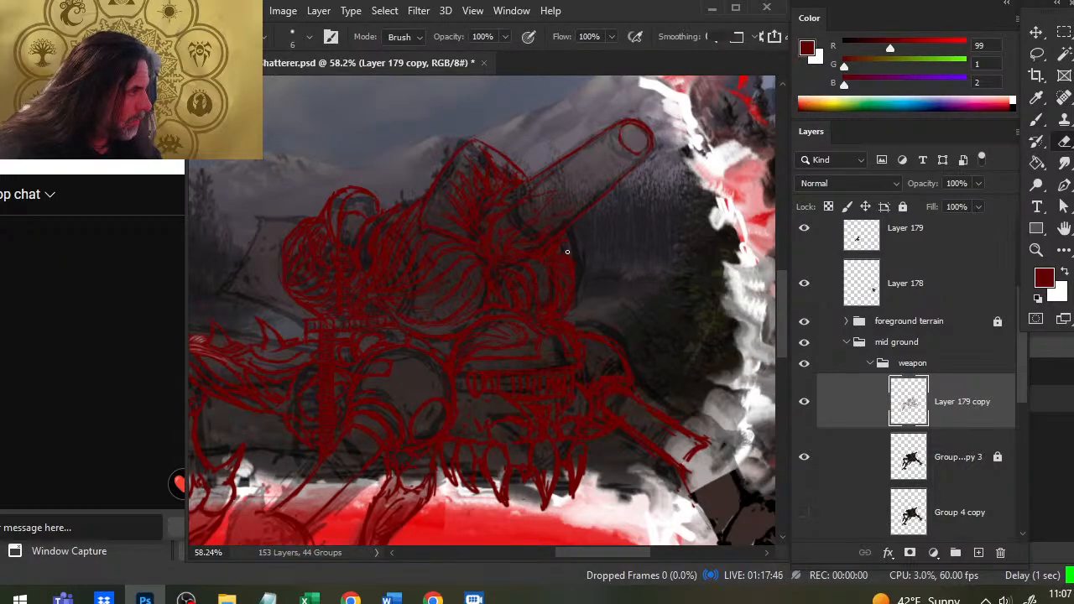
key("b")
key("e")
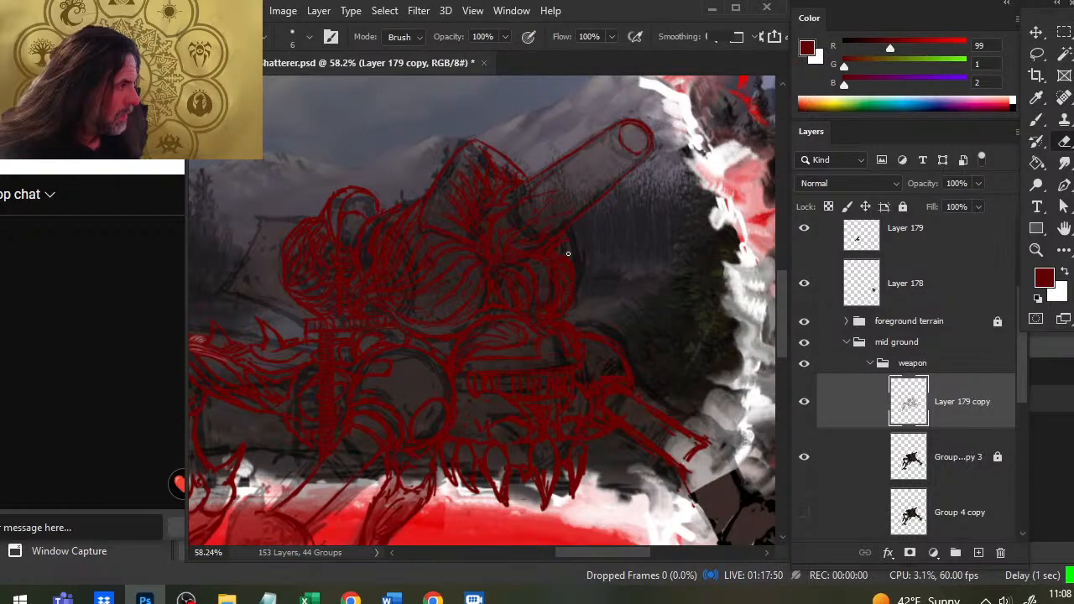
Step: Refine the front pod's outer edge and its lower end above the dome with the 2 px brush and 6 px eraser
key("b")
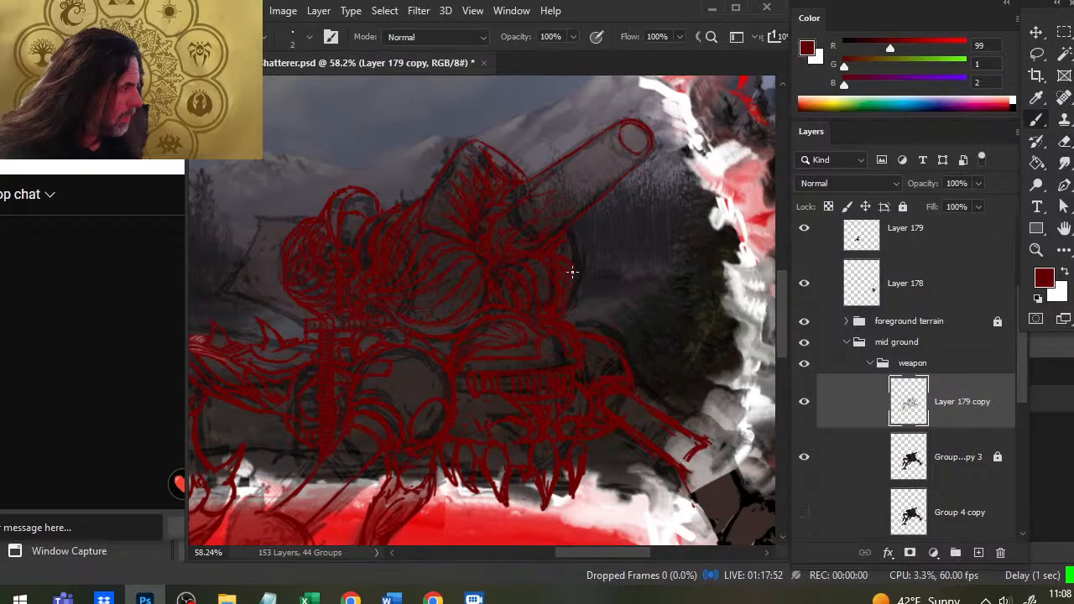
key("e")
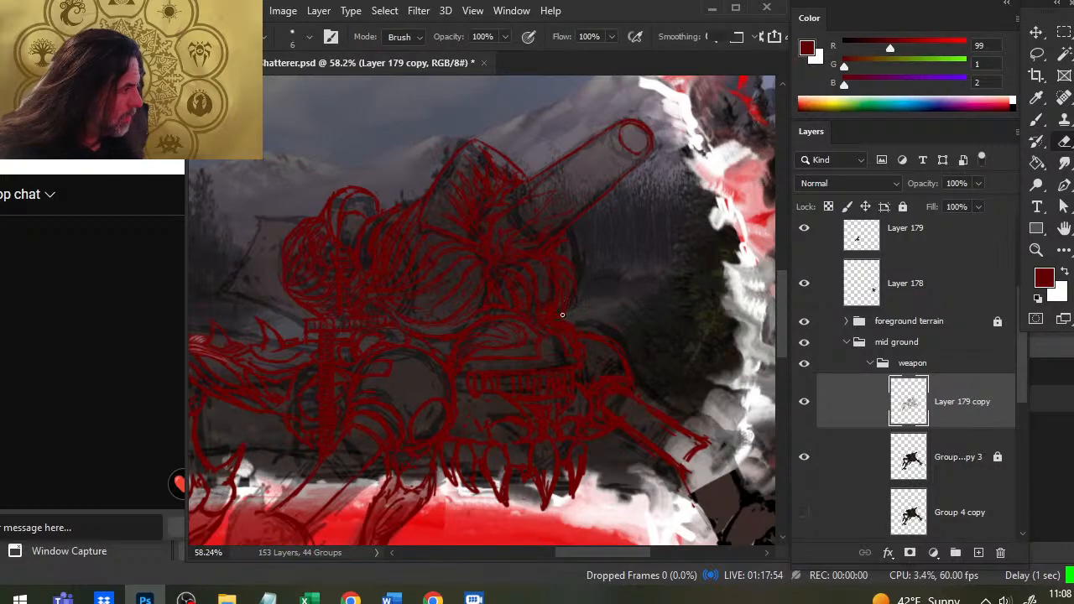
key("b")
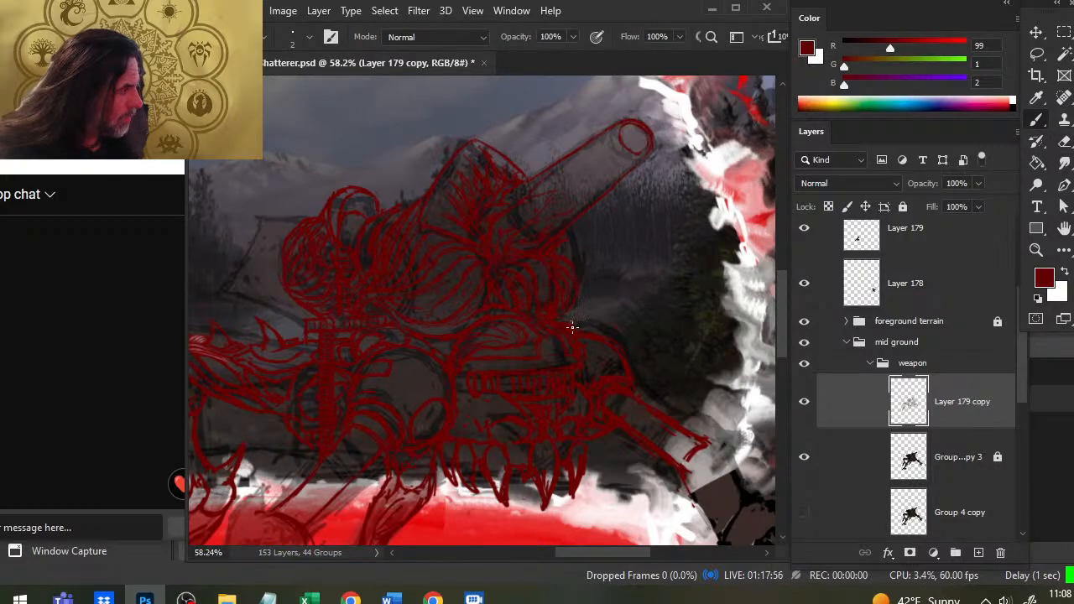
key("e")
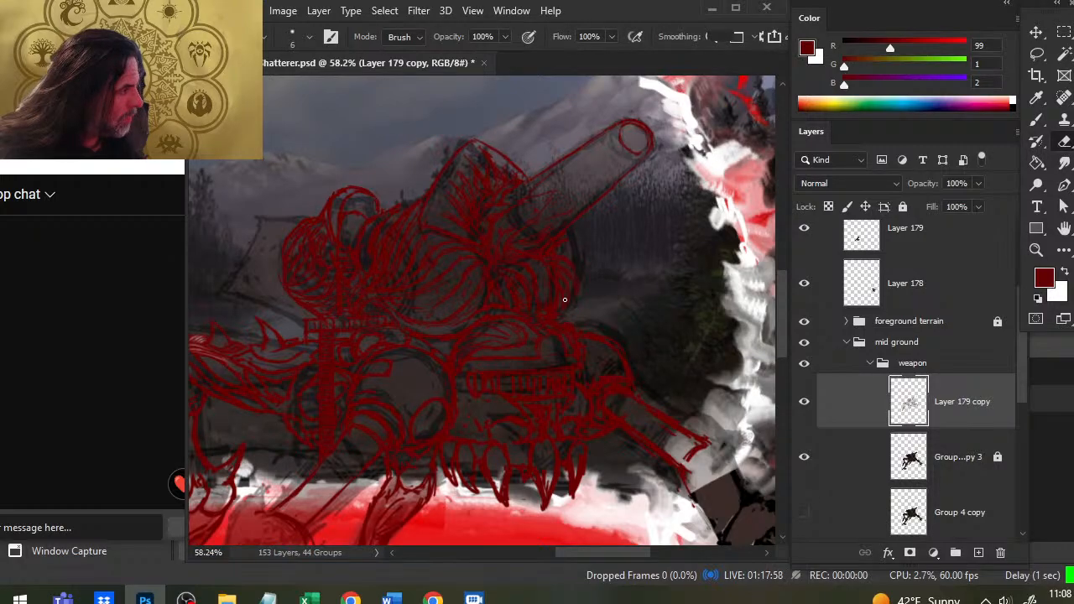
key("b")
key("e")
key("b")
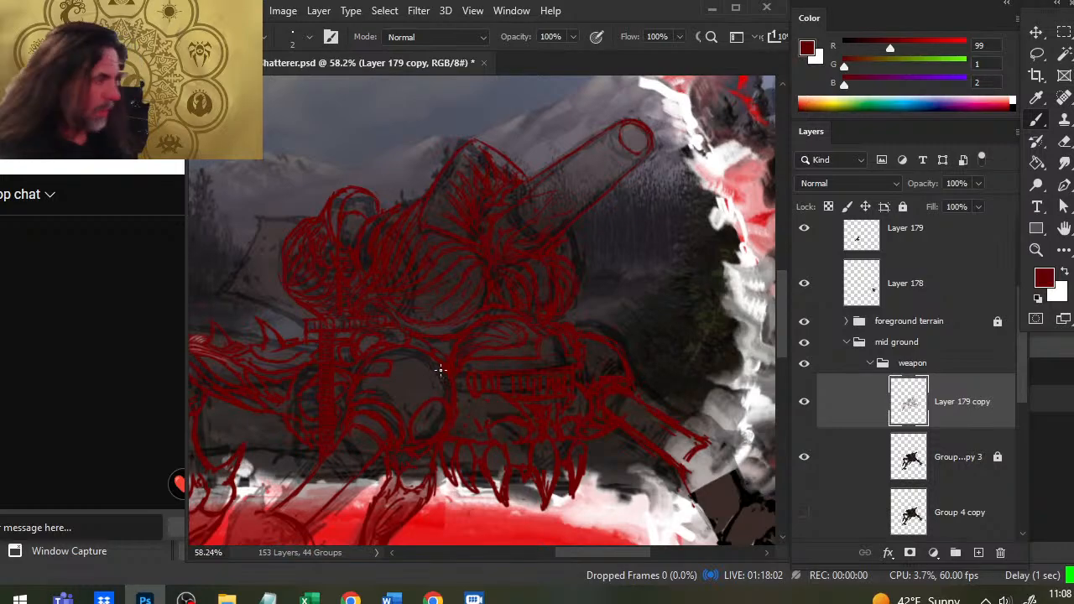
Step: Thin out and redraw the double curved lines at the top of the arch above the rear pod
key("z")
left_click_drag(530, 338, 454, 369)
left_click_drag(457, 322, 512, 321)
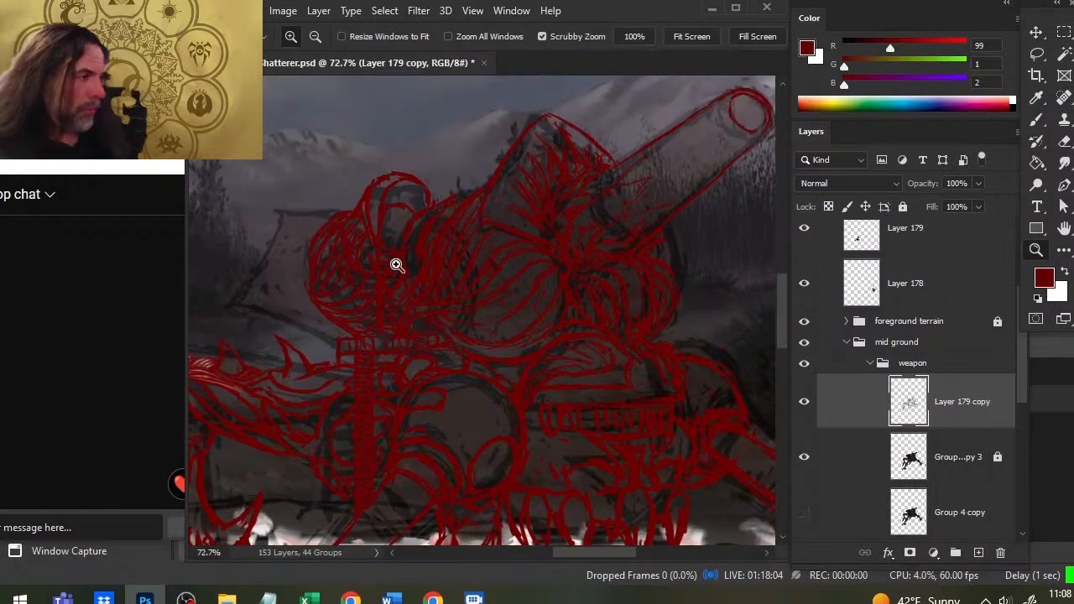
key("e")
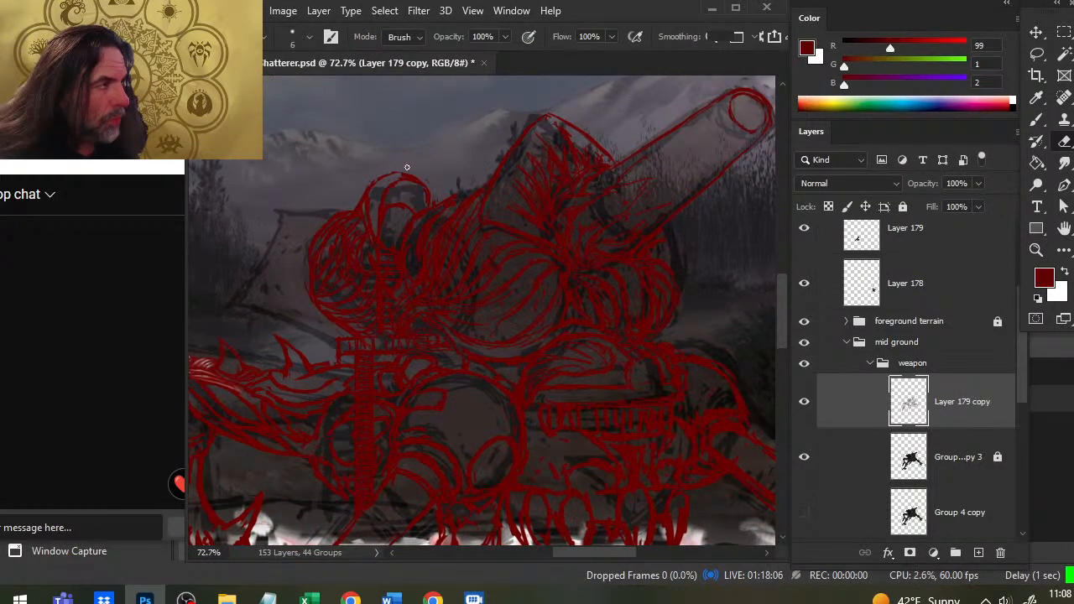
key("b")
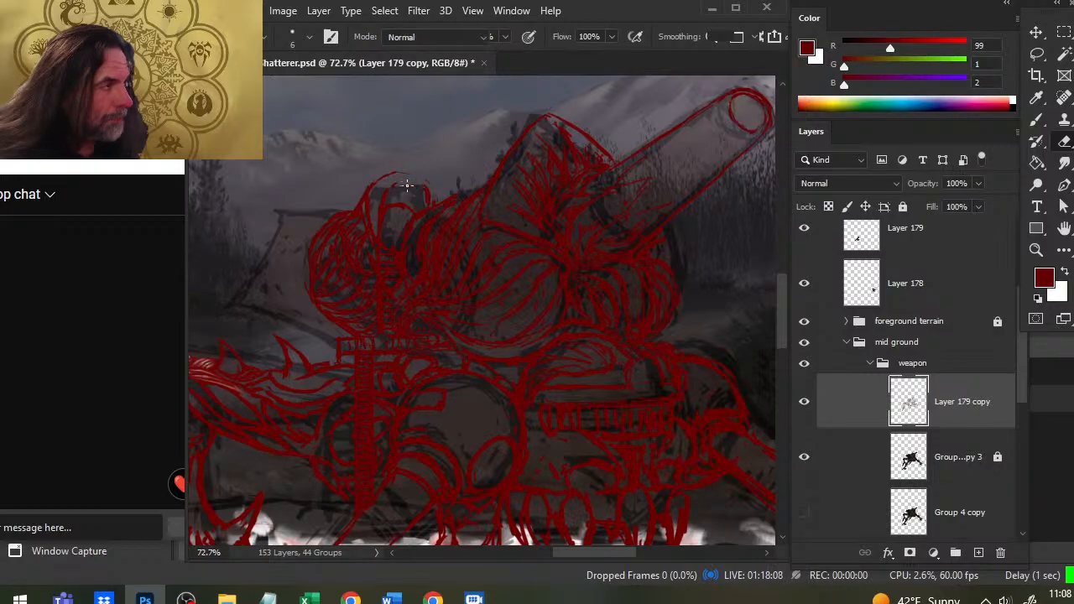
key("e")
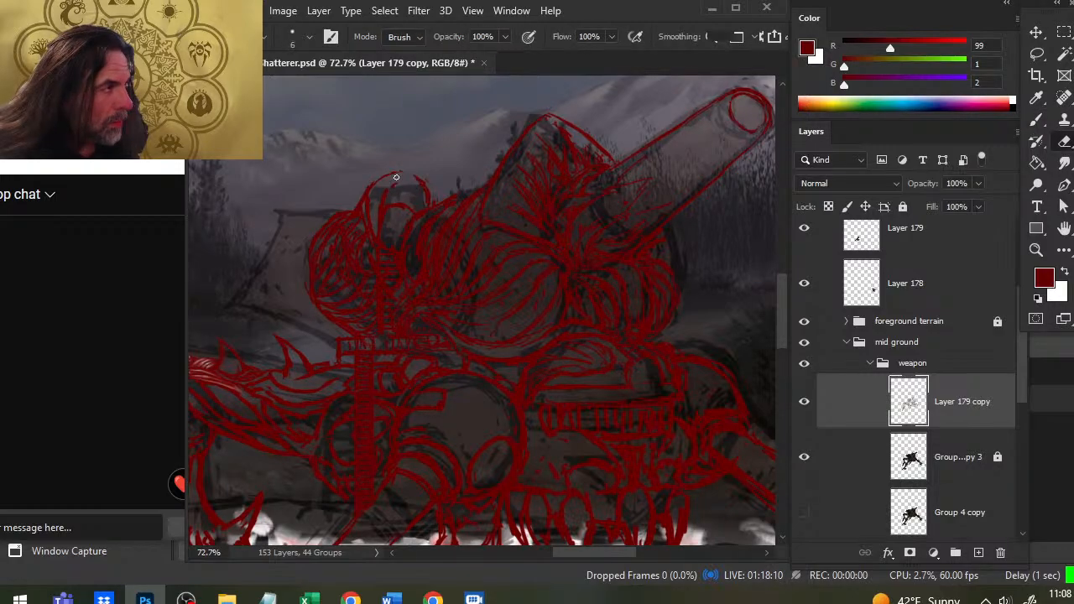
key("b")
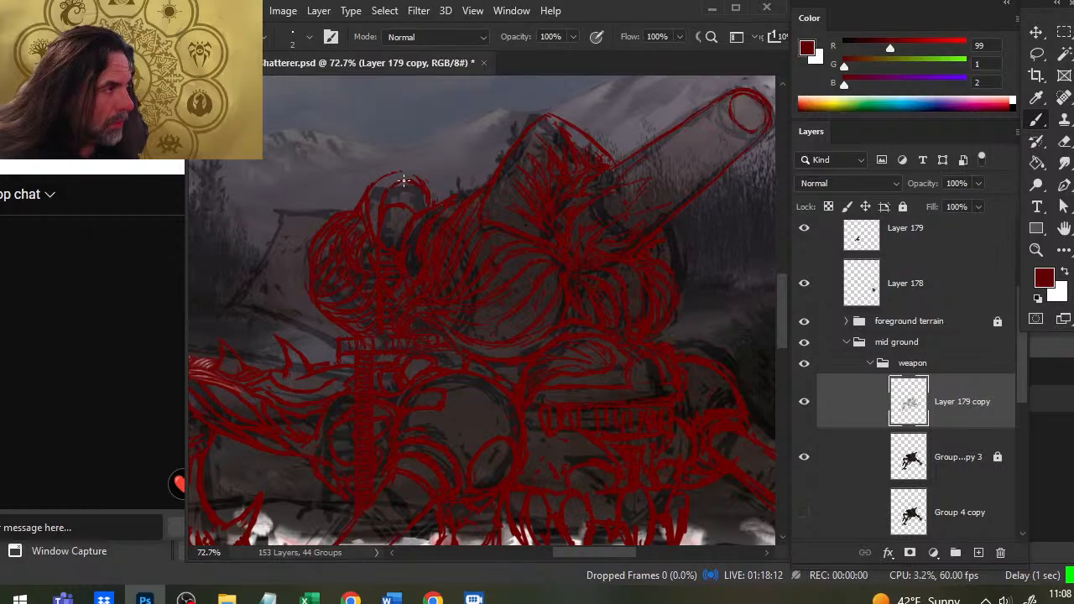
key("e")
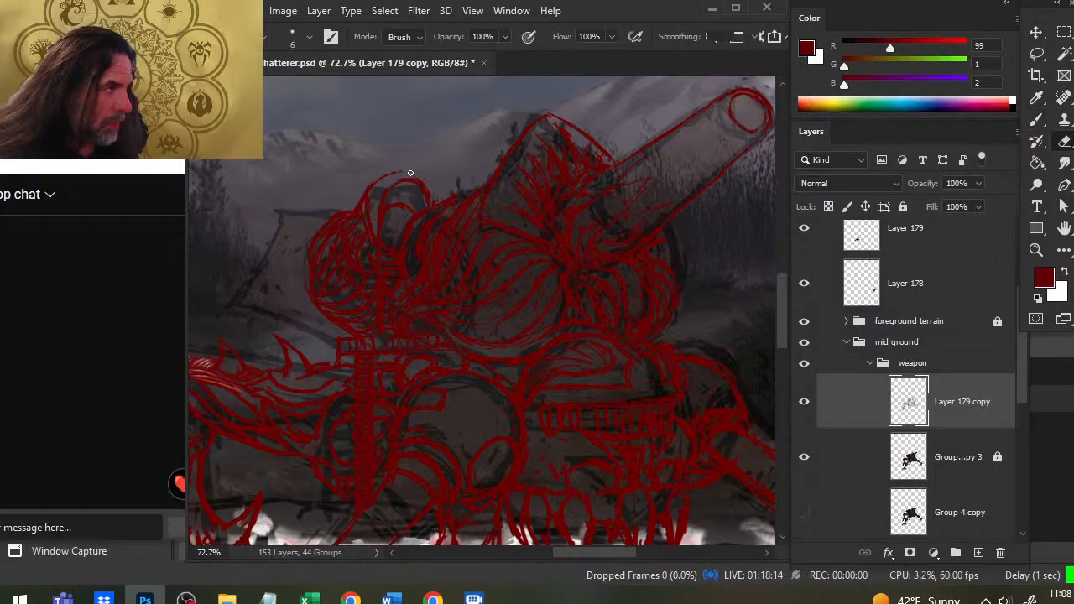
key("b")
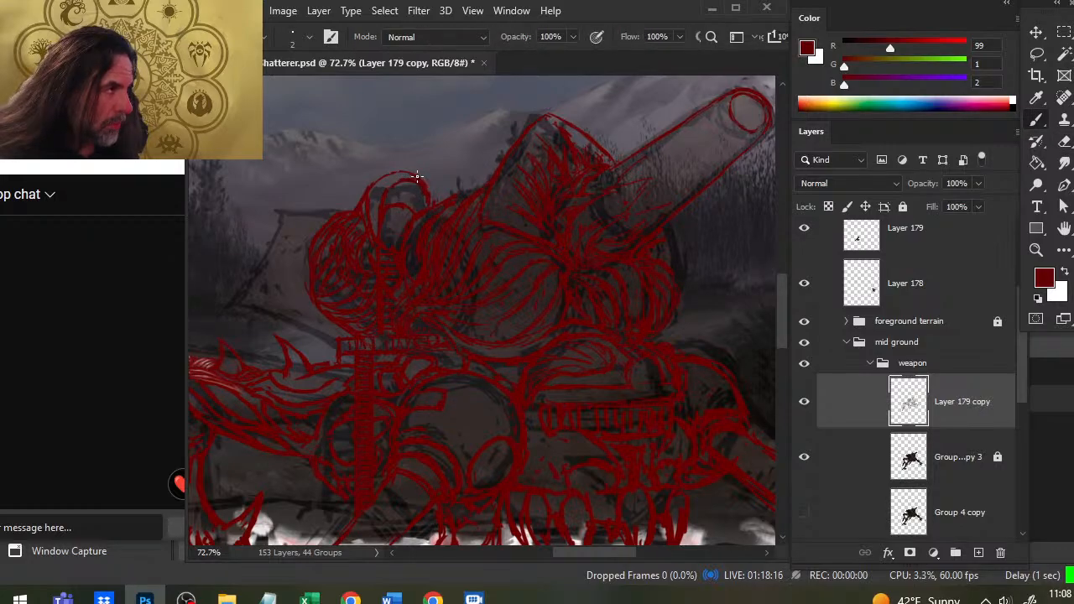
key("e")
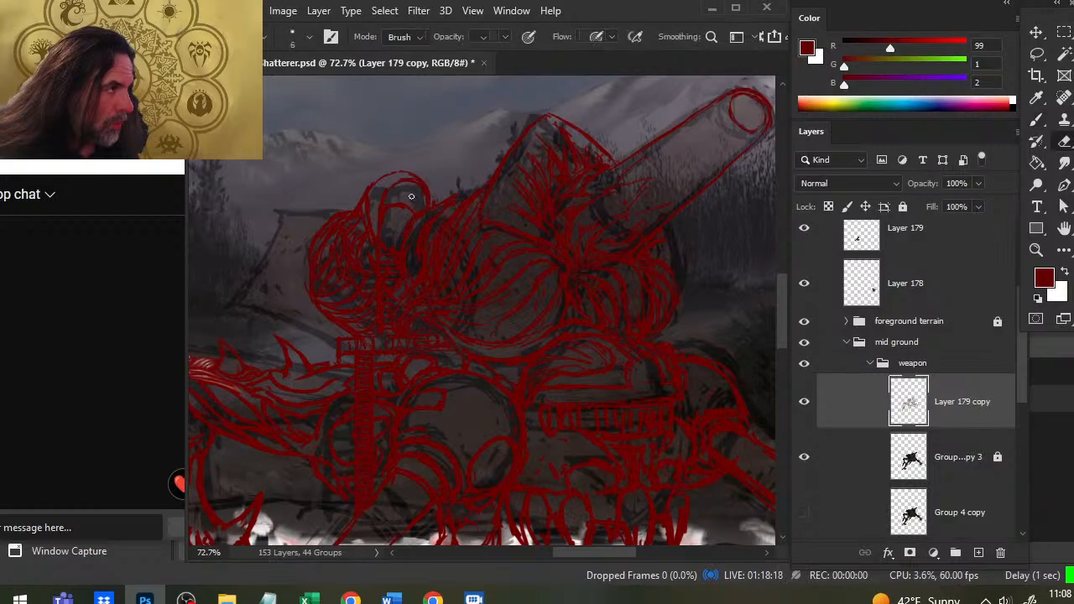
Step: Clean up the front side of the rear arch and the upper edge of the large ribbed pod where they meet
key("b")
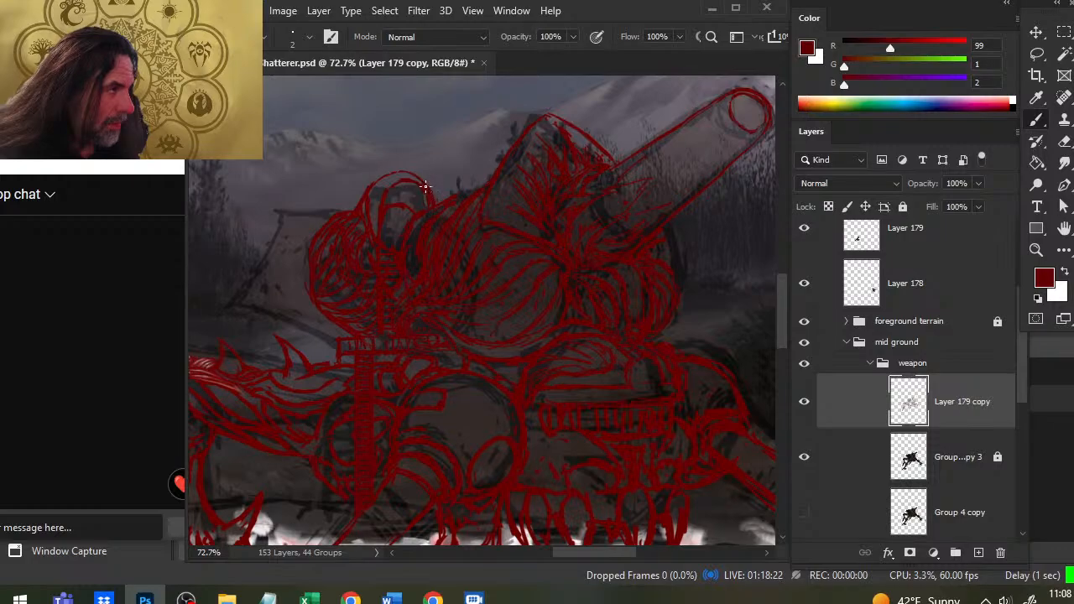
key("e")
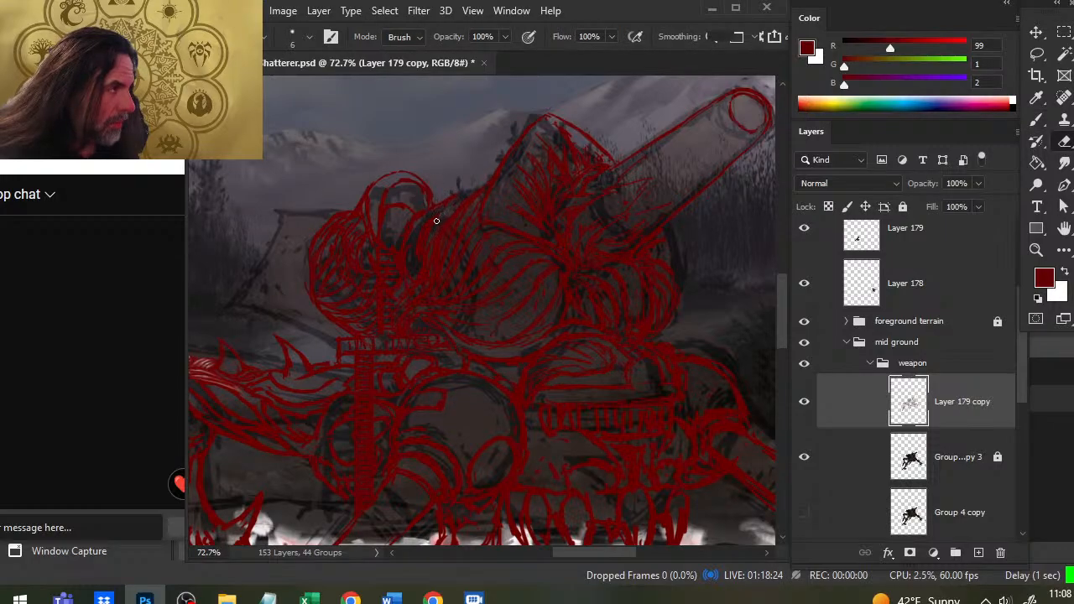
key("b")
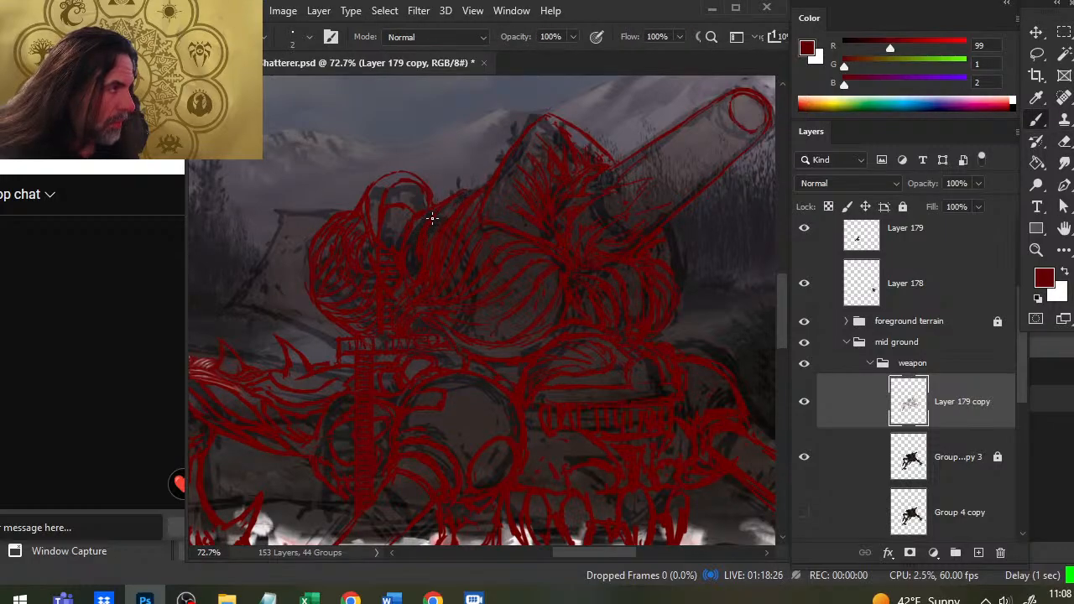
key("e")
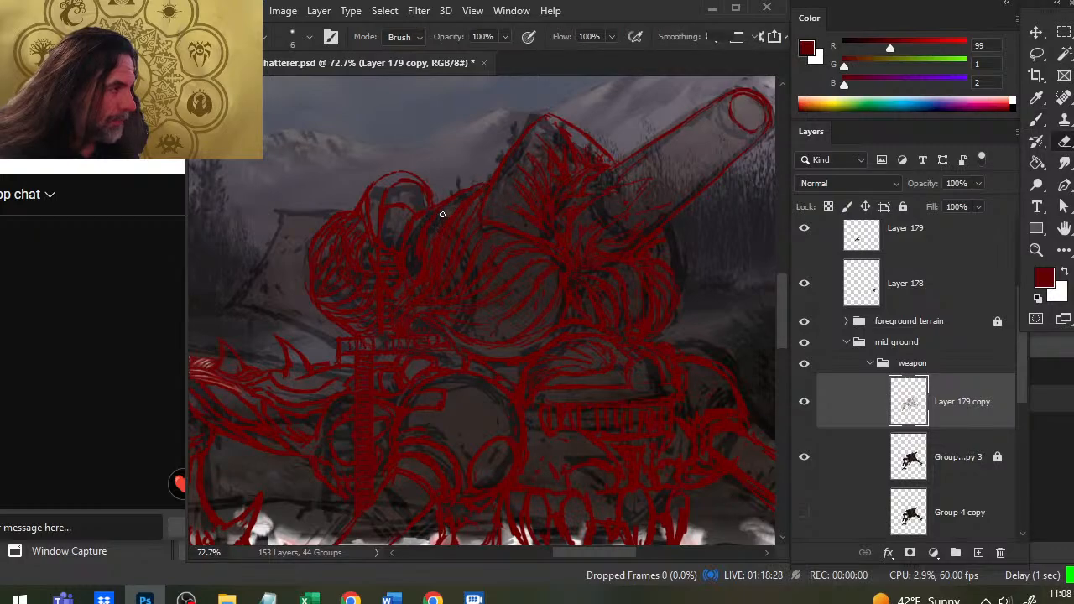
key("b")
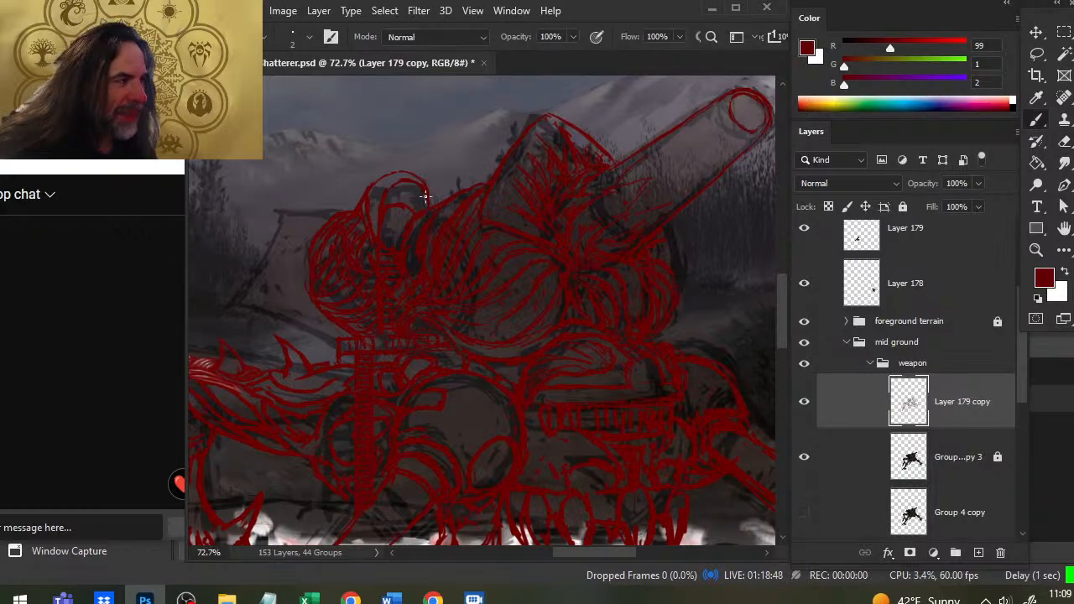
Step: Erase the arch's rounded front end and redraw it as a forward-curving hook with the 2 px brush
key("e")
key("b")
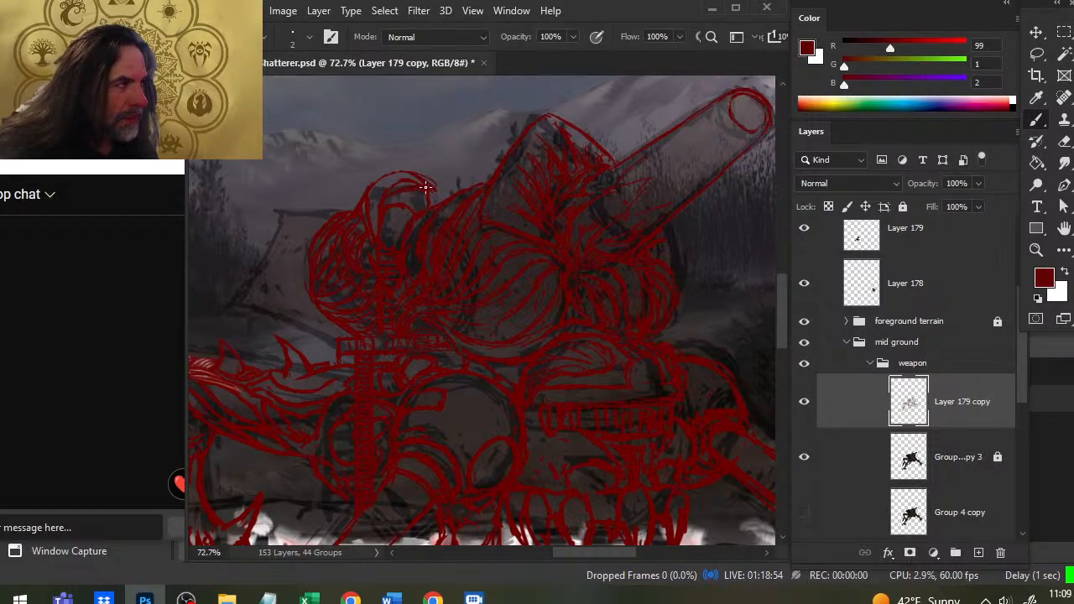
key("e")
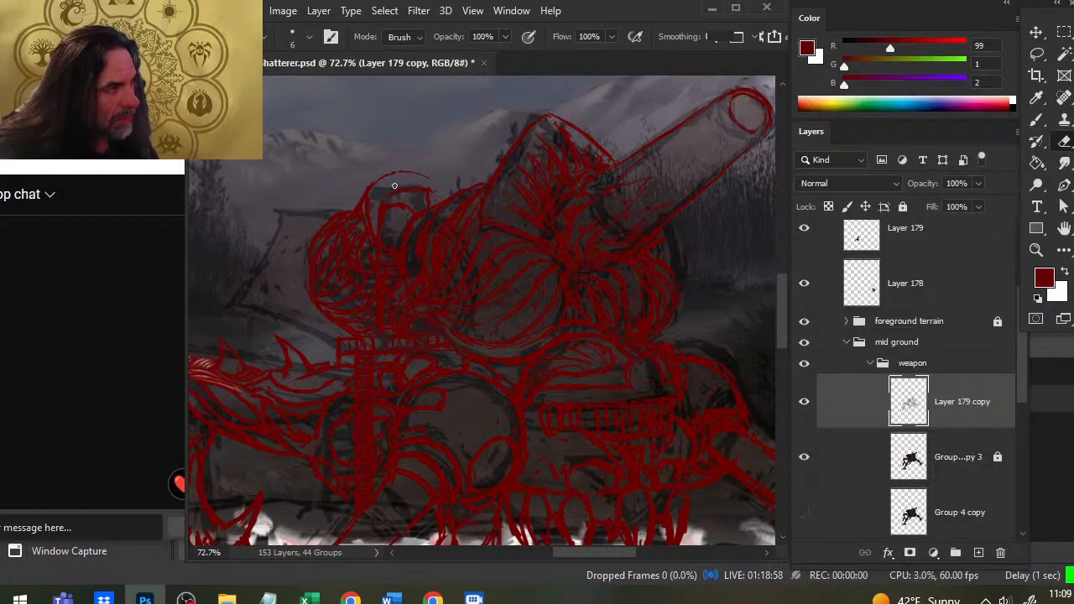
key("b")
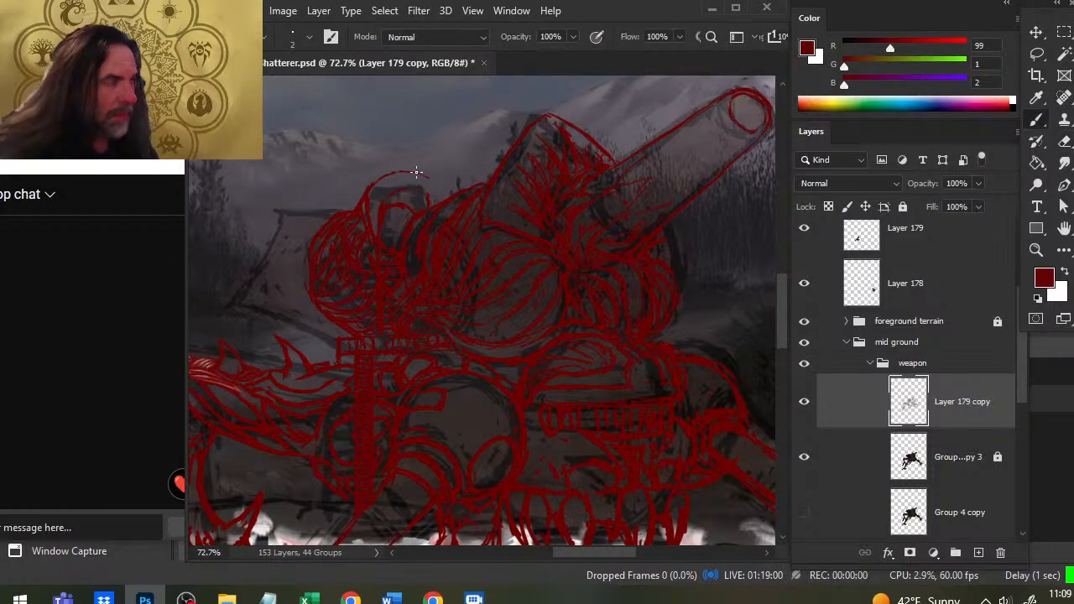
left_click_drag(416, 172, 432, 191)
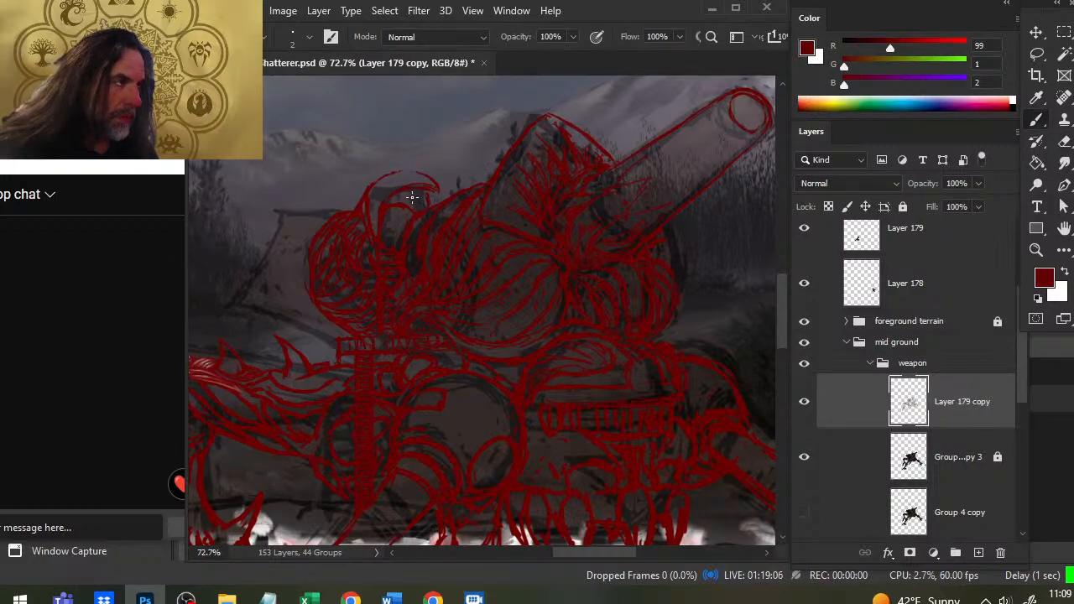
Step: Sharpen the hook's pointed tip and smooth the arch's outer contour, alternating the 2 px brush and 6 px eraser
key("e")
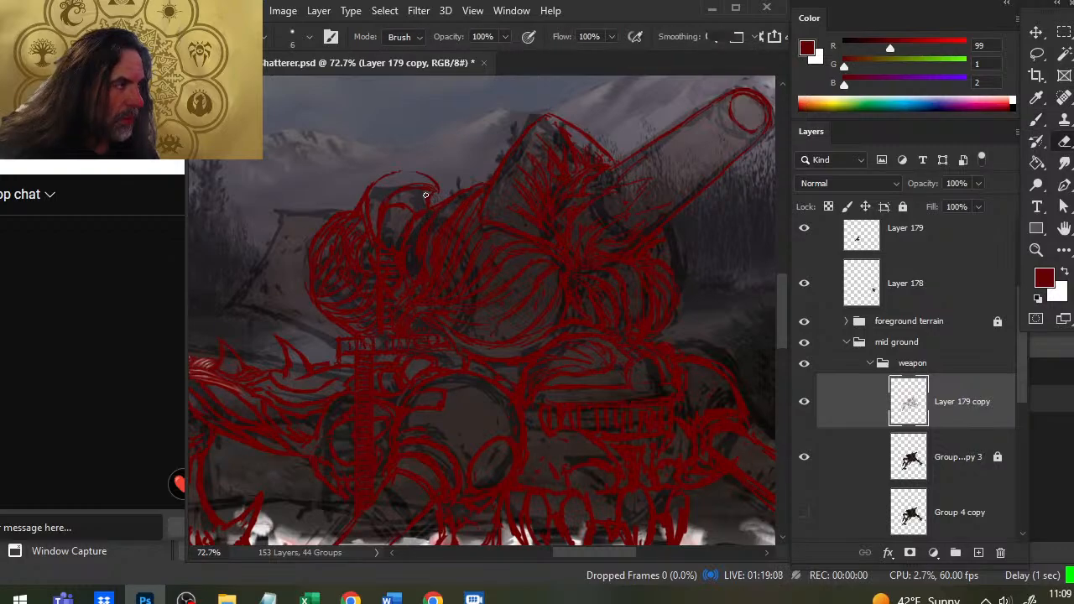
key("b")
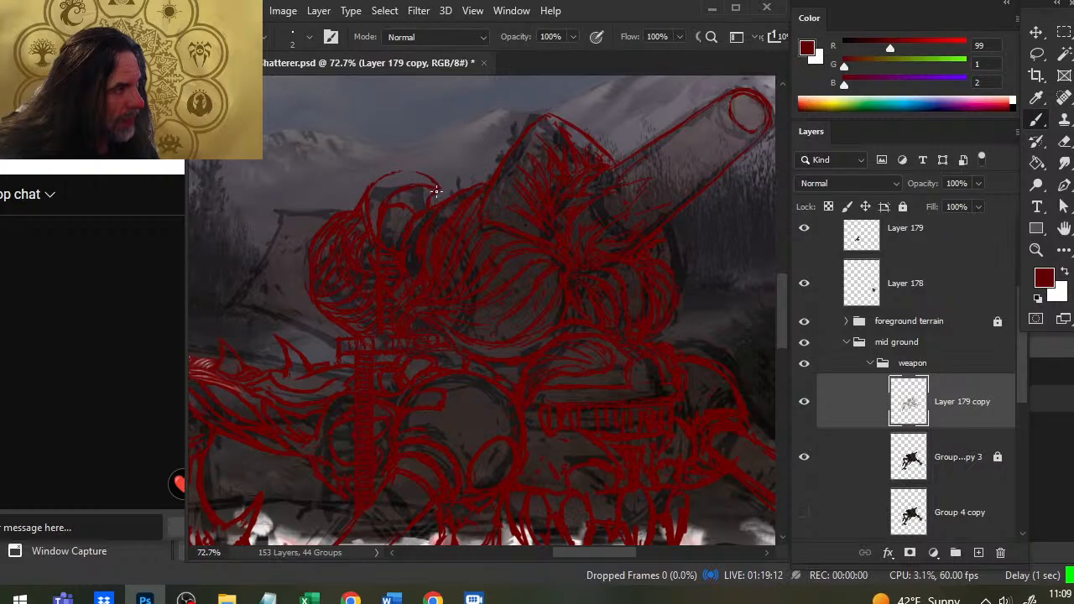
key("e")
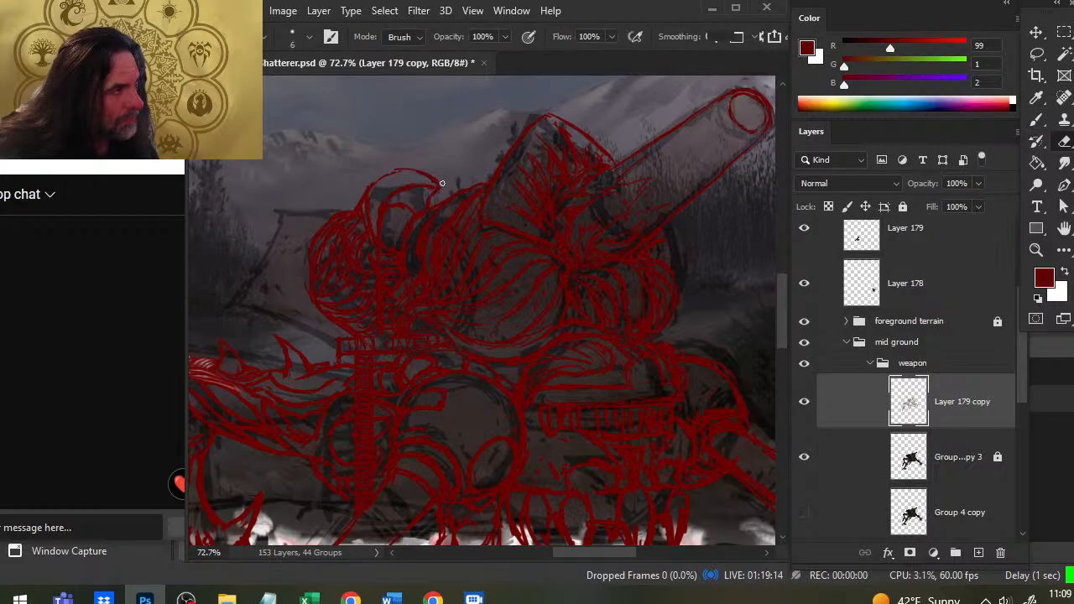
key("b")
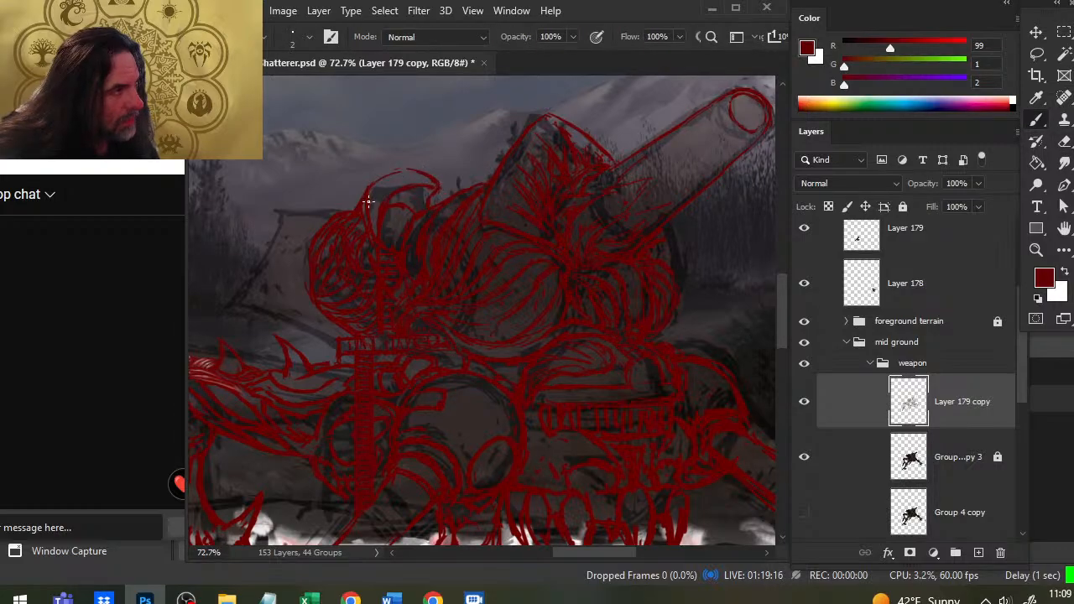
key("e")
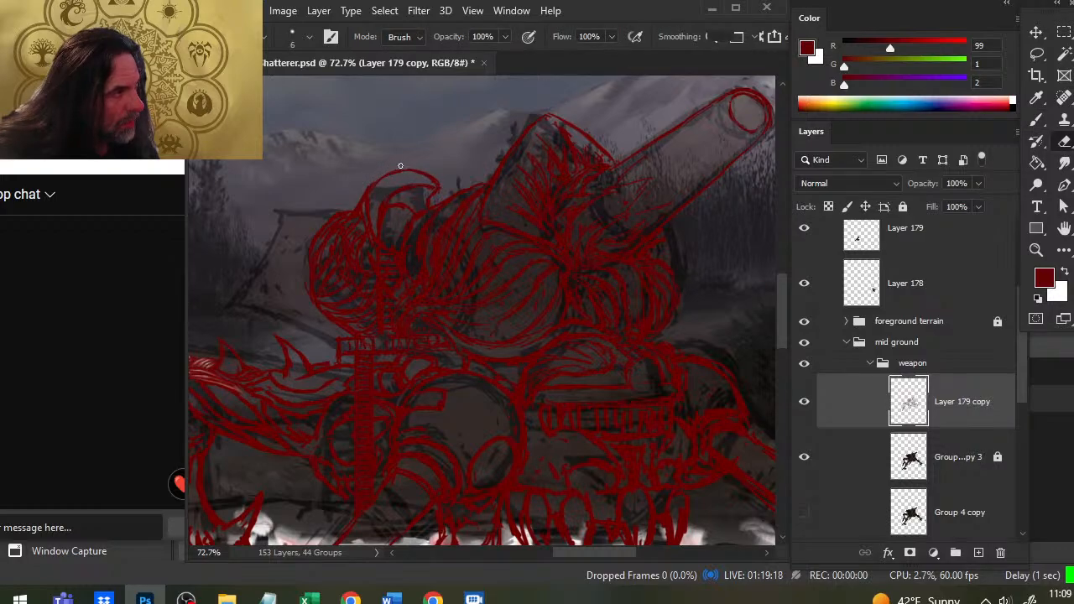
key("b")
key("e")
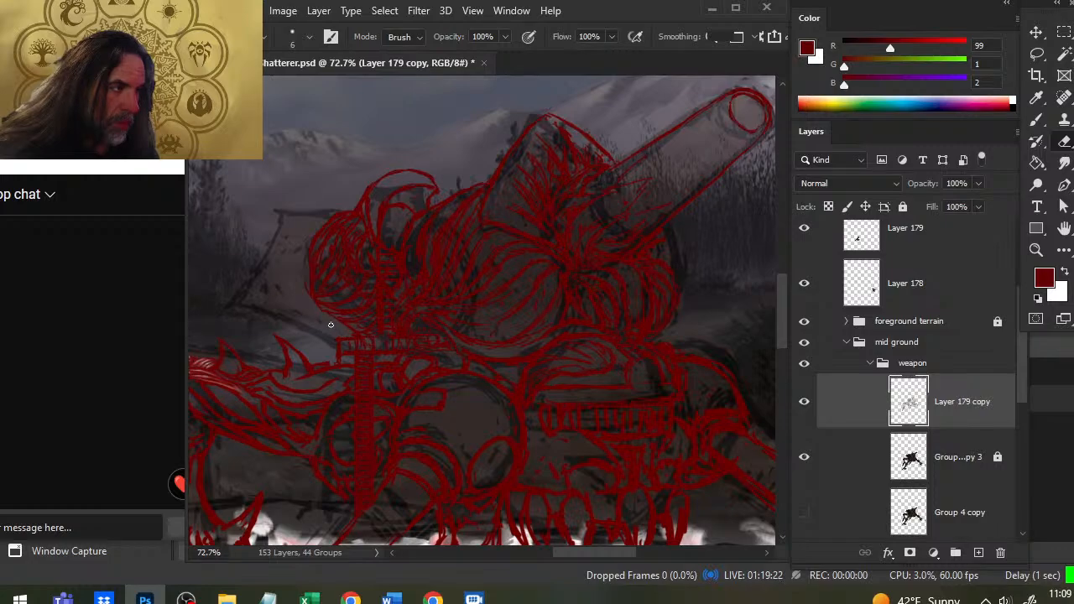
Step: Refine the outline and upper edge of the round rear pod and the base of the arch beside it
key("b")
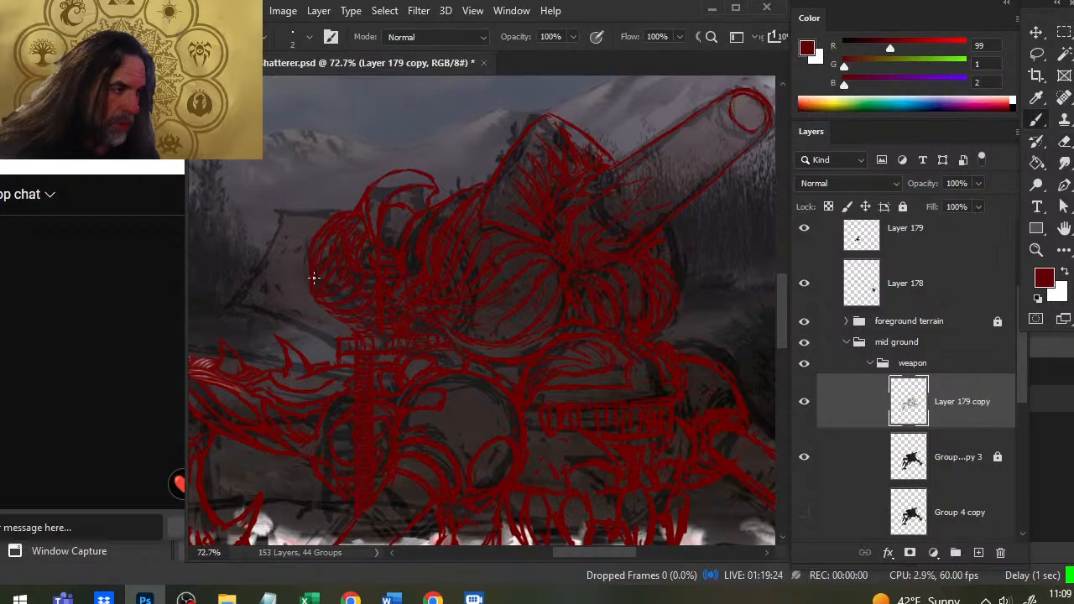
key("e")
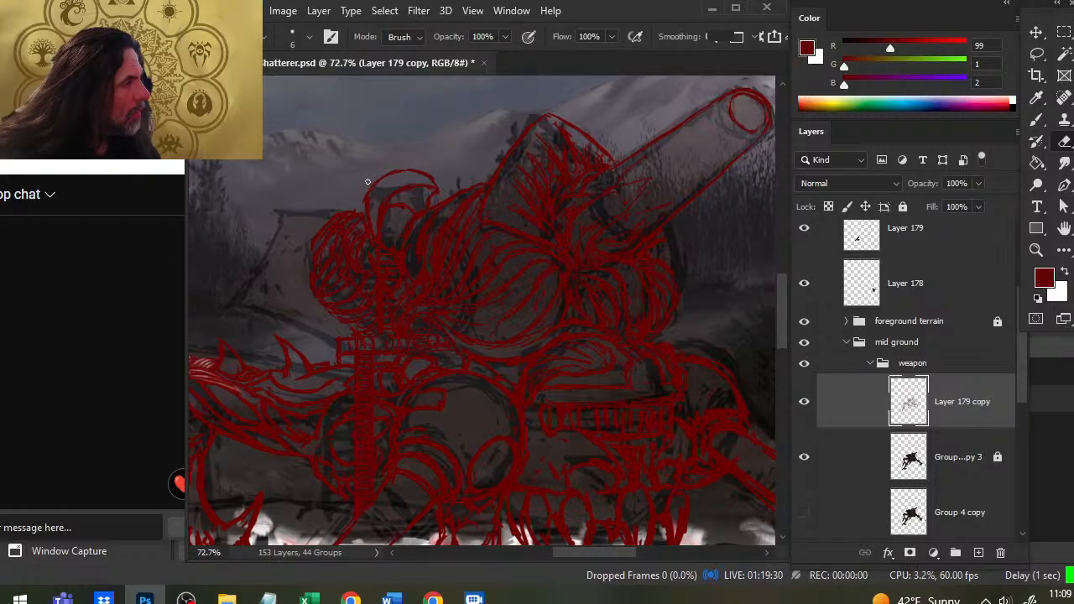
key("b")
key("e")
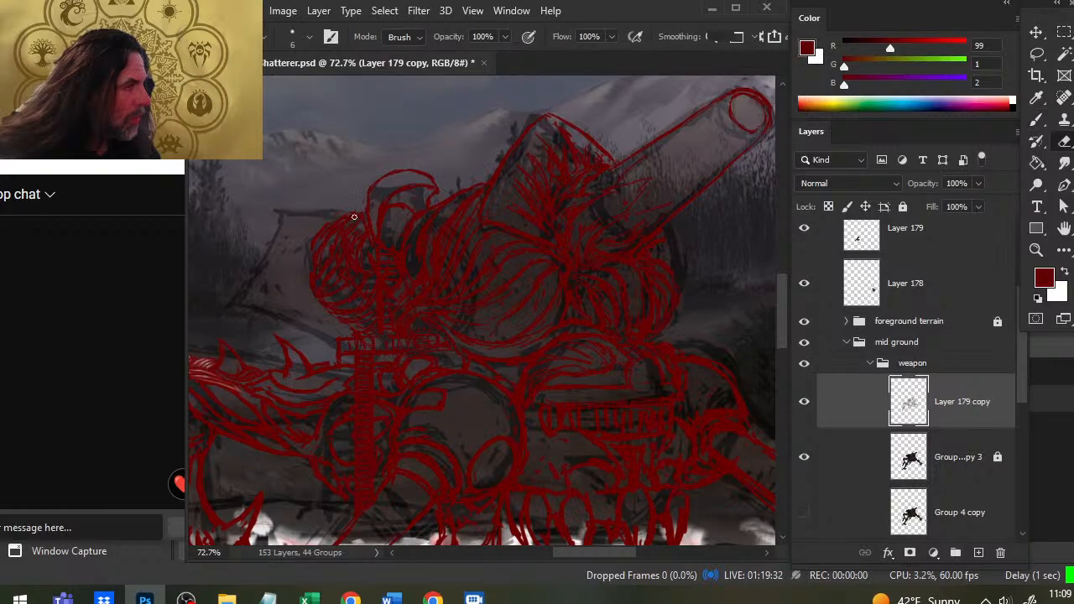
key("b")
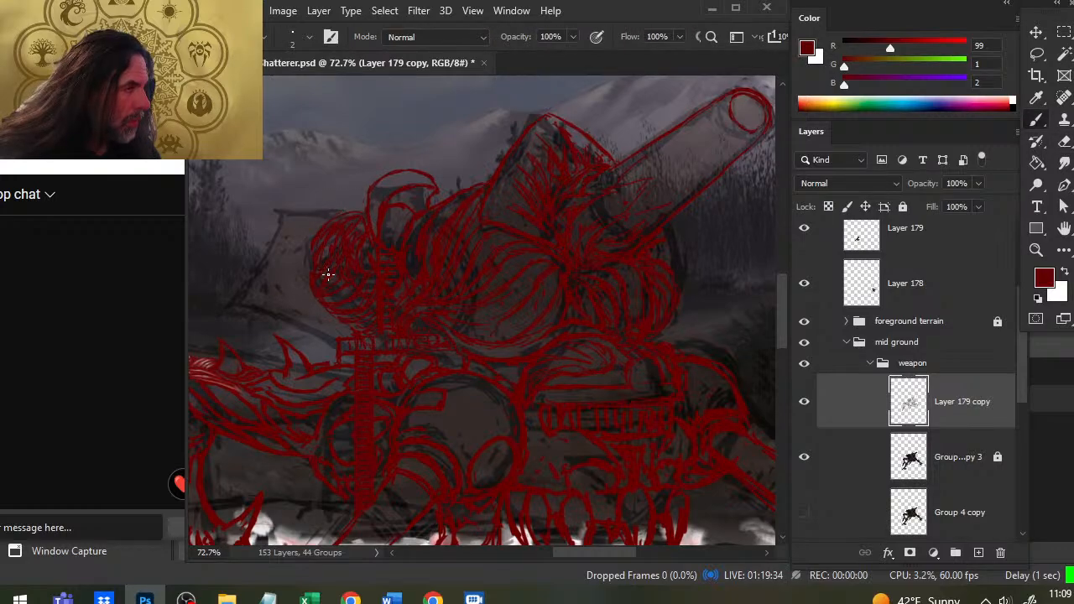
Step: Hide the locked Group...py 3 layer and erase the sketch lines on the front side of the round rear pod
key("e")
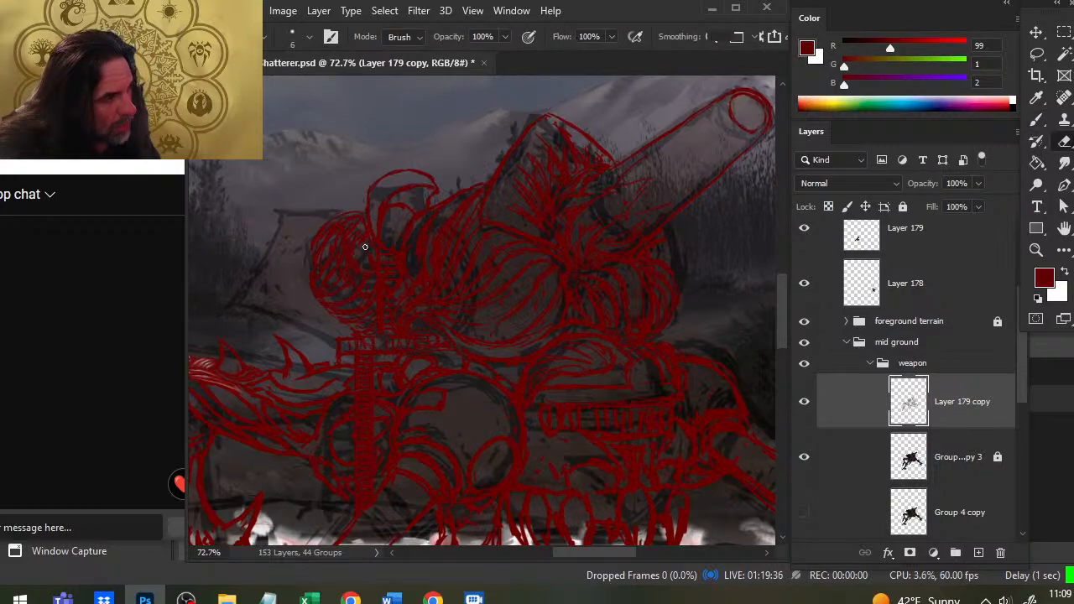
left_click(804, 458)
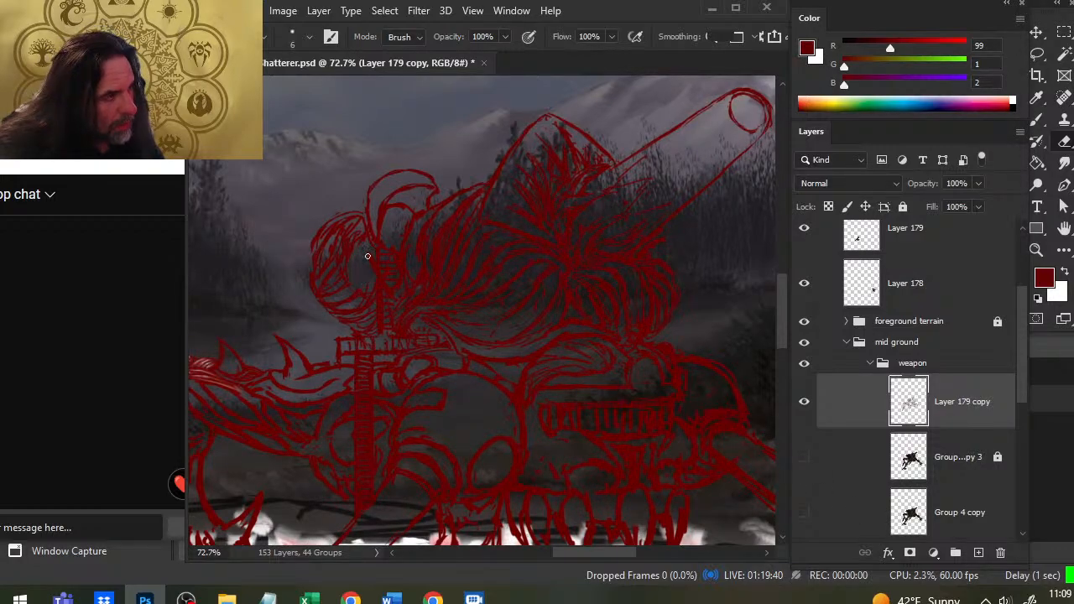
key("b")
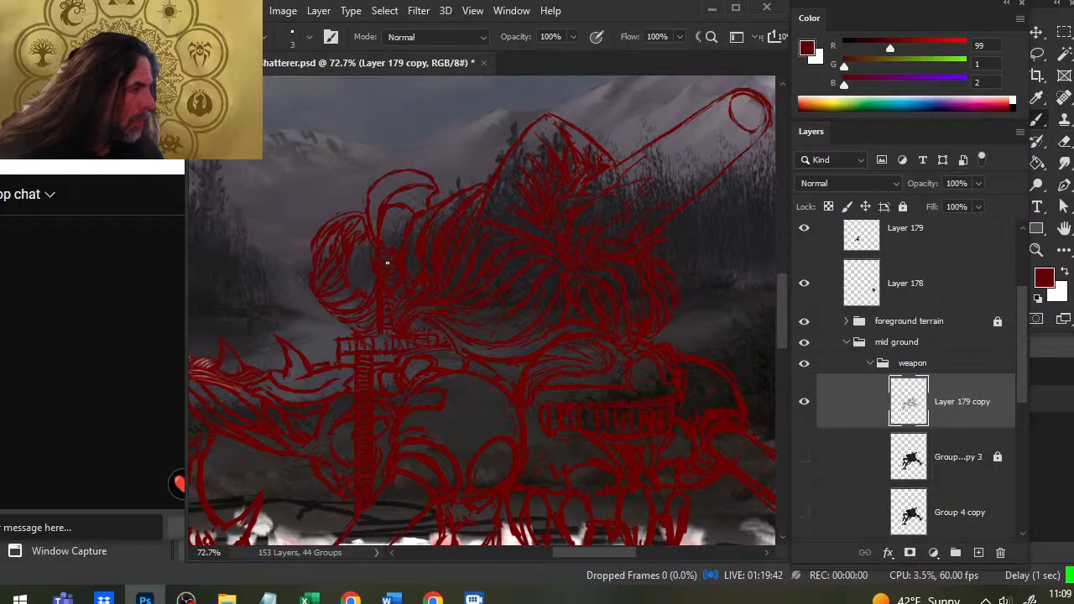
Step: Paint a solid dark red upright column between the rear pod and the large ribbed pod with the 25 px square brush
key("bracketright")
key("bracketright")
key("bracketright")
key("bracketright")
key("bracketright")
key("bracketright")
key("bracketright")
key("bracketright")
key("bracketright")
key("bracketright")
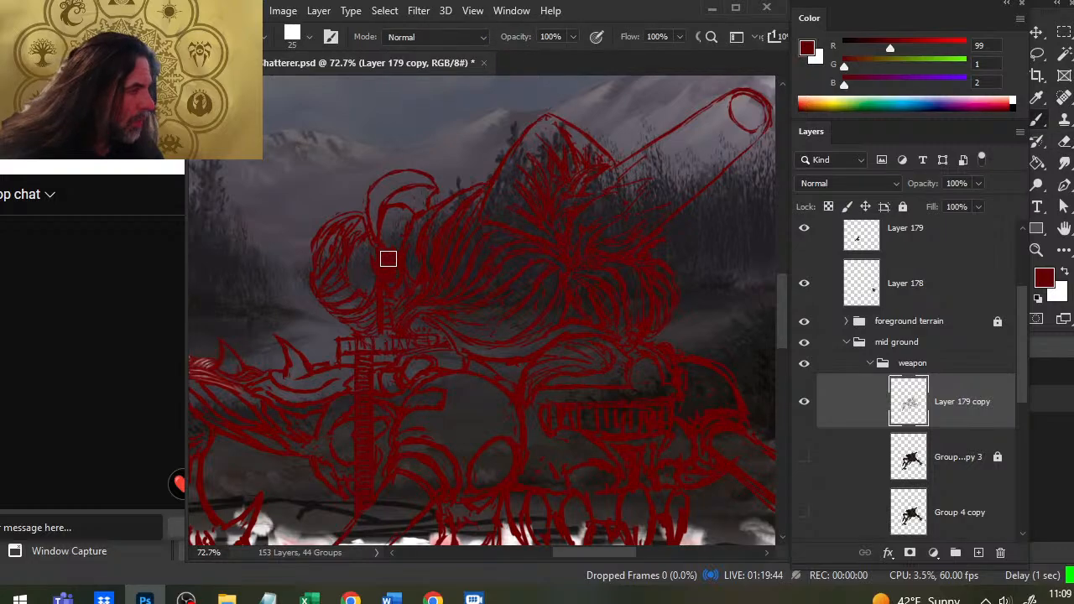
mouse_move(388, 258)
left_mouse_down()
mouse_move(391, 344)
mouse_move(391, 286)
left_mouse_up()
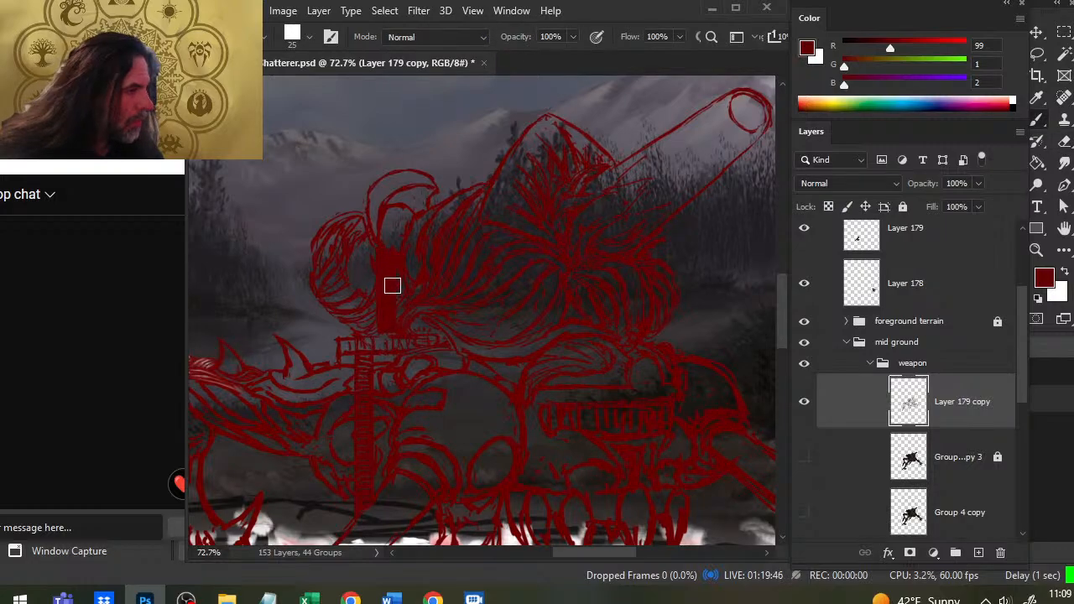
Step: Cut thin horizontal grooves across the solid column with a fine eraser and tidy its base
key("e")
key("bracketleft")
key("bracketleft")
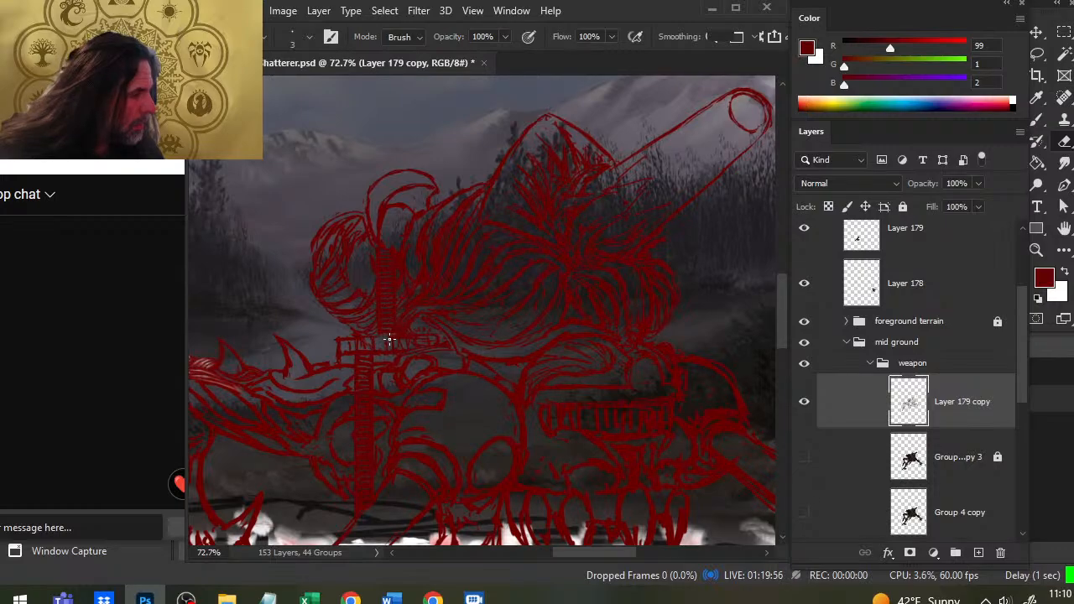
key("b")
key("e")
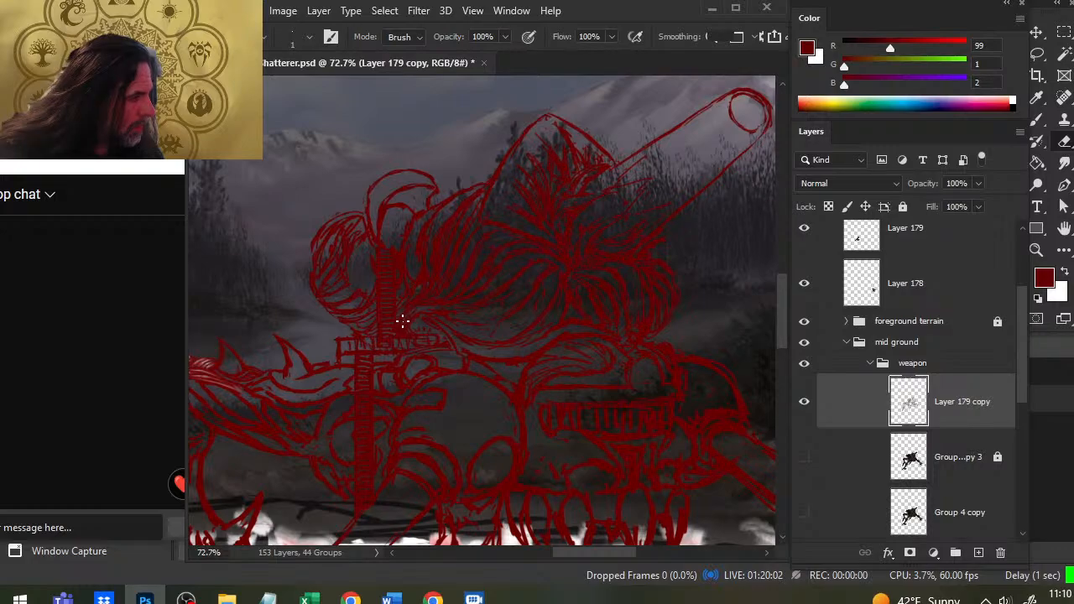
Step: Switch to a round 25 px brush, test it with a dab in the sky behind the arch, and erase the dab
key("b")
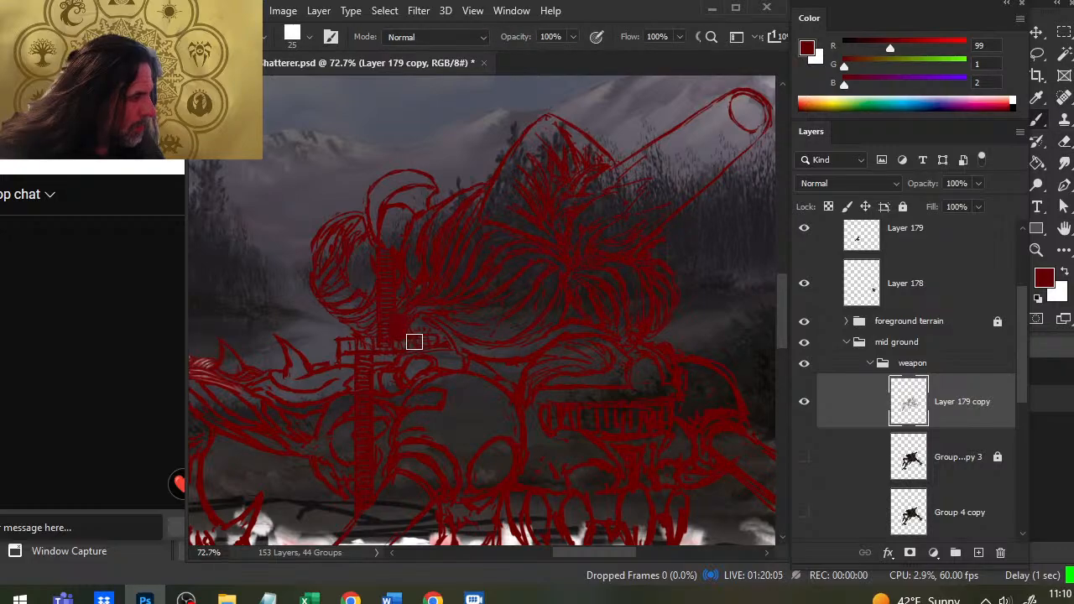
right_click(378, 309)
left_click(433, 421)
left_click(284, 180)
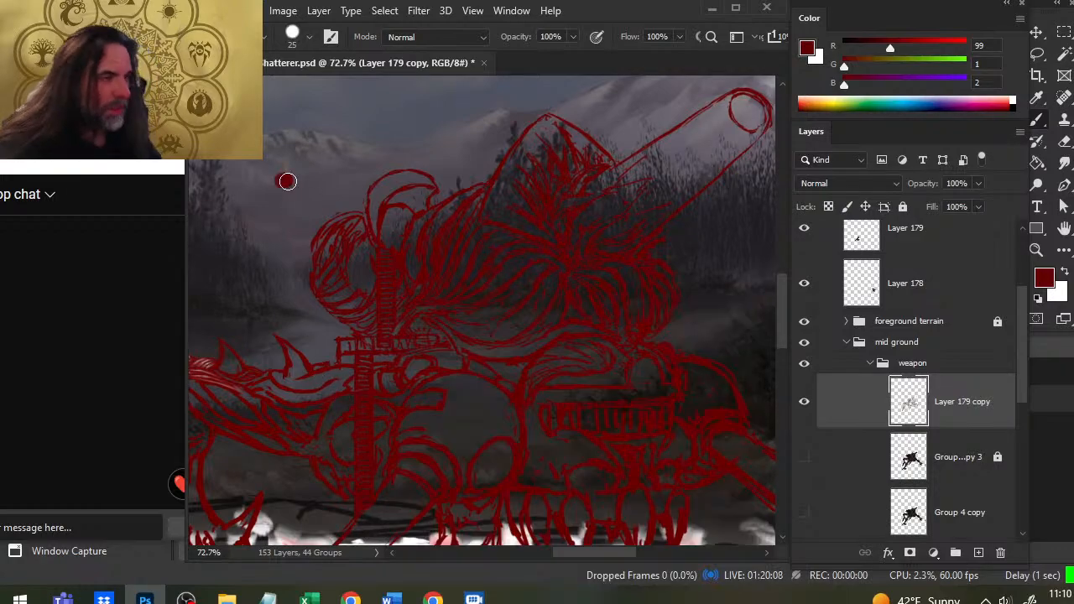
key("e")
left_click_drag(282, 185, 286, 175)
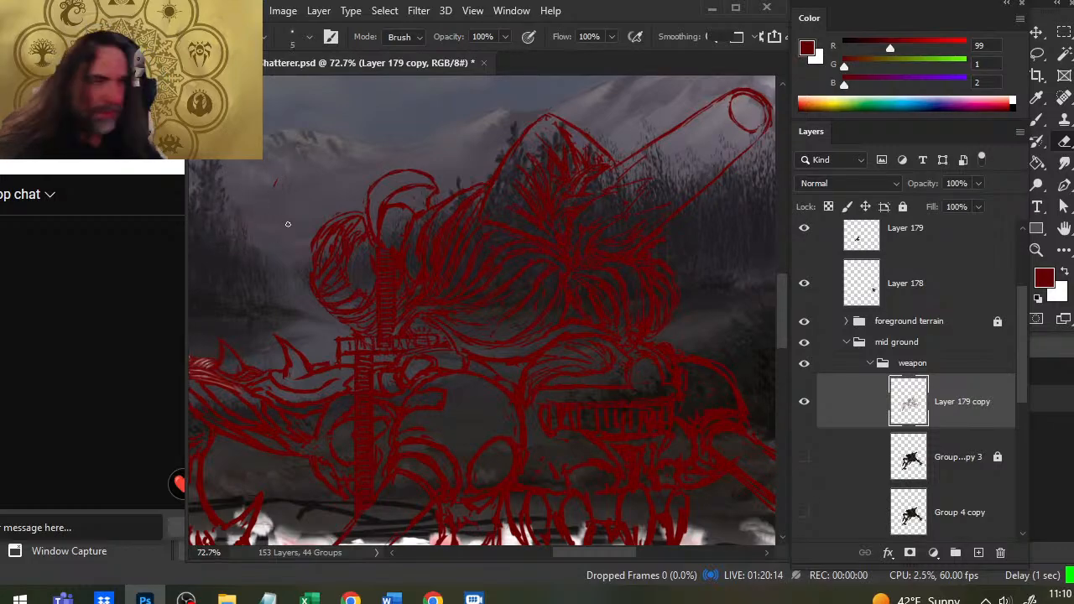
key("bracketright")
key("bracketright")
Step: Refine the large pod's rear folds beside the grooved column, using a 2 px brush and a 7 px eraser
key("b")
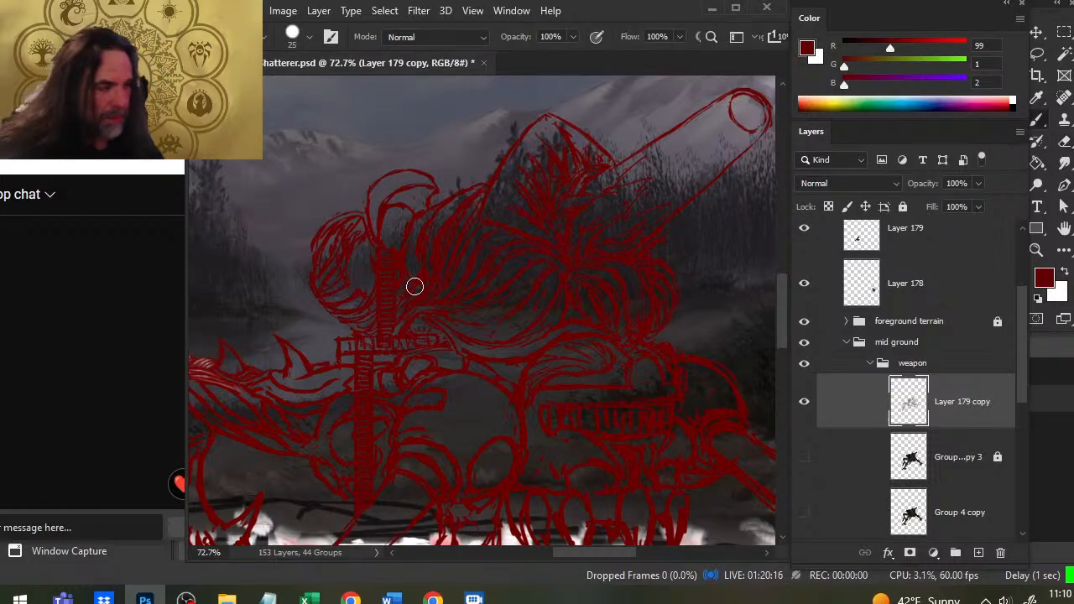
key("bracketleft")
key("bracketleft")
key("bracketleft")
key("bracketleft")
key("bracketleft")
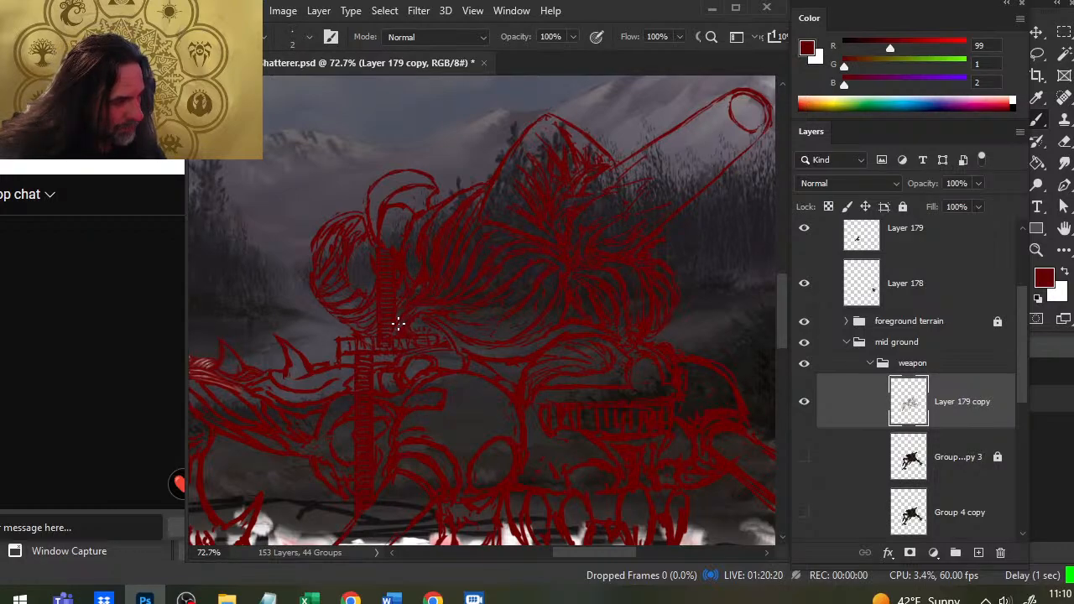
key("e")
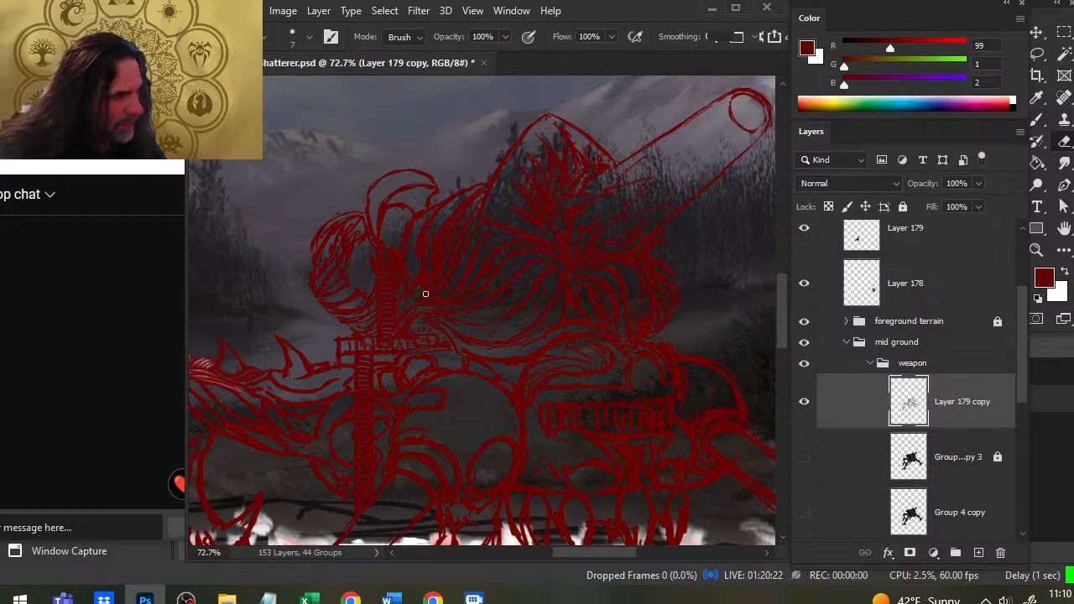
key("b")
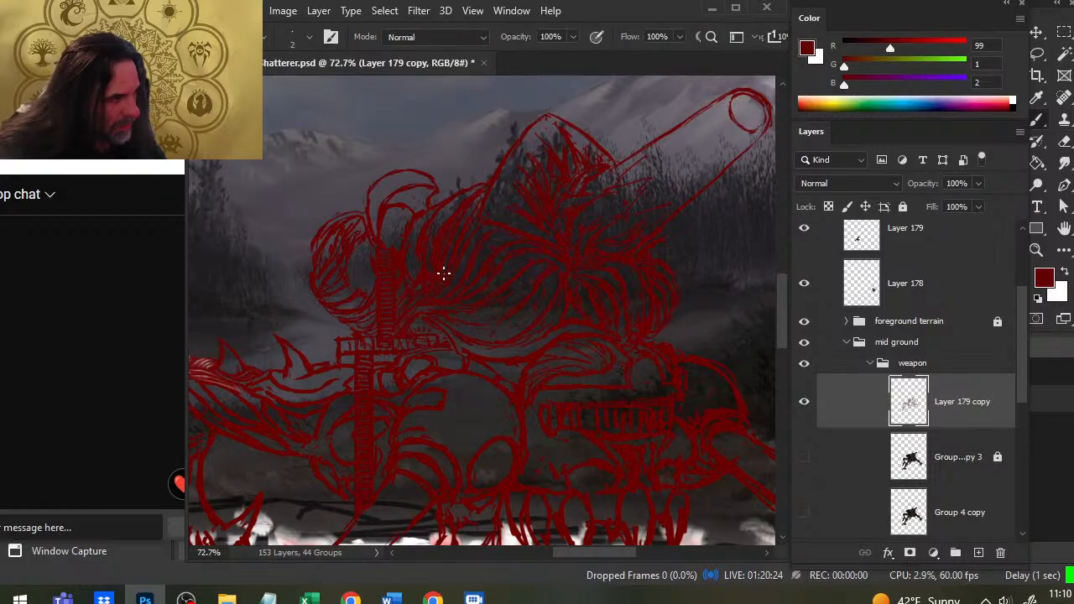
key("e")
key("b")
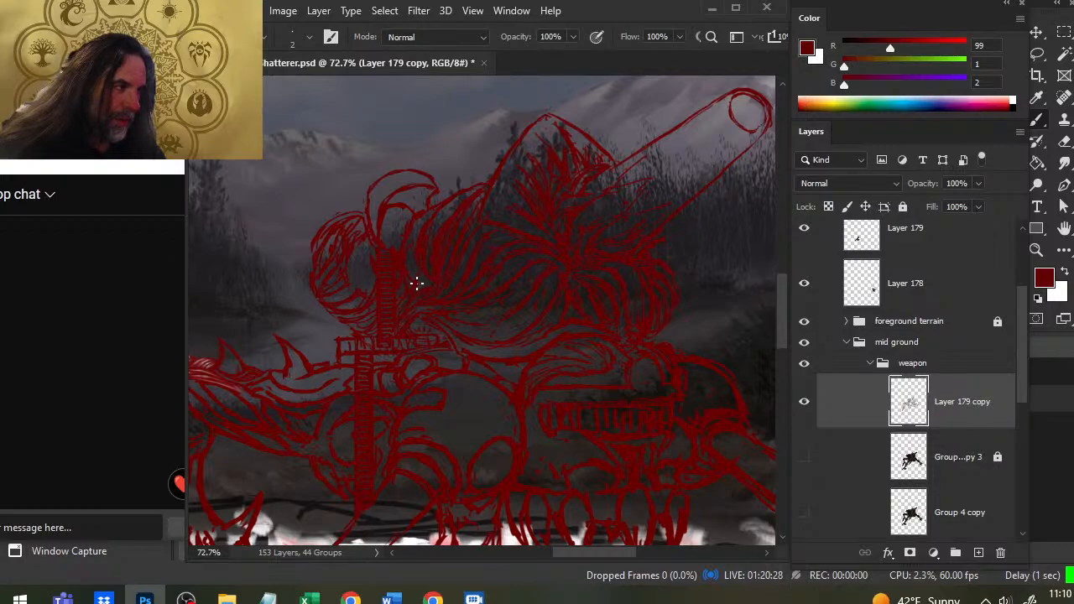
Step: Rework the converging folds at the large pod's lower rear corner, alternating the 2 px brush and 7 px eraser
key("e")
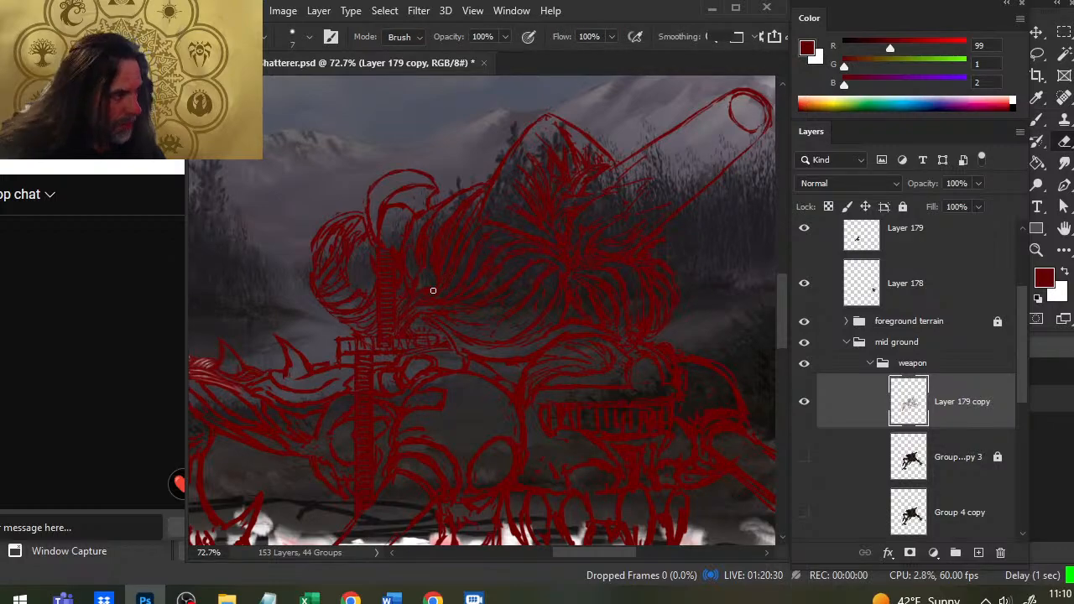
key("b")
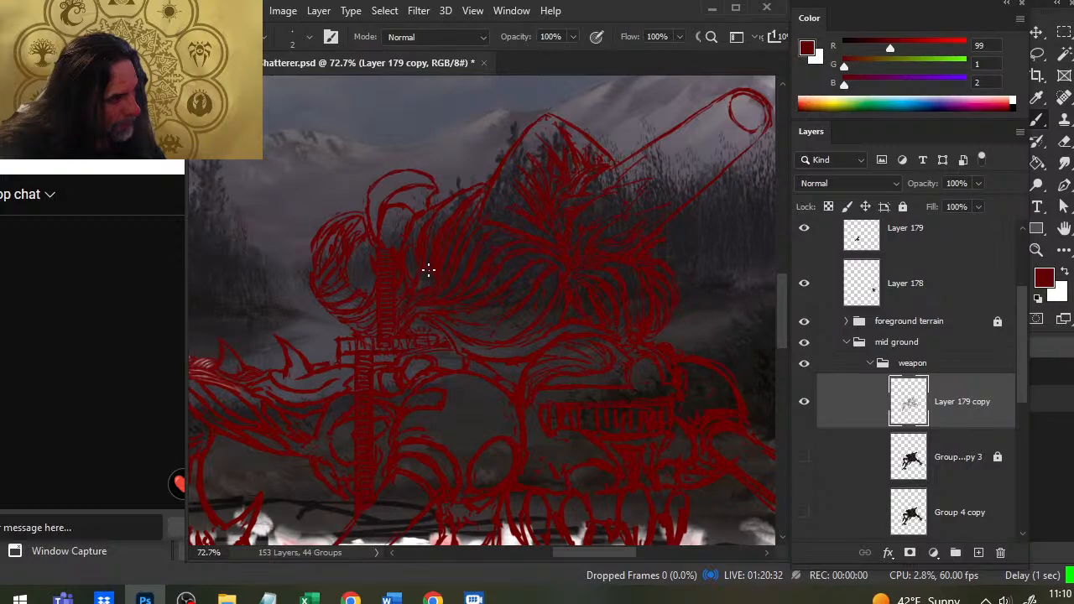
key("e")
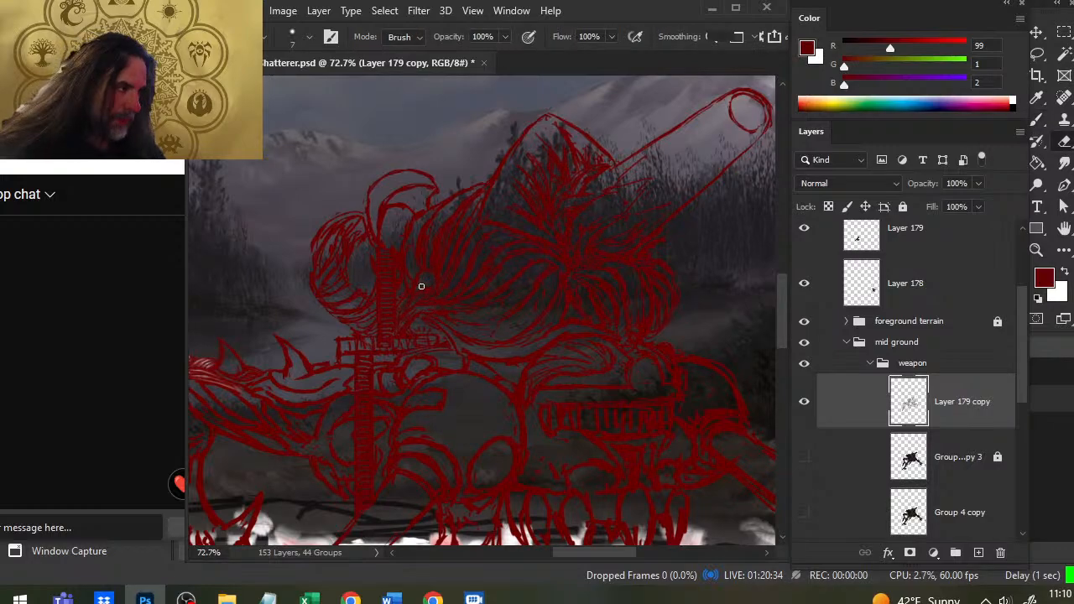
key("b")
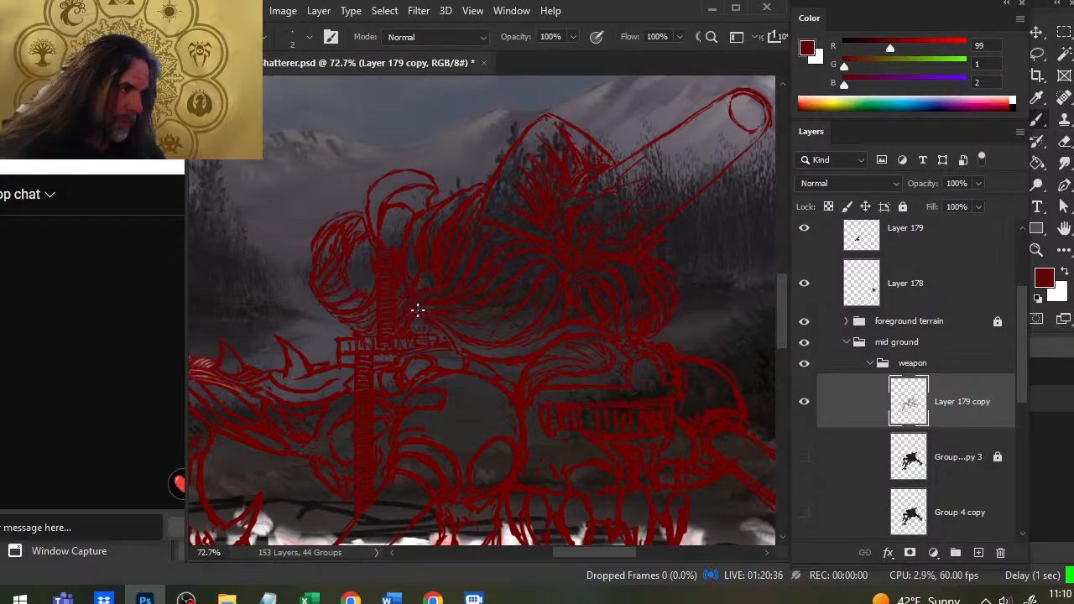
key("e")
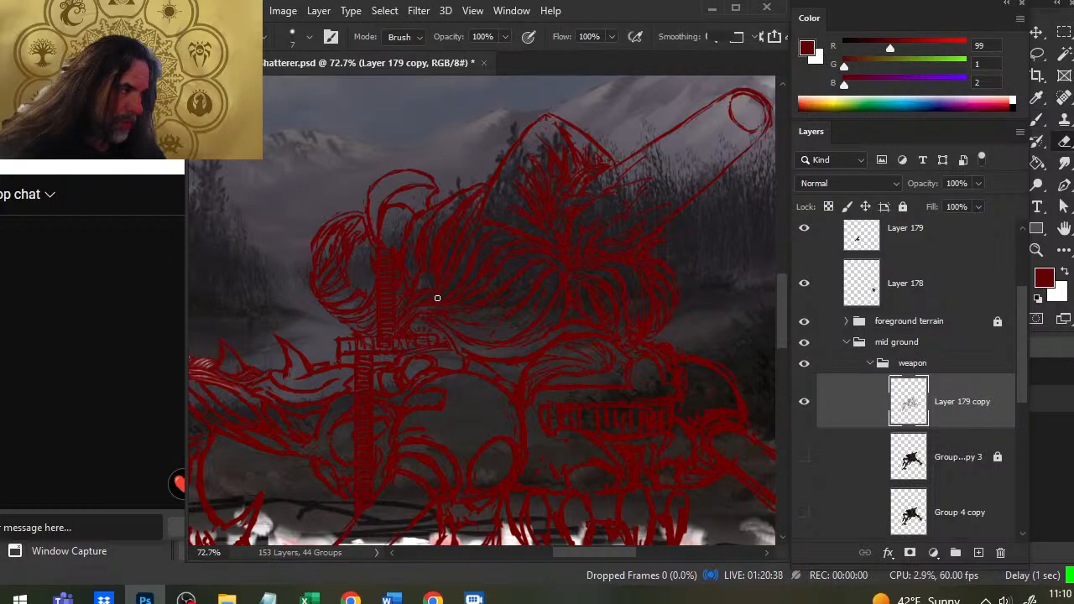
key("b")
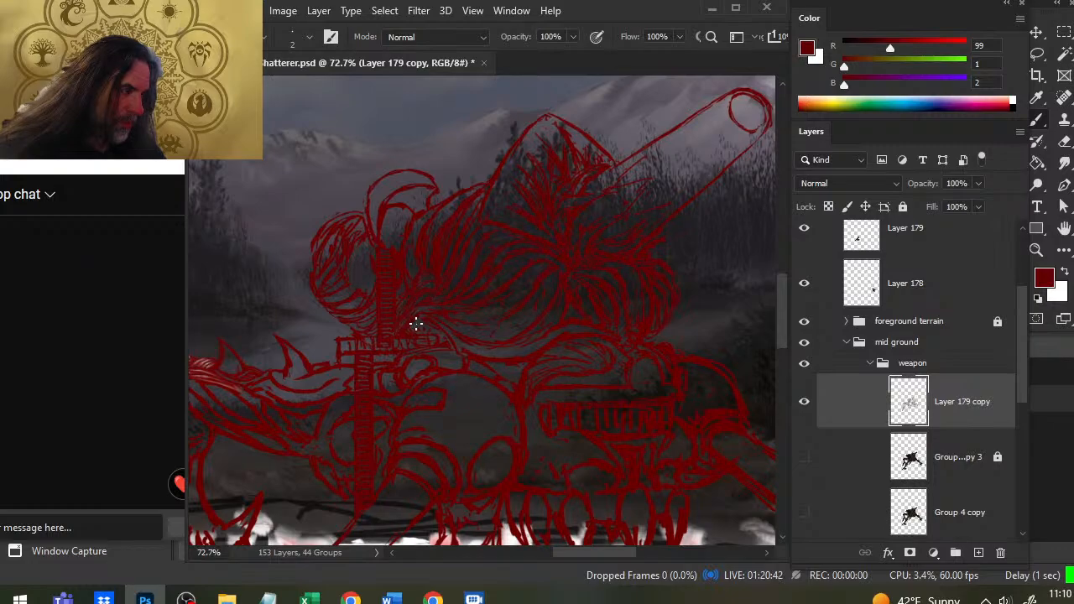
key("e")
key("b")
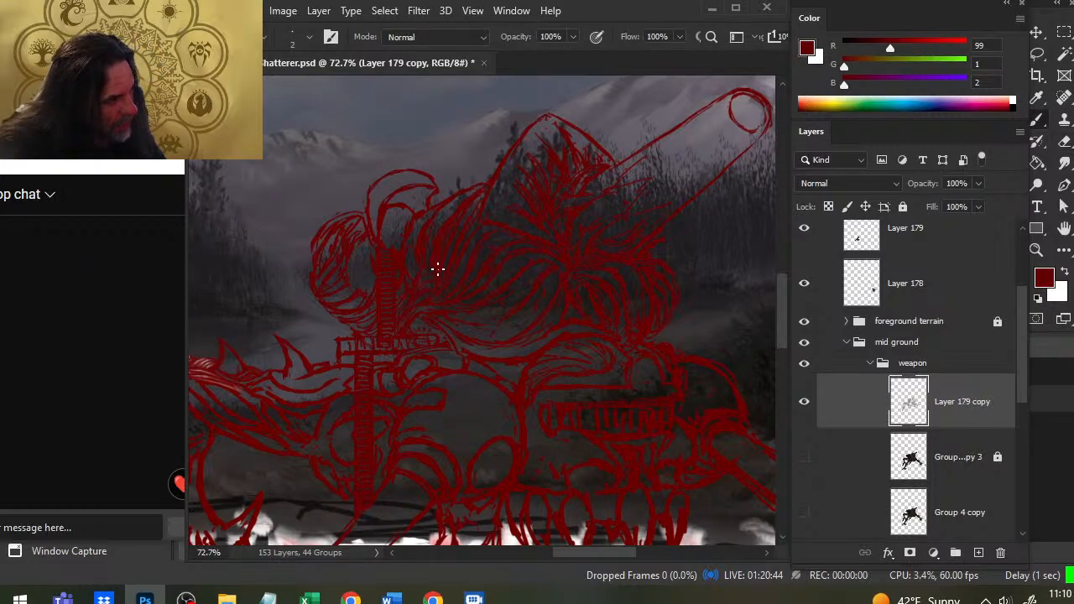
Step: Separate and redraw the curved ribs on the upper rear part of the large pod
key("e")
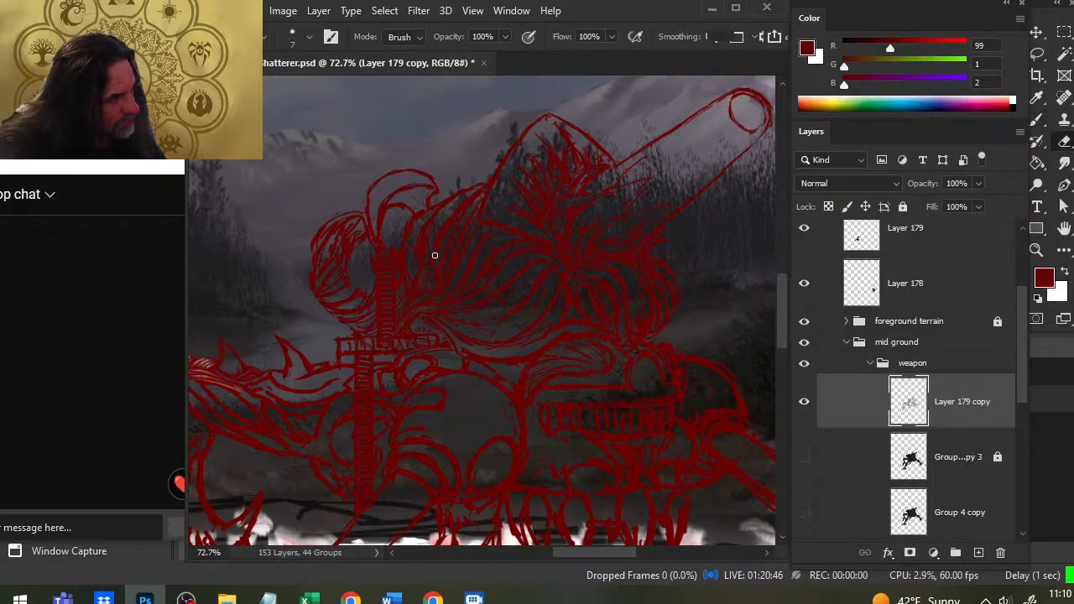
key("b")
key("e")
key("b")
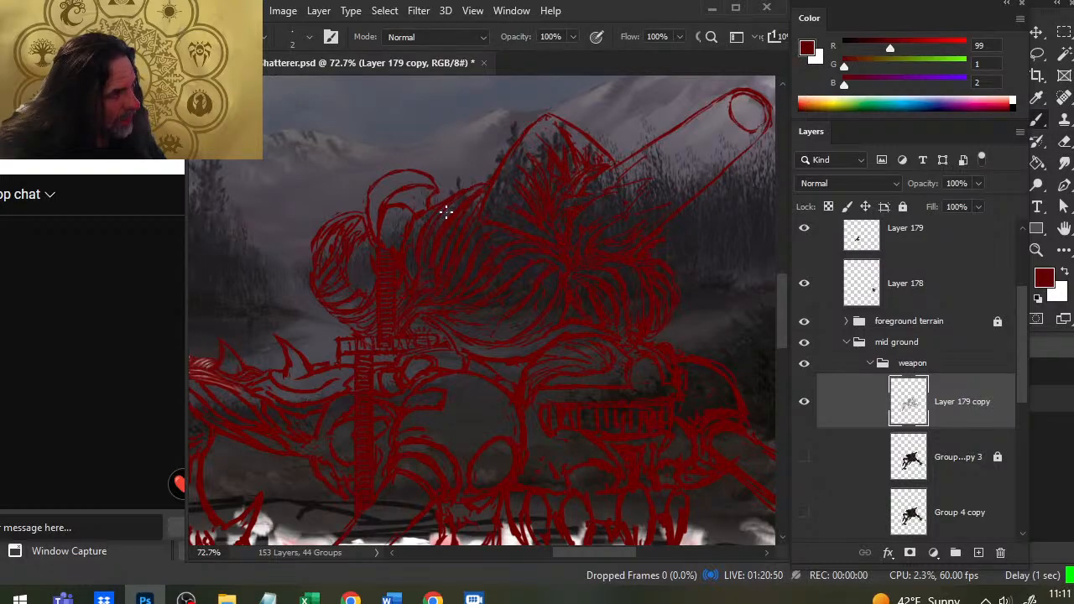
key("e")
key("b")
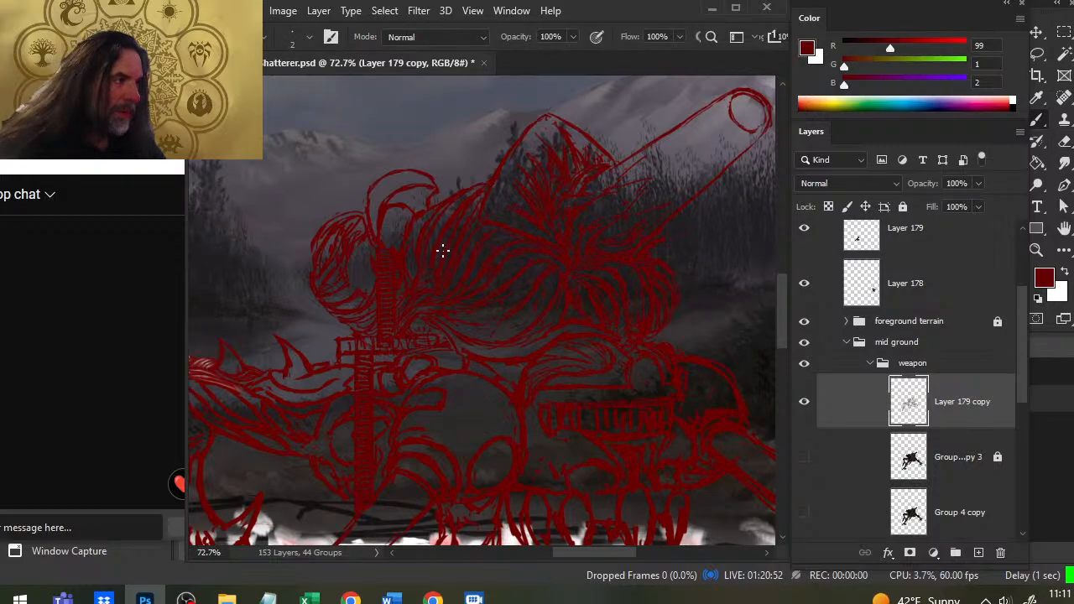
Step: Break up the large pod's upper edge below the hook's tip by erasing the contour and redrawing the rib ends
key("e")
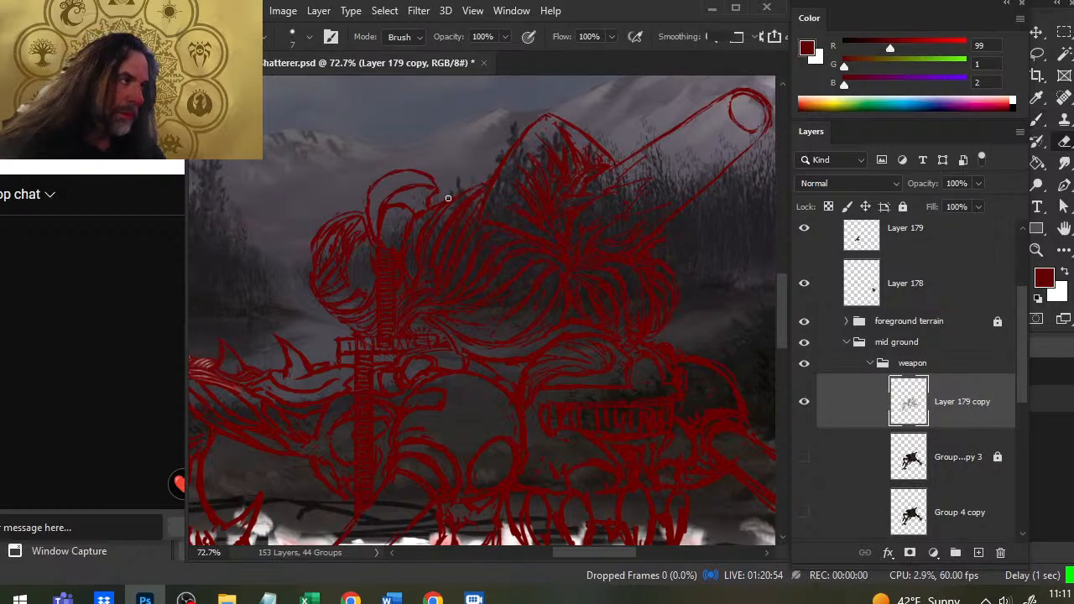
key("b")
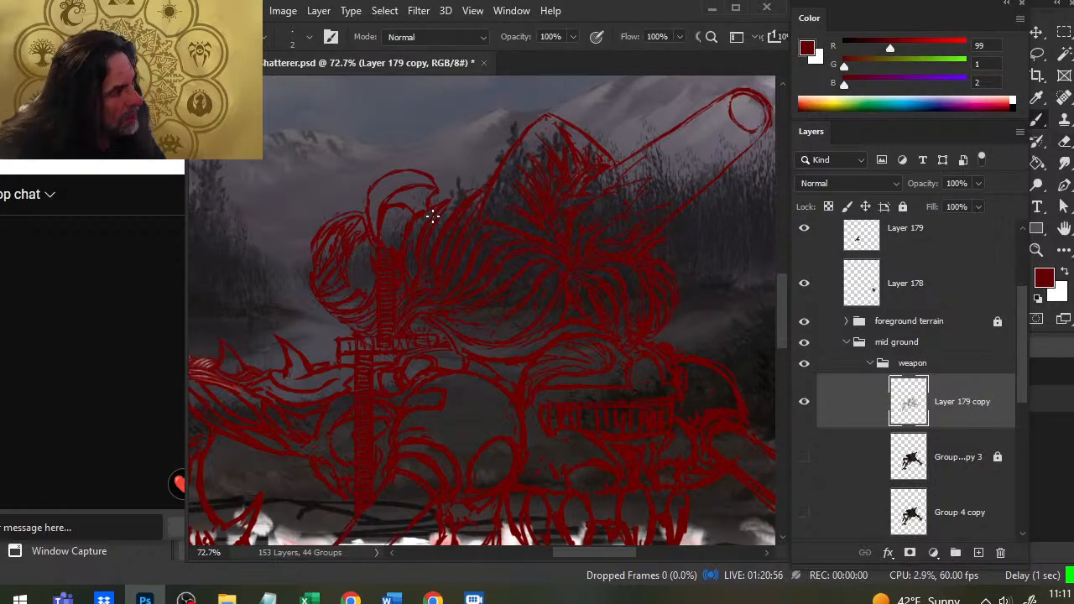
key("e")
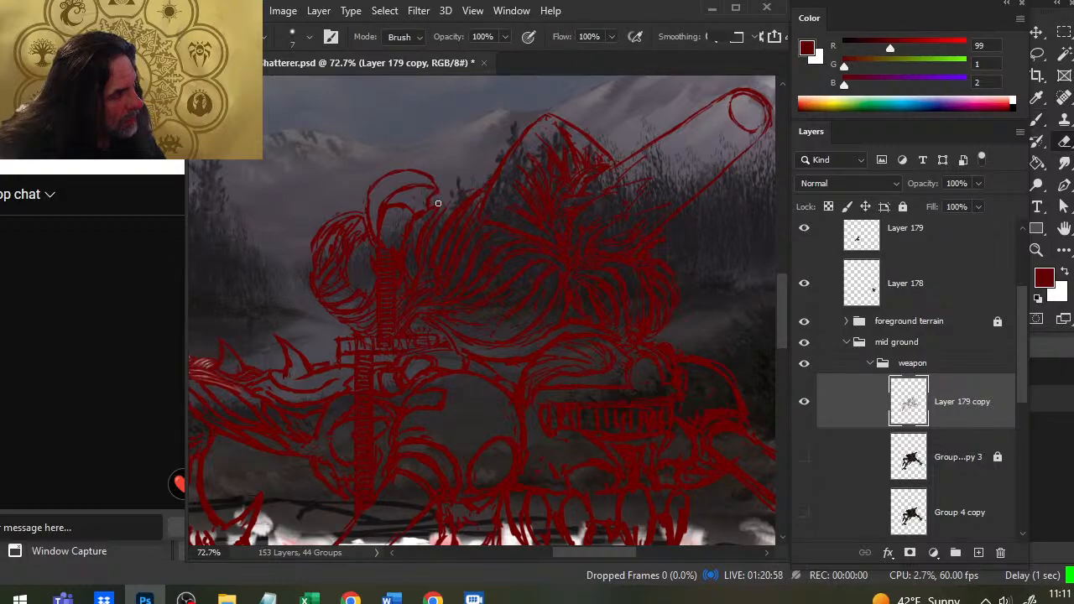
key("b")
key("e")
key("b")
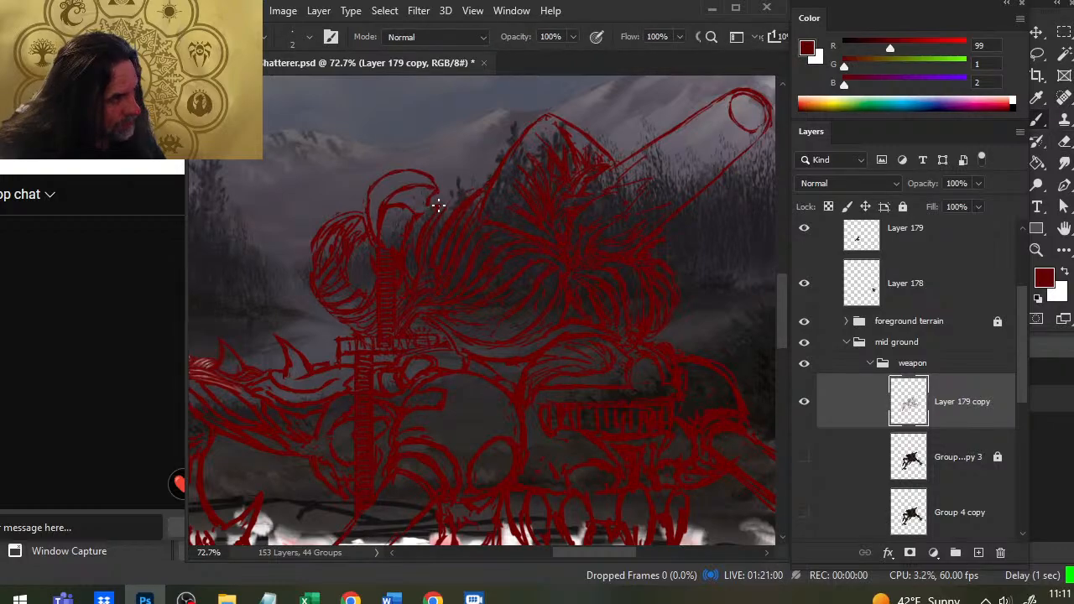
Step: Erase the leftover lines inside the hooked arch and clean up its inner contour and tip
key("e")
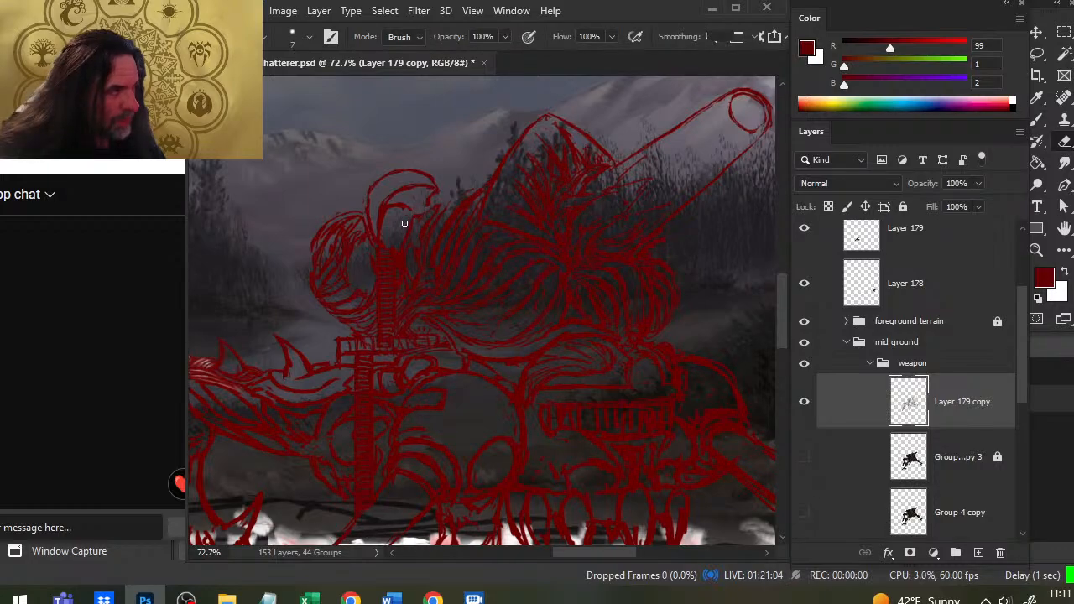
key("b")
key("e")
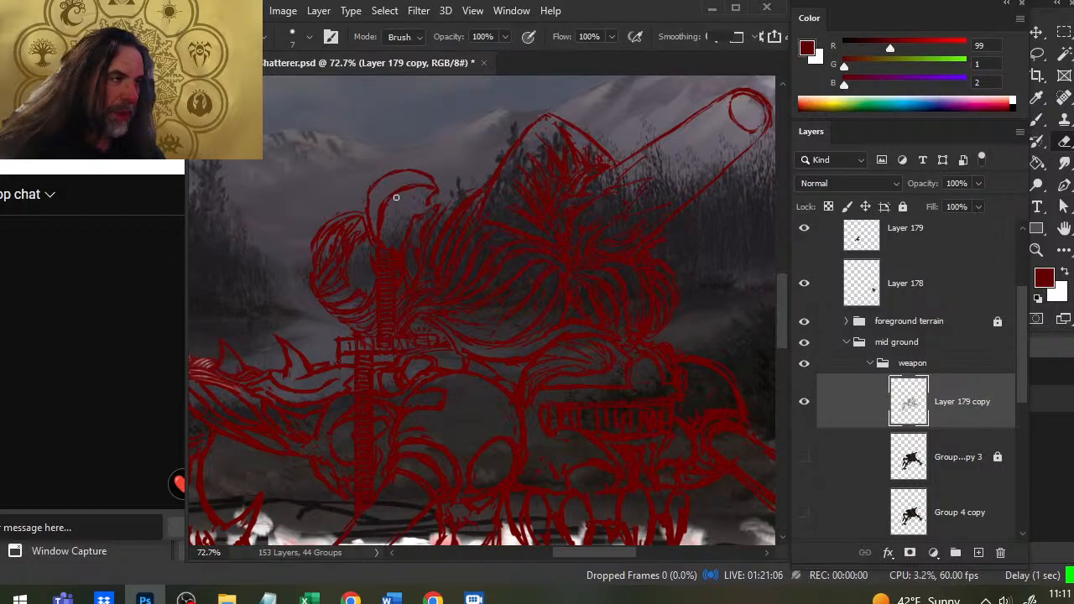
left_click_drag(386, 212, 384, 228)
key("b")
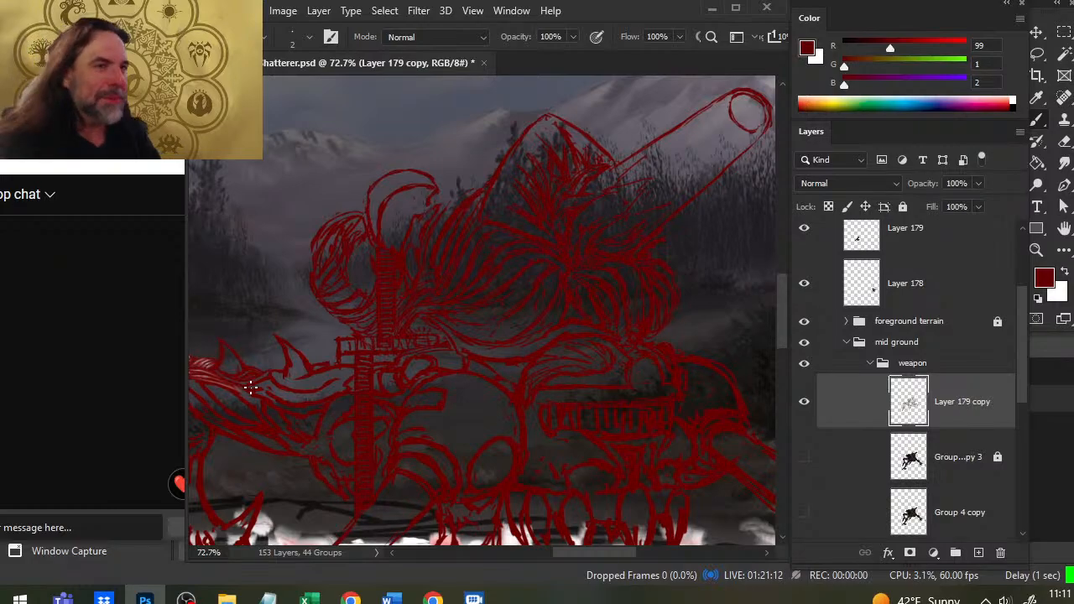
Step: Redefine the top of the grooved column under the arch with the 4 px eraser and 2 px brush
key("e")
key("b")
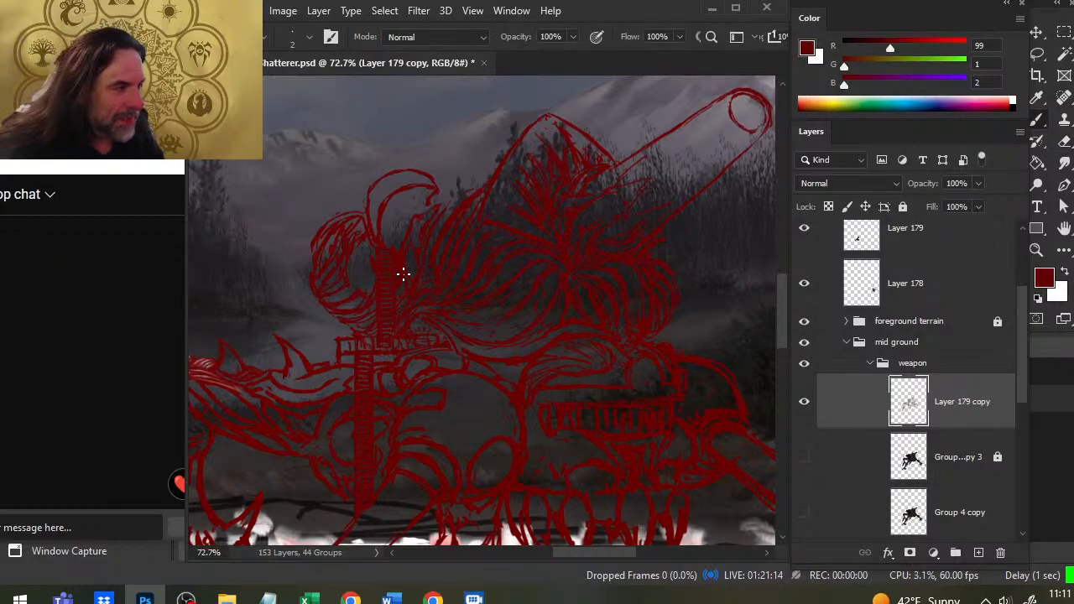
key("e")
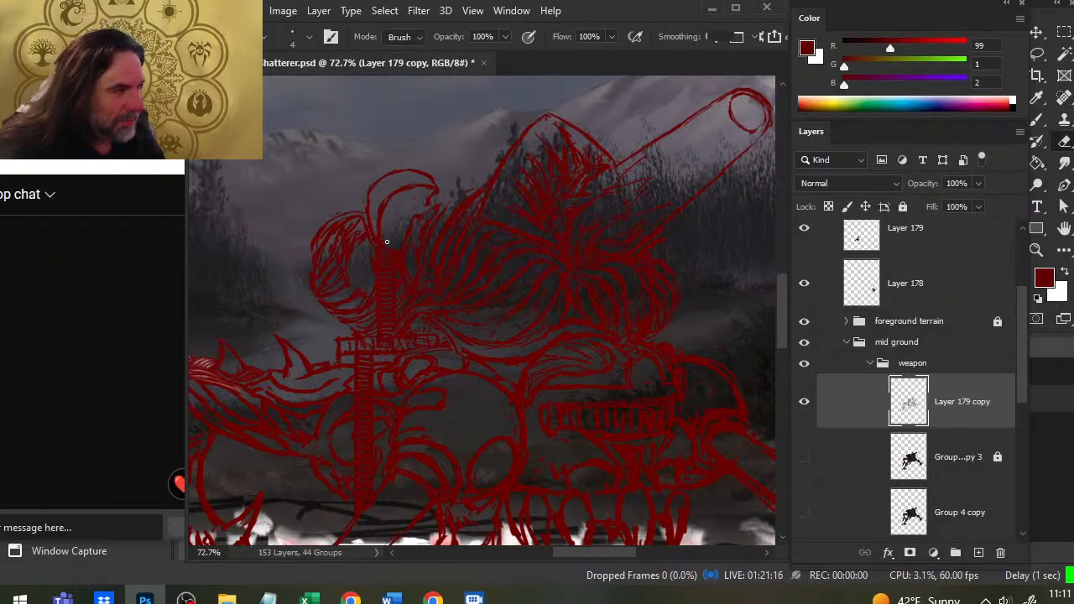
key("b")
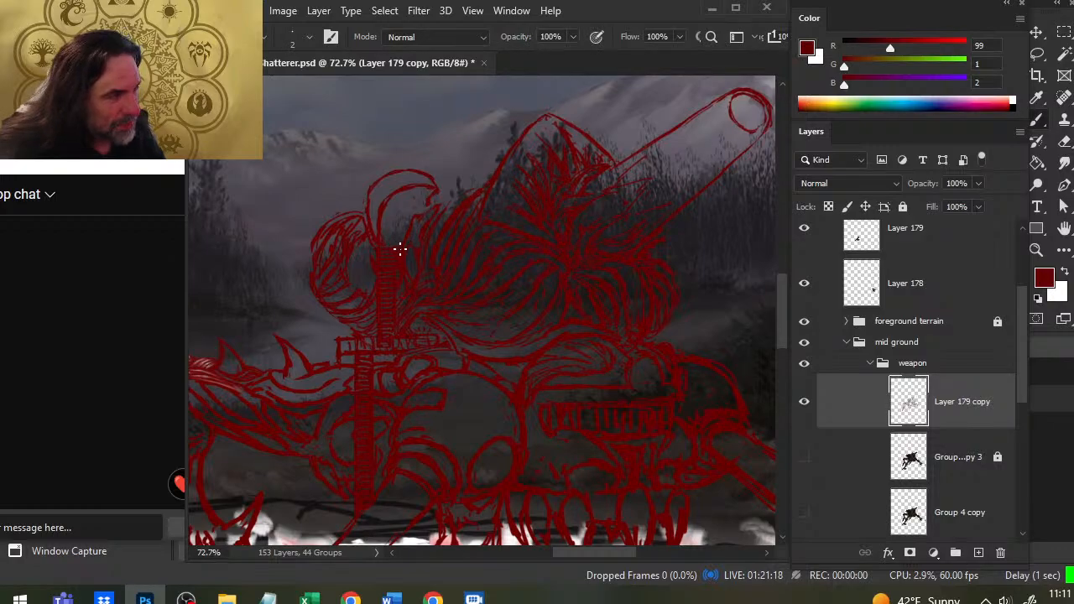
Step: Sketch a small block joining the arch's foot to the top of the grooved column, trimming its lines with the eraser
key("e")
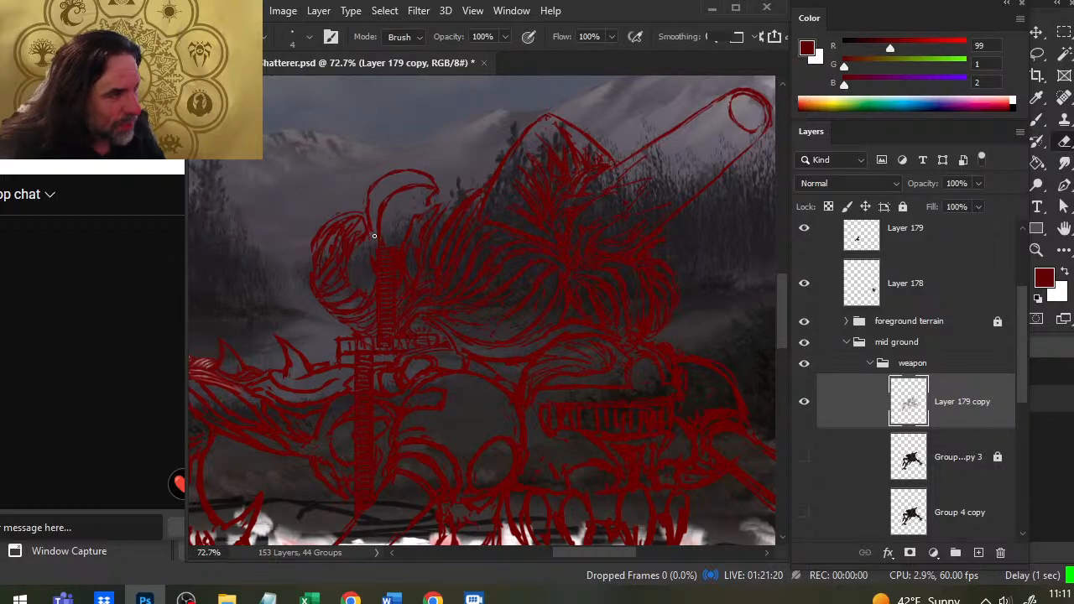
key("b")
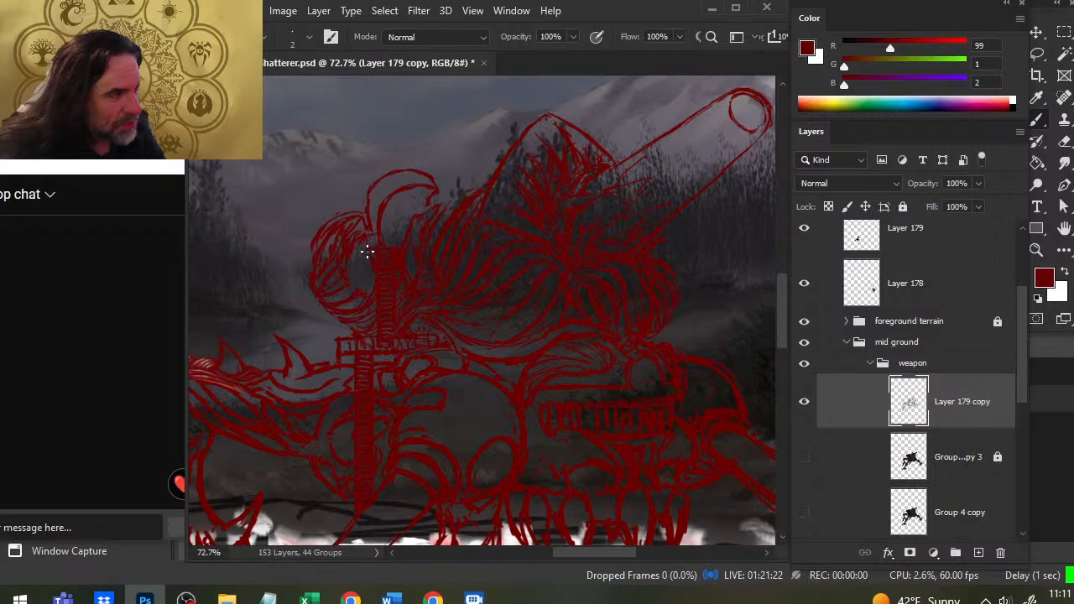
key("e")
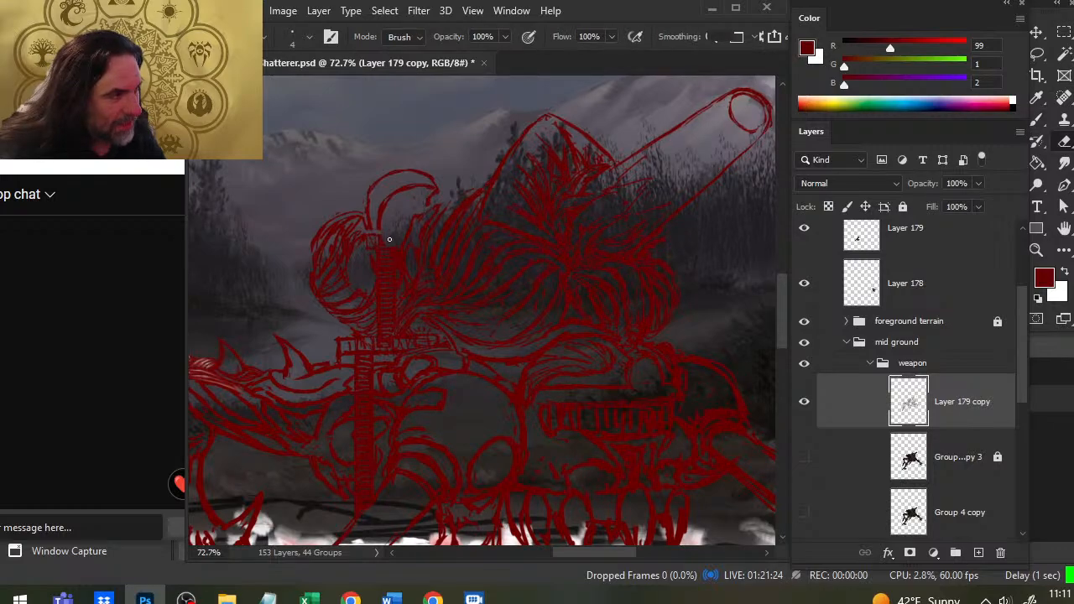
key("b")
key("e")
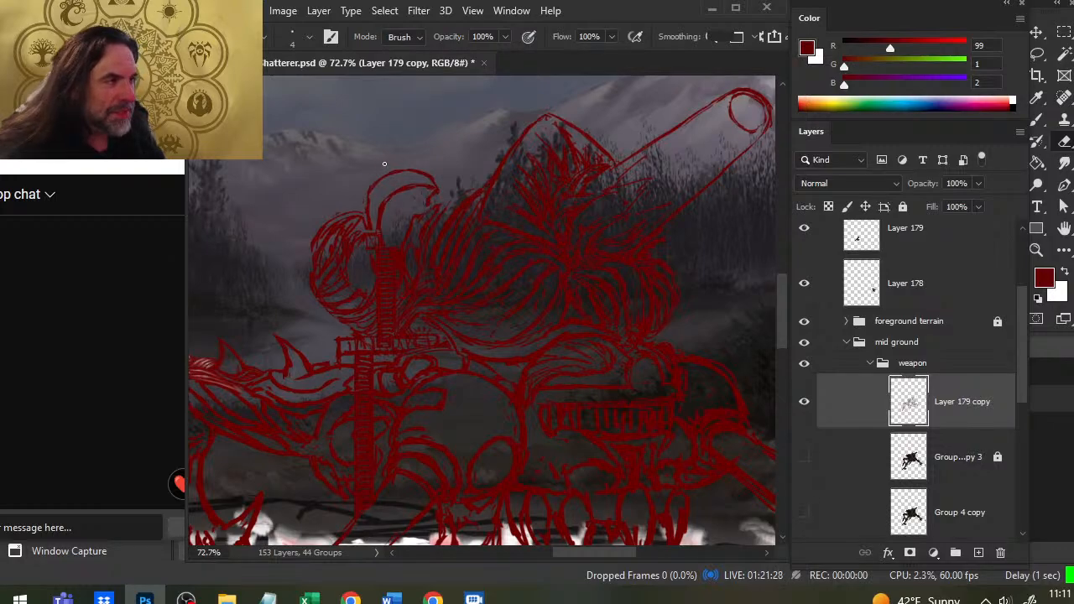
key("b")
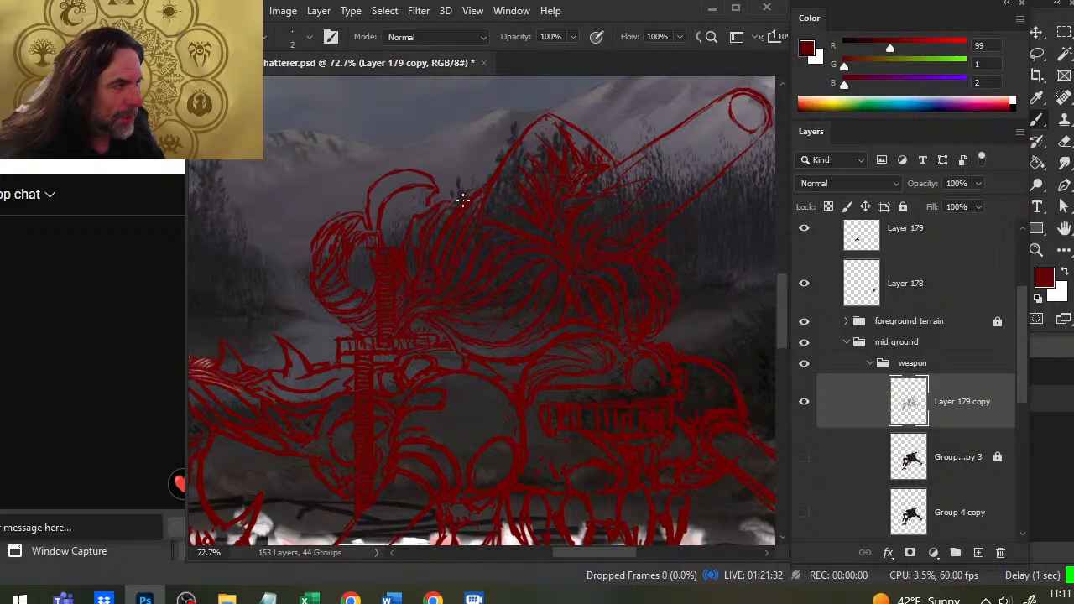
Step: Refine the rib ends along the large pod's upper edge beyond the hook's tip with alternating eraser and brush strokes
key("e")
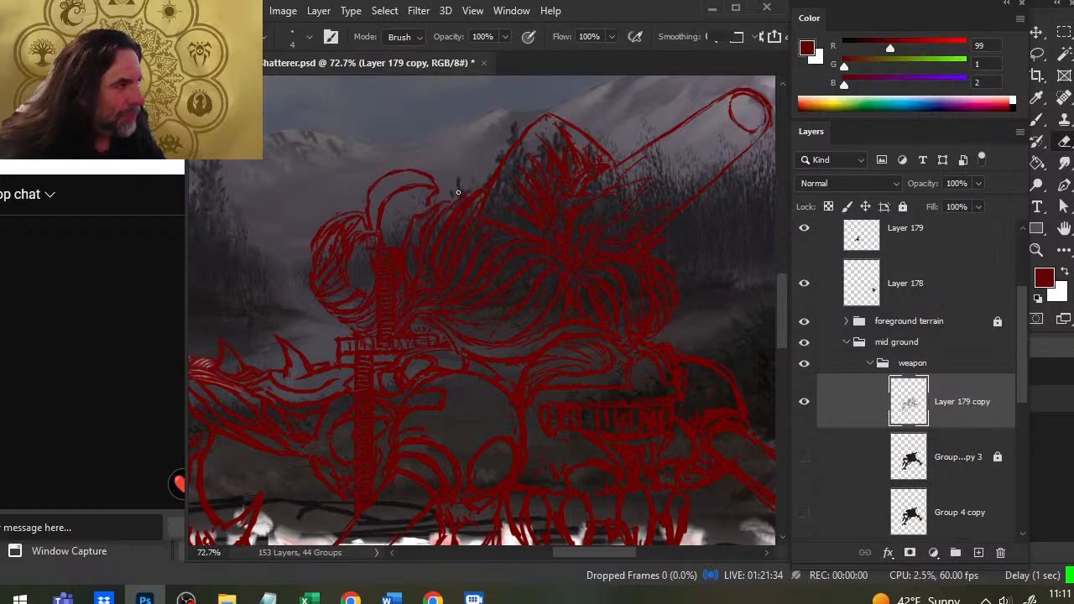
key("b")
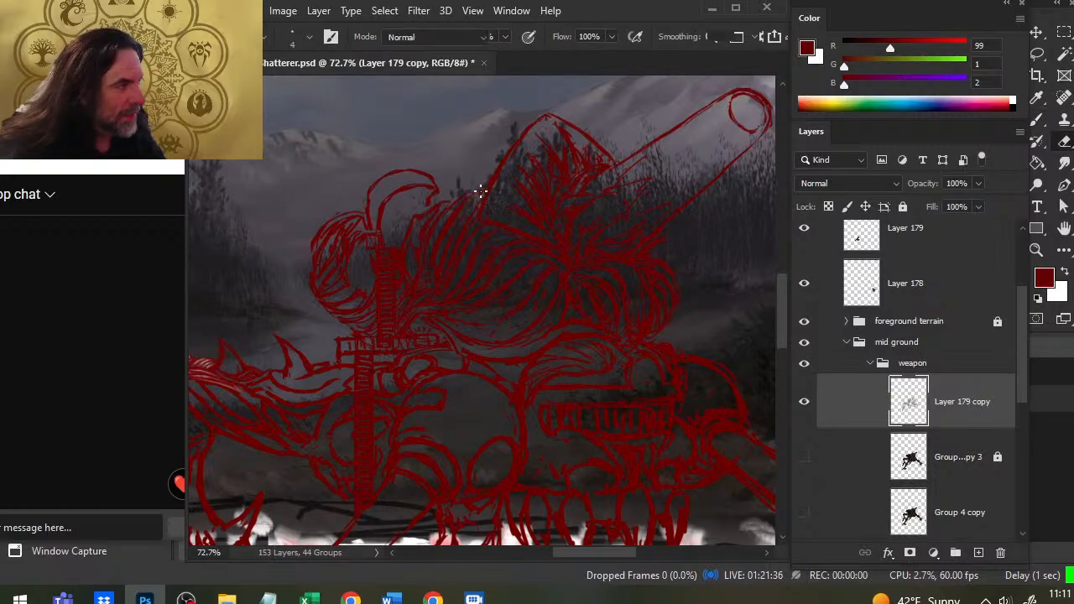
key("e")
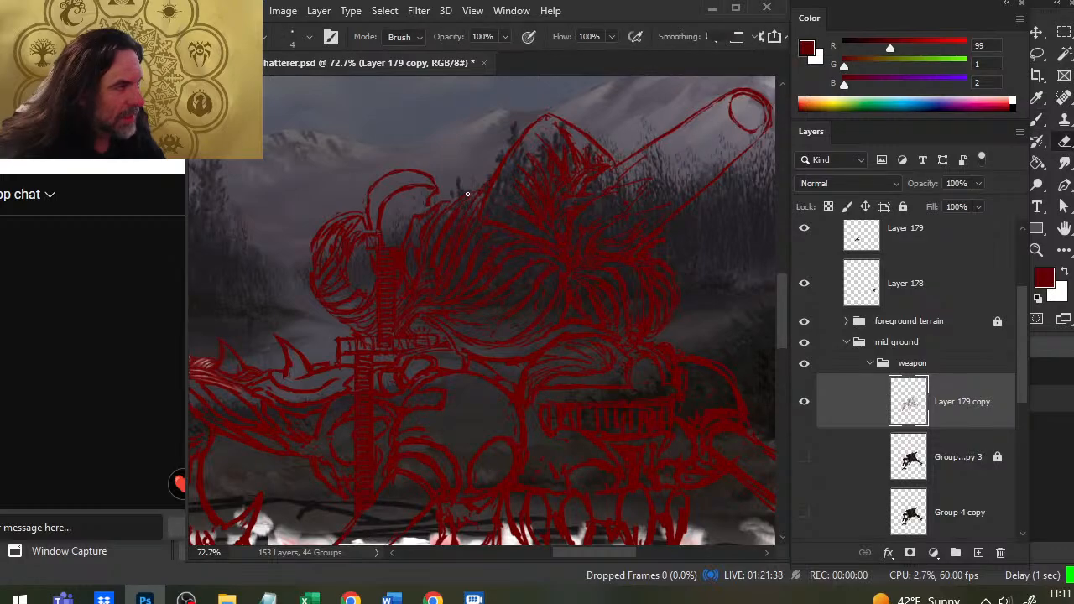
key("b")
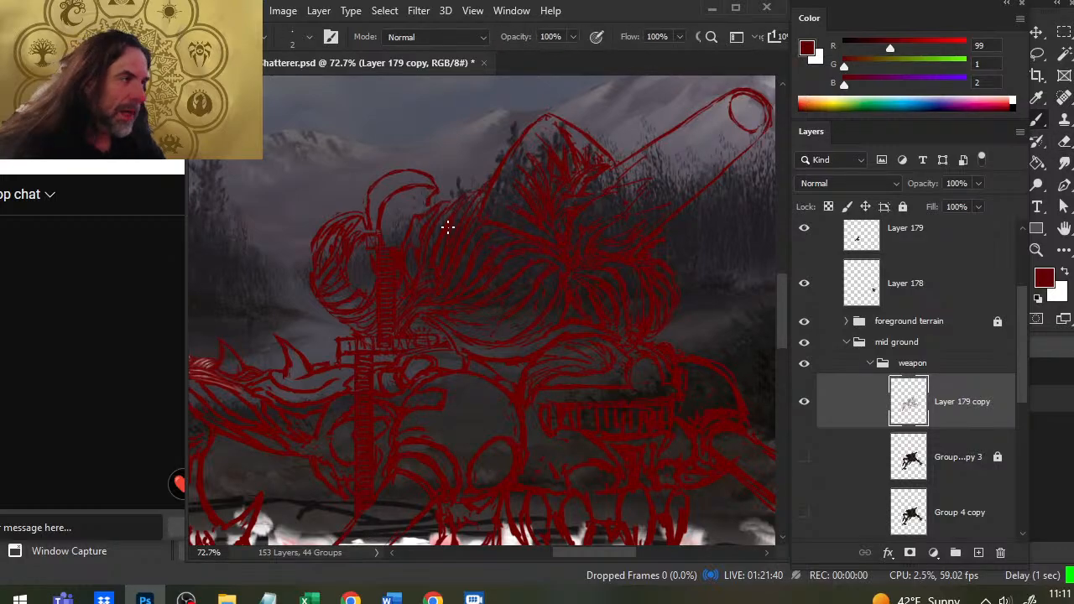
key("e")
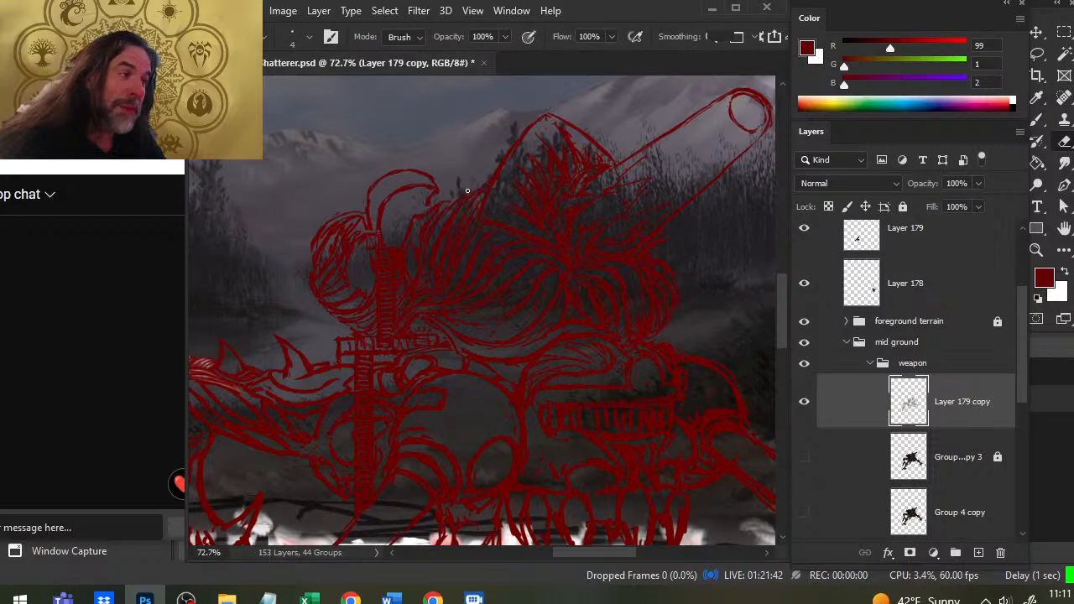
key("b")
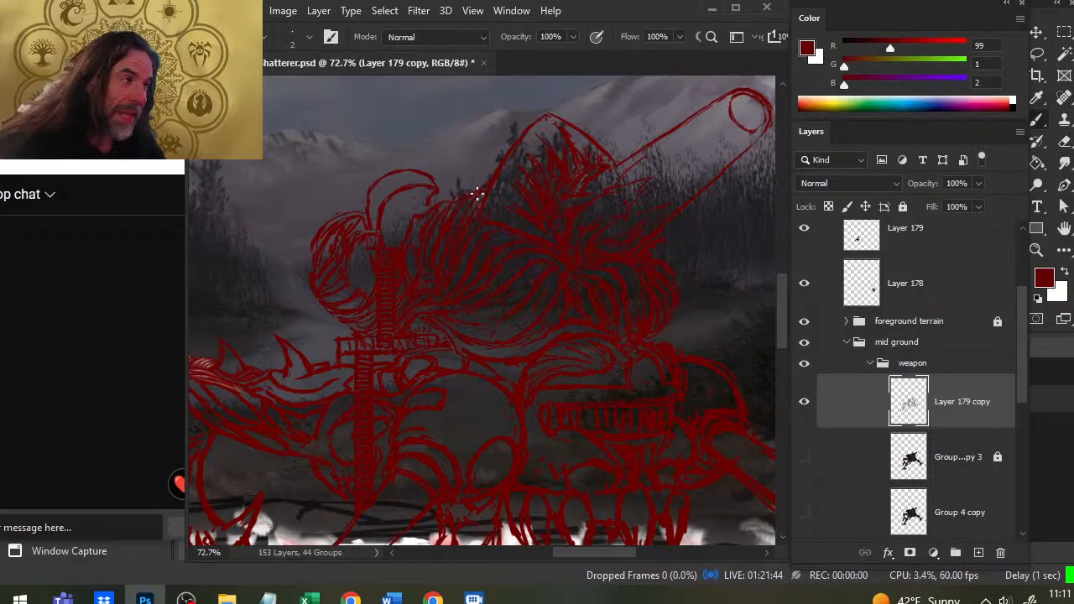
Step: Redraw the arch's outer contour slightly higher and wider, and erase the old line beneath it
key("e")
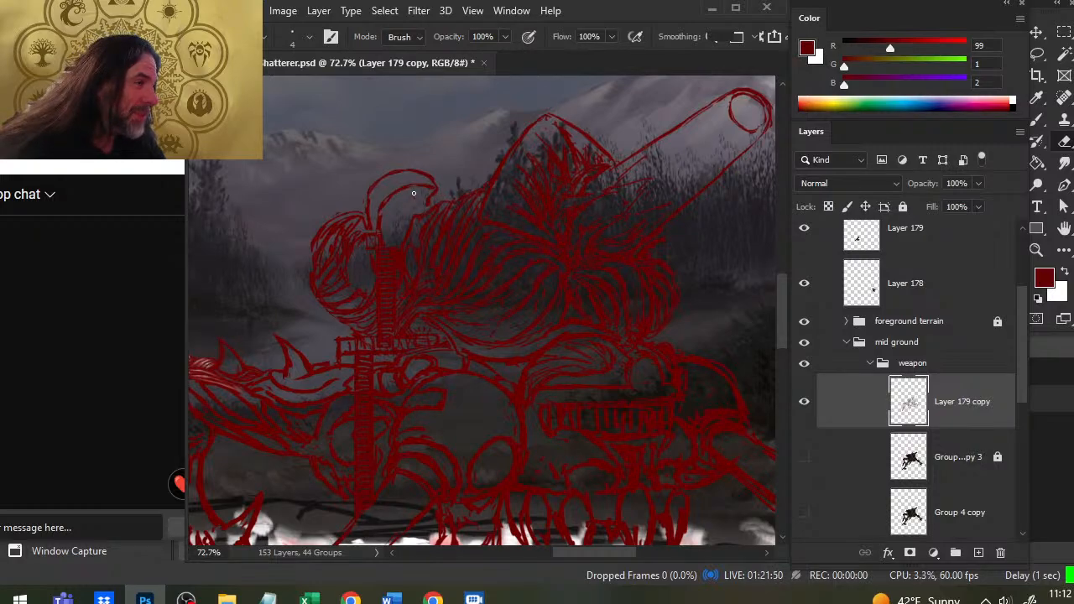
key("b")
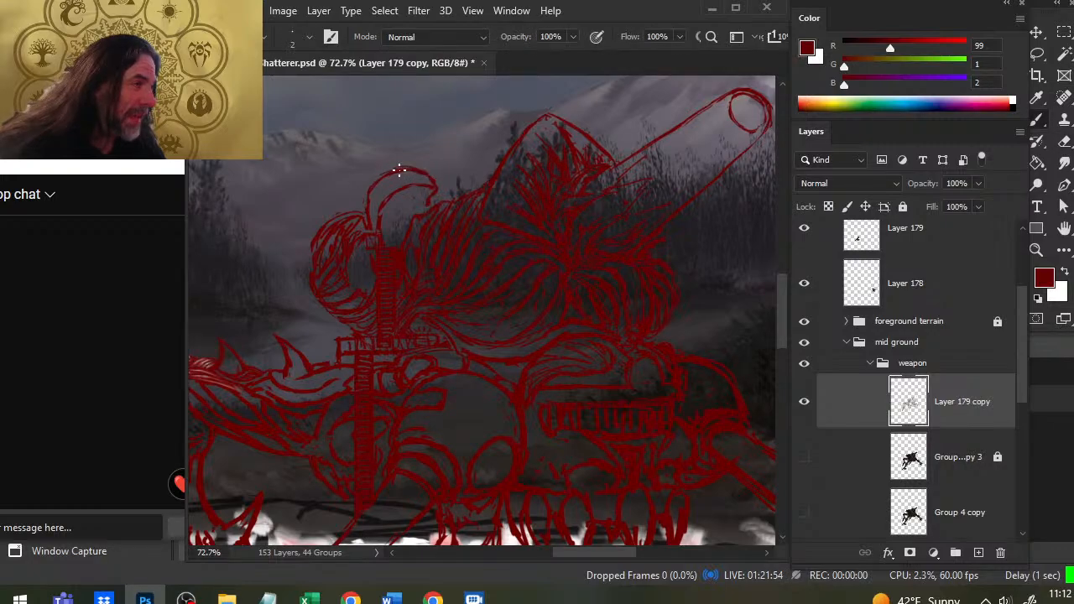
key("e")
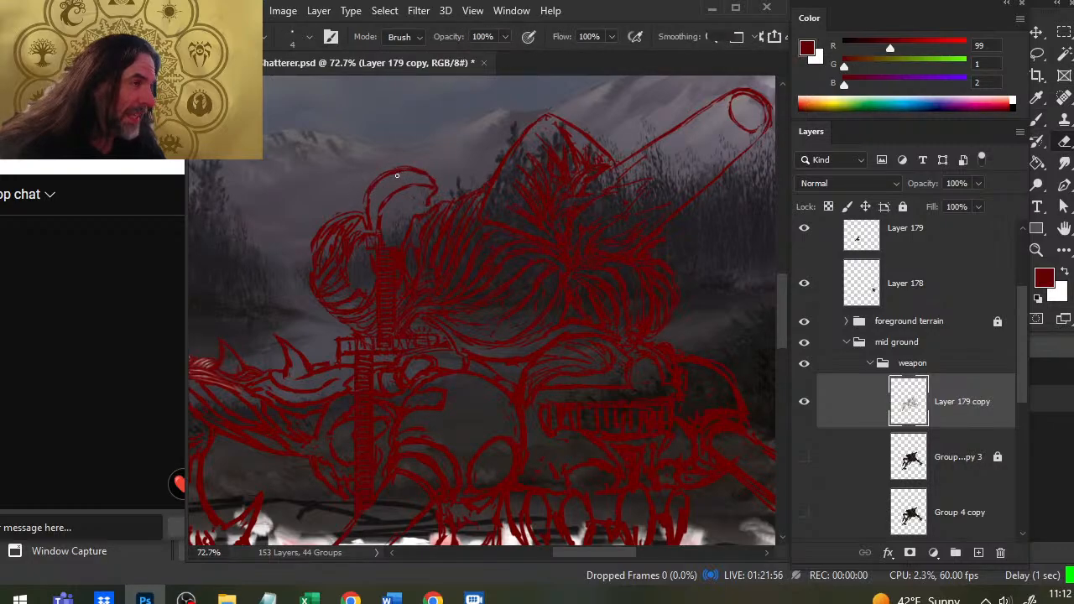
mouse_move(399, 173)
left_mouse_down()
mouse_move(370, 187)
mouse_move(367, 208)
mouse_move(386, 175)
mouse_move(420, 172)
mouse_move(380, 181)
mouse_move(393, 167)
mouse_move(424, 171)
mouse_move(437, 189)
left_mouse_up()
Step: Reshape the arch's outer curve from its crown down to the hook's tip with the 2 px brush and 4 px eraser
key("b")
key("e")
key("b")
key("e")
key("b")
key("e")
key("b")
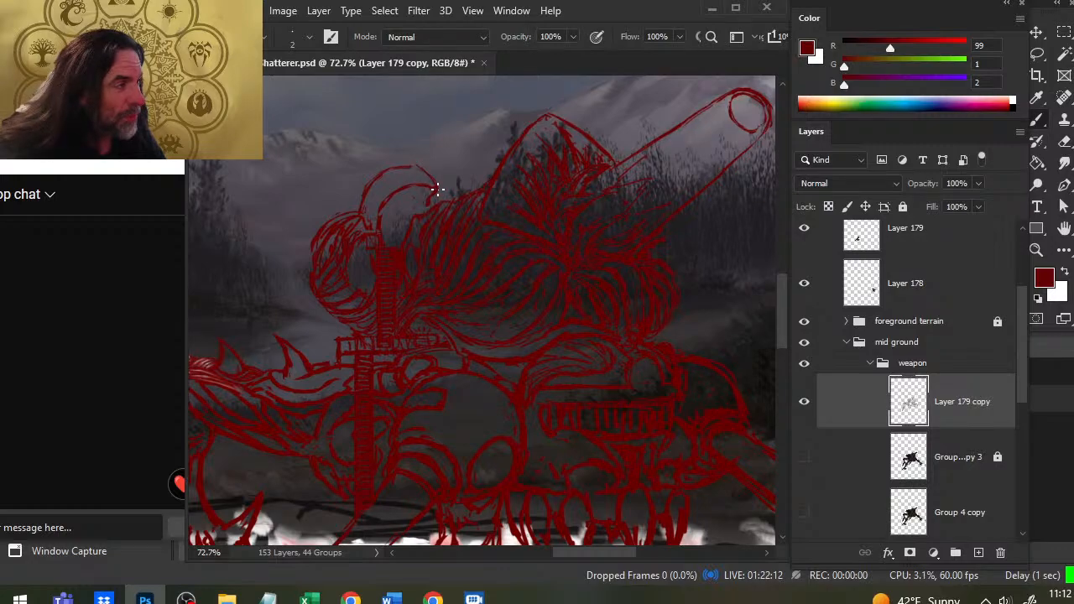
key("e")
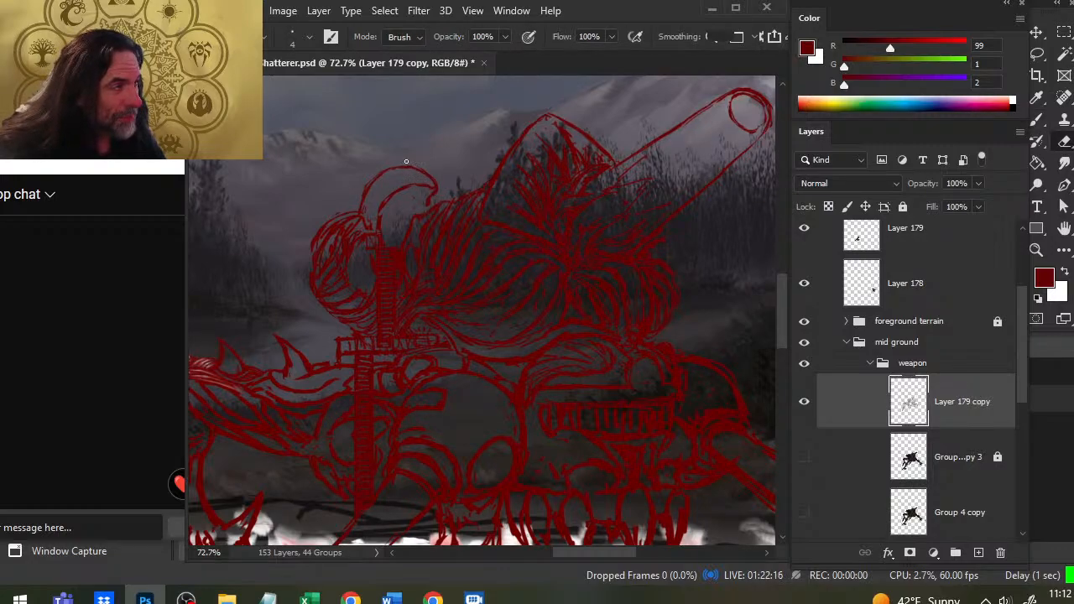
key("b")
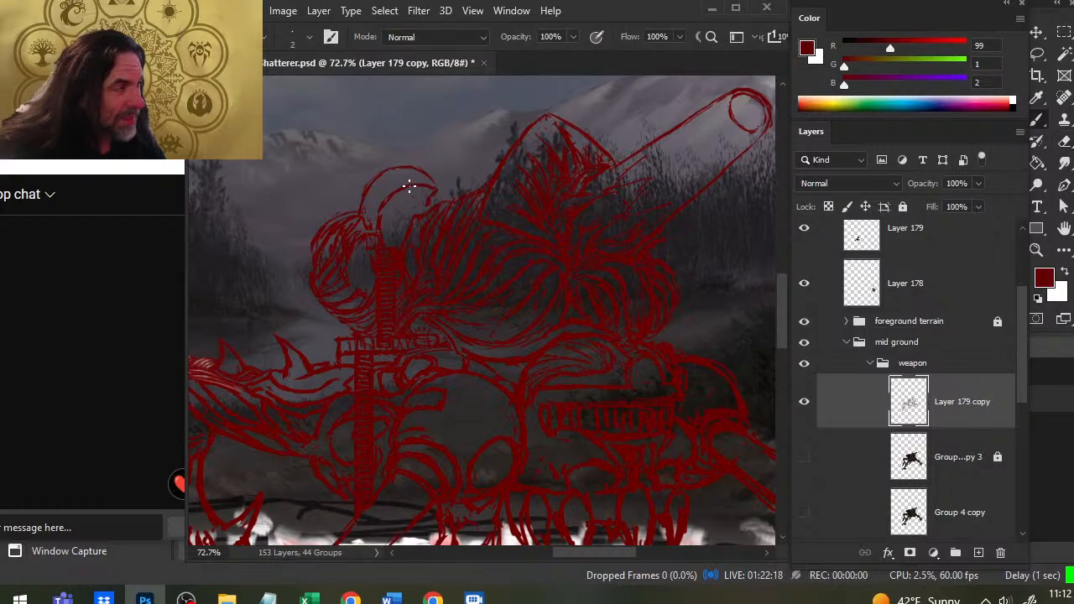
Step: Erase the arch's inner contour near the tip and redraw it as a thinner curve
key("e")
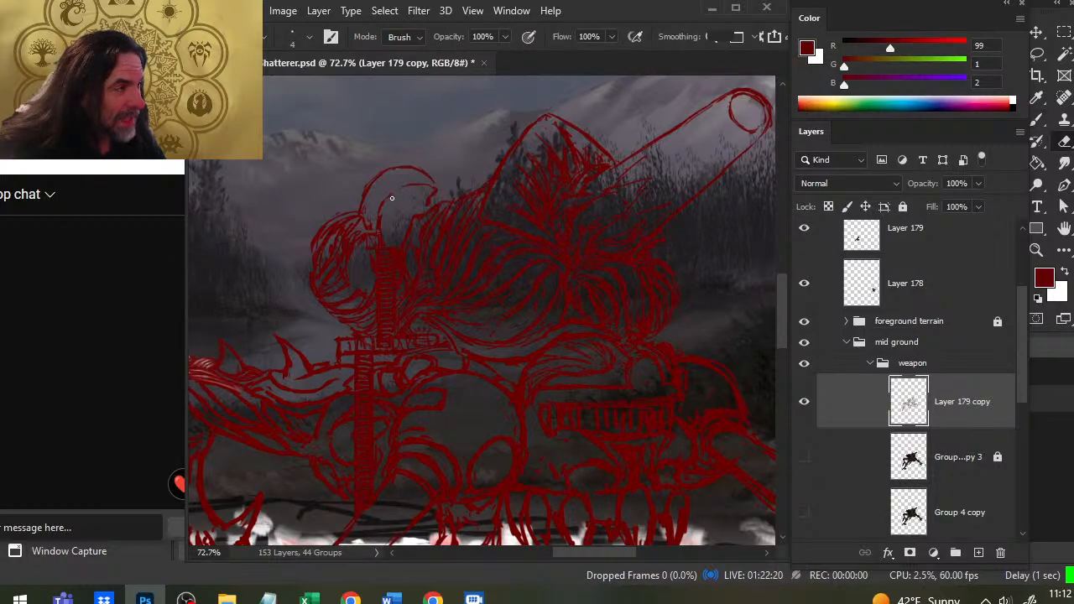
key("b")
left_click_drag(413, 187, 387, 199)
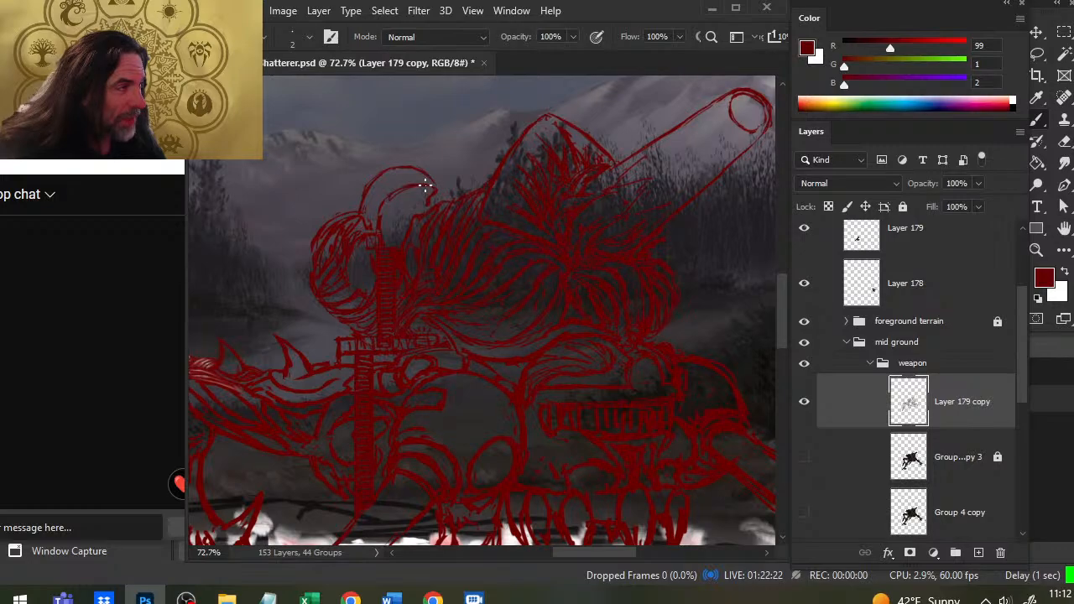
Step: Clear the stray lines beneath the hook's tip and tidy the neighbouring pod edge and inner arch contour
key("e")
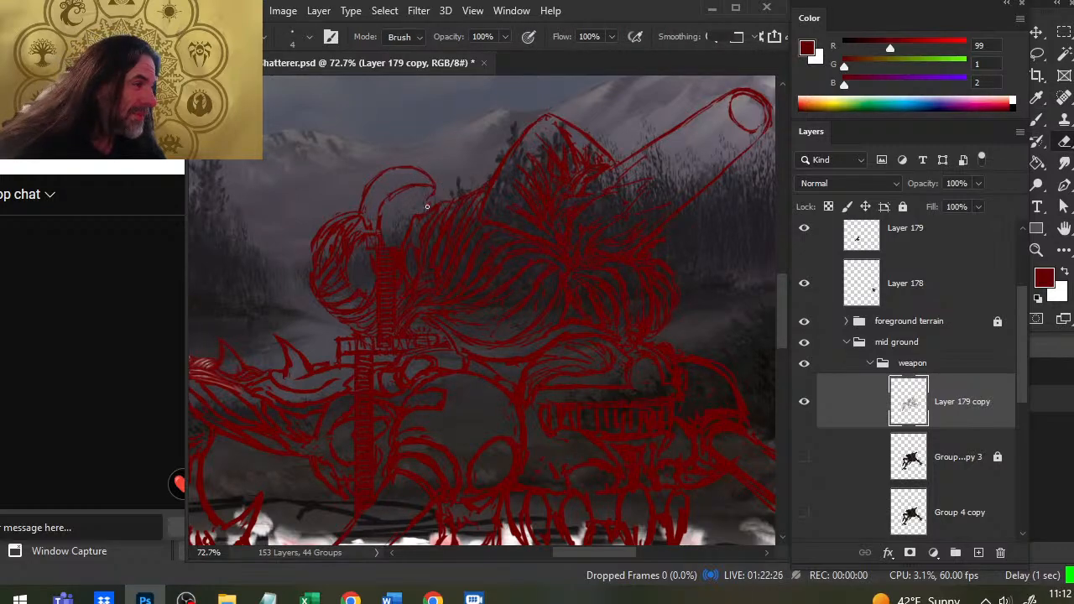
key("b")
key("e")
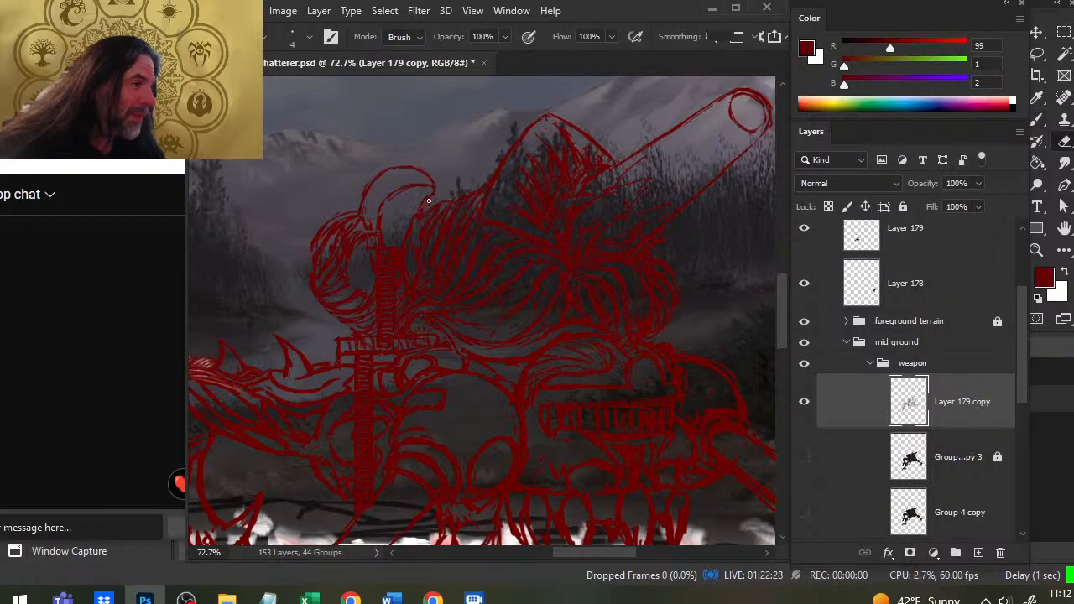
key("b")
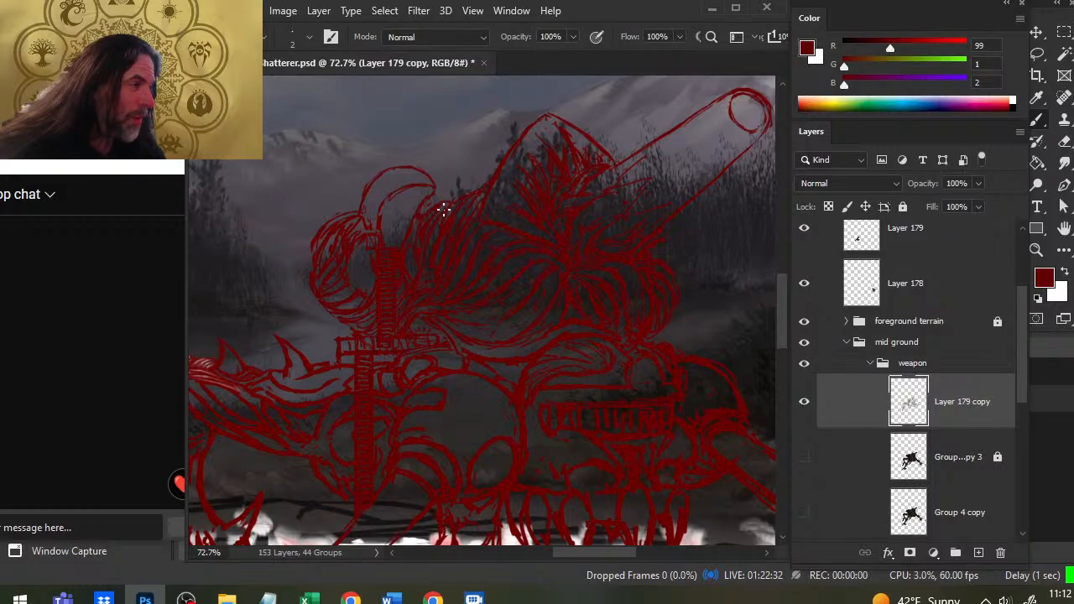
key("e")
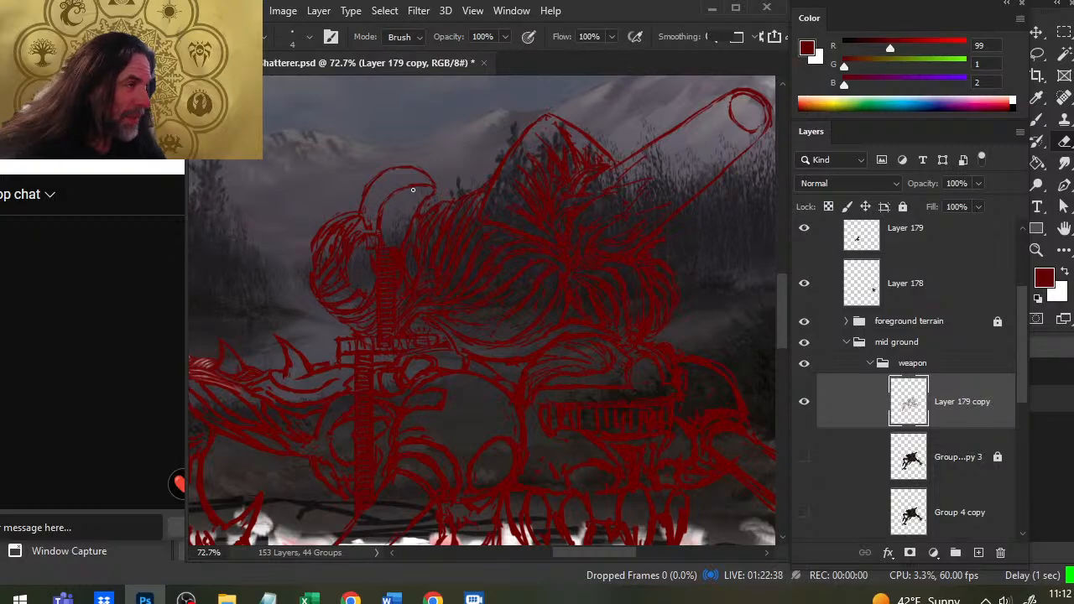
key("b")
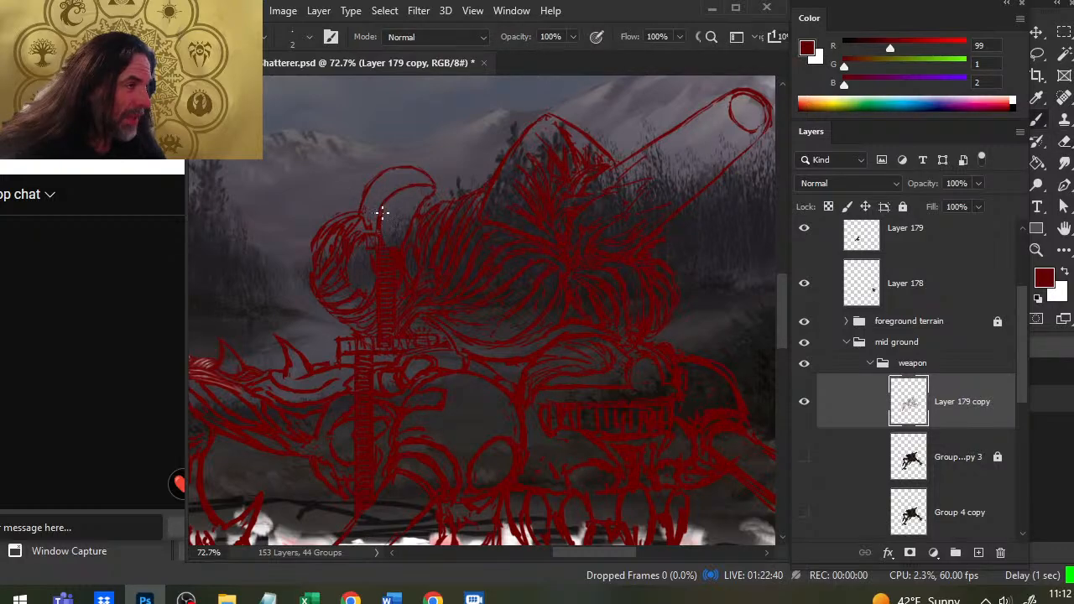
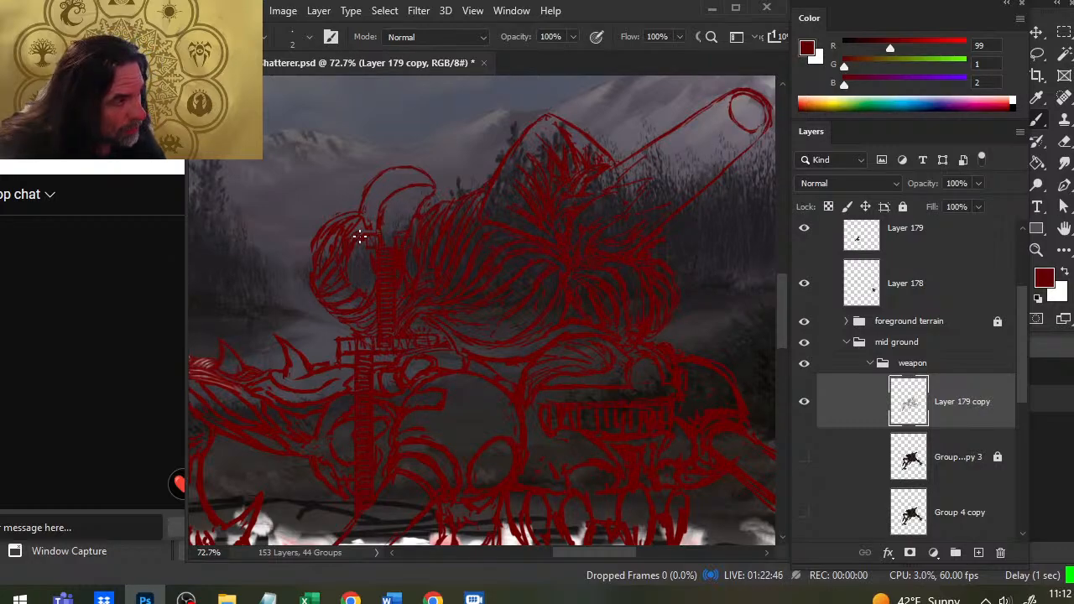
Step: Erase across the arch's foot and redraw the small block between it and the grooved column
key("e")
left_click_drag(364, 231, 380, 232)
key("b")
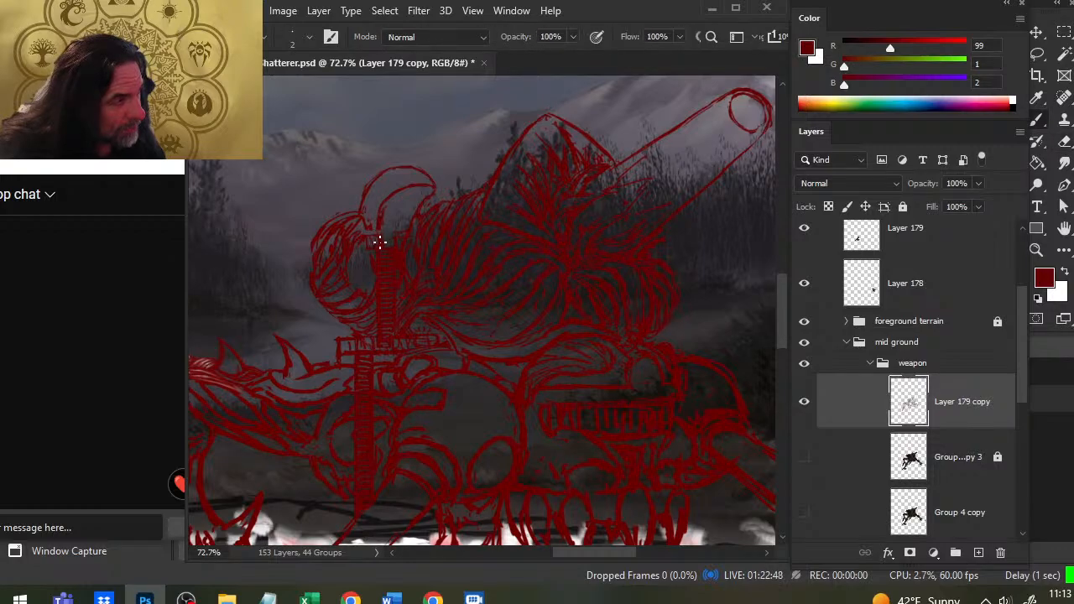
key("e")
key("b")
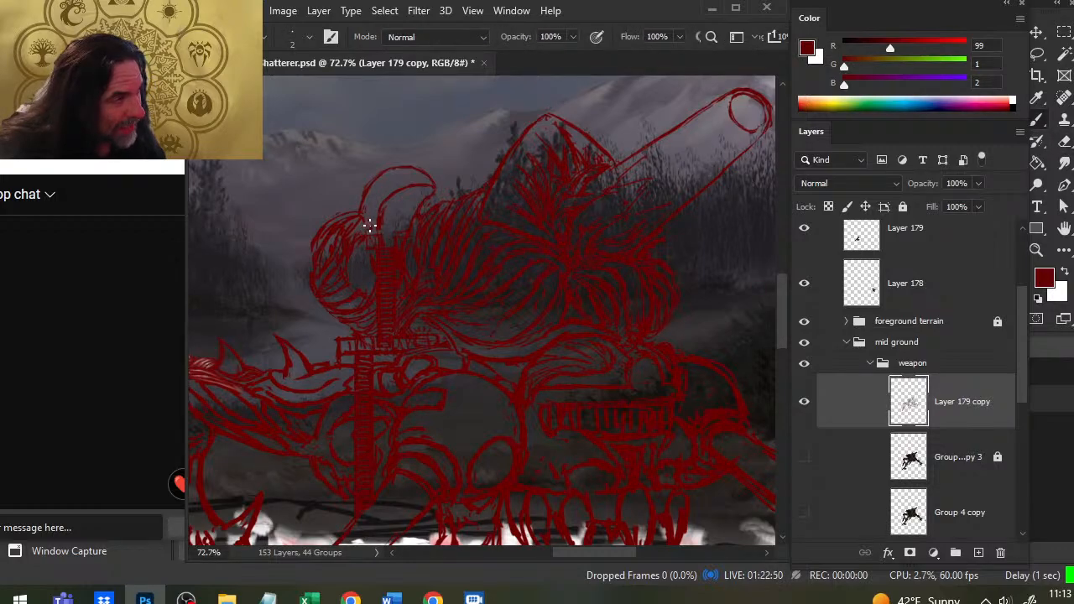
Step: Redraw the small pod's inner edge up to the arch's foot and clean up where the two meet
key("e")
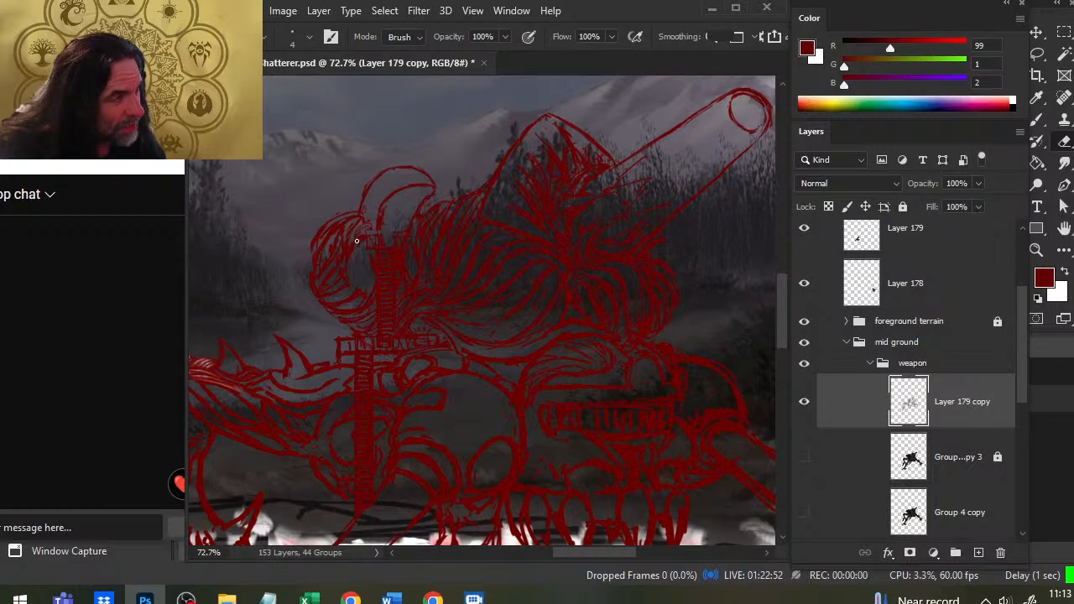
key("b")
left_click_drag(348, 258, 367, 225)
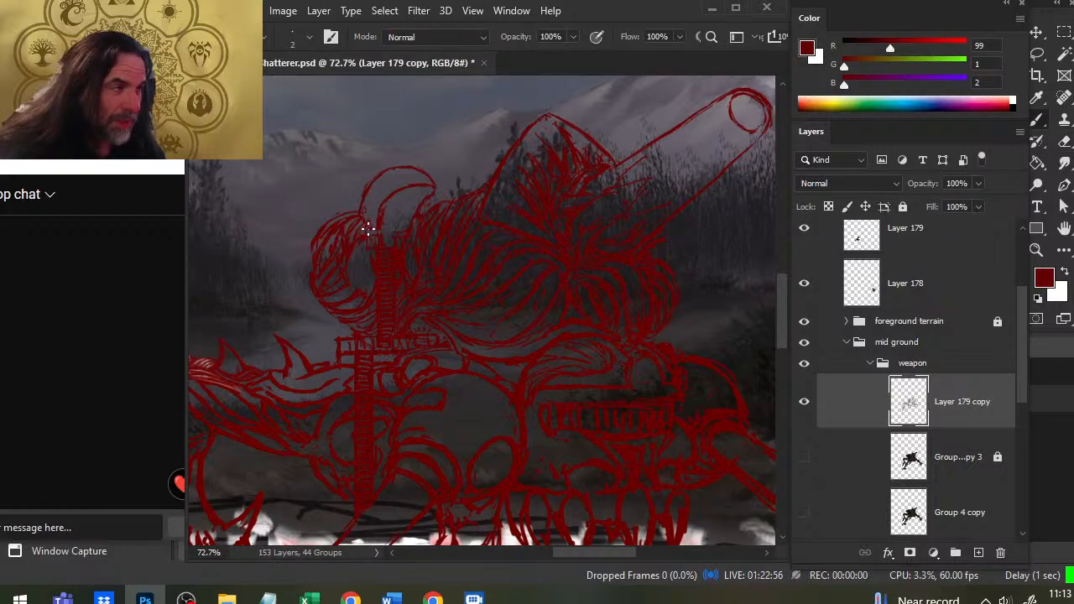
key("e")
key("b")
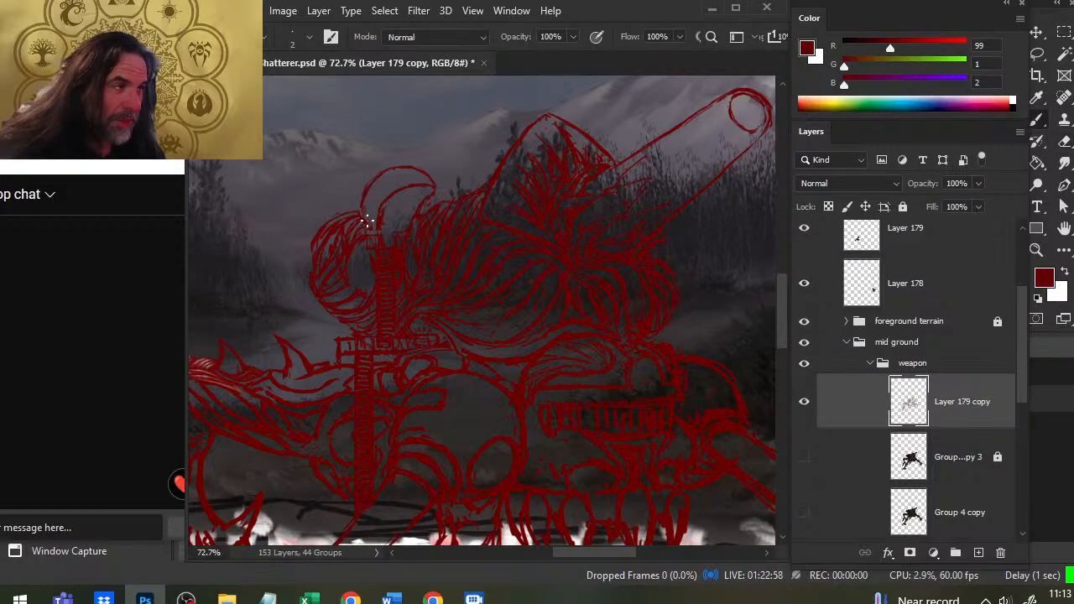
Step: Thin the hooked arch's outer and inner contours by alternately erasing and redrawing them from the foot to the tip
key("e")
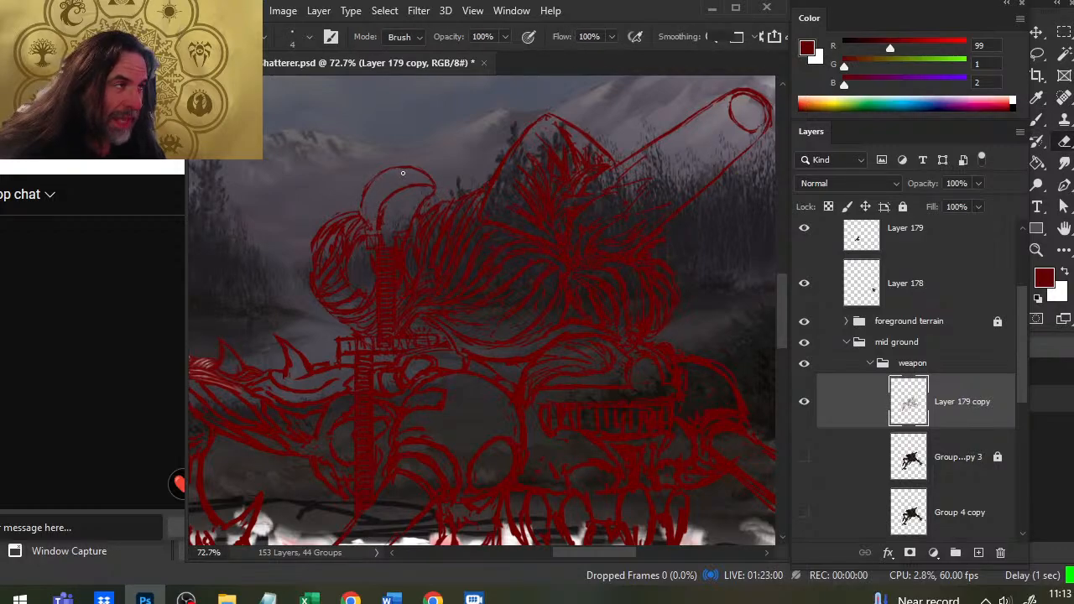
key("b")
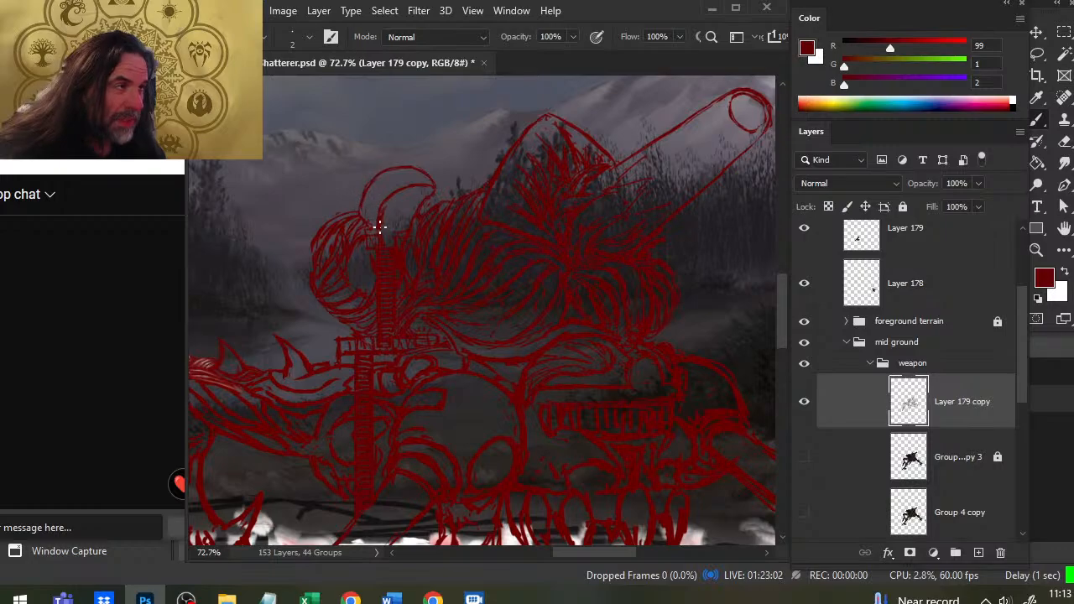
key("e")
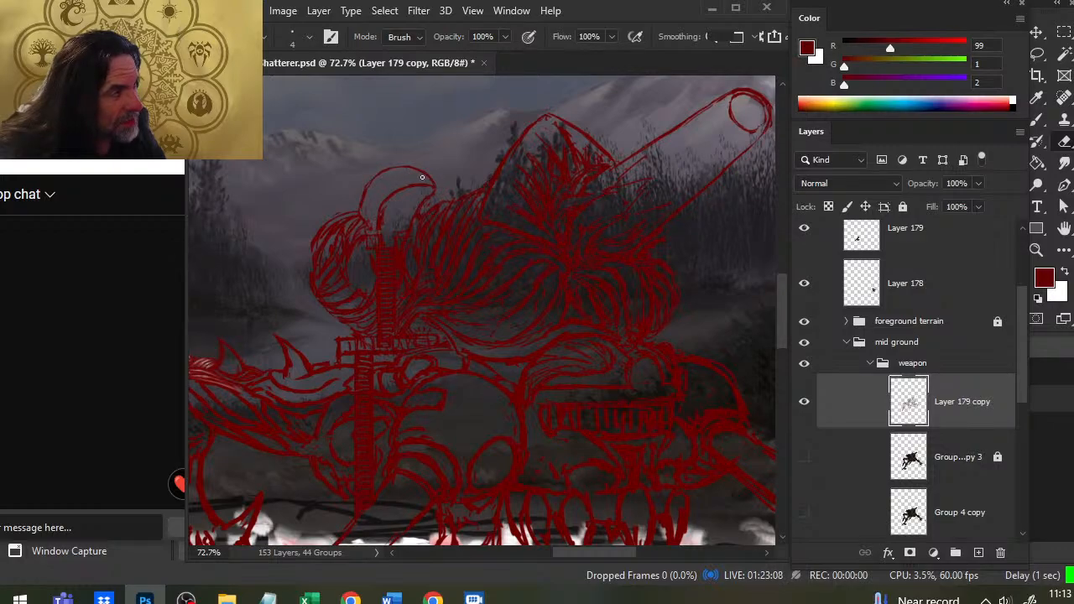
key("b")
key("e")
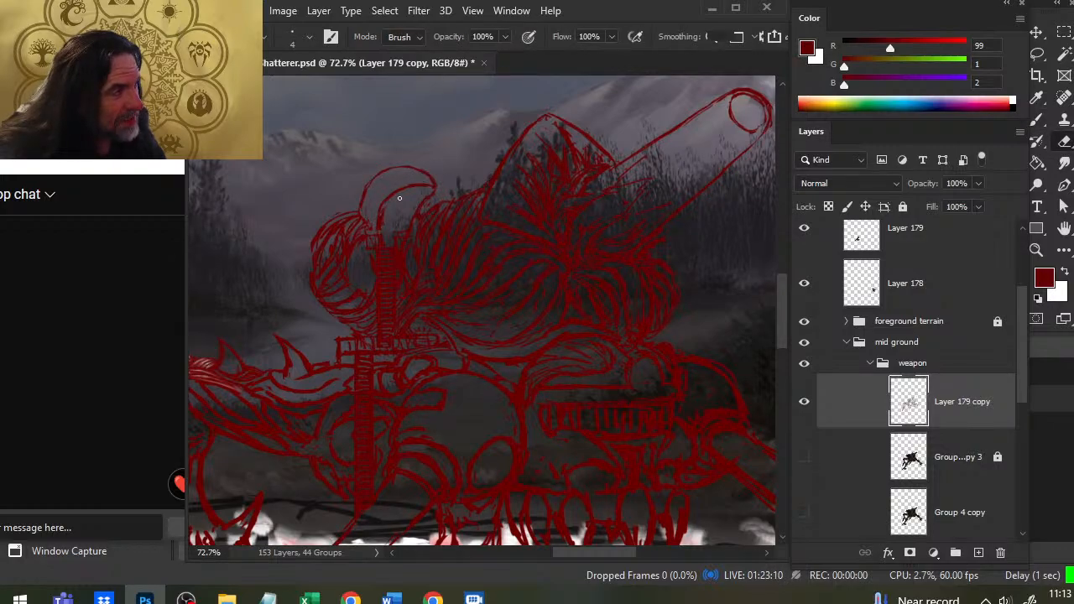
key("b")
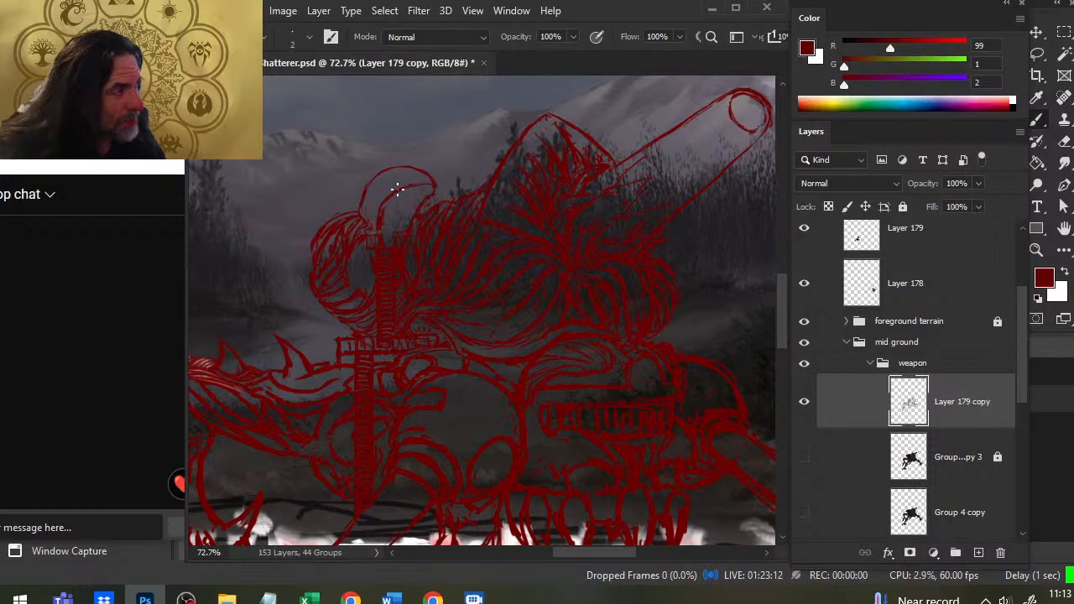
key("e")
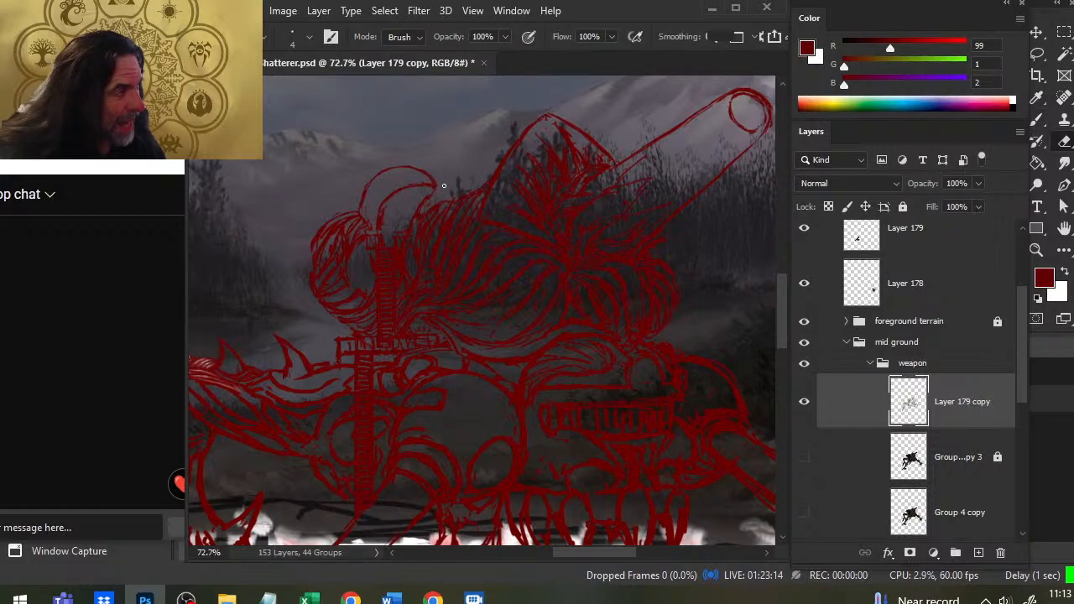
key("b")
key("e")
key("b")
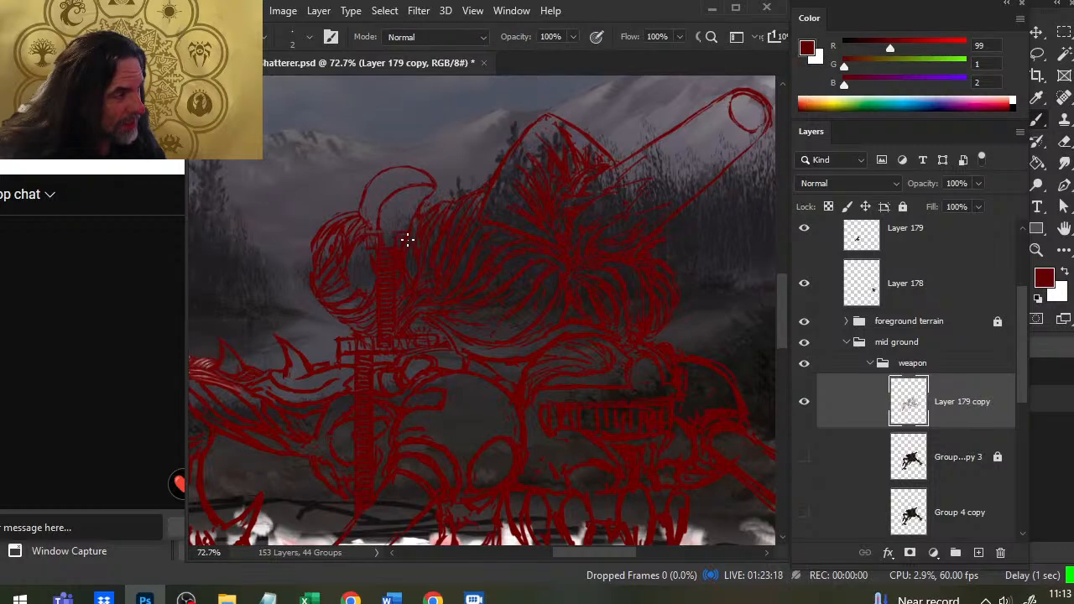
Step: Redraw the block beneath the arch's foot and clean up the upper end of the grooved column
key("e")
key("b")
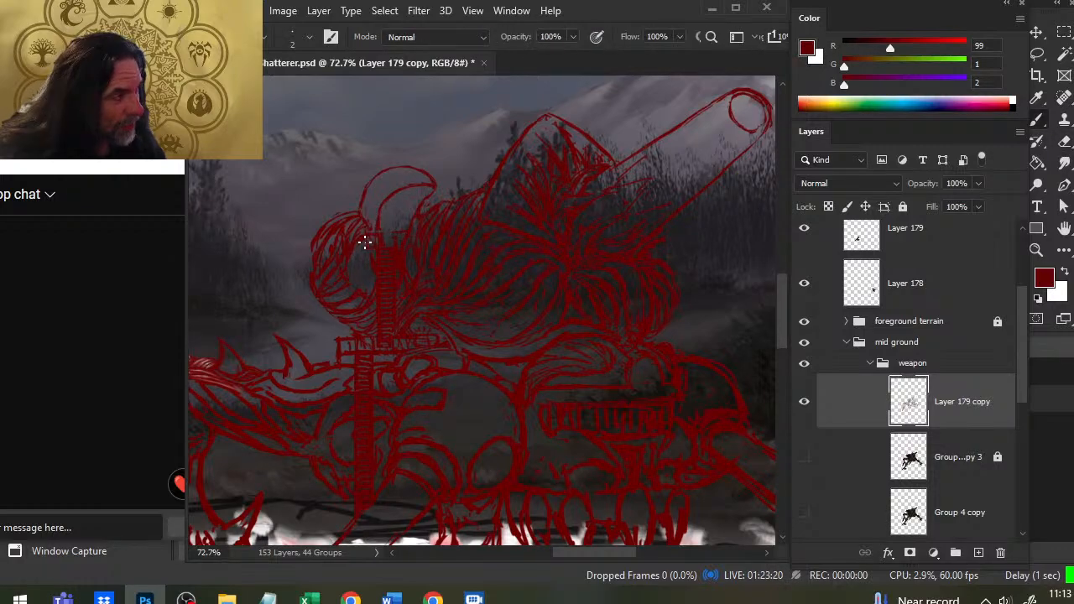
key("e")
key("b")
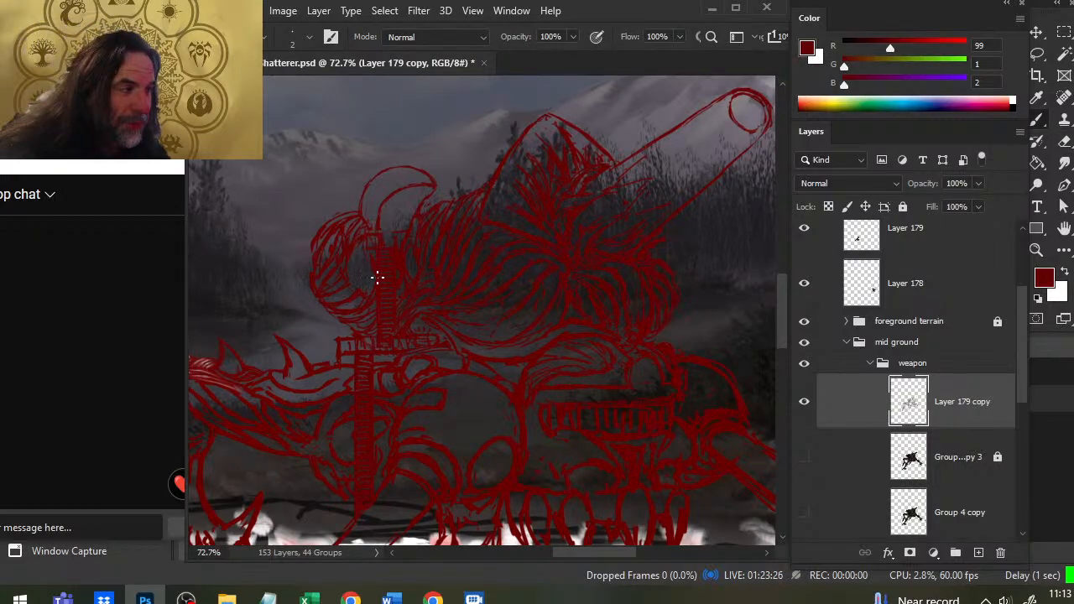
key("e")
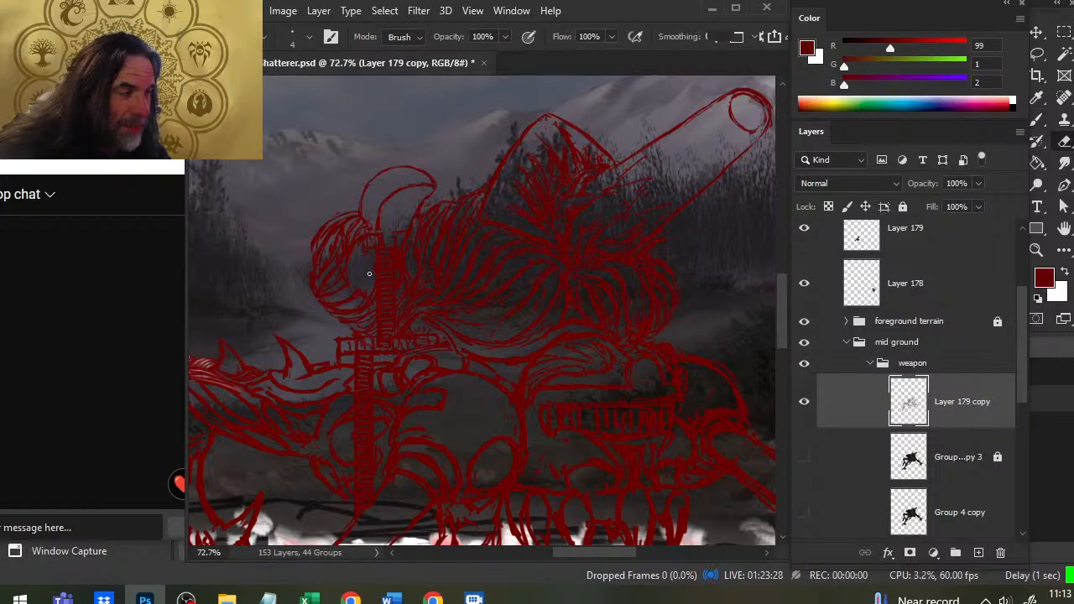
key("b")
Step: Refine the small pod's inner opening edge and tidy the grooved column's sides next to it
key("e")
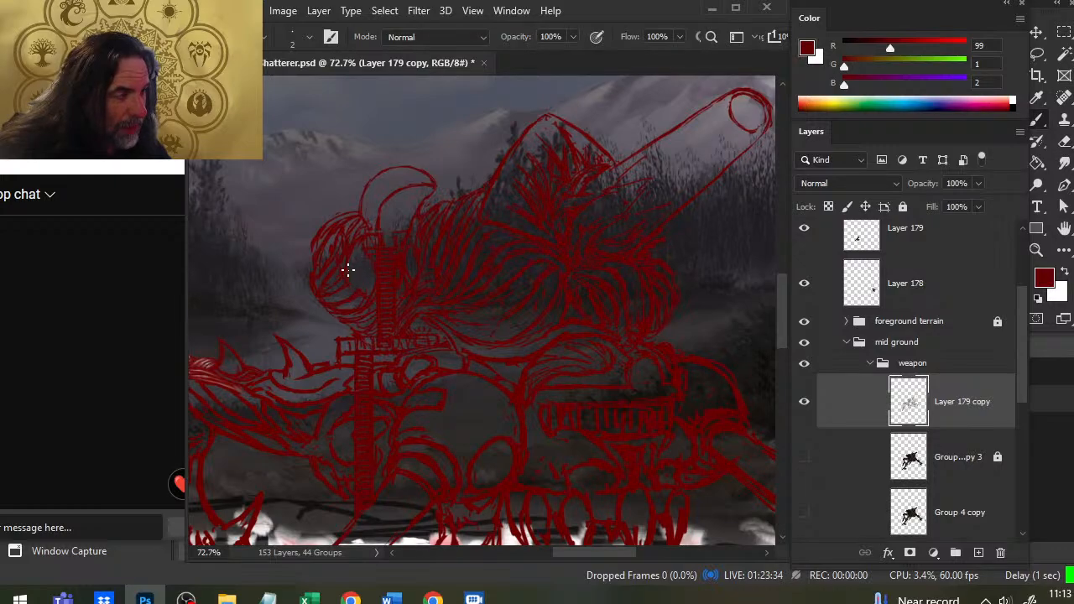
key("e")
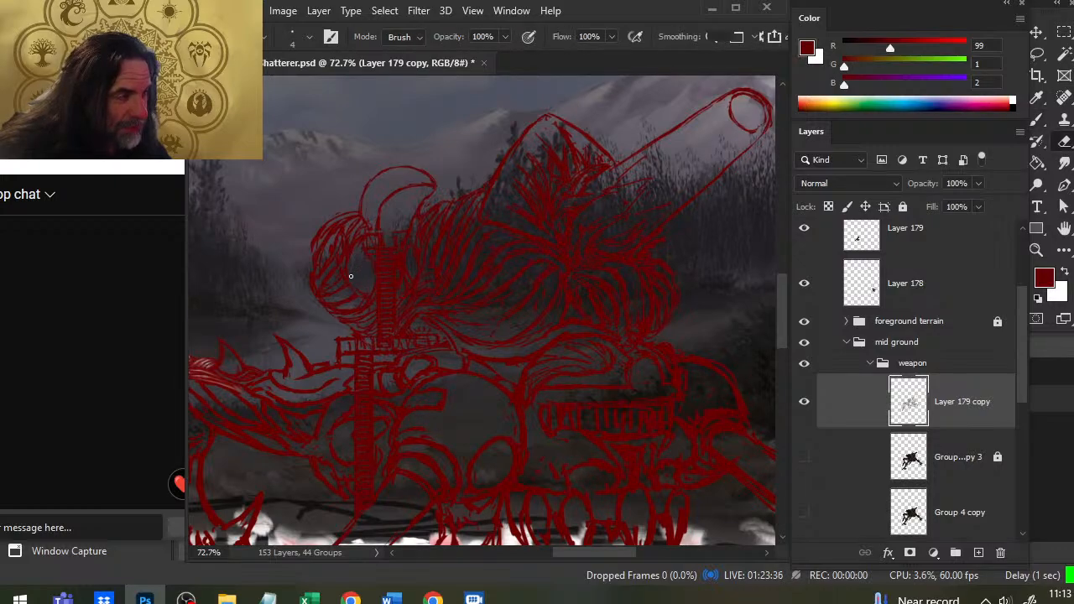
key("b")
key("e")
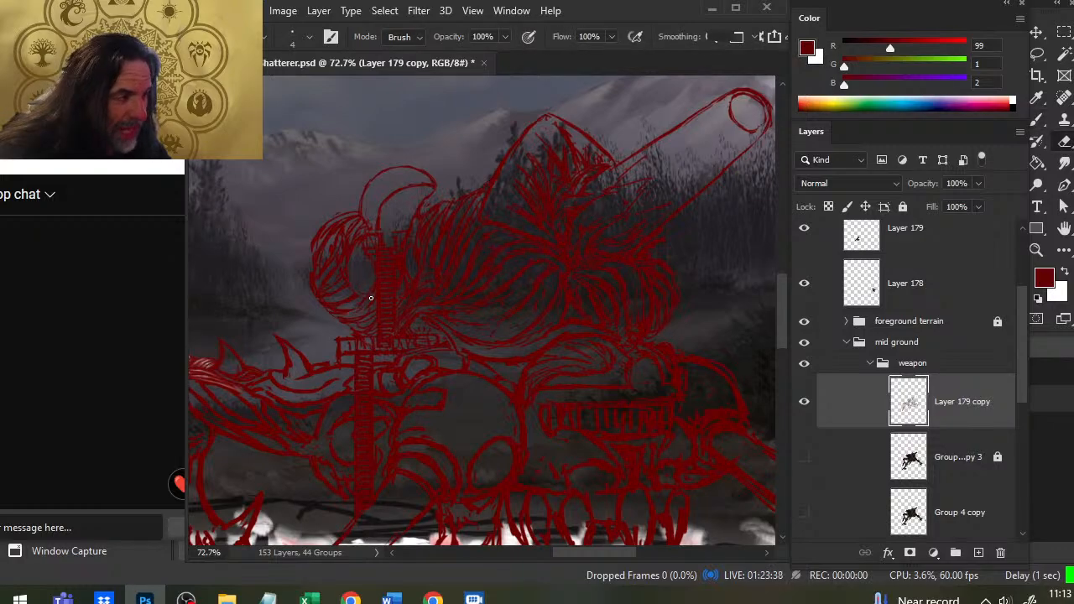
key("b")
key("e")
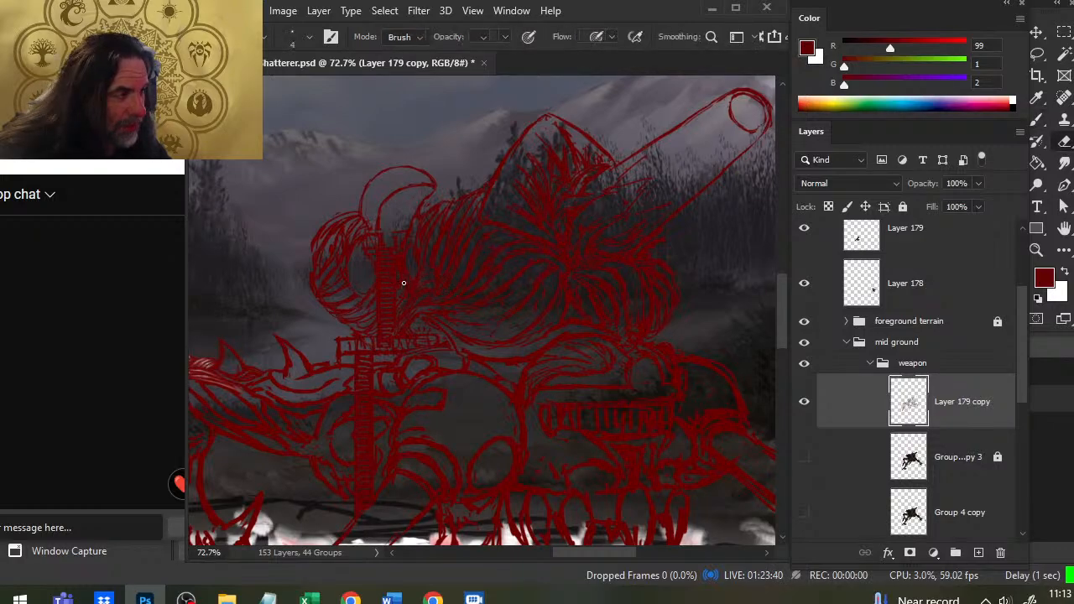
key("b")
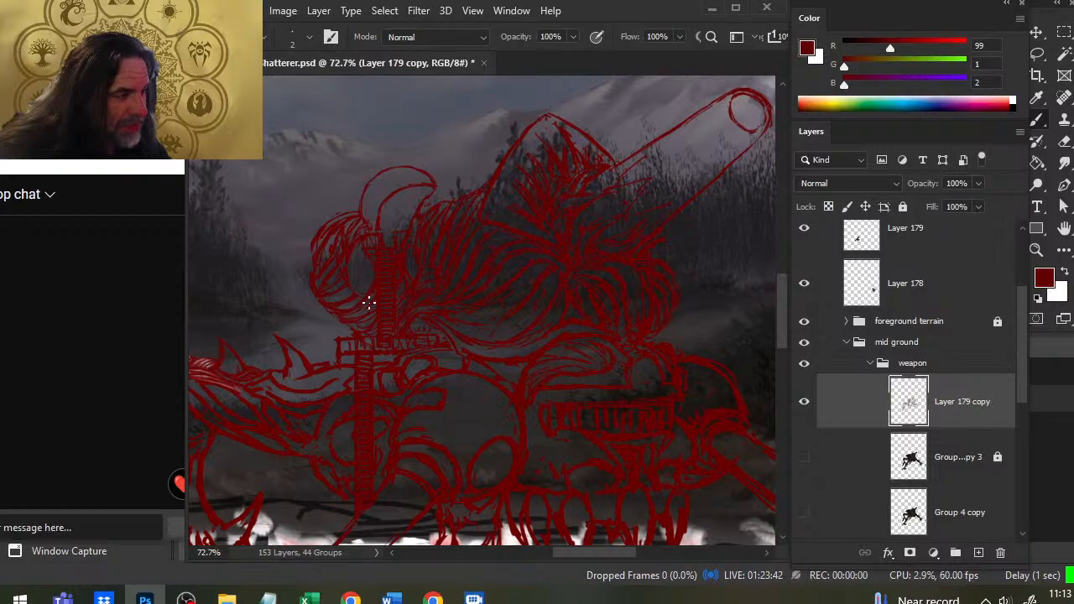
Step: Trim the small pod's outer contour along its lower curve and far side, and redraw the ribs just inside it
key("e")
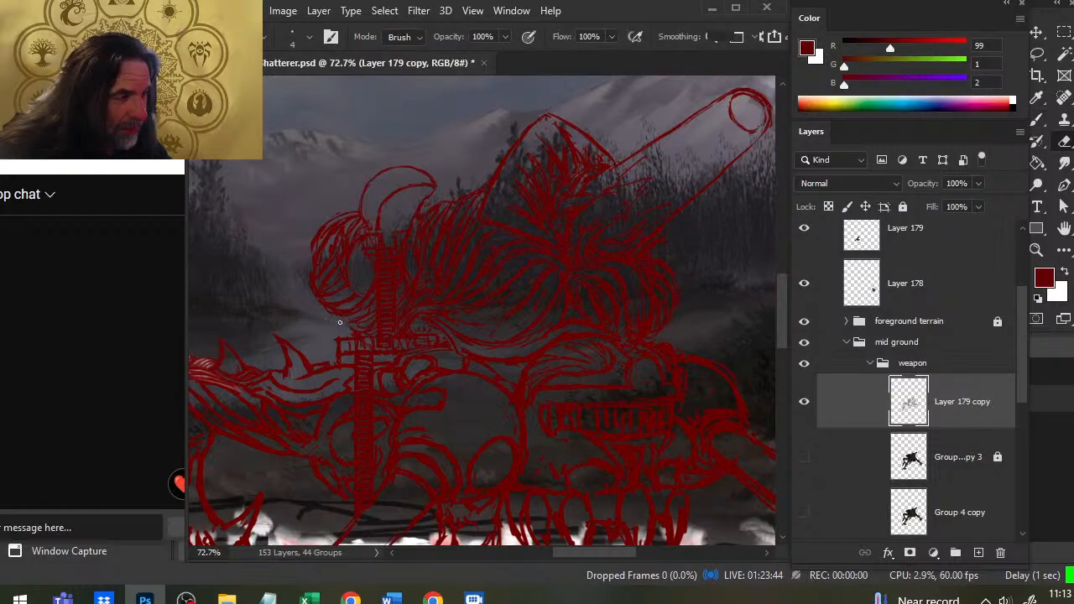
key("b")
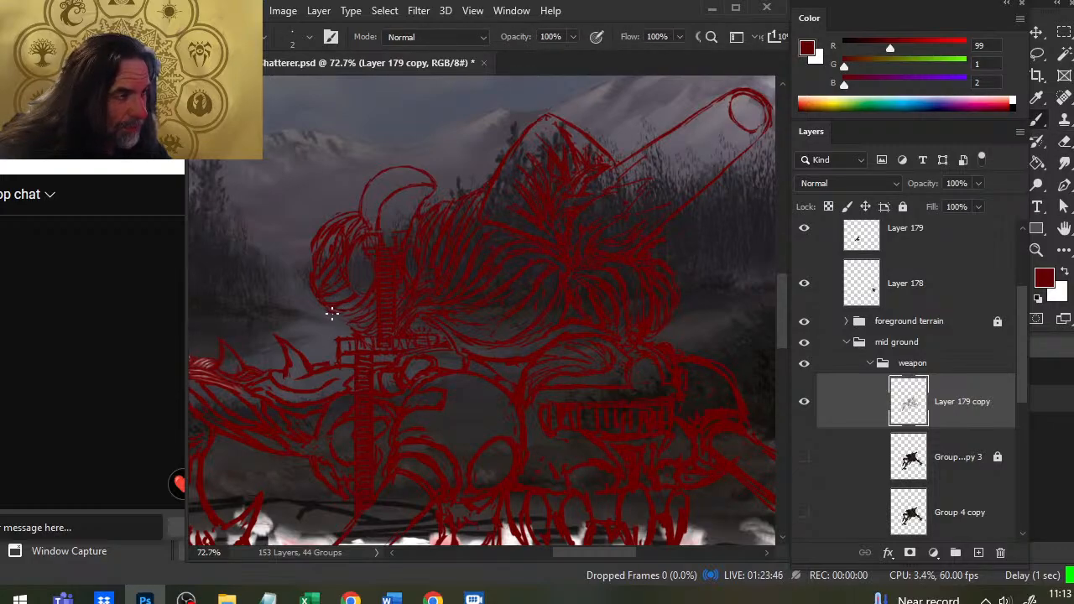
key("e")
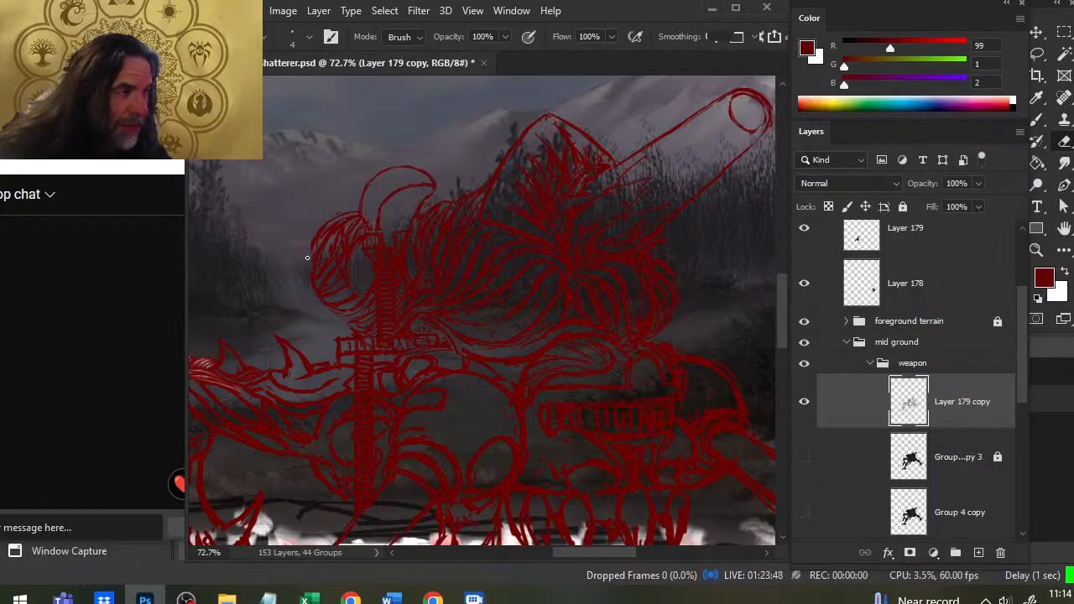
key("b")
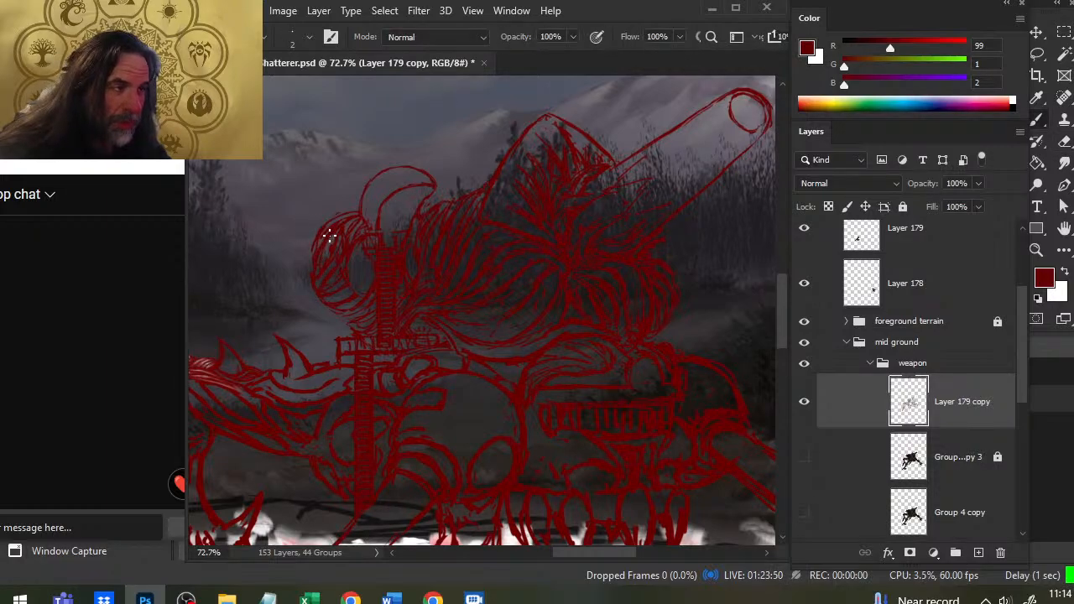
key("e")
left_click_drag(325, 242, 323, 259)
key("b")
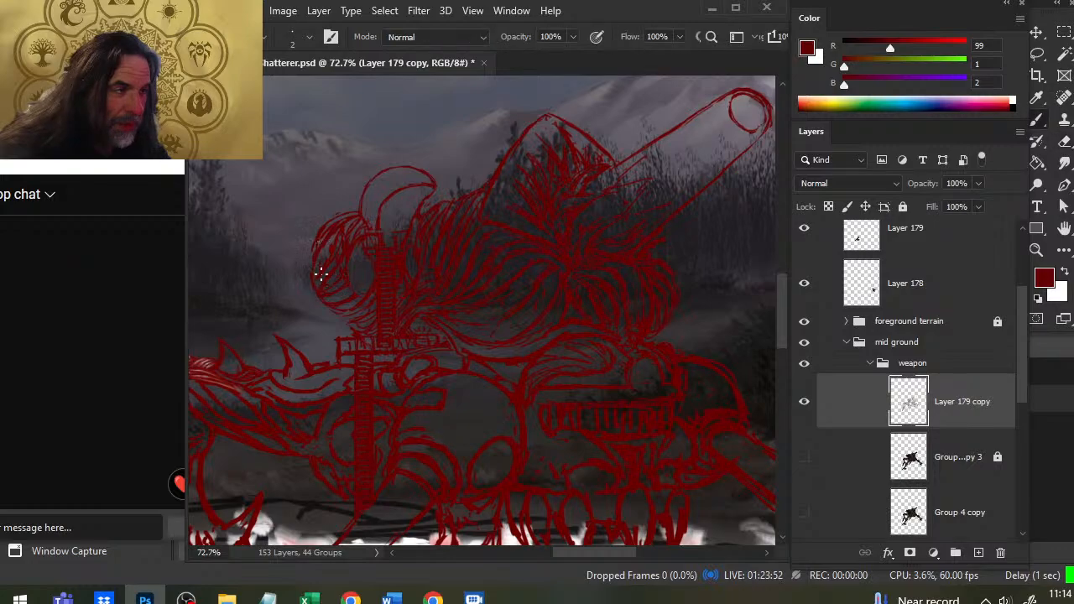
key("e")
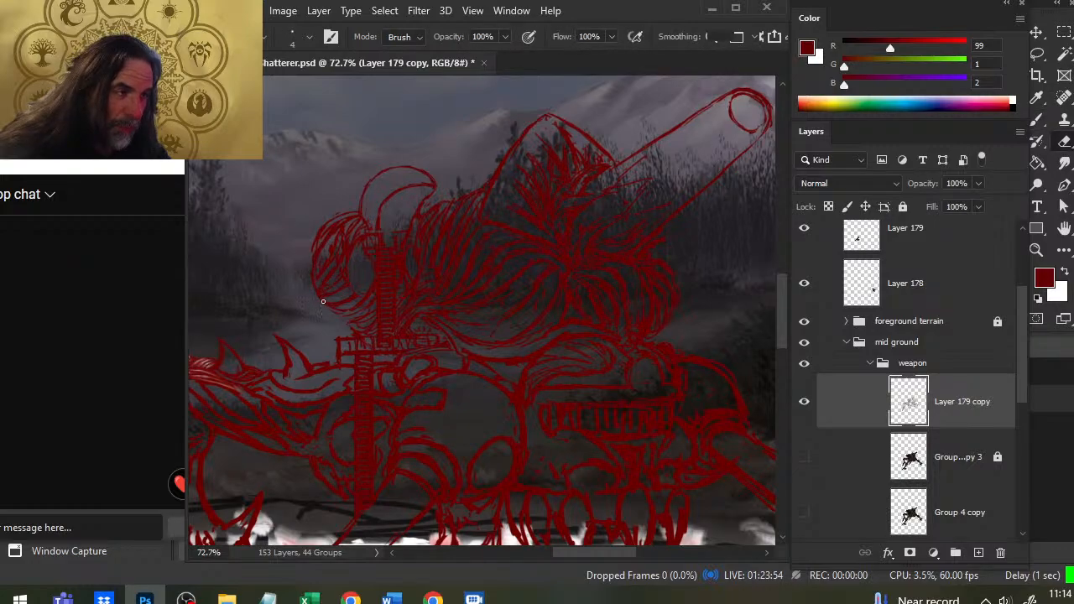
Step: Rework the small pod's lower ribs and underside where they curve in toward the grooved column's base
key("b")
key("e")
key("b")
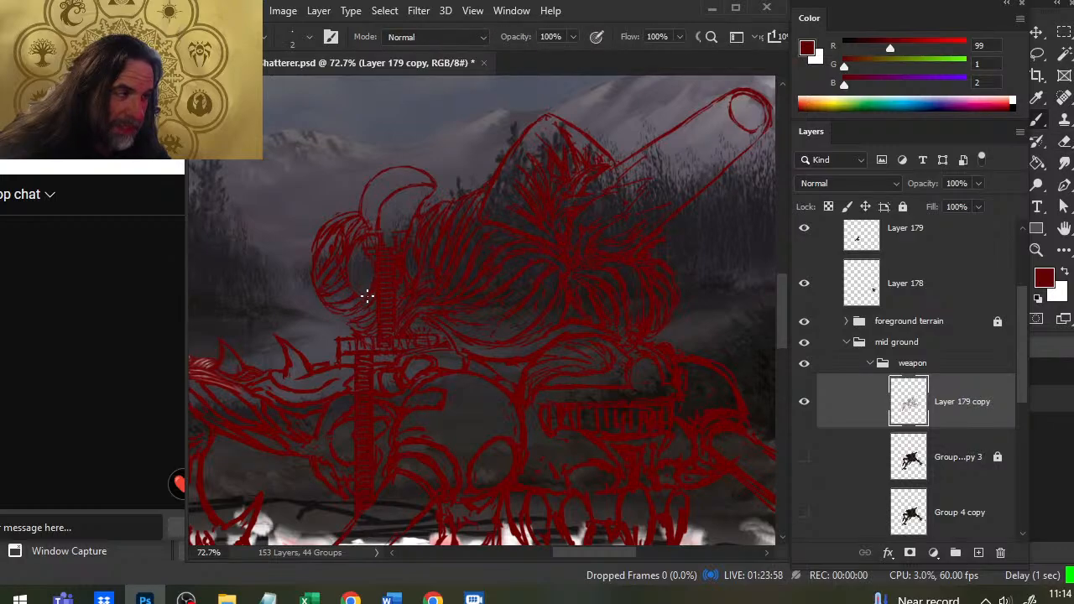
key("e")
key("b")
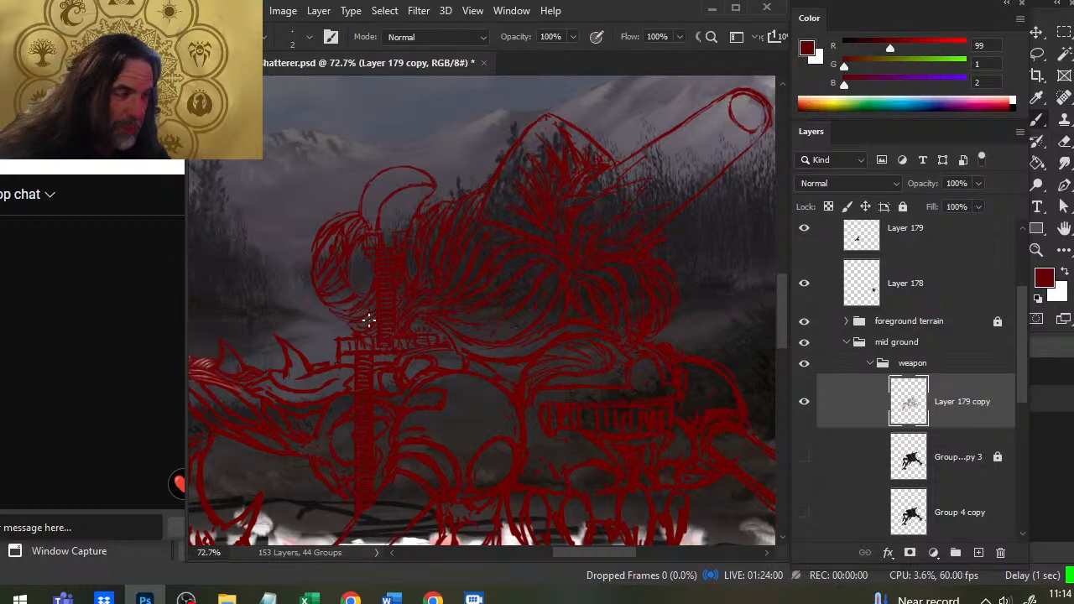
key("e")
key("b")
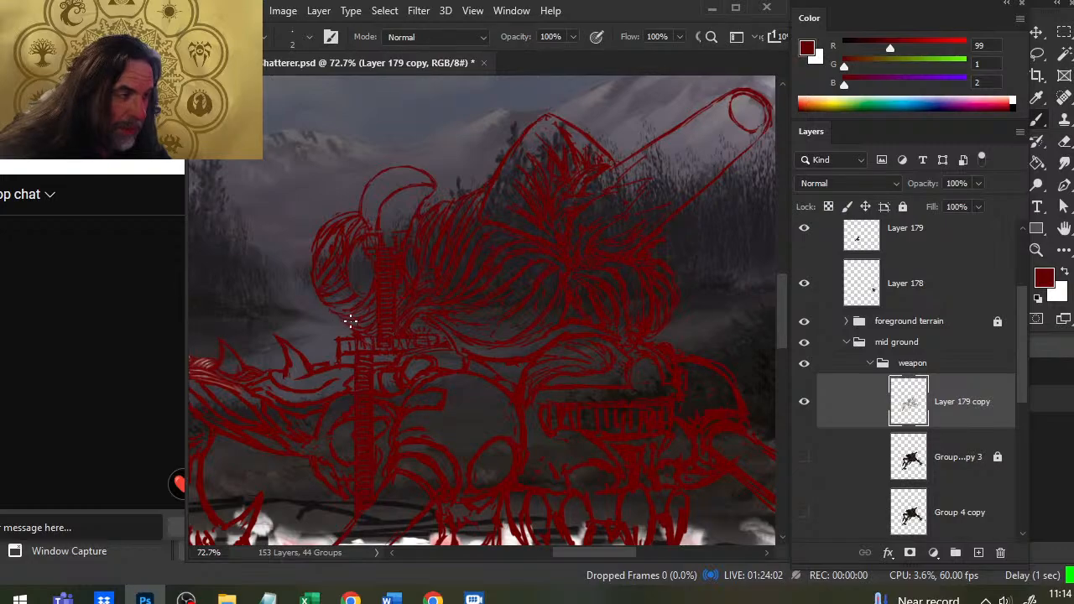
key("e")
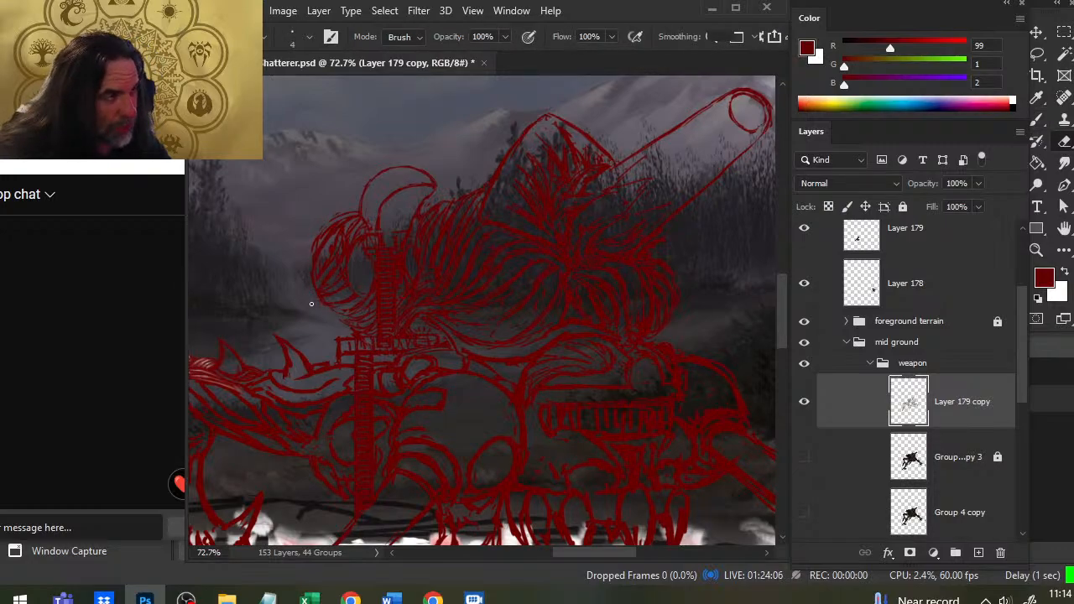
key("b")
Step: Erase the arch's outer contour near the hook's tip and redraw it as a rounder curve ending in a point
key("e")
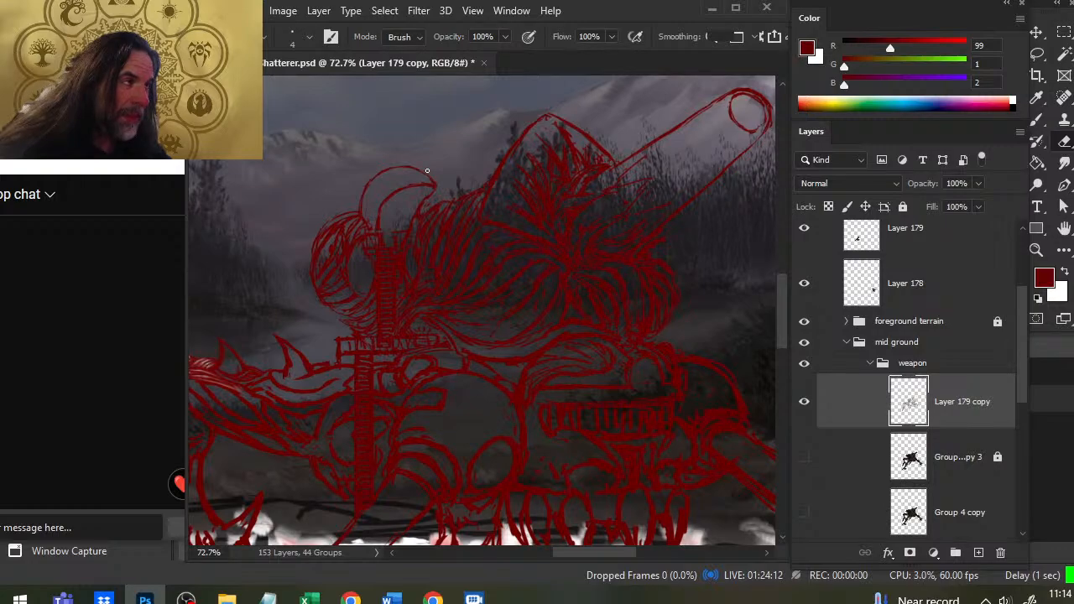
key("b")
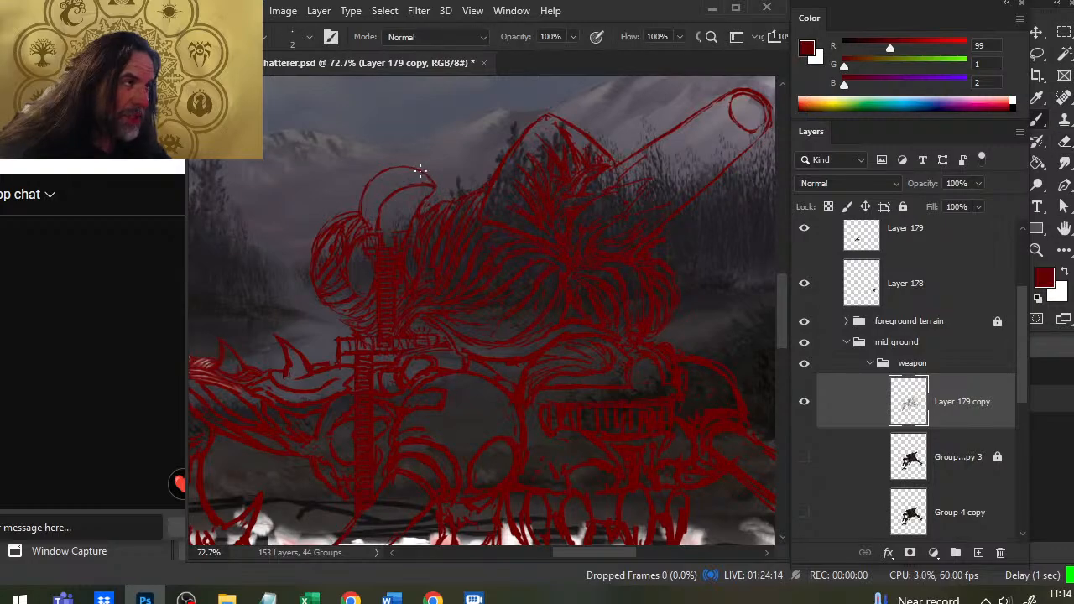
key("e")
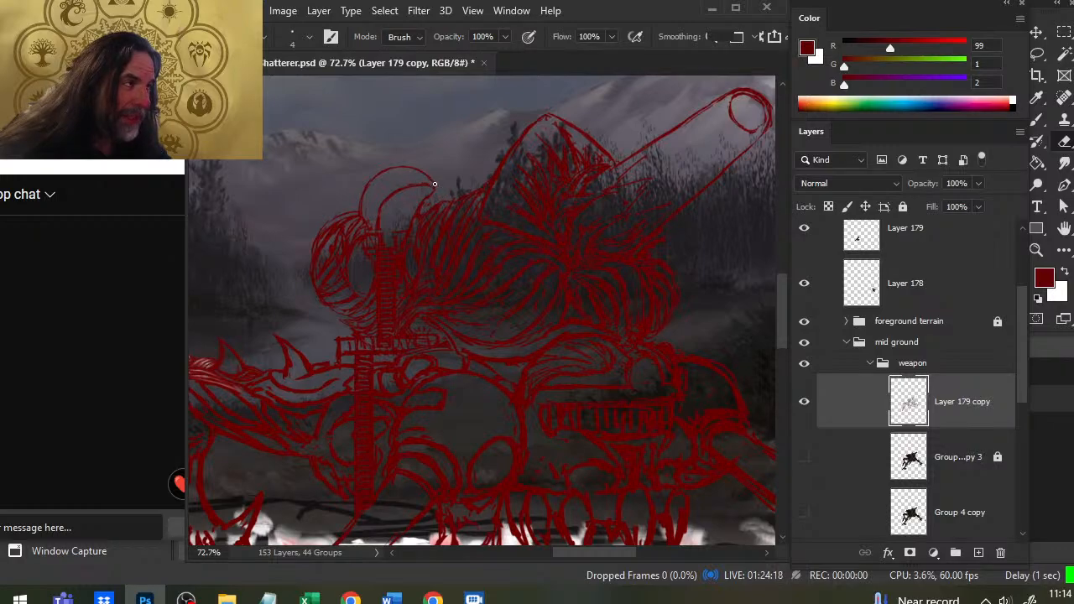
key("b")
left_click_drag(430, 175, 435, 185)
key("e")
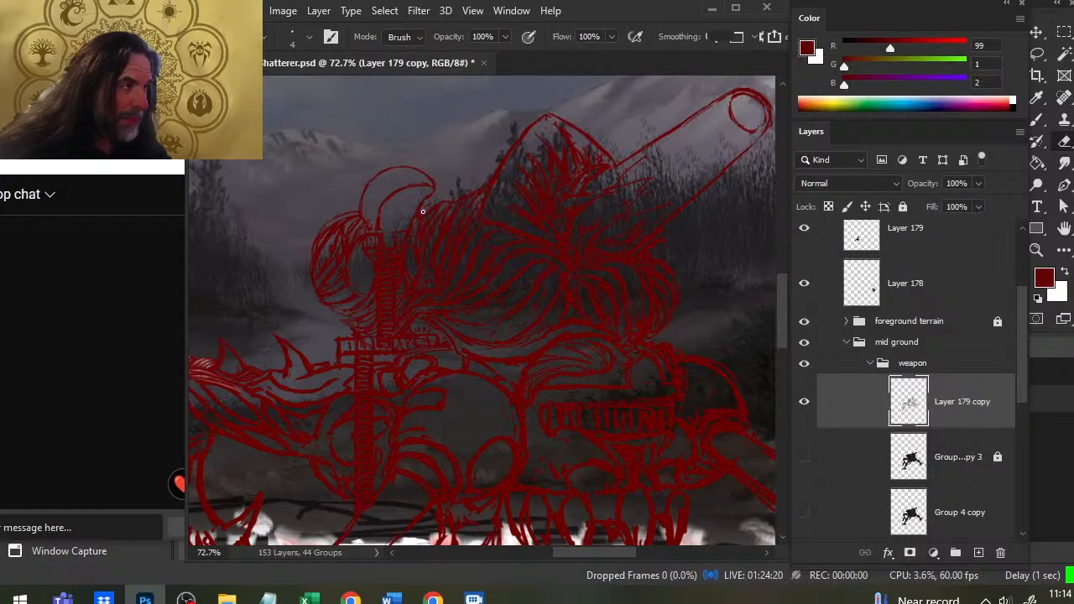
Step: Reshape the arch's hook tip and try a short edge curving from it back down toward the large pod
key("b")
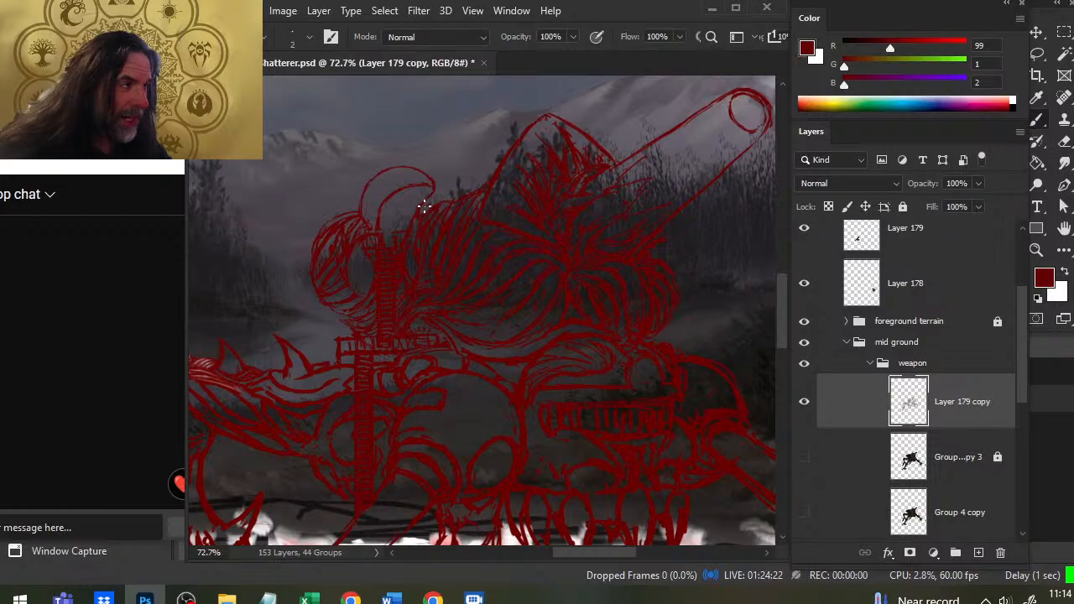
key("e")
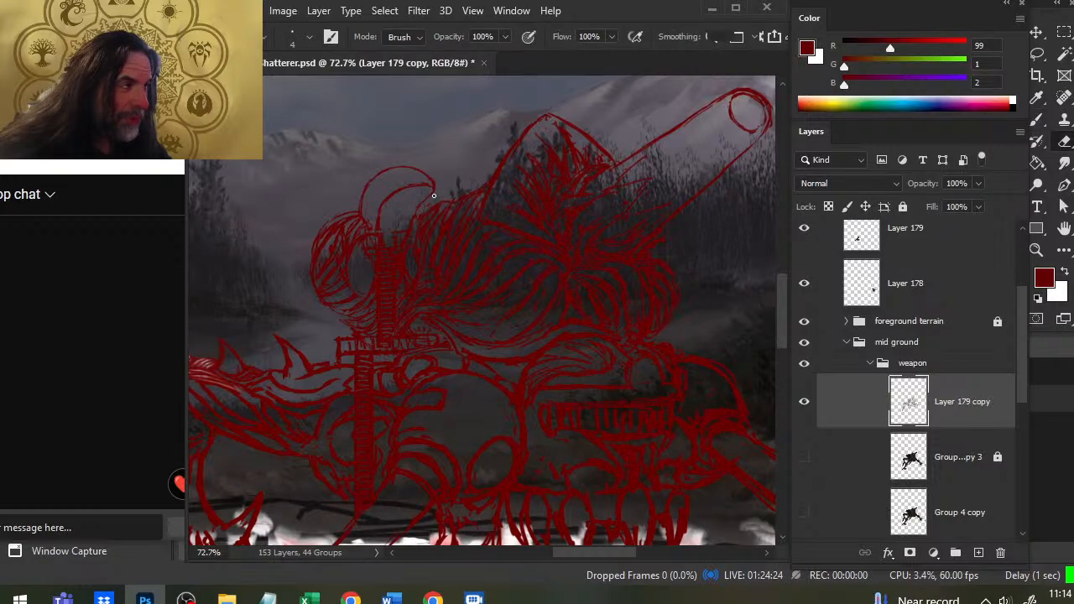
key("b")
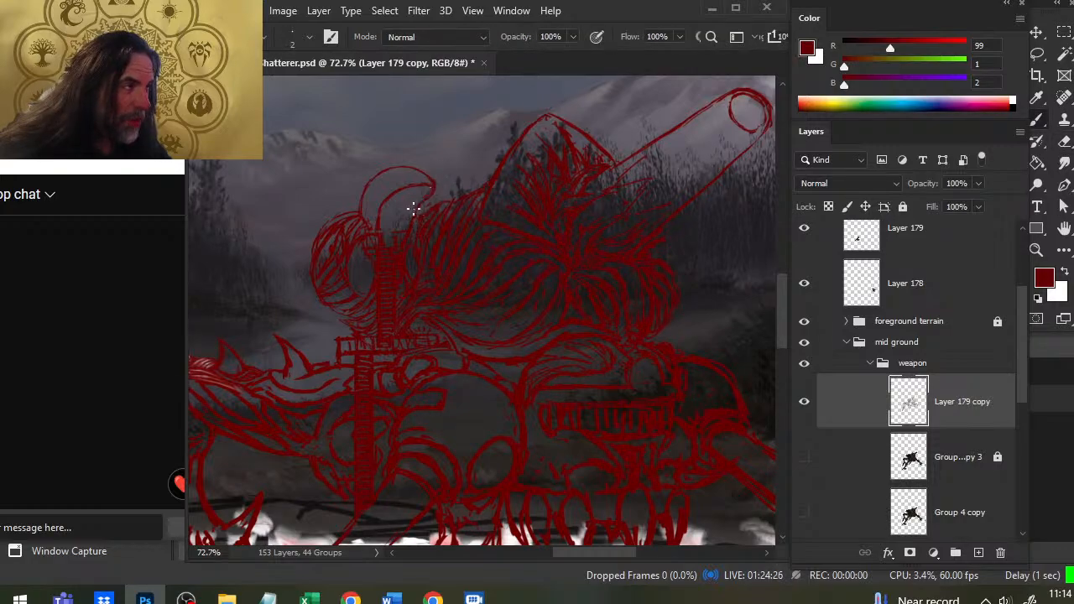
key("e")
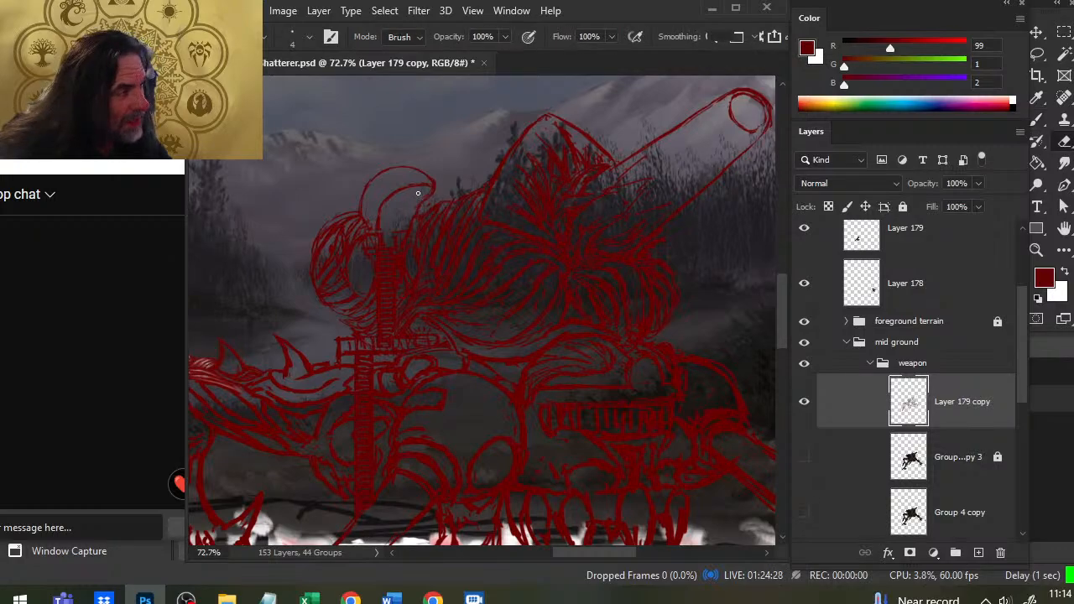
key("b")
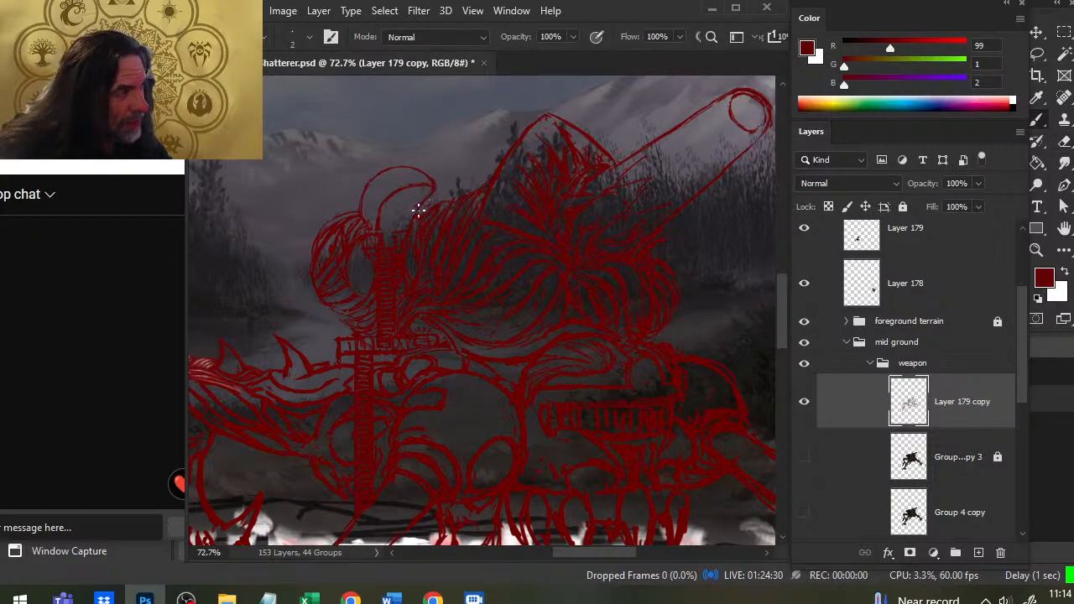
key("e")
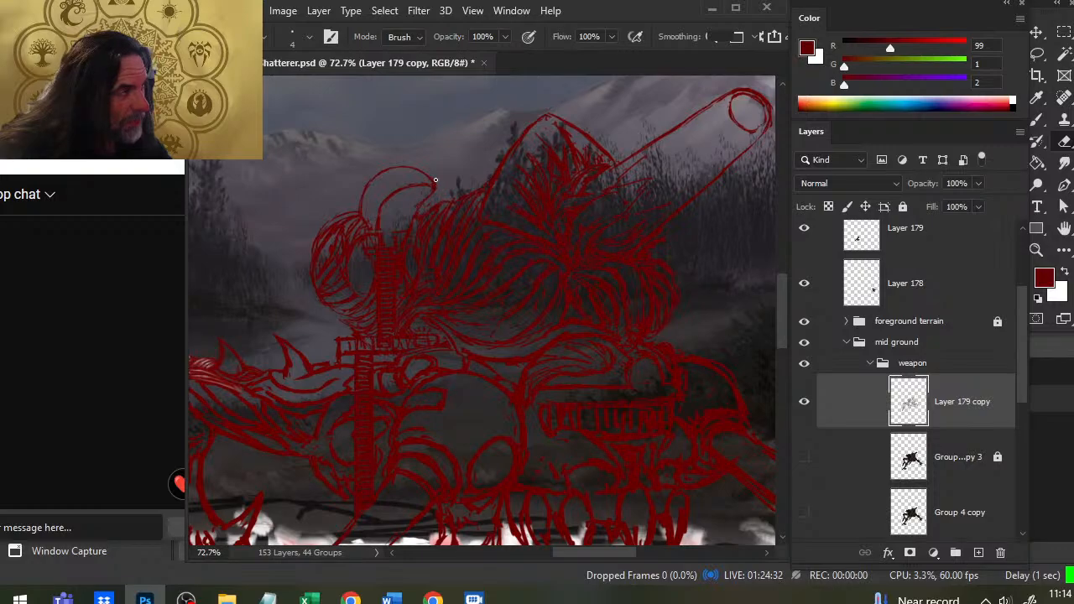
key("b")
key("e")
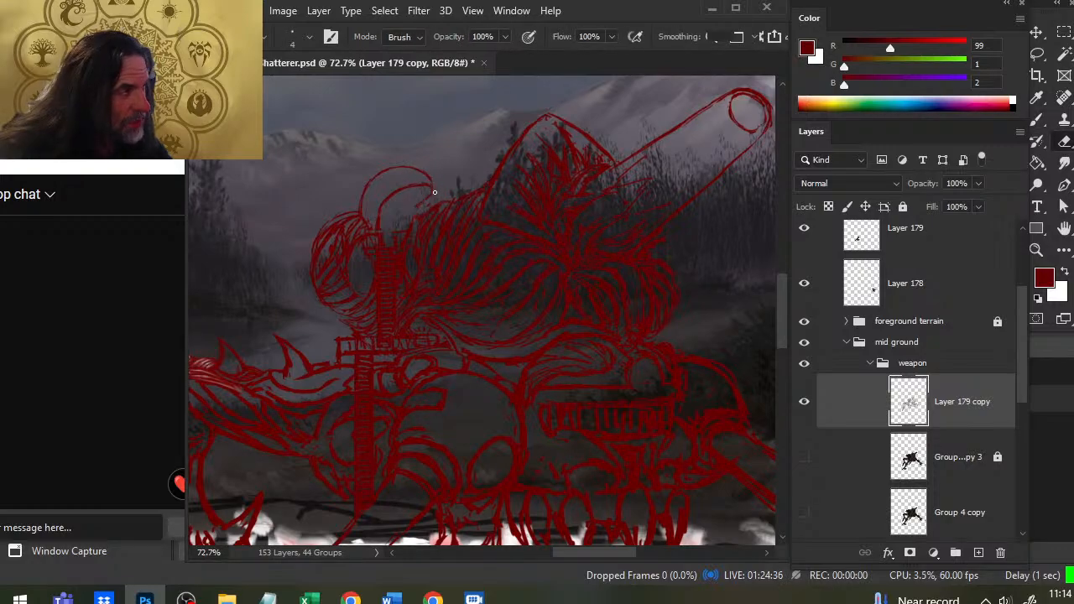
key("b")
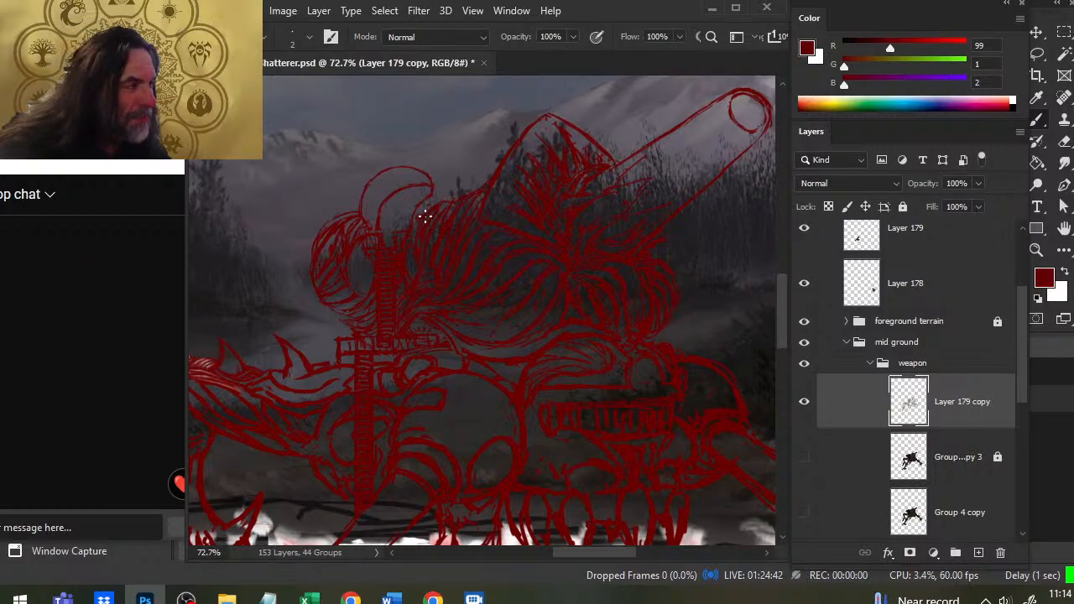
Step: Rework the lines between the grooved column's top and the large pod's upper near end, beneath the hook
key("e")
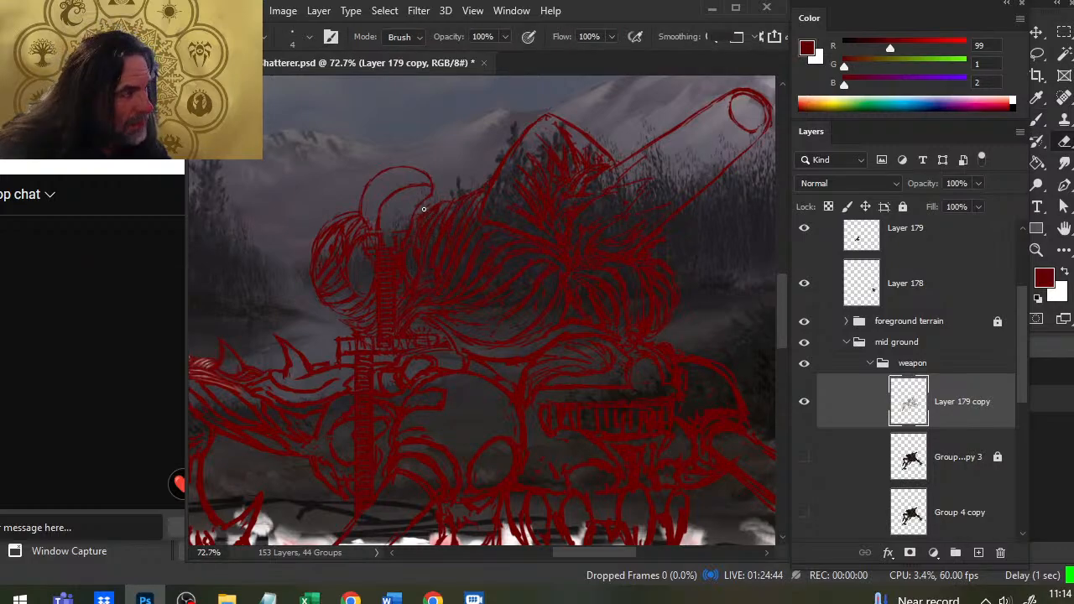
key("b")
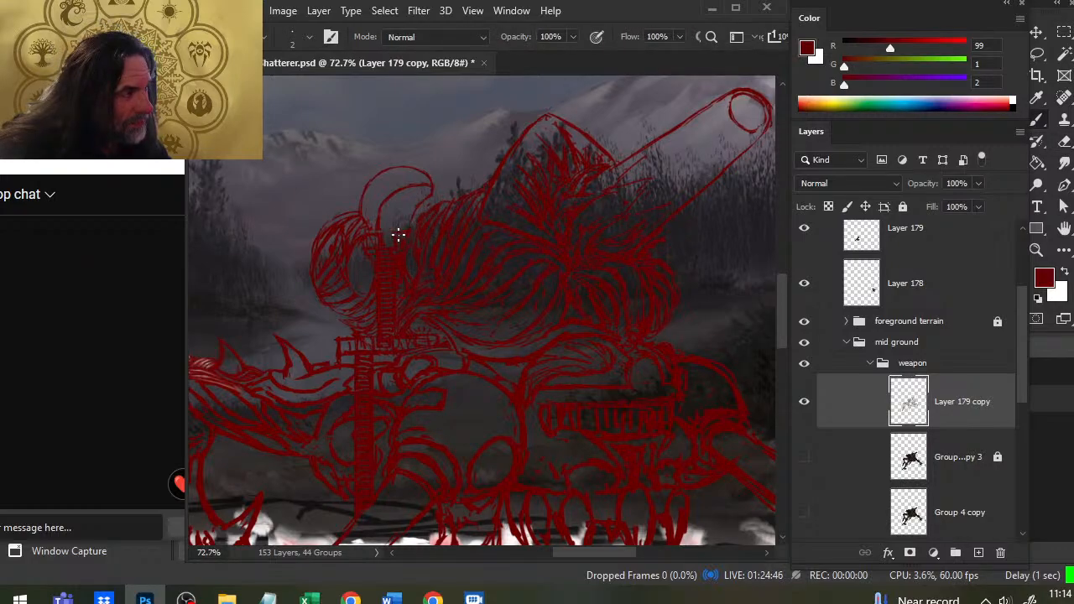
key("e")
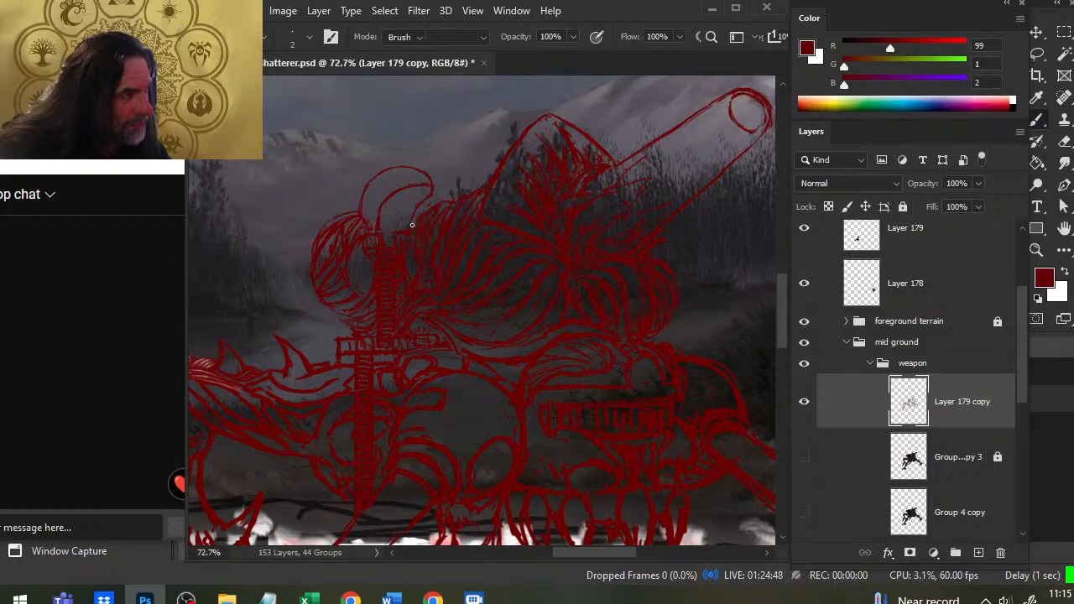
key("b")
key("e")
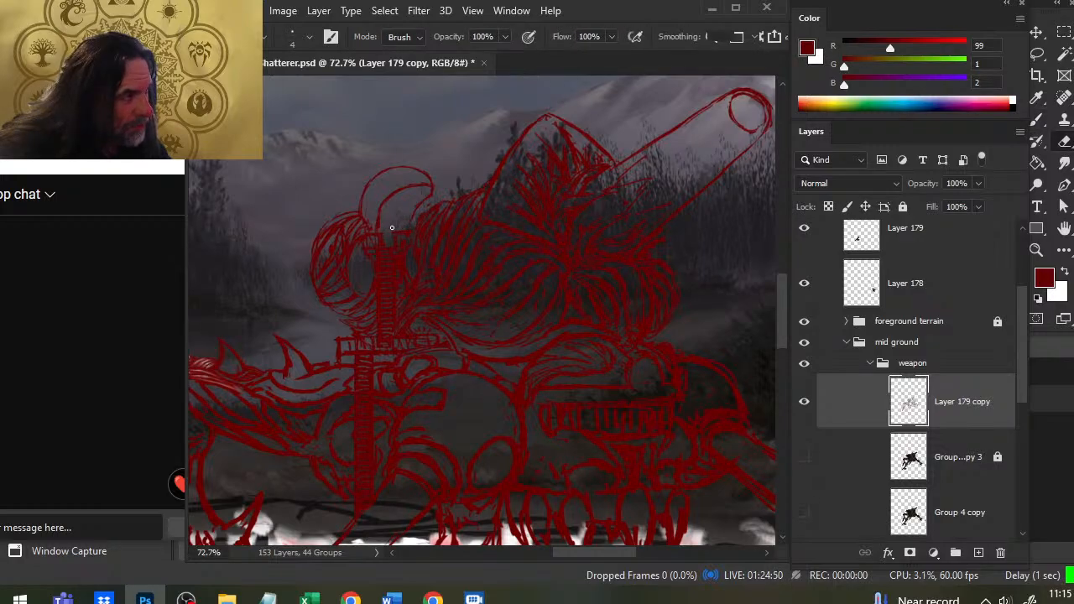
key("b")
key("e")
key("b")
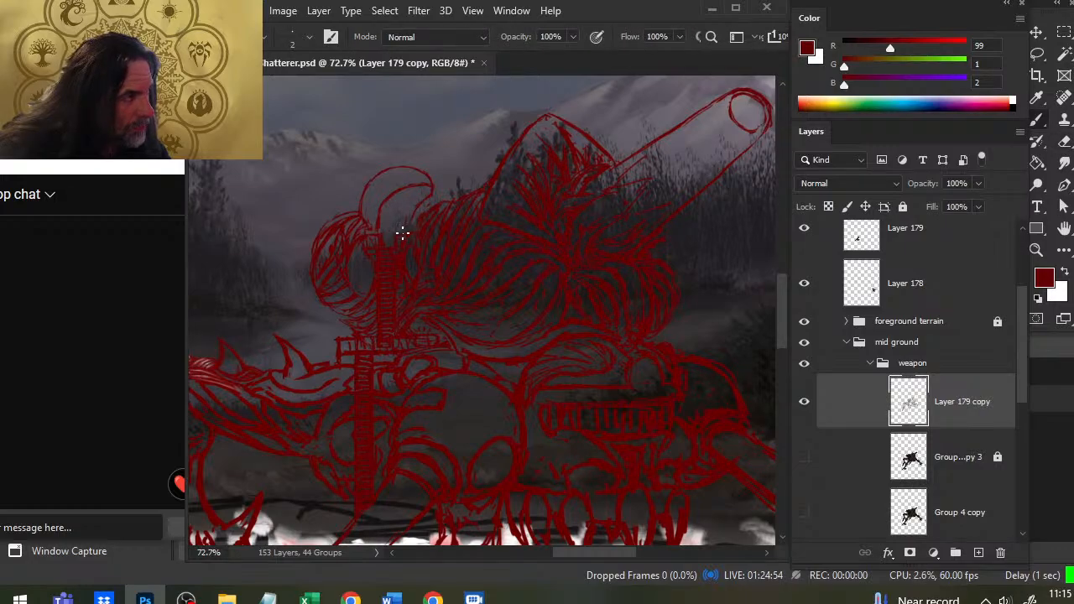
key("e")
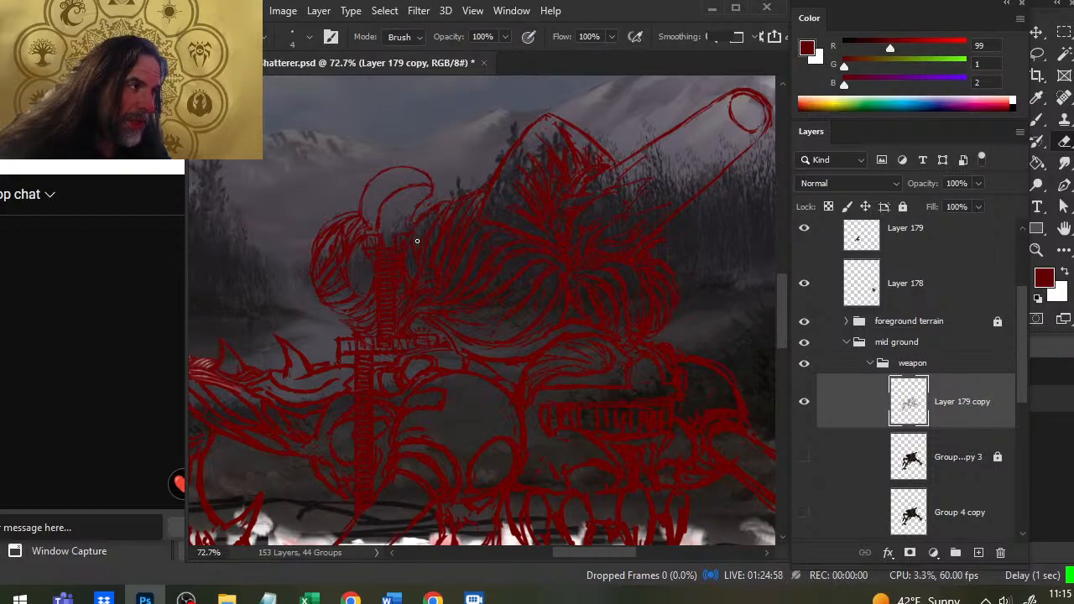
Step: Redraw the large pod's near edge and the ribs just beside the grooved column, trimming stray lines
key("b")
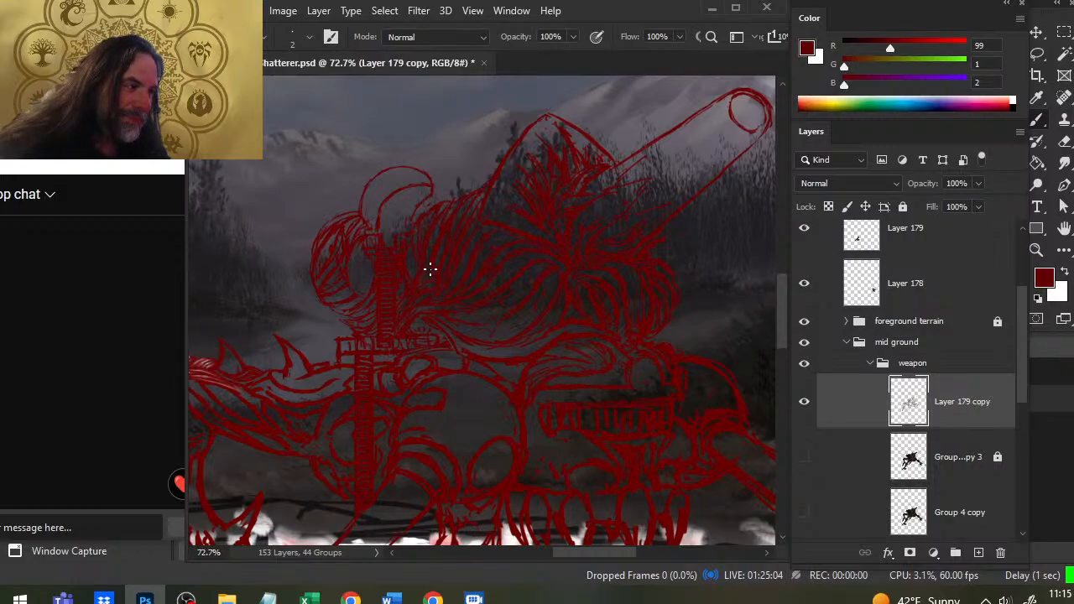
key("e")
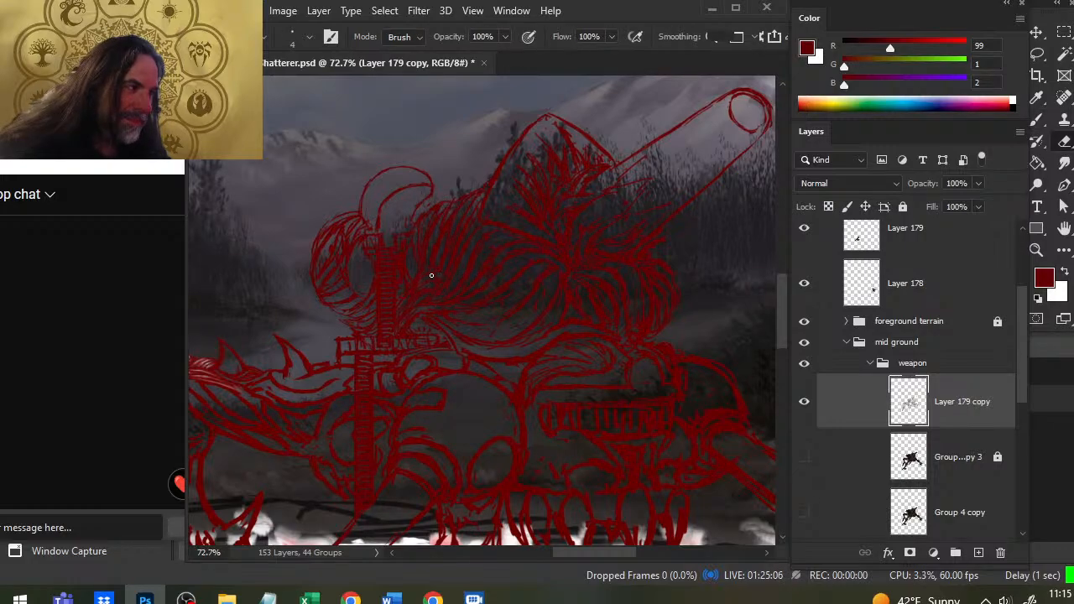
key("b")
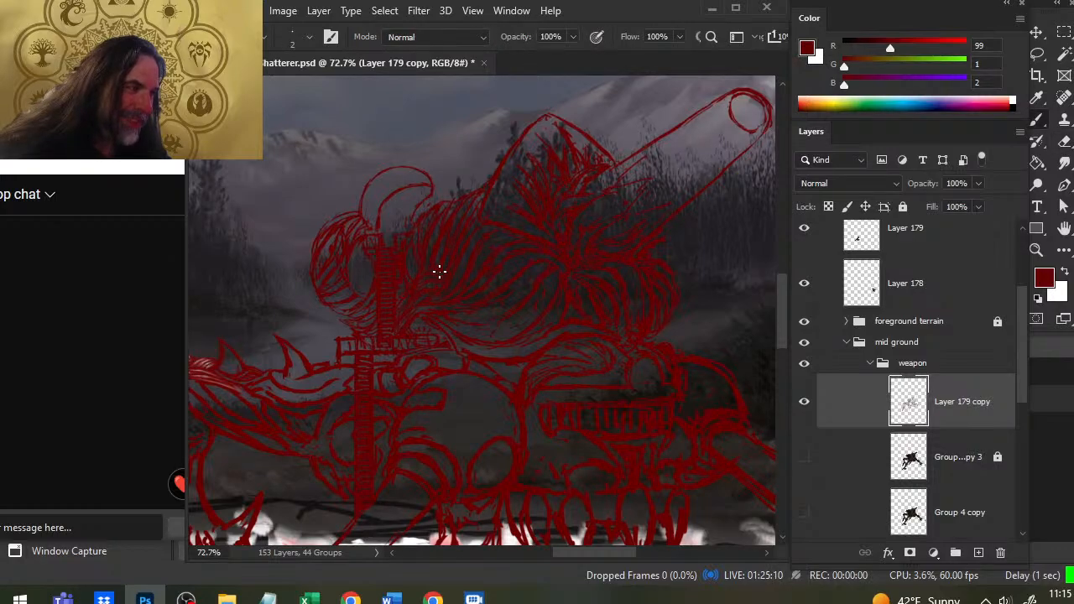
key("e")
key("b")
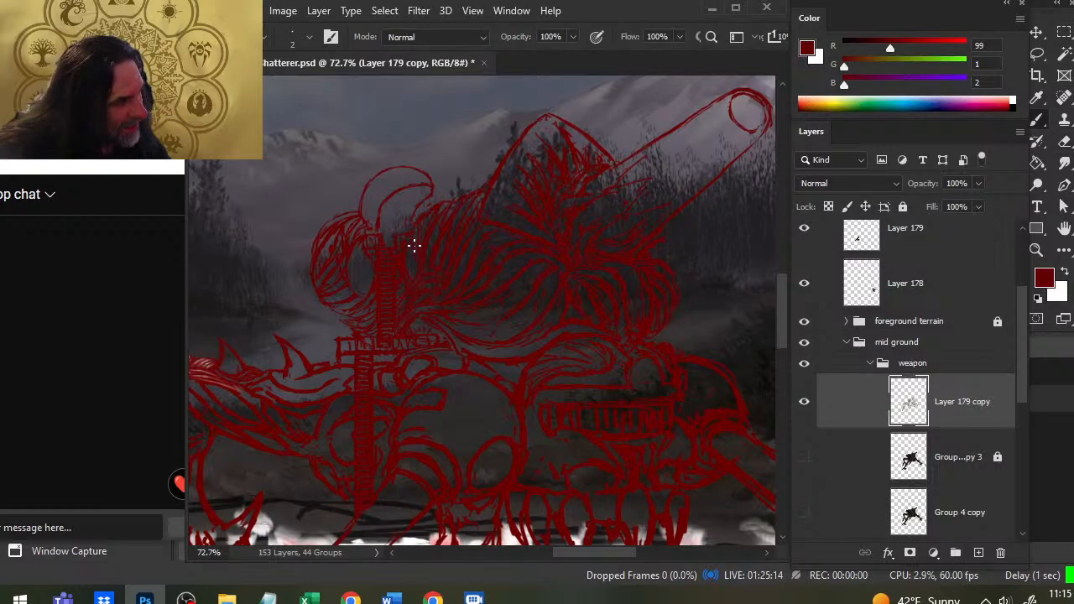
key("e")
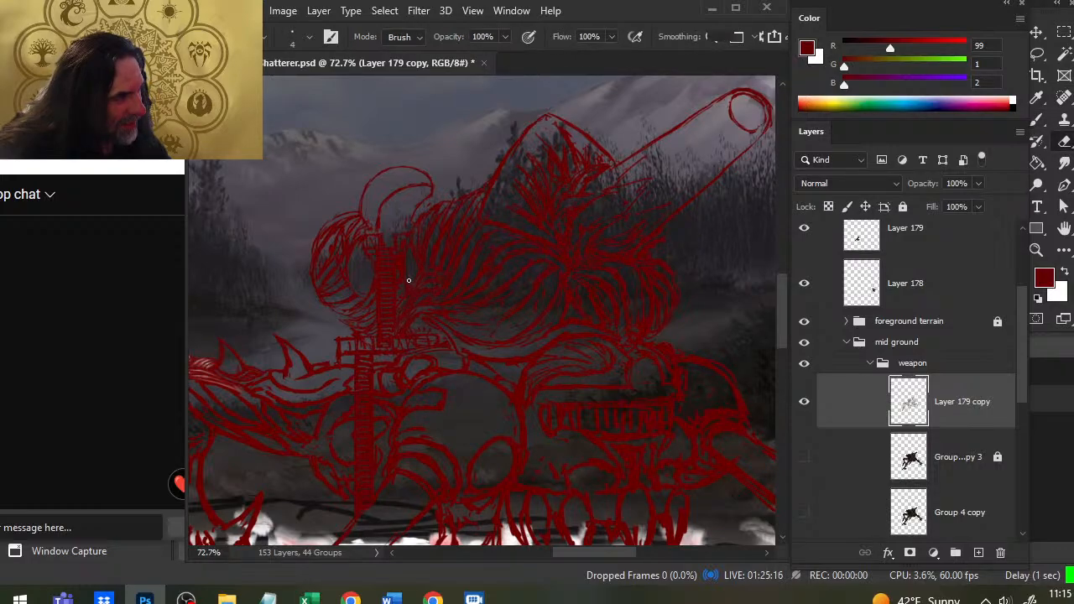
Step: Tidy the small pod's inner opening and its lower contour where it slopes in toward the column's base
key("b")
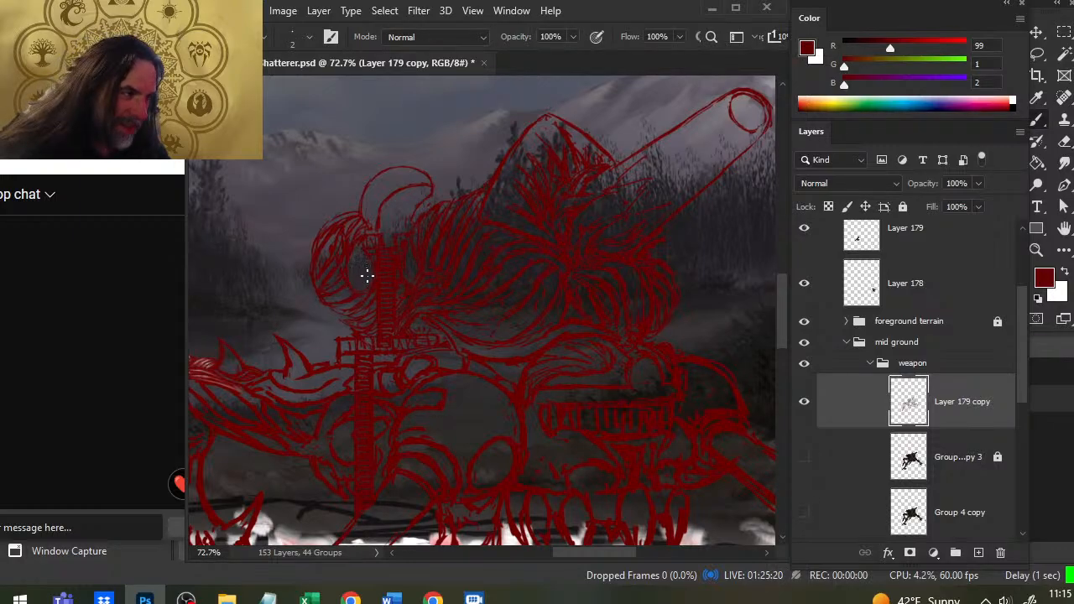
key("e")
key("b")
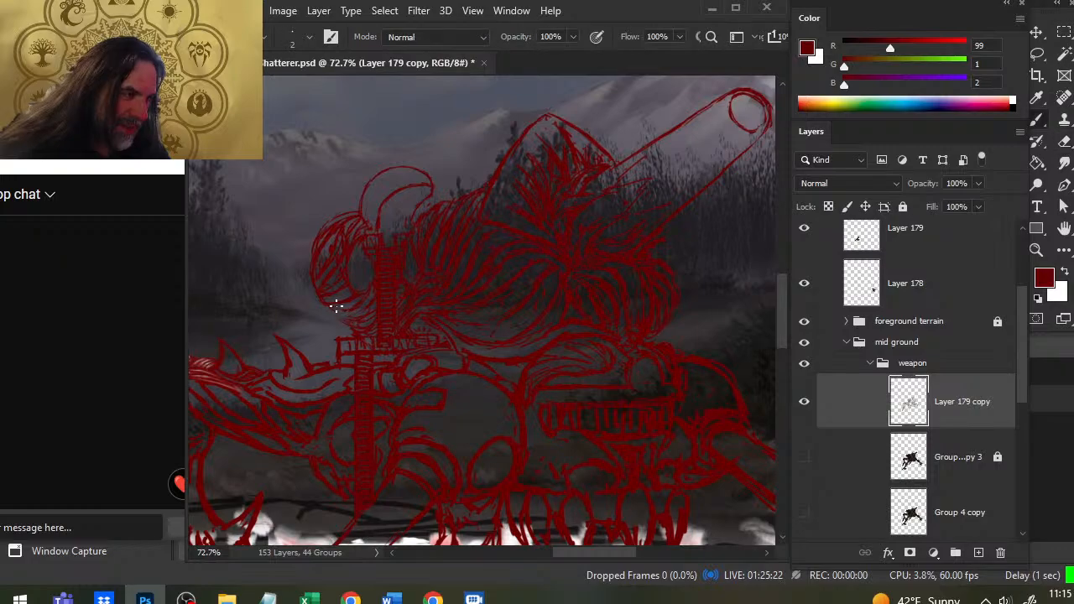
key("e")
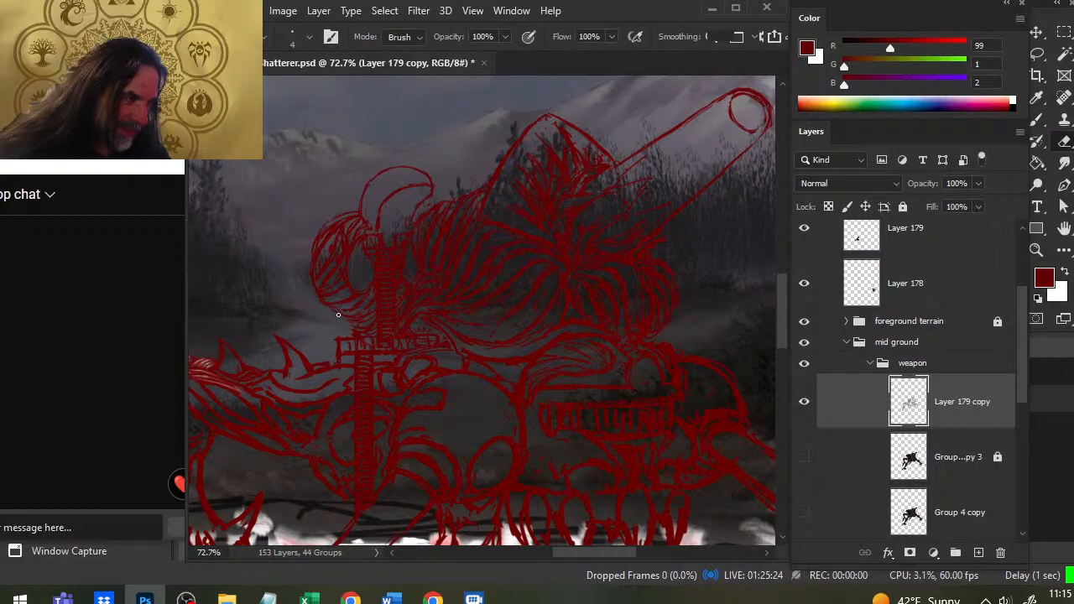
key("b")
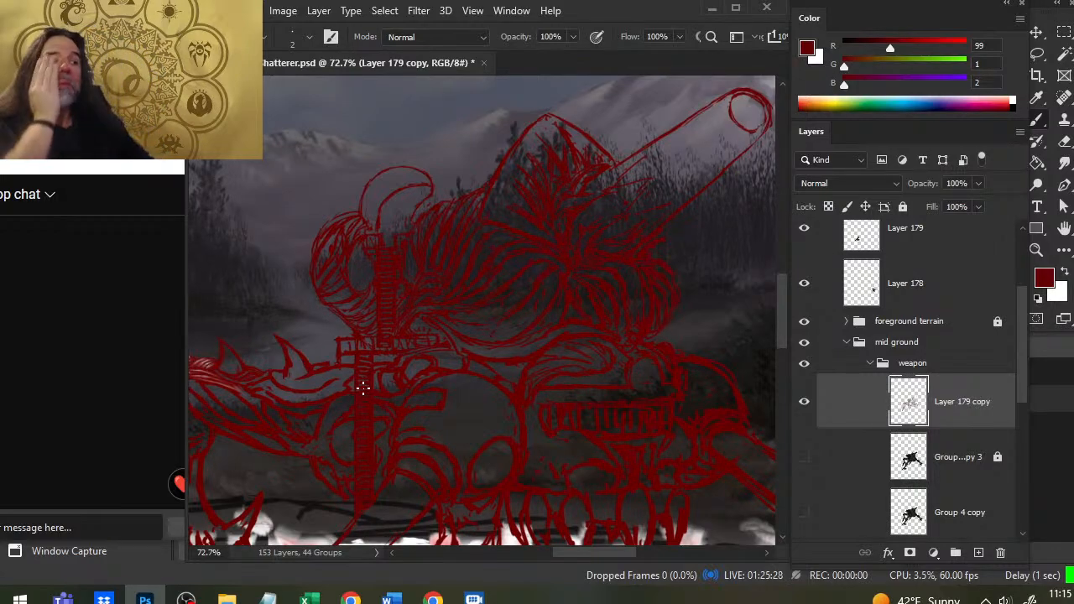
Step: Erase the entire hooked arch above the small pod and grooved column with the eraser enlarged to size 20
key("z")
mouse_move(511, 382)
left_mouse_down()
mouse_move(466, 374)
mouse_move(435, 415)
left_mouse_up()
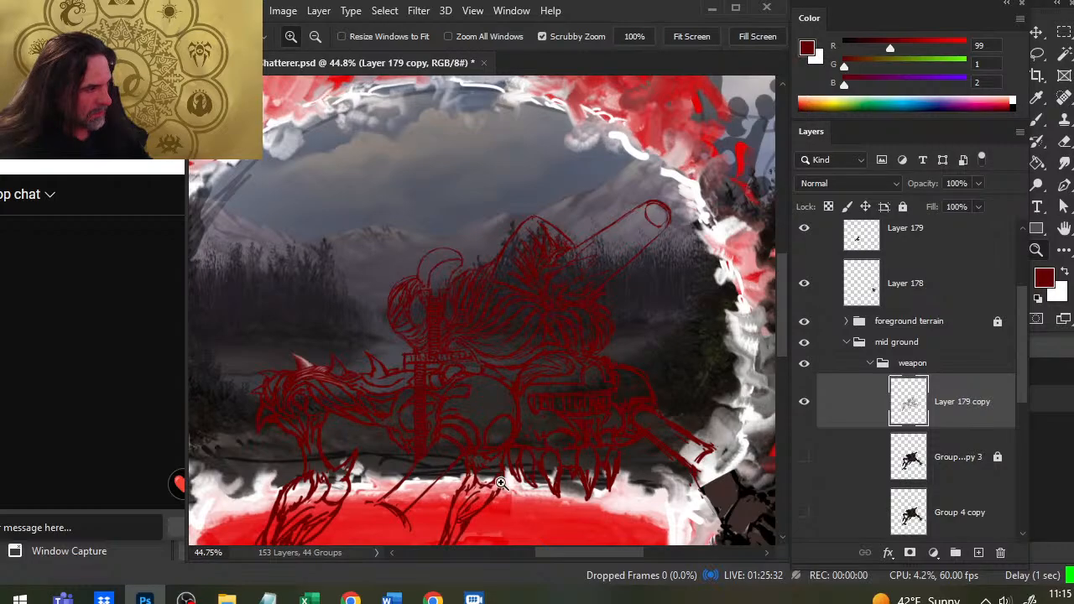
left_click(460, 327)
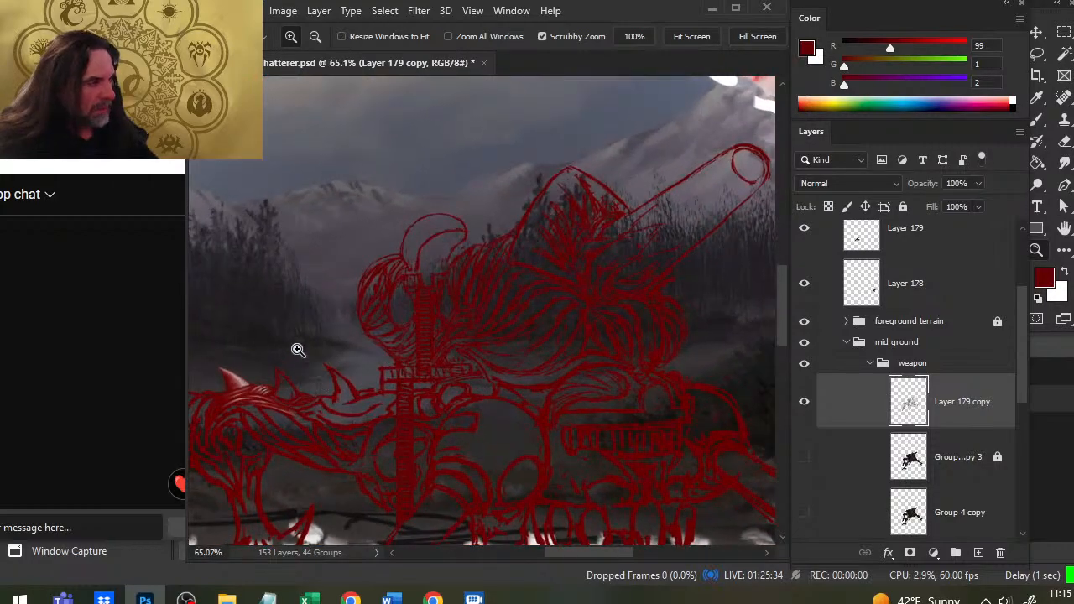
key("b")
key("bracketright")
key("bracketright")
key("bracketright")
key("bracketright")
key("bracketright")
mouse_move(406, 230)
left_mouse_down()
mouse_move(404, 245)
mouse_move(431, 225)
mouse_move(455, 225)
mouse_move(463, 238)
mouse_move(453, 250)
left_mouse_up()
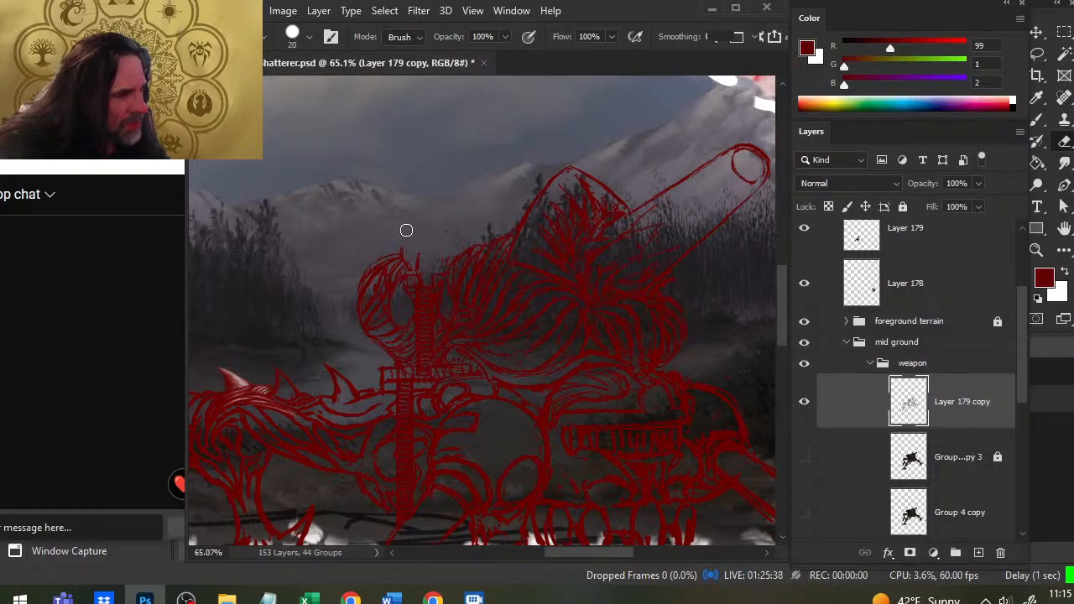
Step: Draw a curved upper outline over the grooved column's top, joining the small pod to the large pod
key("b")
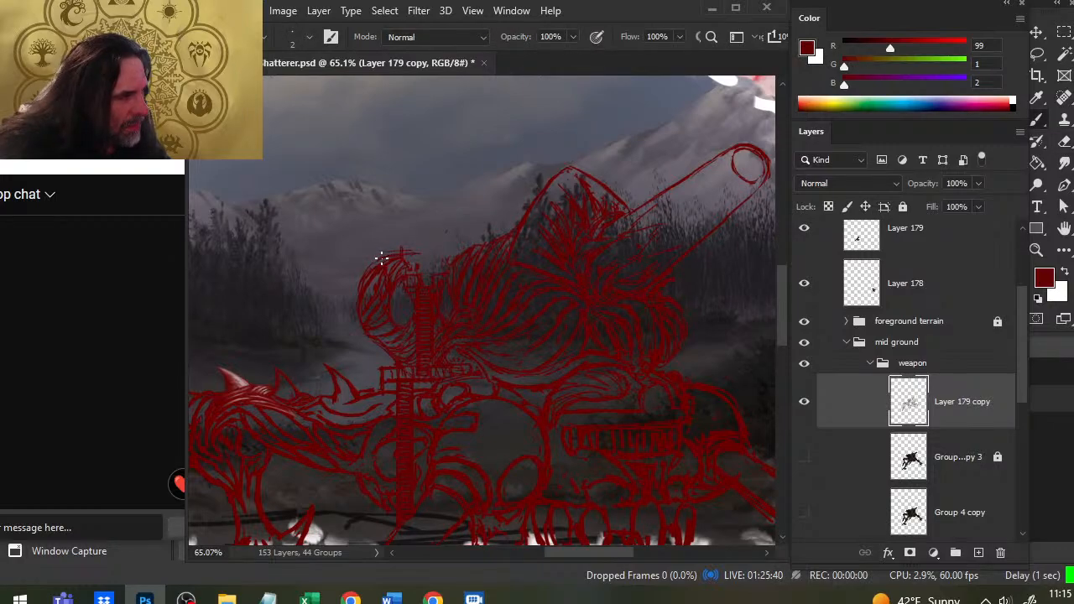
mouse_move(381, 259)
left_mouse_down()
mouse_move(434, 256)
mouse_move(422, 247)
mouse_move(417, 253)
mouse_move(432, 257)
left_mouse_up()
key("e")
key("b")
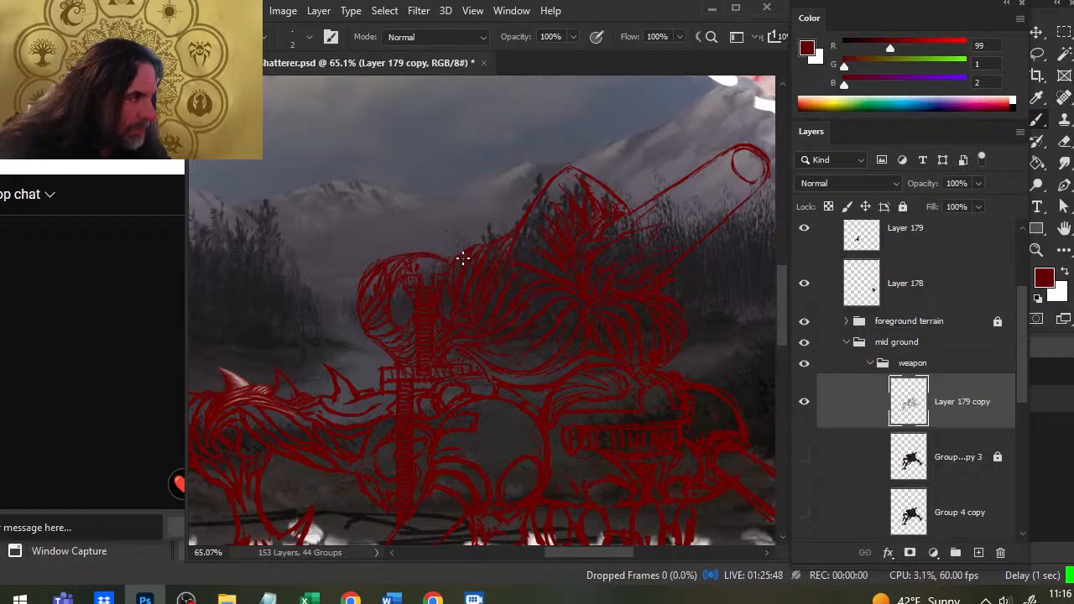
key("e")
key("b")
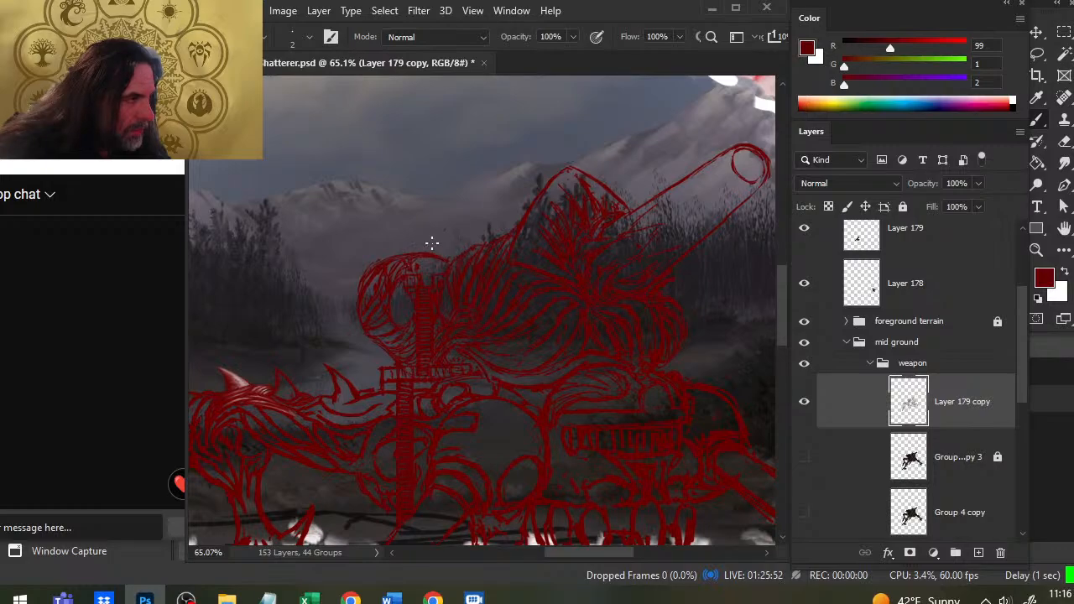
Step: Erase the small pod's lower outer side and tail, and redraw its upper shell ending in a point
key("e")
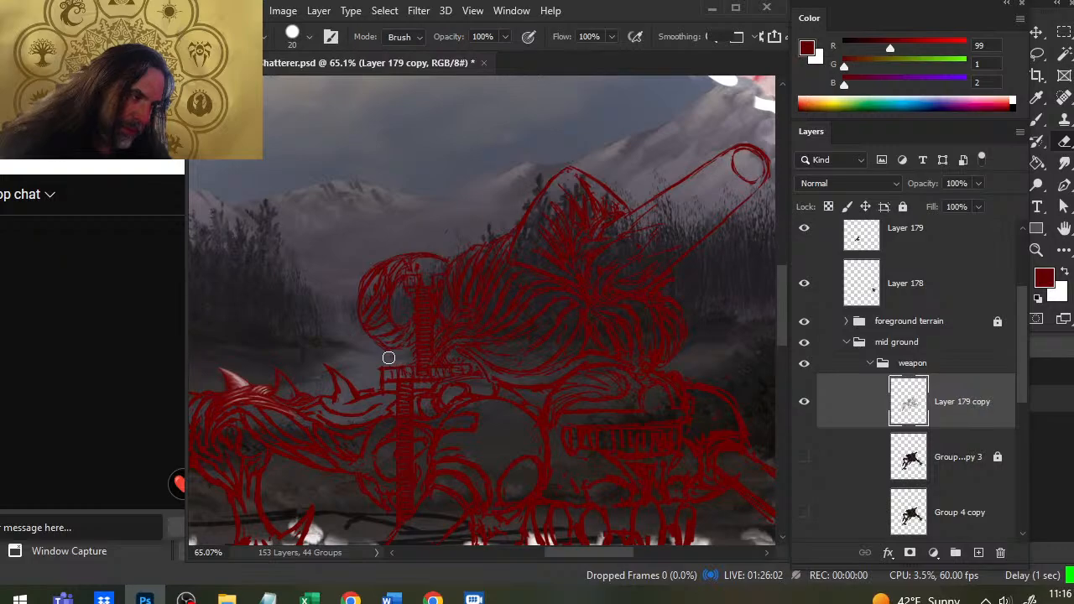
key("b")
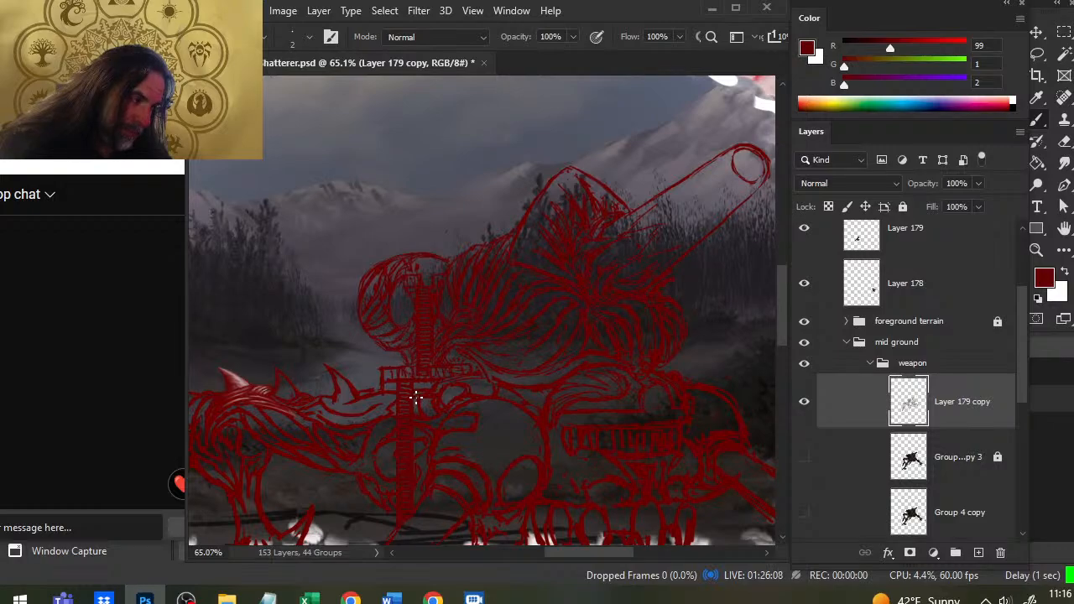
key("e")
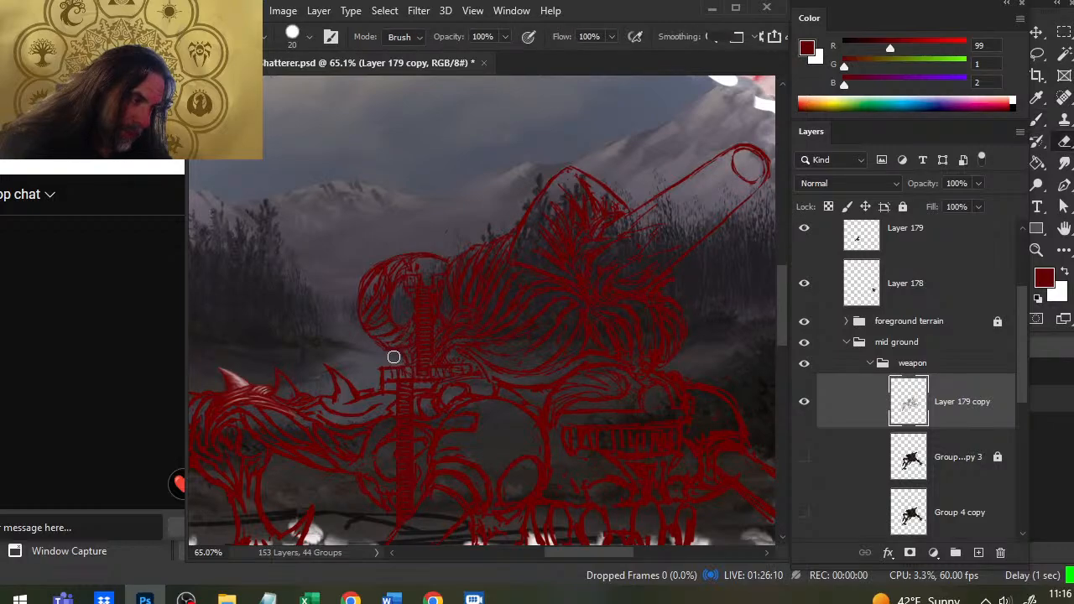
key("b")
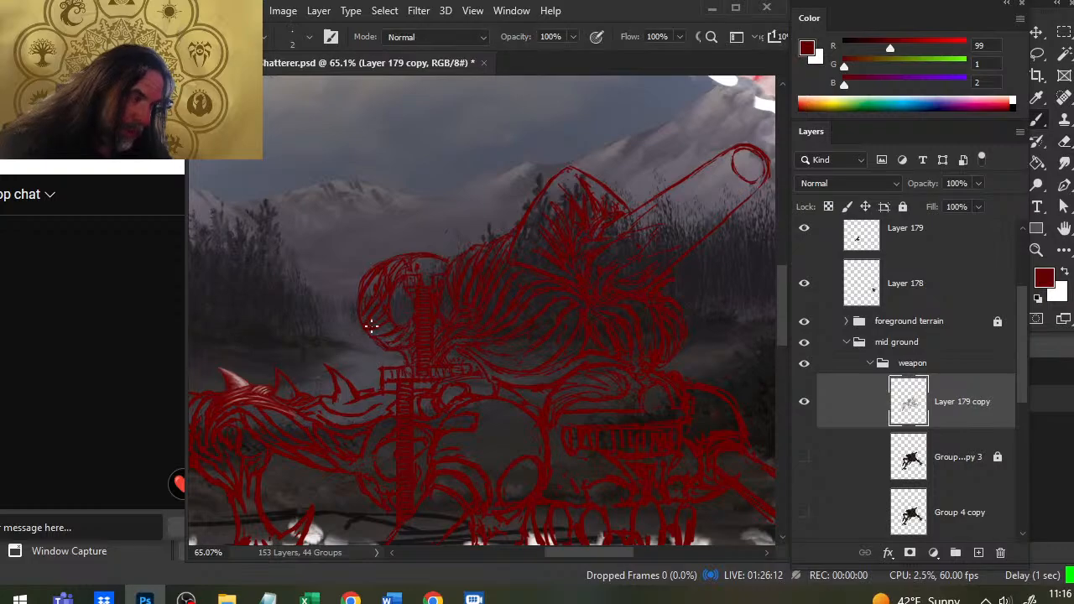
key("e")
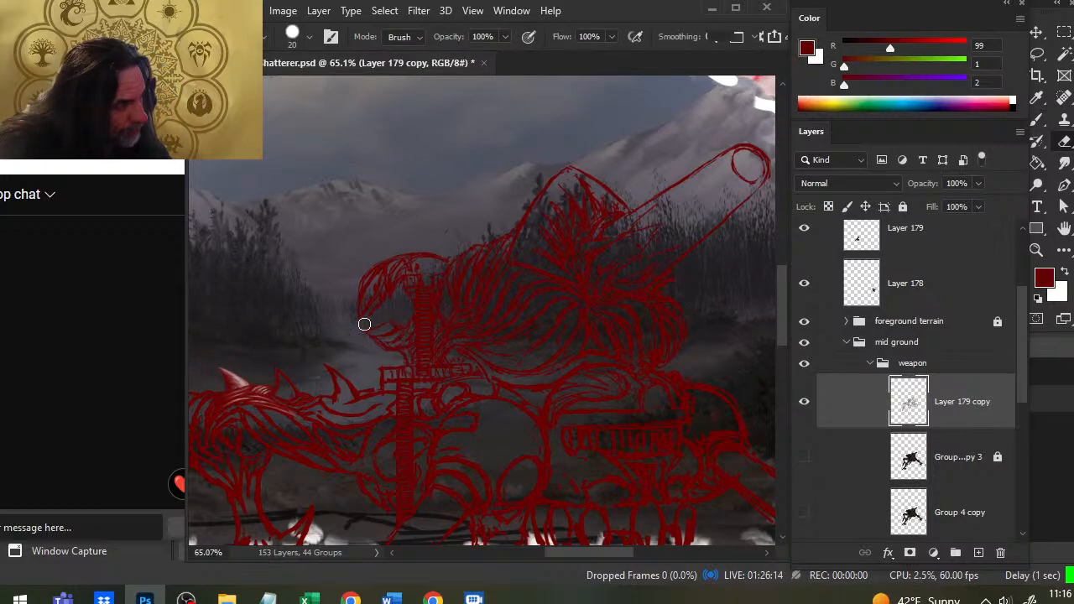
key("b")
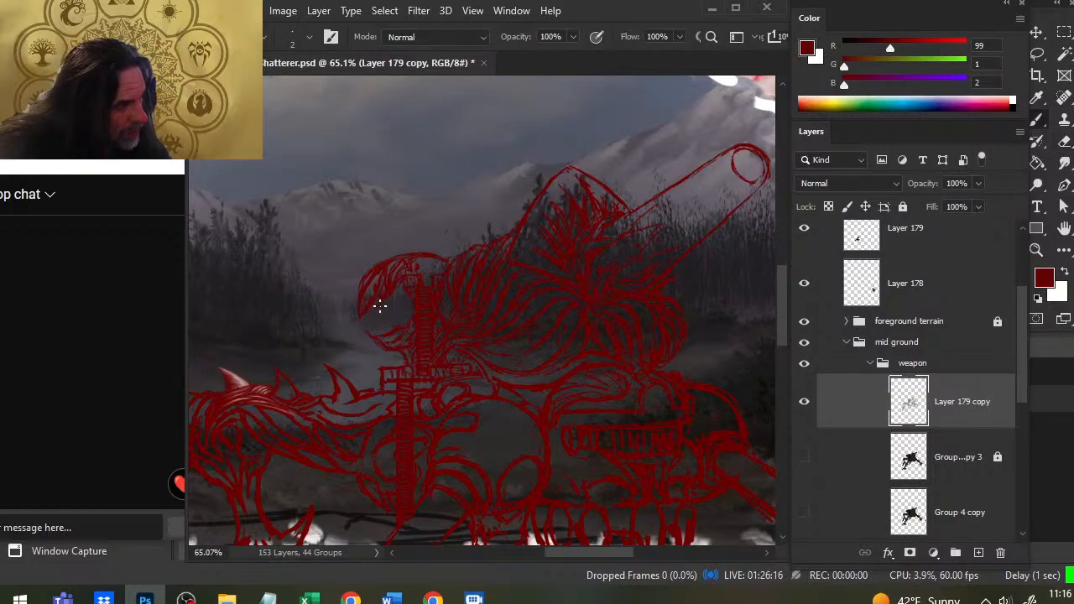
Step: Draw a dark red spike pointing down and forward from the front edge of the upper hood on Layer 179 copy
mouse_move(379, 307)
left_mouse_down()
mouse_move(333, 330)
mouse_move(354, 332)
left_mouse_up()
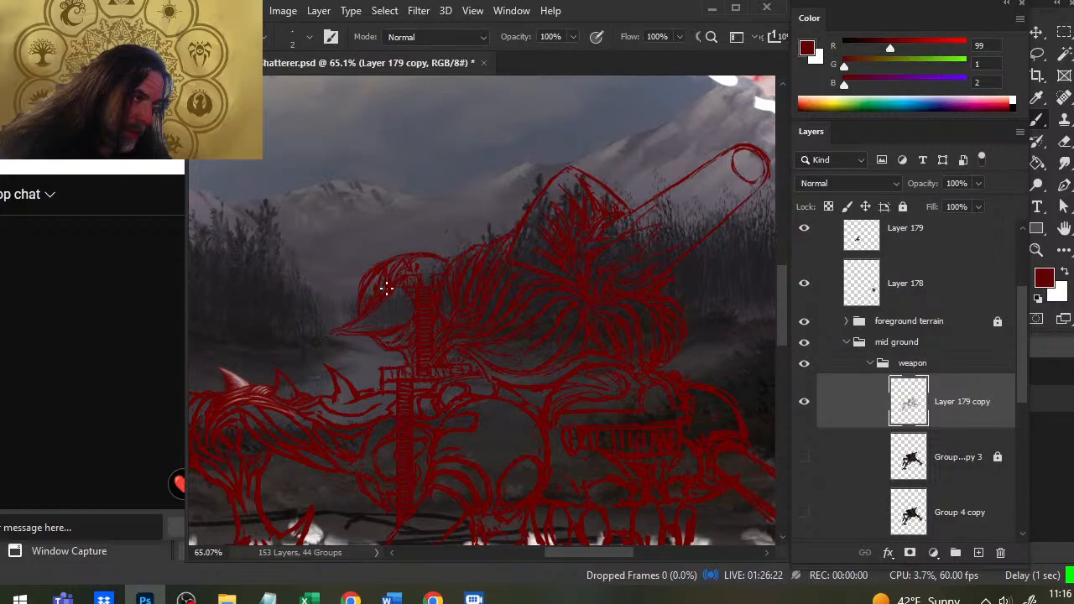
key("e")
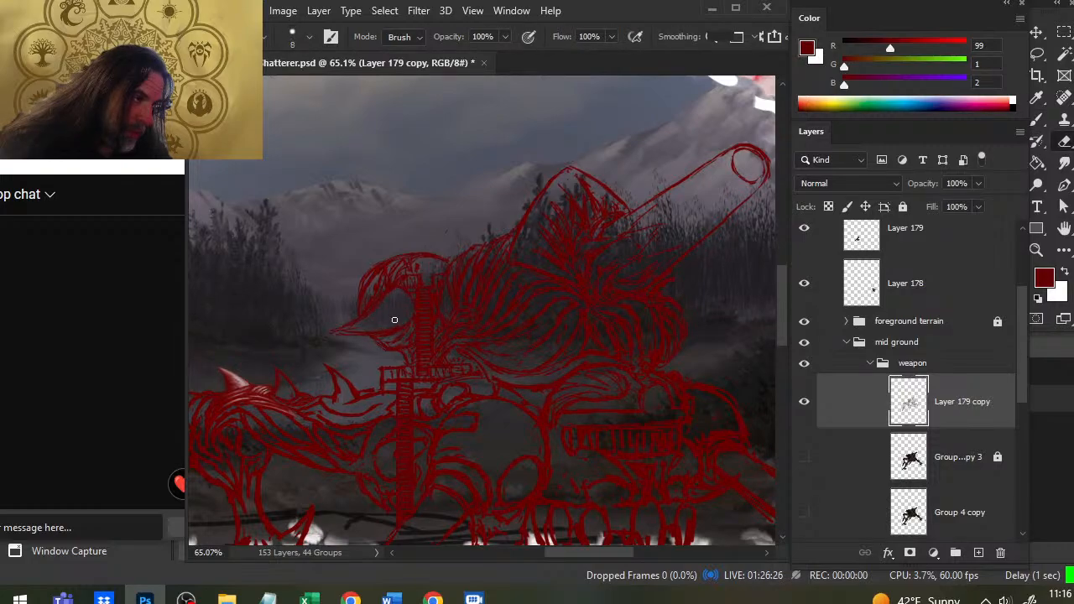
key("b")
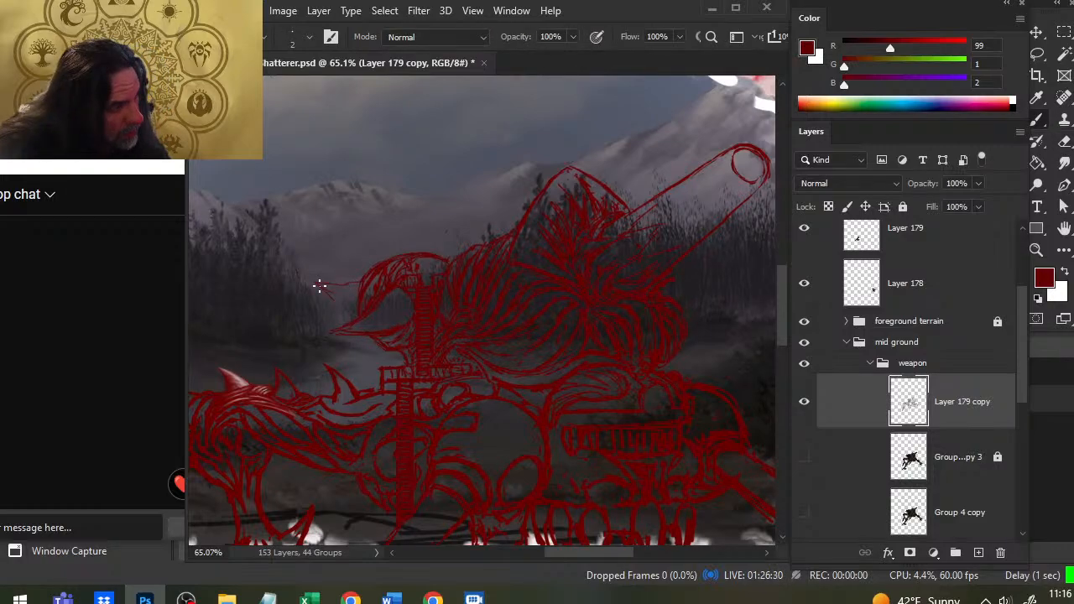
Step: Sketch an upward-curving spike at the hood's front tip, refining its outline with brush and eraser
left_click_drag(320, 286, 338, 306)
key("e")
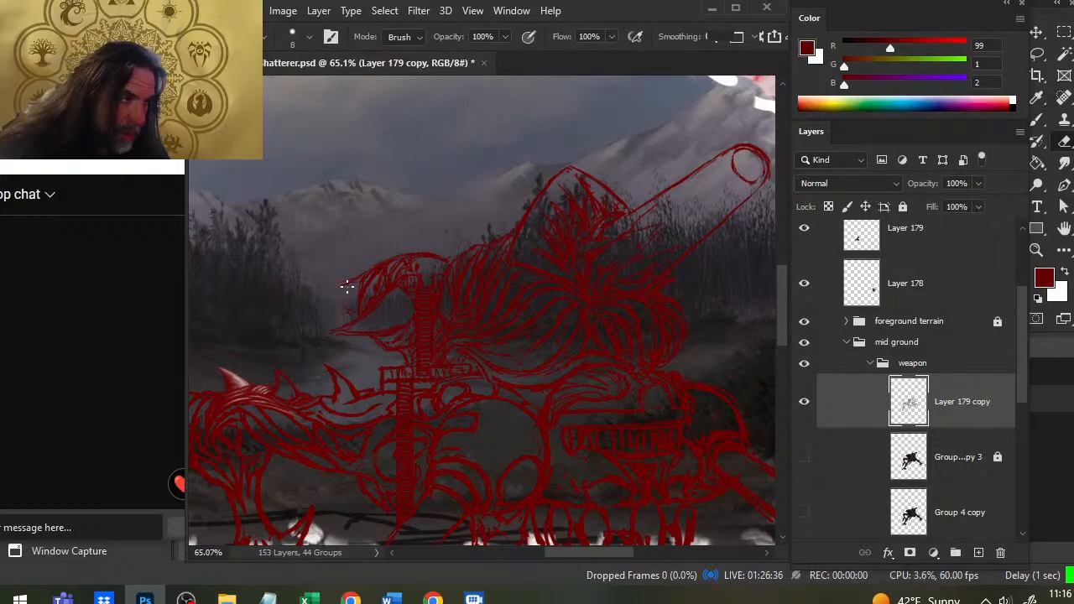
key("b")
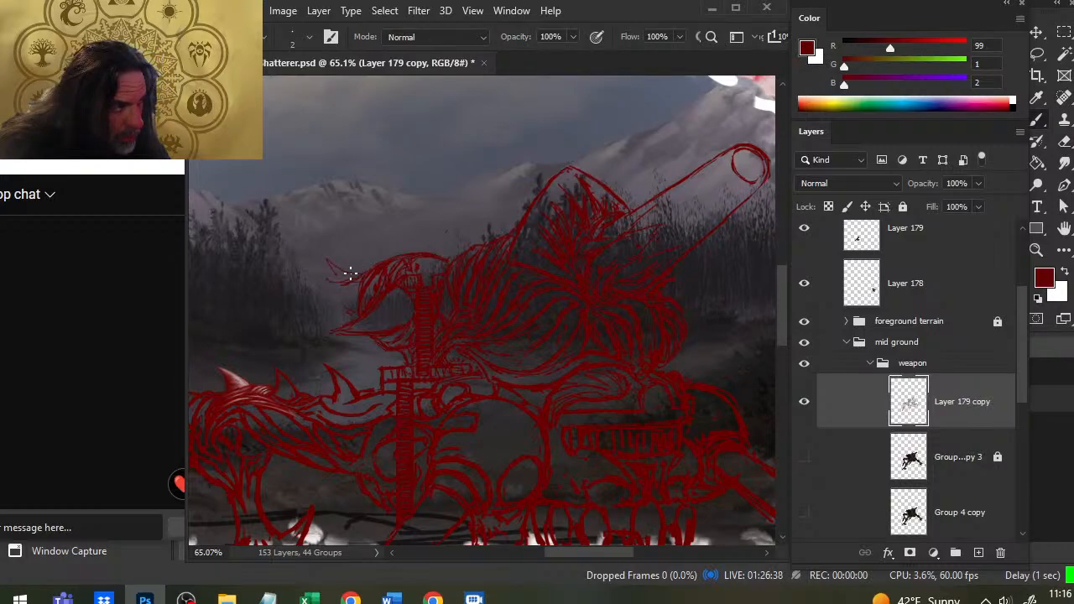
key("e")
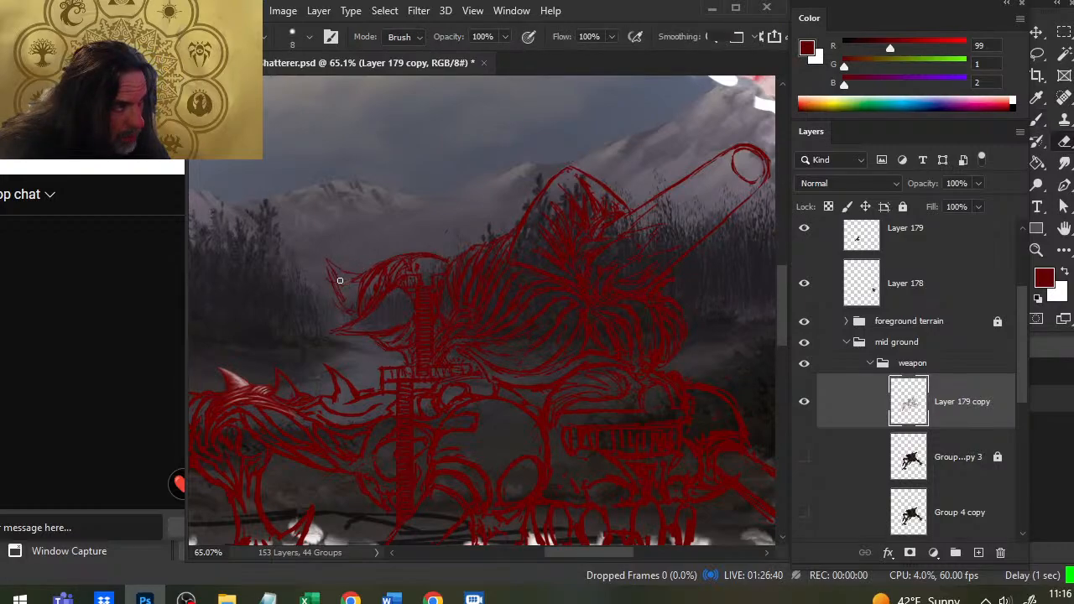
key("b")
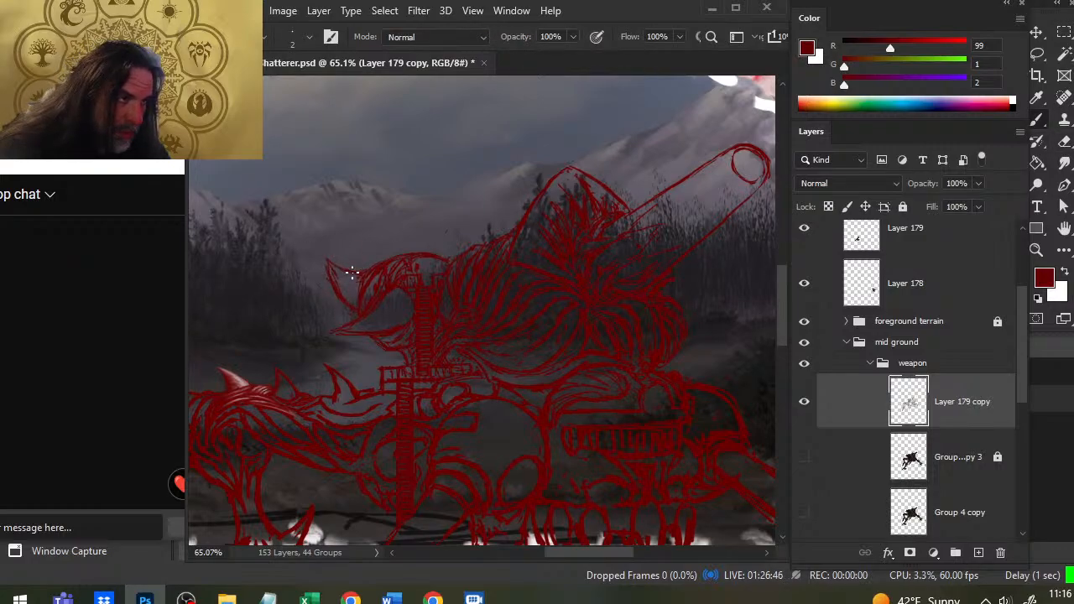
key("e")
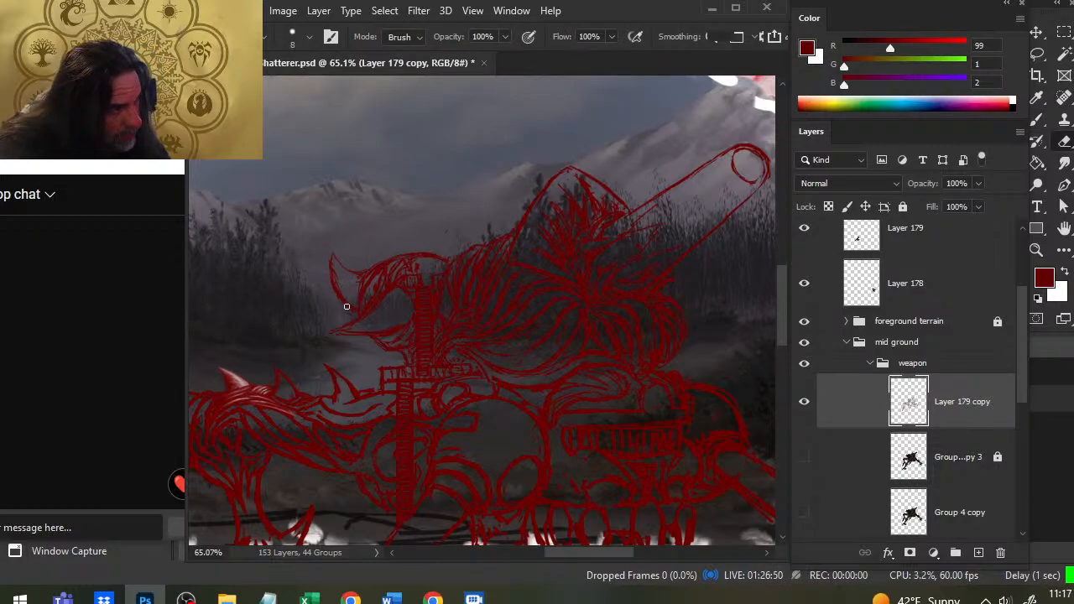
key("b")
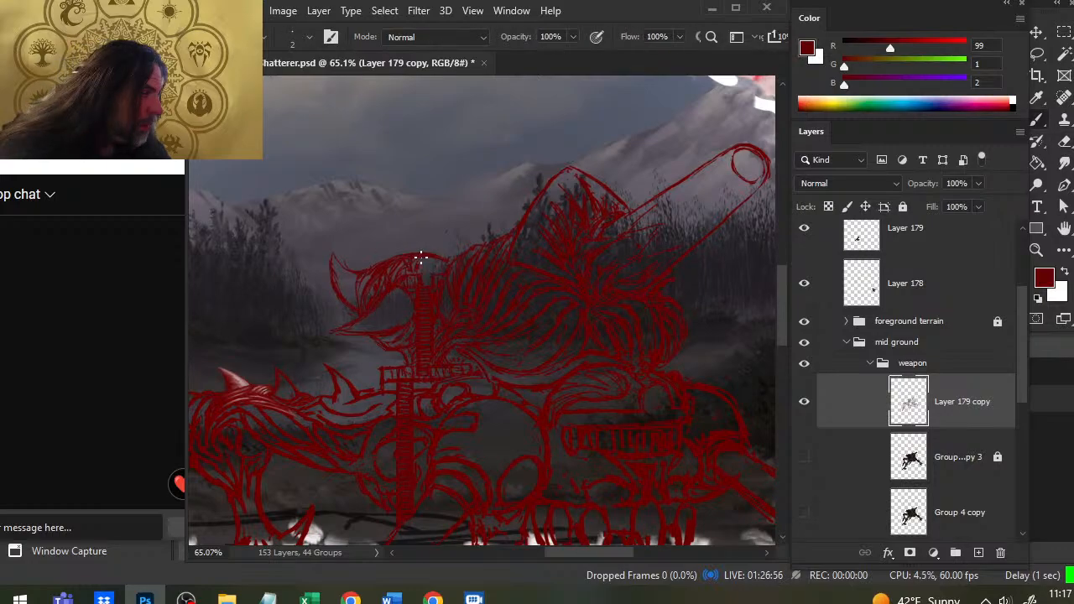
key("e")
key("b")
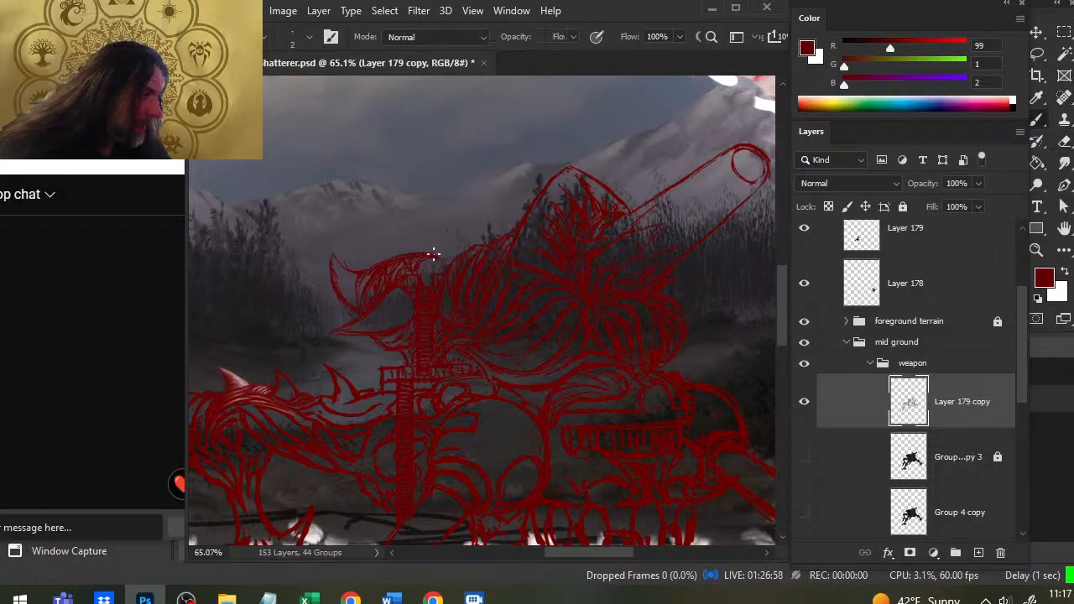
Step: Sketch a tall curved spike on the creature's upper back, just ahead of the peaked hump, and clean up its edges
key("z")
left_click_drag(454, 336, 443, 438)
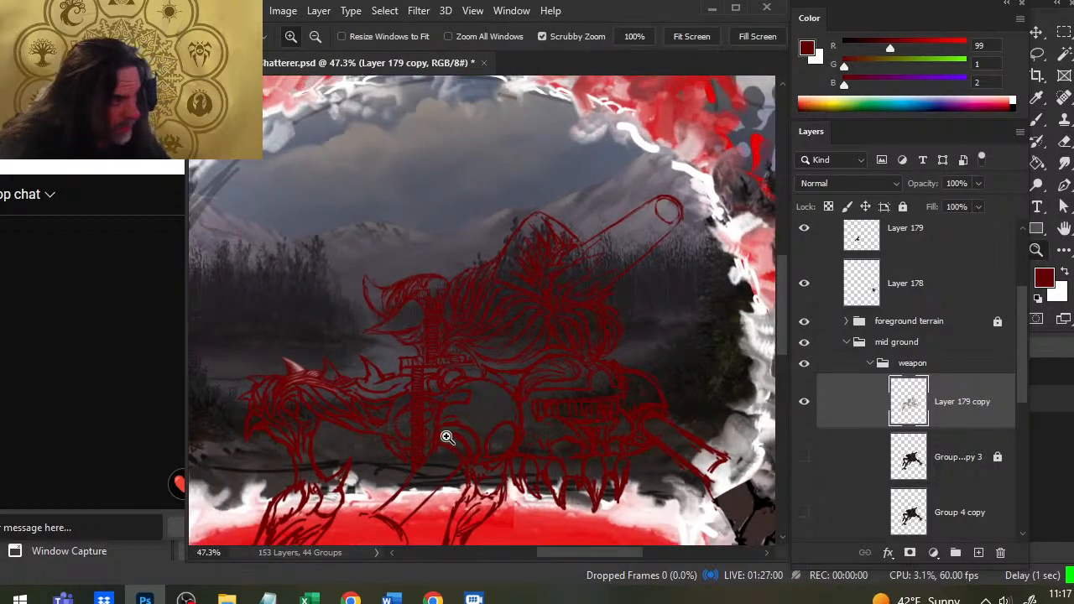
key("b")
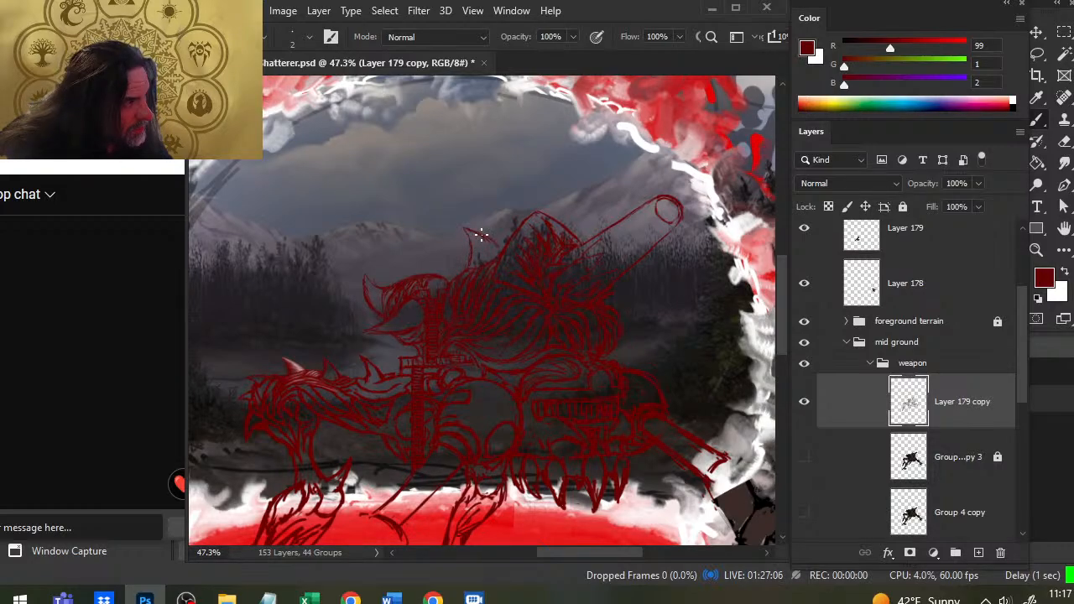
key("e")
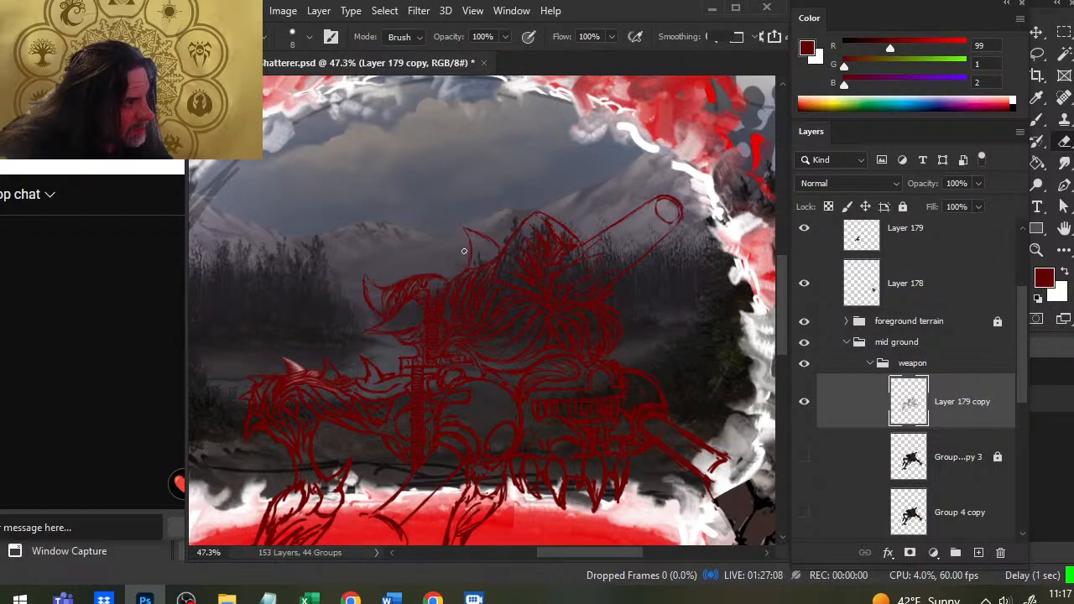
key("b")
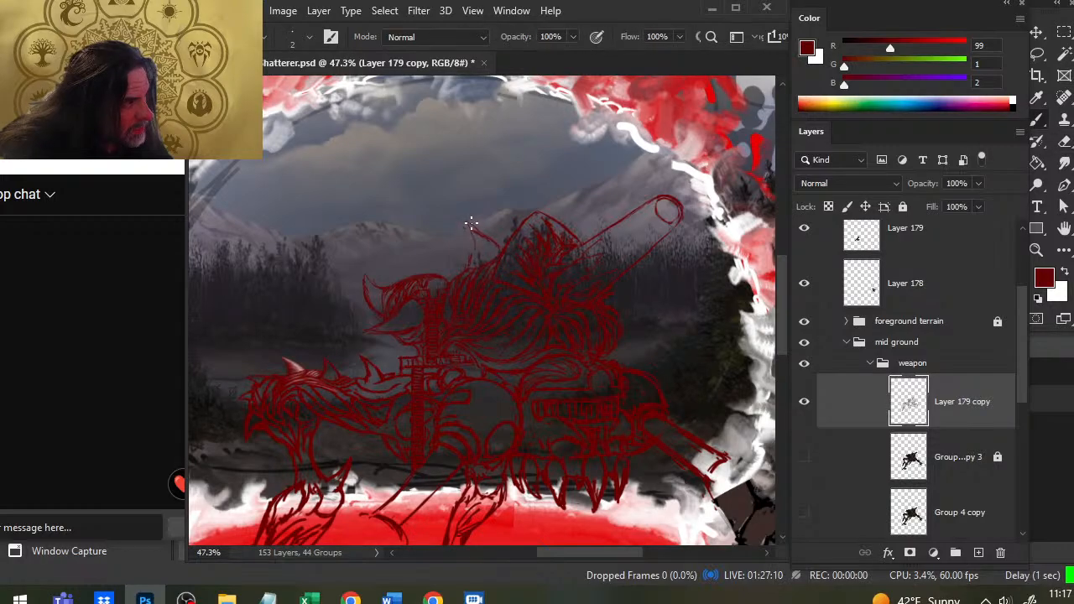
key("e")
key("b")
left_click_drag(475, 231, 478, 240)
key("e")
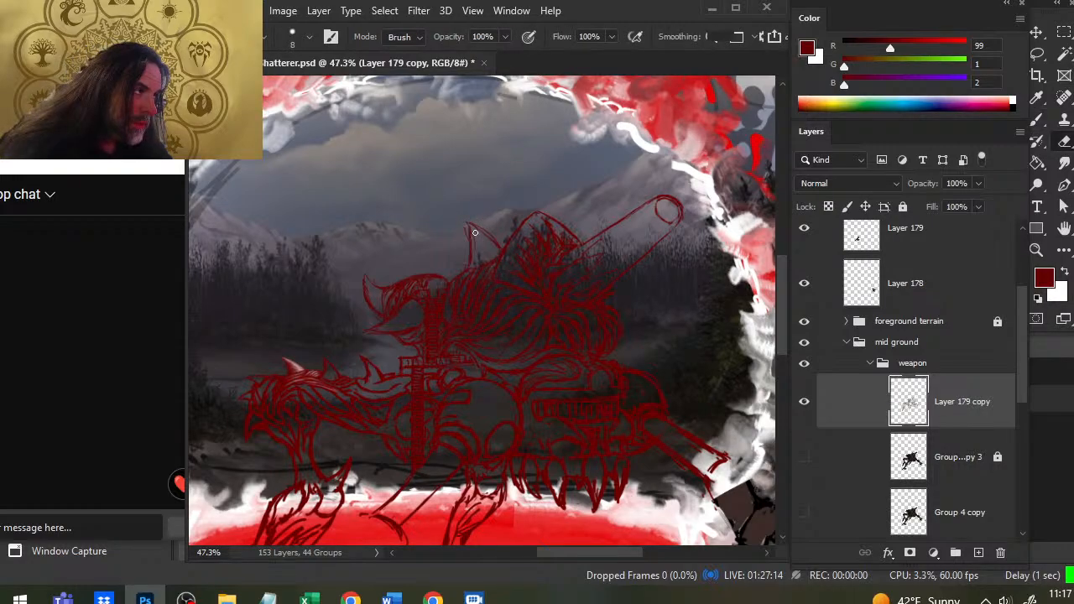
left_click_drag(473, 218, 493, 238)
key("b")
key("e")
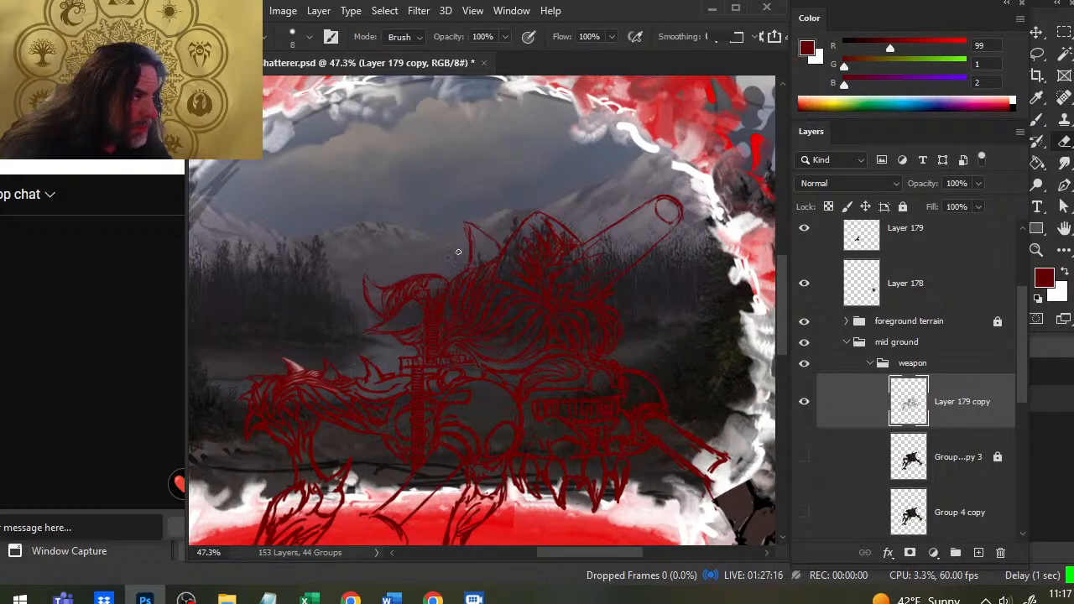
Step: Draw a shorter curved spike on top of the hood, between the front spike and the tall back spike, and tidy its outline
key("b")
mouse_move(419, 256)
left_mouse_down()
mouse_move(414, 275)
mouse_move(435, 261)
mouse_move(420, 280)
mouse_move(440, 276)
mouse_move(432, 259)
mouse_move(436, 279)
left_mouse_up()
key("e")
key("b")
key("e")
key("b")
key("e")
key("b")
key("e")
key("b")
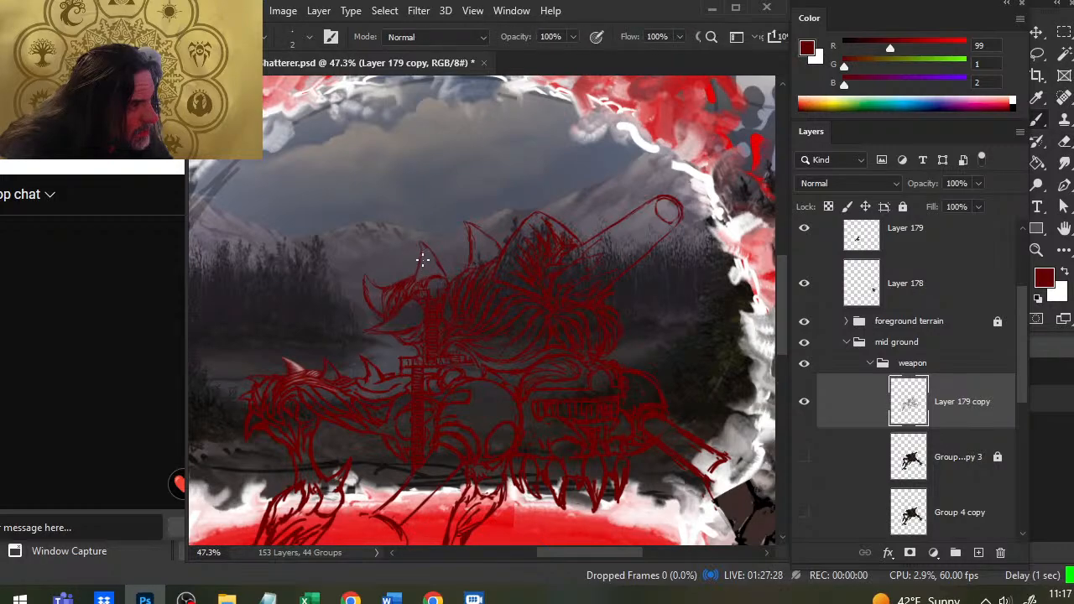
key("e")
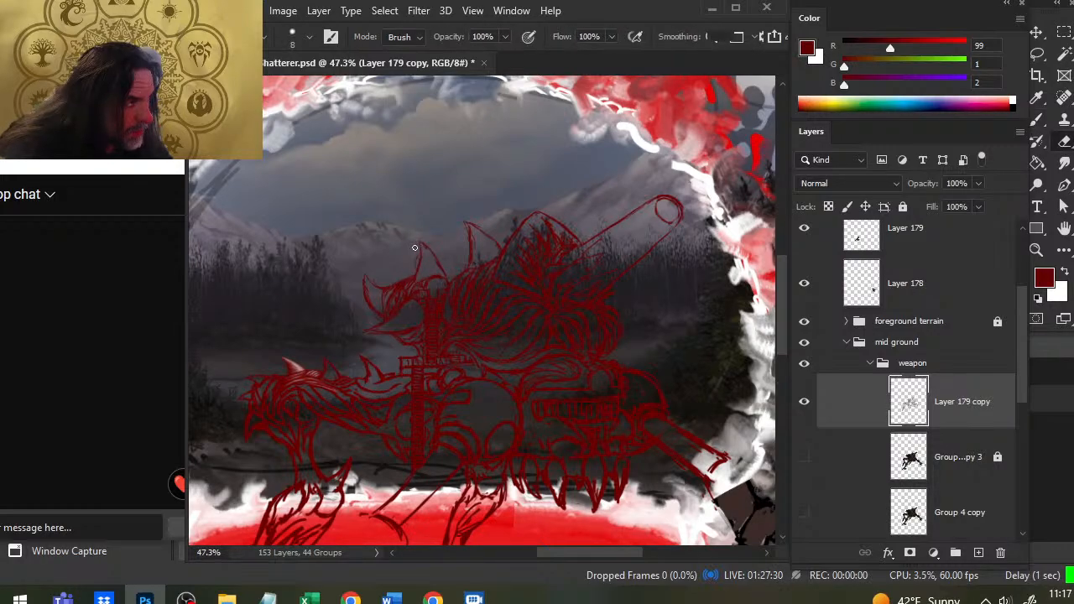
key("b")
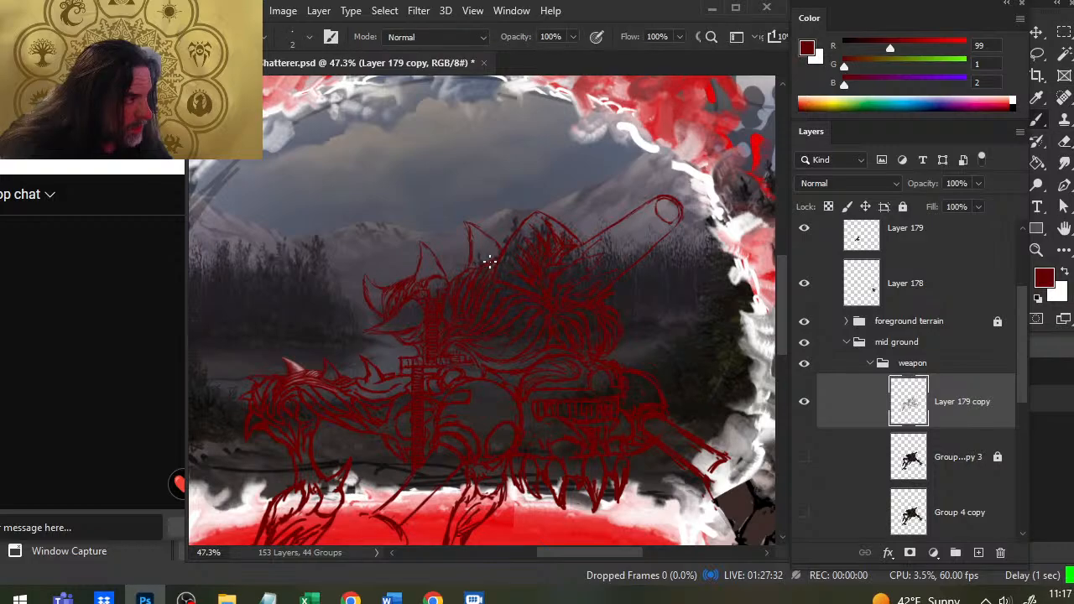
Step: Refine the lines where the base of the tall back spike meets the creature's back contour
key("e")
key("b")
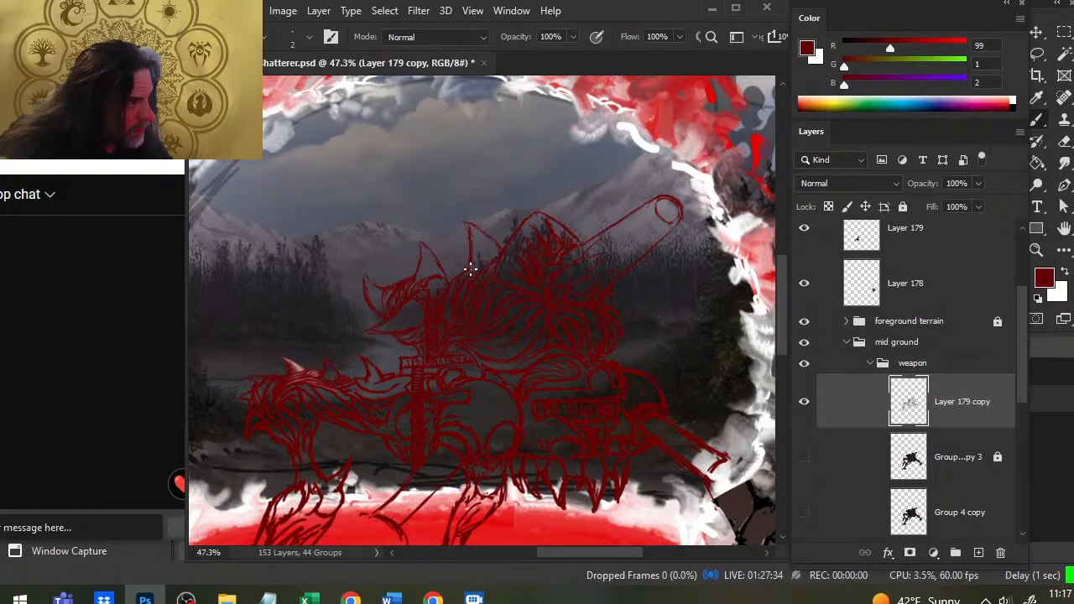
key("e")
key("b")
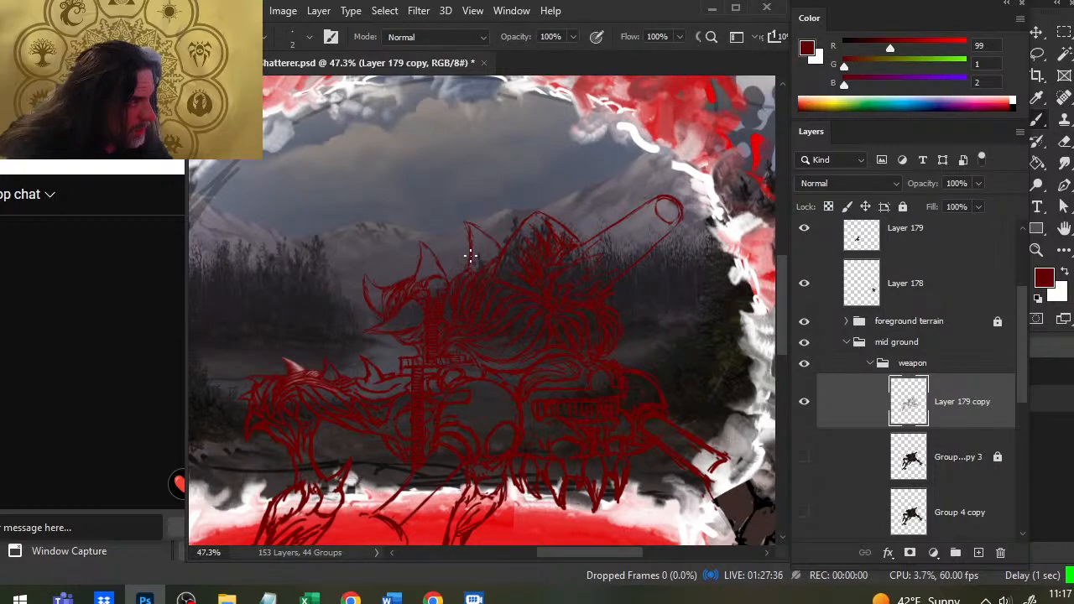
key("e")
key("b")
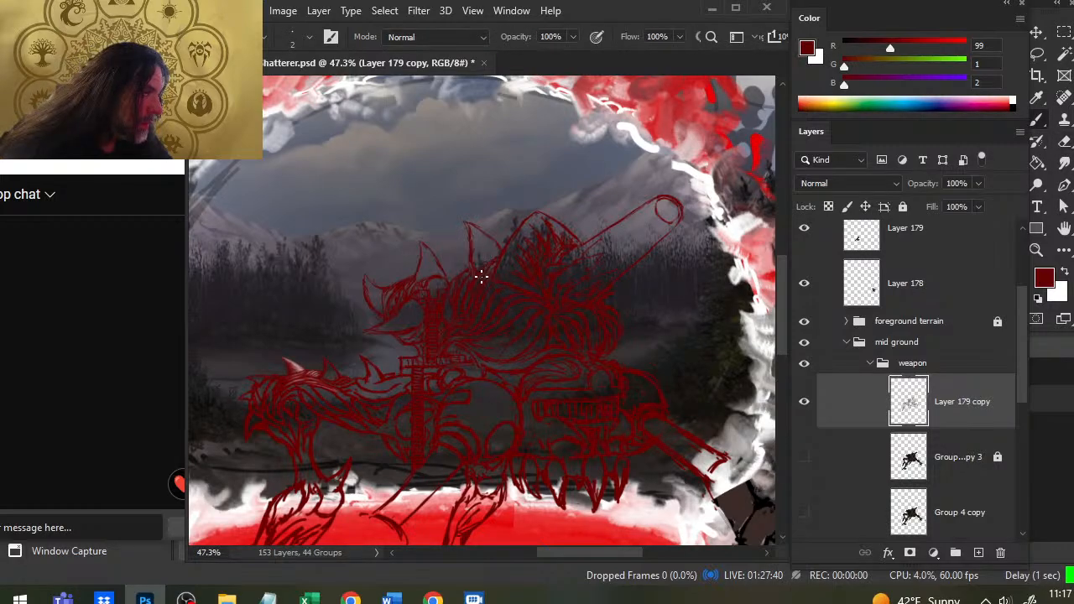
key("e")
key("b")
Step: Reshape the tall back spike by erasing its front edge and redrawing its tip and rear curve
key("e")
left_click_drag(472, 237, 465, 264)
key("b")
mouse_move(466, 220)
left_mouse_down()
mouse_move(475, 249)
mouse_move(495, 235)
mouse_move(475, 226)
mouse_move(500, 241)
mouse_move(492, 235)
left_mouse_up()
key("e")
key("b")
key("e")
key("b")
key("e")
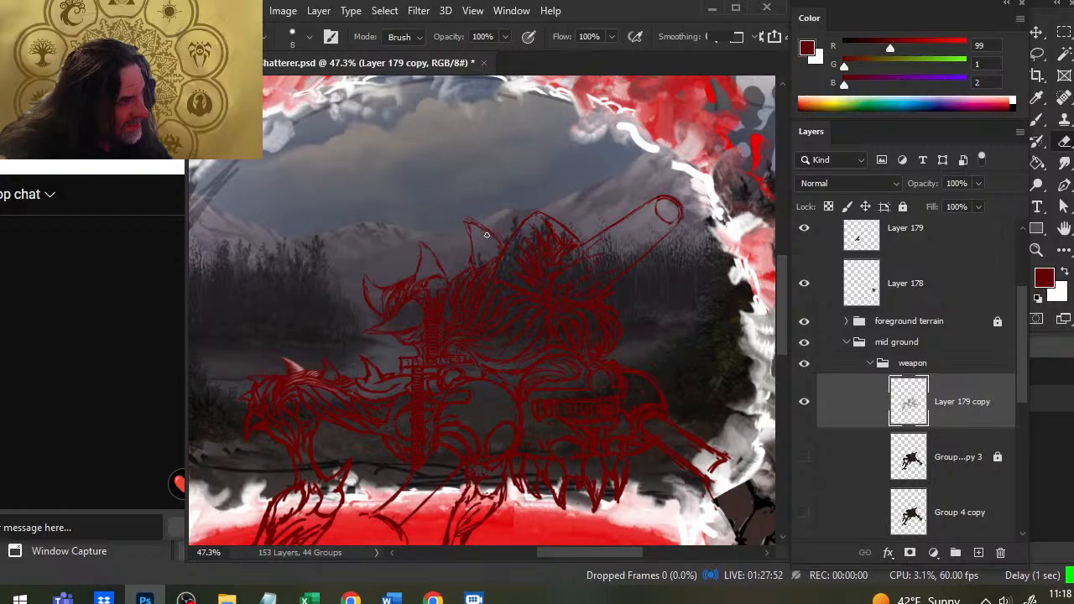
key("b")
Step: Erase stray lines along the inner edge of the shorter hood spike
key("e")
mouse_move(424, 251)
left_mouse_down()
mouse_move(443, 274)
mouse_move(435, 261)
left_mouse_up()
key("b")
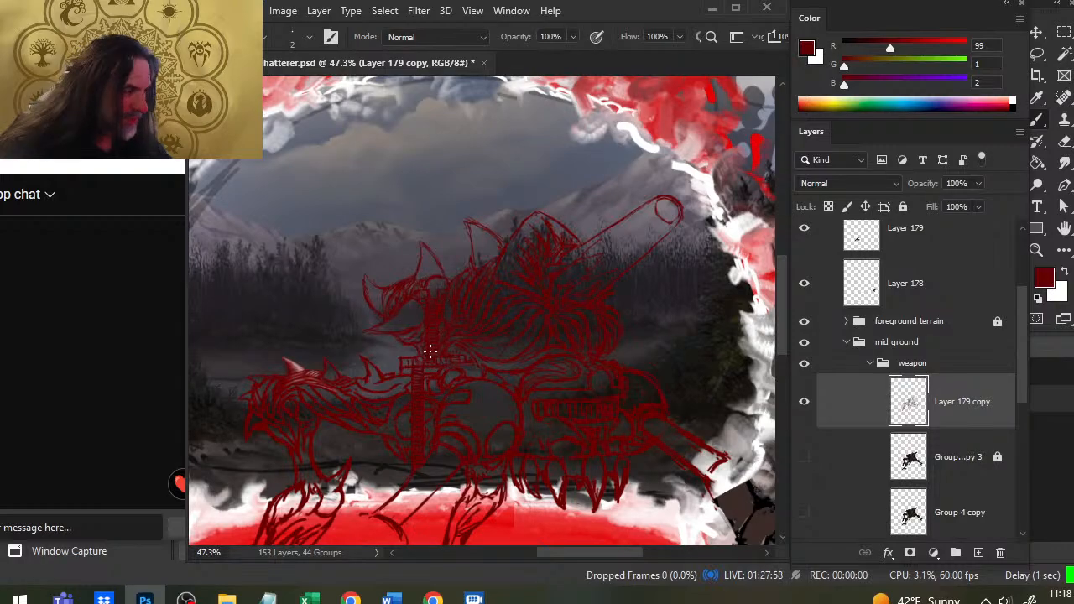
Step: Erase the rounded outline in front of the lower ribbed column and start reworking the lines there
scroll(422, 402, "down", 2)
key("e")
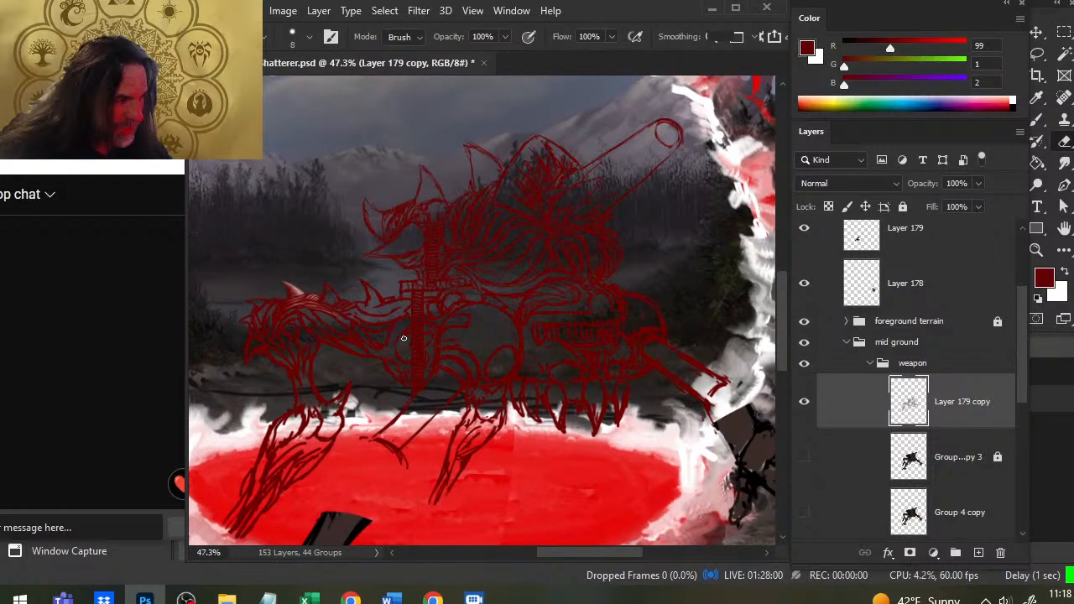
key("b")
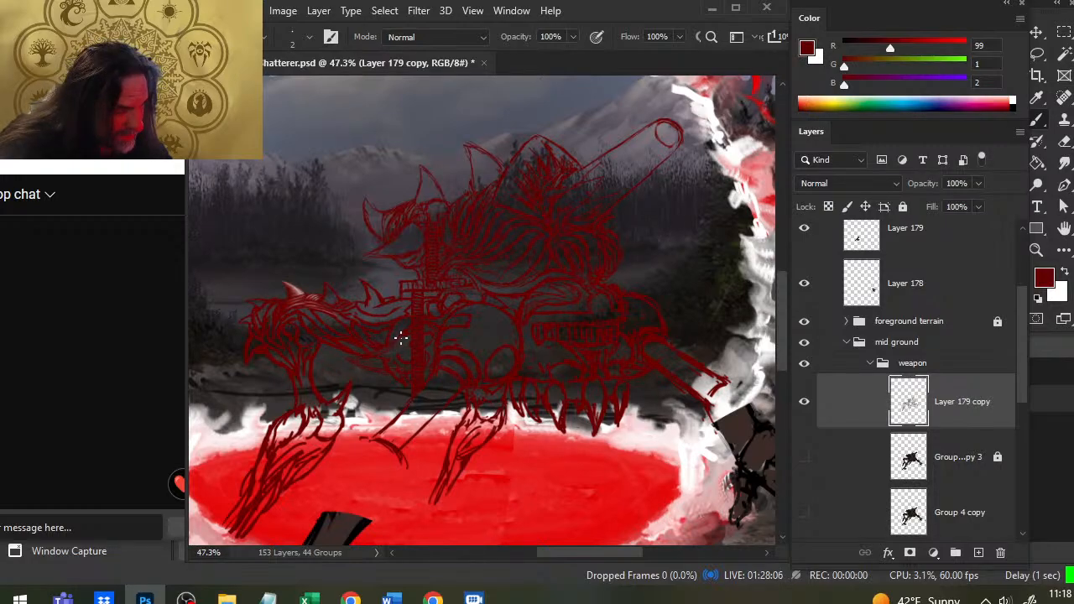
key("e")
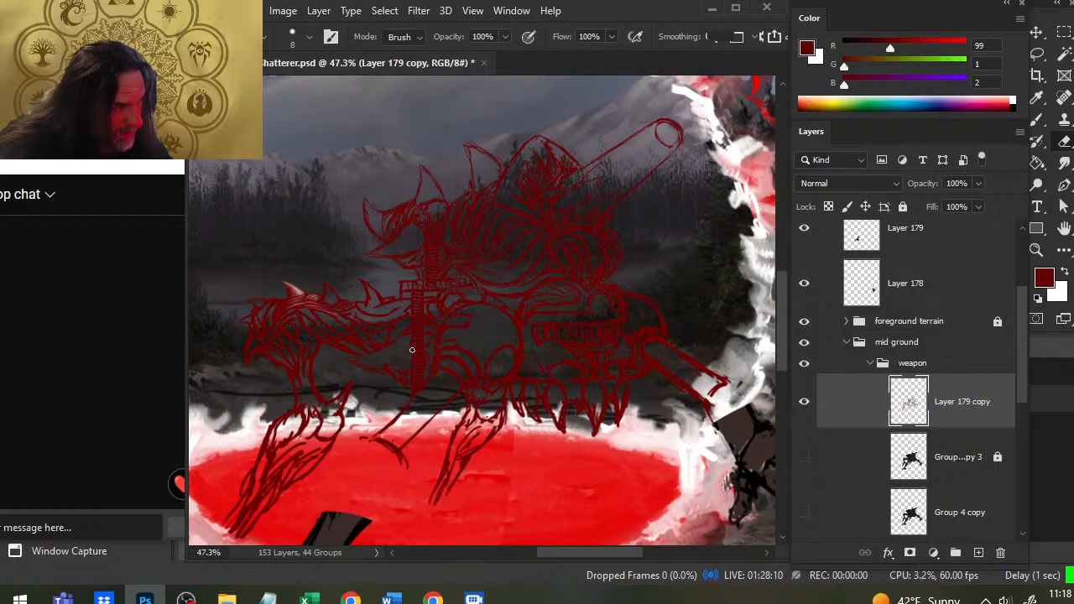
key("b")
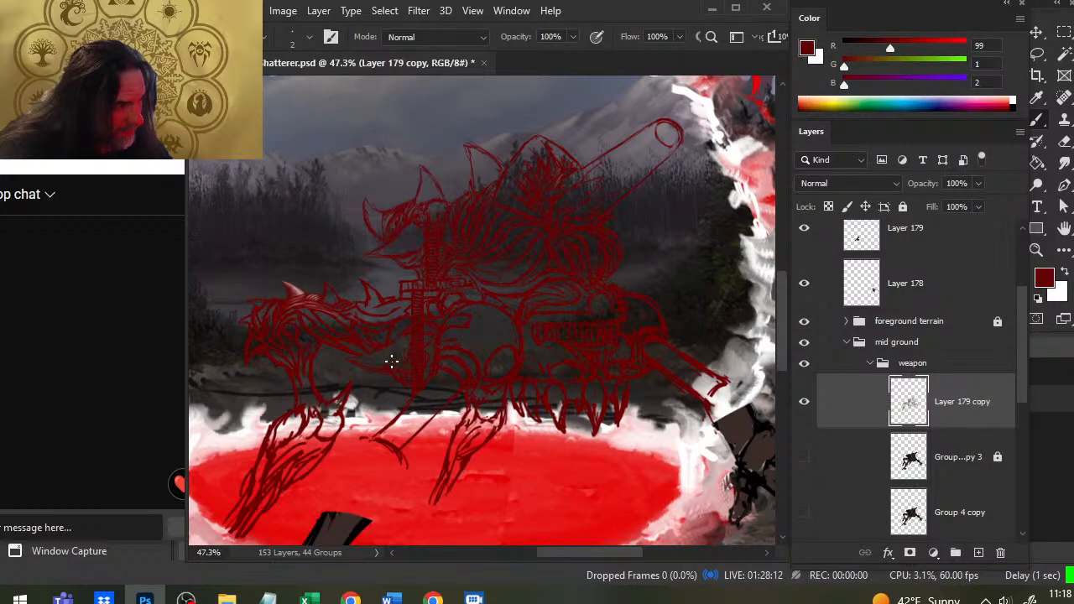
Step: Erase and redraw the lower contour running from the front limb to the base of the lower ribbed column
key("e")
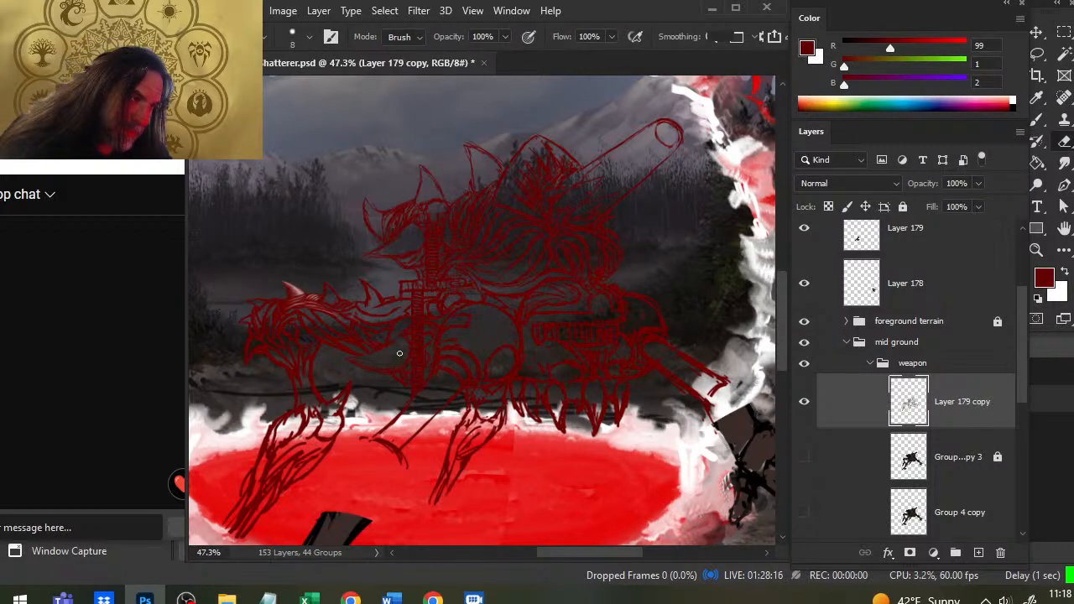
key("b")
key("e")
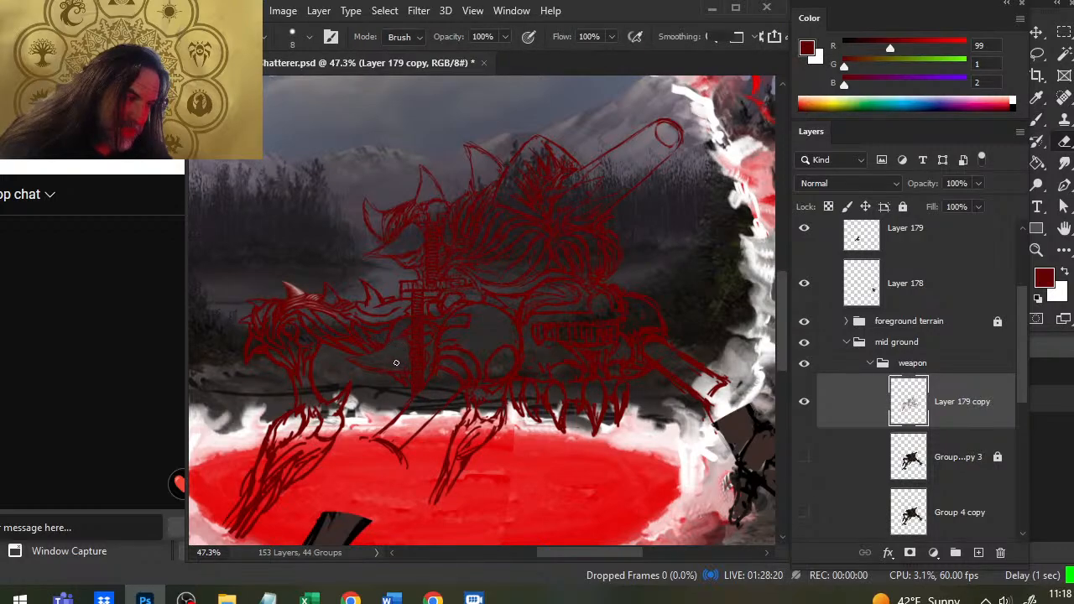
key("b")
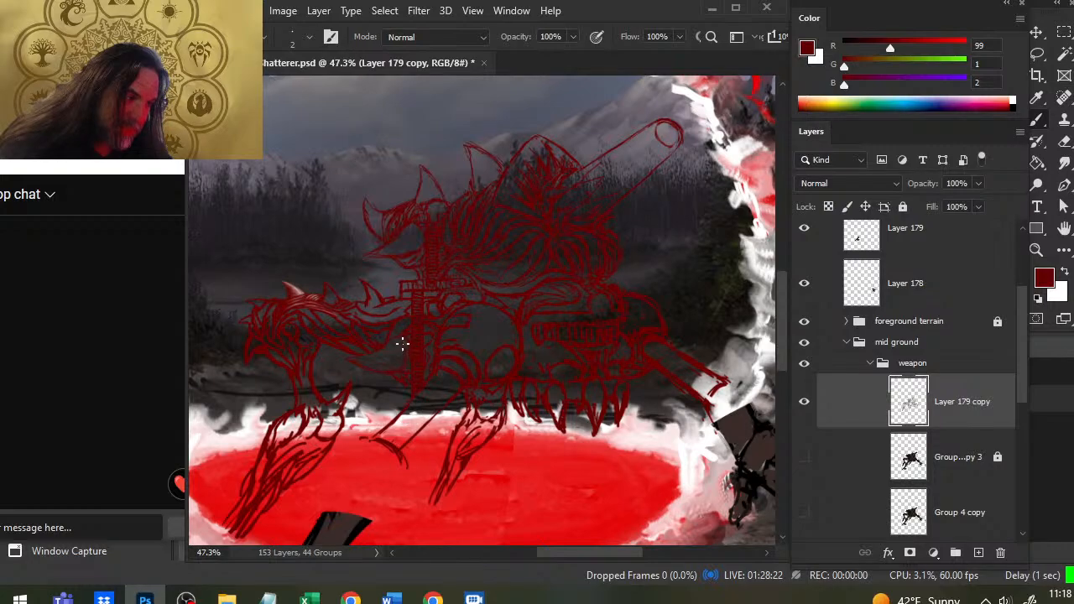
key("e")
key("b")
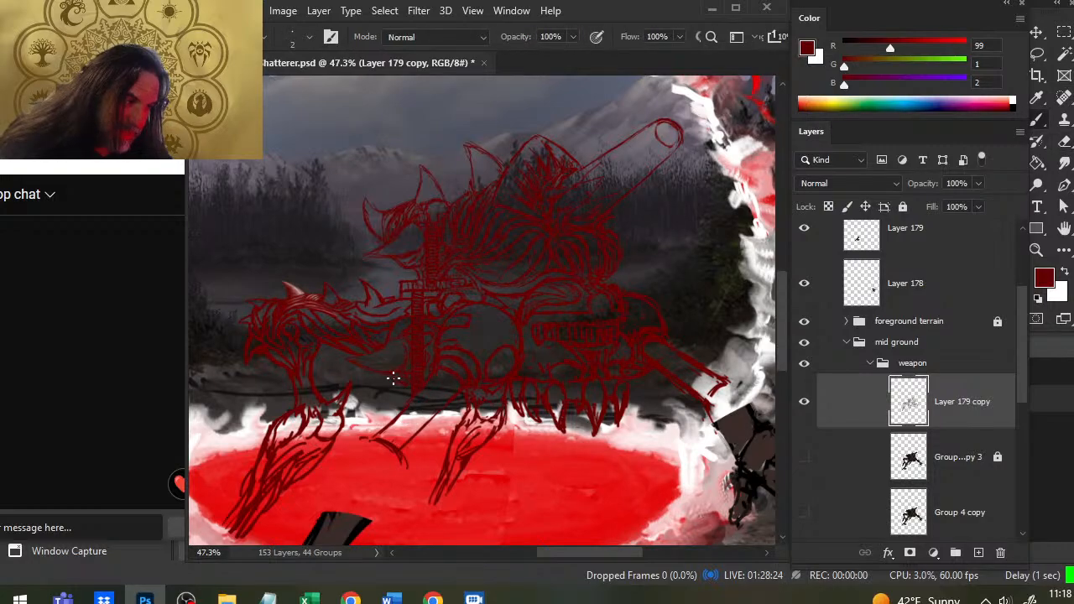
key("e")
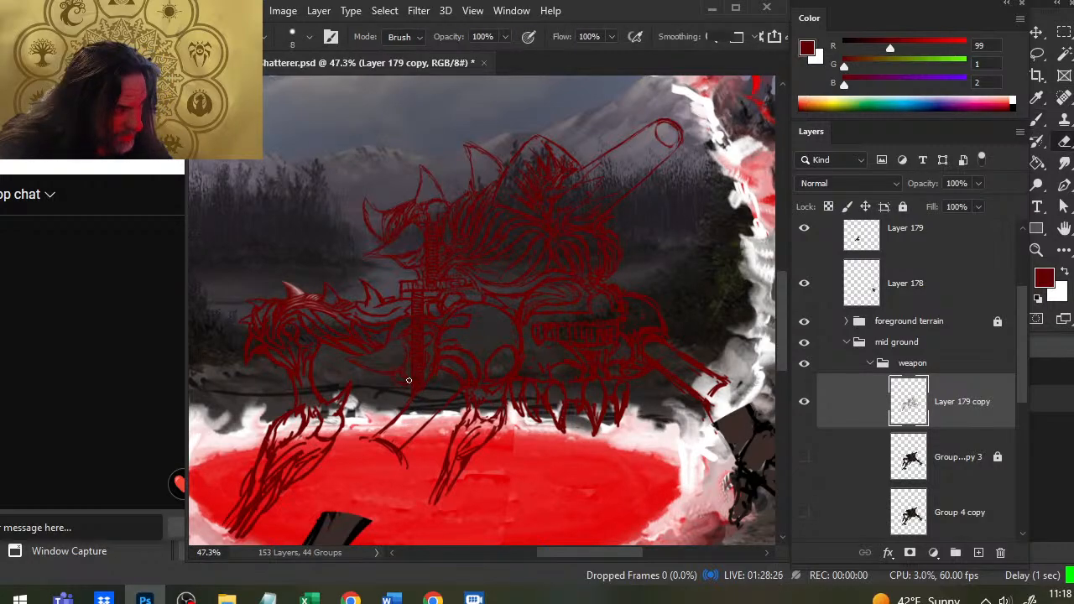
key("b")
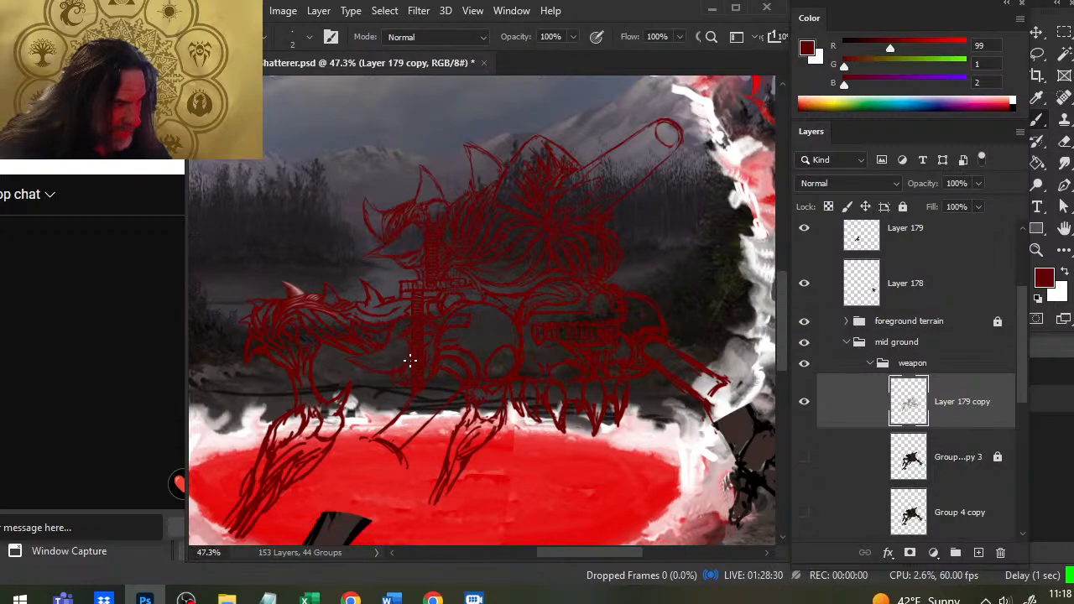
Step: Rework the muscle strand lines where the front limb's upper arm meets the front edge of the lower ribbed column
key("e")
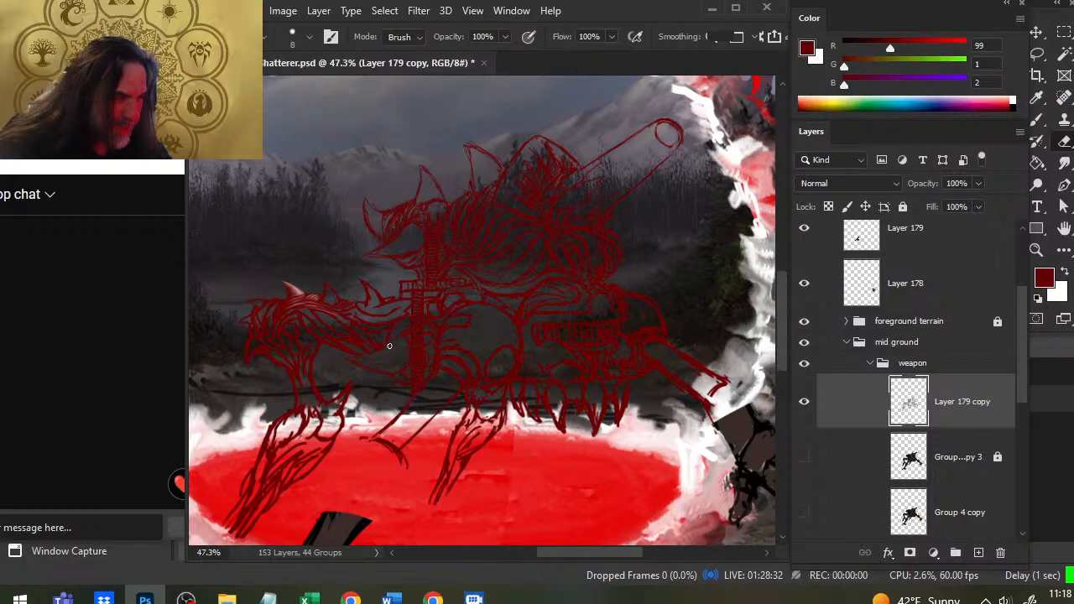
key("b")
key("e")
key("b")
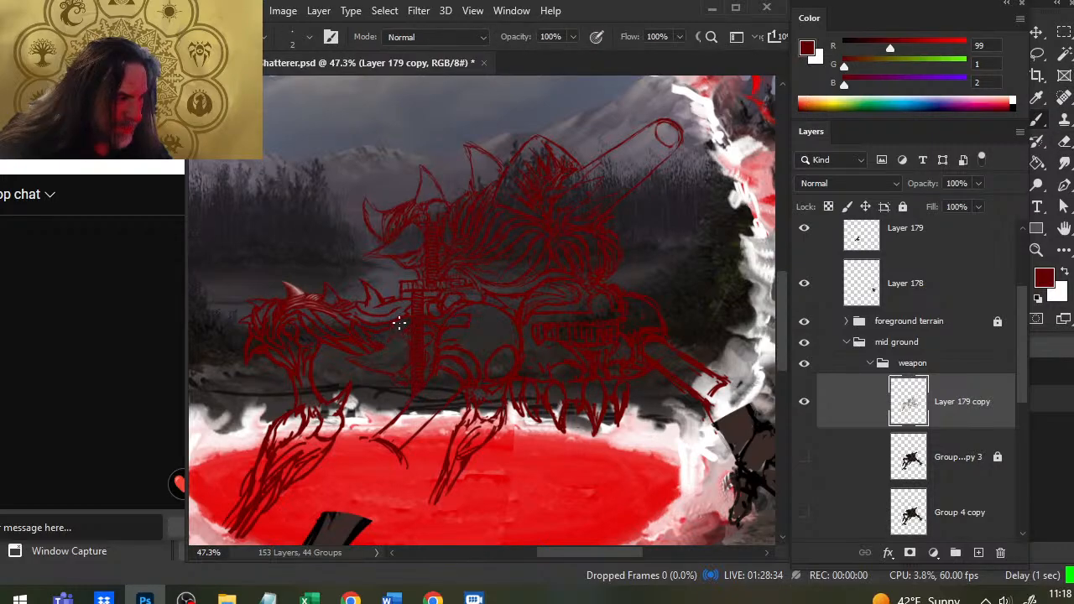
key("e")
key("b")
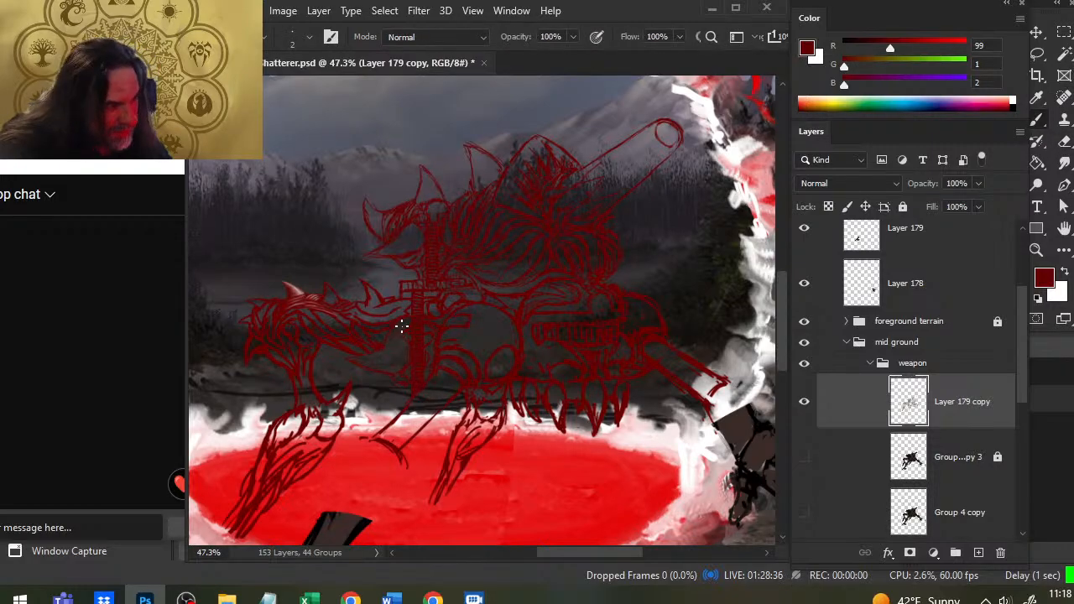
key("e")
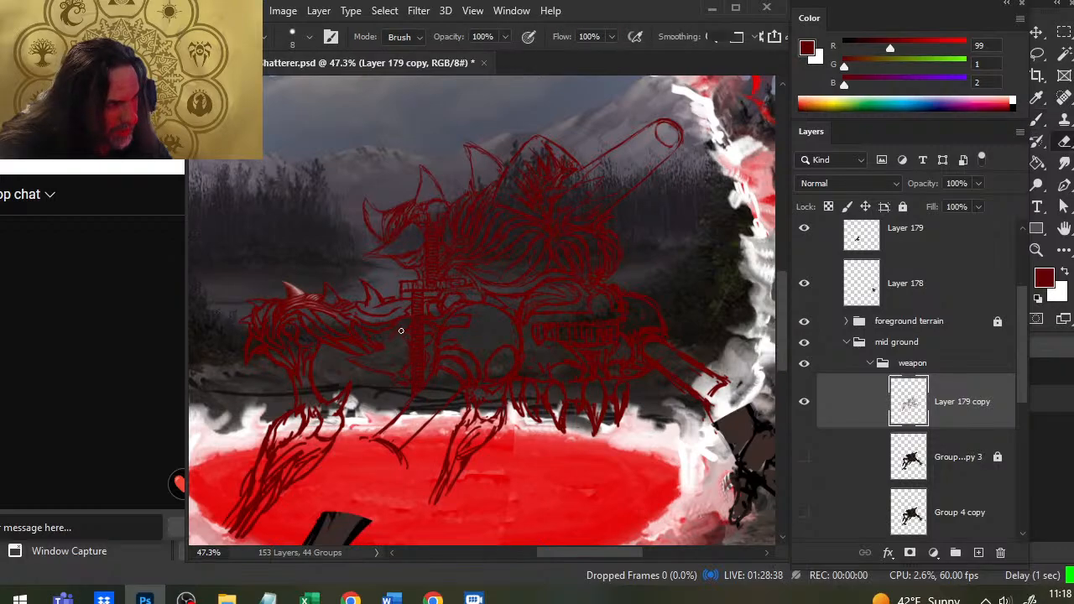
Step: Clean up and redraw the short lines on both sides of the lower ribbed column below the crossbar
key("b")
key("e")
key("b")
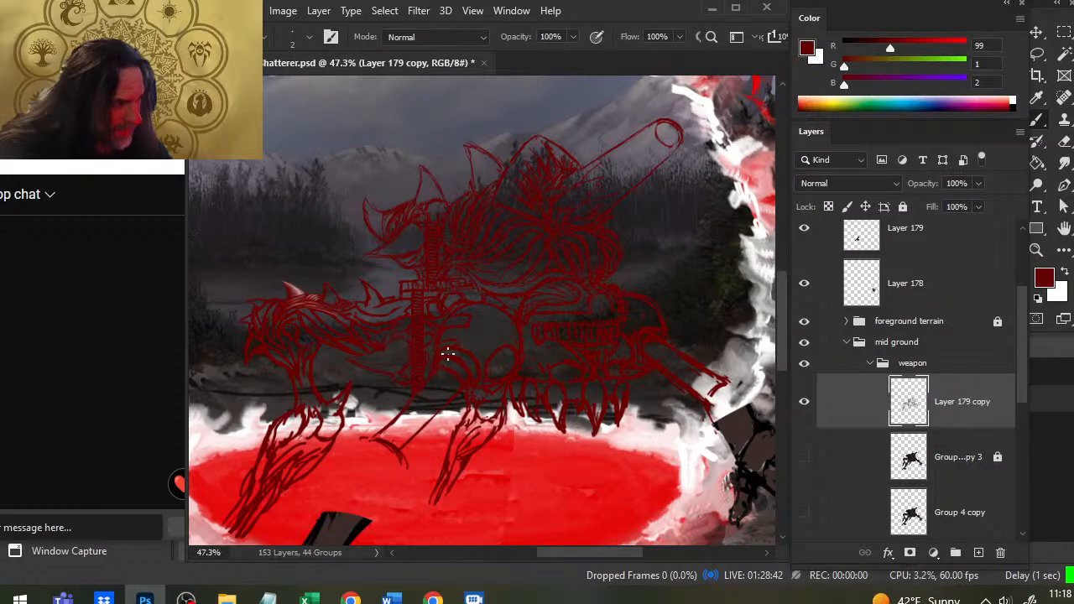
key("e")
key("b")
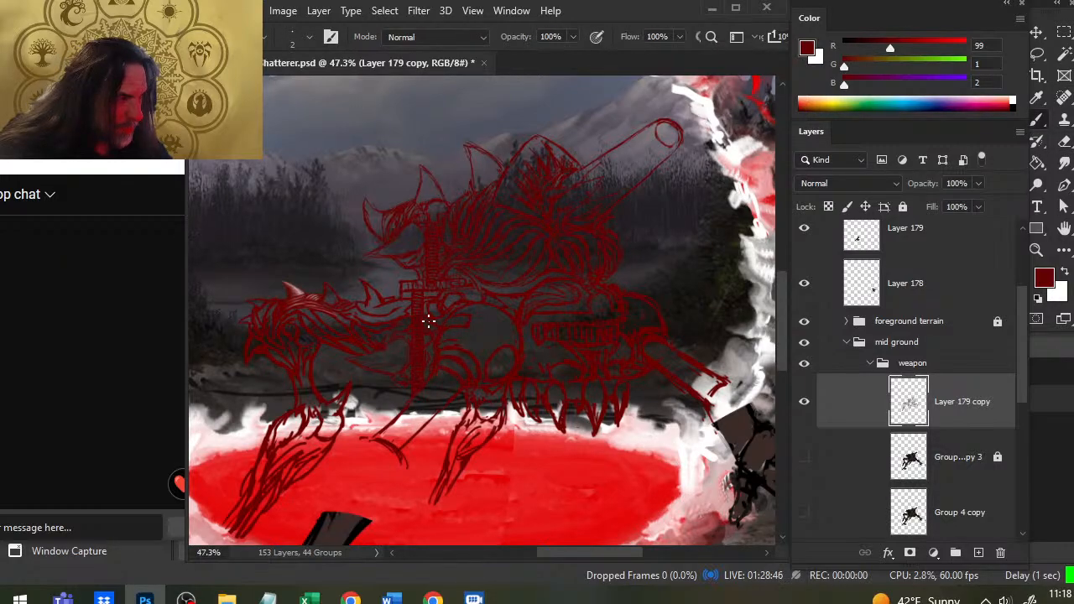
key("e")
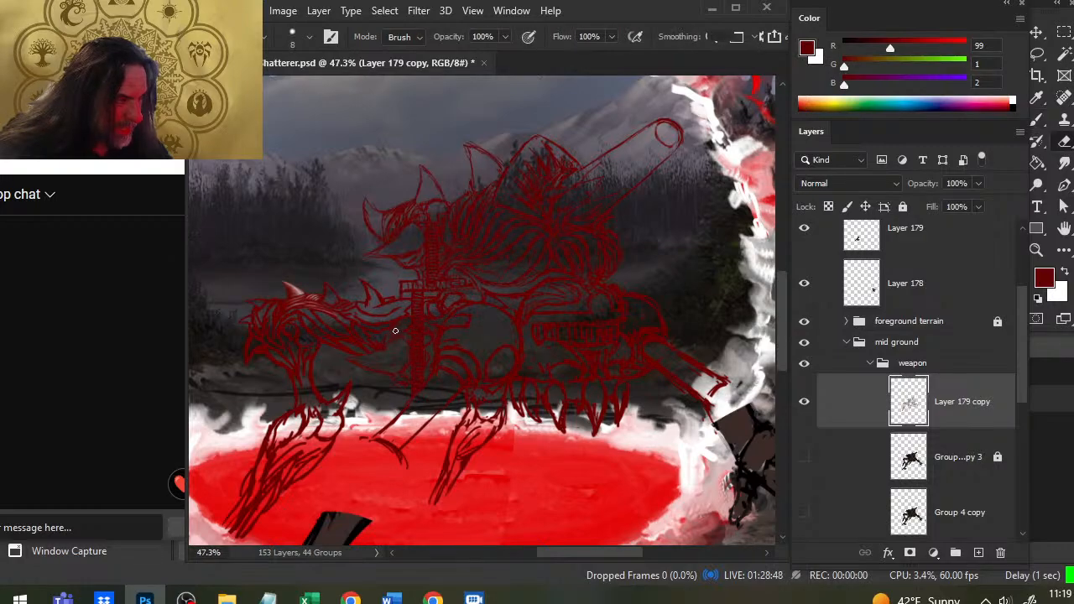
Step: Refine the underside strands of the front limb with alternating erasing and fine strokes up to the ribbed column
key("b")
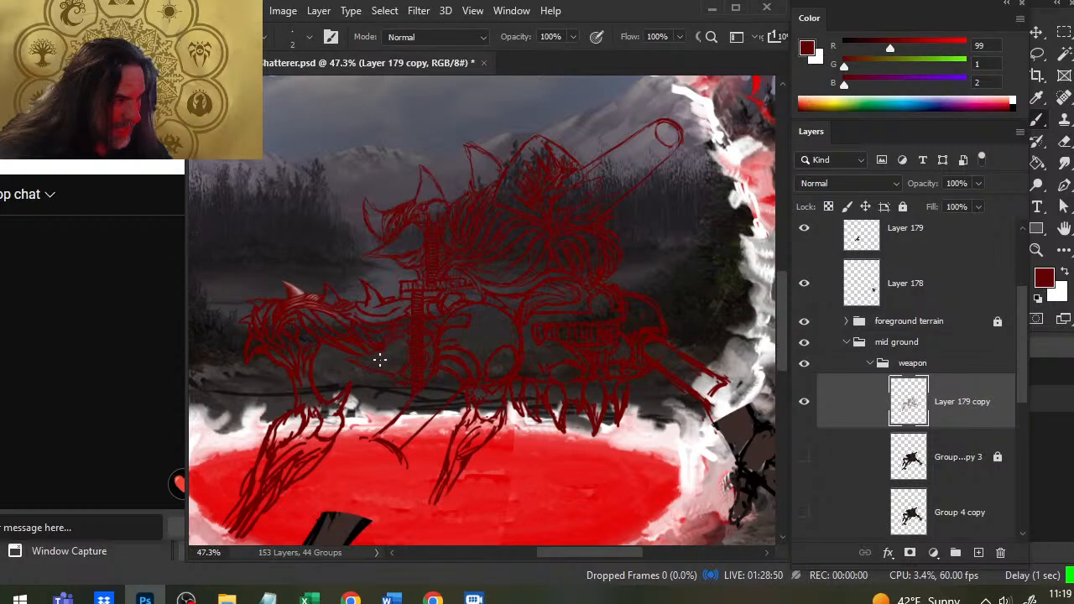
key("e")
key("b")
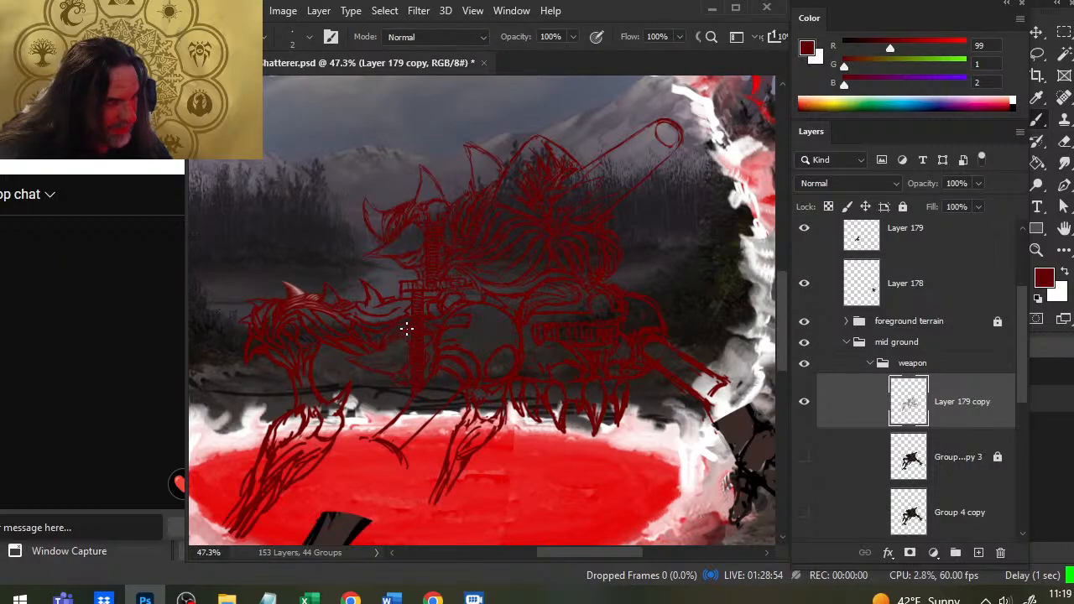
key("e")
key("b")
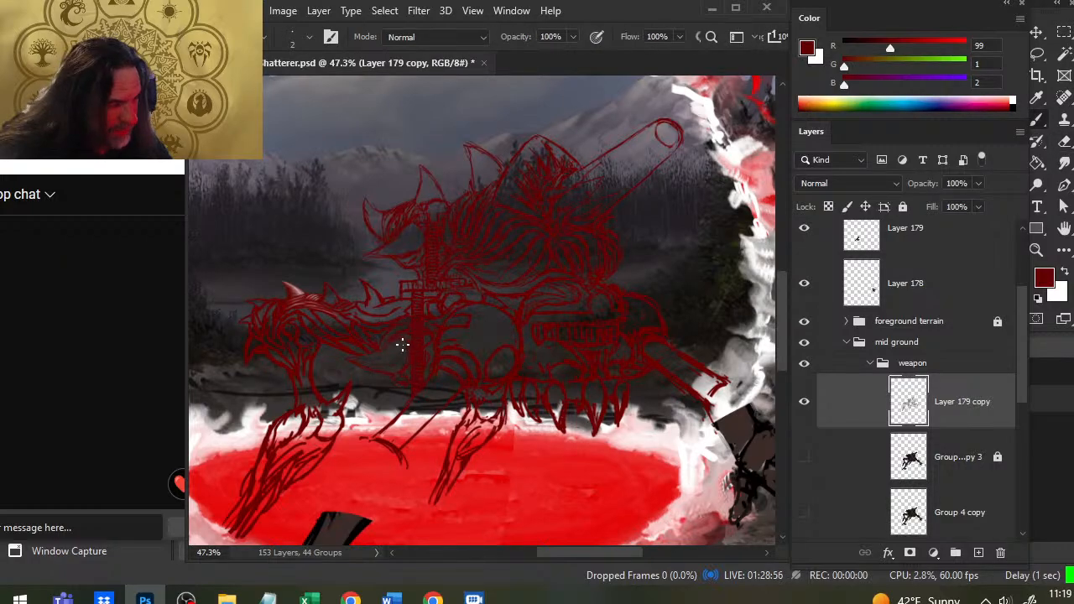
key("e")
key("b")
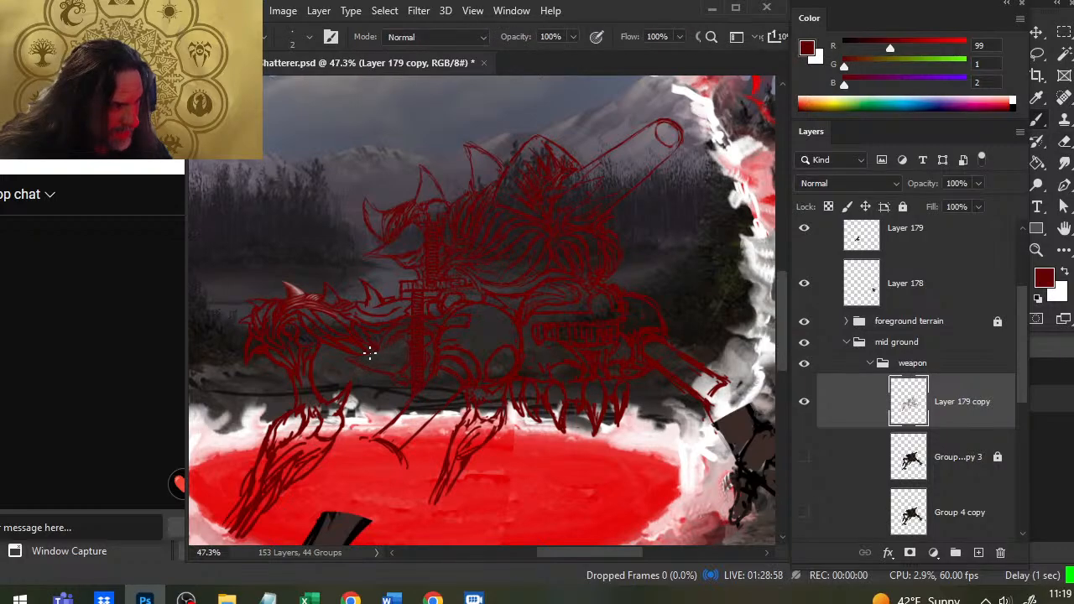
key("e")
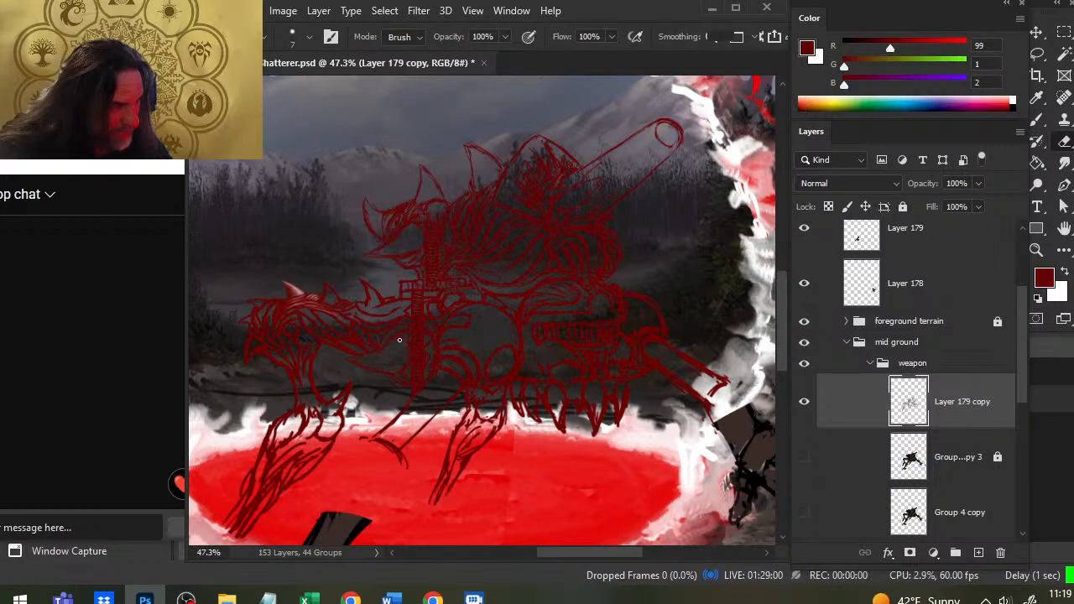
key("b")
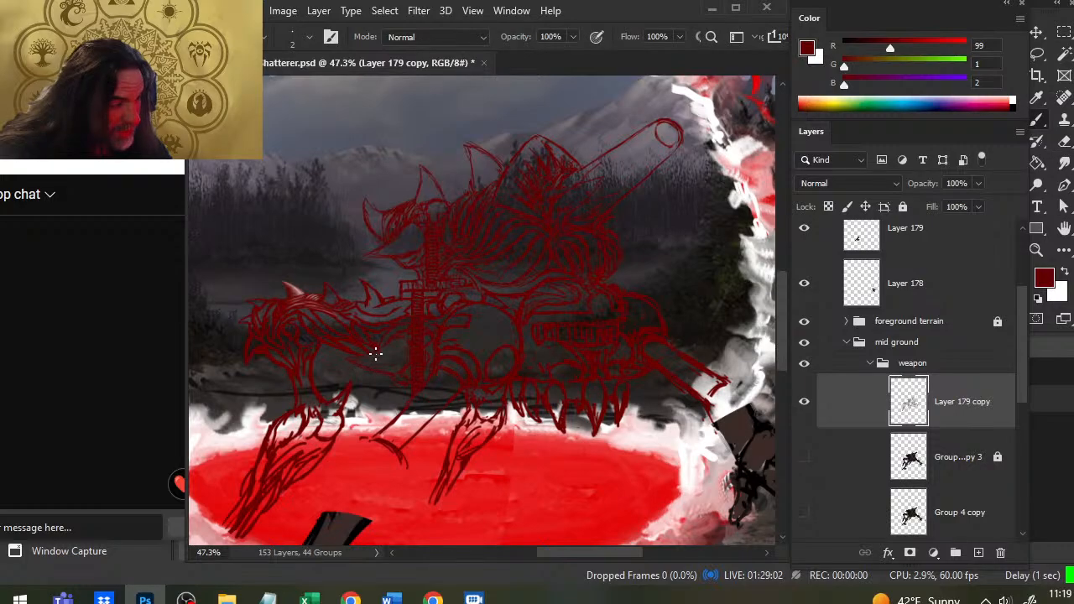
Step: Thin out and redraw the curved belly line beneath the front limb's strands, ahead of the ribbed column
key("e")
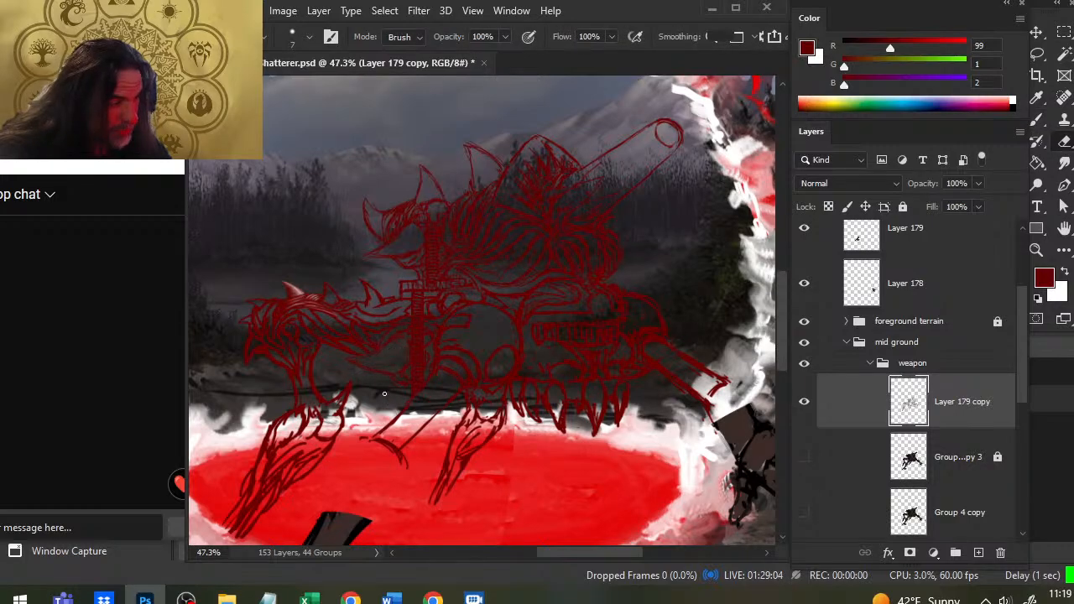
key("b")
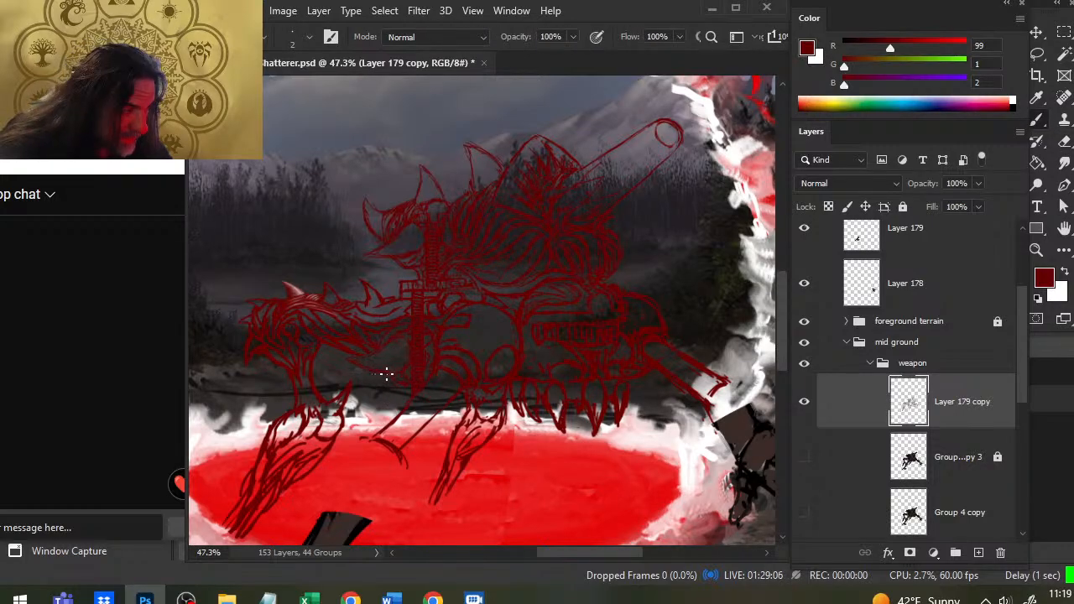
key("e")
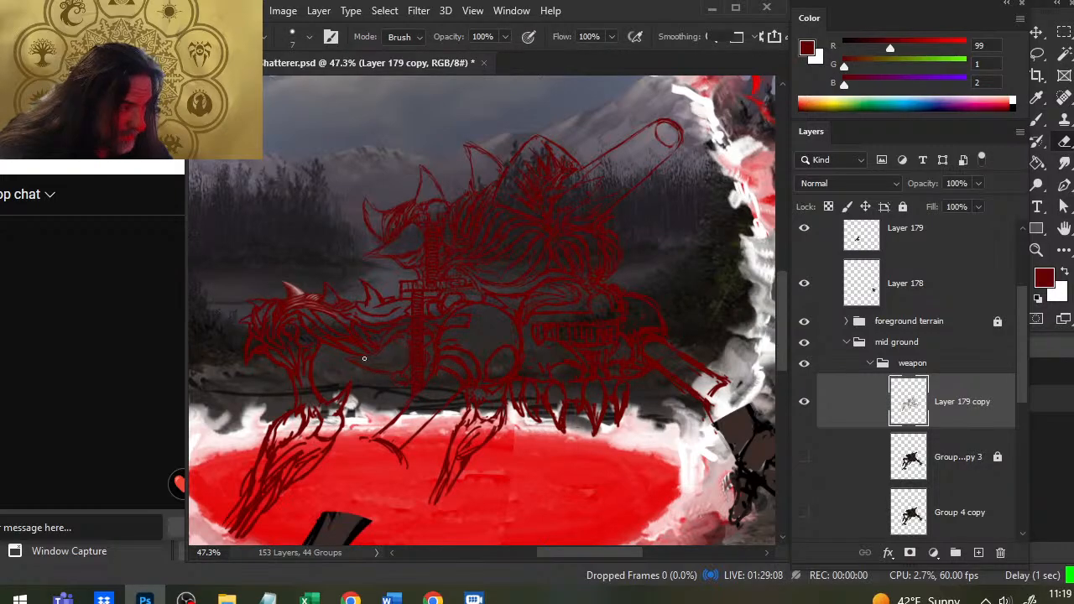
key("b")
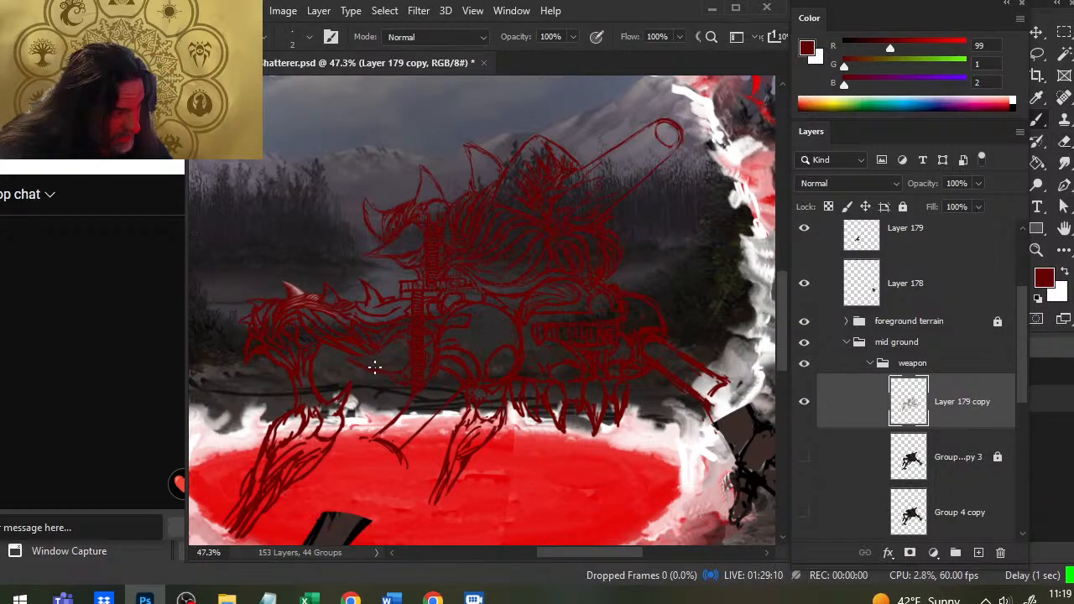
key("e")
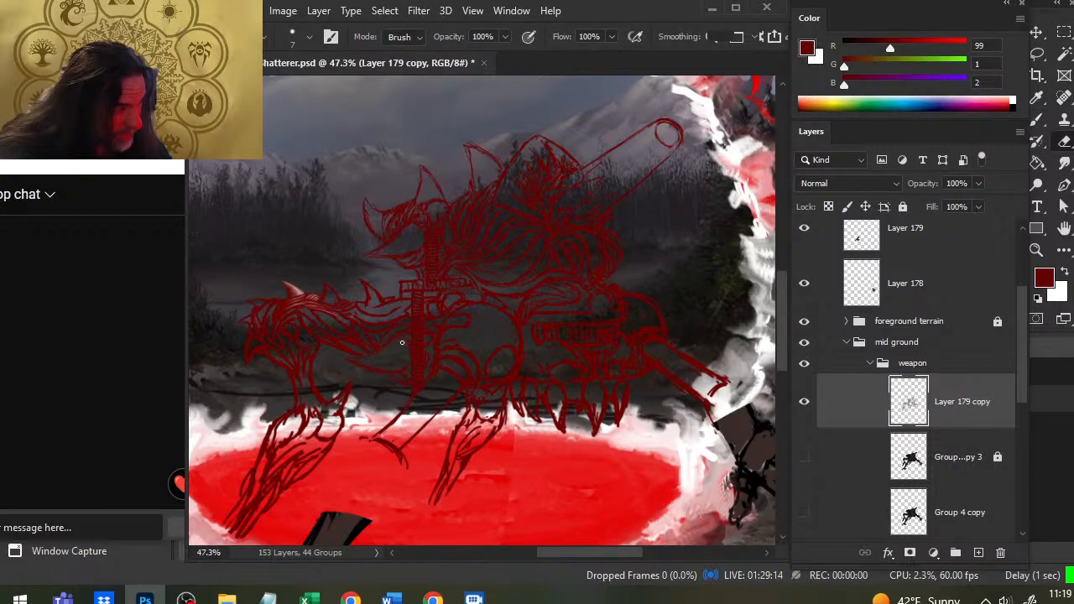
key("b")
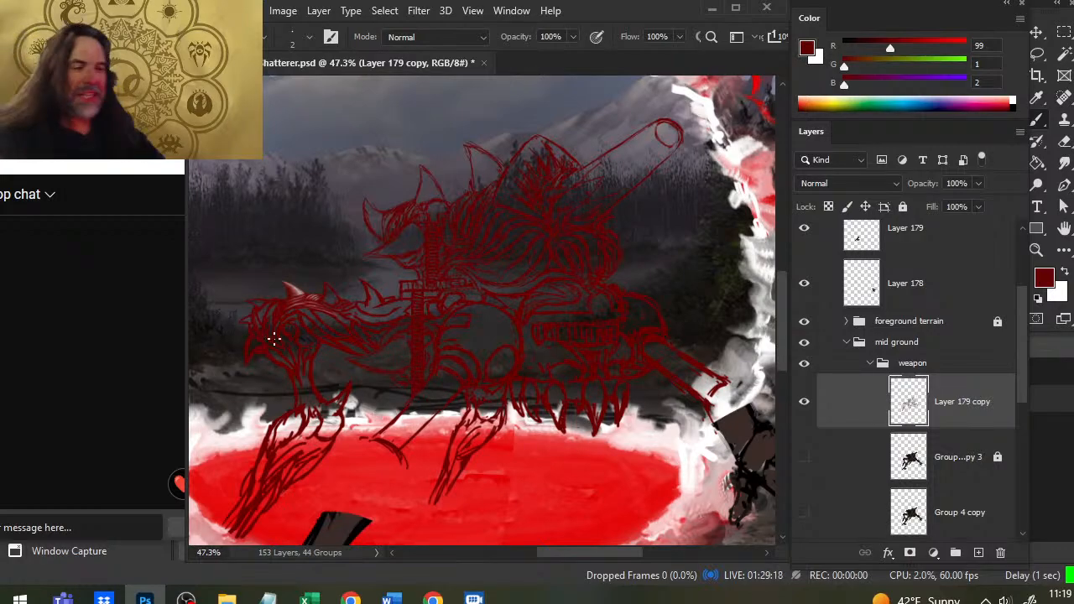
Step: Sketch a forward-pointing spike on the front of the creature's lower head and trim its edges
left_click_drag(273, 338, 323, 345)
key("e")
key("b")
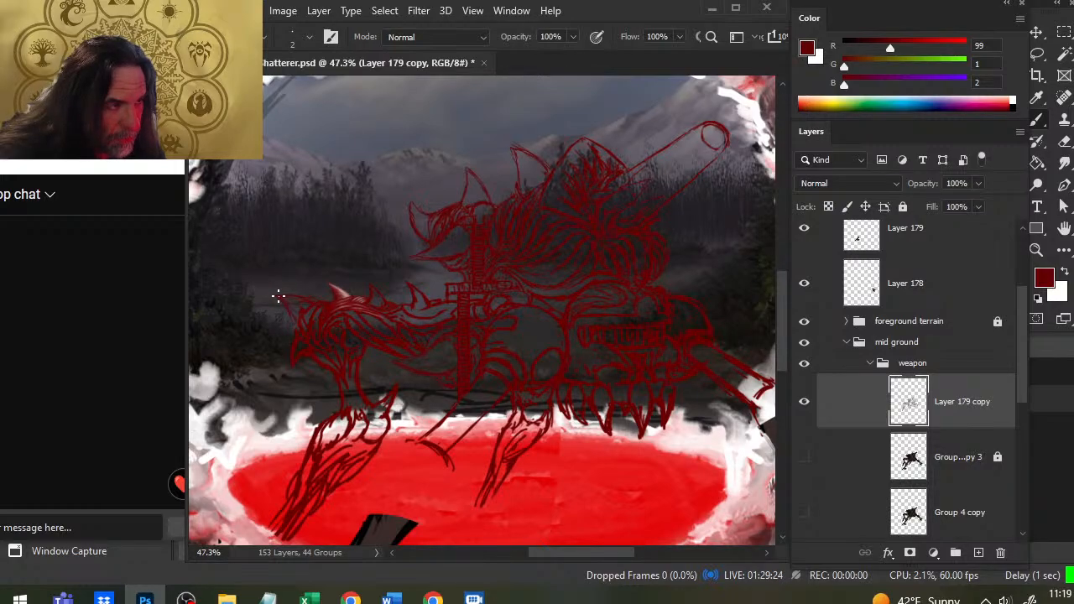
key("e")
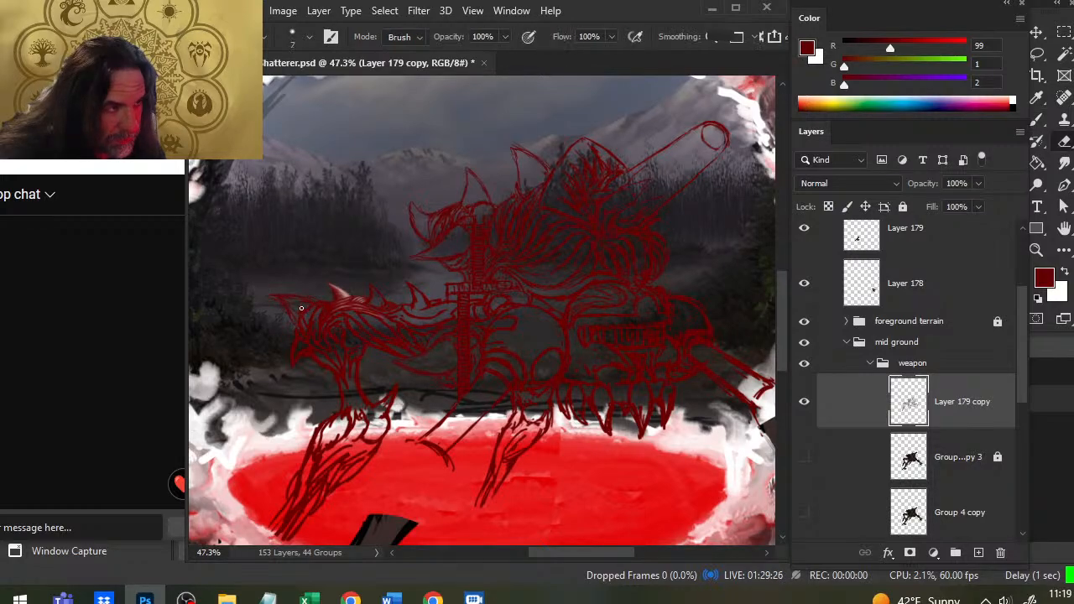
key("b")
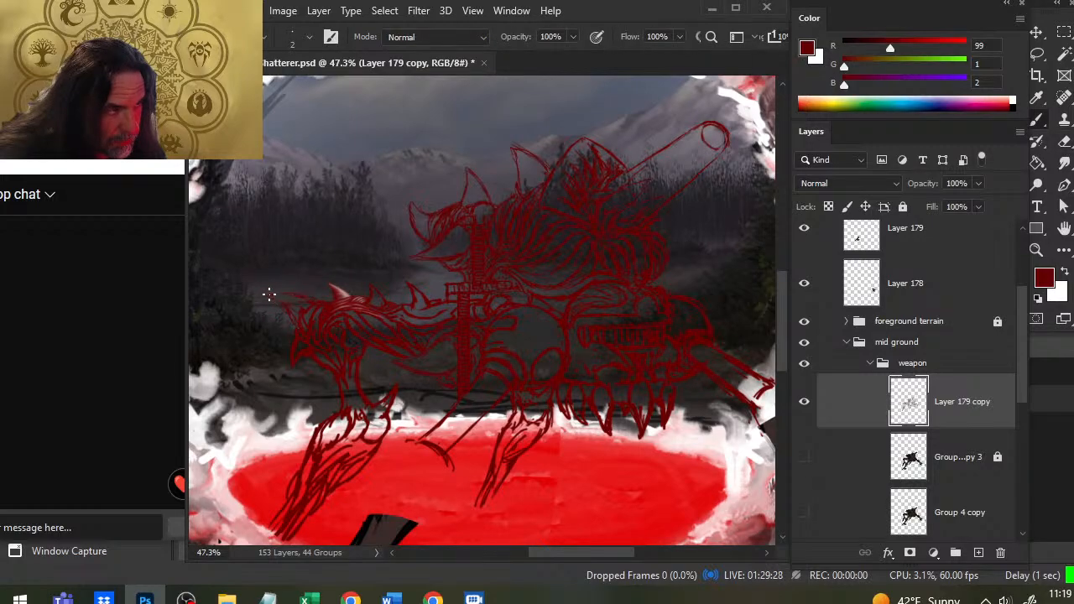
key("e")
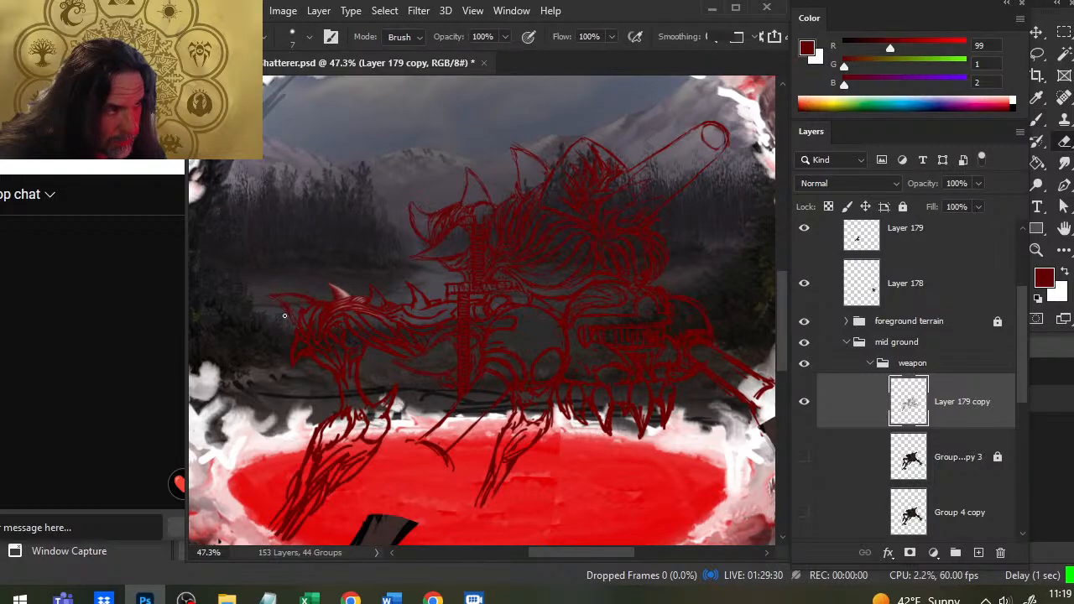
Step: Erase the lower edge of the new front head spike and rework the lines where its base joins the head
left_click_drag(285, 301, 288, 312)
key("b")
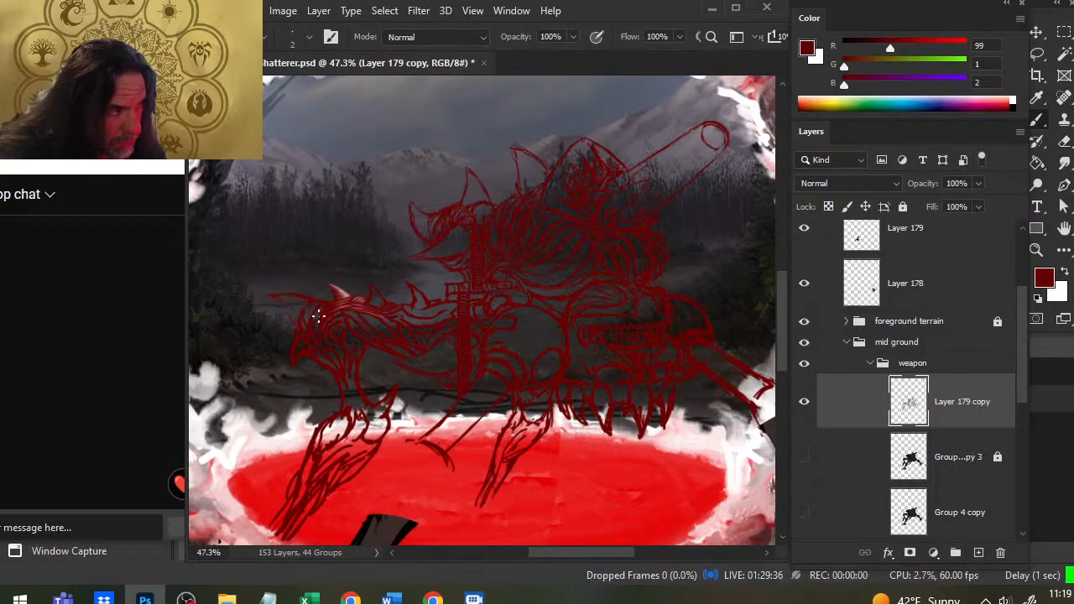
key("e")
key("b")
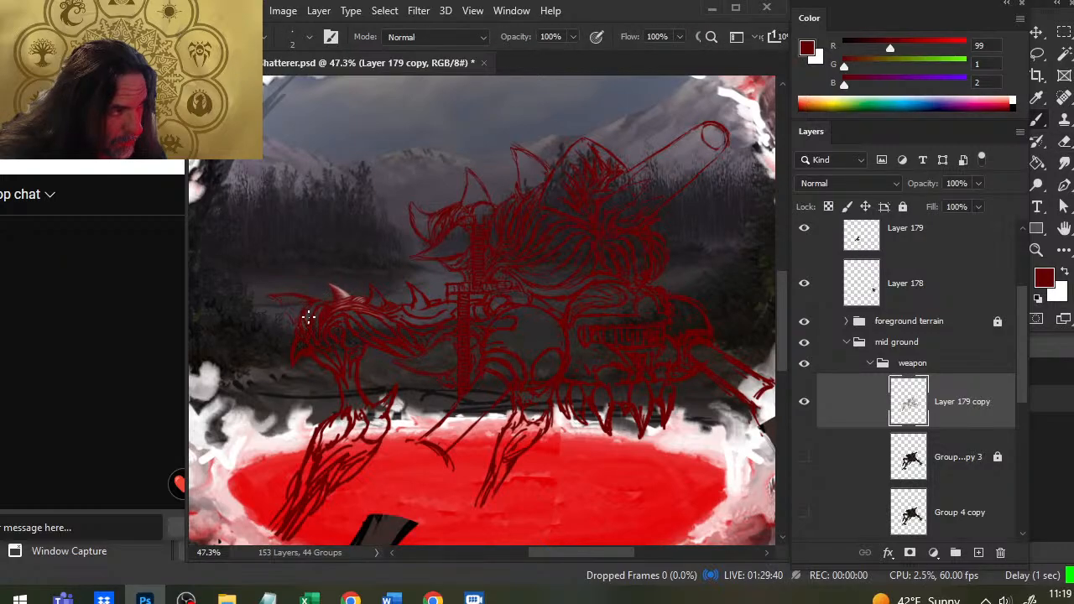
key("e")
key("b")
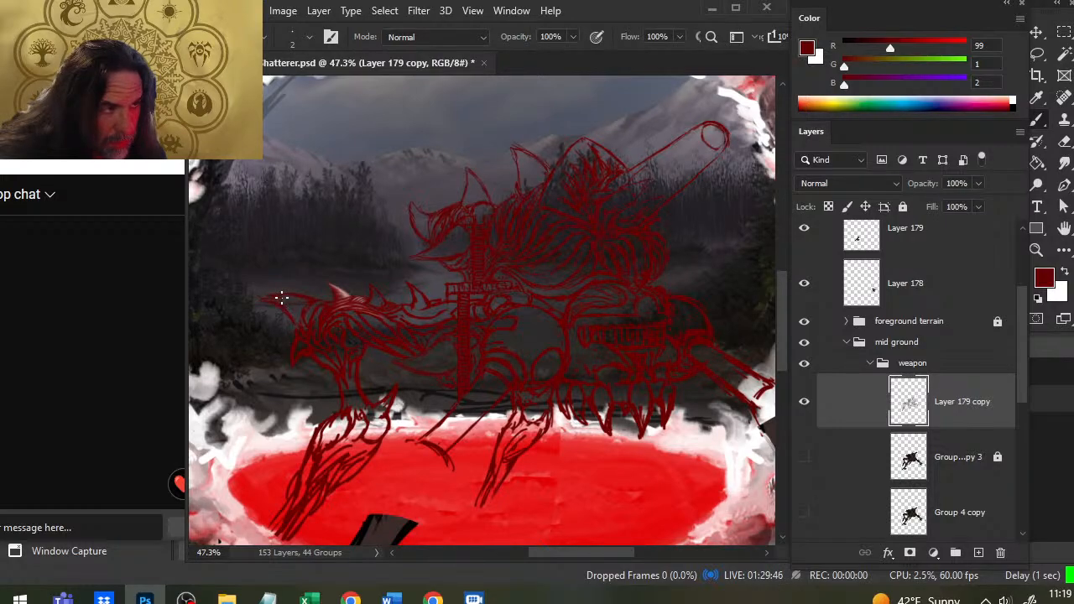
Step: Redraw the upper and lower edges of the forward-pointing spike on the lower head, alternating erasing with fine dark red strokes
key("e")
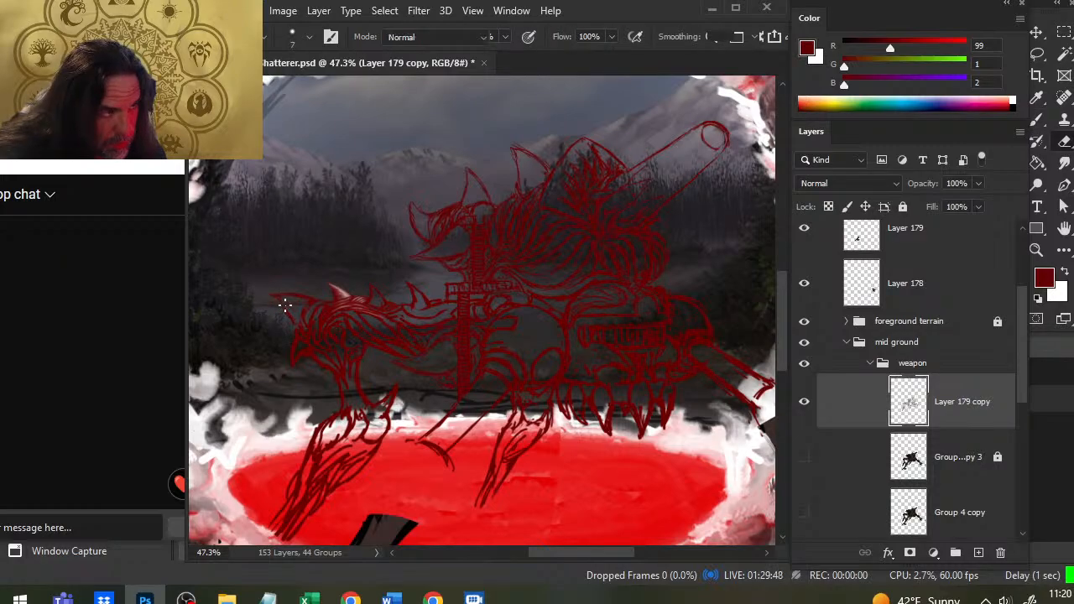
key("b")
key("e")
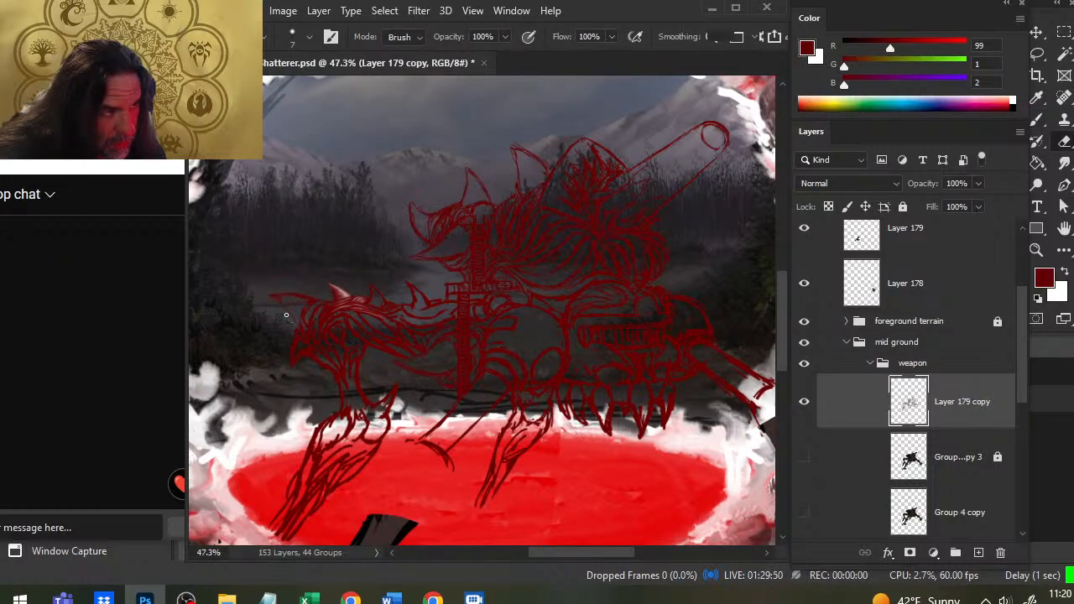
key("b")
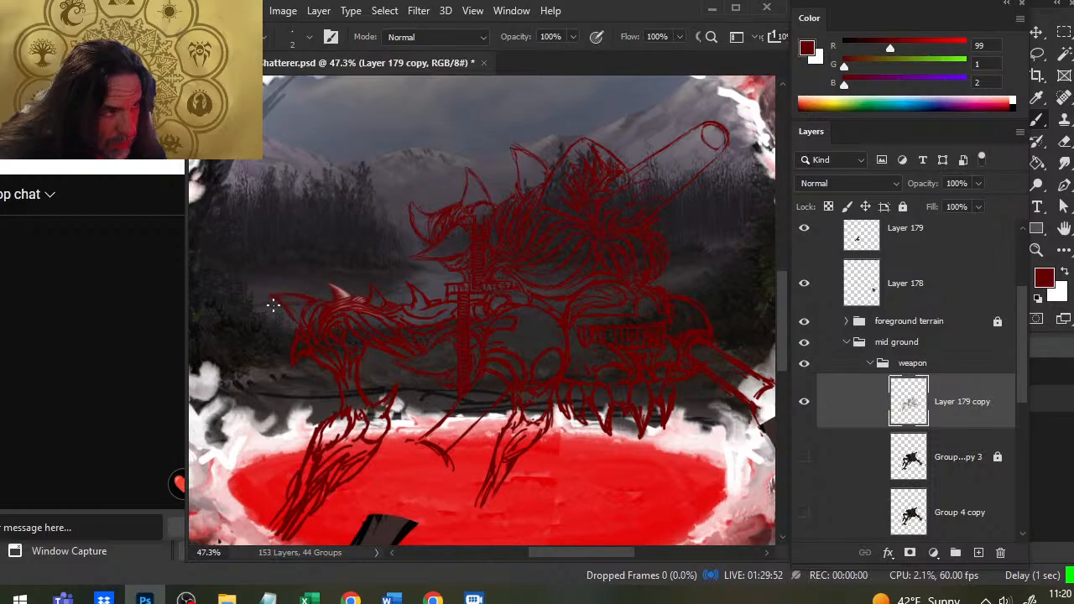
key("e")
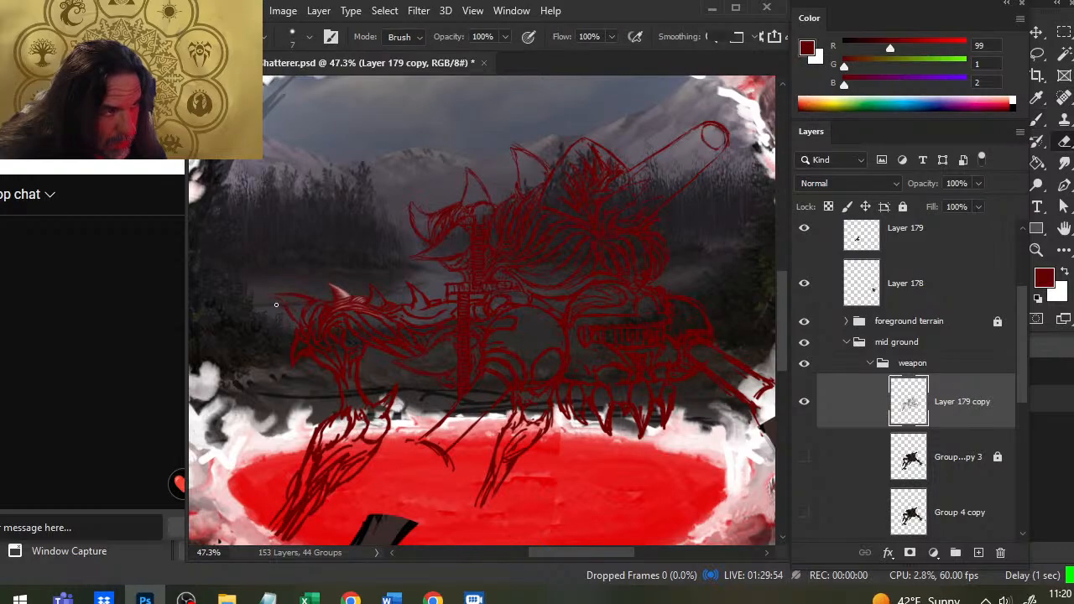
key("b")
key("e")
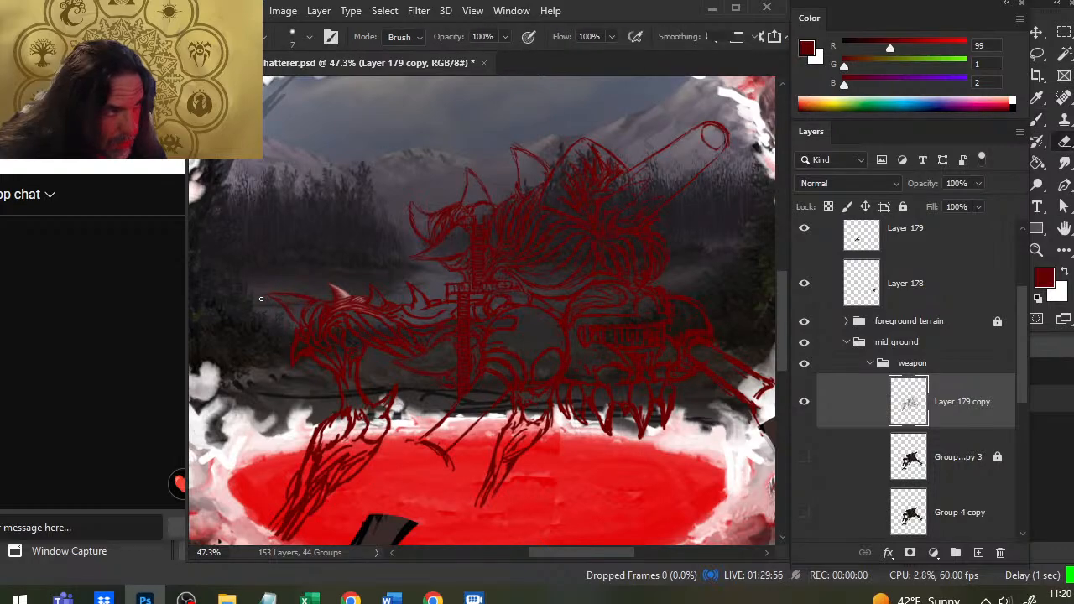
key("b")
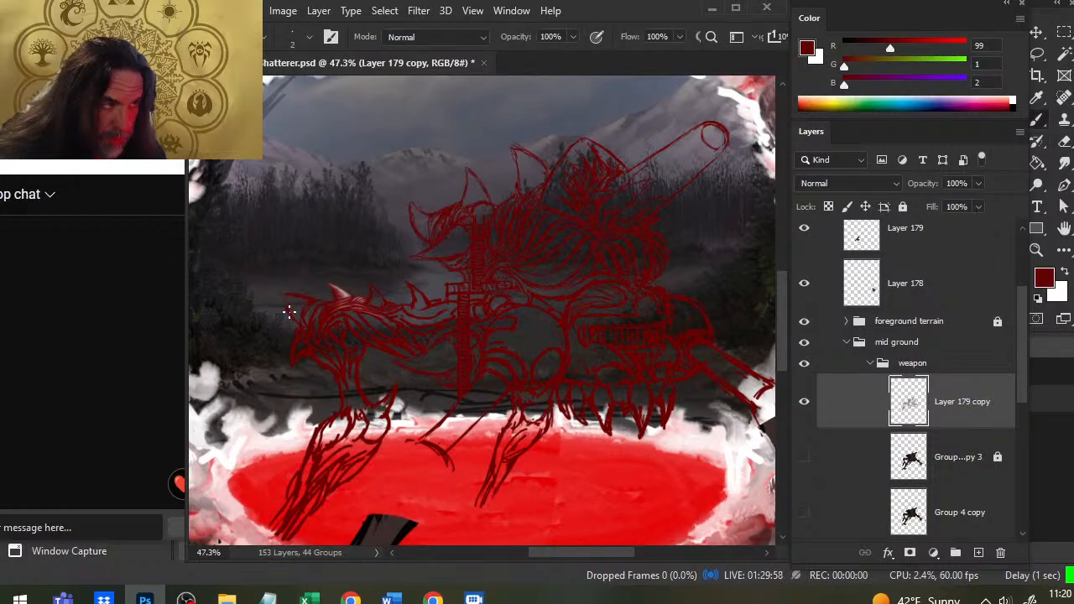
Step: Rework the front head spike's underside and the head contour around its base with small erasures and fine strokes
key("e")
key("b")
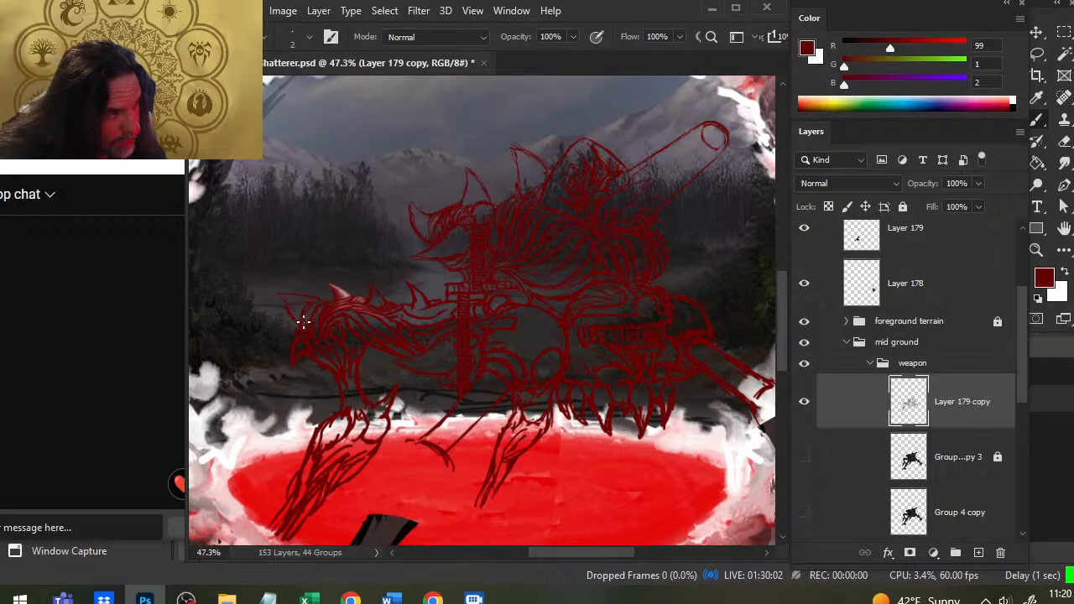
key("e")
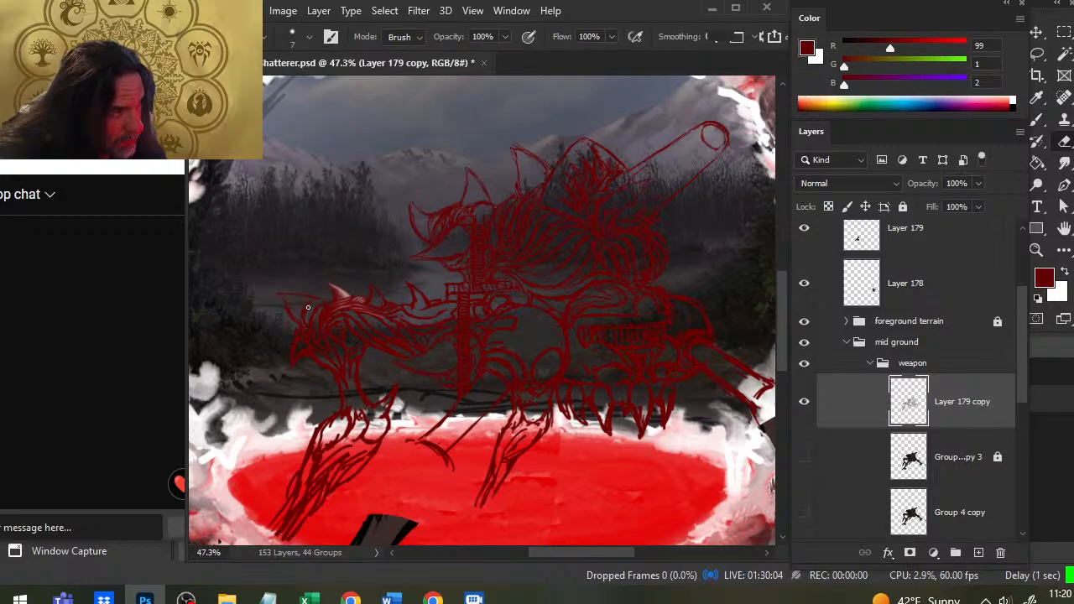
key("b")
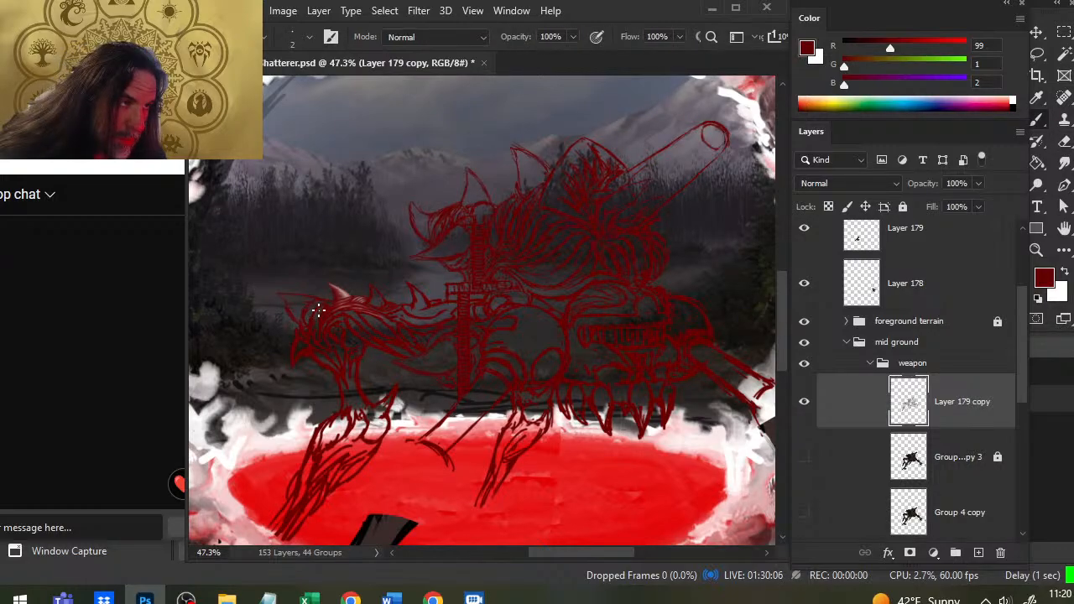
key("e")
key("b")
key("e")
key("b")
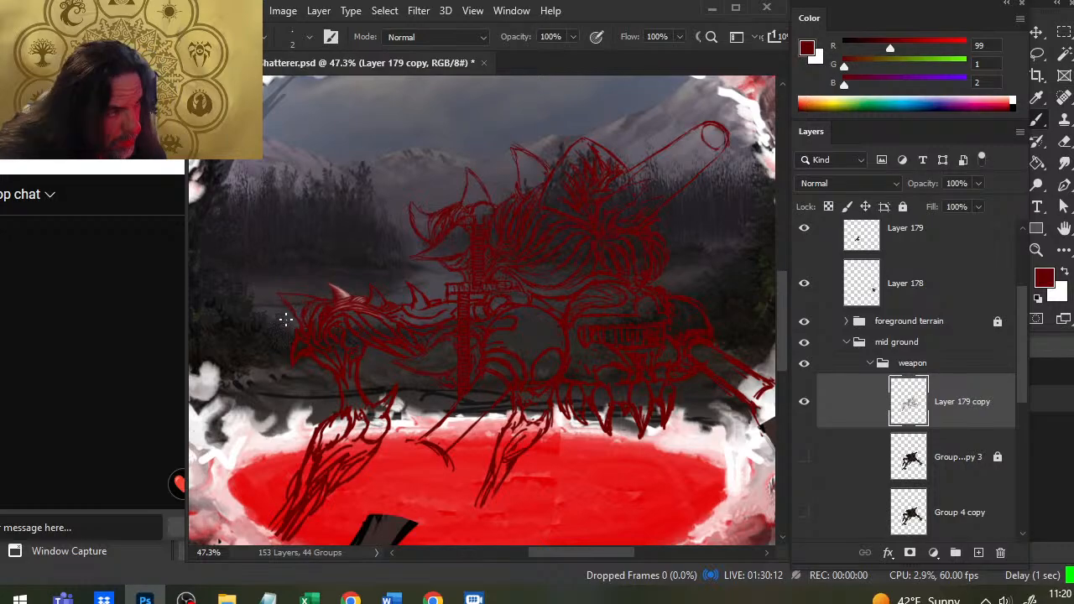
Step: Trim the front head spike's tip and redraw it as a shorter, slimmer horn
key("e")
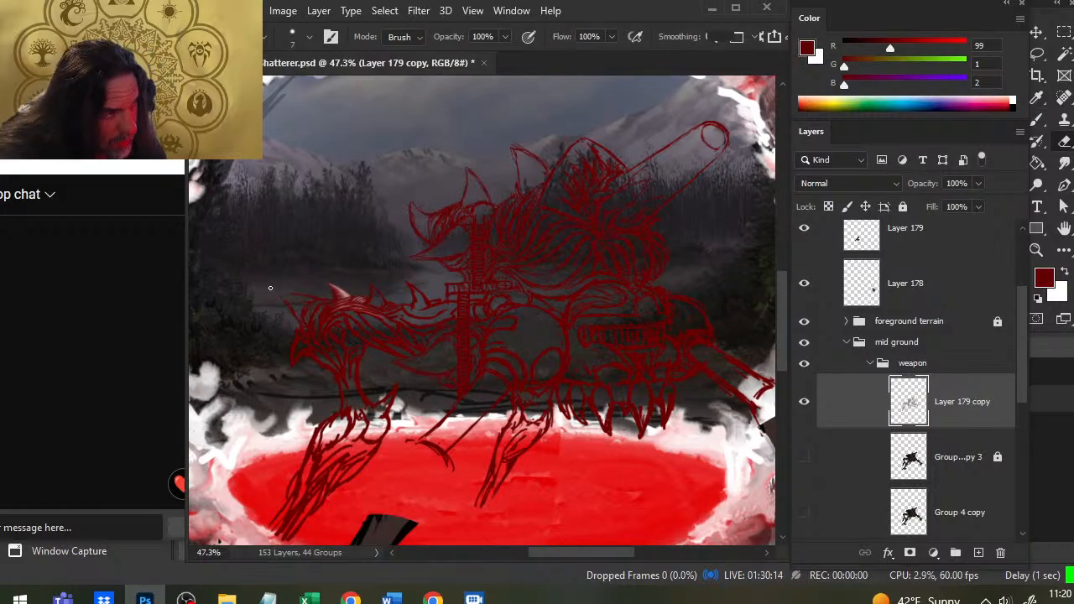
key("b")
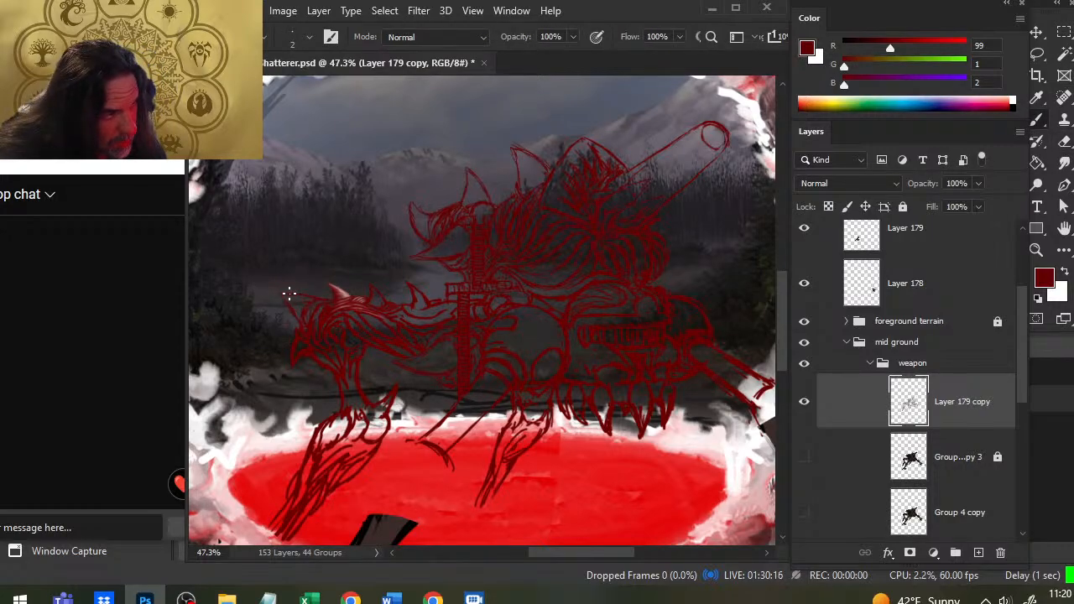
key("e")
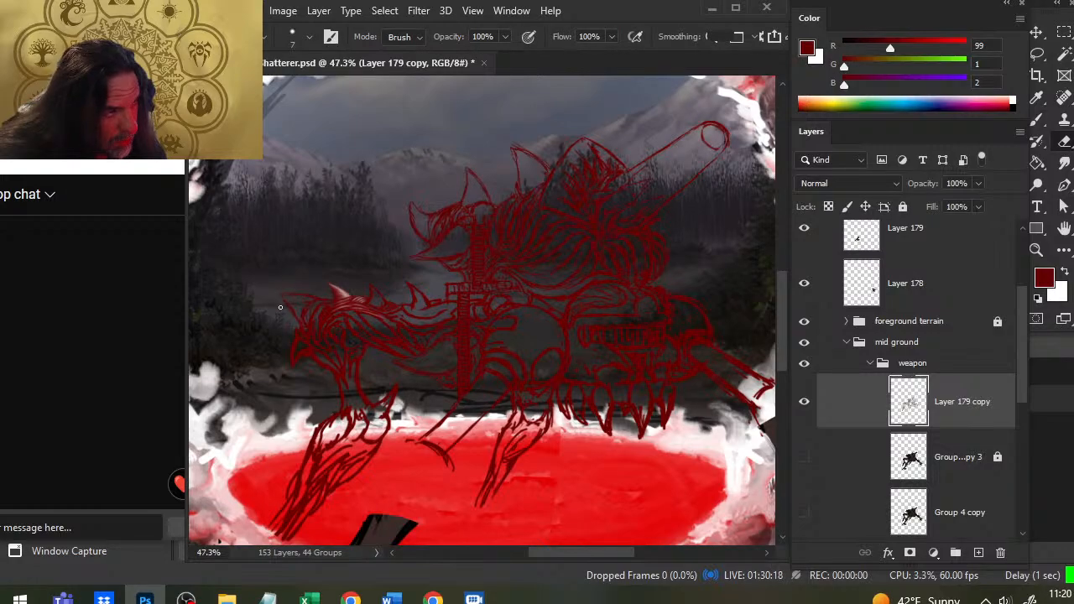
key("b")
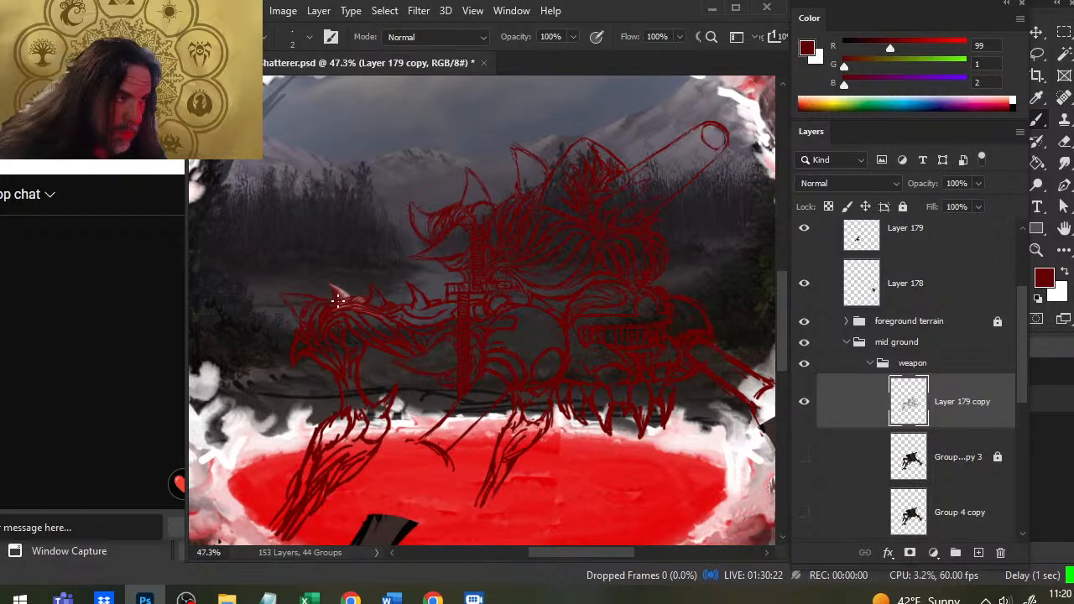
Step: Erase the pointed snout outline below the front horn and redraw the lower head's front contour
key("e")
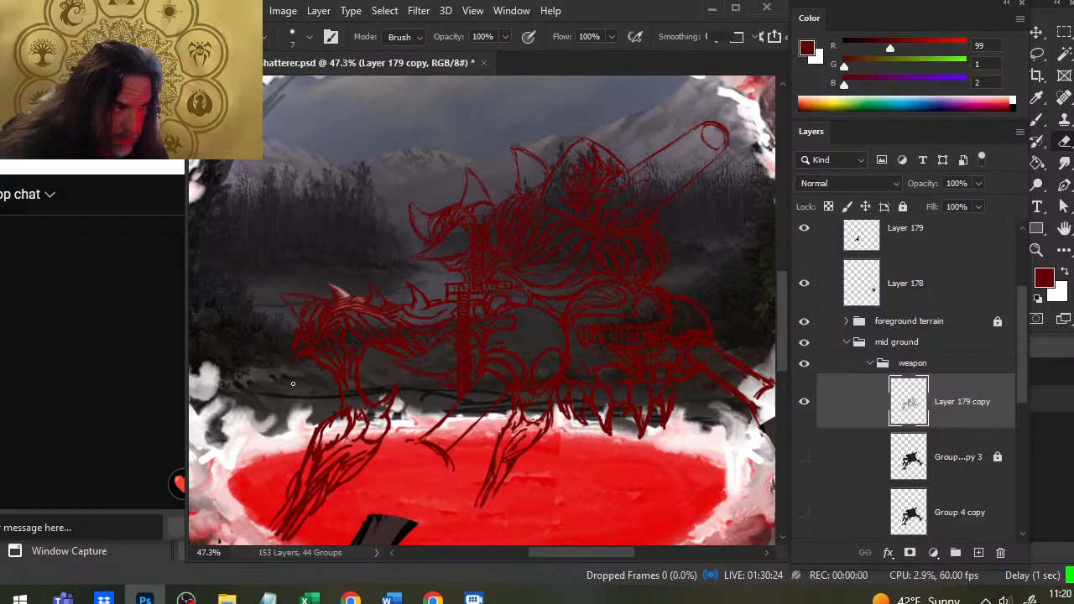
key("b")
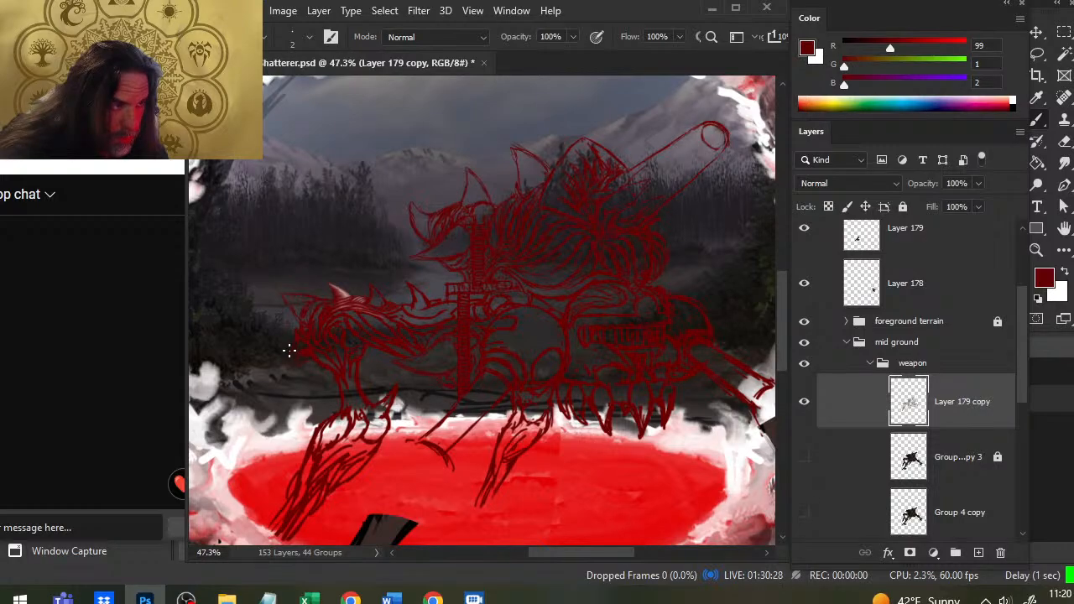
key("e")
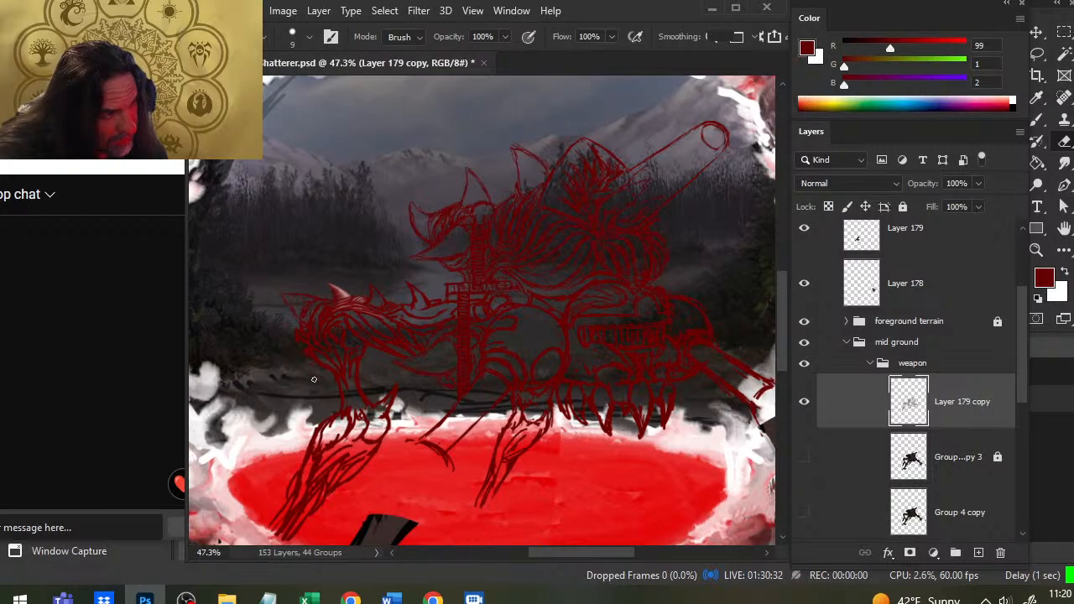
key("b")
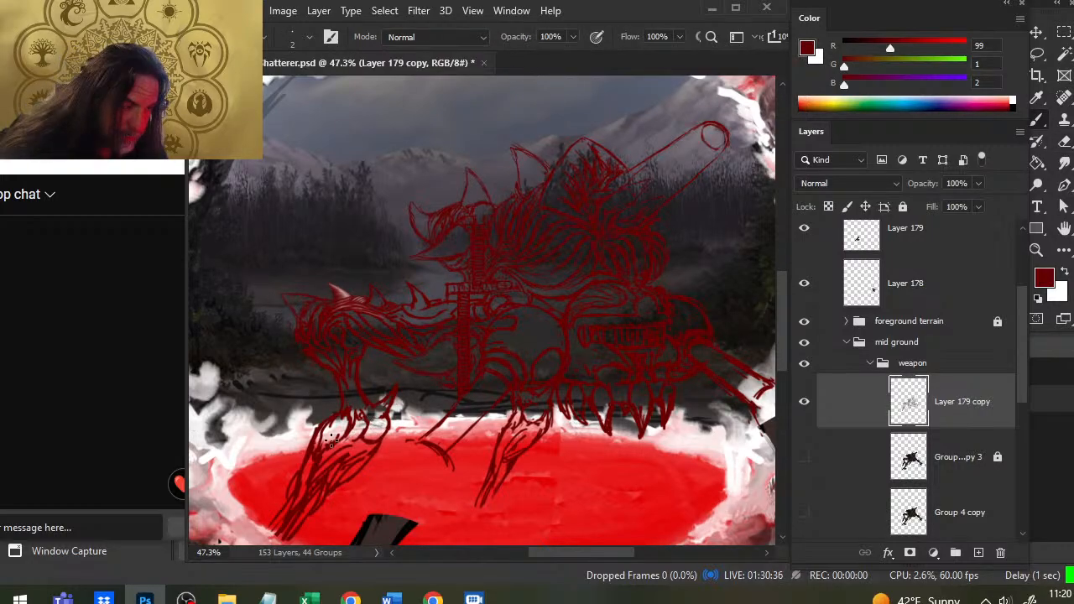
Step: Replace the upright spike at the front leg's knee with a backward-sweeping one, using a size 3 brush
scroll(352, 394, "down", 2)
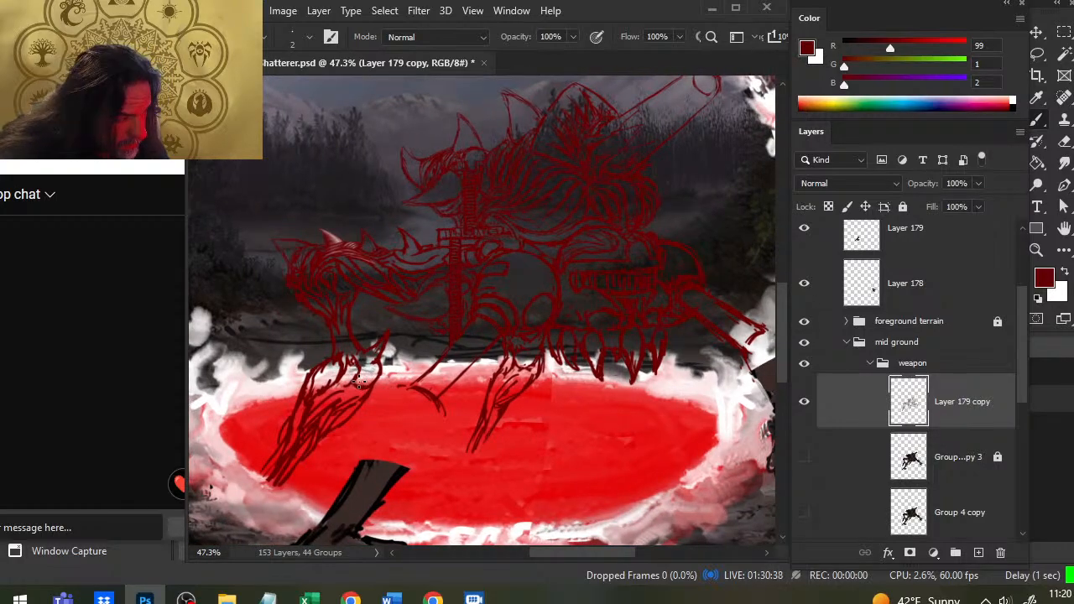
key("]")
mouse_move(354, 385)
left_mouse_down()
mouse_move(385, 383)
mouse_move(402, 354)
mouse_move(373, 349)
mouse_move(374, 362)
left_mouse_up()
key("e")
key("b")
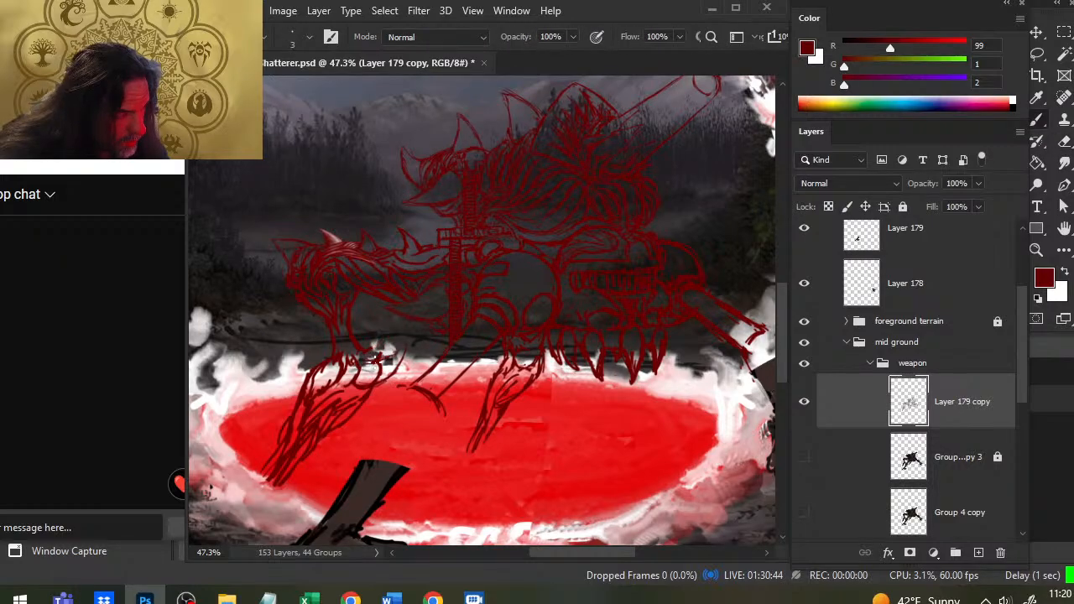
Step: Refine the swept-back knee spike's curved edges and tip, erasing excess lines where it meets the front leg
key("e")
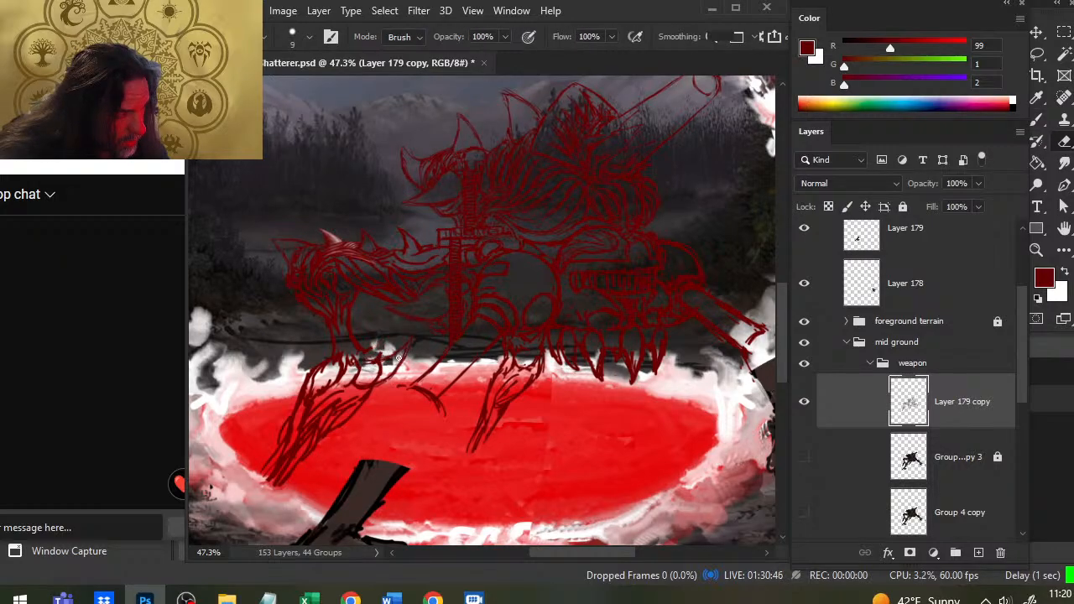
key("b")
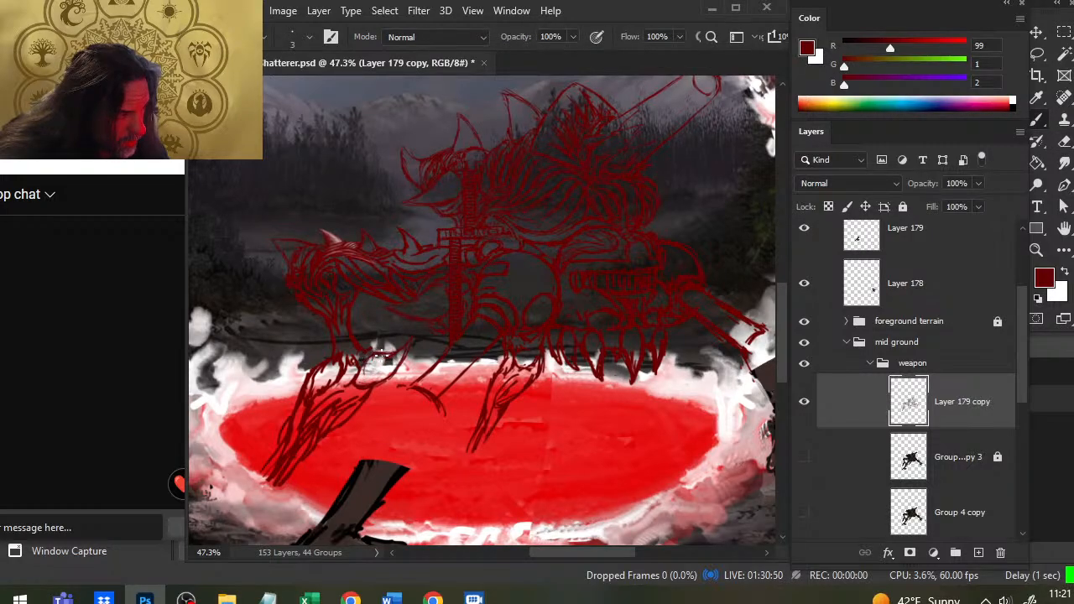
key("e")
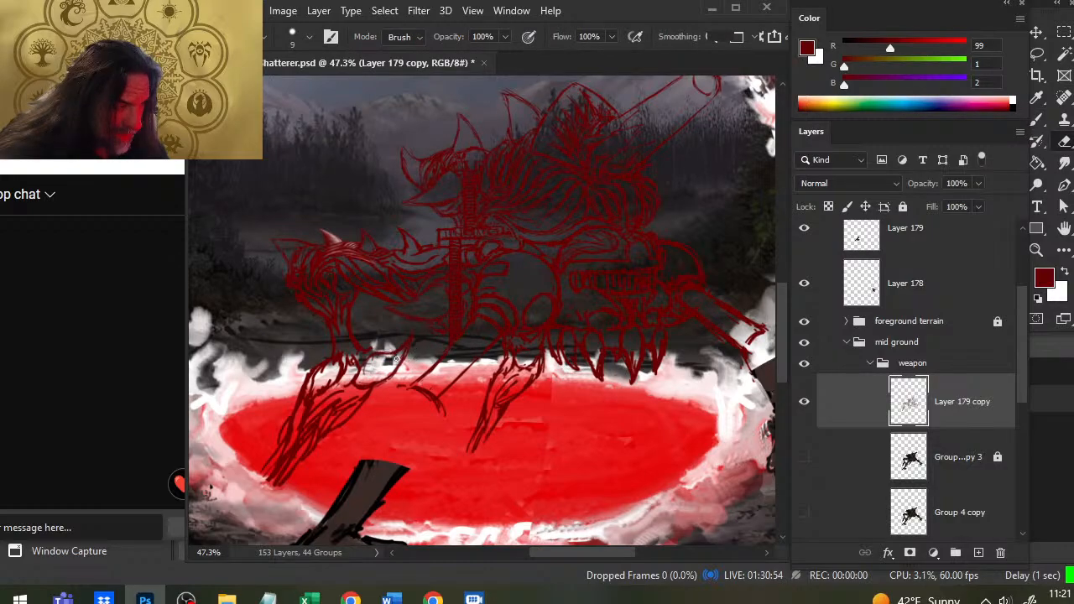
key("b")
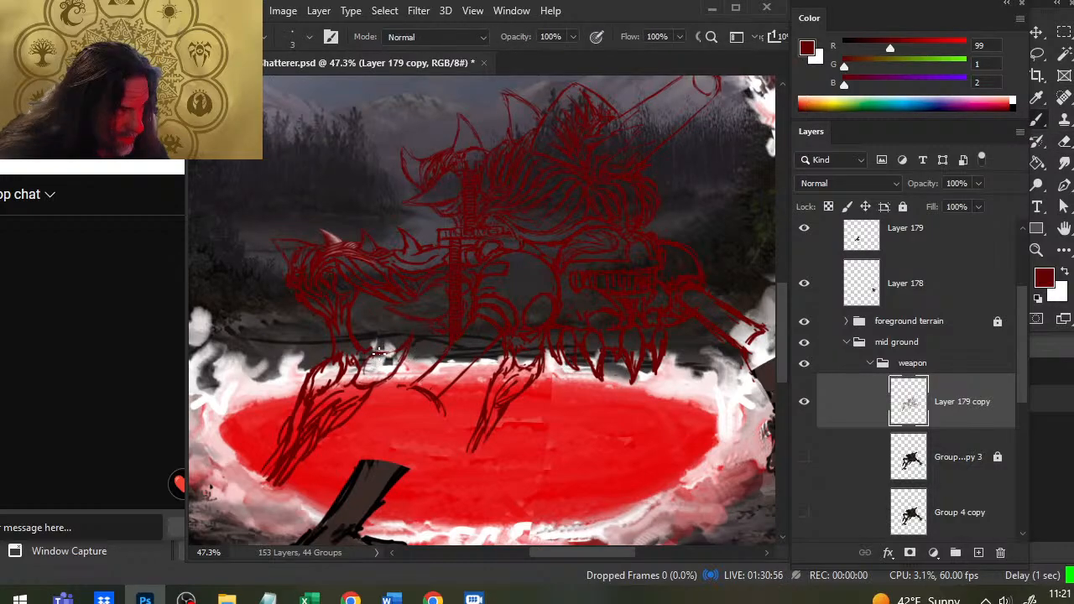
key("e")
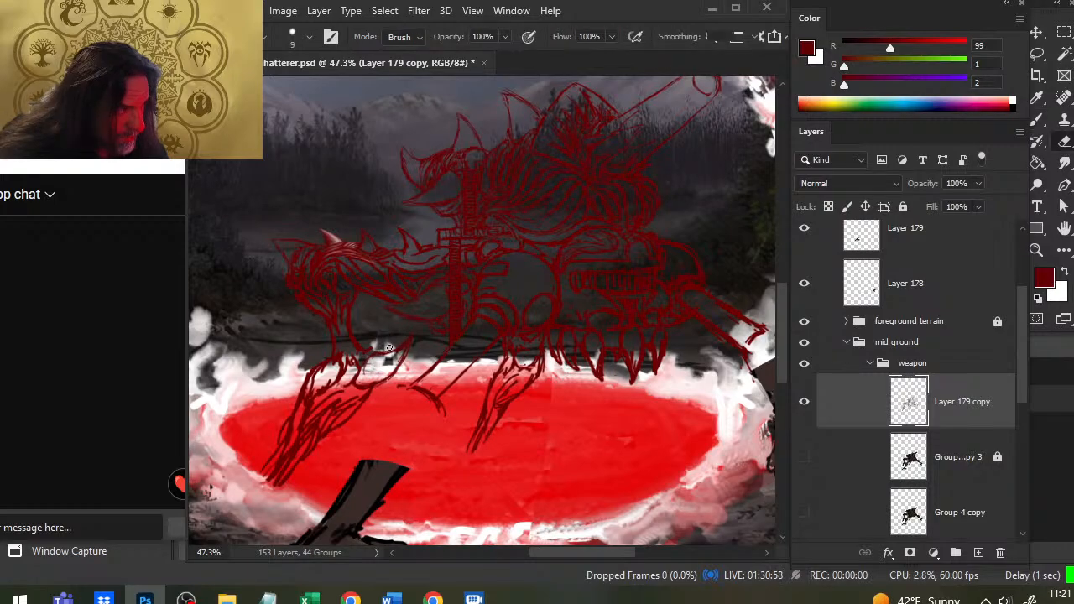
key("b")
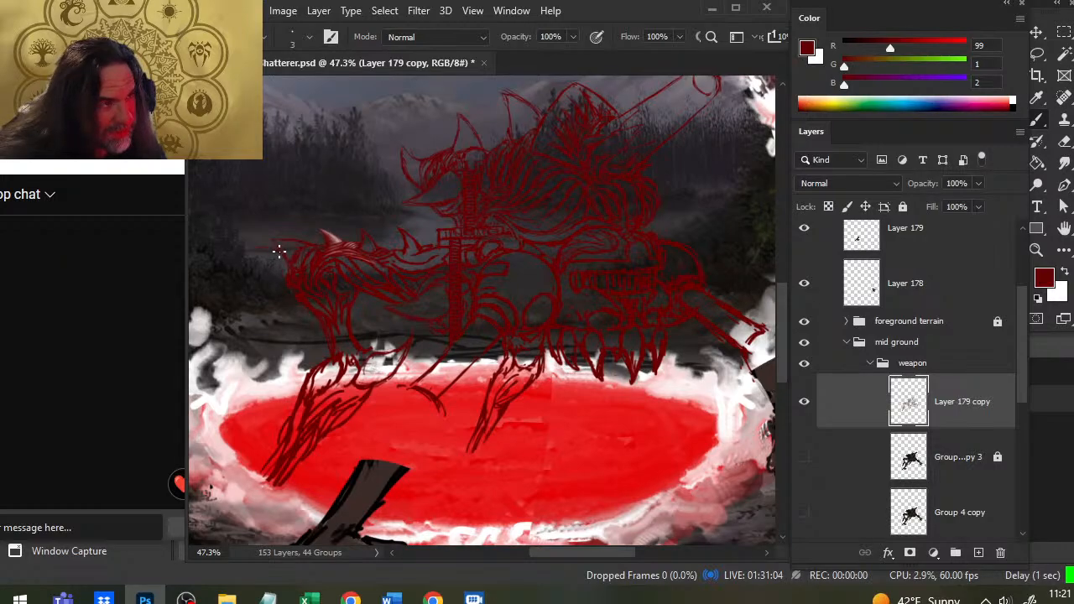
Step: Extend the lower head's front horn further forward and clean up its top and bottom edges
key("e")
key("b")
key("e")
key("b")
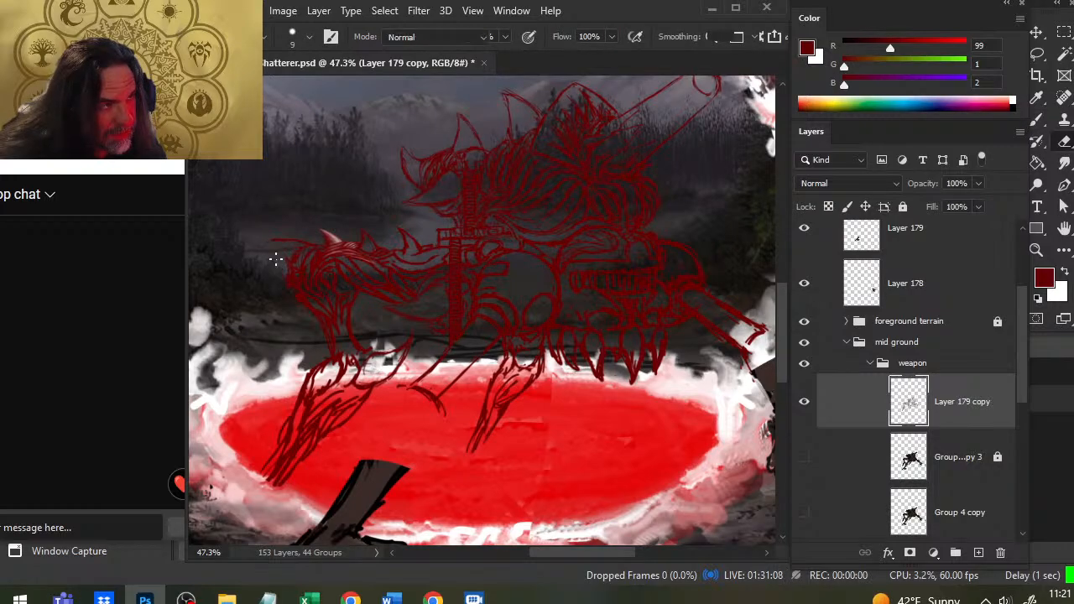
key("e")
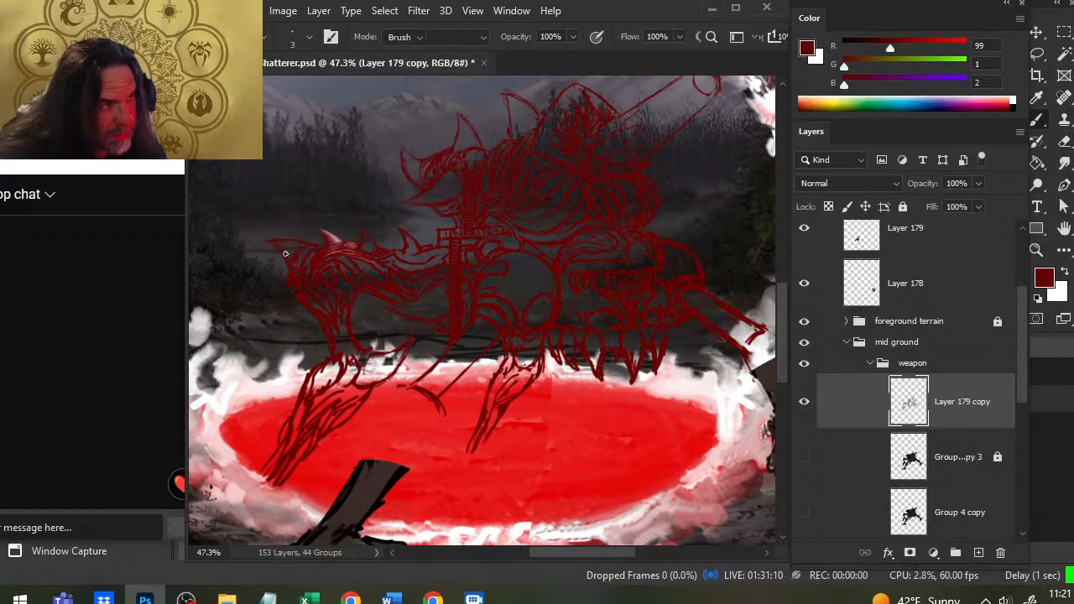
key("b")
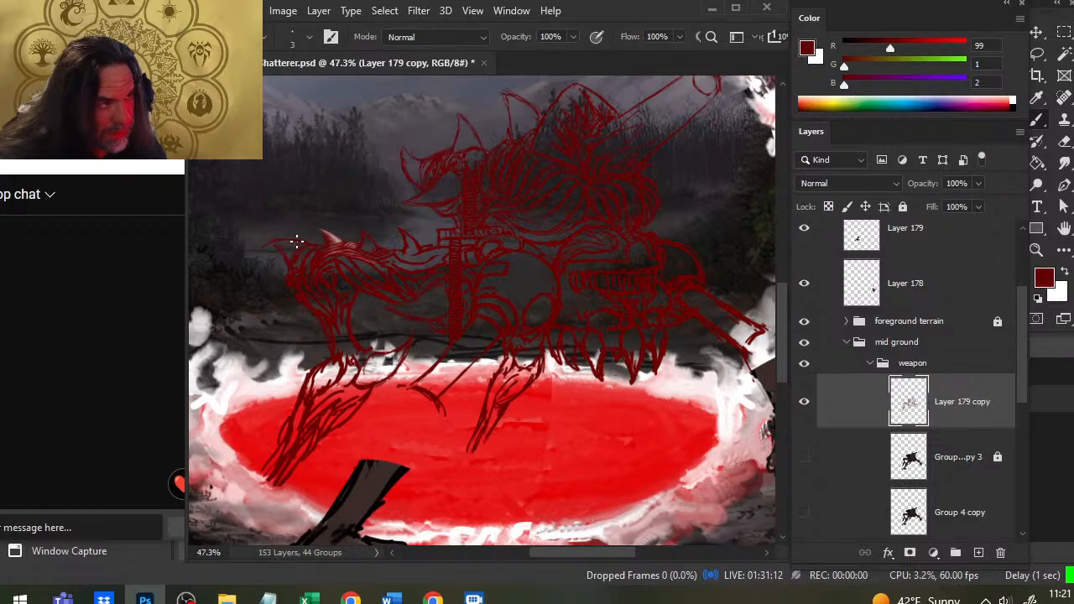
key("e")
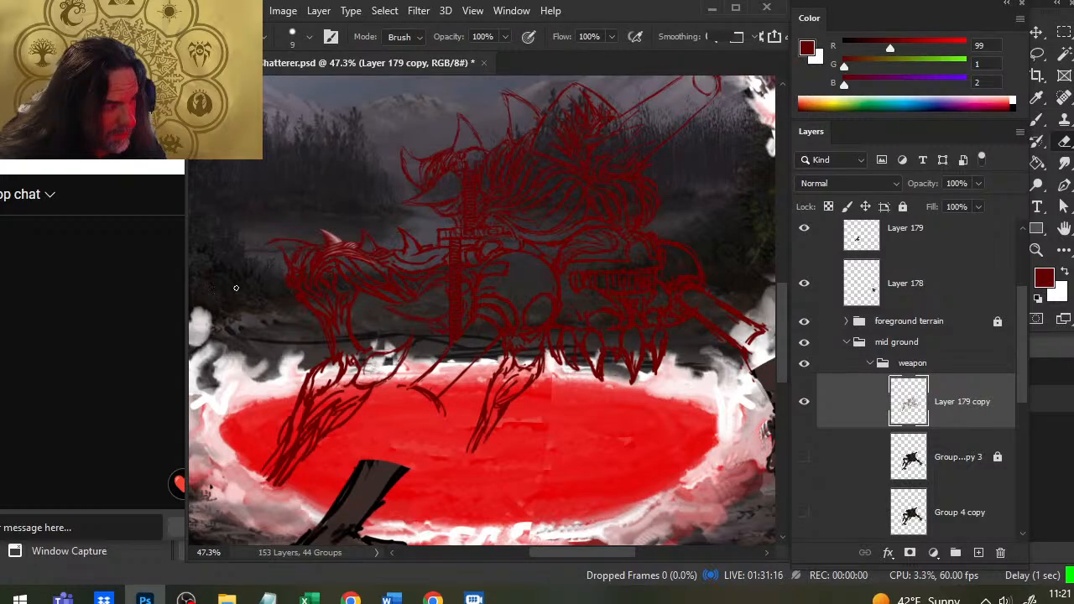
key("b")
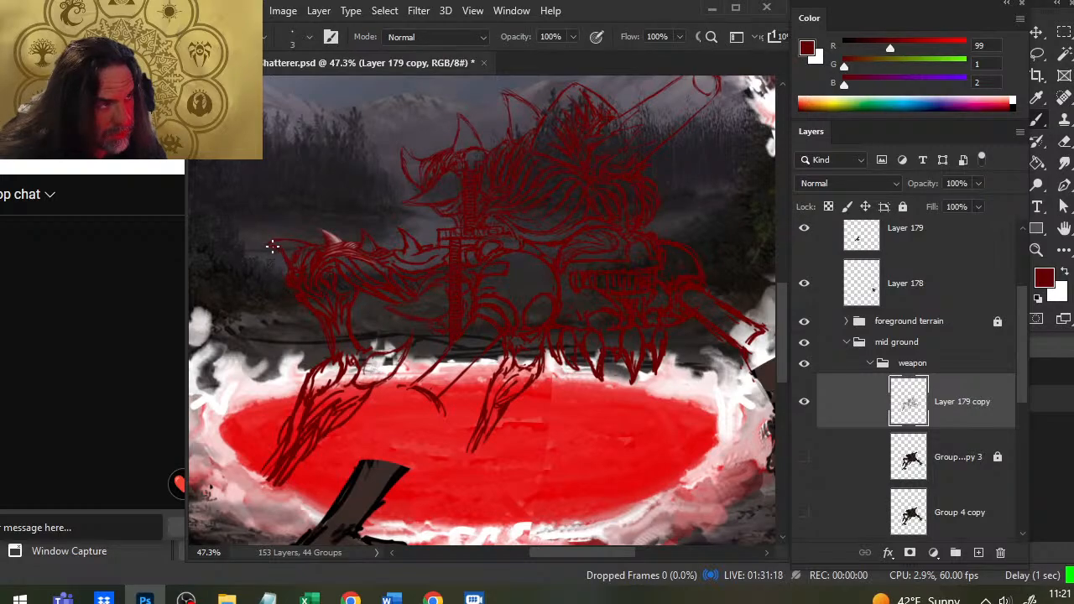
Step: Sharpen the front horn's tip and tidy its underside with short erasures and corrective dark red strokes
key("e")
key("b")
key("e")
left_click_drag(279, 251, 287, 263)
key("b")
key("e")
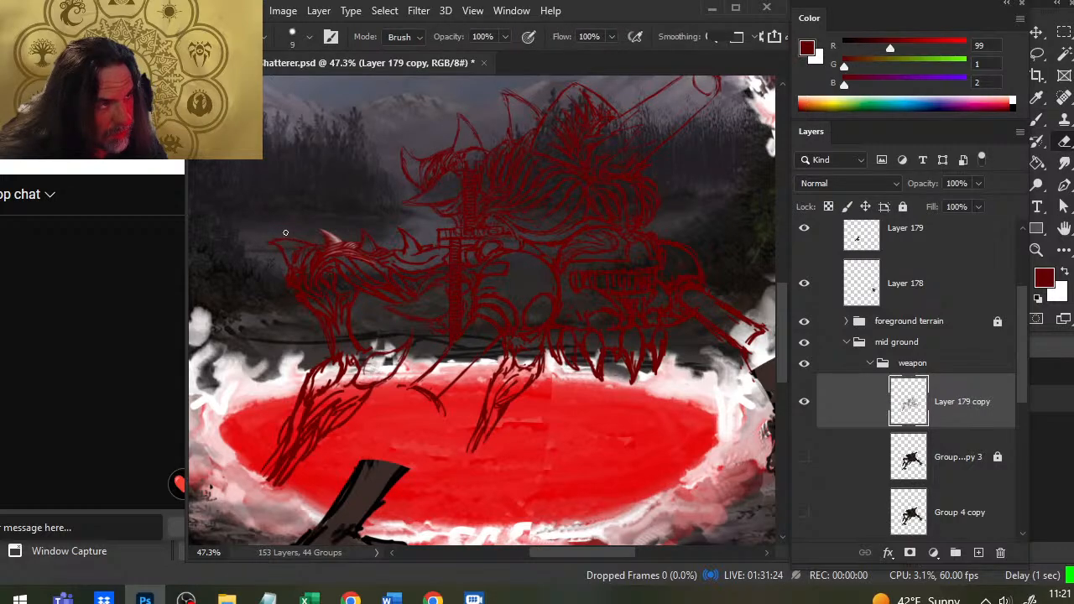
left_click_drag(280, 237, 265, 250)
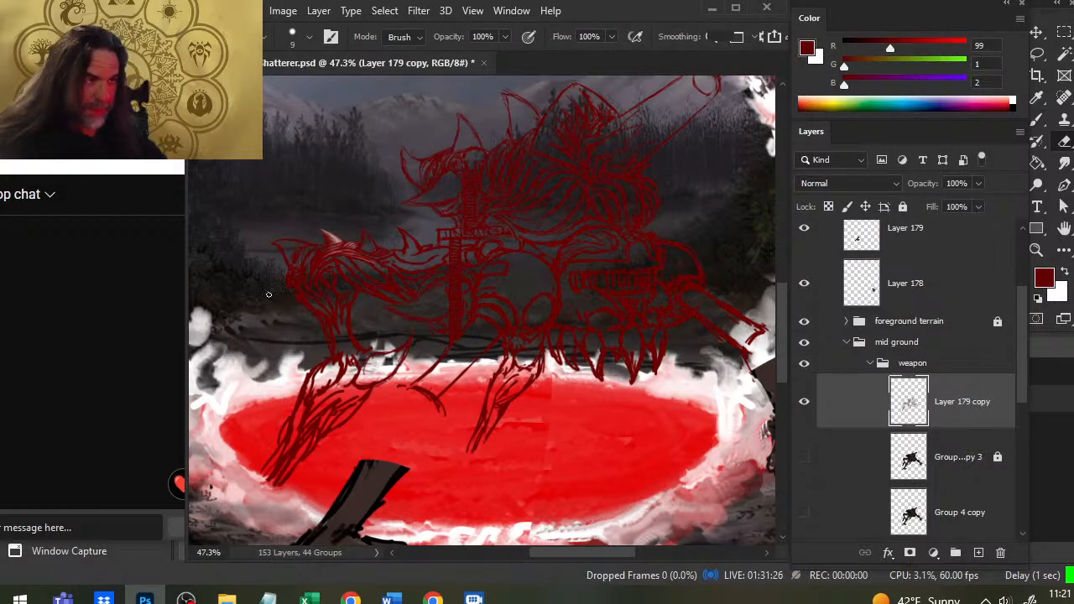
key("b")
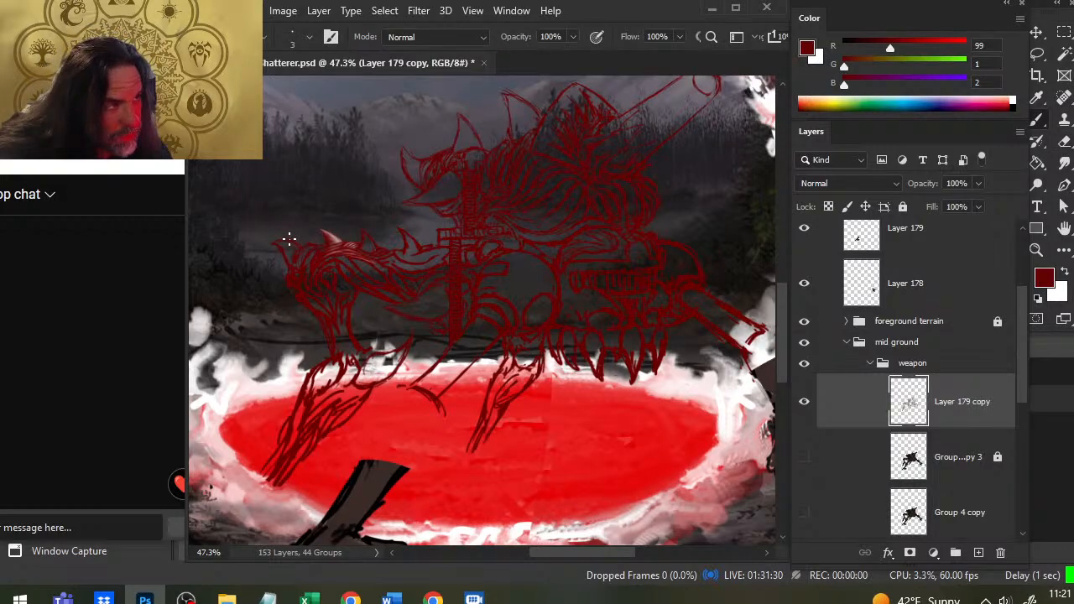
key("e")
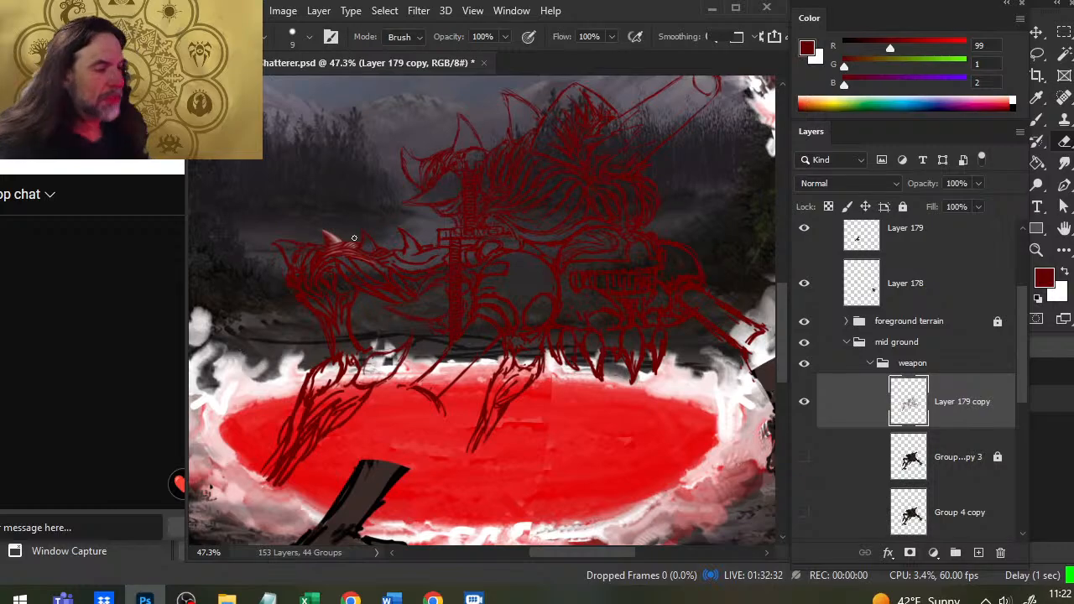
Step: Clean up the pointed contours on the weapon's underside between the front leg and the vertical ladder-like column
key("b")
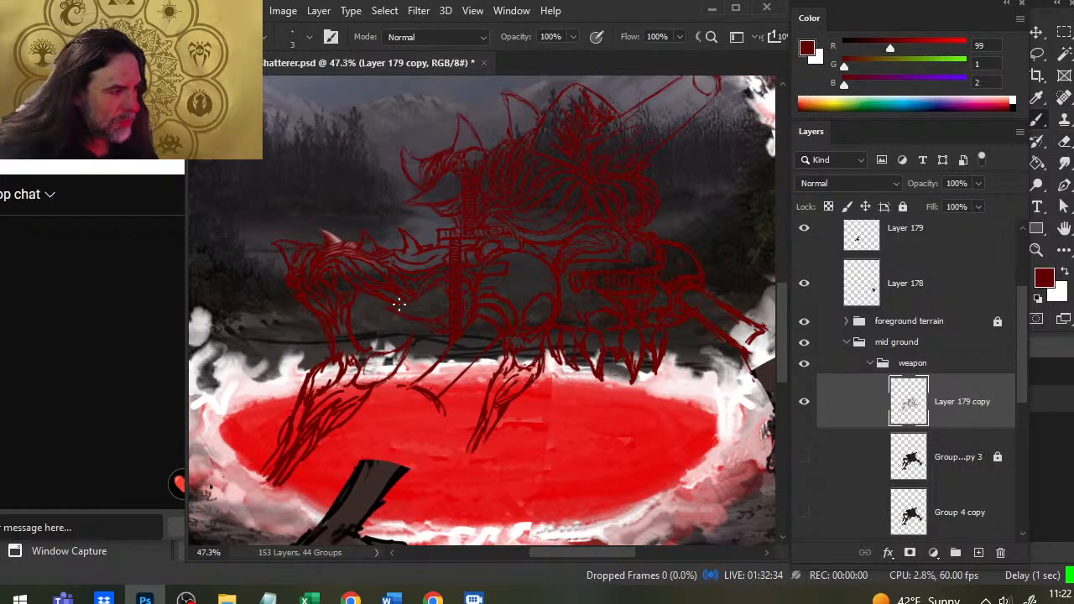
key("e")
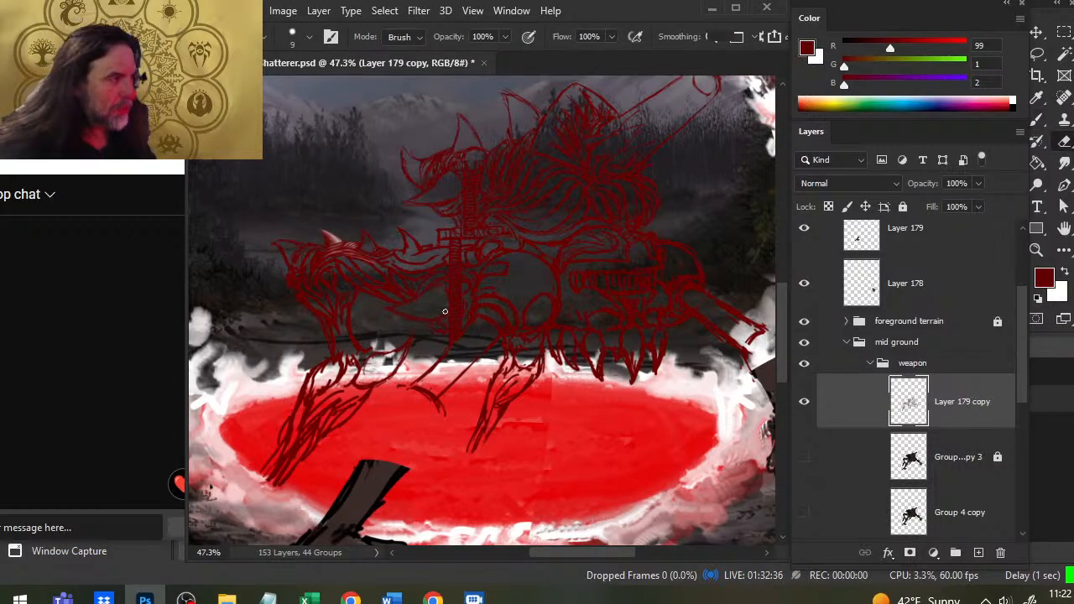
key("z")
left_click_drag(549, 348, 487, 338)
left_click_drag(571, 362, 615, 362)
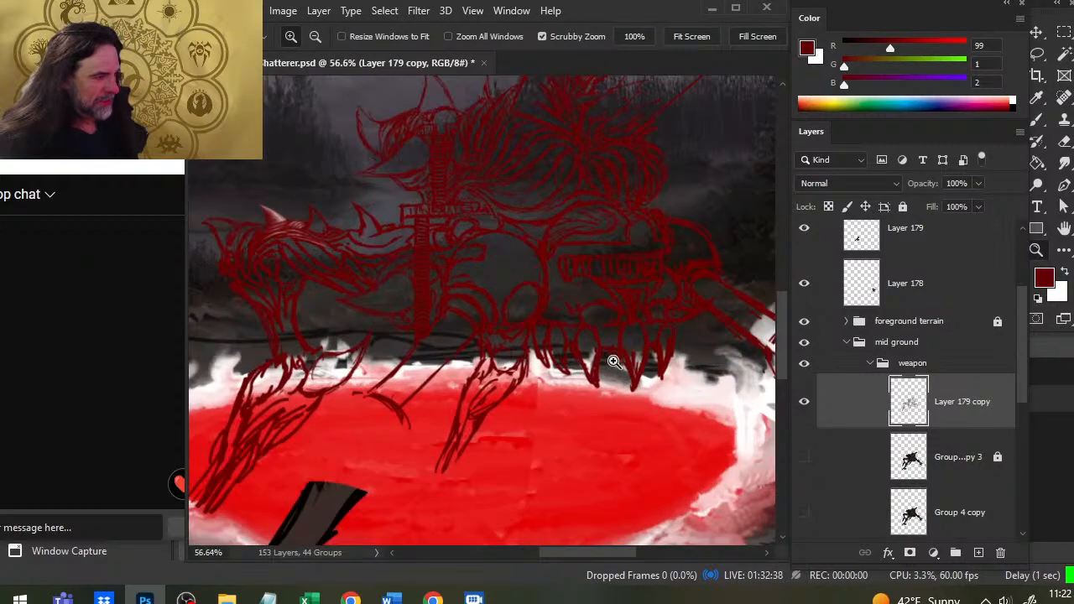
left_click_drag(513, 432, 514, 382)
key("b")
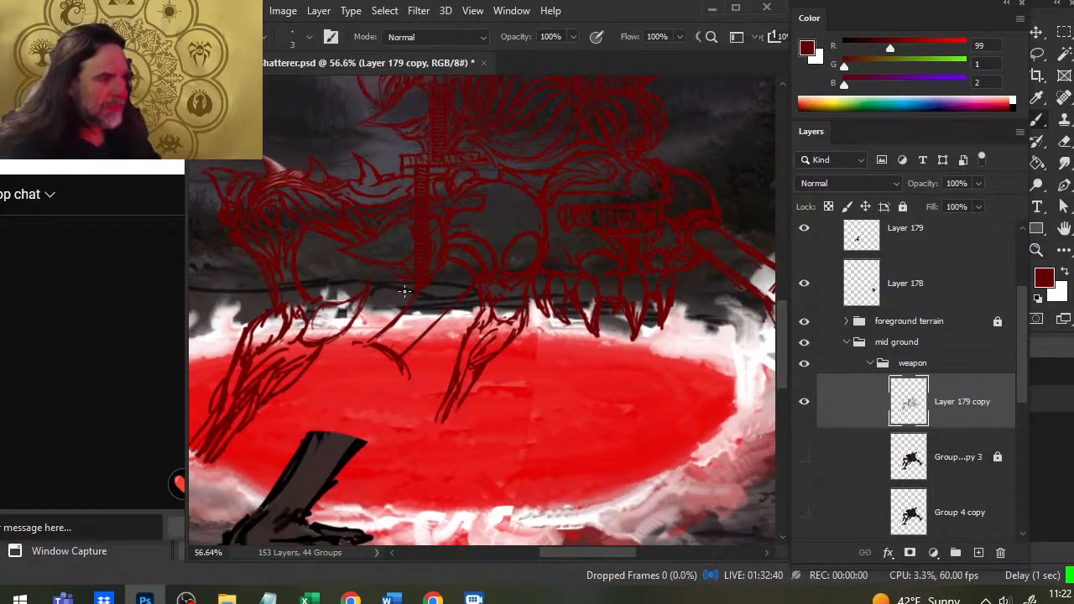
key("e")
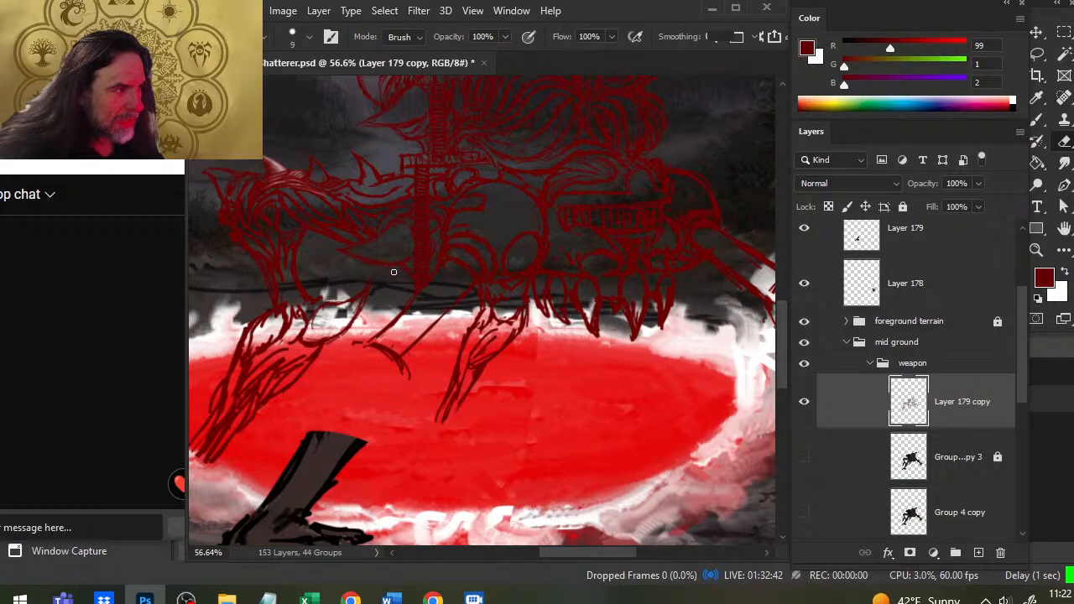
key("b")
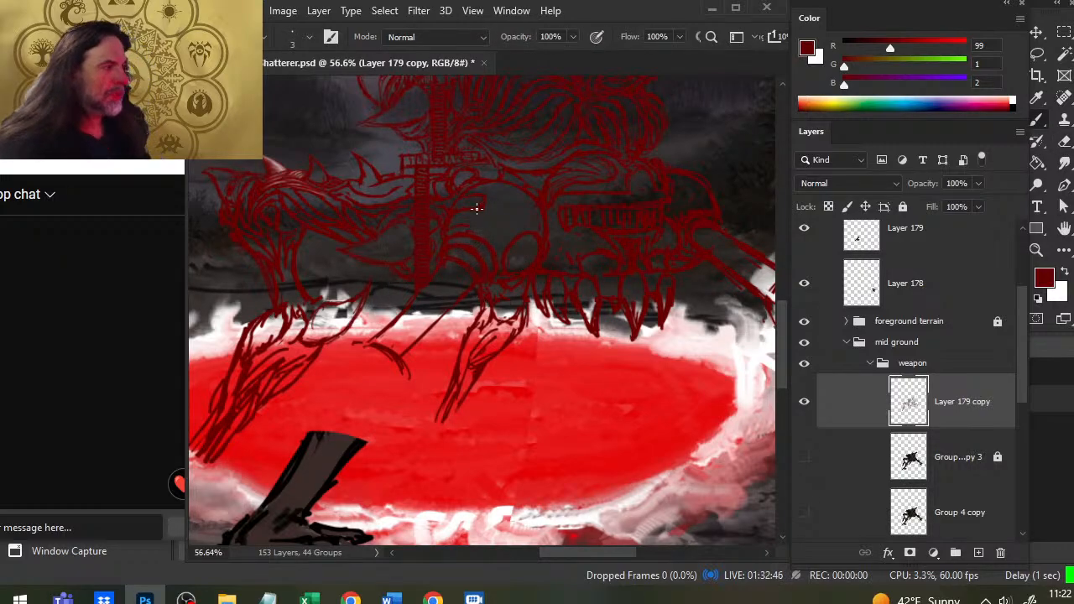
Step: Tidy the front end and lower edge of the slatted band on the rear body with erasures and dark red strokes
left_click_drag(599, 350, 565, 324)
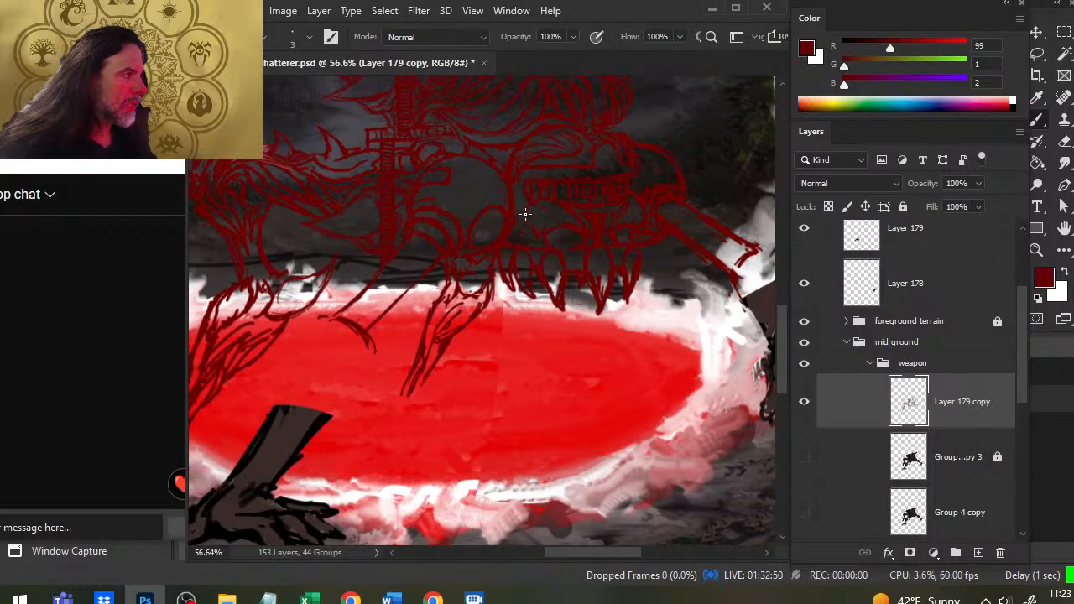
key("e")
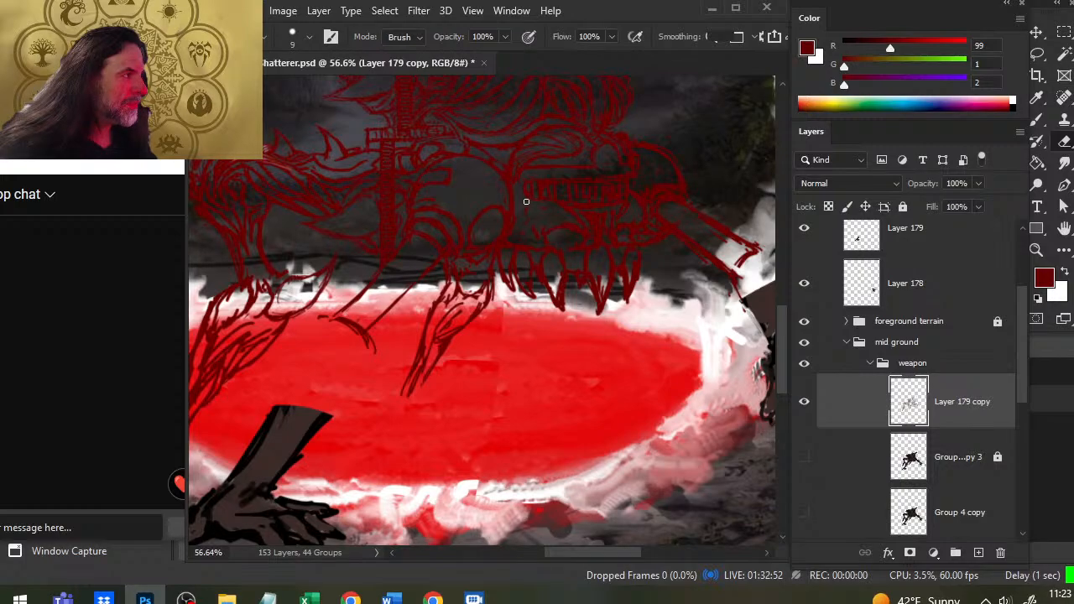
key("b")
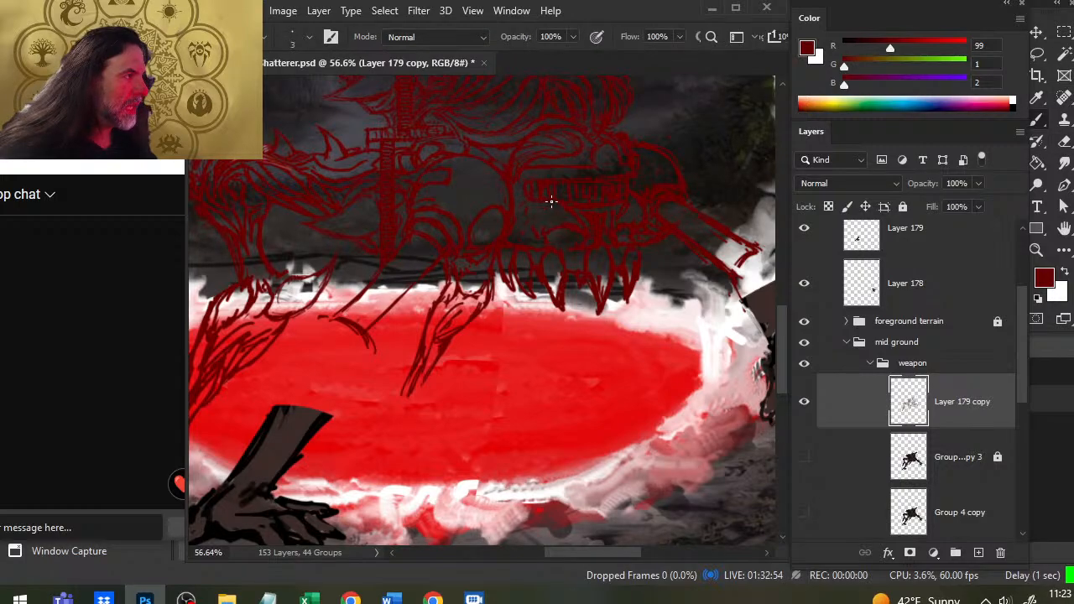
key("e")
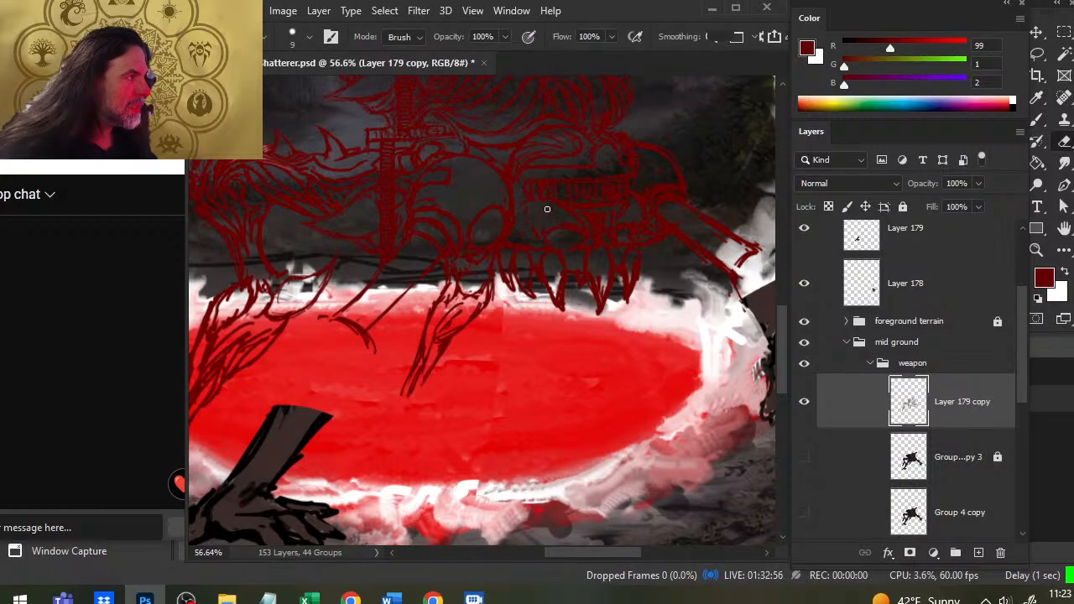
key("b")
key("e")
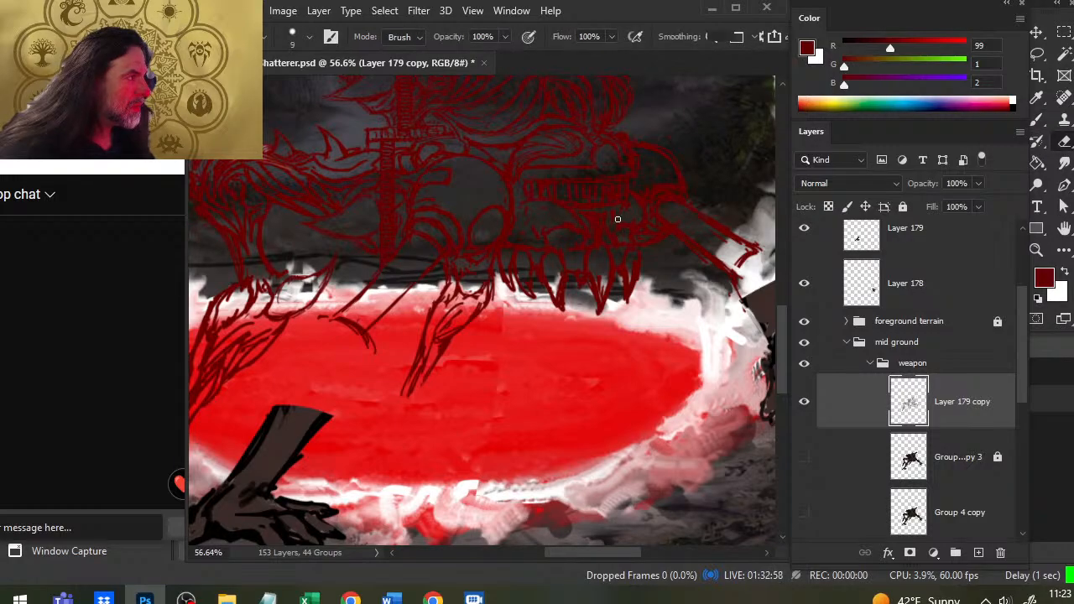
key("b")
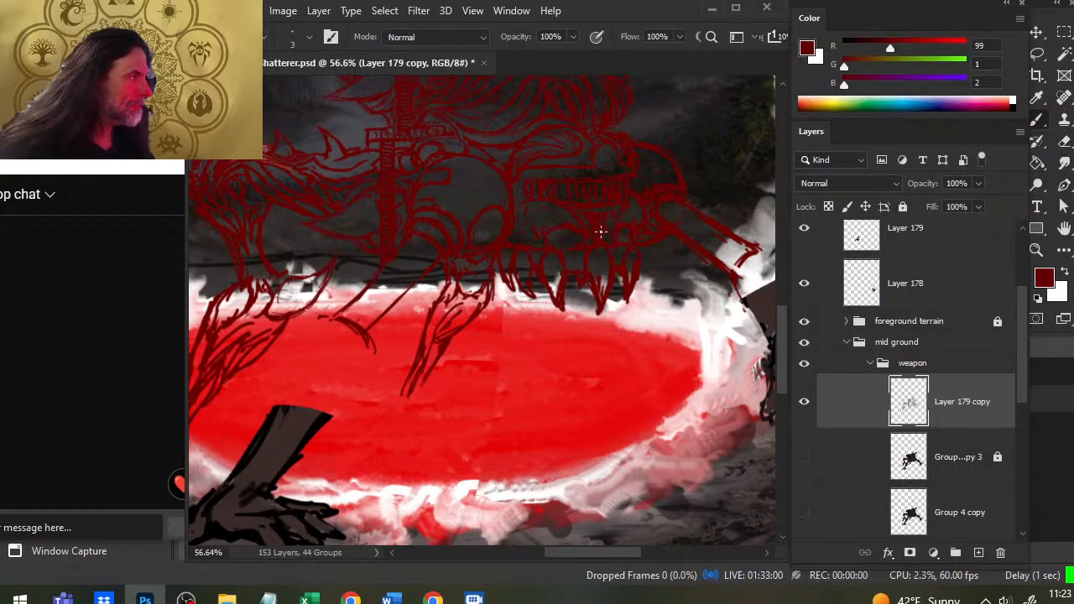
Step: Refine the linework just below and above the slatted band, alternating size 3 dark red strokes with small erasures
key("e")
key("b")
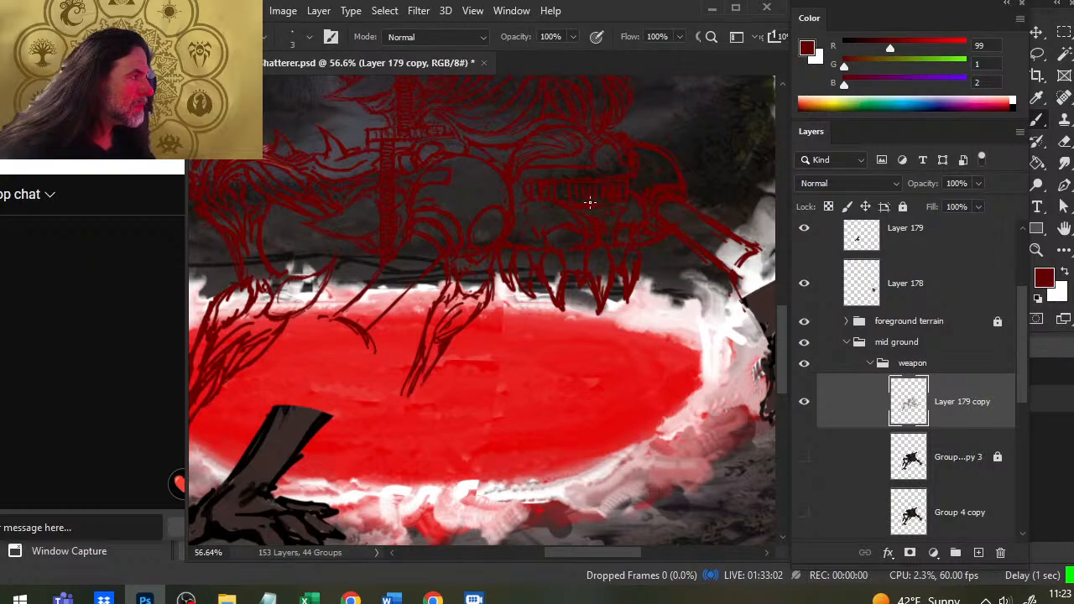
key("e")
key("b")
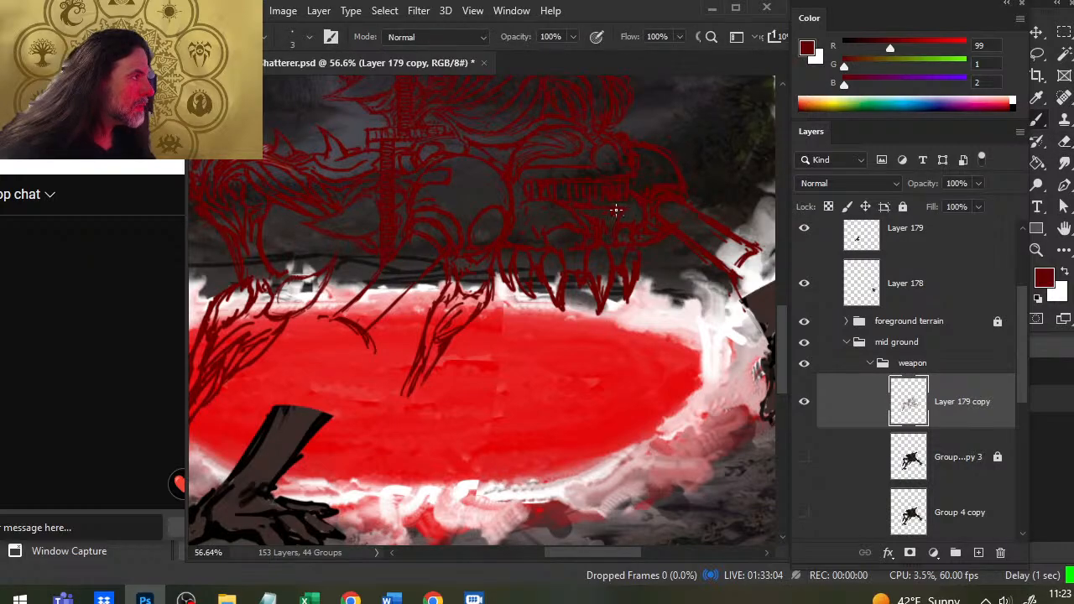
key("e")
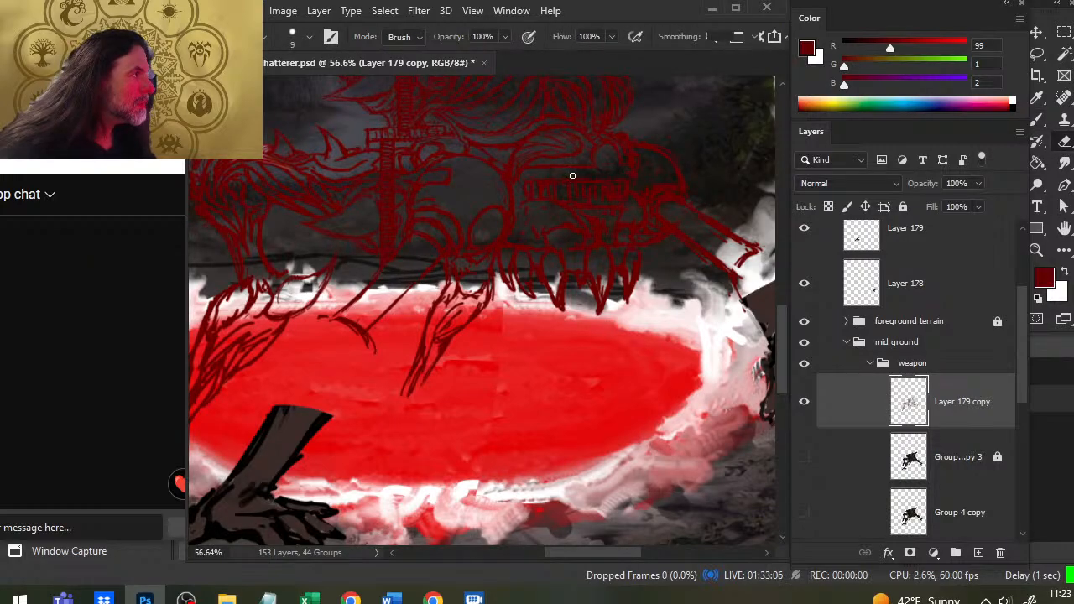
key("b")
key("e")
Step: Rework the junction where the rear dome's arc meets the main body, trimming overlapping lines
key("b")
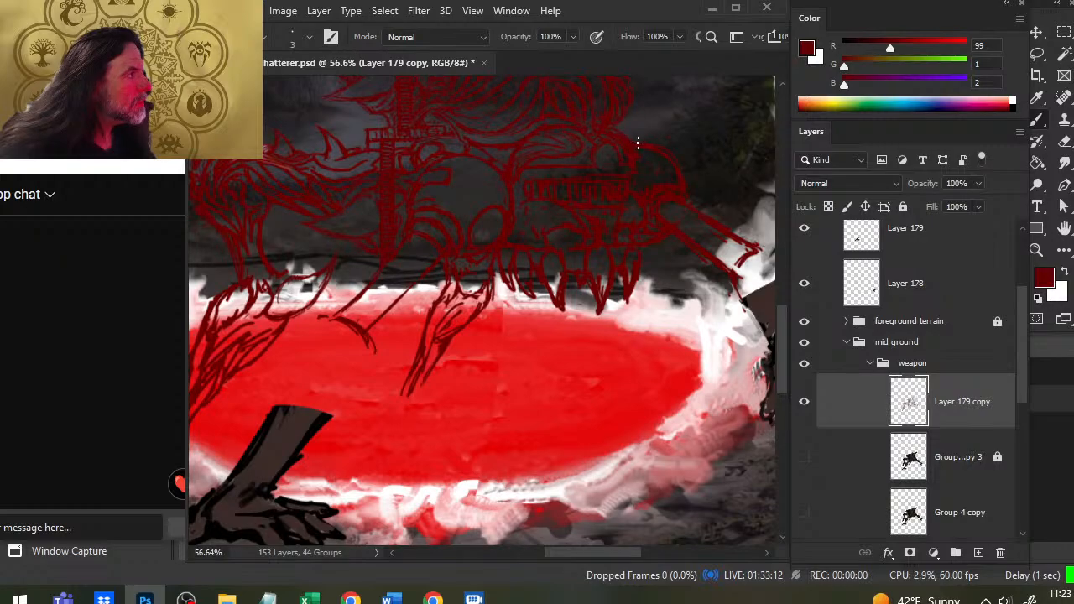
key("e")
key("b")
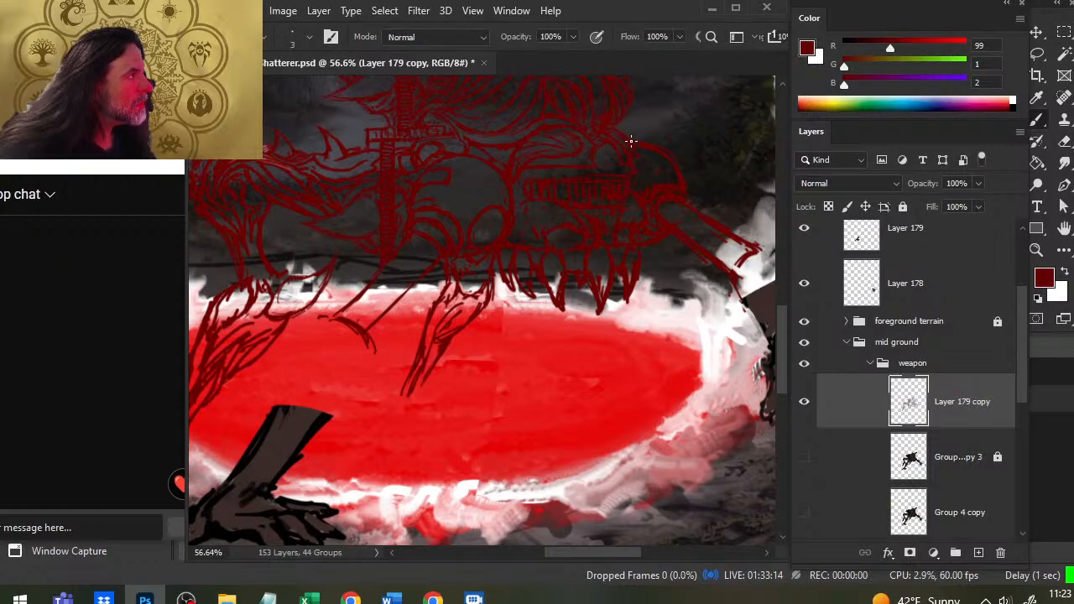
key("e")
key("b")
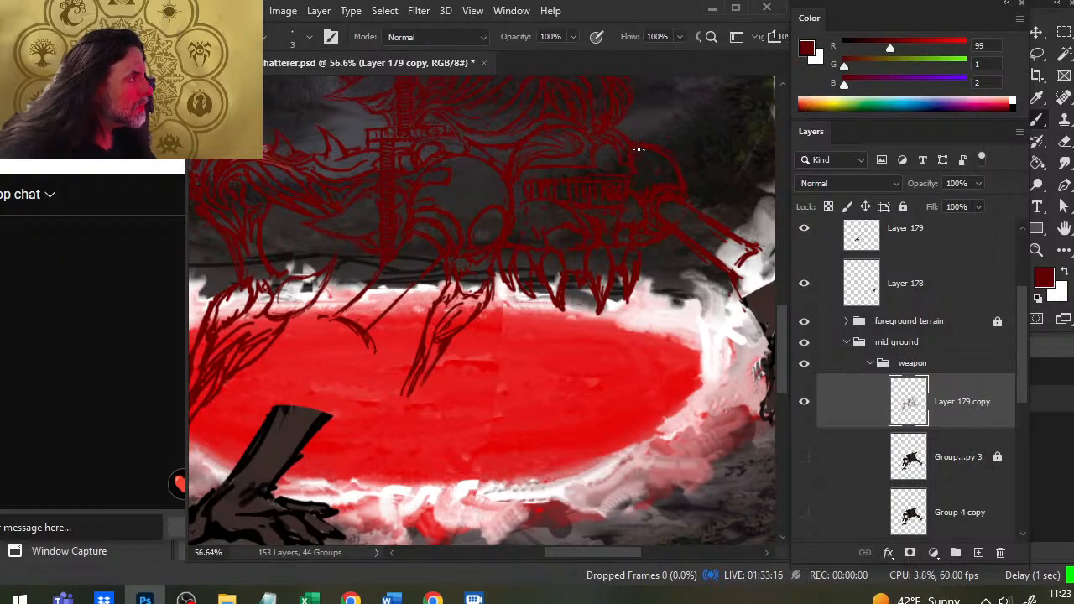
key("e")
key("b")
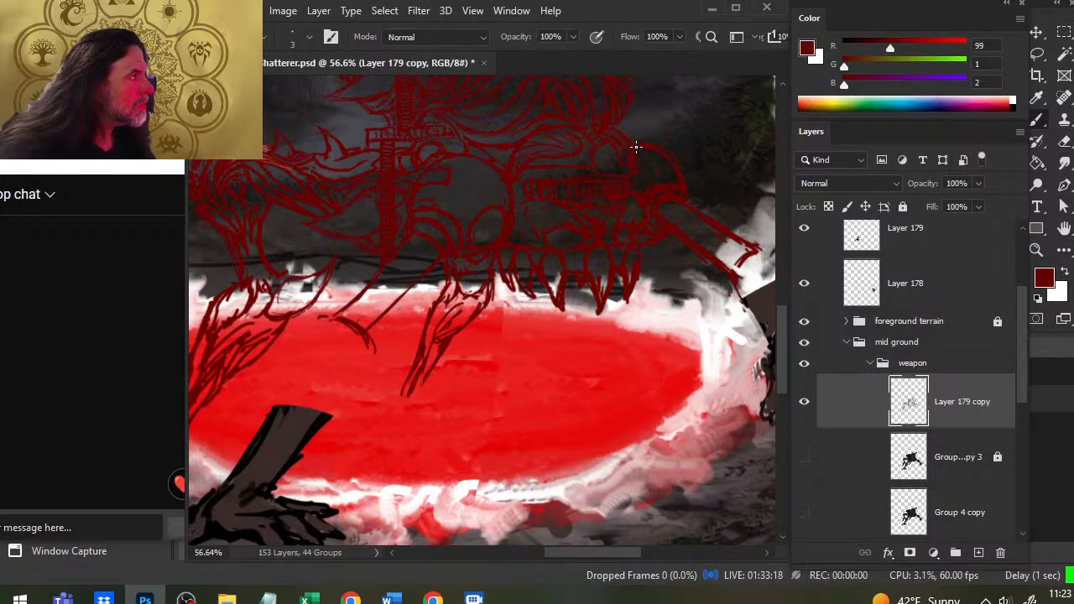
Step: Define the vertical edge at the front of the rear dome and erase stray marks beside it
key("e")
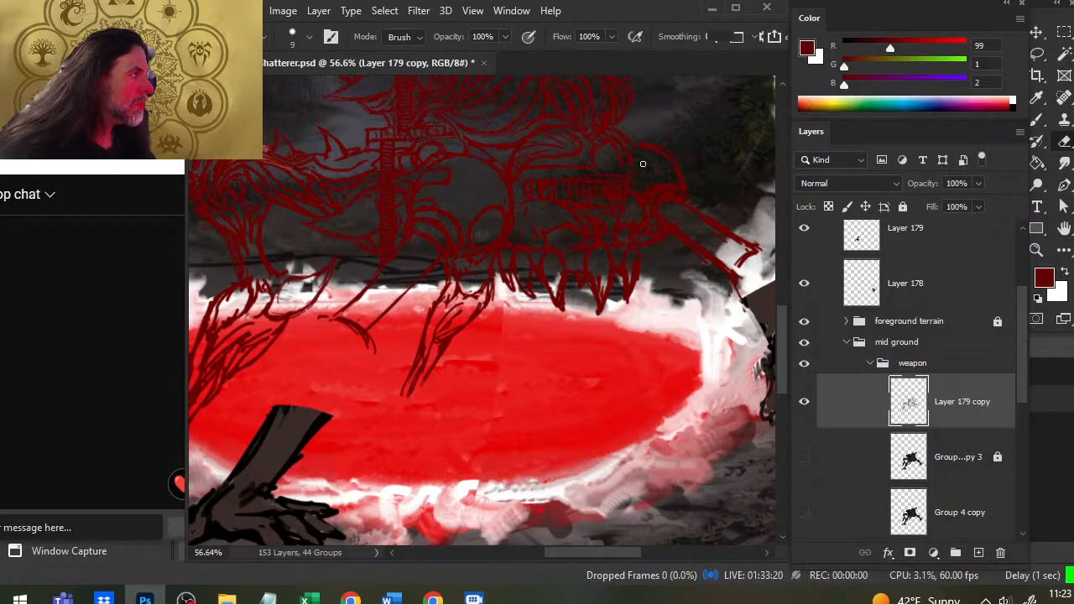
key("b")
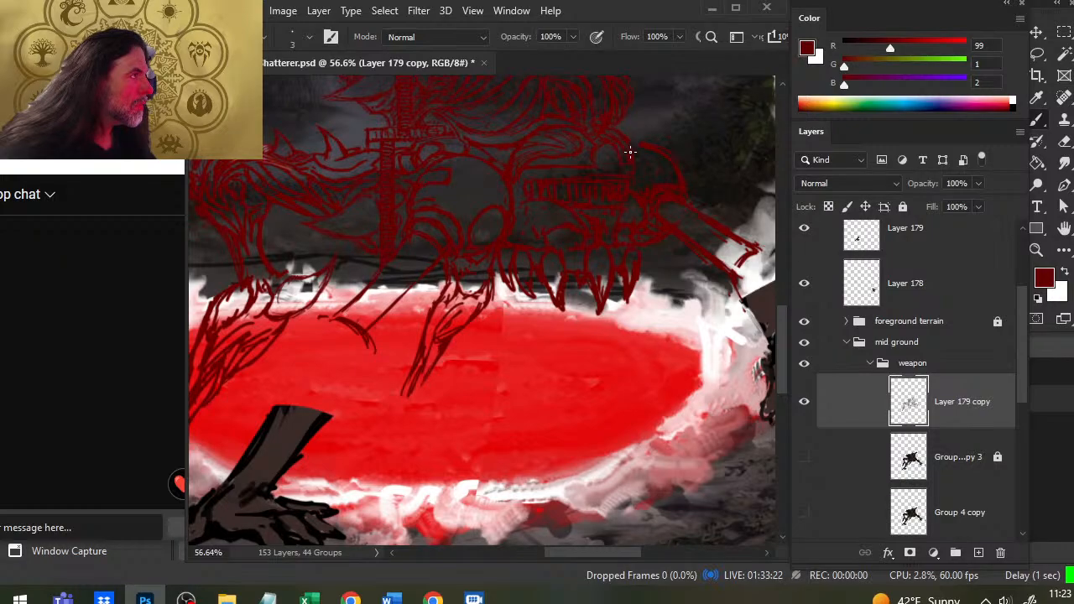
key("e")
key("b")
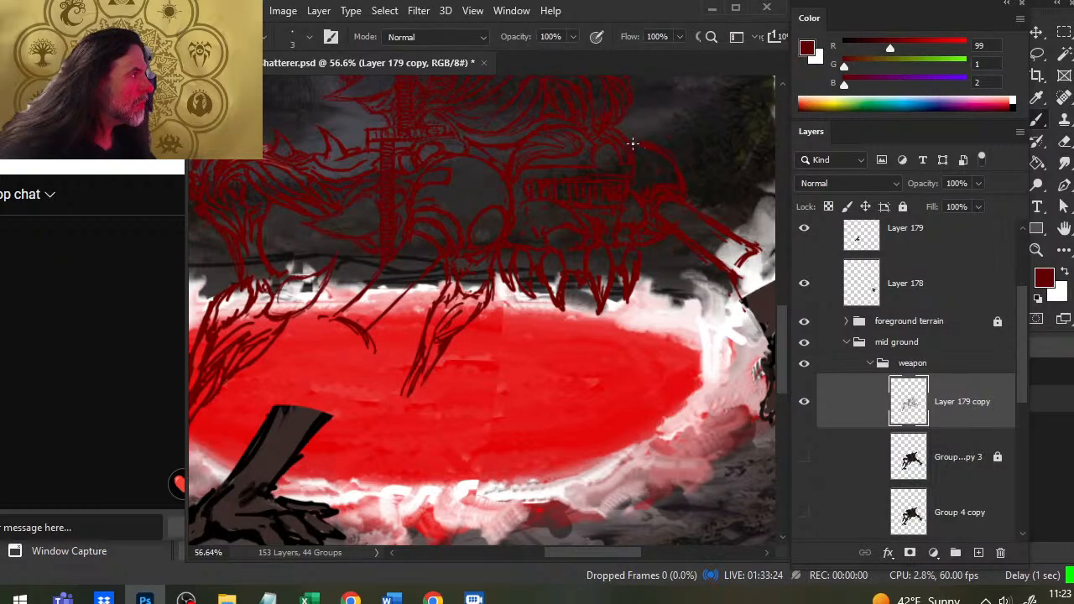
key("e")
key("b")
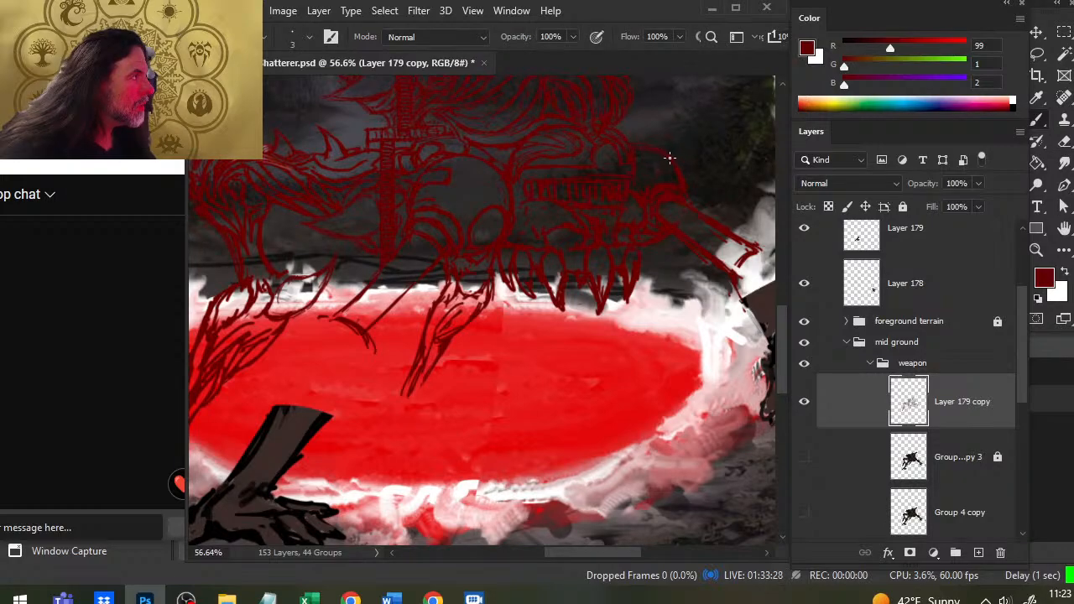
Step: Thin and redraw the curved outer outline of the rear dome down toward the long rear beam
key("e")
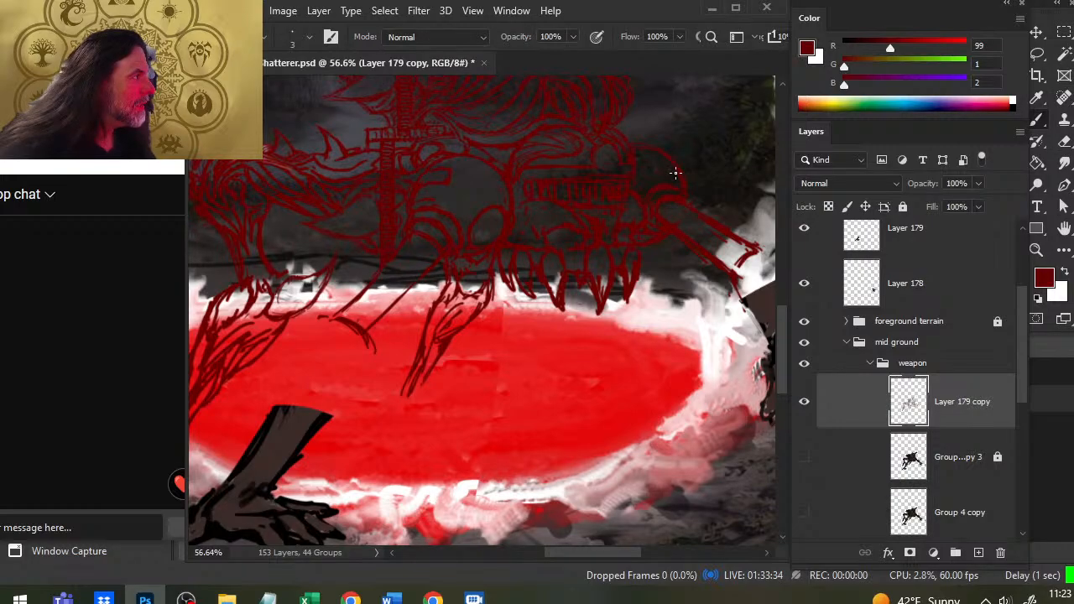
key("e")
key("b")
key("e")
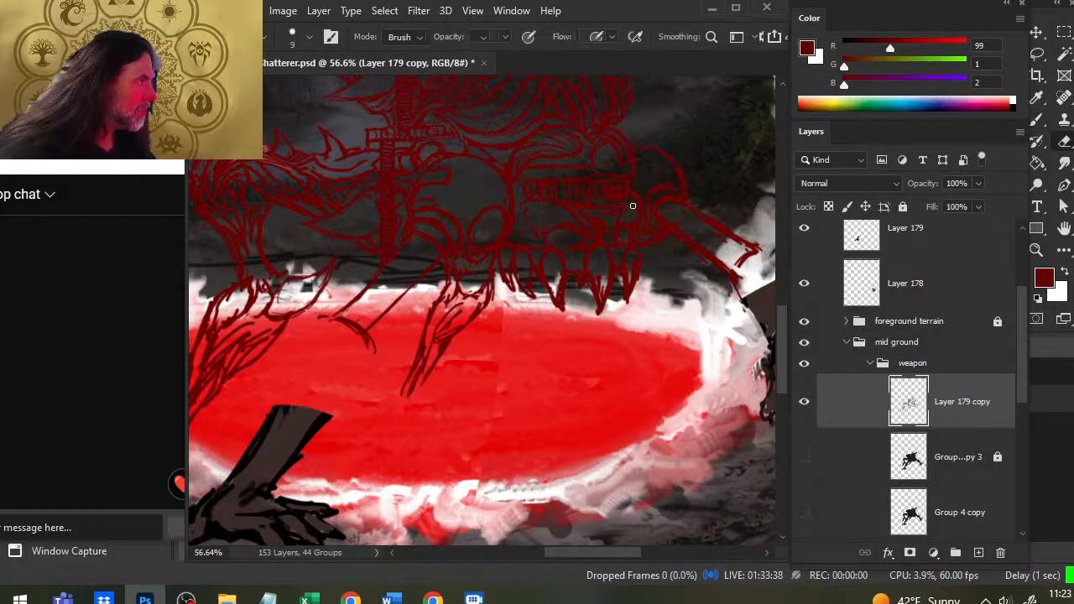
Step: Clean up the support lines below the slatted band where they meet the round joint of the rear beam
key("b")
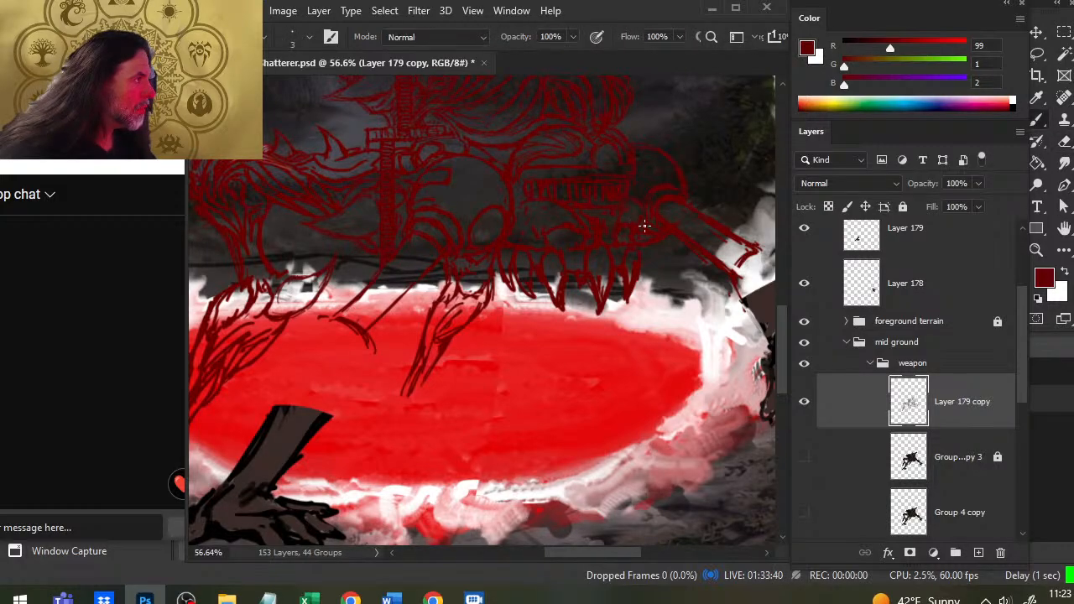
key("e")
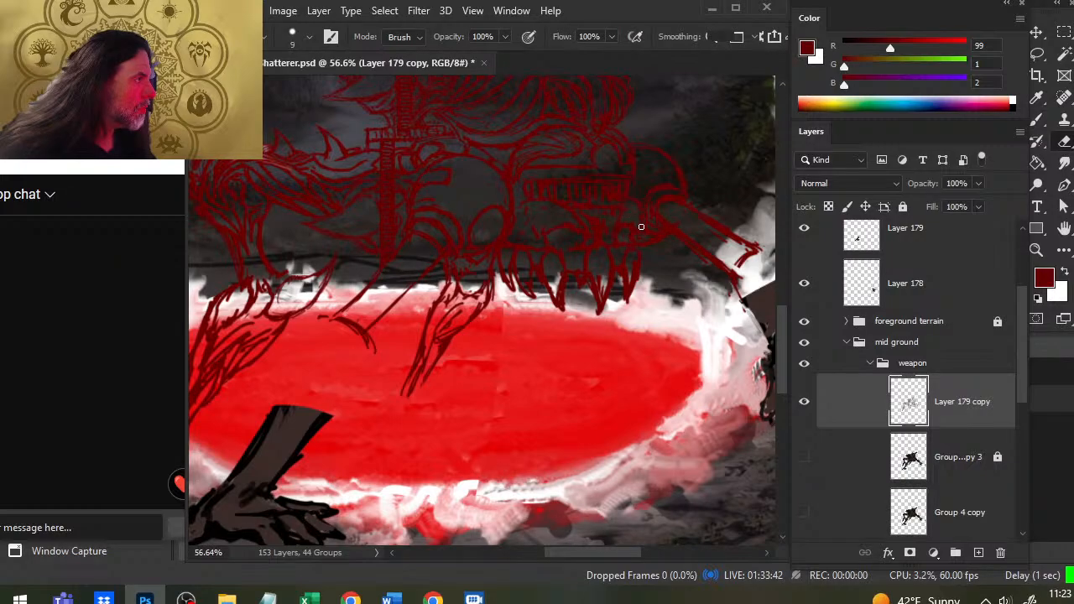
key("b")
key("e")
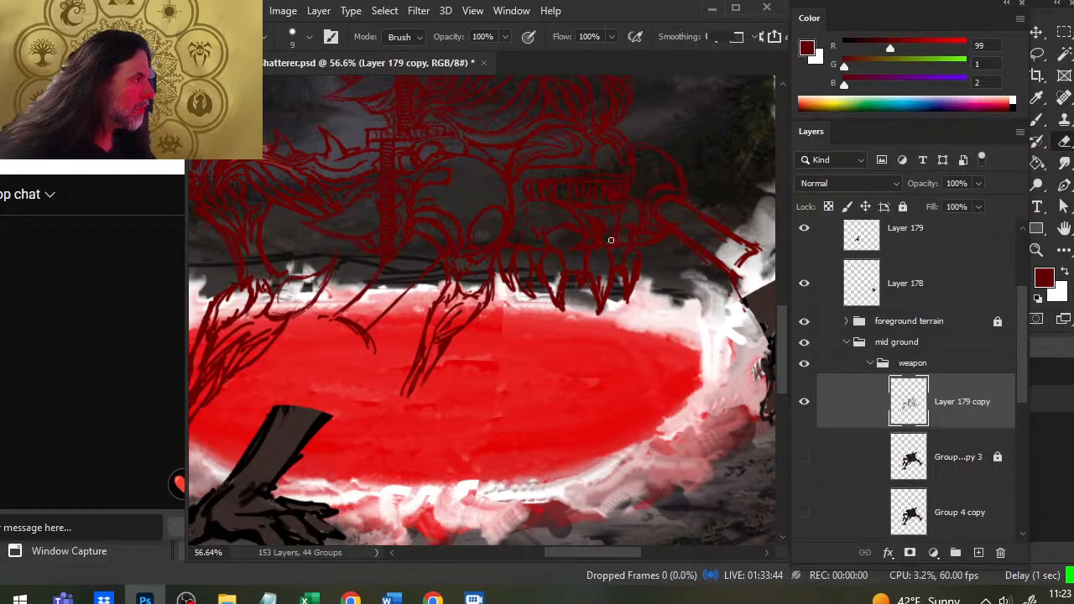
key("b")
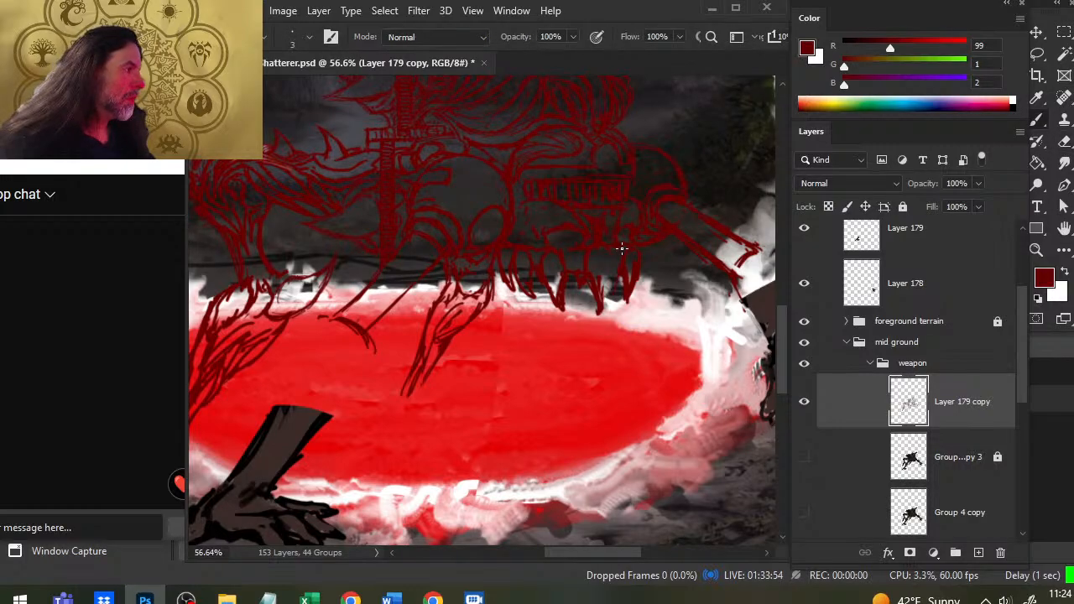
Step: Narrow and reshape the pointed teeth hanging below the rear body, erasing excess line thickness and redrawing their upper edges
key("e")
mouse_move(602, 311)
left_mouse_down()
mouse_move(590, 282)
mouse_move(600, 313)
left_mouse_up()
key("b")
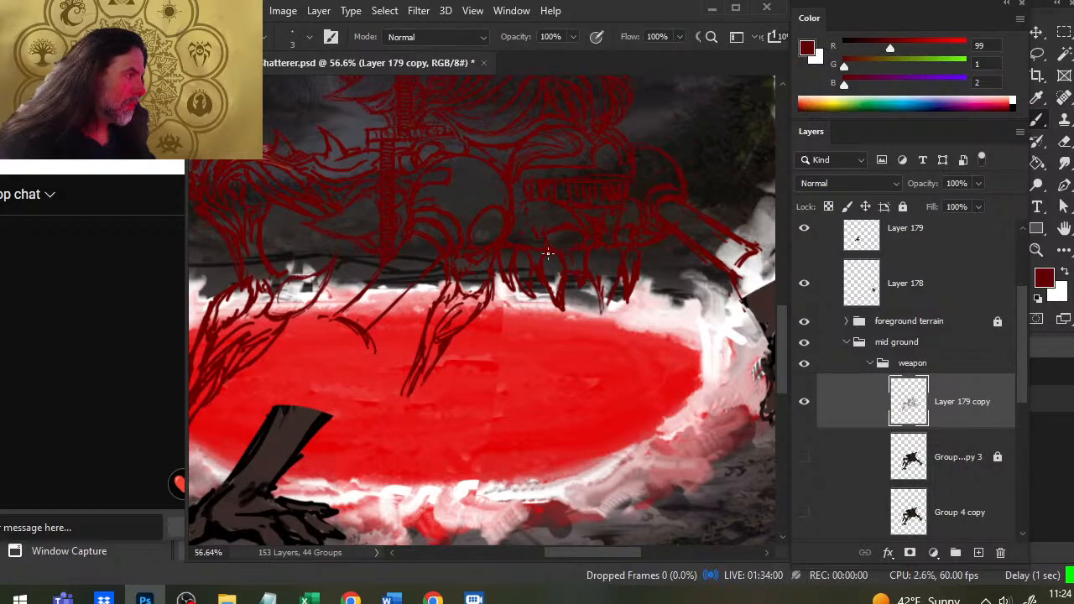
key("e")
left_click_drag(565, 258, 553, 286)
key("b")
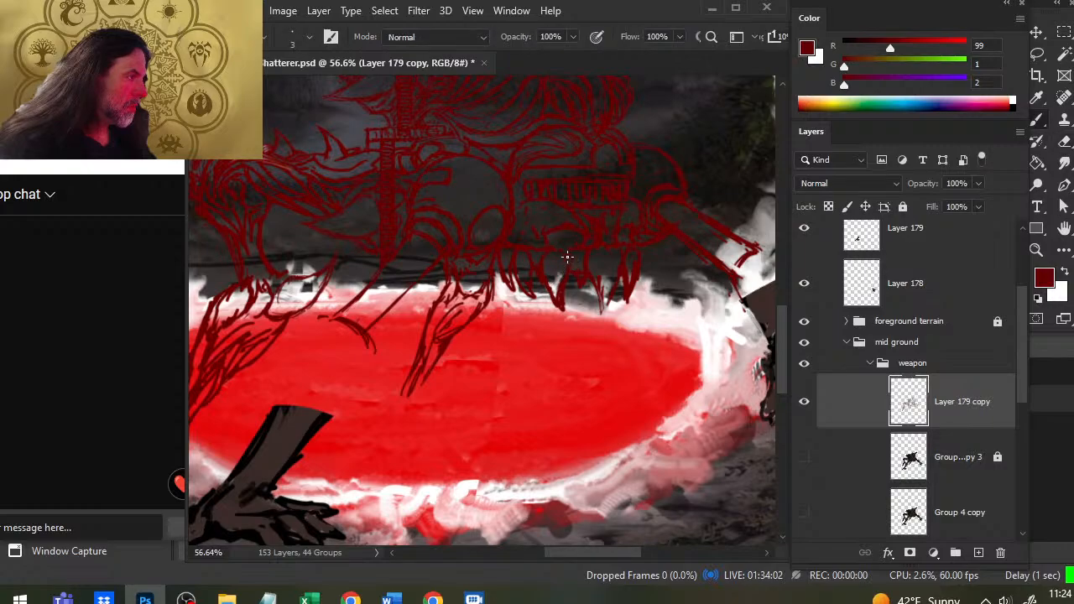
key("e")
key("b")
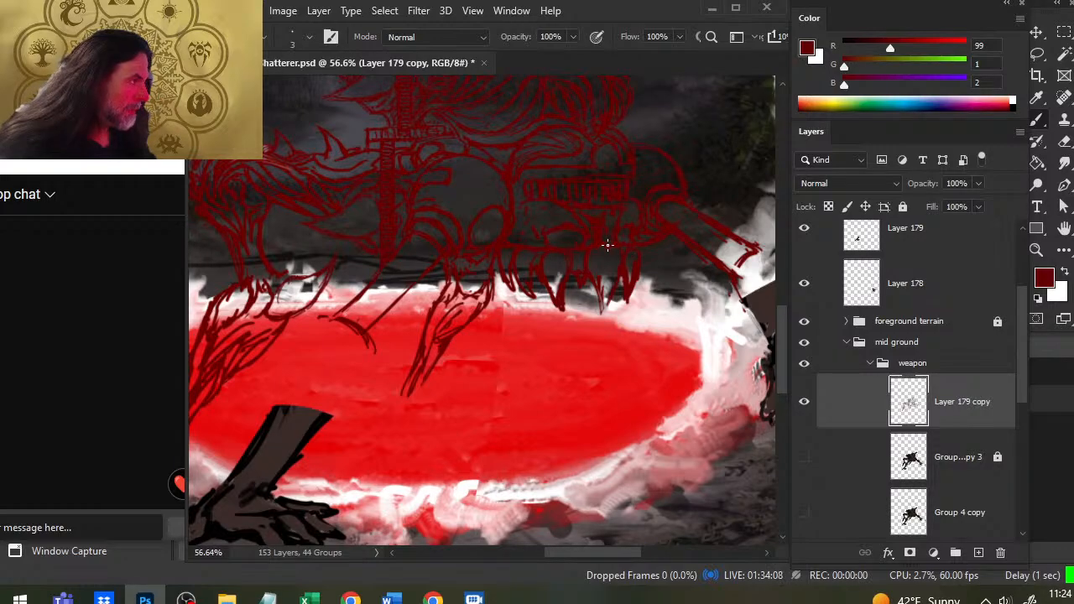
Step: Rework the strut lines under the rear end of the slatted band, erasing excess strokes and redrawing them toward the underside
key("e")
key("b")
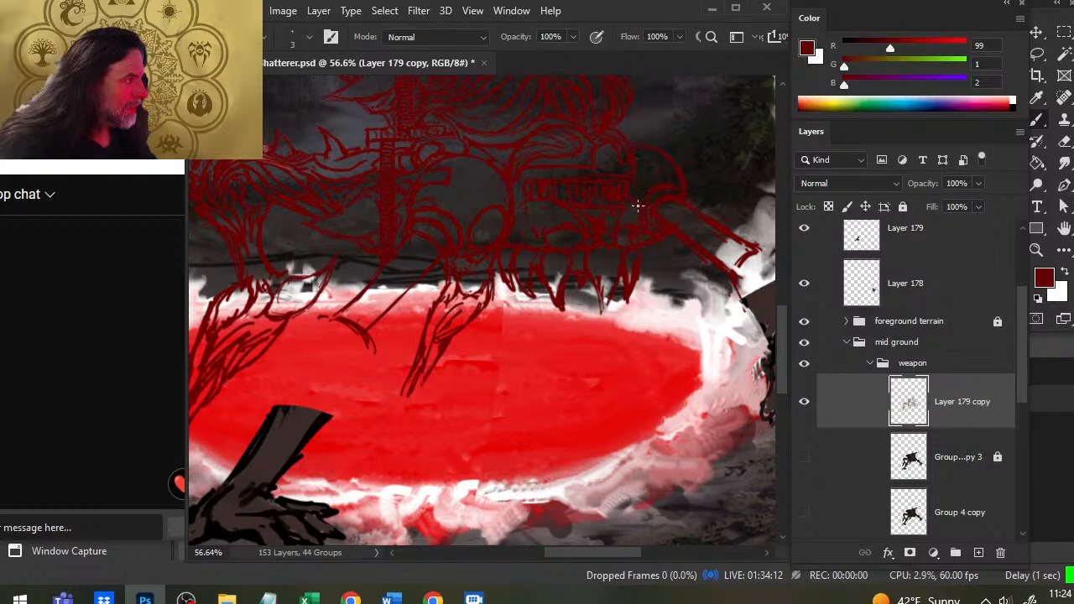
key("e")
key("b")
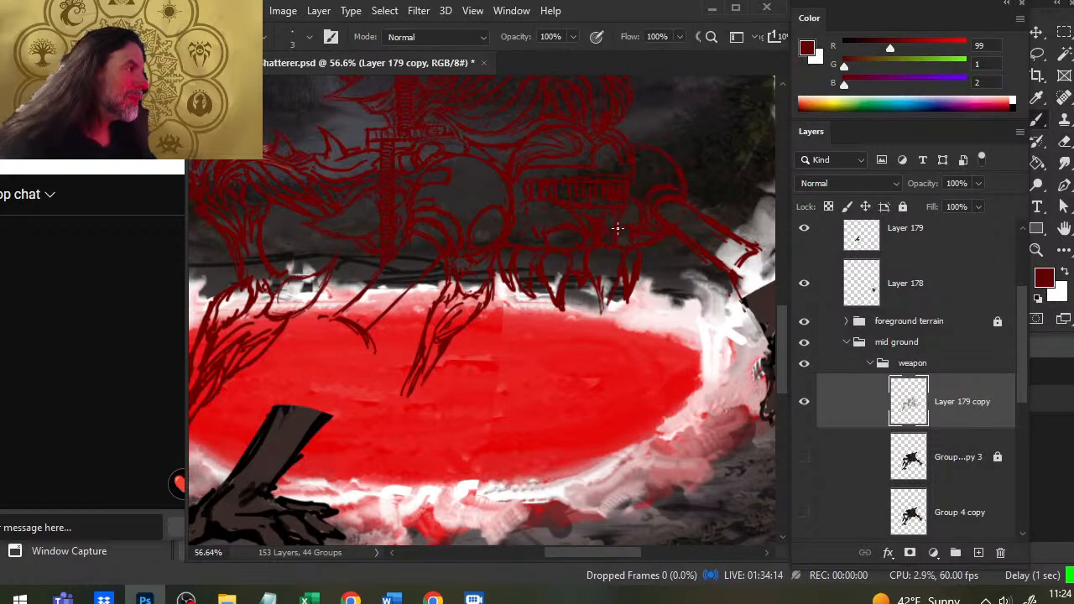
key("e")
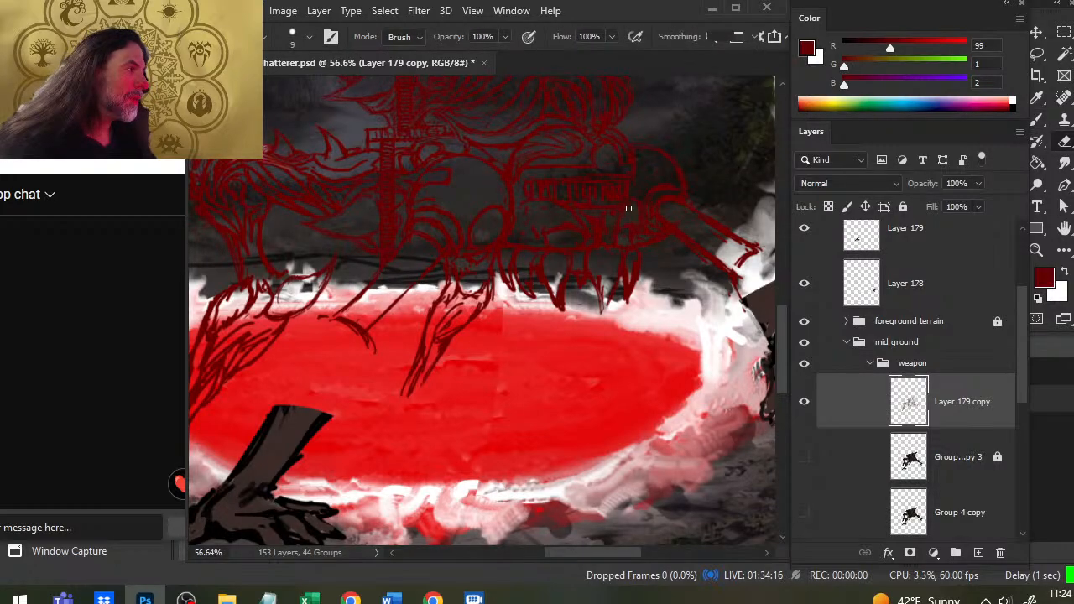
key("b")
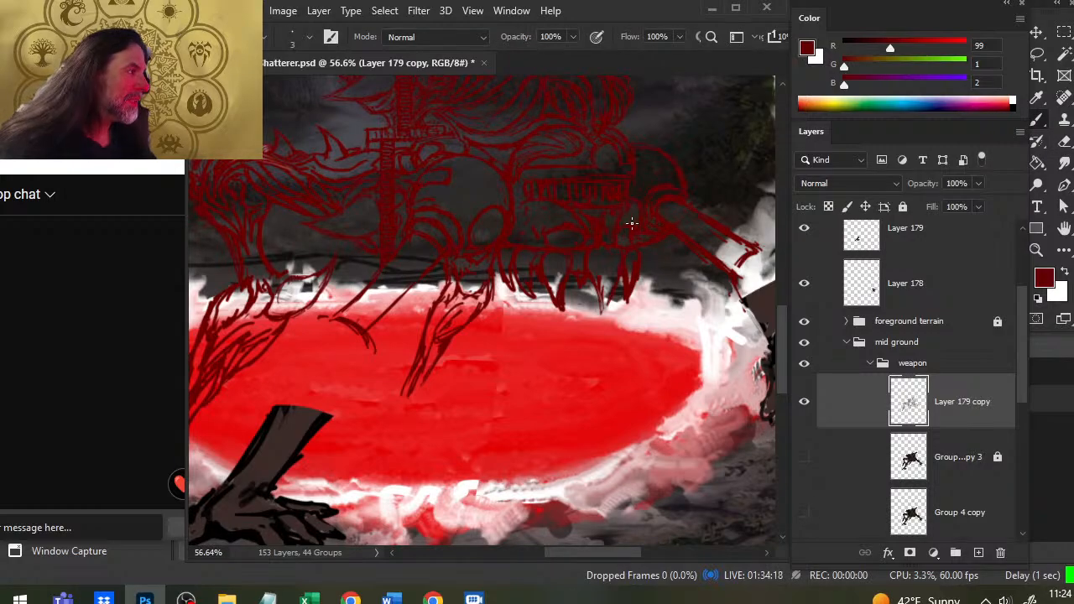
key("e")
key("b")
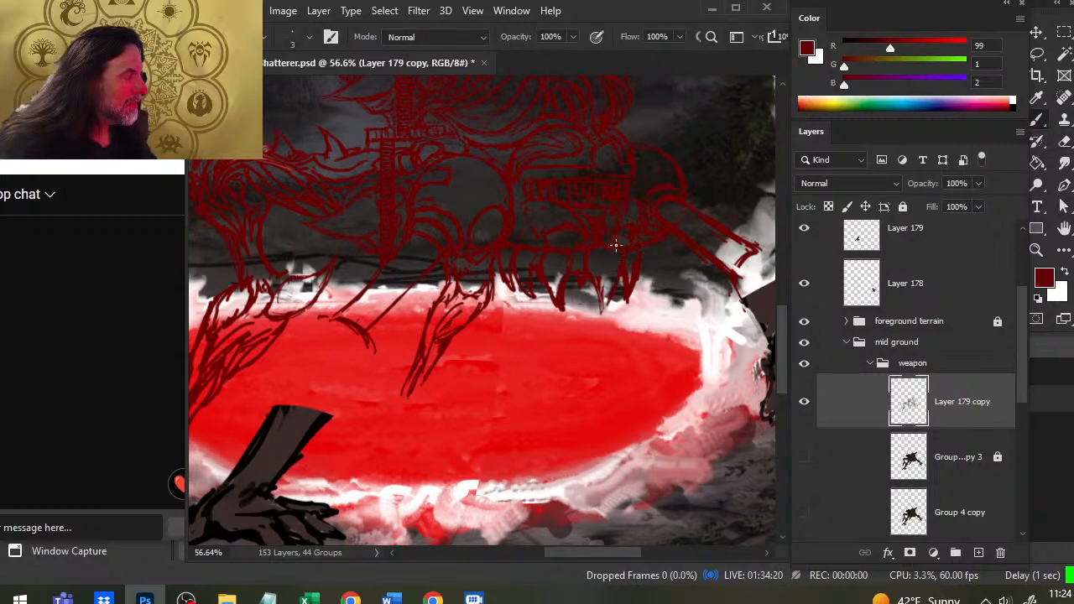
Step: Refine the small supports between the slatted band and the round joint of the rear beam with alternating brush and eraser strokes
key("e")
key("b")
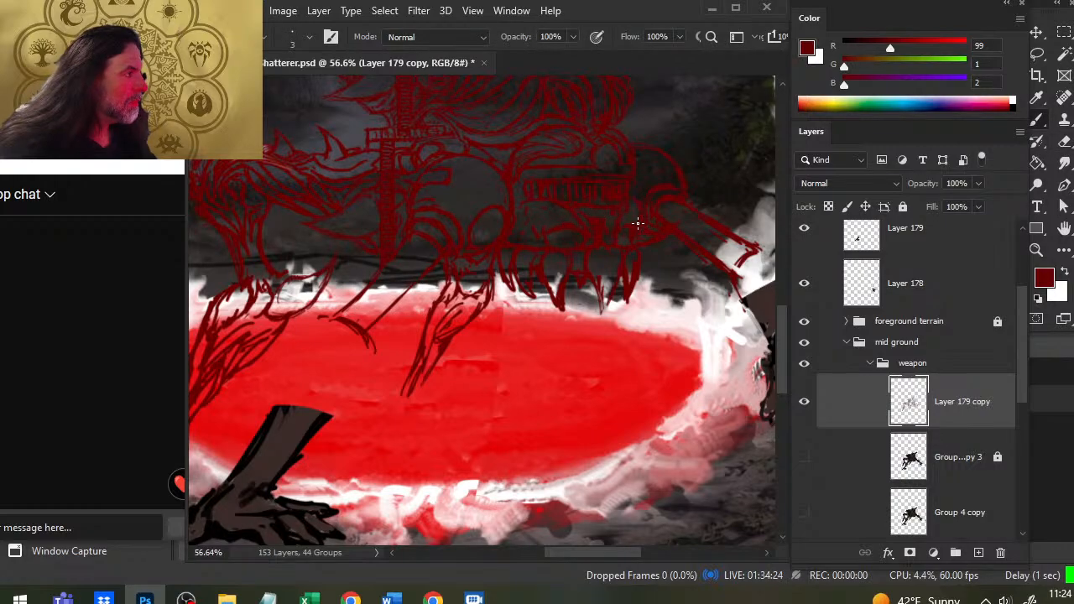
key("e")
key("b")
key("e")
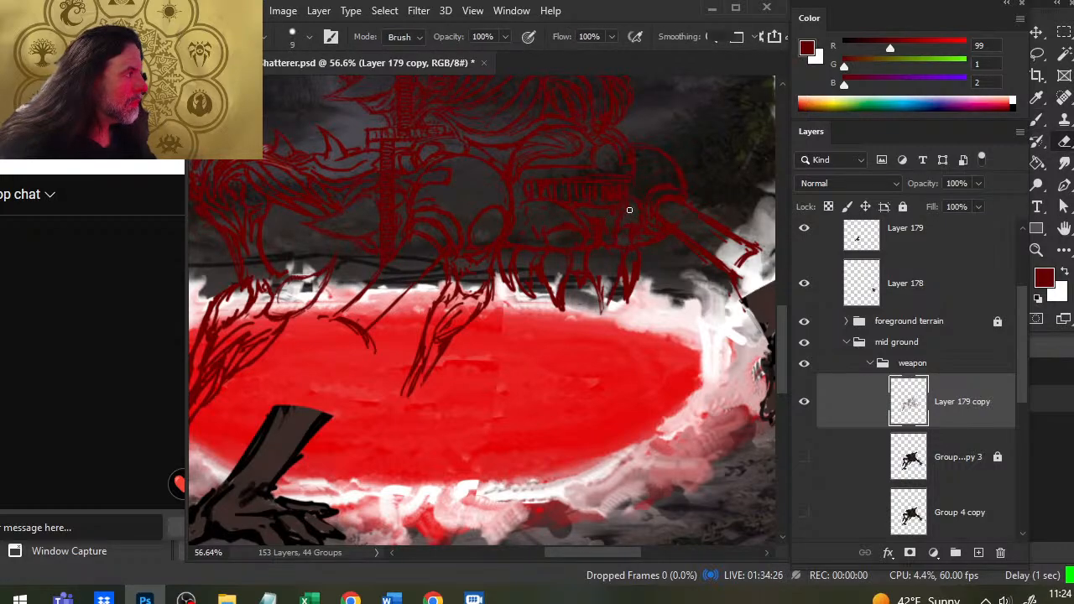
key("b")
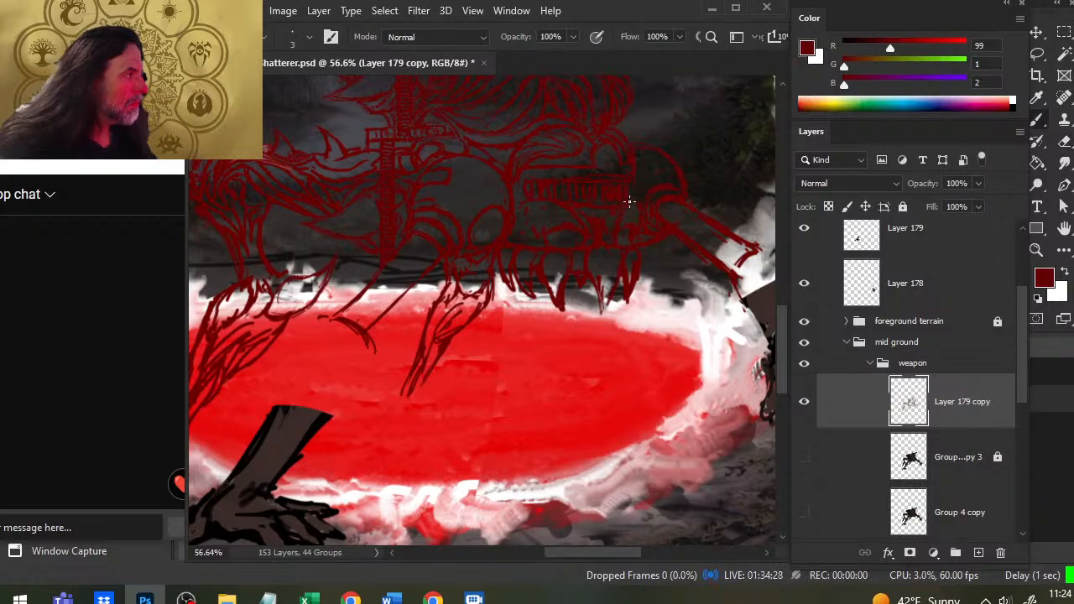
Step: Tidy the rear corner of the slatted band and the lower edge of the round joint beside it
key("e")
key("b")
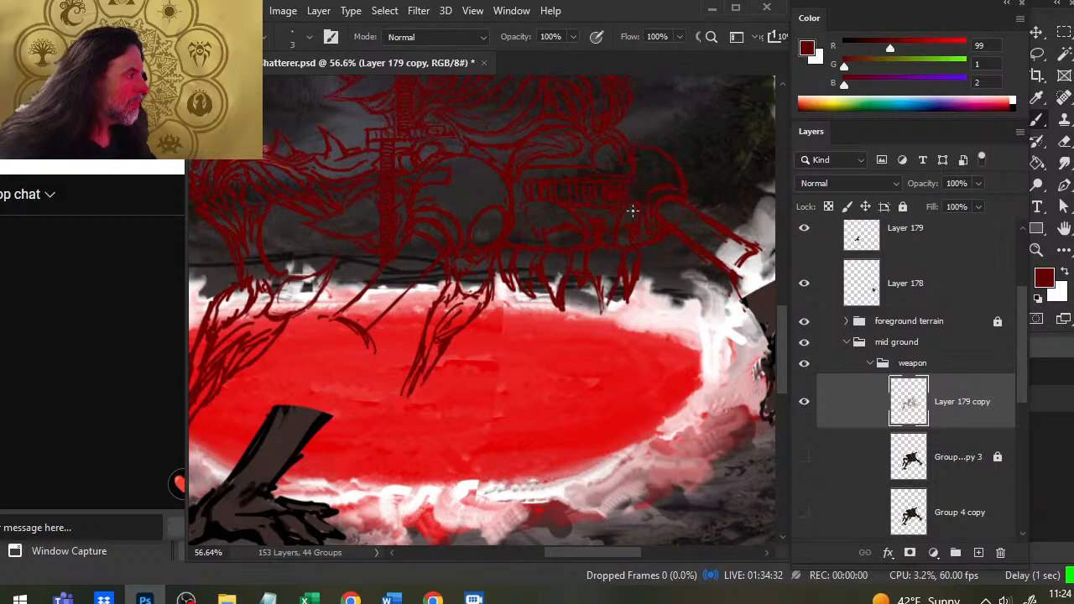
key("e")
key("b")
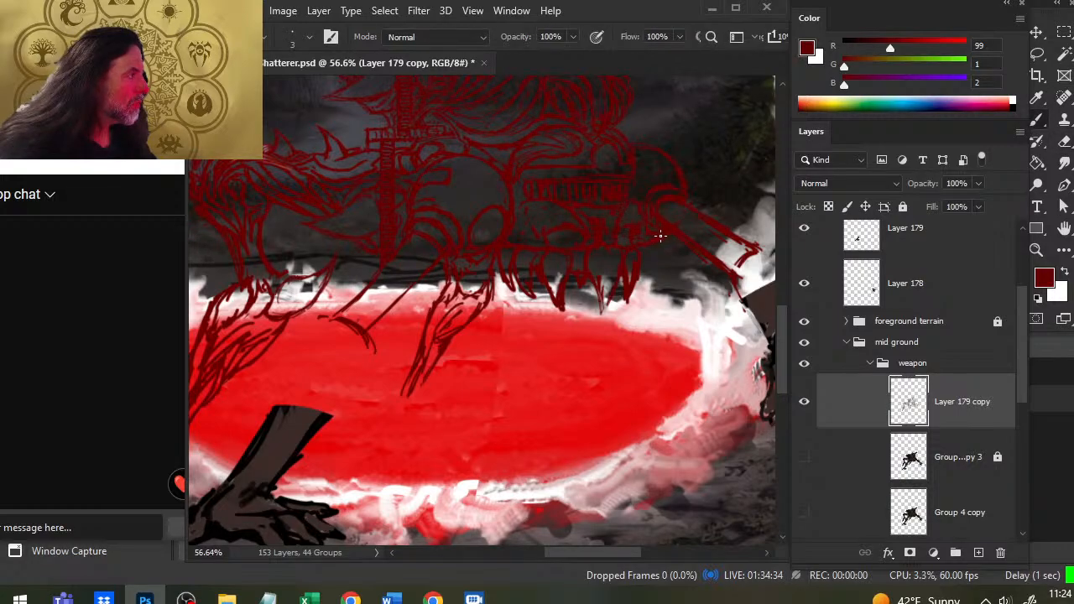
key("e")
key("b")
key("e")
Step: Select the curved outer outline of the rear dome with the Lasso, shift it slightly and deselect it
key("z")
left_click_drag(585, 330, 523, 364)
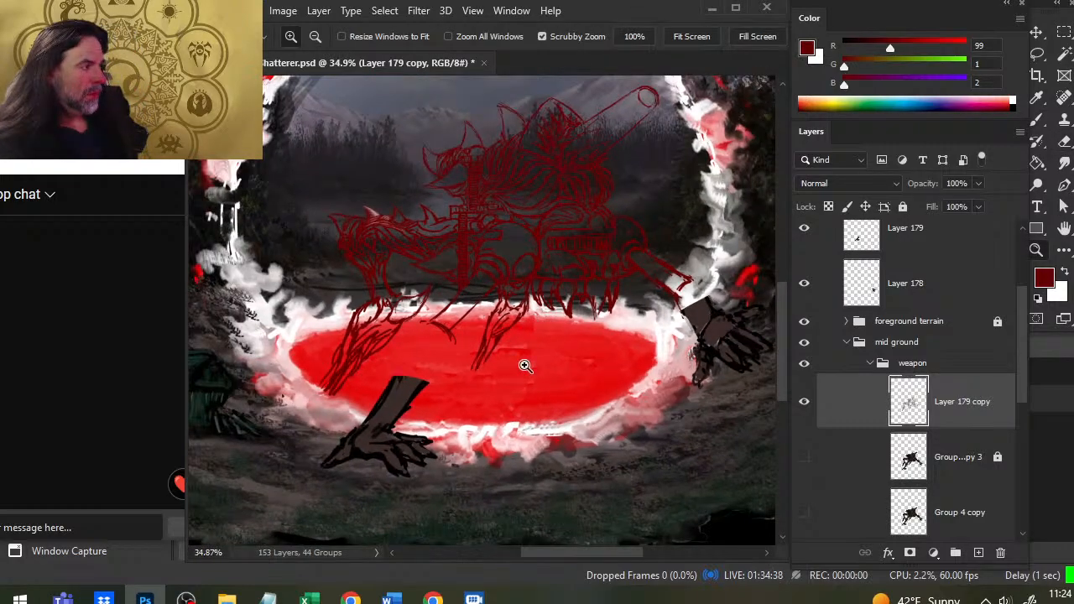
left_click_drag(638, 302, 651, 303)
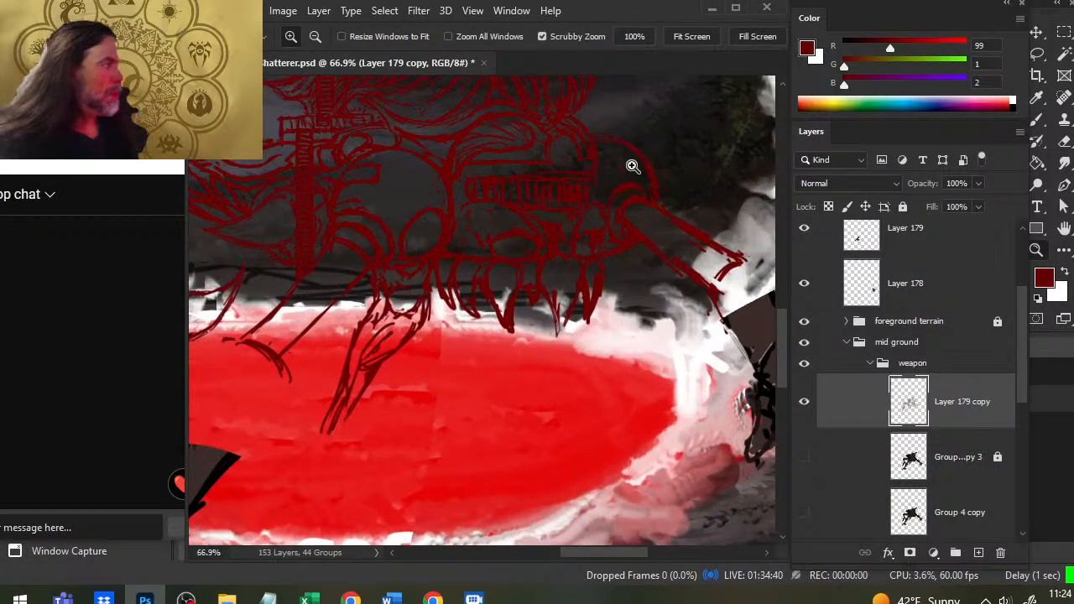
key("l")
mouse_move(646, 134)
left_mouse_down()
mouse_move(598, 124)
mouse_move(604, 151)
mouse_move(671, 206)
mouse_move(657, 141)
mouse_move(657, 178)
left_mouse_up()
key("v")
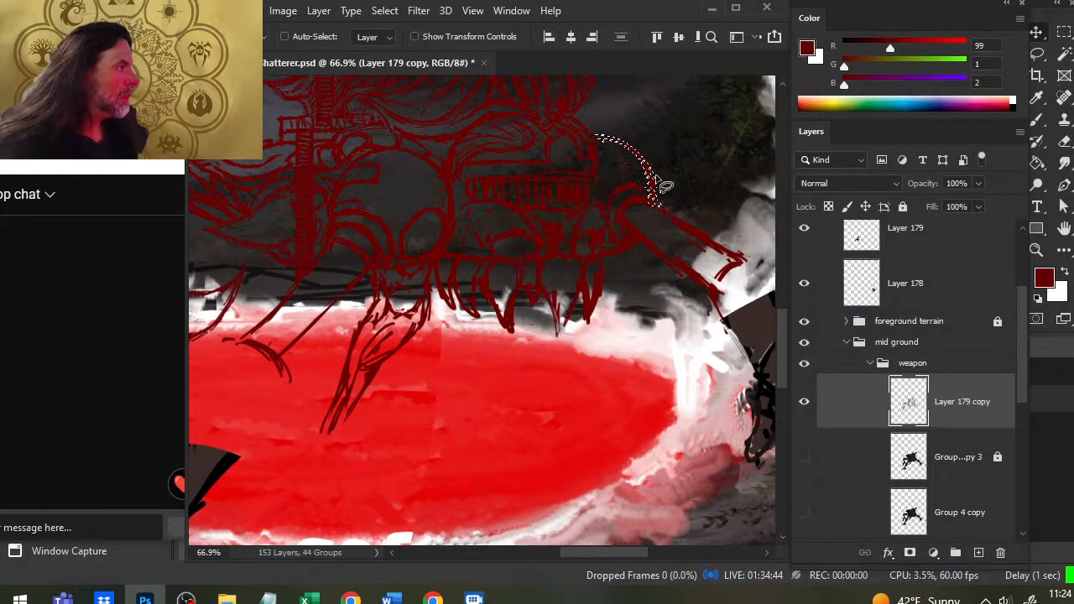
key("ctrl+d")
key("l")
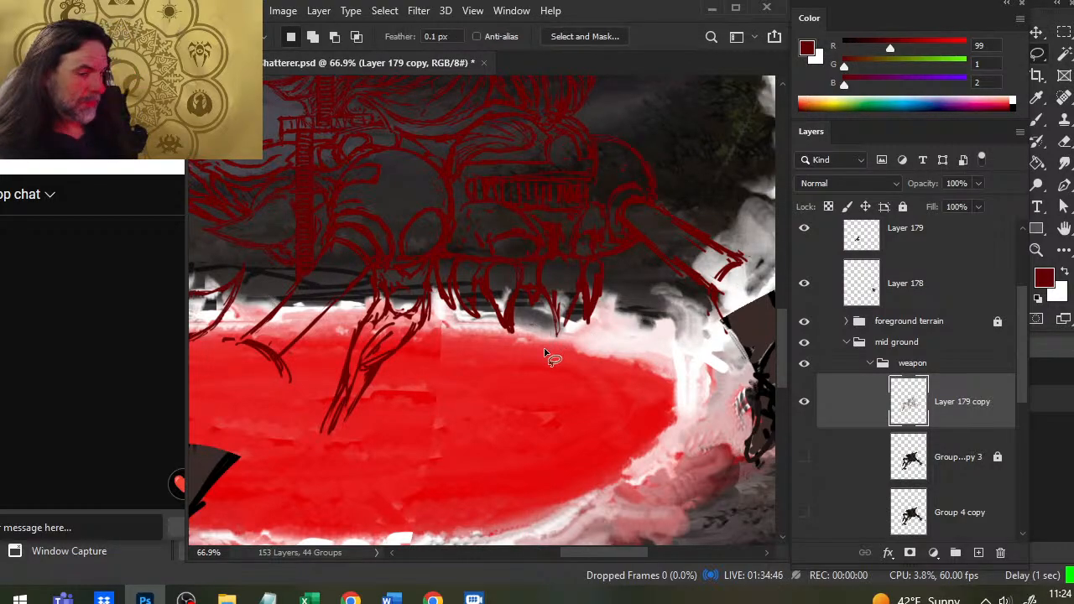
Step: Reshape the small rounded form beneath the crossbar platform, redrawing its curve and erasing surplus lines around it
key("z")
left_click_drag(529, 287, 453, 290)
left_click_drag(450, 196, 487, 193)
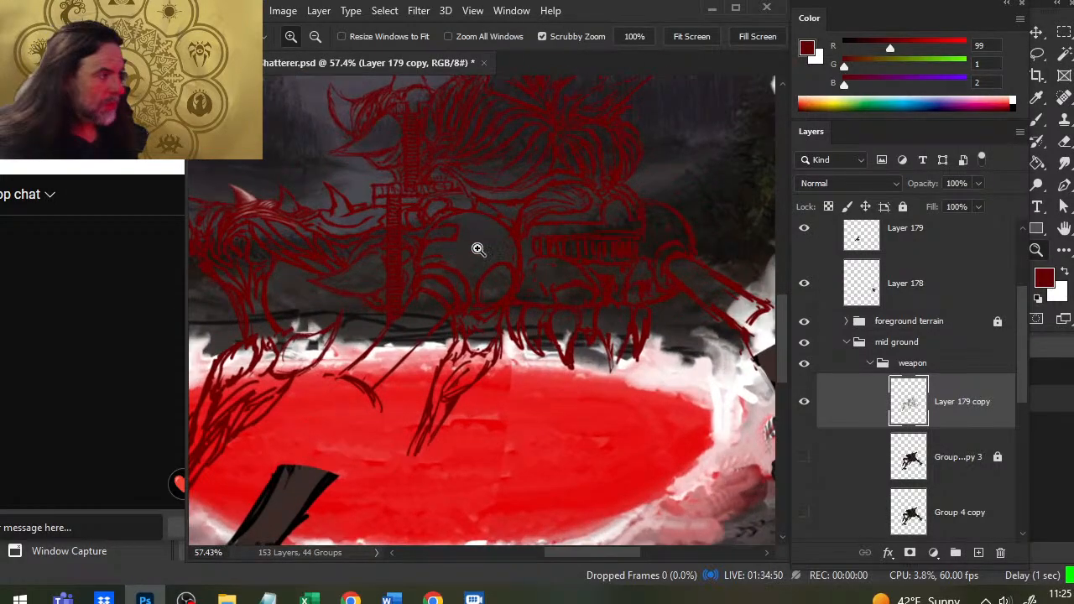
key("b")
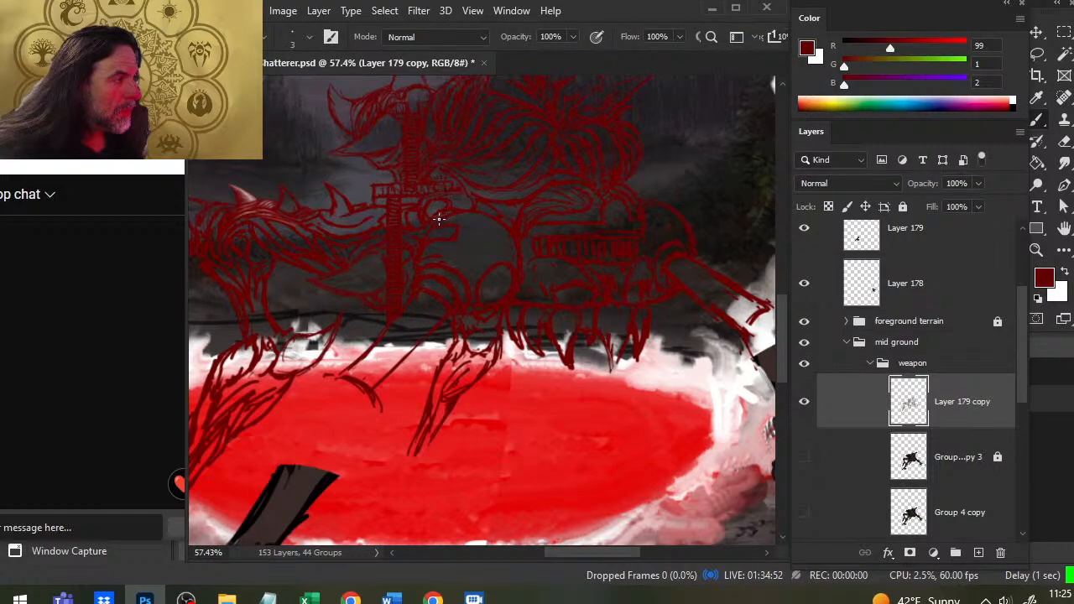
key("e")
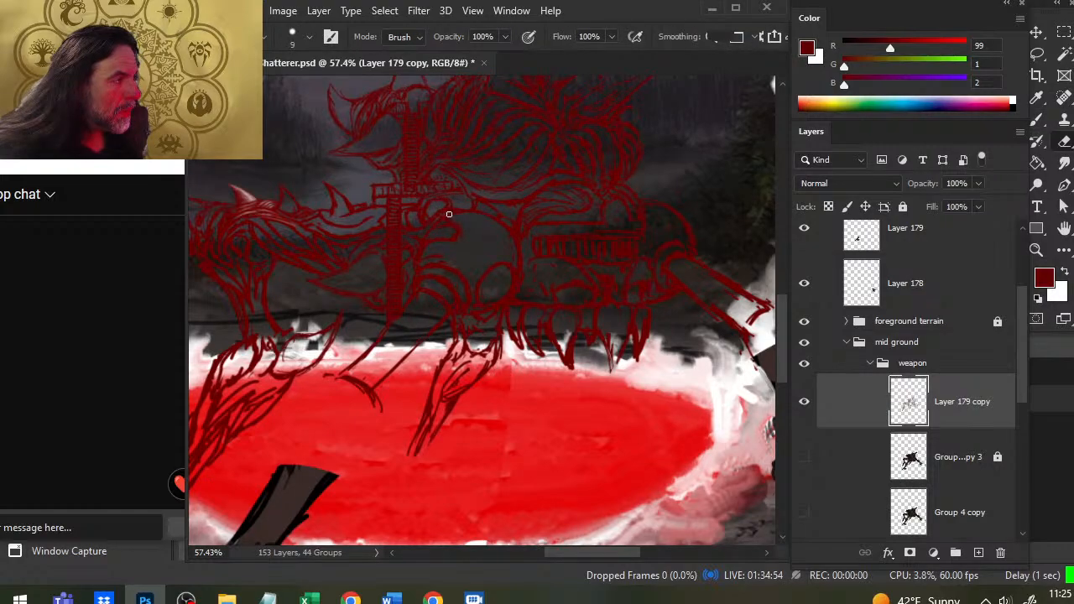
key("b")
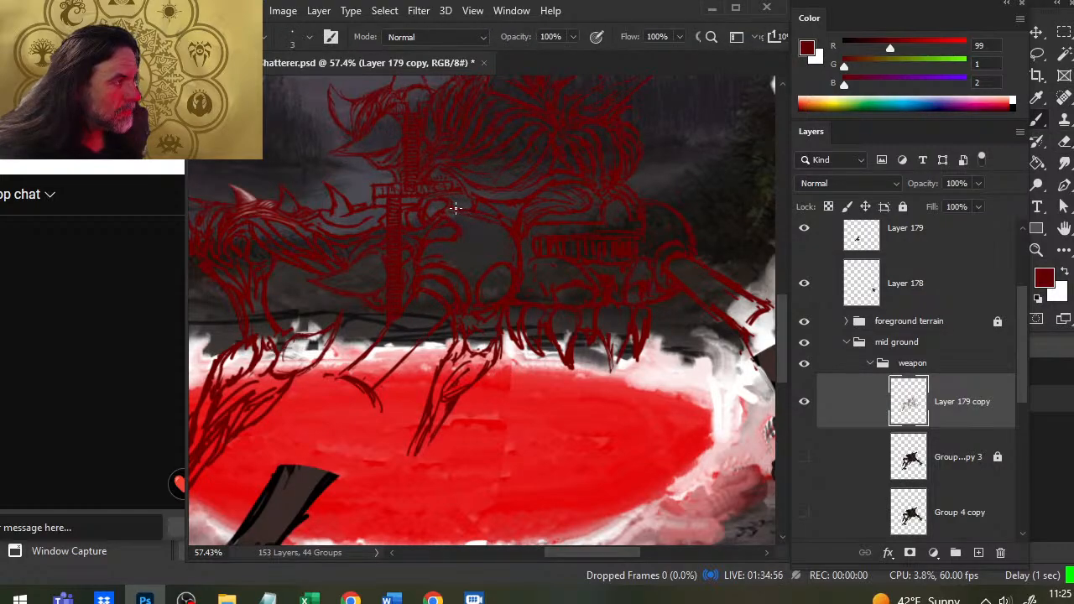
key("e")
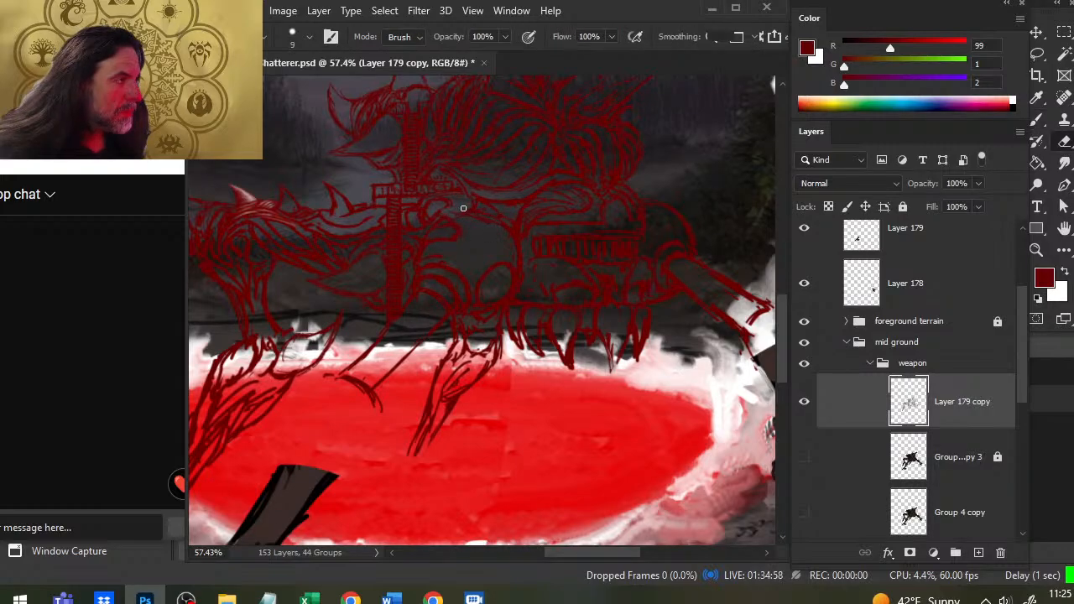
key("b")
key("e")
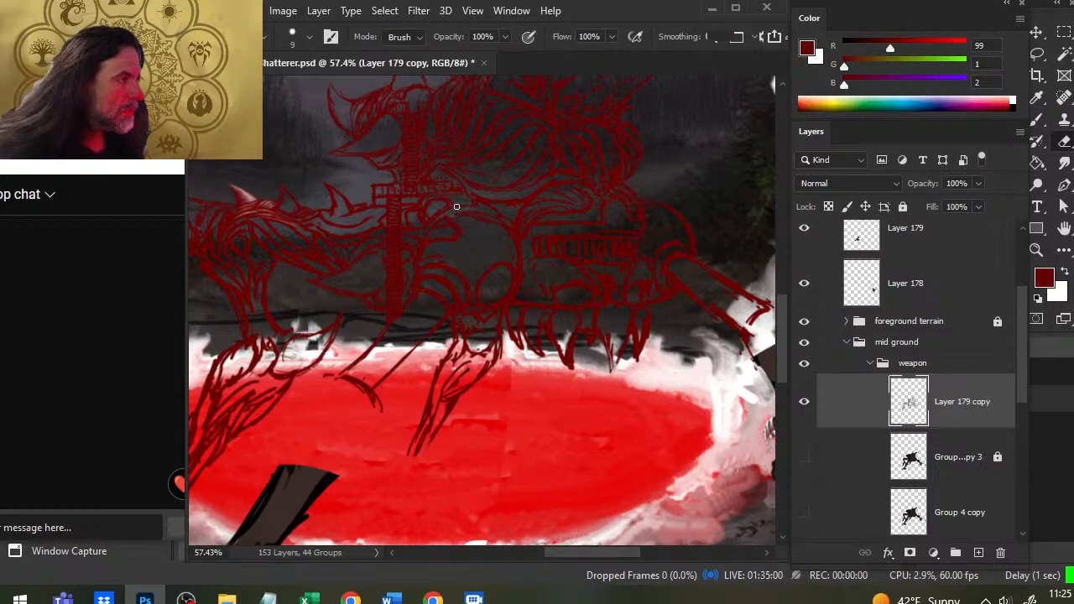
key("b")
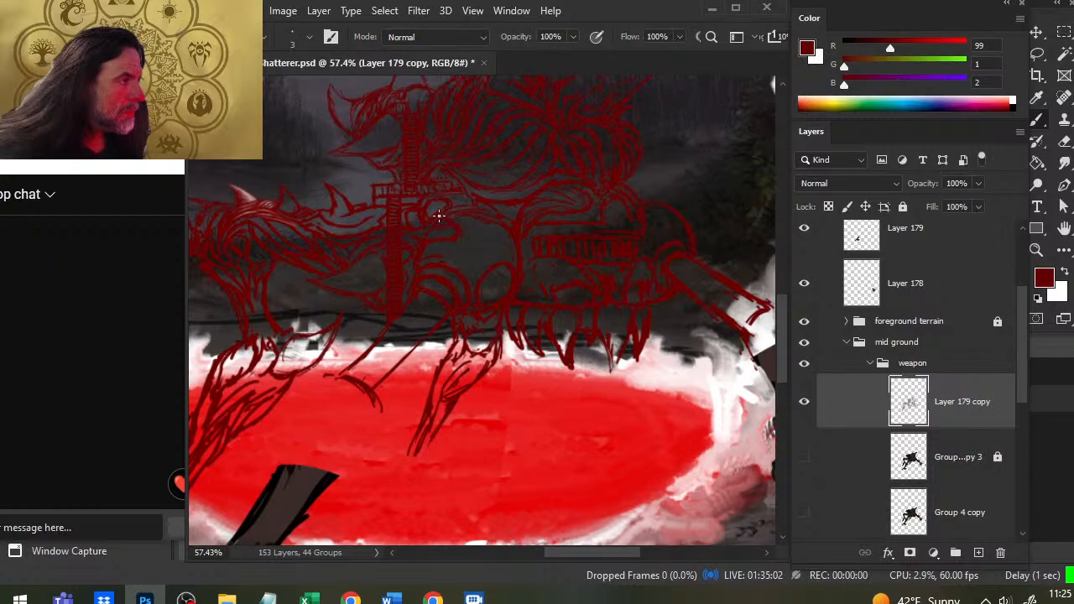
Step: Erase the short ledge jutting into the central round opening and replace it with angled strands beside the ladder-like column
key("e")
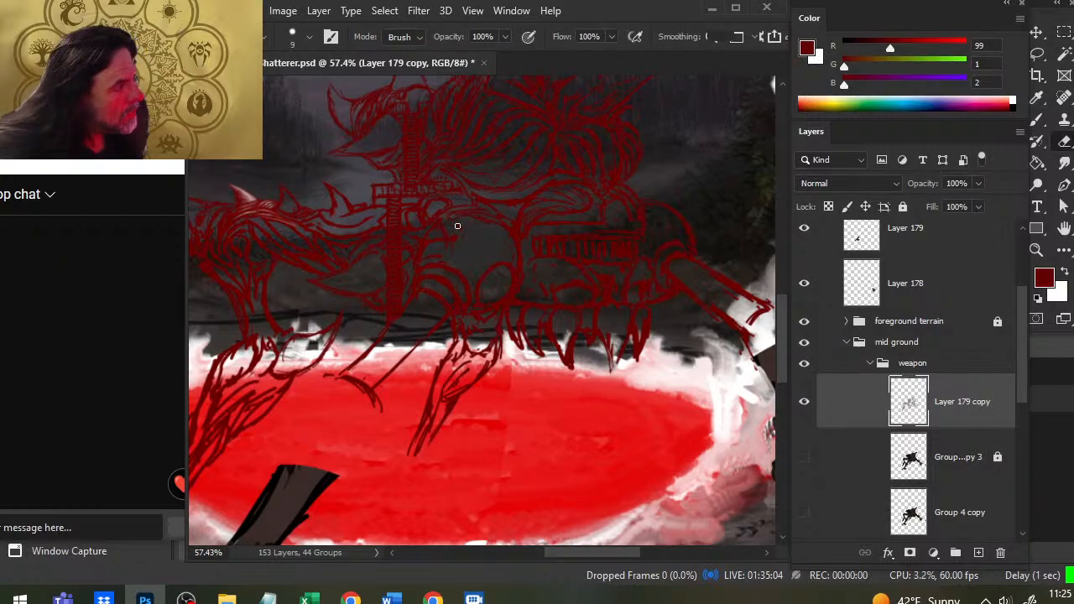
key("b")
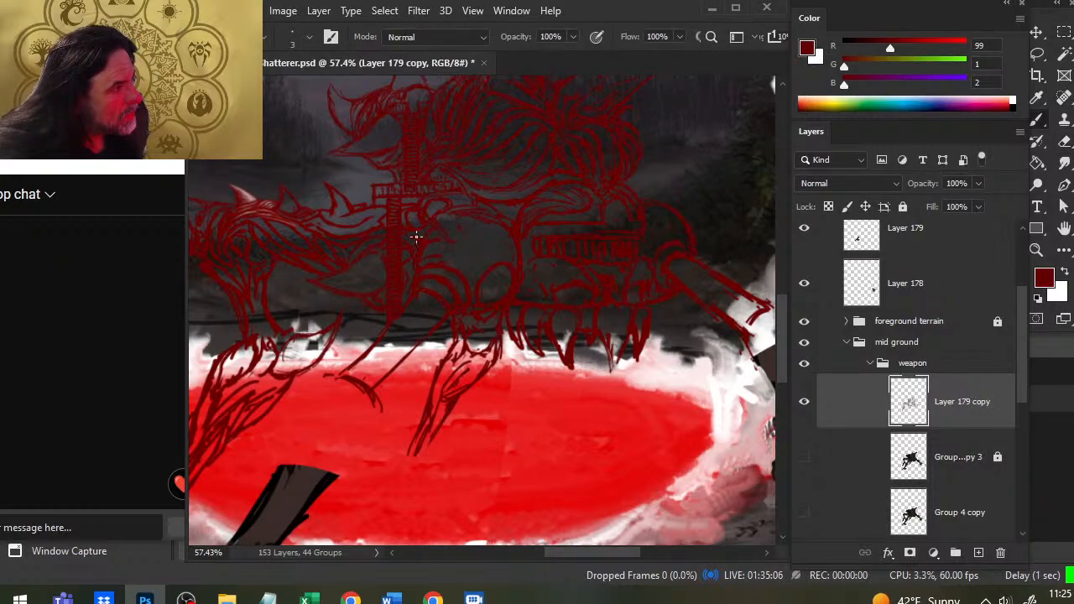
key("e")
key("b")
key("e")
key("b")
key("e")
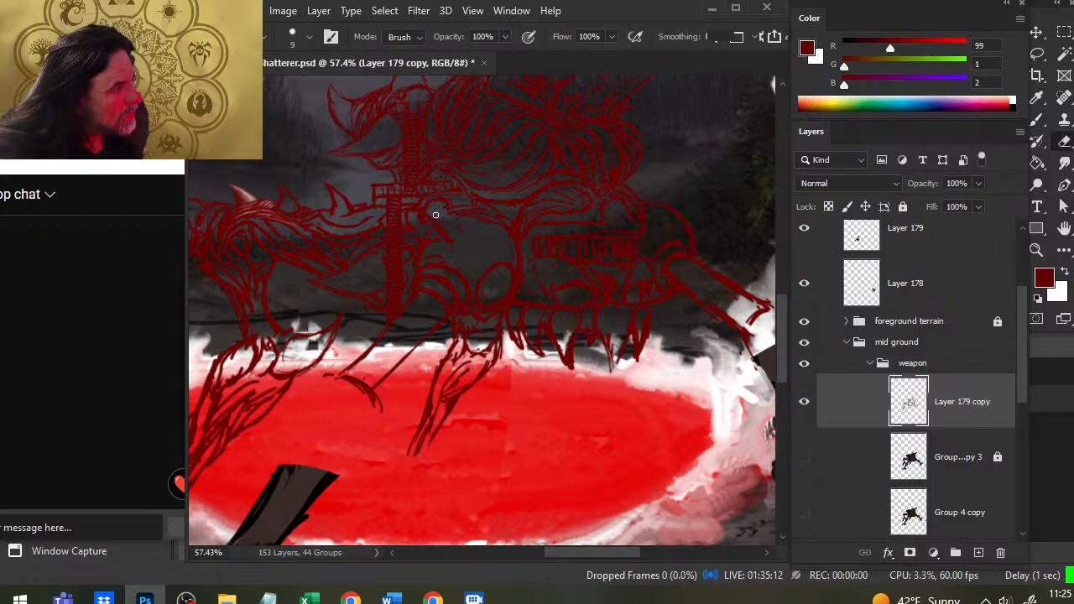
Step: Clean up the upper edge of the central opening and the strands hanging at its front
key("b")
key("e")
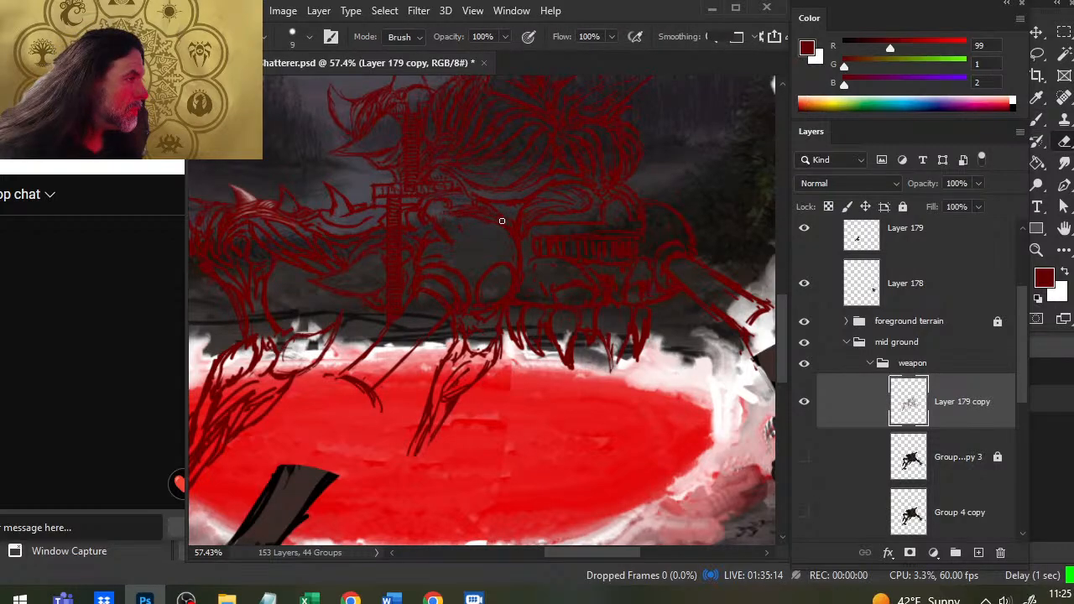
key("b")
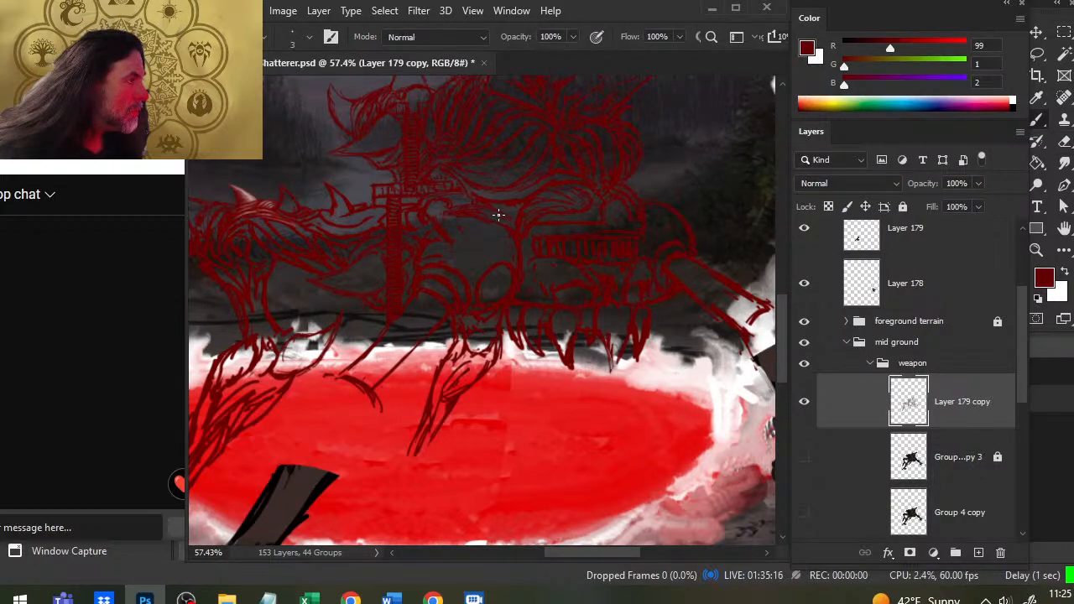
key("e")
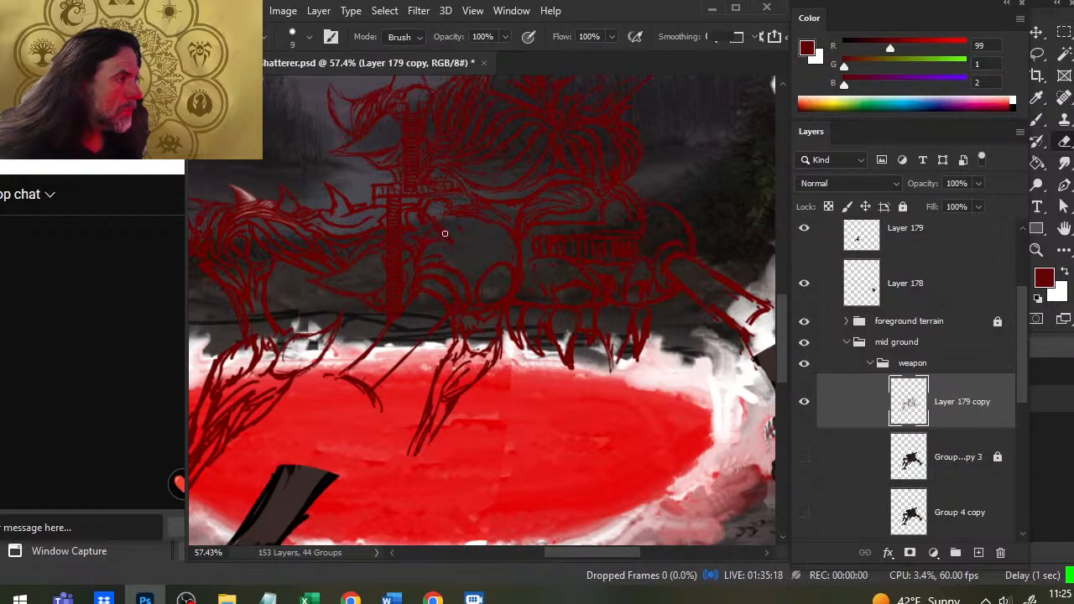
key("b")
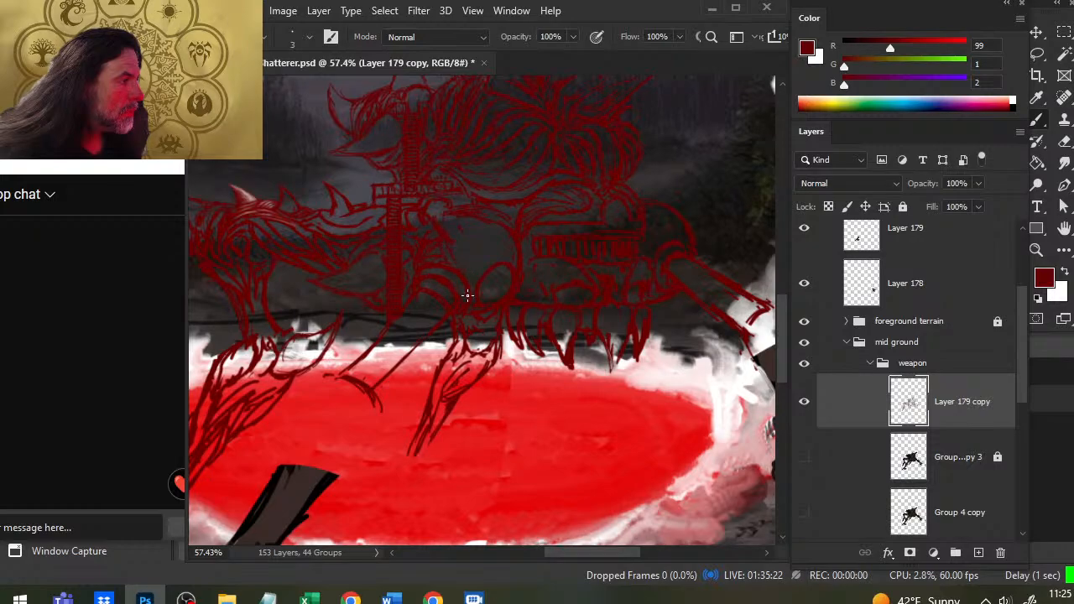
Step: Erase the oval at the bottom of the central opening and draw curved inner contour lines along its rear wall
key("e")
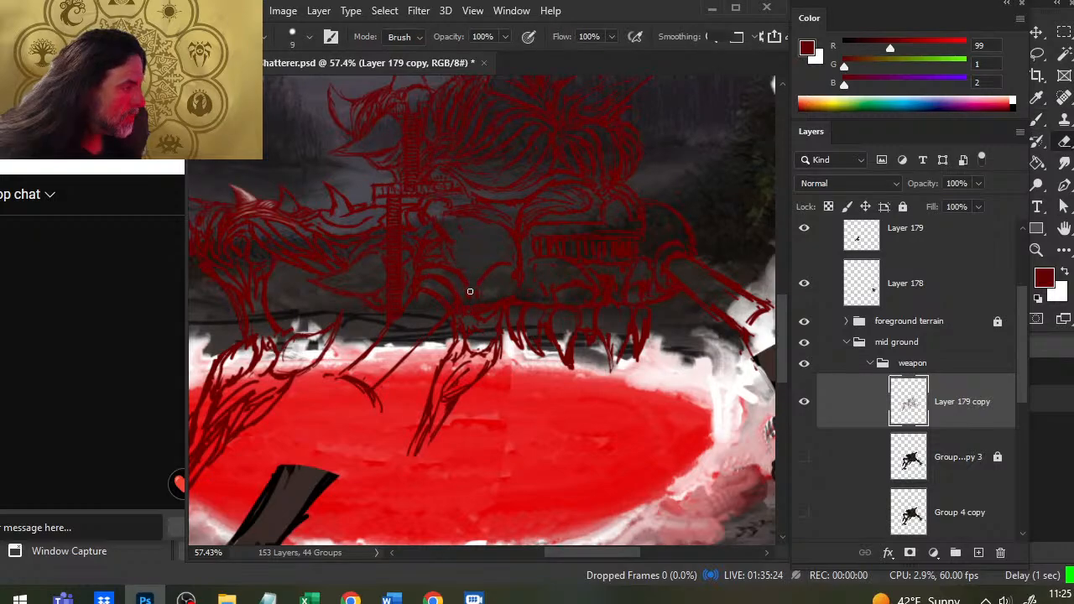
key("b")
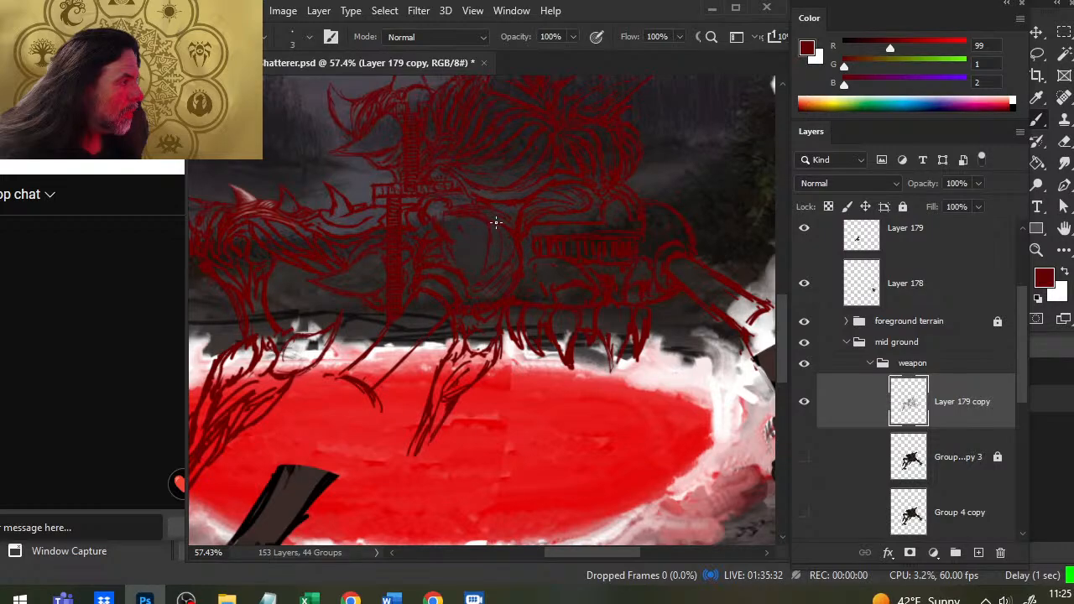
key("e")
left_click_drag(499, 227, 496, 252)
key("b")
left_click_drag(477, 211, 510, 246)
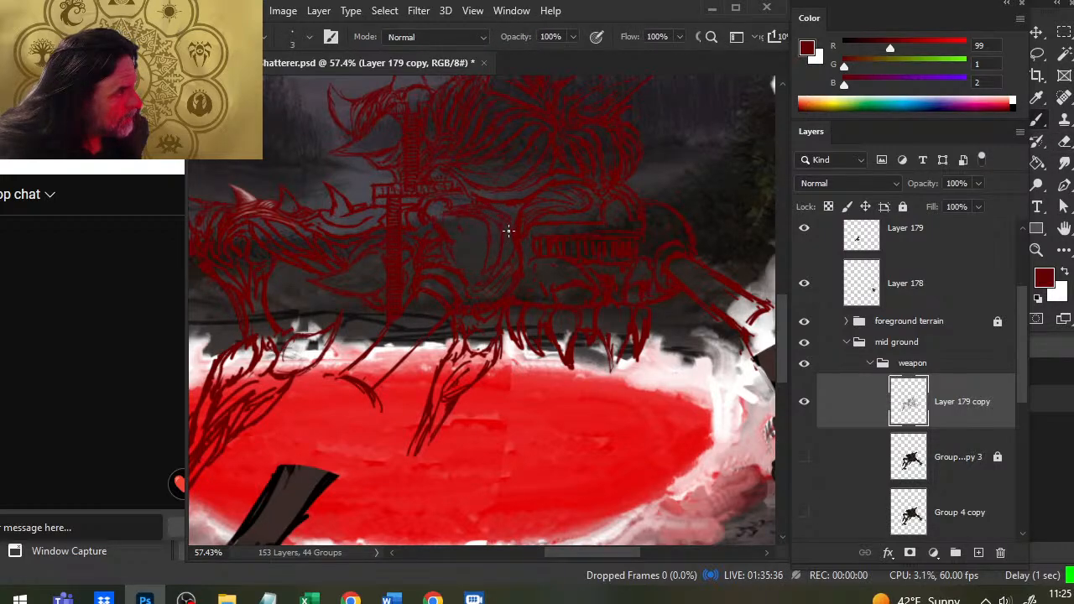
Step: Erase stray lines at the front of the central opening and redraw the strands beside the ladder-like column
key("e")
left_click_drag(431, 232, 421, 230)
key("b")
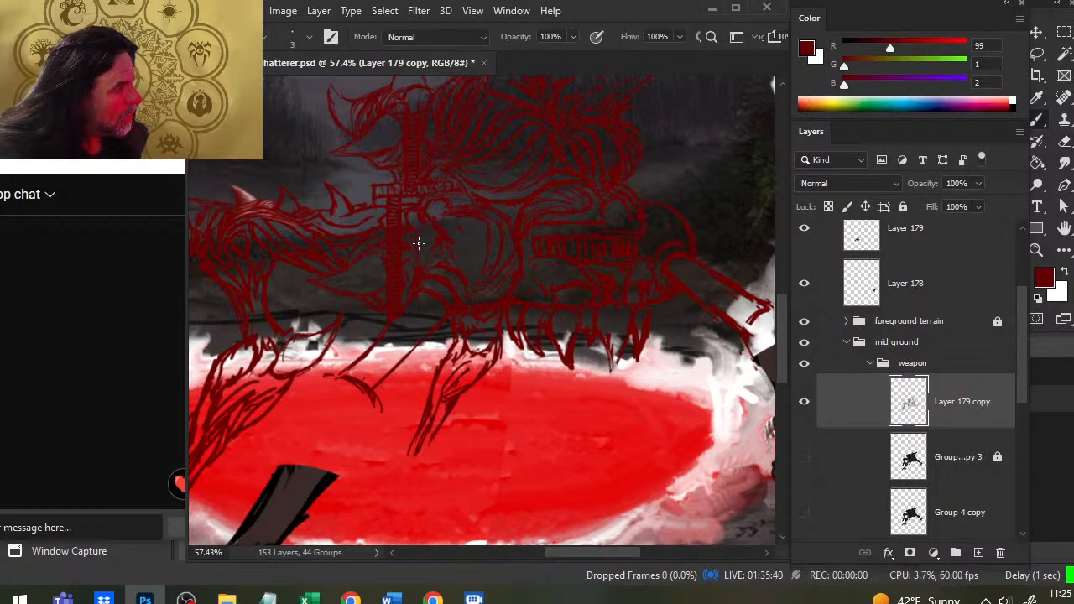
key("e")
key("b")
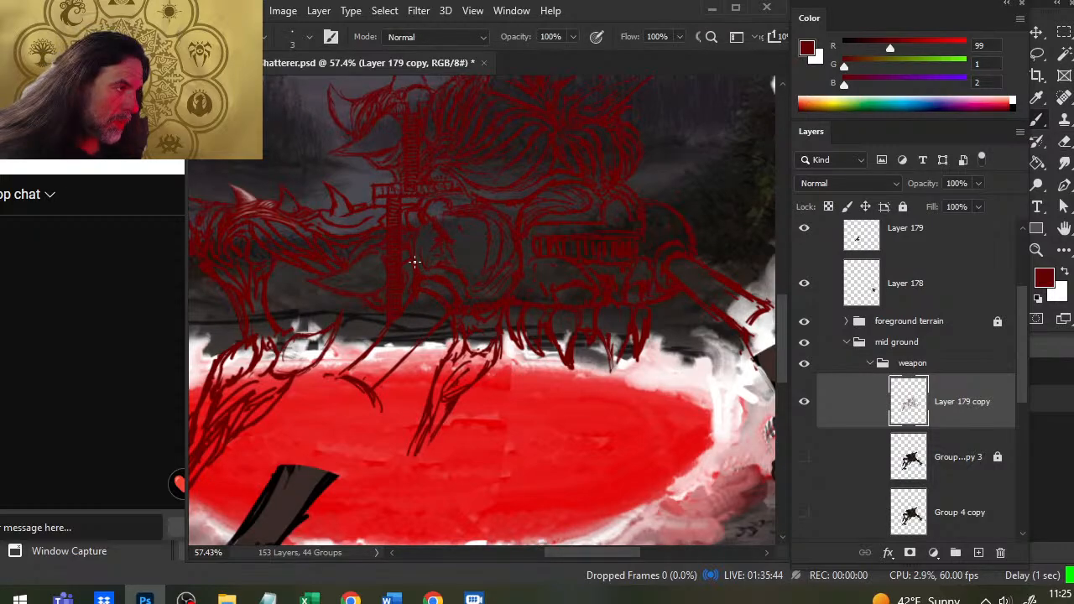
key("e")
key("b")
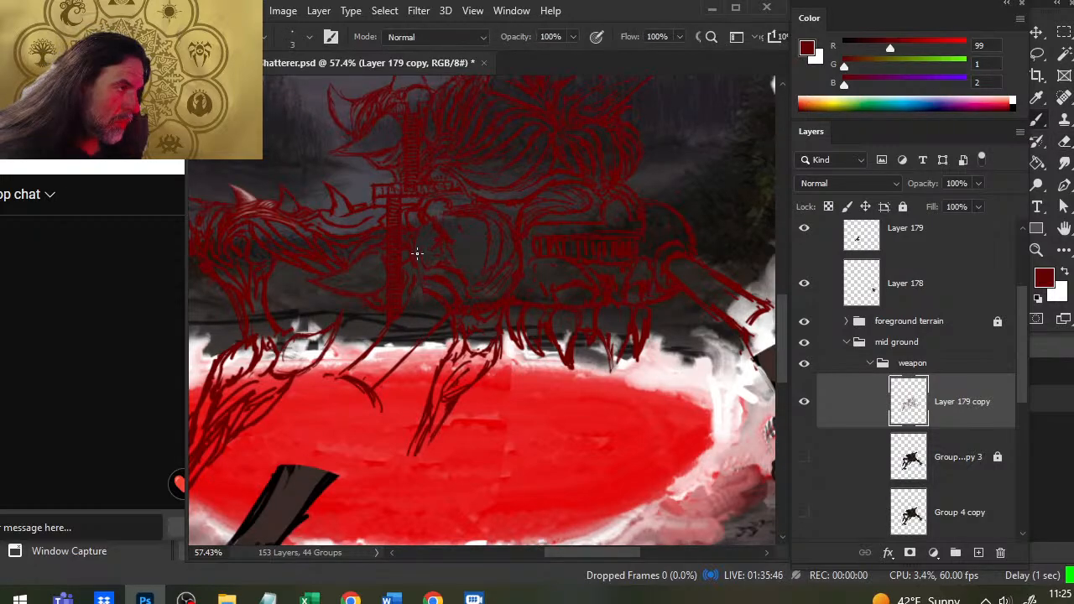
Step: Rework the curved strands running down the front edge of the central opening toward its lower rim
key("e")
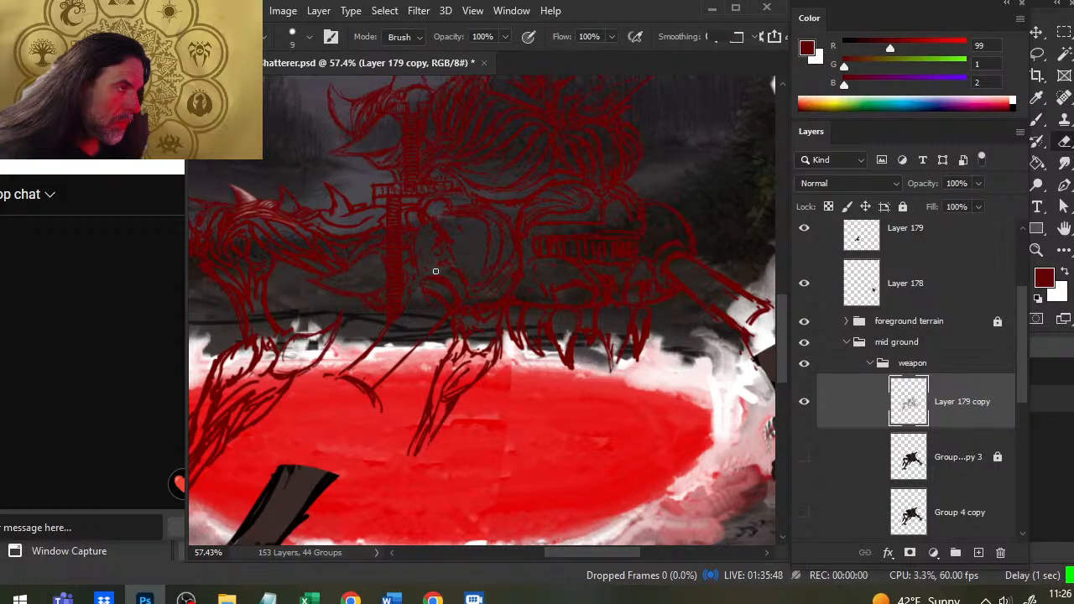
key("b")
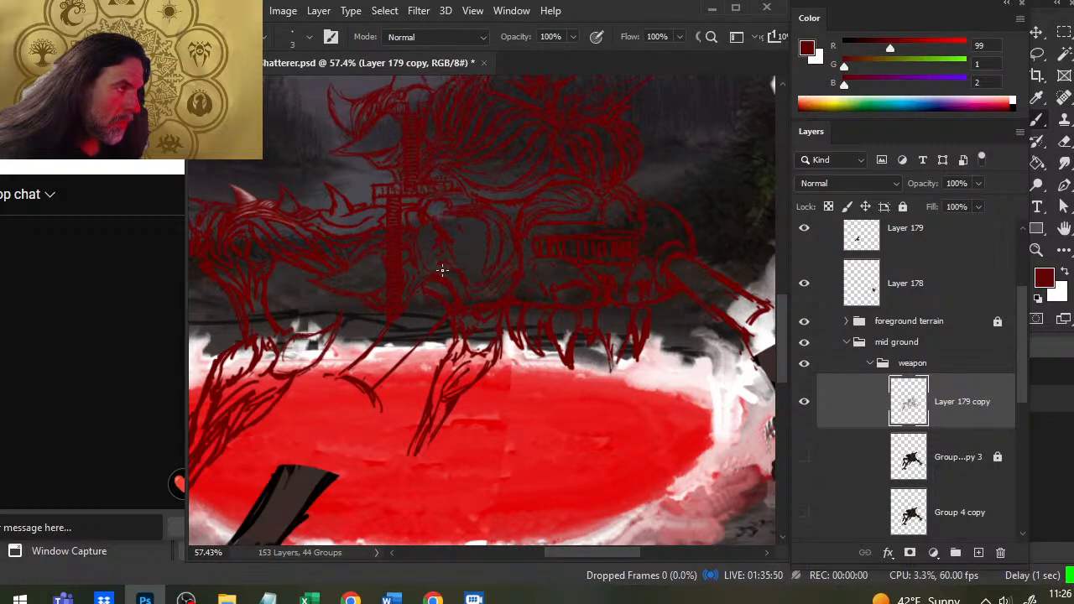
key("e")
key("b")
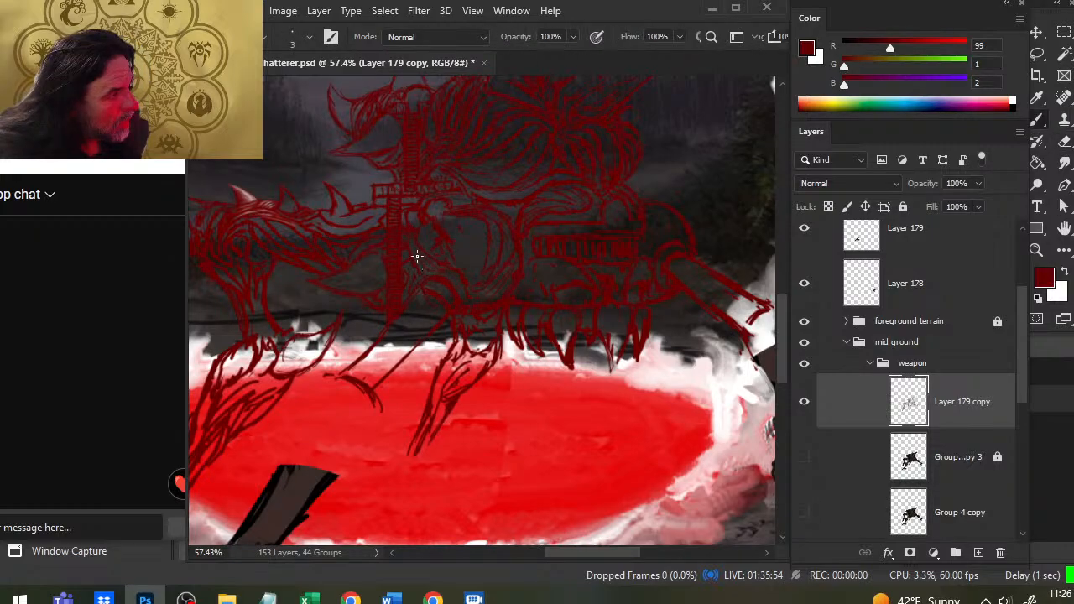
key("e")
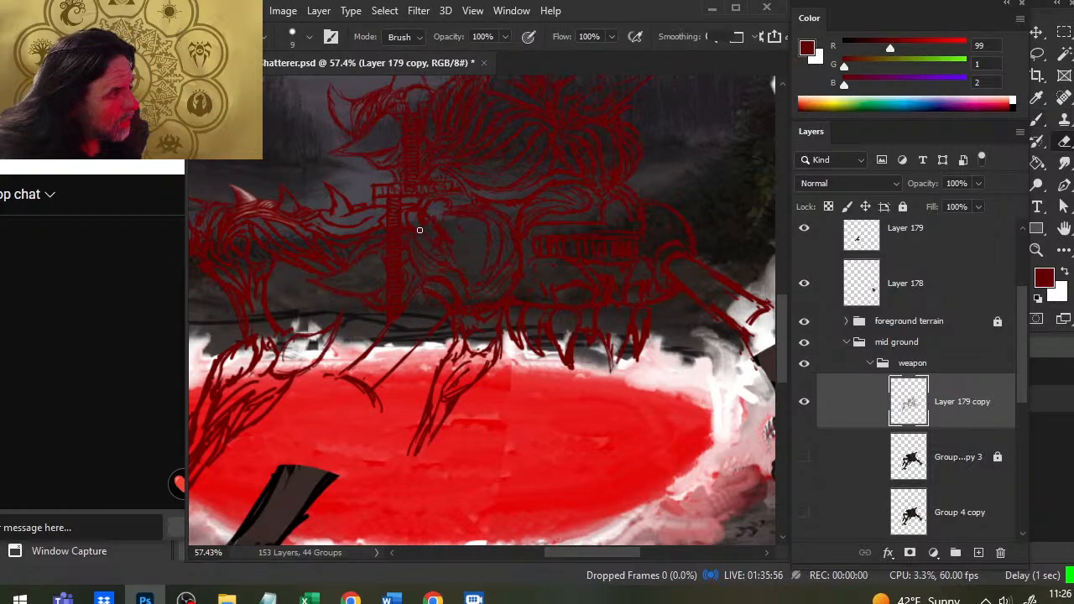
key("b")
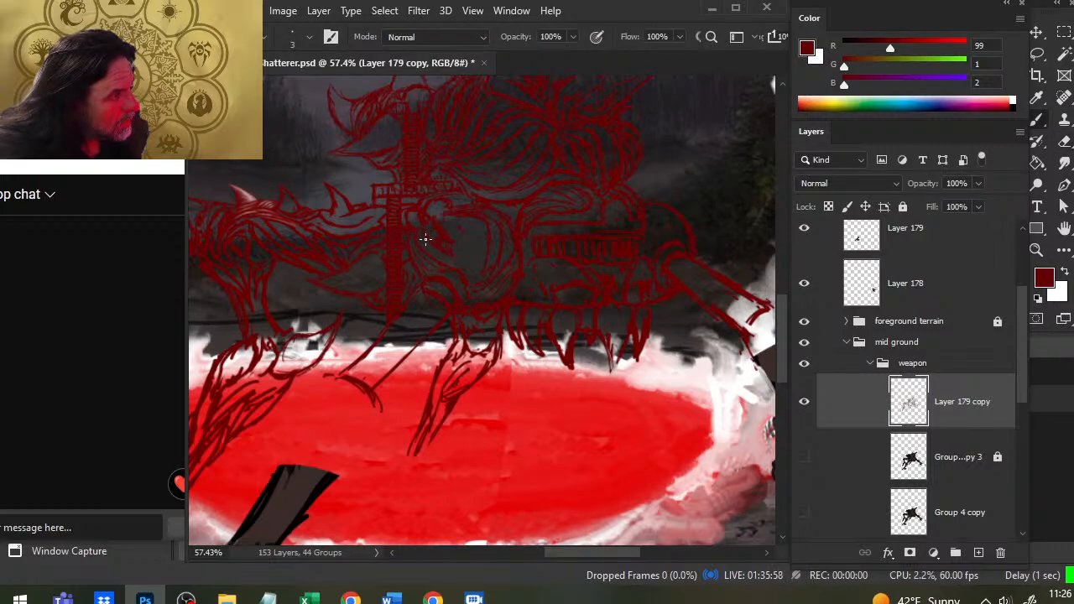
key("e")
key("b")
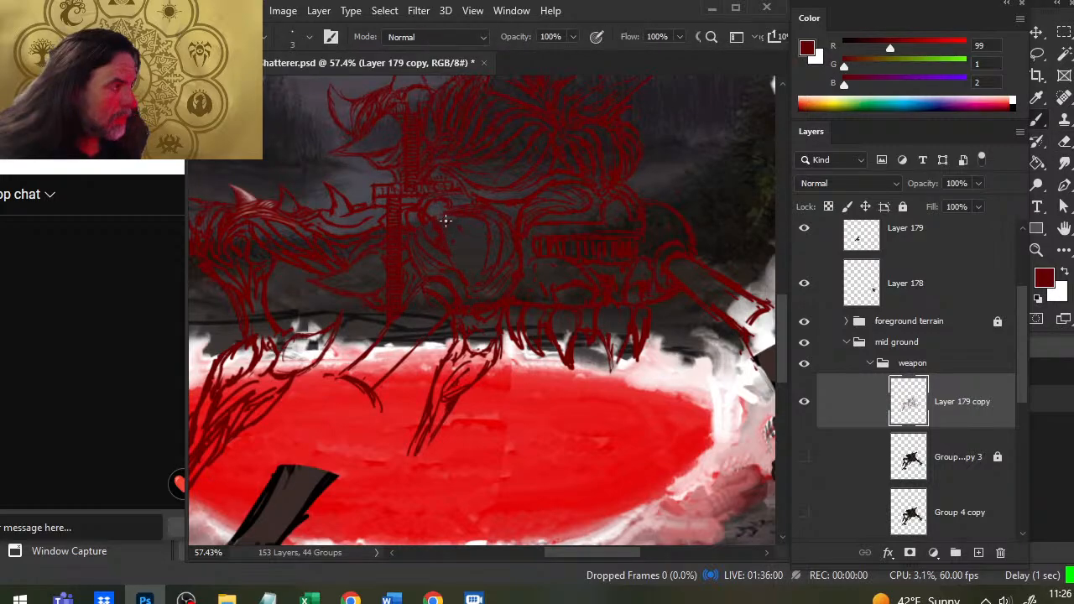
Step: Erase the jagged marks inside the central opening and extend the front strands down to its base
key("e")
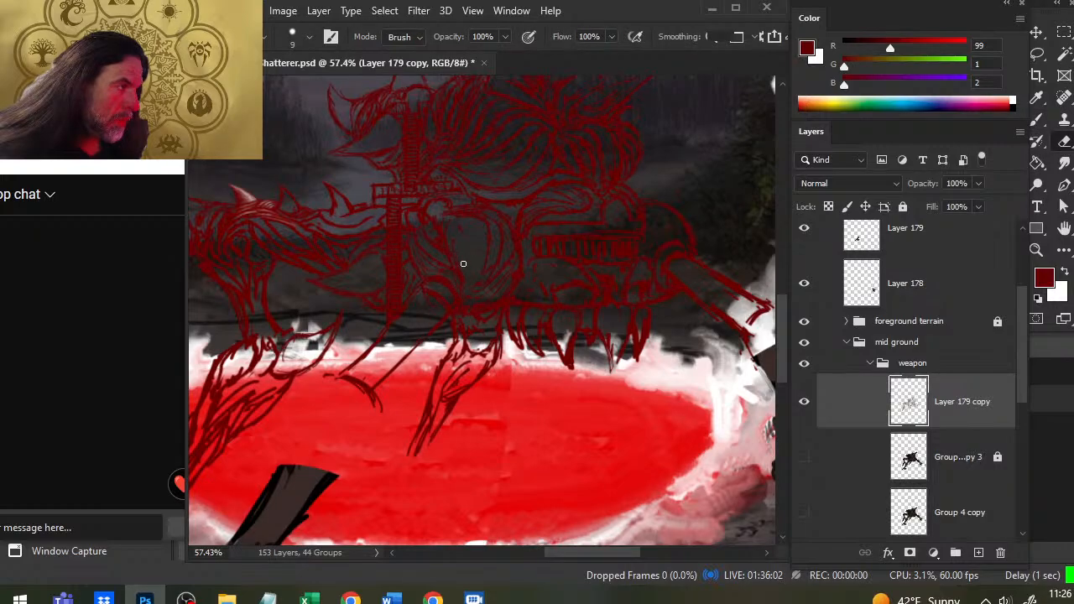
key("b")
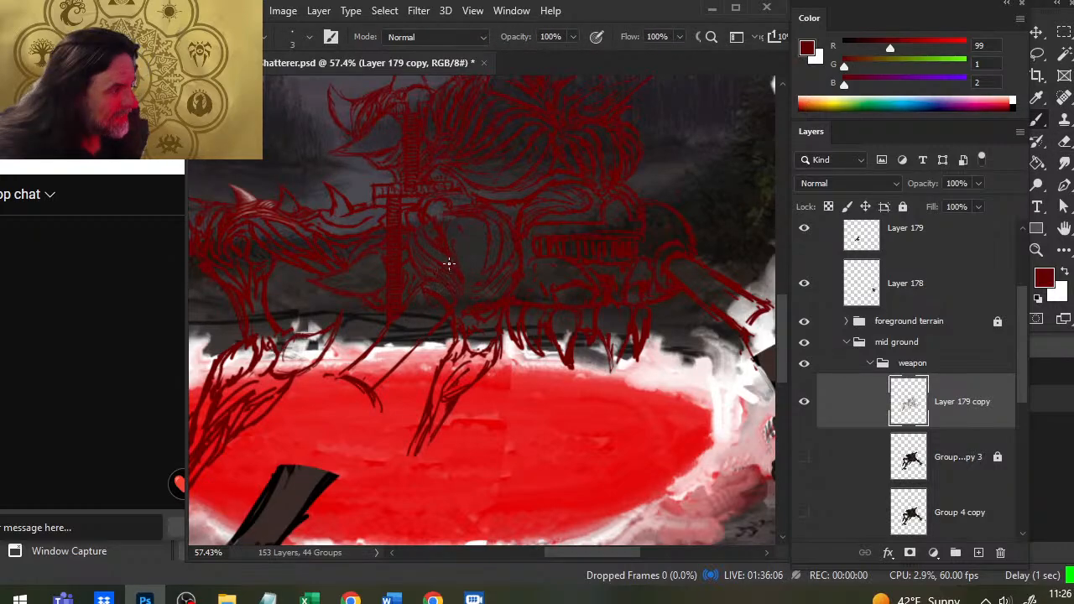
key("e")
key("b")
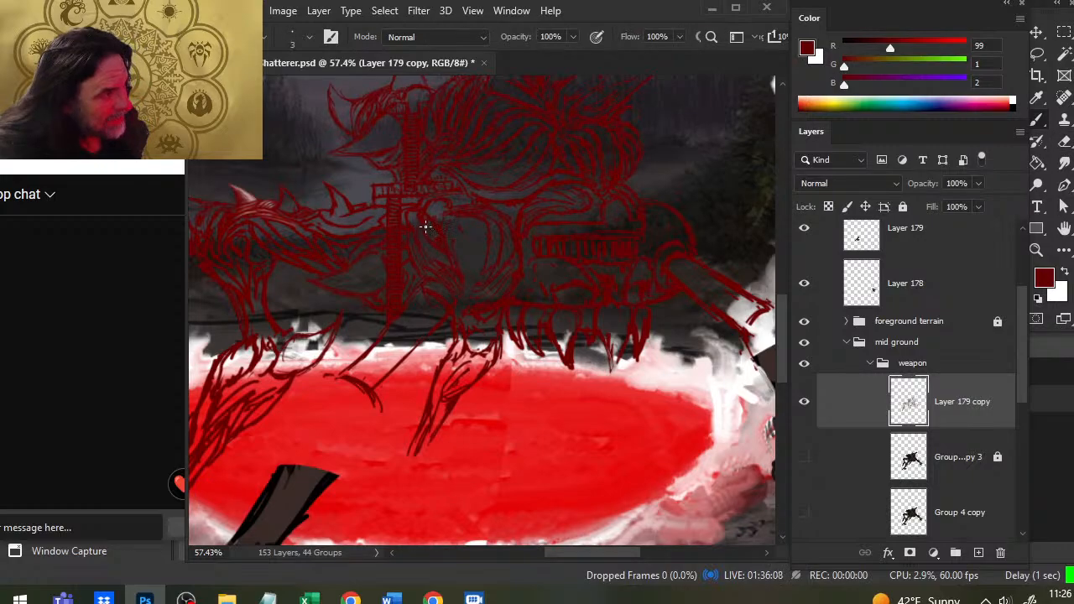
key("e")
key("b")
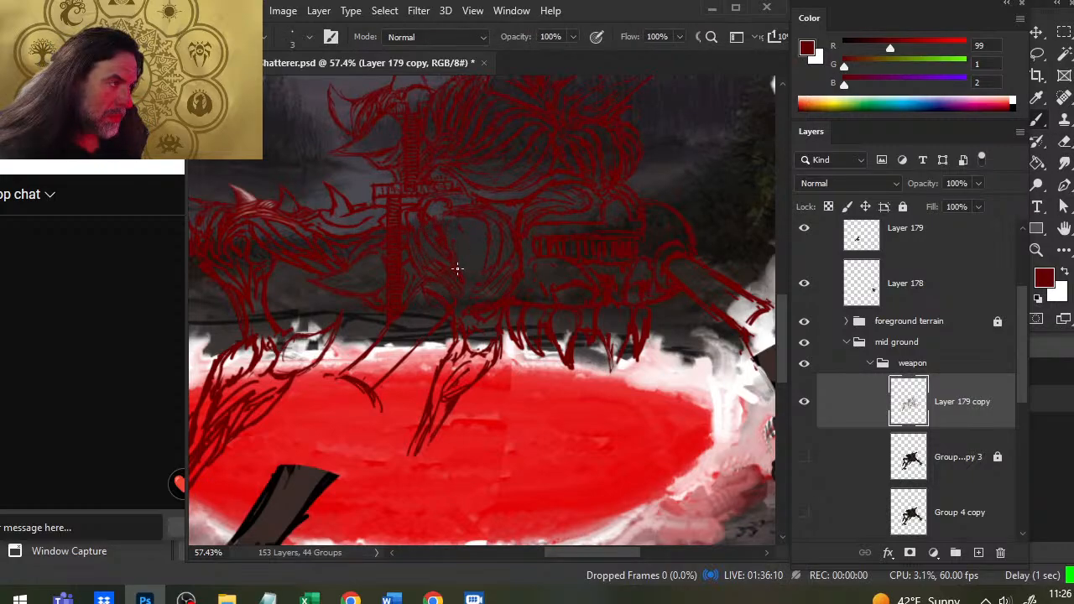
Step: Fill the interior of the central opening with long curved contour lines that converge at its base
key("e")
key("b")
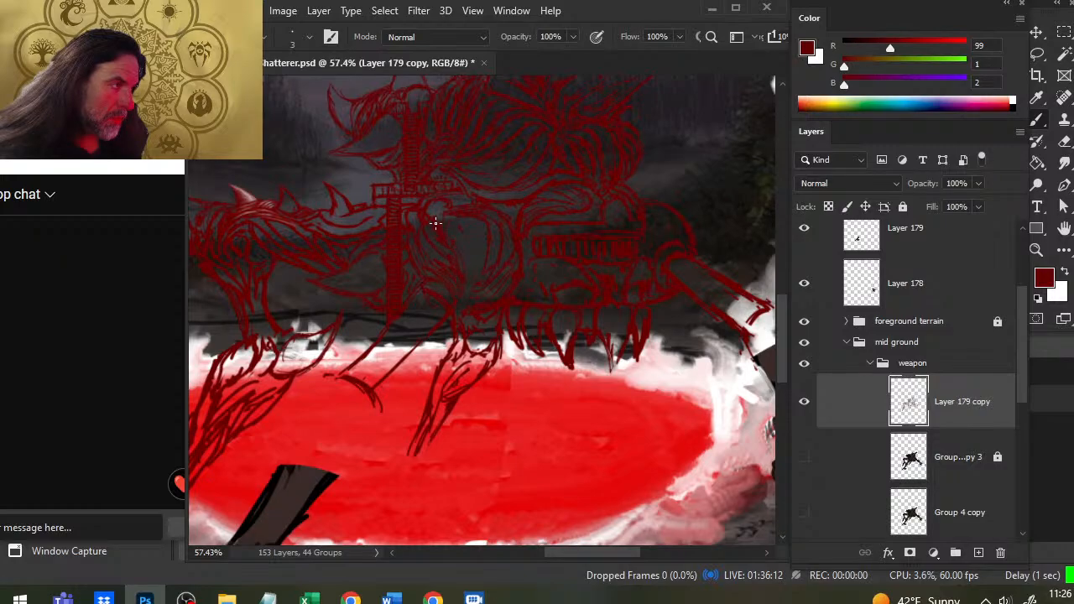
key("e")
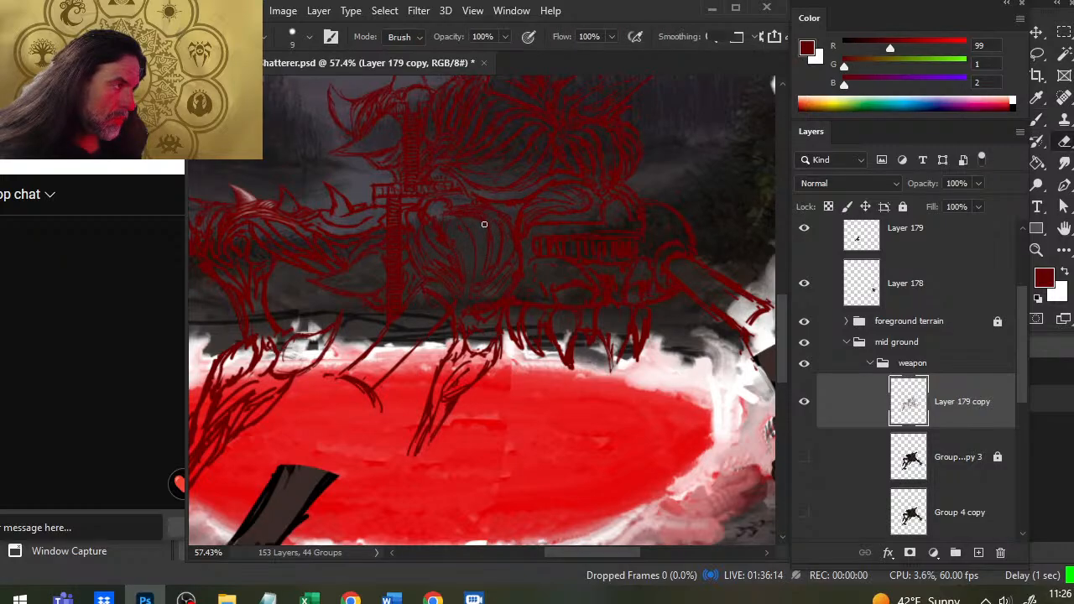
key("b")
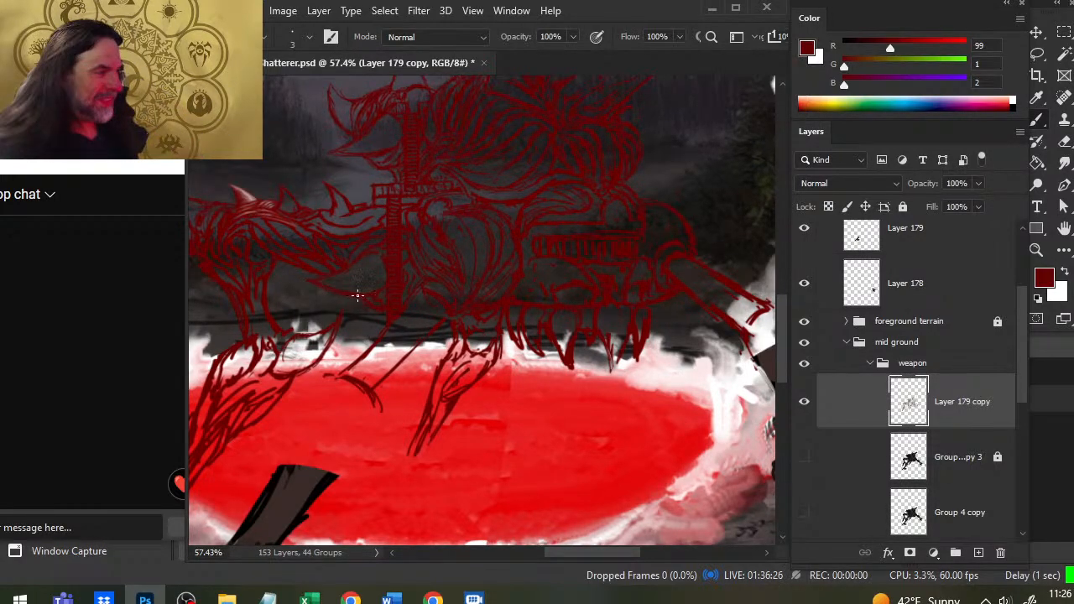
Step: Redraw the jagged upper end of the middle leg beneath the rounded body and erase surplus lines around it
key("e")
key("b")
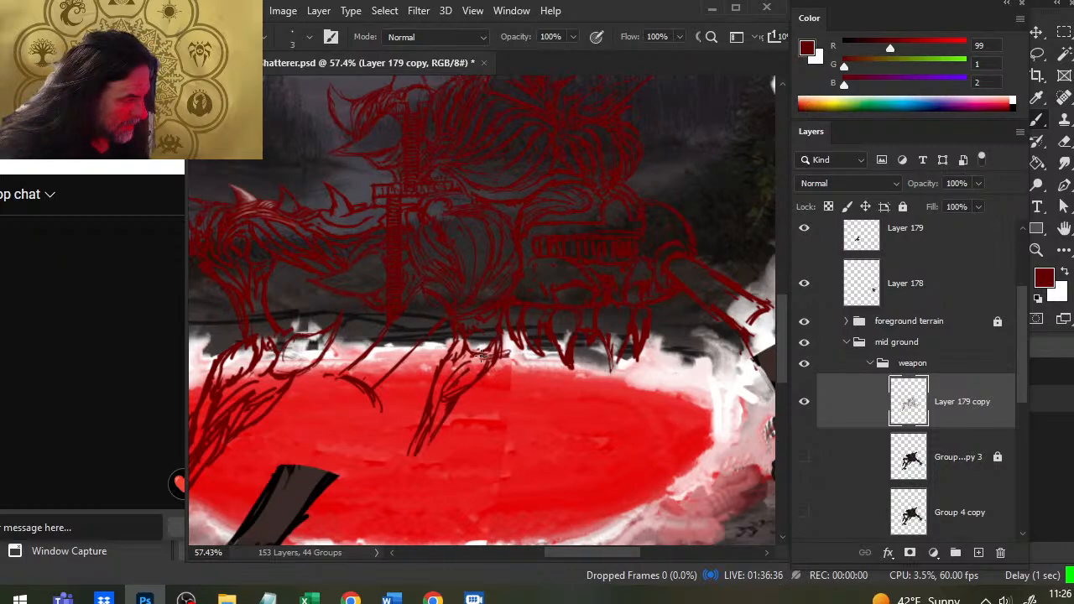
key("e")
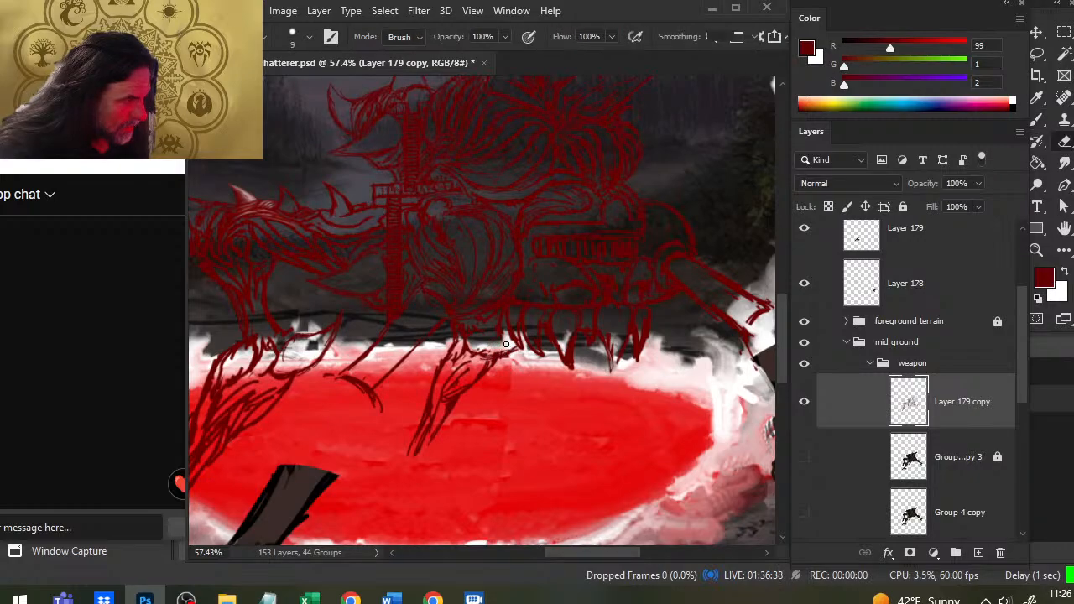
key("b")
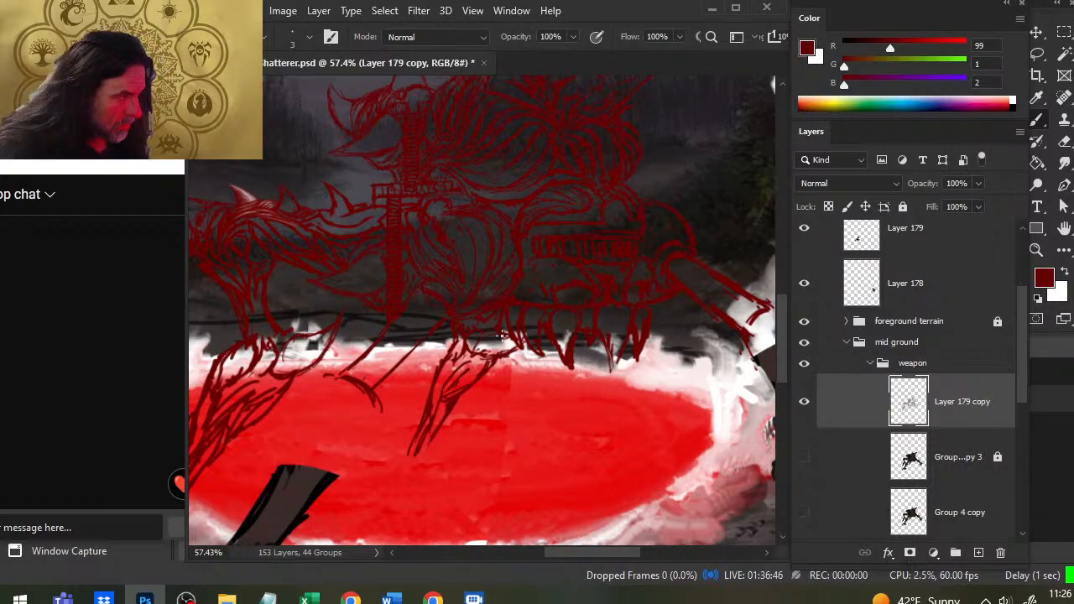
key("e")
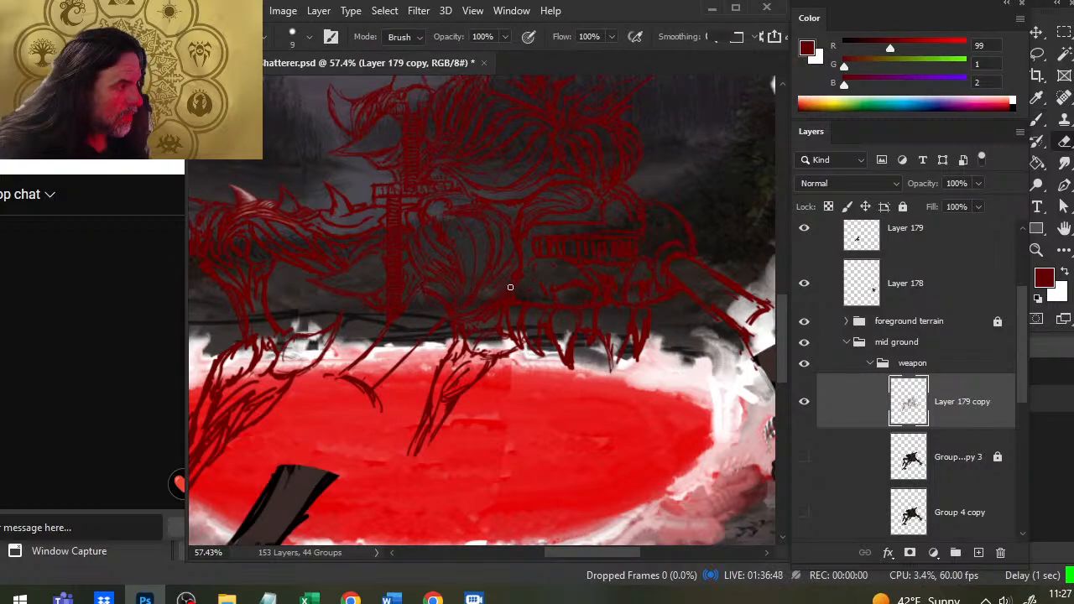
key("b")
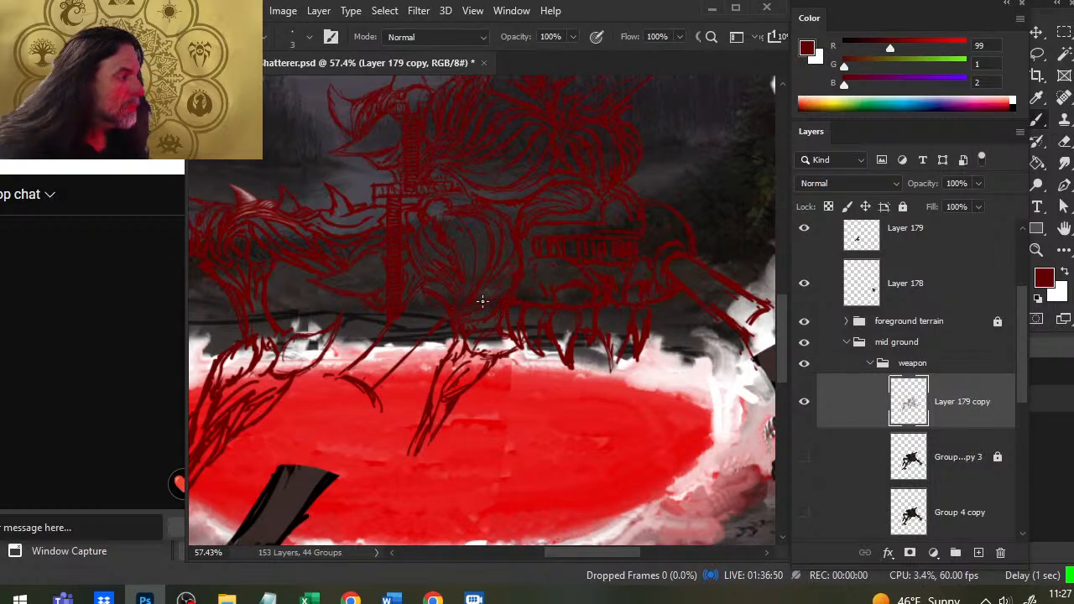
Step: Draw strands flowing from the rounded body's underside into the middle leg and the hooked limb, trimming overlapping lines
key("e")
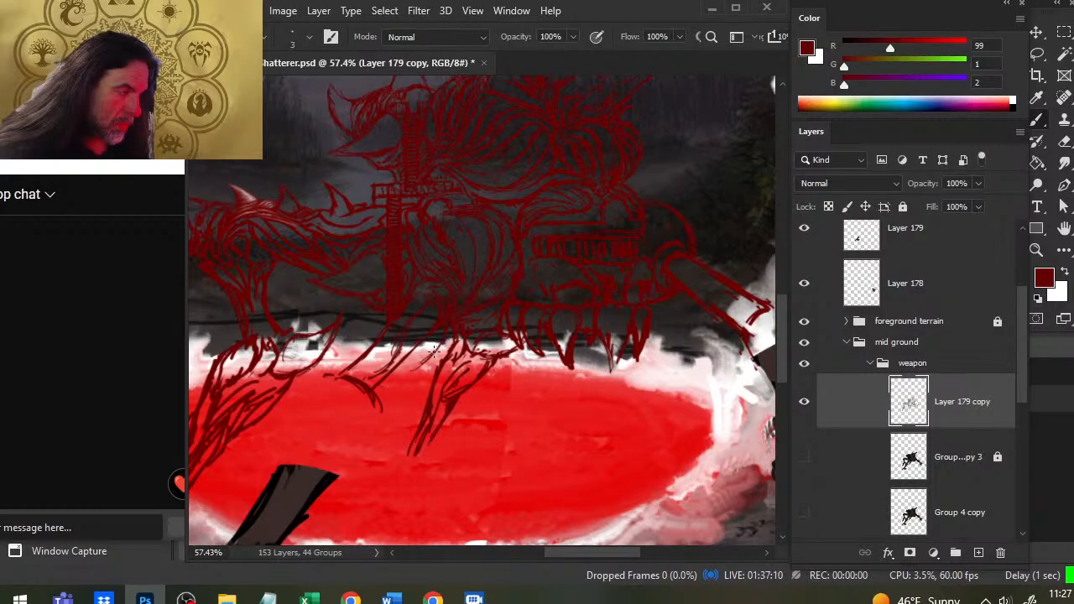
key("e")
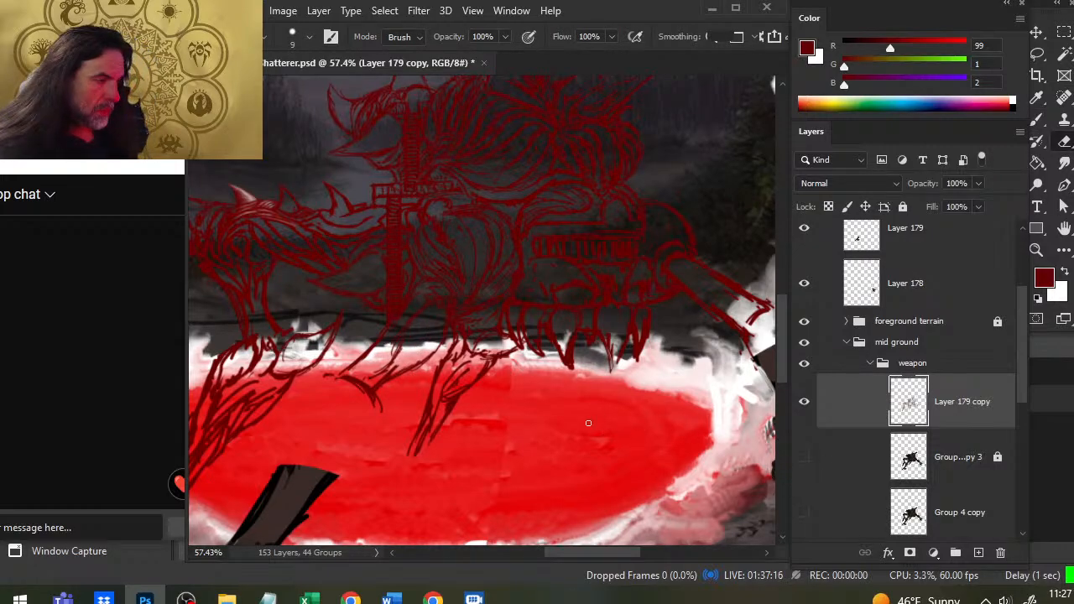
left_click_drag(584, 397, 558, 320)
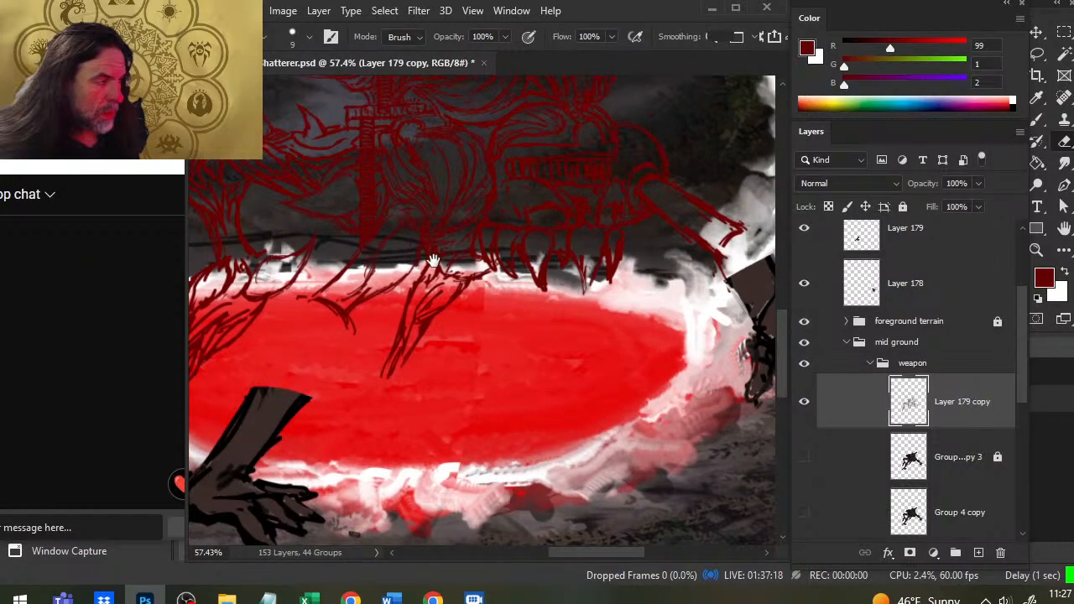
key("b")
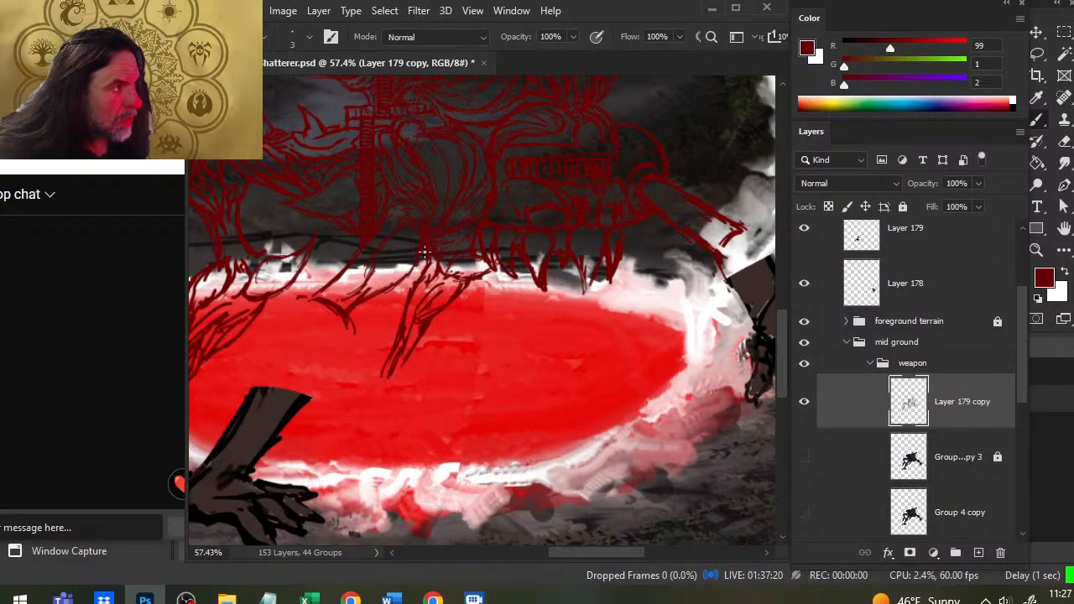
key("e")
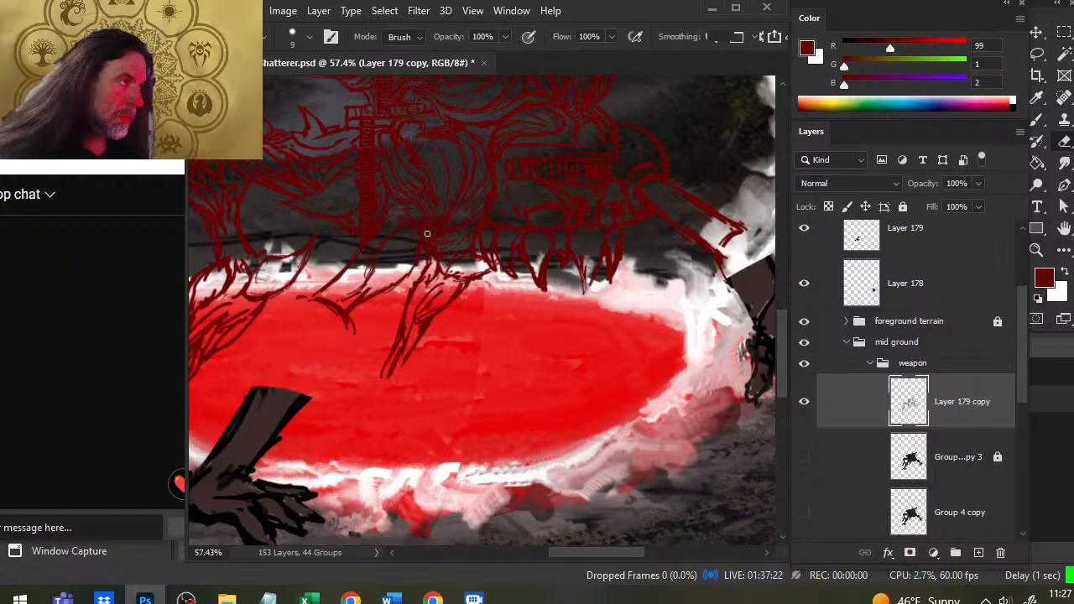
key("b")
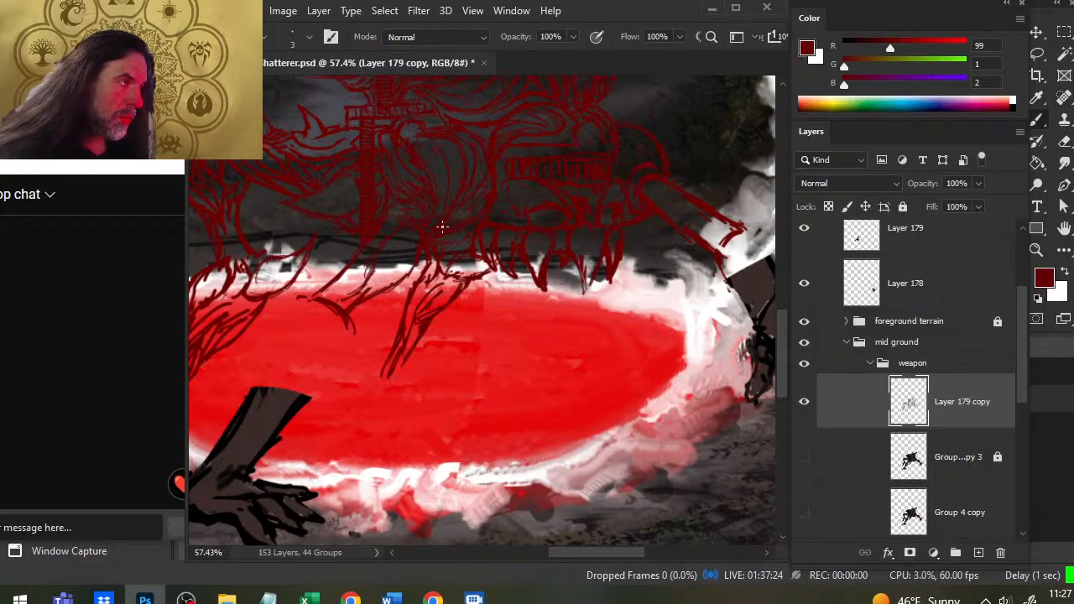
key("e")
key("b")
key("e")
key("b")
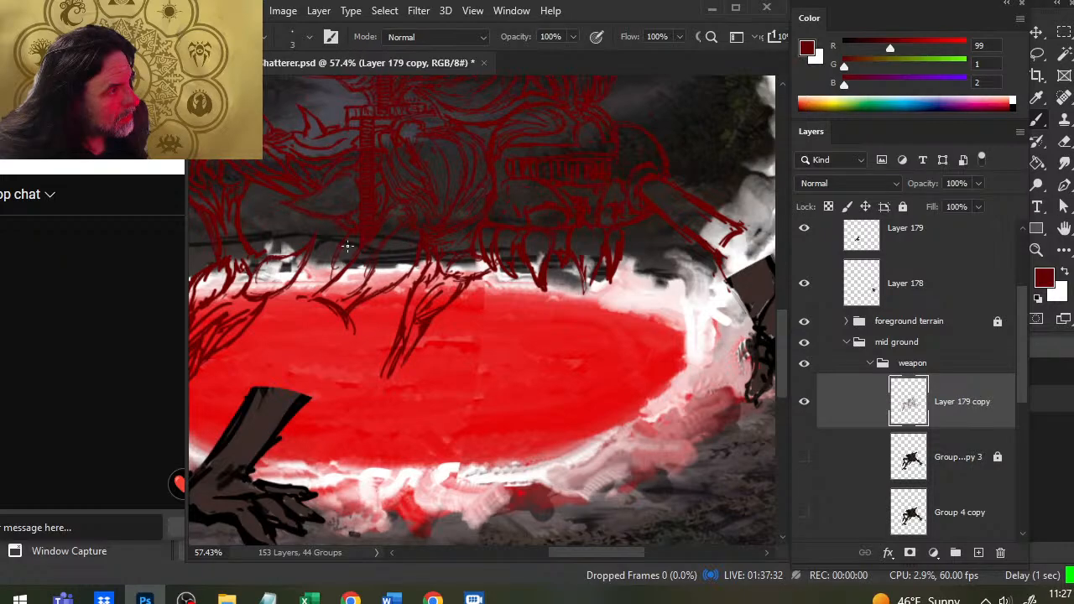
Step: Erase the pointed lower tip of the ladder-like column and tidy the lines around its foot
key("e")
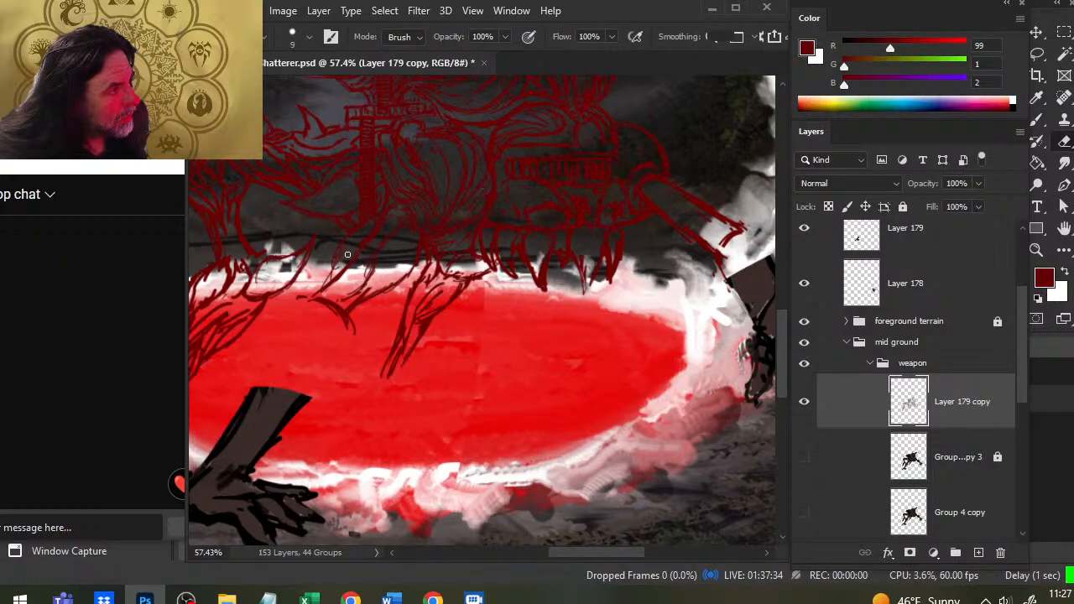
key("b")
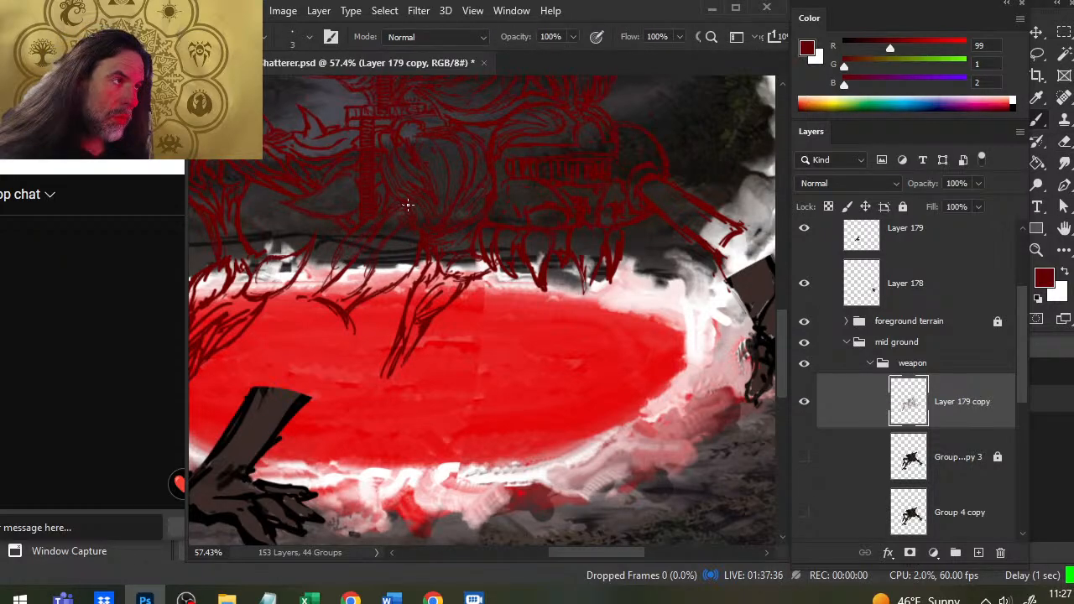
key("e")
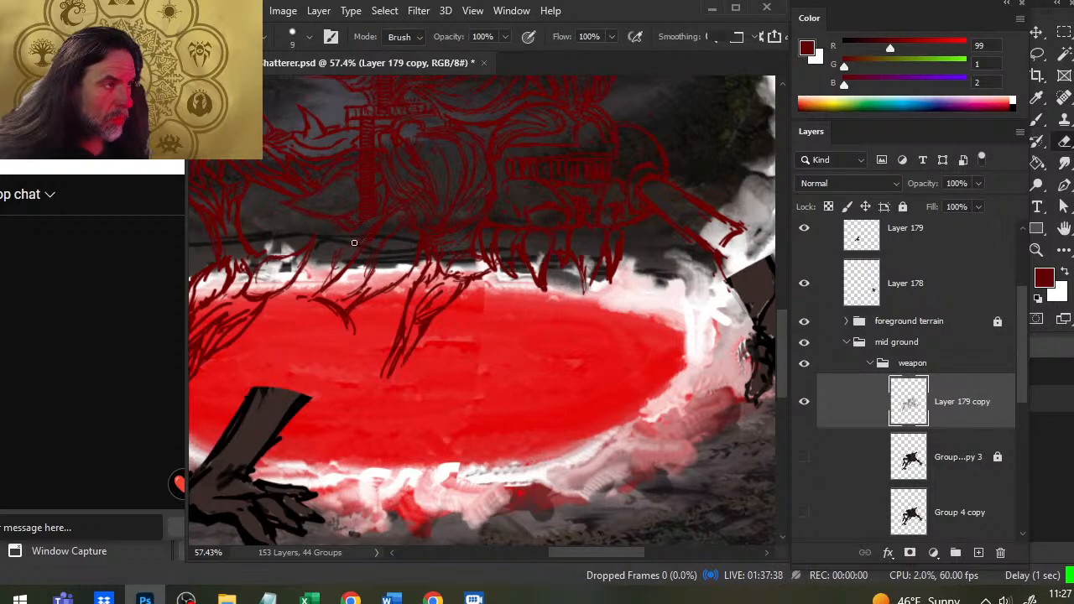
Step: Draw long slanted strands through the hooked limb and across the gap toward the middle leg
key("b")
mouse_move(323, 256)
left_mouse_down()
mouse_move(340, 235)
mouse_move(300, 296)
mouse_move(358, 240)
mouse_move(320, 299)
mouse_move(325, 273)
left_mouse_up()
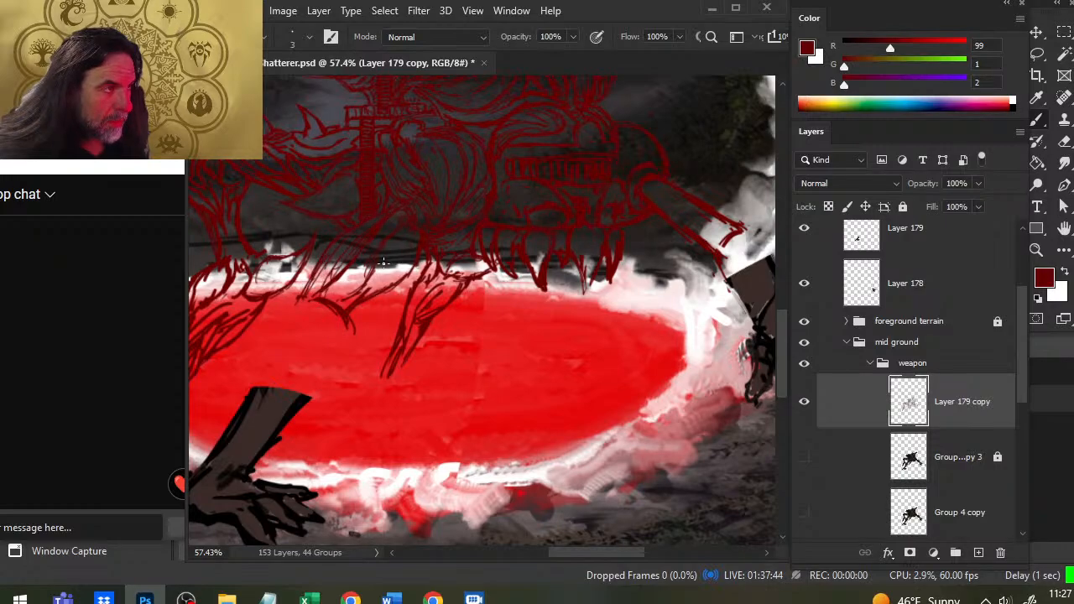
left_click_drag(389, 263, 366, 296)
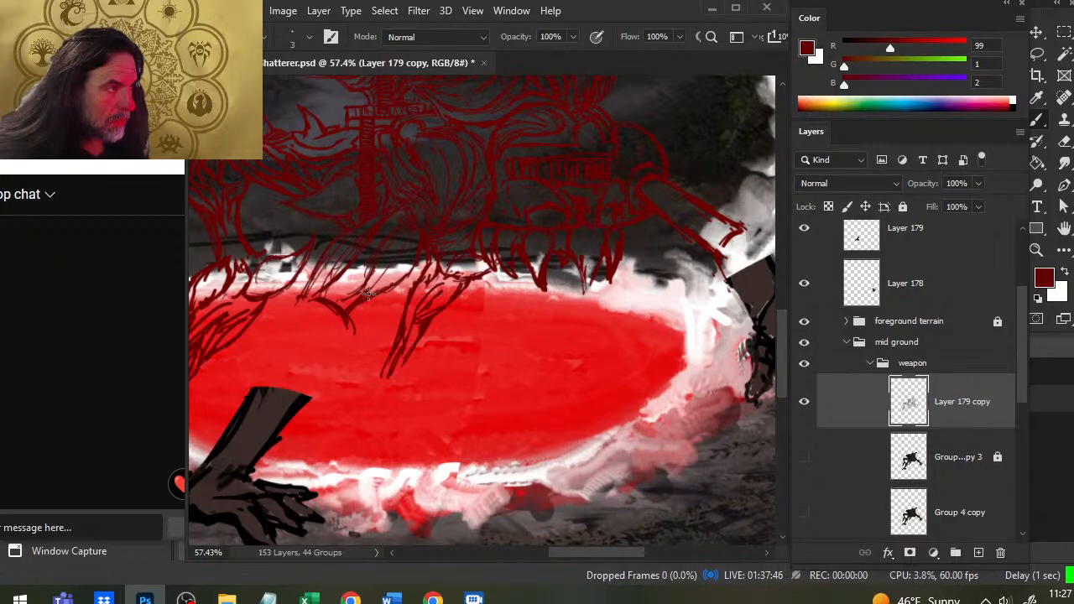
mouse_move(398, 262)
left_mouse_down()
mouse_move(364, 298)
mouse_move(377, 291)
left_mouse_up()
Step: Erase surplus lines along the upper hooked limb and redraw its strands where they meet the rounded body
key("e")
left_click_drag(368, 238, 333, 300)
key("b")
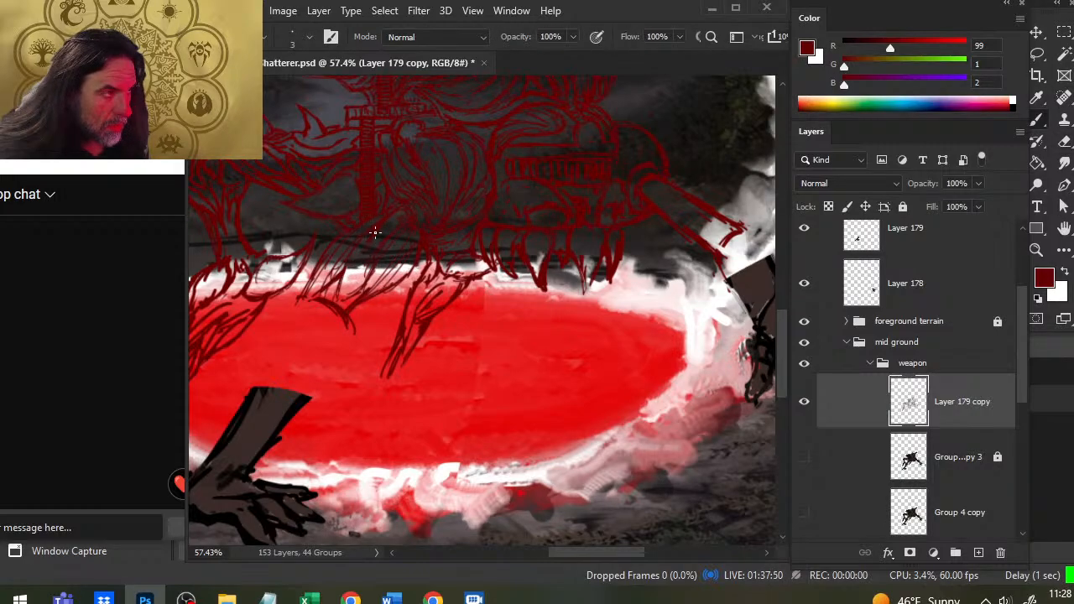
mouse_move(358, 265)
left_mouse_down()
mouse_move(337, 294)
mouse_move(354, 268)
left_mouse_up()
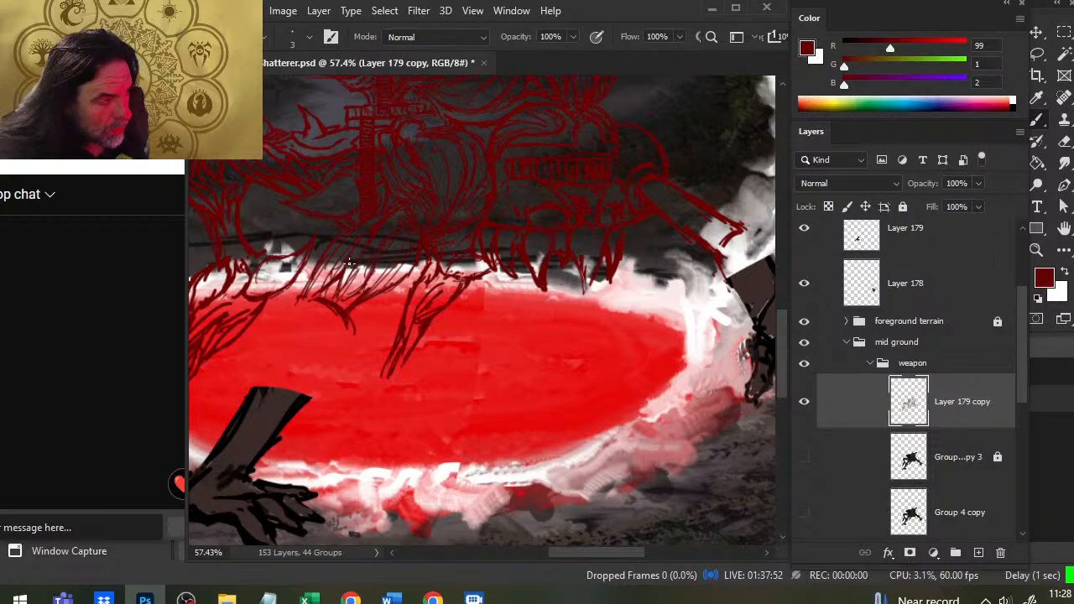
key("e")
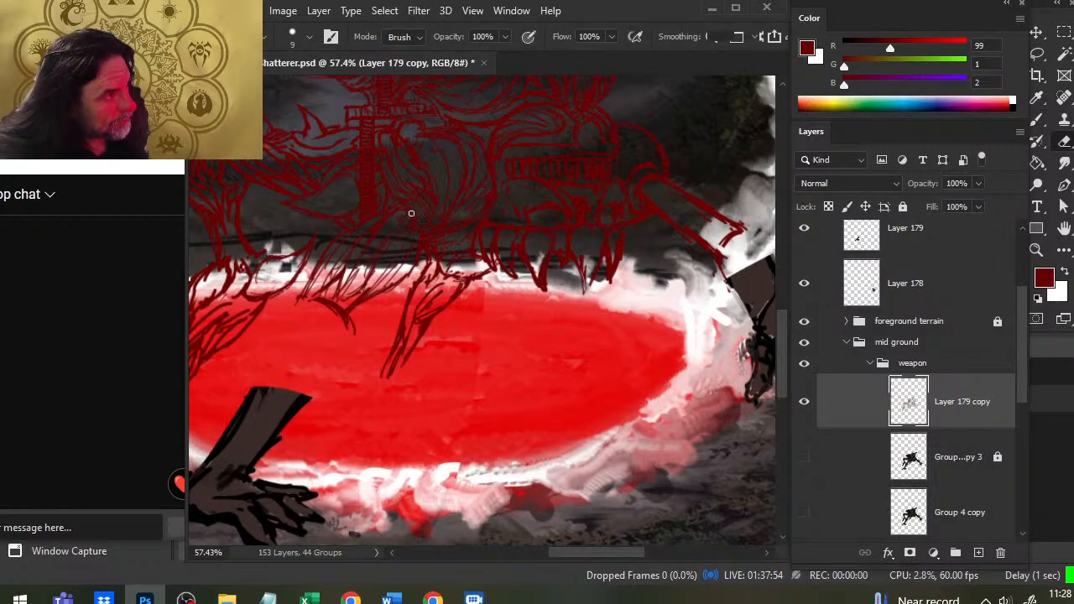
key("b")
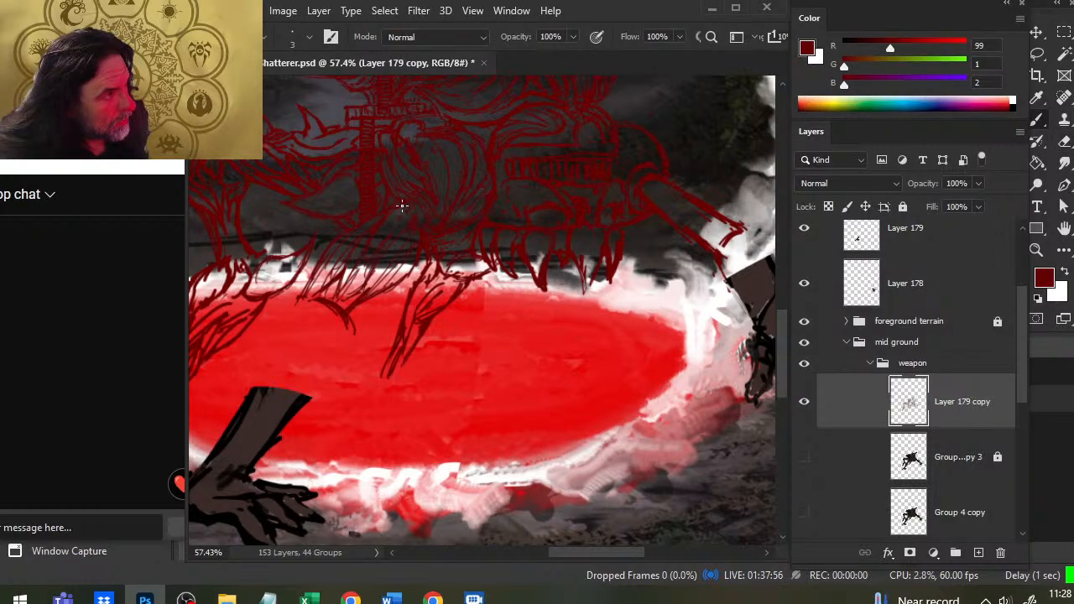
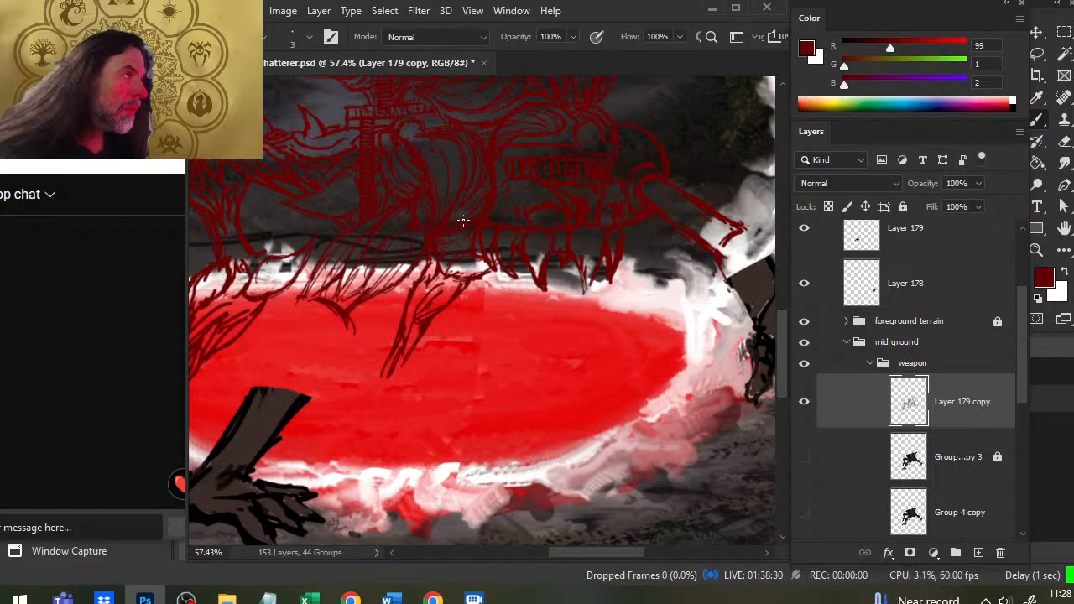
Step: Clean up the lines at the spike on the creature's back nearest the ladder-like column
mouse_move(462, 219)
left_mouse_down()
mouse_move(403, 270)
mouse_move(398, 315)
left_mouse_up()
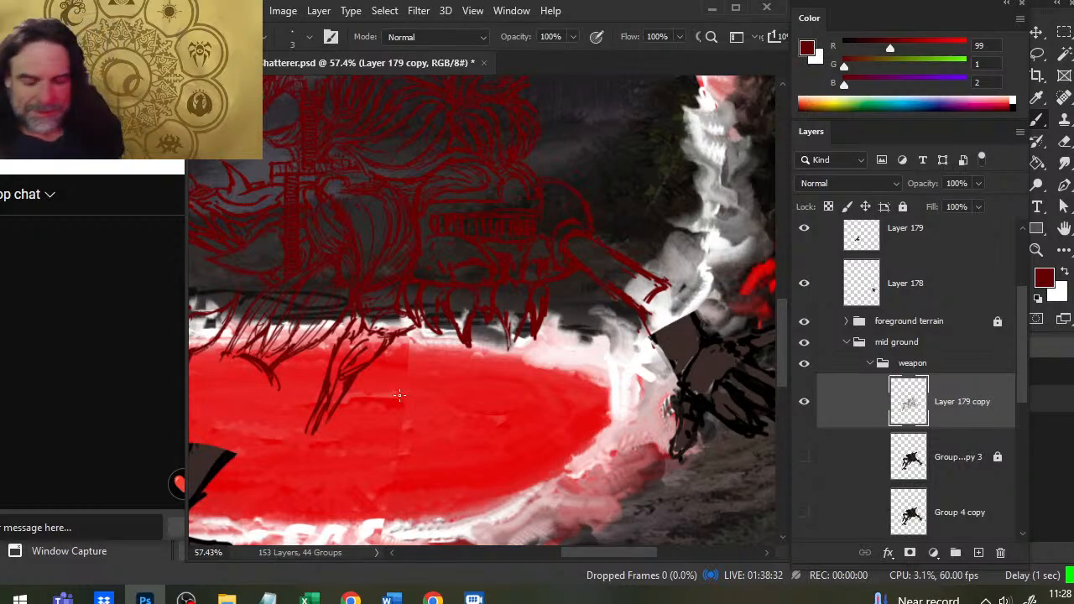
left_click_drag(397, 262, 466, 289)
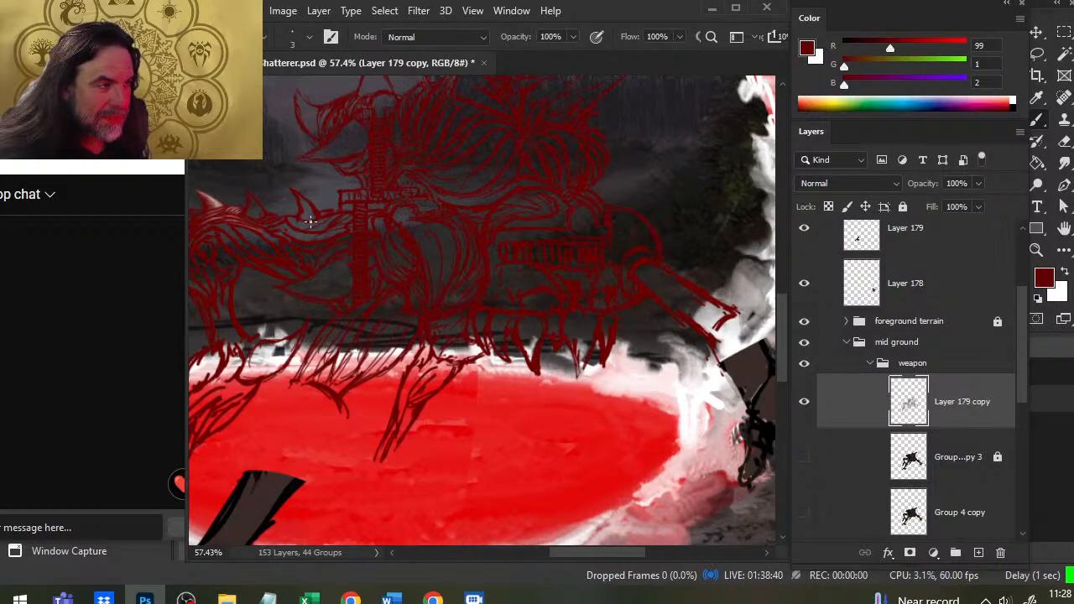
key("e")
left_click_drag(304, 200, 300, 212)
key("b")
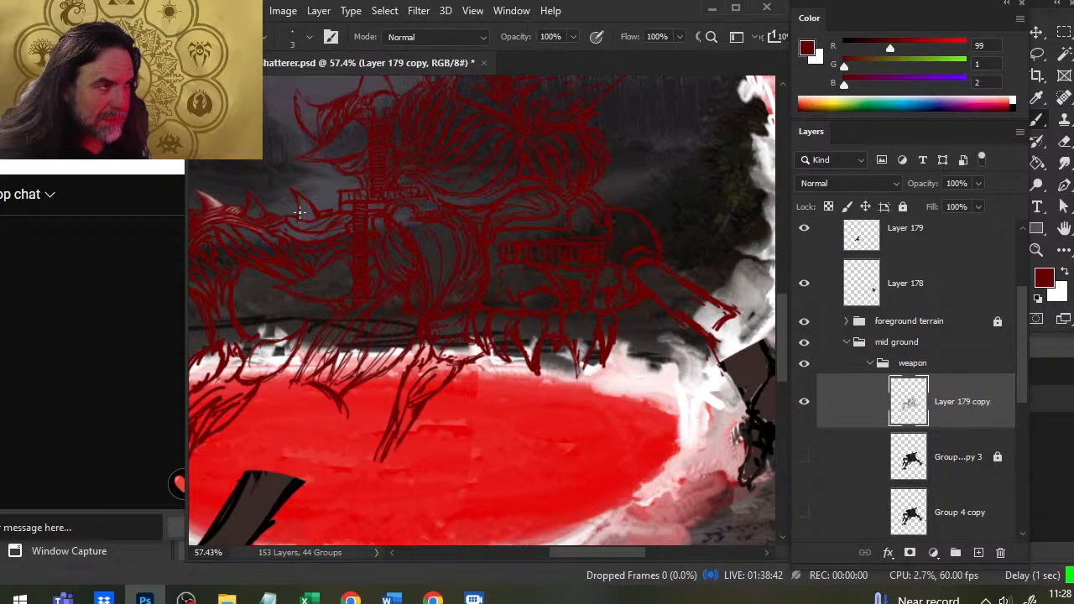
Step: Draw the left outline of a forearm running from the hooked limb's underside down to the clawed hand
key("z")
left_click_drag(382, 255, 314, 249)
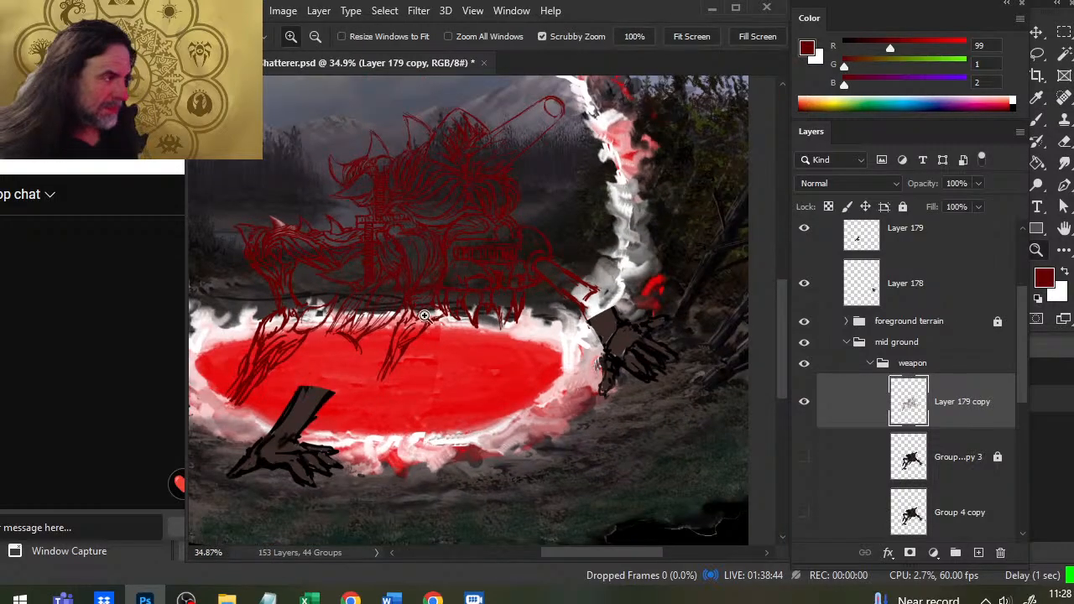
left_click_drag(324, 374, 311, 352)
key("b")
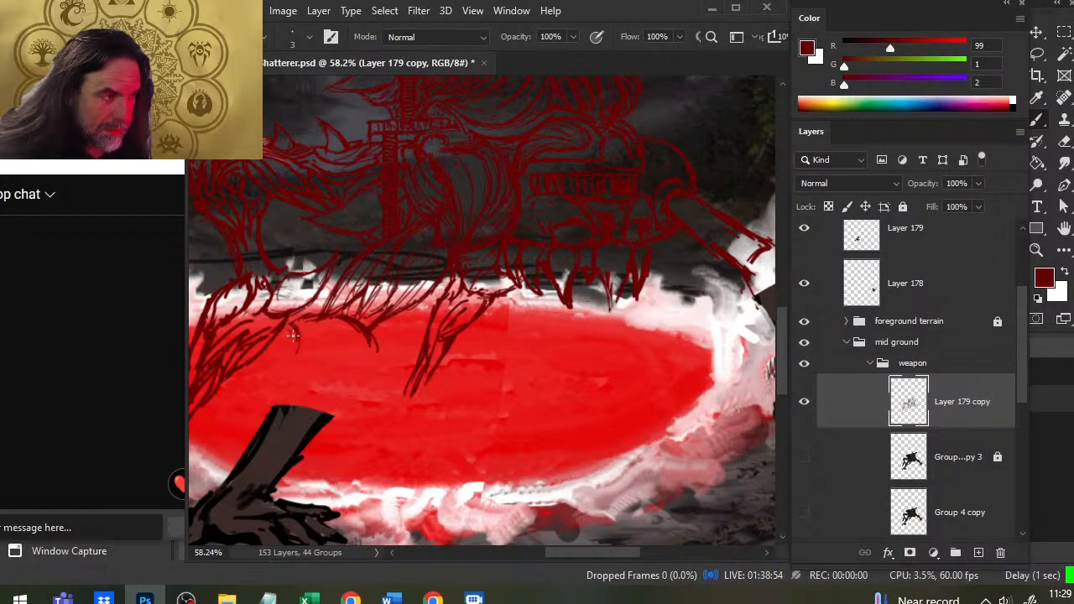
key("e")
left_click_drag(295, 324, 277, 331)
key("b")
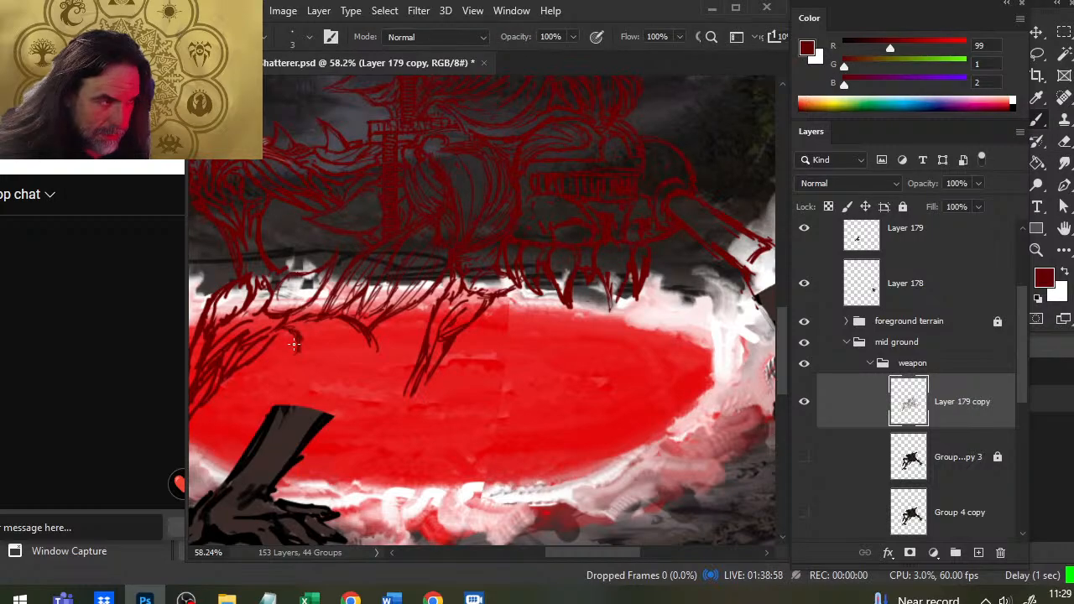
mouse_move(283, 327)
left_mouse_down()
mouse_move(309, 314)
mouse_move(270, 394)
left_mouse_up()
left_click_drag(286, 352, 267, 399)
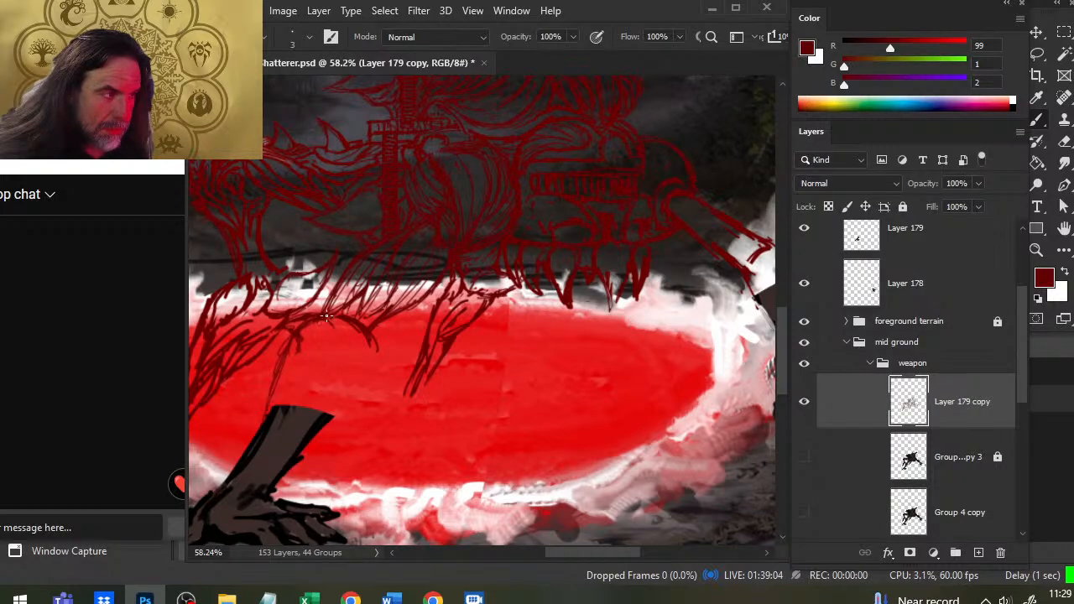
Step: Erase the pointed tip of the hooked limb and sketch a rounded joint in its place
key("e")
mouse_move(378, 342)
left_mouse_down()
mouse_move(368, 354)
mouse_move(395, 314)
left_mouse_up()
key("b")
key("e")
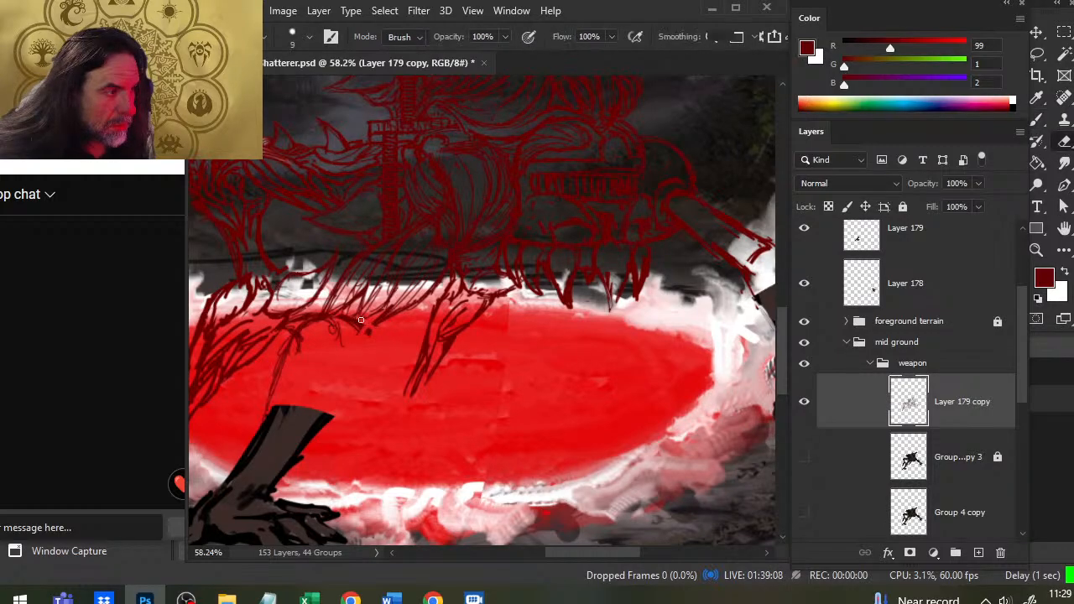
key("b")
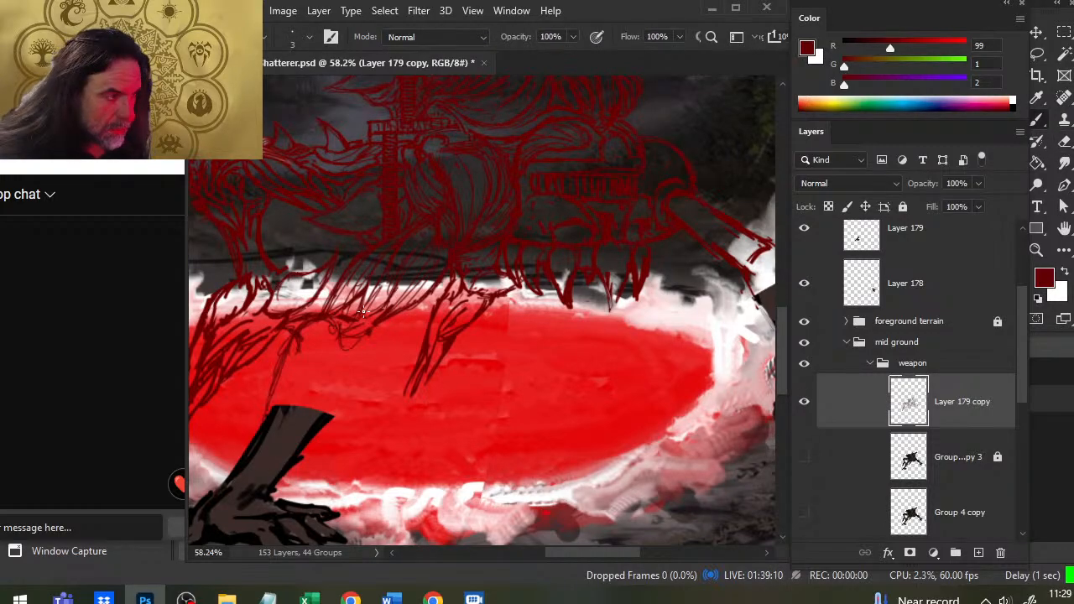
Step: Draw the forearm's right outline curving down from the rounded joint toward the clawed hand
mouse_move(376, 315)
left_mouse_down()
mouse_move(347, 332)
mouse_move(373, 324)
mouse_move(340, 358)
left_mouse_up()
key("e")
key("b")
mouse_move(336, 321)
left_mouse_down()
mouse_move(340, 355)
mouse_move(325, 385)
left_mouse_up()
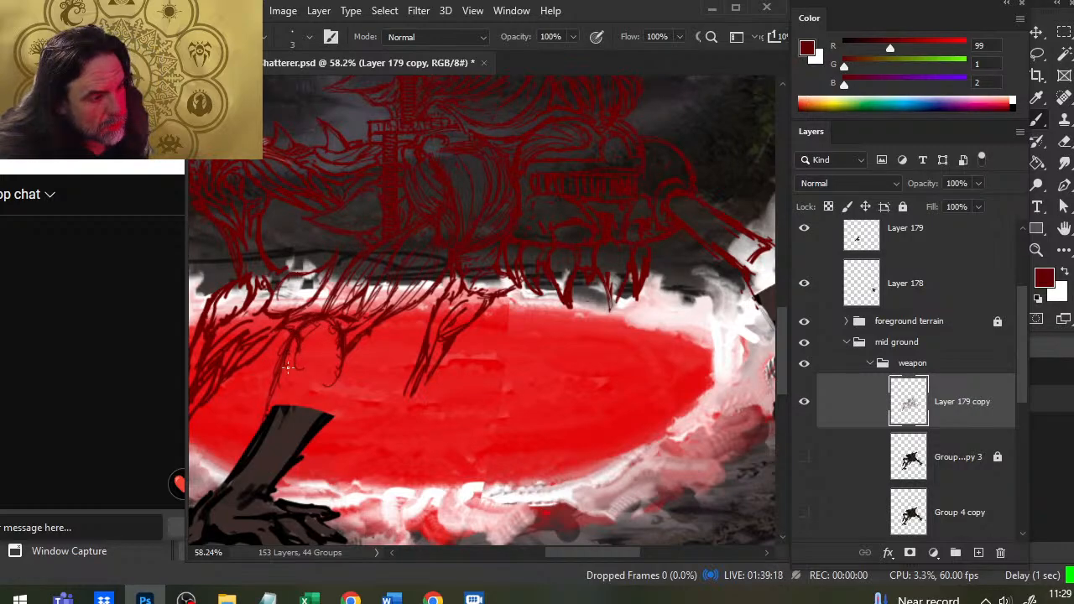
Step: Trim the forearm's left outline, continue the forearm lines toward the wrist and undo the last stroke
key("e")
left_click_drag(282, 344, 238, 455)
key("b")
mouse_move(266, 413)
left_mouse_down()
mouse_move(327, 372)
mouse_move(399, 289)
mouse_move(406, 301)
mouse_move(378, 329)
left_mouse_up()
key("ctrl+z")
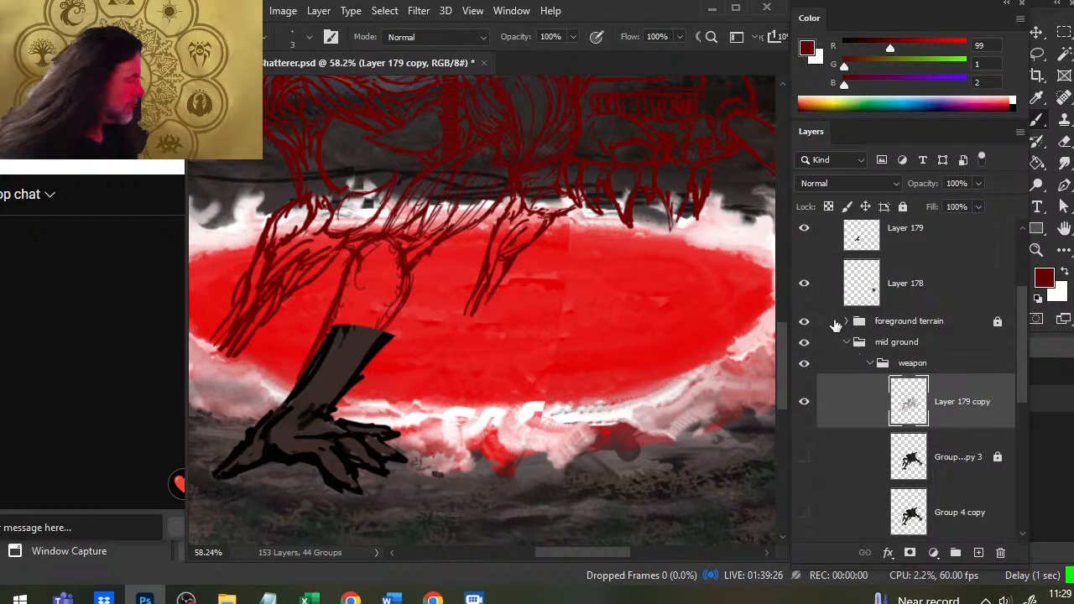
Step: Move the foreground clawed hand on Layer 179 so its wrist lines up with the sketched forearm
left_click(850, 247)
key("v")
left_click_drag(463, 438, 411, 443)
key("z")
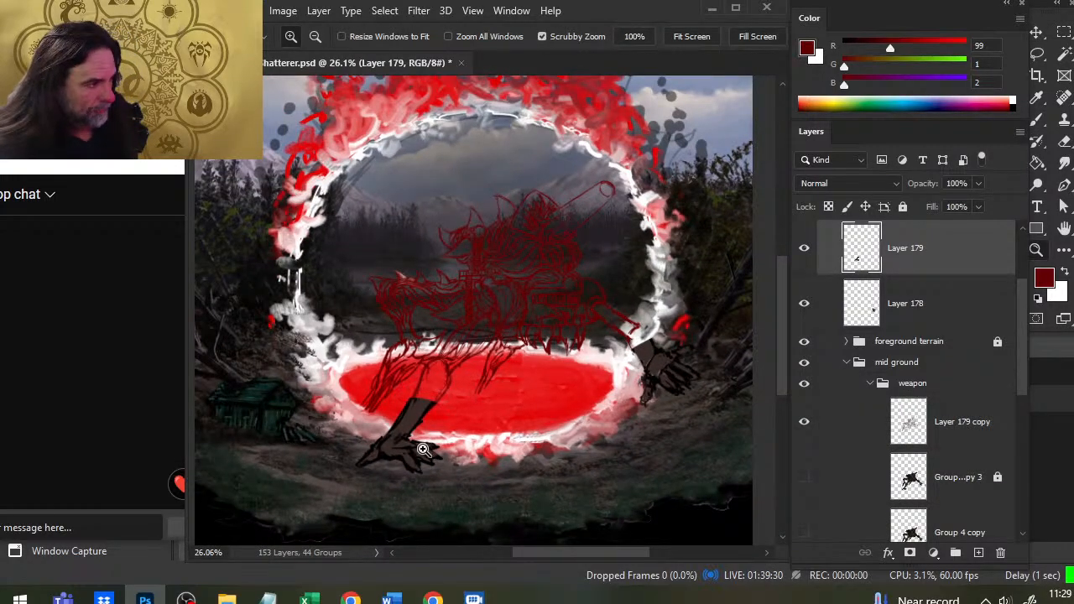
key("v")
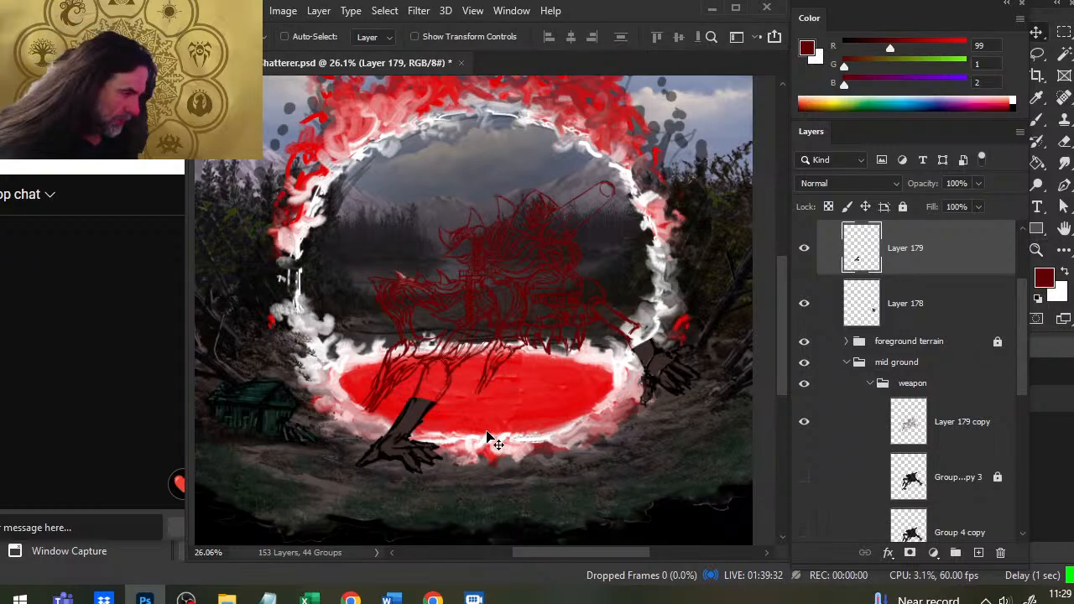
left_click_drag(492, 439, 508, 492)
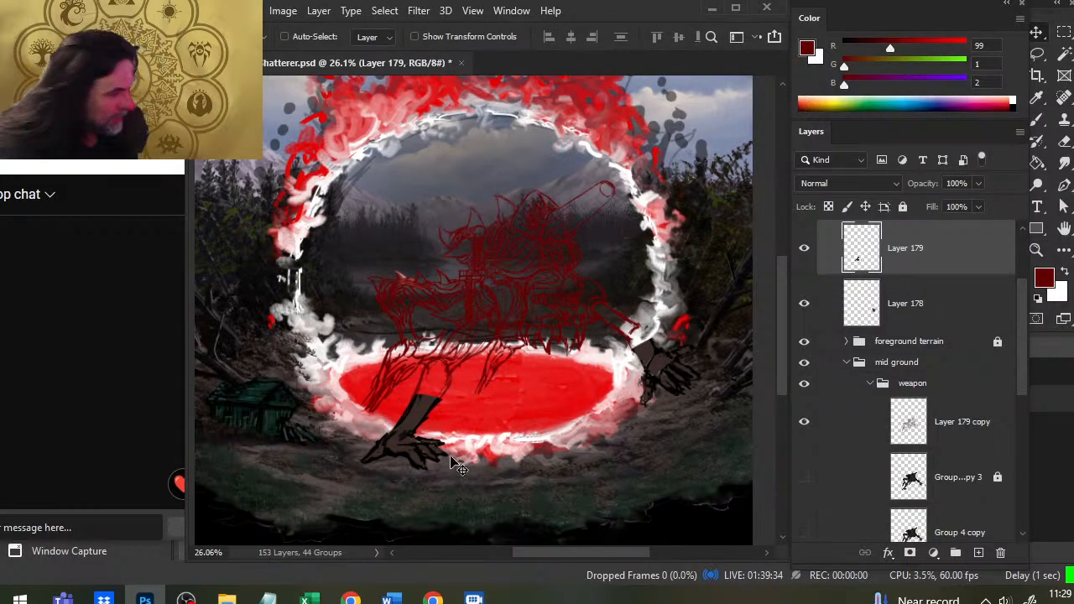
Step: On Layer 179 copy, clean up the joint and strengthen the forearm's right outline down to the wrist
key("z")
mouse_move(465, 401)
left_mouse_down()
mouse_move(488, 401)
mouse_move(463, 384)
left_mouse_up()
key("b")
left_click(912, 442)
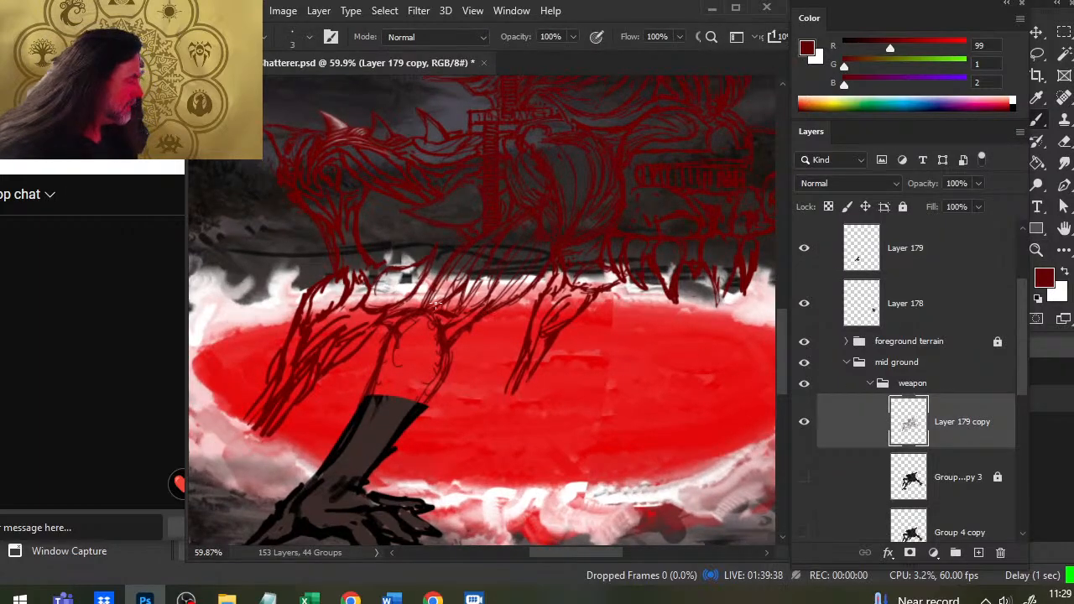
key("e")
mouse_move(444, 336)
left_mouse_down()
mouse_move(436, 354)
mouse_move(436, 333)
left_mouse_up()
key("b")
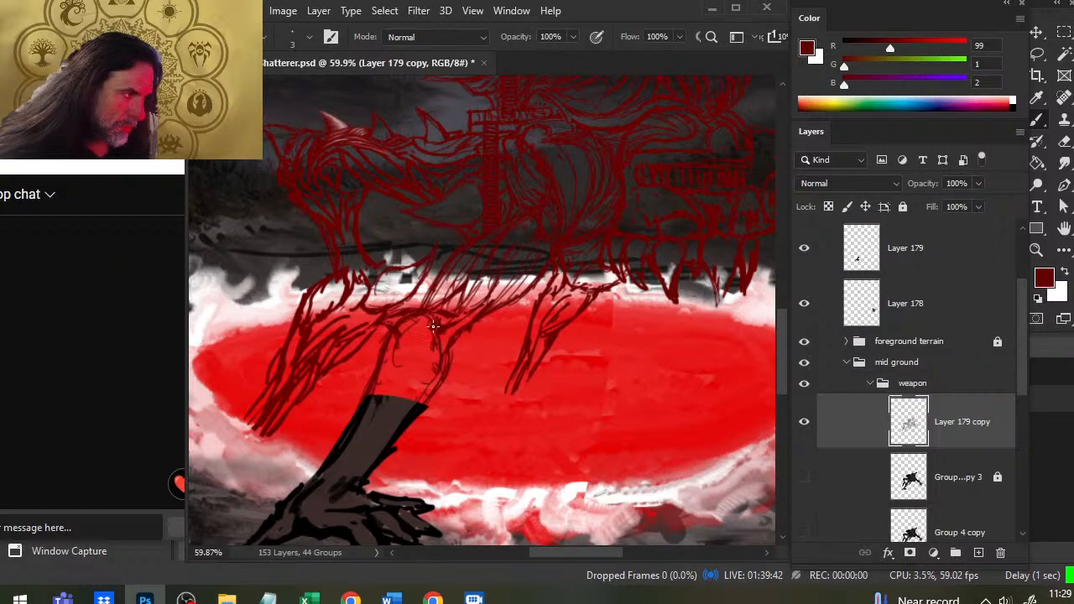
left_click_drag(434, 379, 423, 401)
left_click_drag(450, 361, 431, 391)
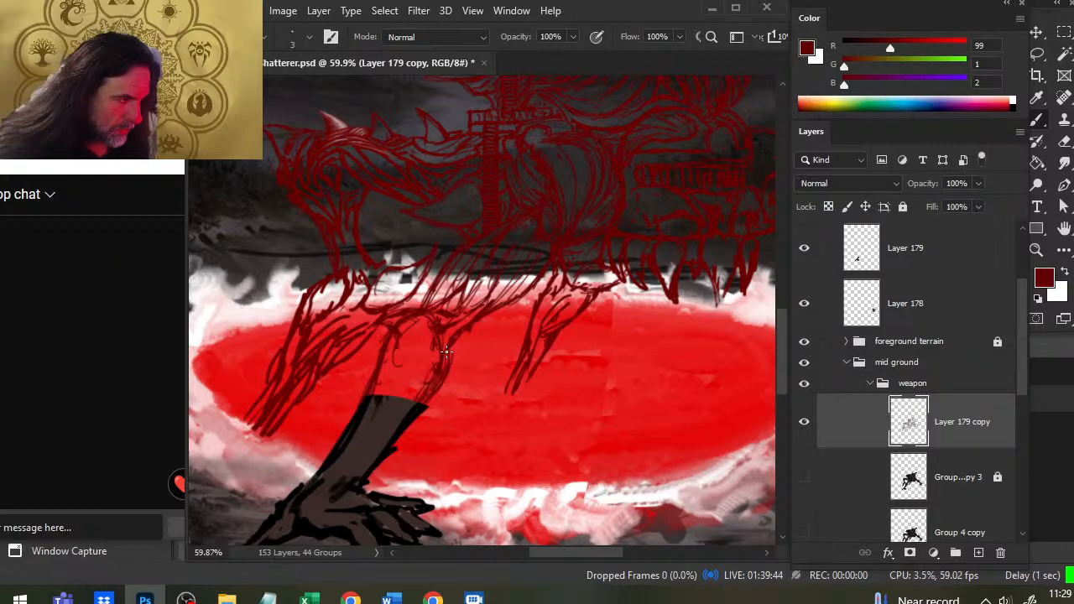
Step: Fill the forearm's interior with curved strands from the joint to the wrist, erasing stray marks between them
key("e")
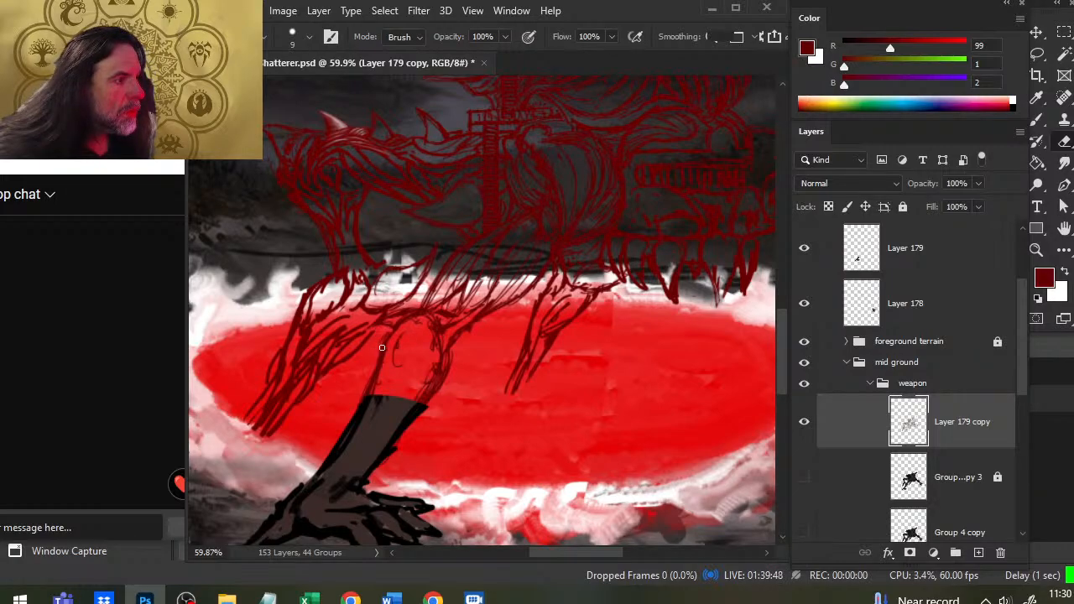
key("b")
mouse_move(425, 315)
left_mouse_down()
mouse_move(395, 345)
mouse_move(390, 388)
left_mouse_up()
left_click_drag(392, 350, 385, 388)
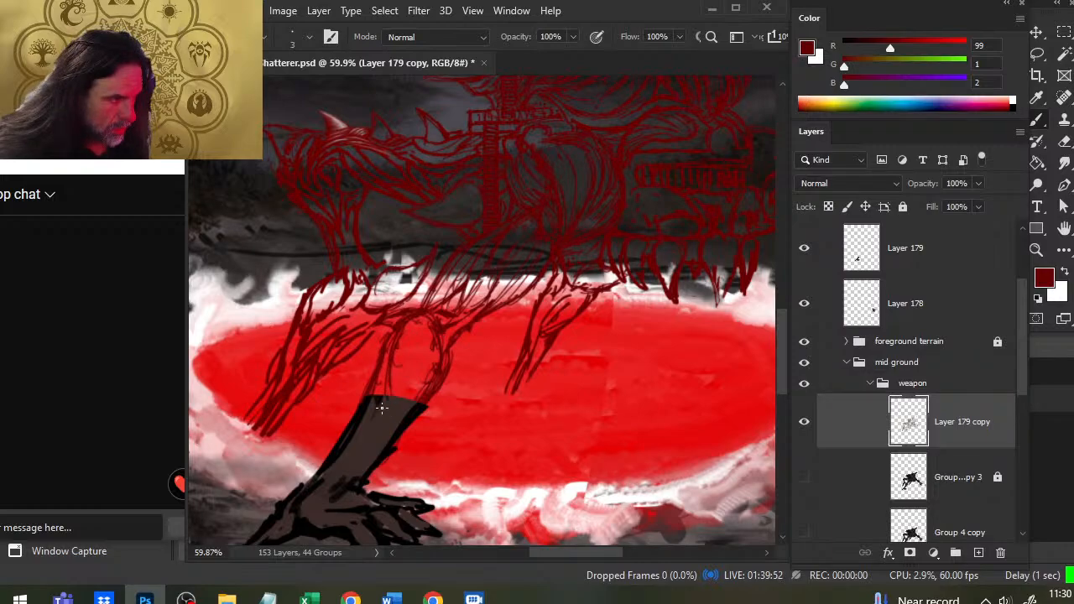
key("e")
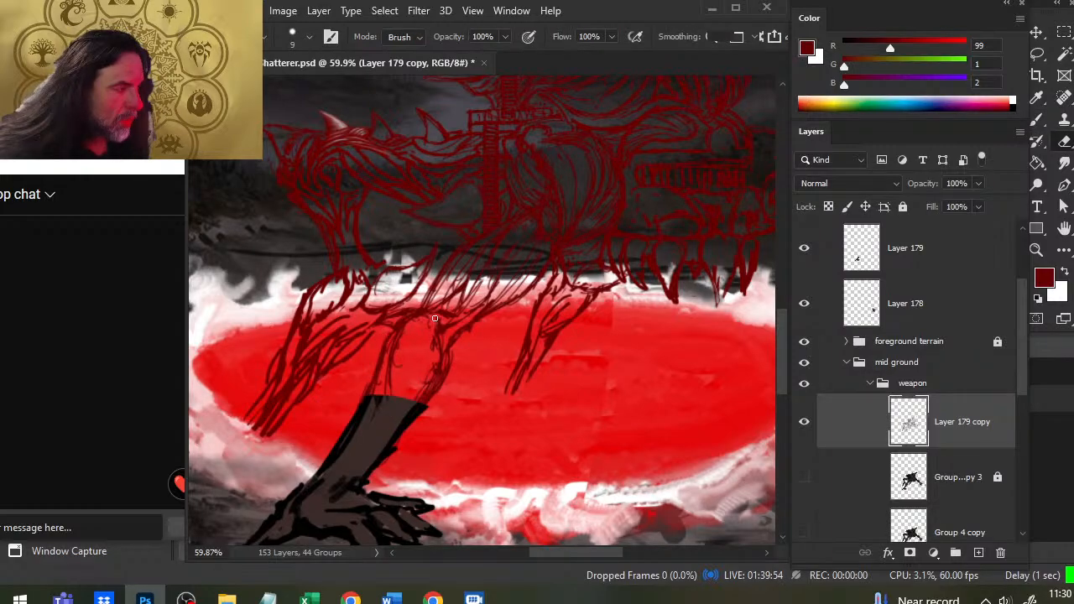
mouse_move(434, 319)
left_mouse_down()
mouse_move(413, 365)
mouse_move(433, 348)
mouse_move(383, 402)
mouse_move(423, 354)
mouse_move(406, 379)
left_mouse_up()
key("b")
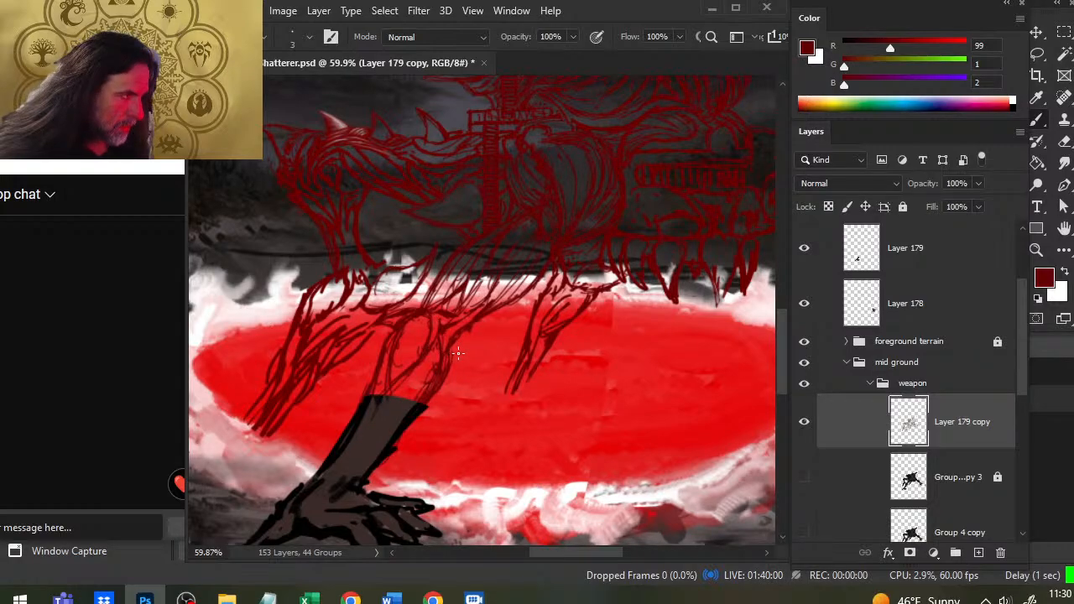
left_click_drag(433, 333, 436, 362)
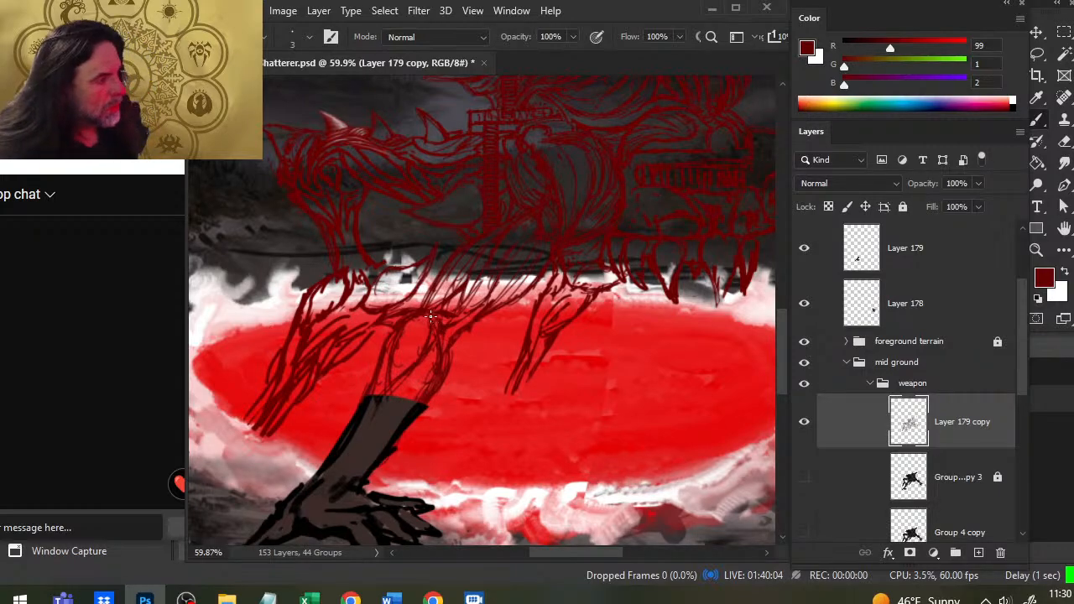
mouse_move(429, 320)
left_mouse_down()
mouse_move(405, 368)
mouse_move(434, 320)
mouse_move(394, 361)
mouse_move(420, 315)
mouse_move(406, 364)
mouse_move(416, 336)
left_mouse_up()
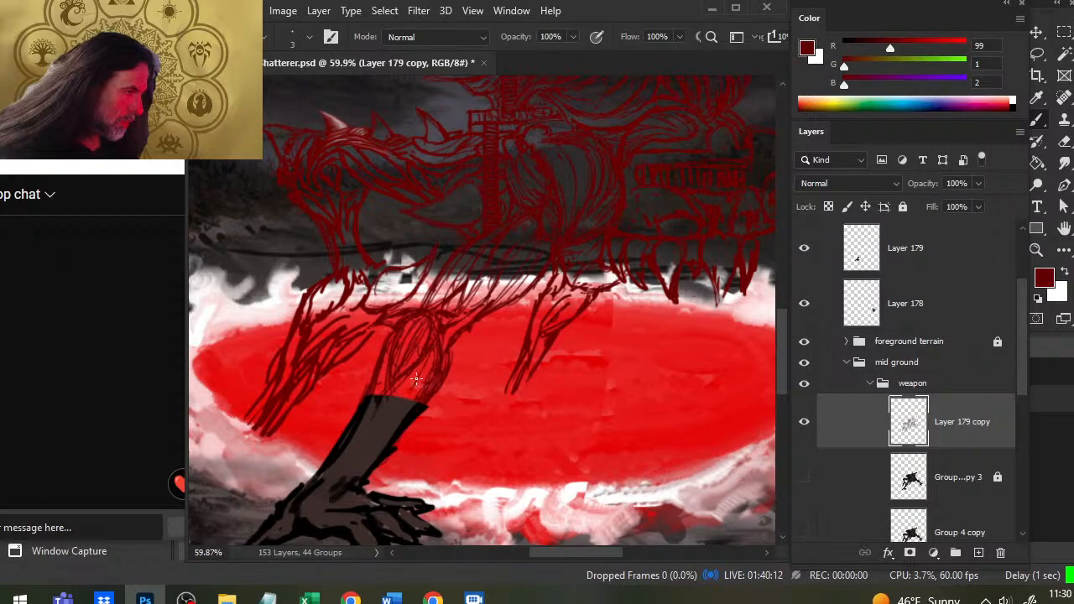
Step: Erase the forearm's right edge, redraw it as a fuller contour to the wrist and trim lines beside the joint
key("e")
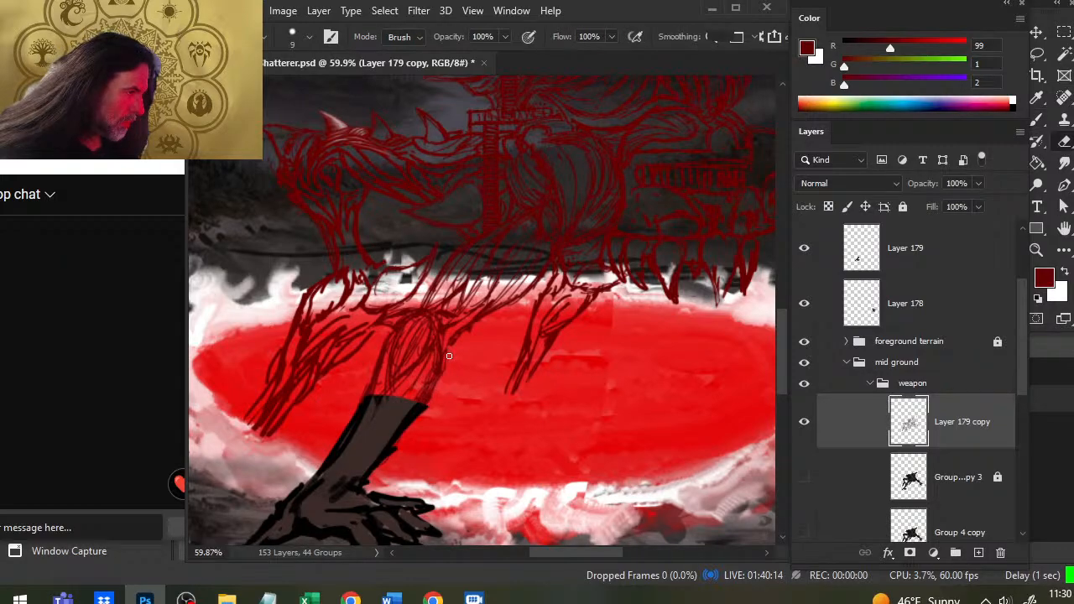
key("b")
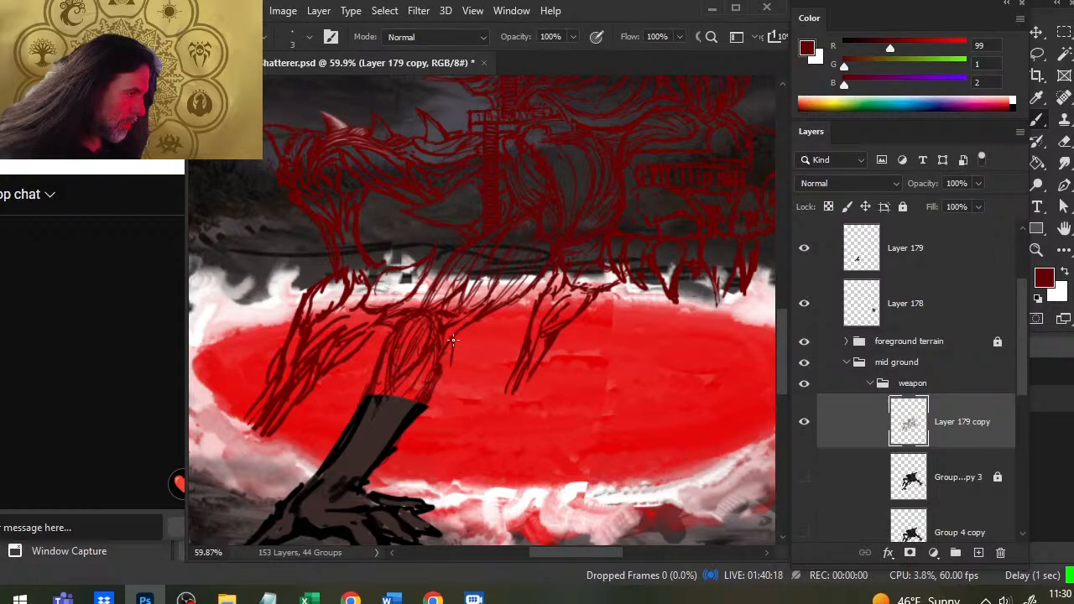
left_click_drag(450, 361, 429, 398)
left_click_drag(448, 345, 441, 388)
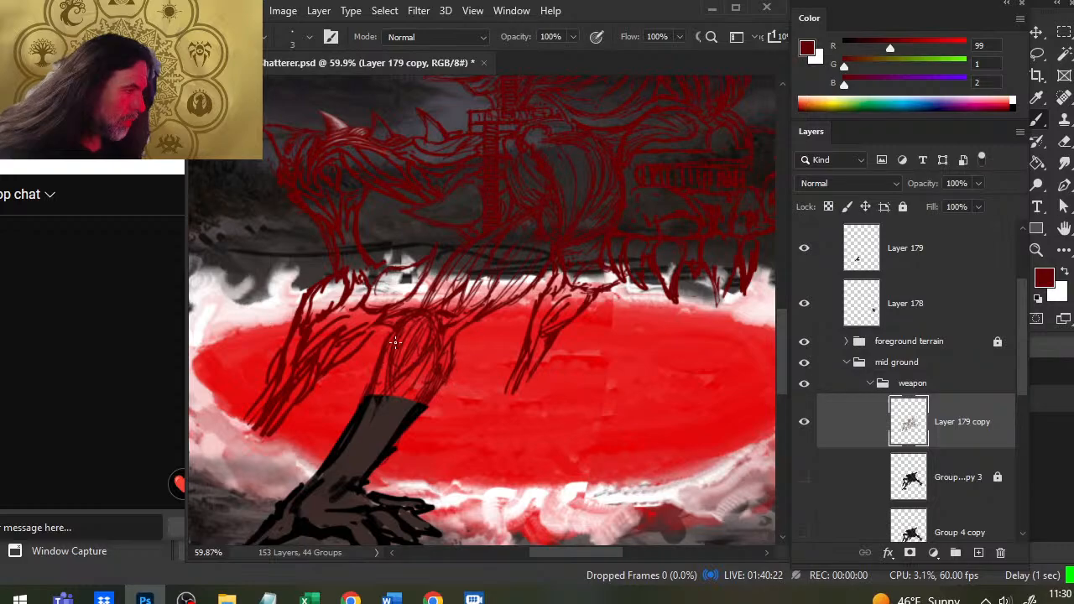
key("e")
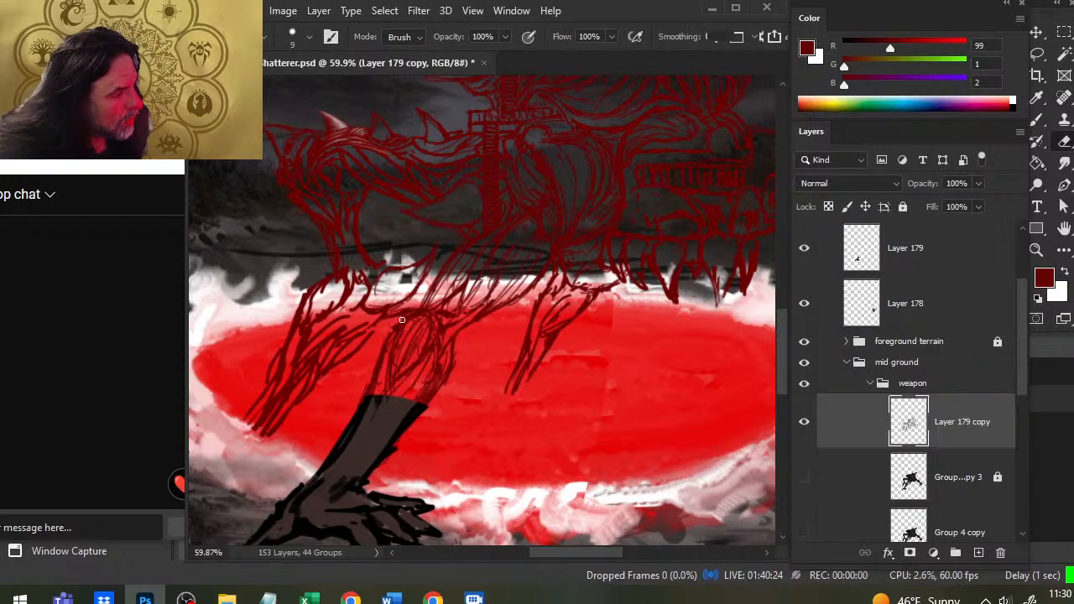
key("b")
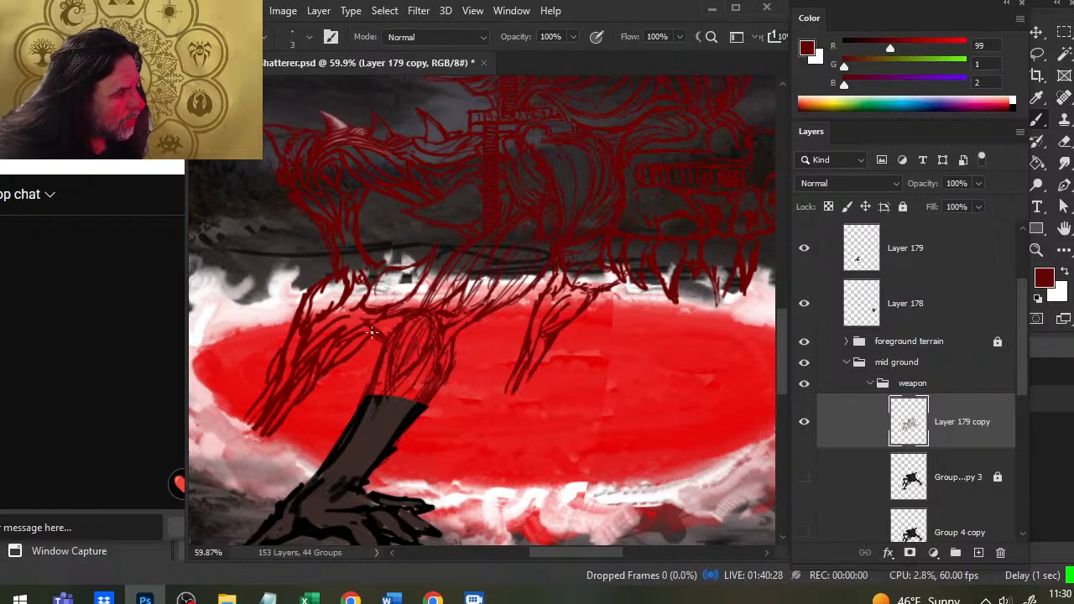
Step: On Layer 179 copy, redraw the curved lines joining the left limb to the central forearm's joint, erasing overlapping marks
key("e")
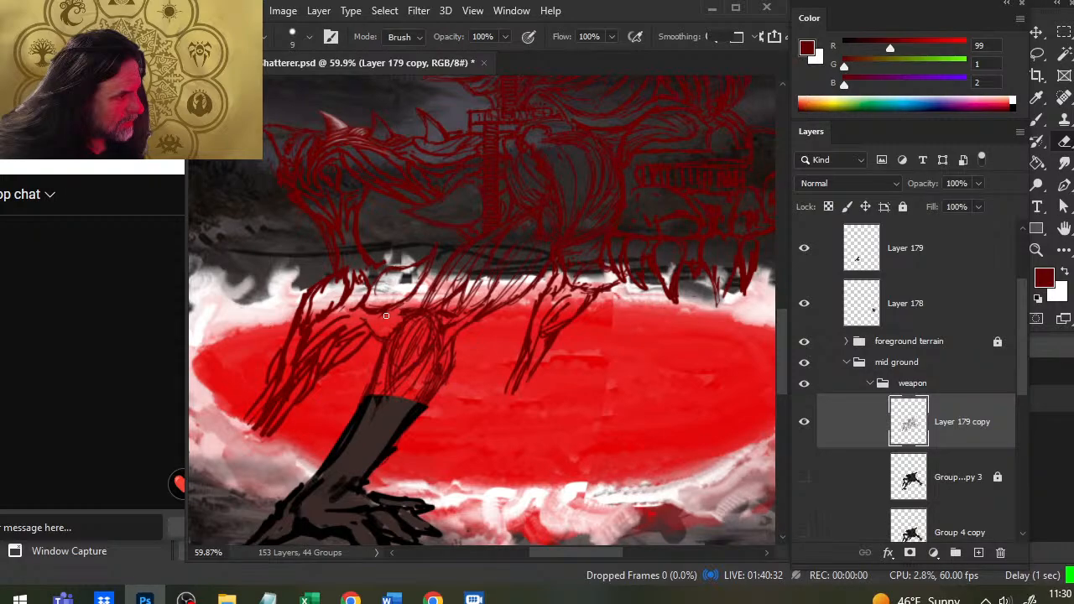
key("b")
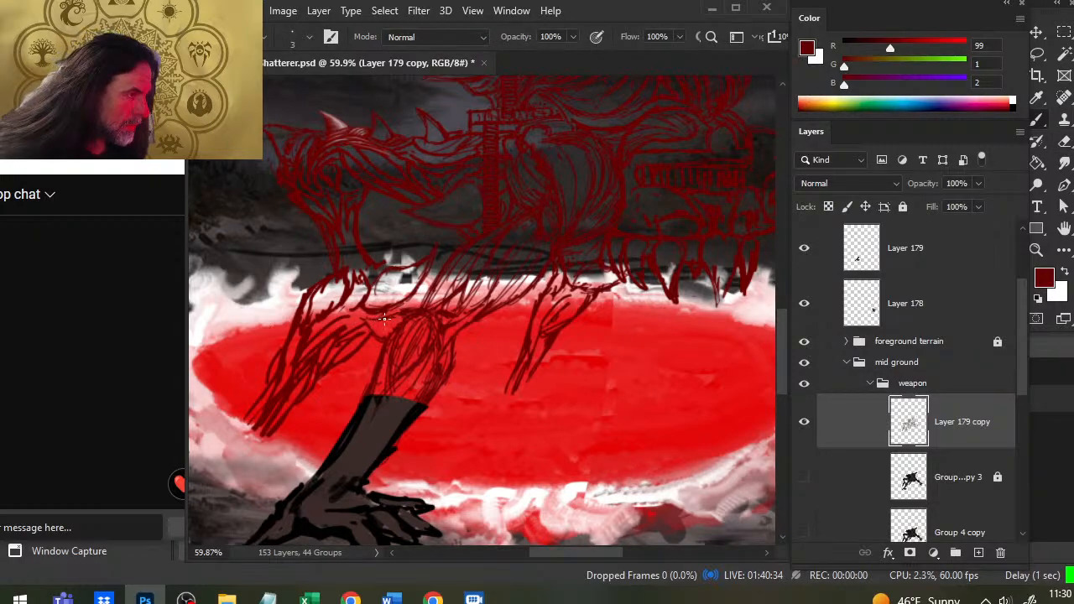
key("e")
key("b")
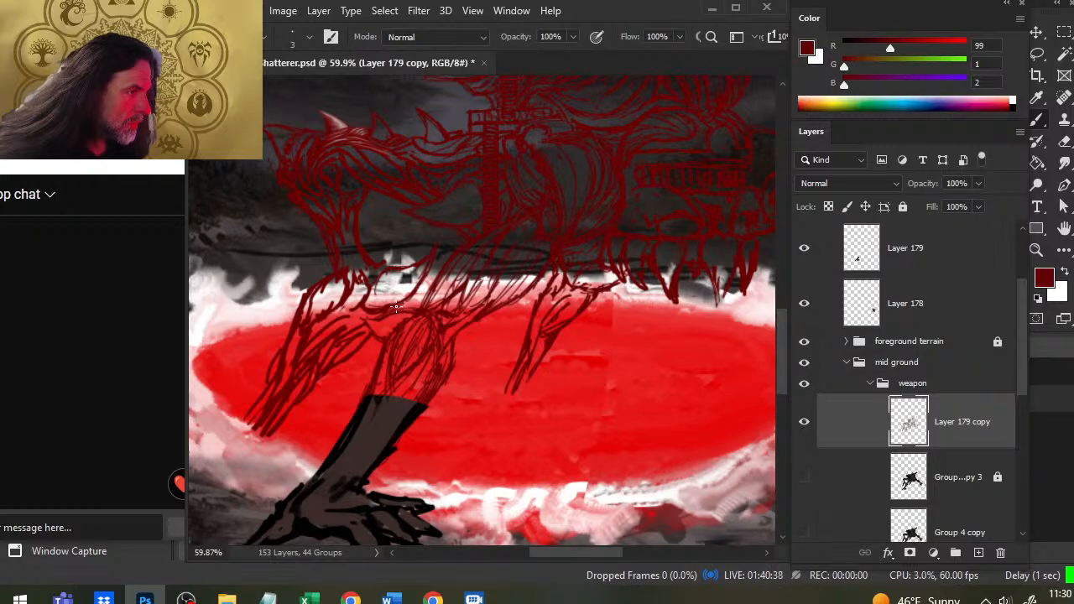
key("e")
key("b")
key("e")
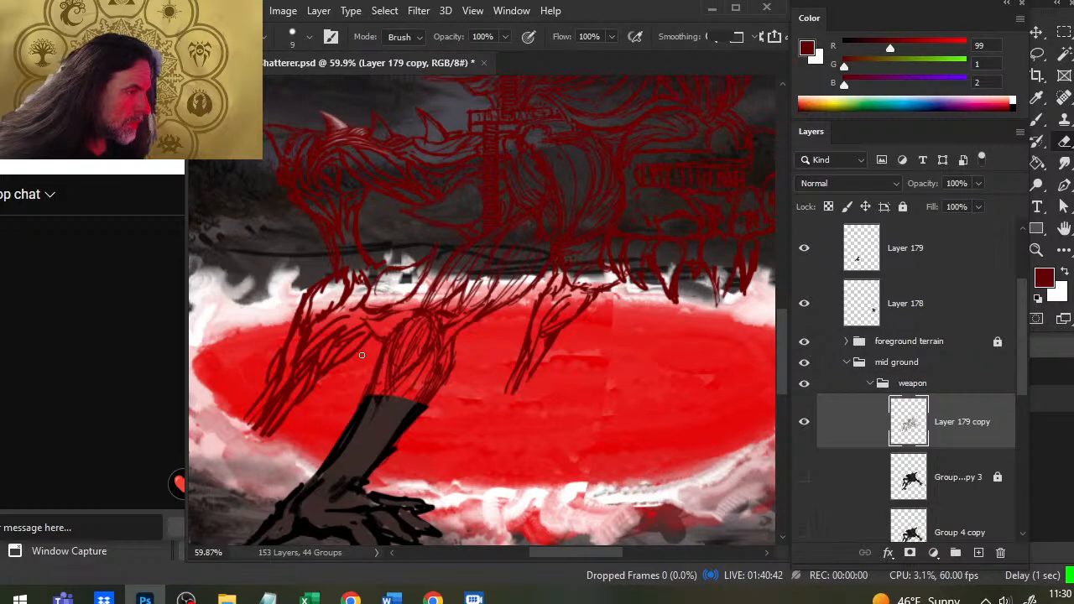
Step: Refine the central forearm's upper left contour just below the joint, trimming stray lines beside it
key("b")
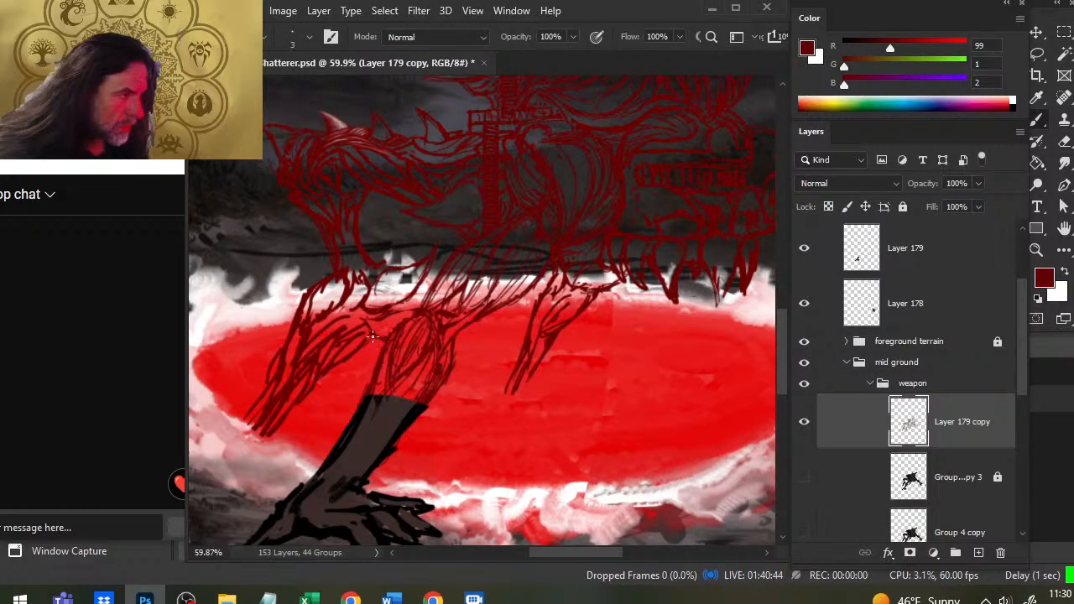
key("e")
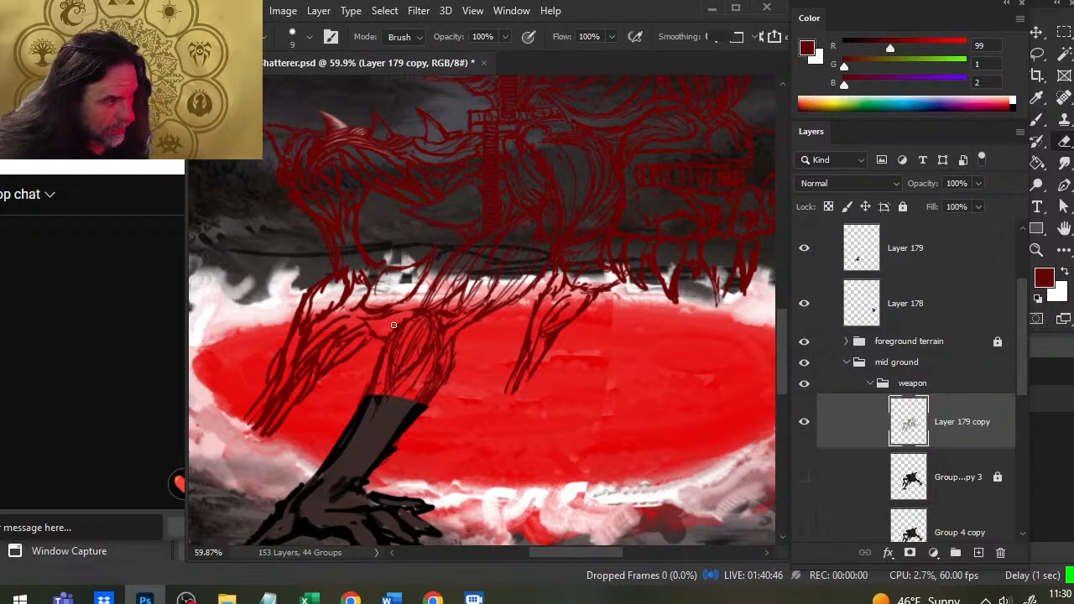
key("b")
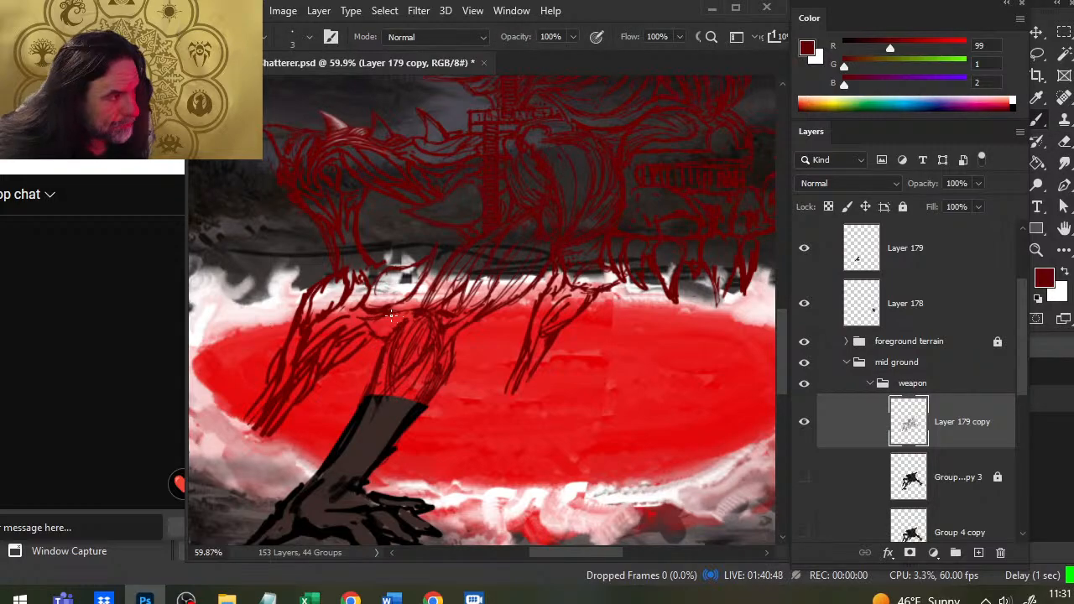
key("e")
key("b")
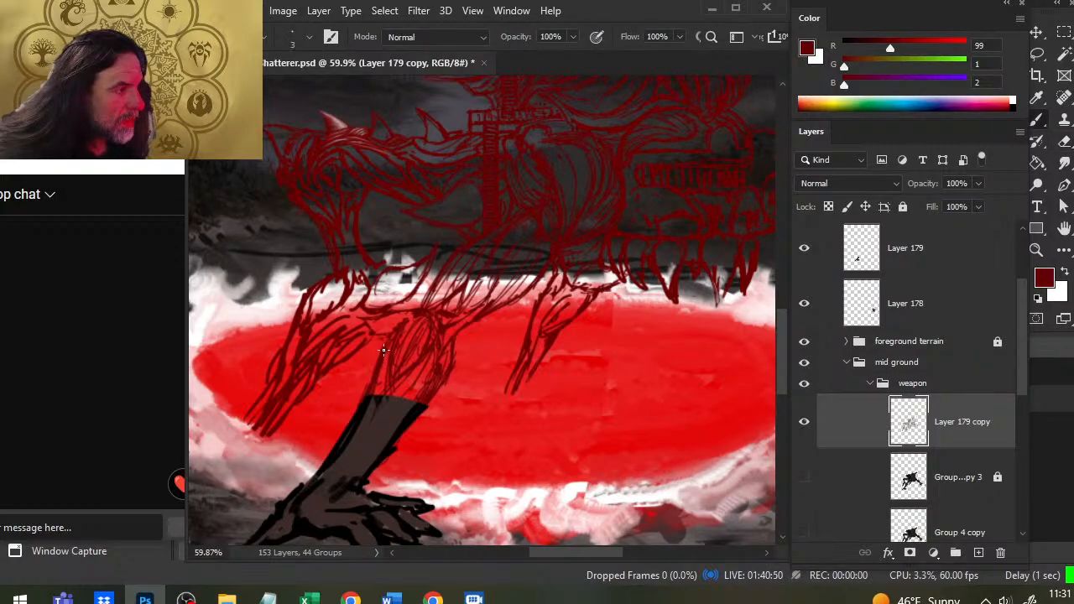
key("e")
key("b")
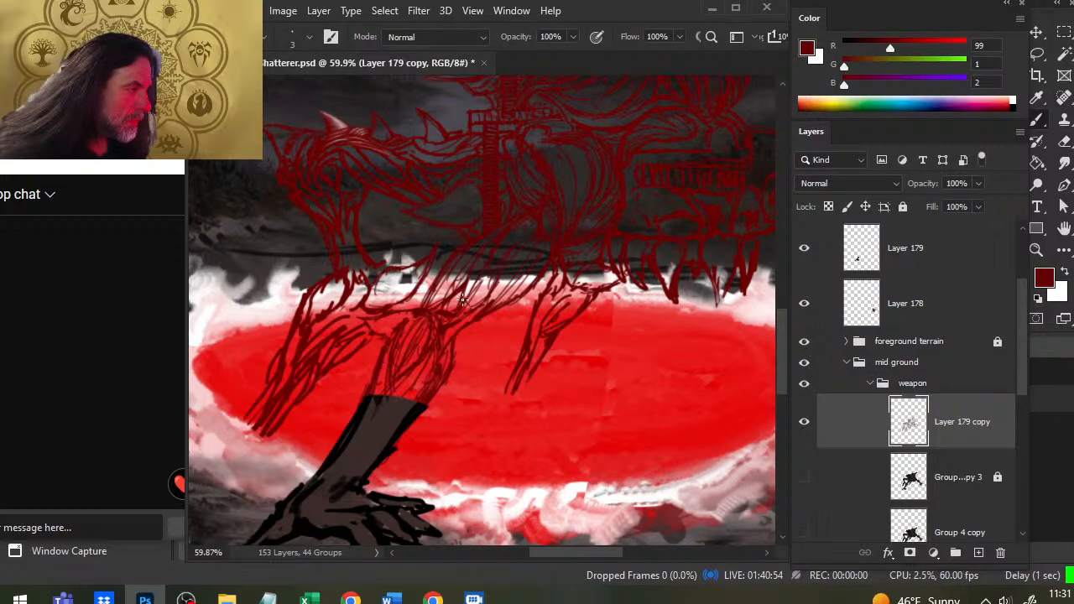
Step: Erase the straight rod lines where the right arm leaves the body and sketch a curved, organic lower contour
key("z")
left_click_drag(525, 398, 465, 390)
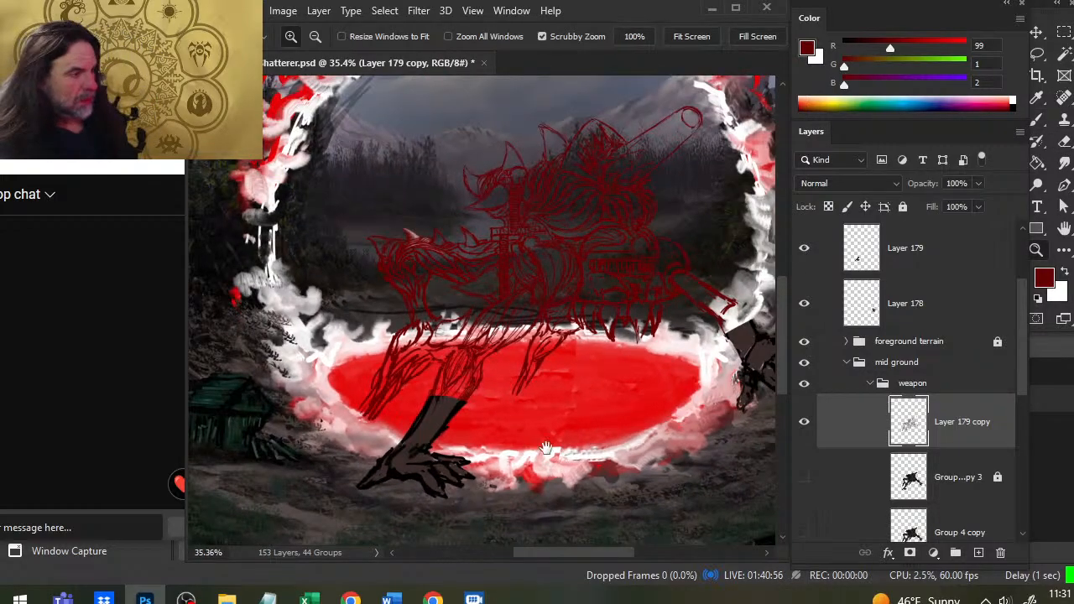
mouse_move(545, 445)
left_mouse_down()
mouse_move(433, 379)
mouse_move(350, 375)
mouse_move(371, 307)
left_mouse_up()
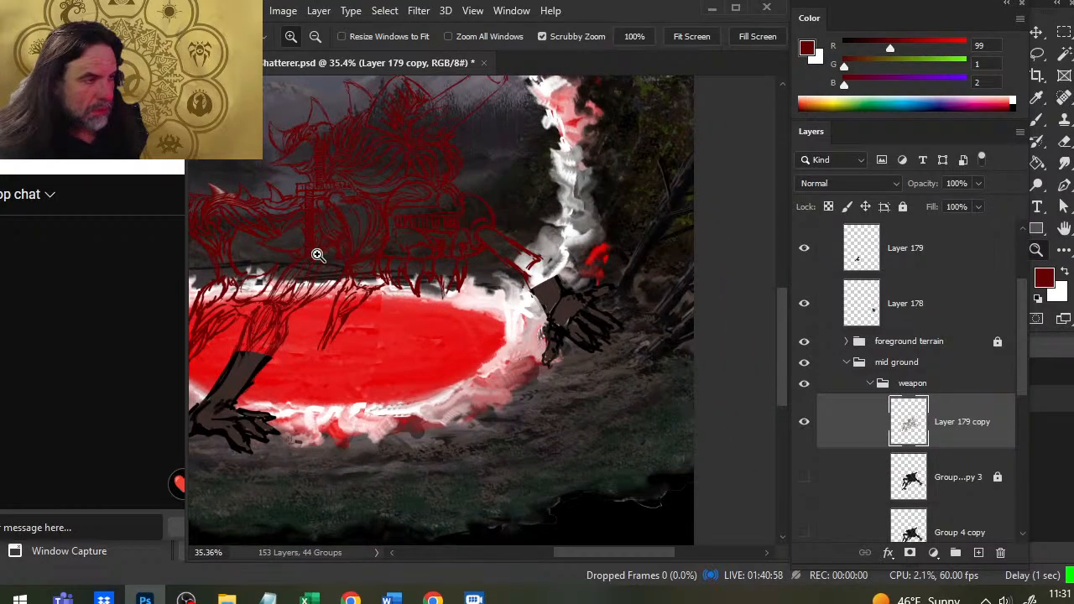
left_click_drag(439, 252, 495, 236)
key("b")
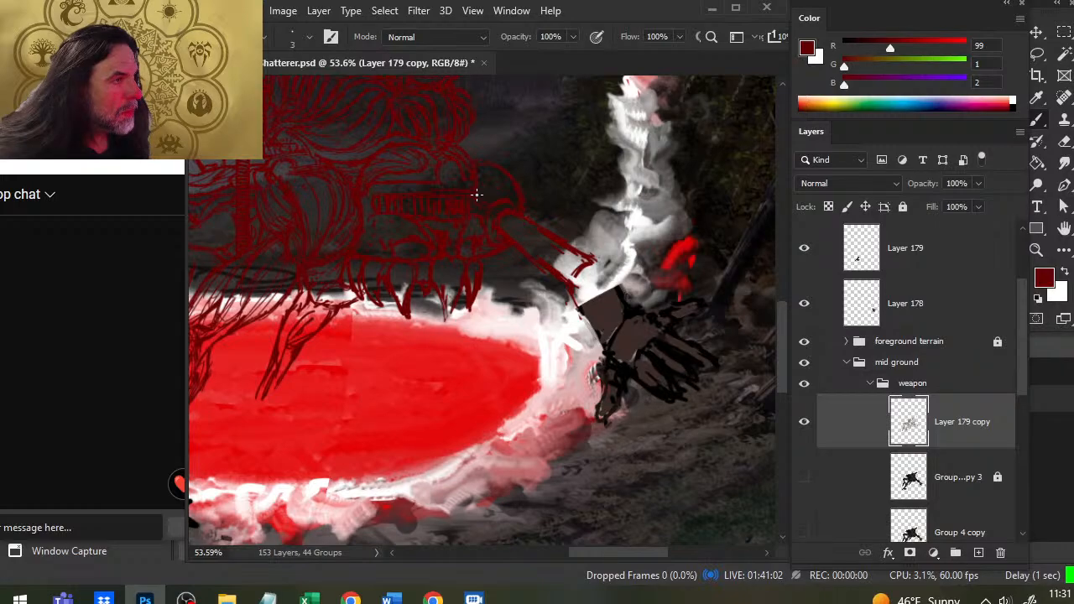
key("e")
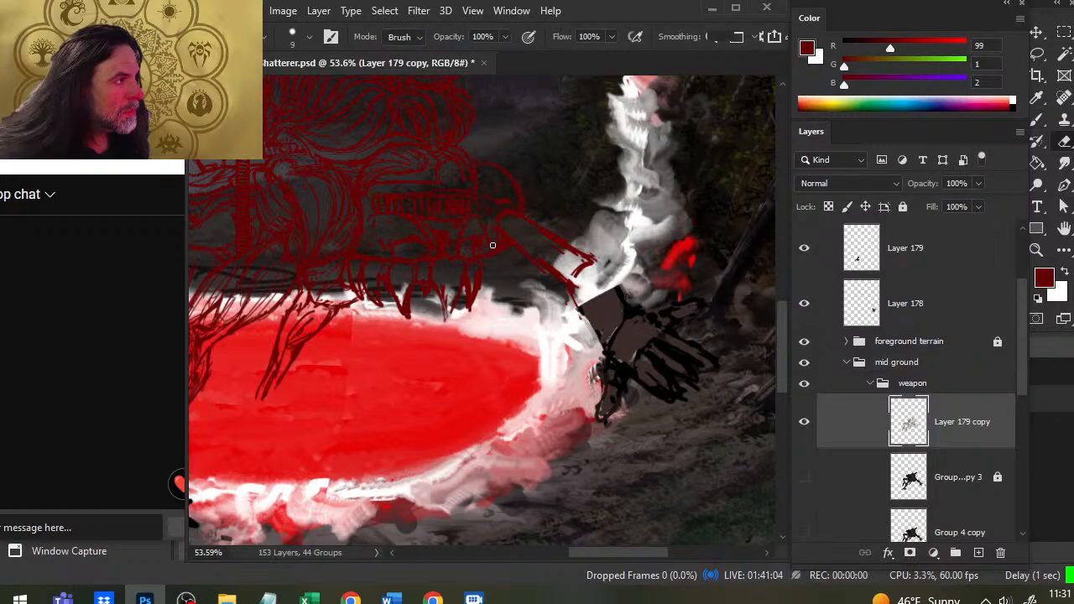
key("b")
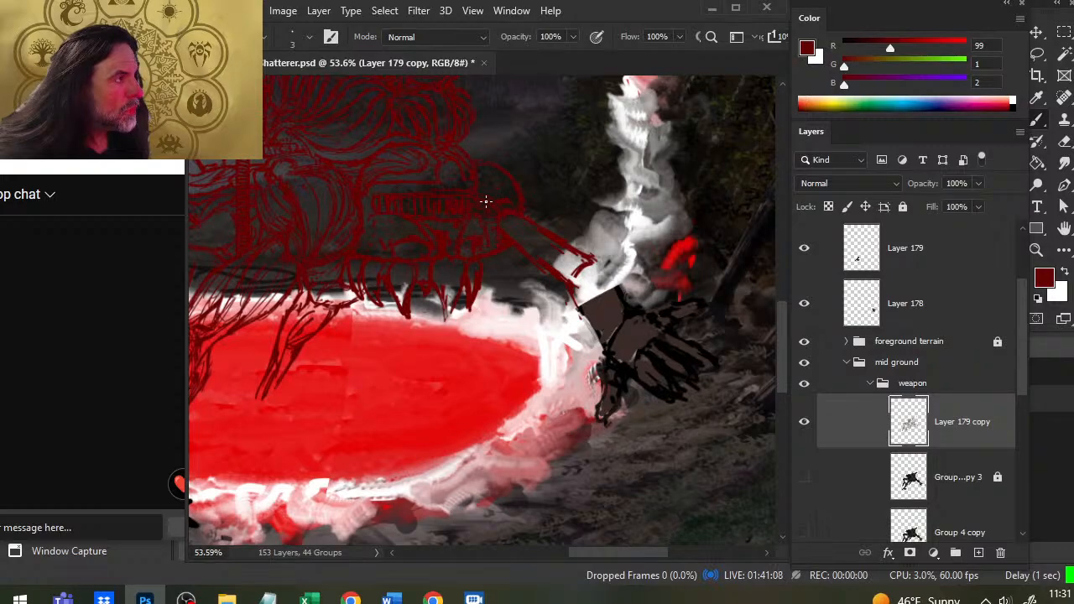
key("e")
key("b")
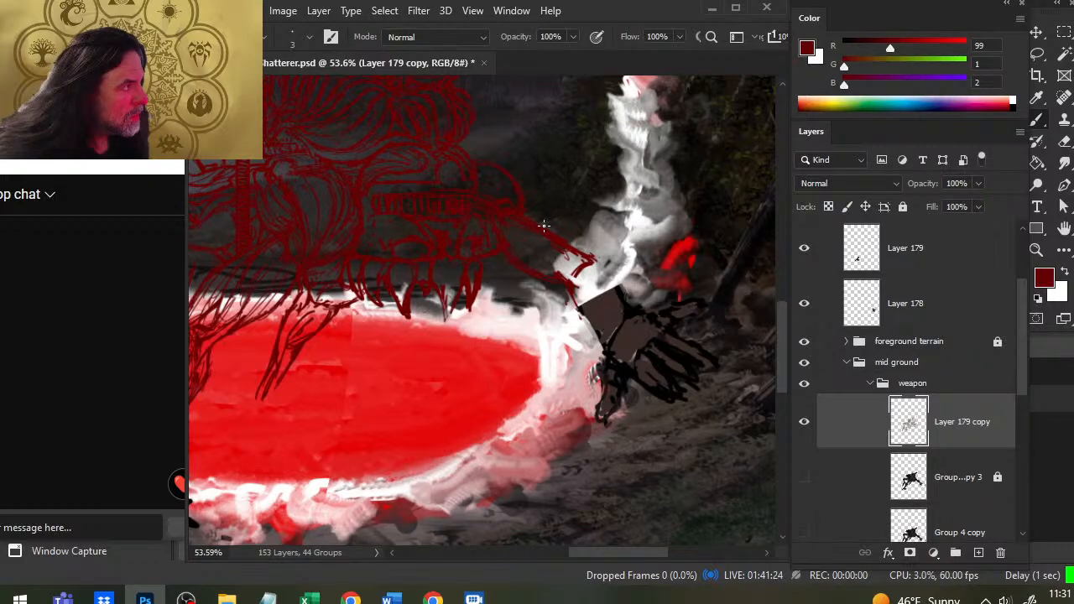
Step: Replace the right forearm's straight upper edge with a thinner curved contour and add muscle strands toward the wrist
key("e")
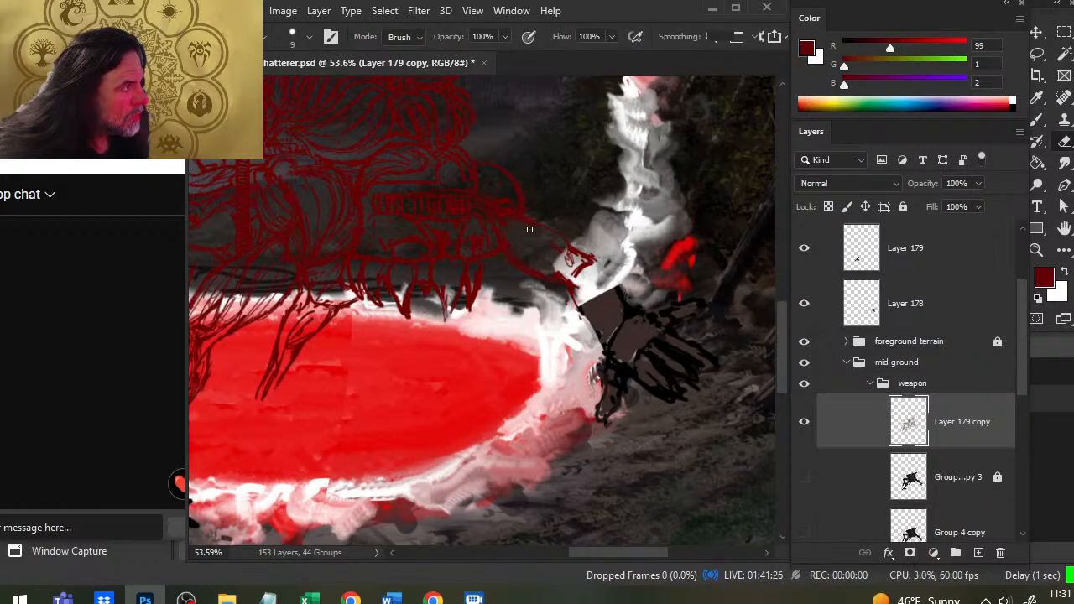
key("b")
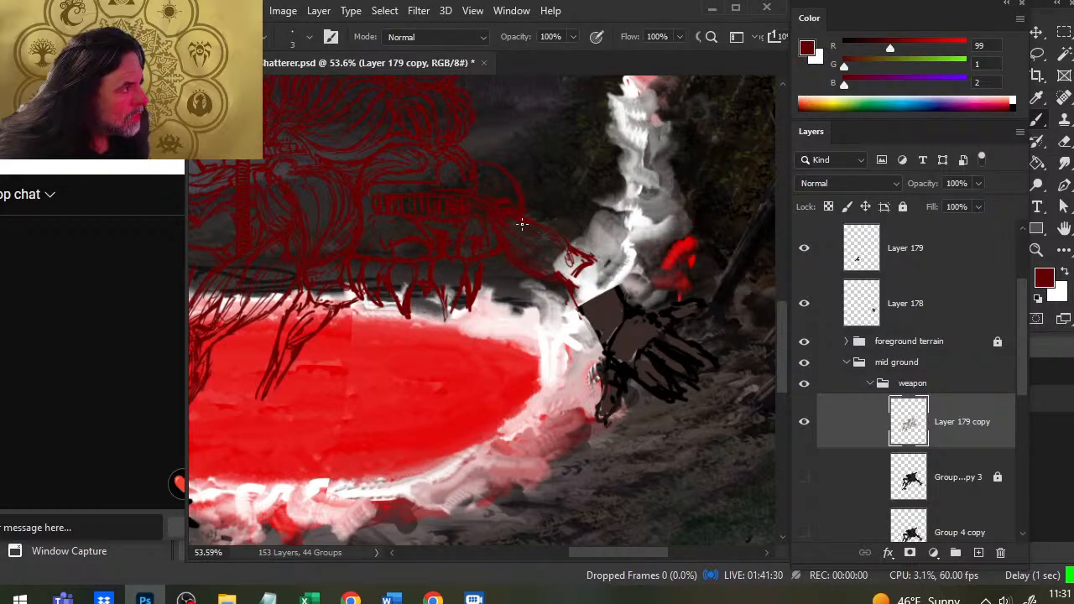
left_click_drag(542, 230, 577, 266)
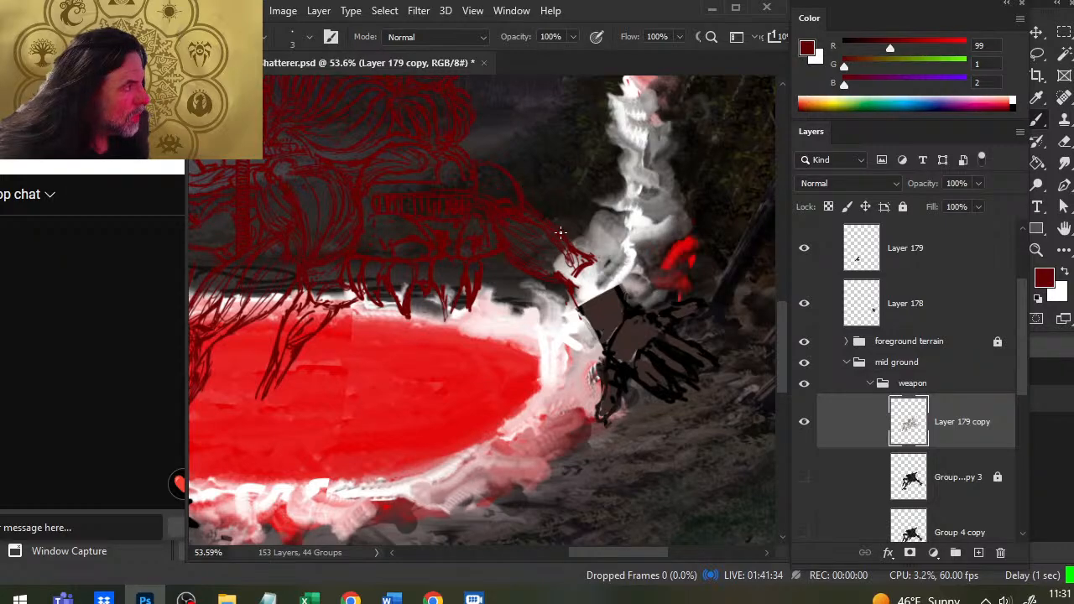
mouse_move(570, 242)
left_mouse_down()
mouse_move(595, 265)
mouse_move(553, 233)
mouse_move(529, 241)
left_mouse_up()
key("e")
key("b")
key("e")
key("b")
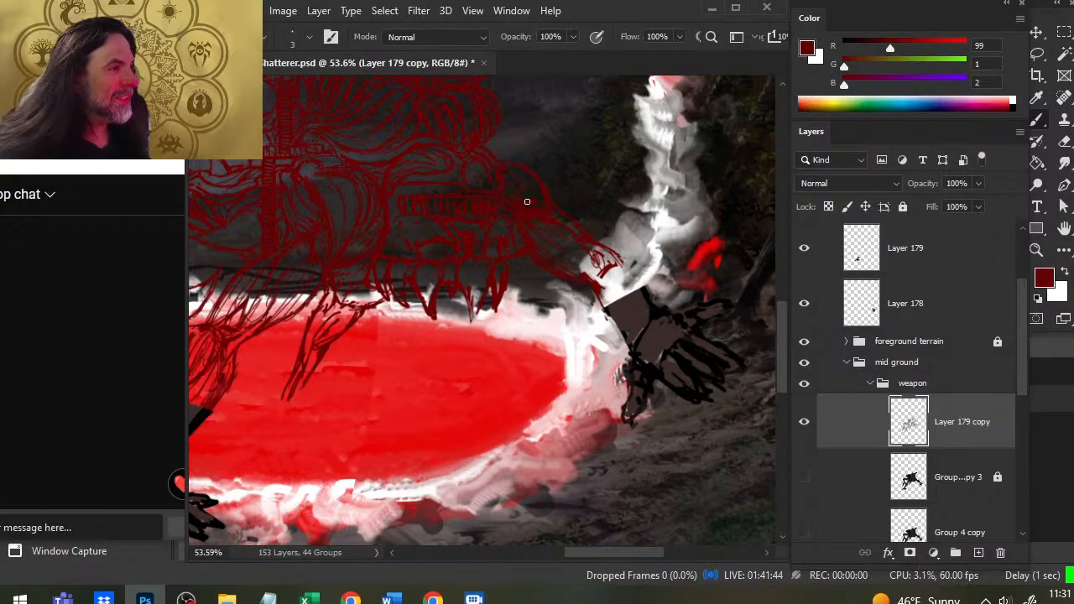
Step: Erase the round arc above the right arm's base and sketch short shoulder strands in its place
key("e")
key("b")
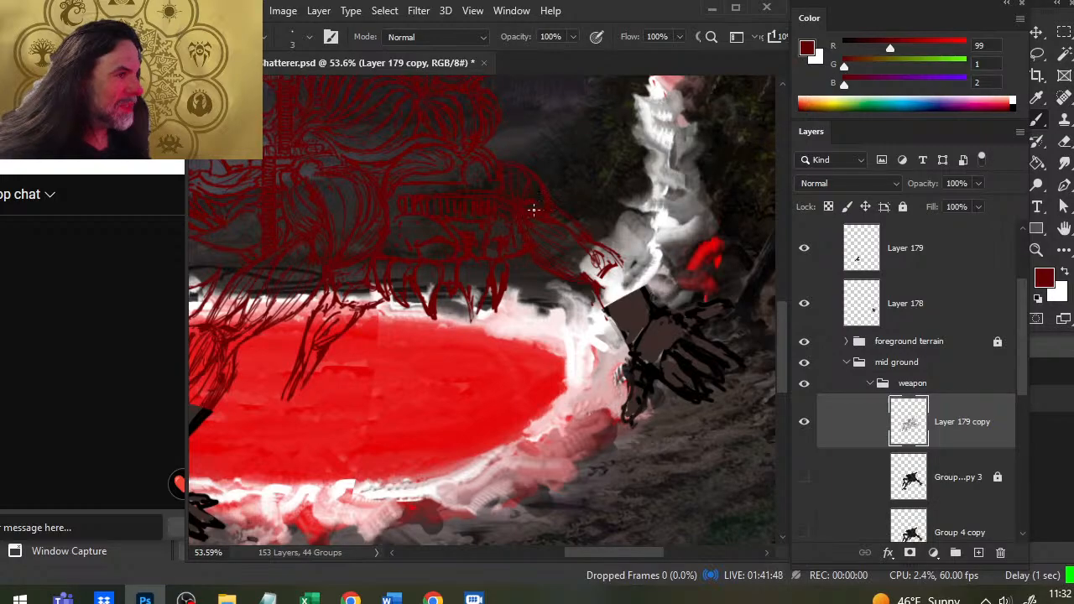
key("e")
key("b")
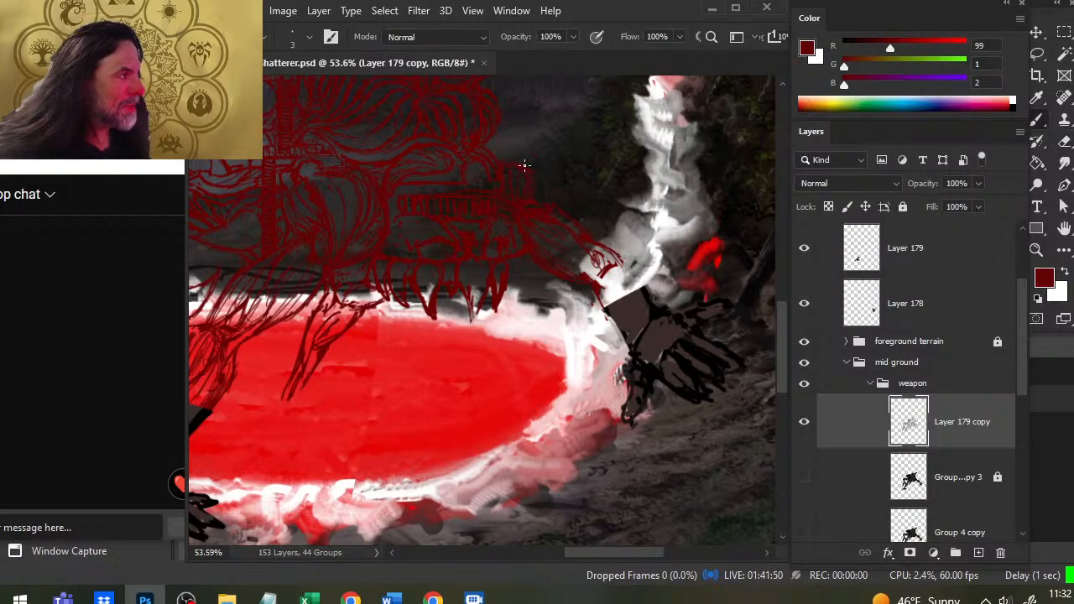
key("e")
key("b")
key("e")
key("b")
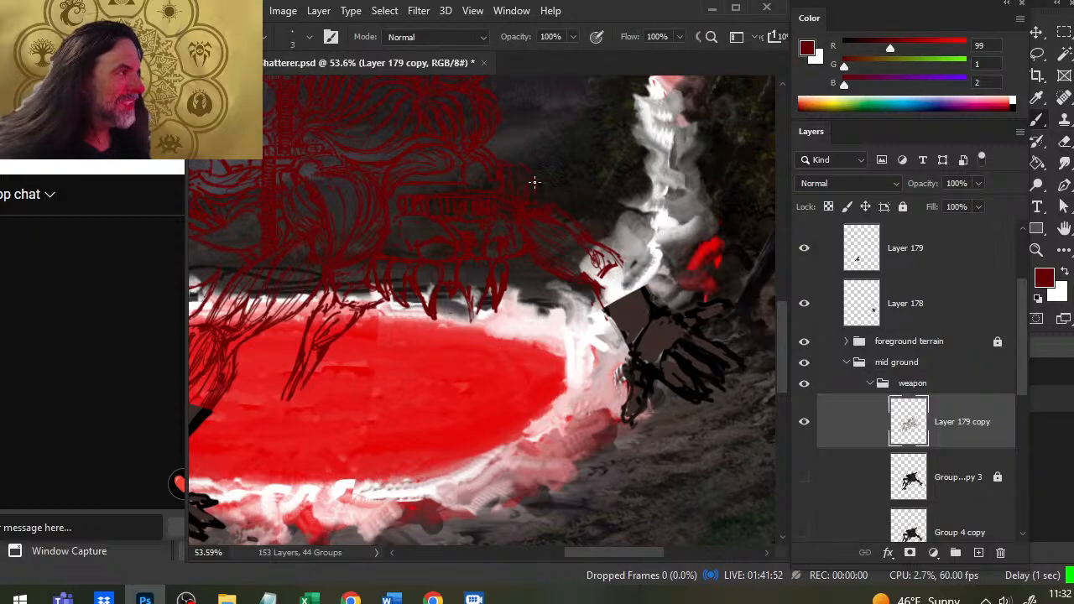
key("e")
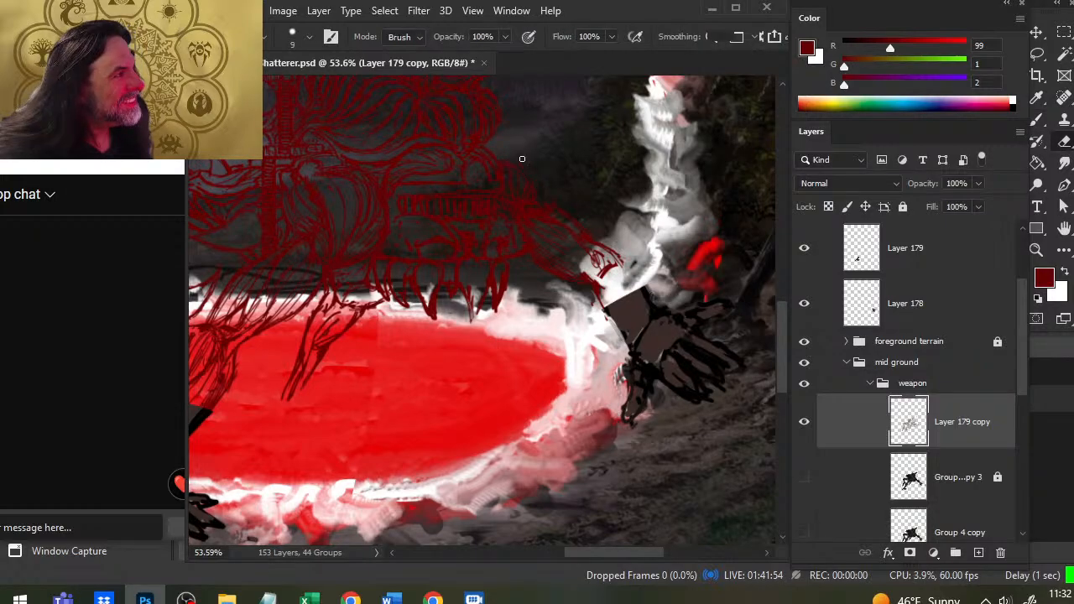
key("b")
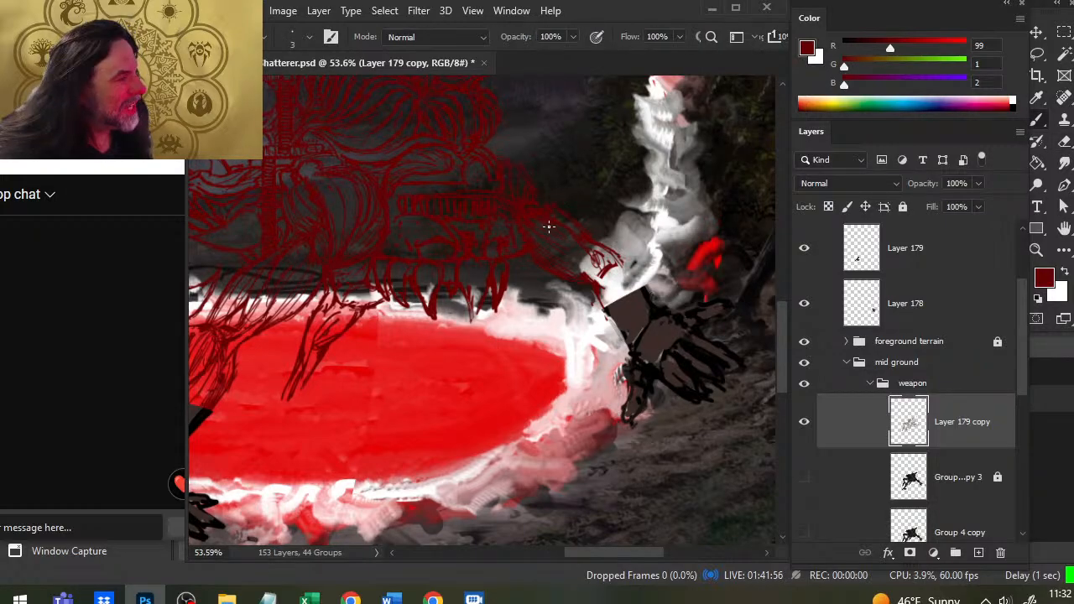
Step: Draw the right shoulder's sloping outline into the forearm, clean its outer edge and fill the forearm with strands to the wrist
key("e")
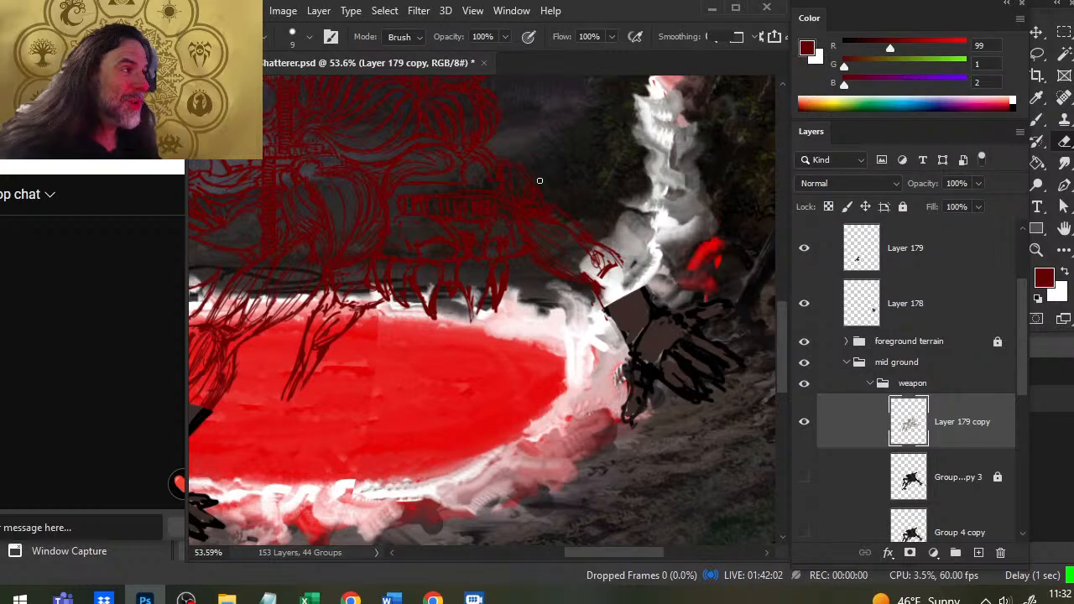
key("b")
key("e")
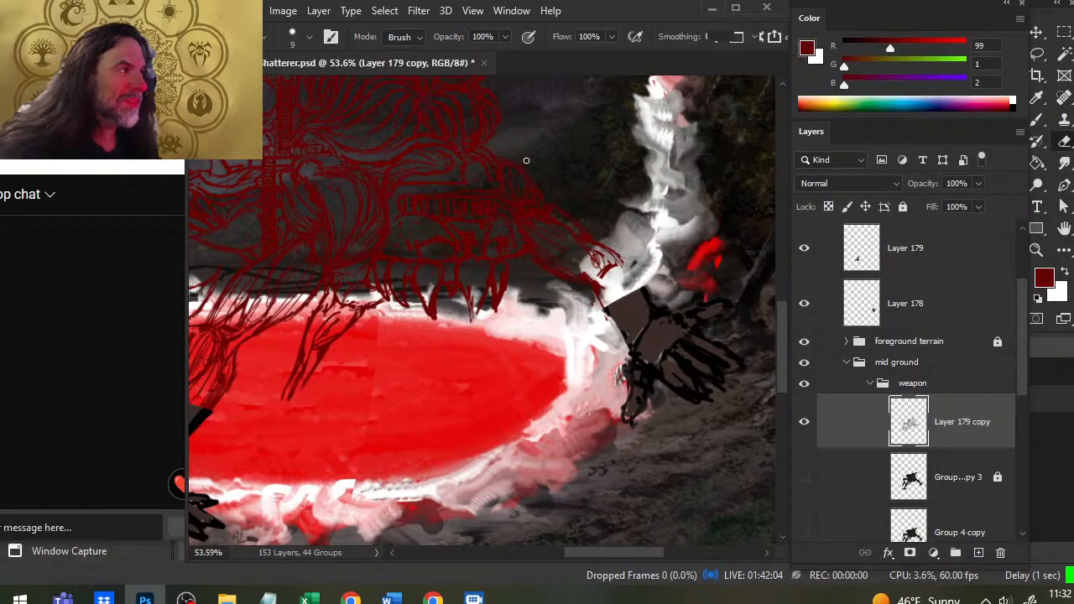
key("b")
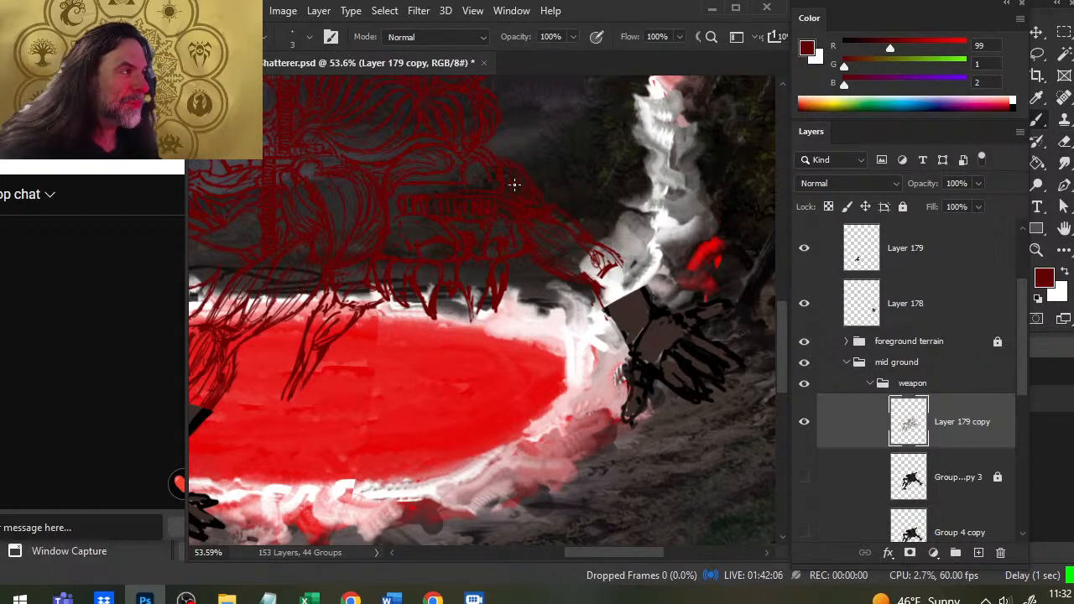
key("e")
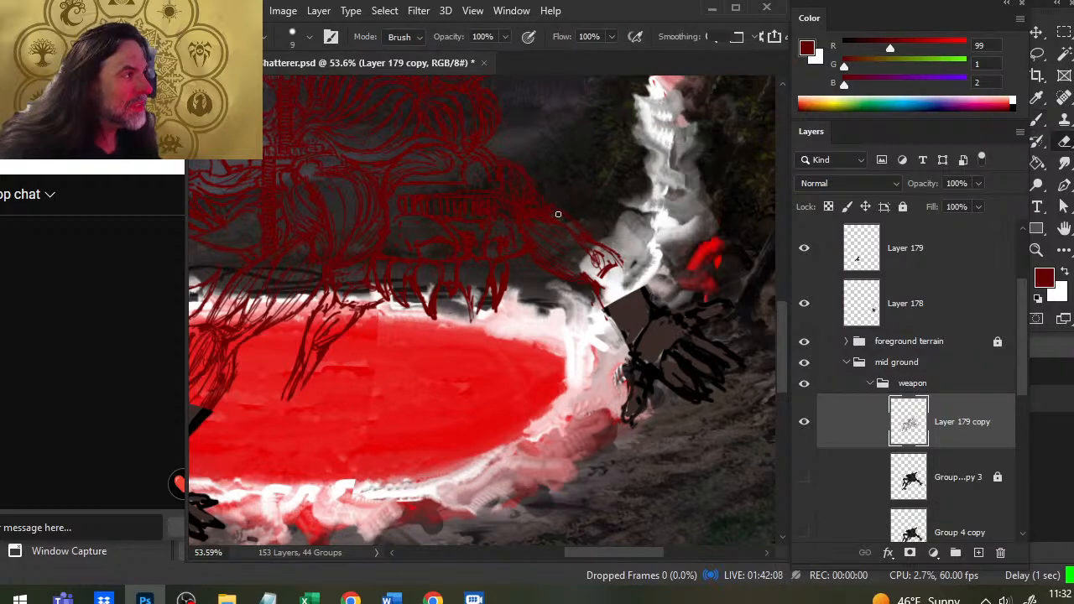
key("b")
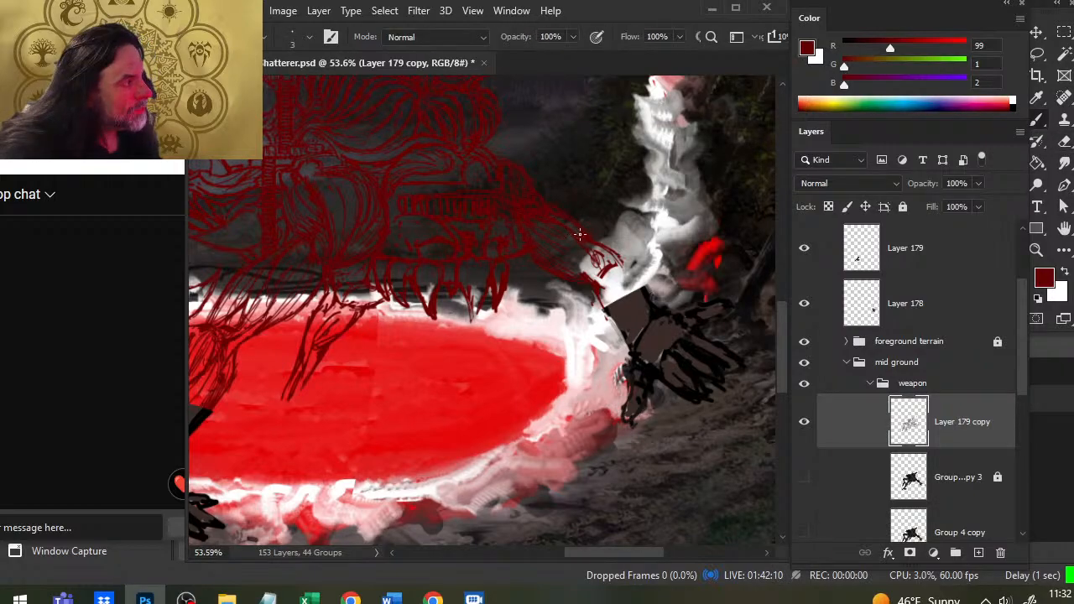
key("e")
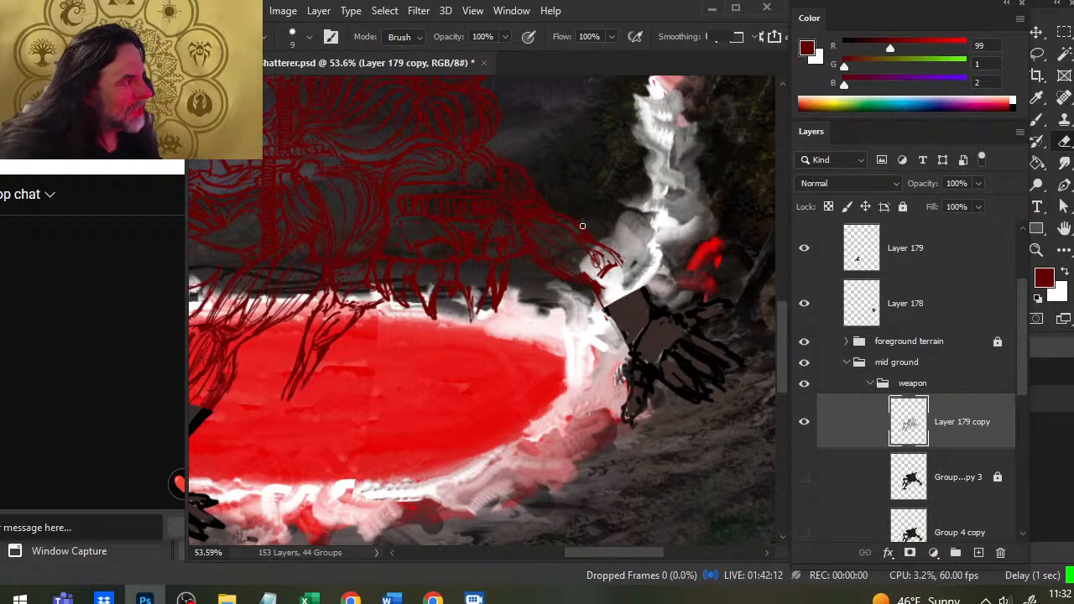
key("b")
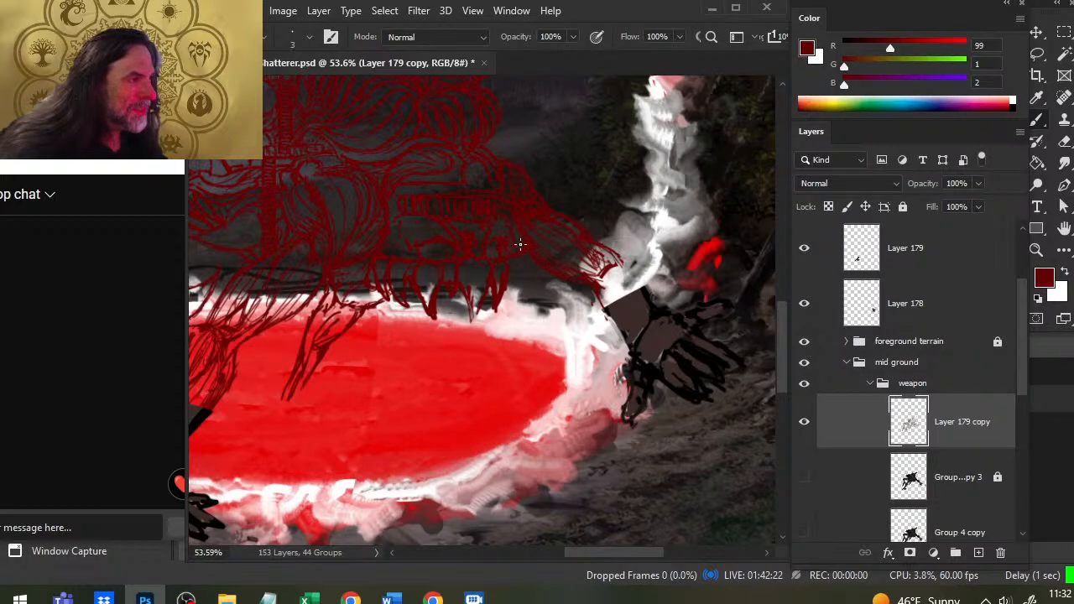
Step: Sketch the outline beneath the right shoulder down to the last hanging spike, erasing excess lines around the spike
key("e")
key("b")
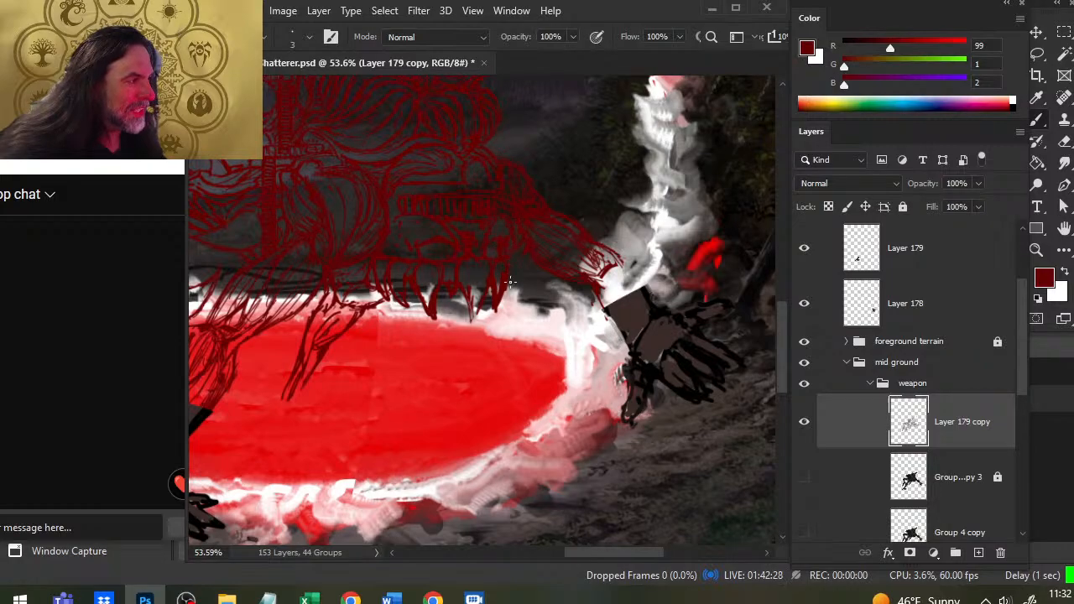
key("e")
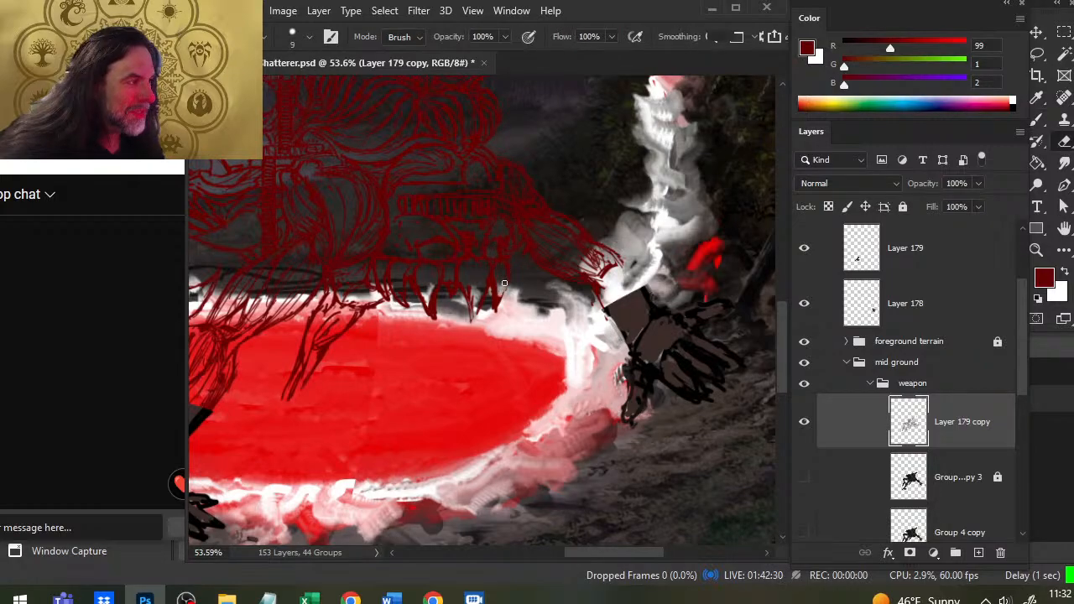
key("b")
key("e")
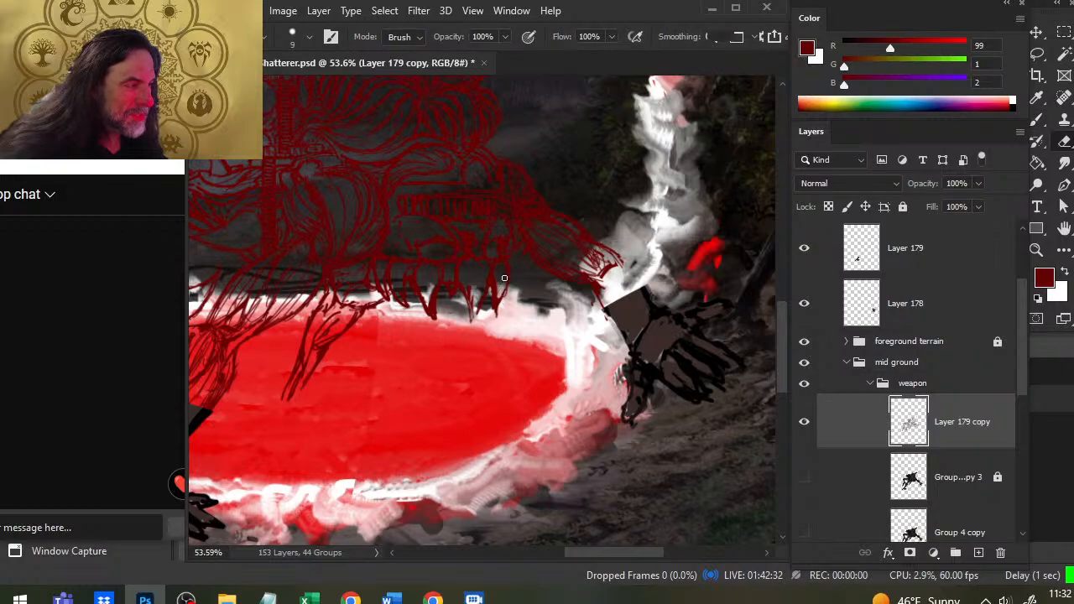
key("b")
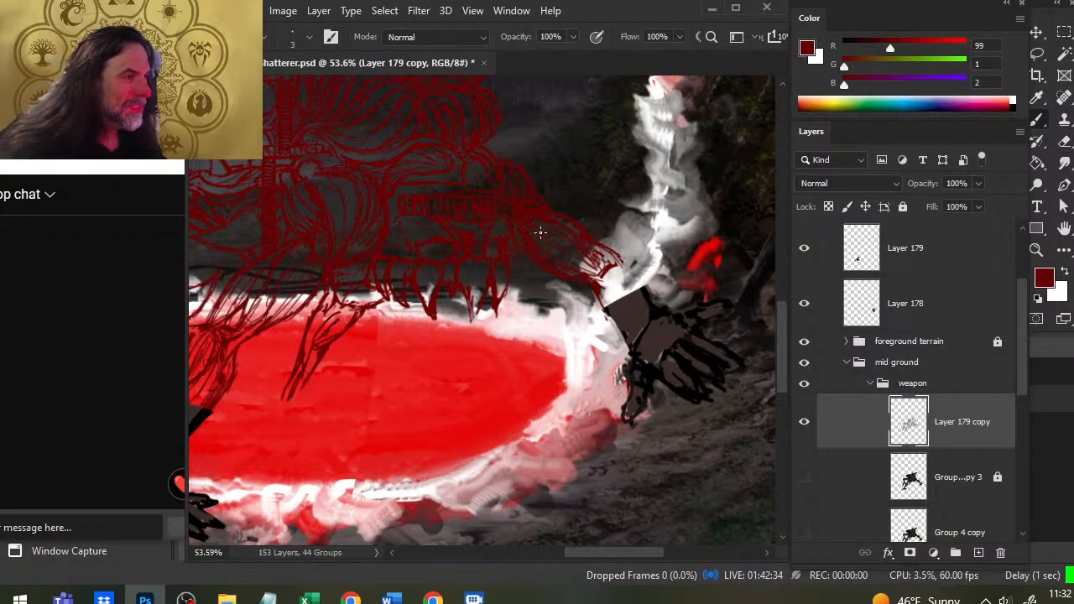
Step: Erase the stray curved lines at the right shoulder and redraw the sketch lines where the arm joins the body
key("e")
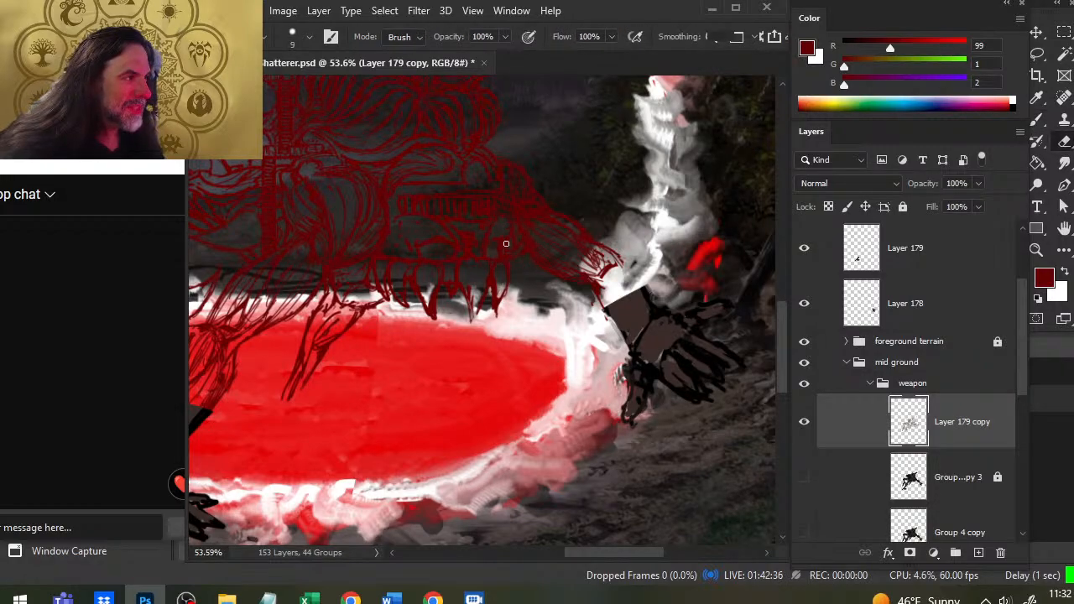
key("b")
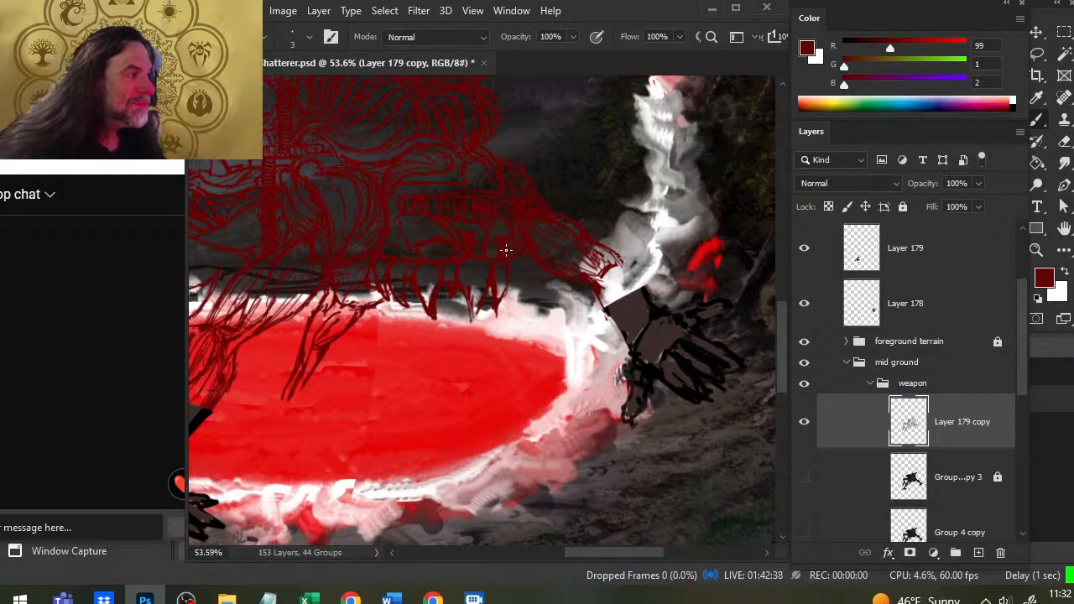
key("e")
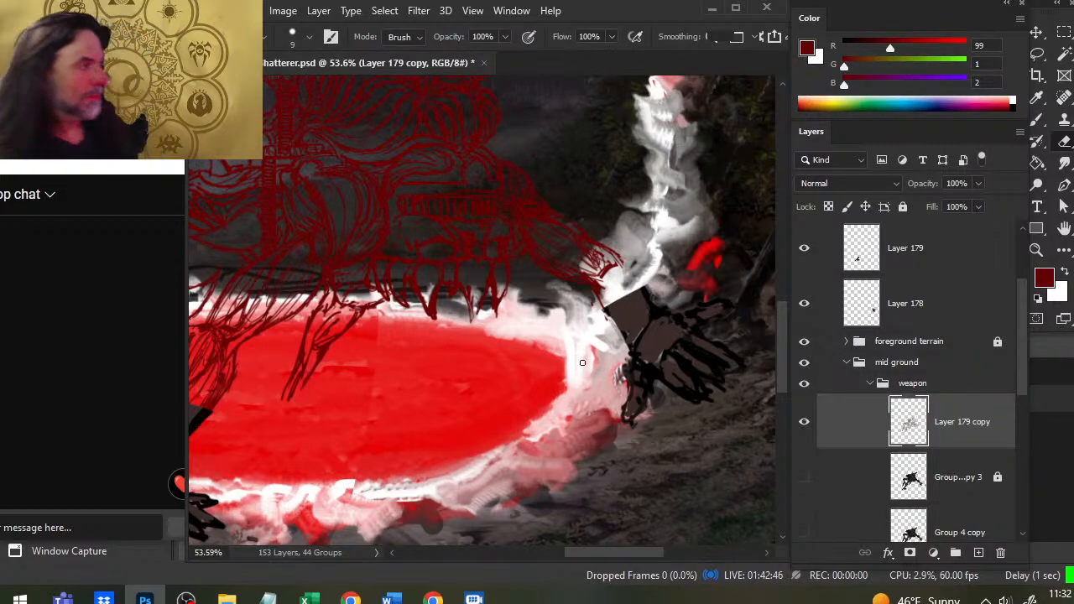
Step: Sketch short pointed spikes around the right wrist above the clawed hand, erasing and redrawing strokes to refine their shape
key("z")
left_click_drag(476, 329, 419, 402)
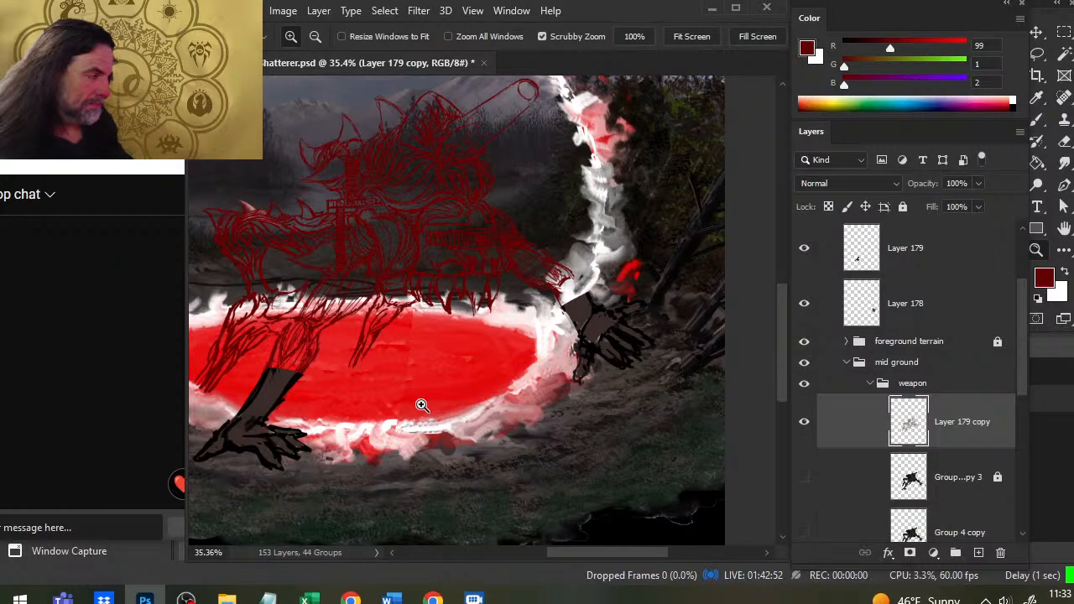
key("b")
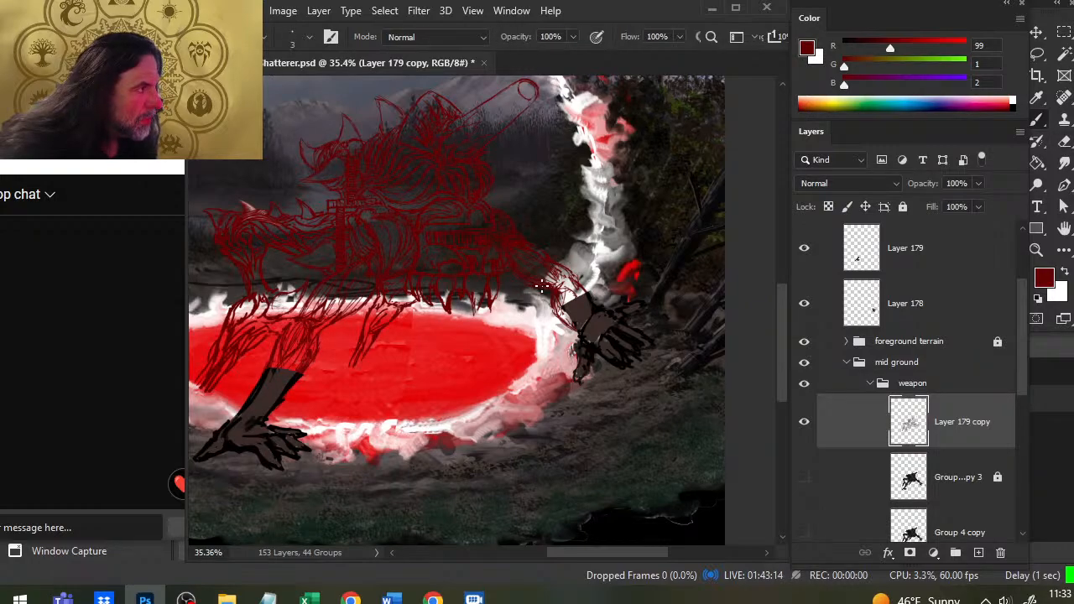
key("e")
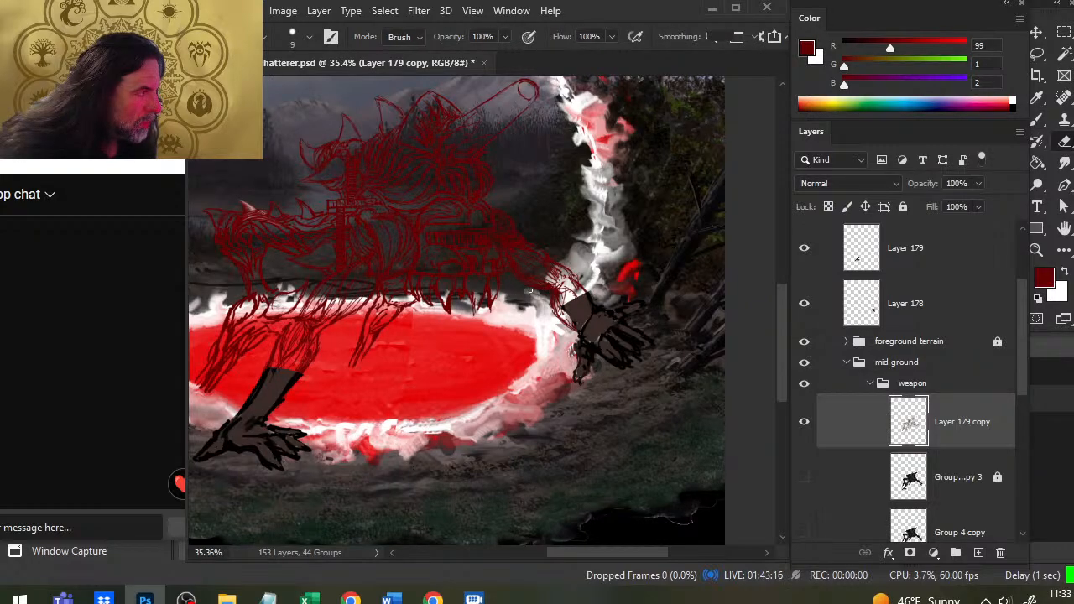
key("b")
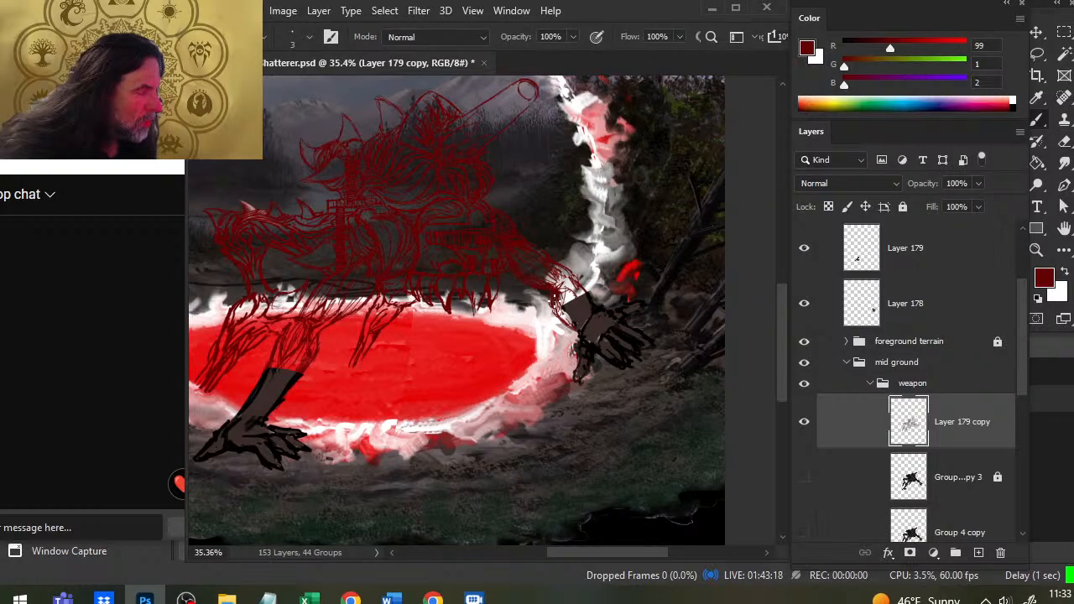
key("e")
key("b")
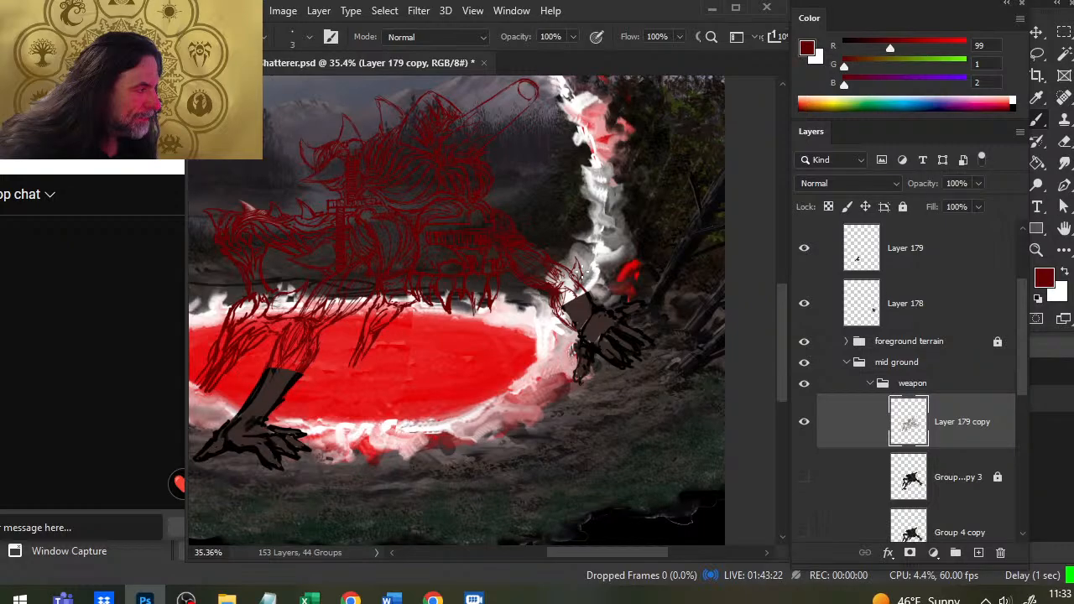
key("e")
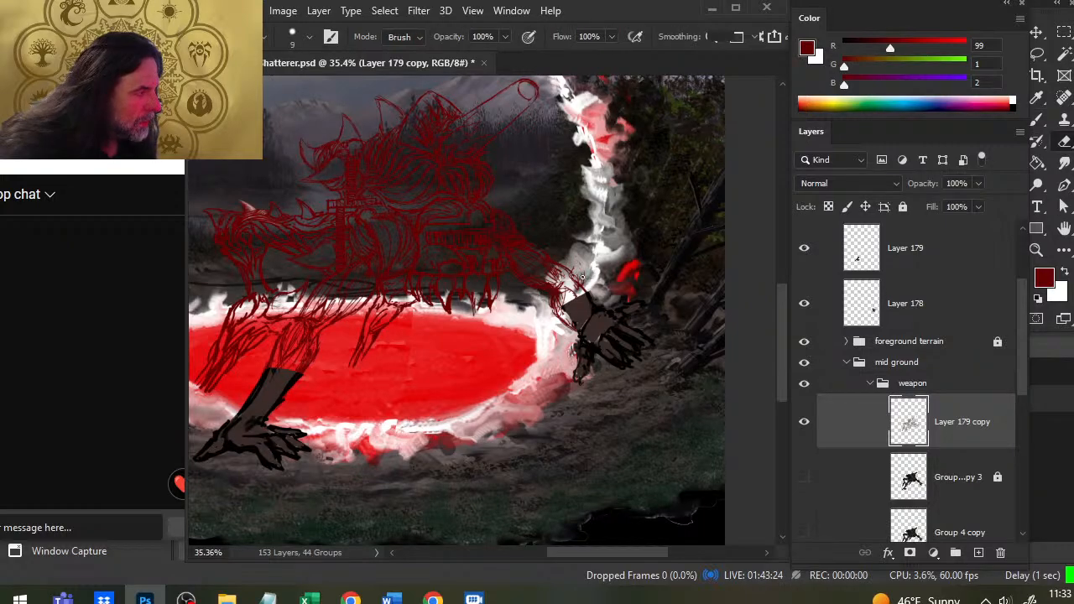
key("b")
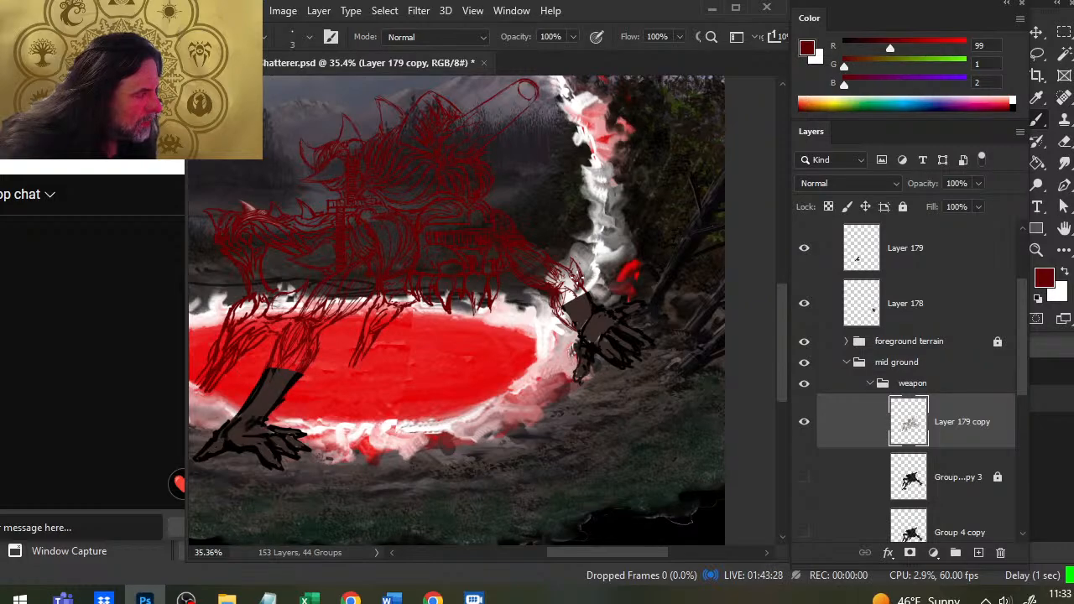
key("e")
key("b")
key("e")
Step: Sample the dark brown of the left clawed forearm and add a new empty layer directly beneath the line sketch layer
key("z")
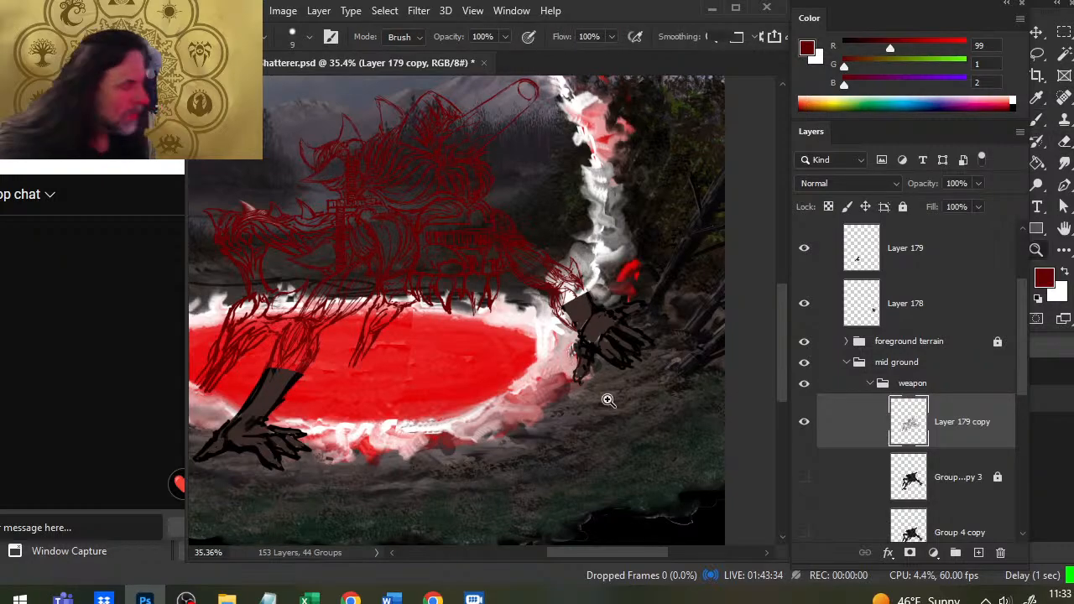
left_click_drag(609, 385, 565, 362)
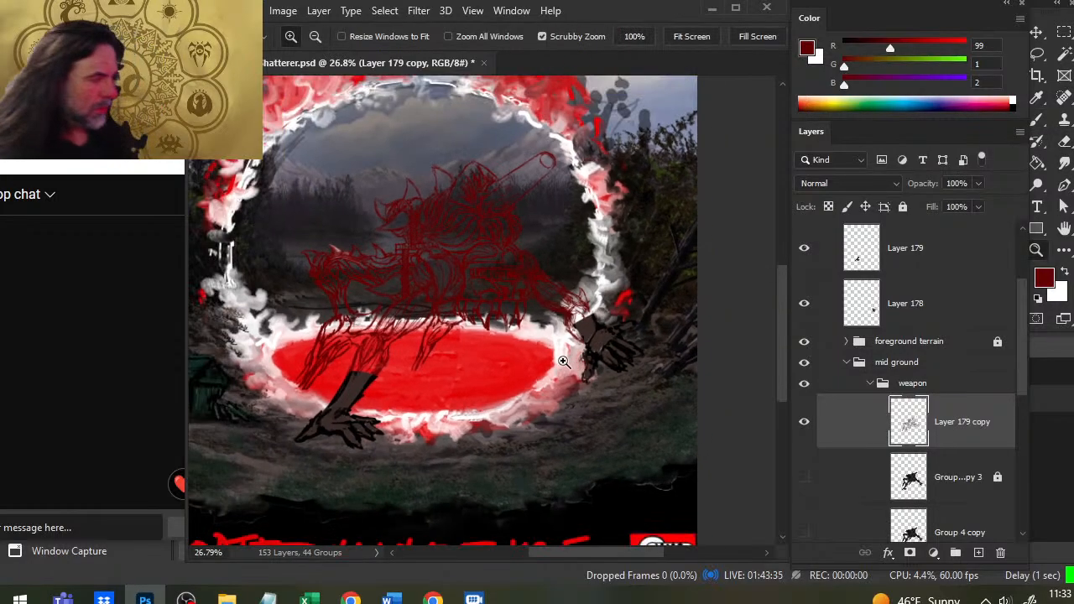
left_click(464, 303)
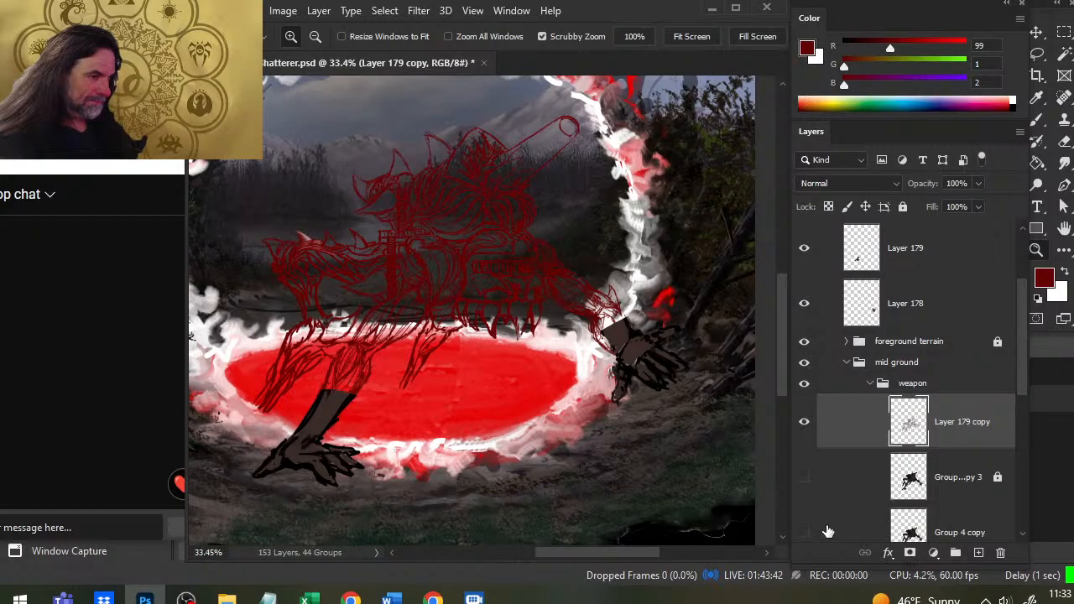
key("b")
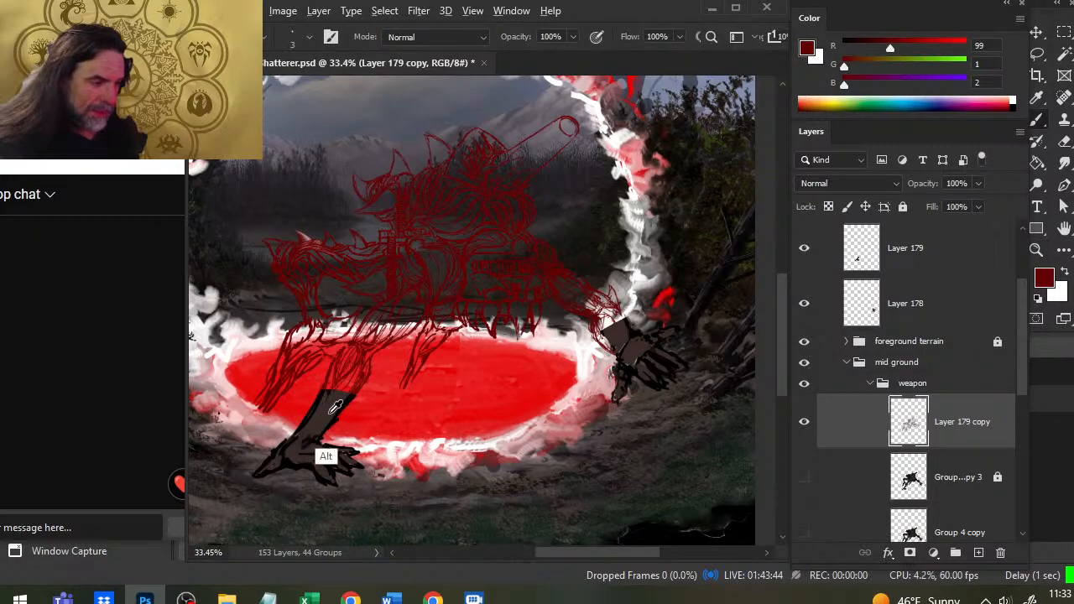
left_click(332, 407, "alt")
left_click(850, 486)
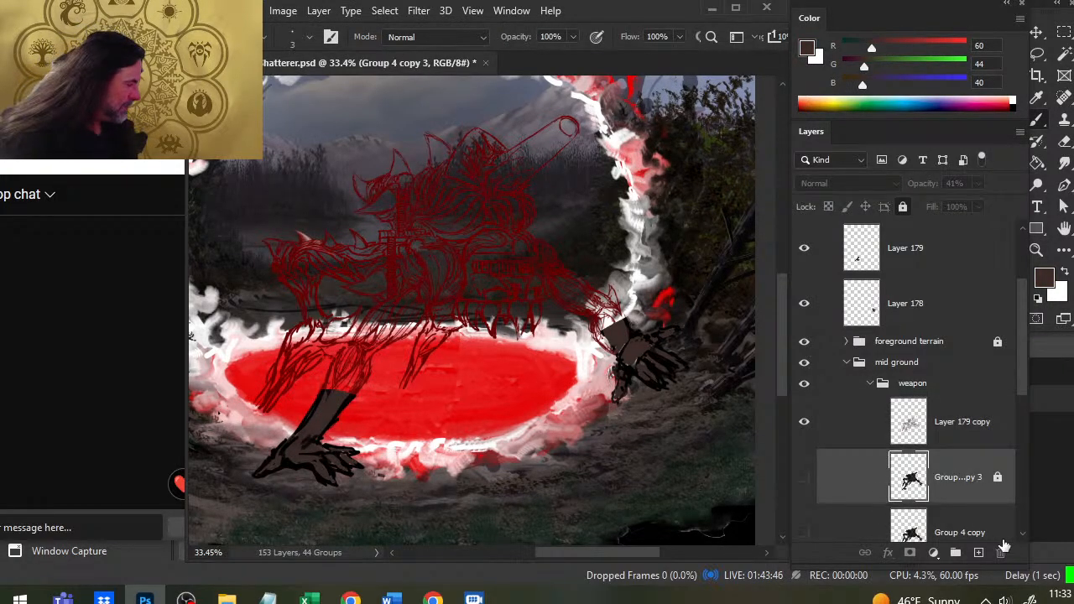
left_click(978, 552)
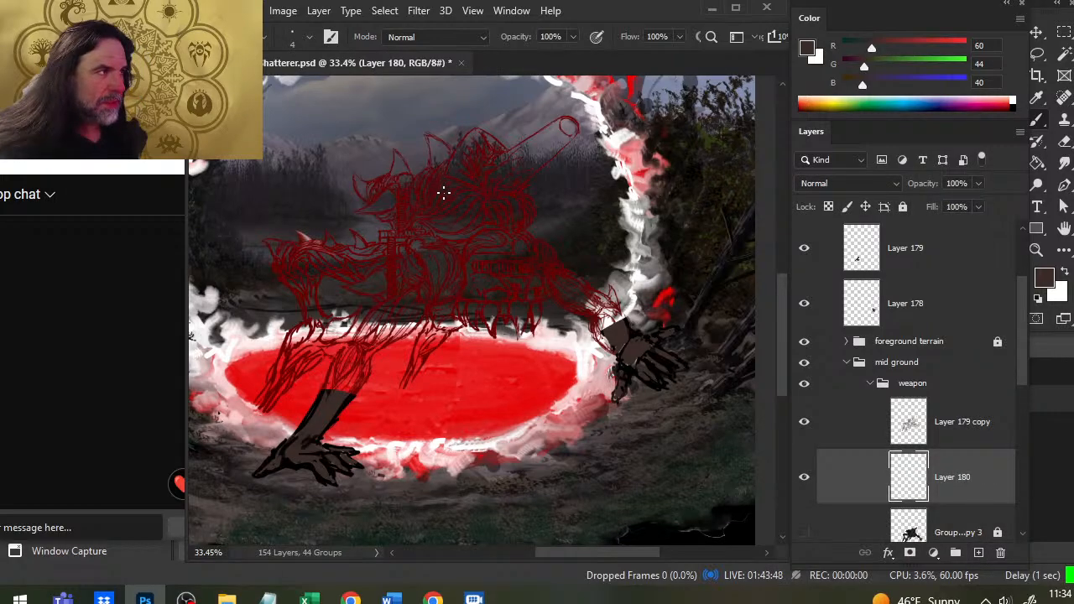
Step: Fill the rounded top hump and the cannon barrel with the dark brown, working with a brush size of 45
key("bracketright")
key("bracketright")
key("bracketright")
key("bracketright")
key("bracketright")
key("bracketright")
key("bracketright")
key("bracketright")
key("bracketright")
key("bracketright")
key("bracketright")
key("bracketright")
key("bracketright")
key("bracketright")
key("bracketright")
key("bracketright")
key("bracketright")
key("bracketright")
key("bracketright")
key("bracketright")
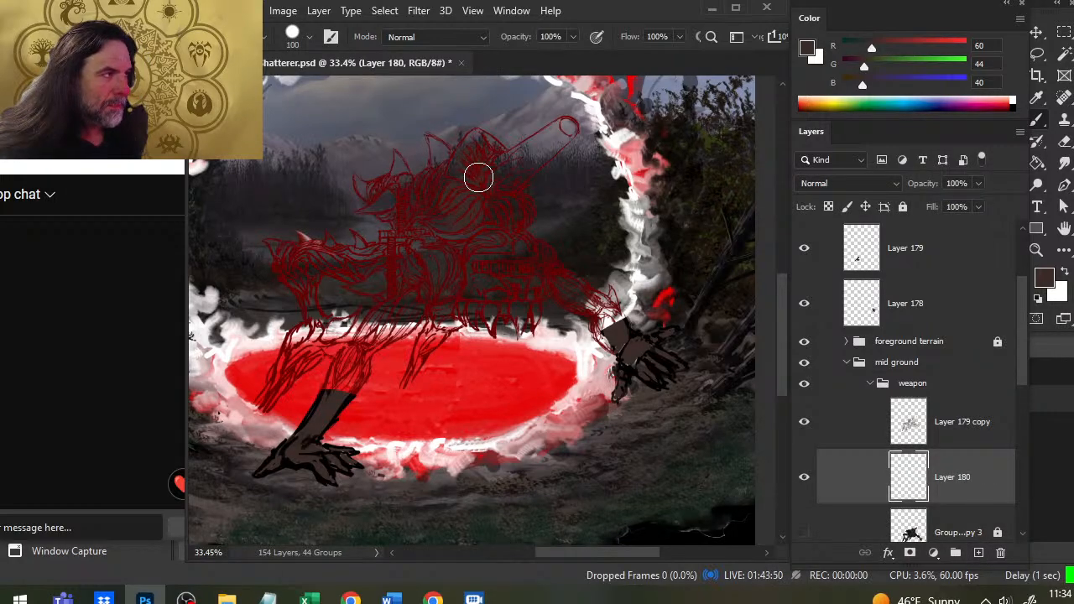
key("bracketleft")
key("bracketleft")
key("bracketleft")
key("bracketleft")
key("bracketleft")
key("bracketleft")
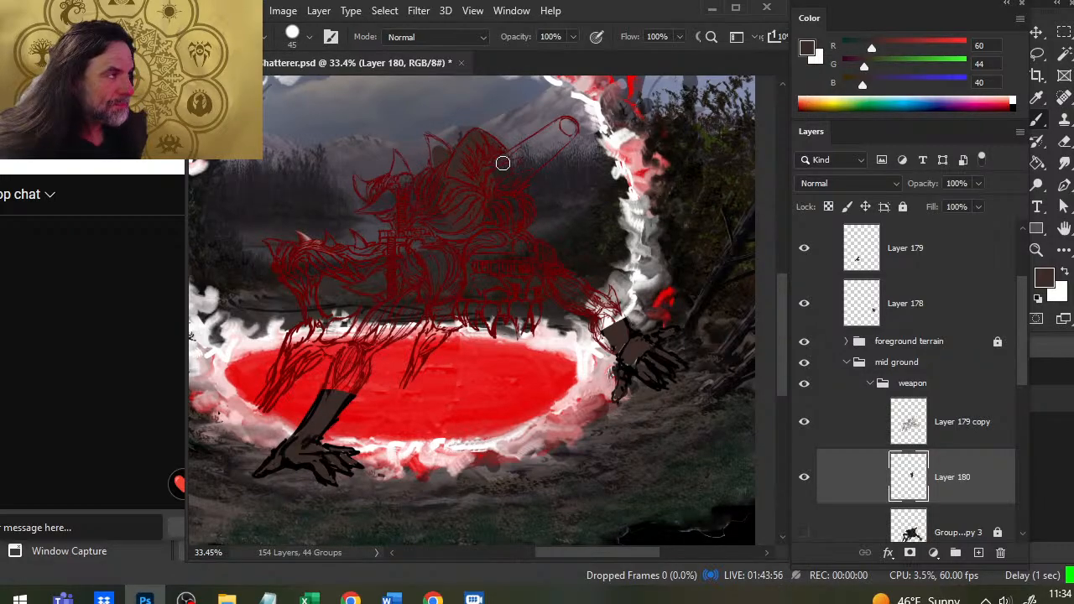
mouse_move(502, 163)
left_mouse_down()
mouse_move(565, 125)
mouse_move(568, 136)
mouse_move(543, 153)
mouse_move(570, 143)
mouse_move(562, 150)
left_mouse_up()
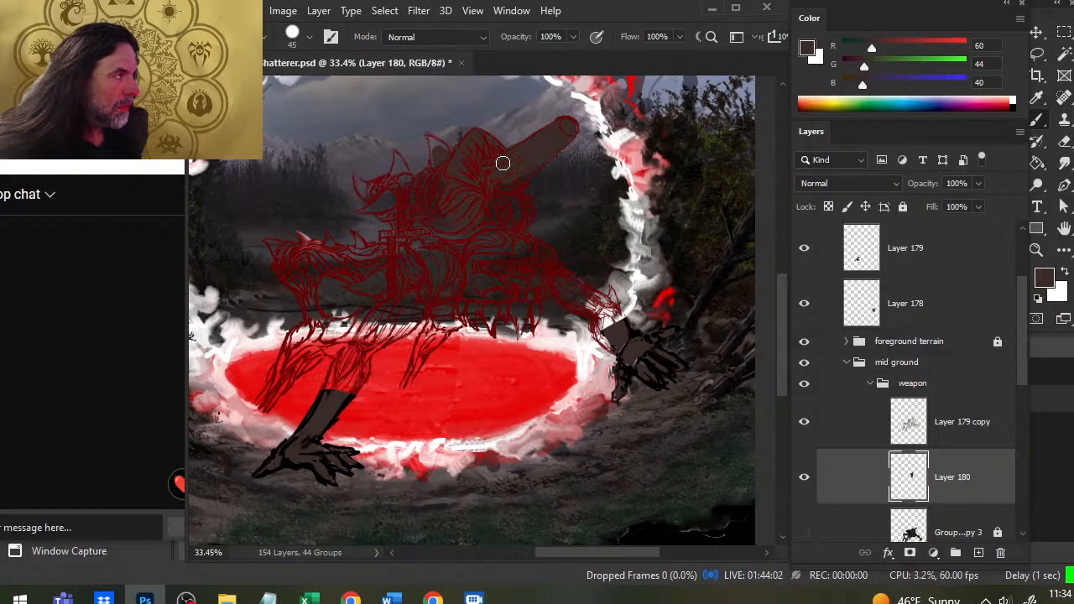
Step: Fill the curved spikes along the creature's back and its horned upper-left section with dark brown, using brush sizes 20 down to 9
key("bracketleft")
key("bracketleft")
key("bracketleft")
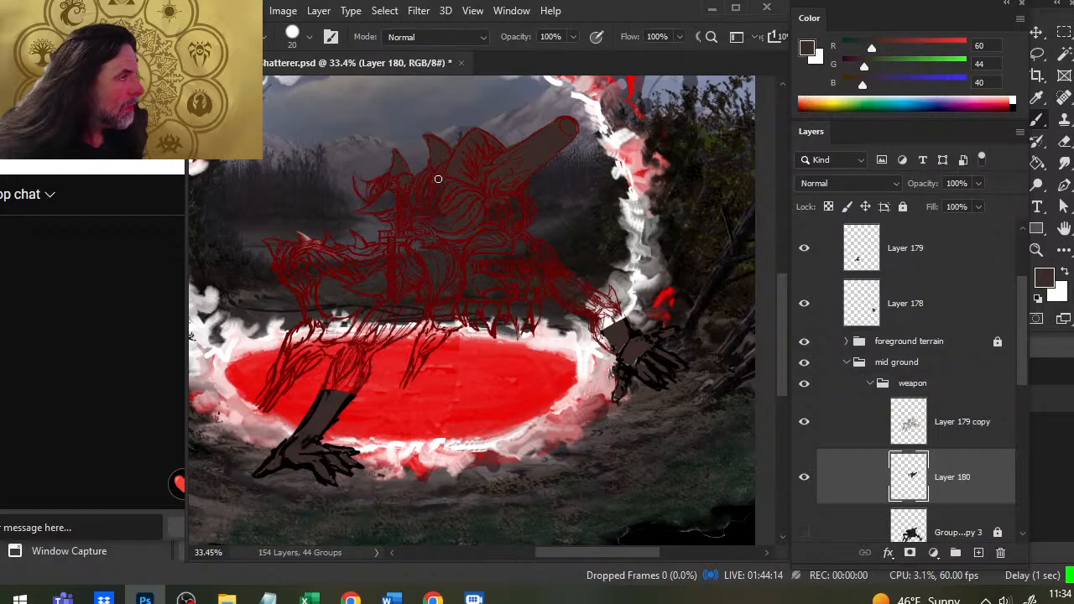
key("bracketleft")
key("bracketleft")
key("bracketleft")
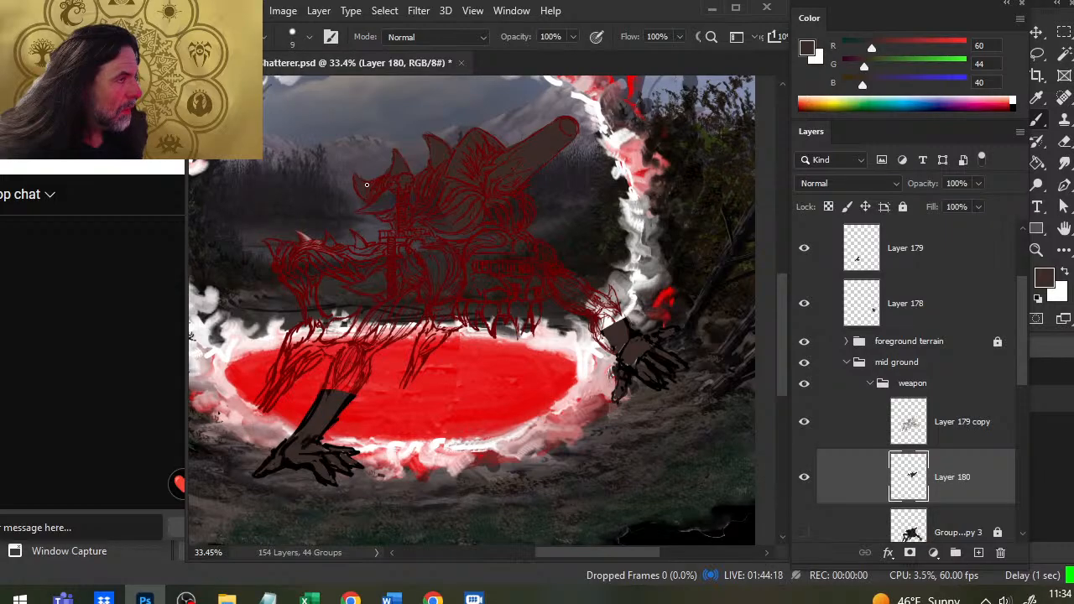
key("bracketright")
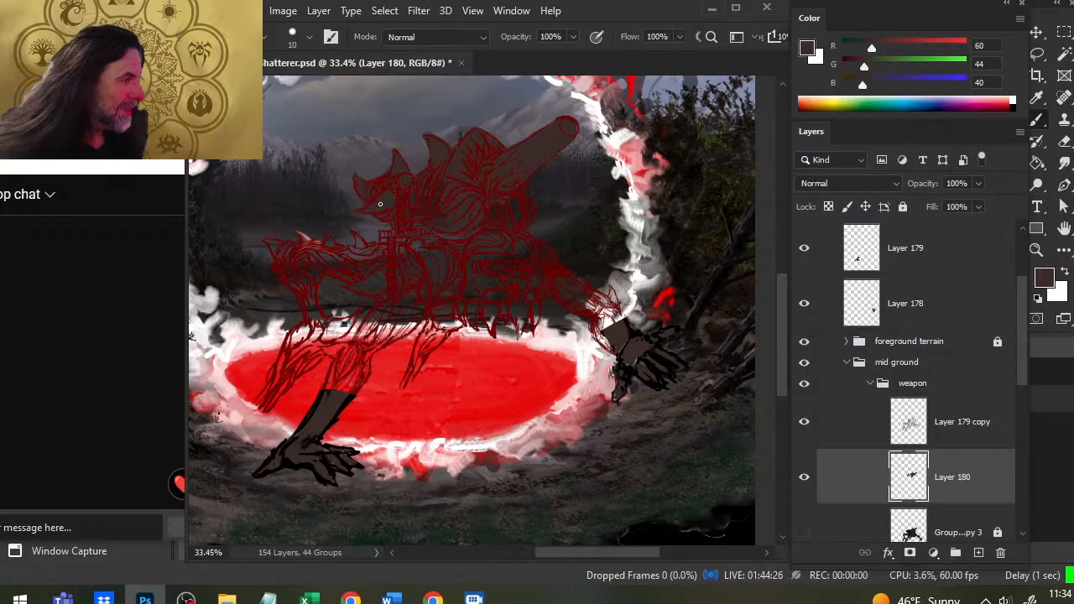
Step: Block in the large central body beneath the hump with dark brown, using brush sizes from 70 to 100
key("bracketright")
key("bracketright")
key("bracketright")
key("bracketright")
key("bracketright")
key("bracketright")
key("bracketright")
key("bracketright")
key("bracketright")
key("bracketright")
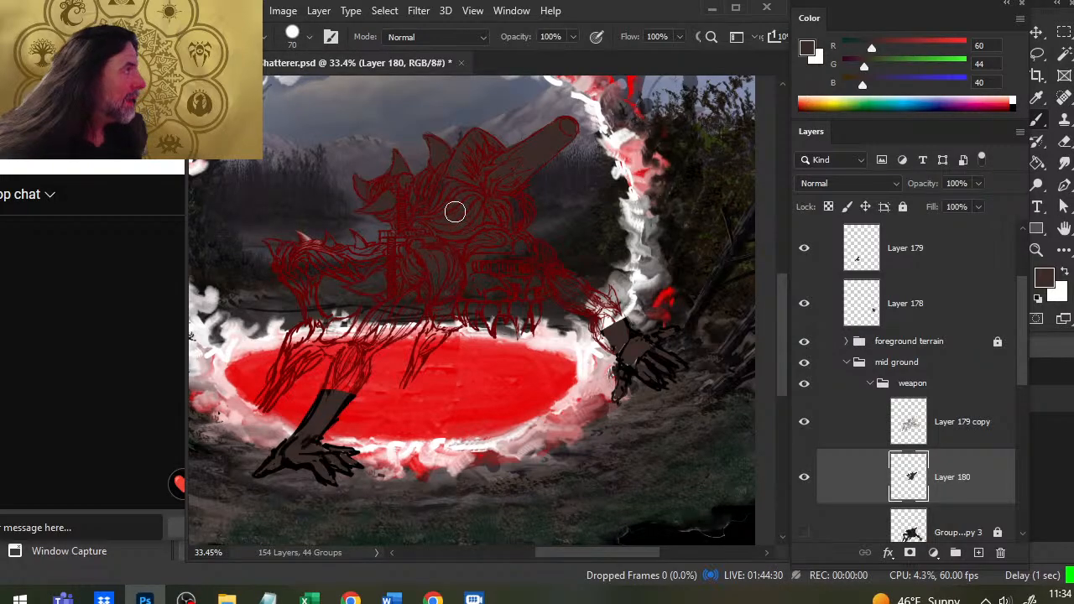
key("bracketright")
key("bracketright")
key("bracketright")
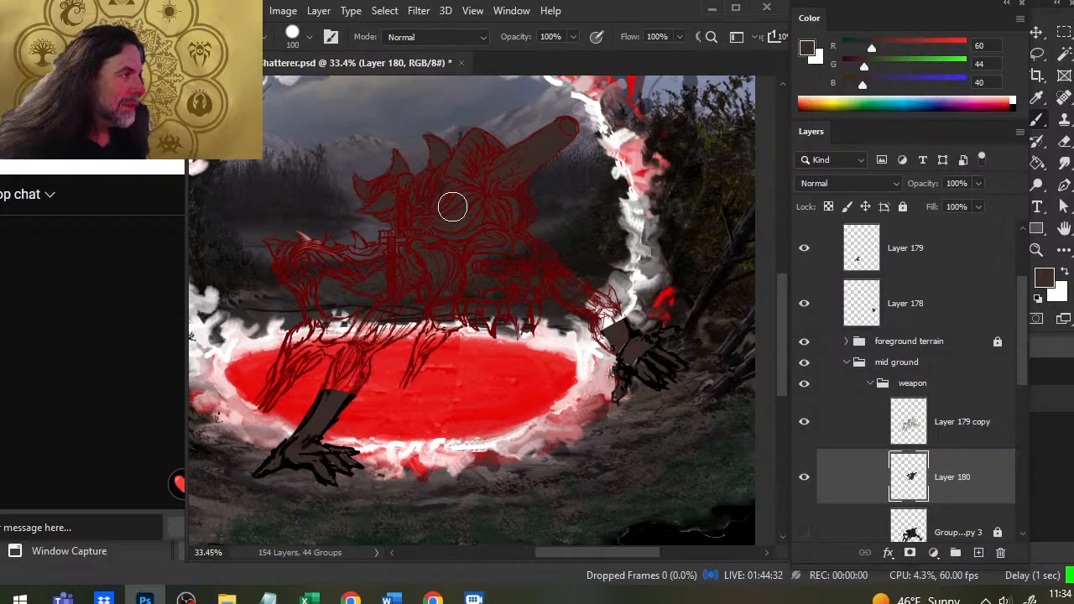
key("bracketleft")
key("bracketleft")
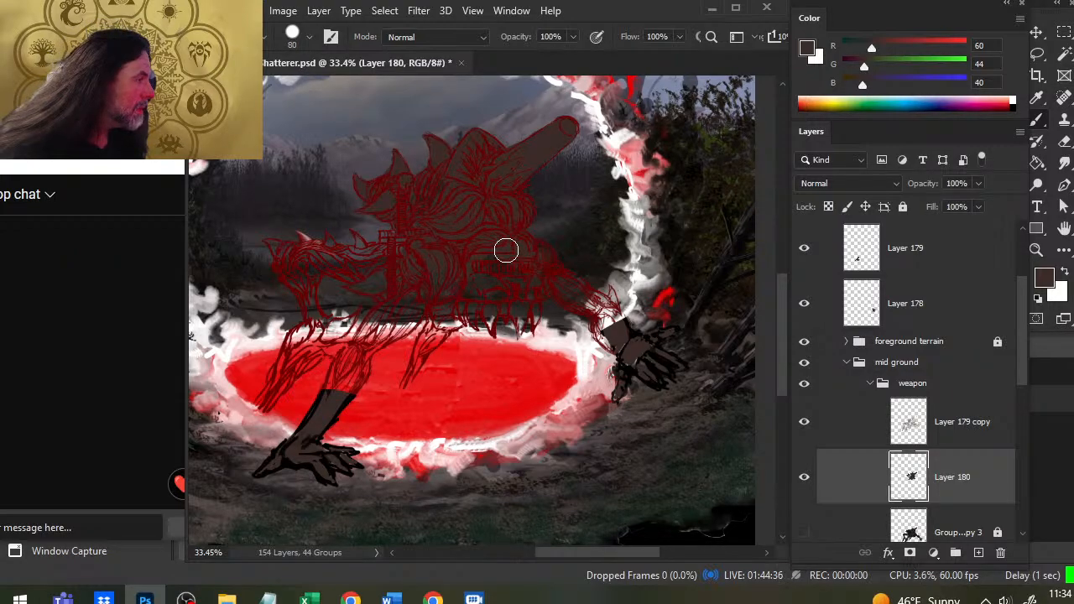
Step: Extend the dark brown fill around the slotted panel and right shoulder, reducing the brush to size 40
key("bracketleft")
key("bracketleft")
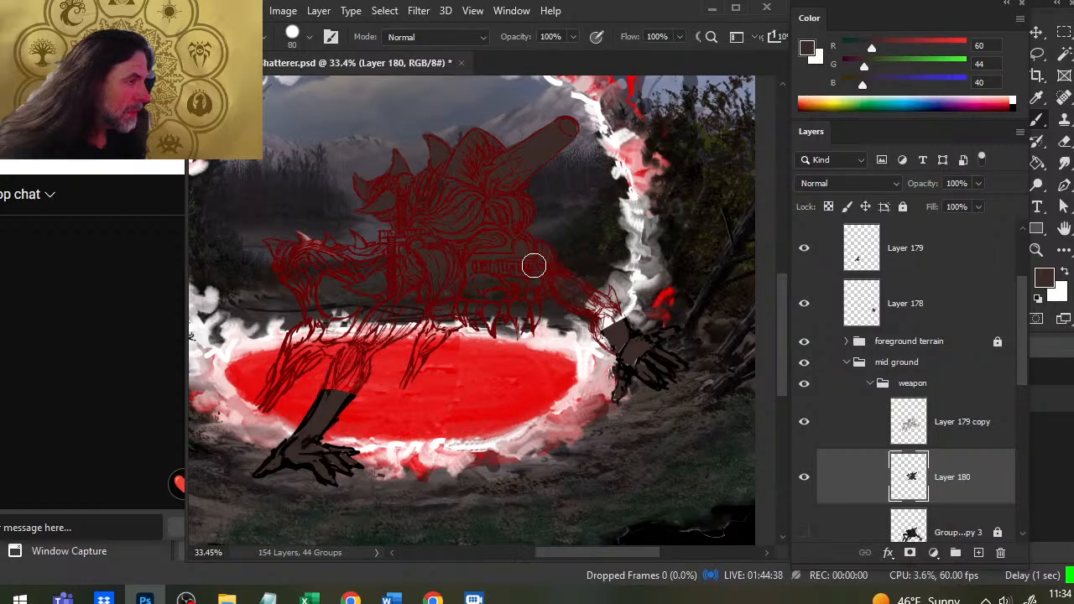
key("bracketleft")
key("bracketleft")
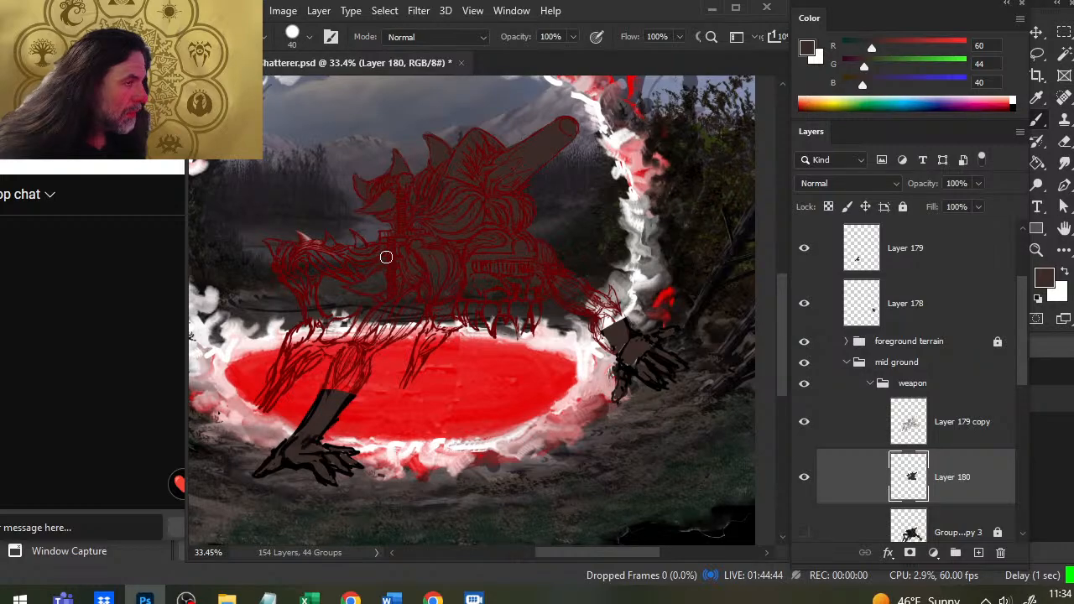
Step: Fill the spiked section extending left from the body with dark brown, varying the brush size between 20 and 40
key("bracketleft")
key("bracketleft")
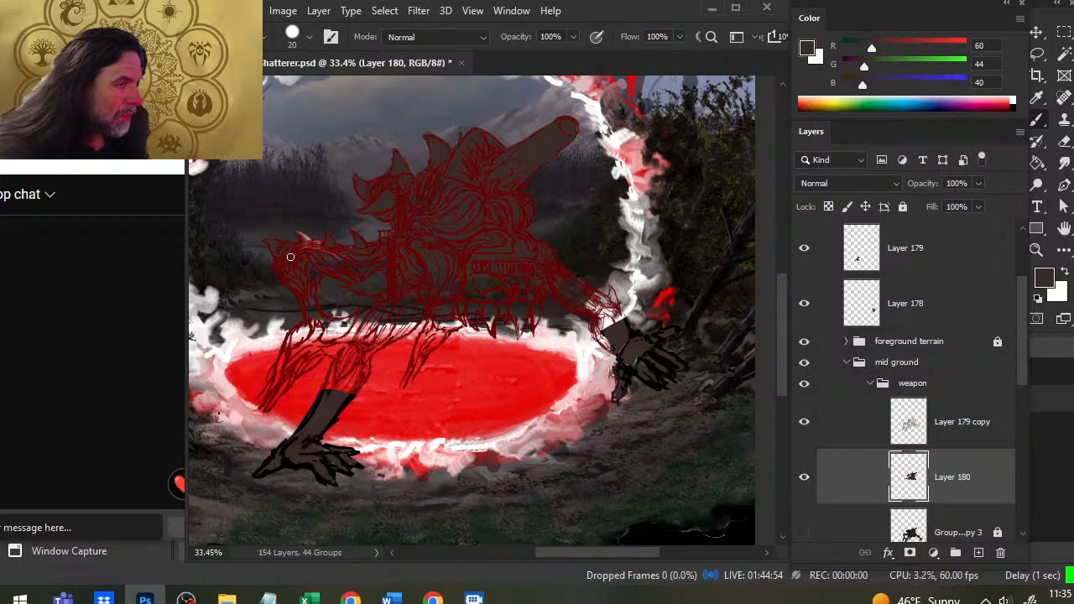
key("bracketright")
key("bracketright")
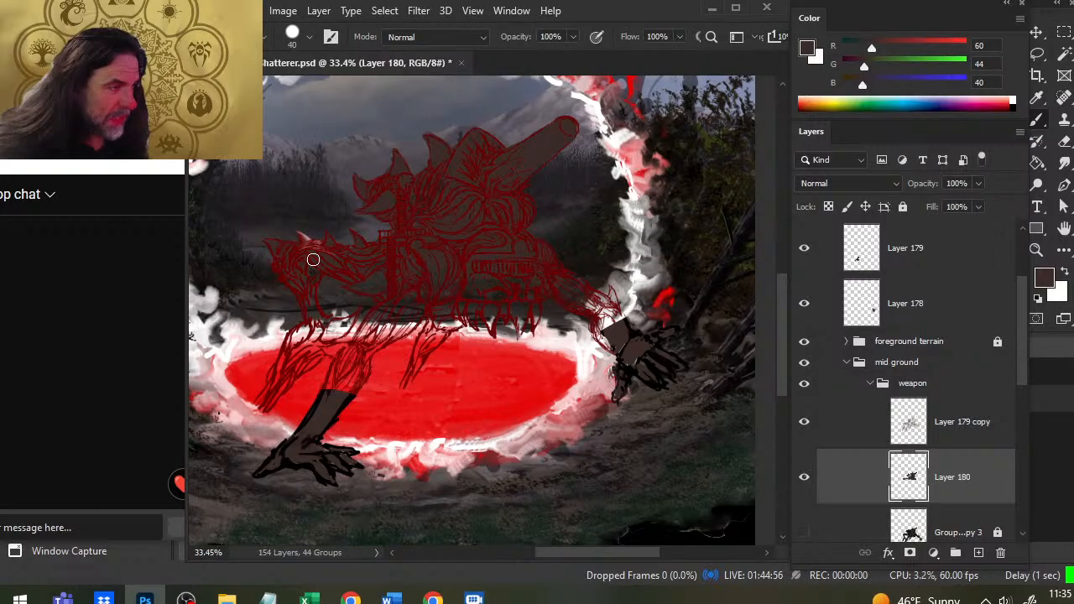
key("bracketleft")
key("bracketleft")
key("bracketleft")
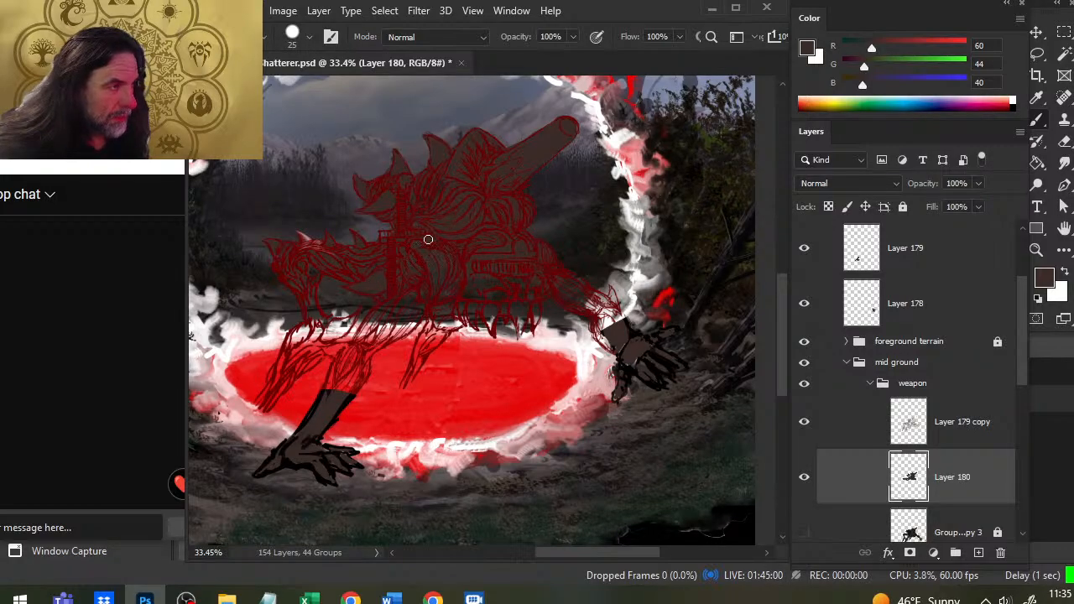
Step: Fill the far-left arm from its shoulder down over the elbow and forearm with dark brown, using brush sizes 40 and 30
key("bracketright")
key("bracketright")
key("bracketright")
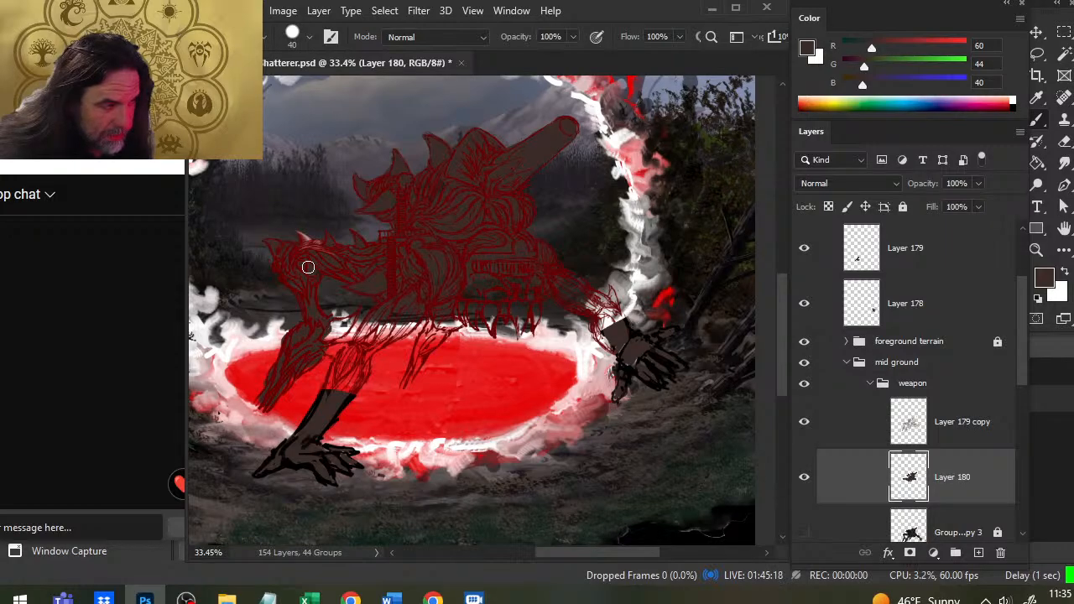
key("bracketleft")
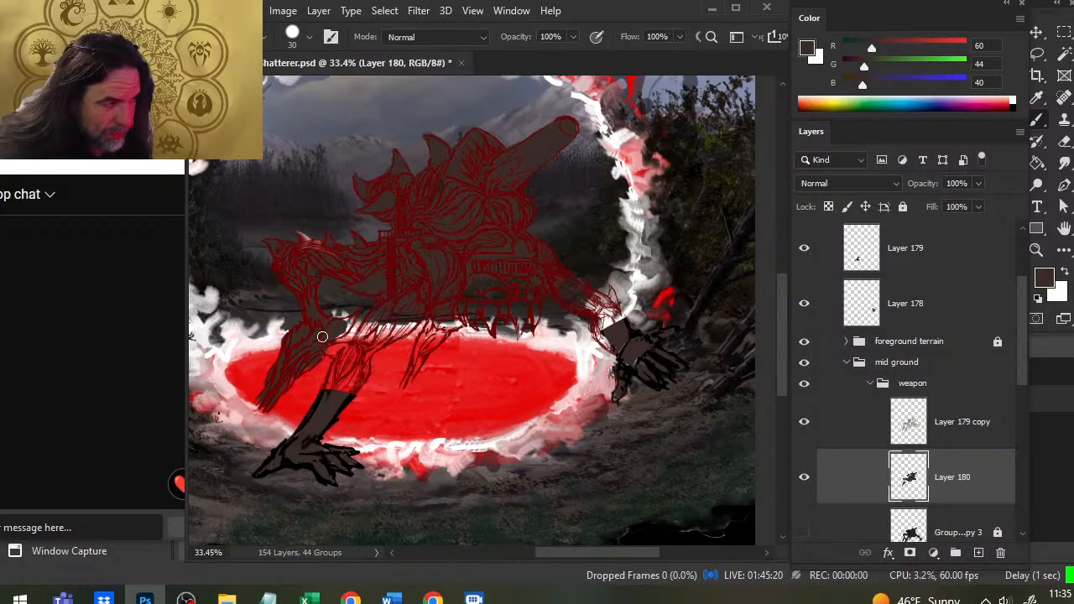
Step: Fill the front left arm from the wrist up to the body with dark brown, using a size 15 brush
key("bracketleft")
key("bracketleft")
key("bracketleft")
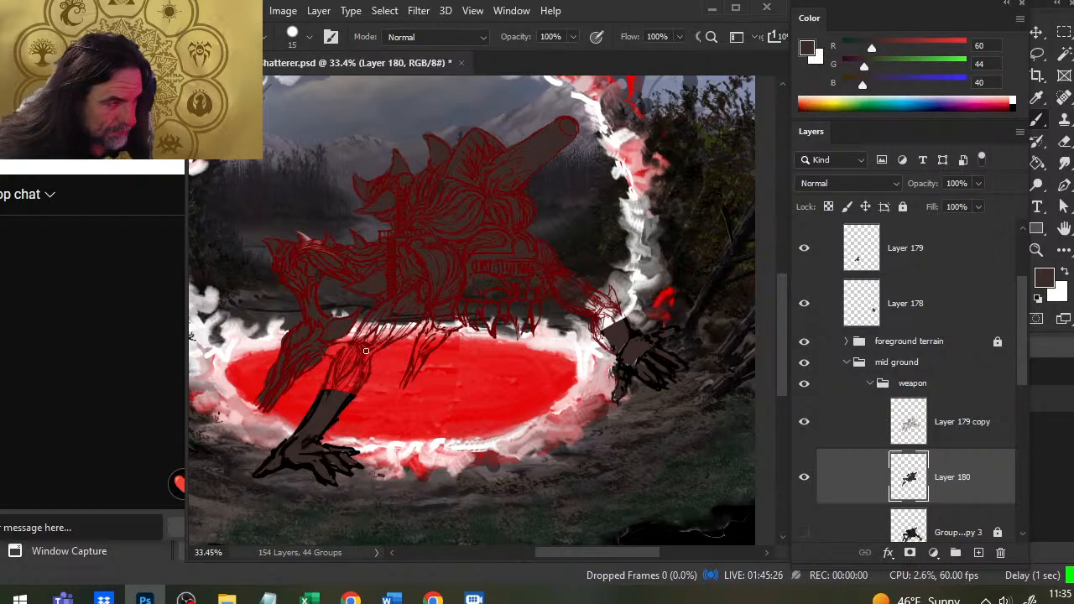
mouse_move(364, 351)
left_mouse_down()
mouse_move(328, 352)
mouse_move(348, 348)
mouse_move(339, 386)
mouse_move(329, 387)
mouse_move(350, 389)
mouse_move(374, 321)
mouse_move(383, 326)
mouse_move(374, 350)
mouse_move(409, 328)
mouse_move(378, 334)
left_mouse_up()
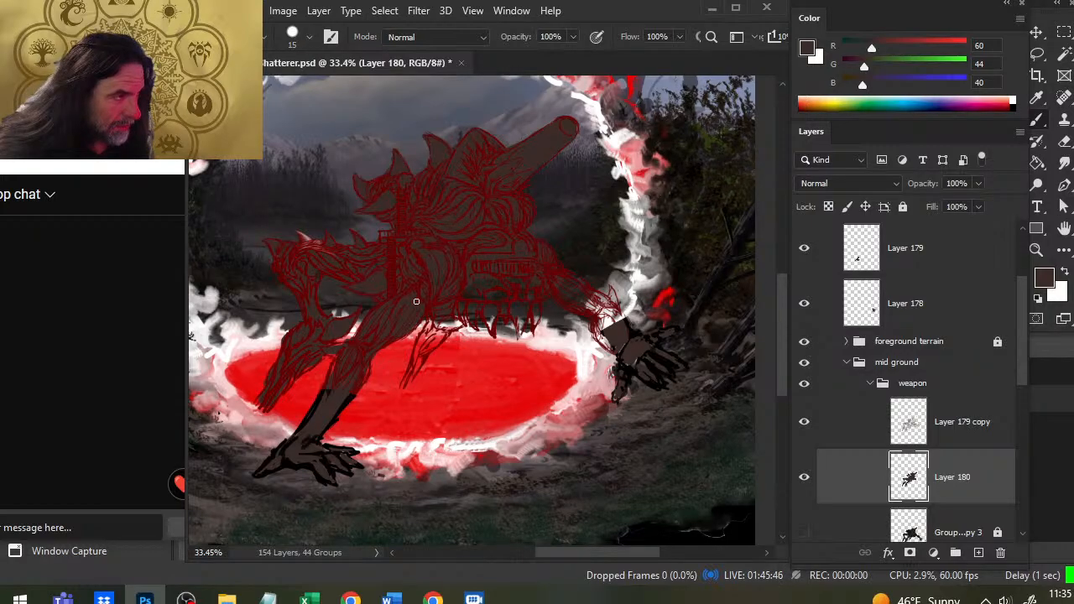
key("bracketright")
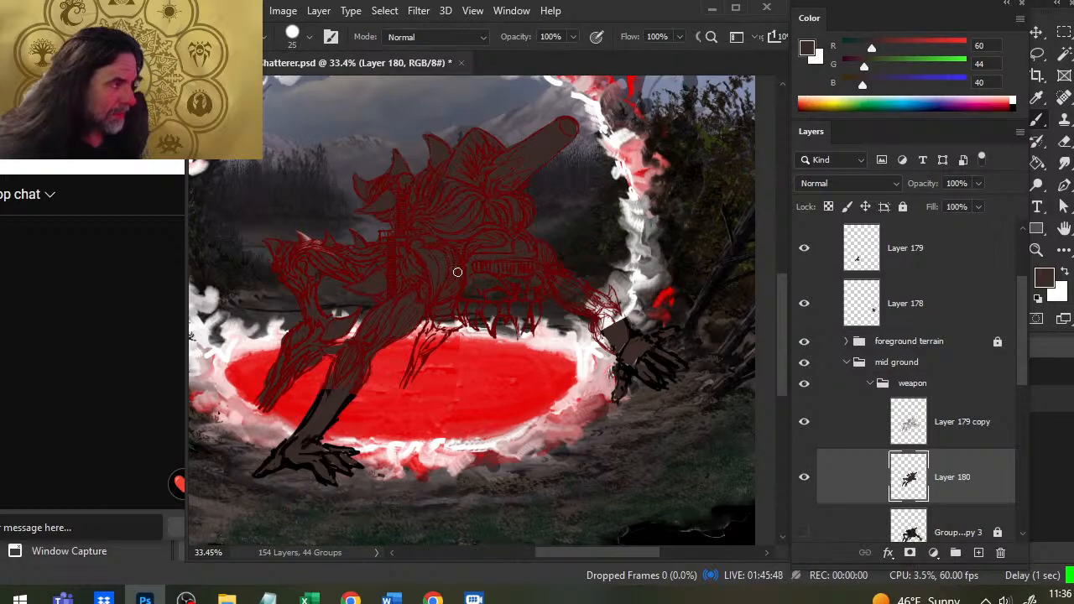
Step: Fill the remaining gaps in the body around the slotted panel with dark brown, varying the brush size between 125 and 45
key("bracketright")
key("bracketright")
key("bracketright")
key("bracketright")
key("bracketright")
key("bracketright")
key("bracketright")
key("bracketright")
key("bracketright")
key("bracketright")
key("bracketright")
key("bracketright")
key("bracketright")
key("bracketright")
key("bracketleft")
key("bracketleft")
key("bracketleft")
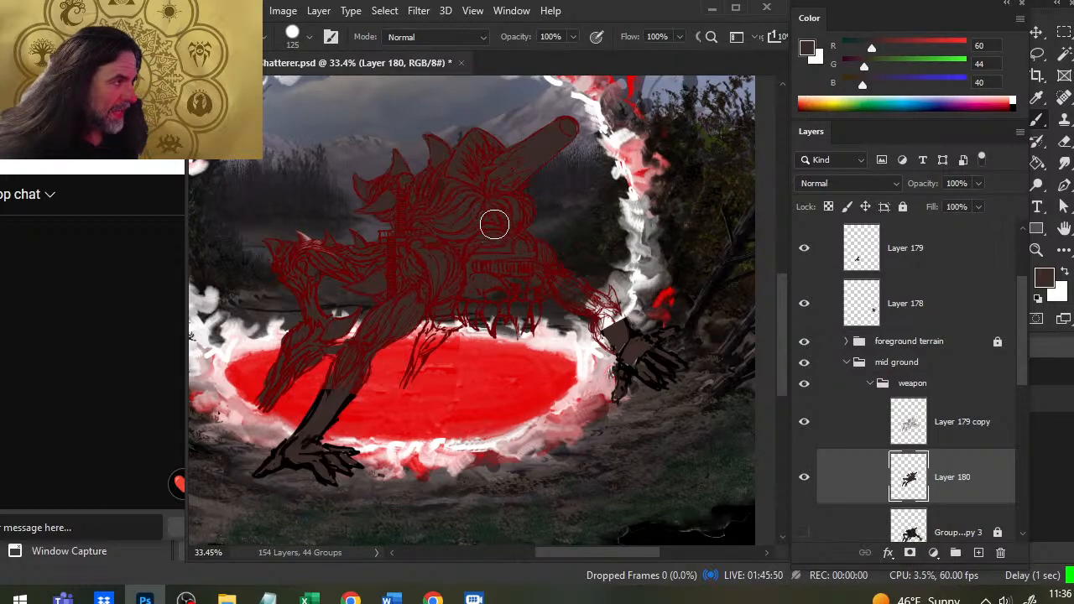
key("bracketleft")
key("bracketleft")
key("bracketleft")
key("bracketleft")
key("bracketleft")
key("bracketleft")
key("bracketleft")
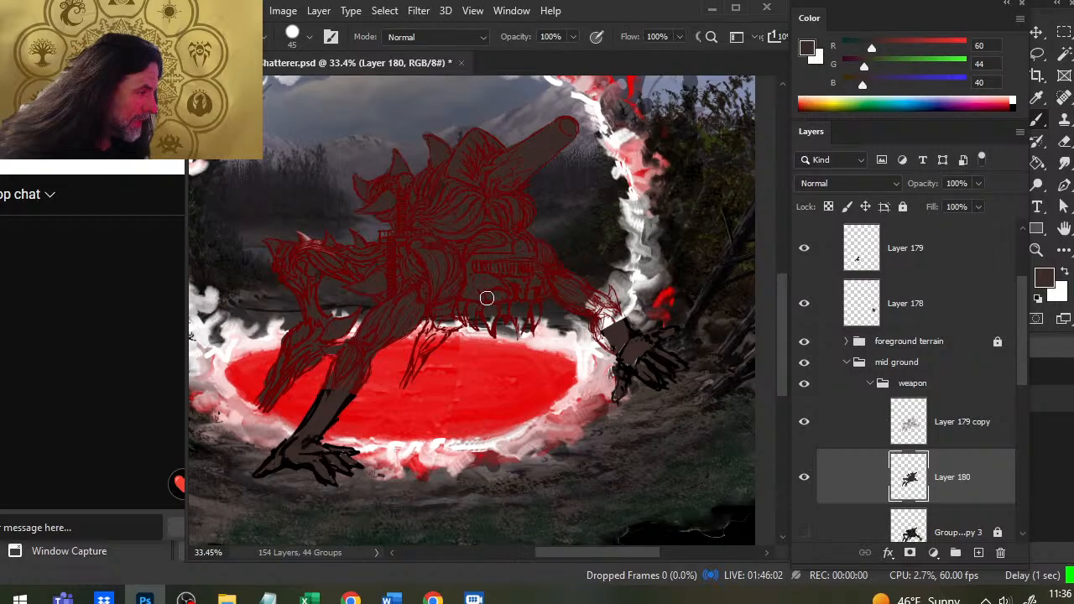
Step: Fill the row of claws hanging beneath the slotted panel with dark brown at brush sizes 10 and 20, erasing overspill between them
key("bracketleft")
key("bracketleft")
key("bracketleft")
key("bracketleft")
key("bracketleft")
key("bracketleft")
key("bracketleft")
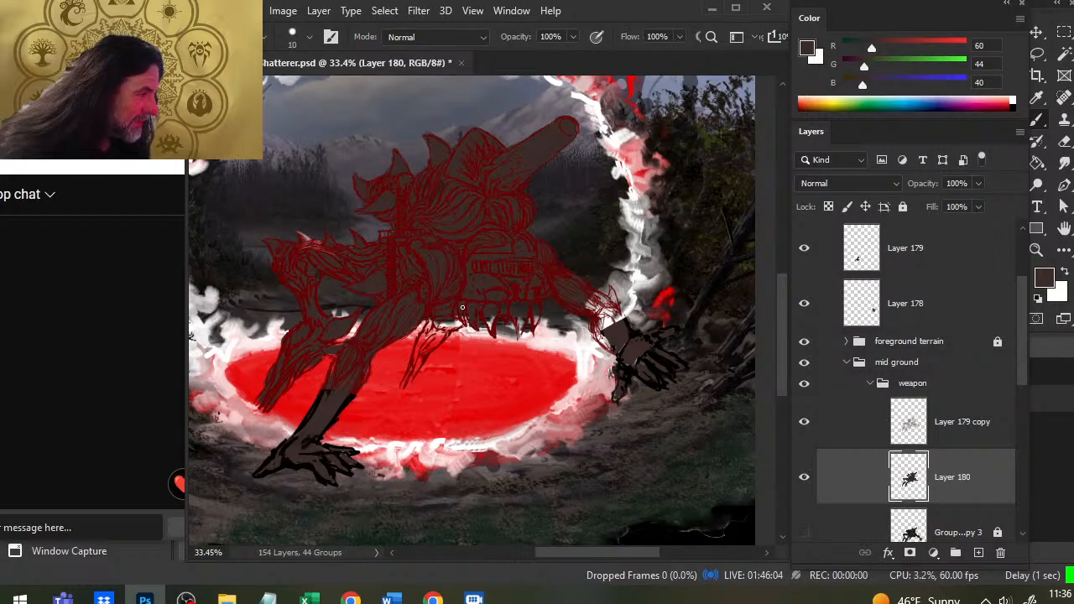
key("bracketright")
key("bracketright")
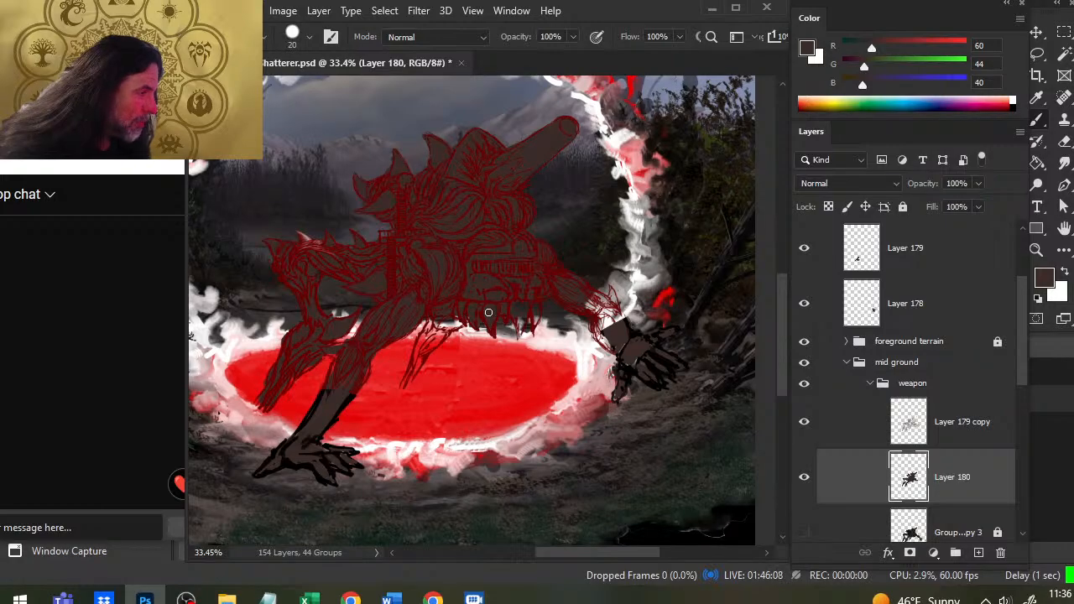
key("e")
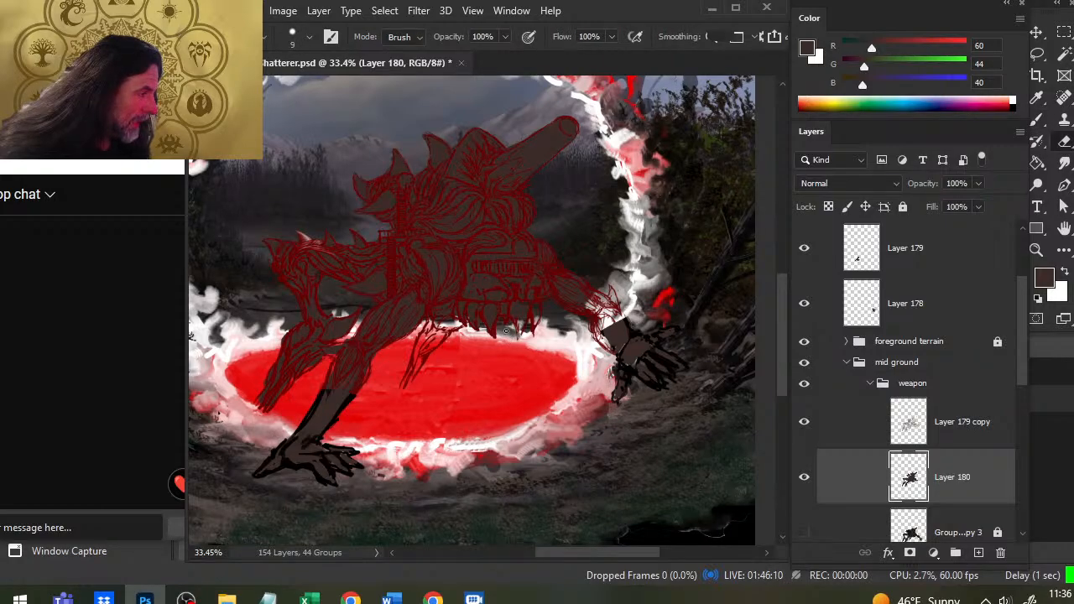
key("b")
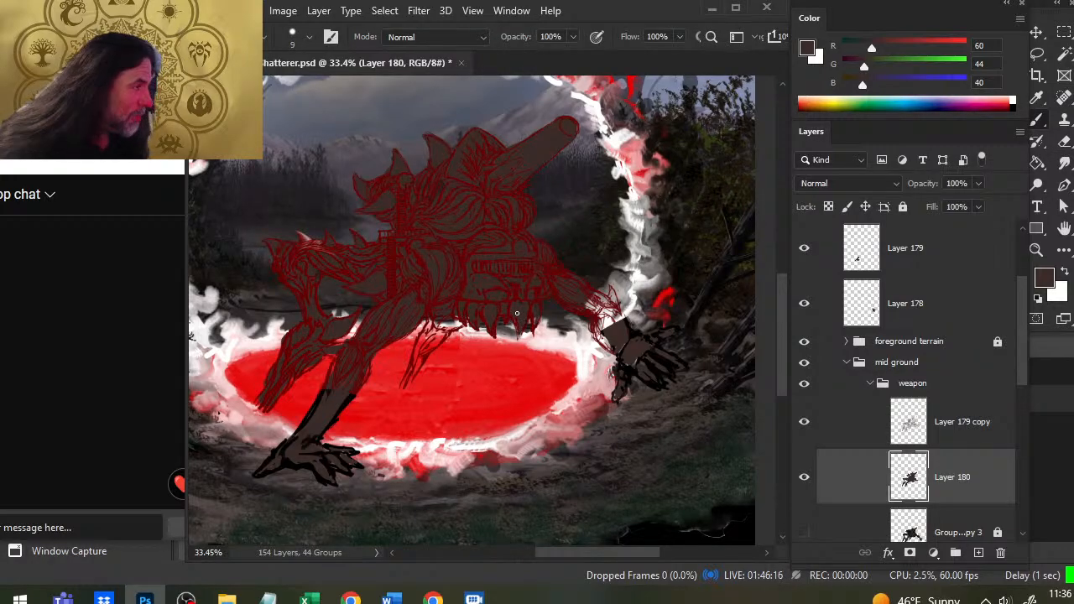
Step: Fill the right forearm down to the wrist and its spike with dark brown, varying the brush size between 40 and 20
key("bracketright")
key("bracketright")
key("bracketright")
key("bracketright")
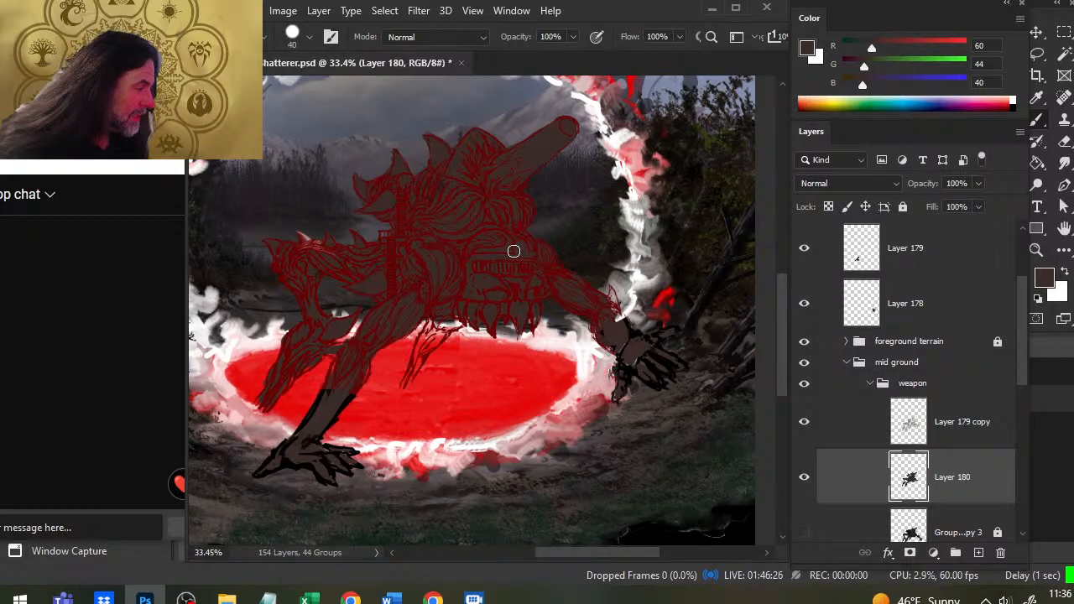
key("bracketleft")
key("bracketleft")
key("bracketleft")
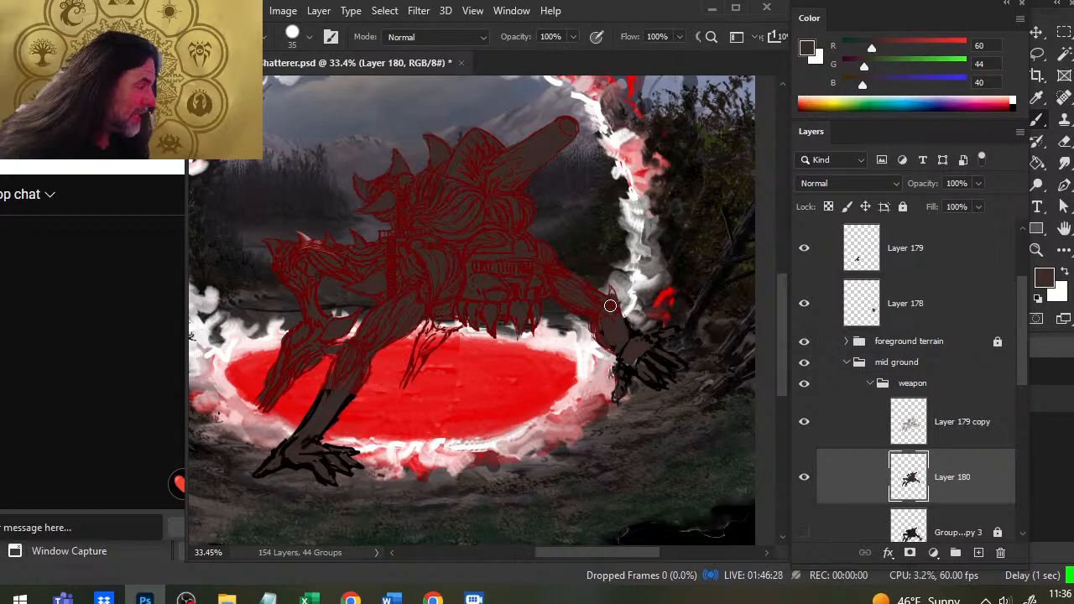
key("bracketleft")
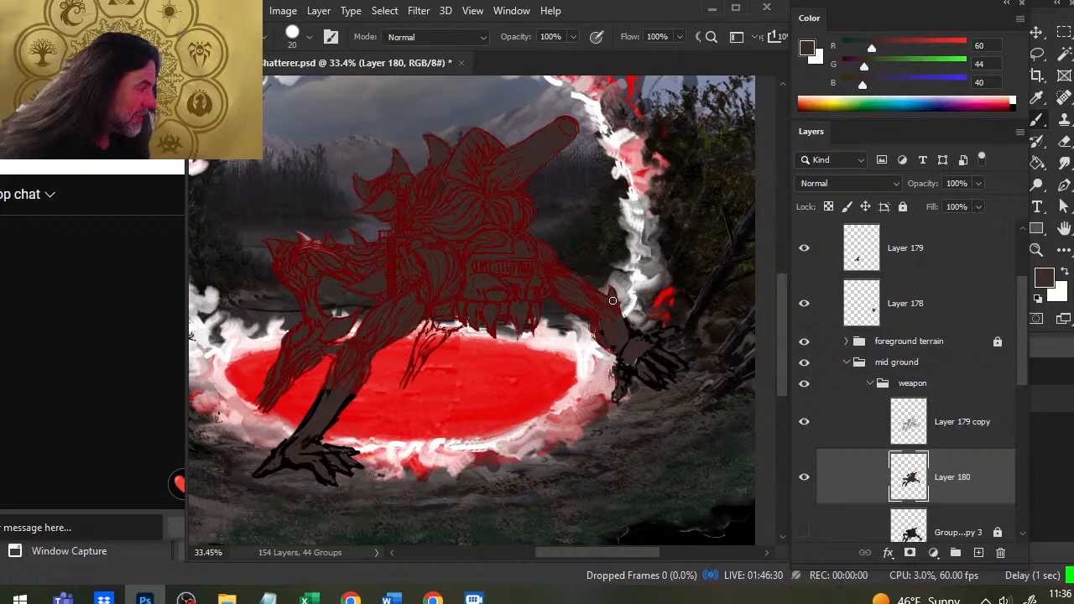
mouse_move(612, 300)
left_mouse_down()
mouse_move(623, 314)
mouse_move(616, 307)
left_mouse_up()
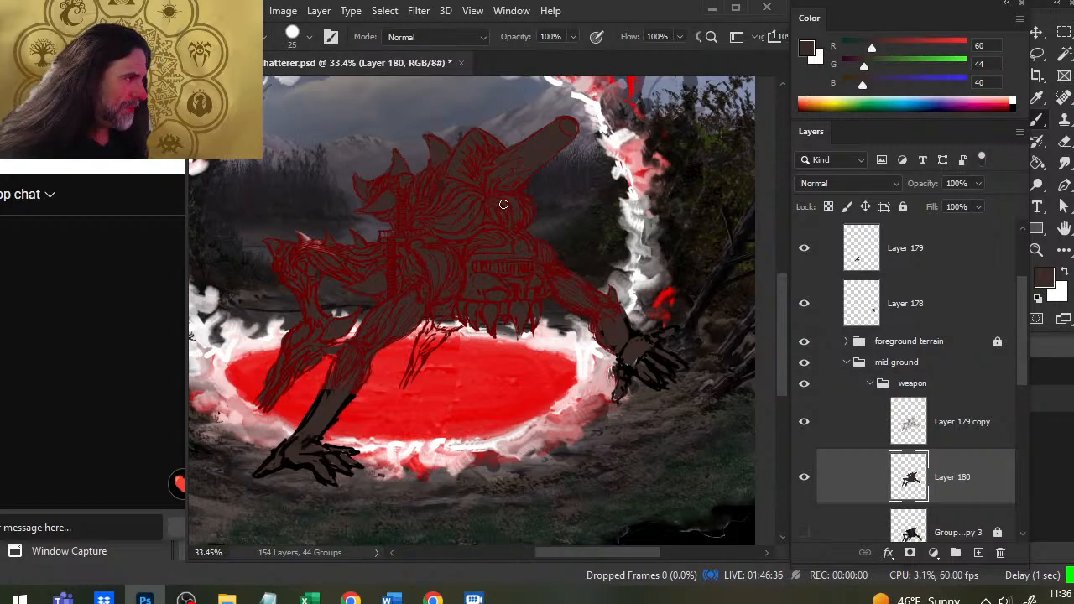
key("bracketright")
key("bracketright")
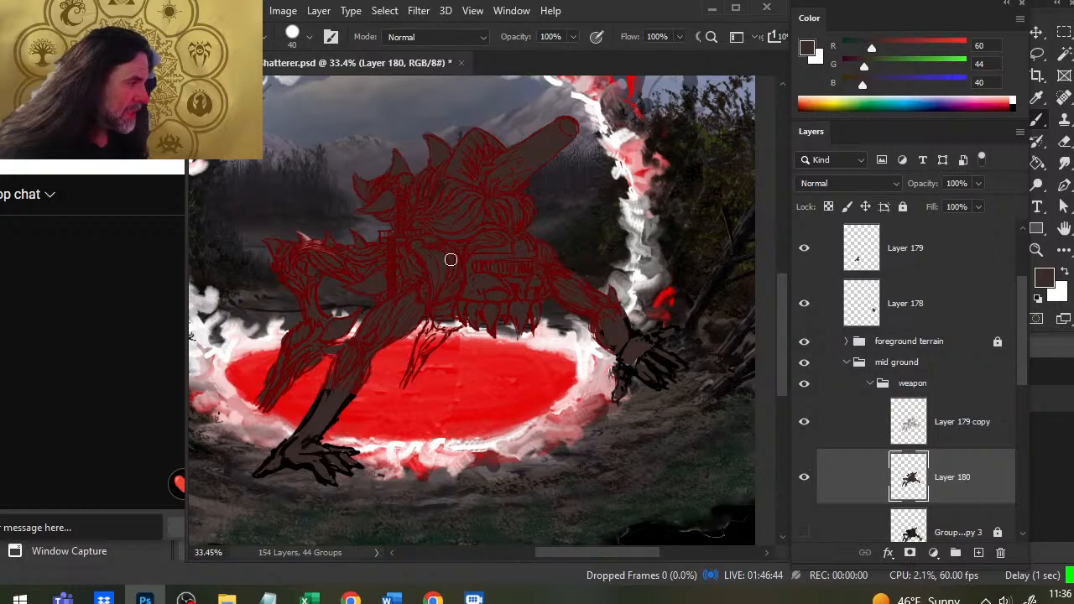
Step: Check the coverage of the dark brown fill by selecting it with the Magic Wand at tolerance 25, and clear the selection
key("w")
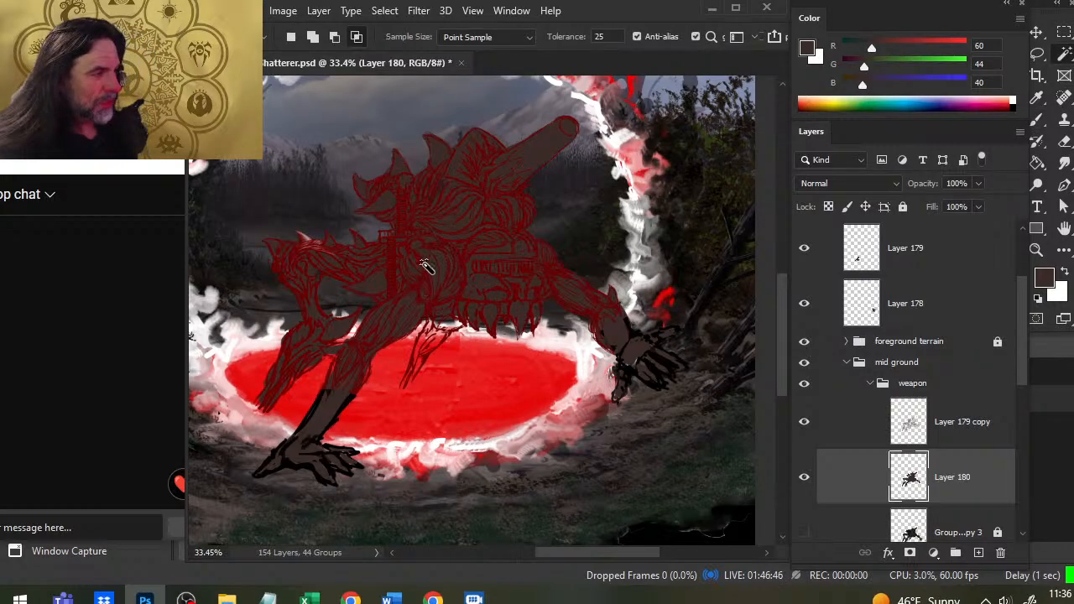
key("l")
key("b")
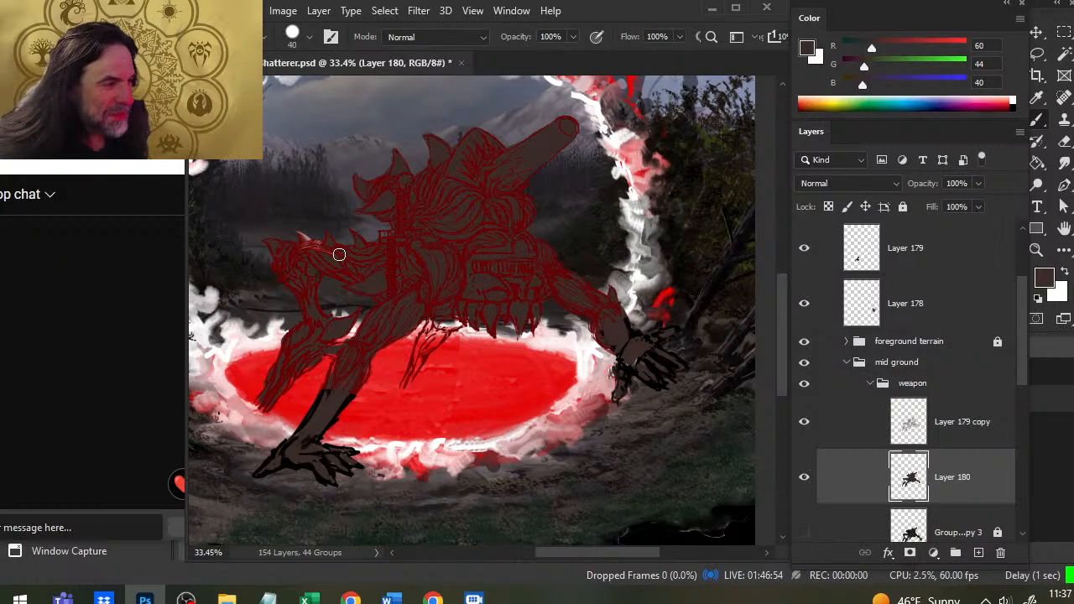
key("w")
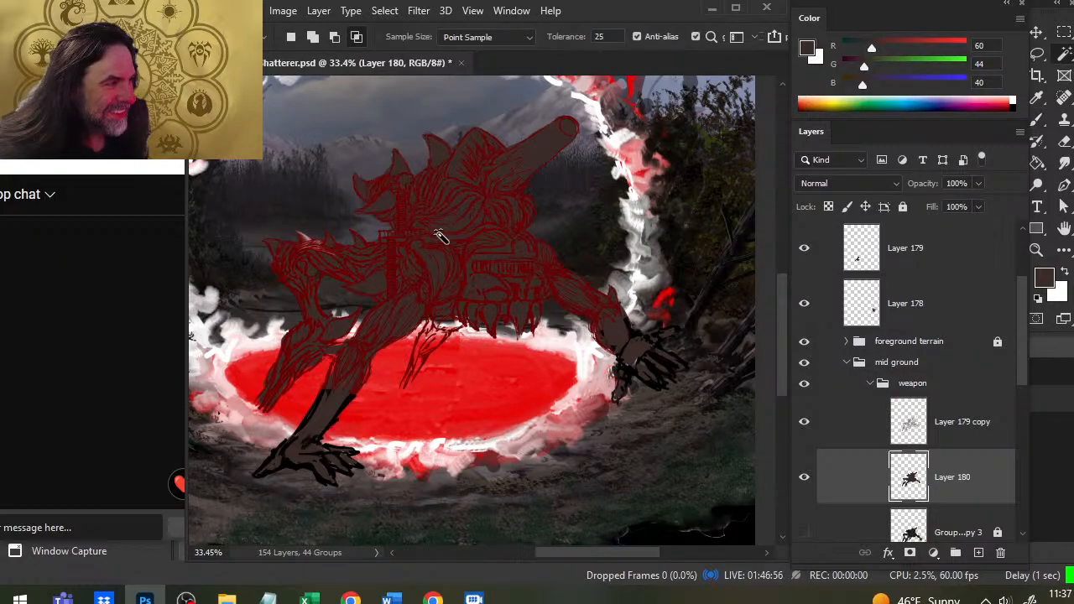
left_click(441, 244)
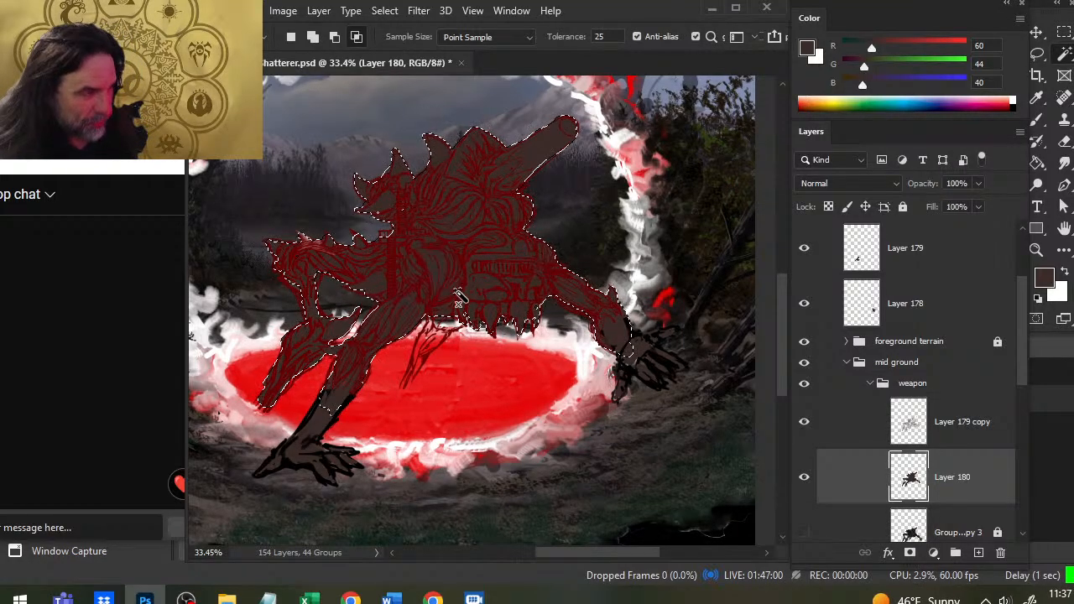
key("l")
key("ctrl+d")
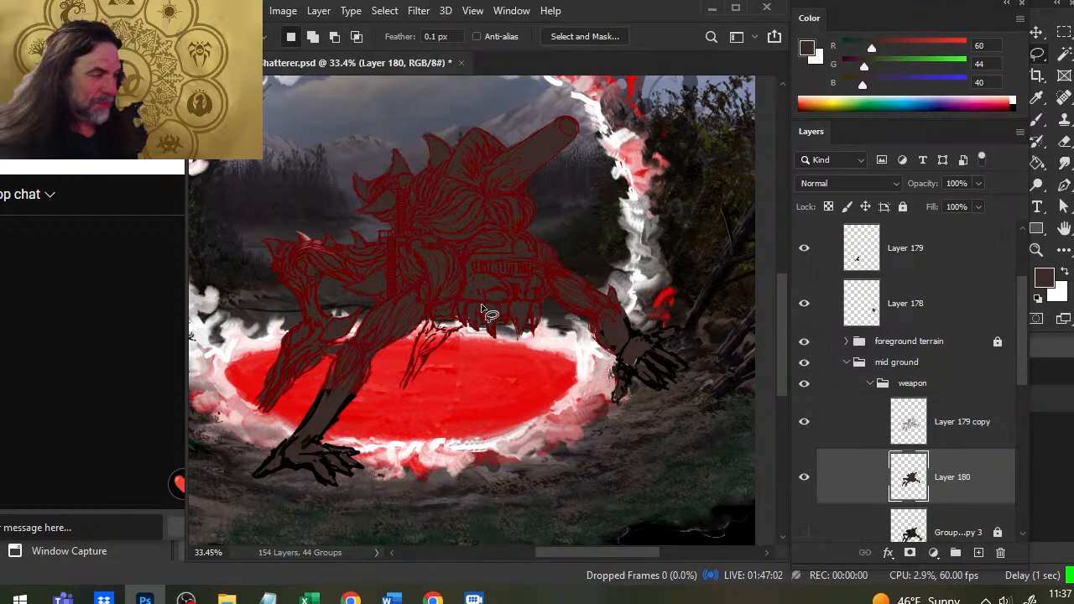
Step: Fill the short pointed limb hanging beneath the body with dark brown using a size 25 brush, erasing overspill beside it
key("b")
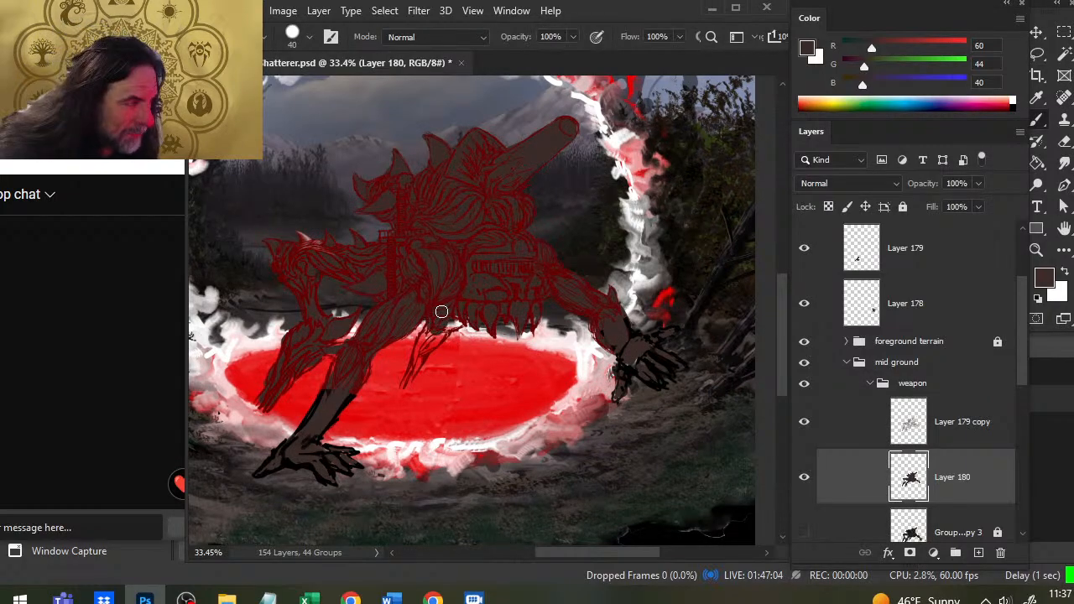
key("e")
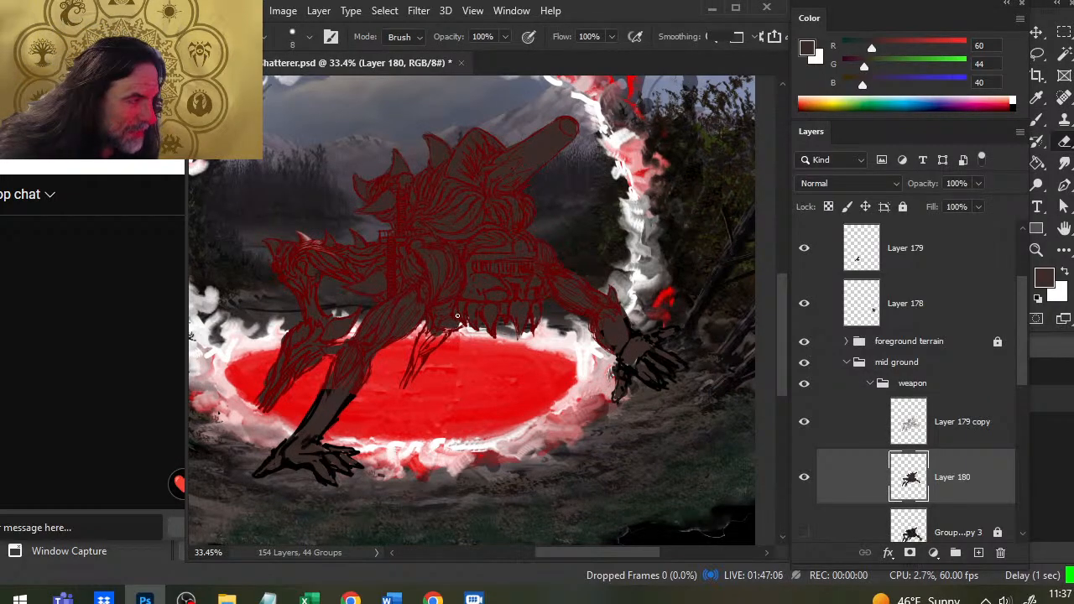
key("b")
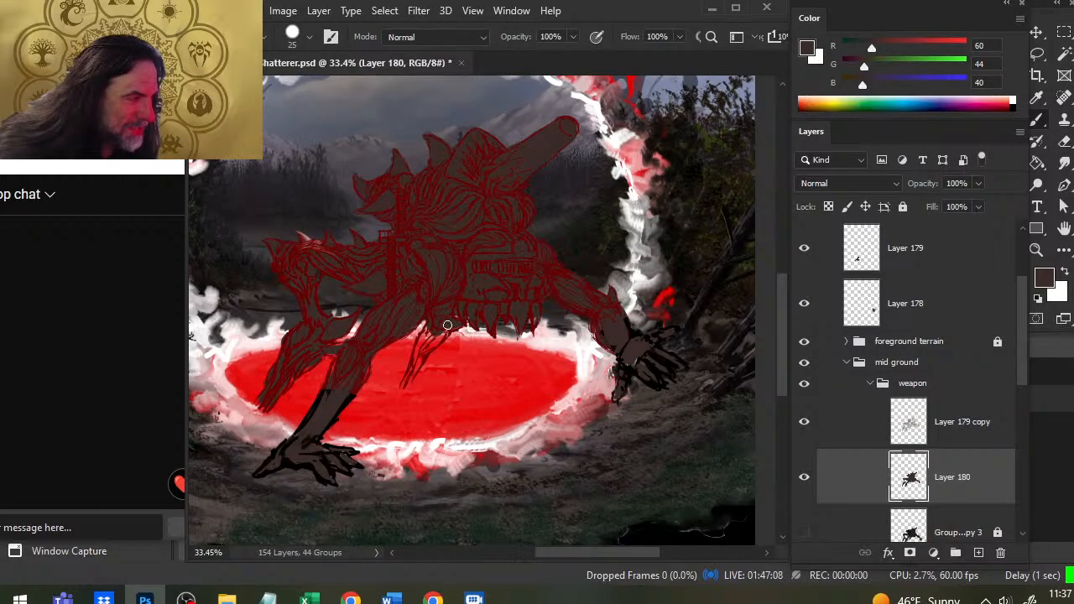
mouse_move(442, 334)
left_mouse_down()
mouse_move(416, 358)
mouse_move(441, 337)
left_mouse_up()
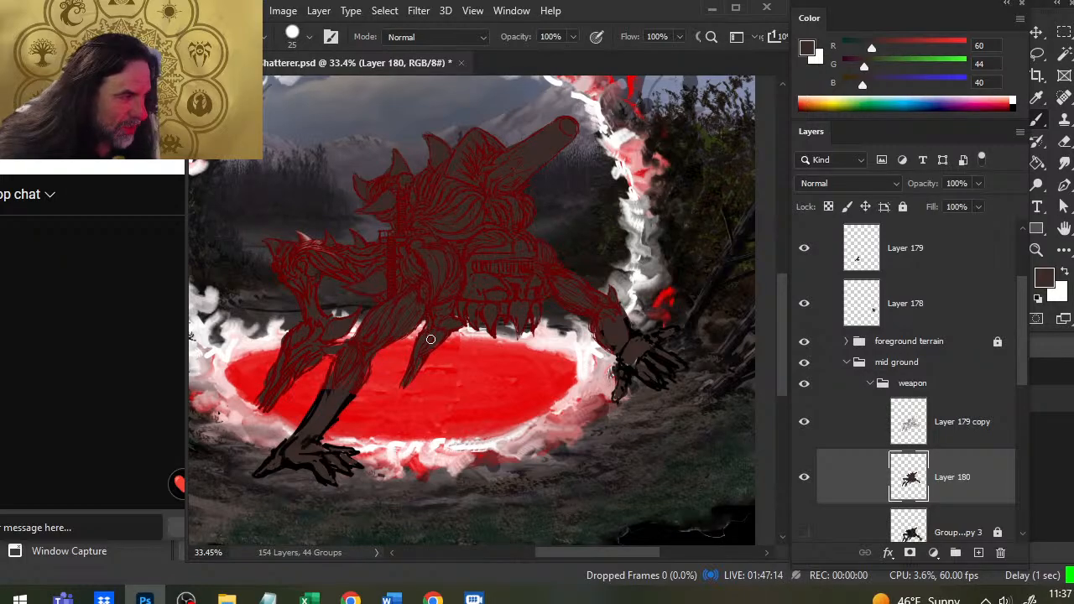
Step: Refine the edges of the hanging claws, alternating a size 8 eraser with dark brown strokes at brush sizes 25 down to 9
key("e")
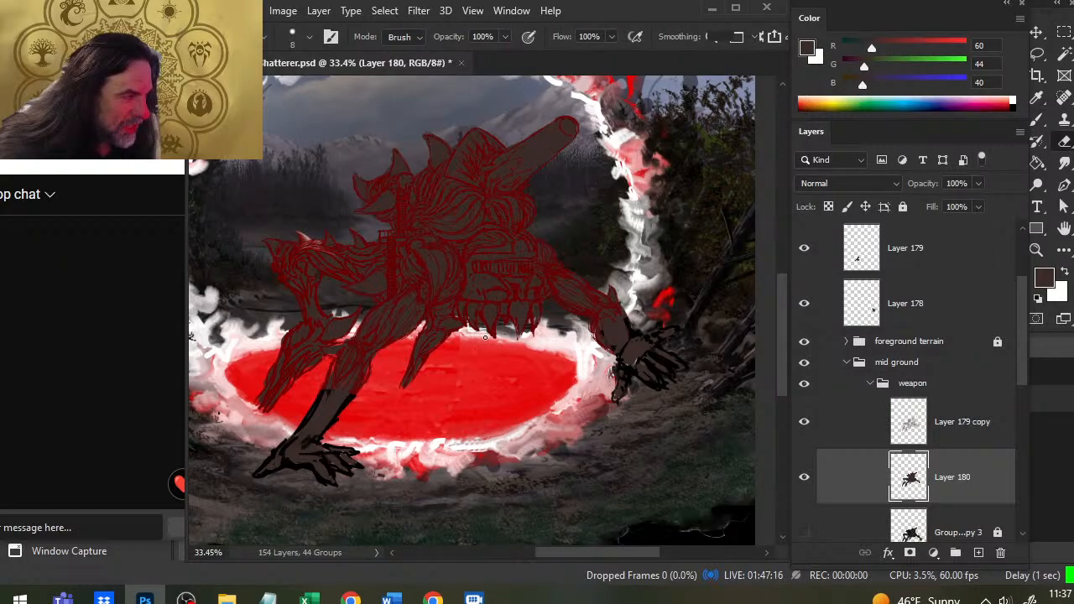
key("b")
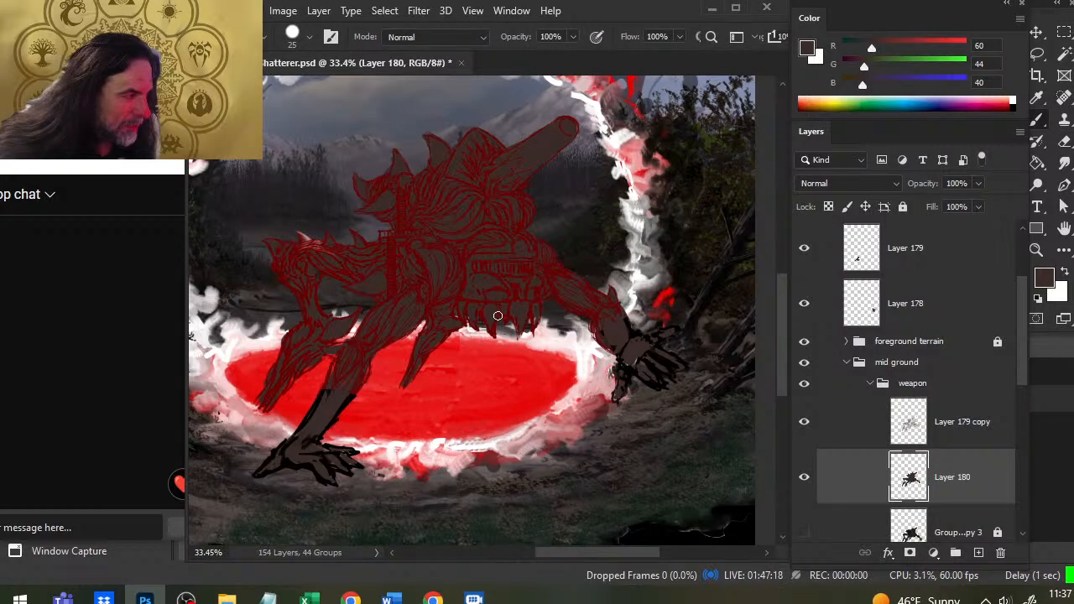
key("e")
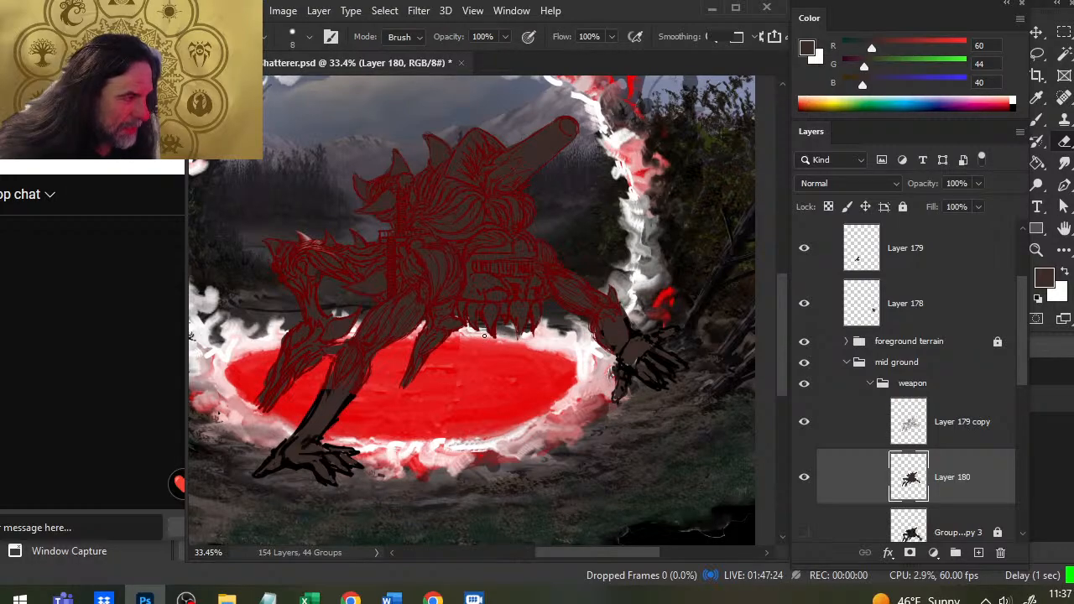
key("b")
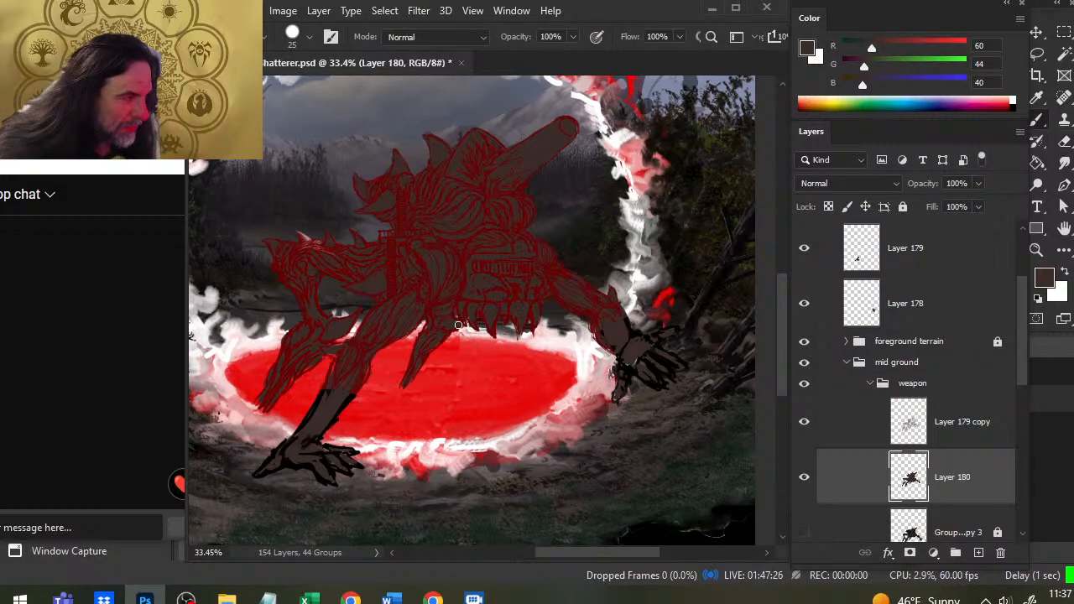
key("bracketleft")
key("bracketleft")
key("e")
key("b")
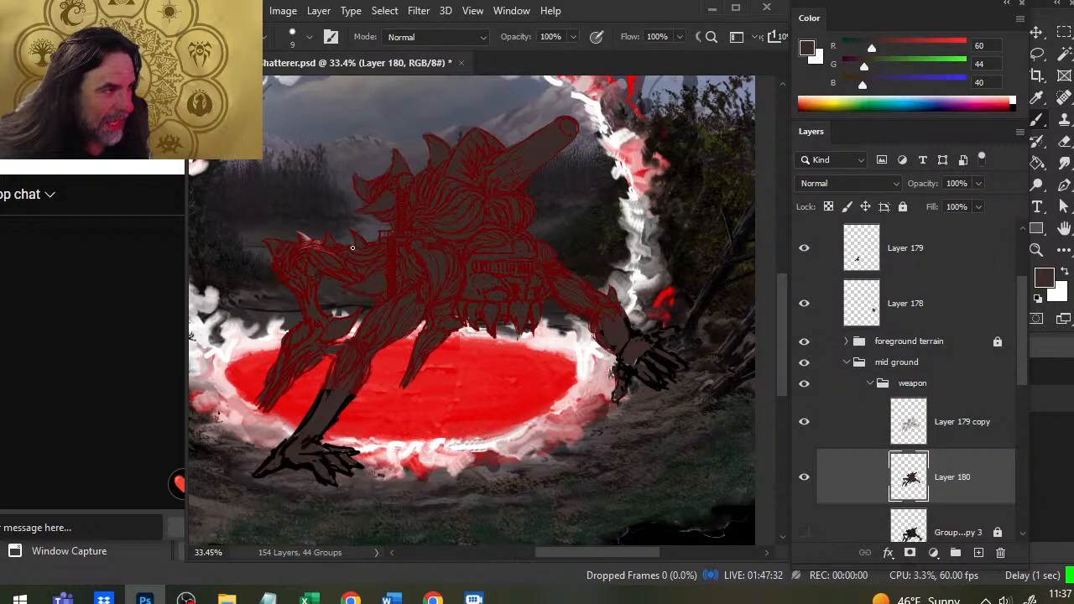
Step: Touch up the dark brown base with a size 45 brush and clean its edges with the size 8 eraser
key("bracketright")
key("bracketright")
key("bracketright")
key("bracketright")
key("bracketright")
key("bracketright")
key("bracketright")
key("bracketright")
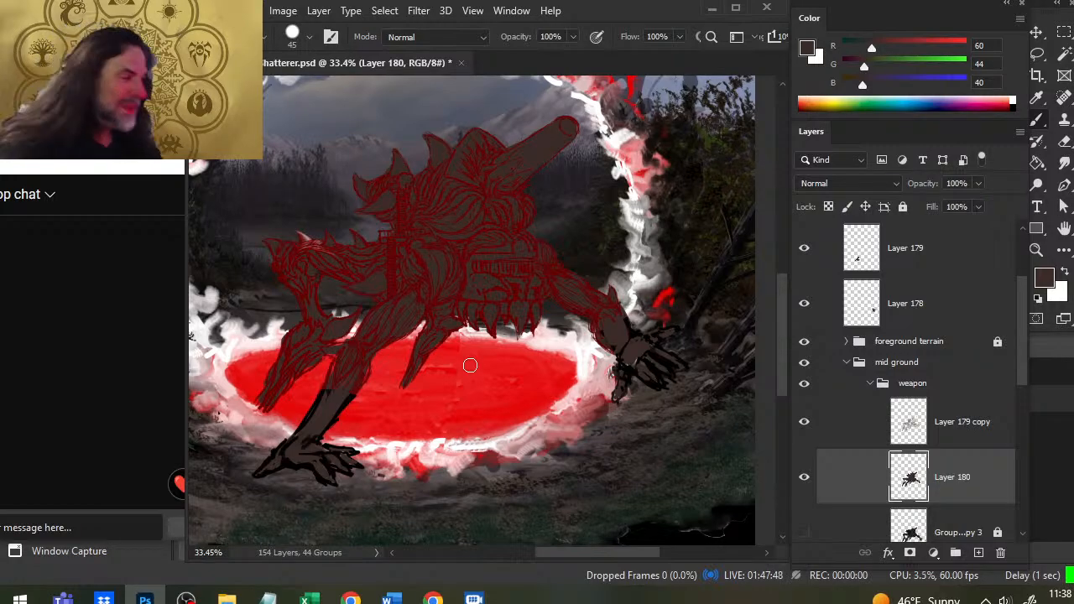
key("e")
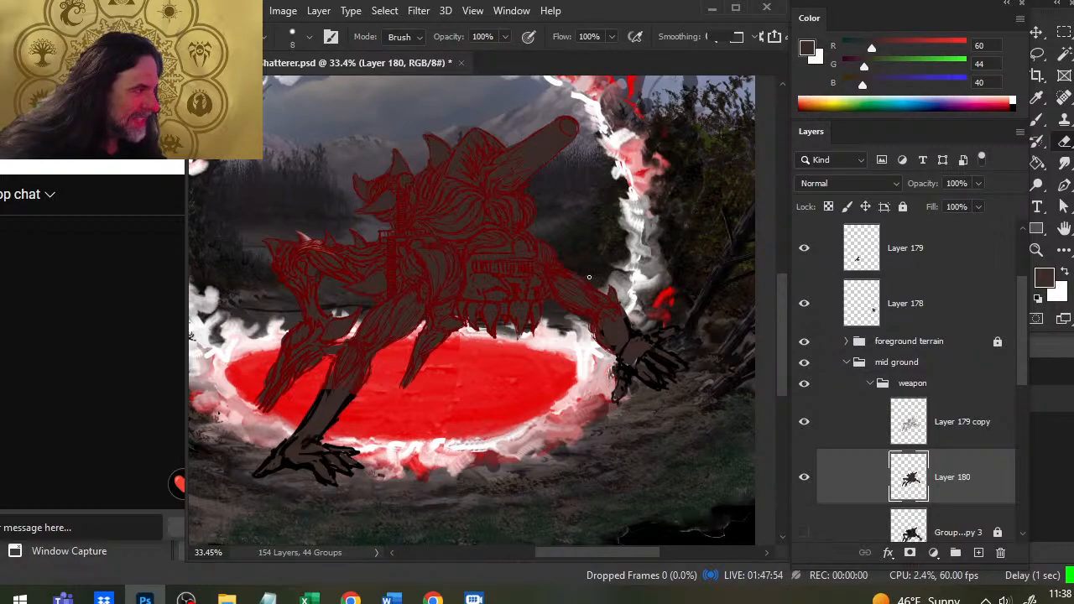
key("b")
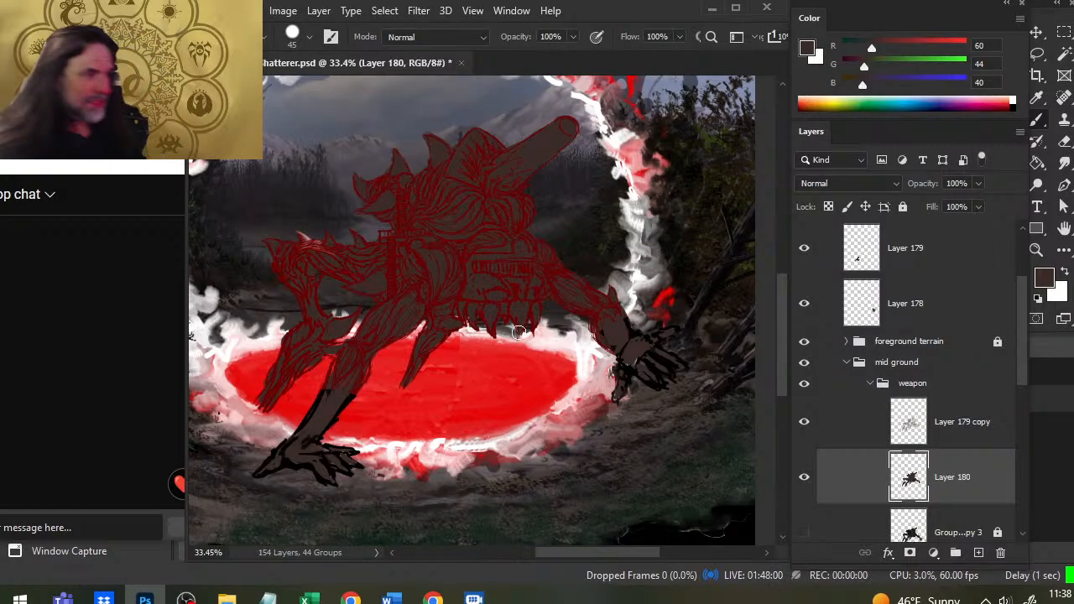
Step: Save the document with the whole weapon silhouette blocked in
key("z")
key("ctrl+0")
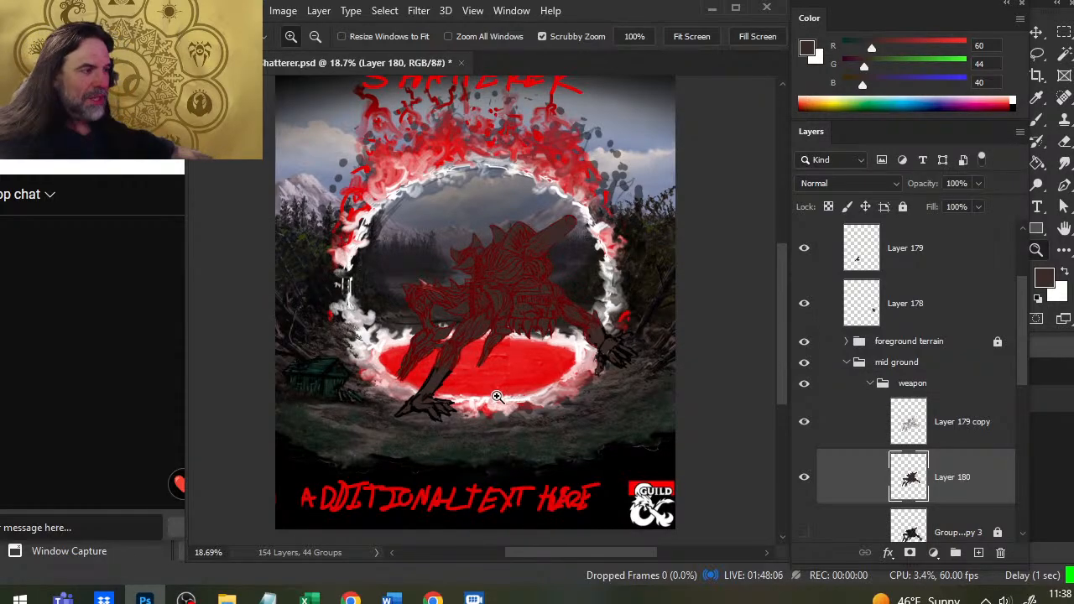
key("ctrl+s")
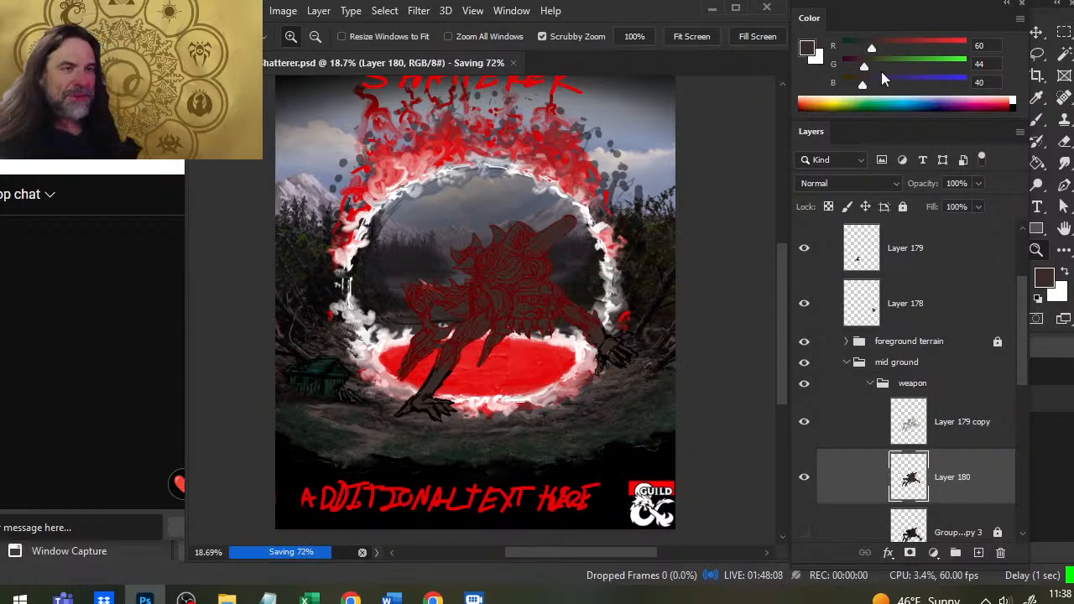
Step: Check the live stream in OBS and on its YouTube page, returning to Photoshop to look over the whole cover
key("alt+Tab")
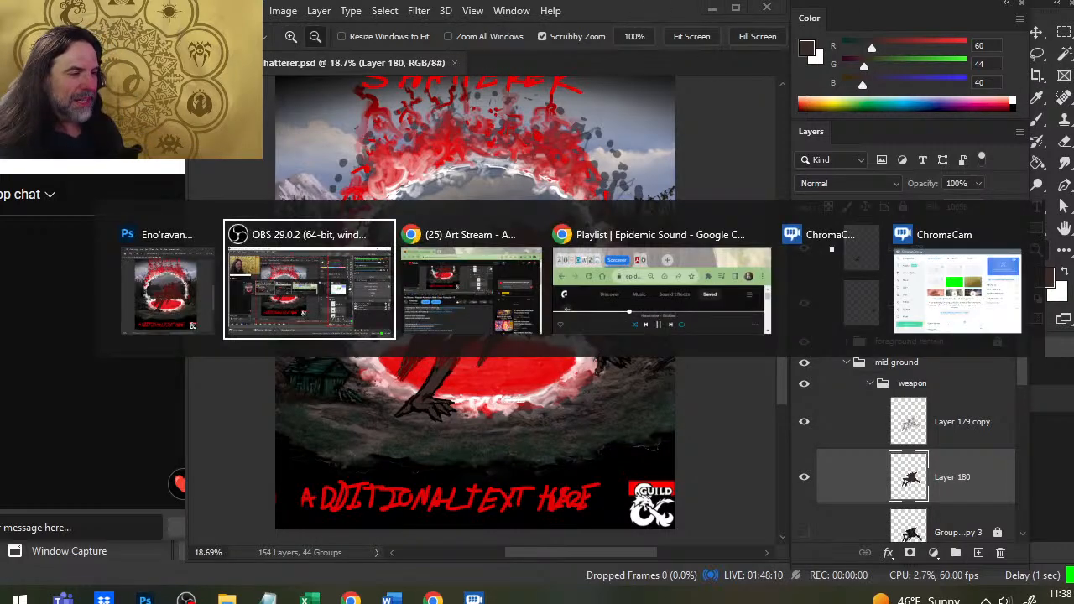
key("alt+Tab")
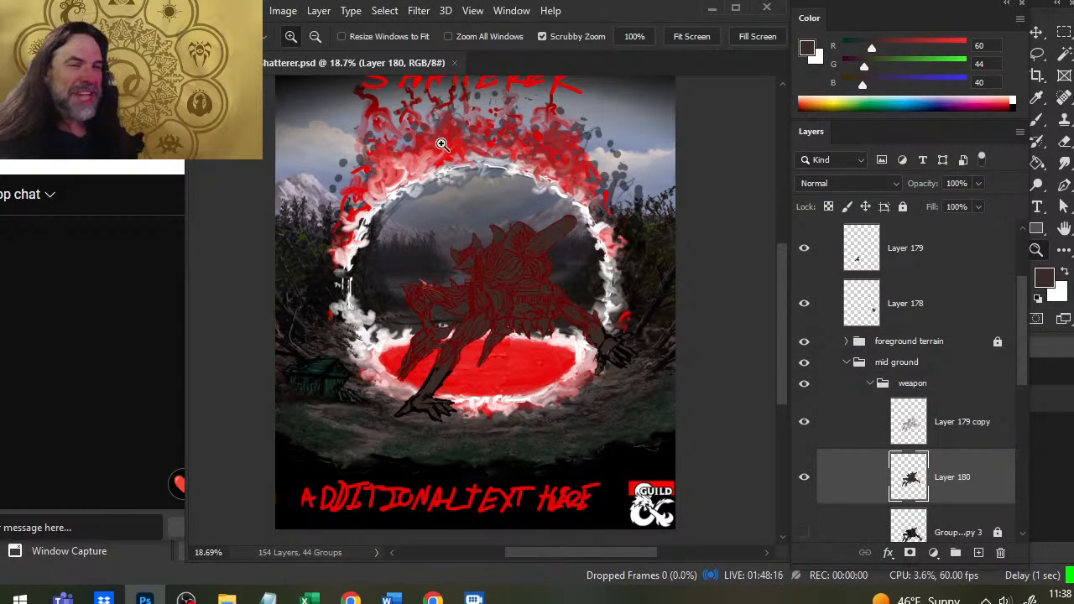
left_click_drag(606, 317, 571, 309)
key("alt+Tab")
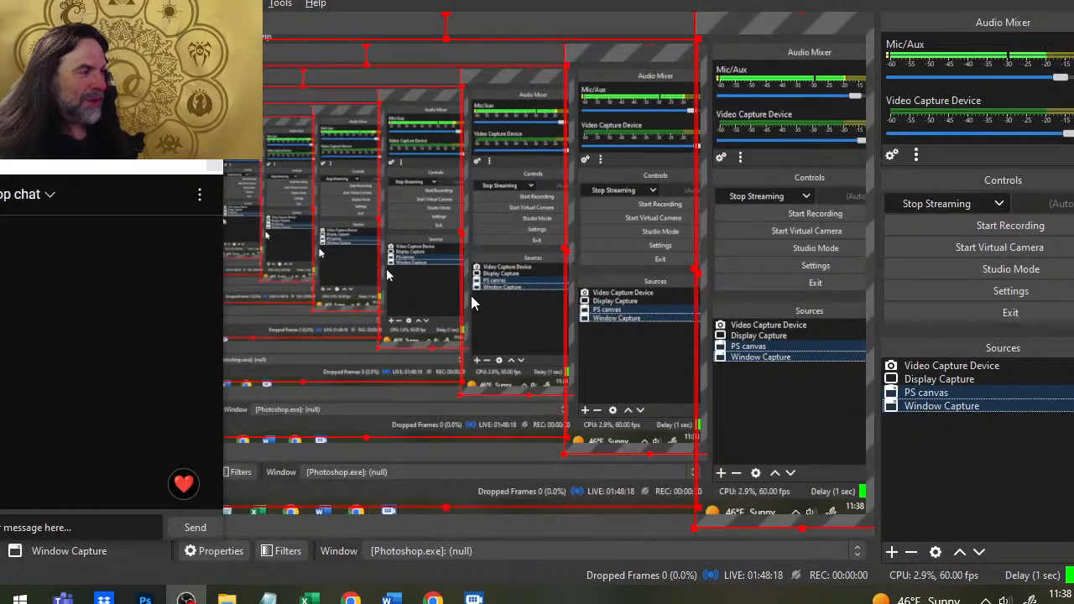
key("alt+Tab")
key("alt+Tab")
key("Tab")
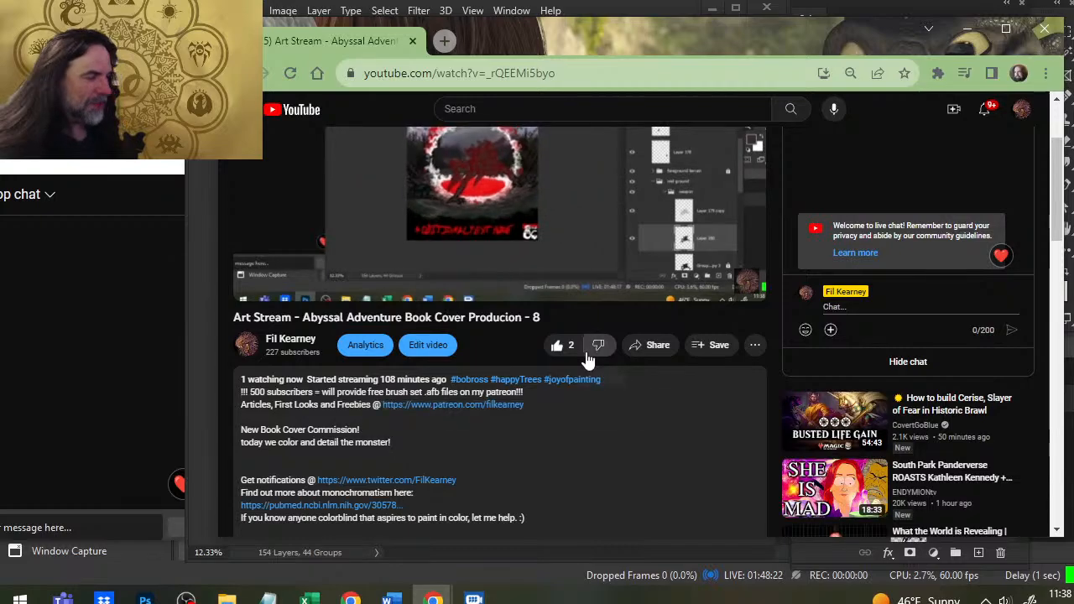
key("alt+Tab")
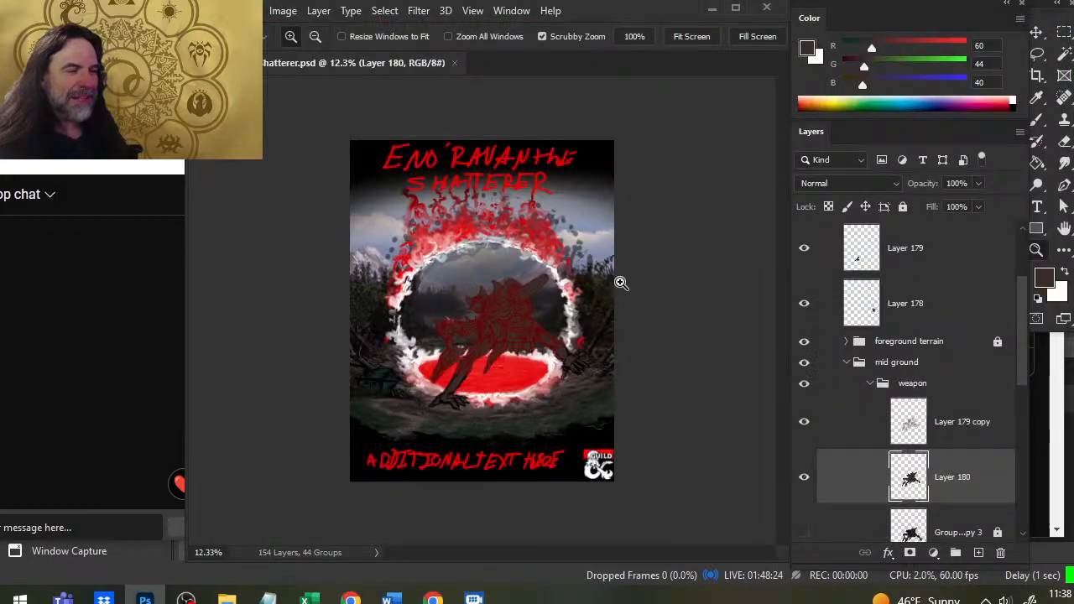
left_click_drag(444, 279, 468, 288)
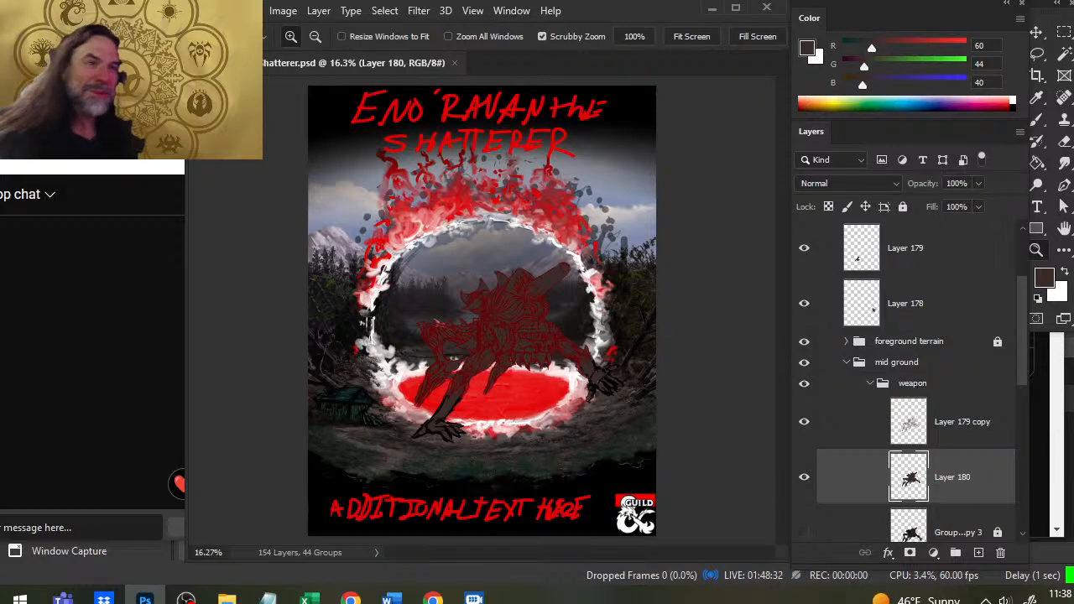
key("alt+Tab")
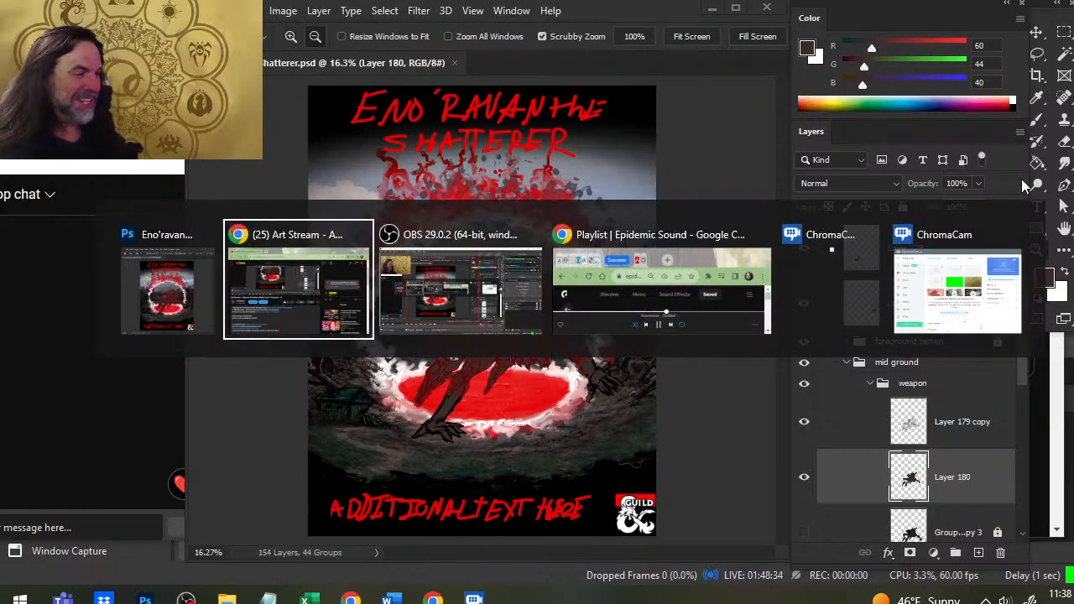